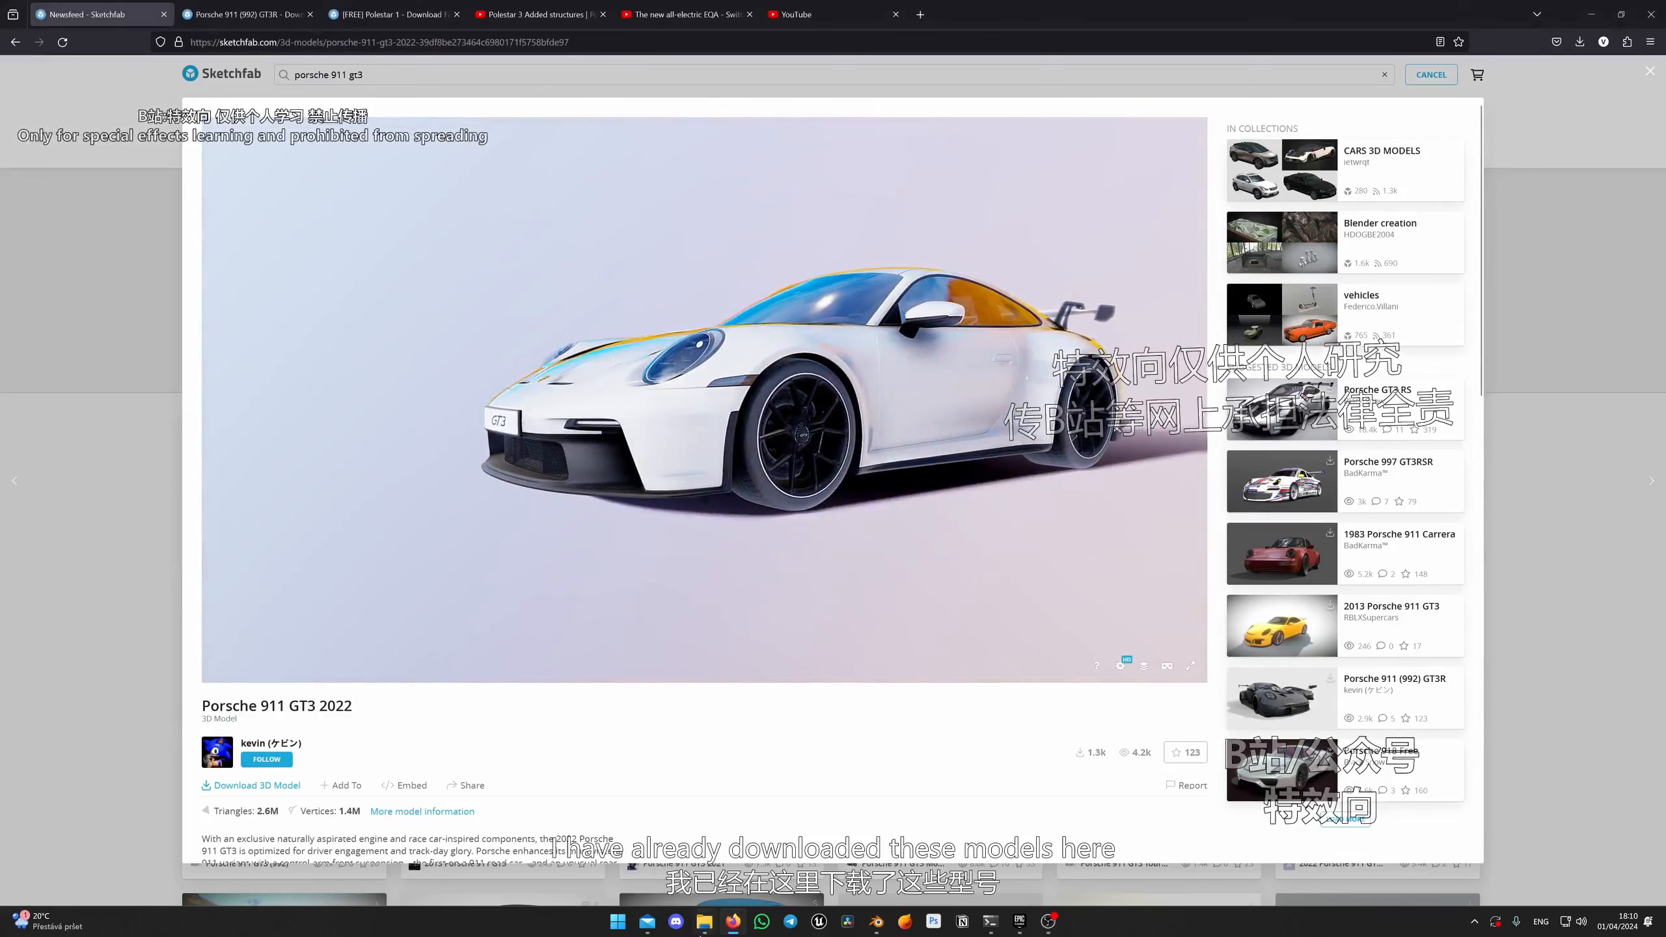
Step: Show the Models folder with the downloaded car models in File Explorer, and return to the browser
mouse_move(699, 919)
left_click(717, 890)
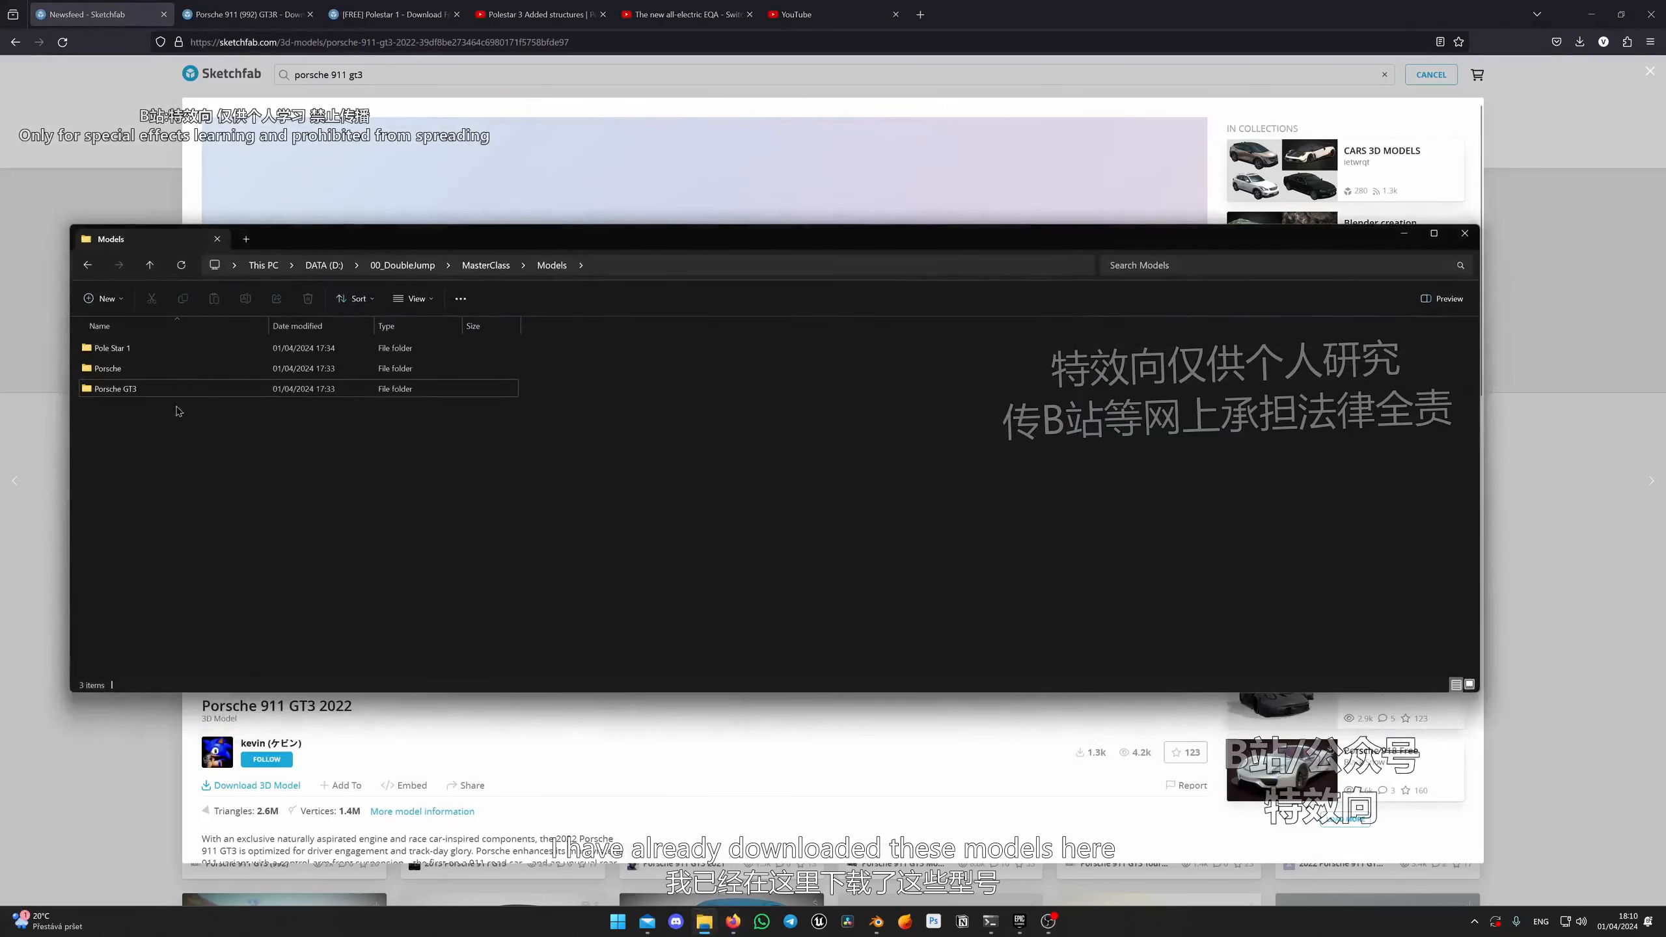
left_click(1404, 235)
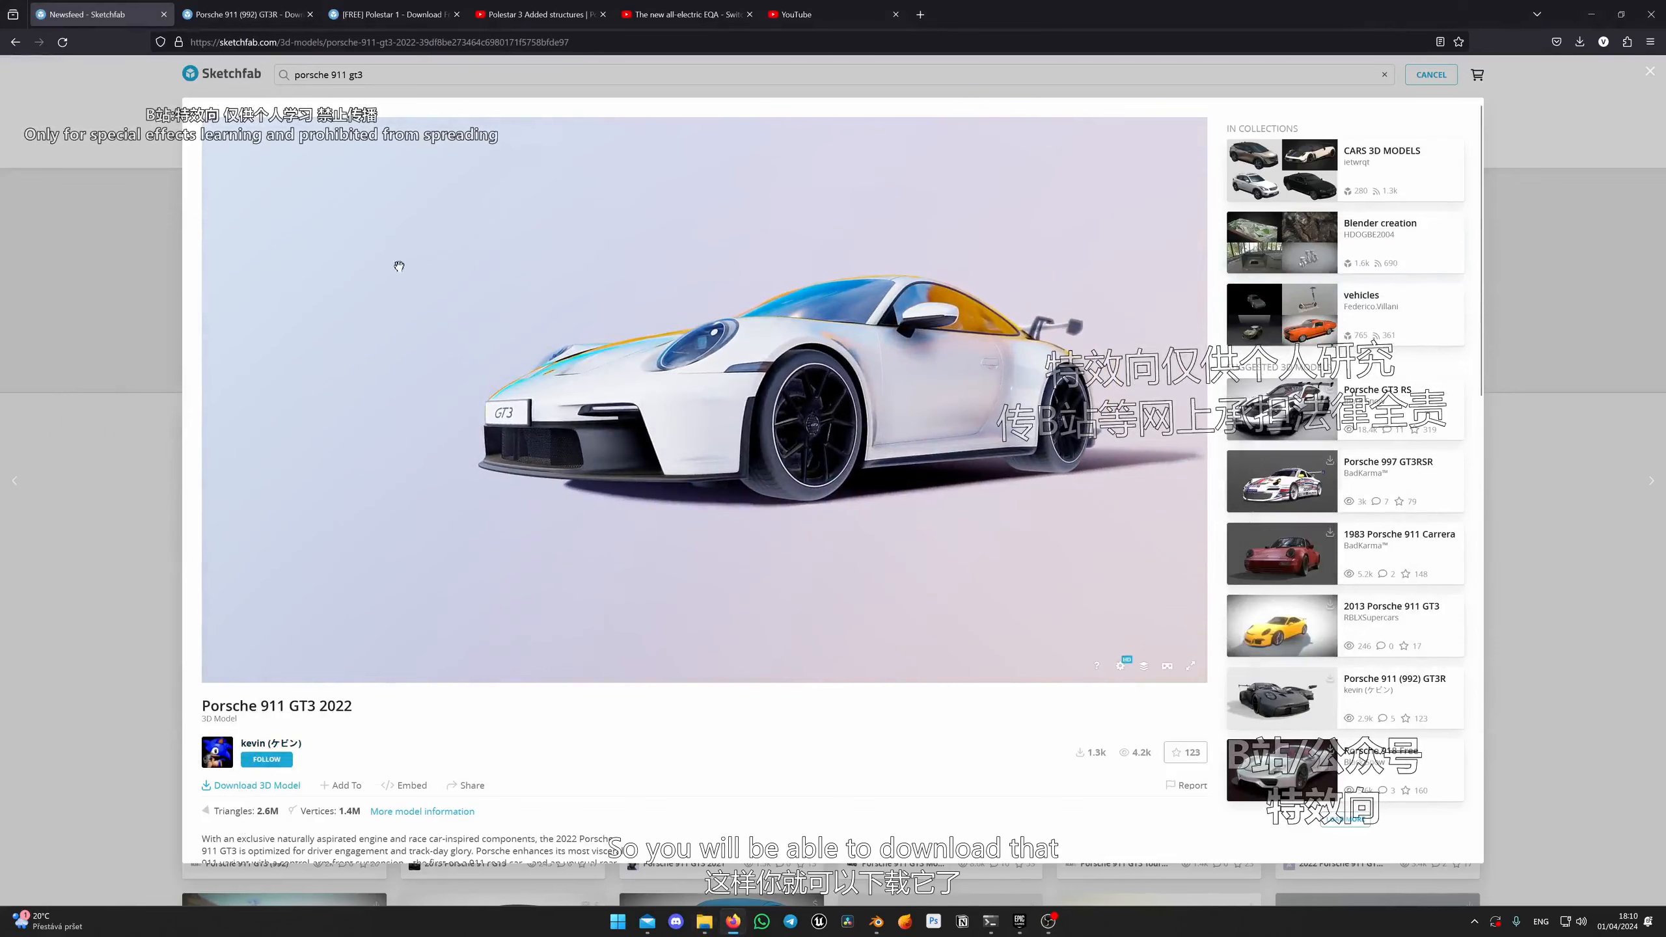
Step: Examine the exterior and interior of the Porsche 911 (992) GT3R model on its Sketchfab page
key("ctrl+Tab")
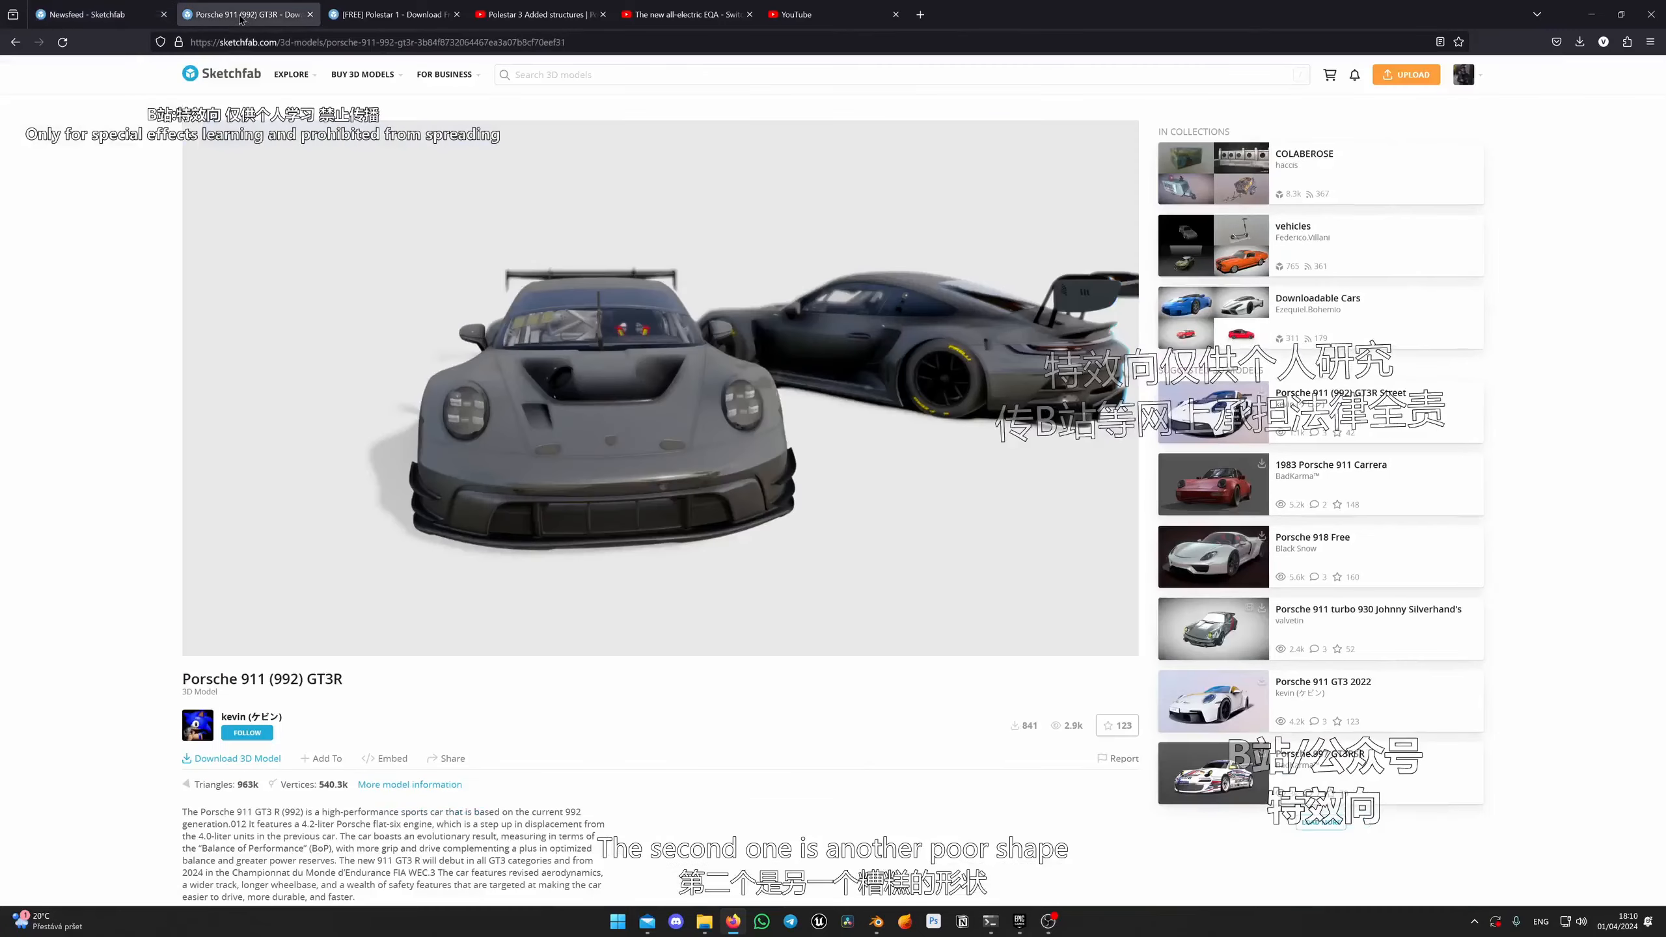
left_click_drag(713, 427, 635, 460)
scroll(674, 395, "up", 3)
scroll(636, 460, "up", 10)
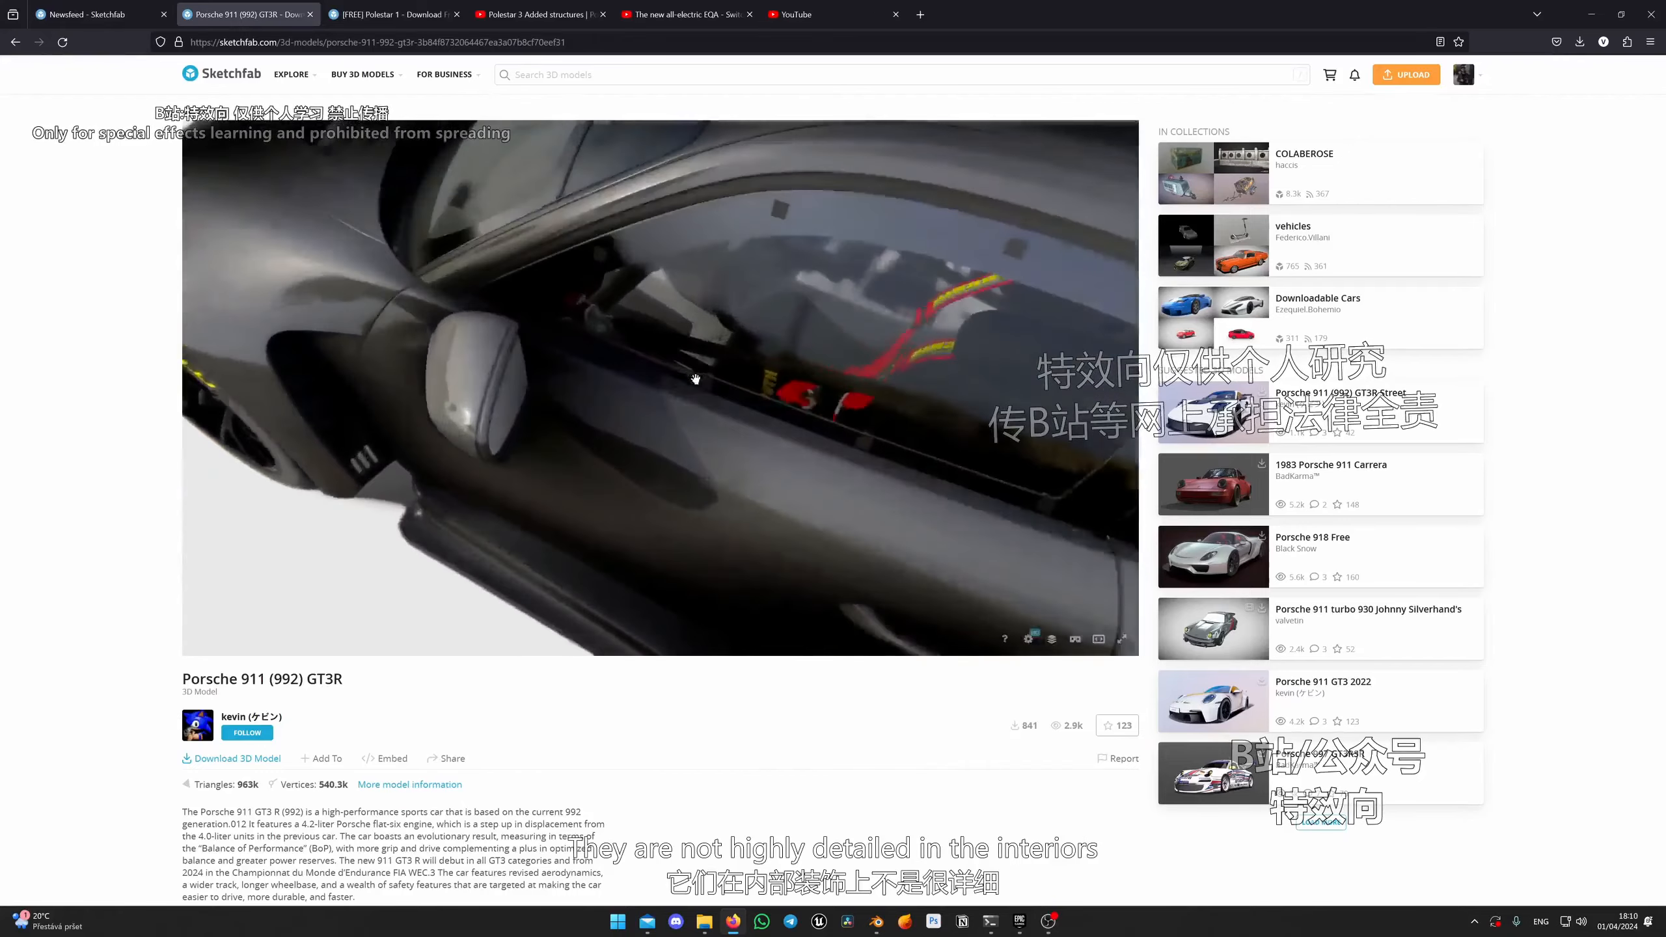
left_click_drag(635, 356, 802, 392)
scroll(802, 391, "down", 8)
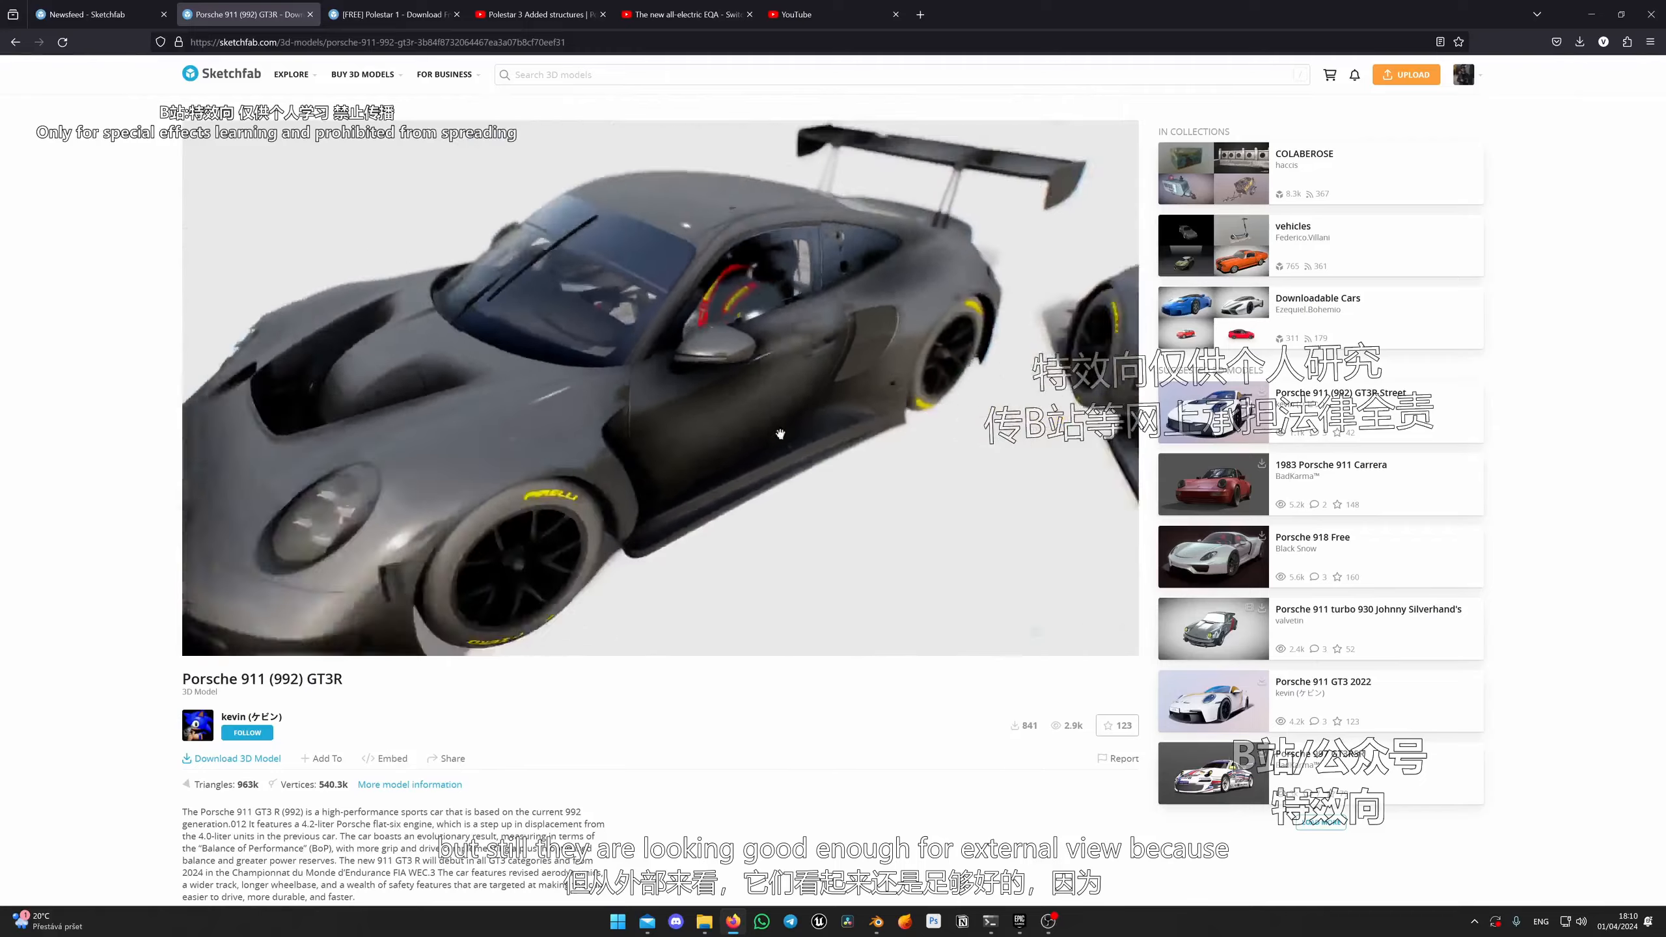
left_click_drag(628, 424, 677, 437)
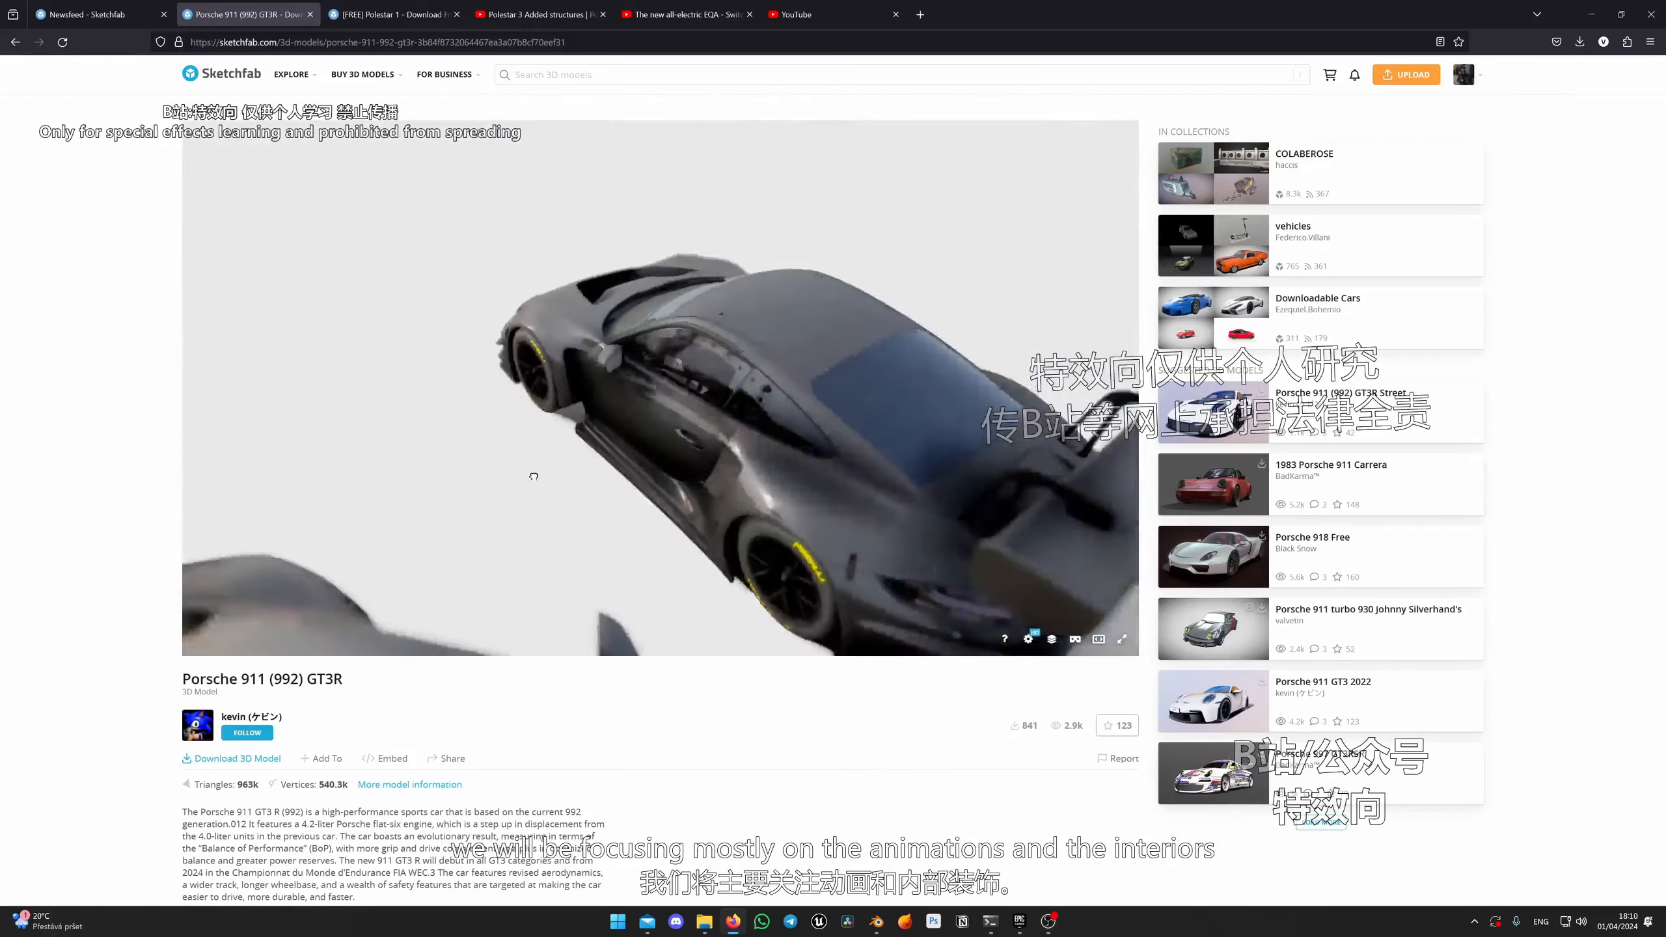
mouse_move(705, 386)
left_mouse_down()
mouse_move(685, 380)
mouse_move(705, 359)
left_mouse_up()
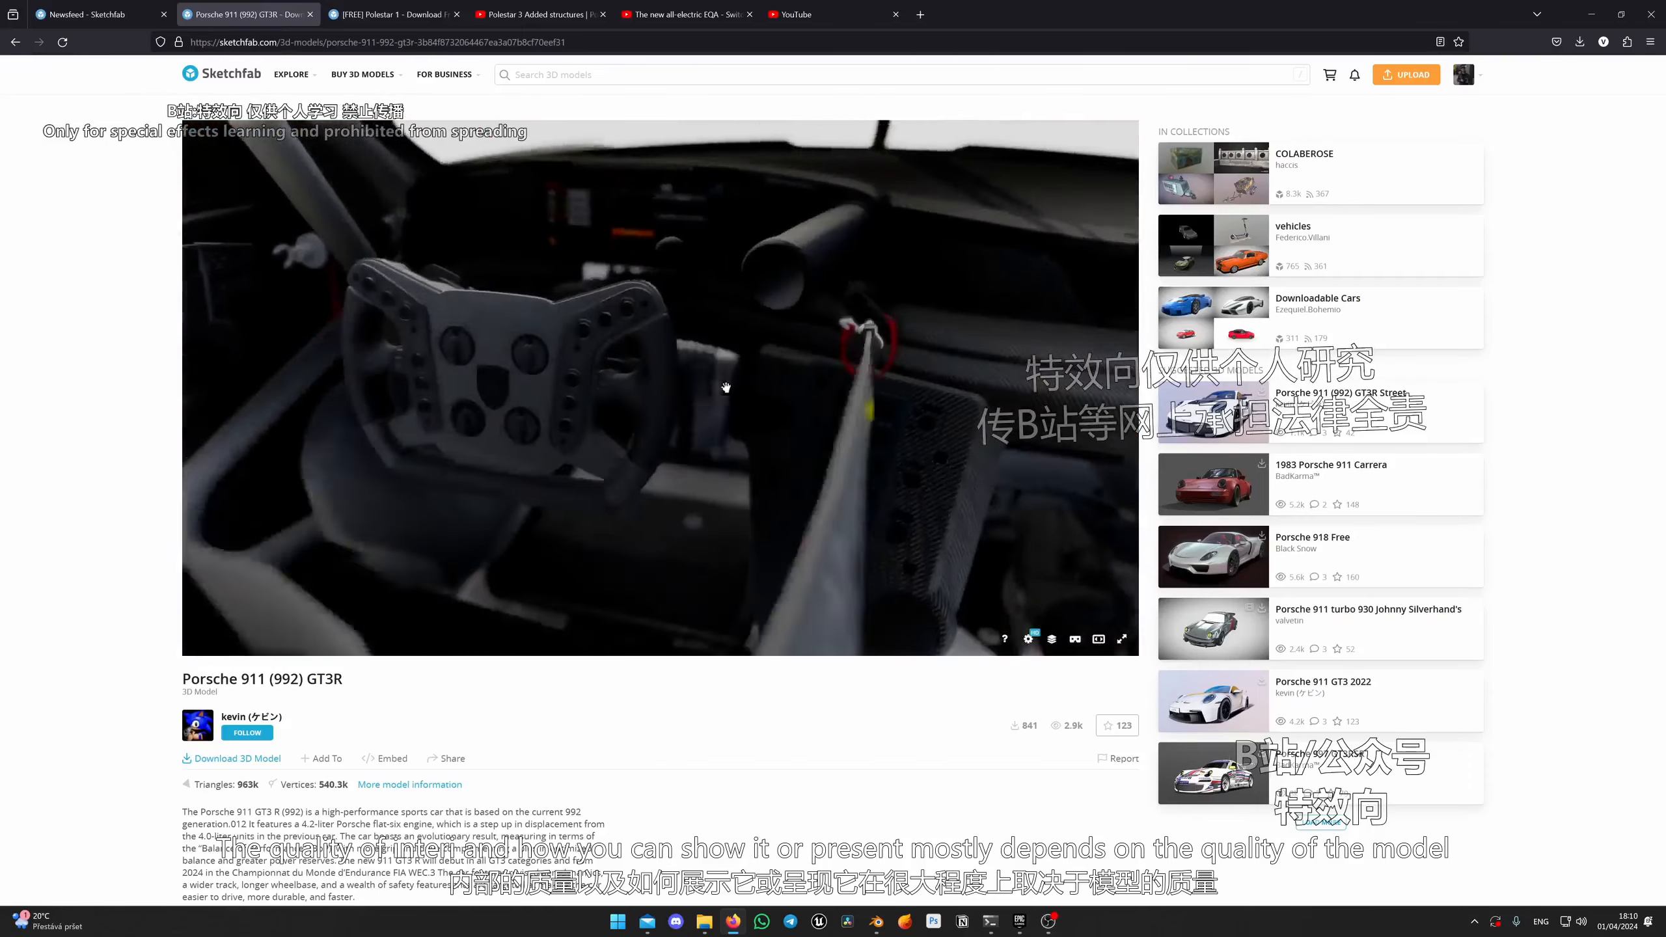
mouse_move(593, 463)
left_mouse_down()
mouse_move(483, 368)
mouse_move(590, 394)
mouse_move(506, 252)
left_mouse_up()
Step: Examine the Porsche 911 GT3 2022 model on its Sketchfab page, including the dashboard and steering wheel inside
left_click(87, 13)
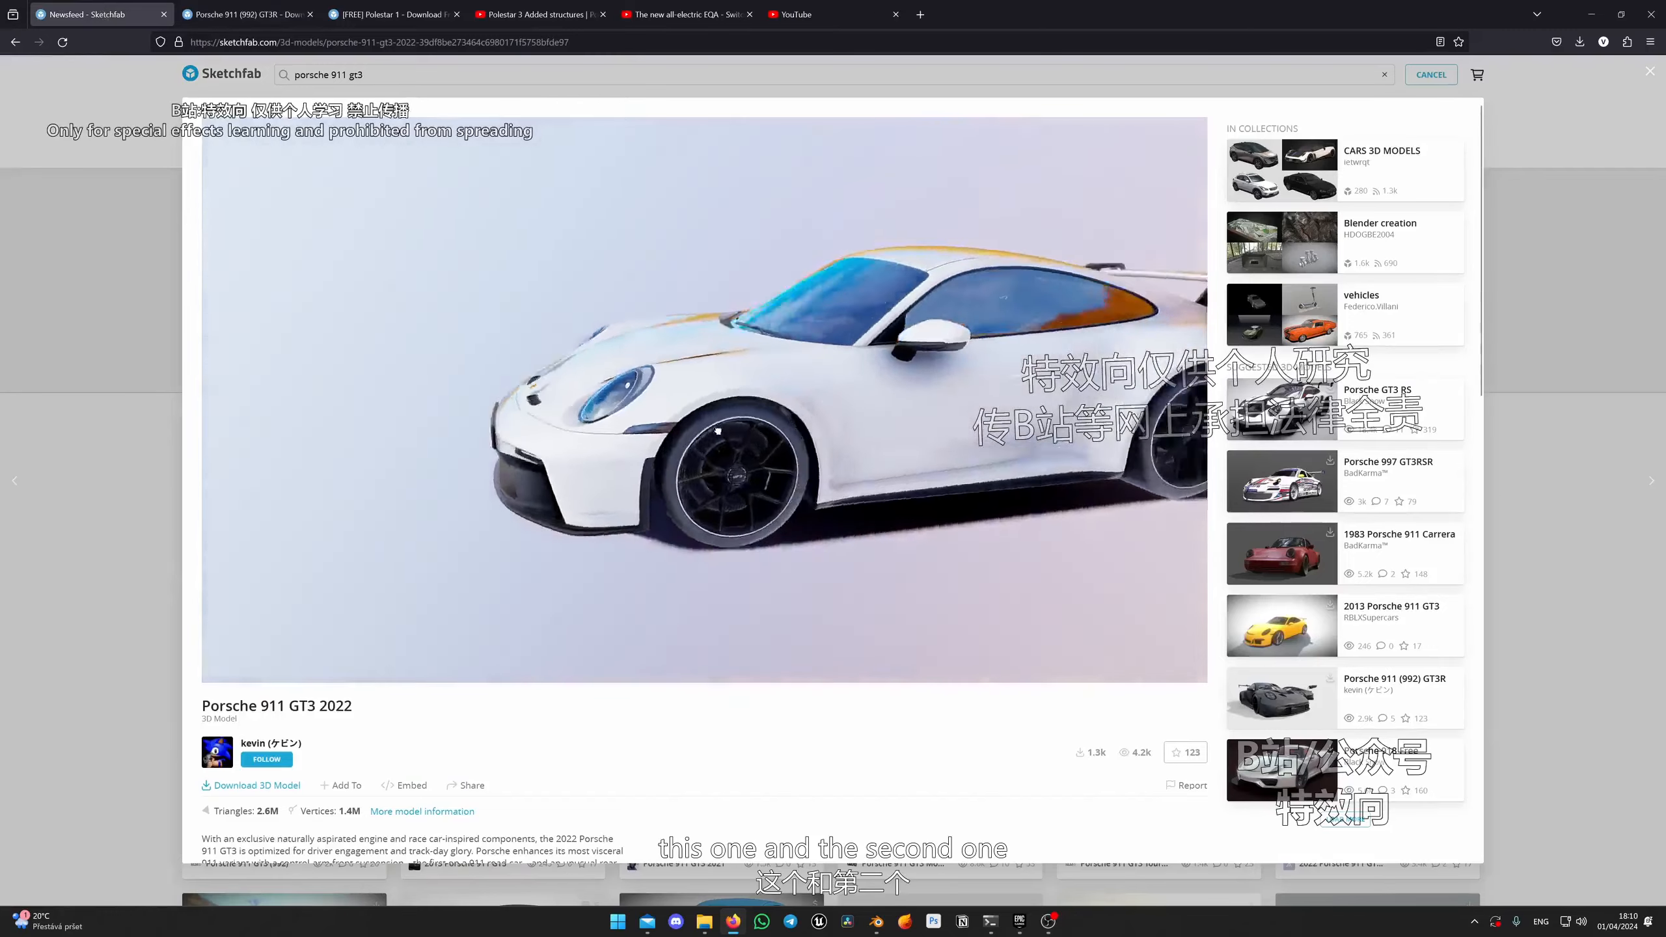
left_click_drag(718, 431, 630, 426)
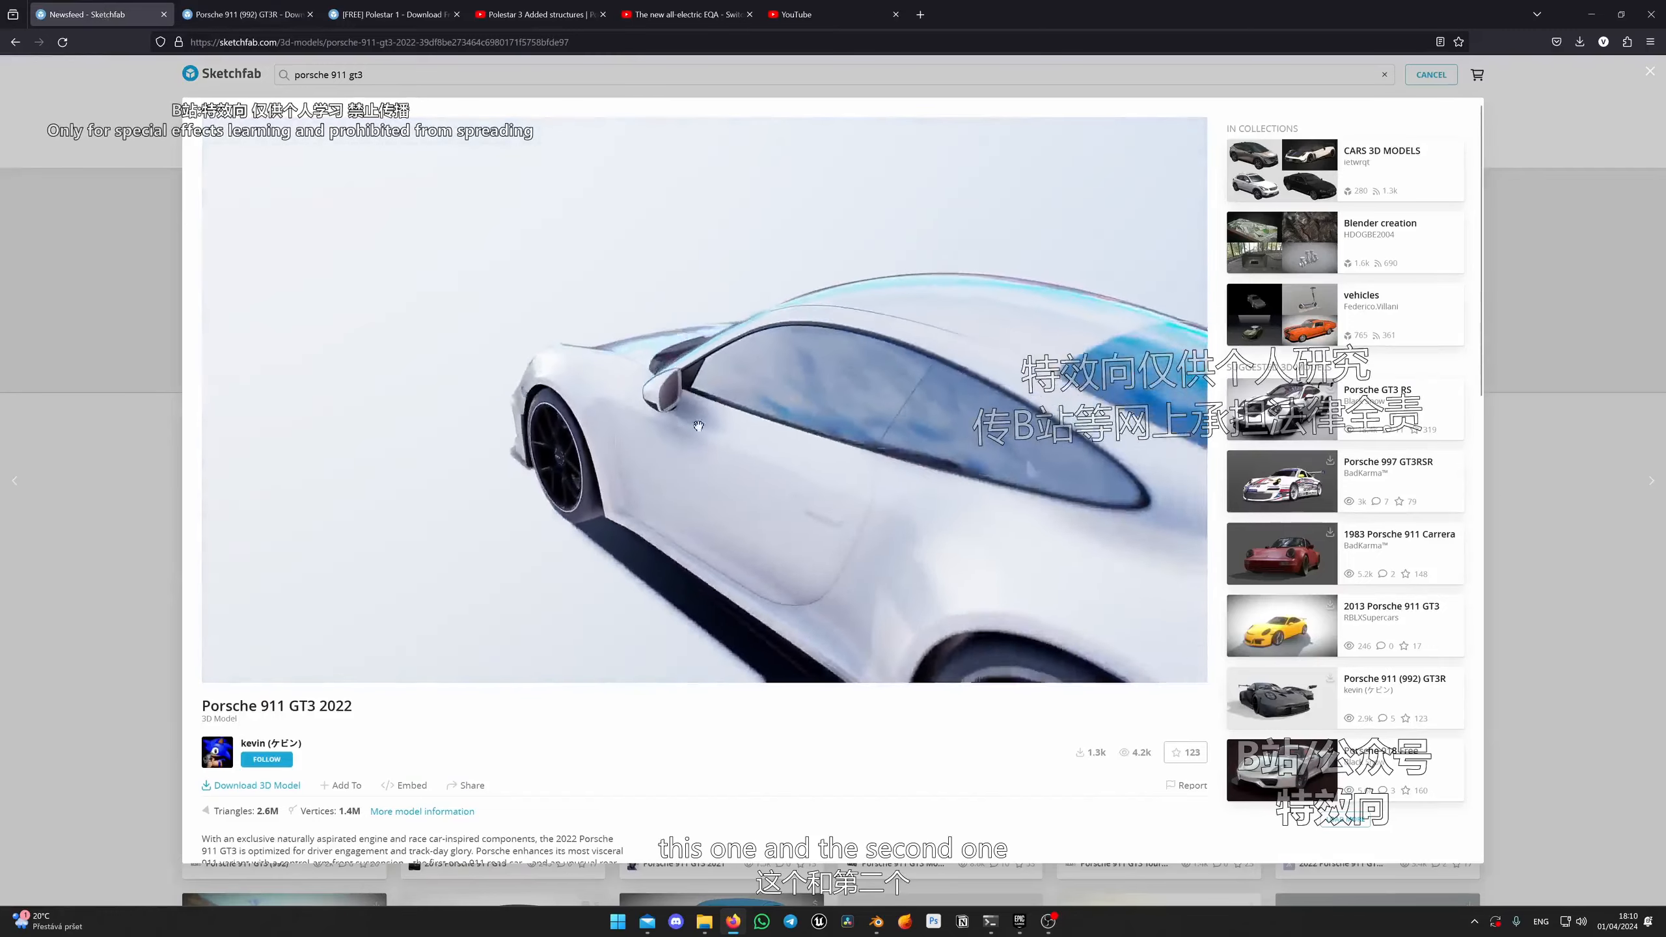
scroll(800, 428, "up", 8)
mouse_move(840, 435)
left_mouse_down()
mouse_move(740, 444)
mouse_move(629, 402)
left_mouse_up()
scroll(800, 436, "up", 5)
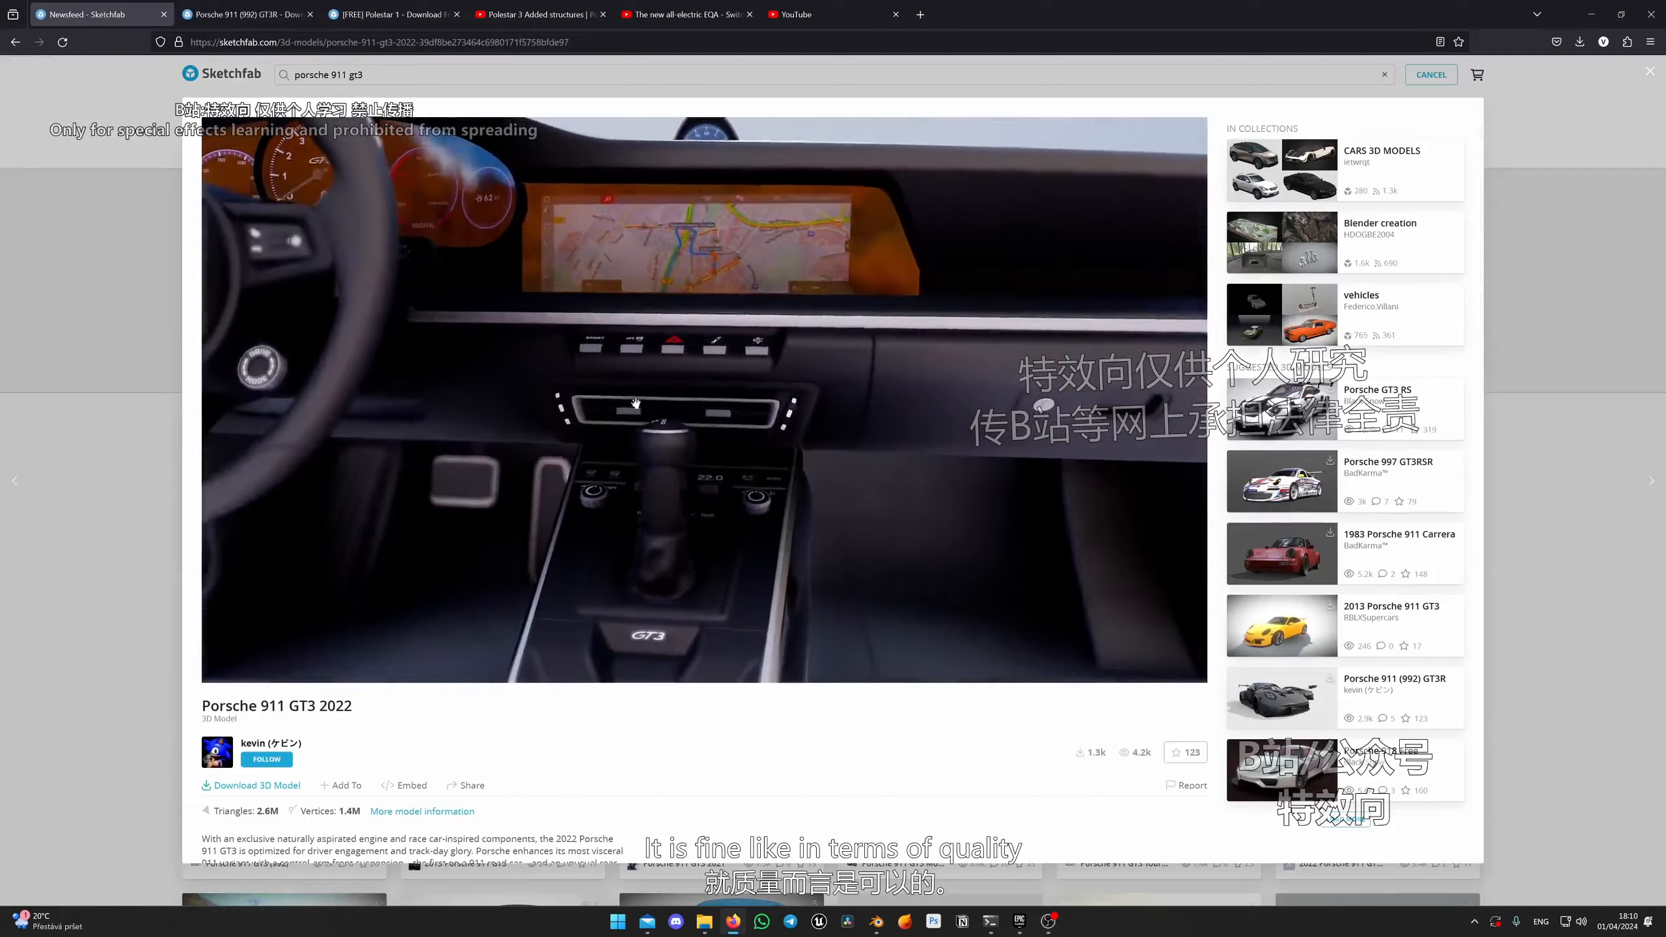
scroll(607, 373, "down", 4)
scroll(622, 379, "up", 2)
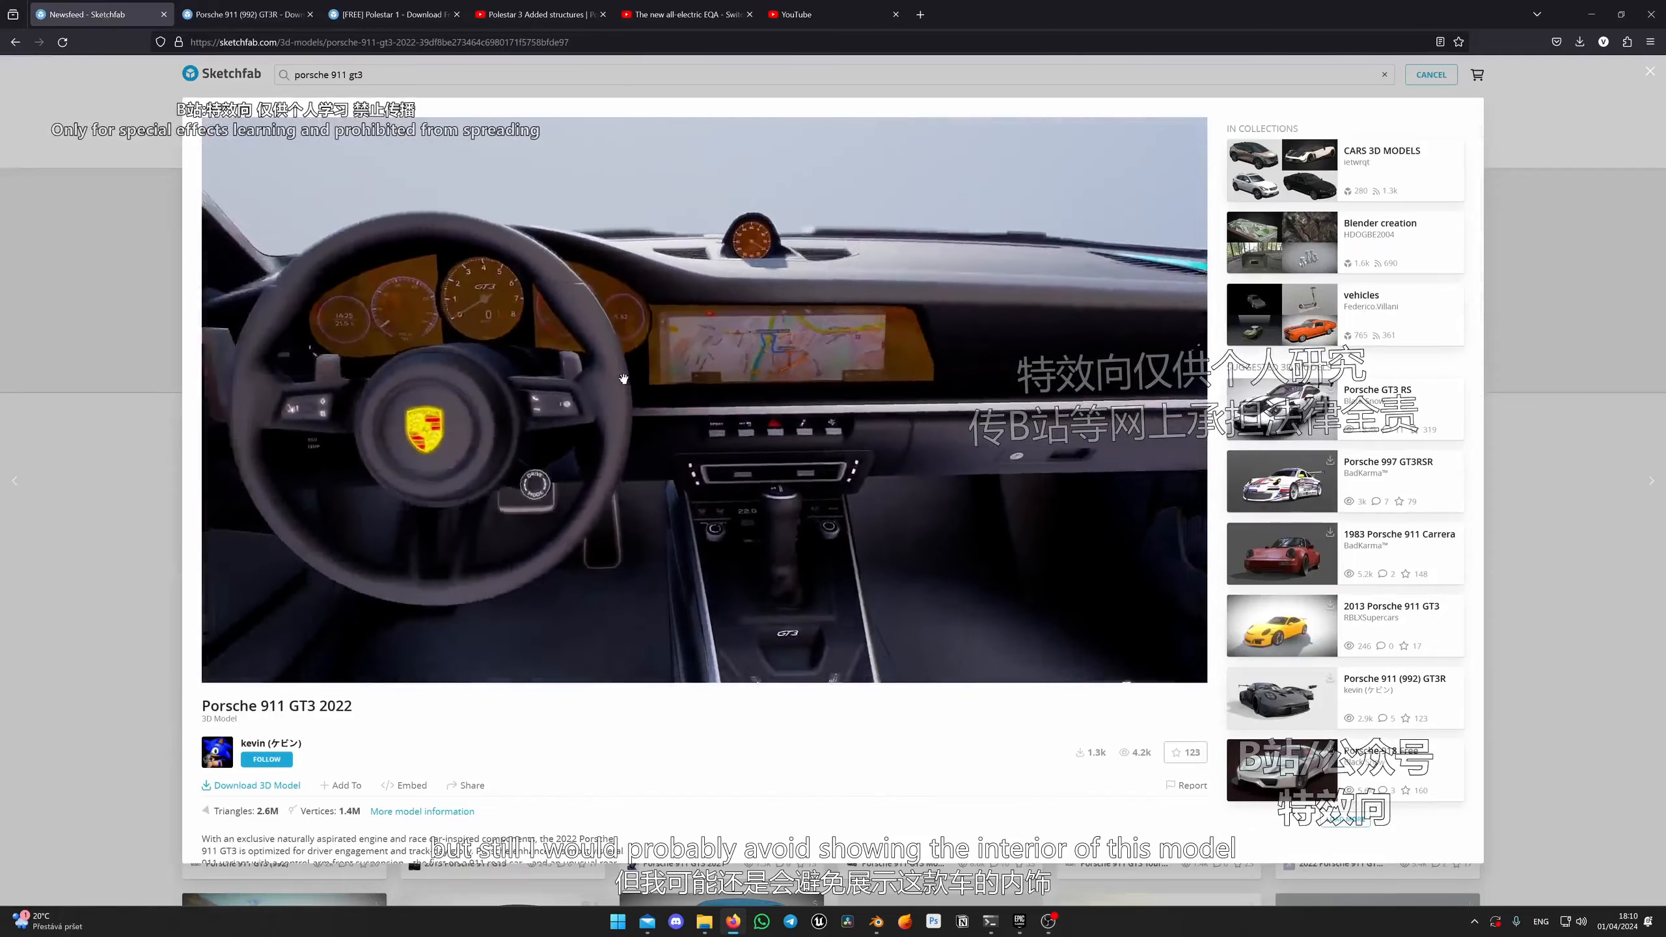
scroll(623, 379, "down", 3)
scroll(627, 380, "up", 4)
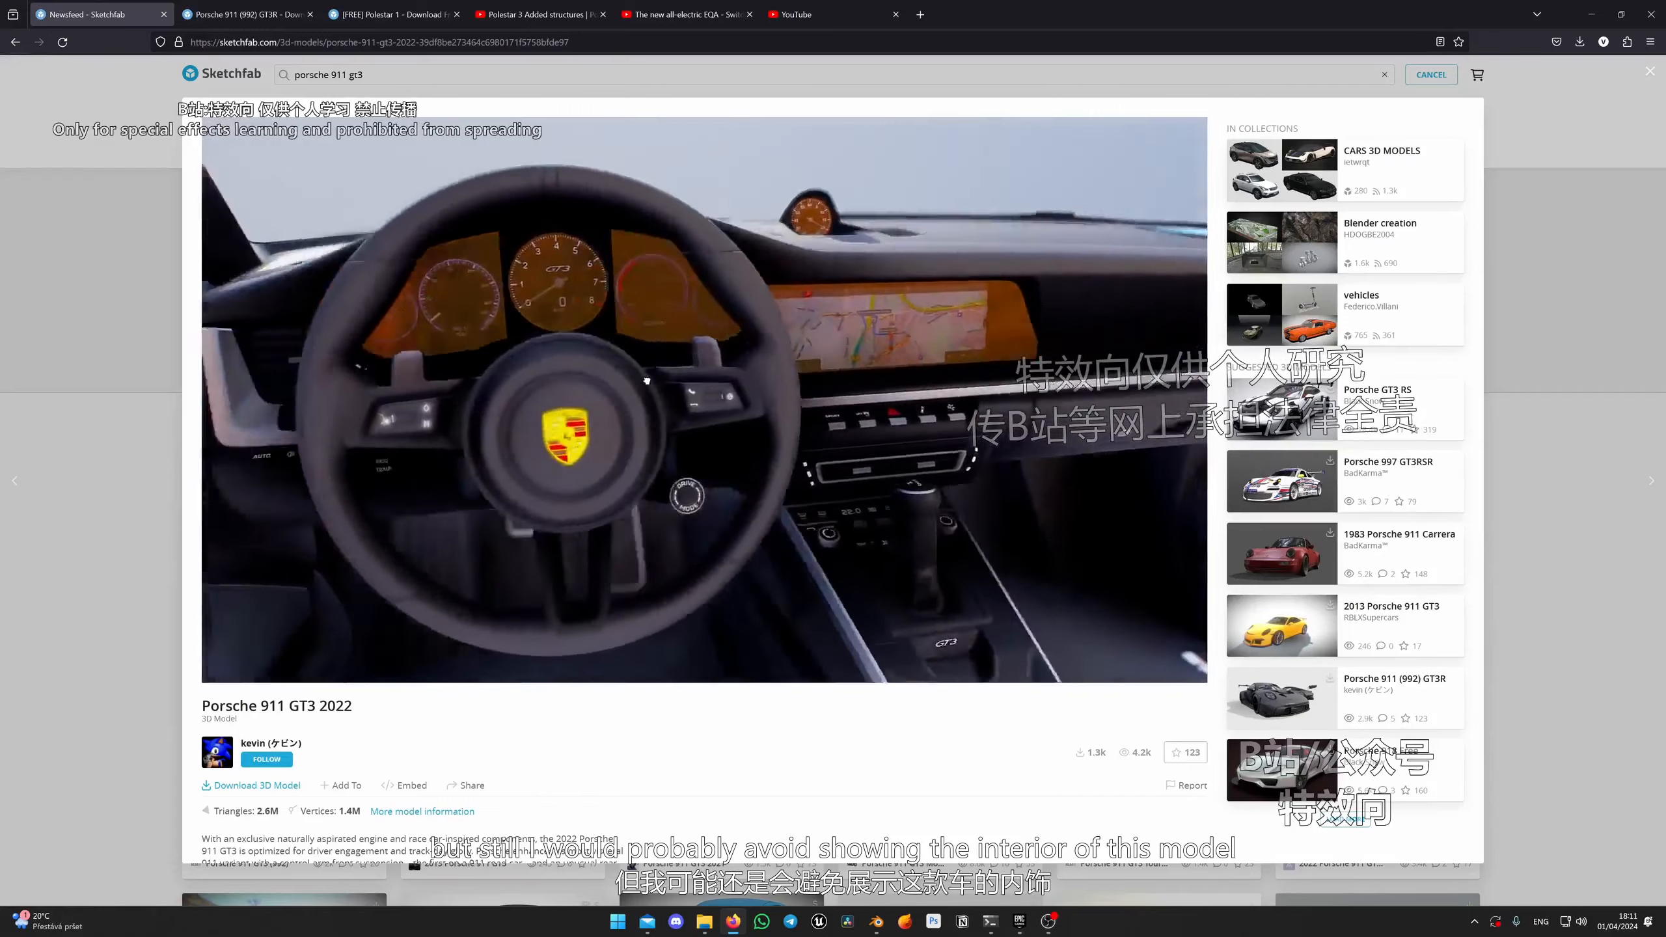
scroll(630, 382, "down", 8)
left_click_drag(729, 384, 775, 379)
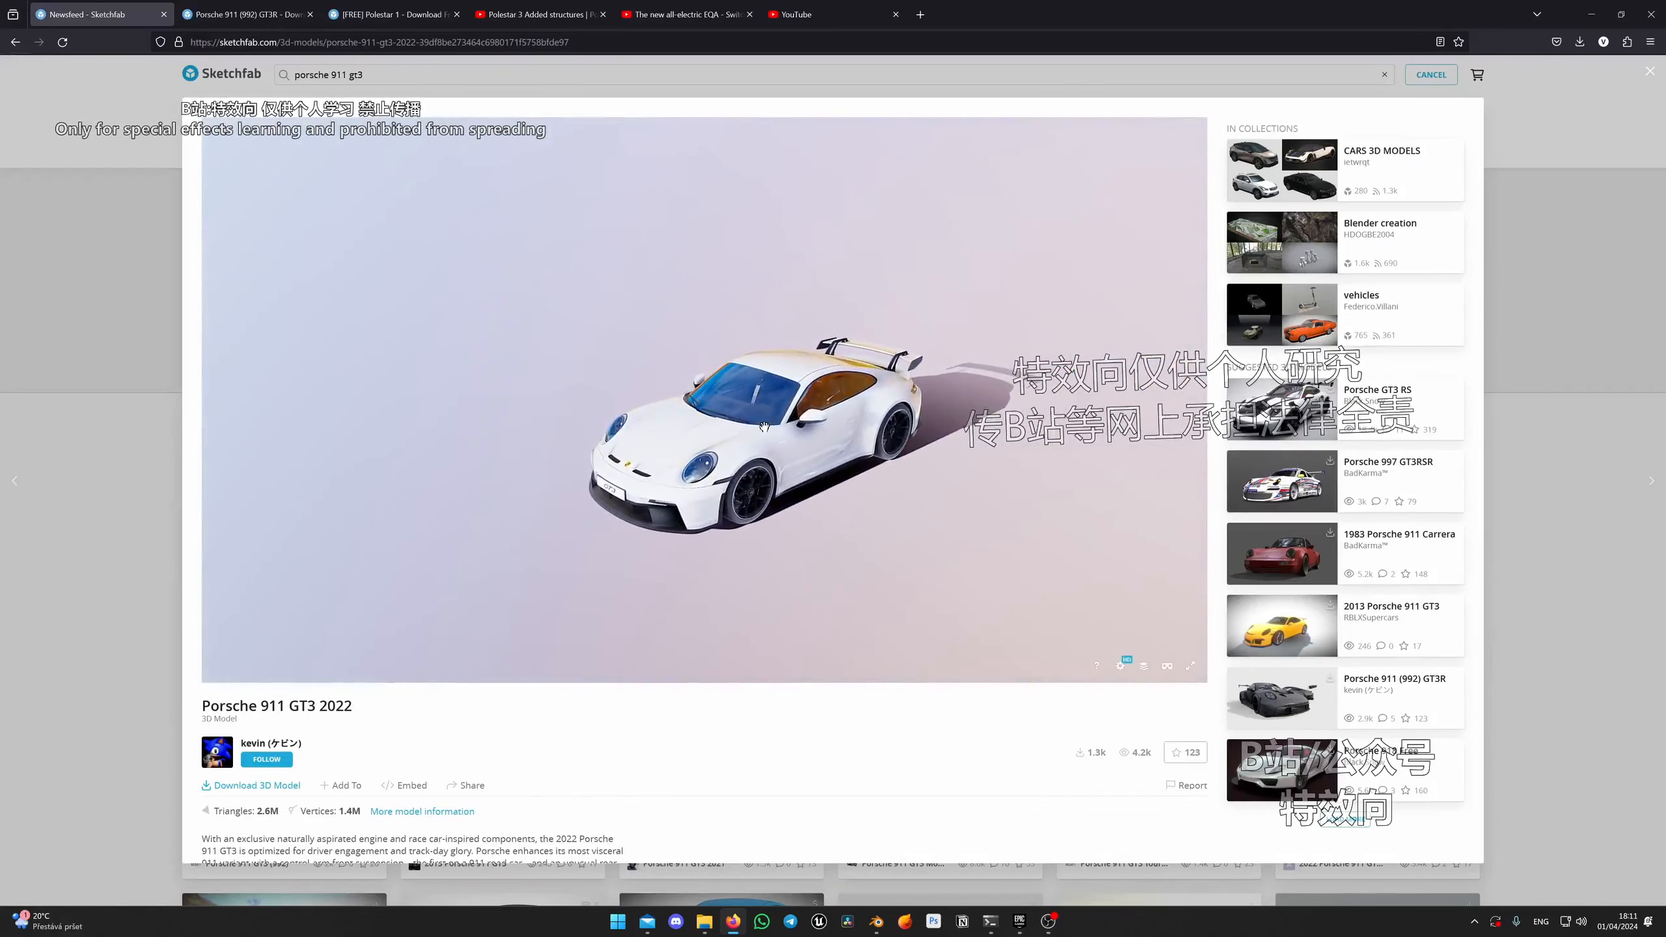
Step: Examine the [FREE] Polestar 1 model from several angles and view the Polestar 3 Added structures video as a reference
left_click(390, 14)
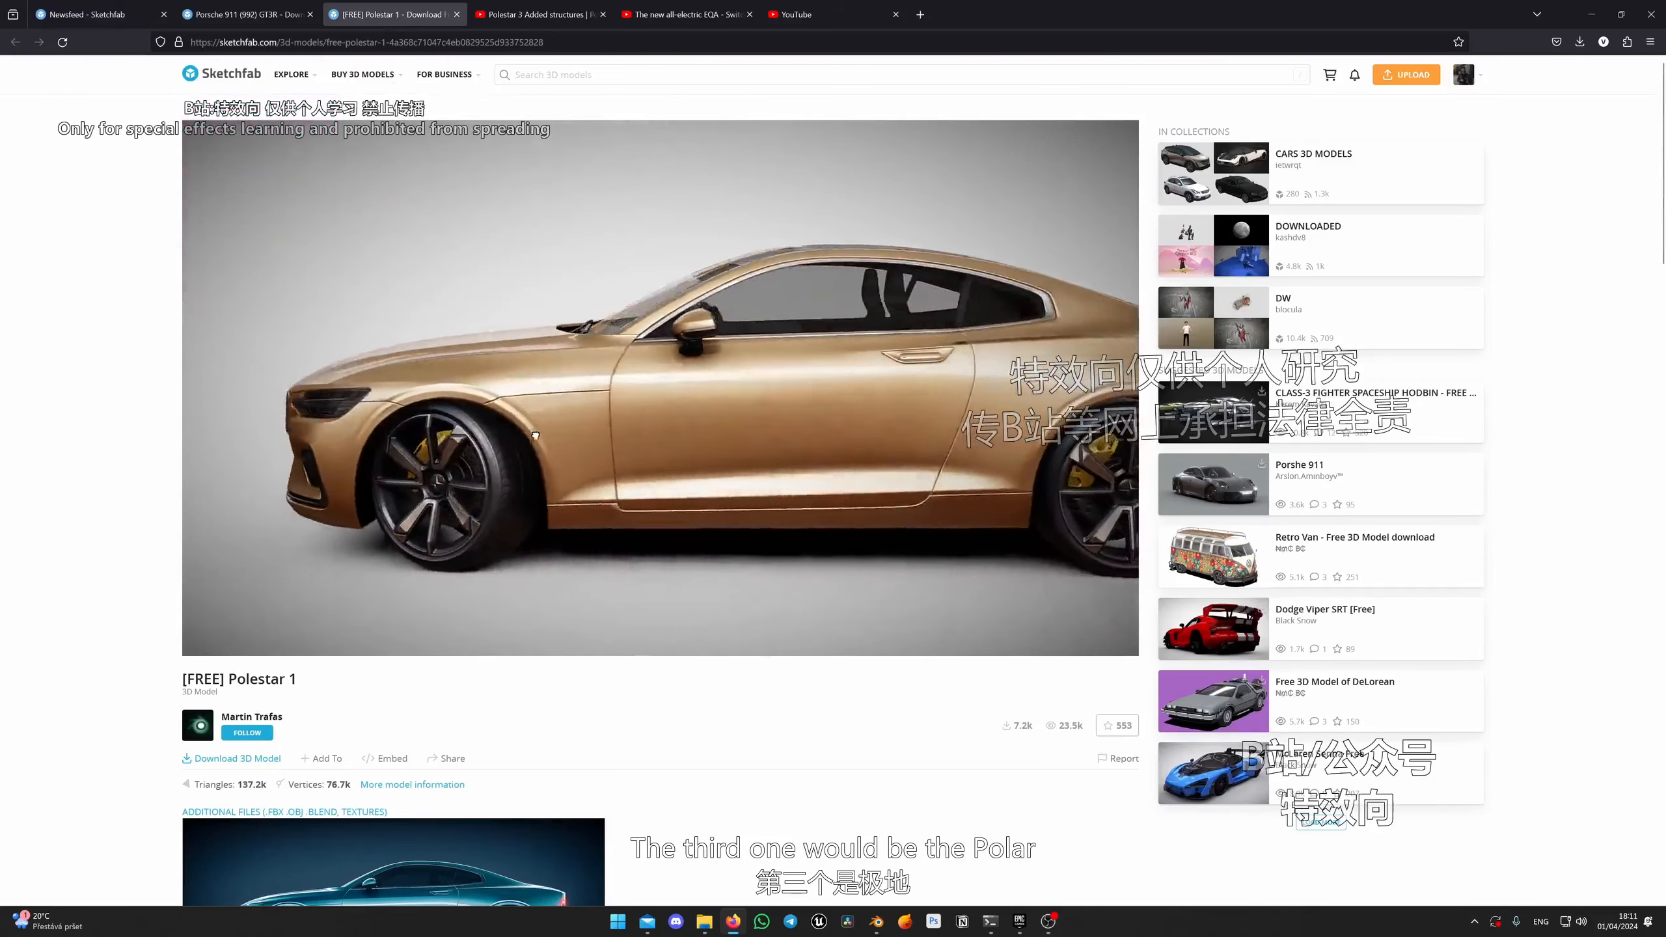
left_click_drag(535, 435, 650, 410)
scroll(695, 450, "up", 8)
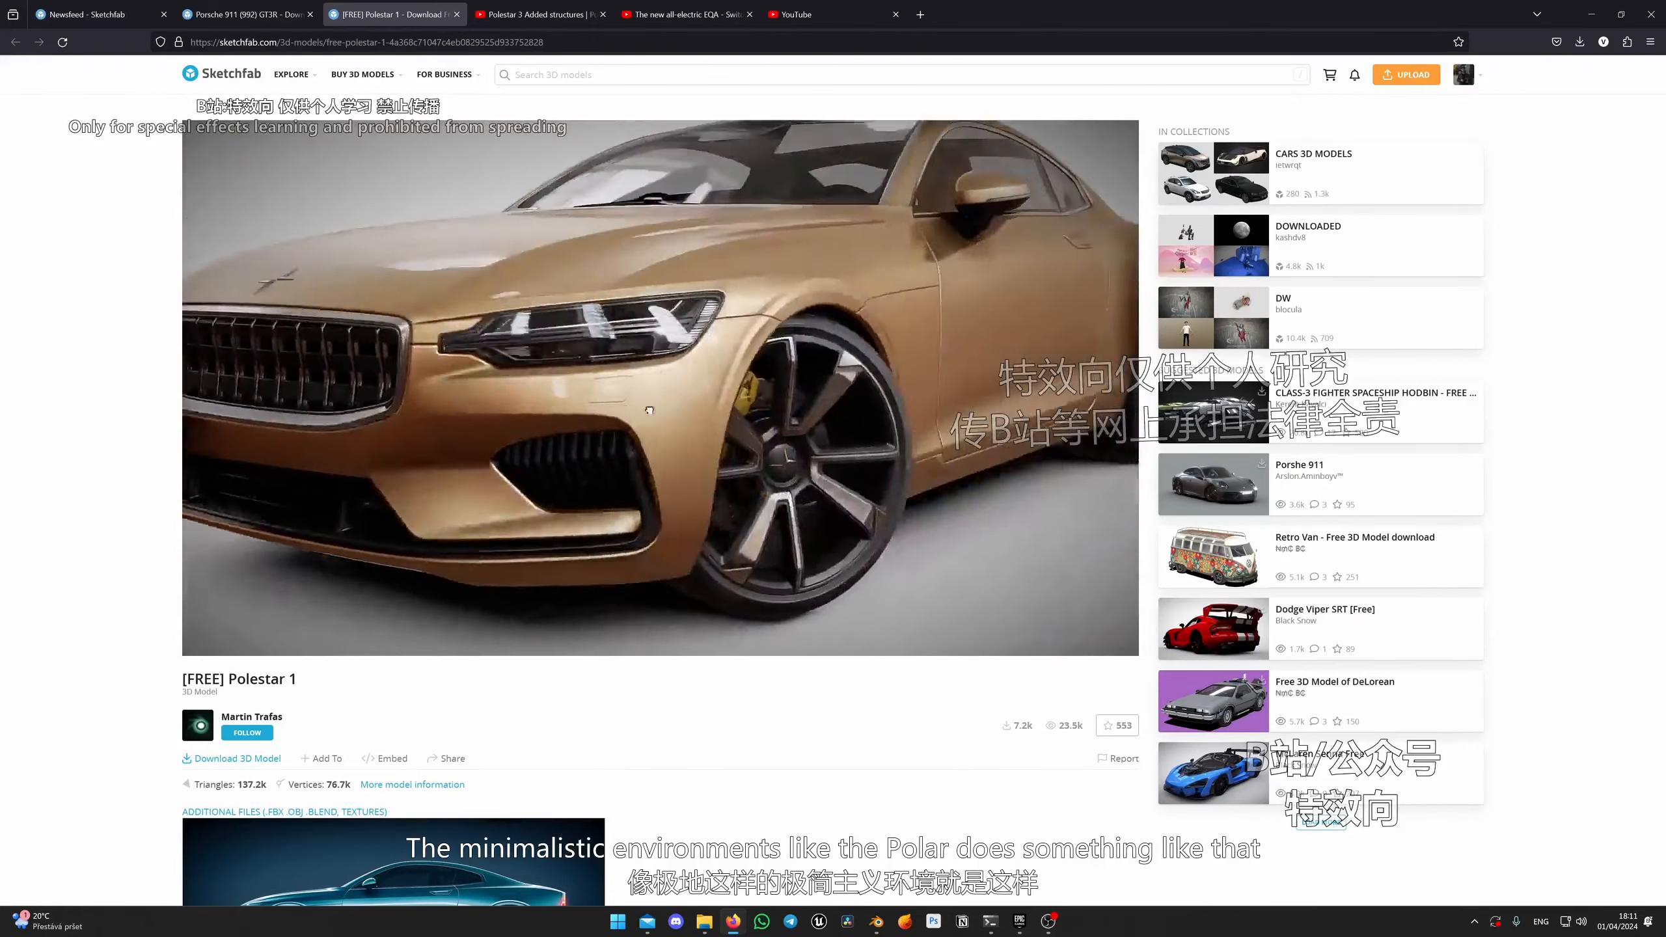
key("ctrl+Tab")
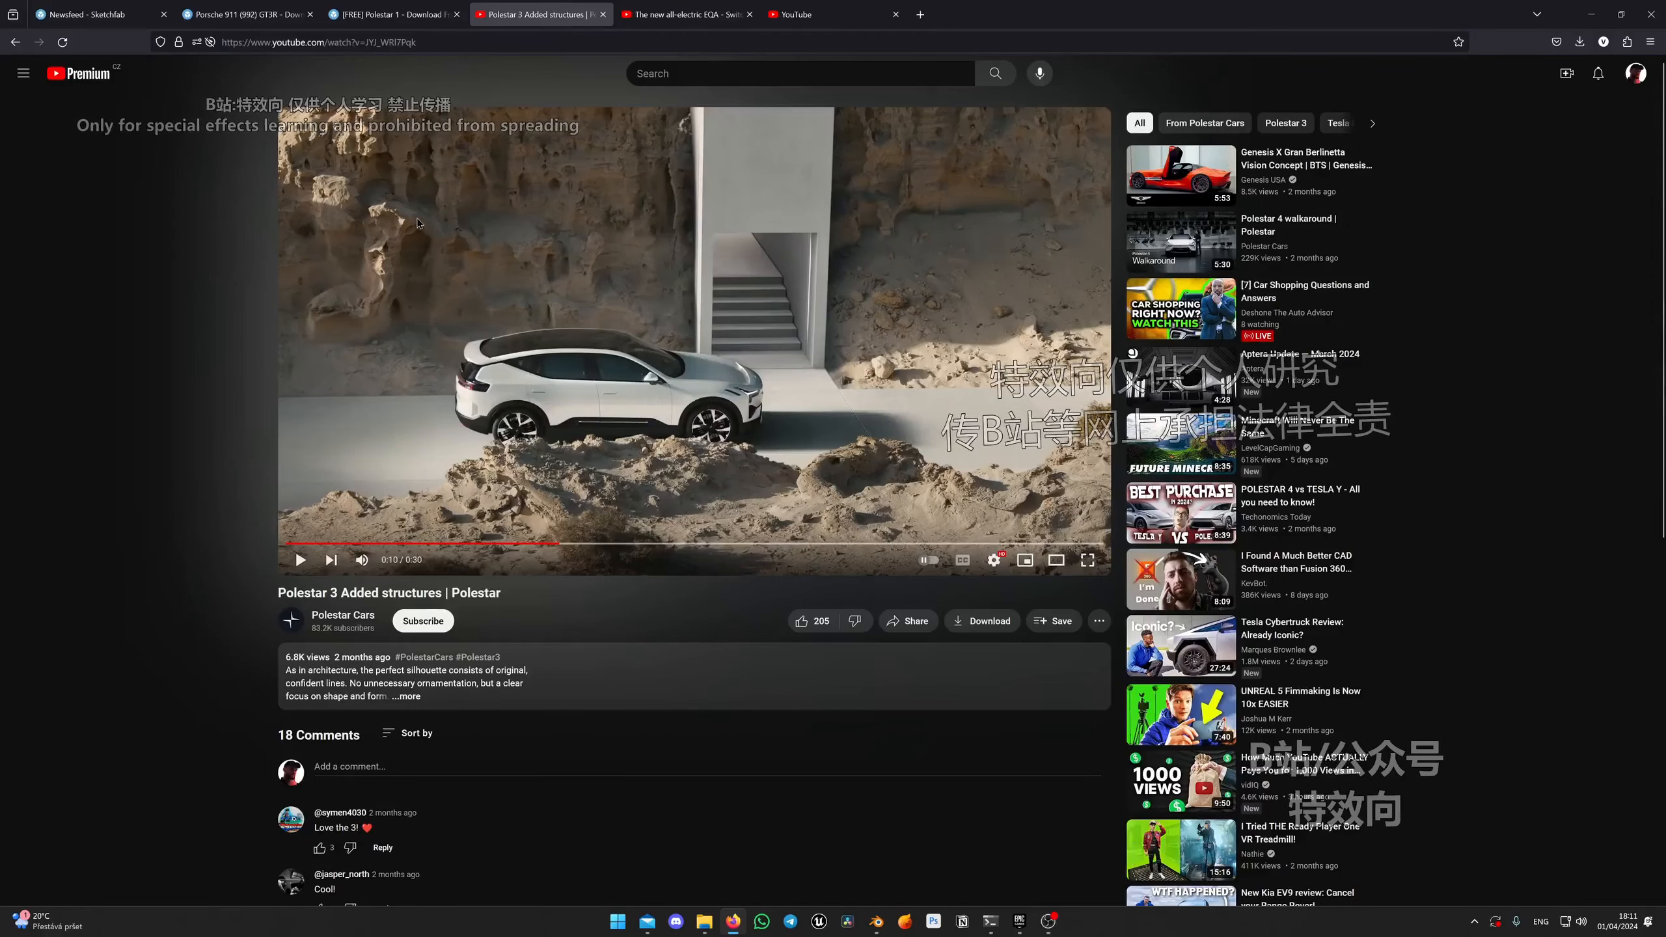
left_click(393, 15)
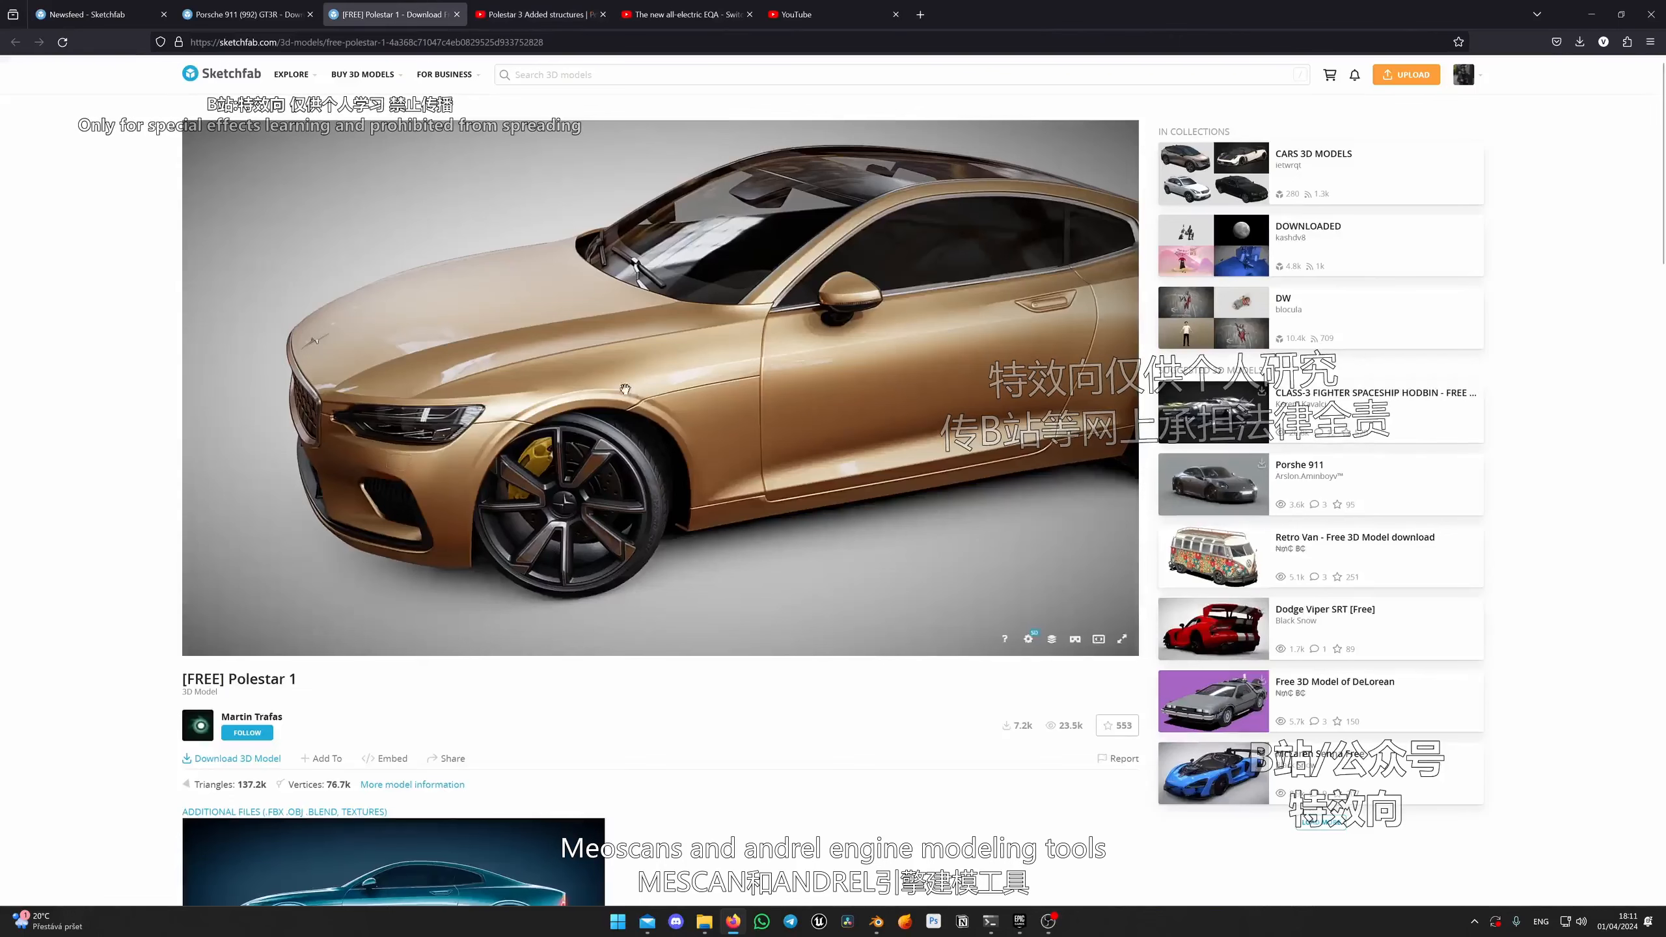
mouse_move(625, 389)
left_mouse_down()
mouse_move(665, 320)
mouse_move(621, 331)
mouse_move(658, 324)
left_mouse_up()
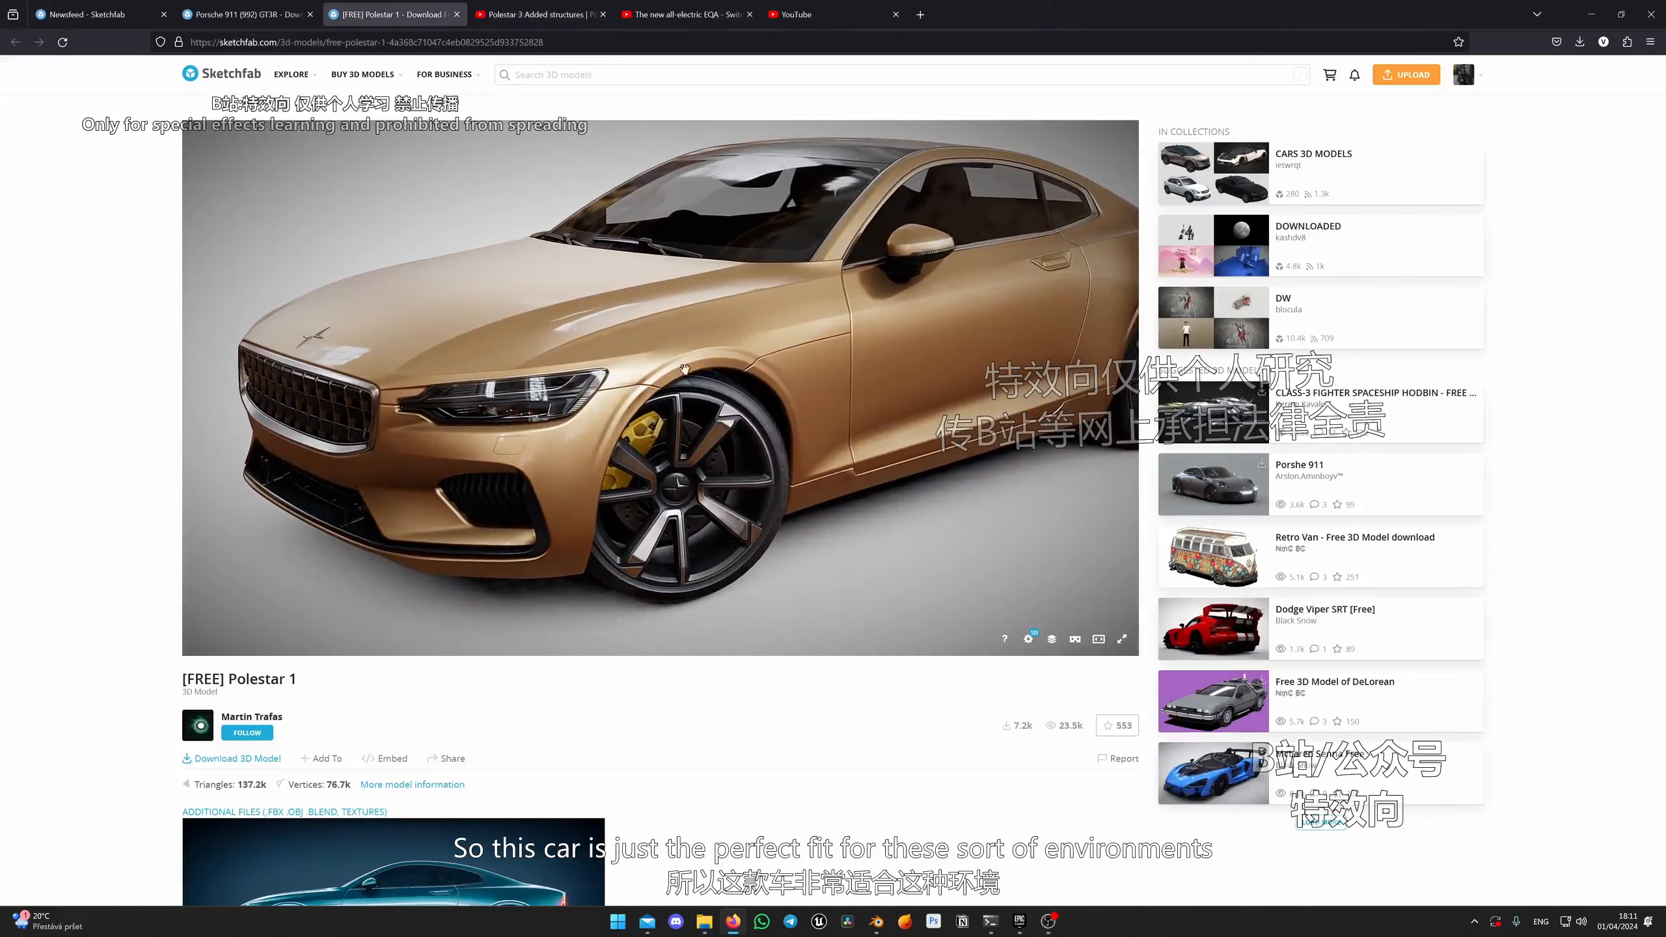
left_click_drag(649, 377, 709, 478)
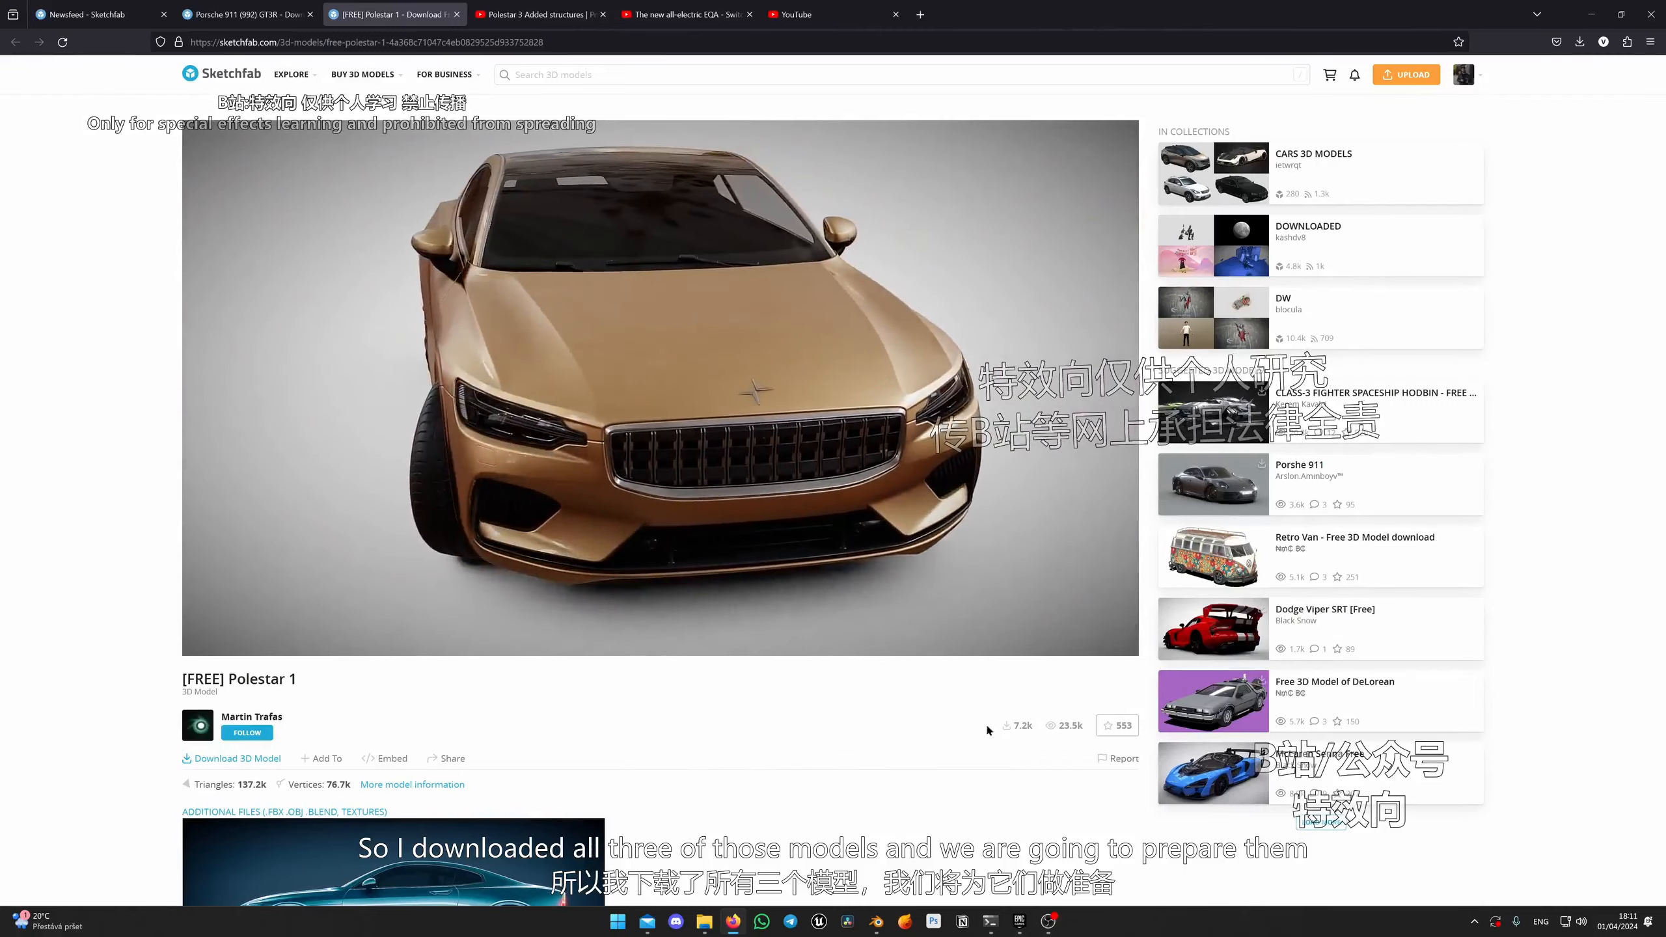
Step: Switch to Blender and import the FBX file from the source folder inside Models\Porsche
left_click(877, 922)
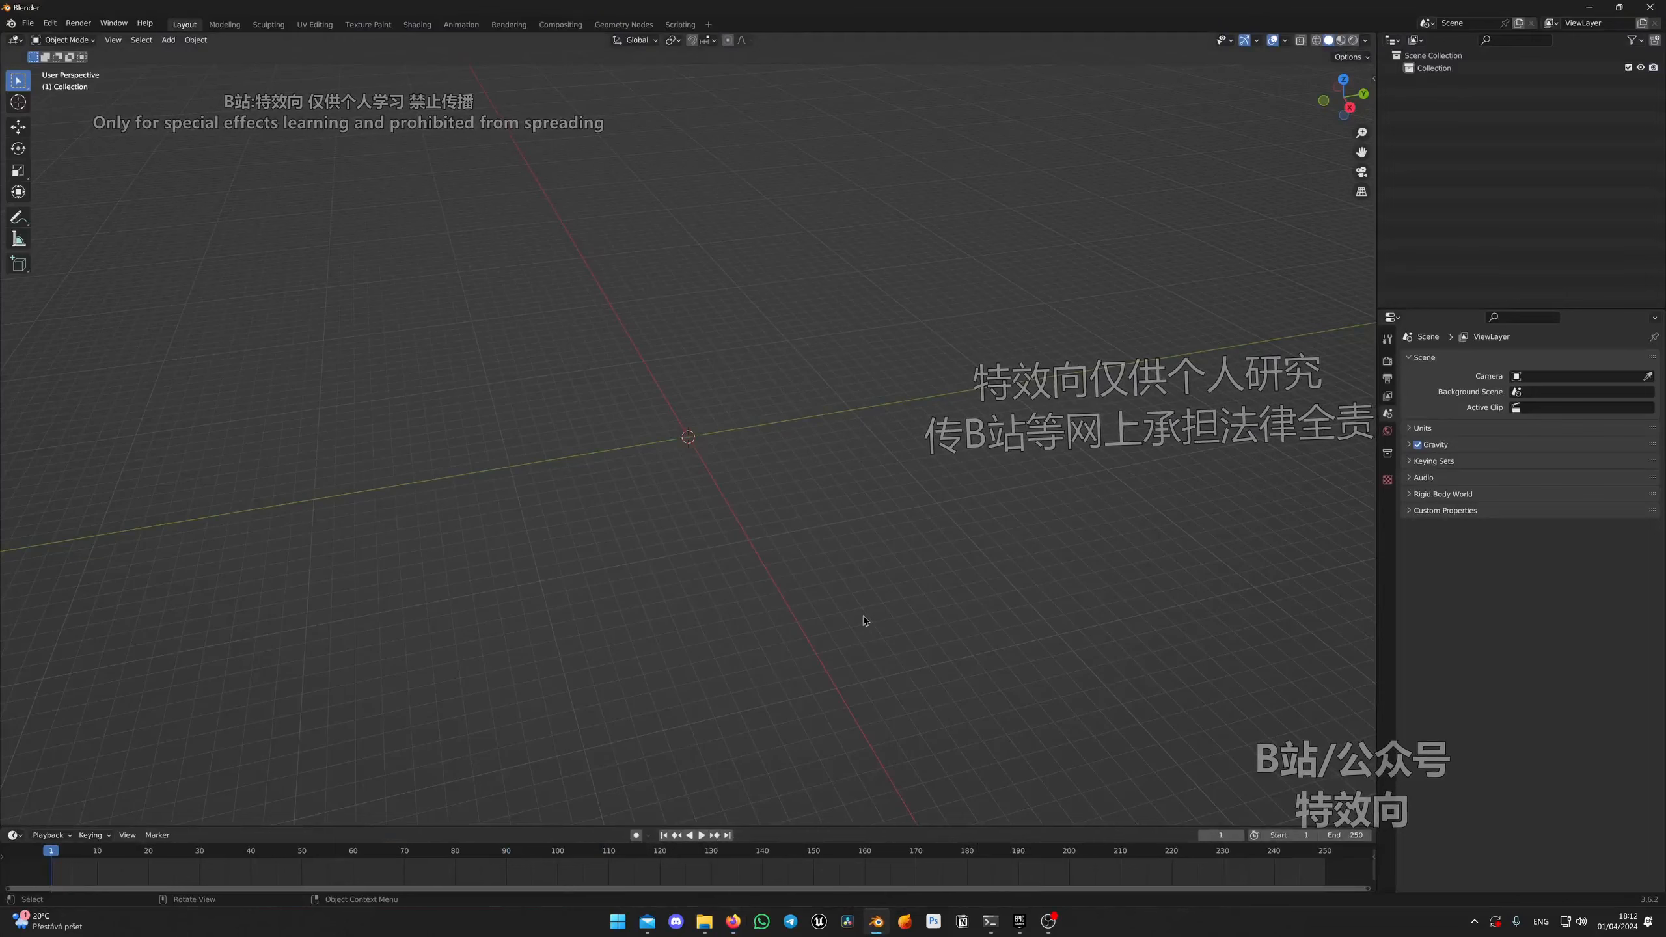
middle_click_drag(841, 511, 755, 469)
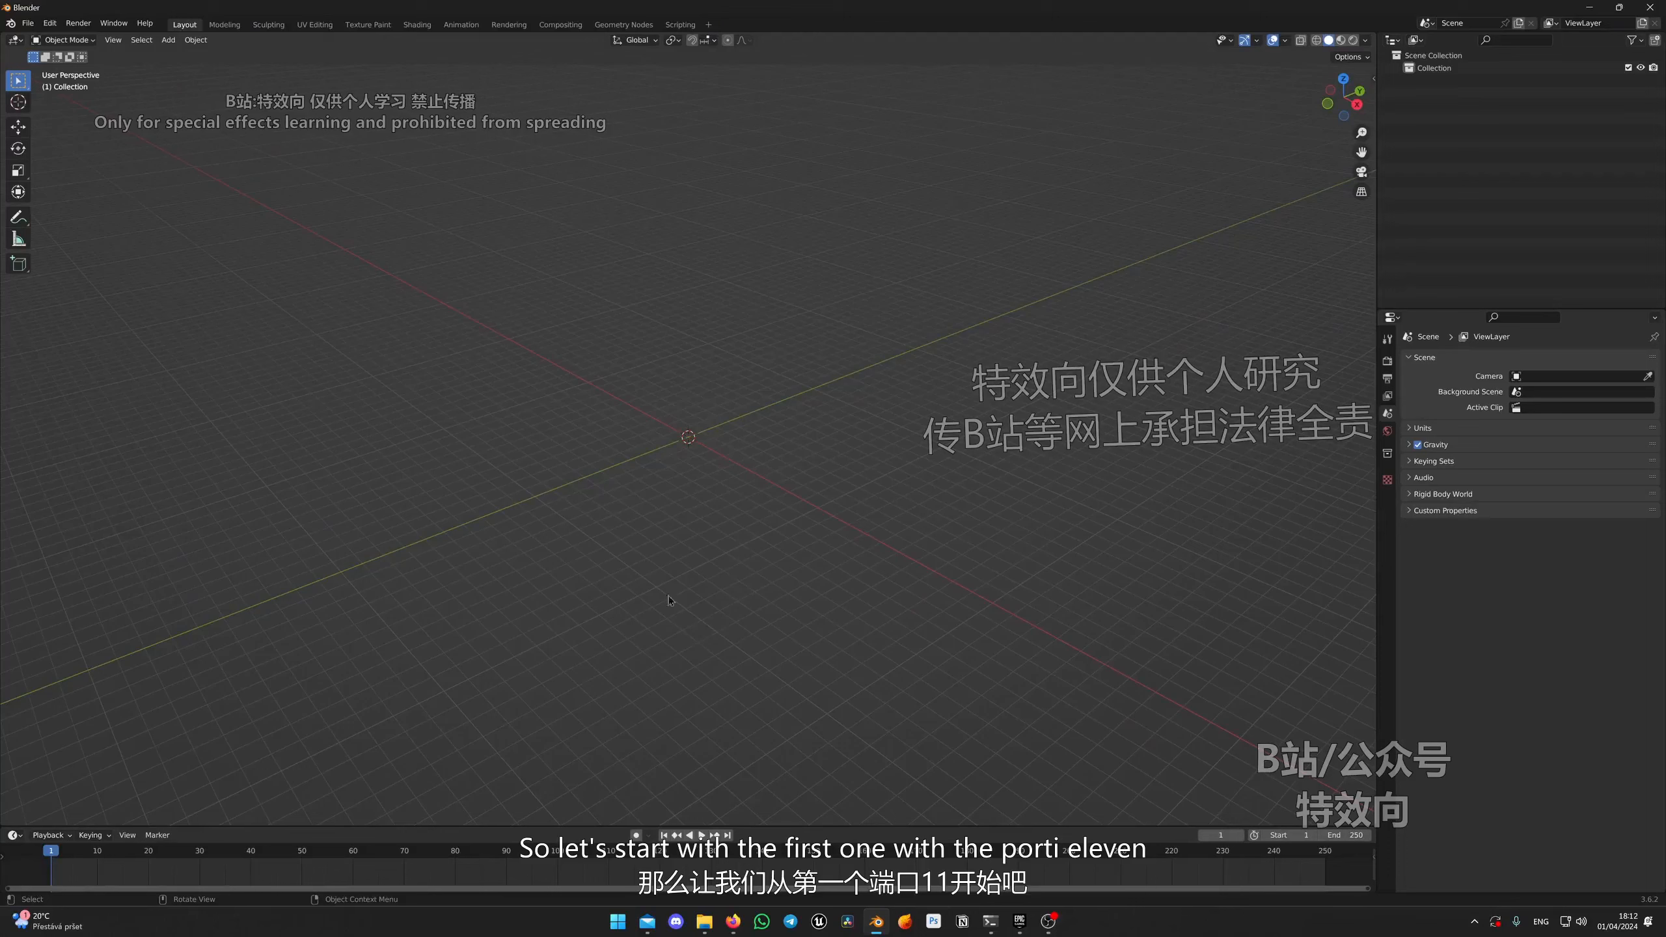
left_click(27, 24)
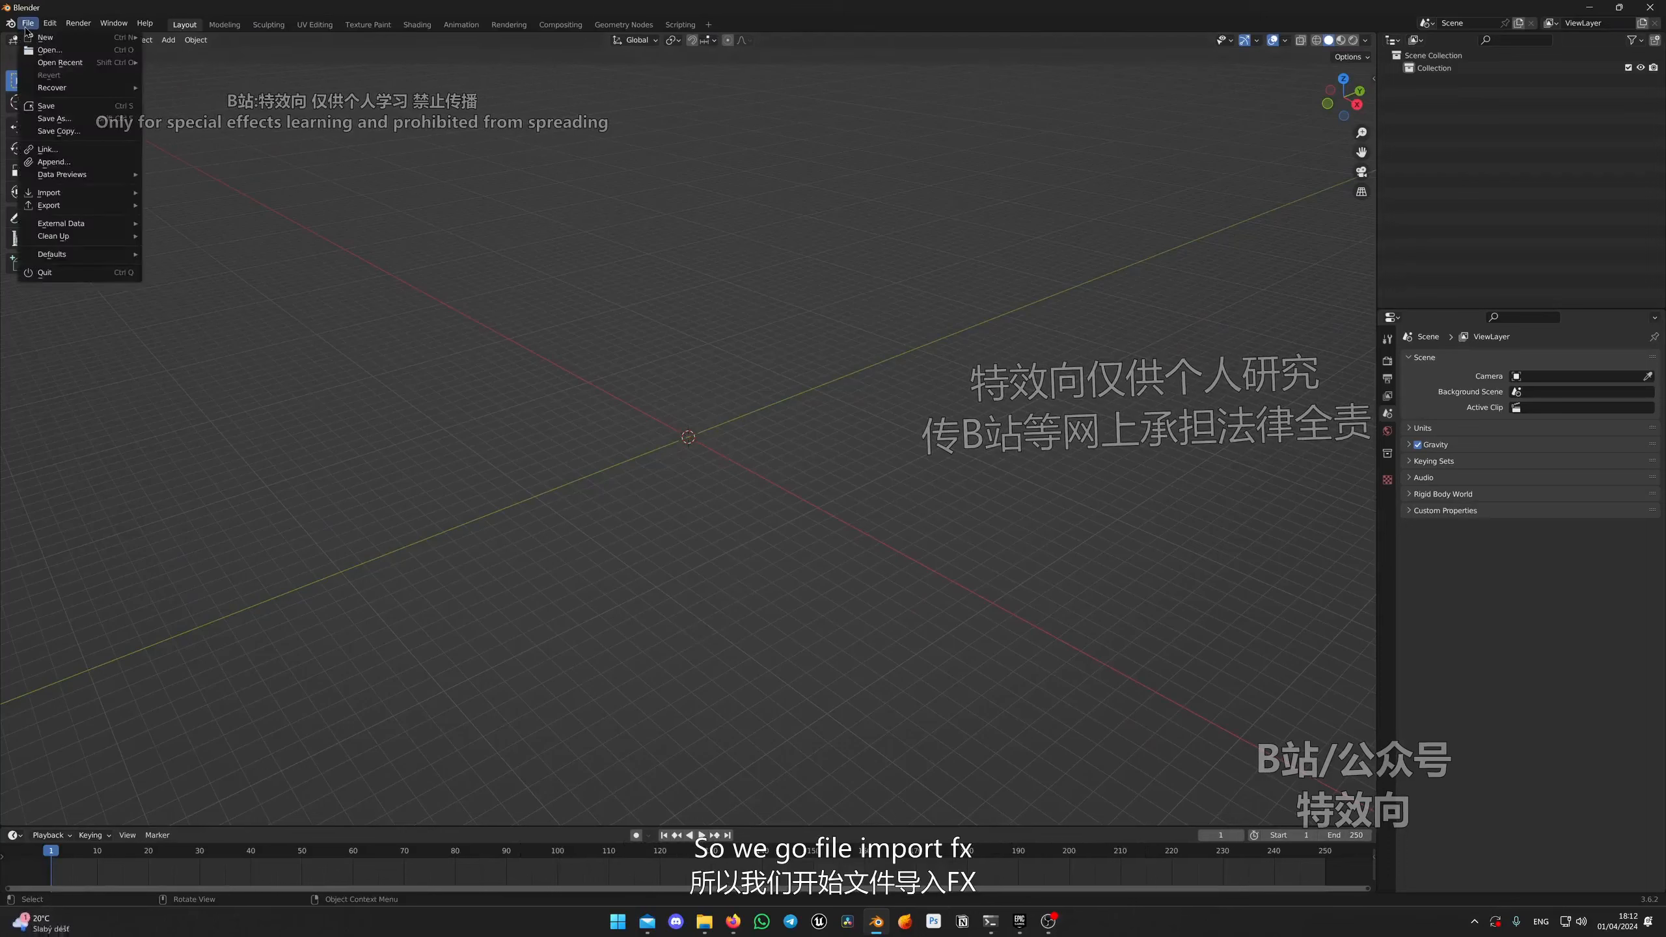
mouse_move(45, 196)
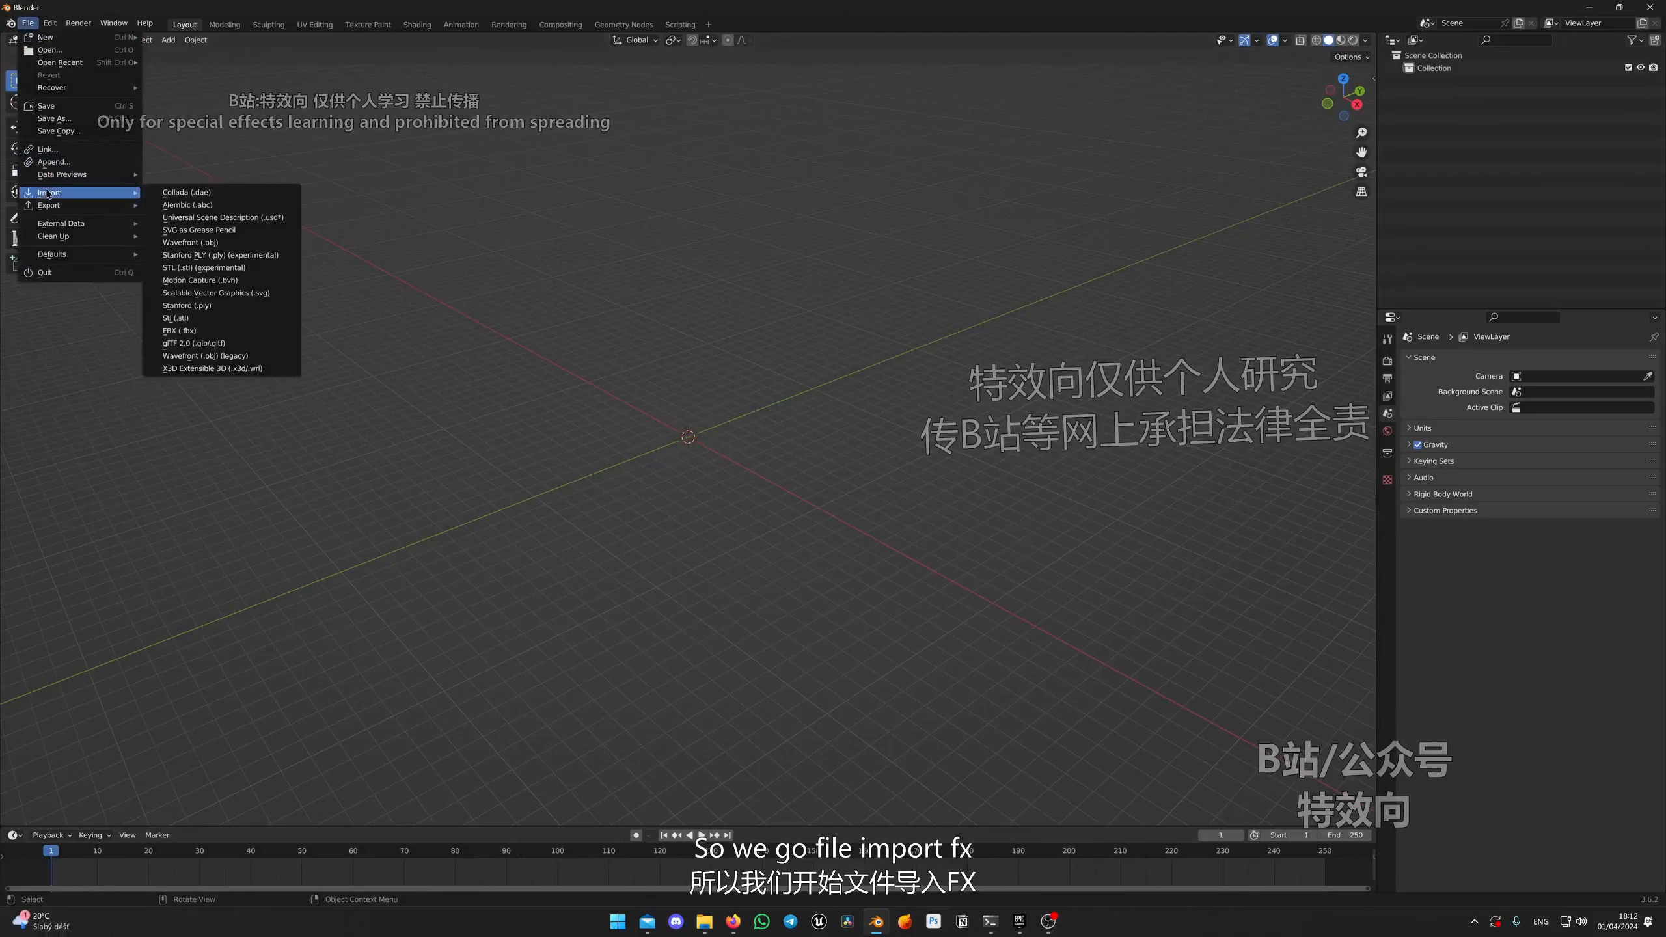
left_click(177, 331)
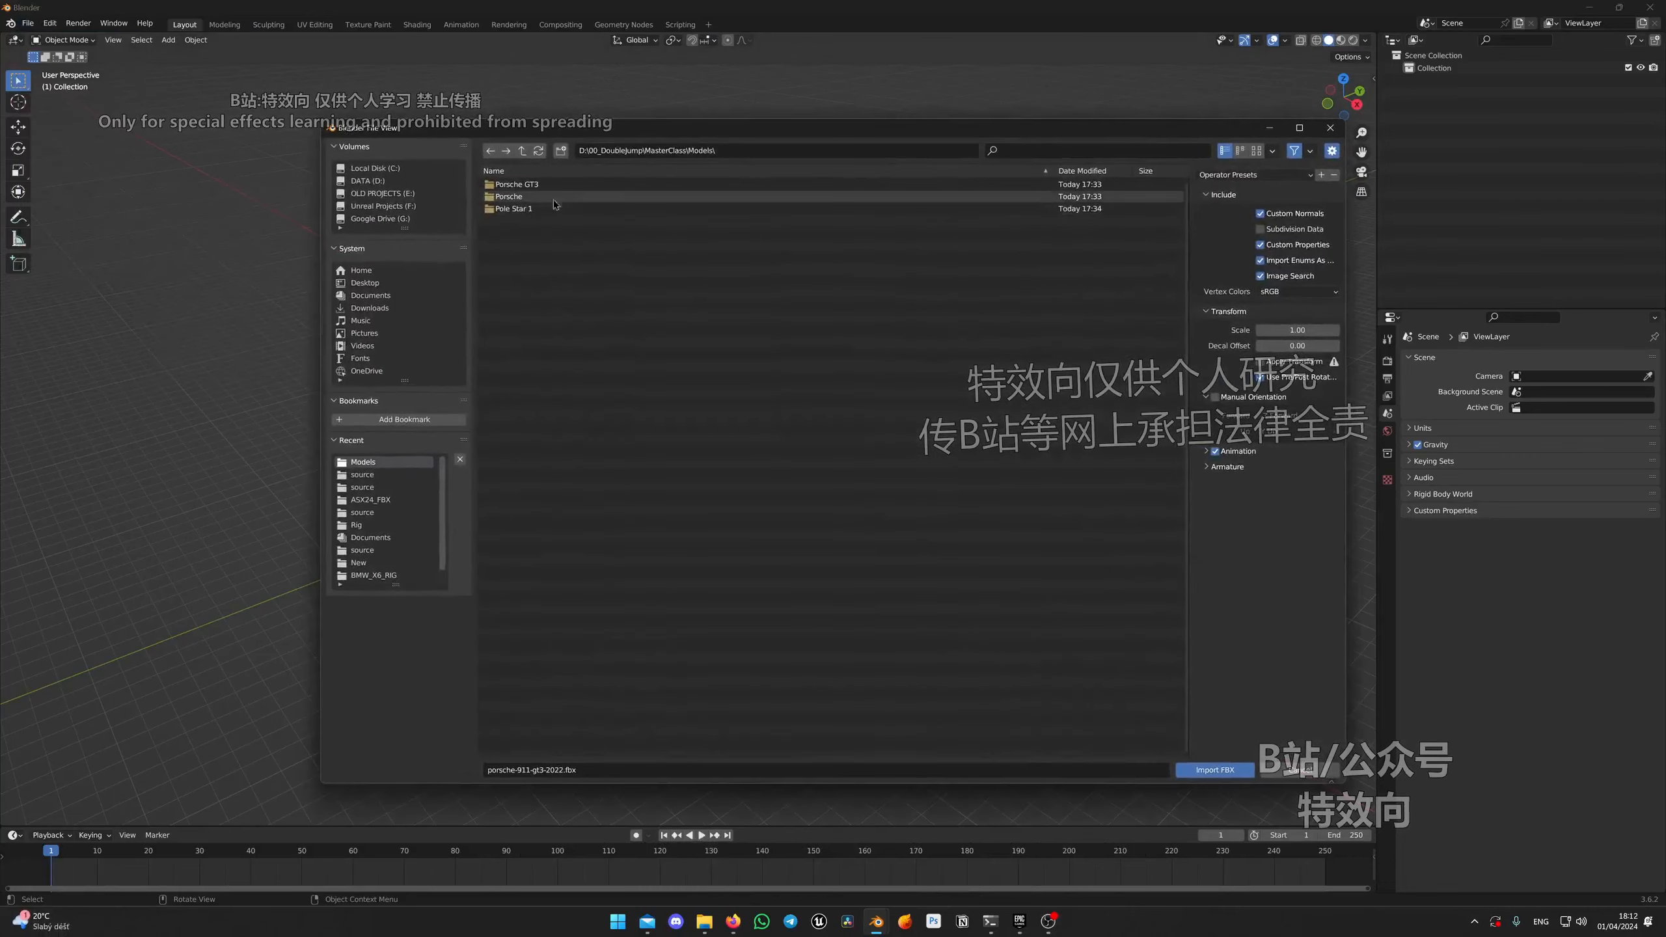
double_click(537, 199)
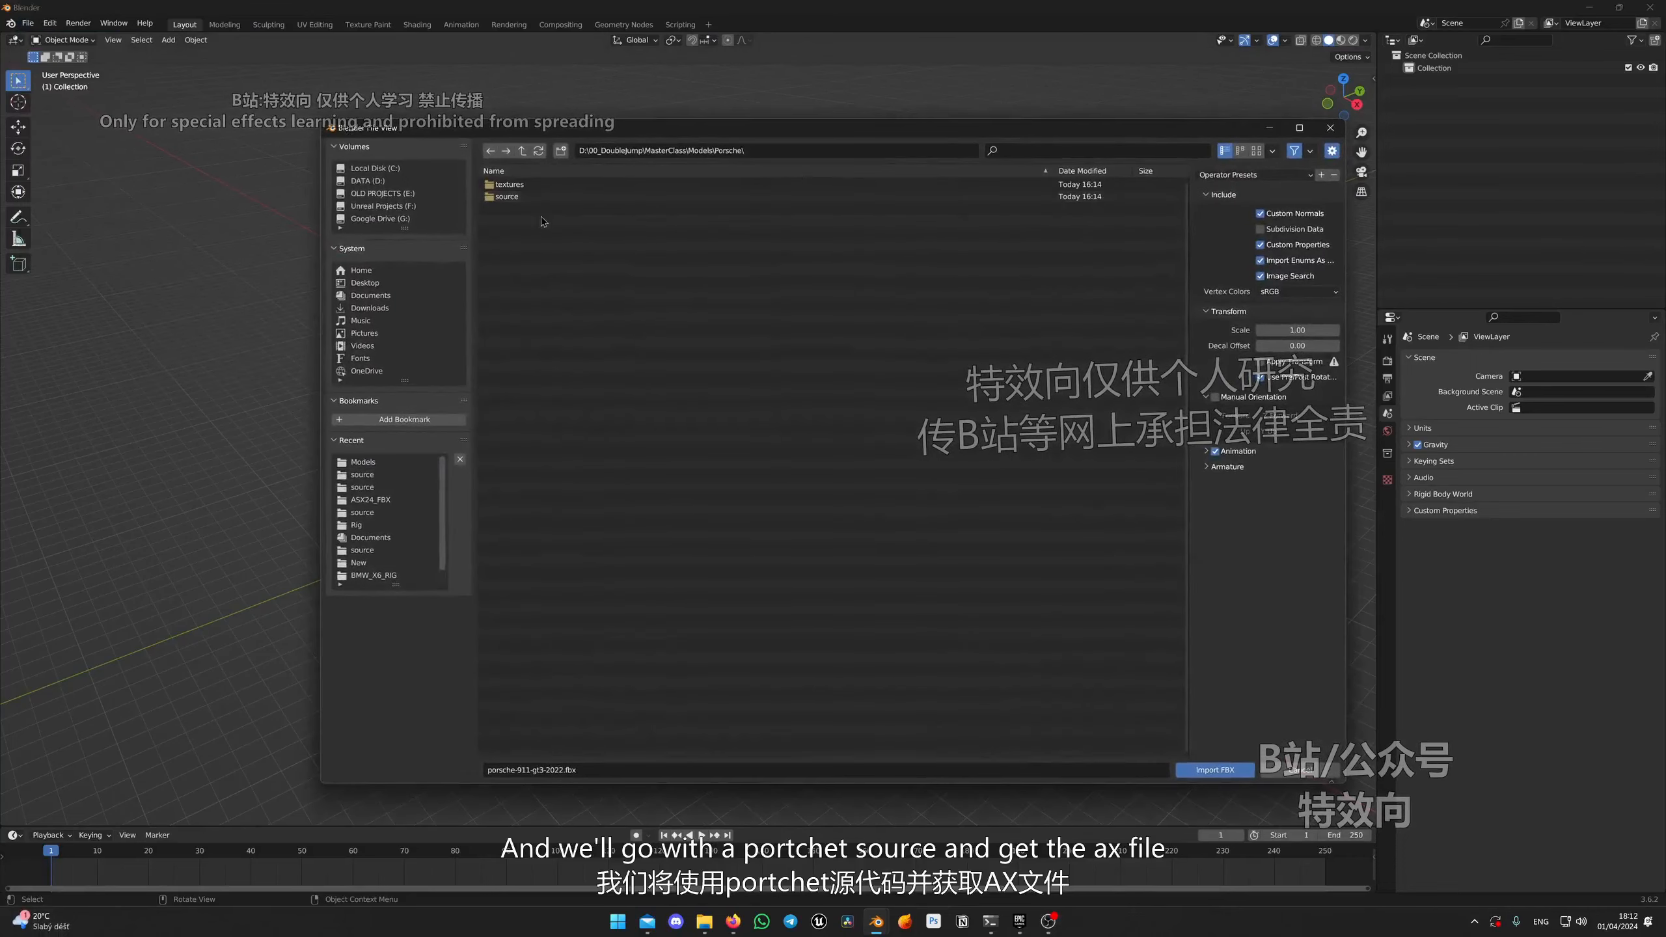
double_click(531, 199)
double_click(536, 188)
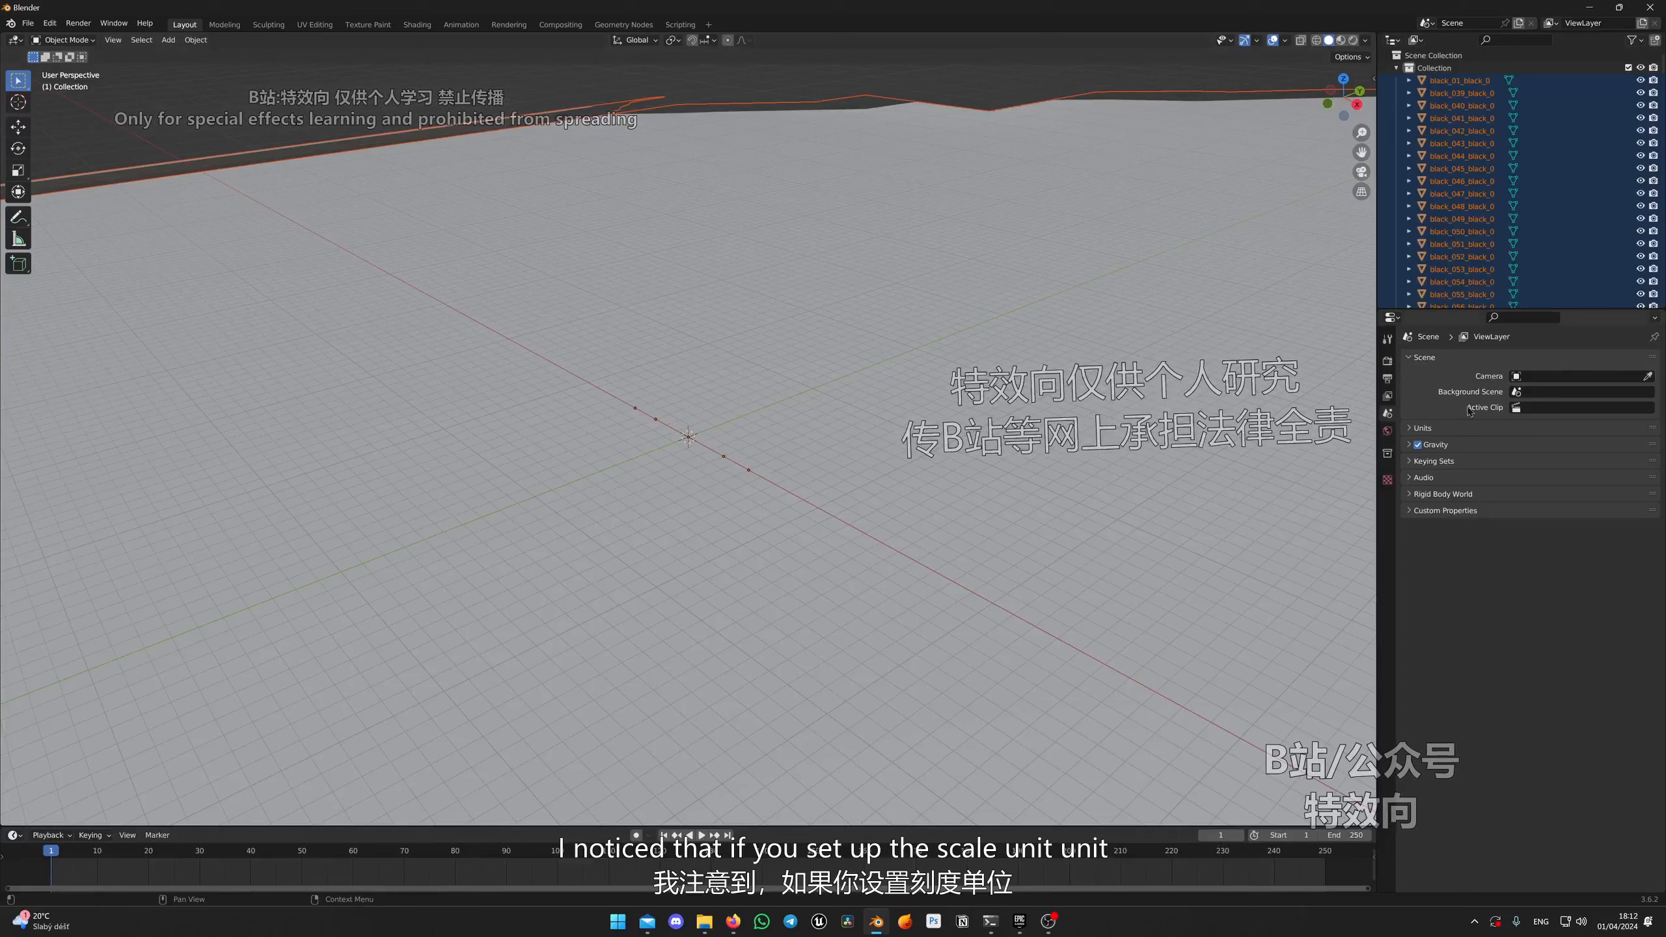
Step: Set the scene's unit scale to 0.01 and return it to 1
left_click(1421, 428)
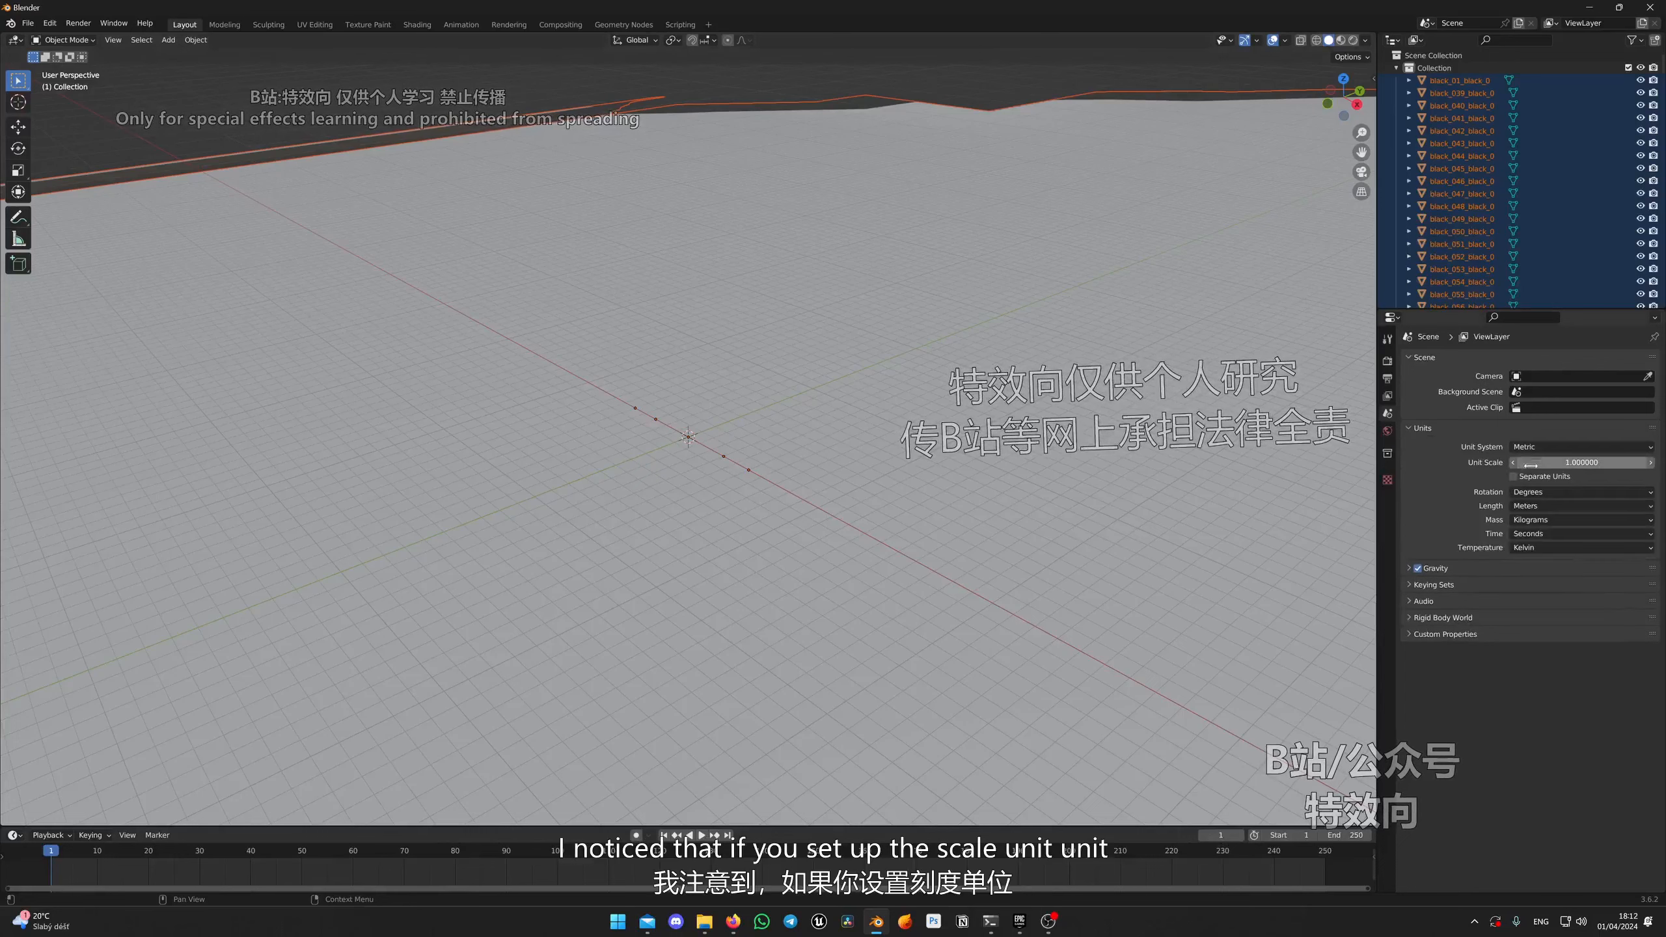
left_click(1573, 462)
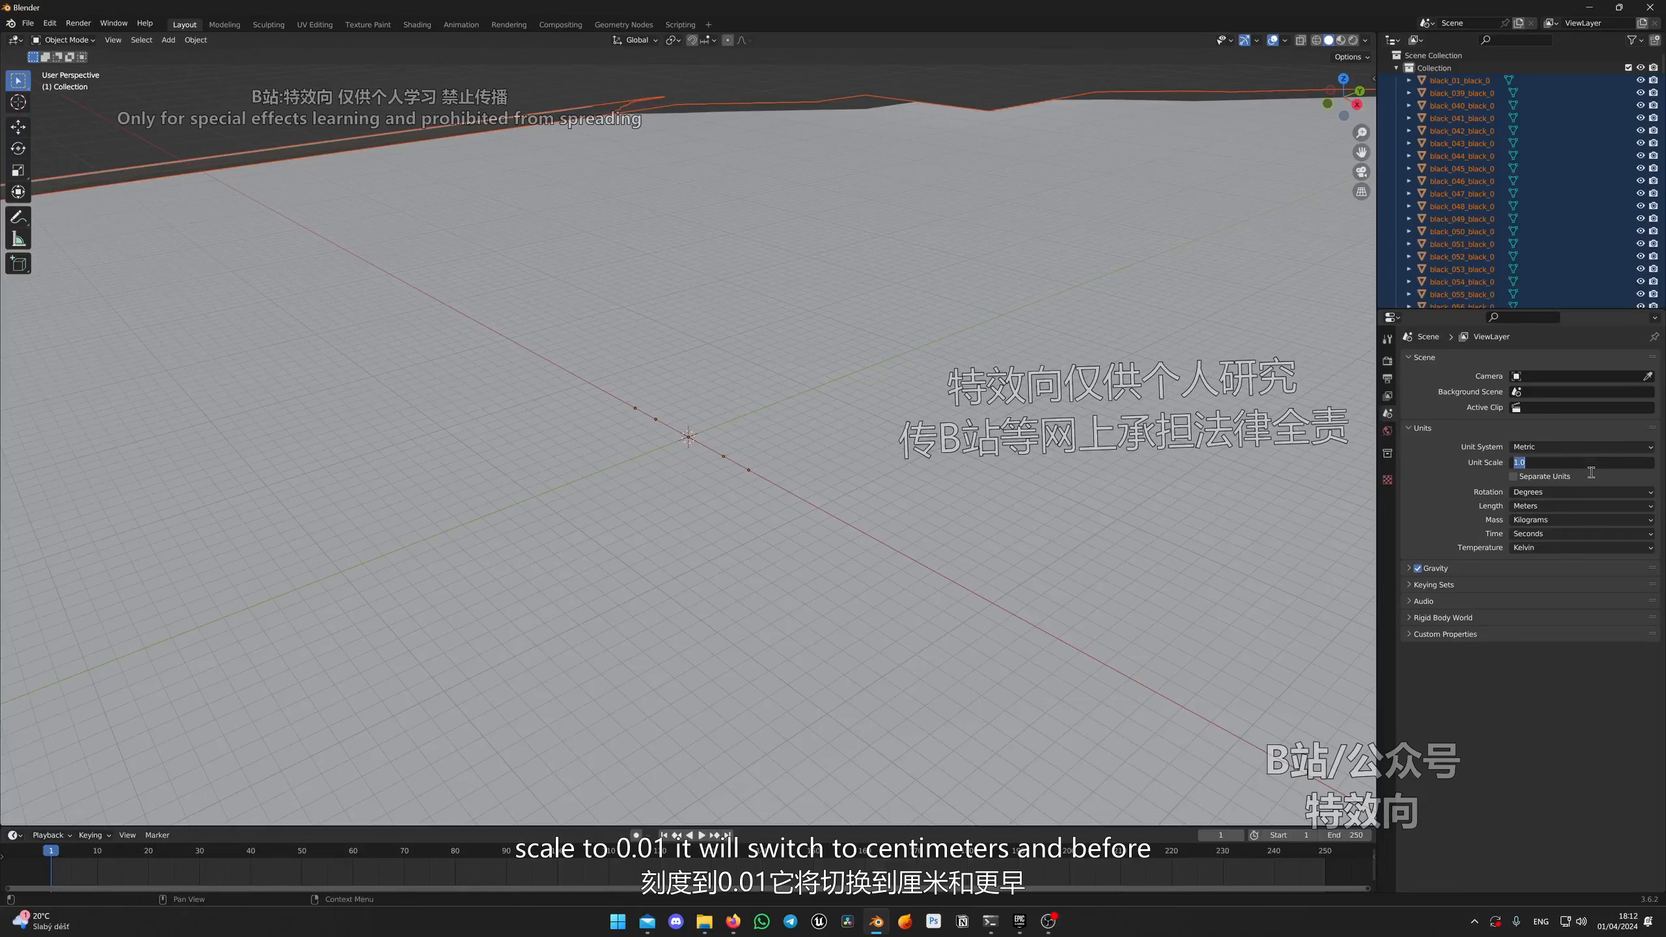
type("0.01")
key("Return")
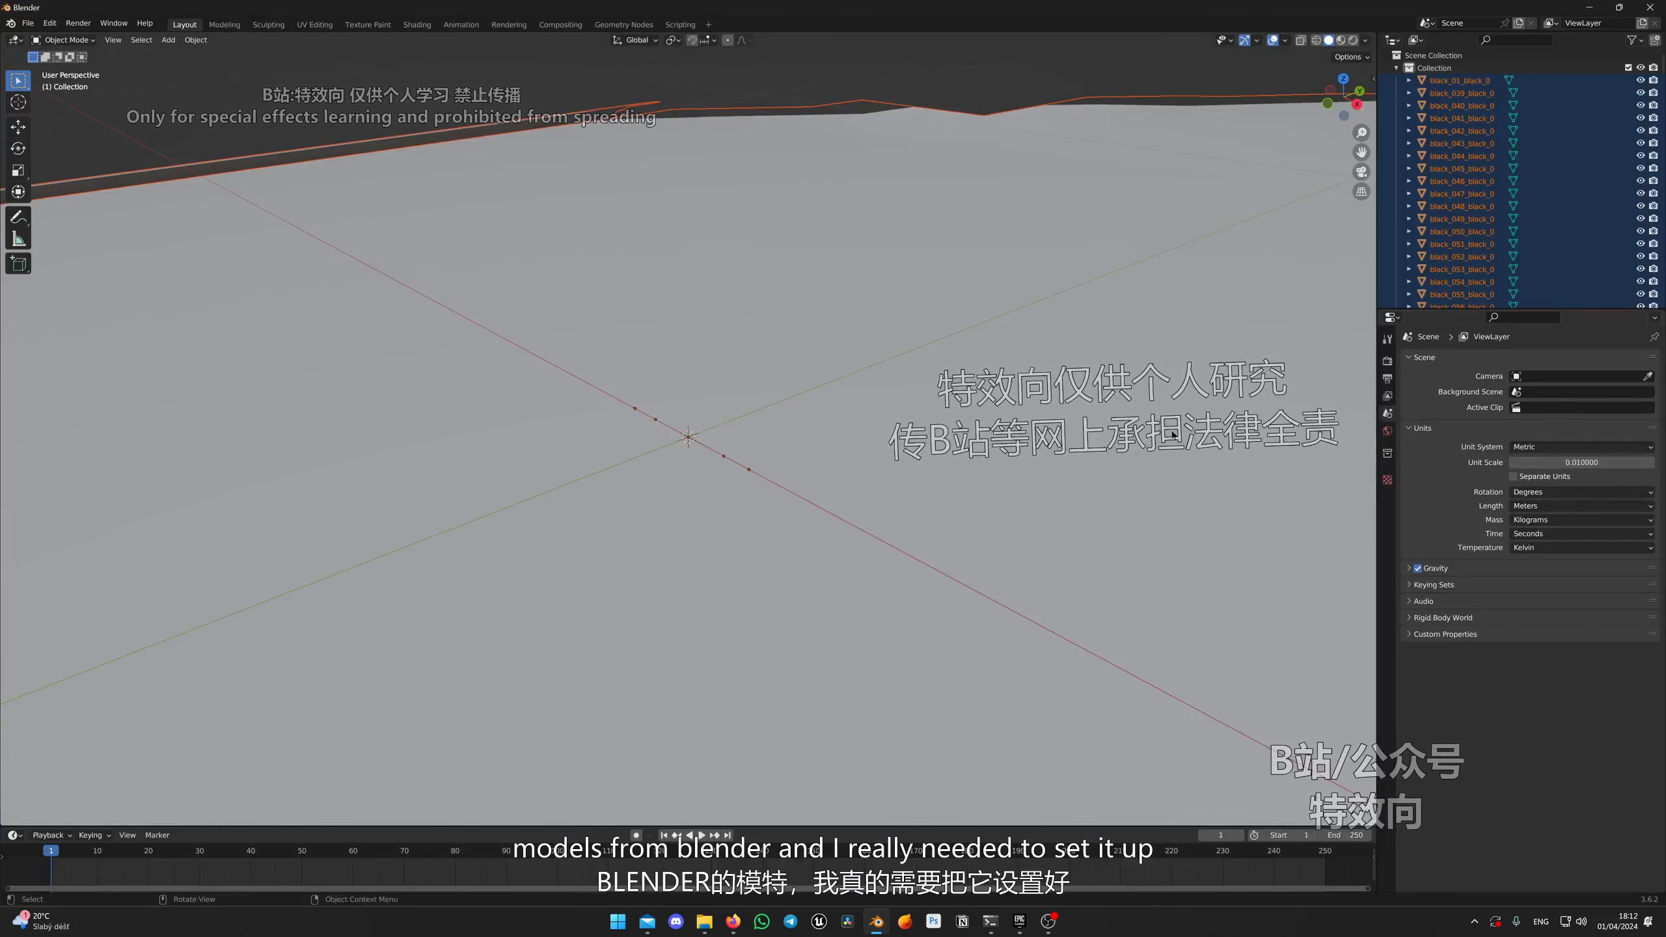
left_click(1569, 463)
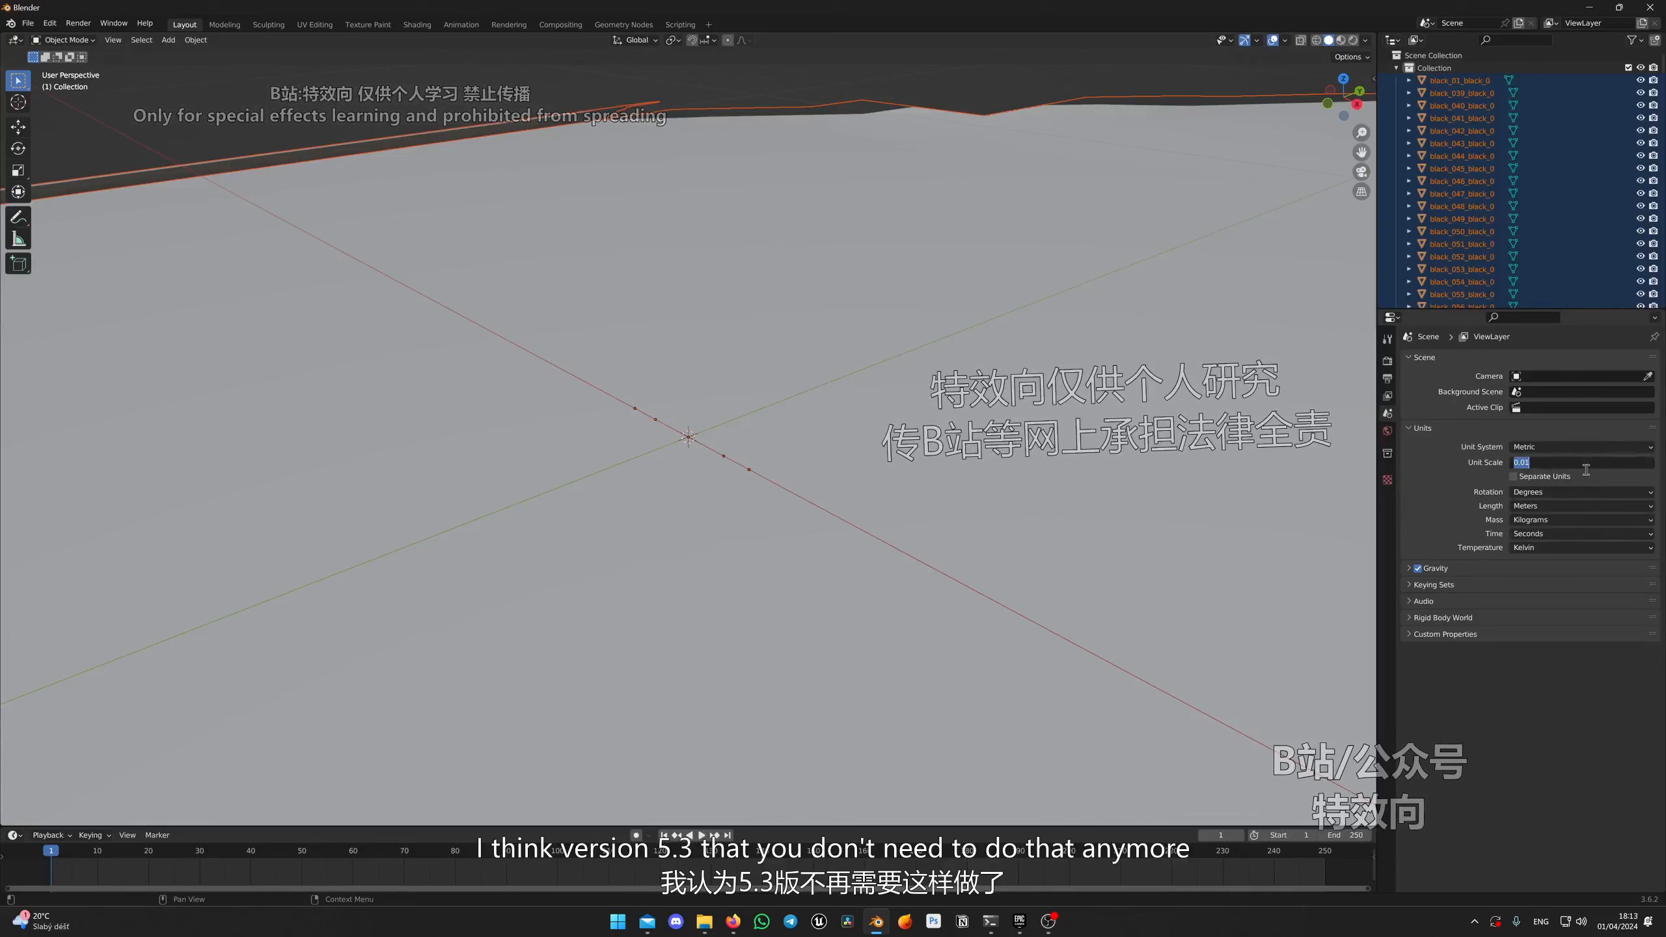
type("1")
key("Return")
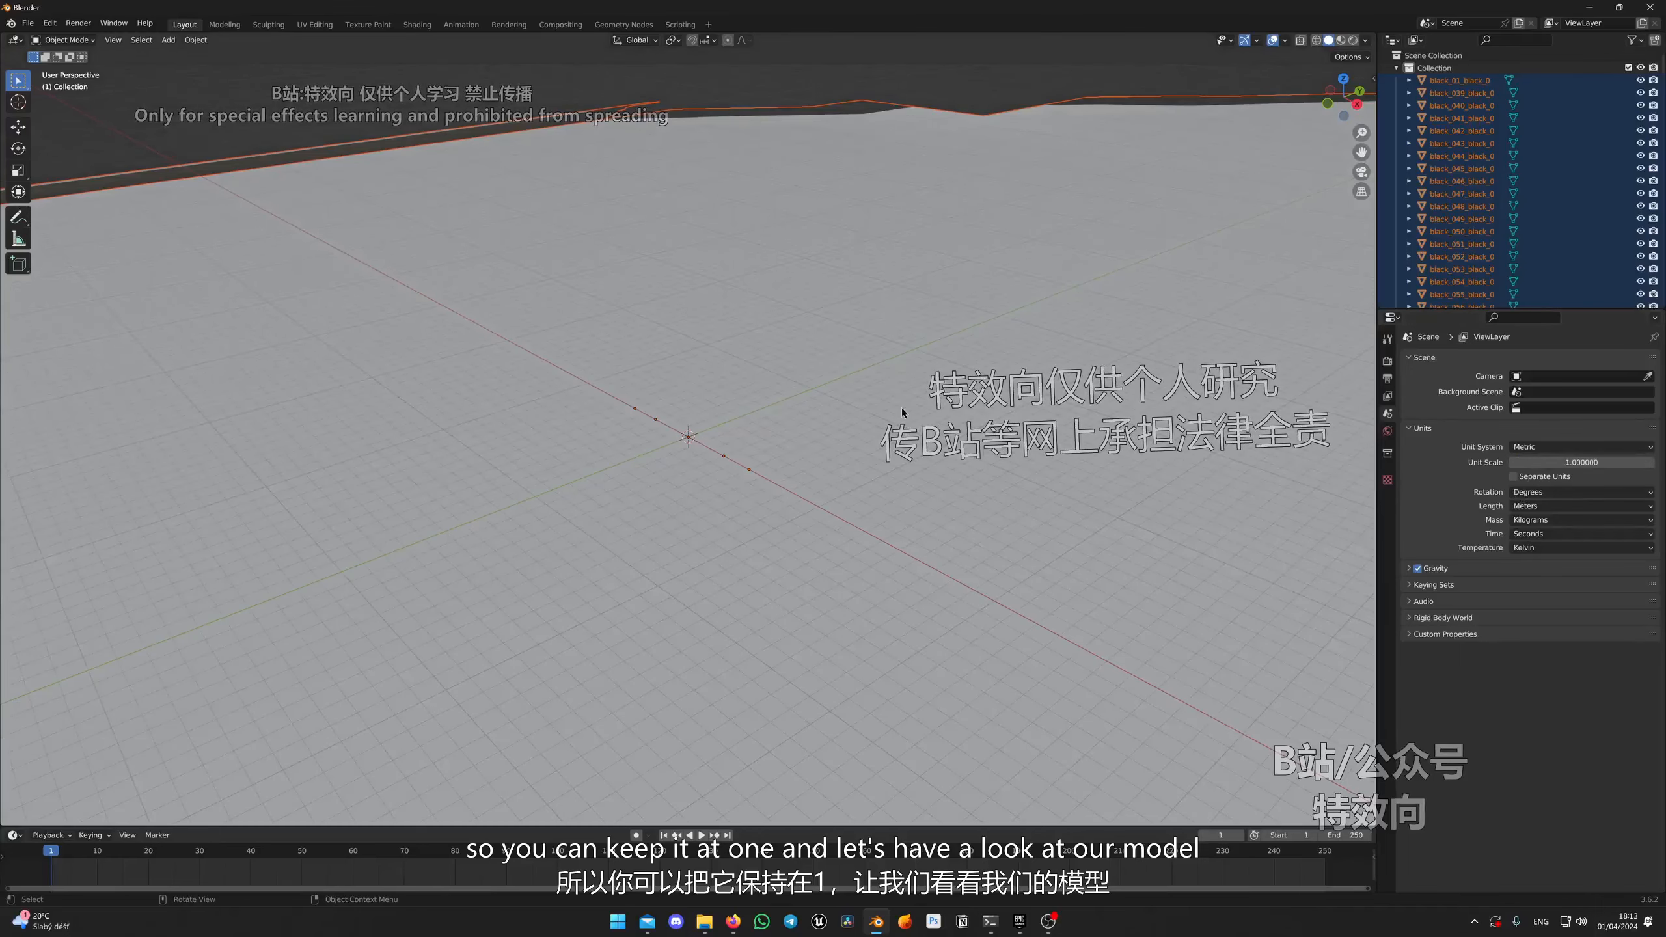
Step: Examine the size and display of the imported Porsche model in the right orthographic view
scroll(902, 404, "down", 2)
left_click(1353, 103)
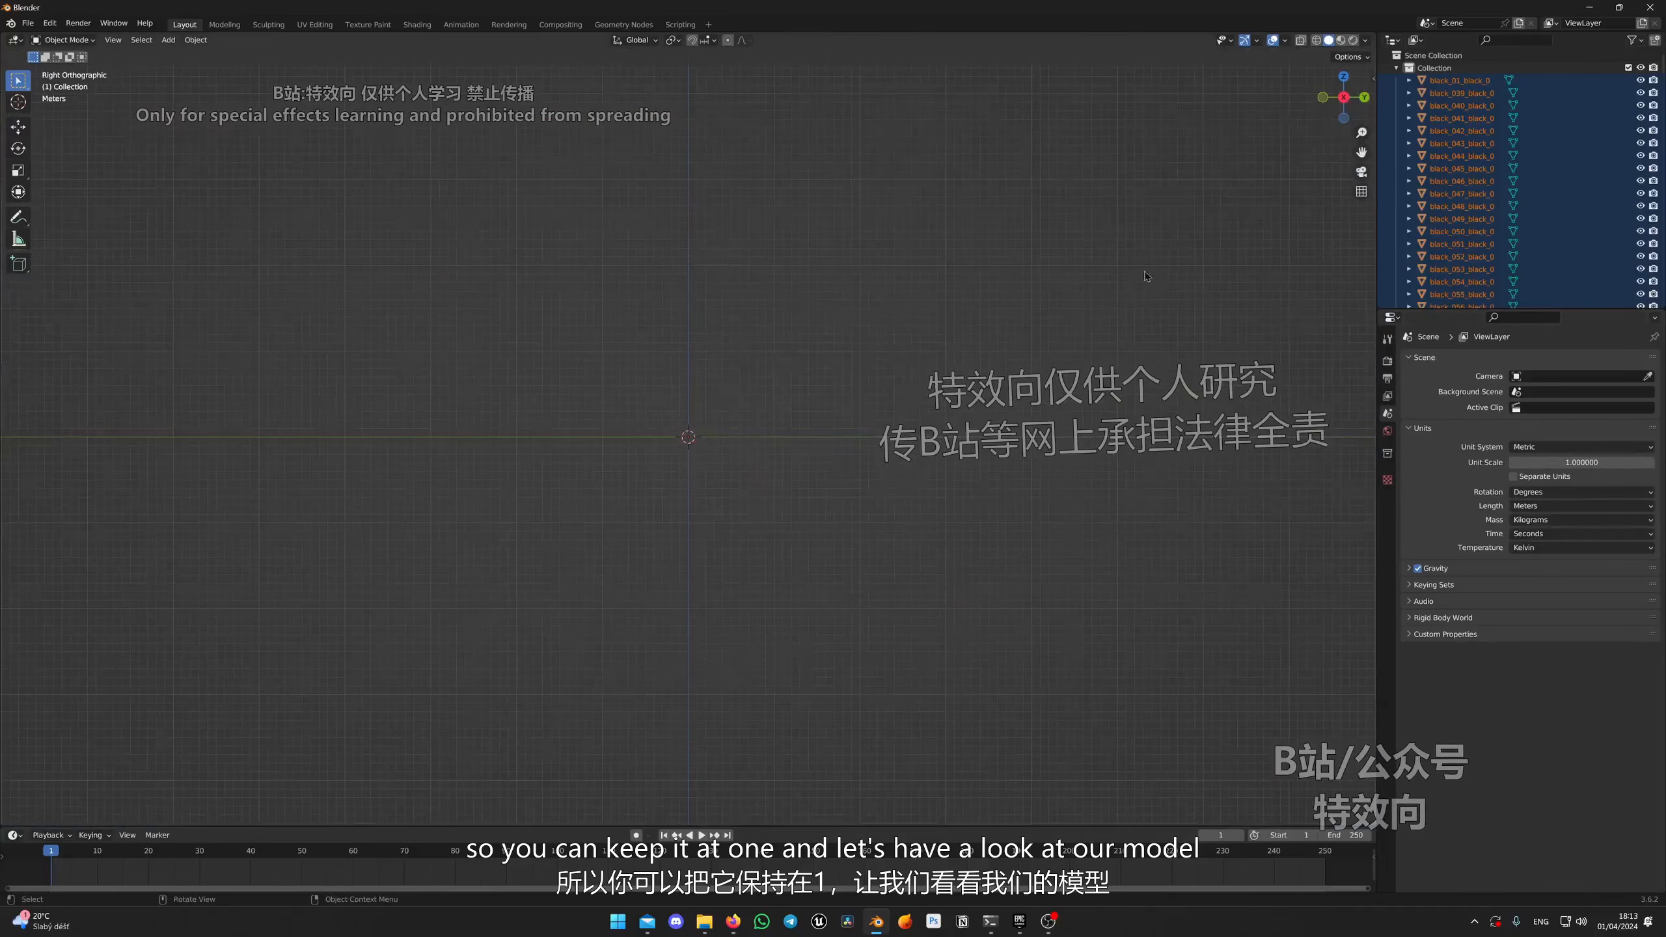
scroll(656, 443, "up", 5)
scroll(650, 484, "up", 5)
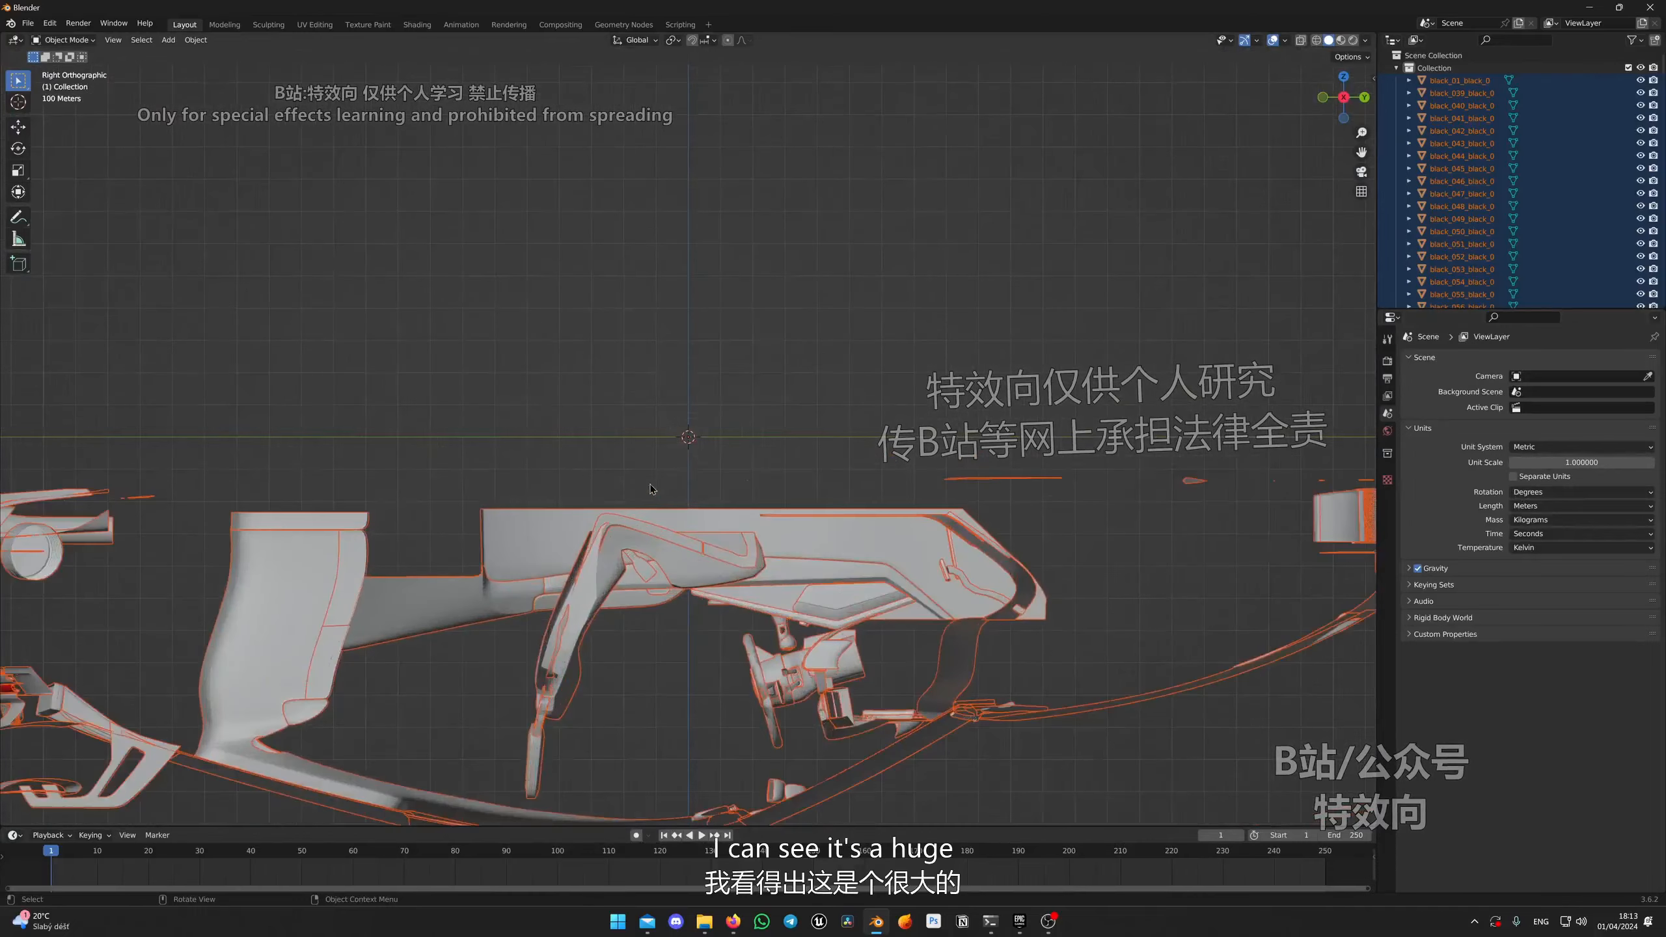
scroll(657, 441, "down", 6)
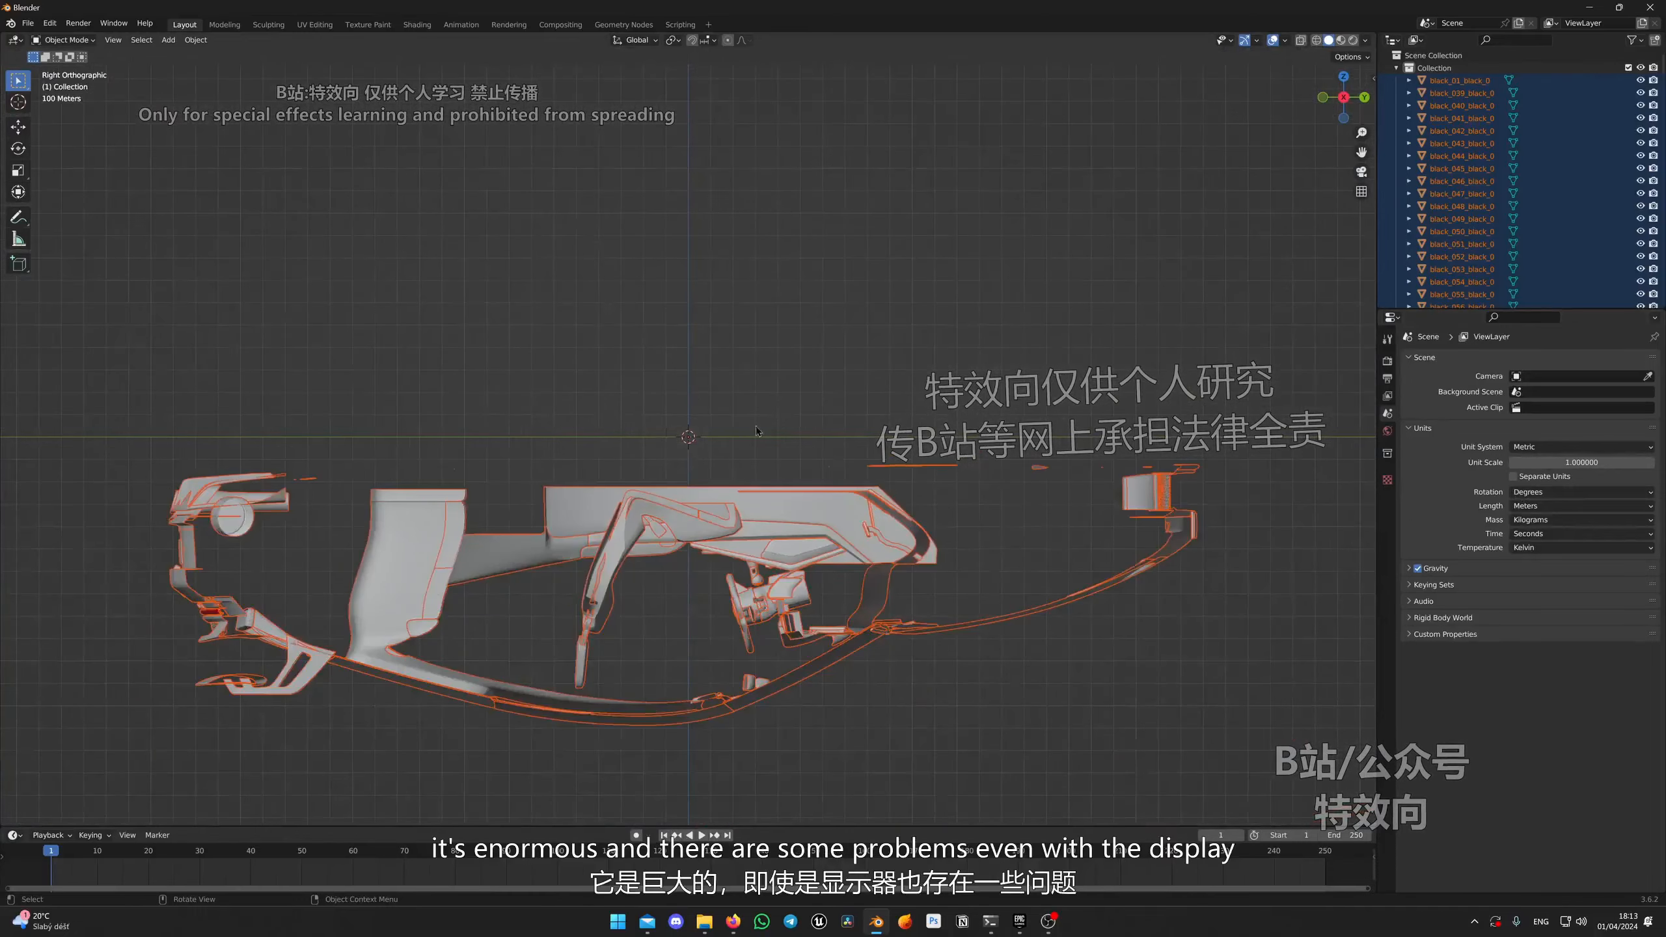
middle_click_drag(664, 434, 672, 435)
left_click(1345, 97)
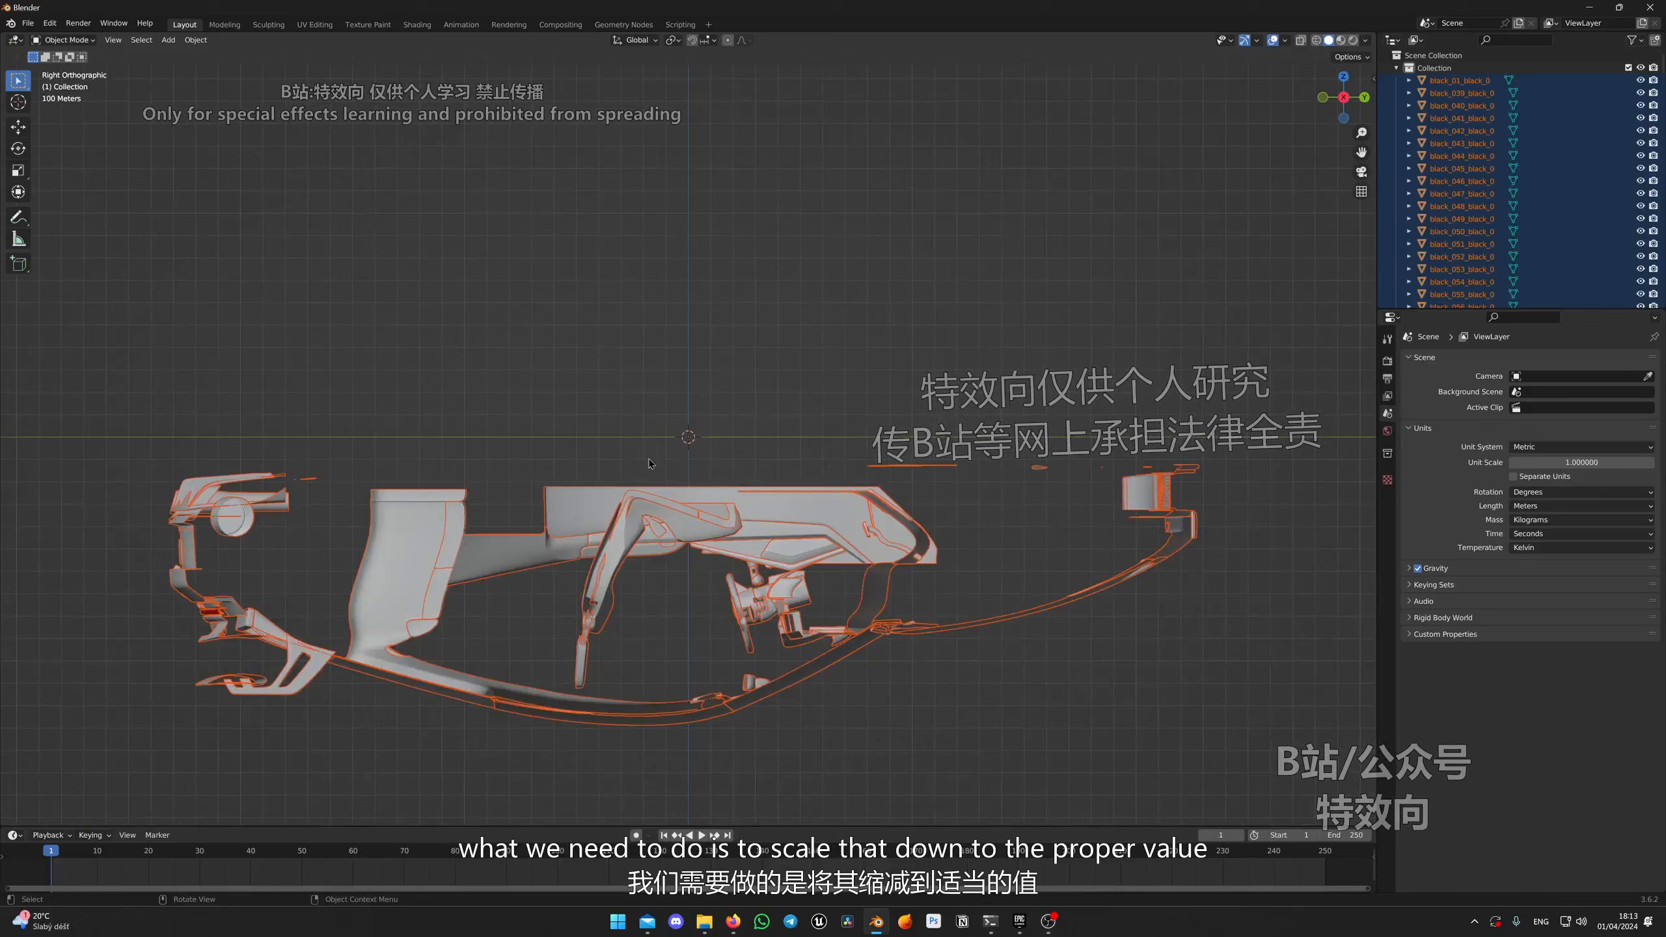
Step: Measure the imported car's overall length in the right orthographic view and remove the measurement
left_click(18, 240)
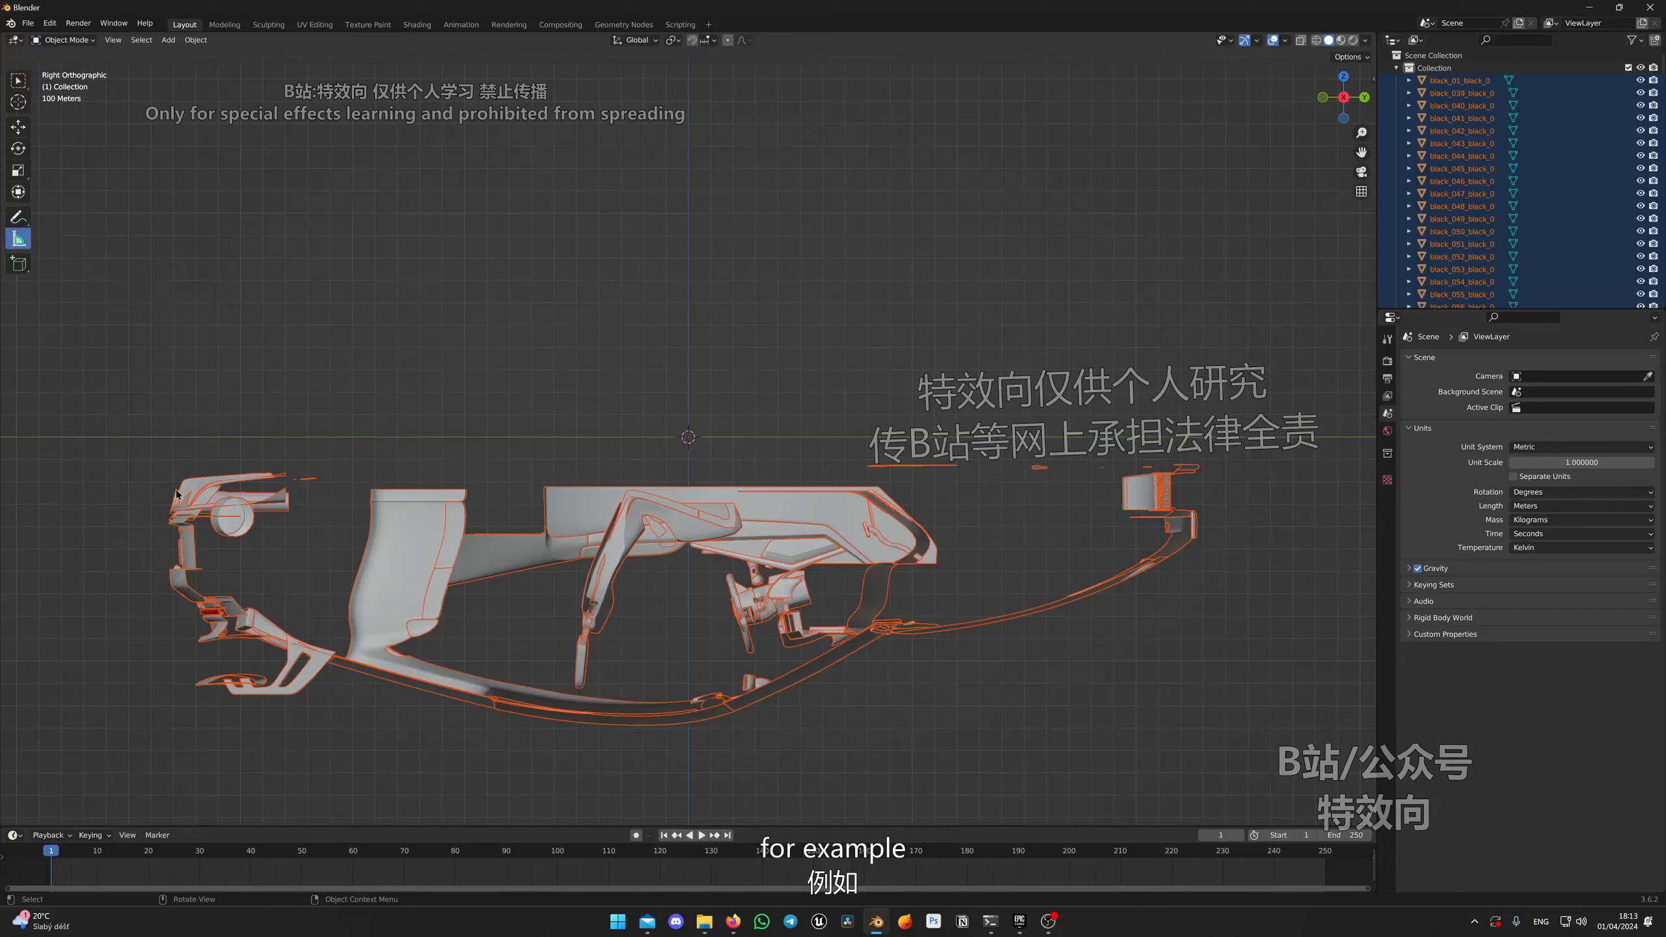
left_click_drag(174, 487, 1224, 485)
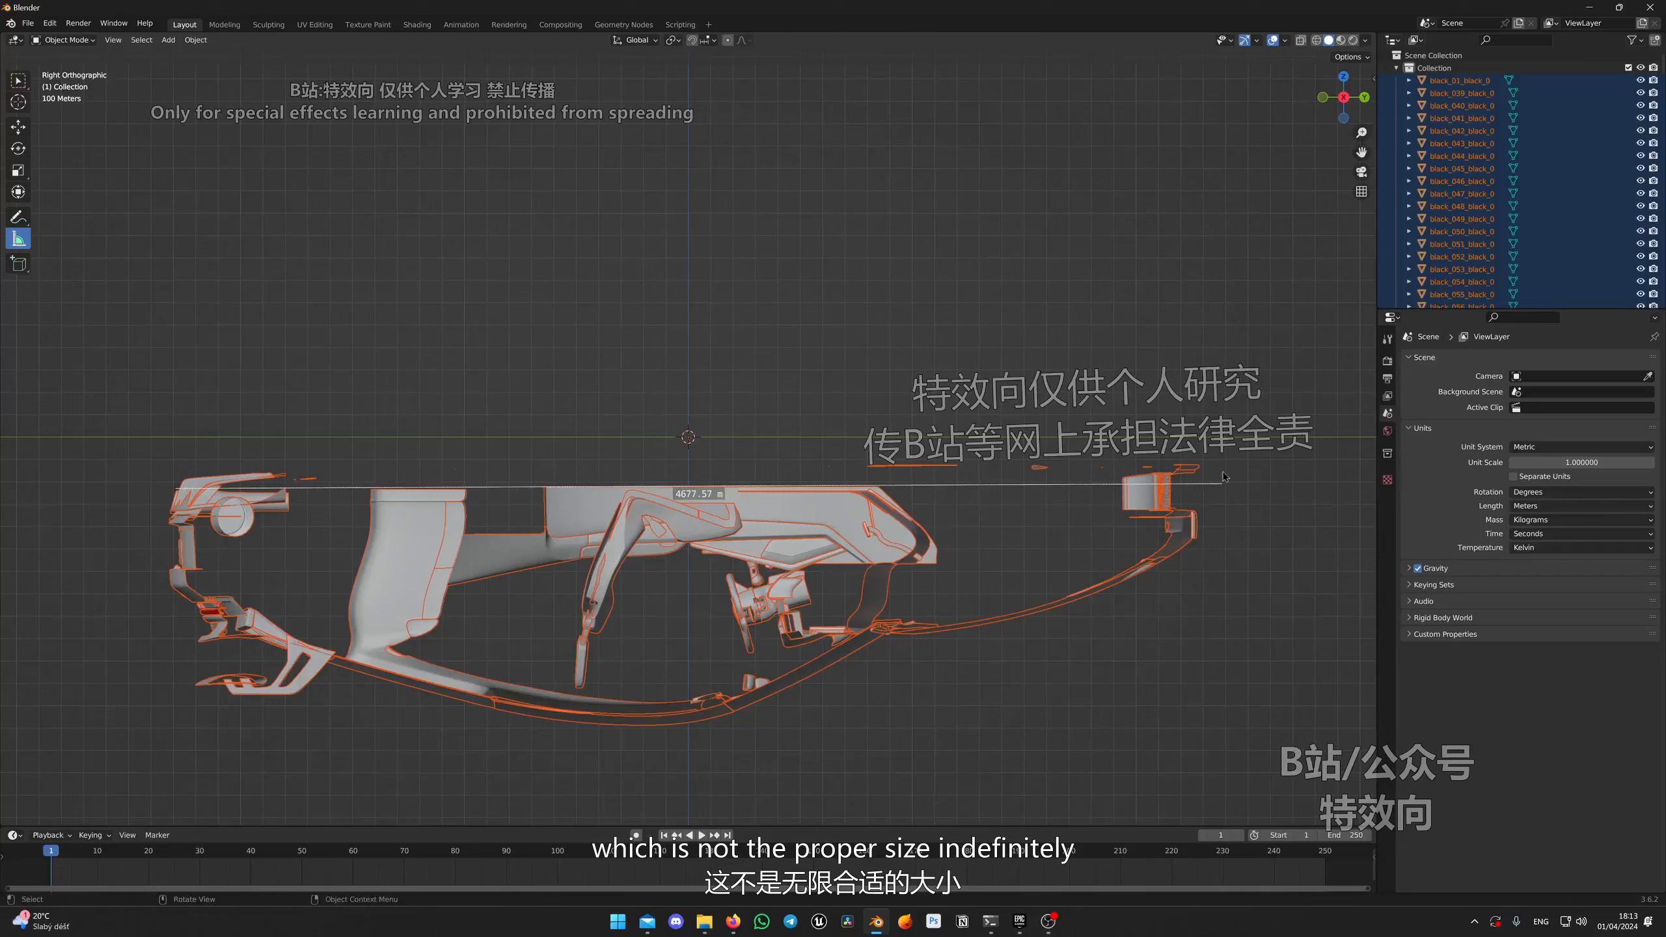
key("ctrl+z")
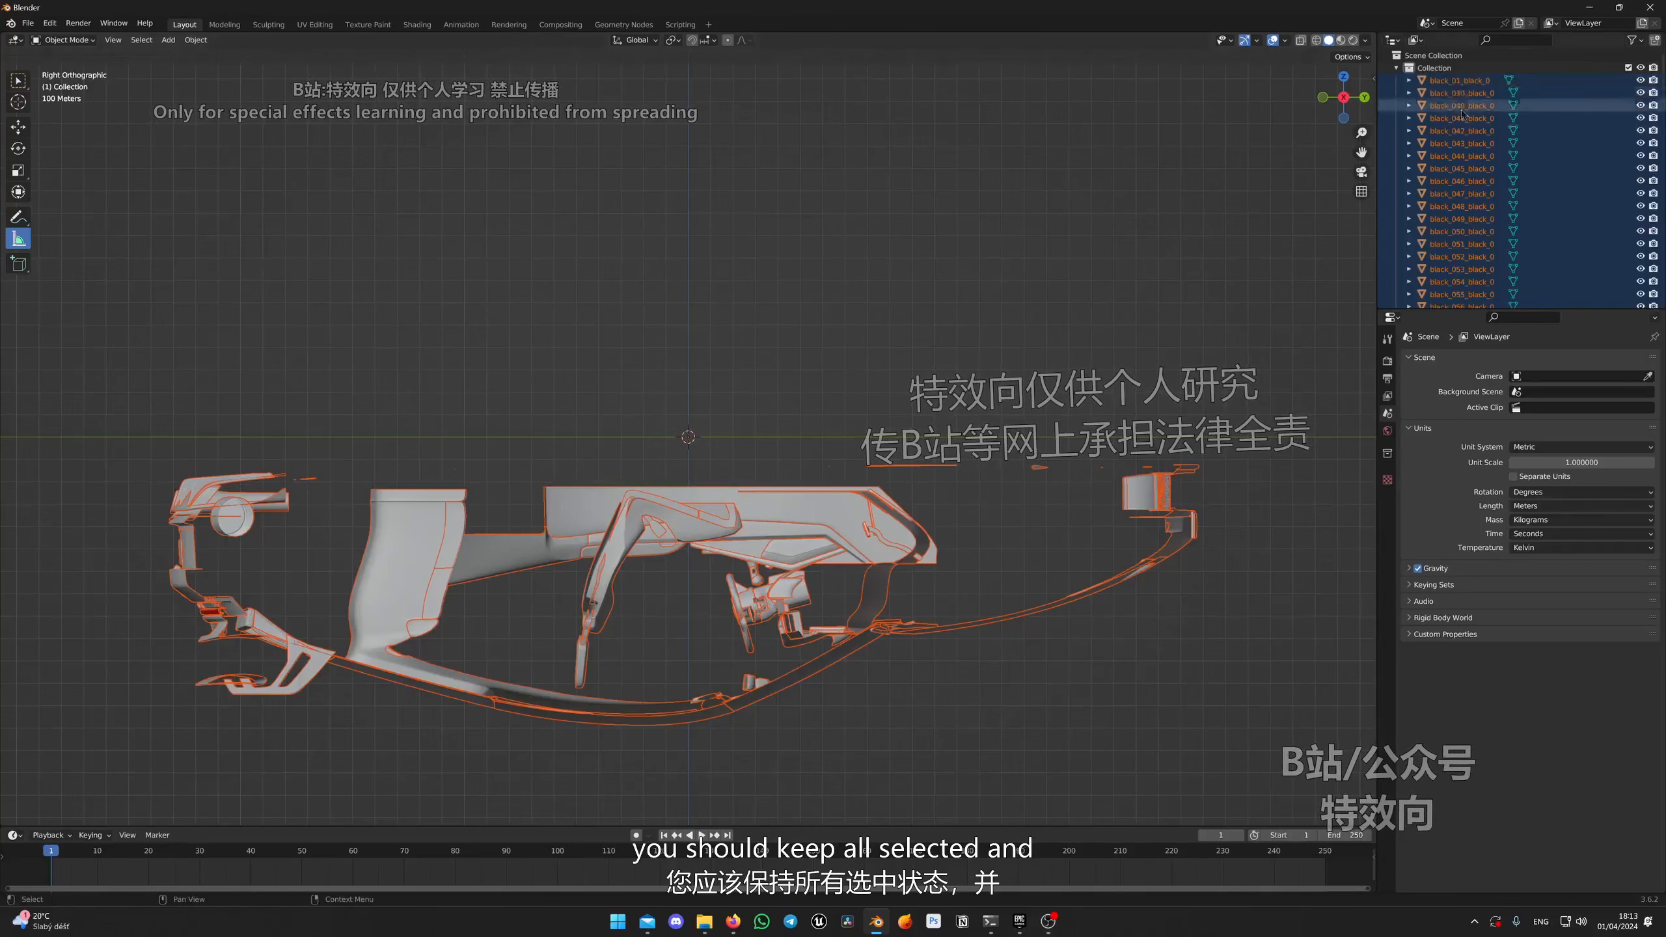
Step: Scale all selected Porsche parts uniformly by 0.01
scroll(1476, 265, "down", 5)
scroll(1477, 265, "down", 10)
middle_click_drag(649, 391, 656, 407)
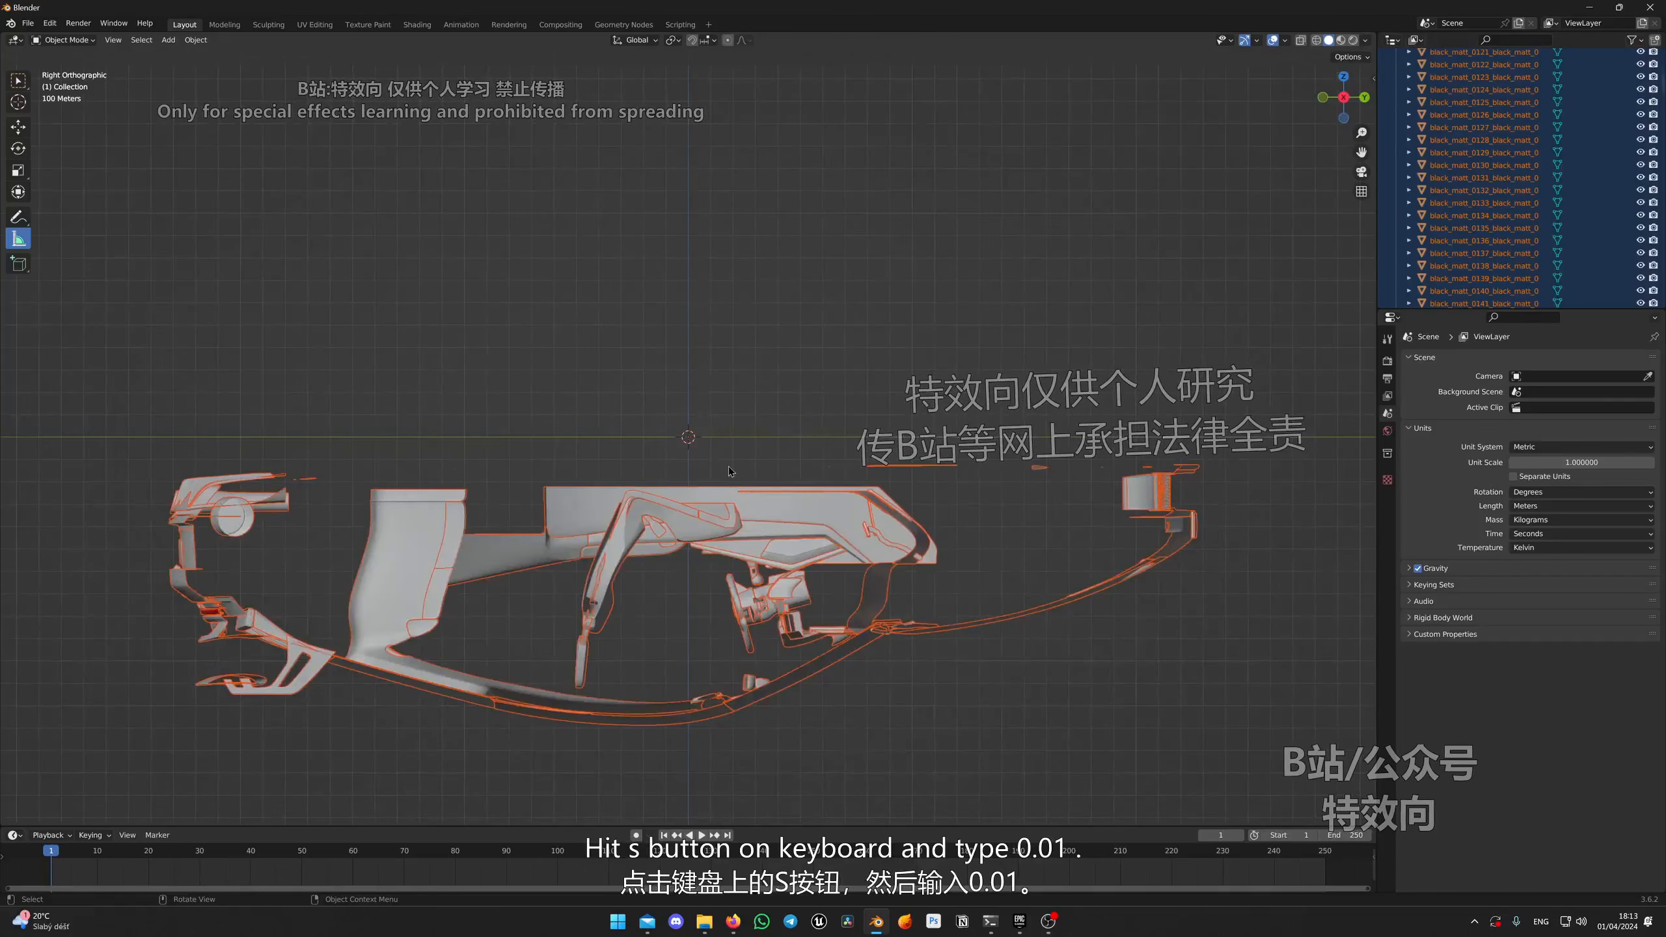
type("s")
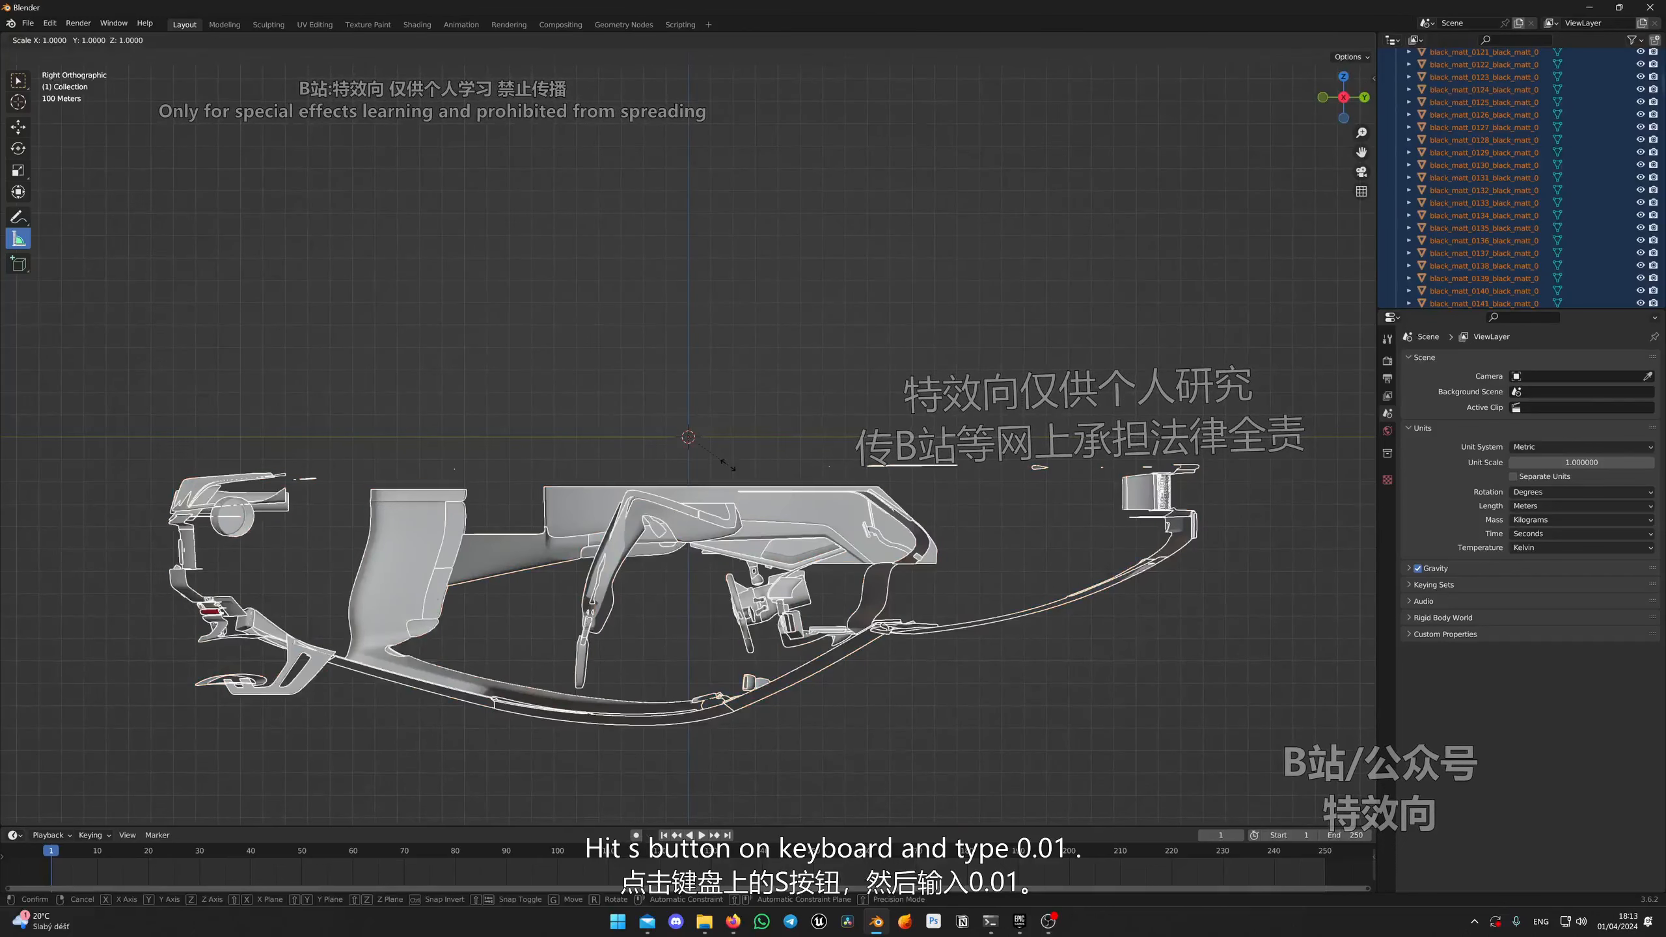
type("0.0")
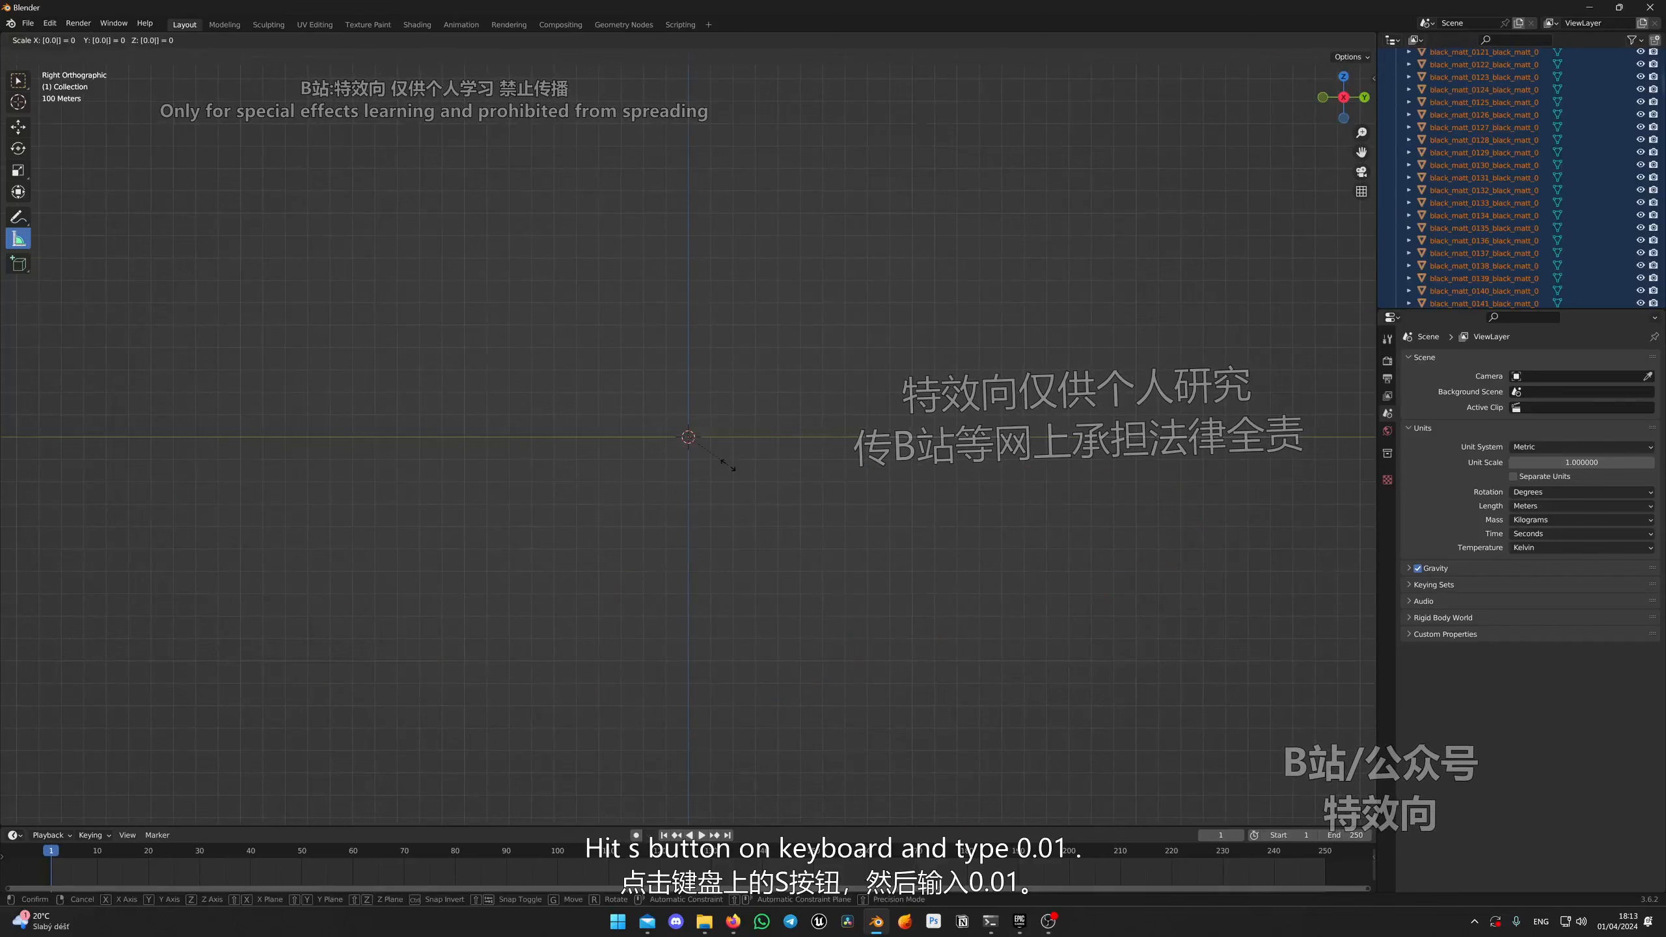
type("1")
key("Return")
Step: Measure the scaled car's wheelbase and overall length from the side, removing the last measurement
scroll(705, 439, "up", 3)
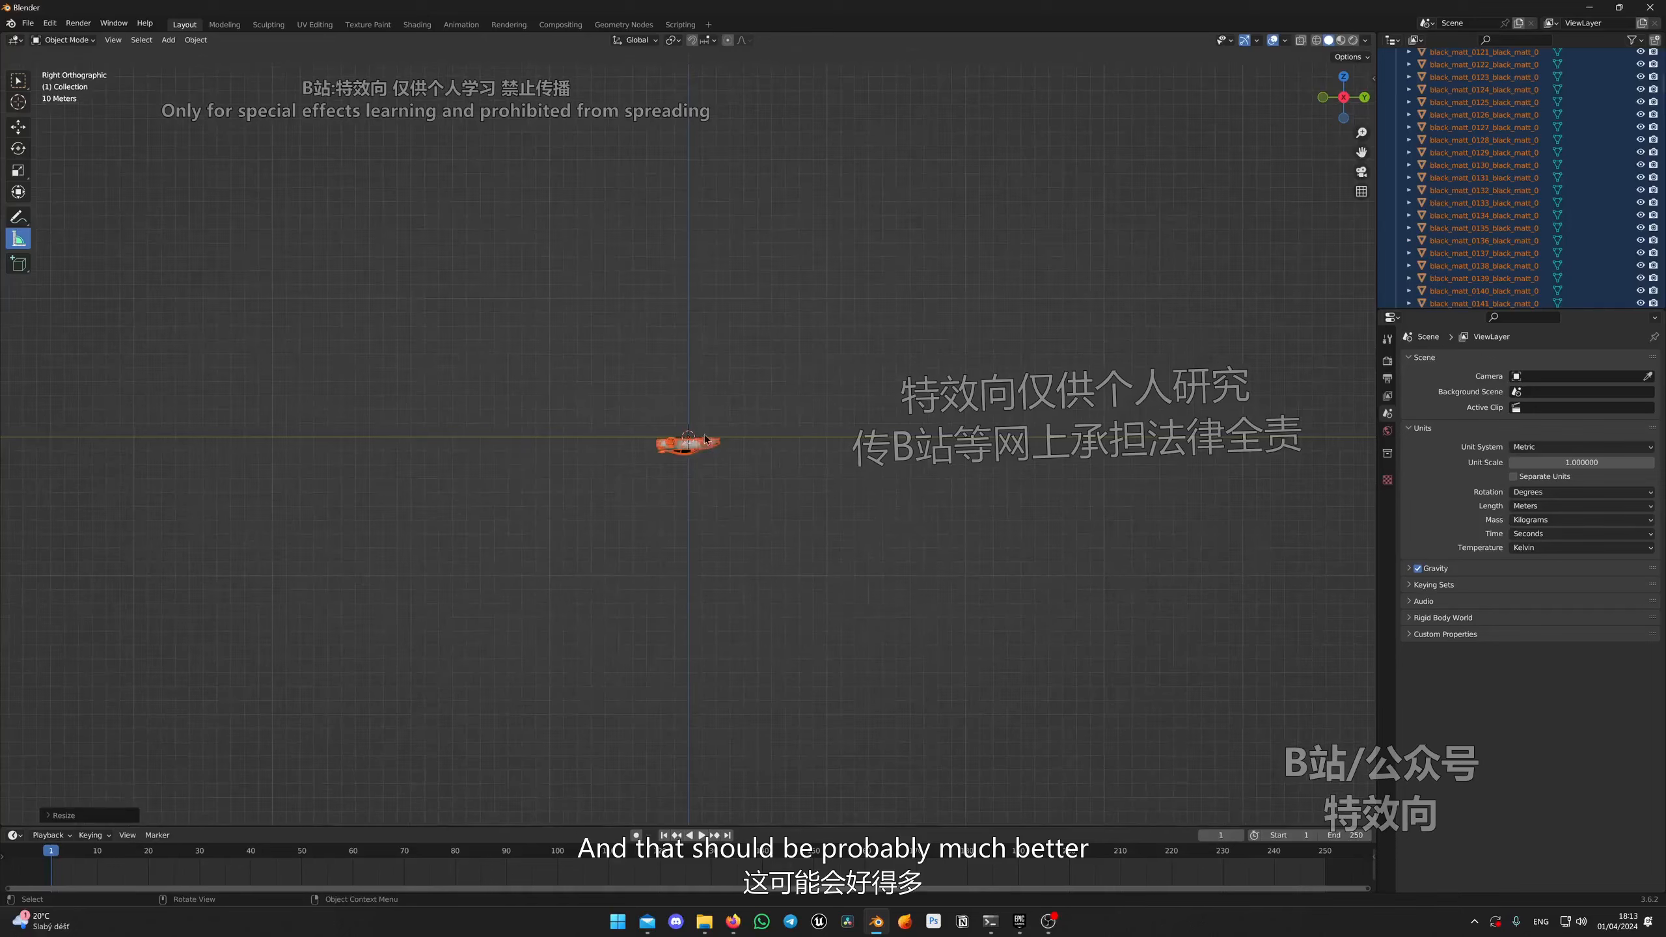
scroll(705, 439, "up", 10)
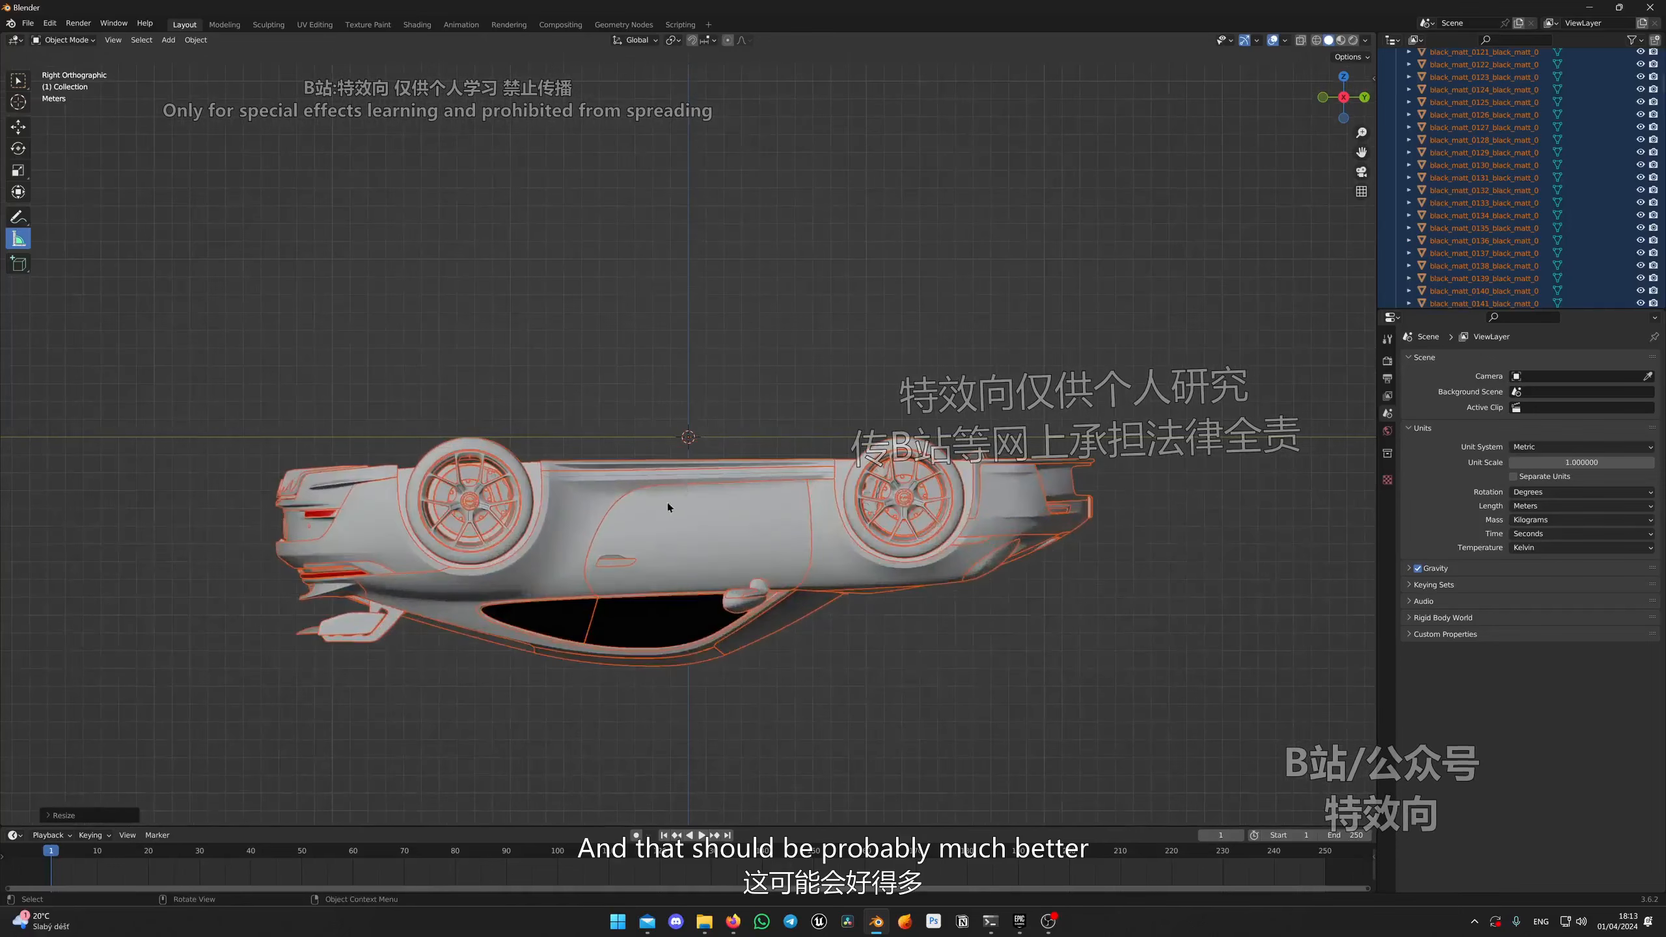
scroll(668, 507, "up", 2)
scroll(525, 386, "down", 3)
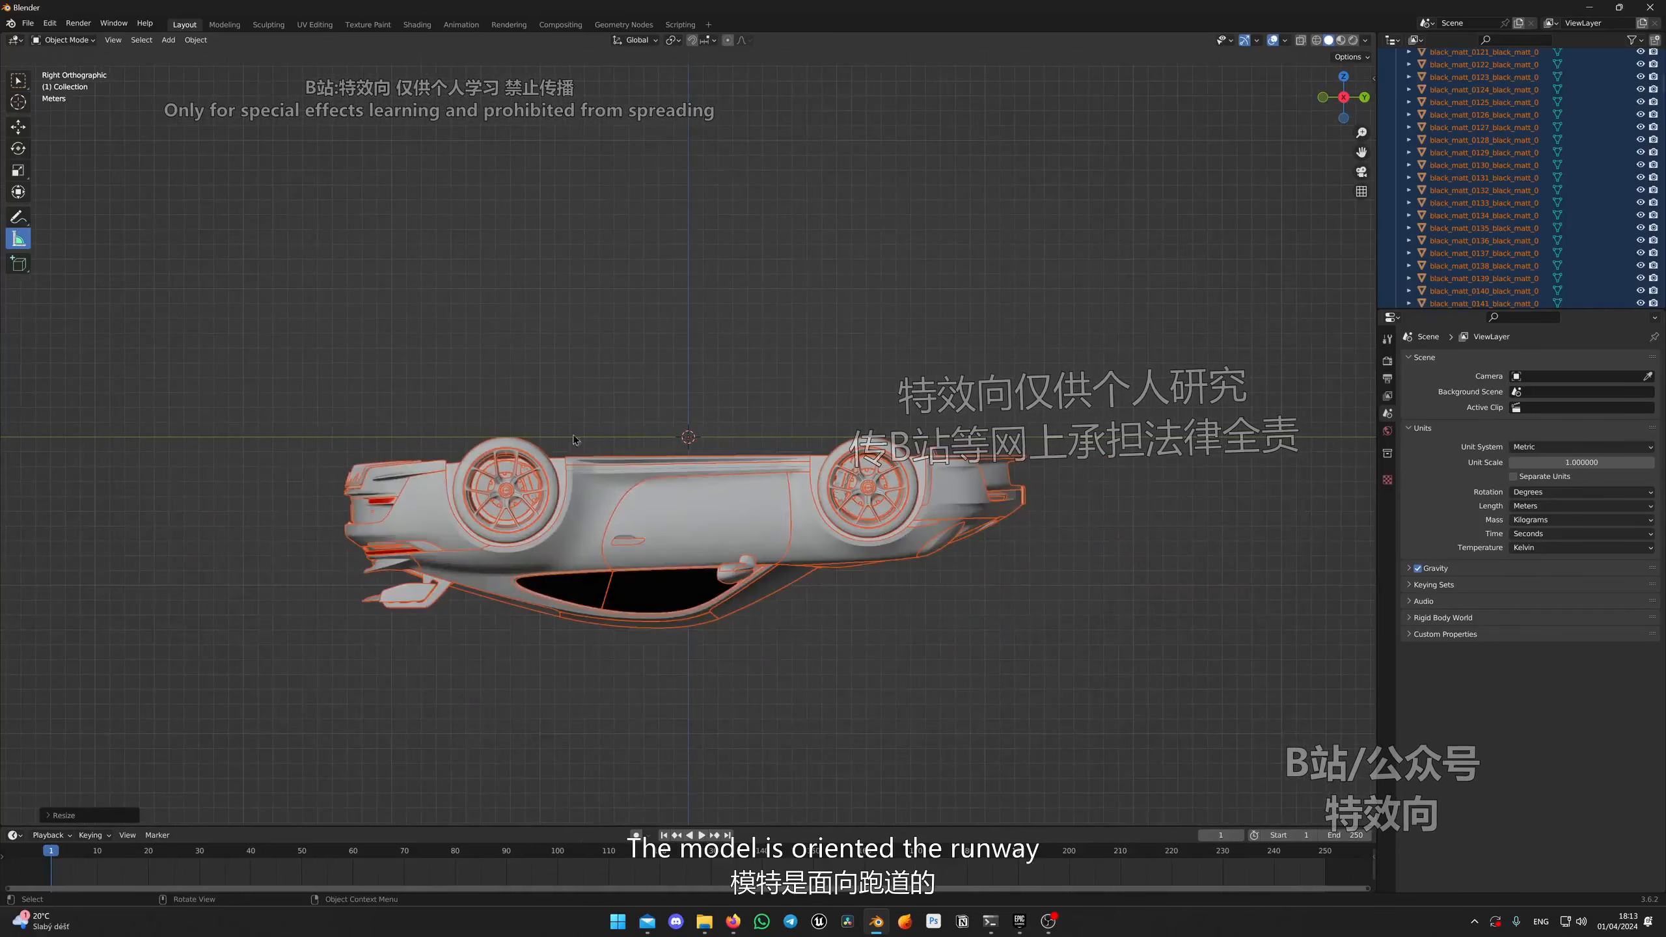
scroll(480, 539, "up", 1)
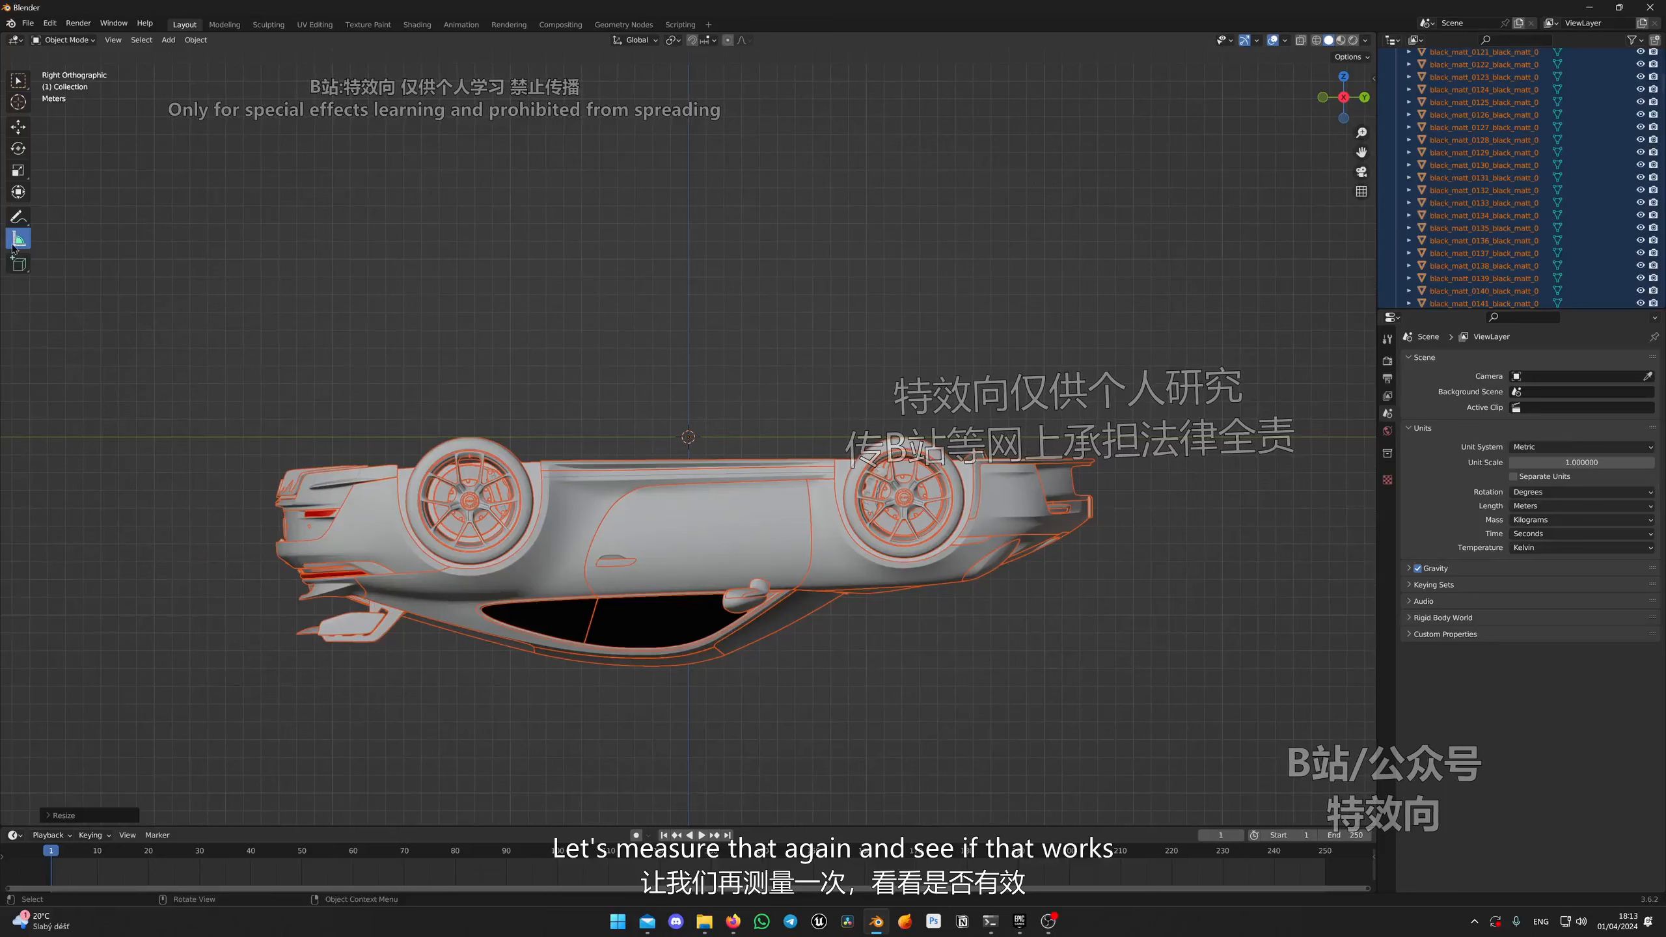
left_click_drag(471, 499, 907, 503)
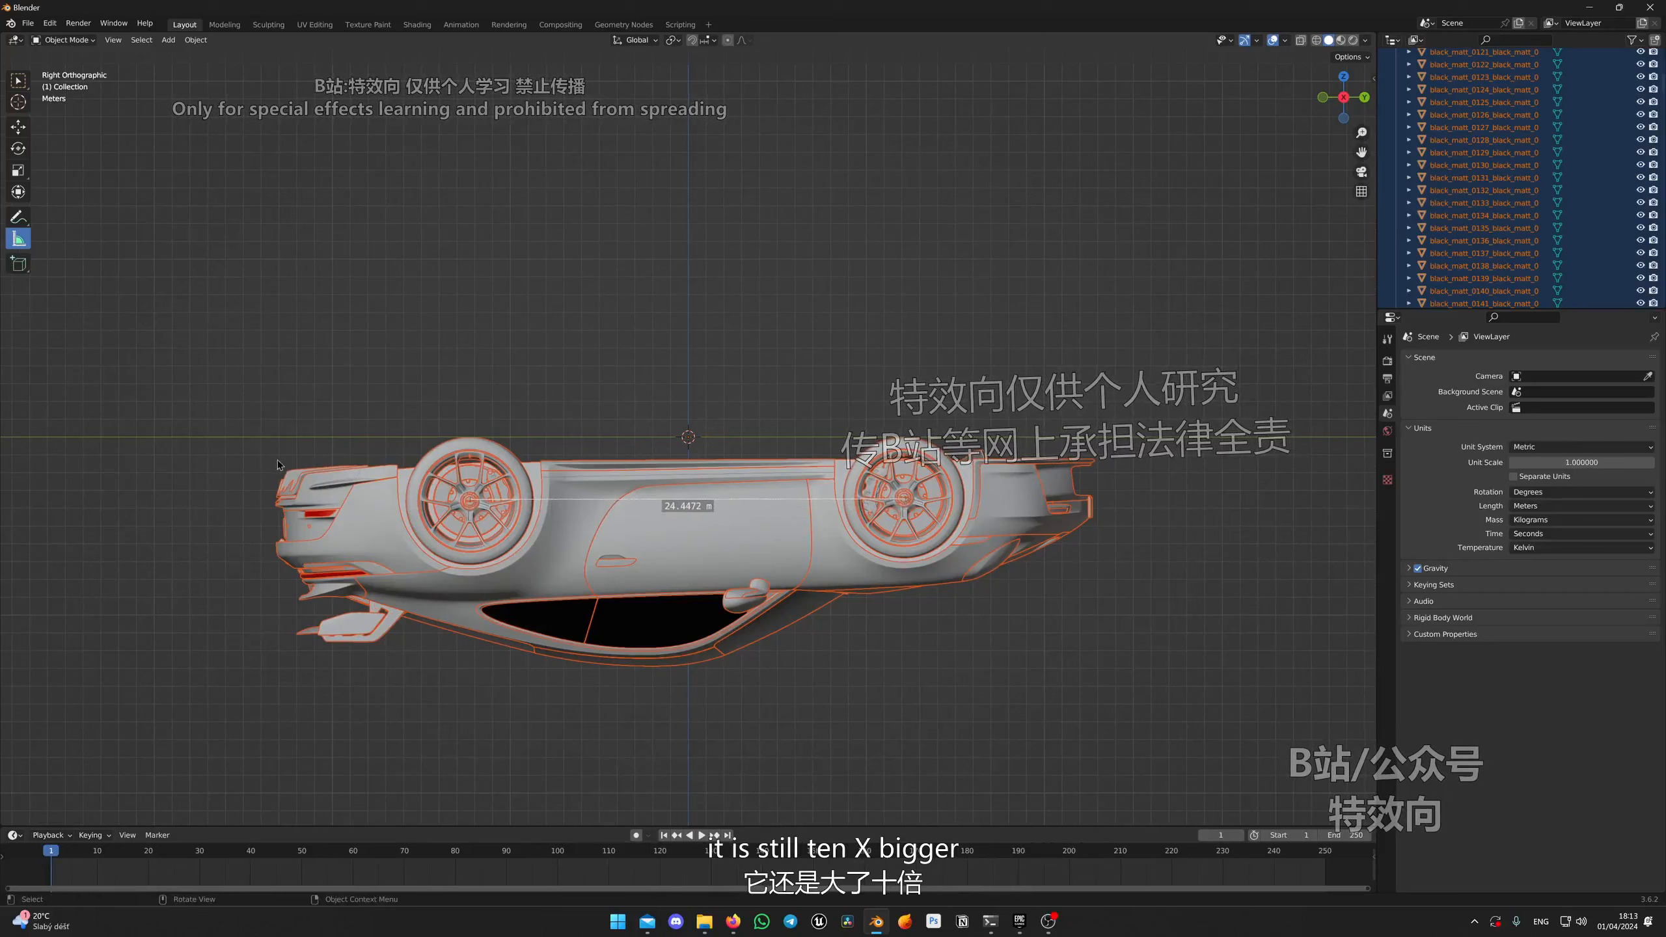
left_click_drag(277, 459, 1096, 463)
key("ctrl+z")
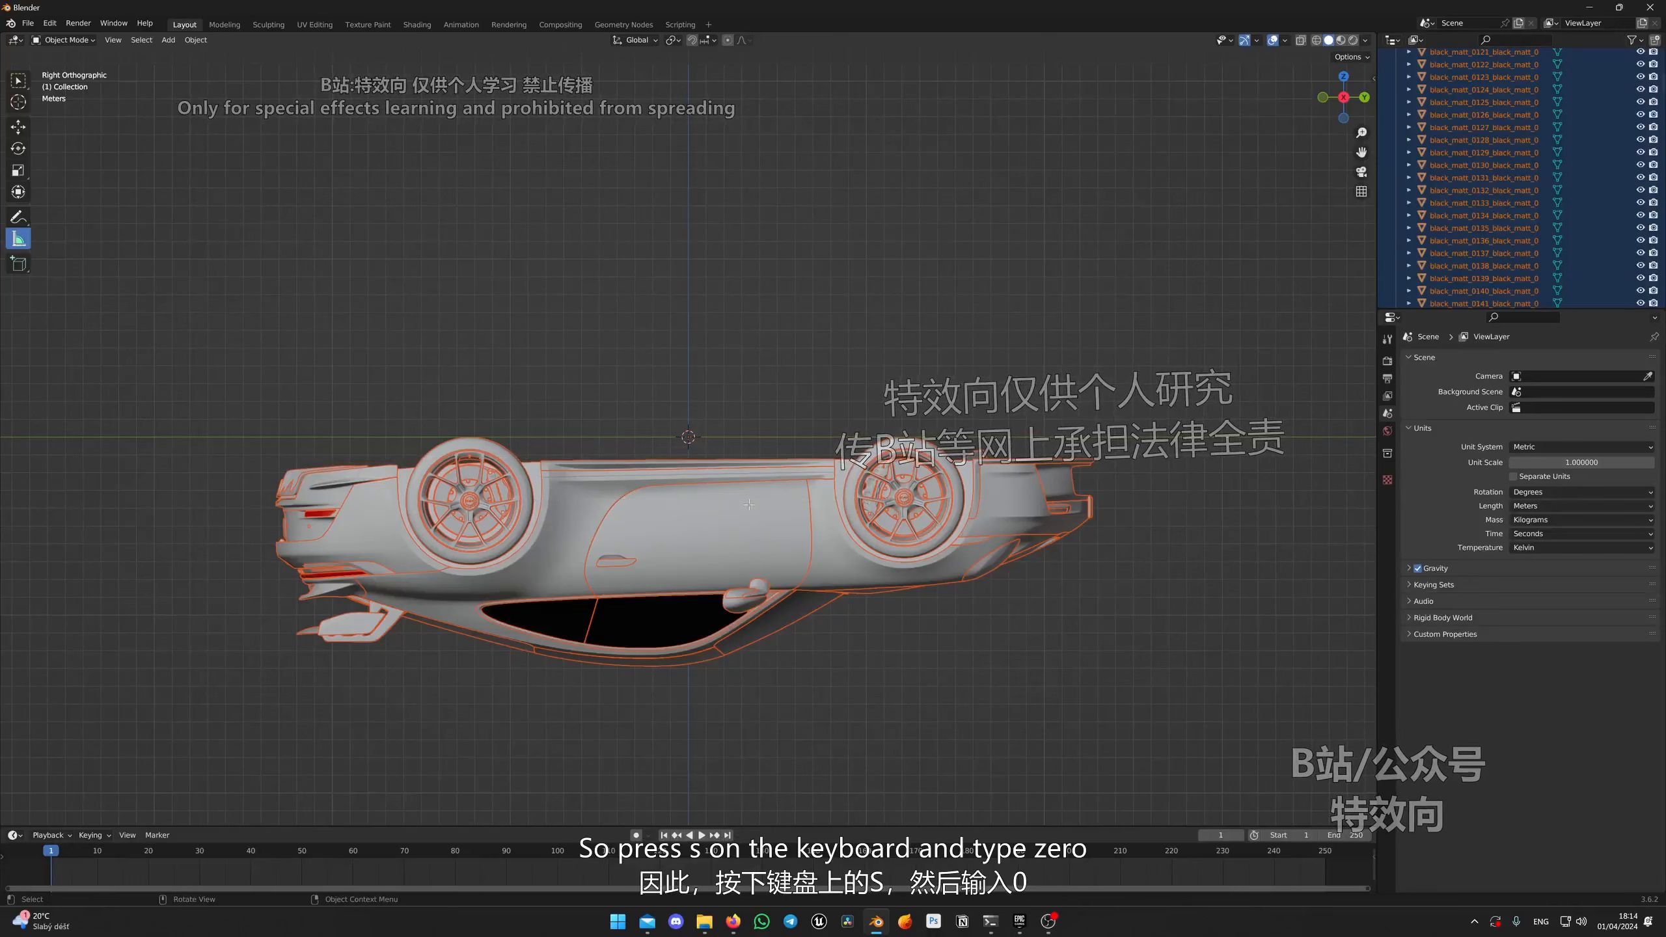
Step: Scale all selected Porsche parts uniformly by a further 0.1
key("s")
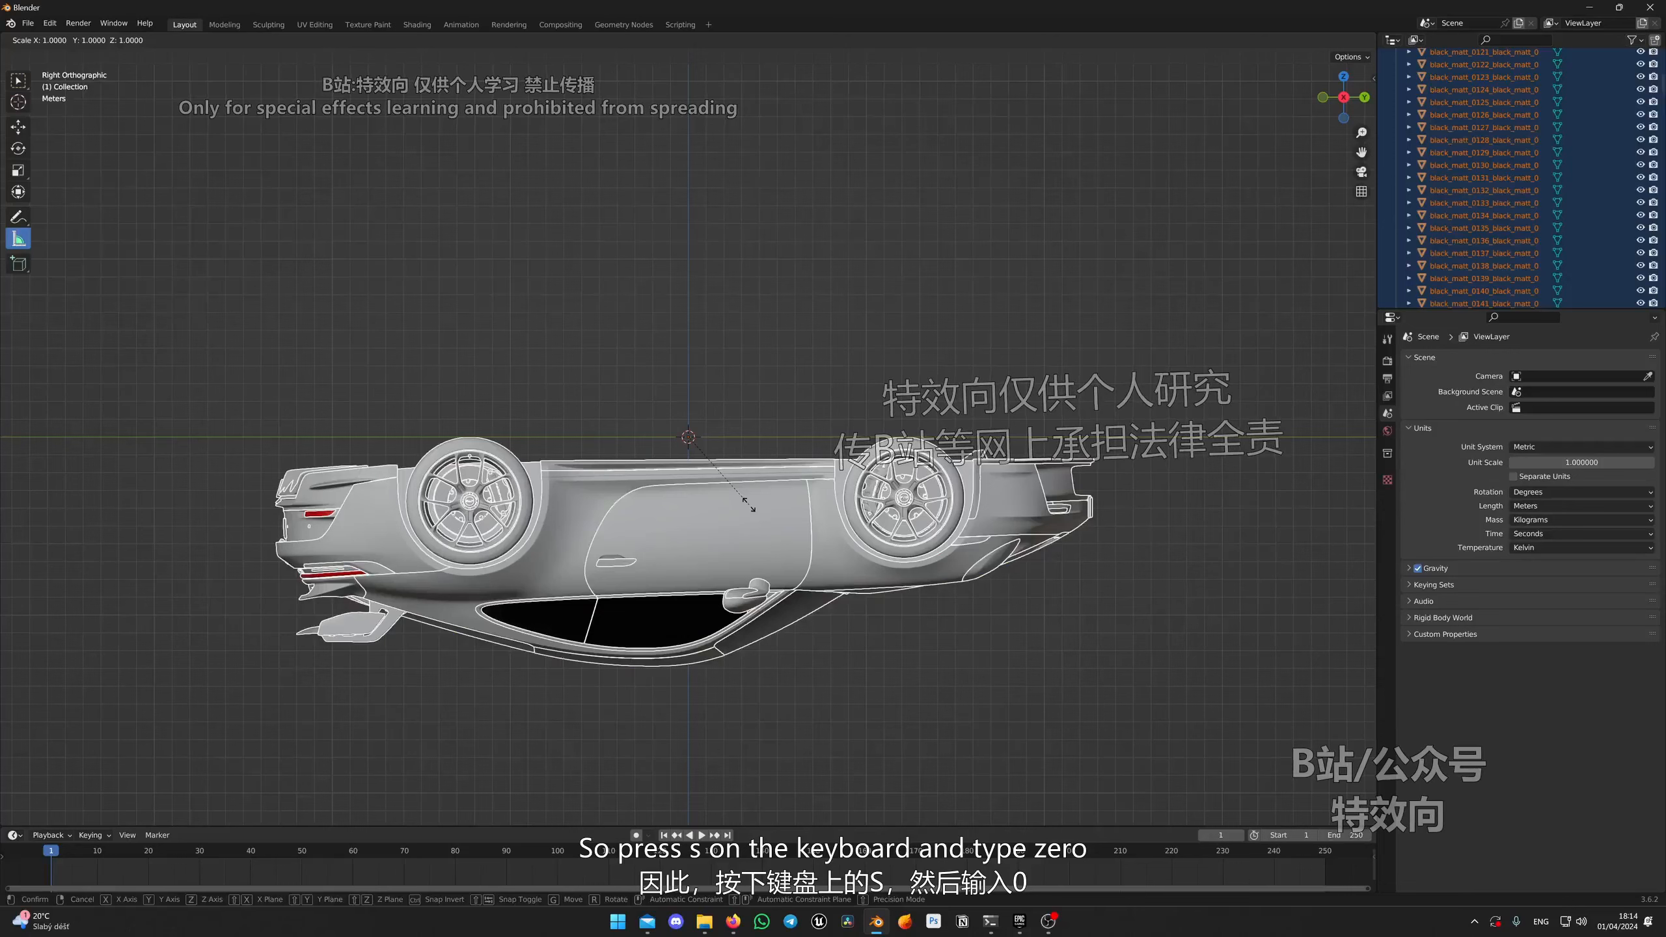
type("0")
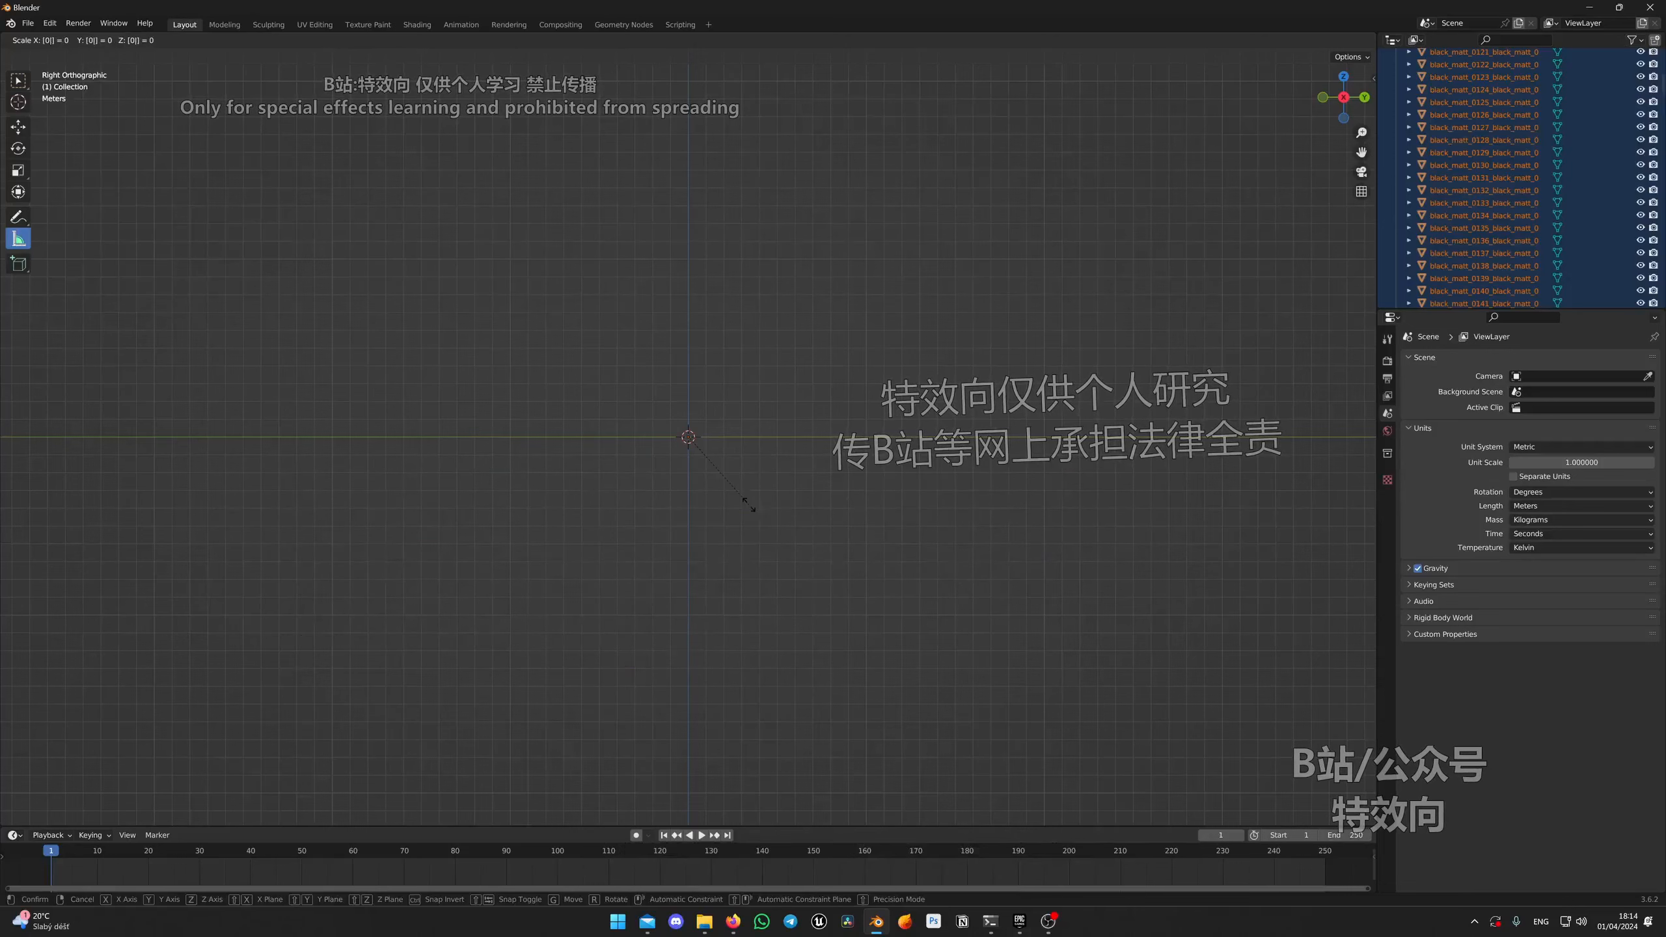
type(".1")
key("Return")
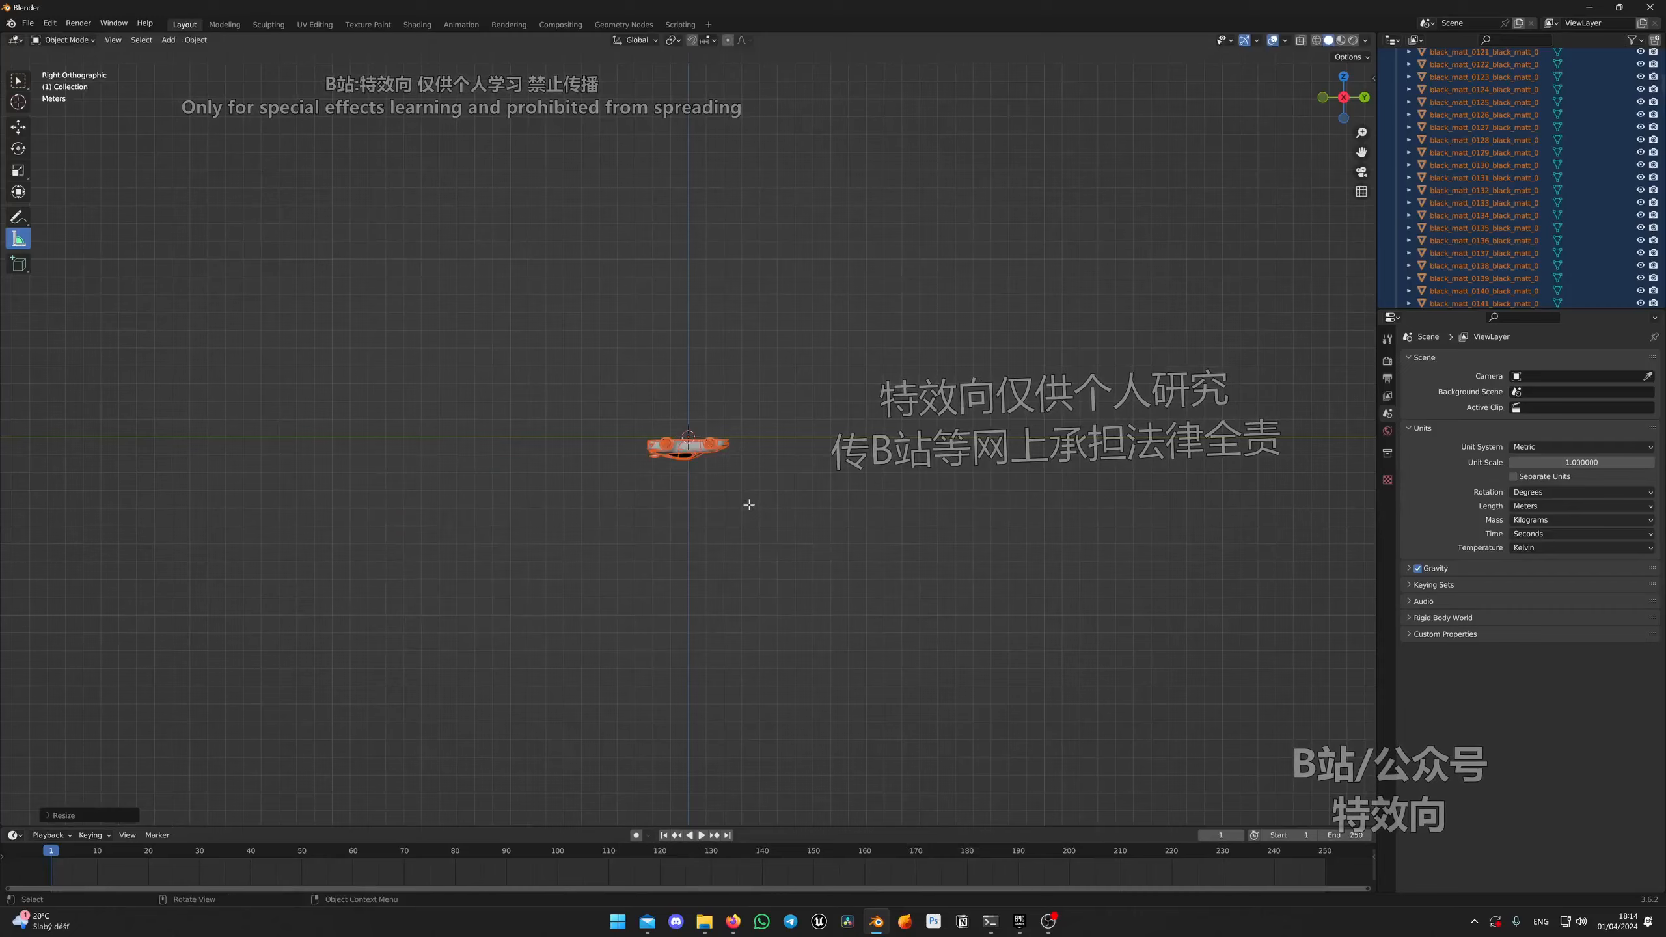
Step: Measure the car's wheelbase between the wheel centres and its overall length, deleting each measurement
scroll(686, 463, "up", 5)
scroll(687, 464, "up", 10)
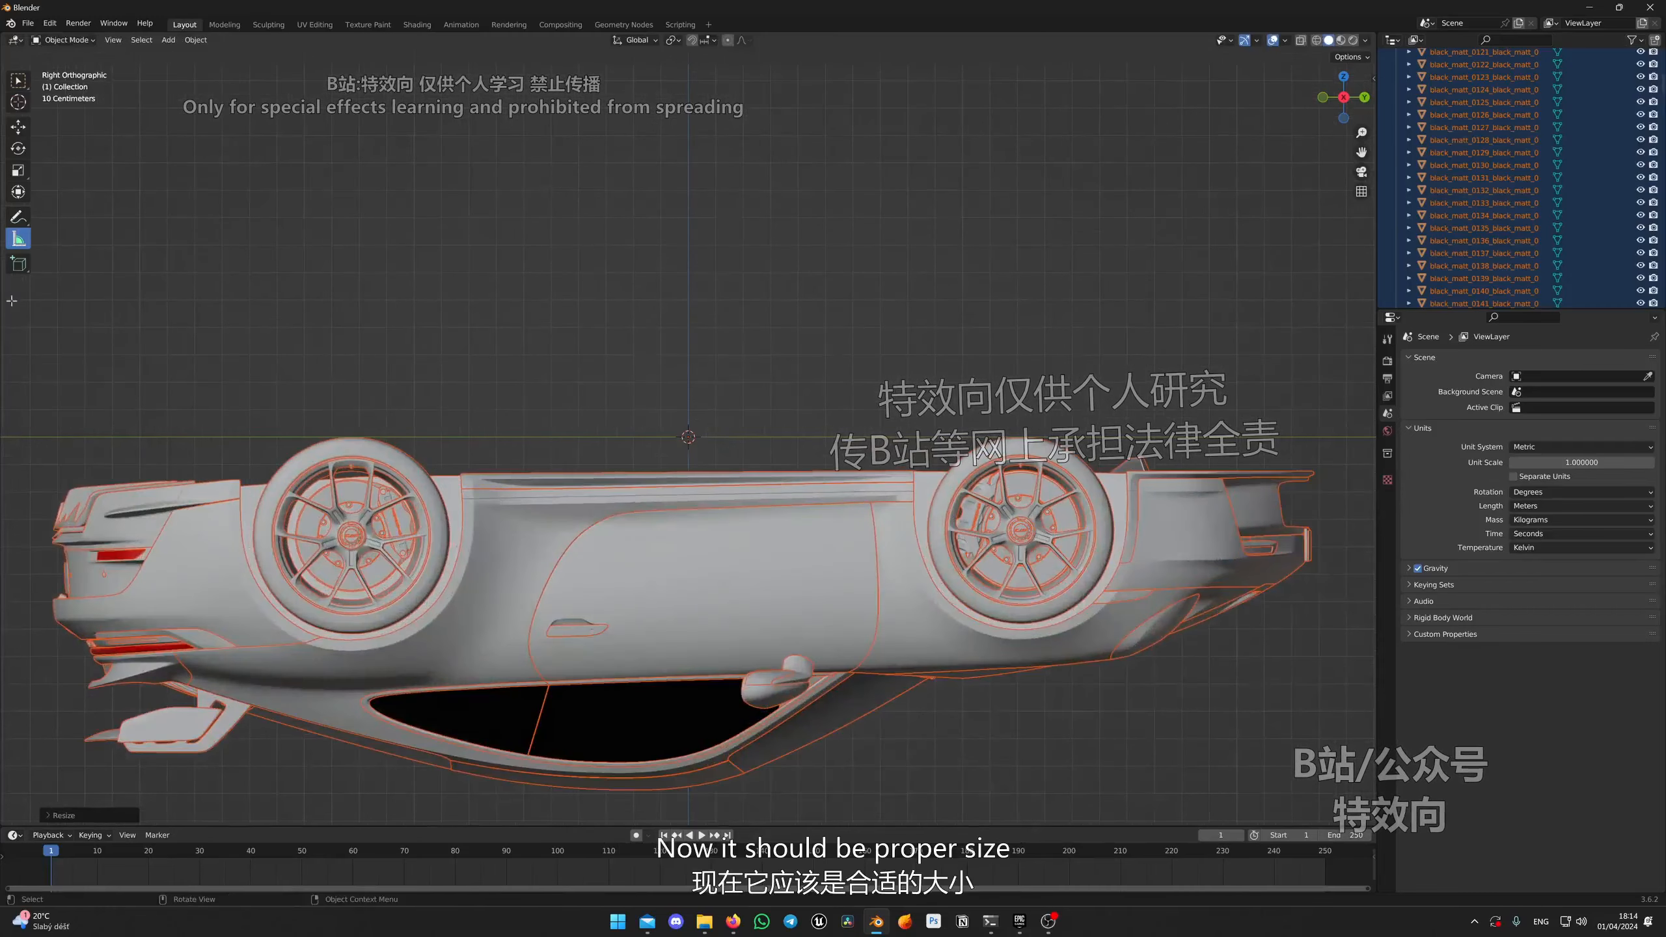
left_click_drag(351, 537, 1018, 530)
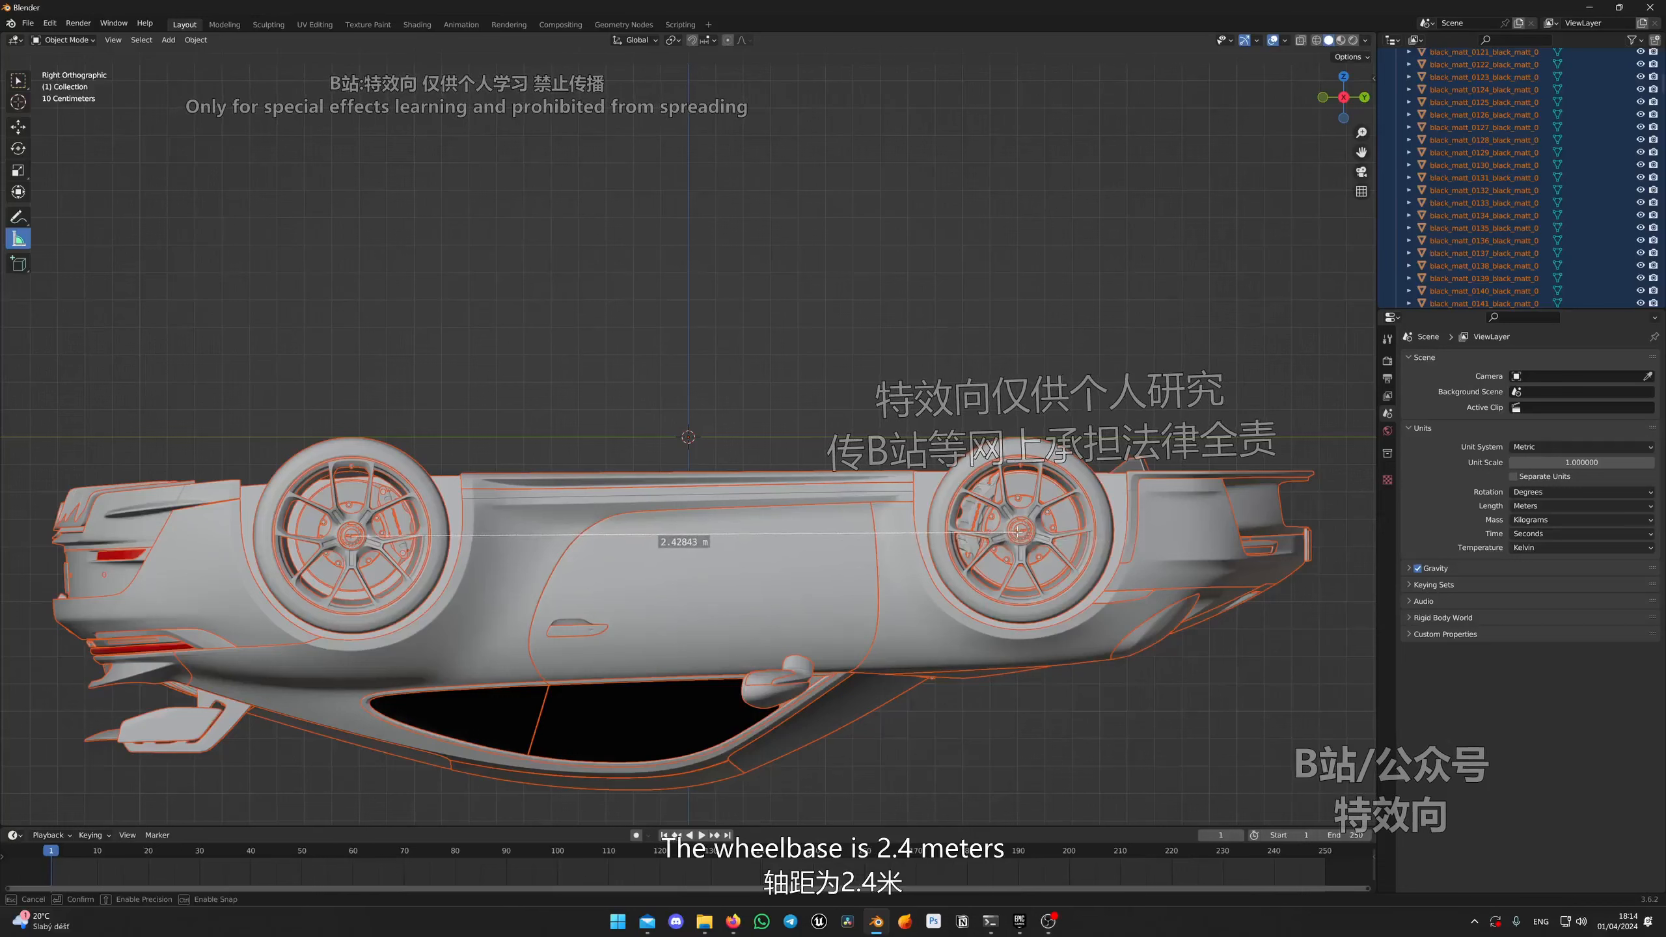
left_click_drag(1018, 530, 1018, 530)
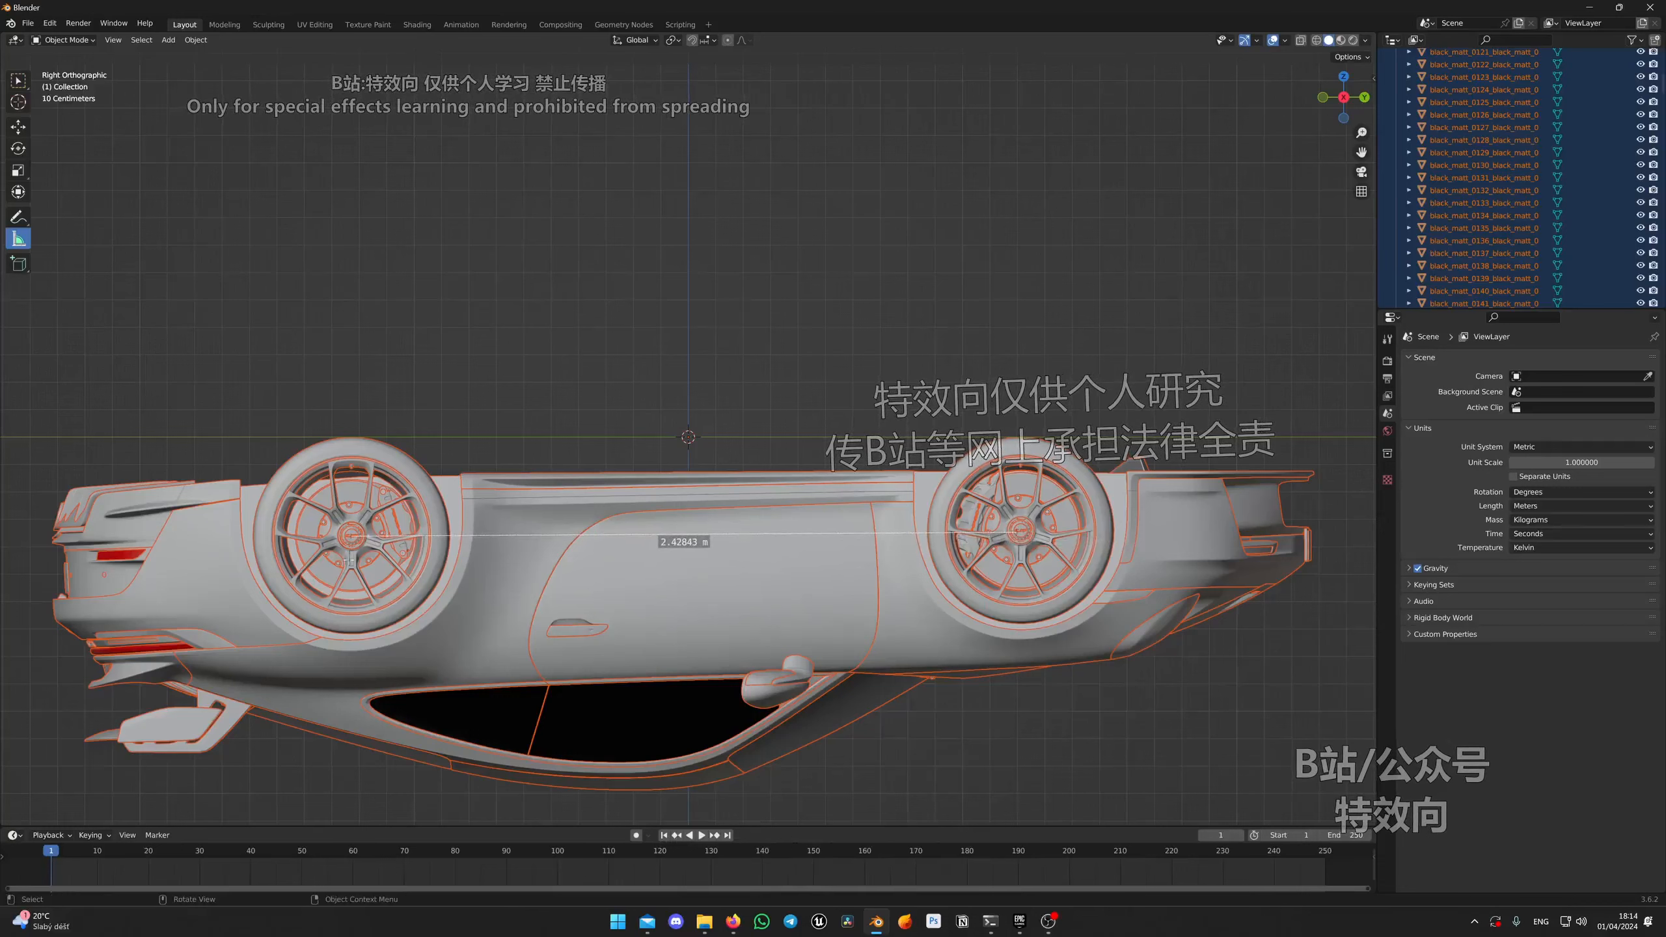
key("Delete")
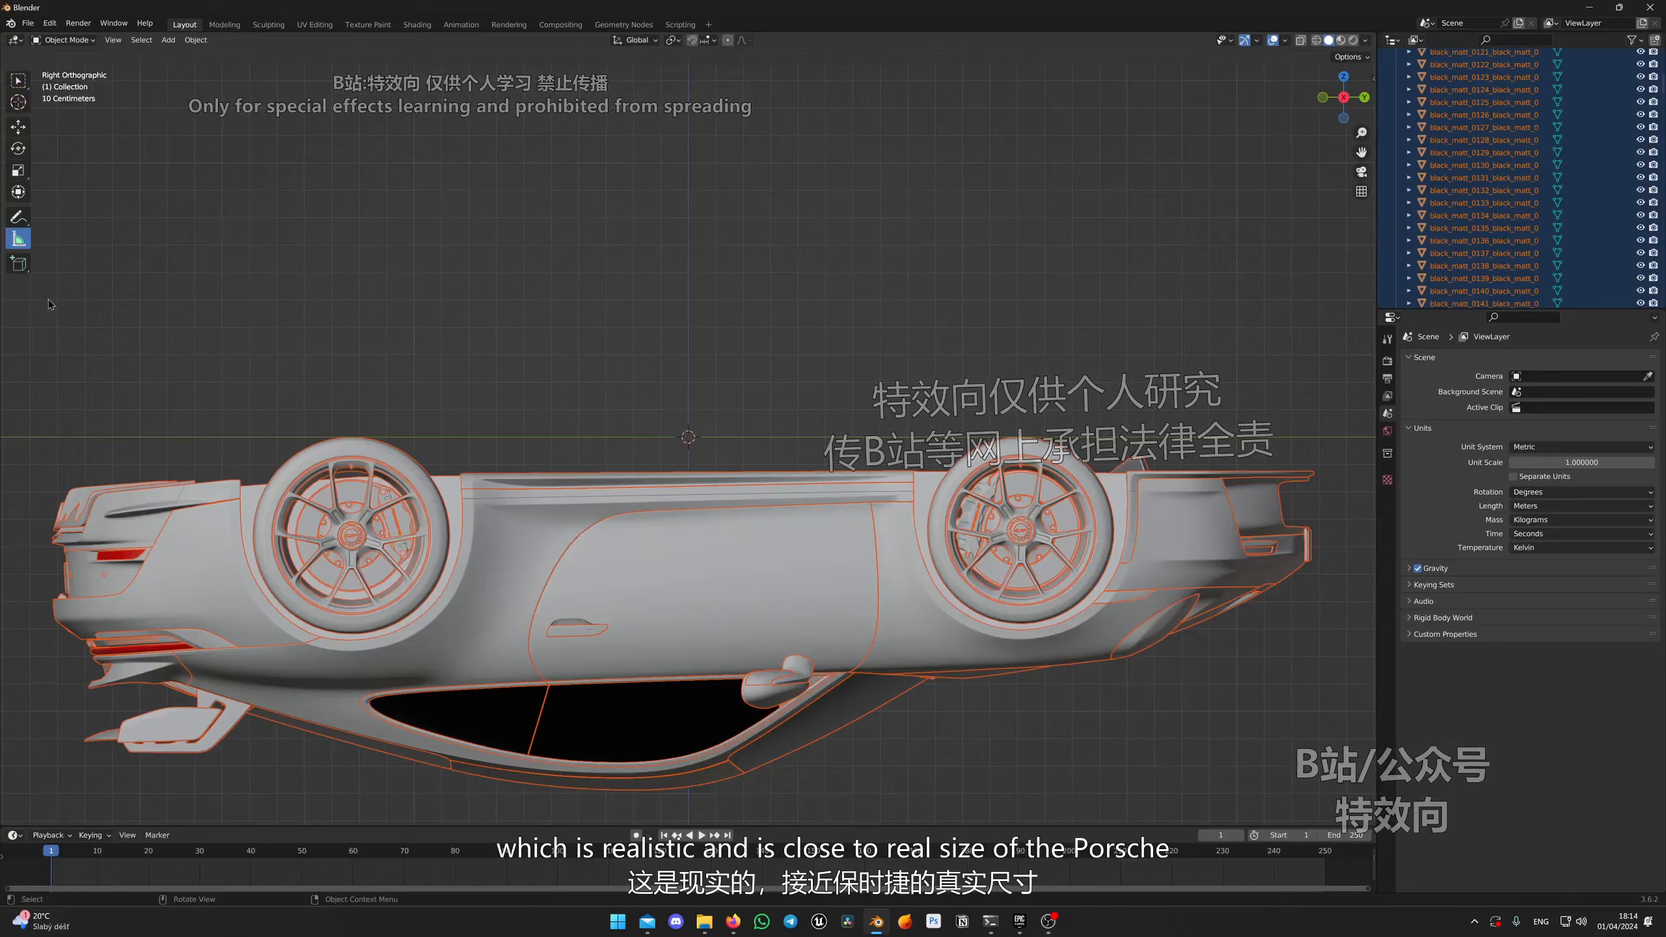
left_click_drag(61, 470, 1318, 477)
key("Delete")
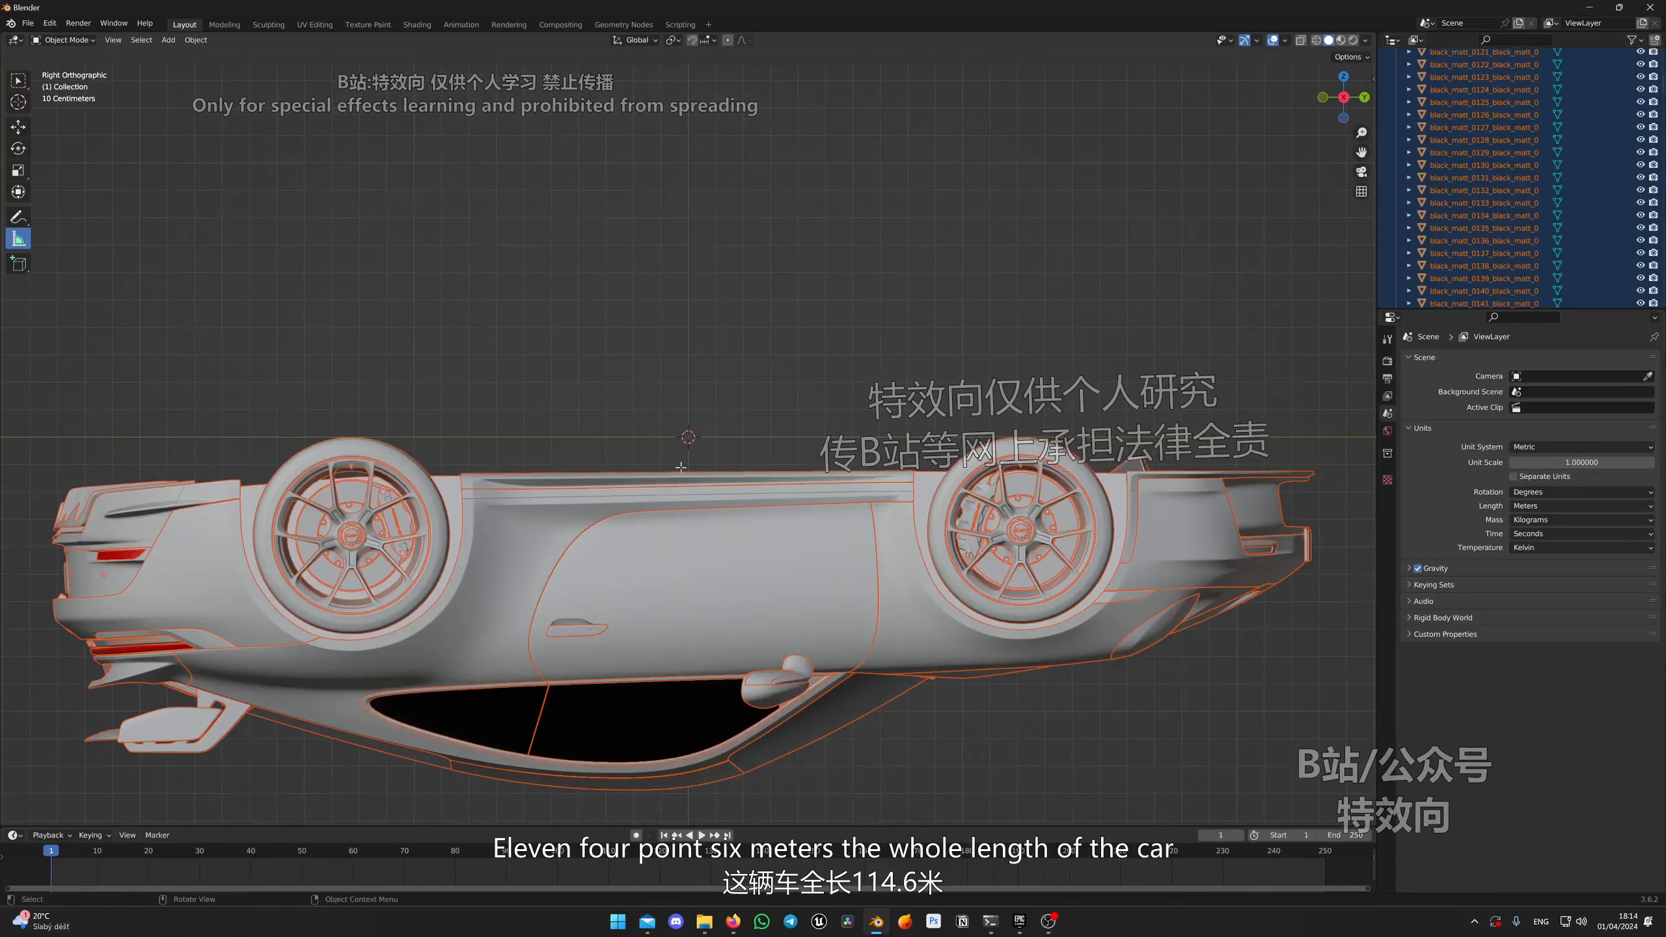
Step: Rotate the upside-down car half a turn about the Y axis in the back orthographic view so it stands on its wheels
middle_click_drag(681, 467, 661, 431)
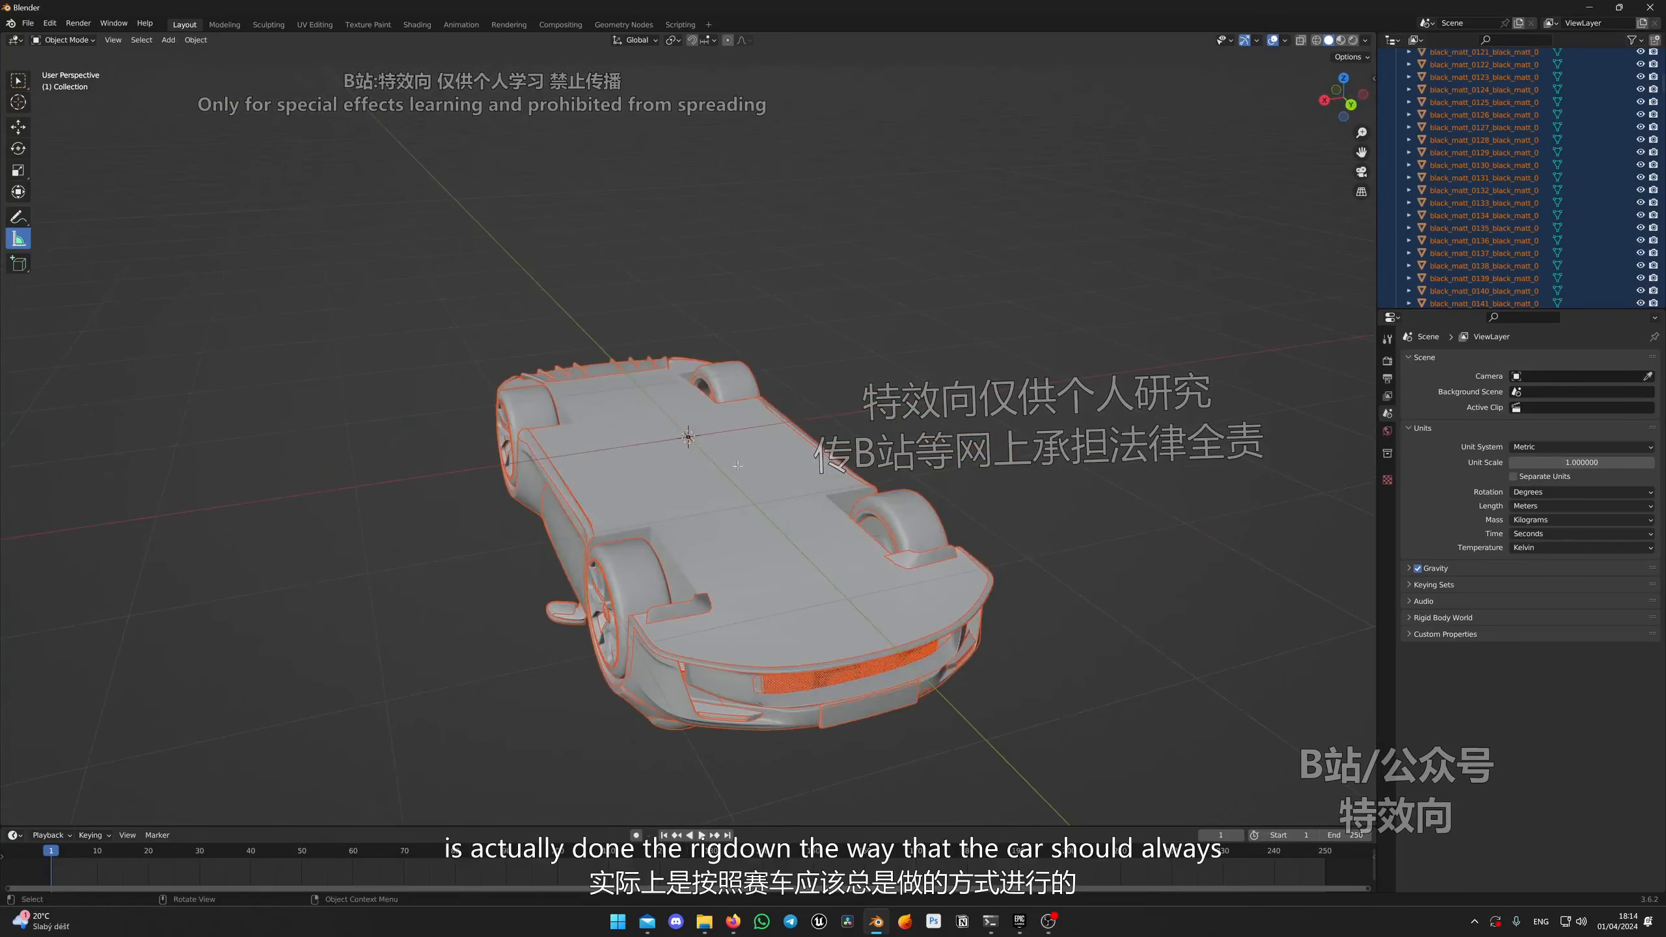
middle_click_drag(591, 499, 1078, 725)
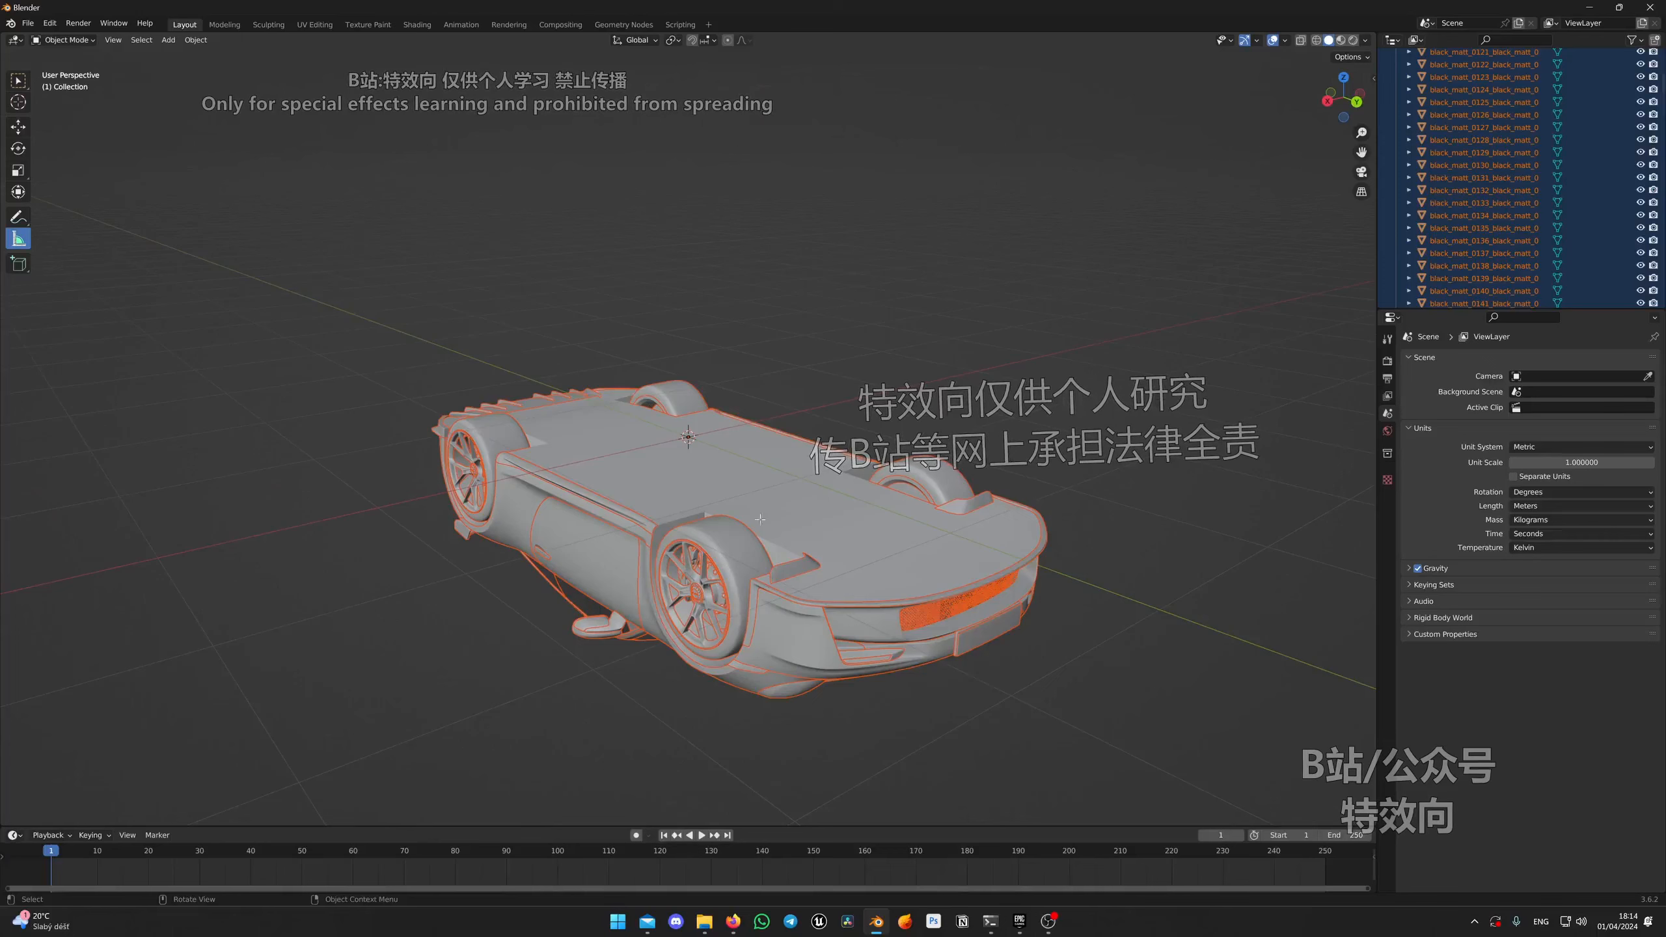
middle_click_drag(760, 519, 753, 601)
middle_click_drag(880, 530, 785, 543)
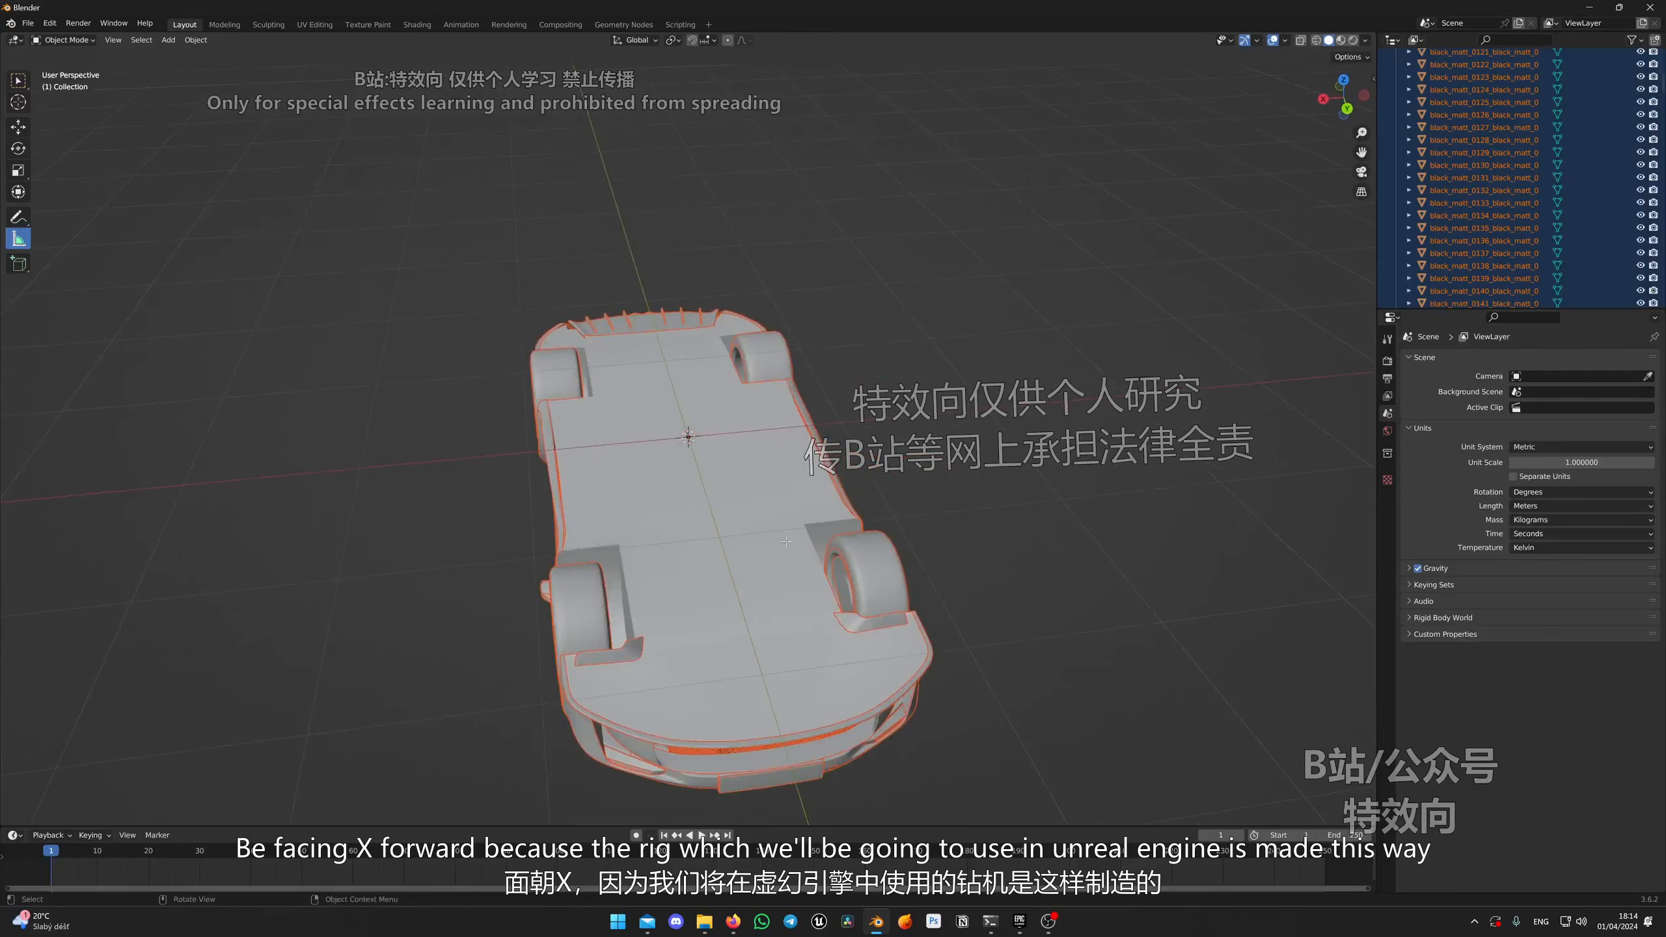
middle_click_drag(695, 395, 668, 380)
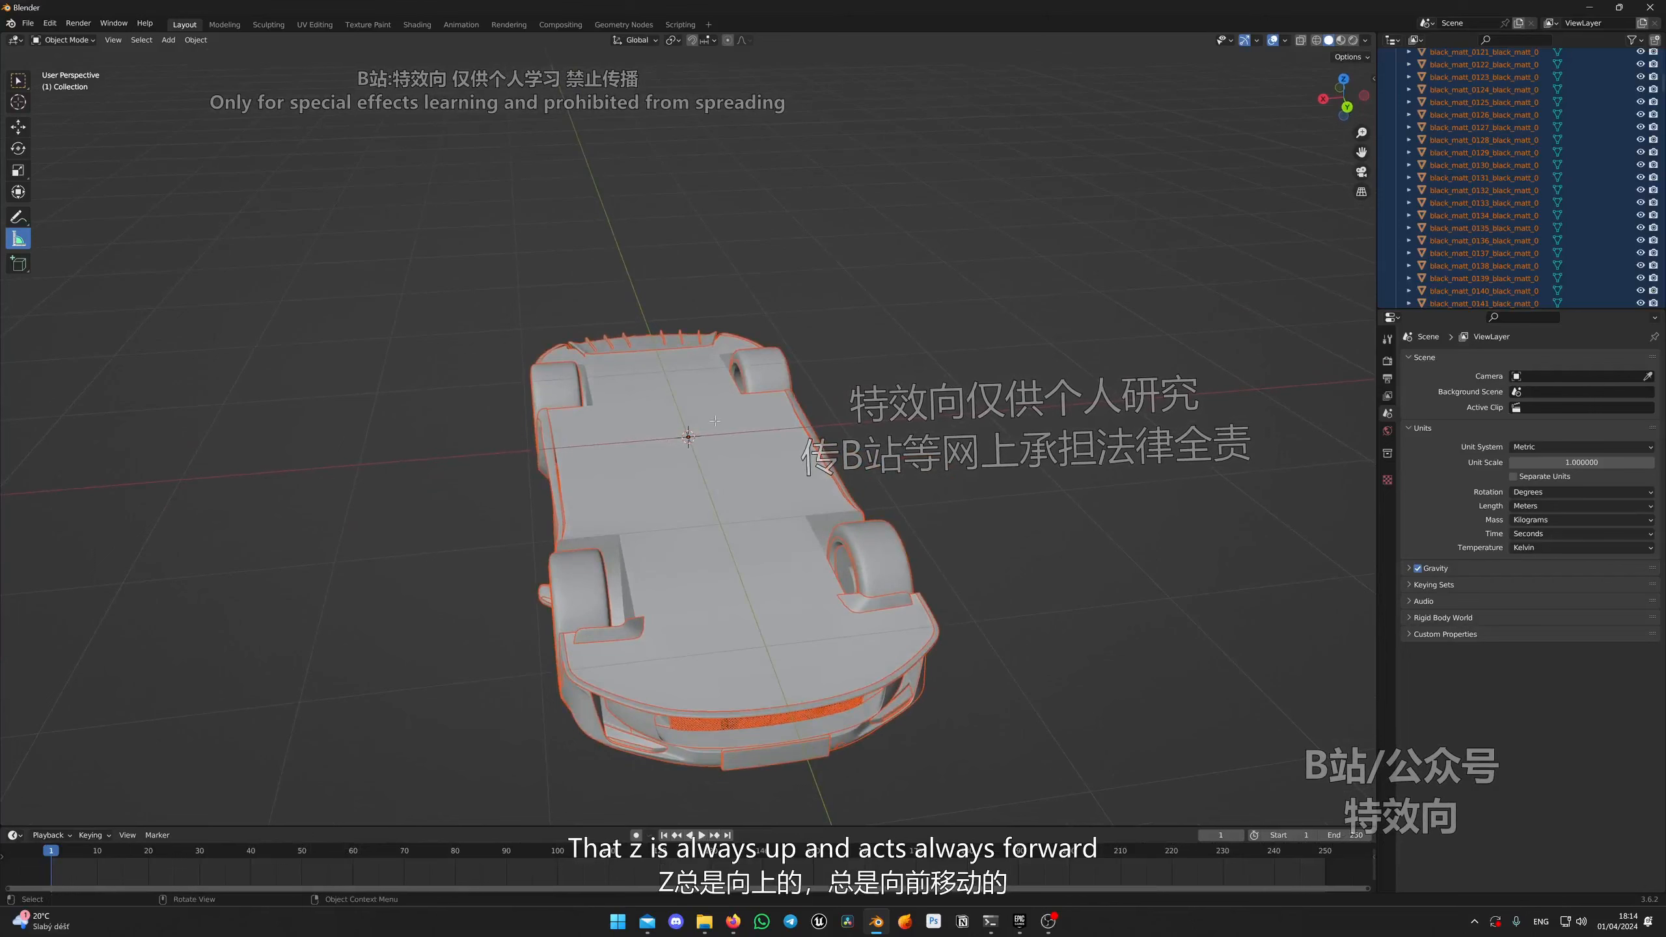
left_click(1347, 107)
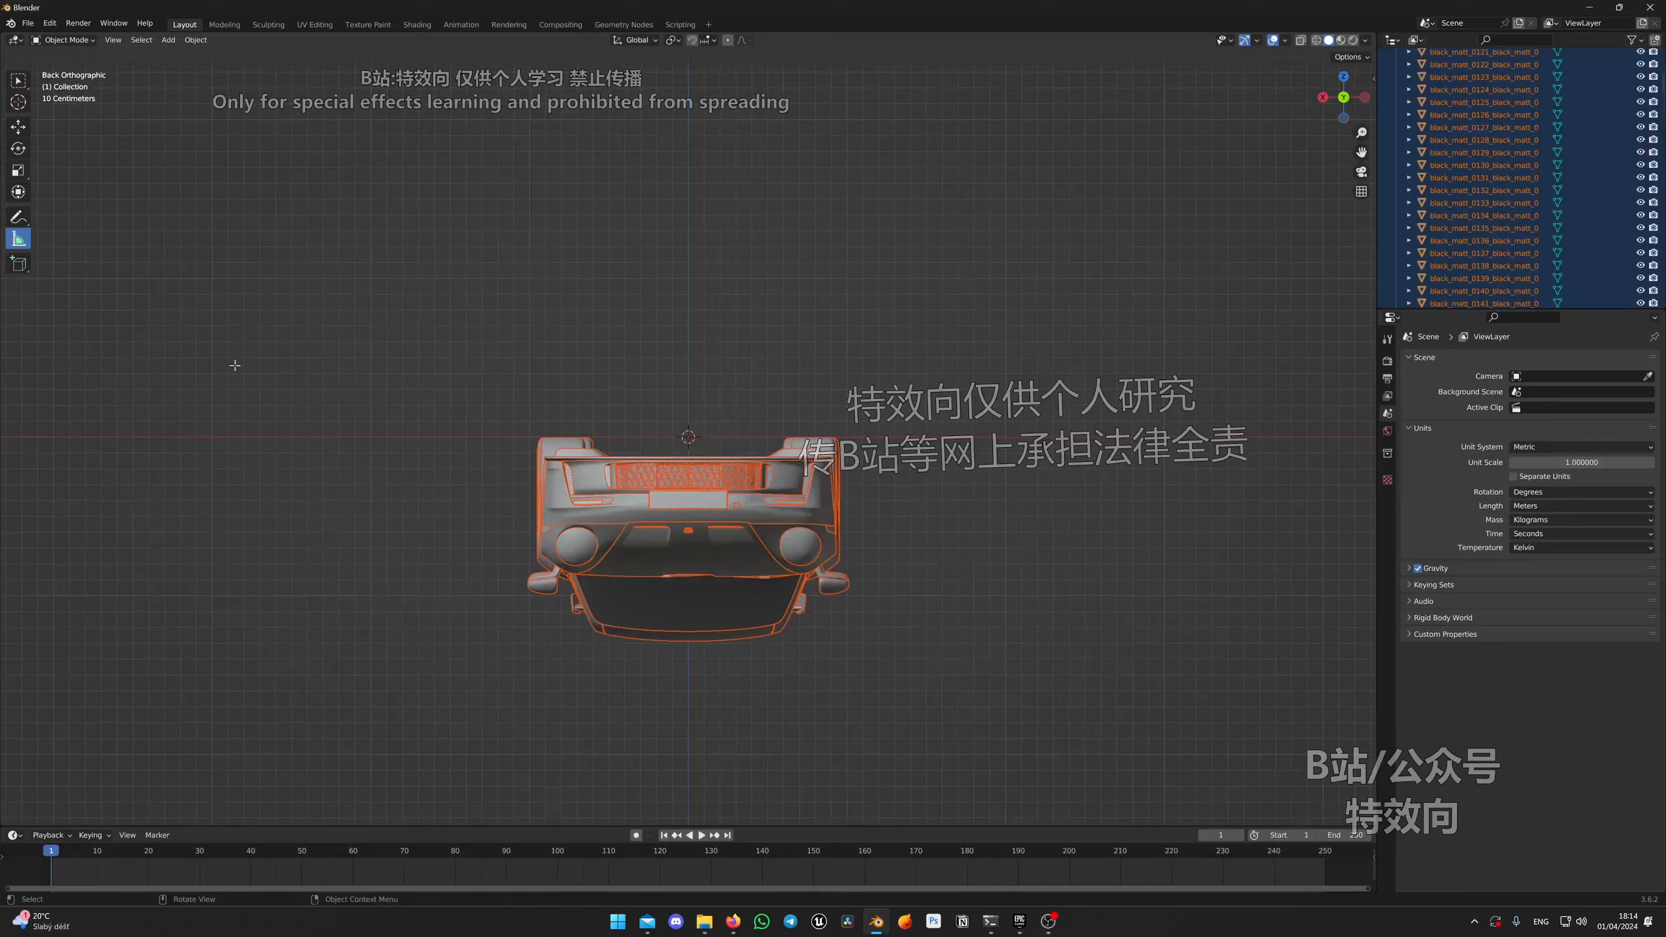
left_click(18, 151)
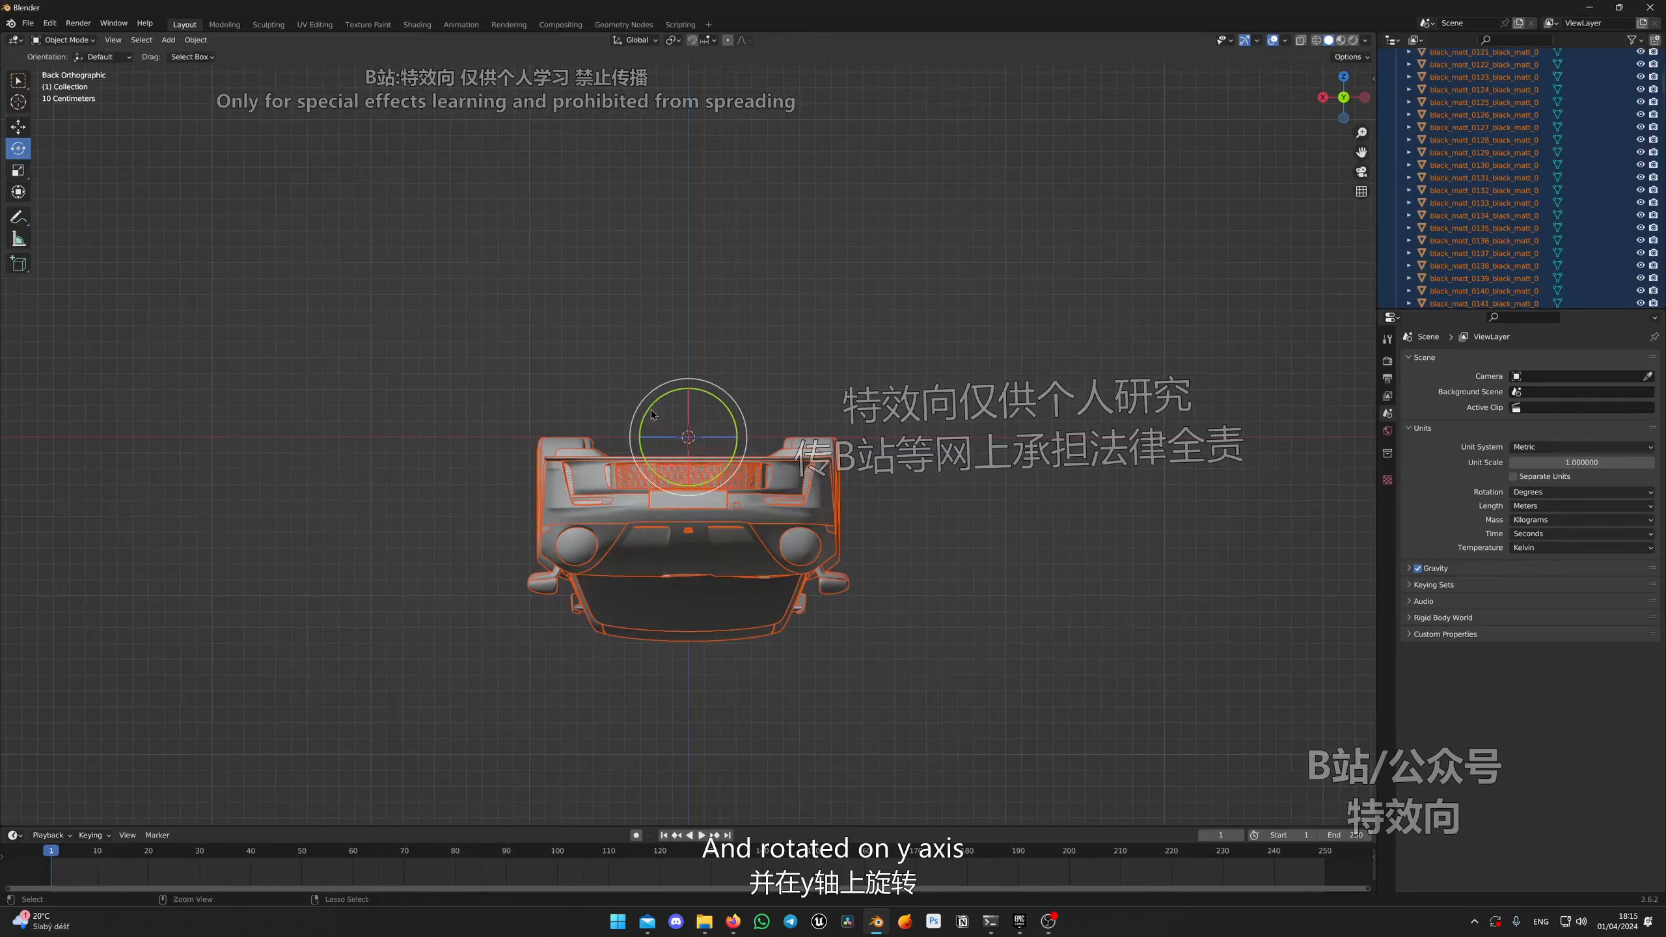
left_click_drag(660, 396, 809, 540)
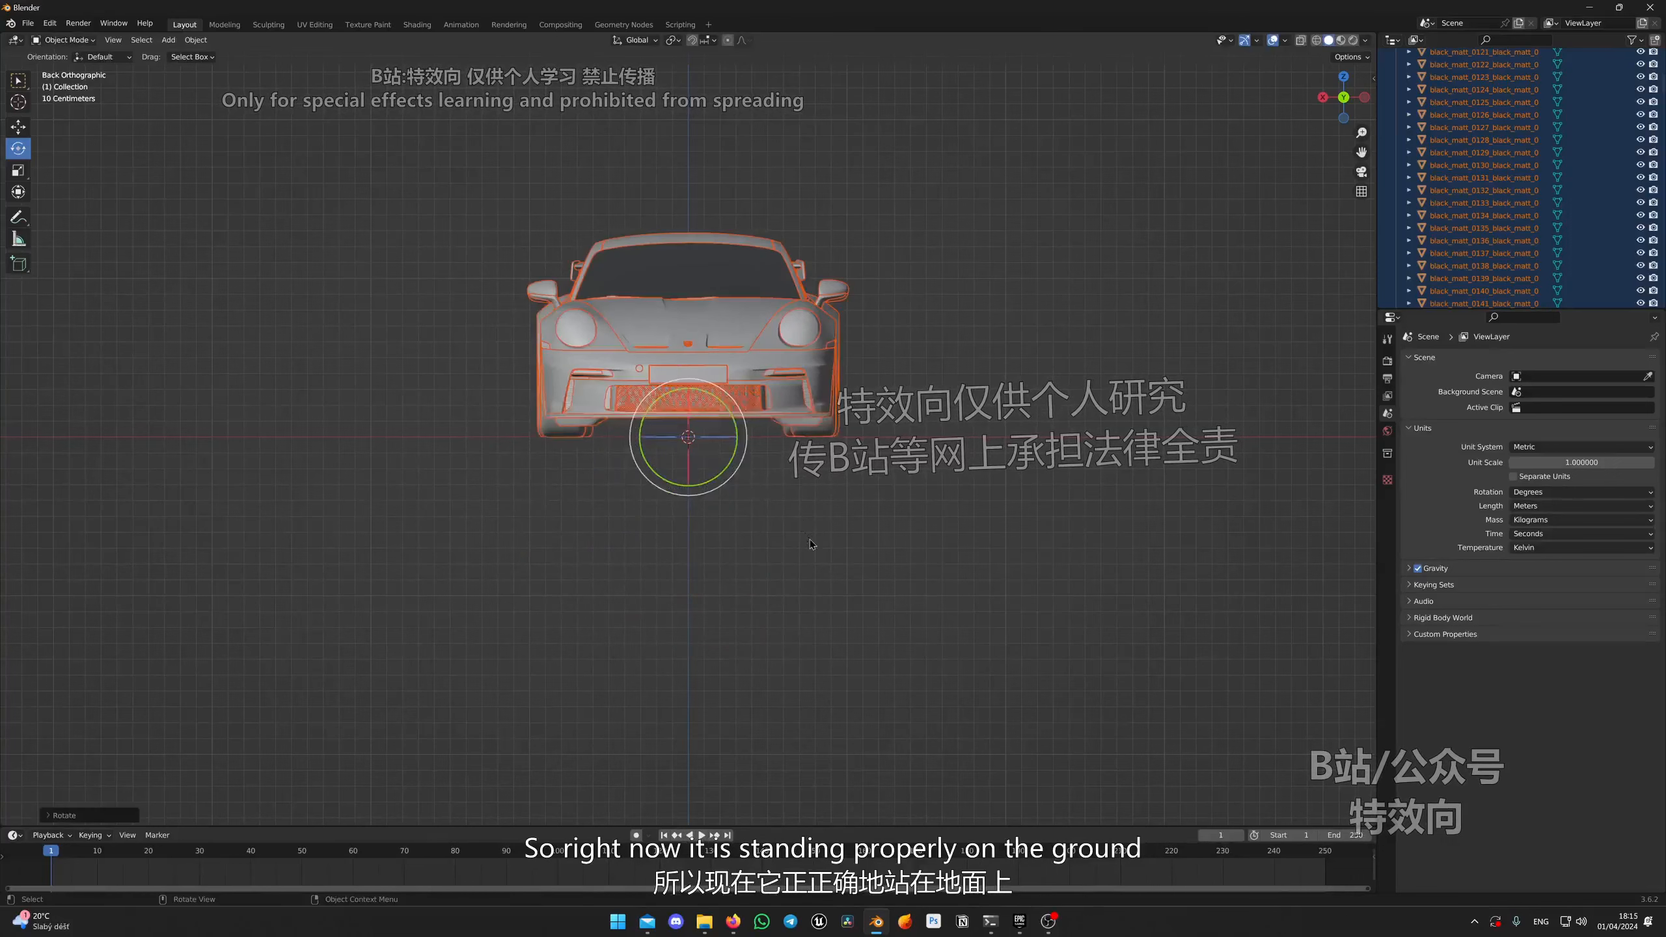
Step: Rotate the whole car a quarter turn clockwise about the Z axis in the top view, with its nose facing positive X
middle_click_drag(600, 492, 585, 524)
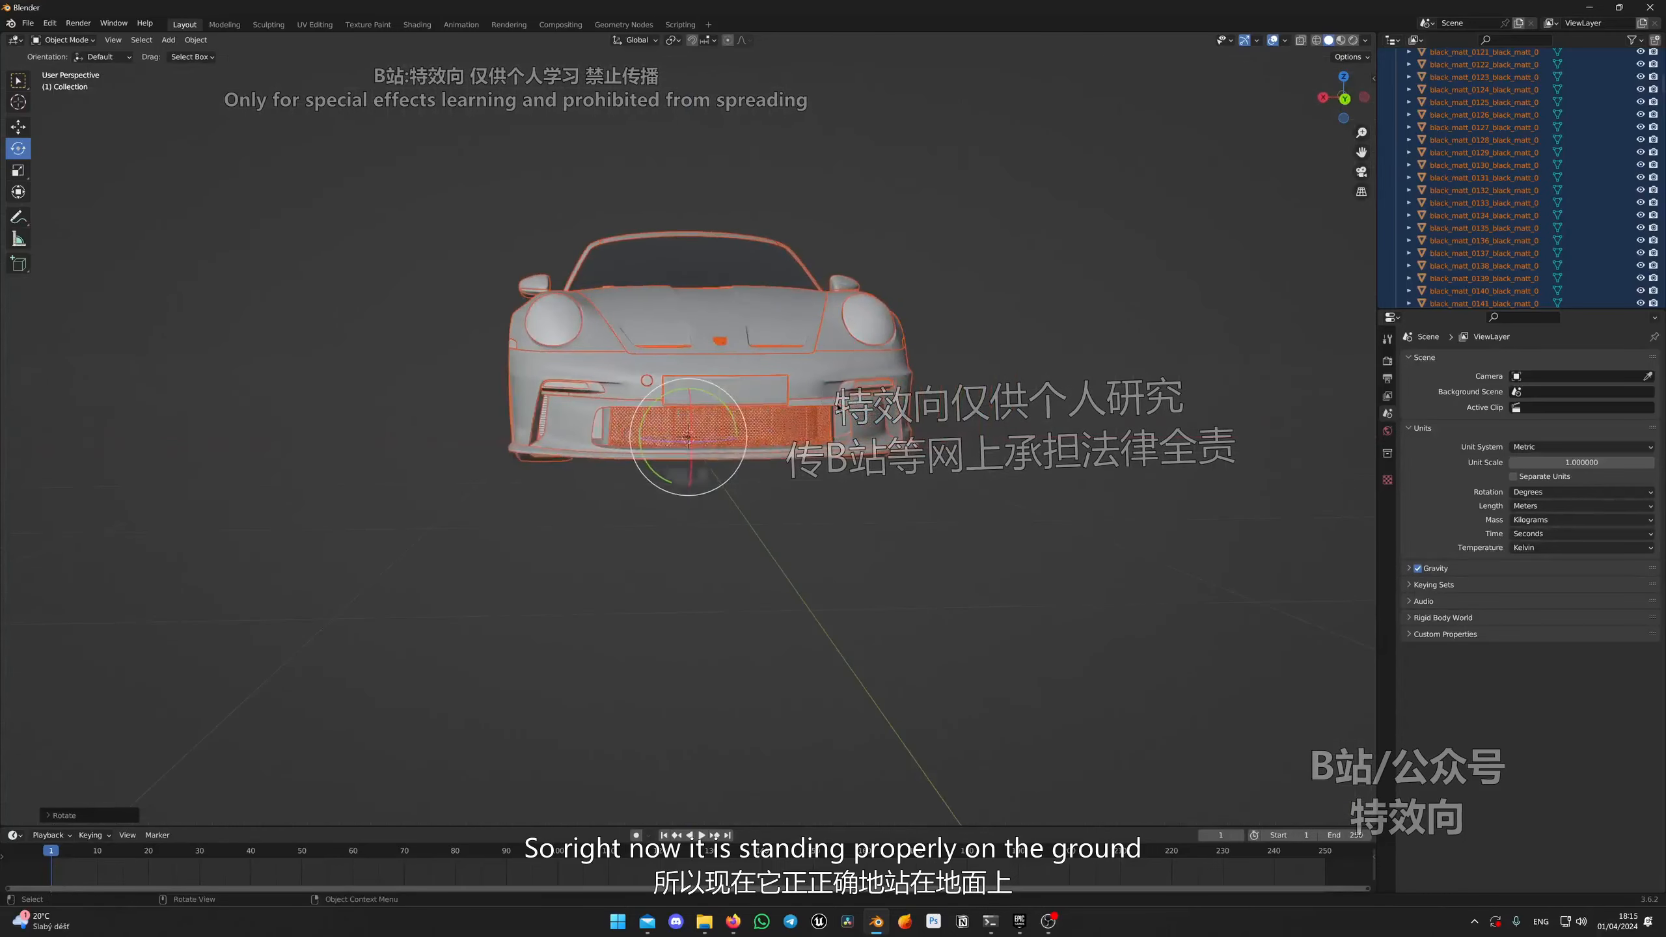
left_click(1345, 98)
scroll(784, 275, "up", 3)
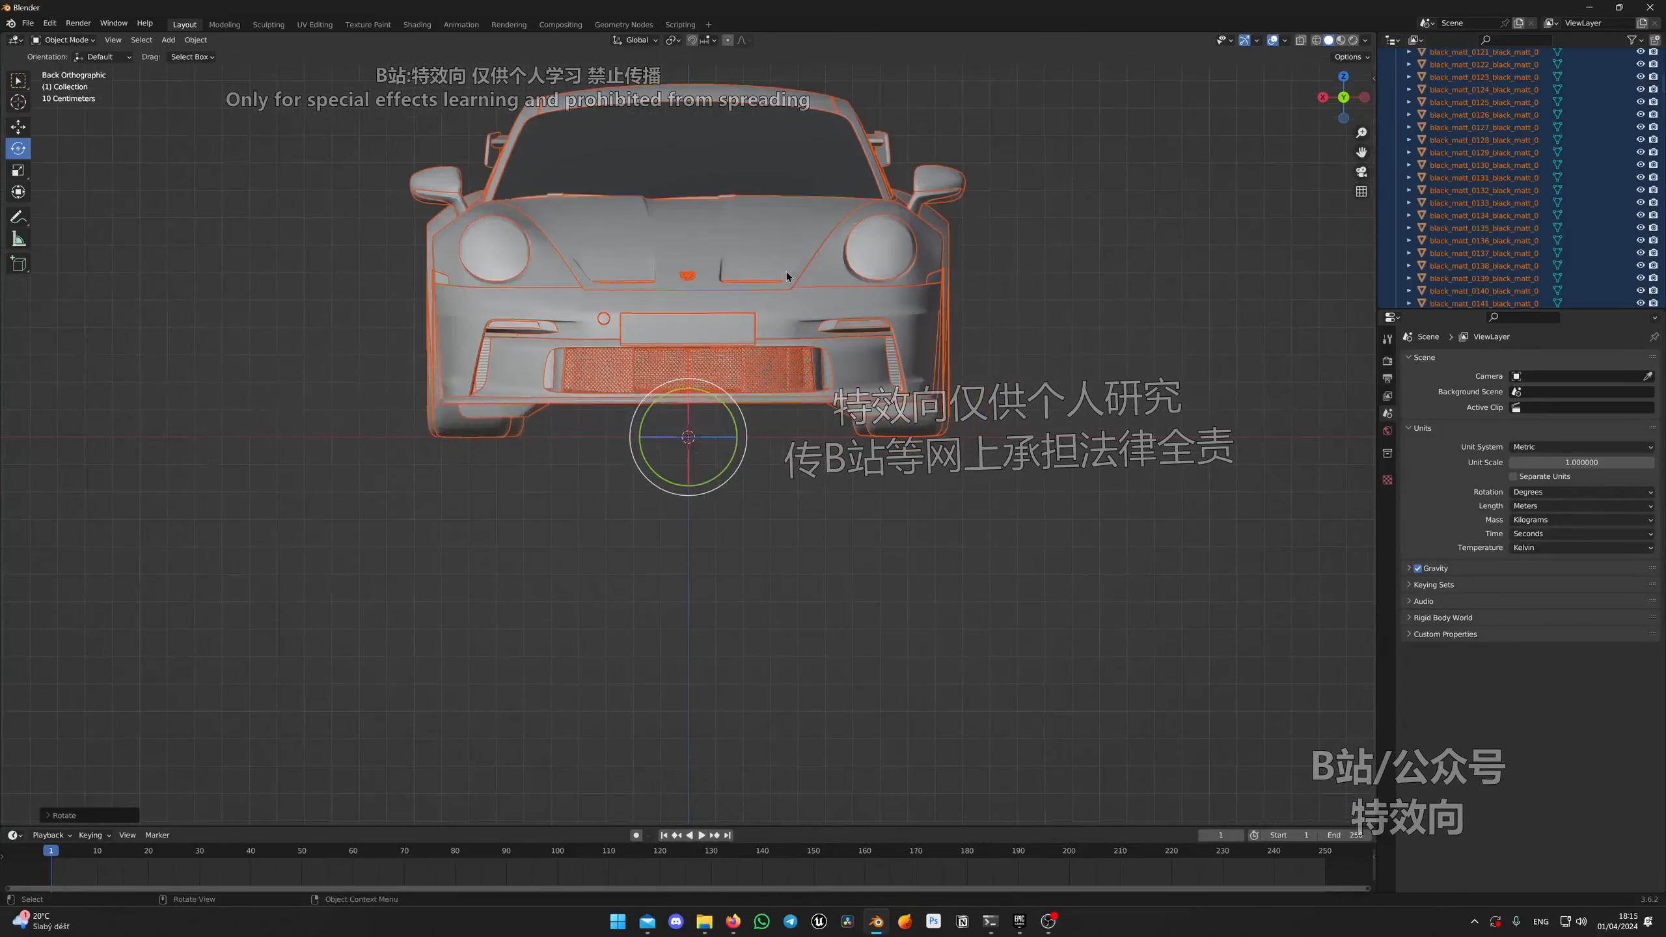
scroll(533, 214, "down", 2)
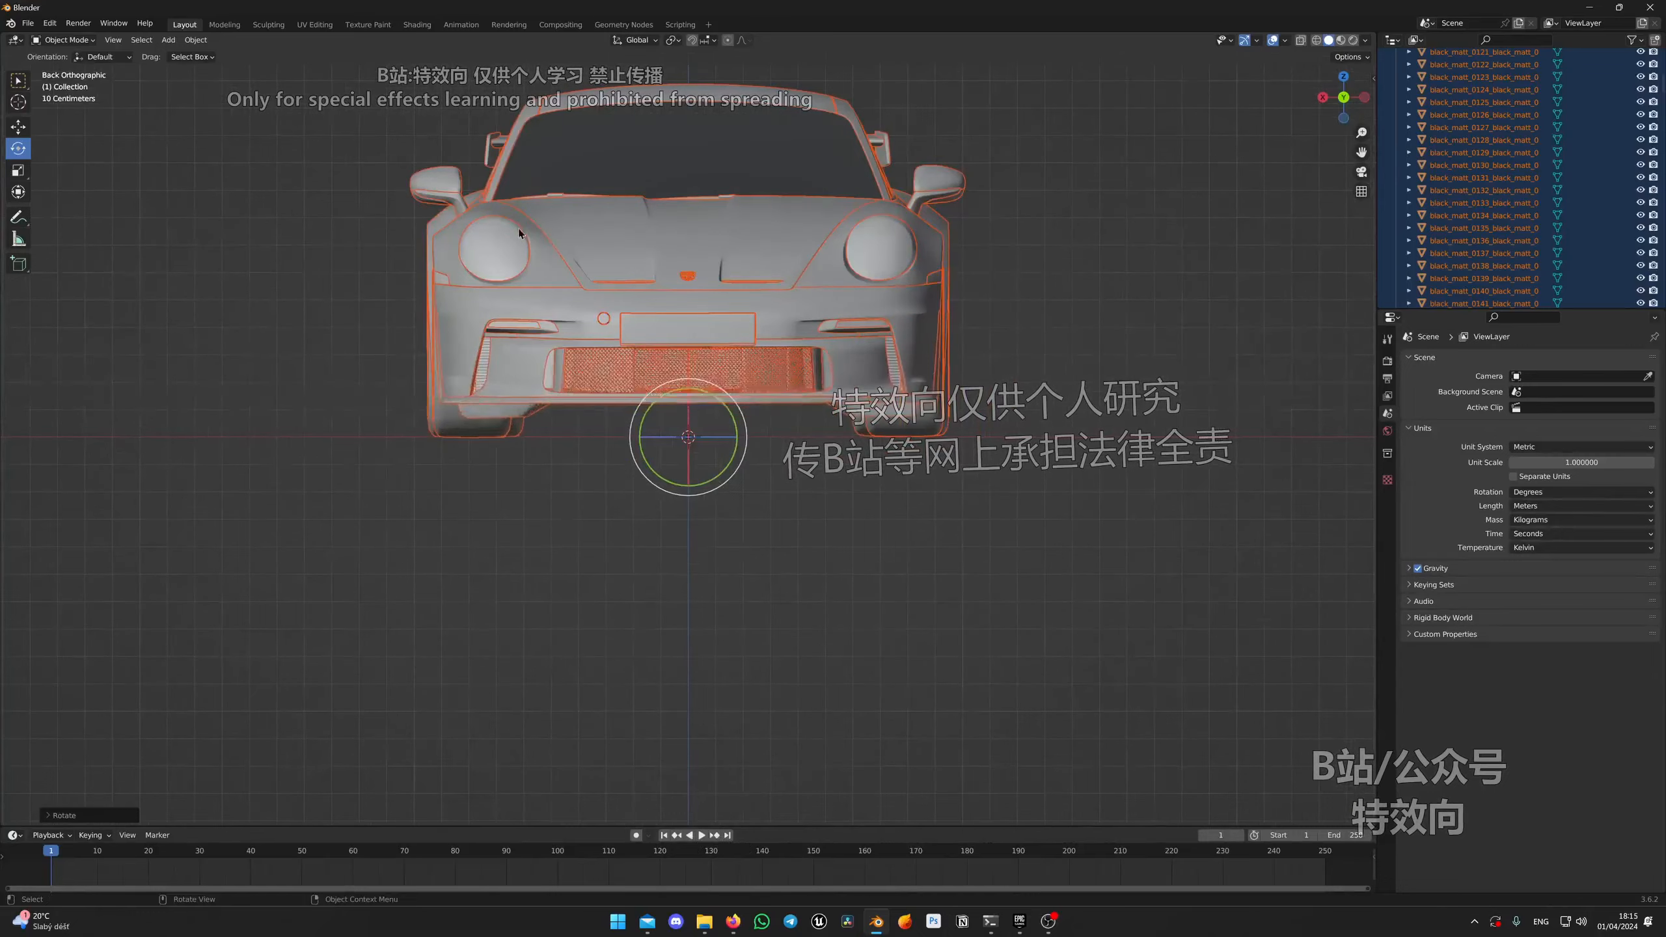
middle_click_drag(534, 214, 620, 370)
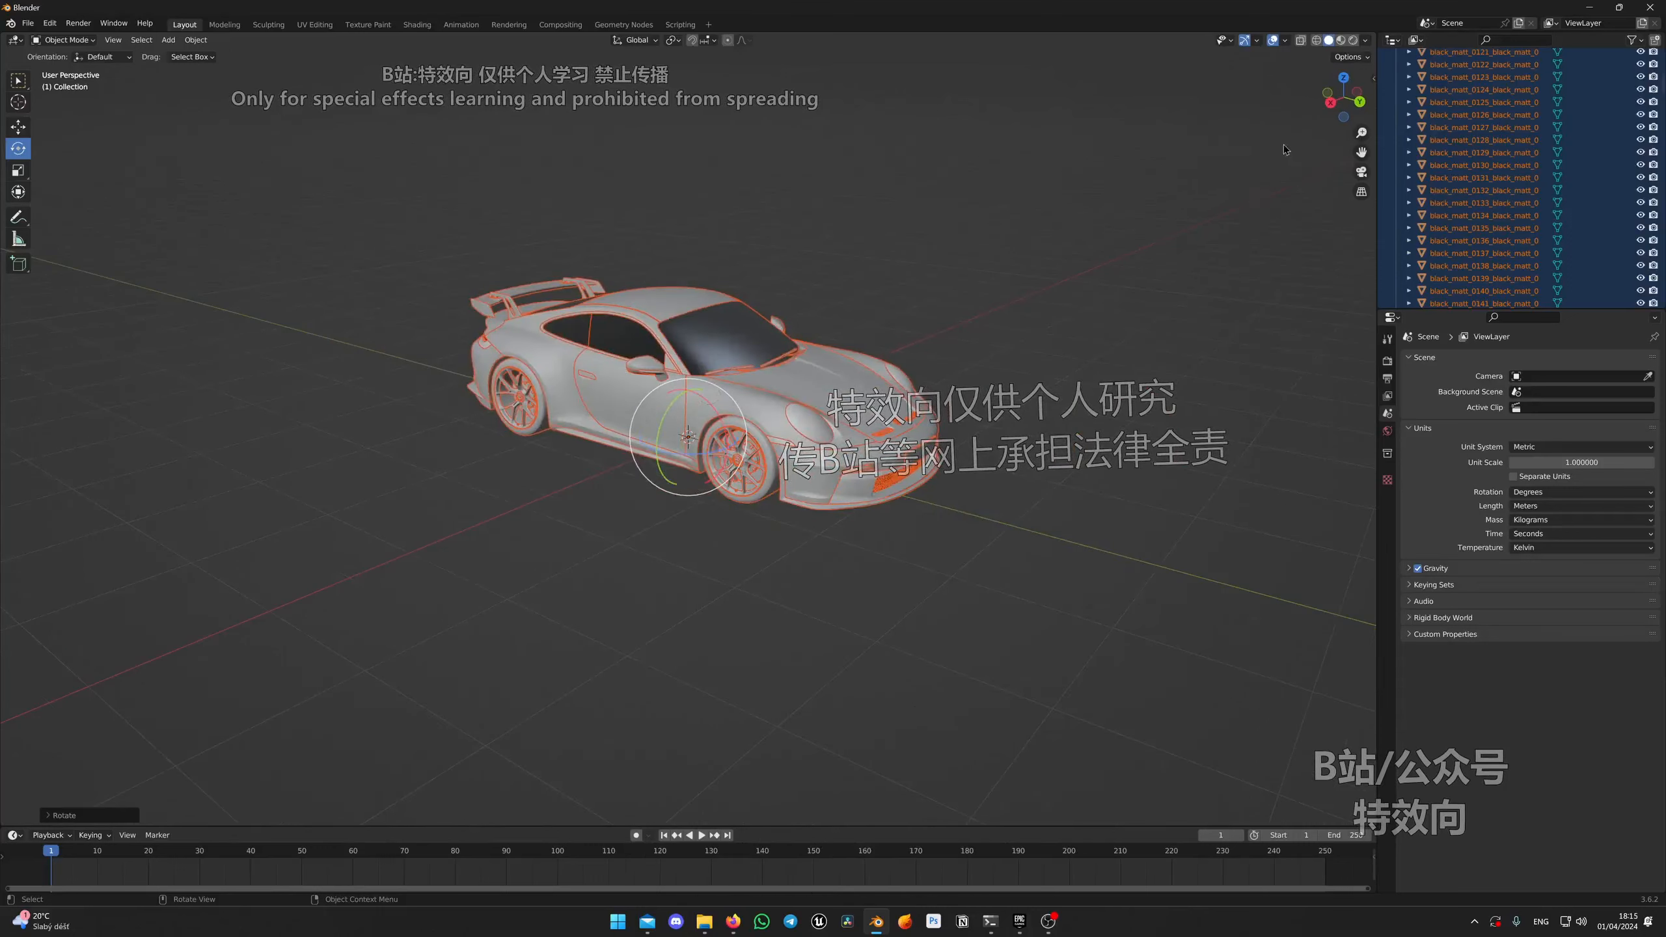
left_click(1343, 81)
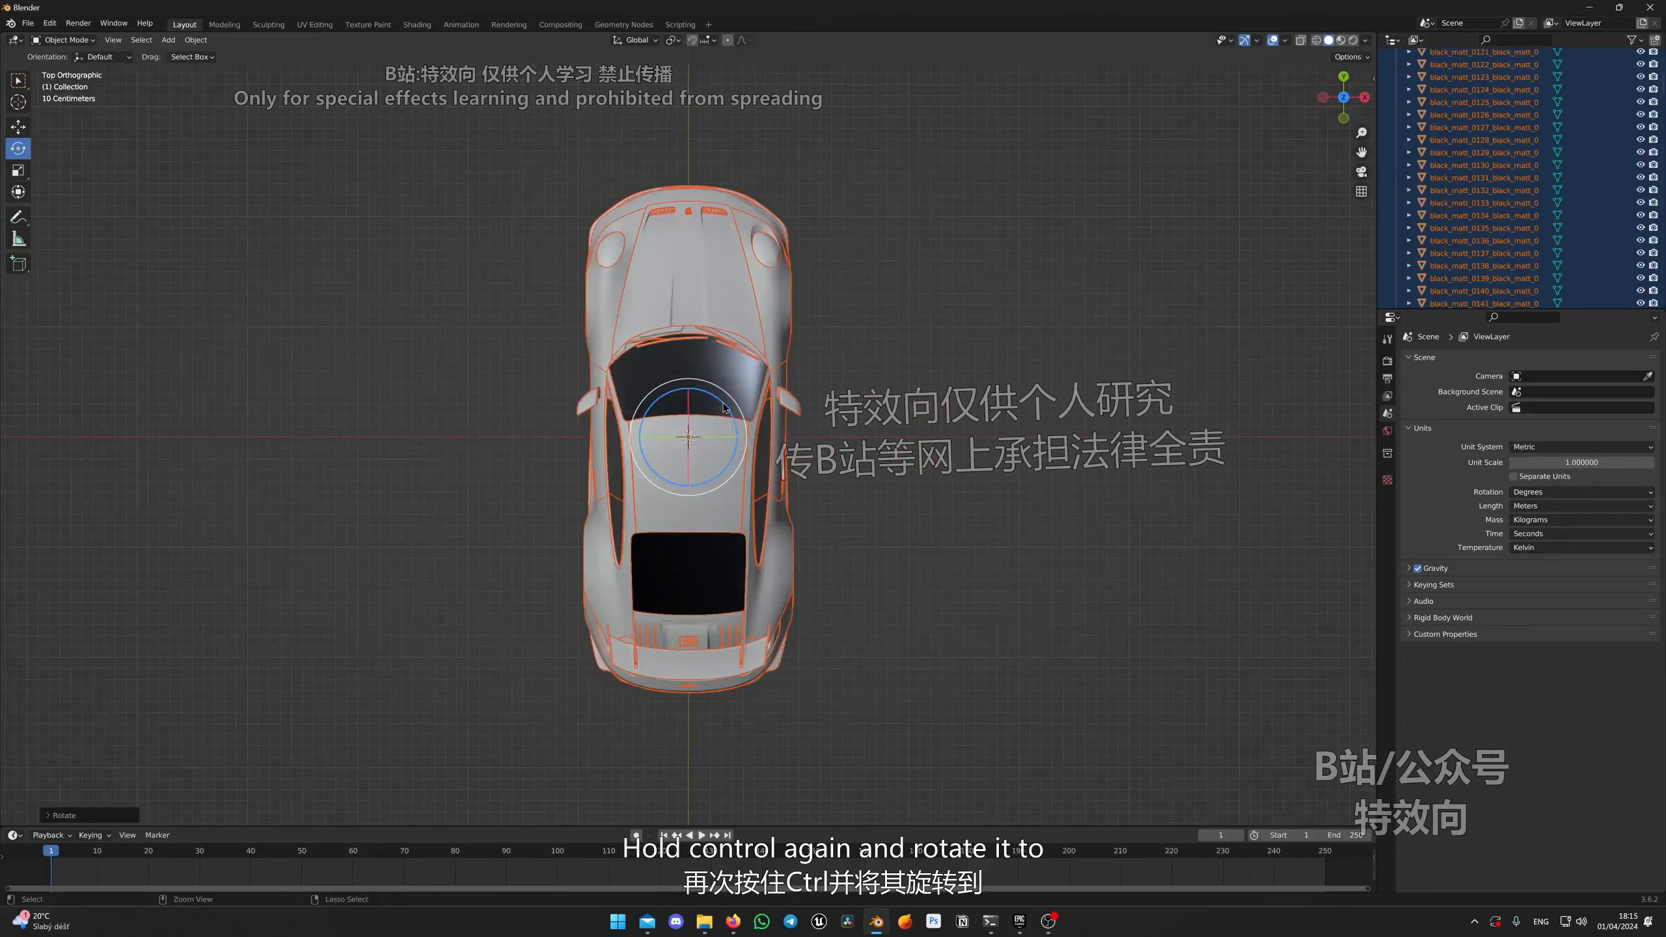
left_click_drag(725, 407, 774, 524, "ctrl")
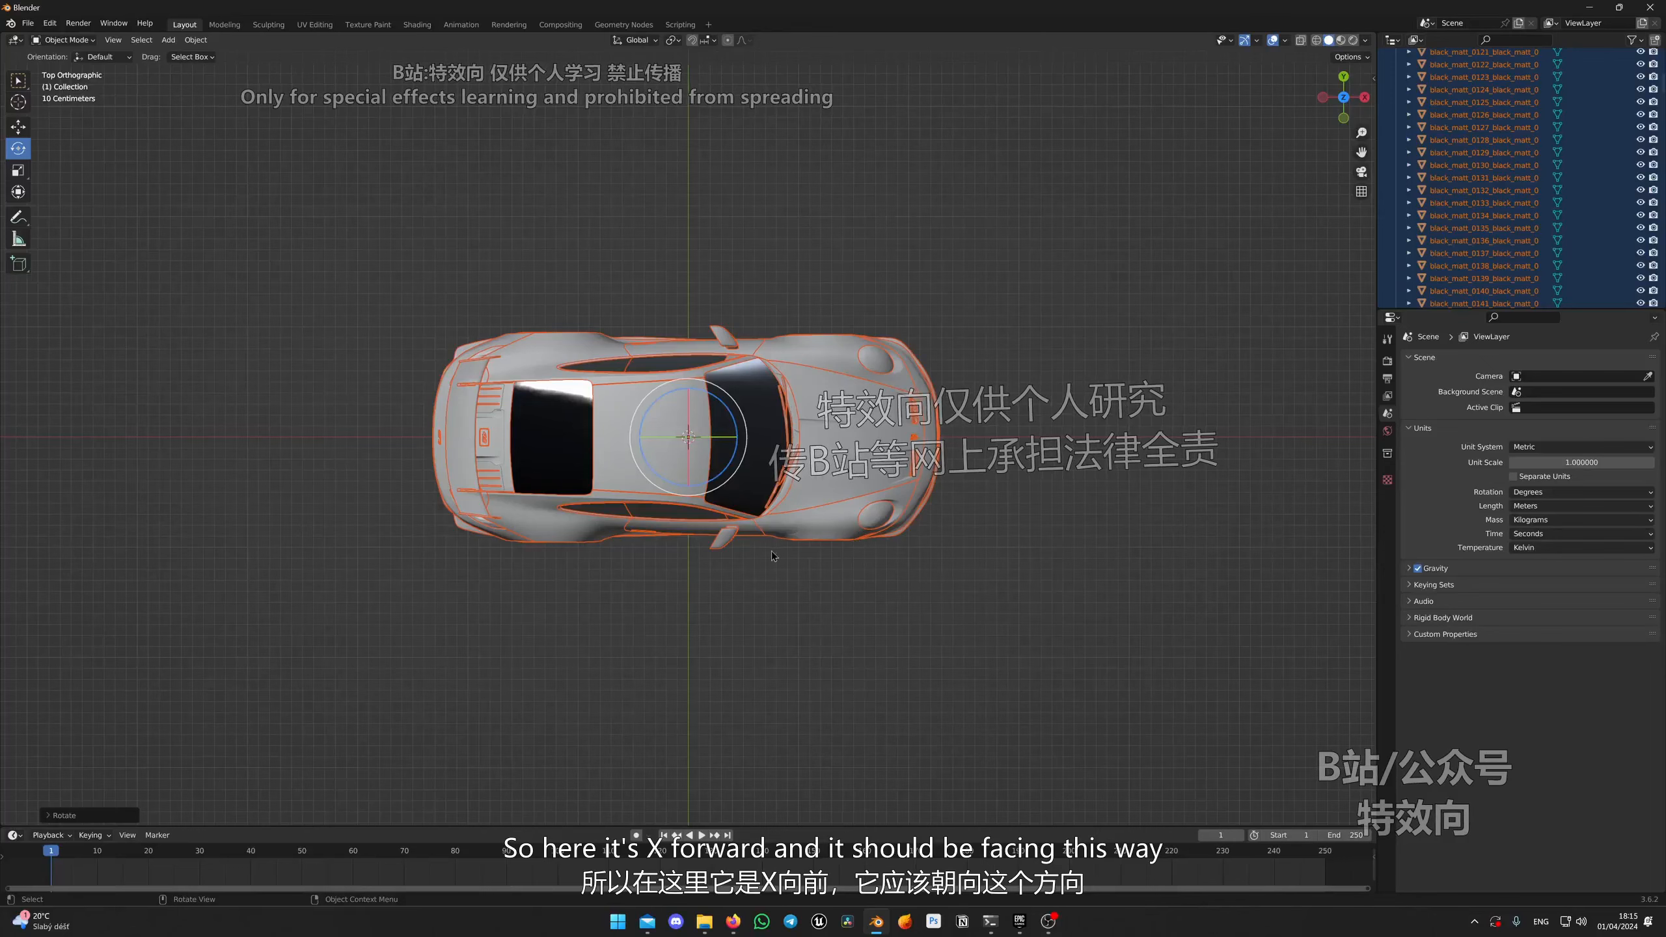
Step: Deselect the car and view it in perspective from its front corner
middle_click_drag(774, 556, 679, 453)
left_click(842, 349)
mouse_move(842, 351)
middle_mouse_down()
mouse_move(838, 298)
mouse_move(819, 368)
middle_mouse_up()
scroll(781, 420, "up", 4)
middle_click_drag(750, 436, 756, 462)
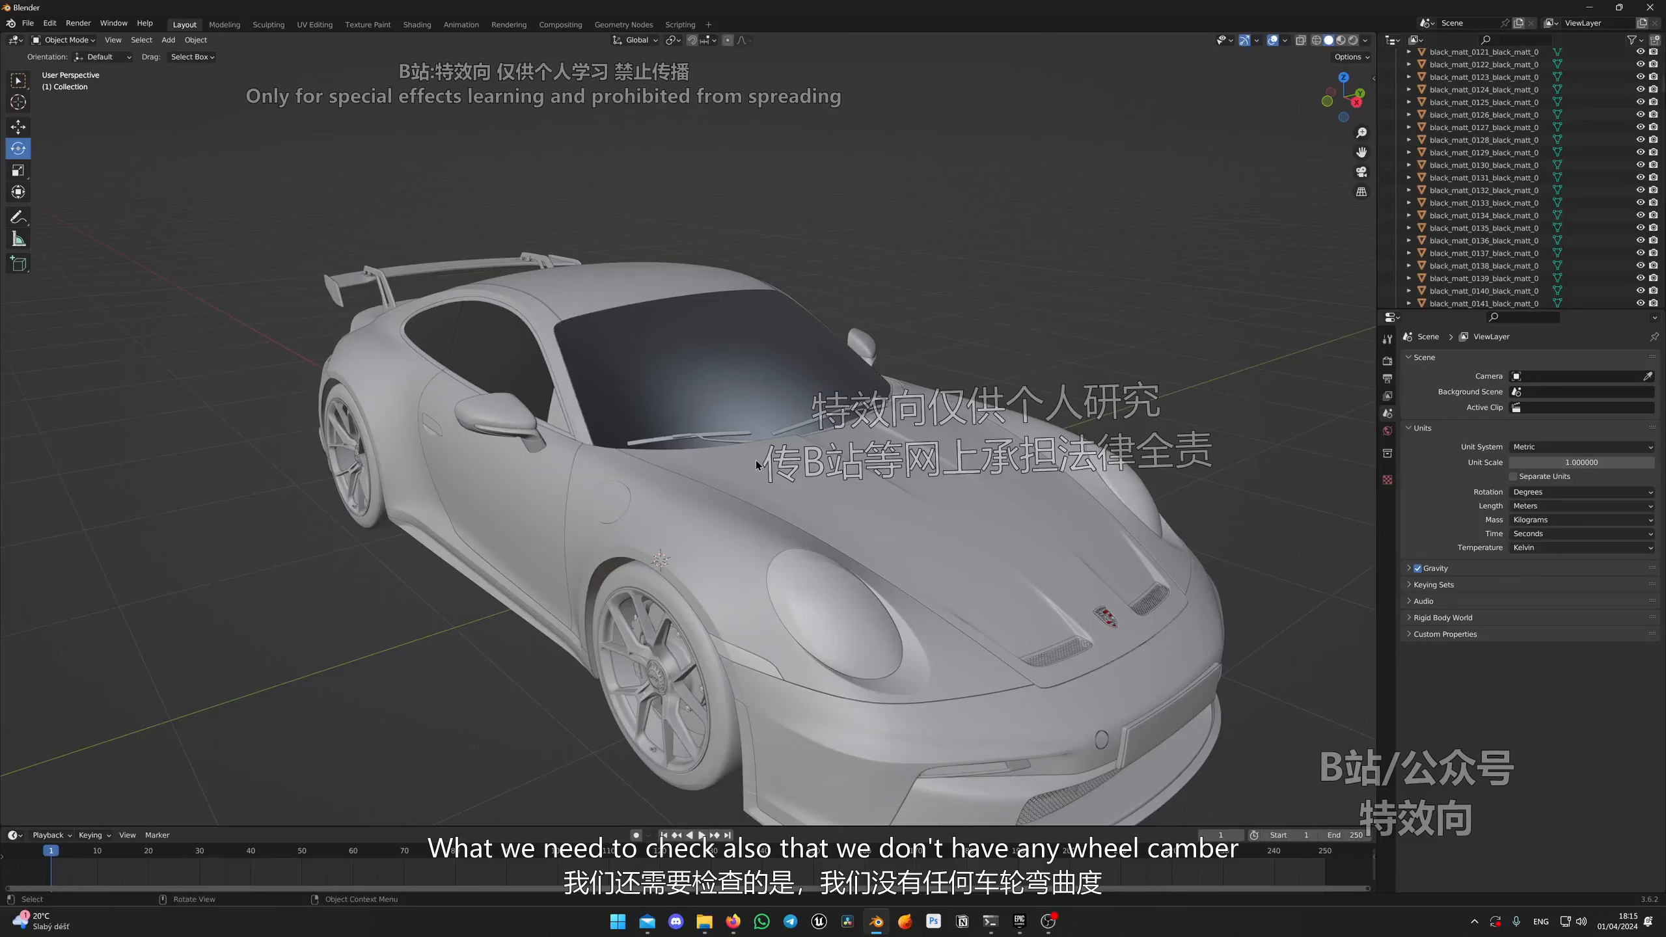
Step: Isolate one front tire in the right orthographic view, hiding all other parts
left_click(1357, 102)
scroll(604, 558, "up", 4)
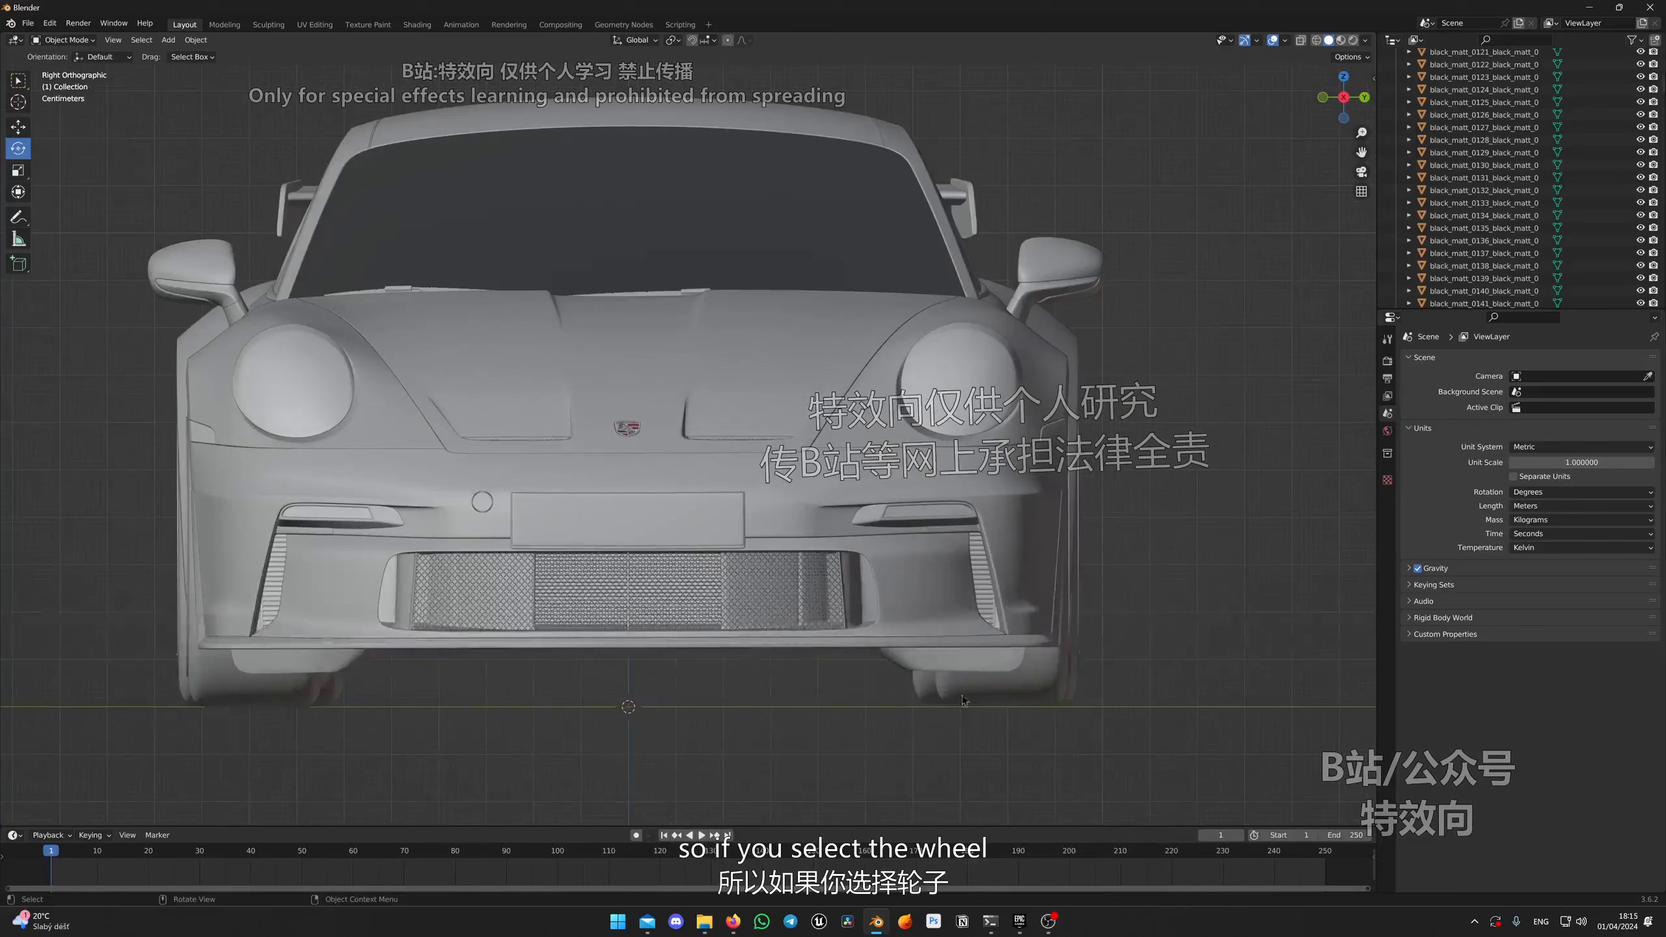
left_click(1052, 648)
key("shift+h")
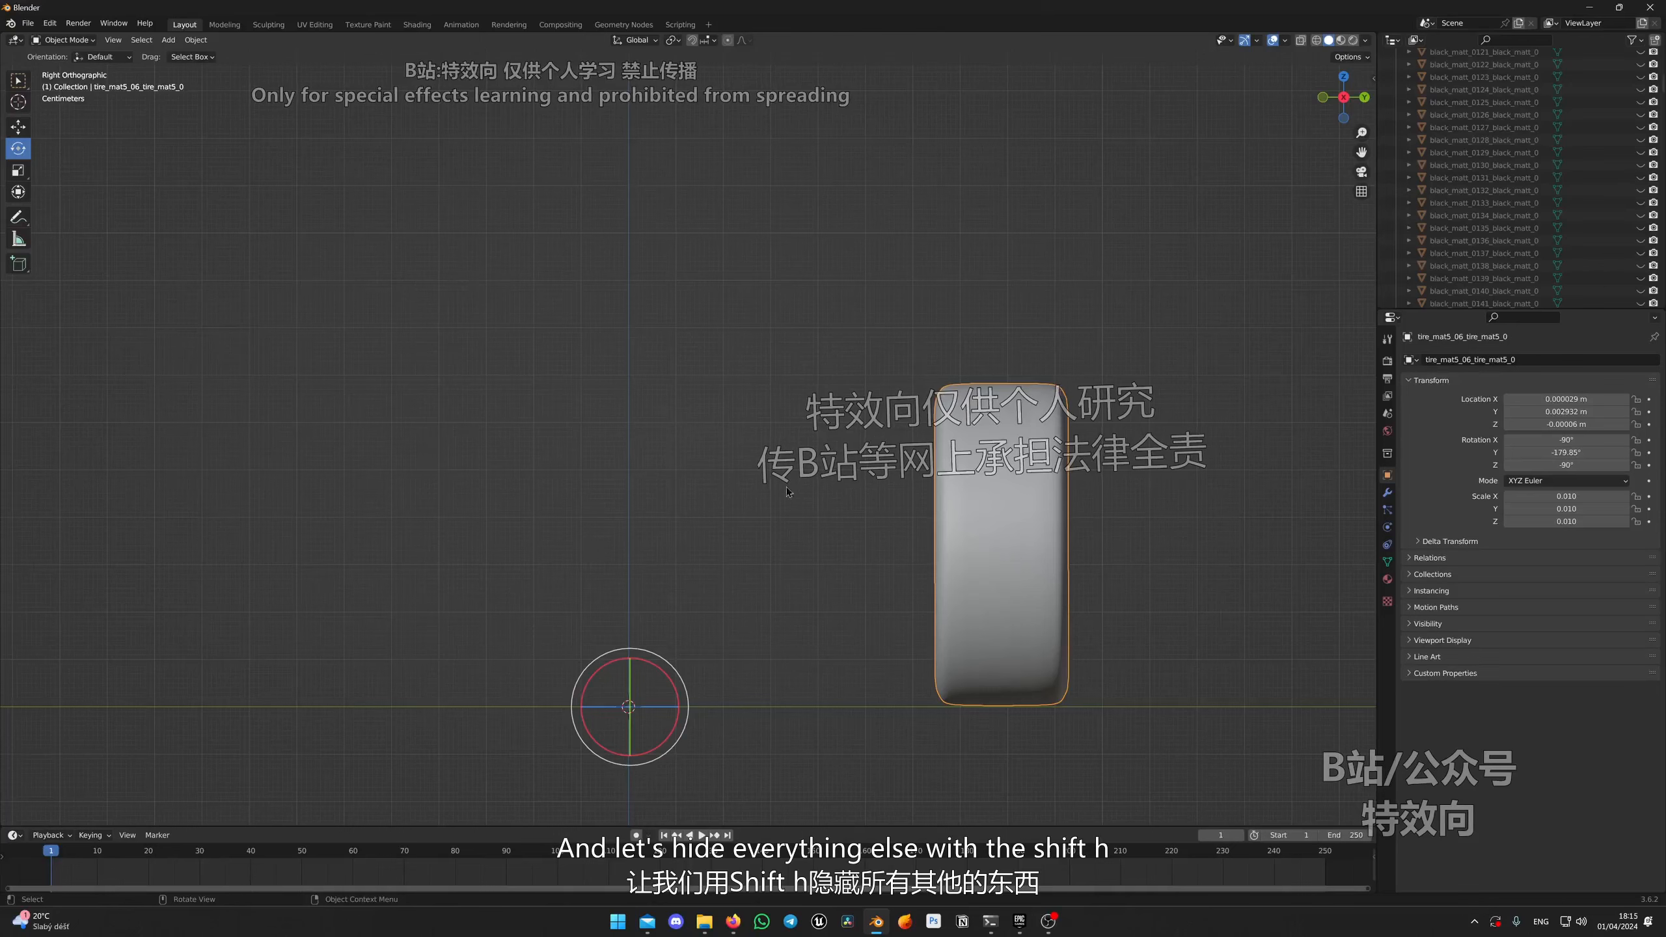
Step: Show the isolated front tire as wireframe and examine its side edges from top to bottom for camber
middle_click_drag(1073, 573, 872, 519, "shift")
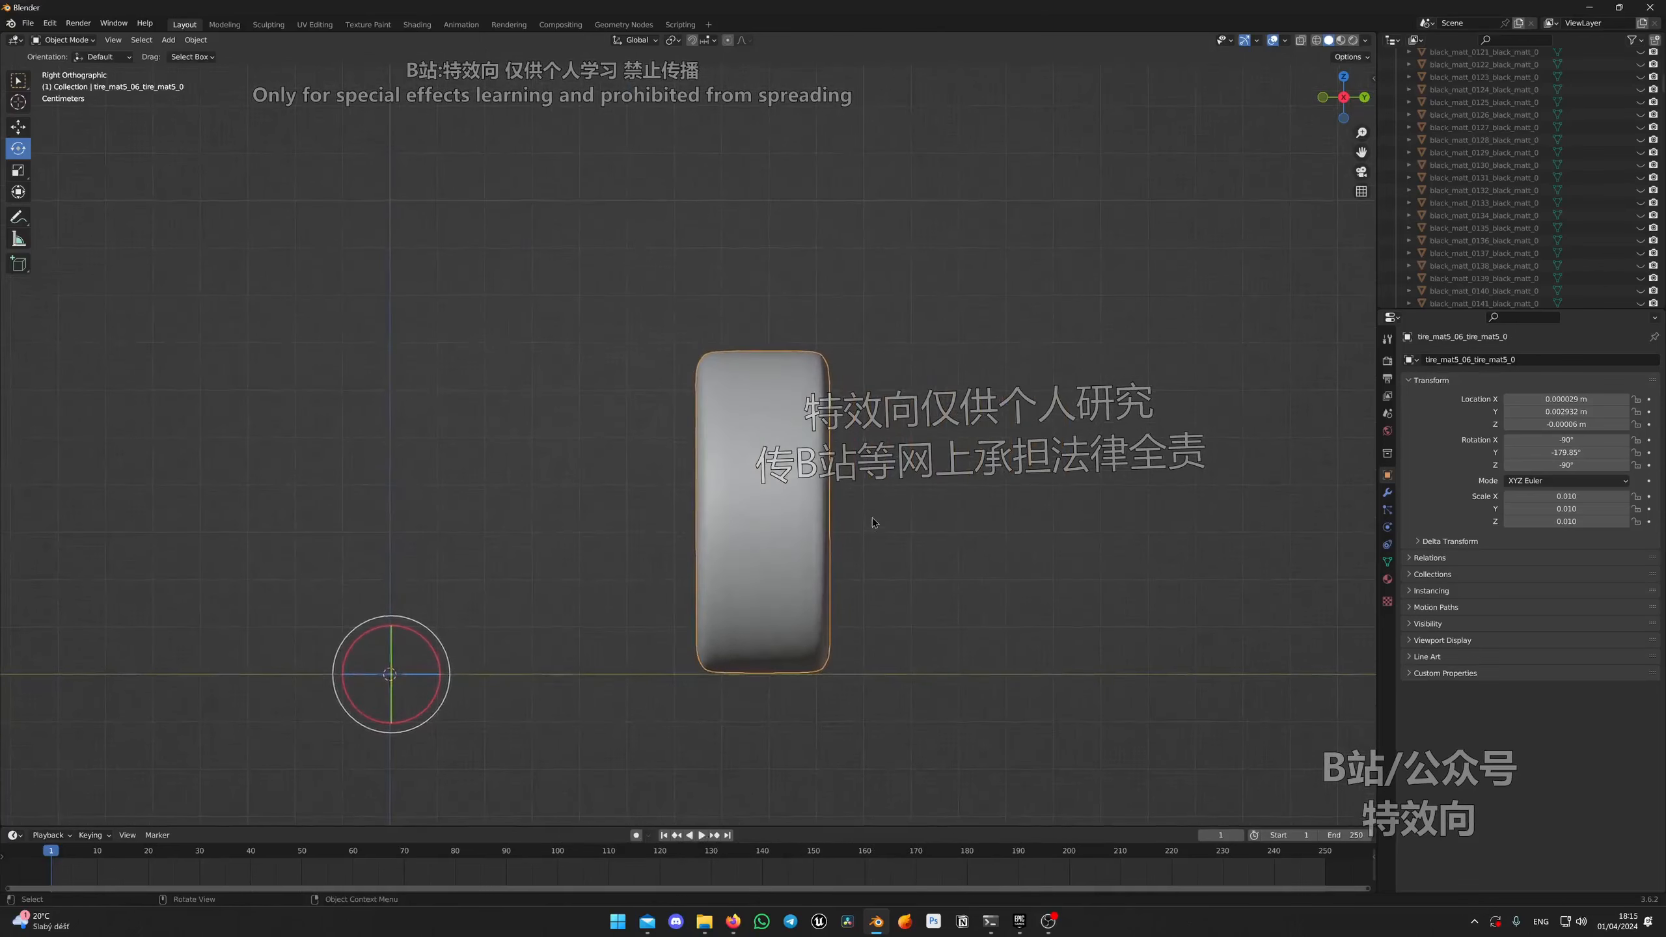
scroll(872, 519, "up", 5)
scroll(1019, 505, "down", 2)
left_click(1317, 40)
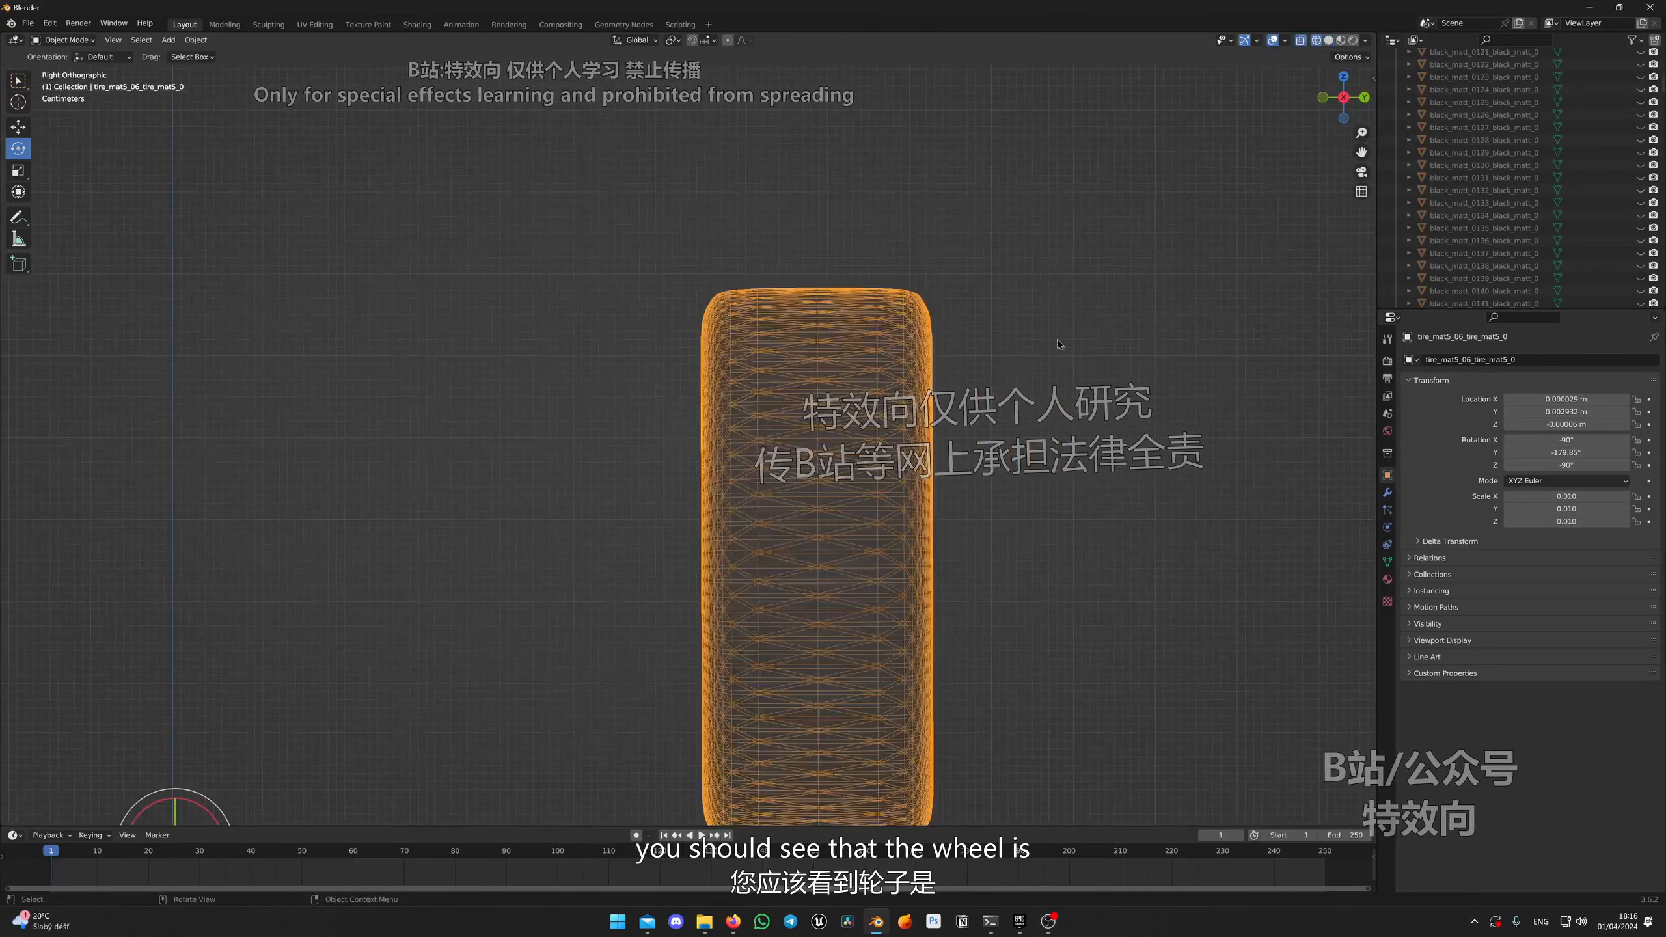
scroll(802, 290, "down", 3)
scroll(778, 322, "up", 4)
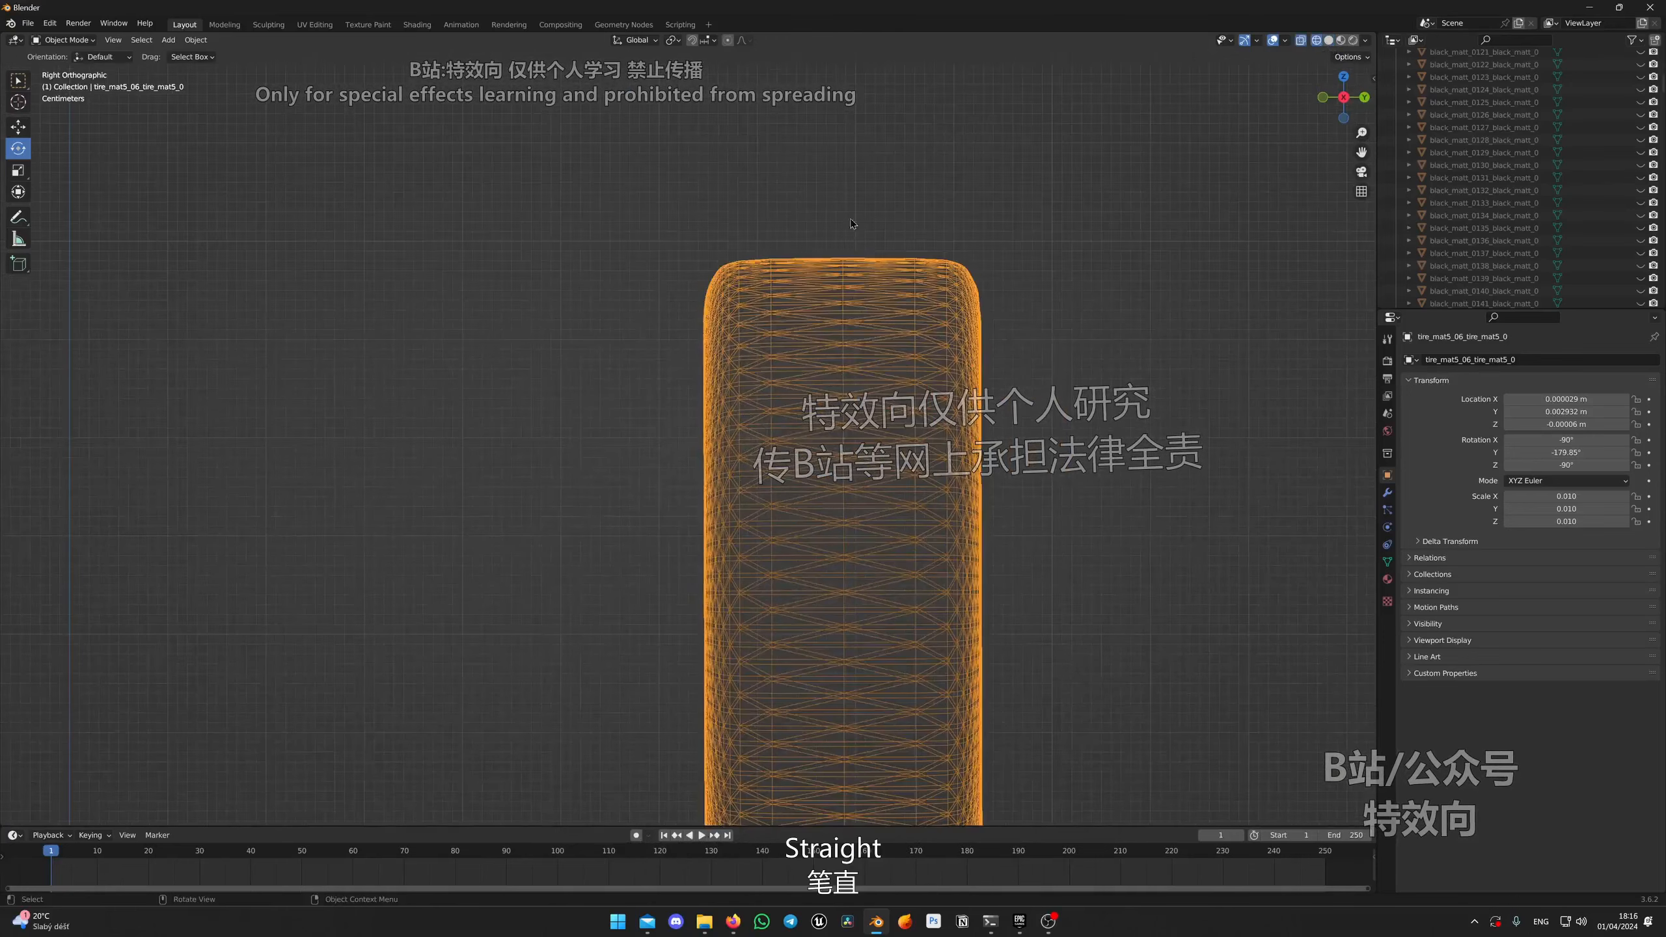
middle_click_drag(851, 300, 847, 90, "shift")
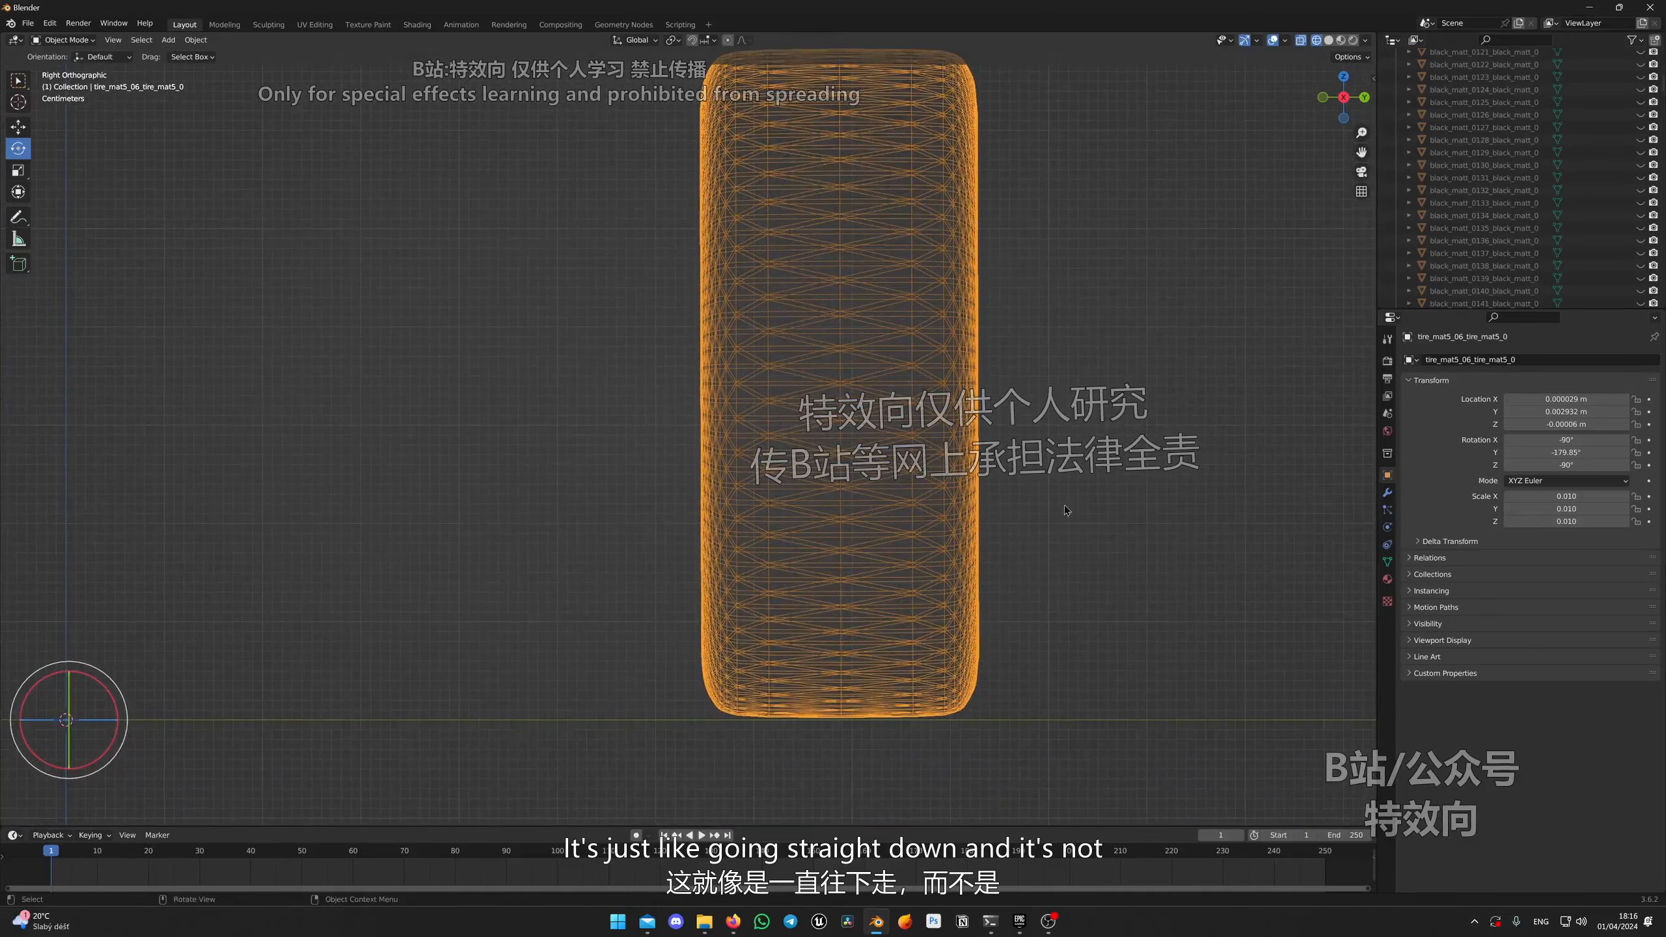
Step: Tilt the isolated tire slightly about the X axis as a camber example, and undo the rotation
scroll(787, 420, "down", 3)
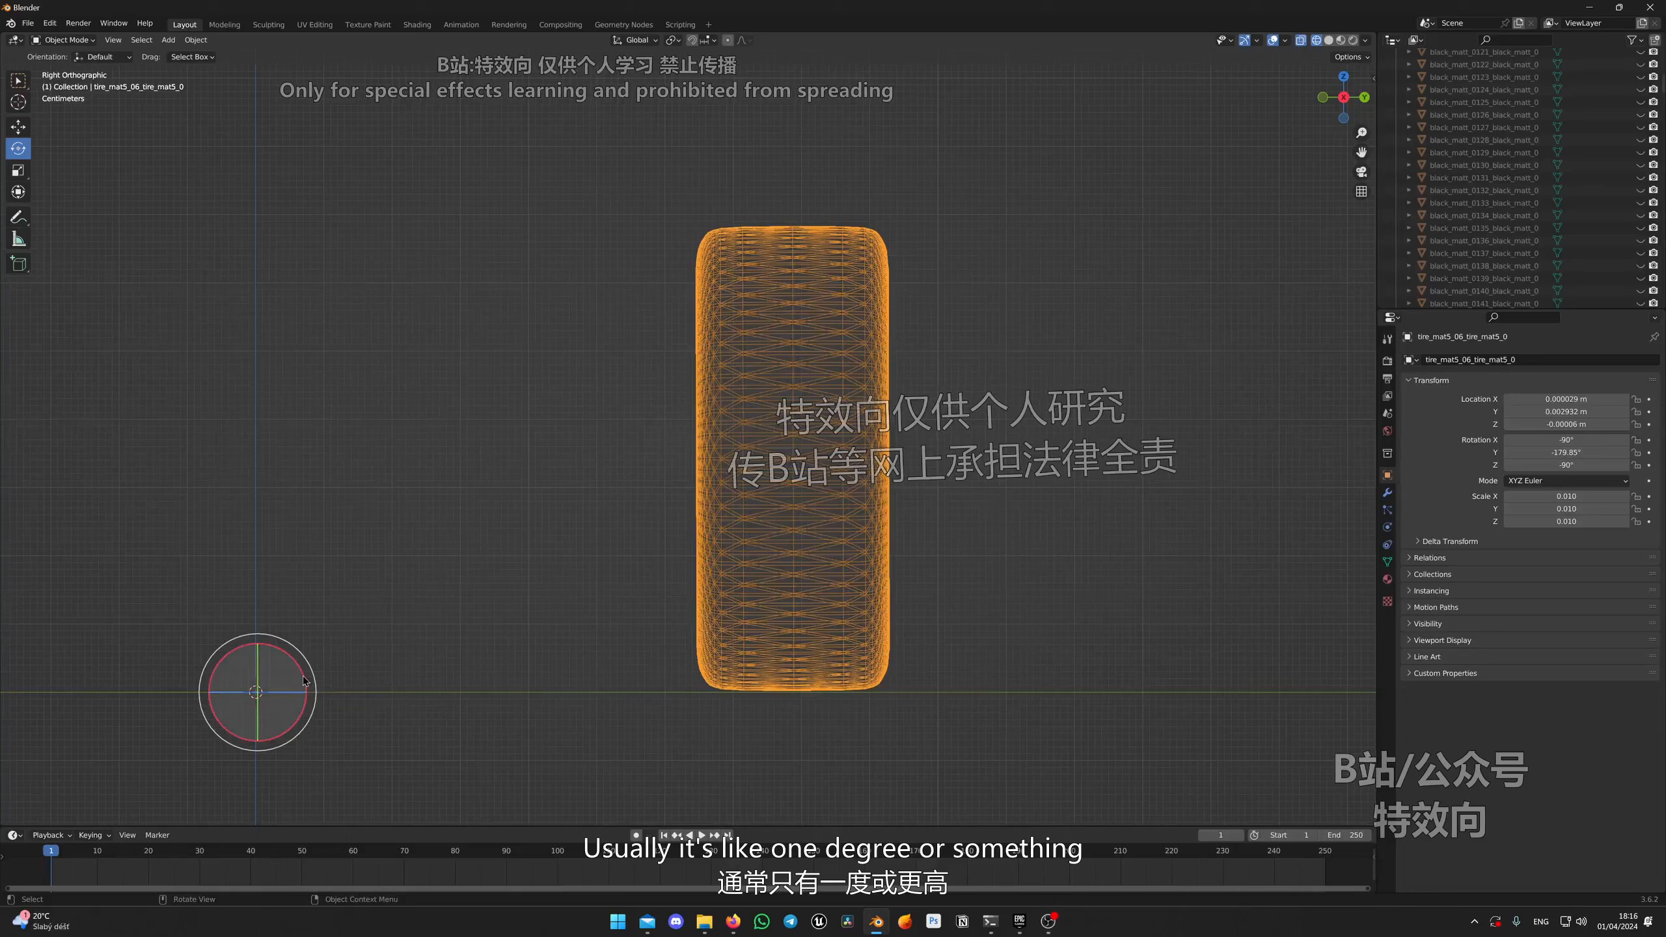
left_click_drag(304, 681, 303, 673)
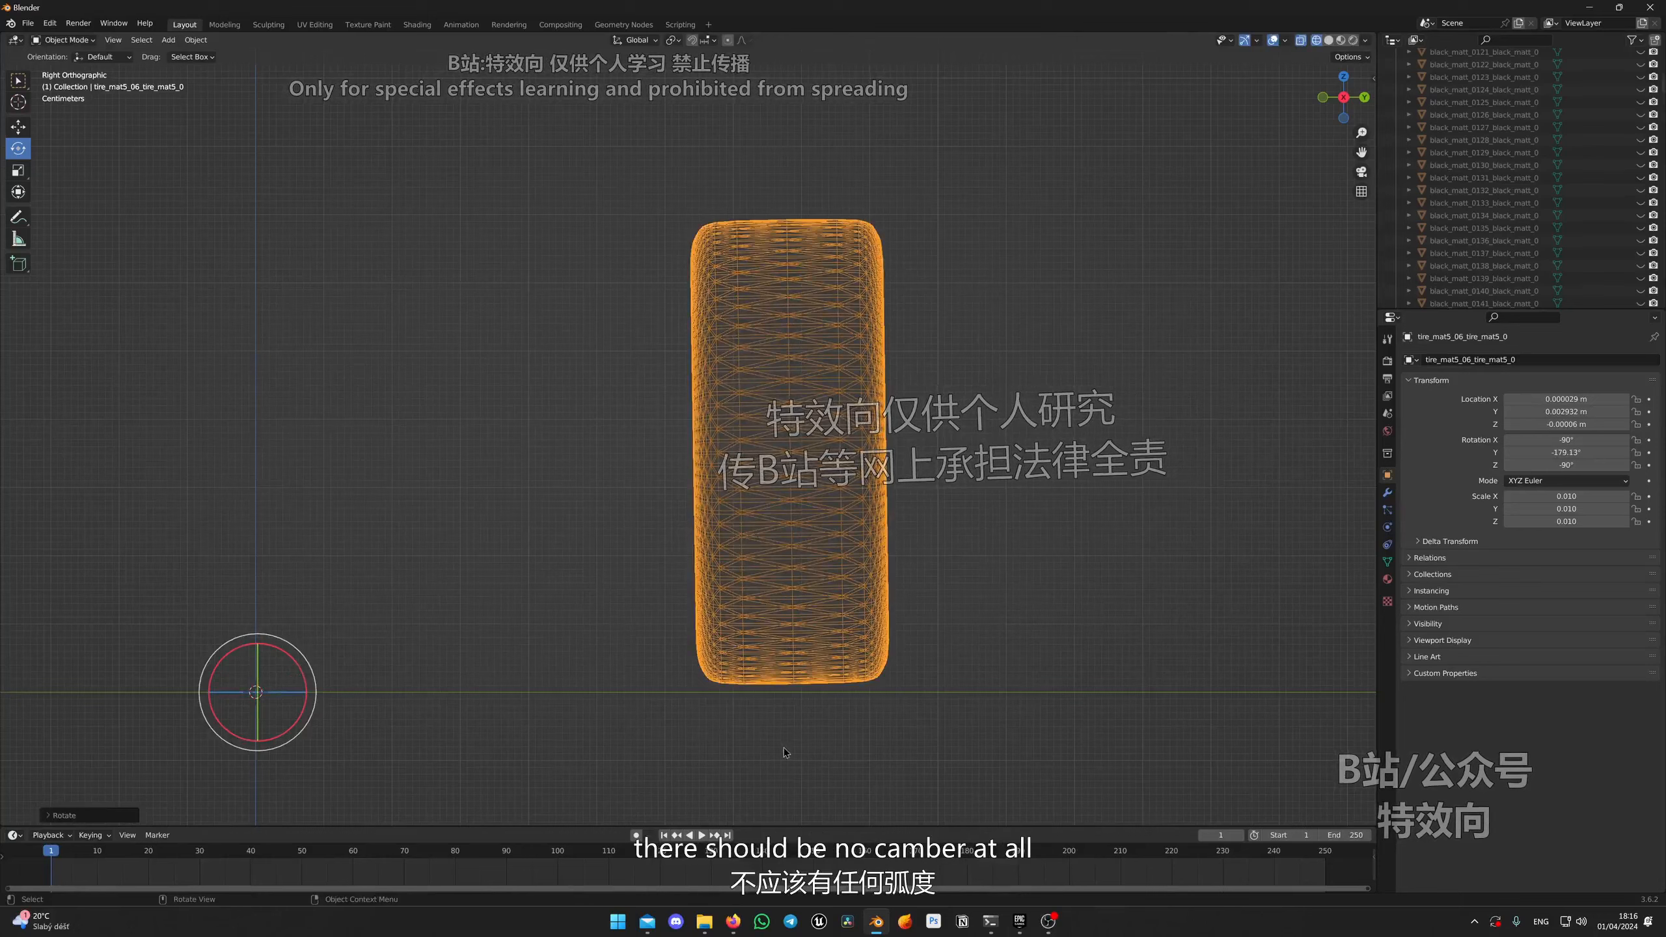
key("ctrl+z")
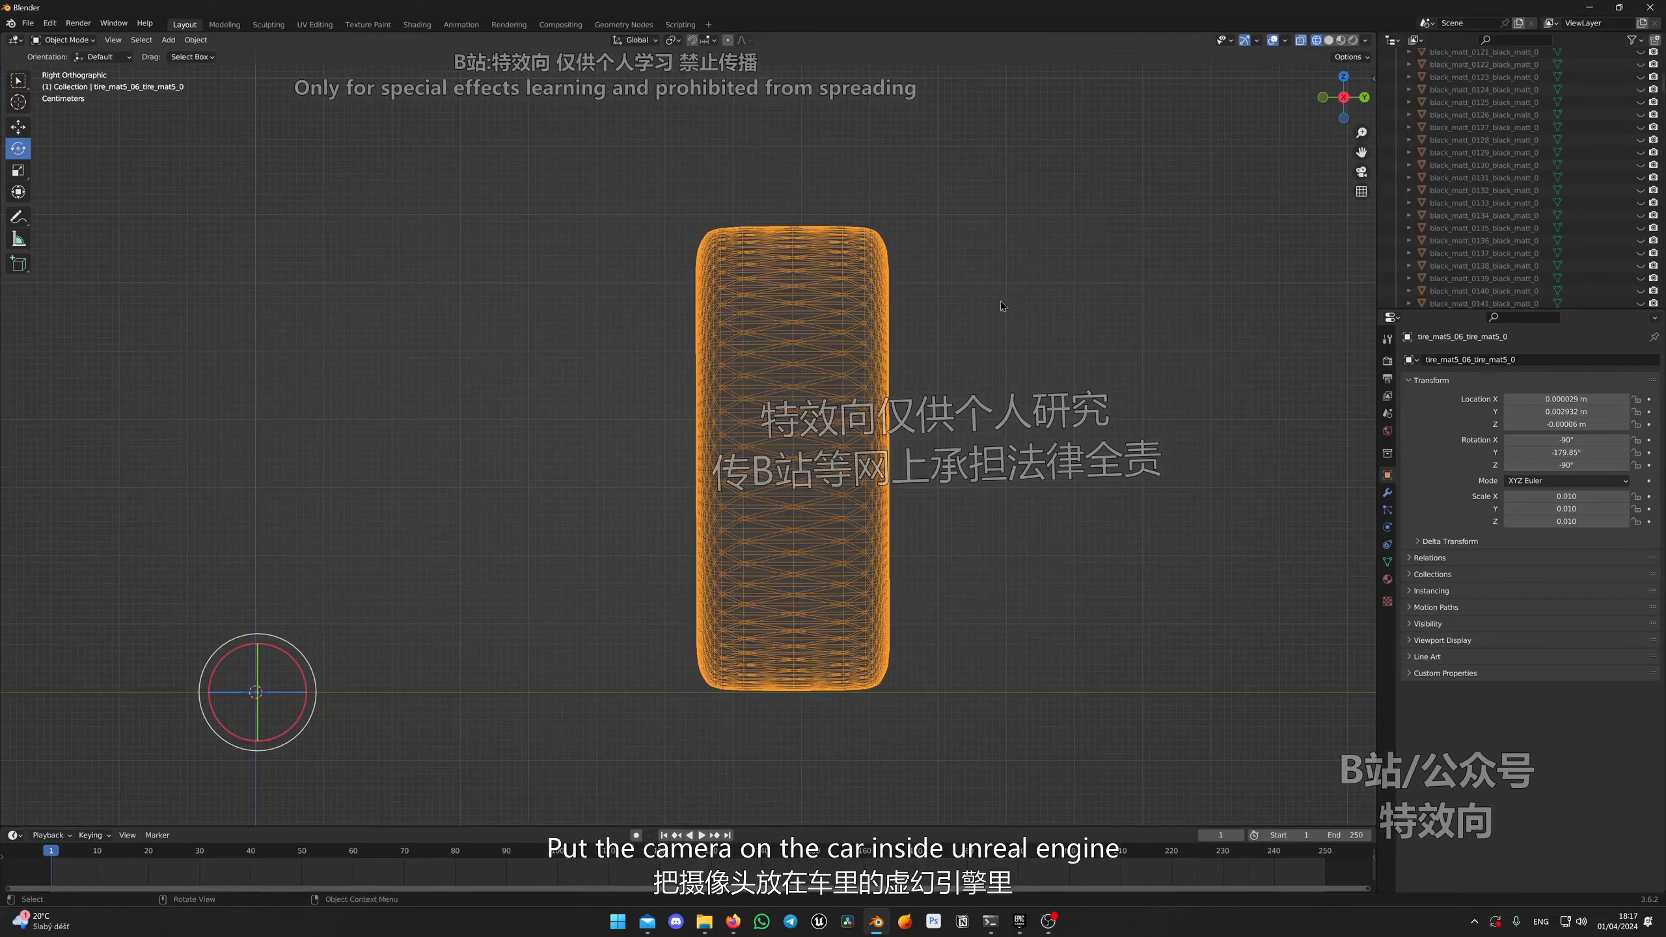
Step: Unhide all car parts, clear the selection and return the viewport to solid shading
middle_click_drag(1000, 300, 885, 363)
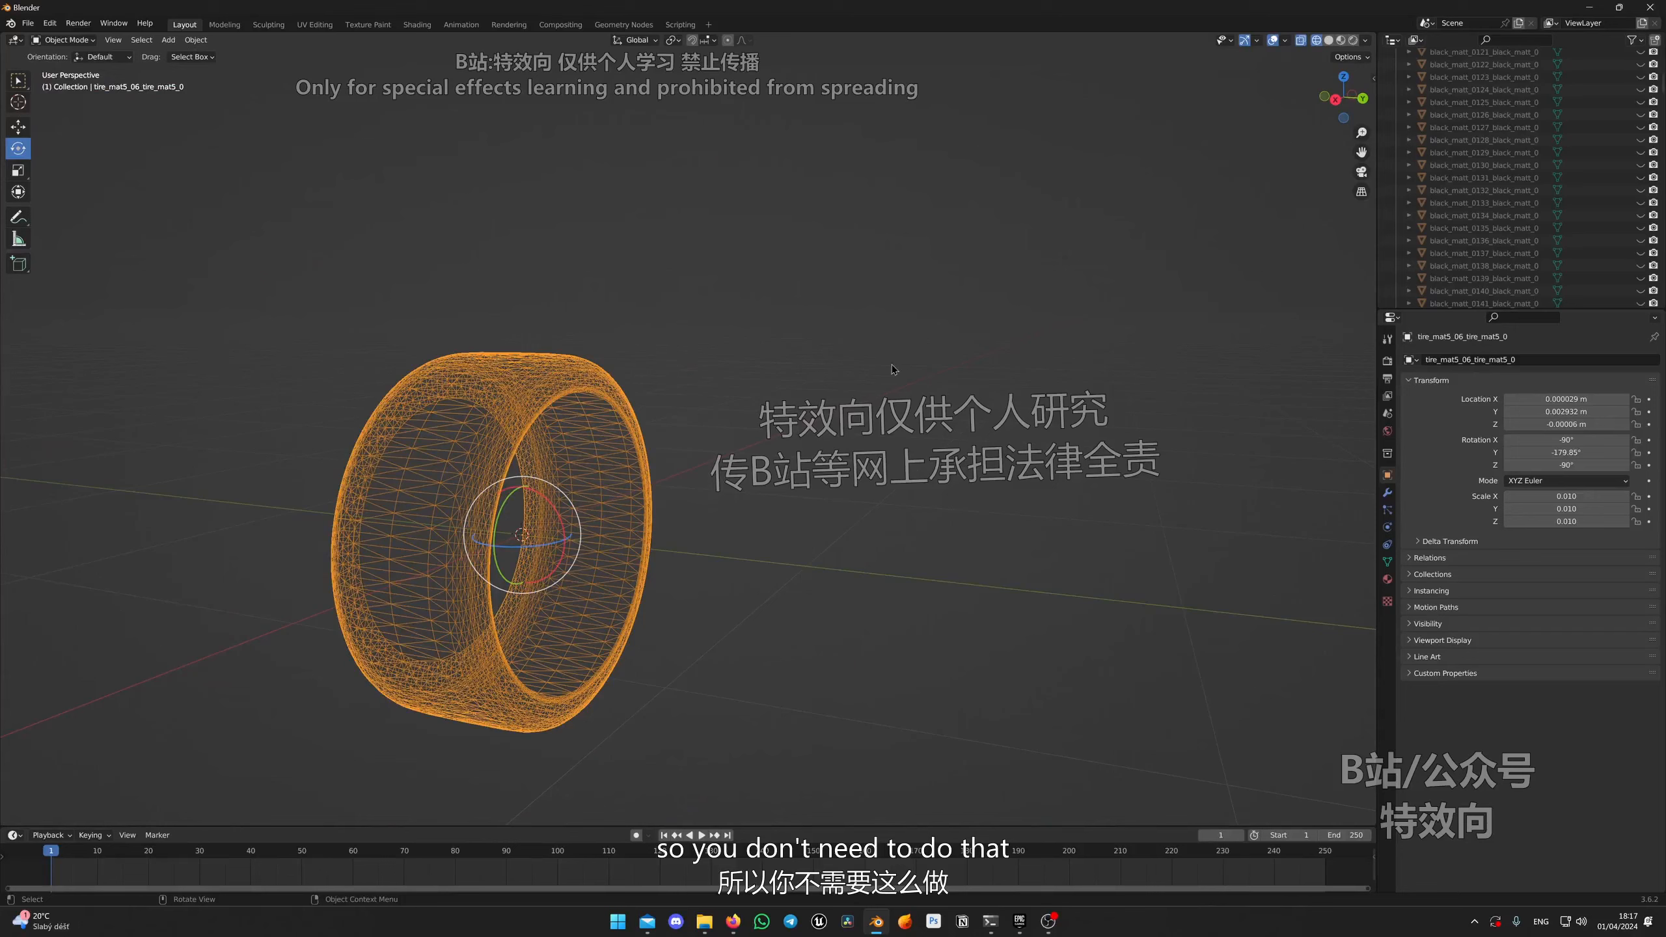
key("alt+h")
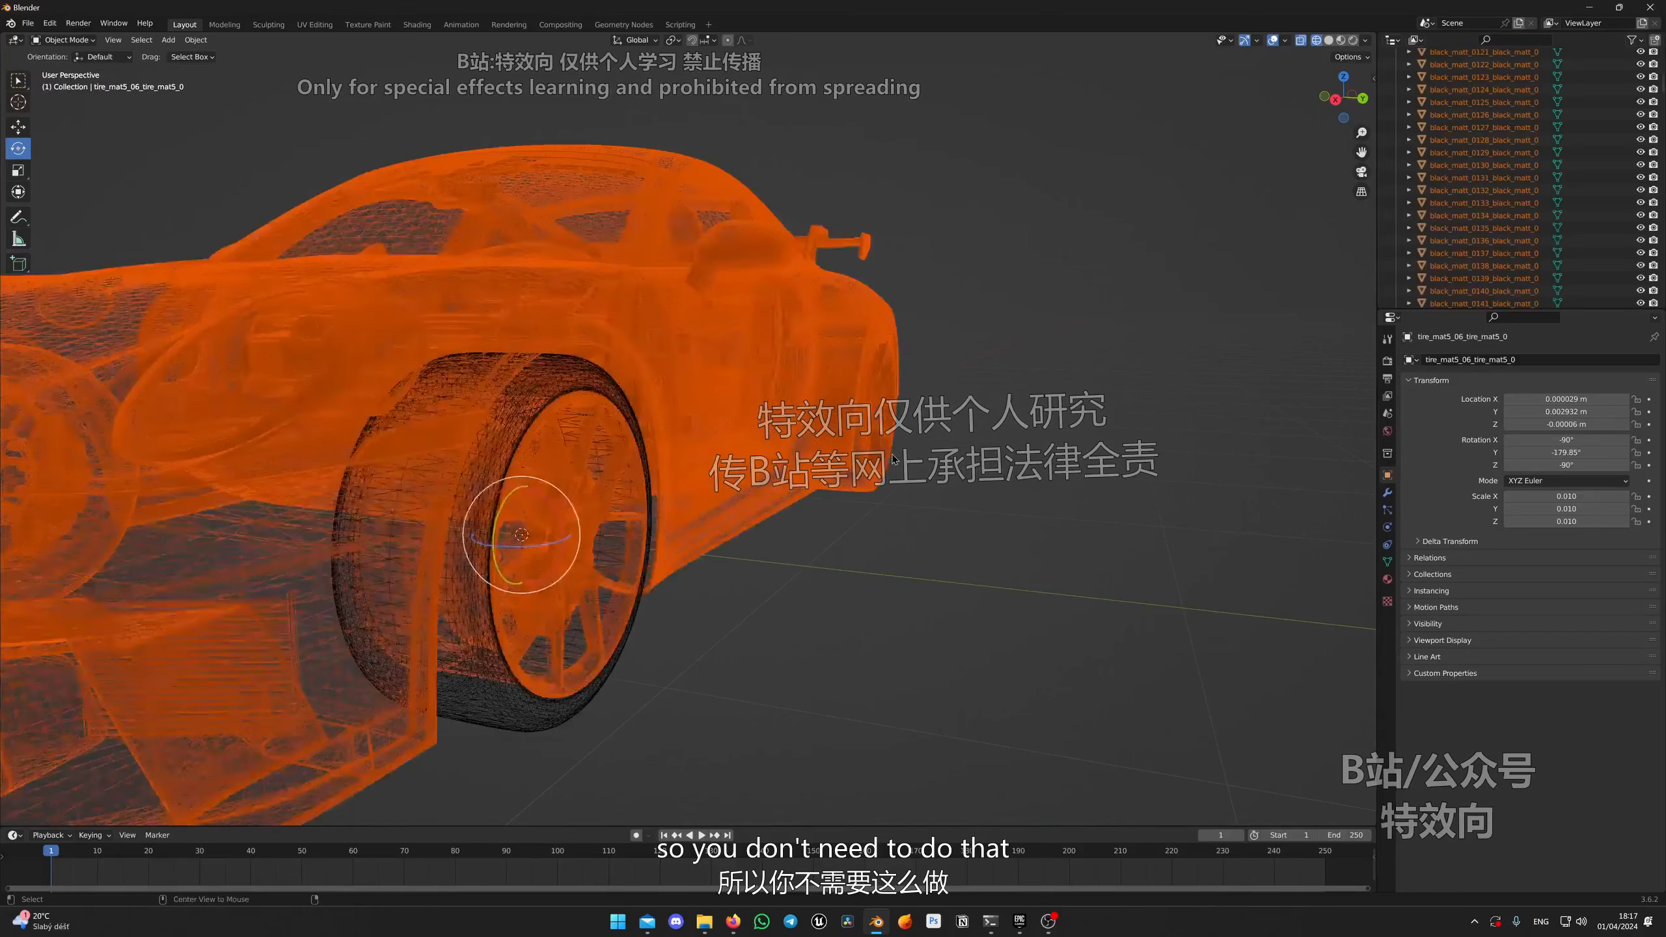
key("KP_Decimal")
key("alt+a")
left_click(1328, 41)
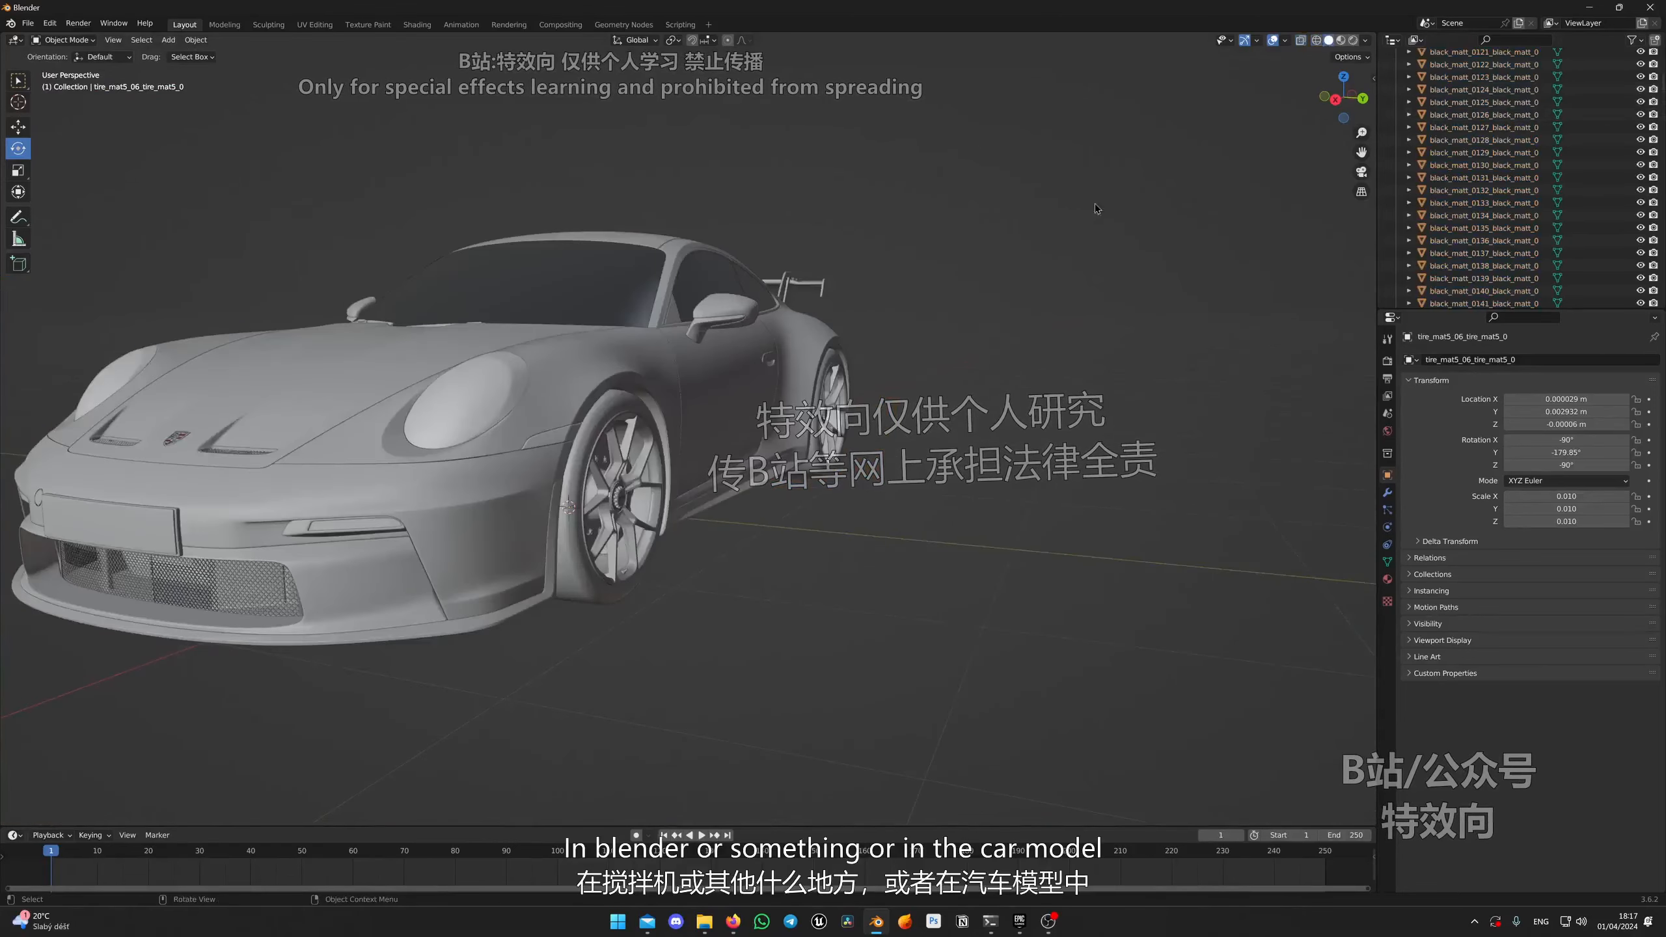
Step: Examine how the front wheels sit in the wheel arches from low and raised angles around the car's nose
middle_click_drag(1095, 209, 1253, 216)
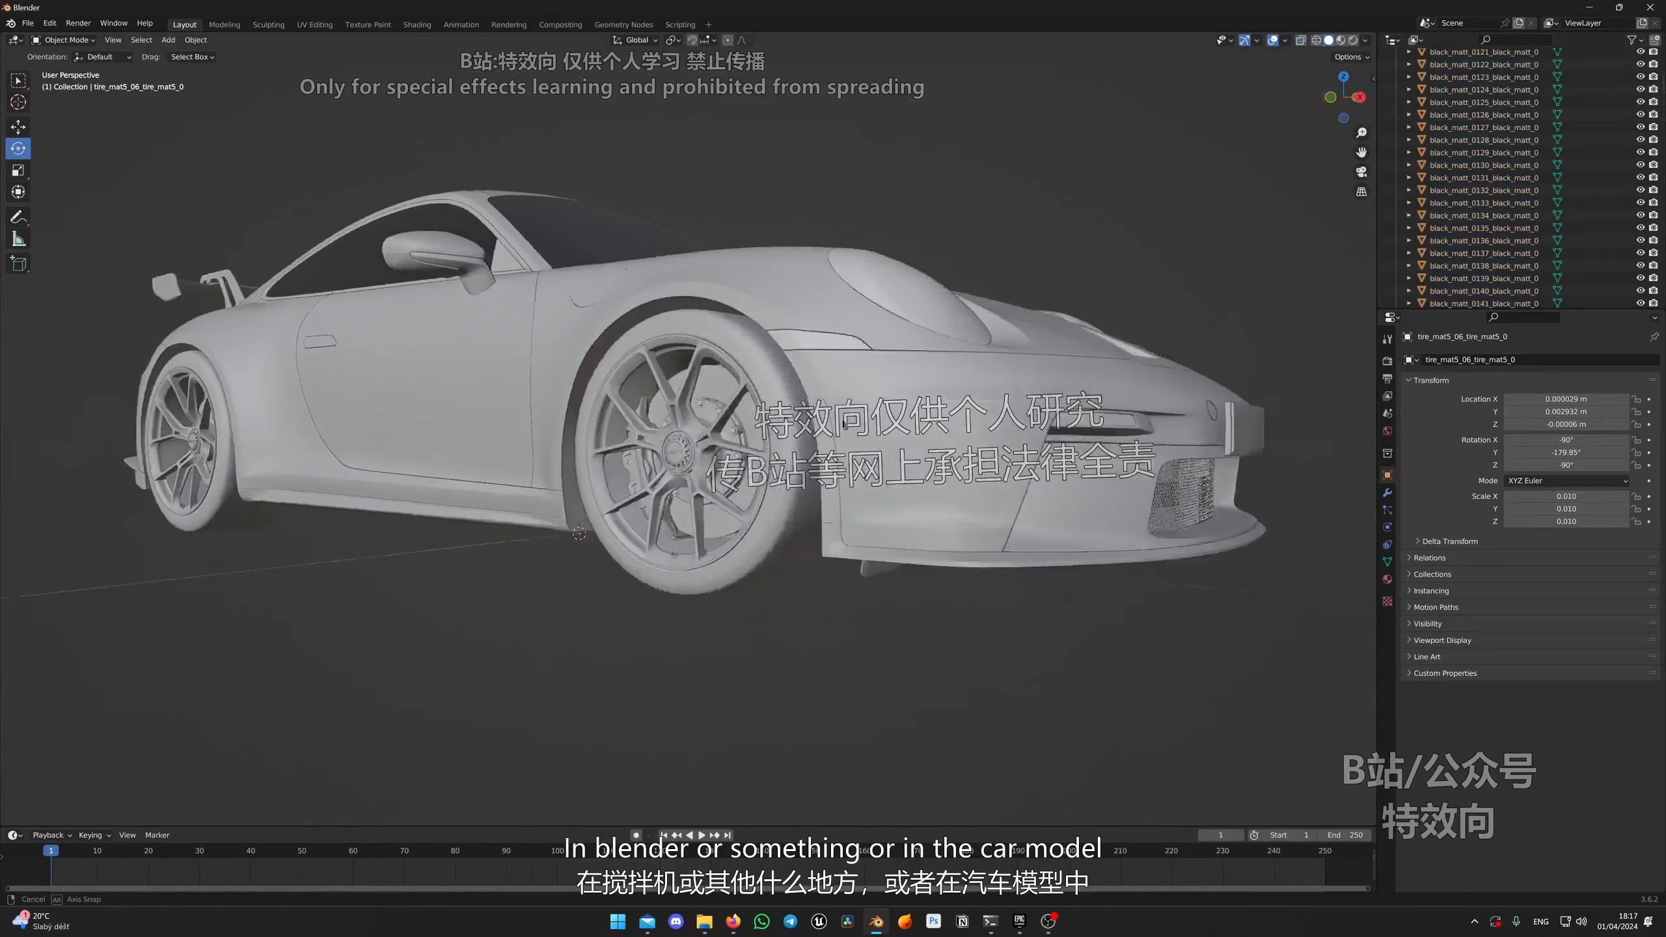
middle_click_drag(845, 423, 330, 411)
middle_click_drag(437, 454, 679, 454, "shift")
scroll(679, 454, "up", 3)
middle_click_drag(549, 631, 564, 619)
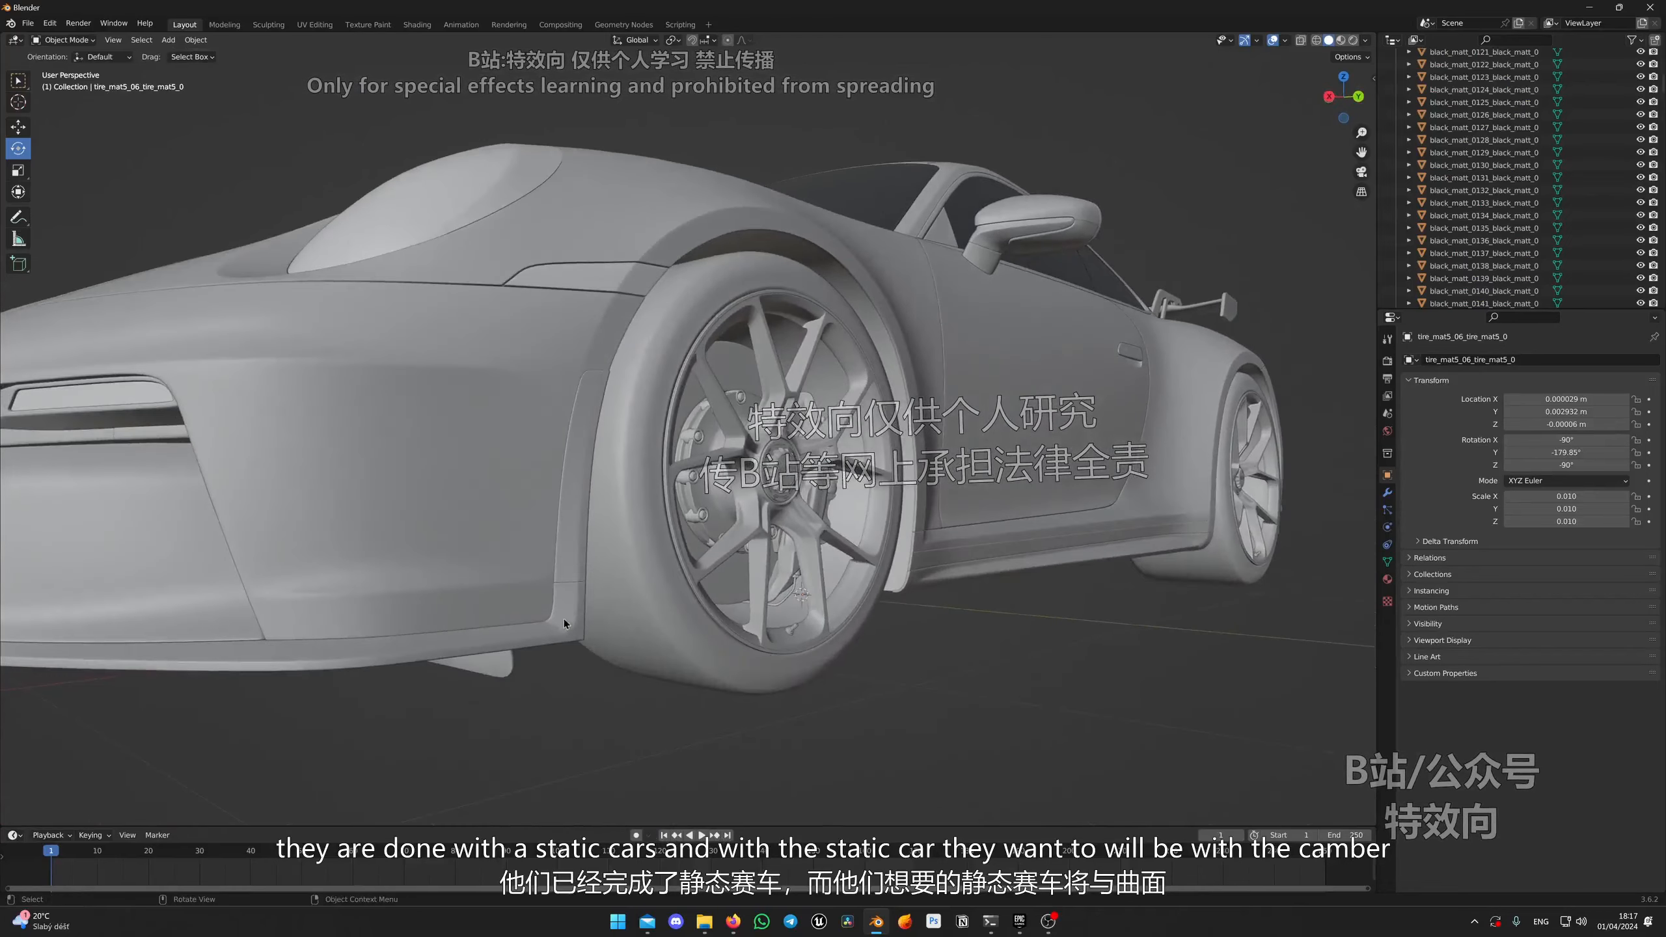
middle_click_drag(710, 646, 908, 275)
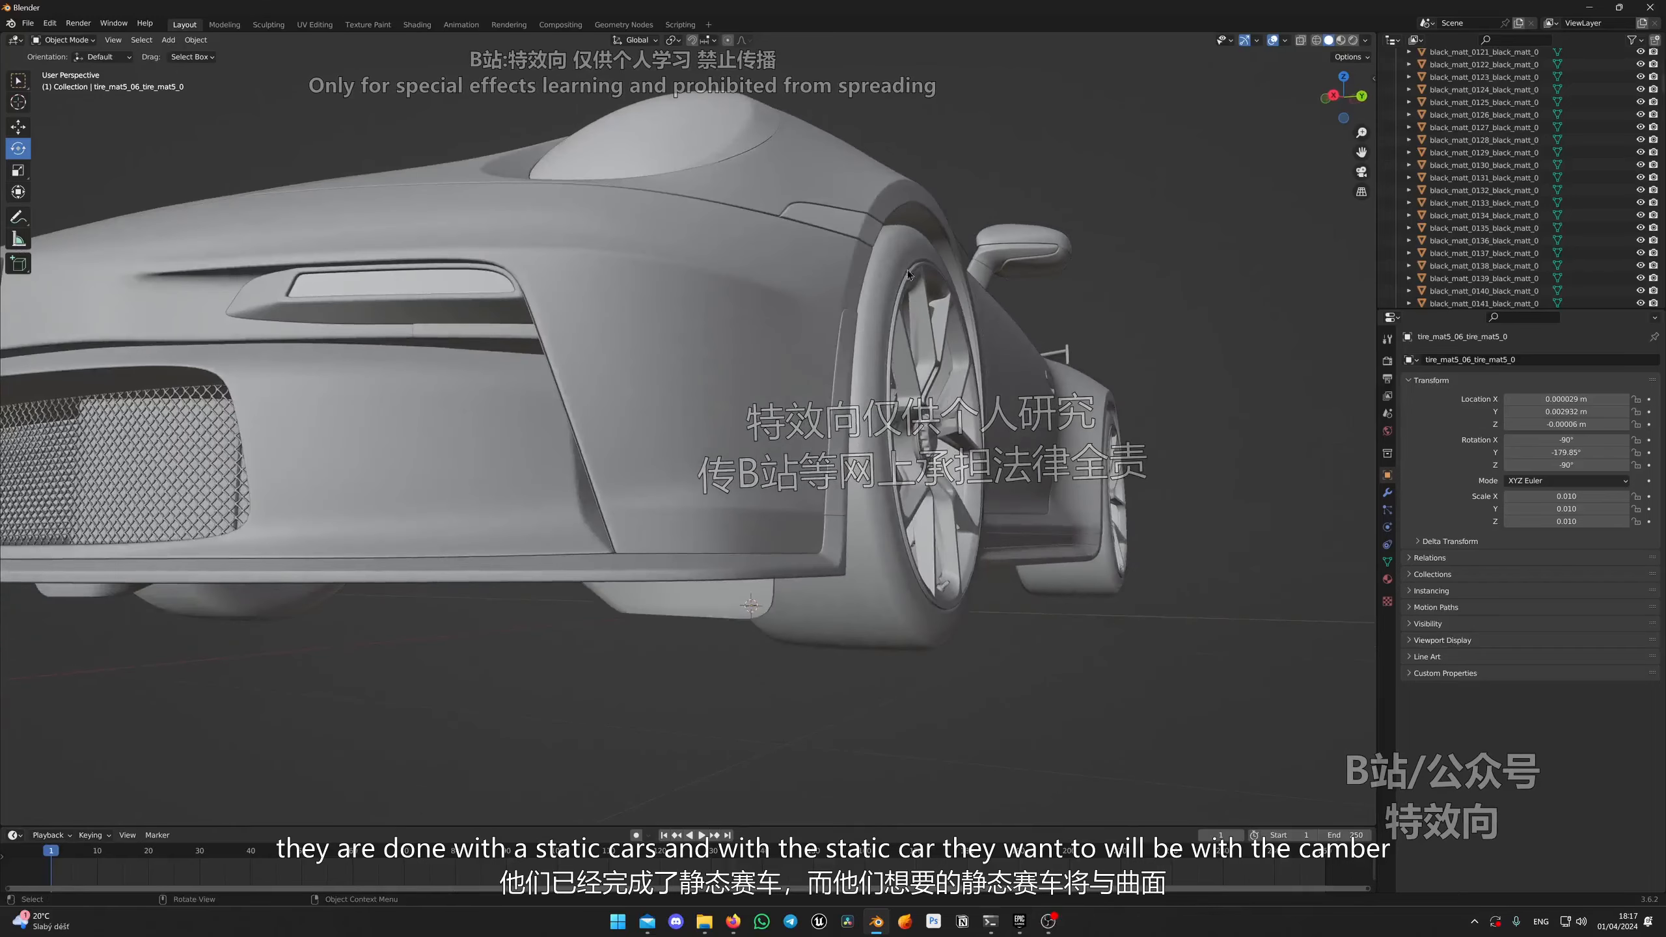
middle_click_drag(872, 397, 834, 453)
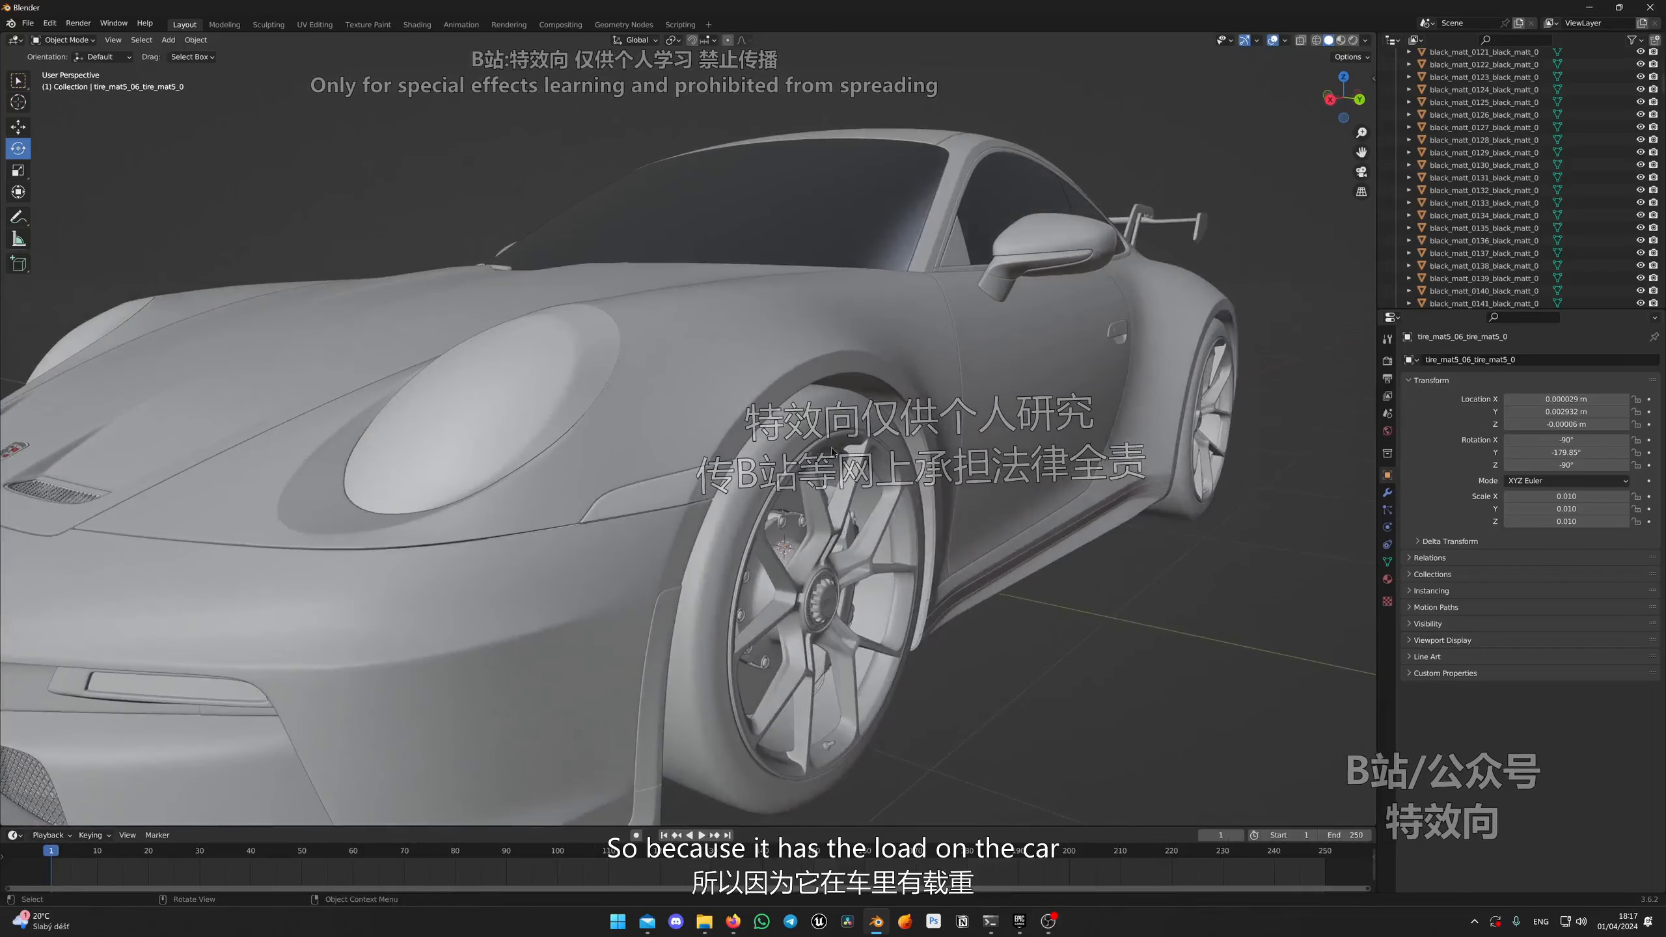
scroll(731, 745, "down", 5)
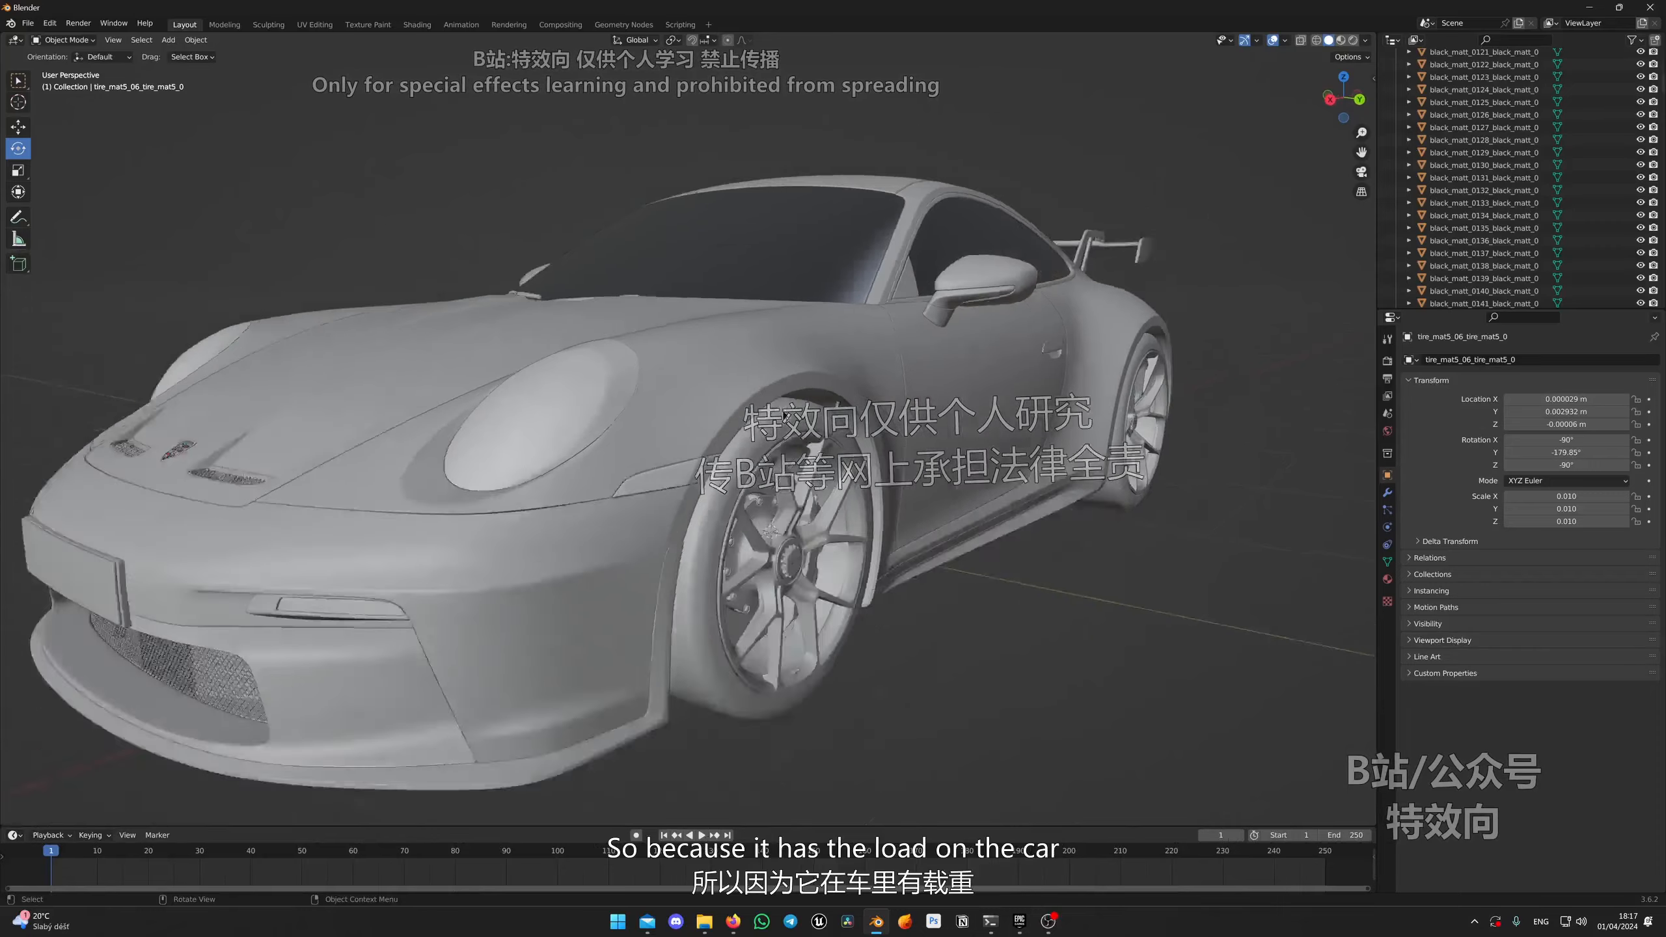
middle_click_drag(474, 459, 643, 492)
scroll(703, 434, "up", 2)
Step: Examine the whole car from its front corner and side, finishing in the front orthographic view
scroll(718, 497, "down", 4)
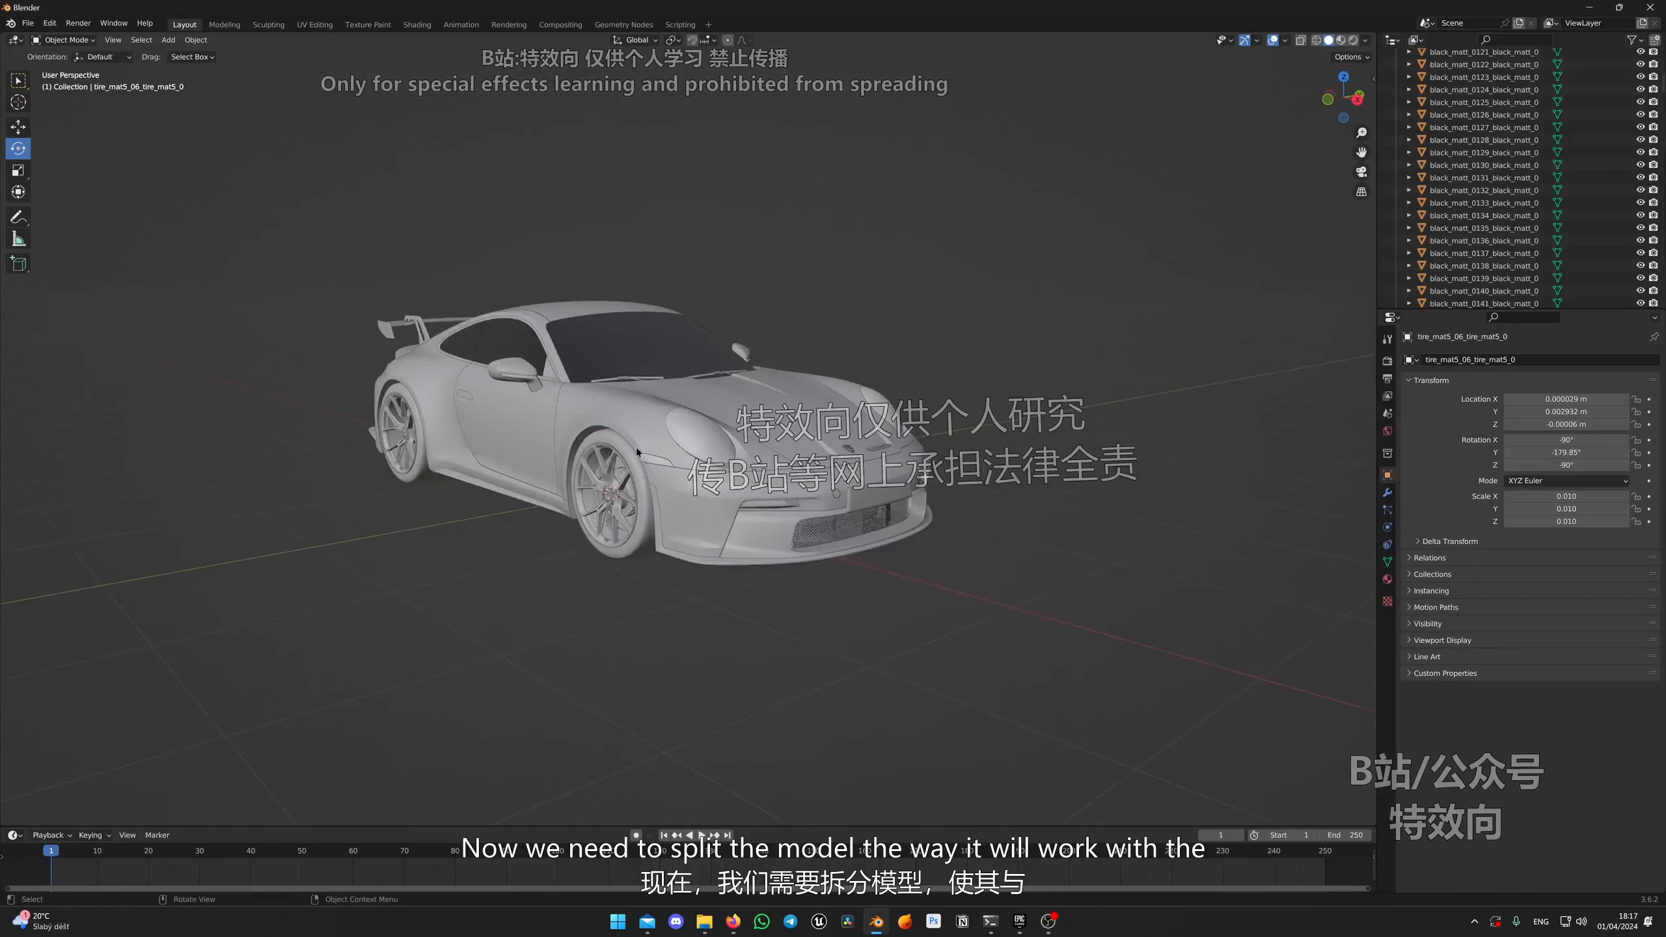
scroll(638, 452, "up", 3)
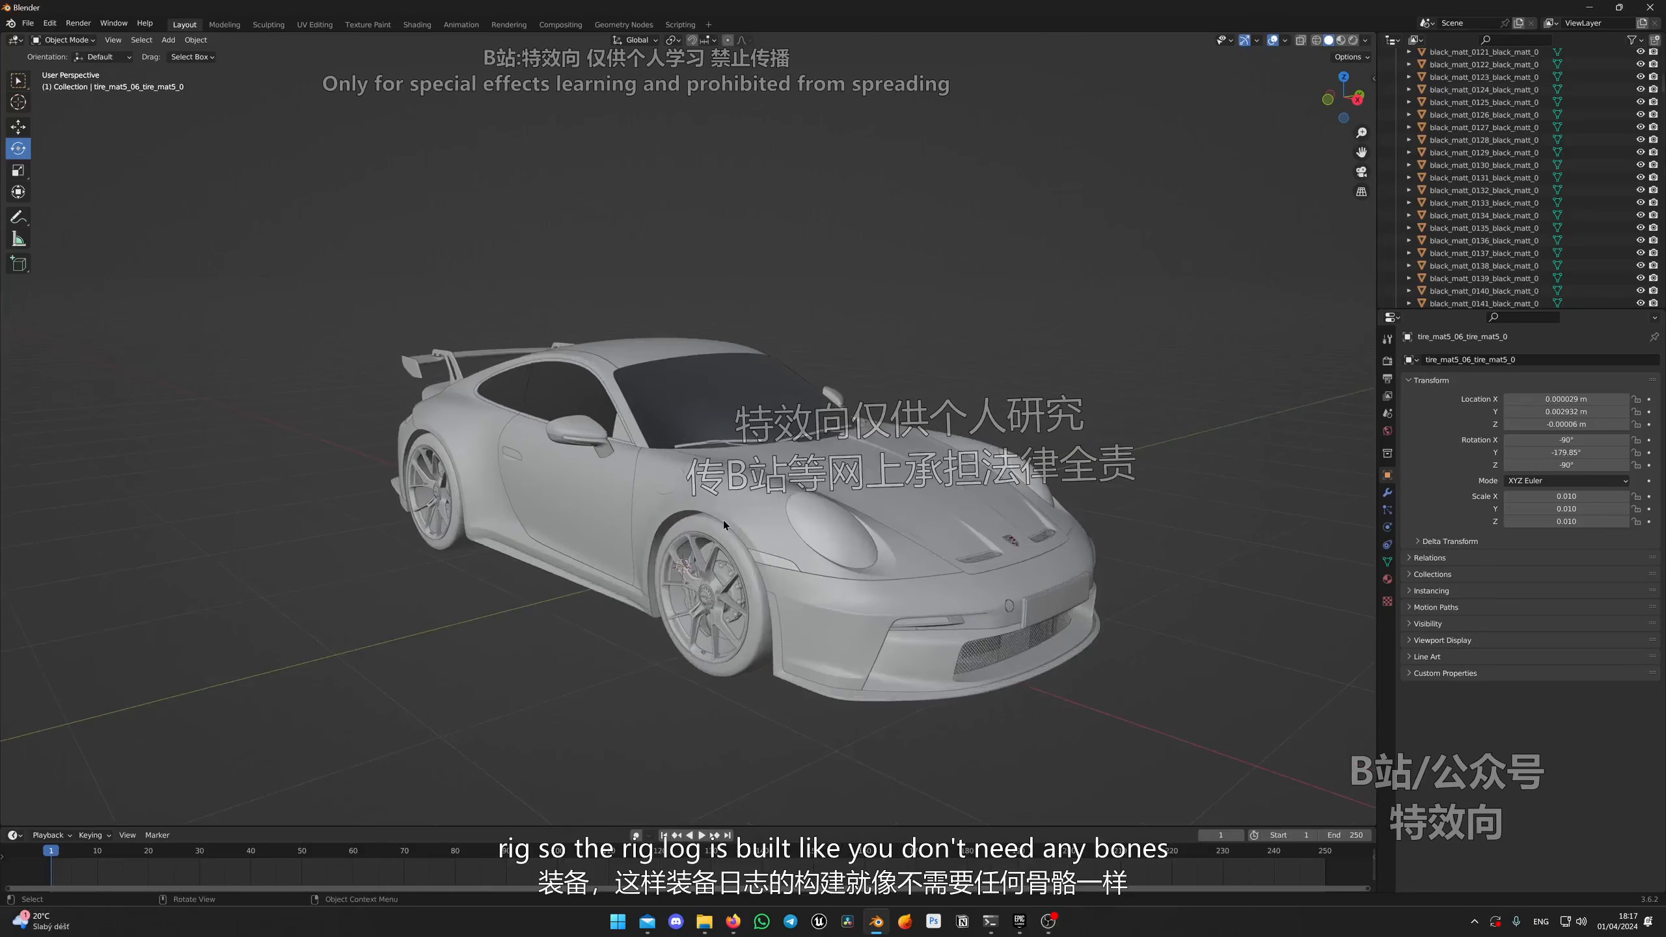
middle_click_drag(724, 521, 728, 504)
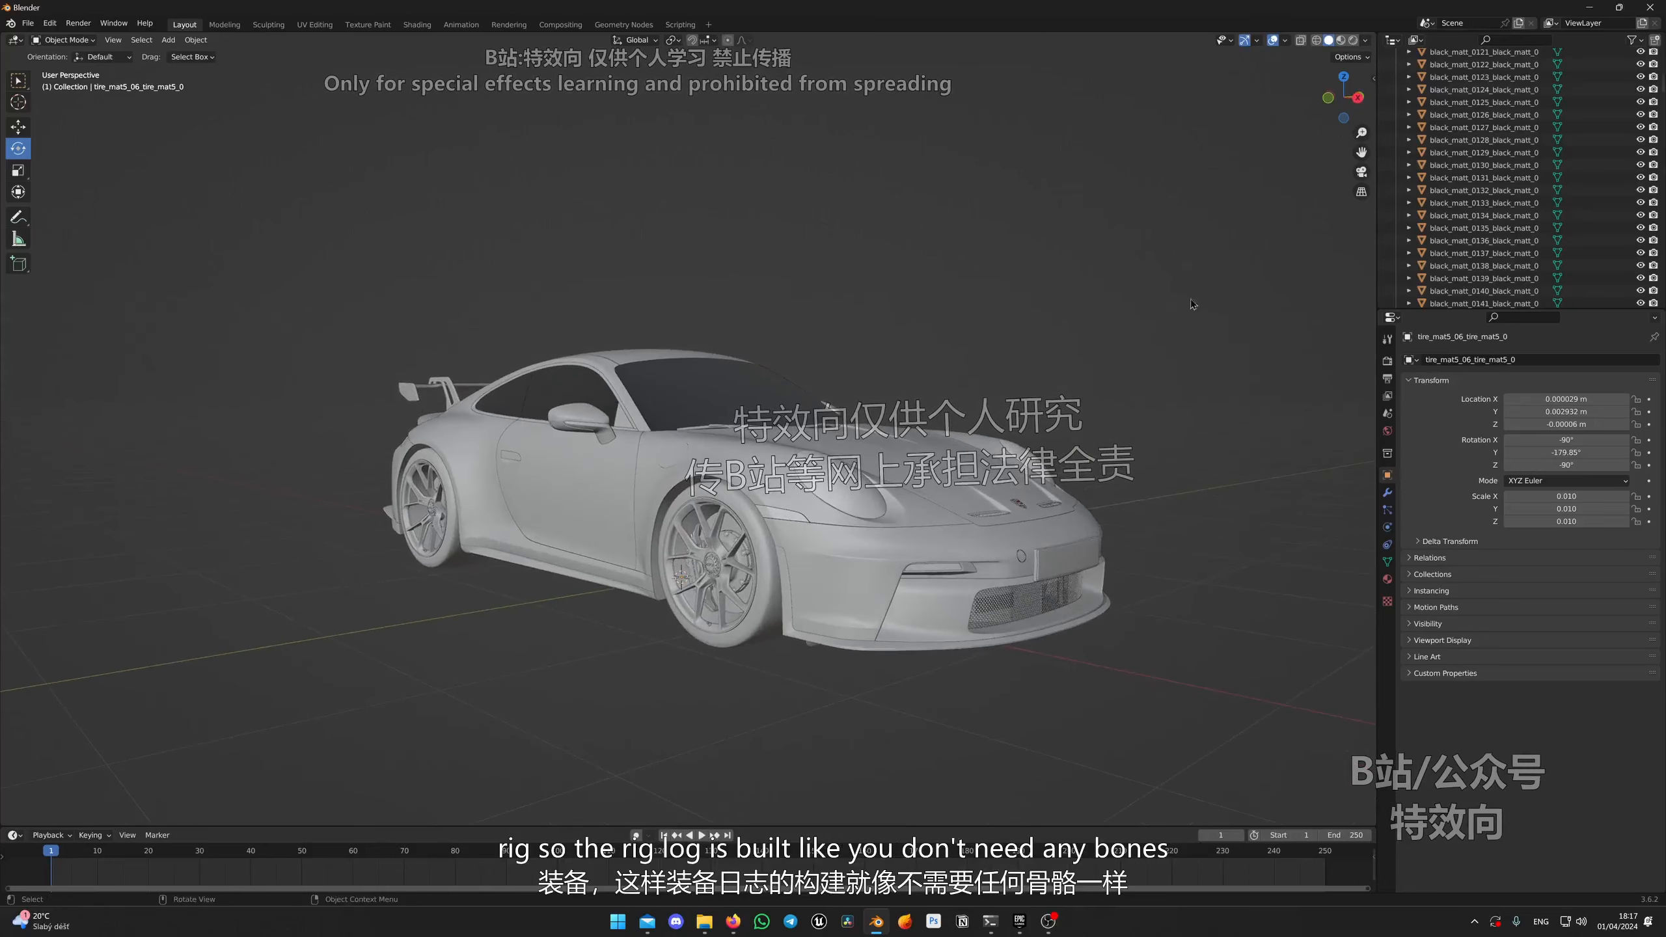
middle_click_drag(677, 401, 555, 429)
middle_click_drag(897, 566, 534, 473)
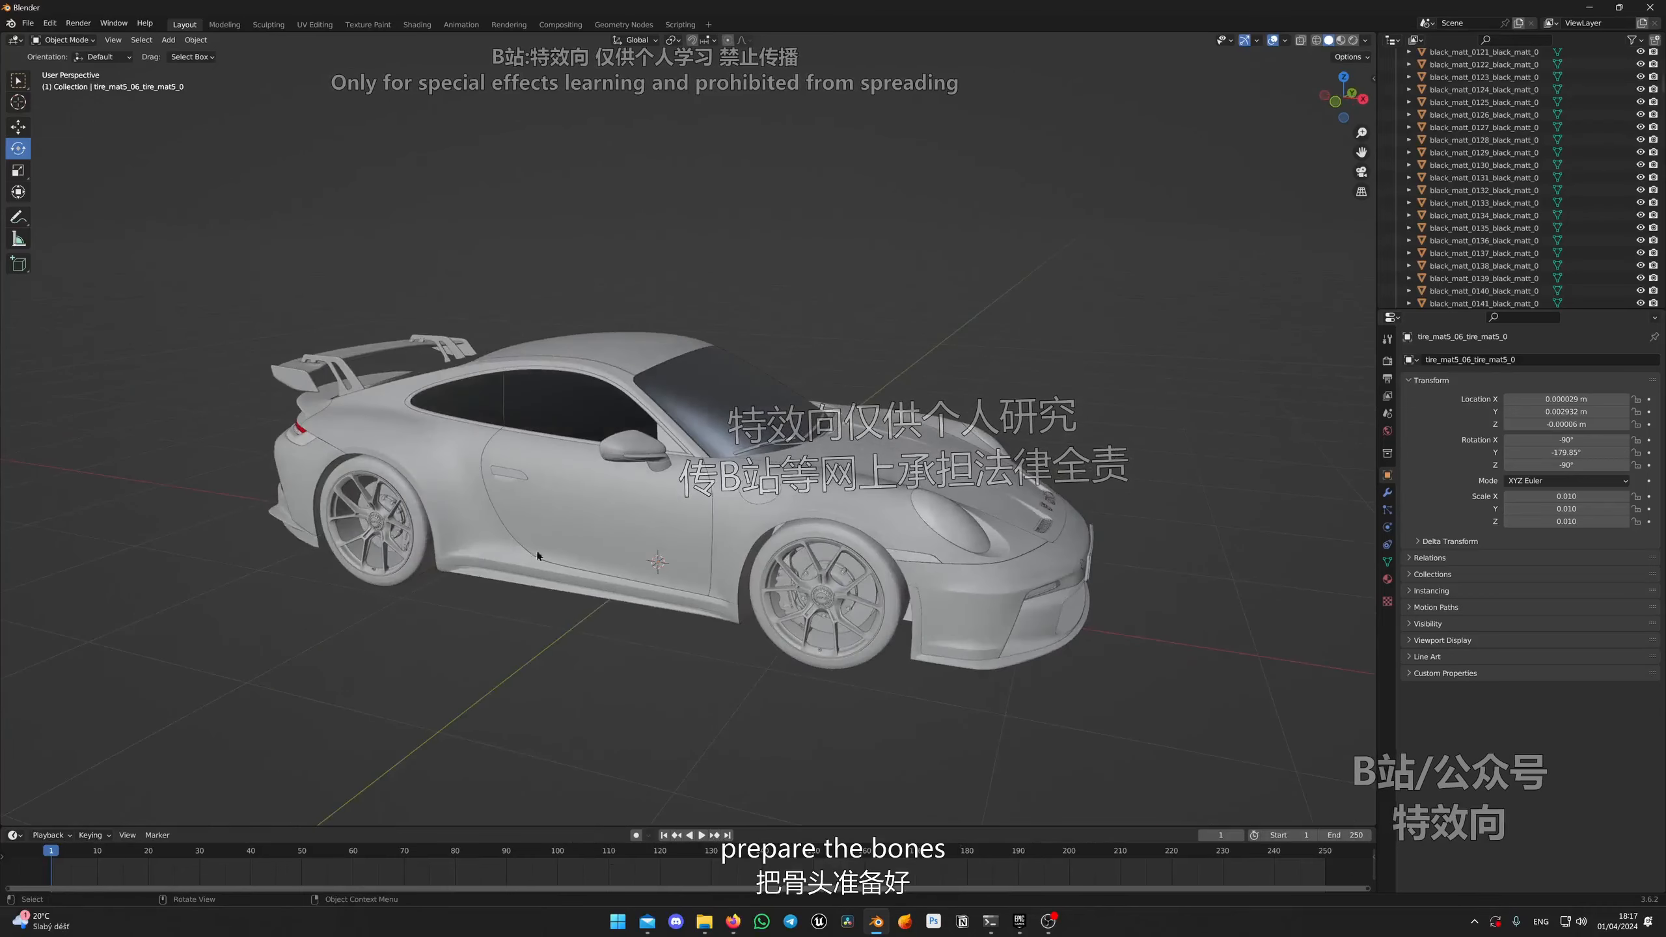
middle_click_drag(617, 513, 494, 458)
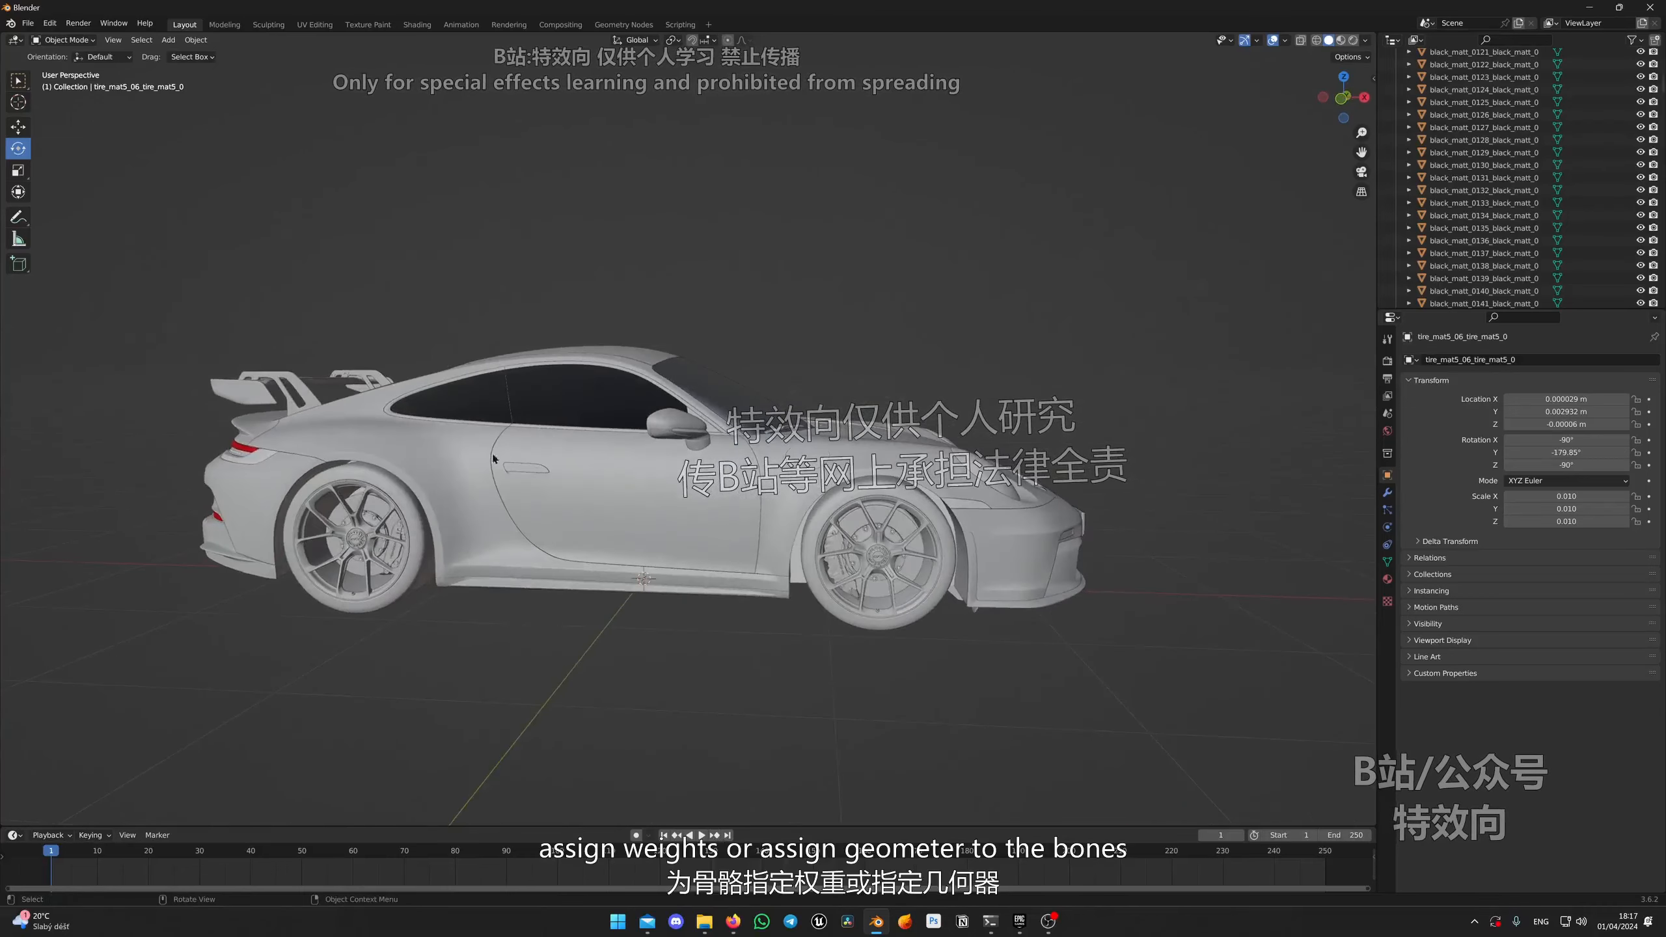
middle_click_drag(710, 514, 744, 533)
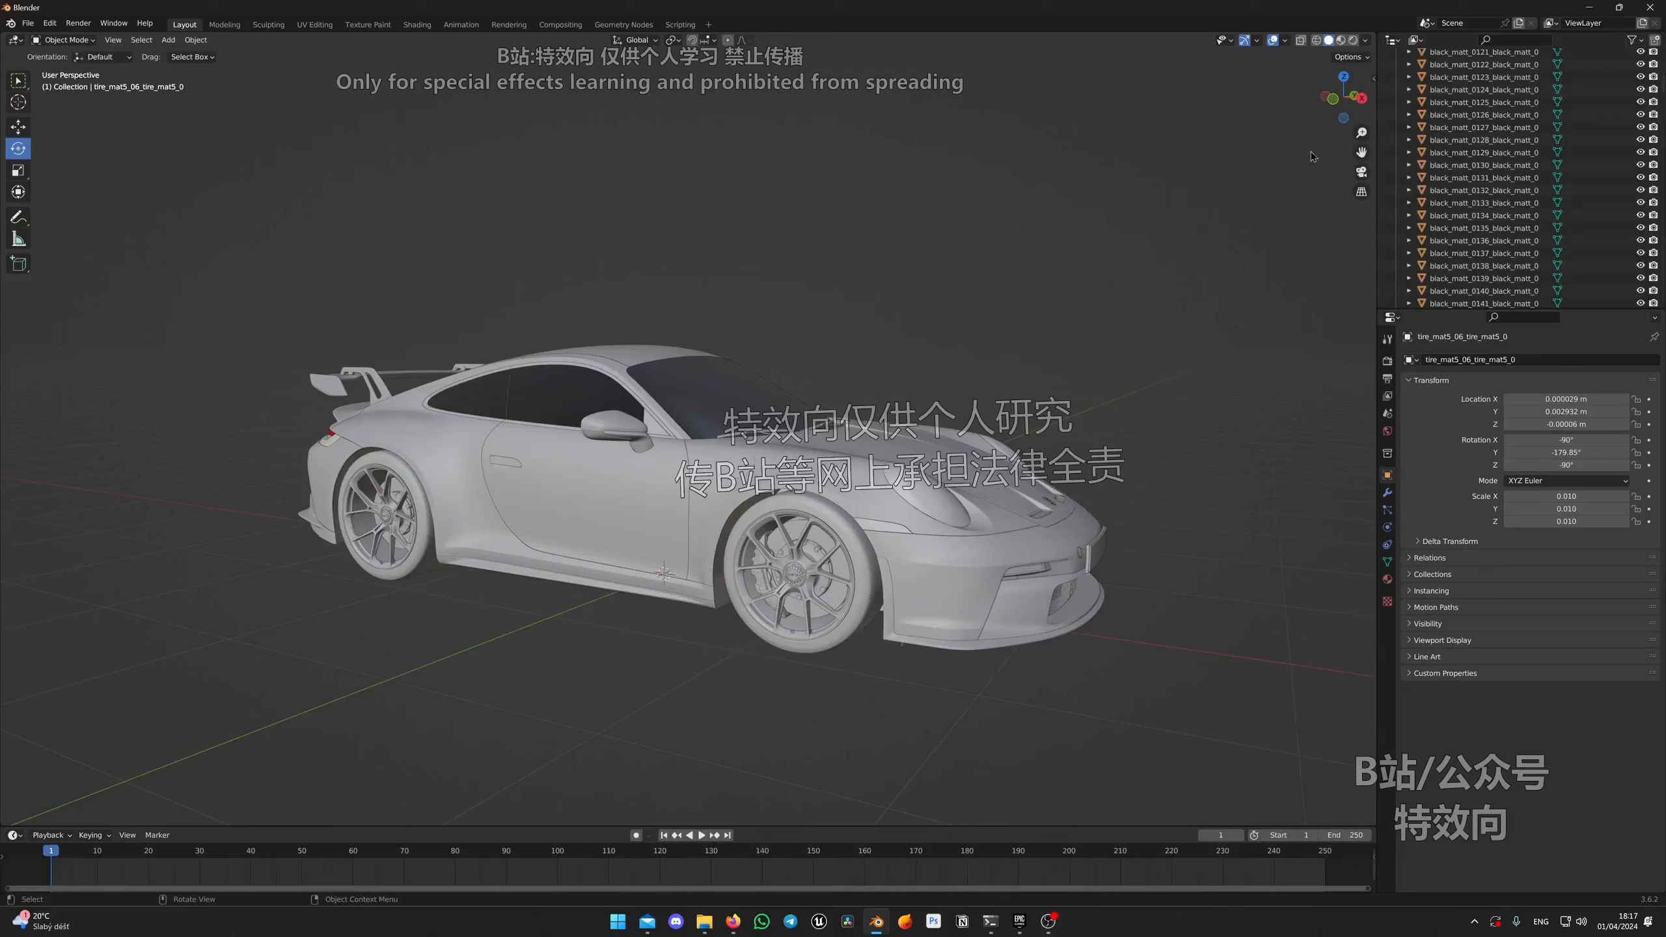
left_click(1335, 104)
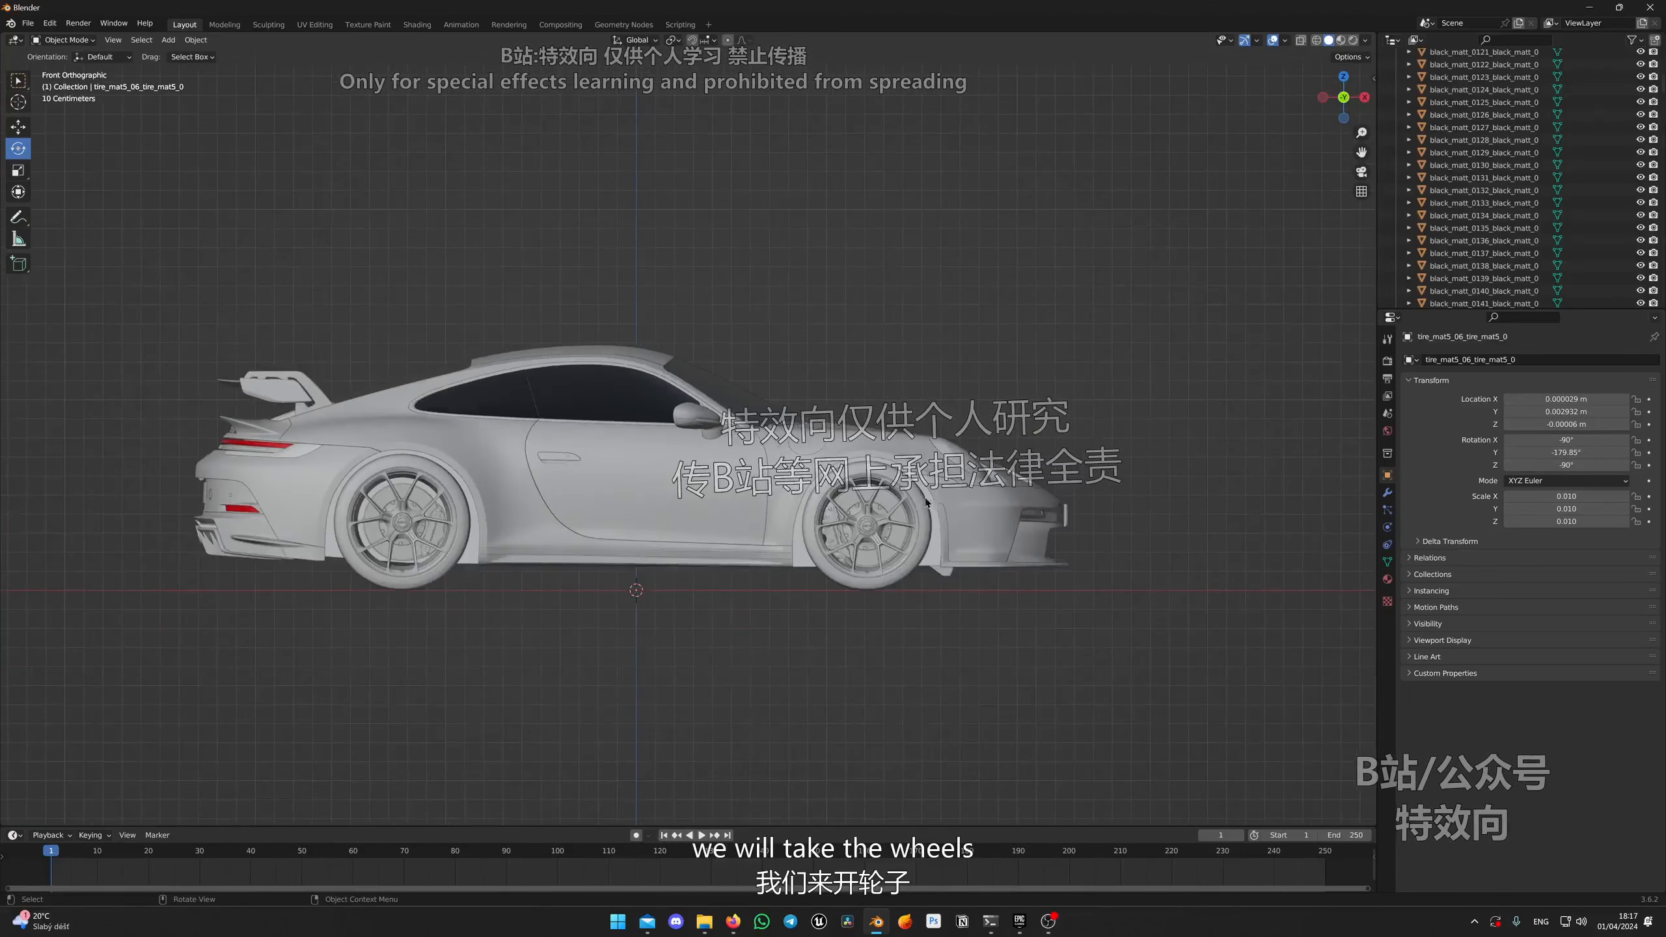
Step: Try to box-select the rim and hub parts of one front wheel together
middle_click_drag(991, 533, 876, 505)
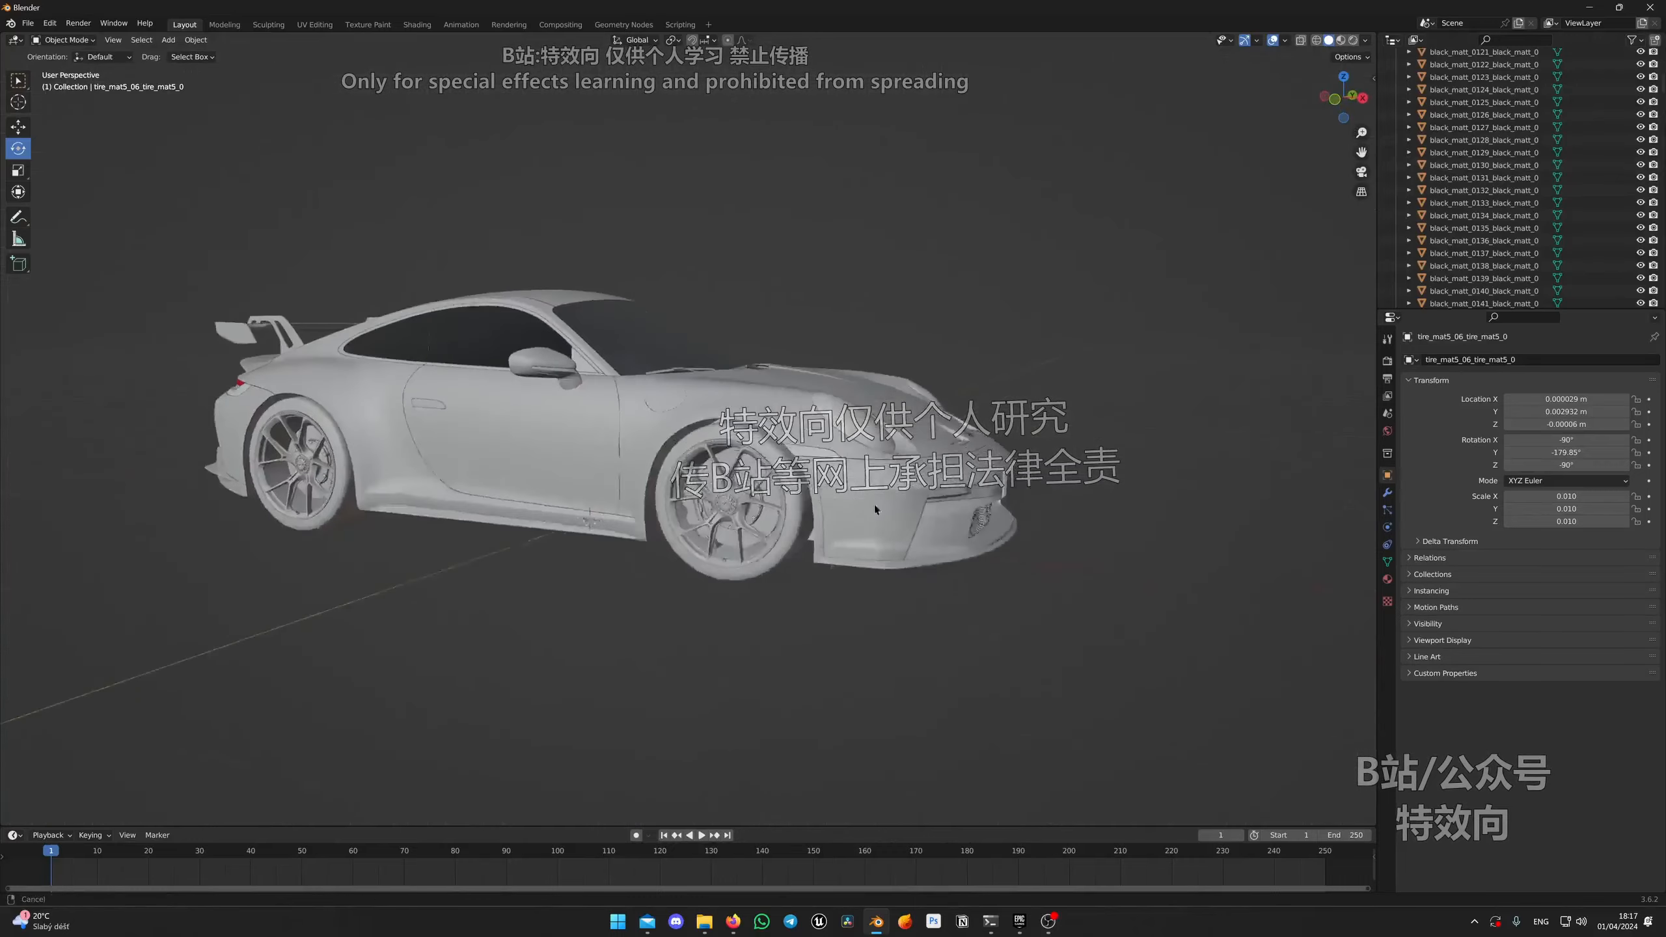
scroll(876, 505, "up", 6)
scroll(808, 502, "up", 2)
scroll(807, 516, "up", 3)
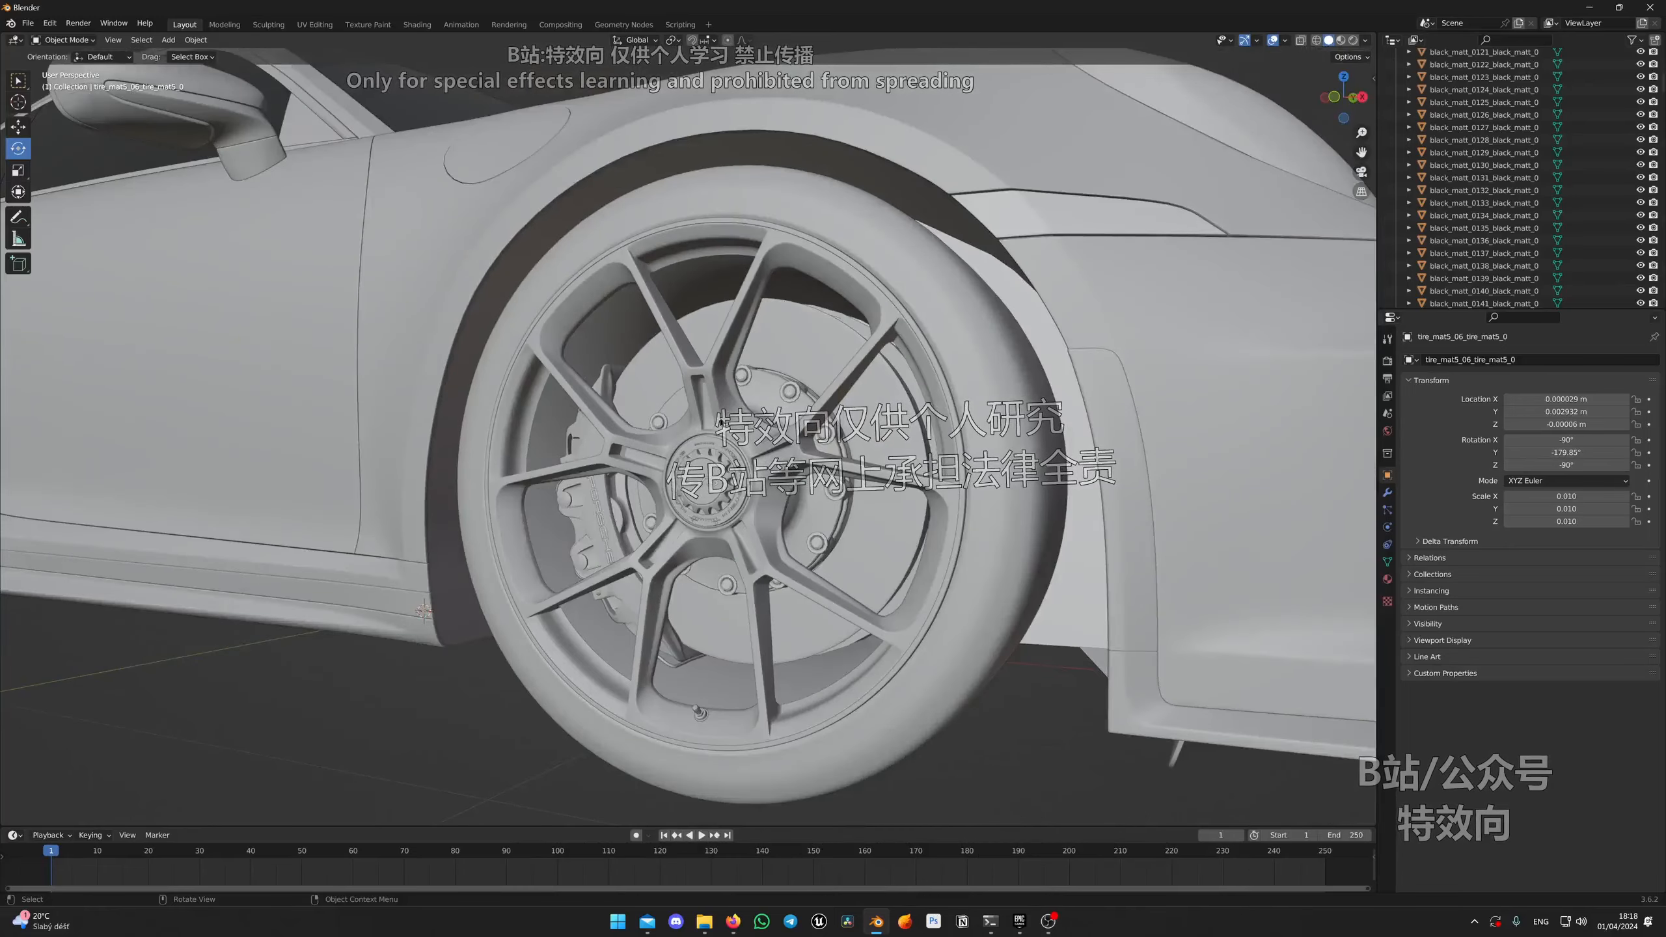
scroll(774, 602, "up", 6)
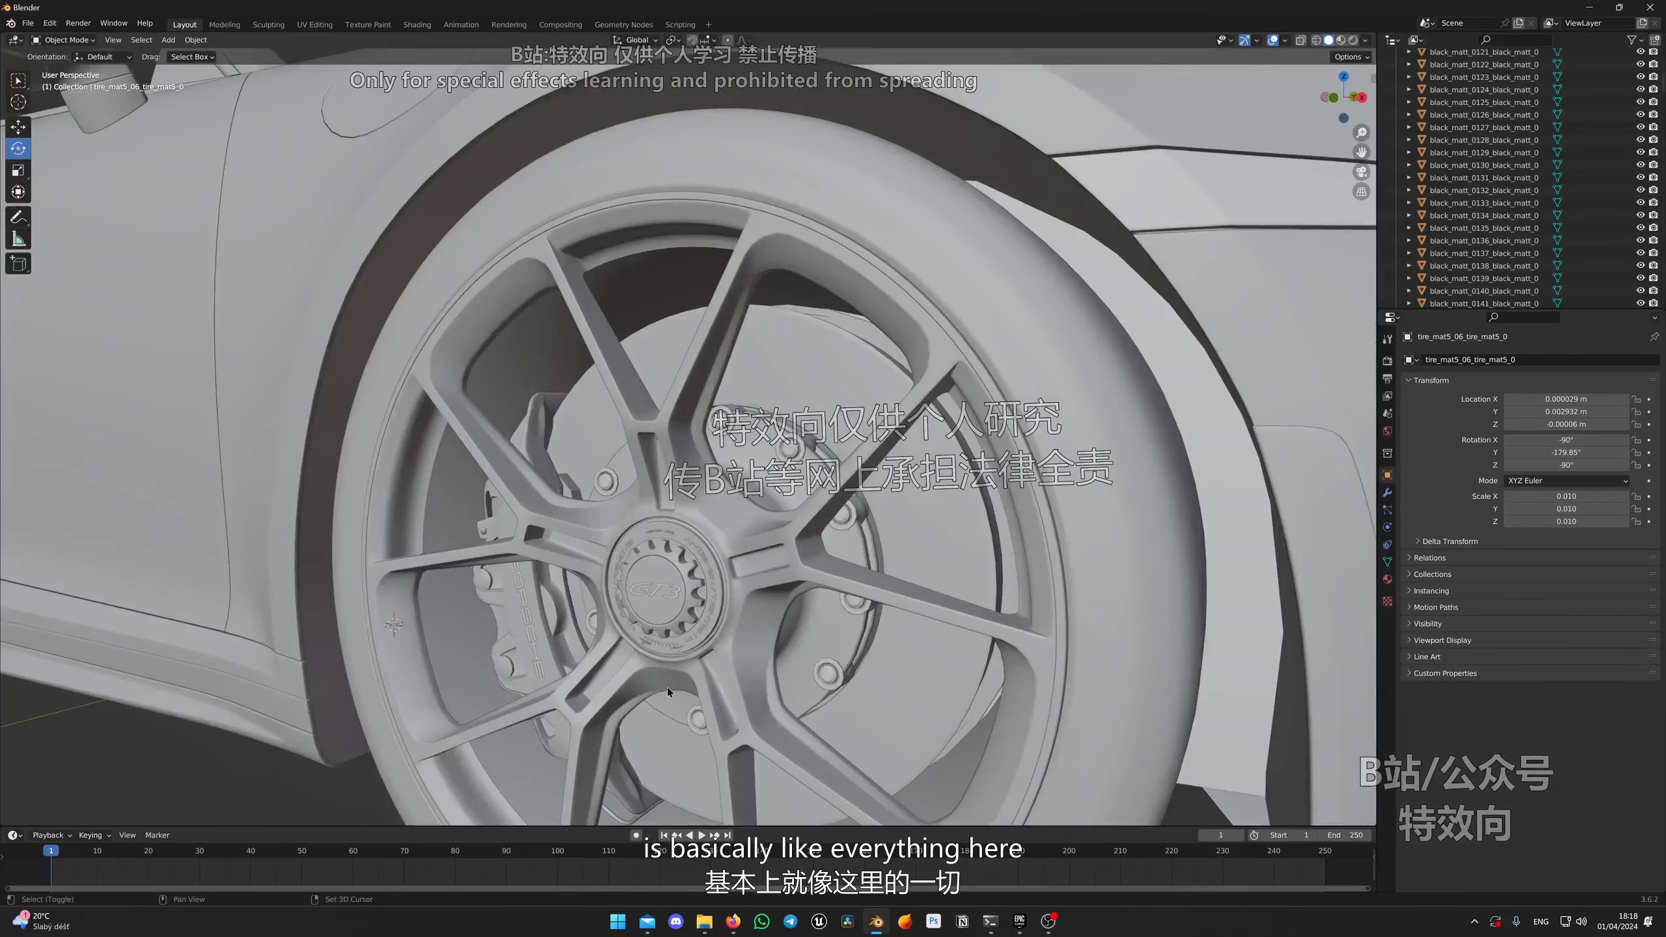
left_click(18, 80)
left_click_drag(674, 691, 815, 519)
key("KP_Decimal")
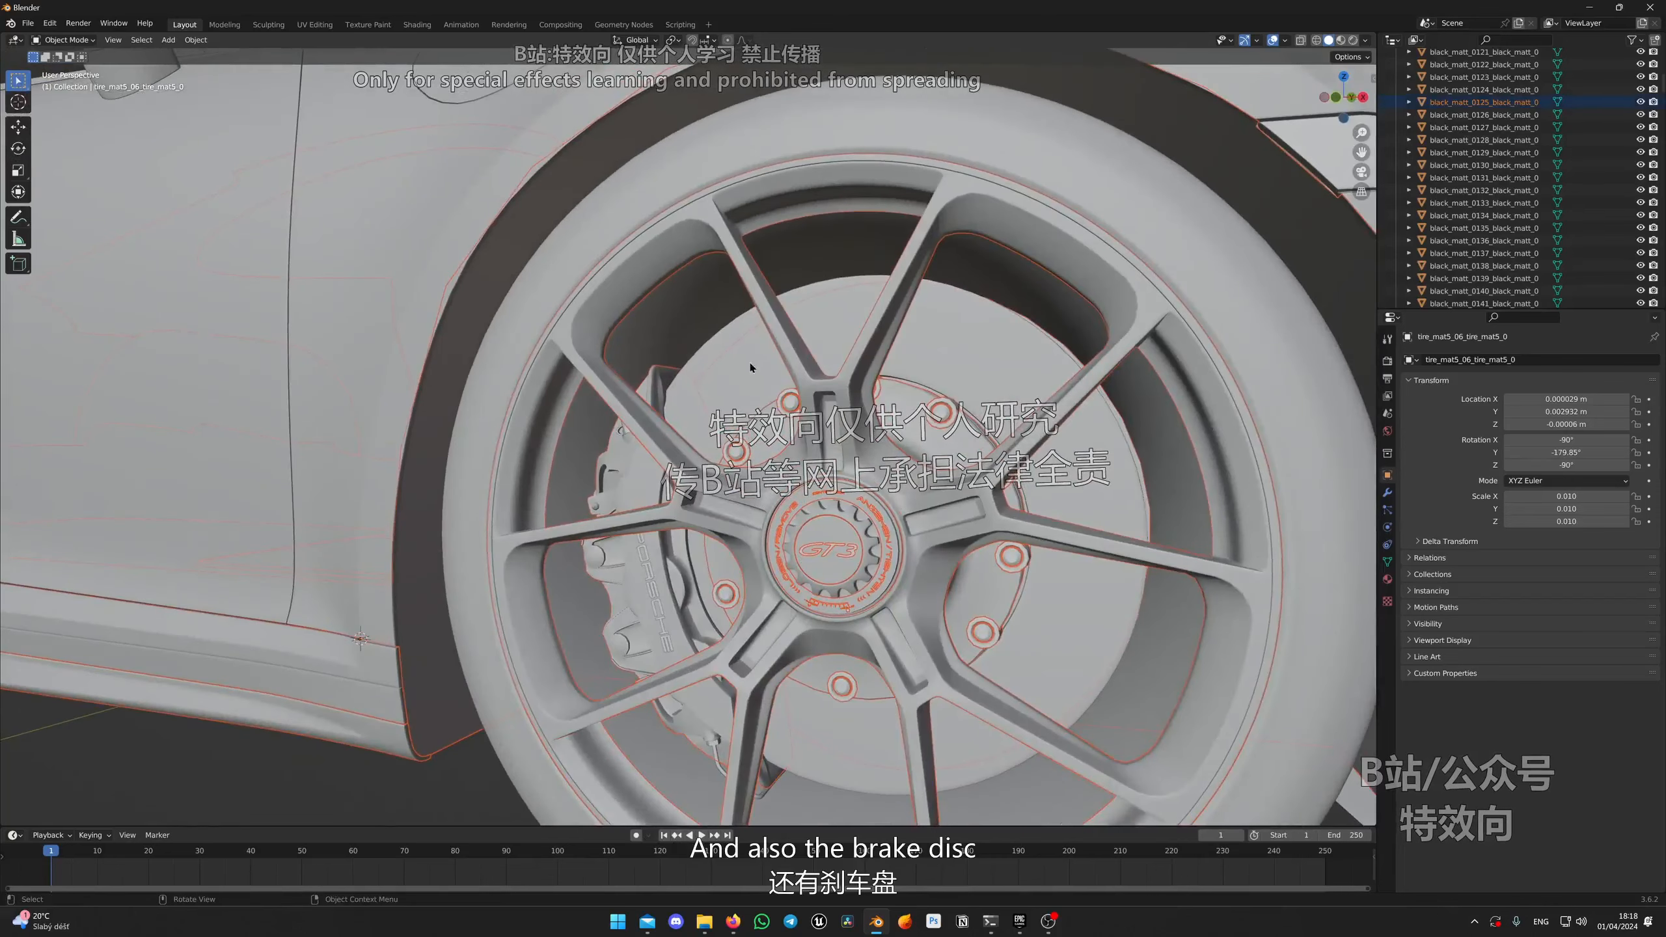
Step: Try to add the brake disc and neighbouring wheel parts to the box selection
left_click(745, 355, "shift")
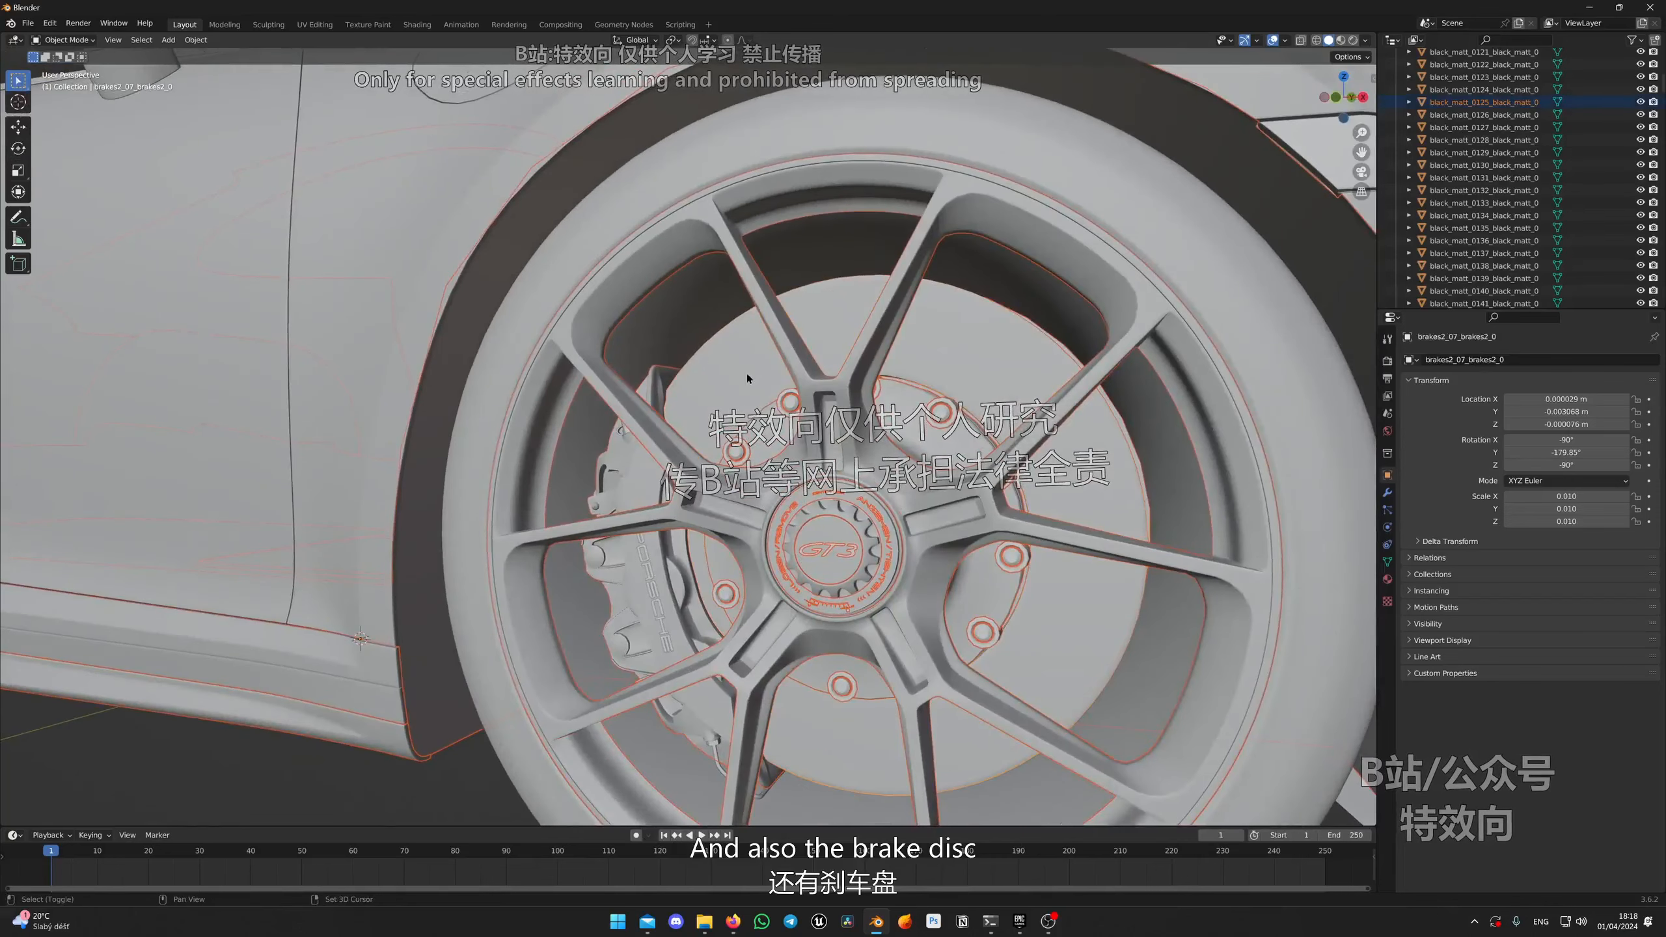
left_click(690, 305, "shift")
key("KP_Decimal")
left_click(657, 270, "shift")
scroll(679, 420, "down", 2)
Step: Try the wheel selection again, starting from the toothed hub ring and box-adding the parts around it
left_click(761, 495)
scroll(771, 502, "up", 4)
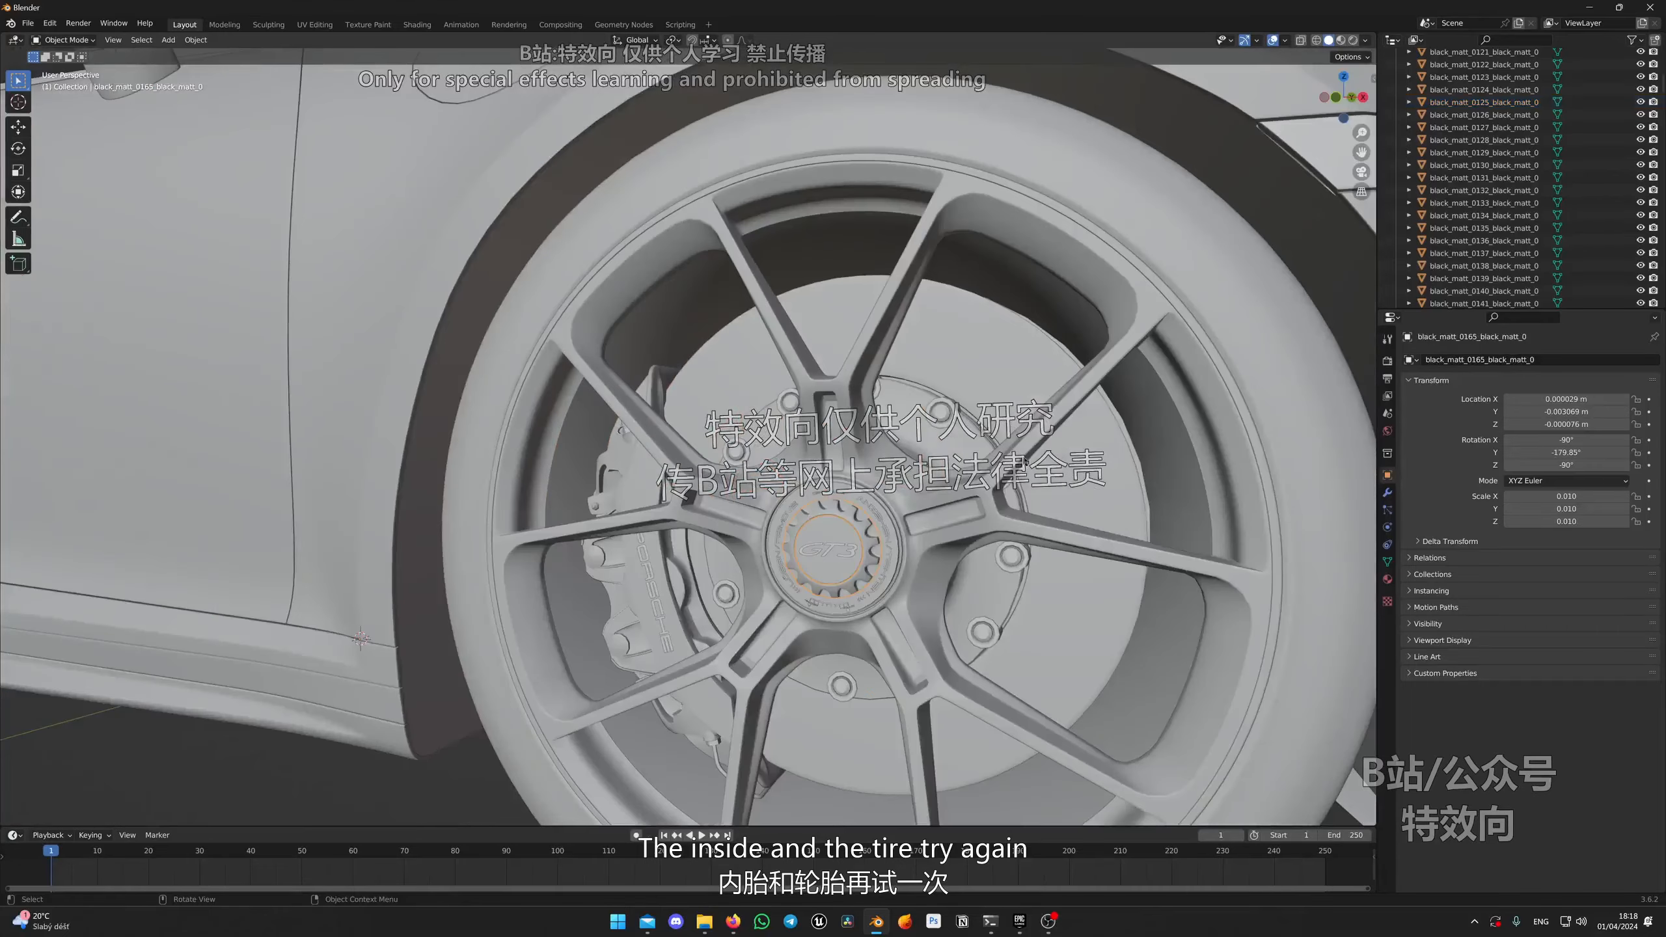
left_click_drag(852, 584, 908, 610, "shift")
scroll(904, 584, "down", 3)
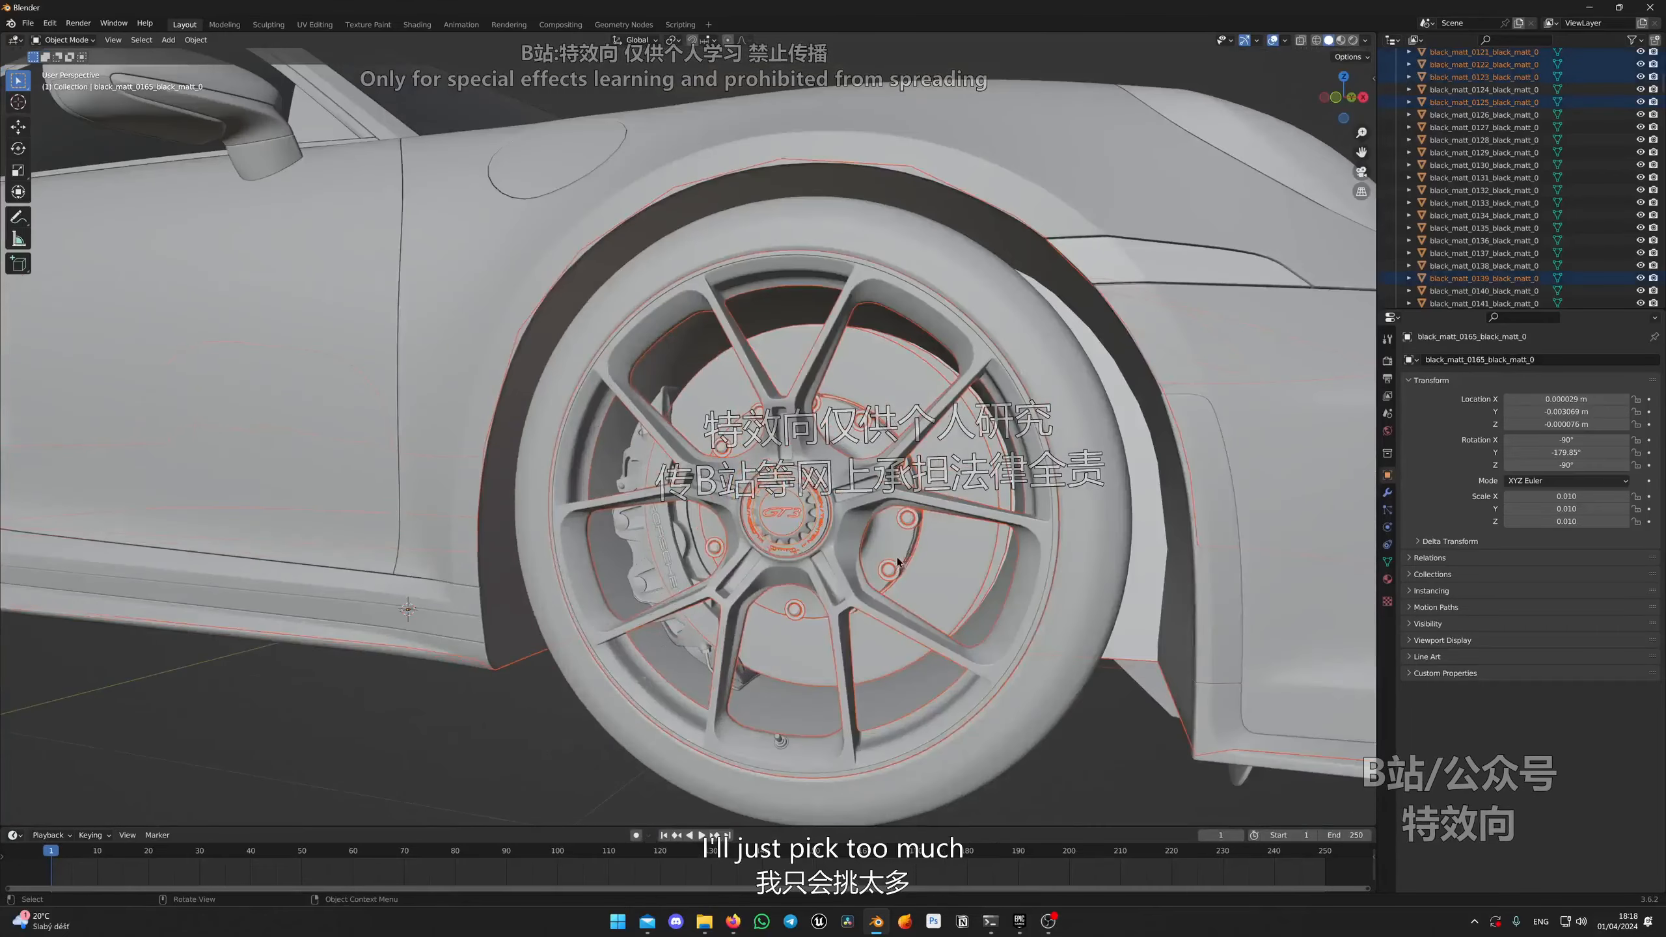
Step: Start a fresh front wheel selection from the spoked rim and brake part, adding the hub centre piece and the white hub lettering
left_click(825, 396)
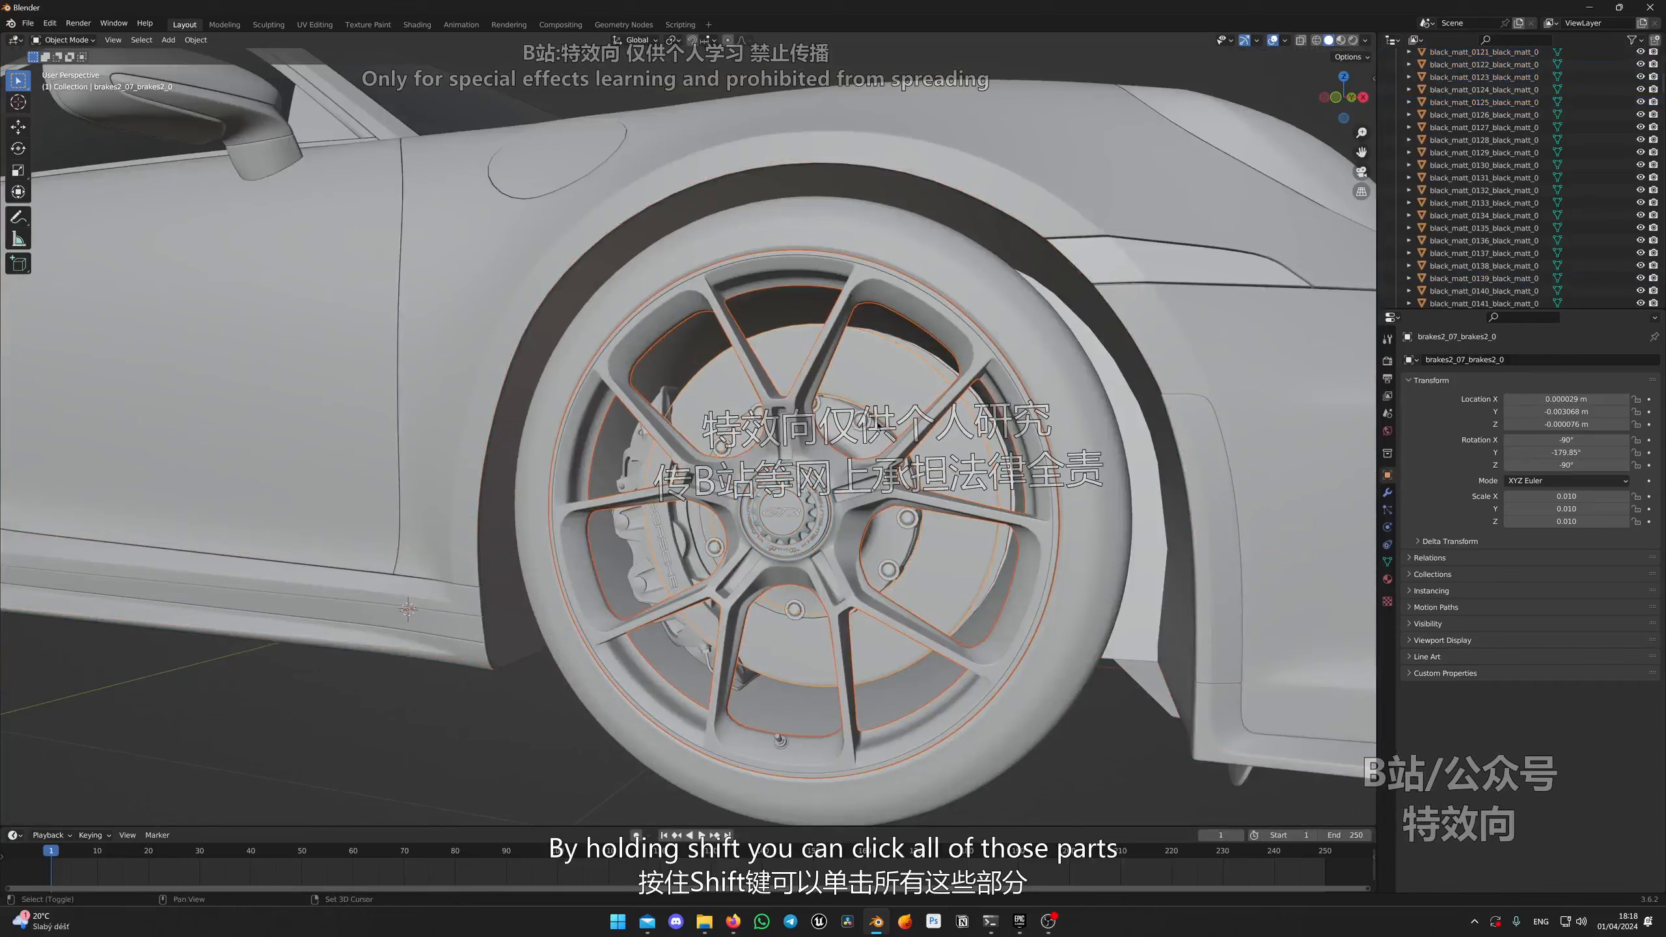
left_click(888, 568, "shift")
scroll(880, 549, "up", 3)
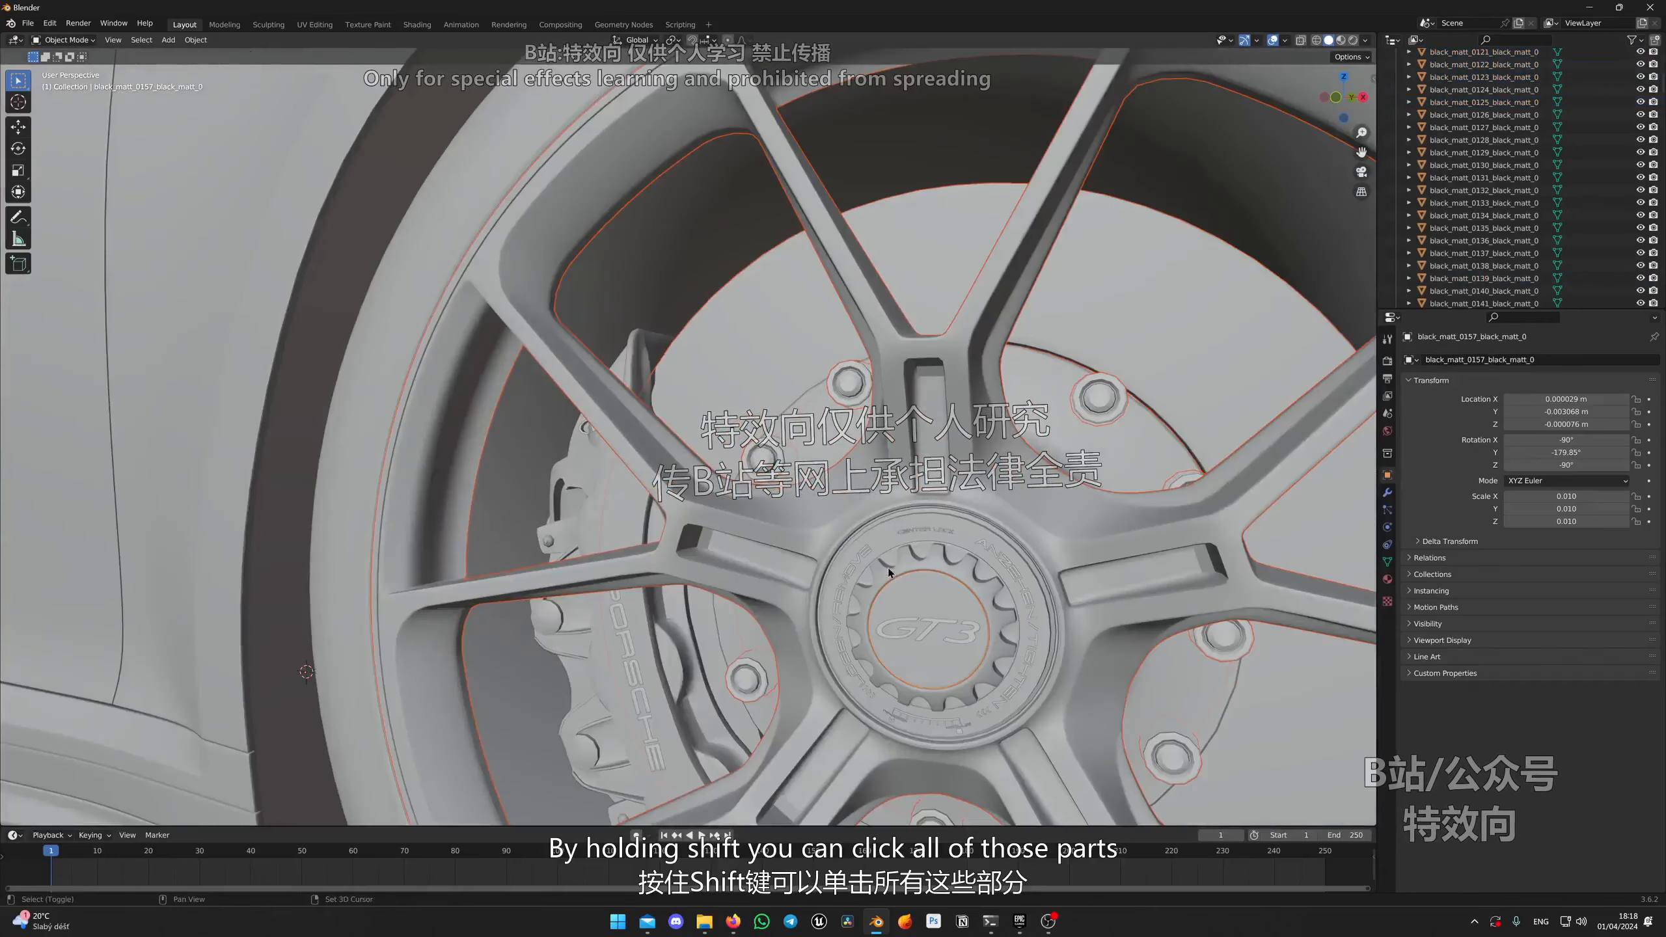
left_click(856, 552, "shift")
scroll(1516, 136, "down", 5)
scroll(1515, 137, "down", 12)
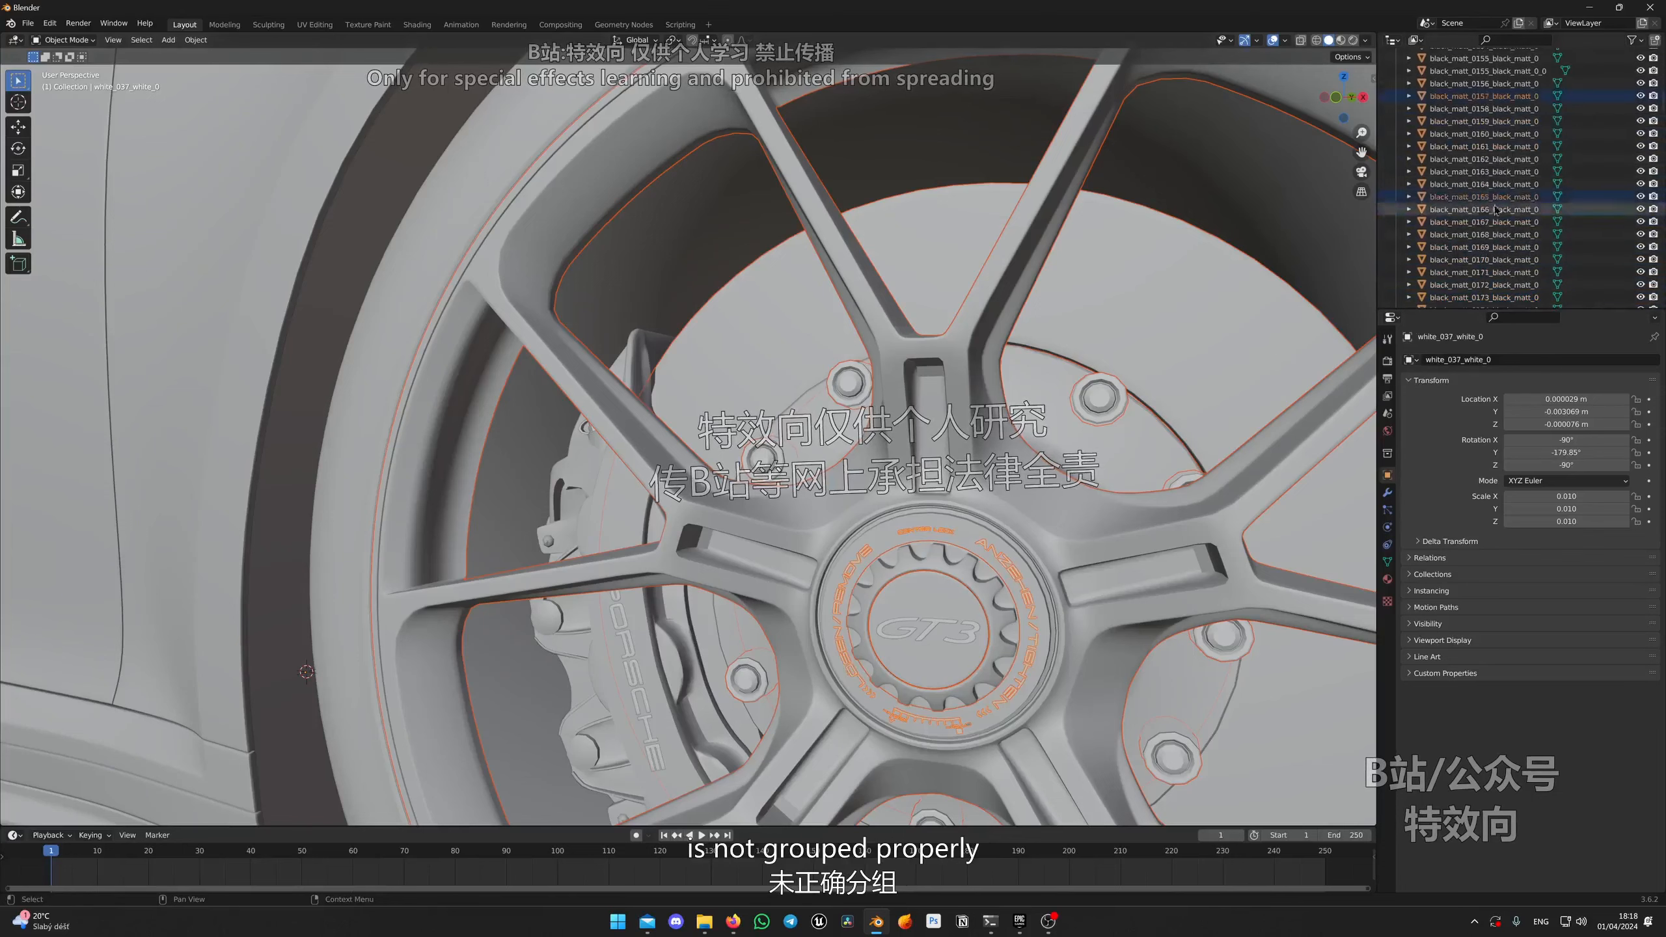
scroll(995, 472, "down", 5)
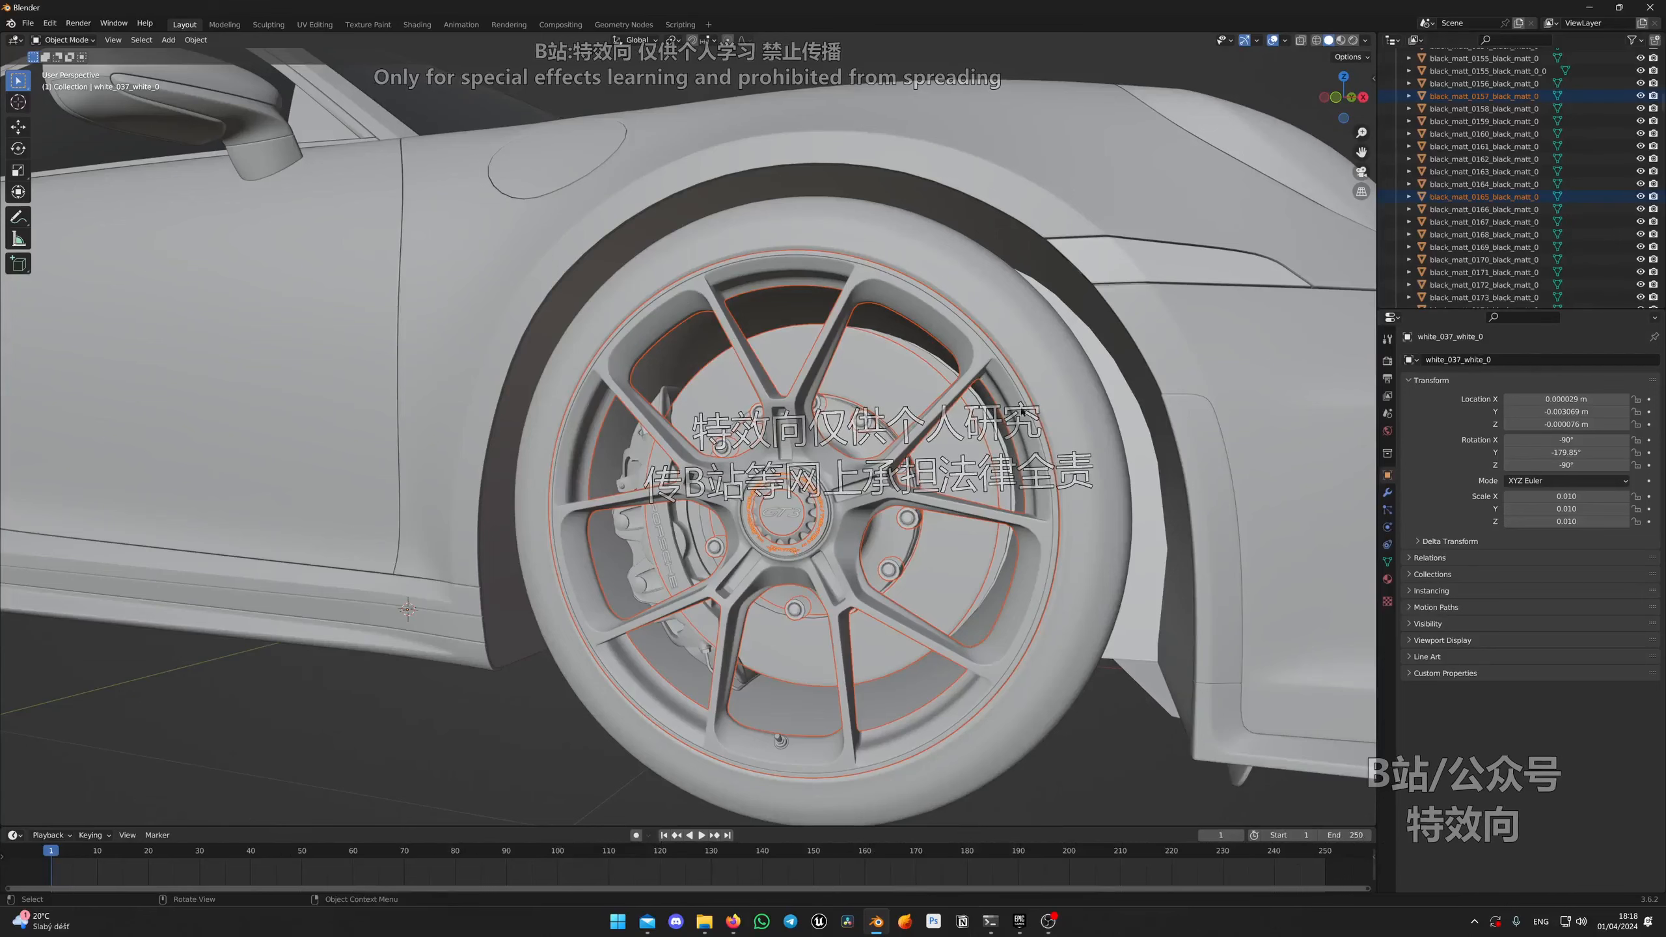
Step: Add the front tire and a further wheel part to the selection, temporarily hiding it to check for missed pieces
scroll(684, 337, "down", 5)
middle_click_drag(771, 358, 795, 388)
scroll(775, 357, "up", 6)
left_click(724, 281, "shift")
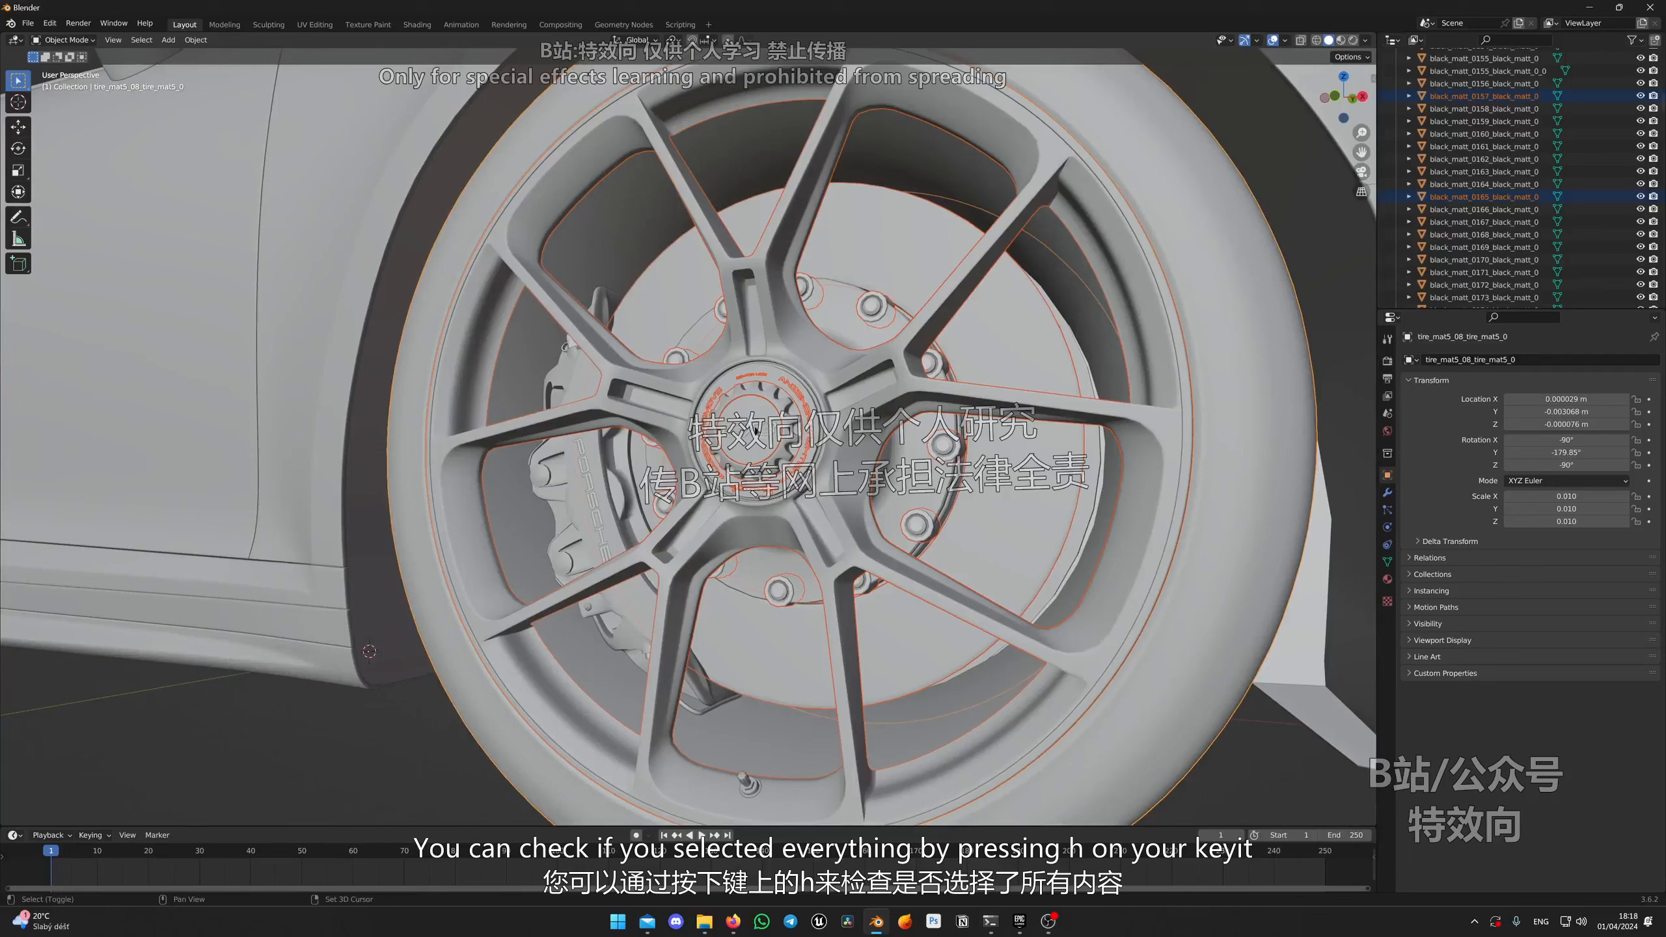
scroll(757, 431, "down", 2)
left_click(819, 410, "shift")
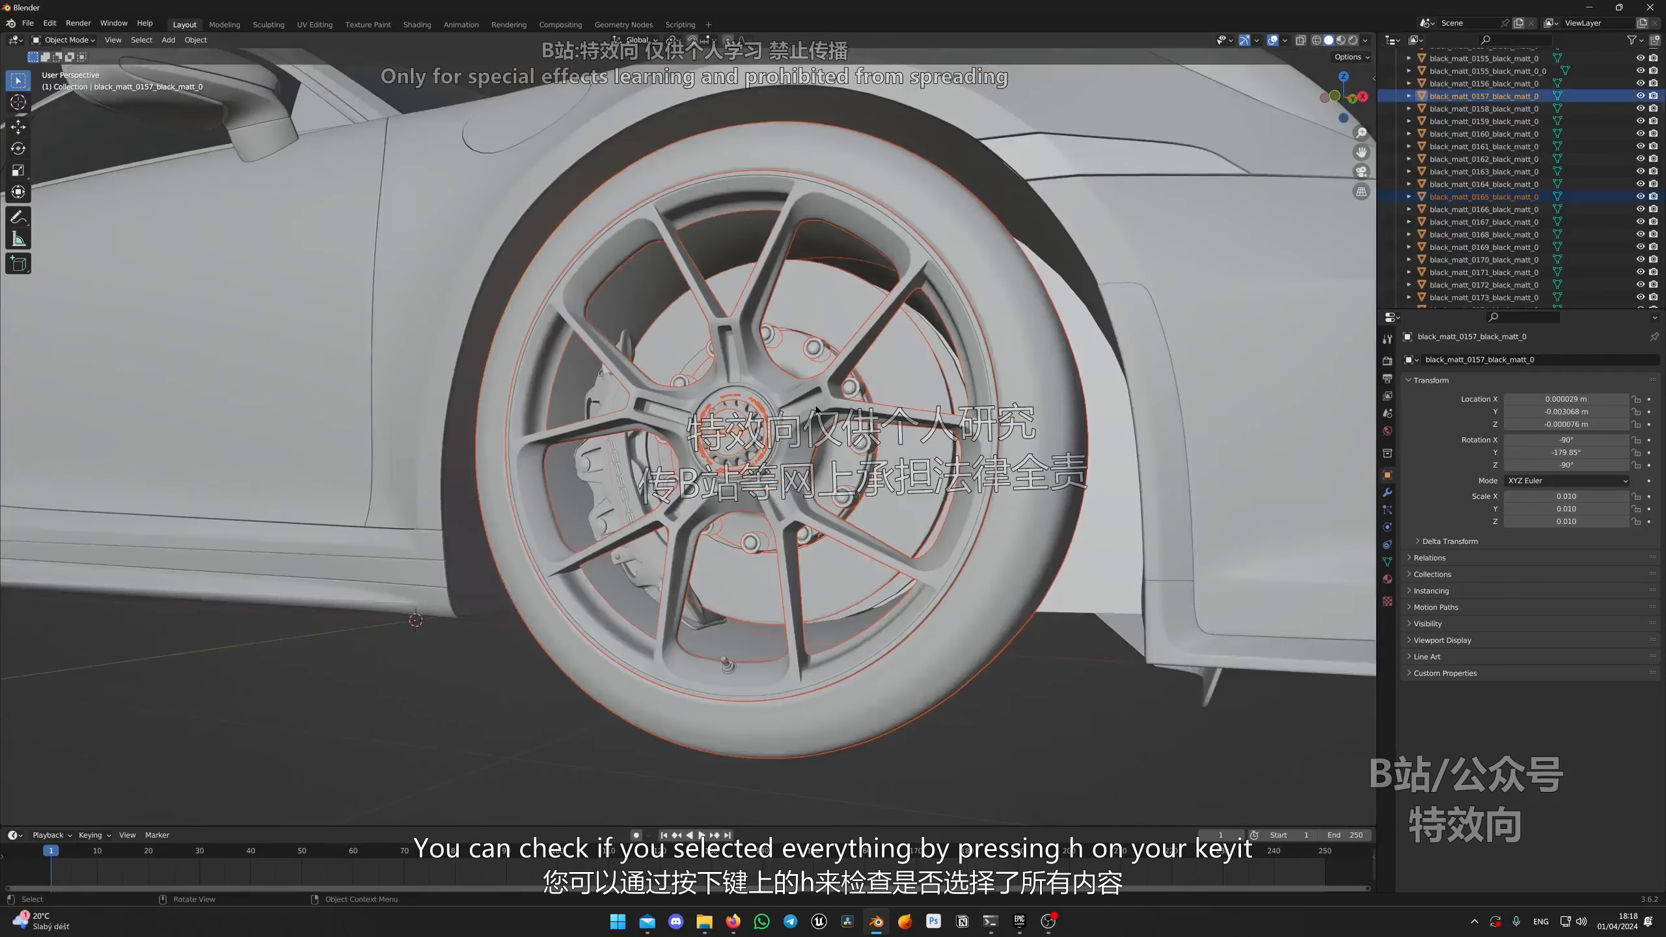
key("h")
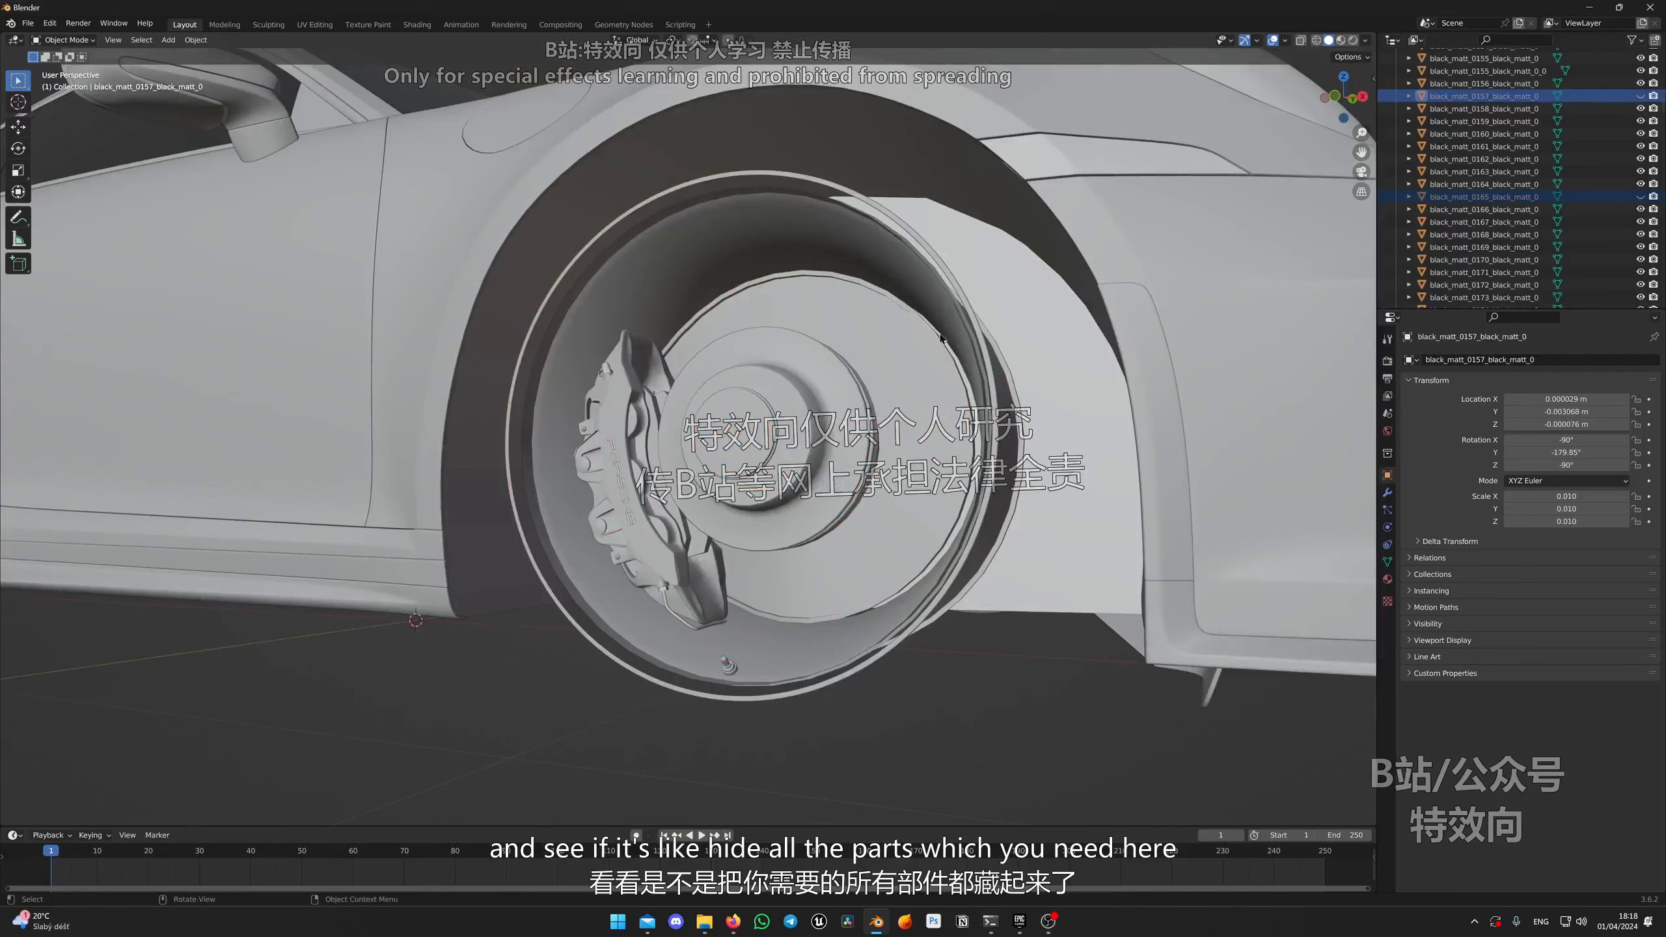
key("ctrl+z")
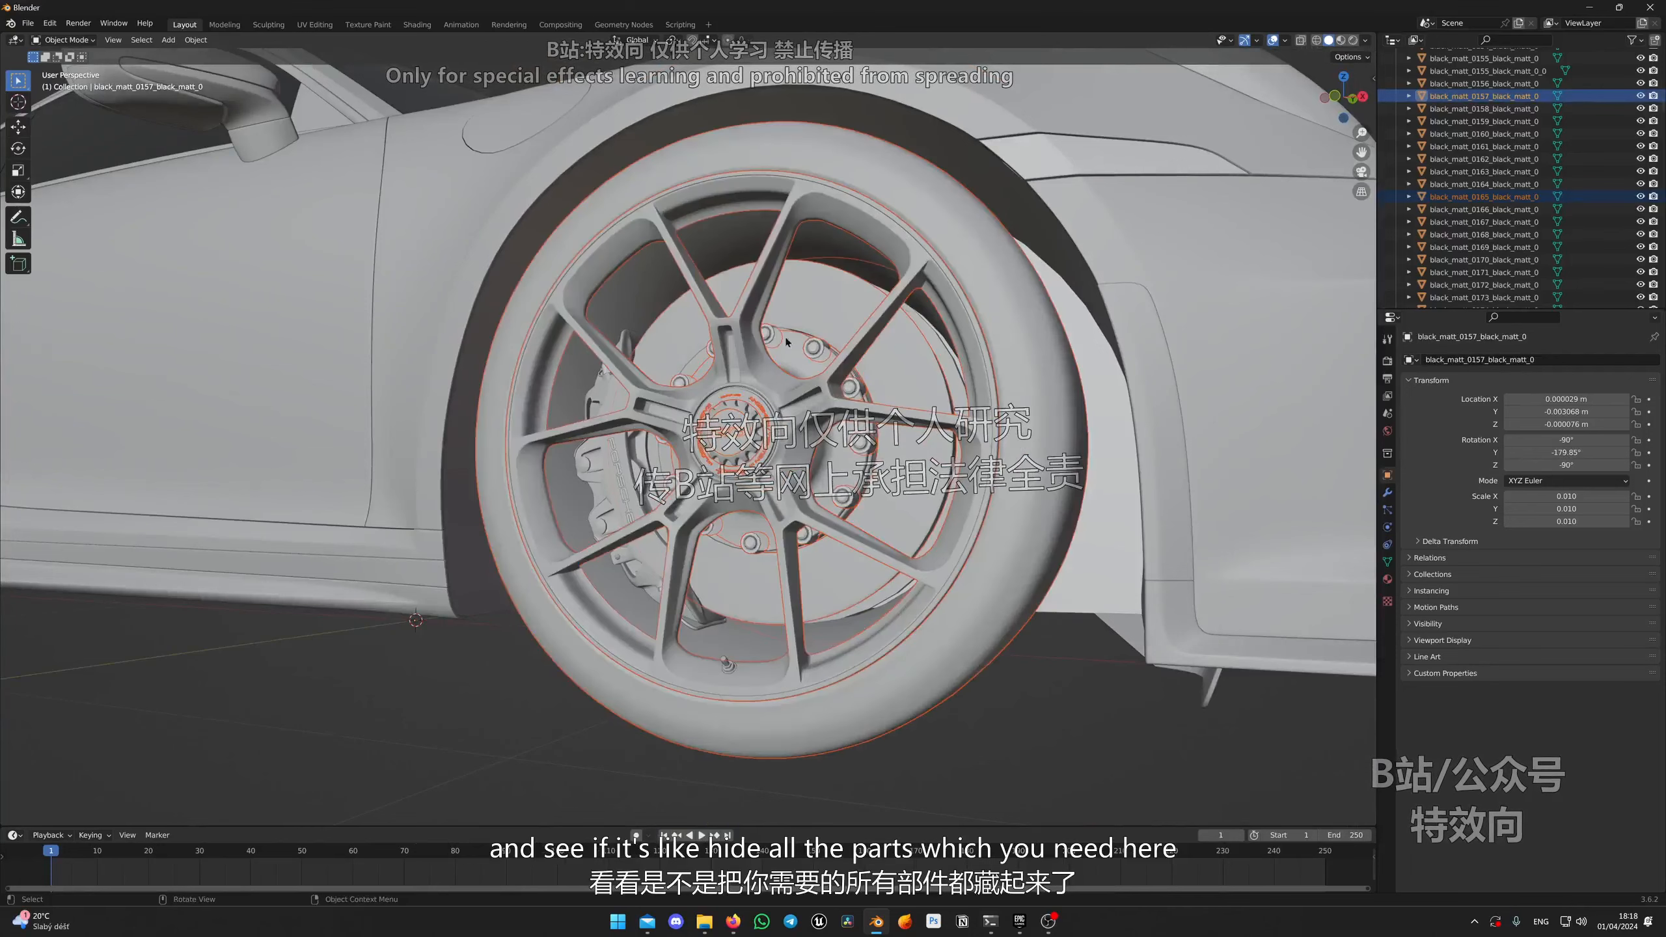
Step: Add the missed inner rim, hub and bolt parts to the wheel selection, checking it again by briefly hiding it
left_click(663, 331, "shift")
left_click(634, 285, "shift")
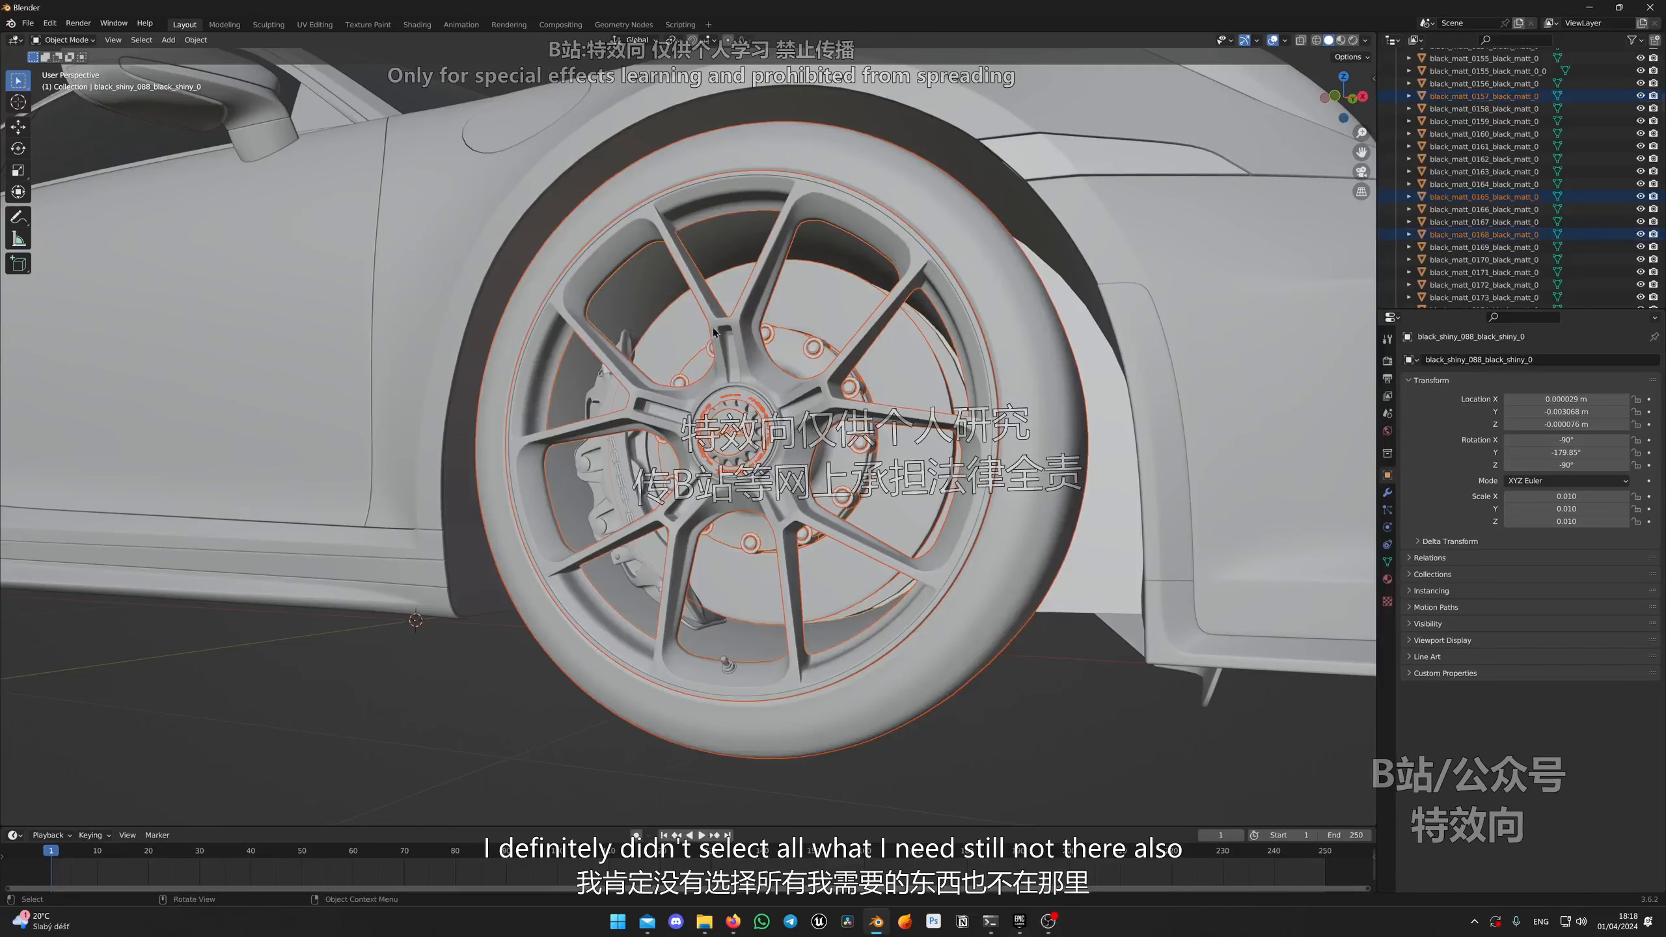
key("h")
middle_click_drag(726, 665, 707, 600)
key("ctrl+z")
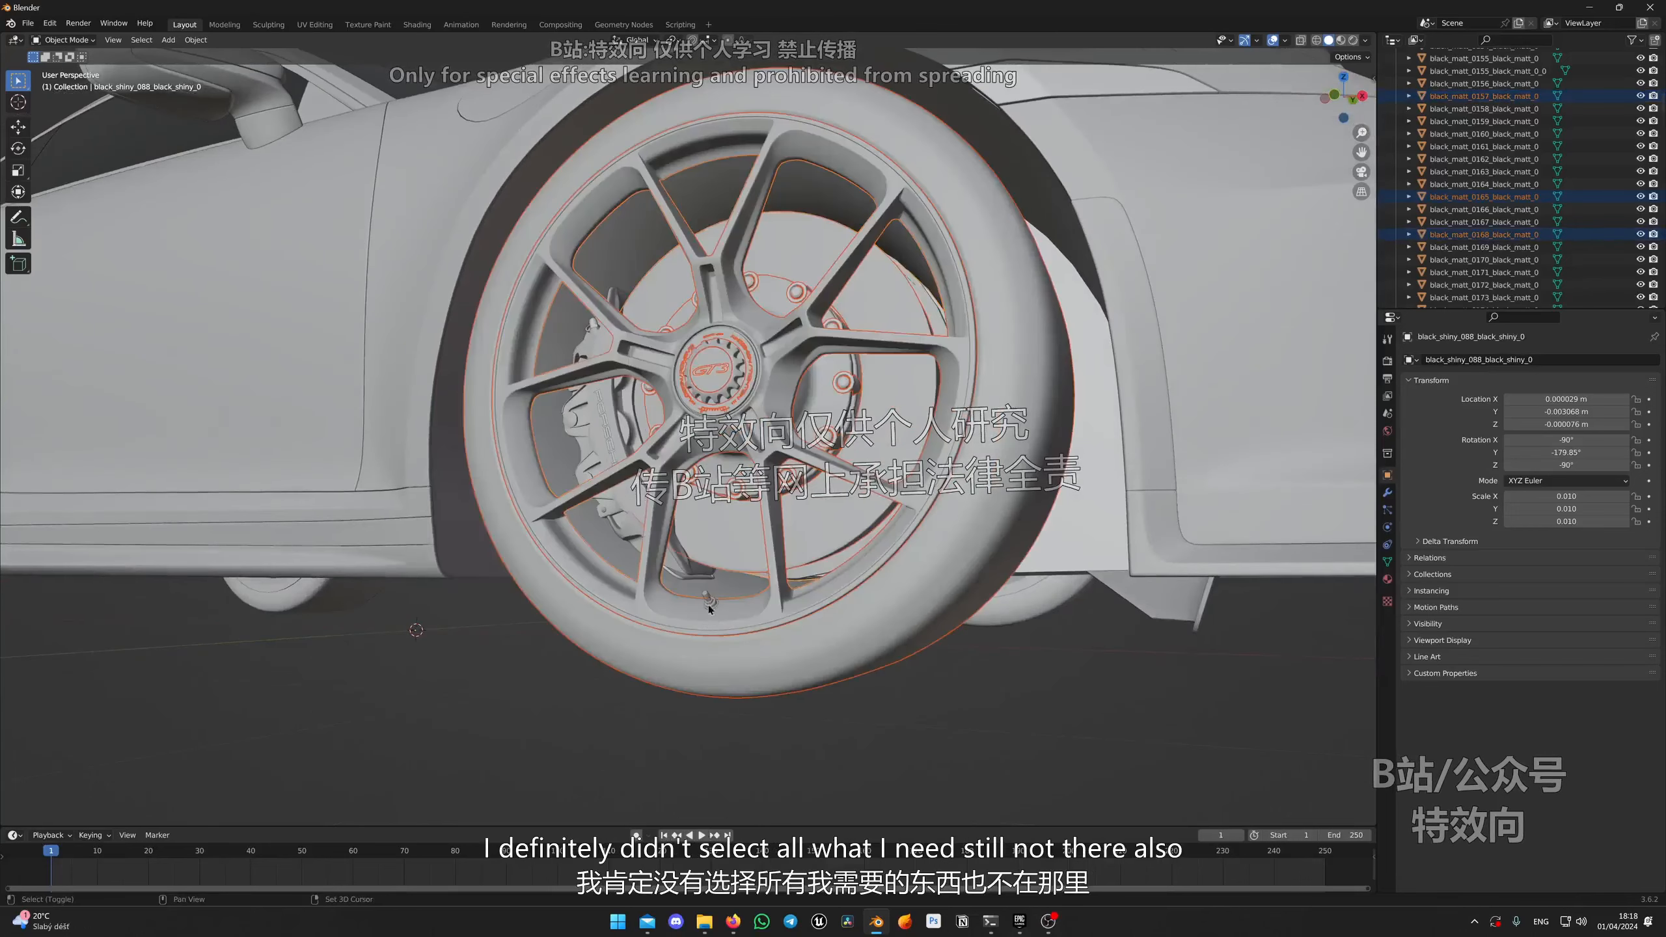
Step: Add the tire valve and the thin outer rim ring to the wheel selection, hiding the selection to check each addition
left_click(709, 603, "shift")
key("h")
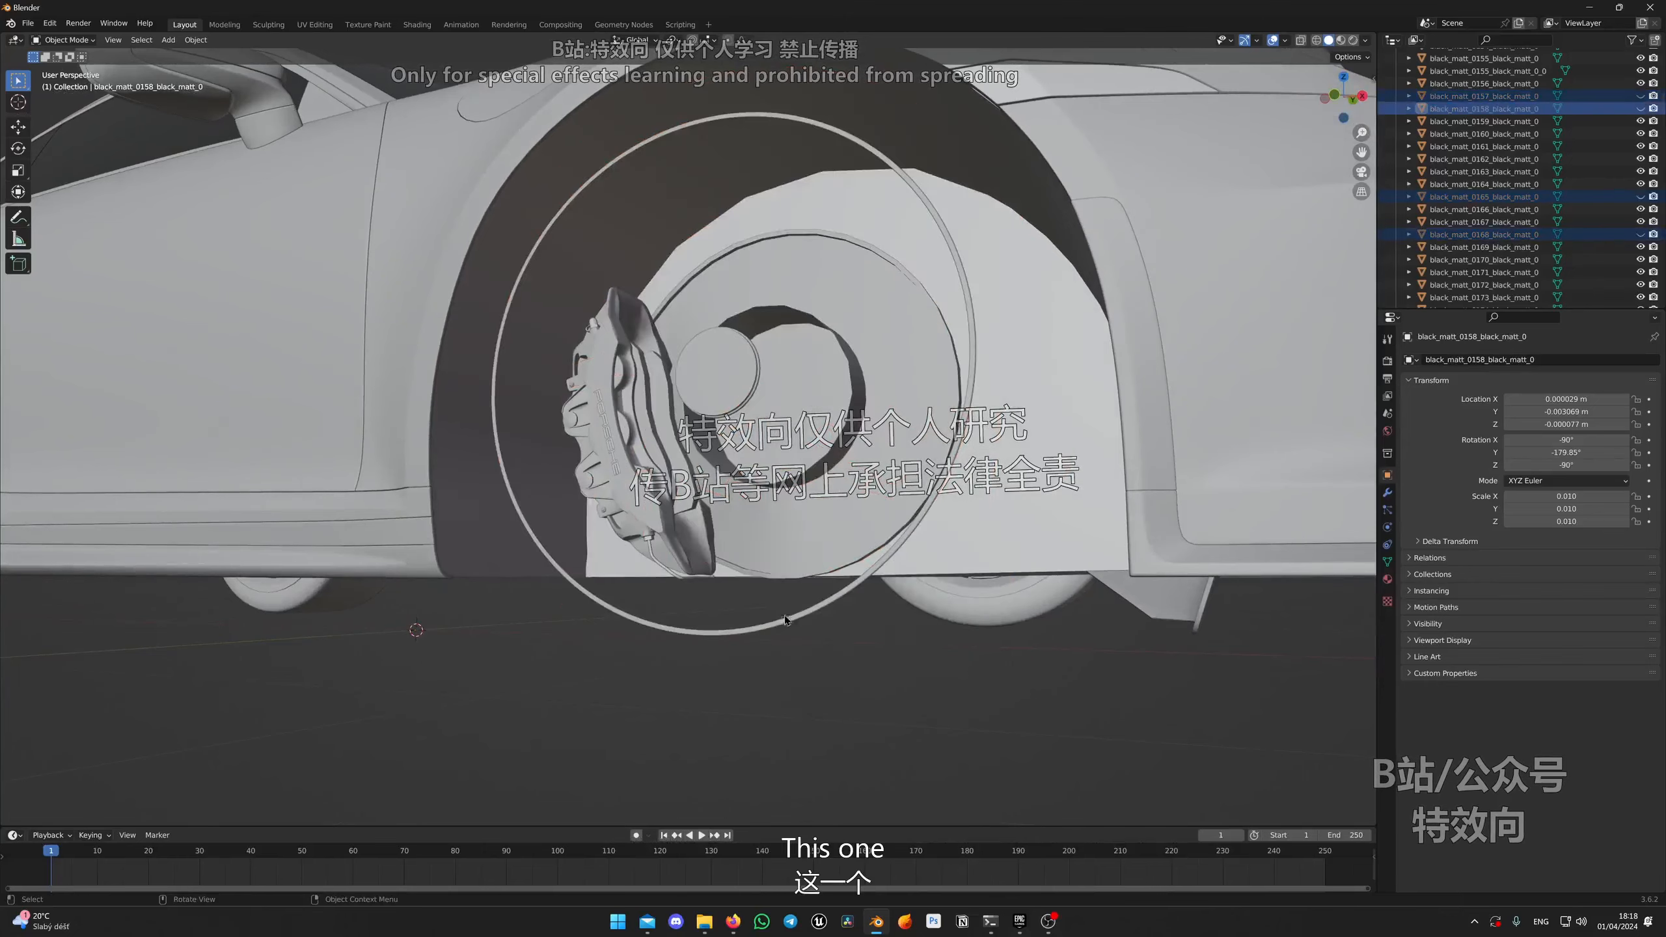
key("ctrl+z")
left_click(749, 630, "shift")
key("h")
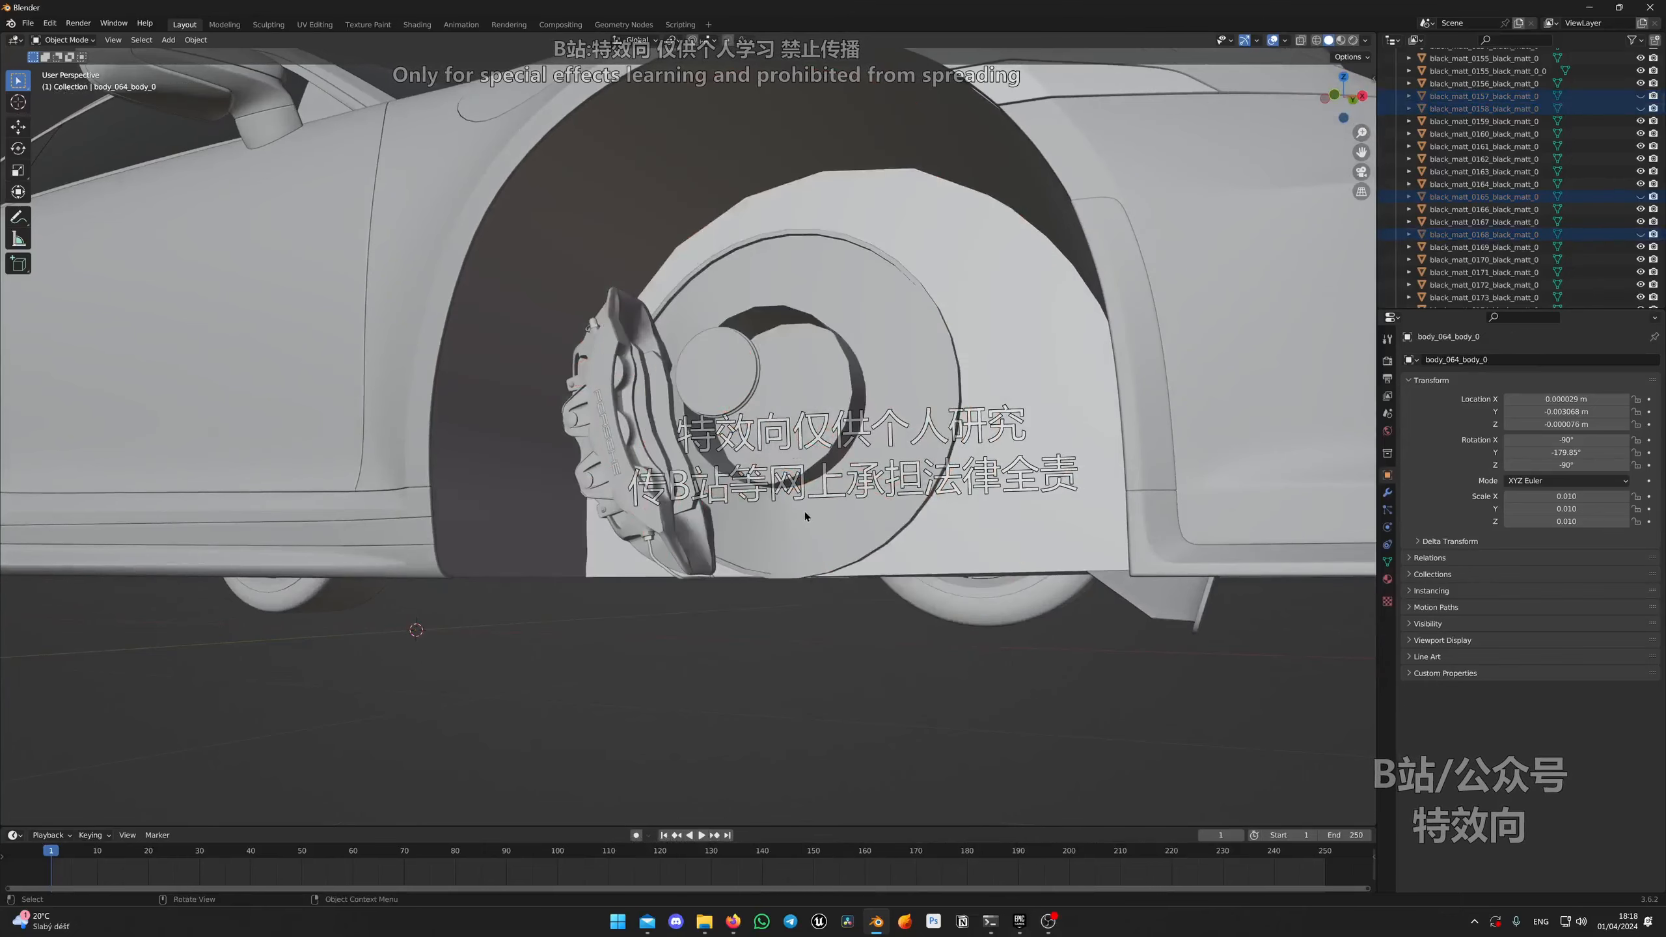
Step: Bring the wheel back, add the remaining round hub piece to the selection, and hide everything selected
mouse_move(806, 517)
middle_mouse_down()
mouse_move(800, 463)
mouse_move(797, 510)
middle_mouse_up()
scroll(797, 510, "up", 2)
key("ctrl+z")
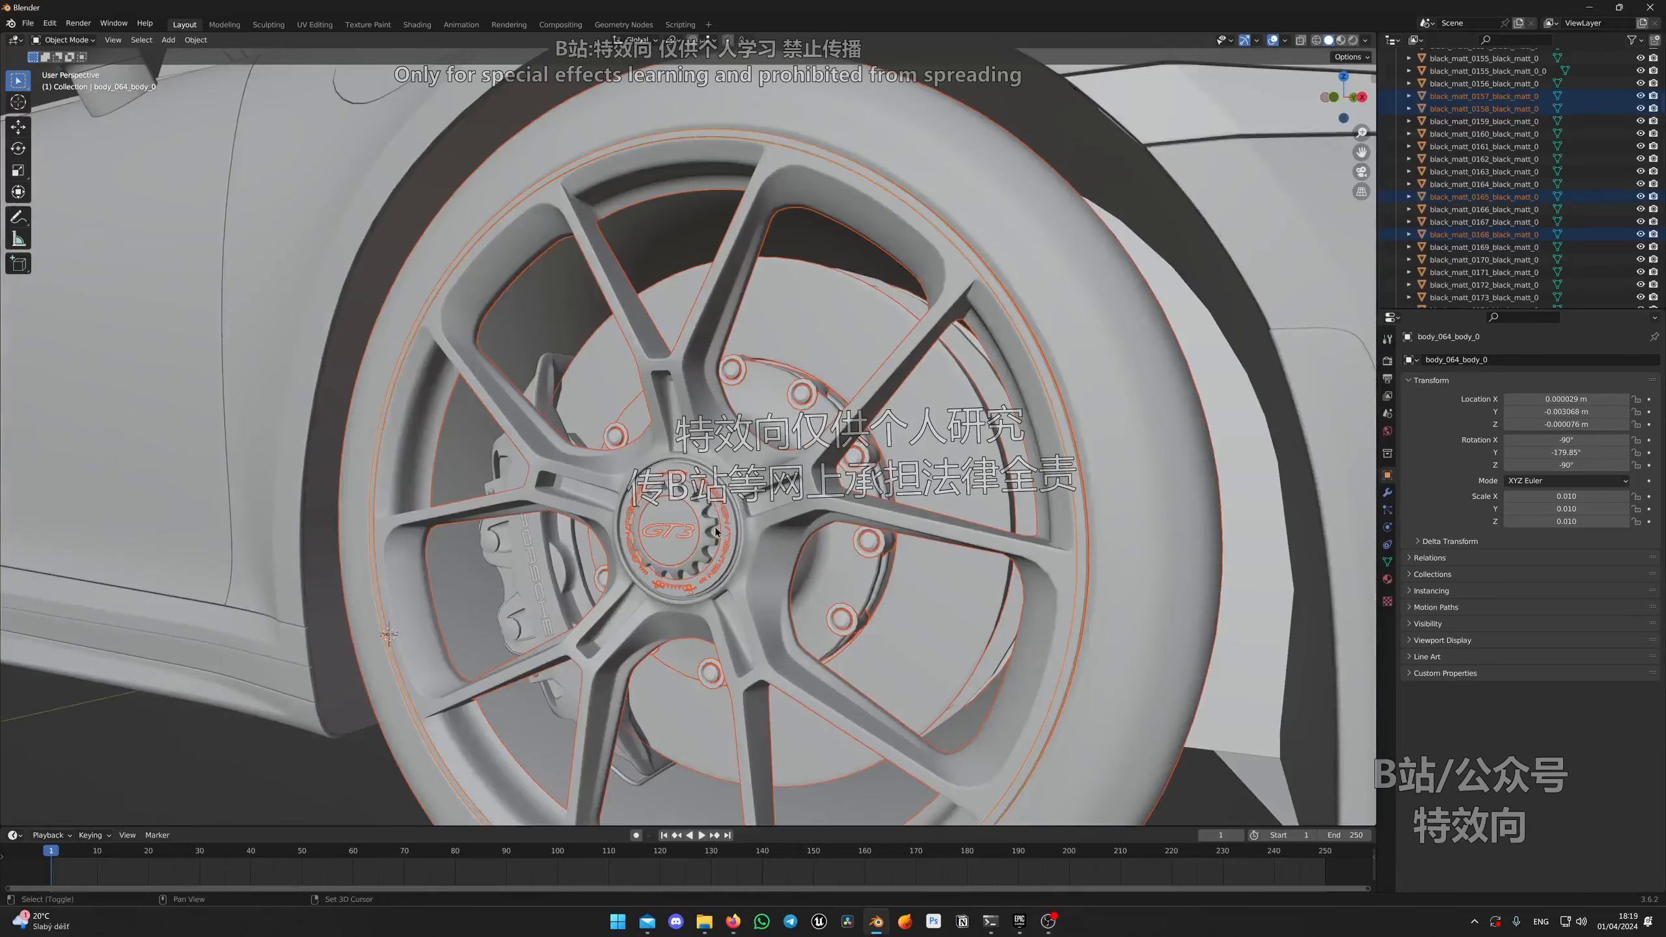
left_click(755, 503, "shift")
key("h")
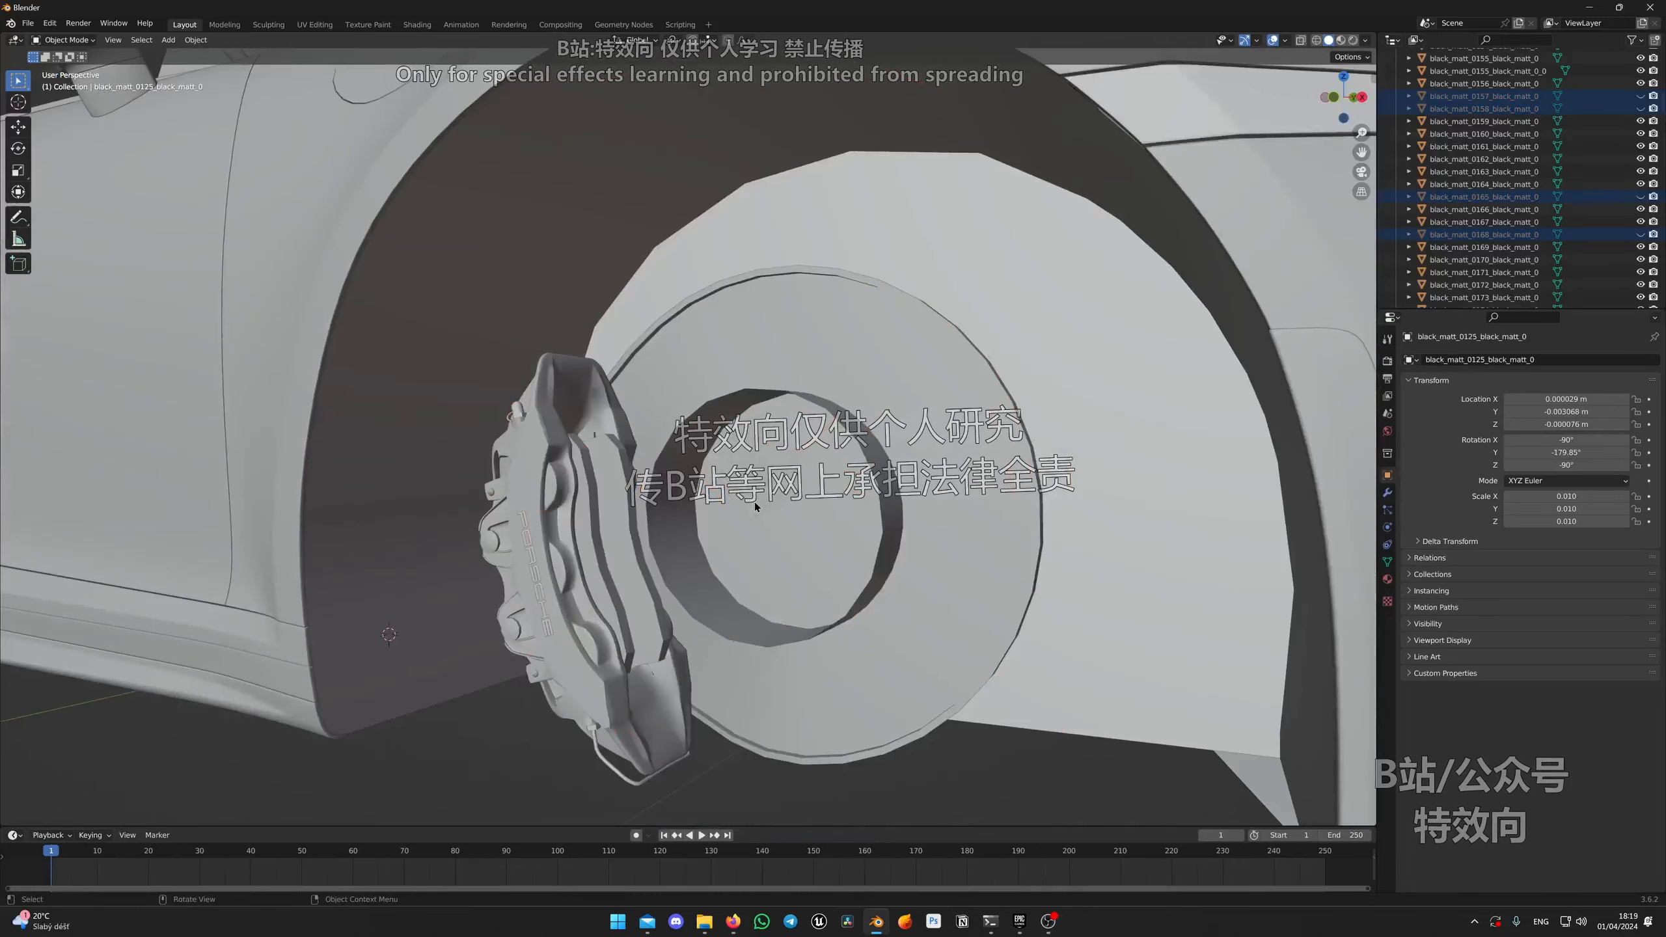
Step: Inspect the brake caliper and disc behind the hidden wheel from several angles, and unhide the wheel parts
scroll(755, 503, "down", 2)
middle_click_drag(756, 503, 647, 388)
middle_click_drag(432, 182, 449, 249)
scroll(834, 433, "up", 2)
middle_click_drag(835, 432, 812, 431)
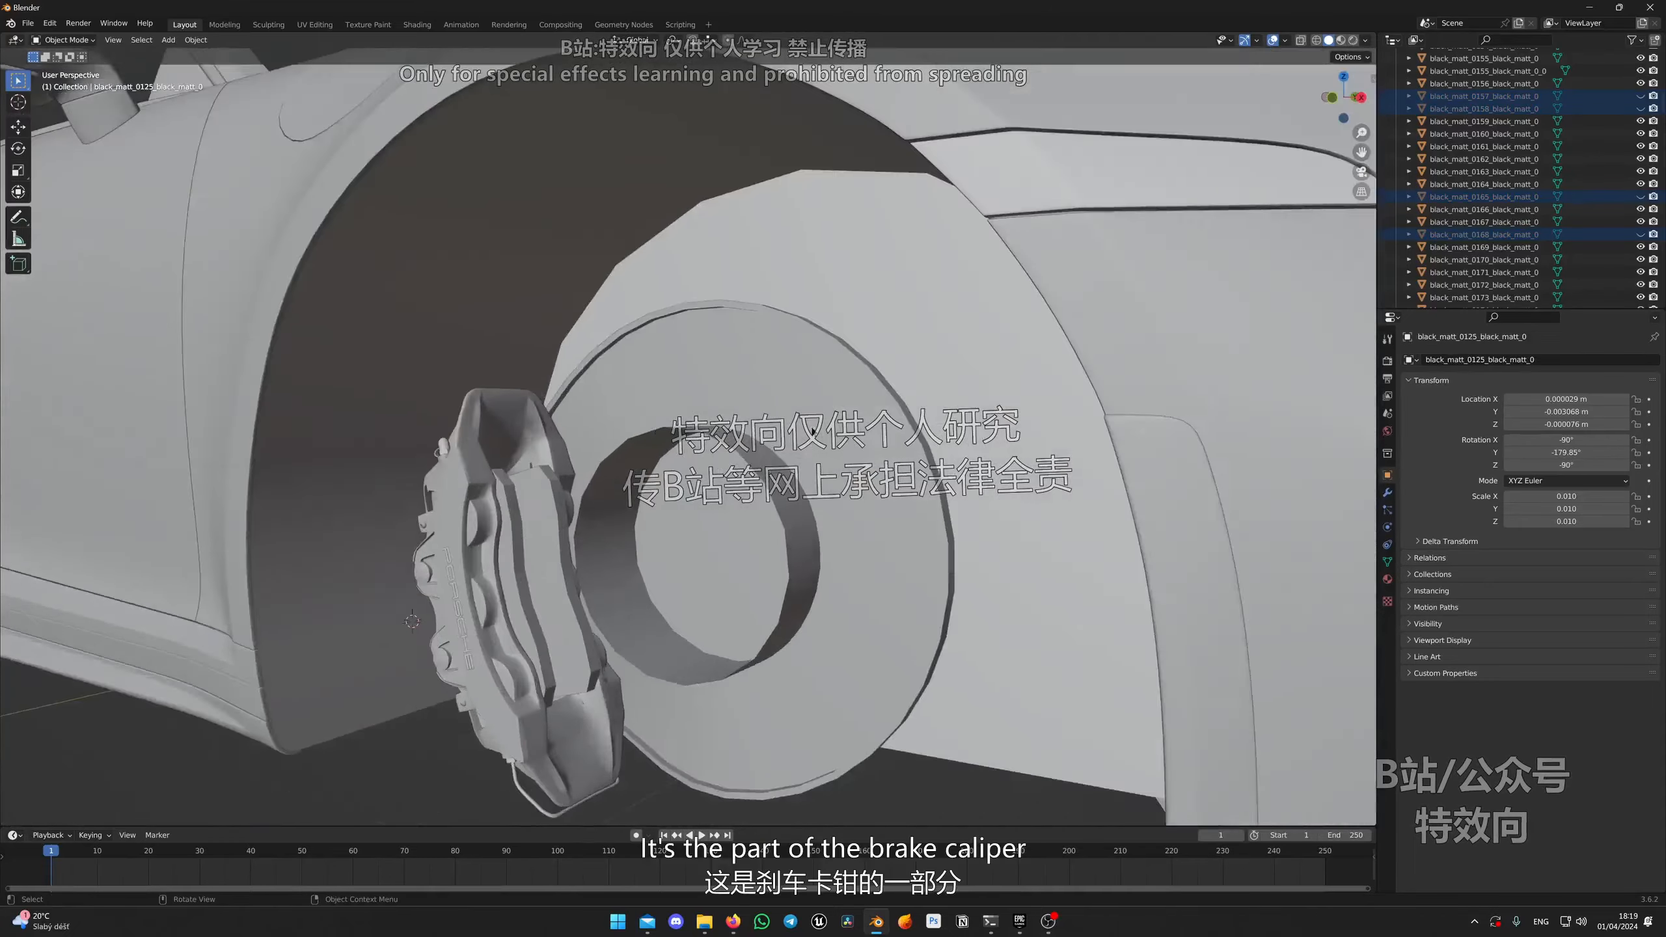
scroll(581, 533, "down", 4)
scroll(581, 533, "up", 4)
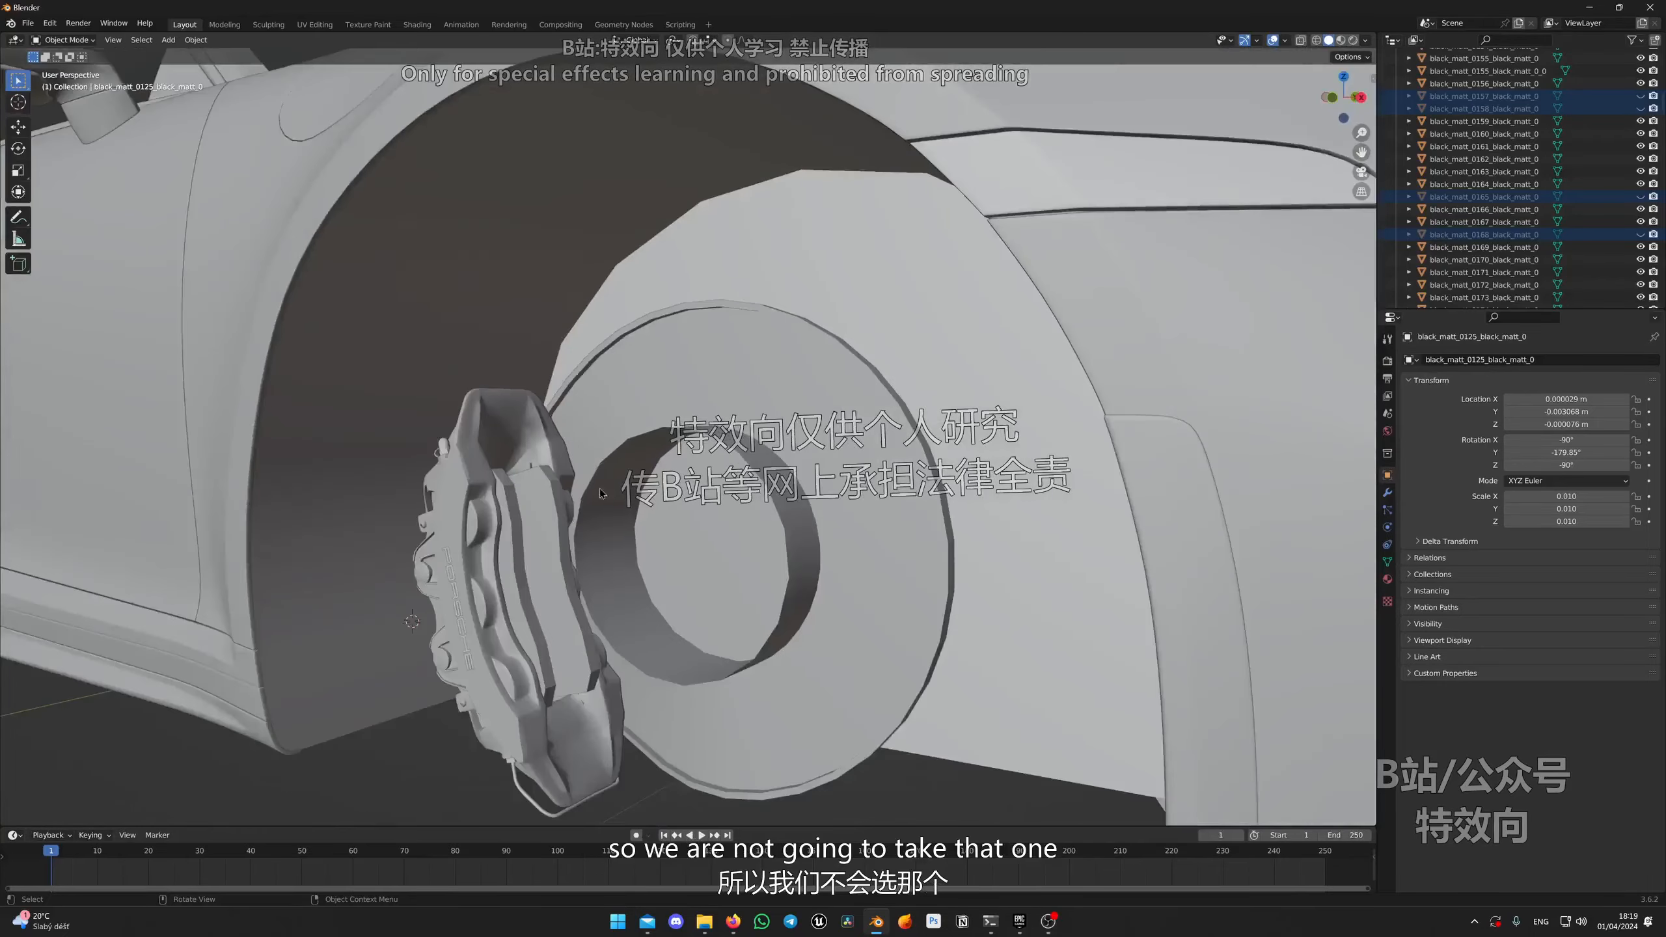
scroll(599, 493, "down", 3)
key("alt+h")
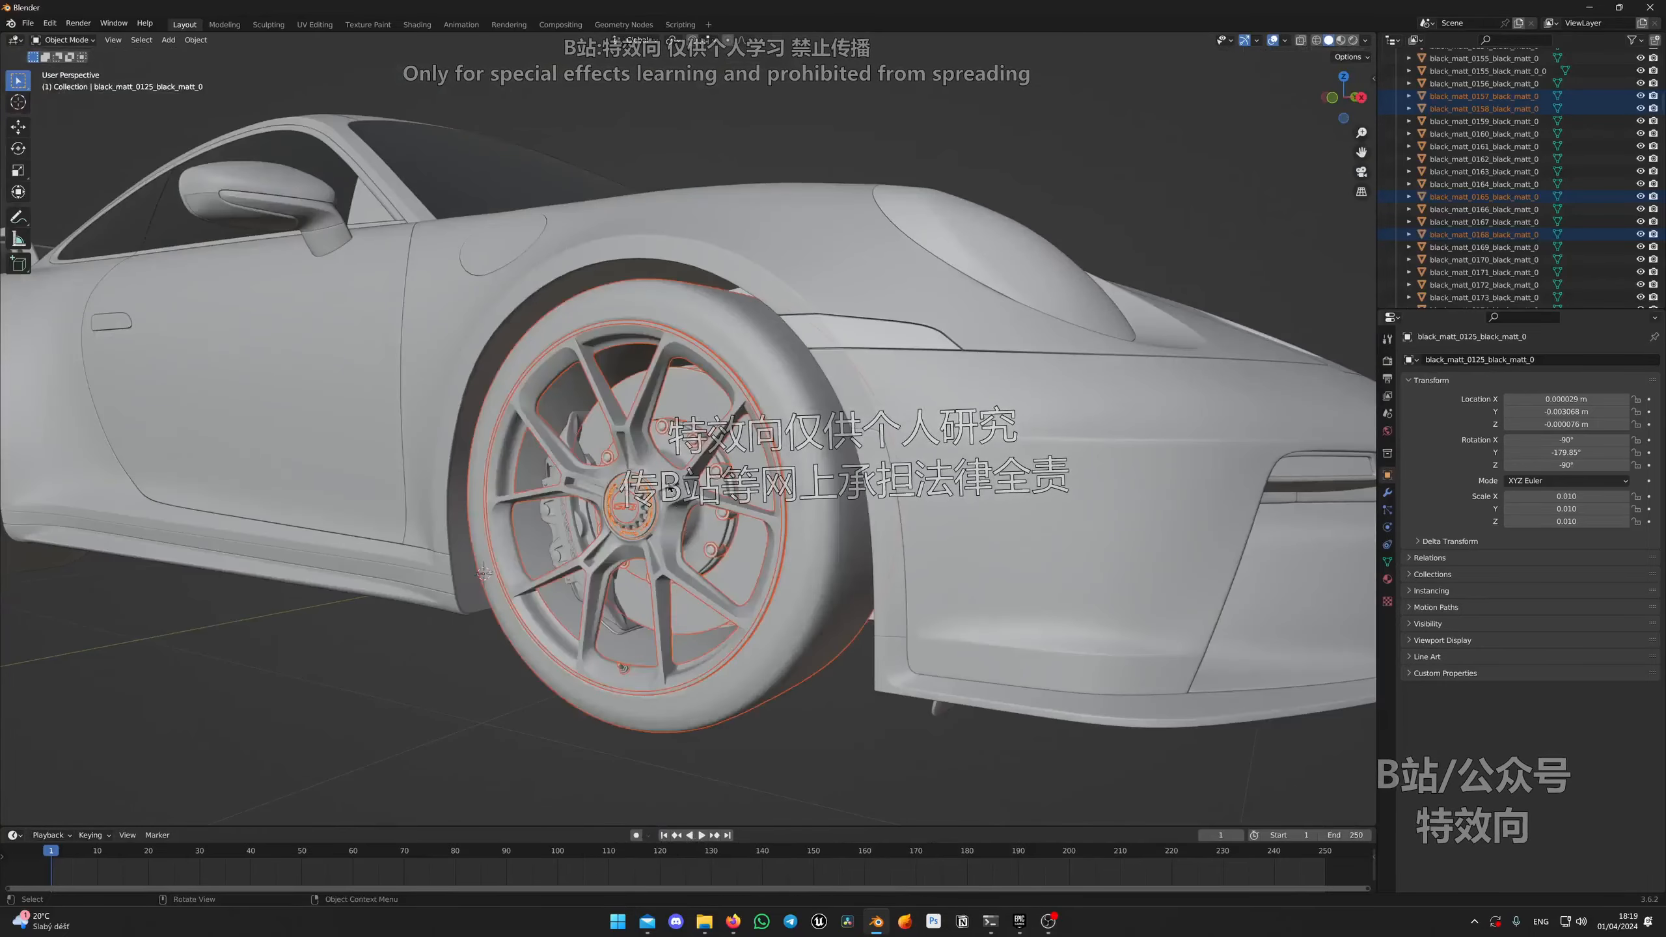
Step: Examine both front wheels from the car's two sides to decide which one to use for the rig
middle_click_drag(649, 468, 694, 452)
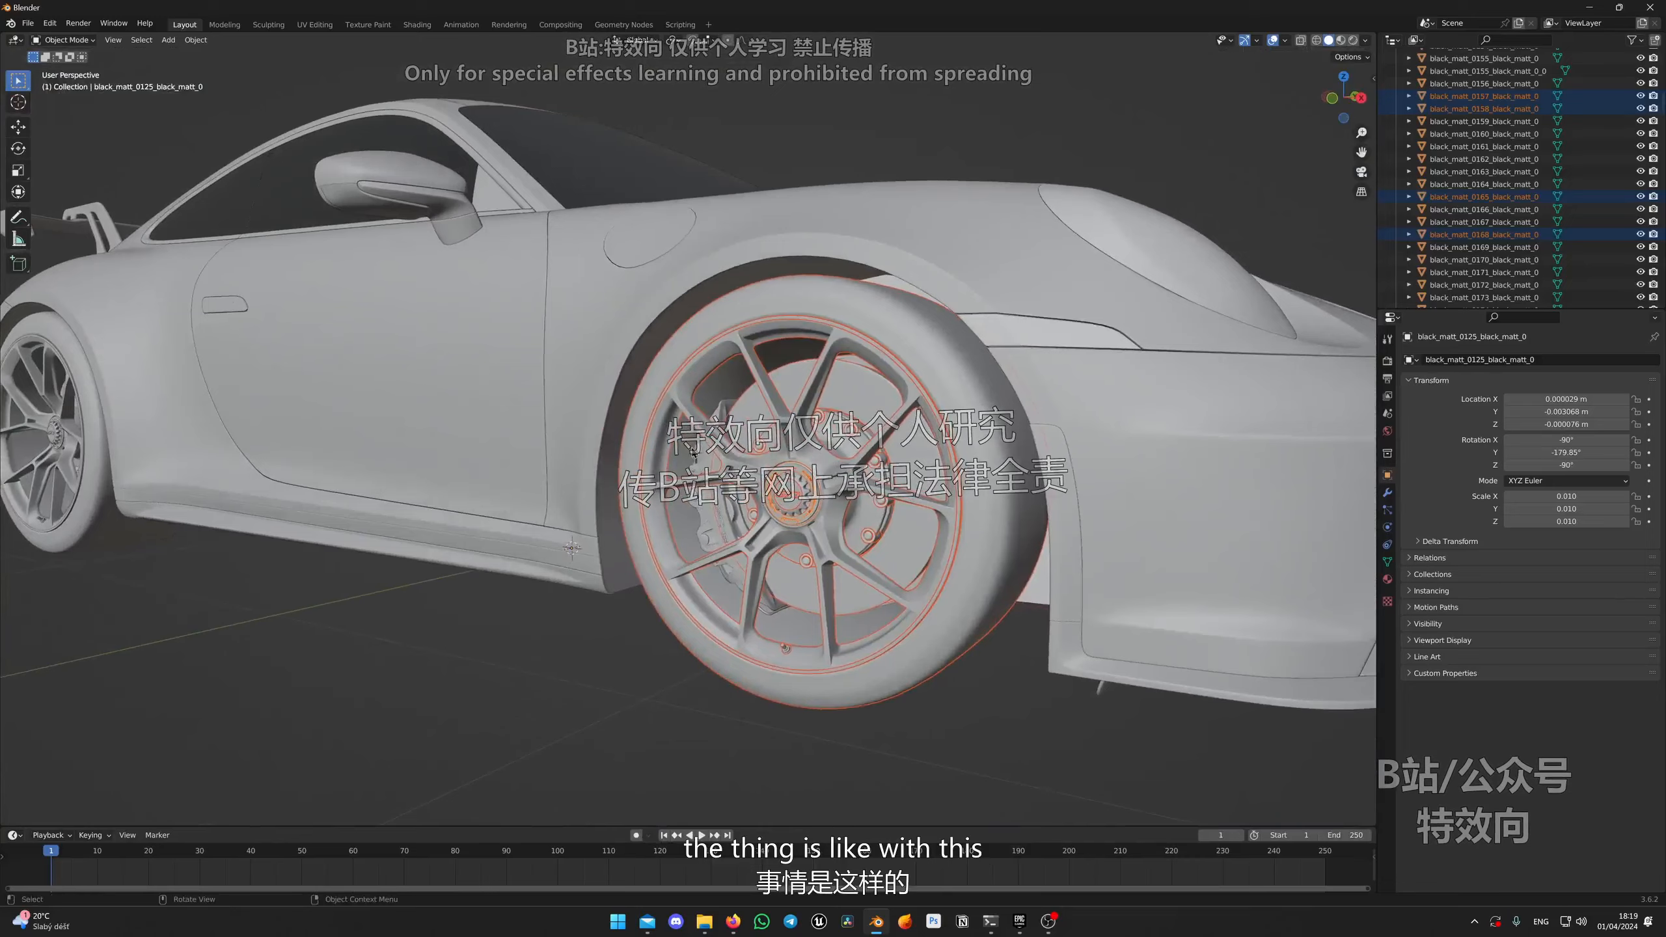
middle_click_drag(854, 446, 852, 498)
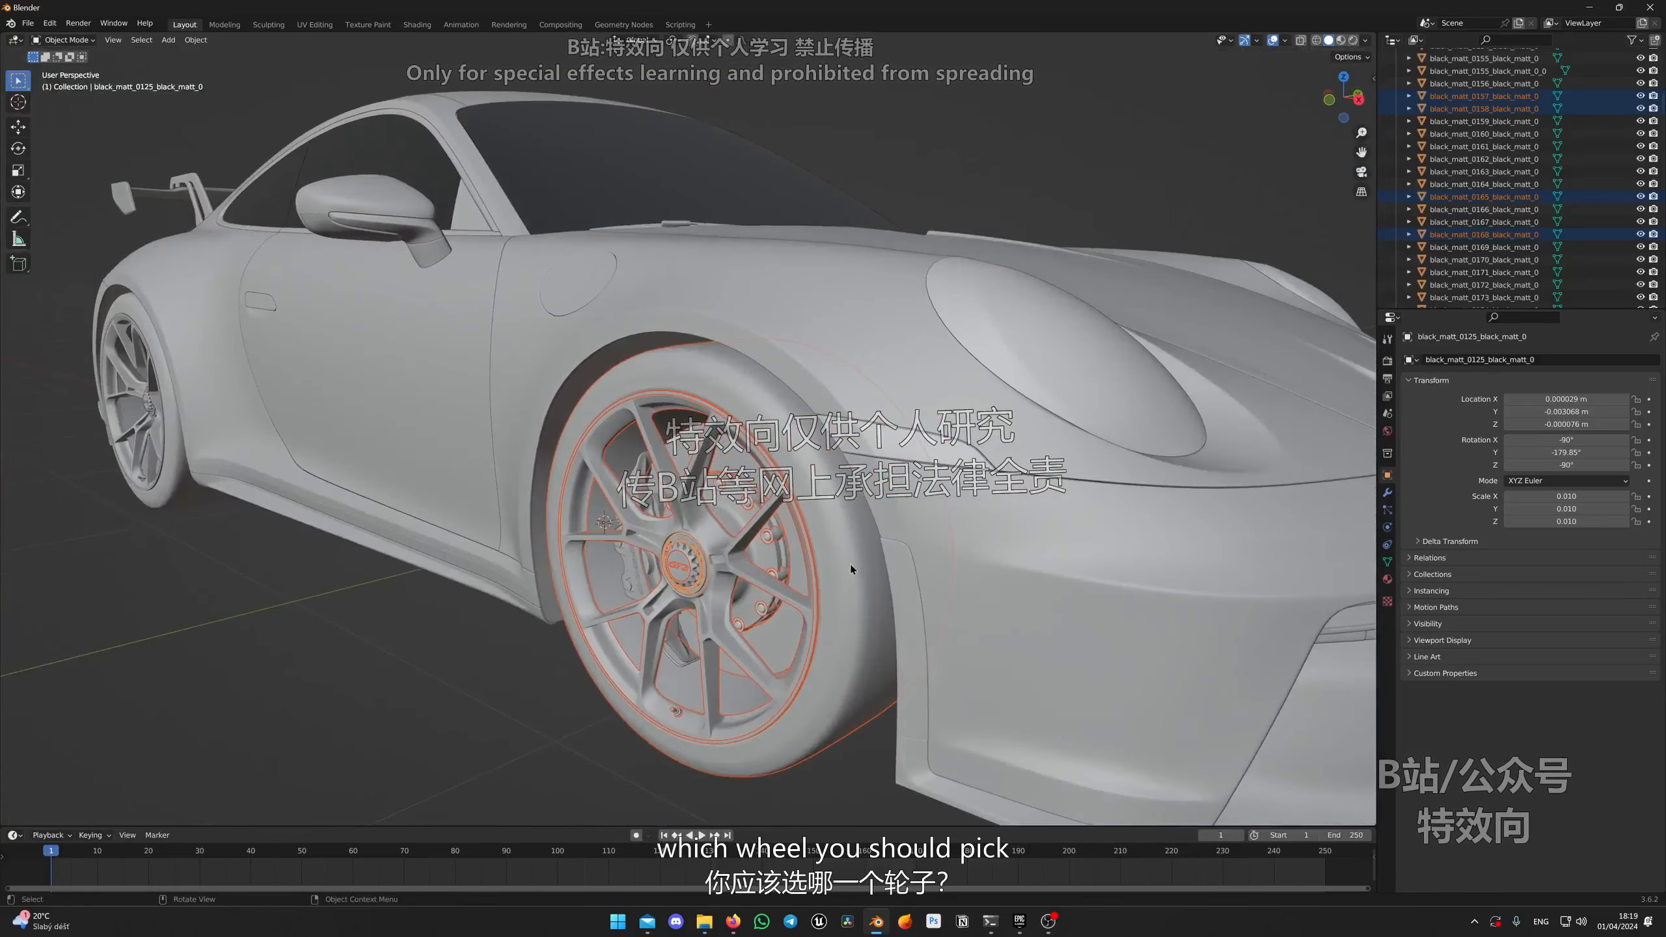
scroll(745, 526, "down", 1)
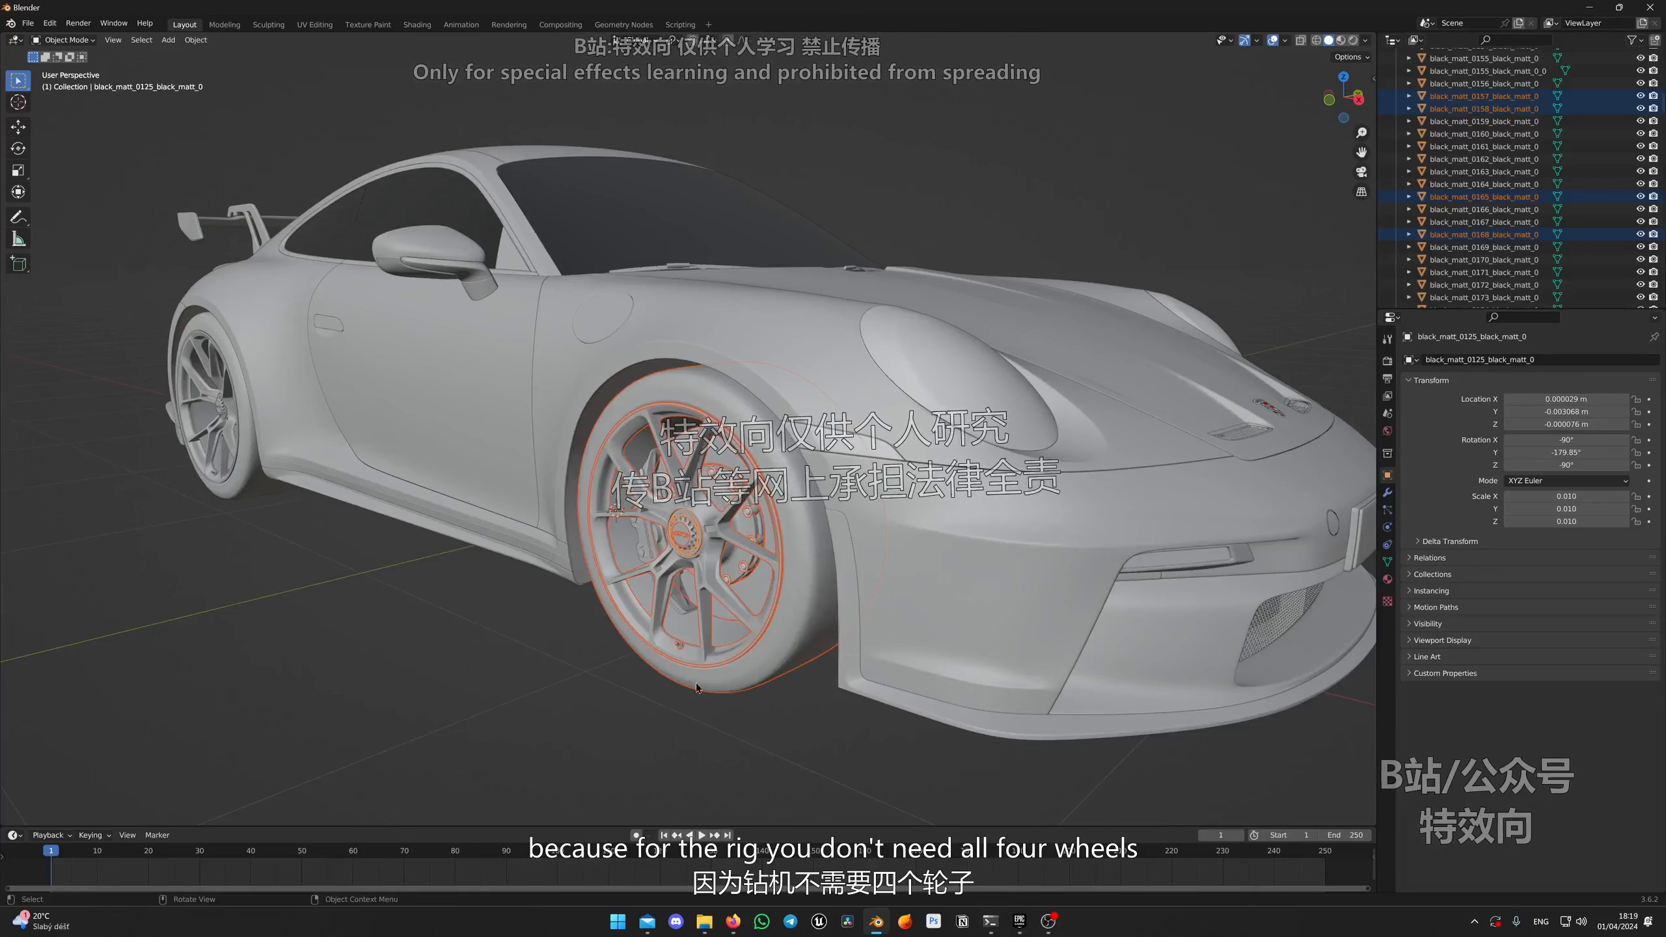
middle_click_drag(634, 464, 655, 434)
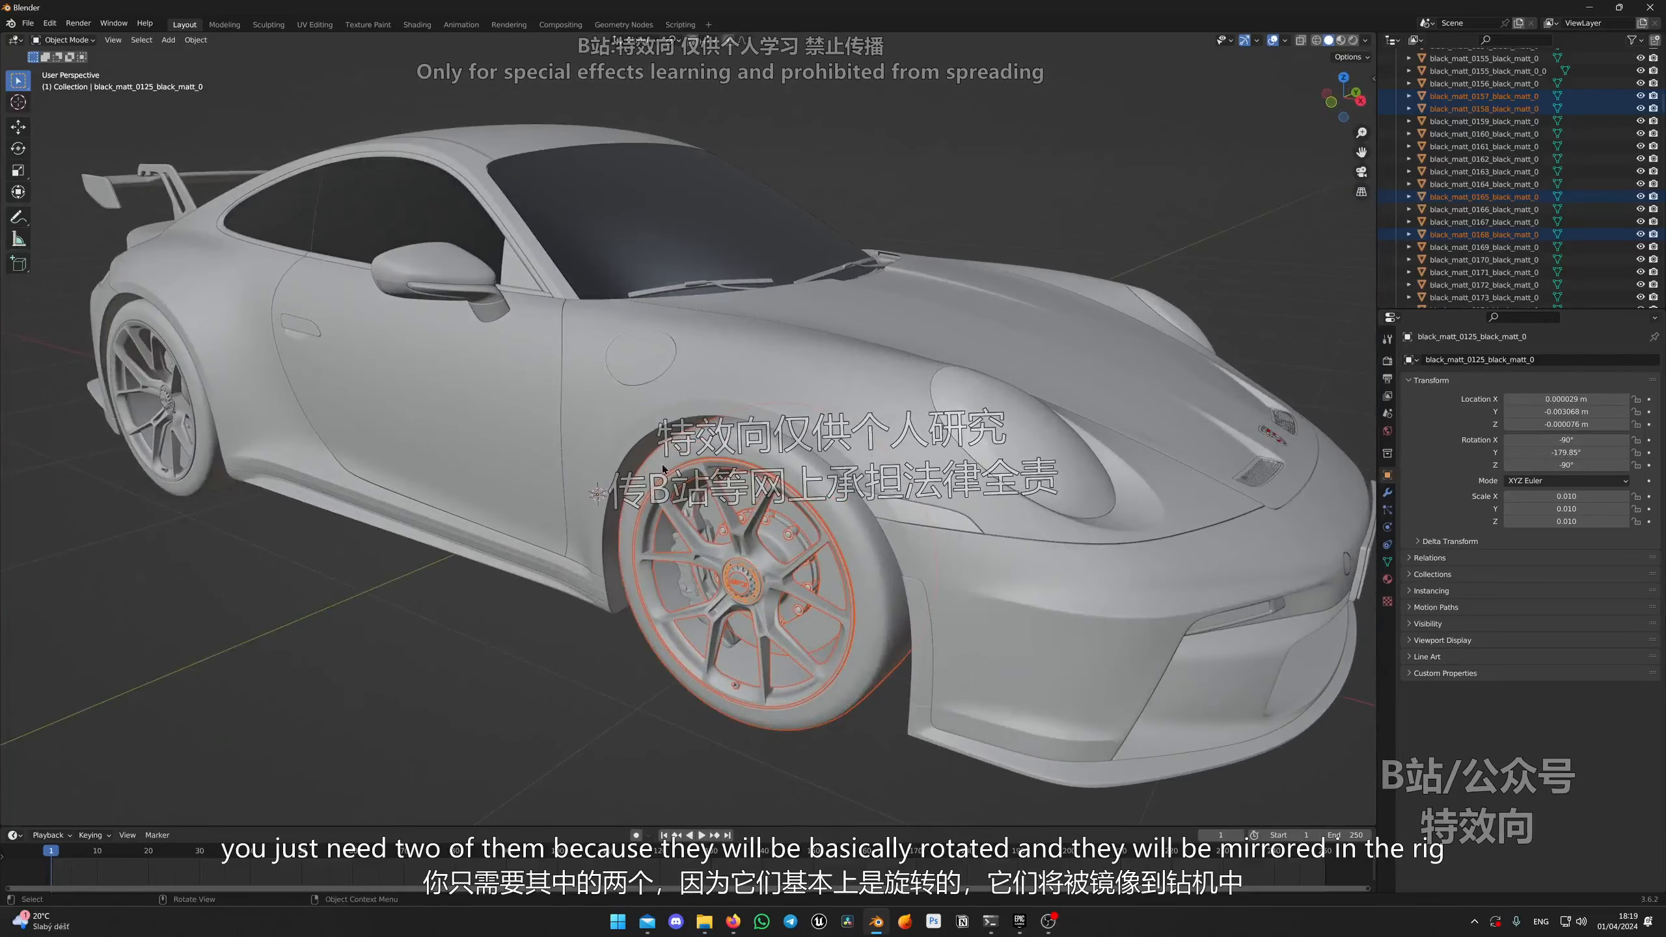
middle_click_drag(830, 537, 317, 557)
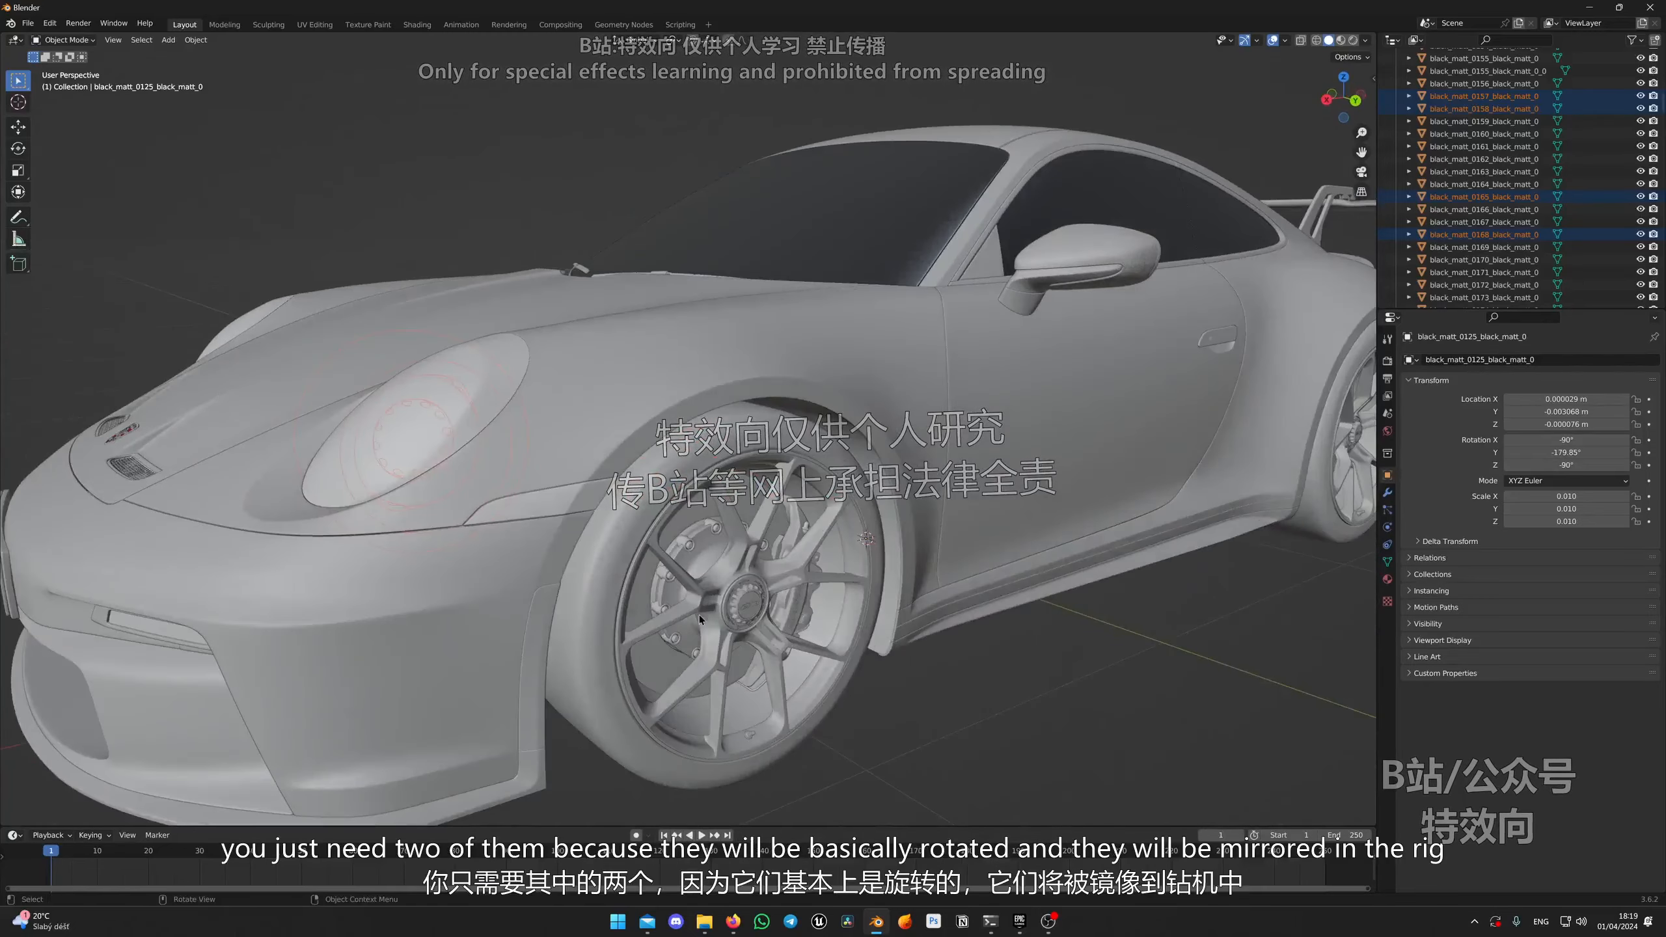
middle_click_drag(753, 628, 601, 395)
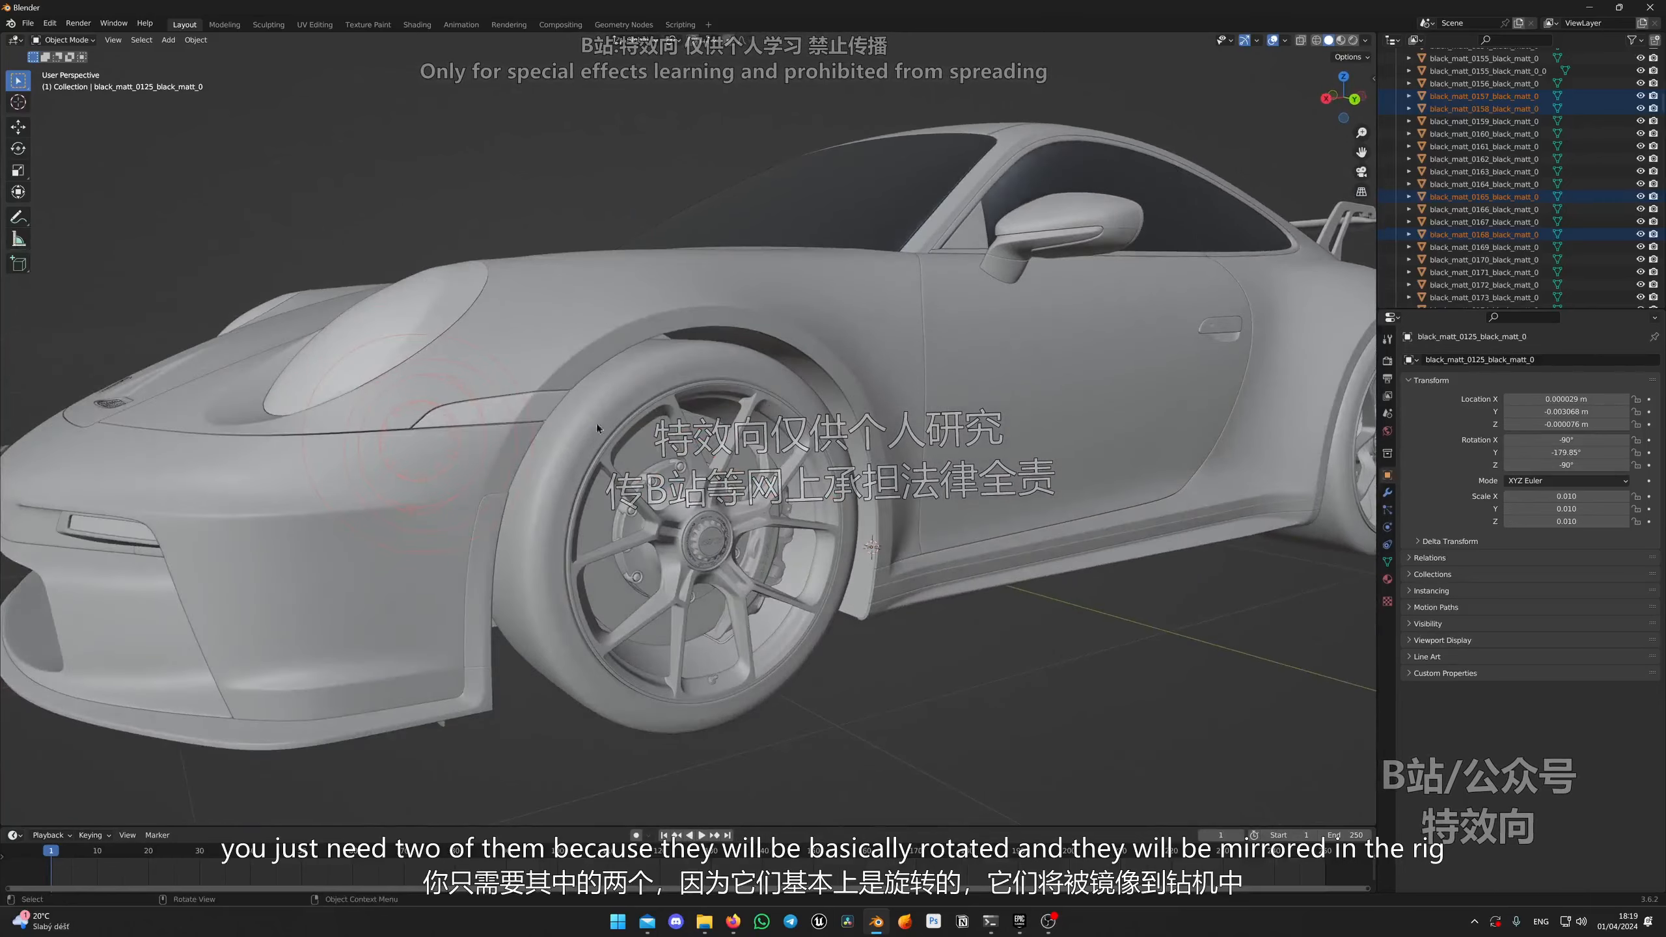
middle_click_drag(611, 602, 603, 492)
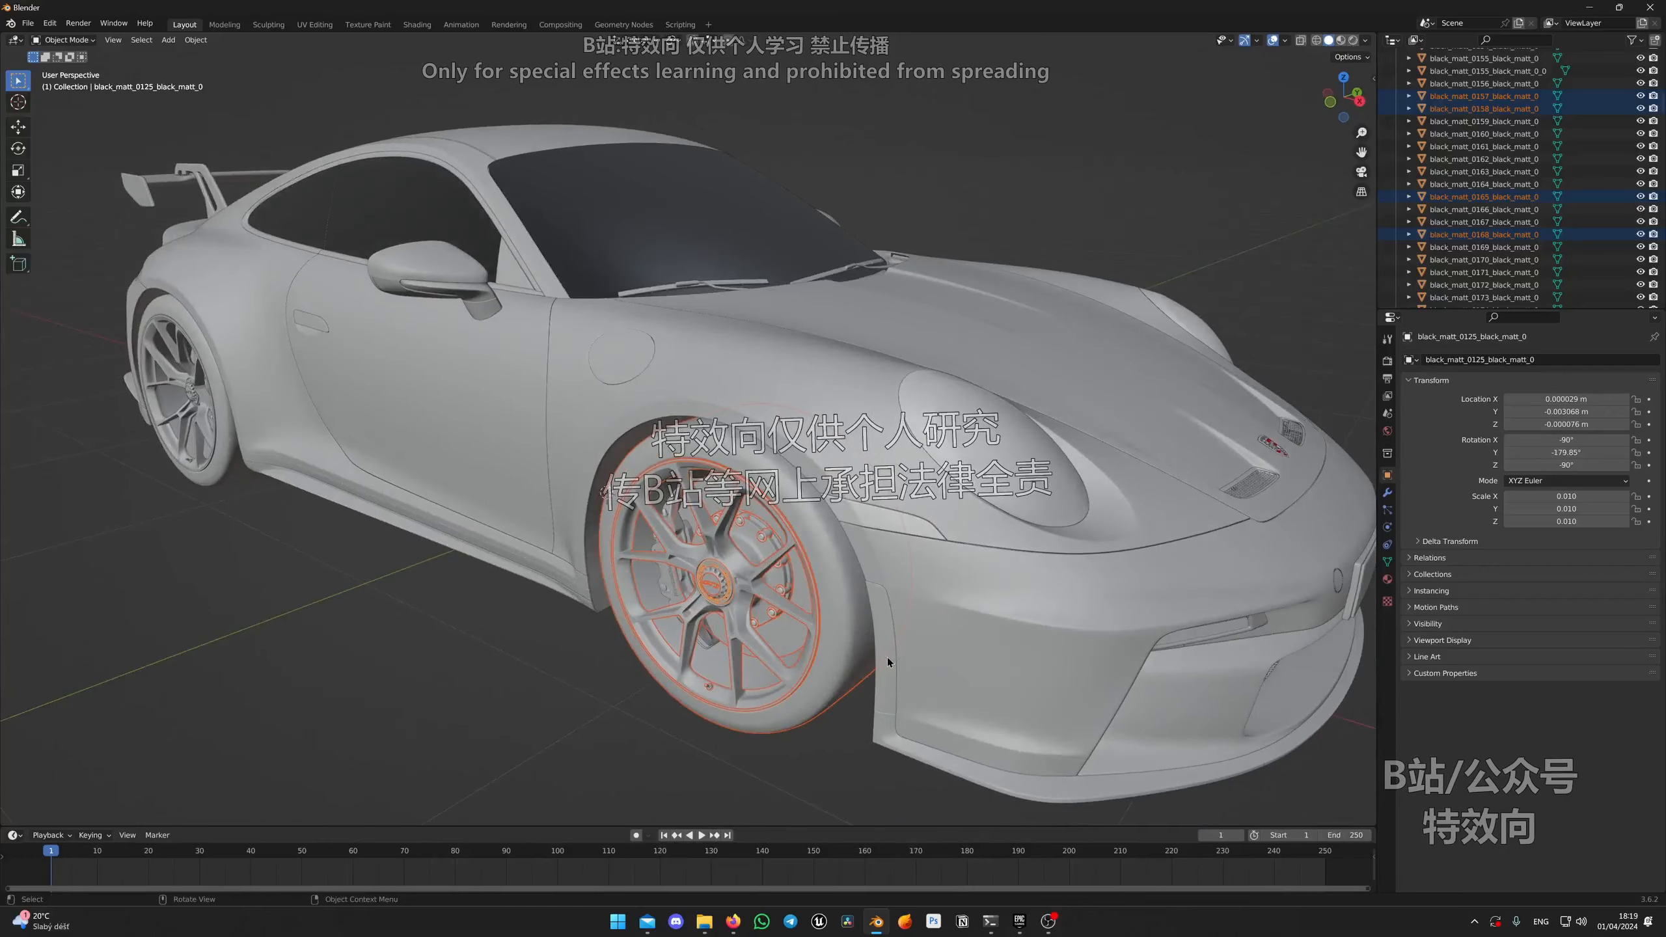
mouse_move(423, 469)
middle_mouse_down()
mouse_move(565, 459)
mouse_move(420, 474)
middle_mouse_up()
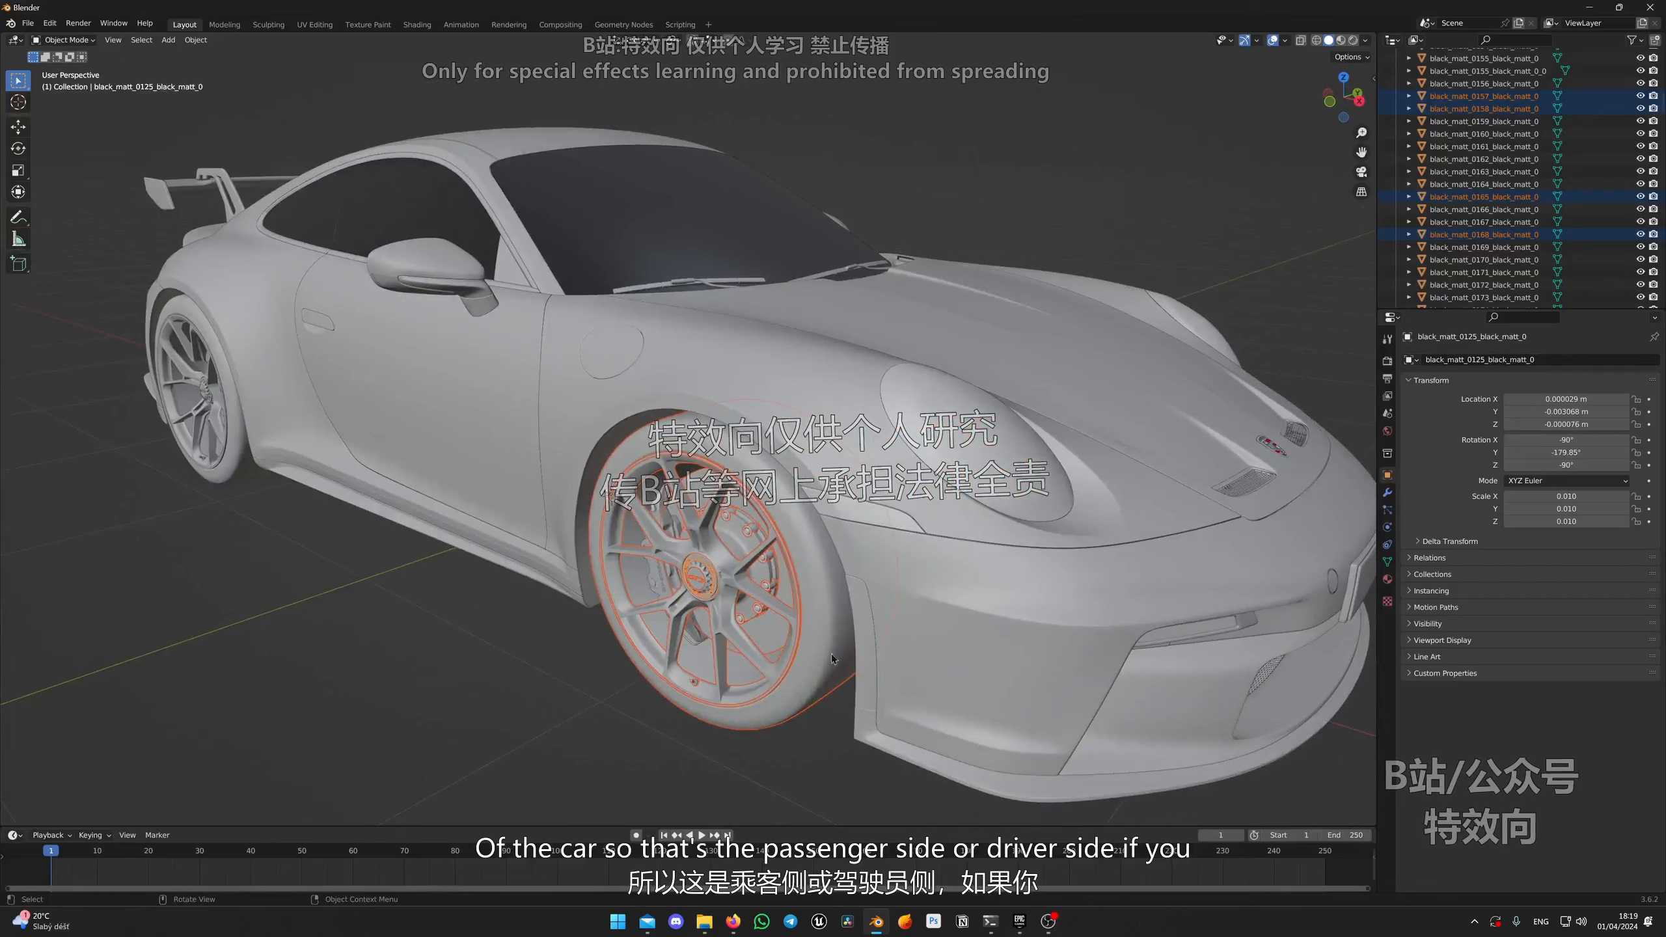
middle_click_drag(771, 573, 592, 496)
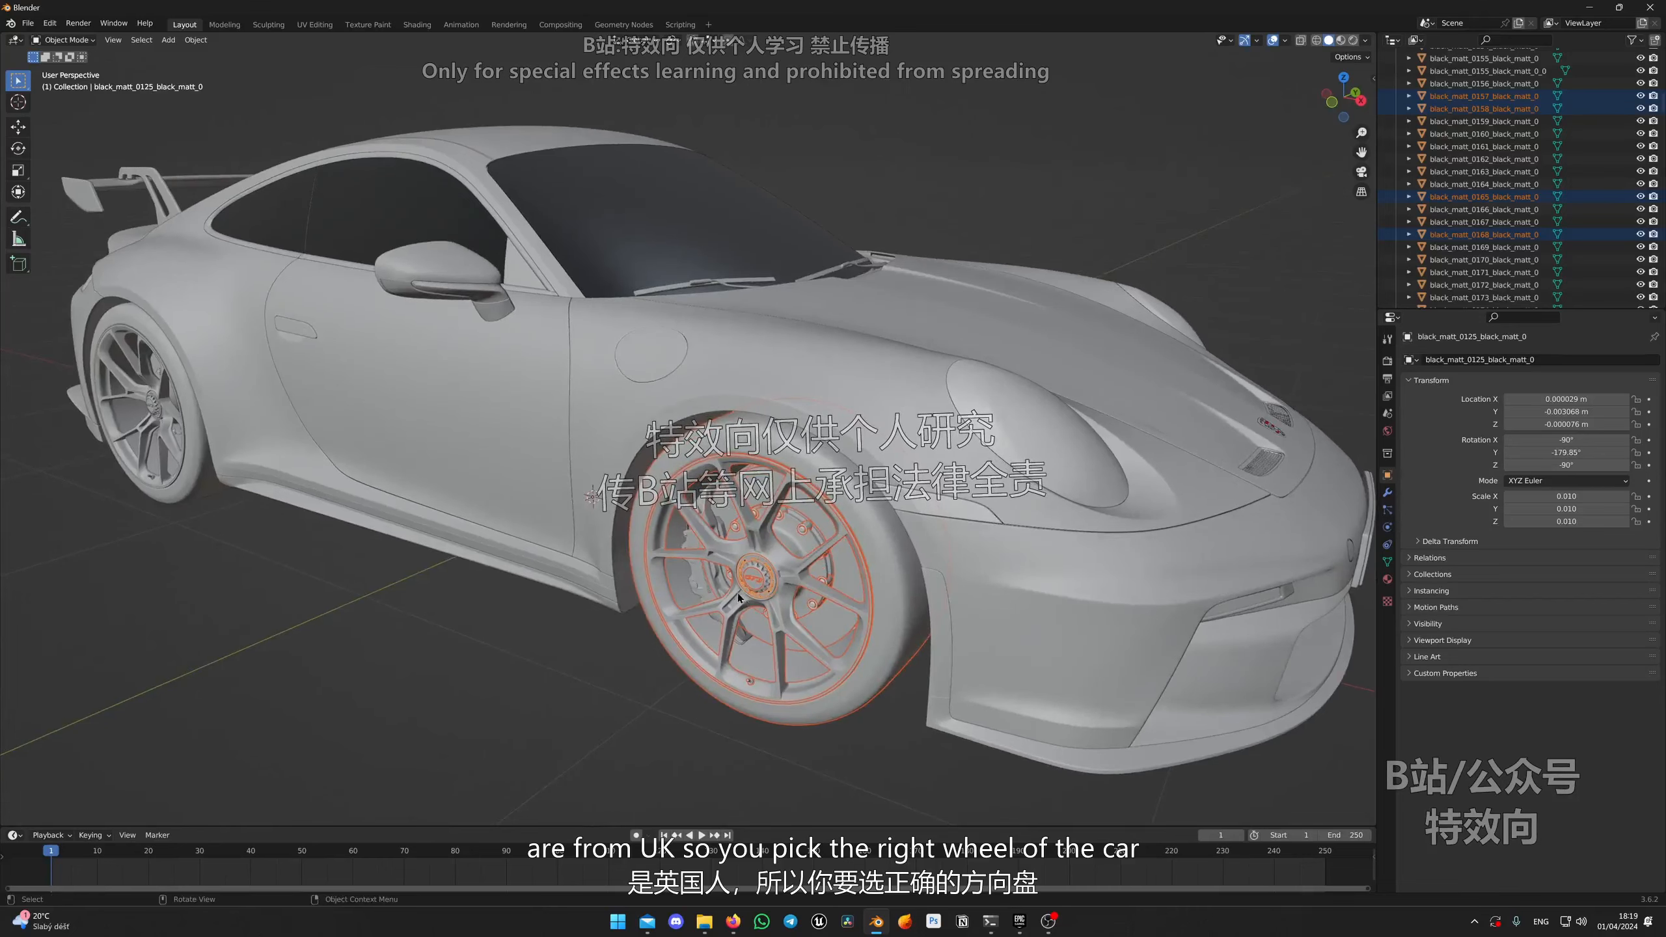
Step: Hide the selected wheel parts once more to verify that only the brake caliper and disc are excluded, and undo the hiding
middle_click_drag(738, 598, 731, 570)
middle_click_drag(763, 446, 750, 453)
scroll(750, 455, "up", 4)
middle_click_drag(782, 542, 840, 481, "shift")
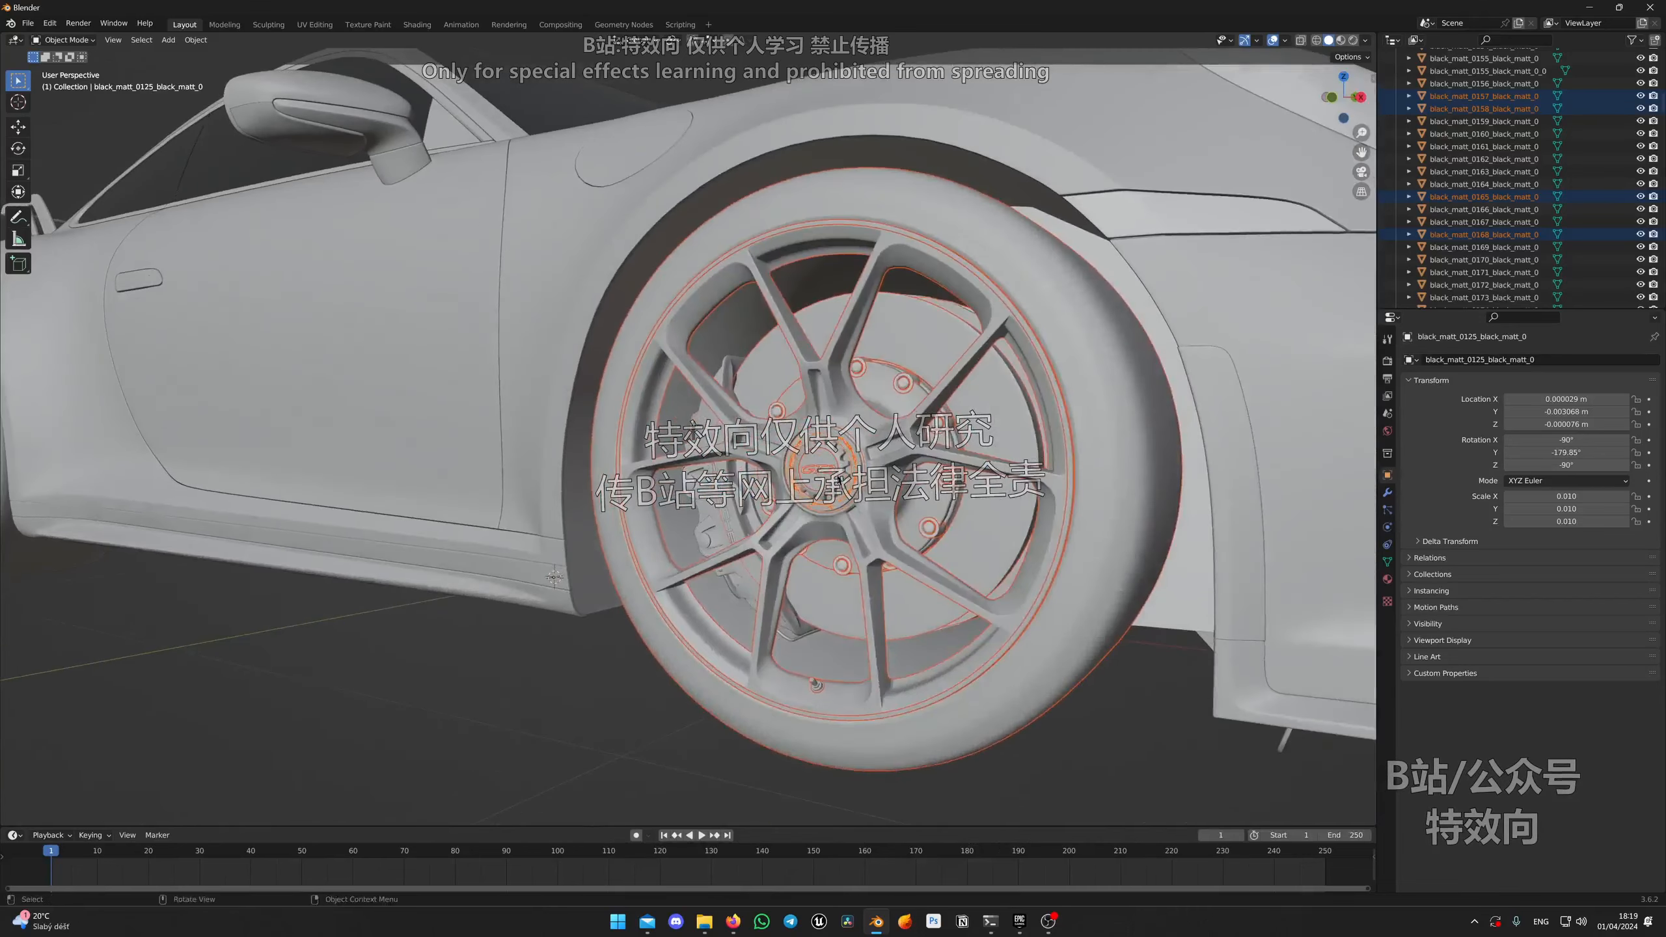
key("h")
middle_click_drag(679, 349, 807, 403)
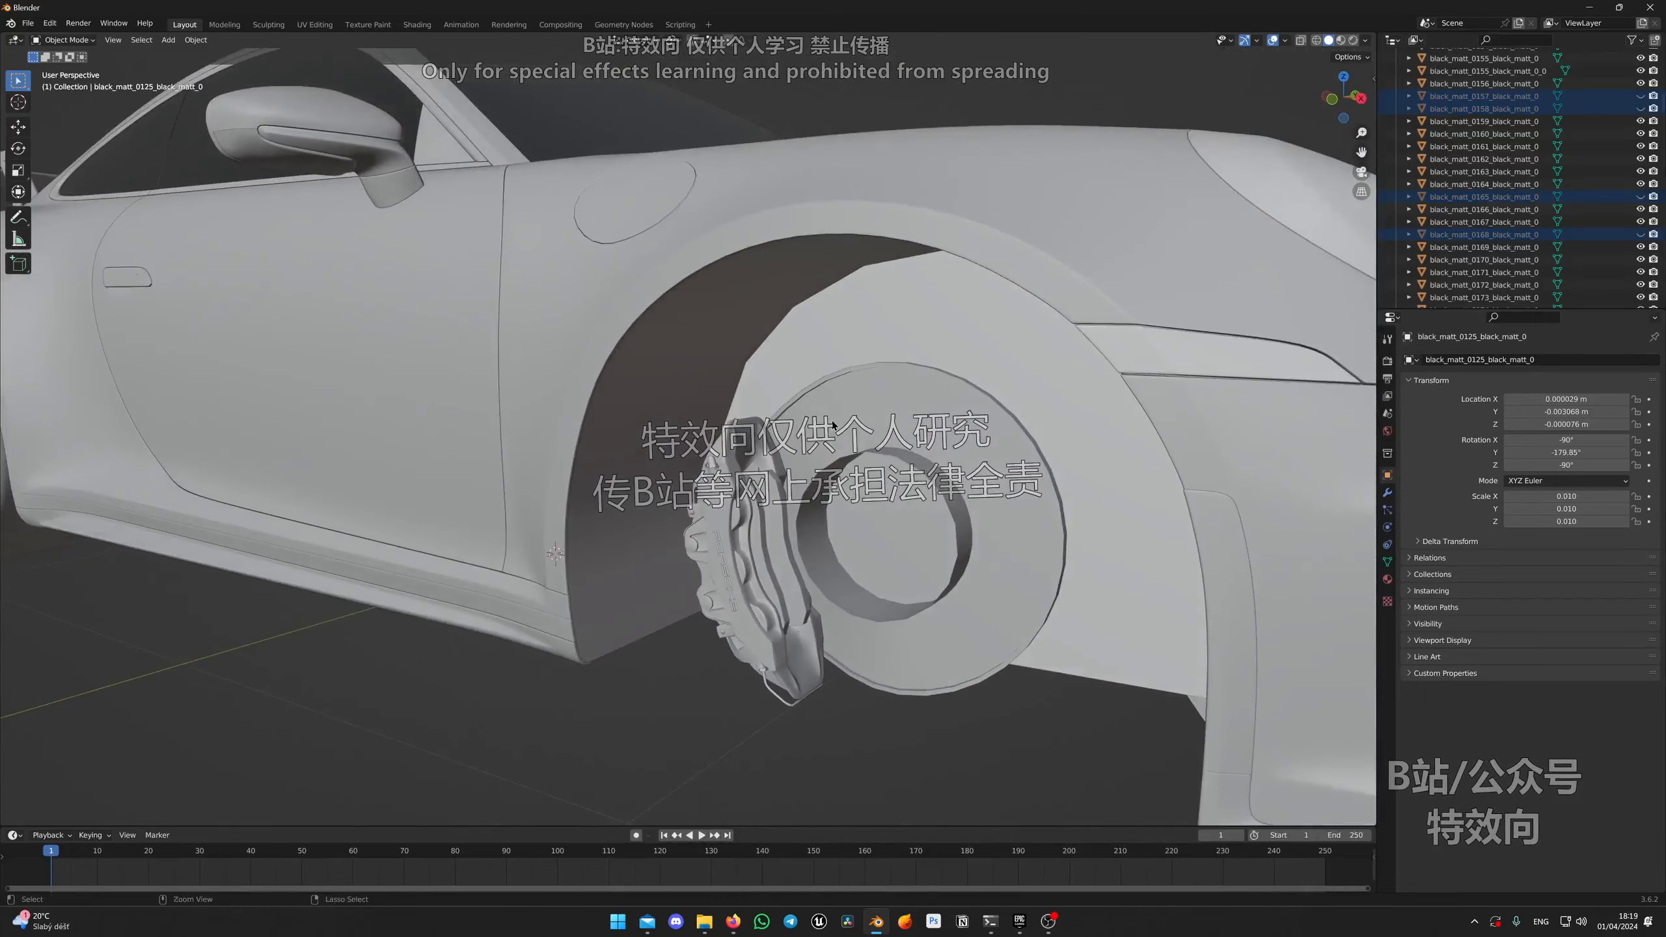
middle_click_drag(832, 425, 820, 419)
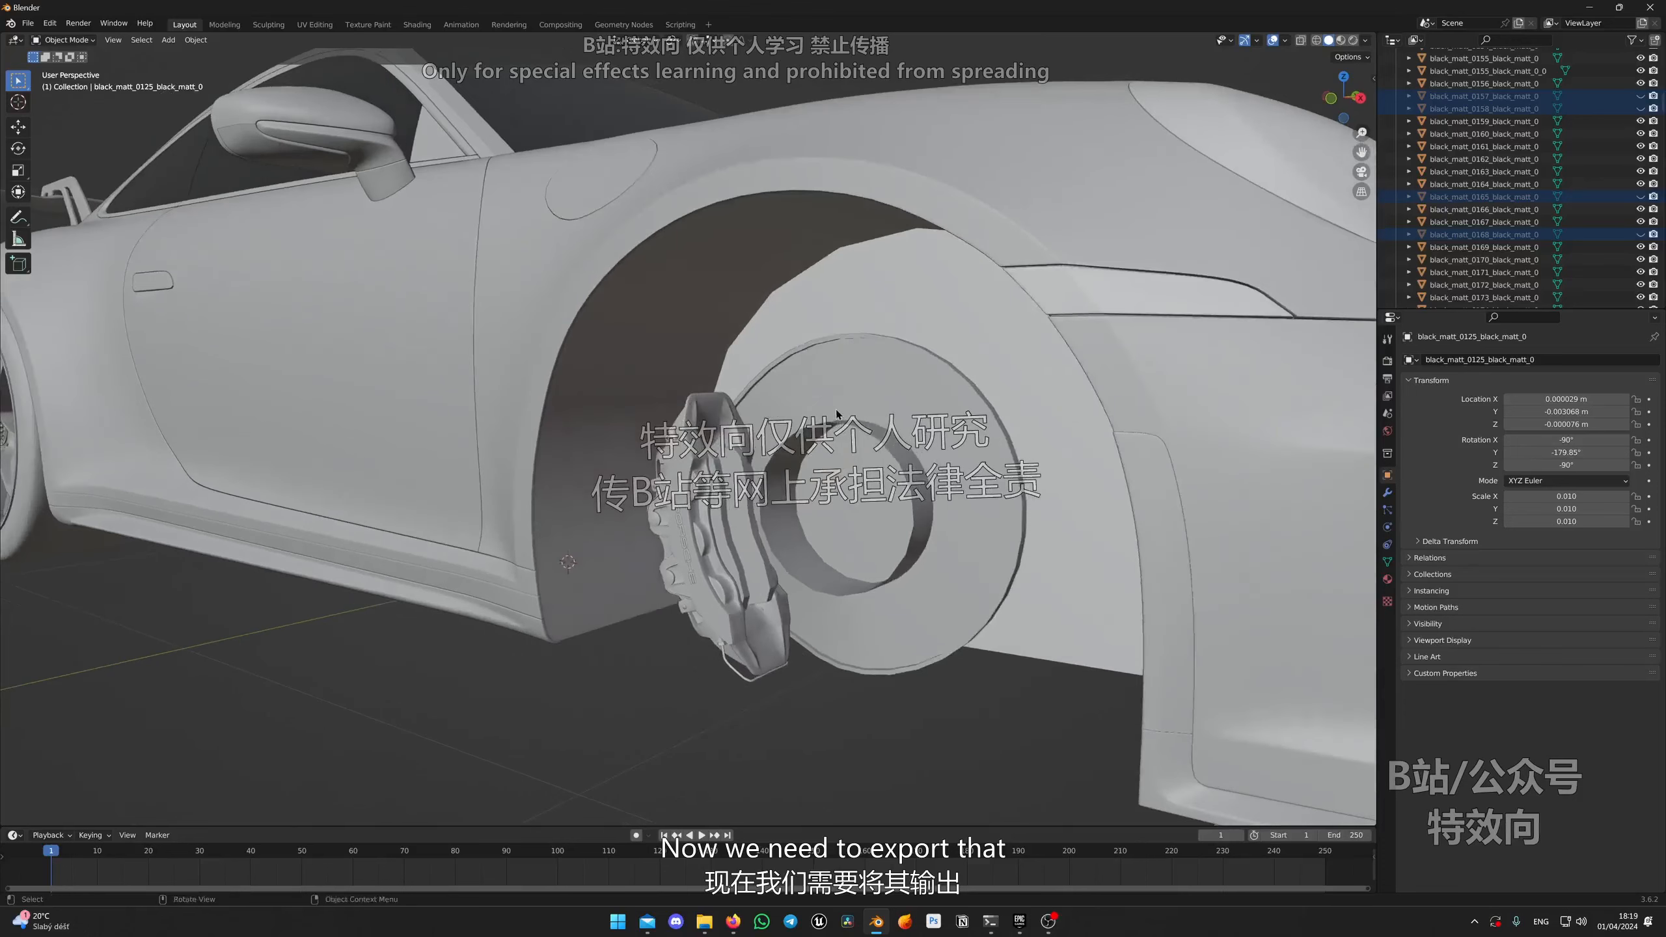
key("ctrl+z")
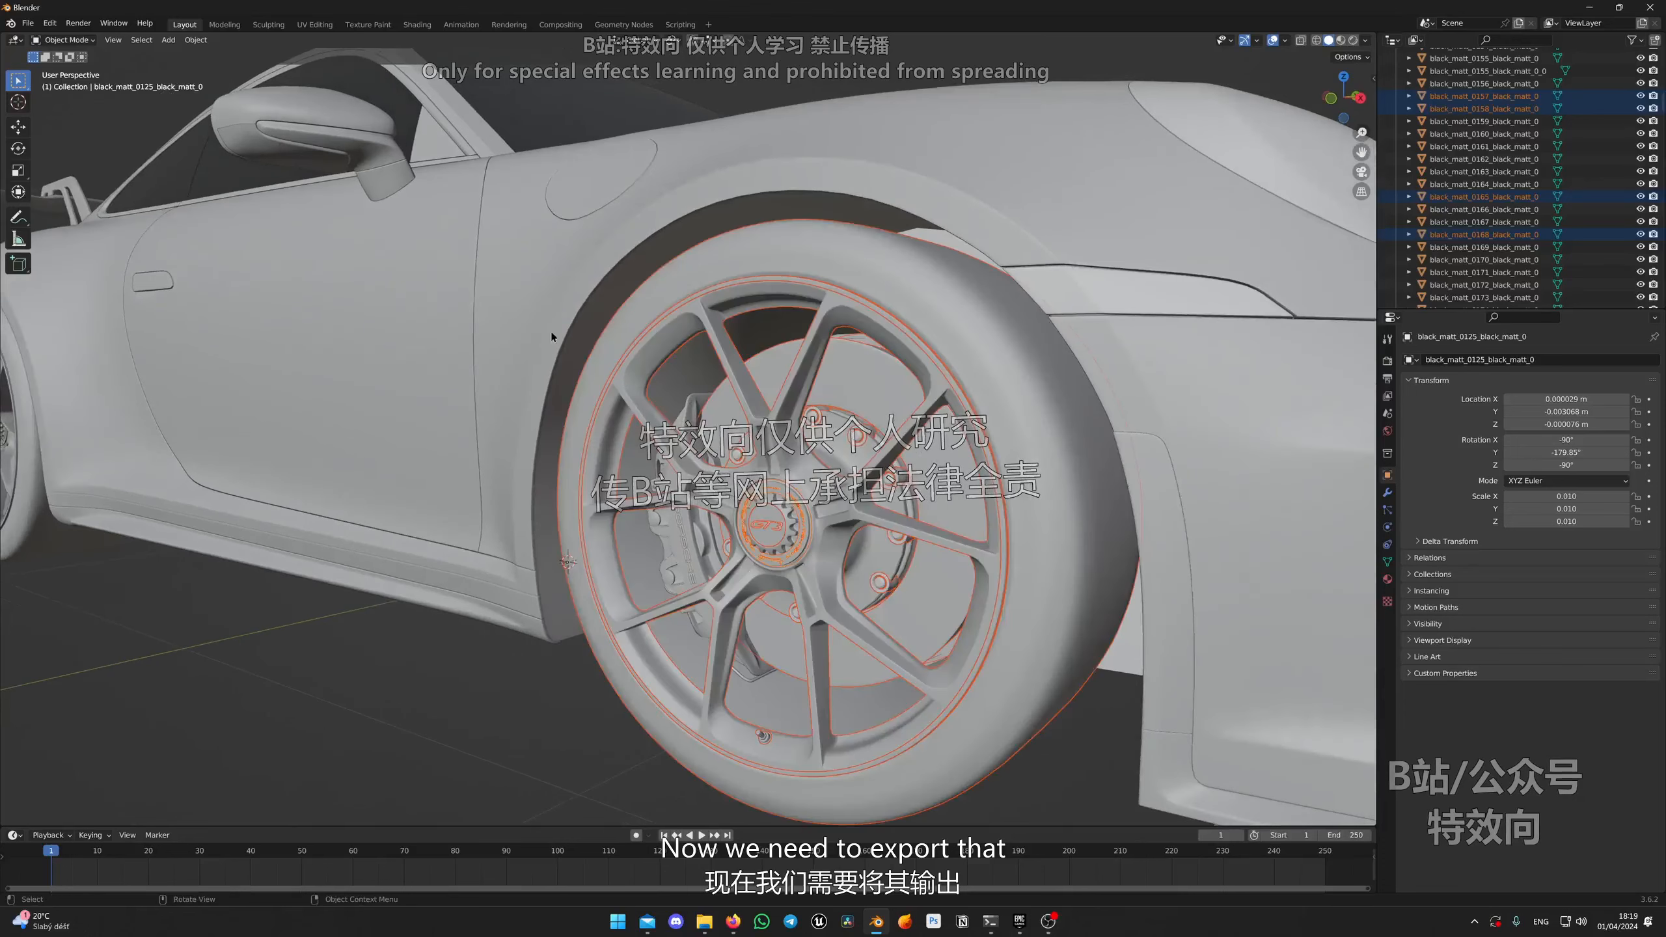
Step: Start an FBX export, create a folder named Porsche UE inside the Models folder, and open it
left_click(27, 23)
mouse_move(55, 208)
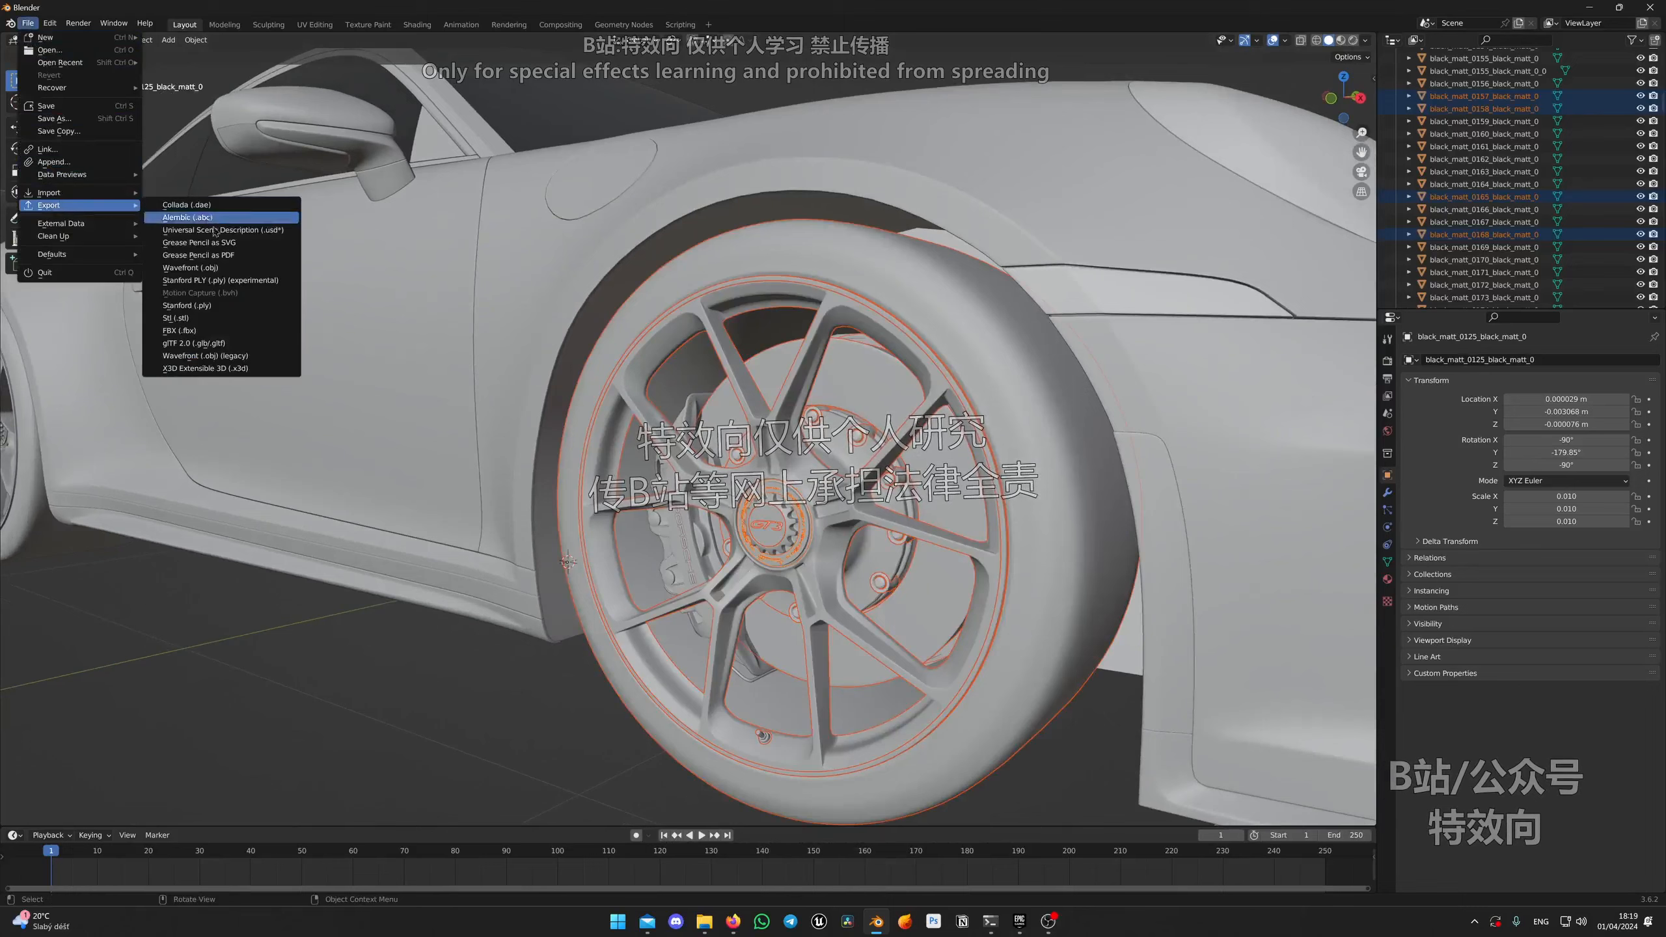
left_click(180, 330)
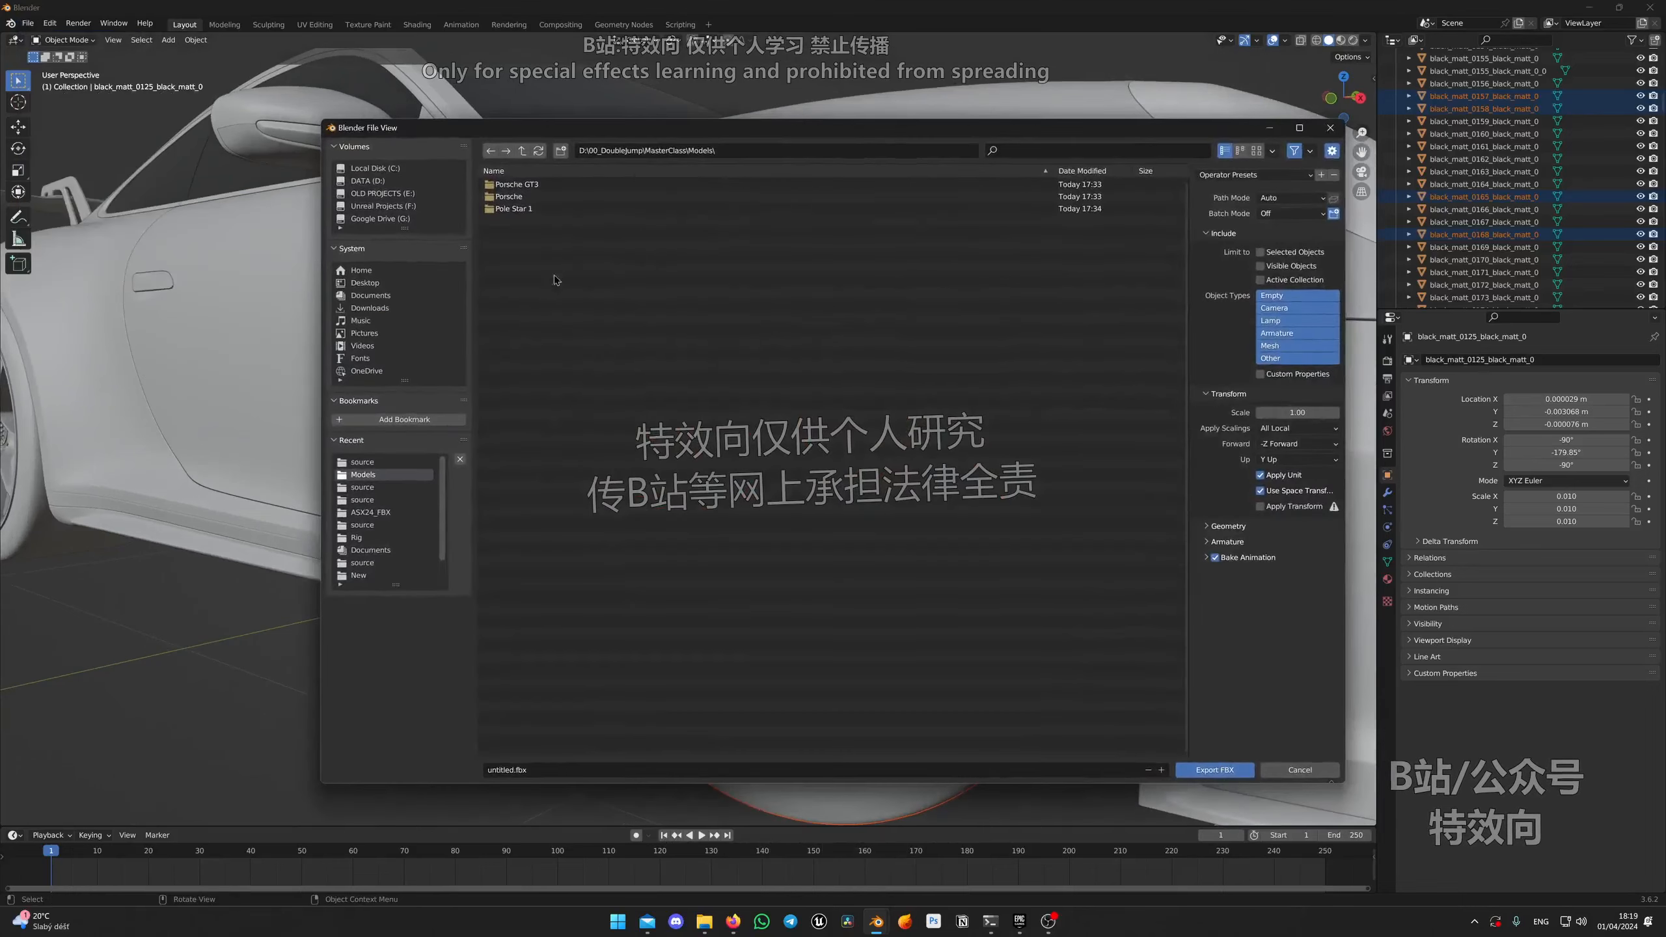
left_click(561, 152)
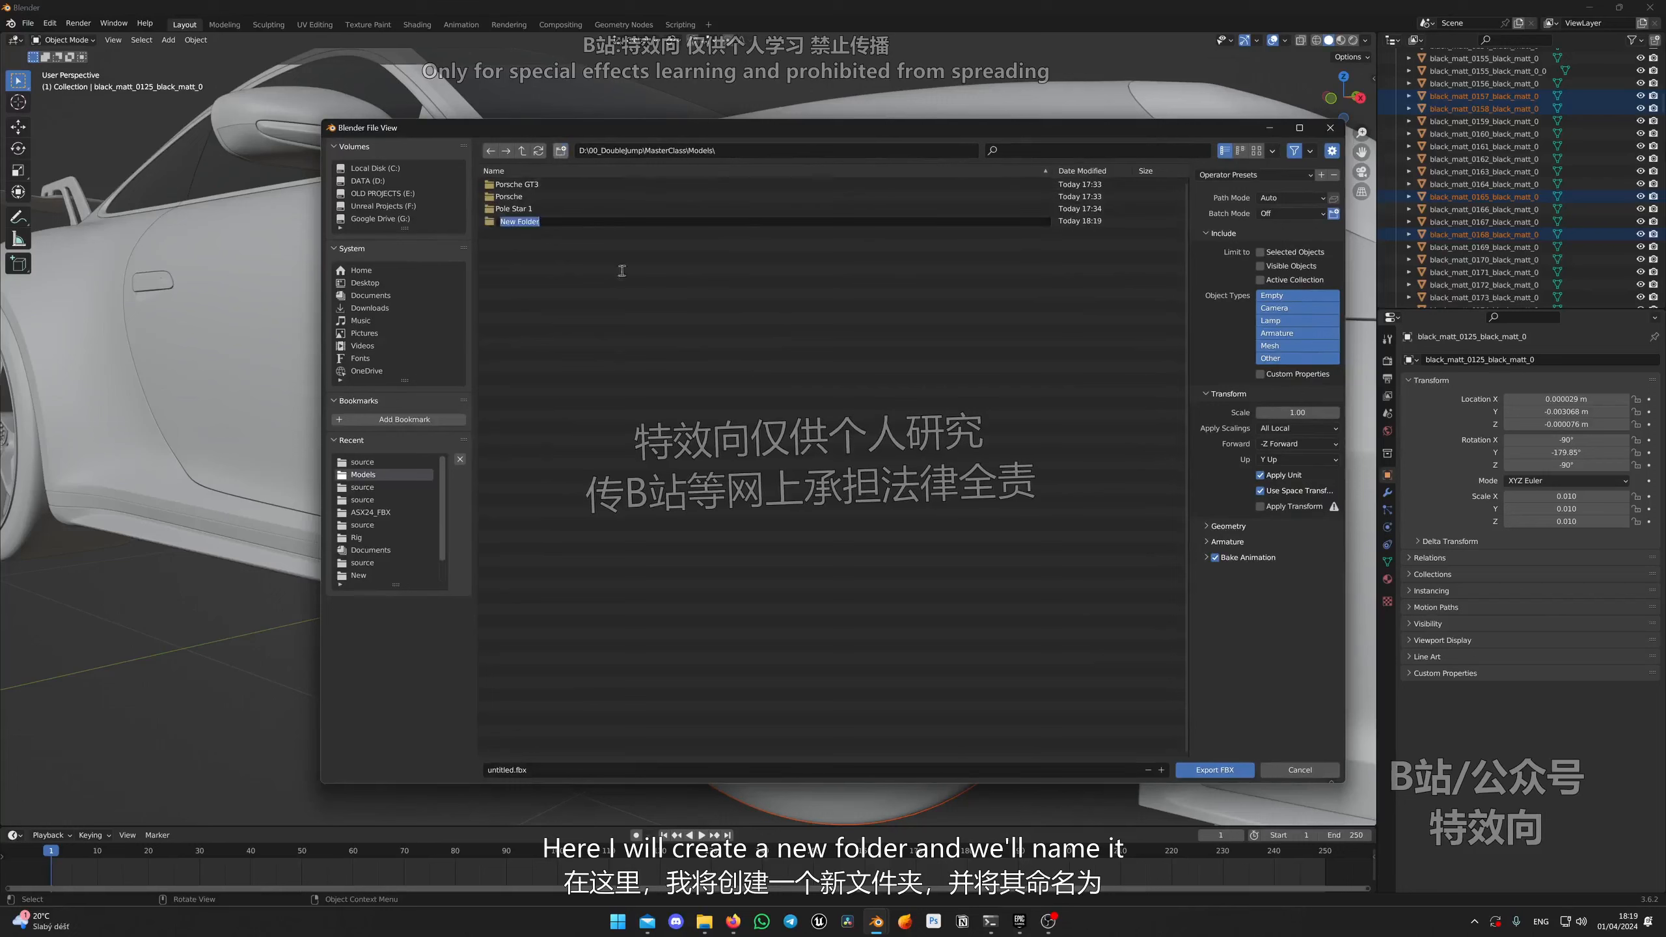
type("Por")
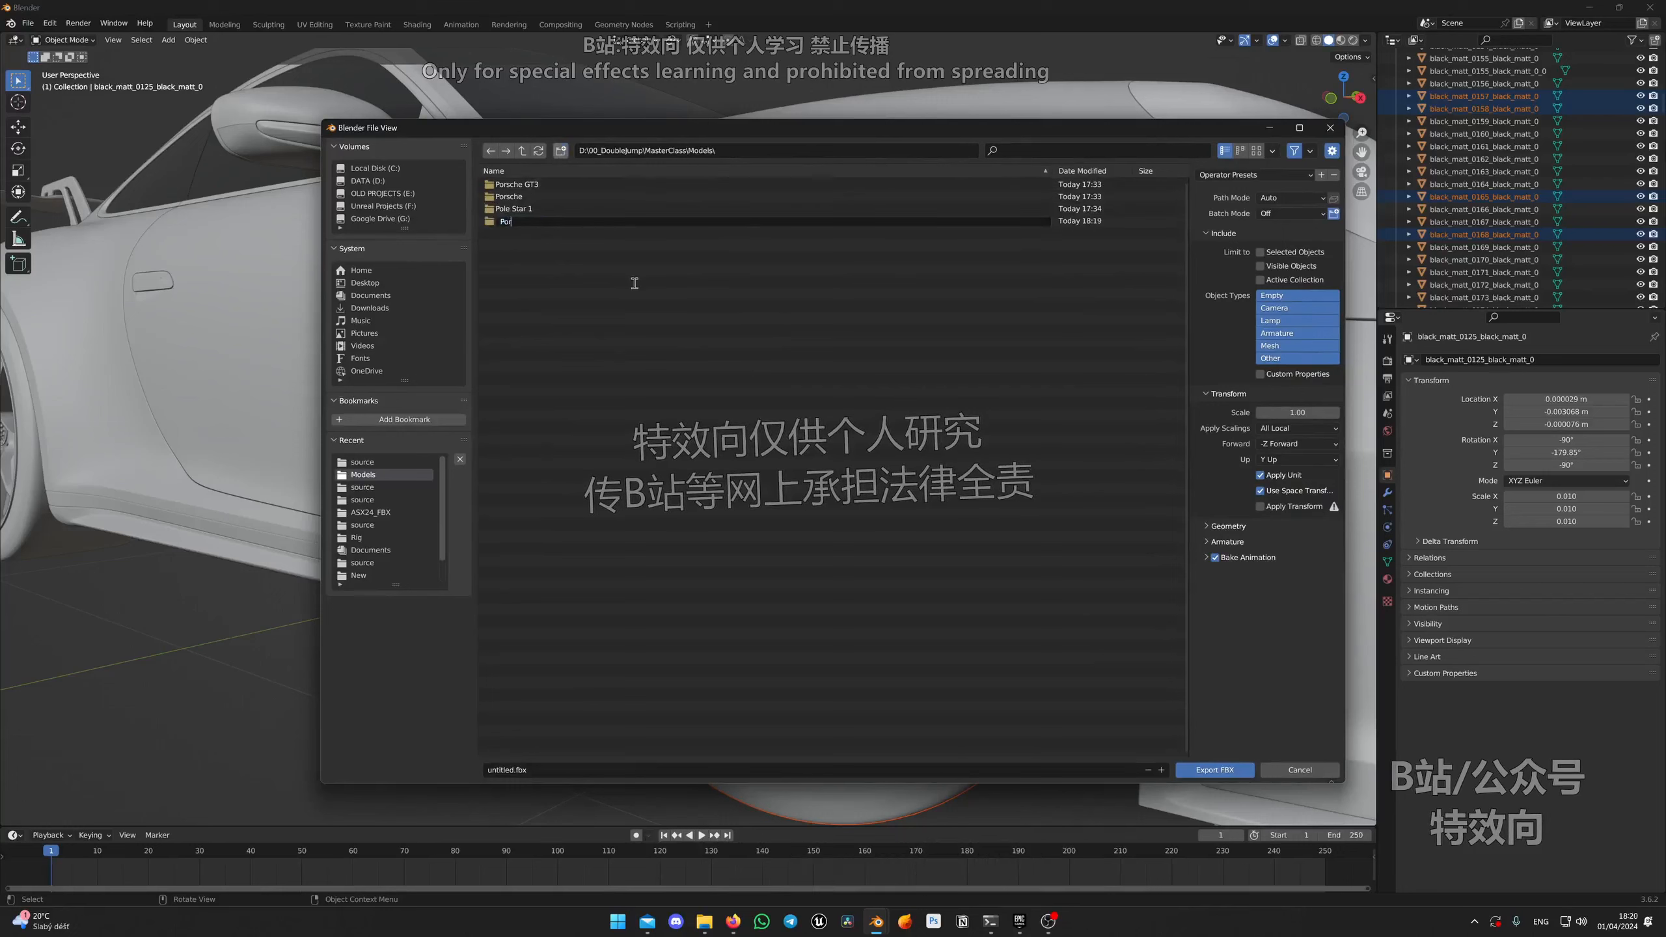
type("sche")
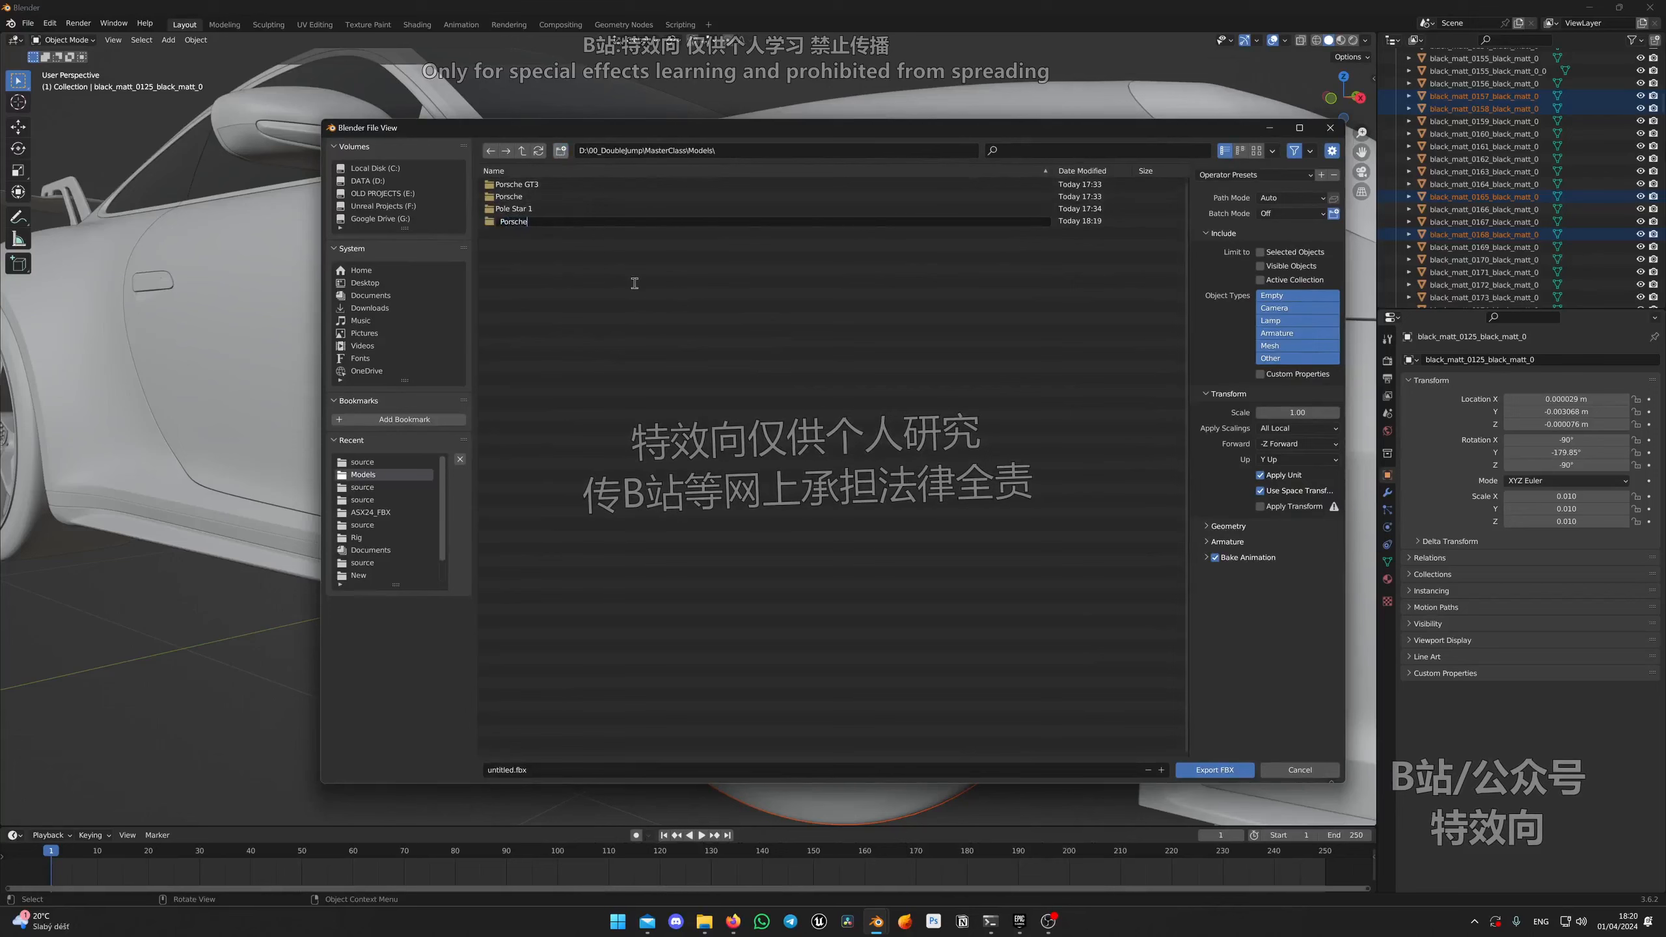
type(" UE")
key("Return")
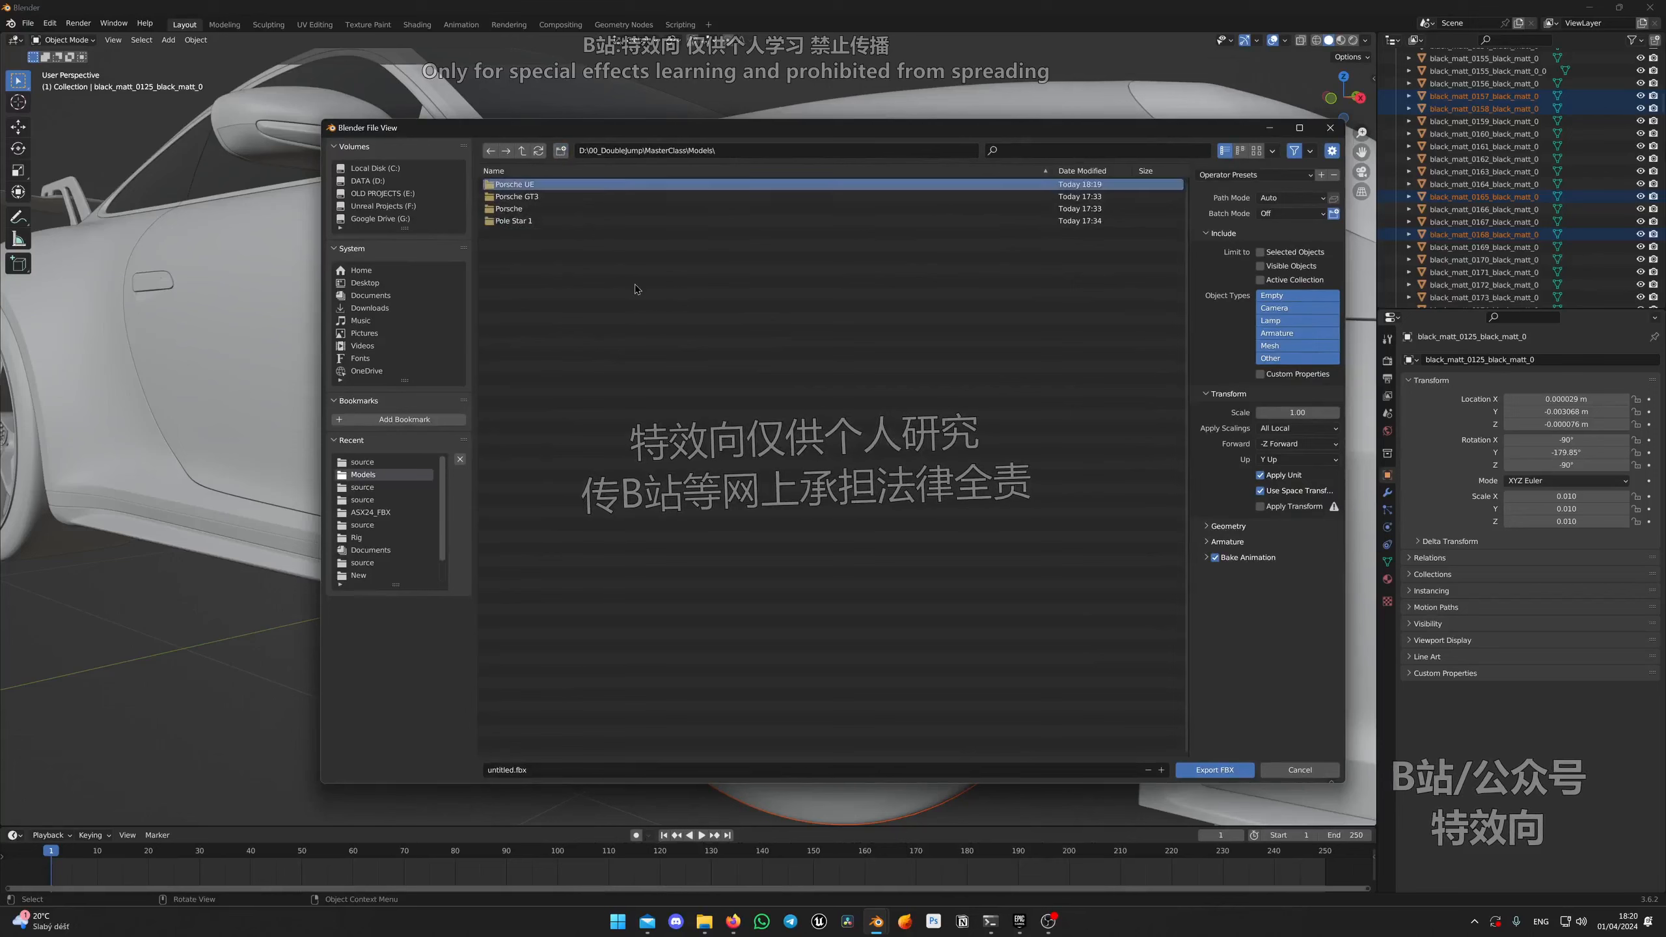
double_click(518, 186)
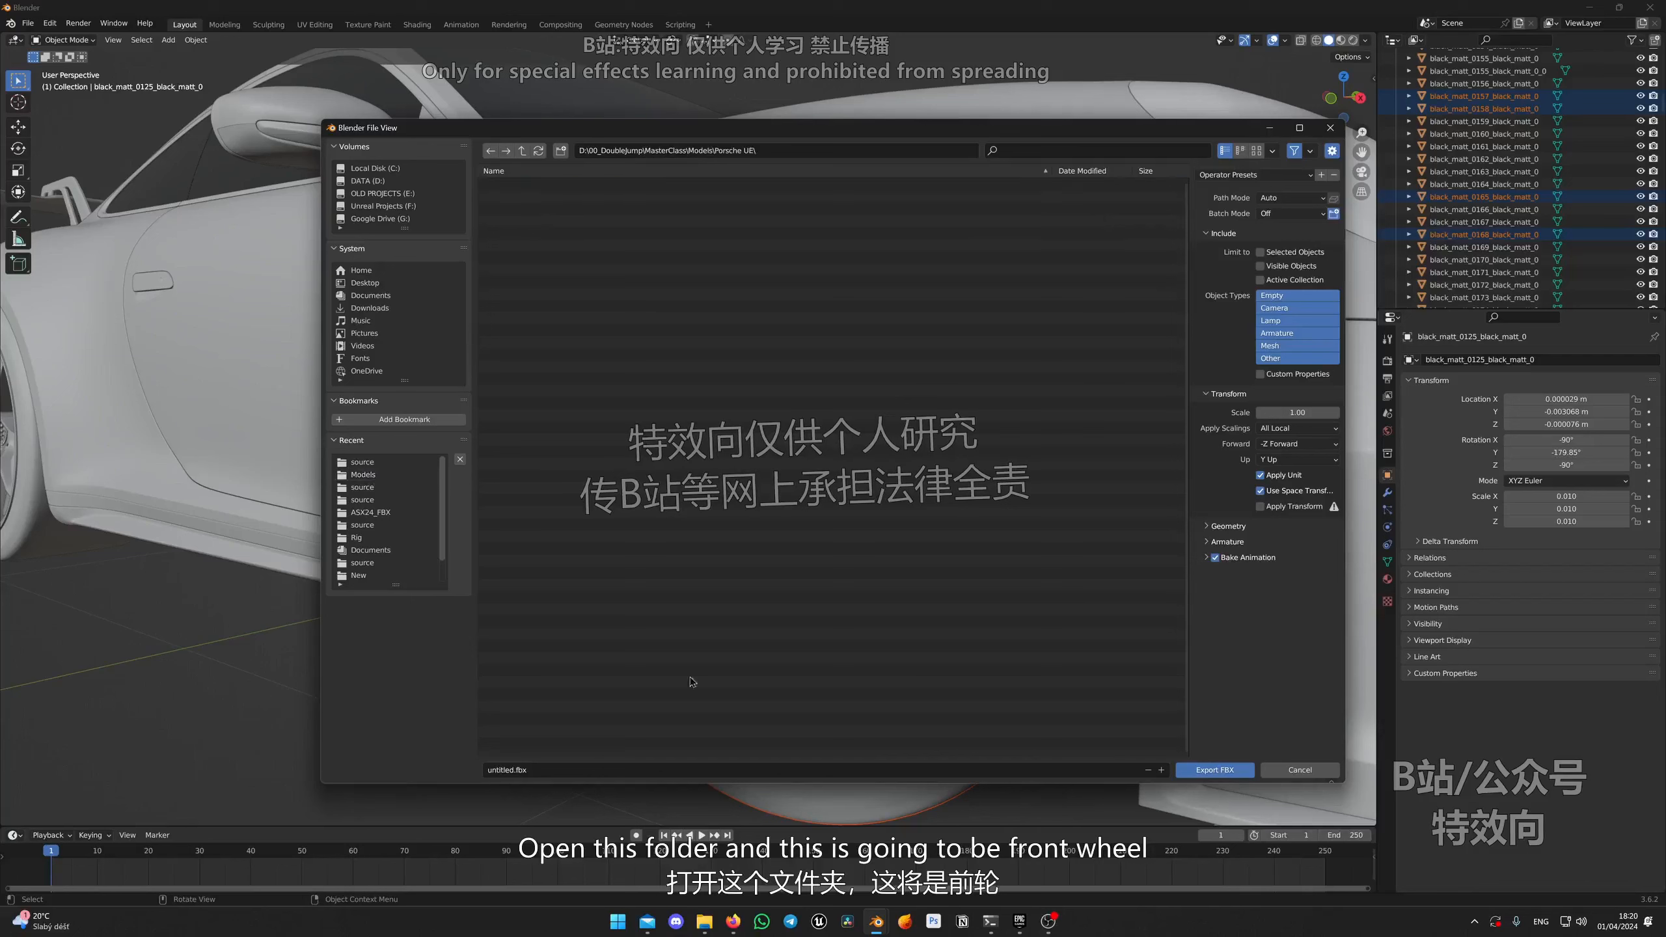
Step: Name the export file Front_Wheel and limit the export to selected objects of the types Mesh and Other
left_click(506, 770)
type("Front_Wheel")
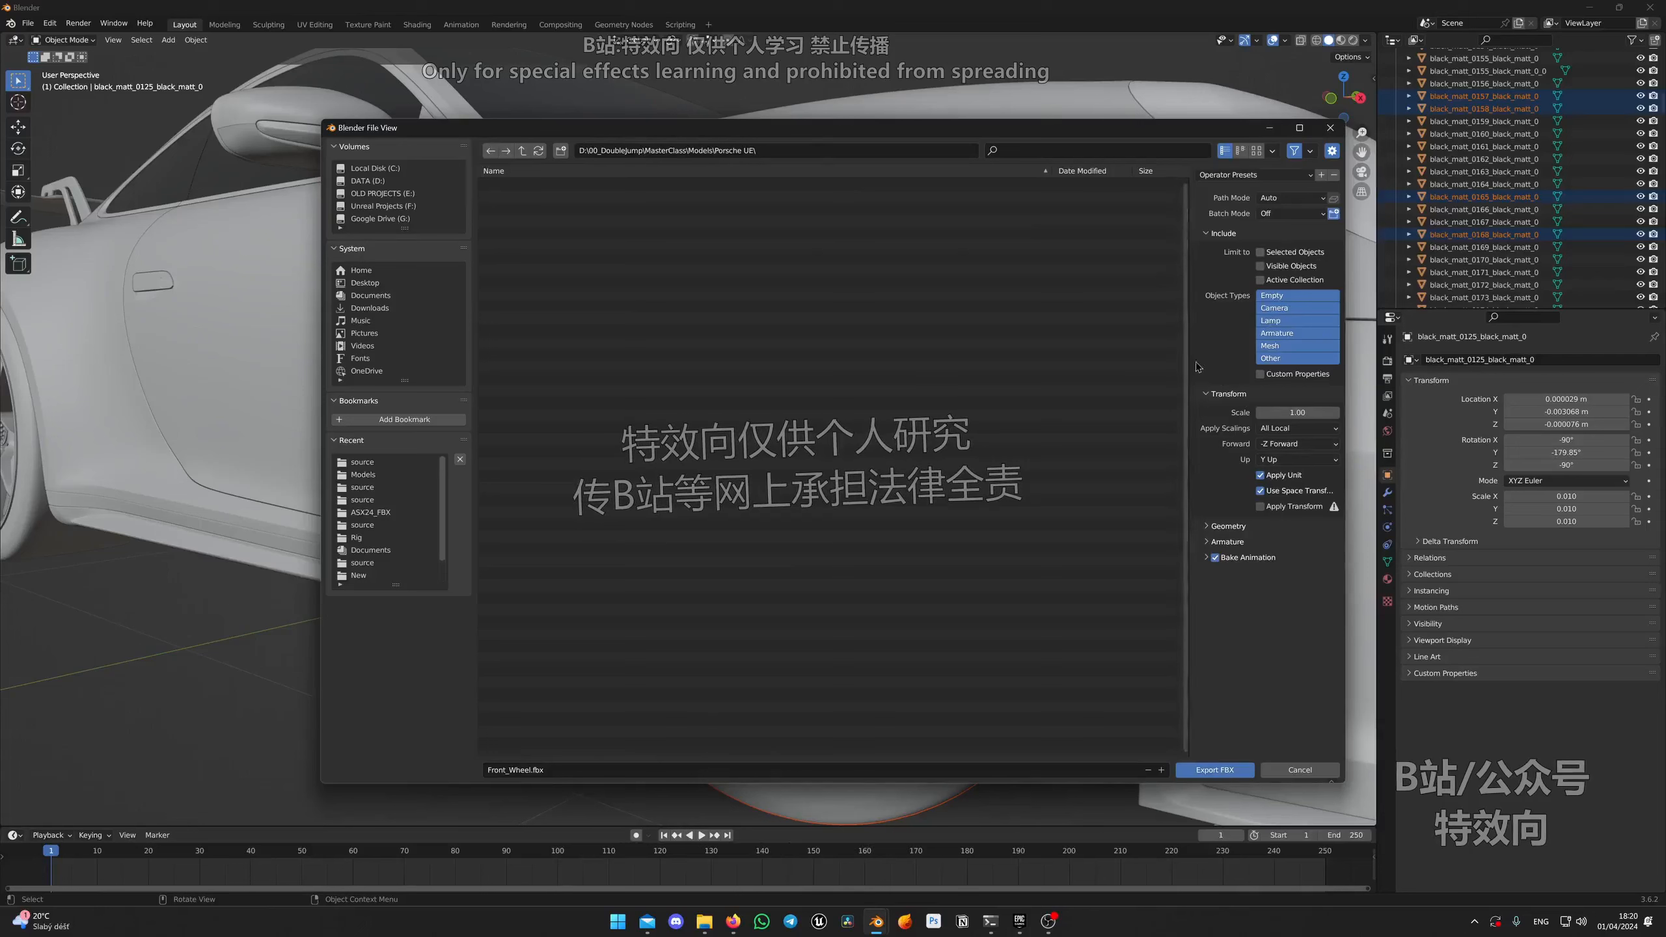
left_click(1263, 255)
mouse_move(1182, 133)
left_mouse_down()
mouse_move(1169, 488)
mouse_move(1204, 138)
left_mouse_up()
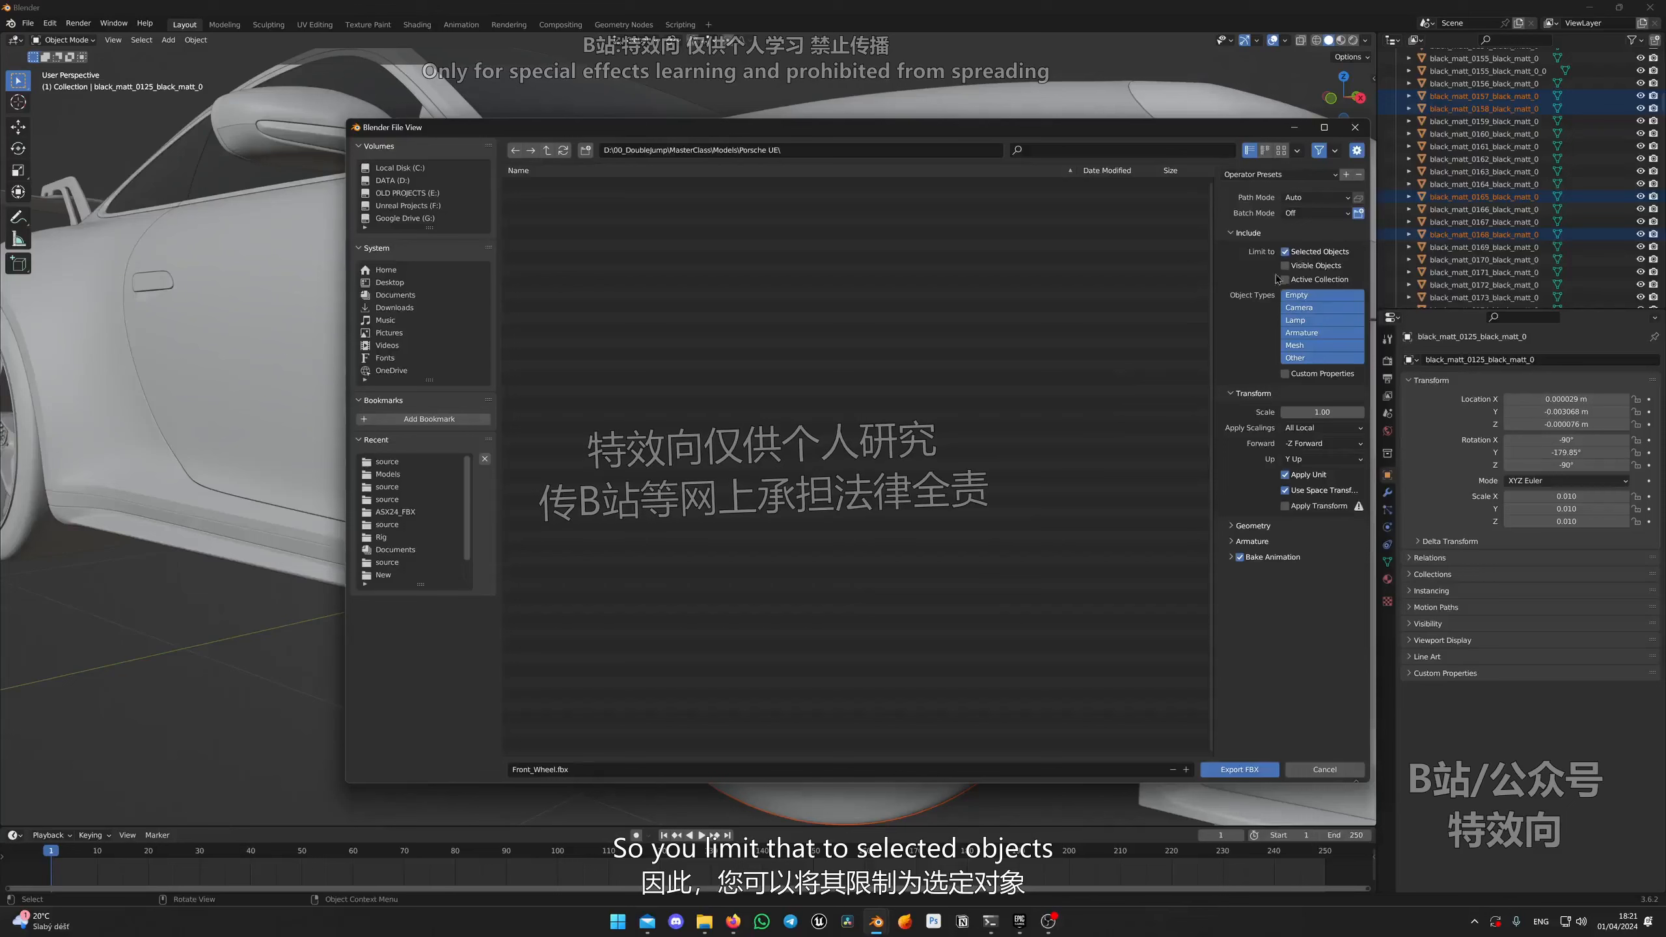
left_click(1323, 346)
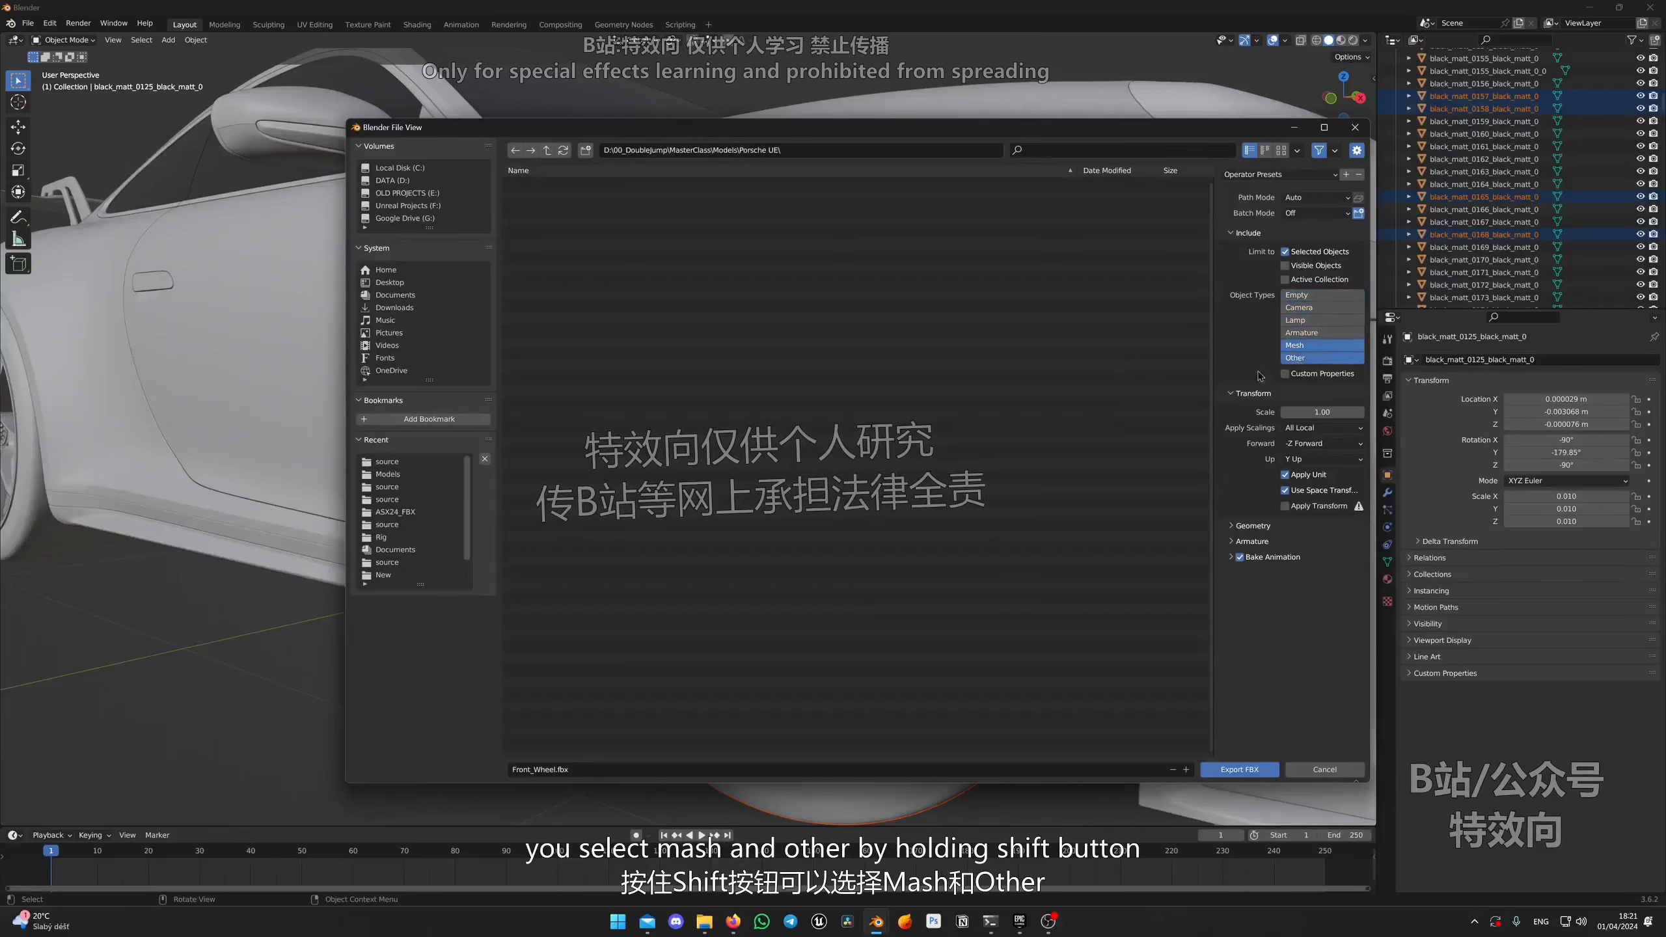
left_click(1292, 358, "shift")
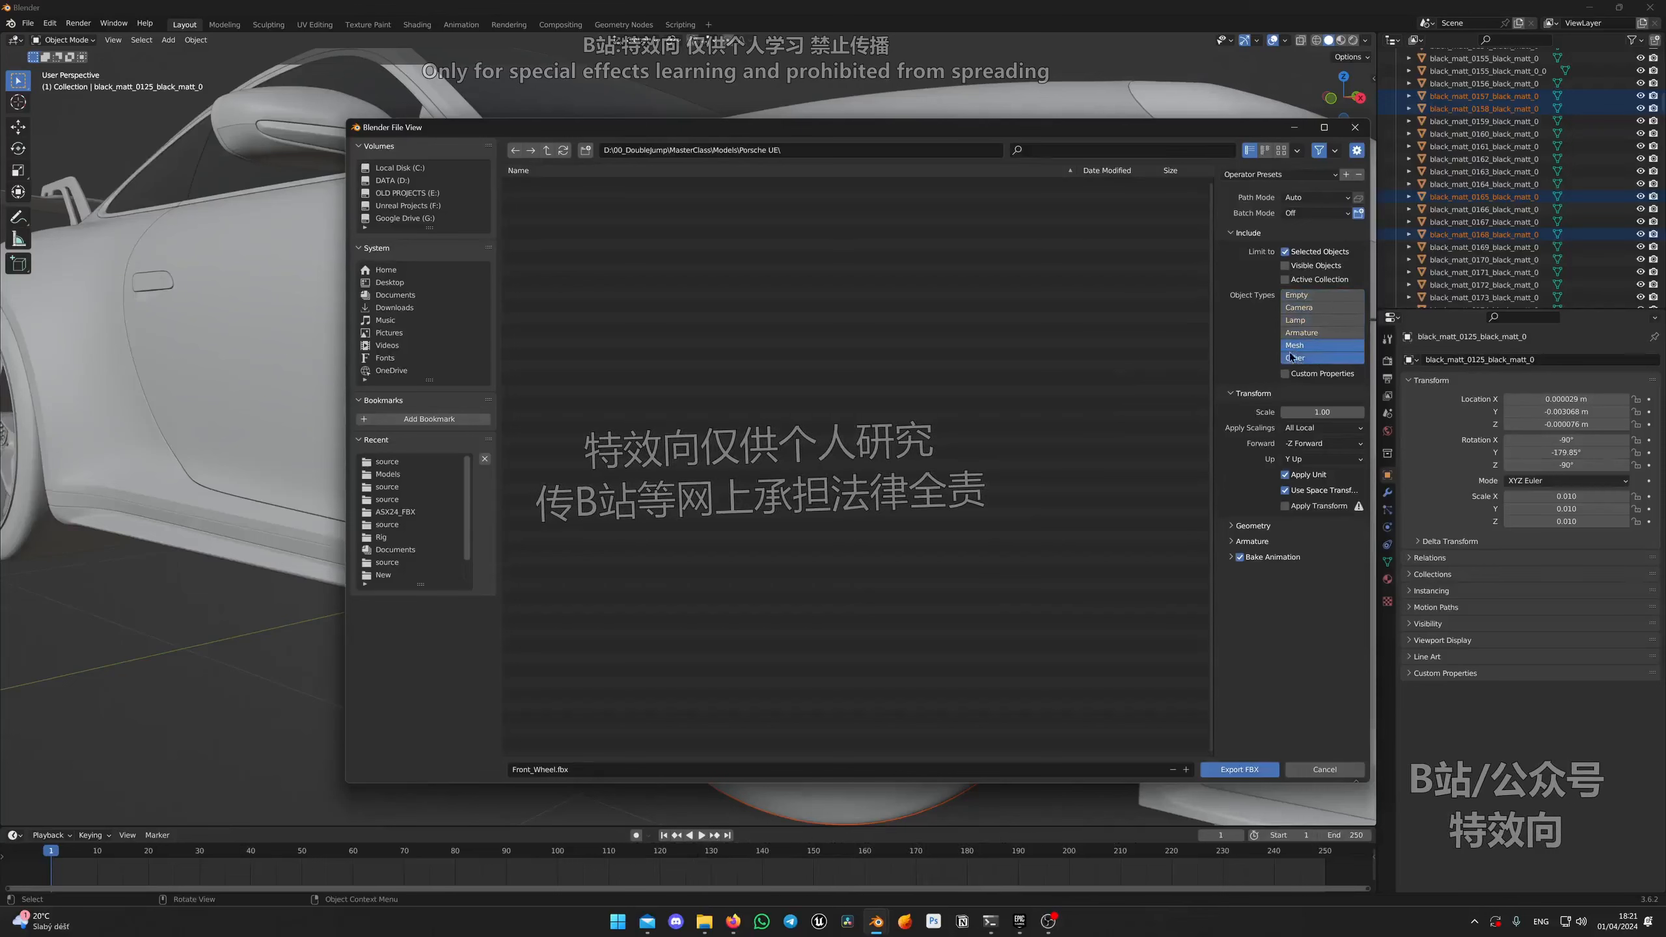
Step: Set the export's forward axis to X Forward and its up axis to Z Up
left_click(1314, 446)
left_click(1309, 457)
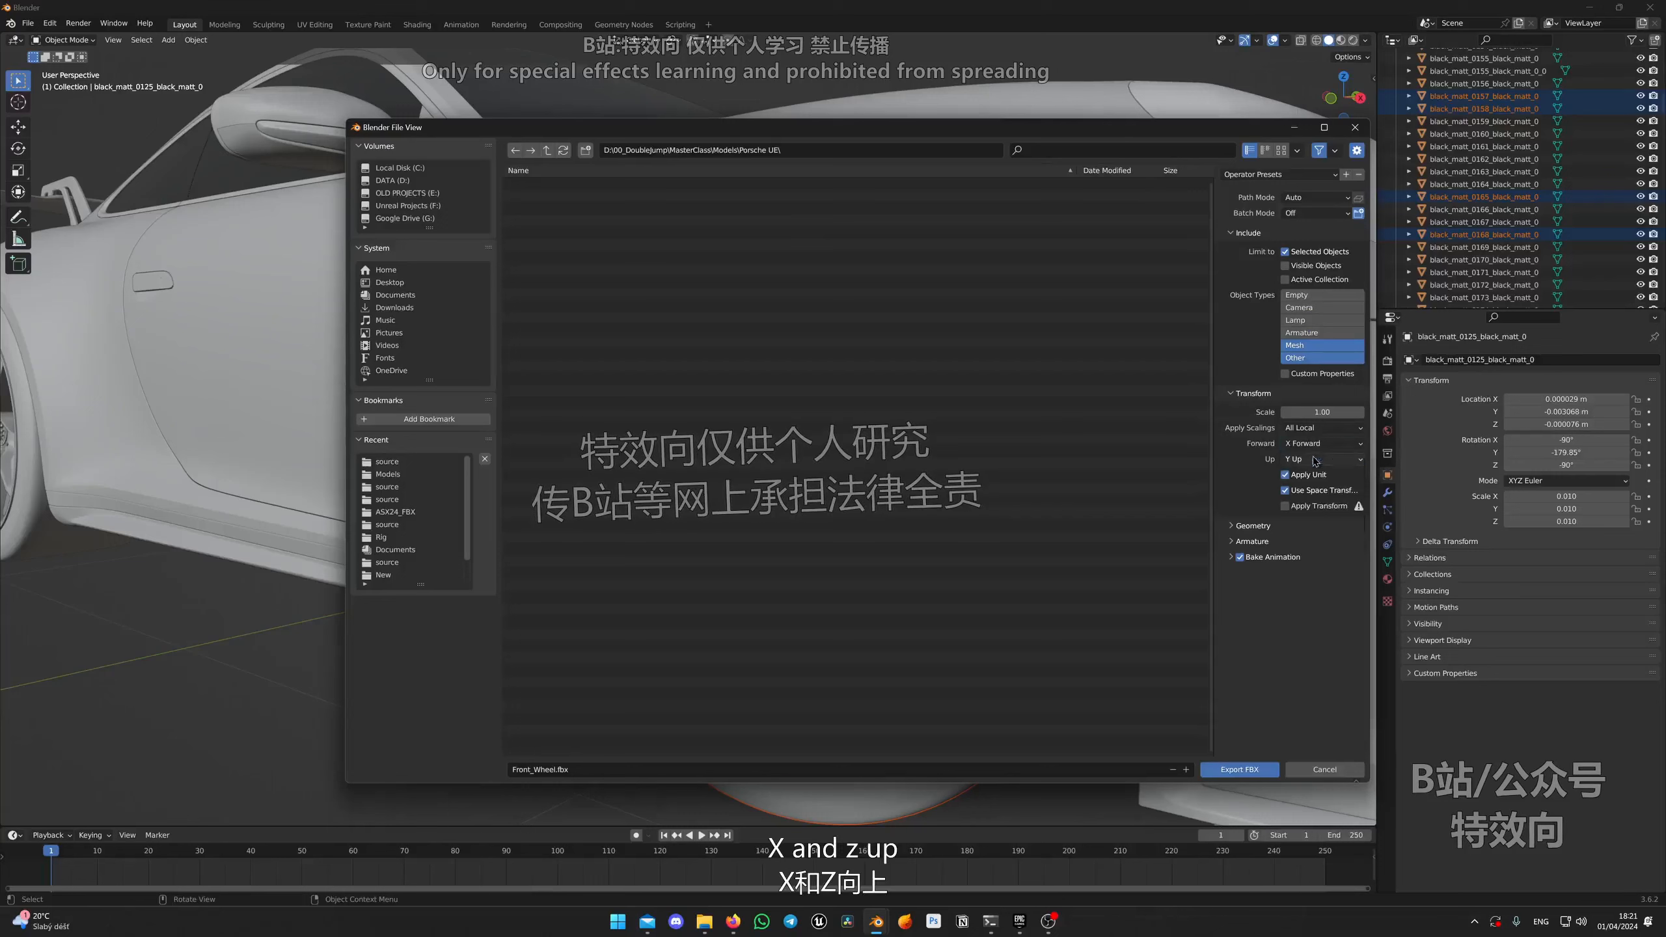
left_click(1312, 459)
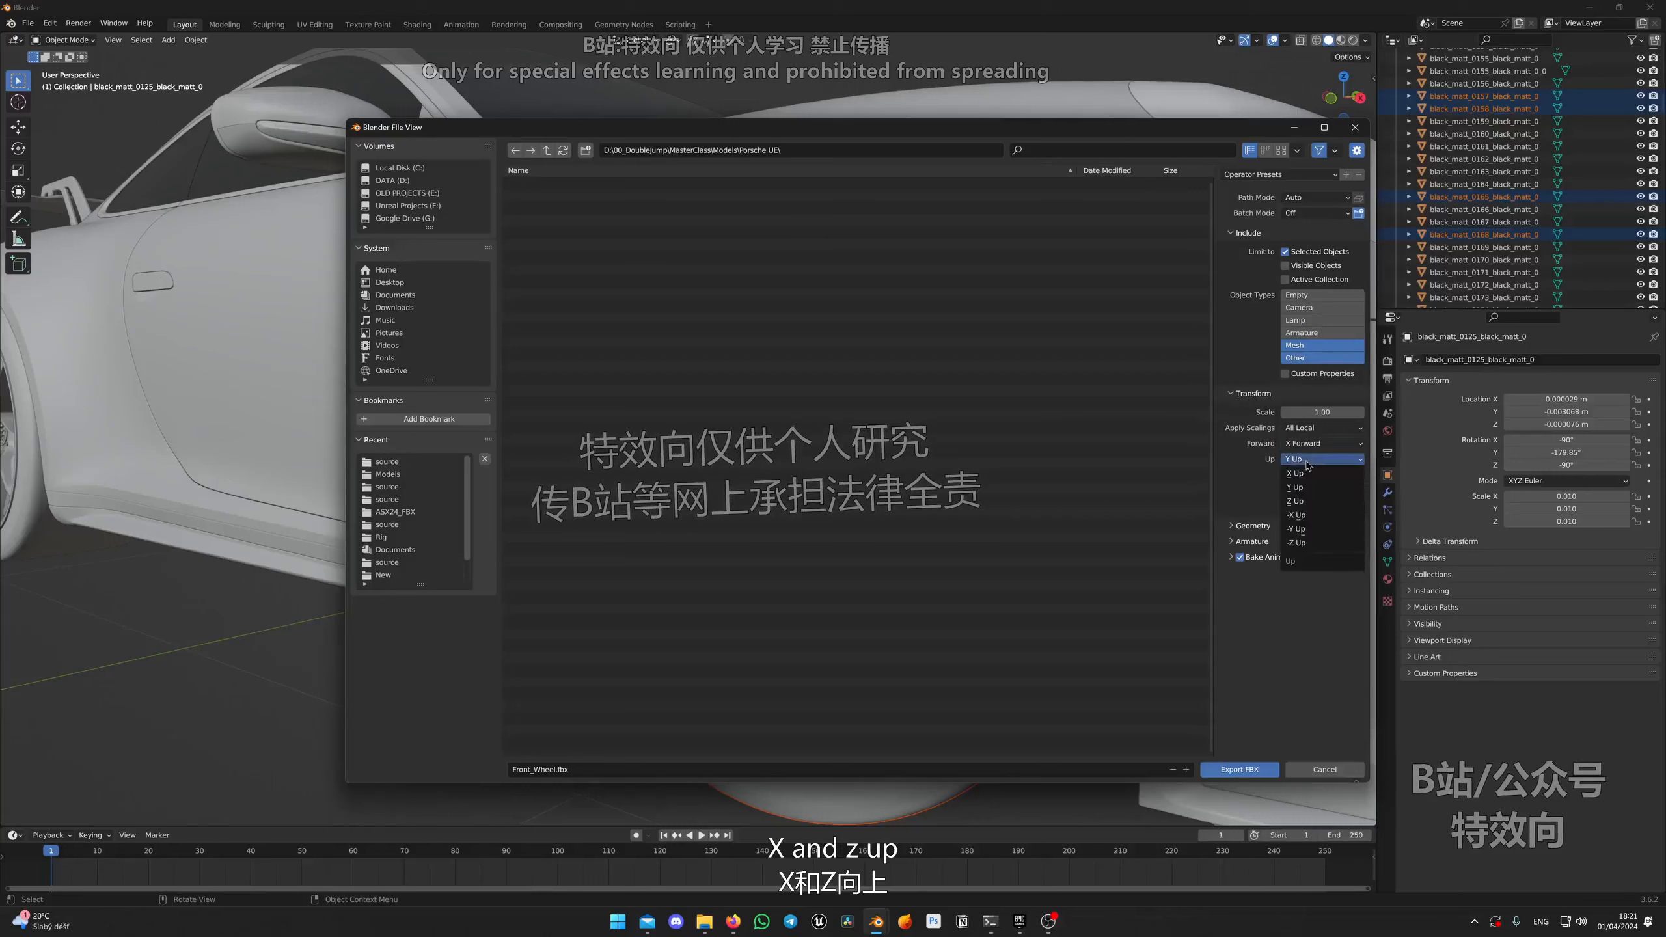
left_click(1312, 502)
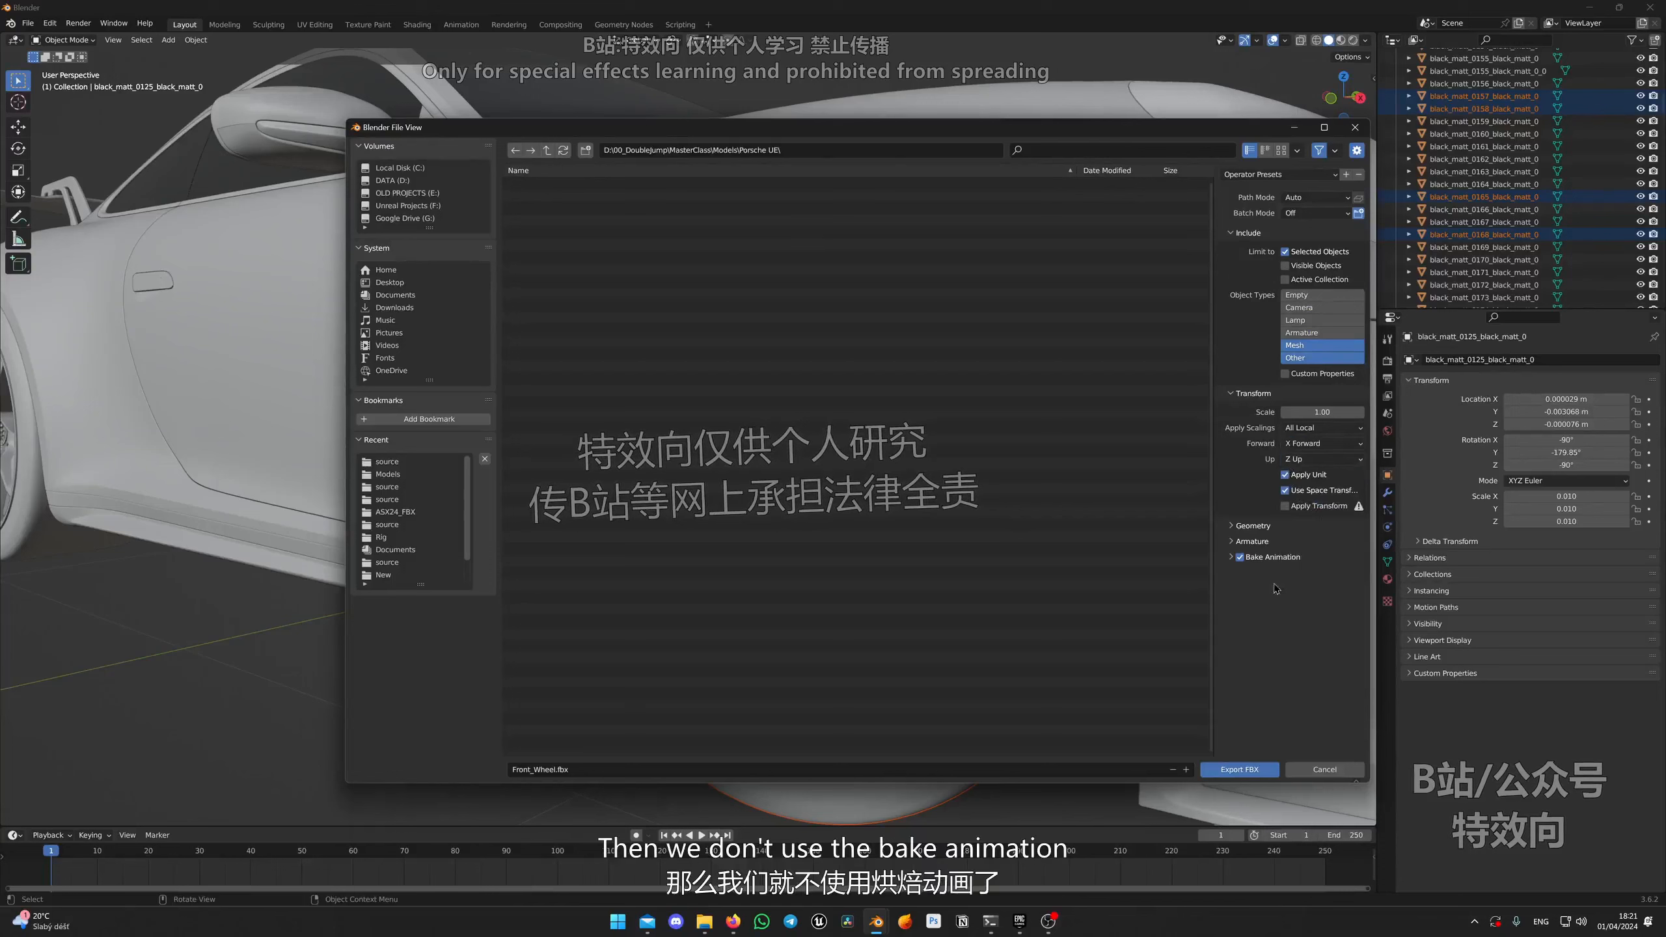
Step: Disable Bake Animation and the armature's Add Leaf Bones option for the export
left_click(1242, 561)
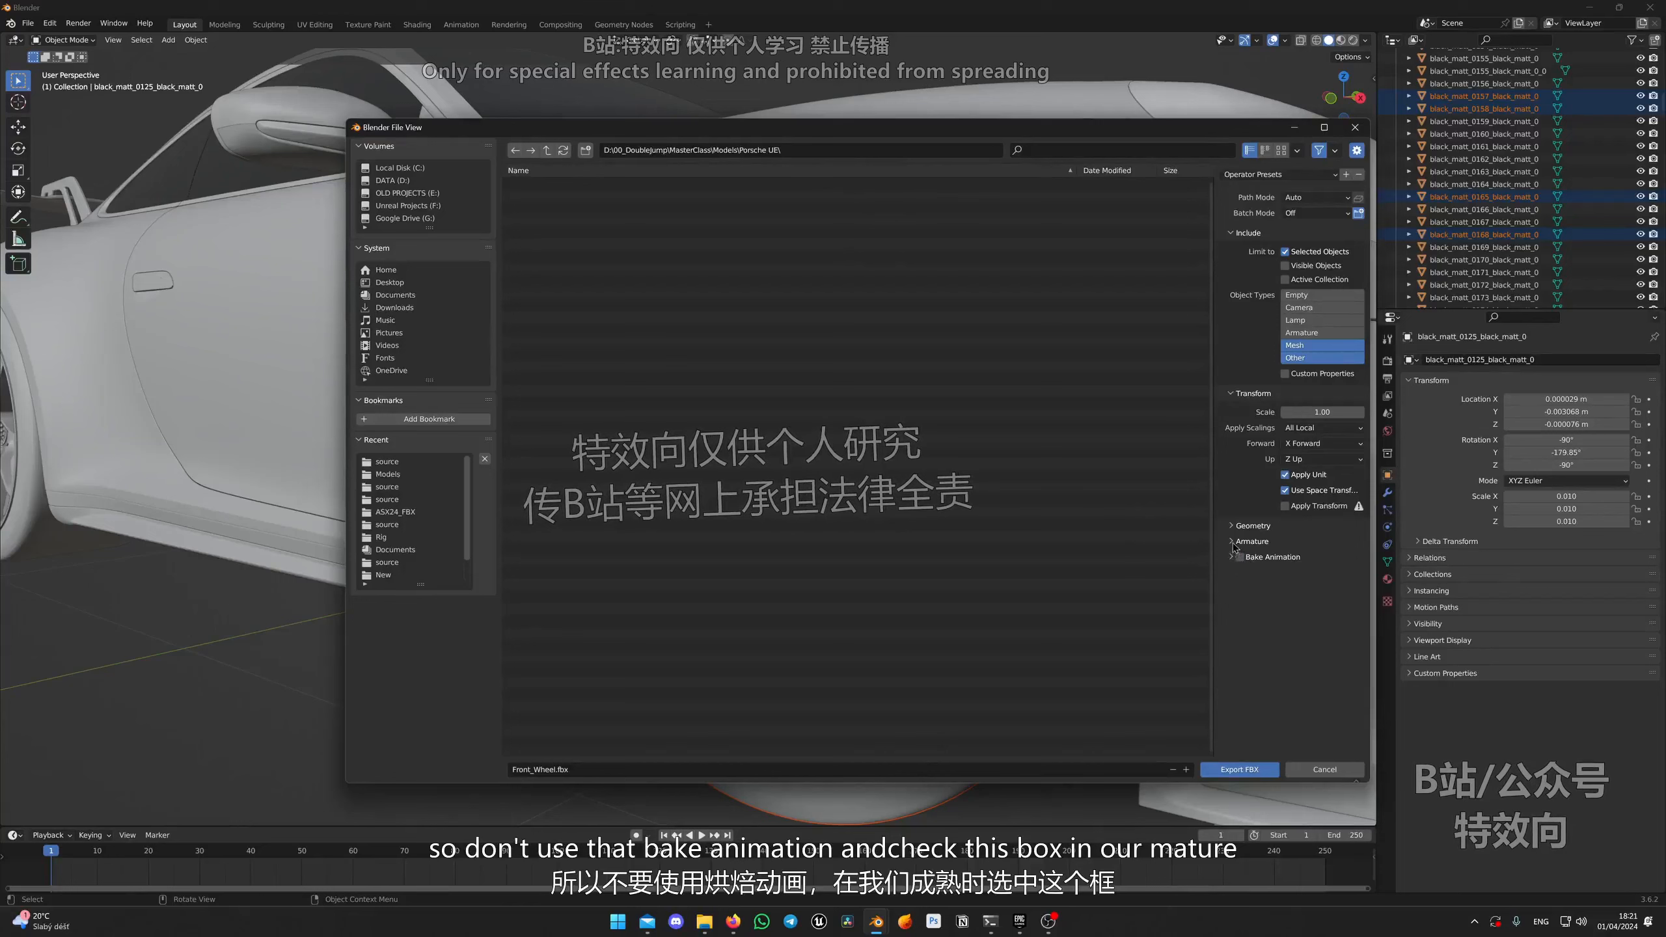
left_click(1233, 542)
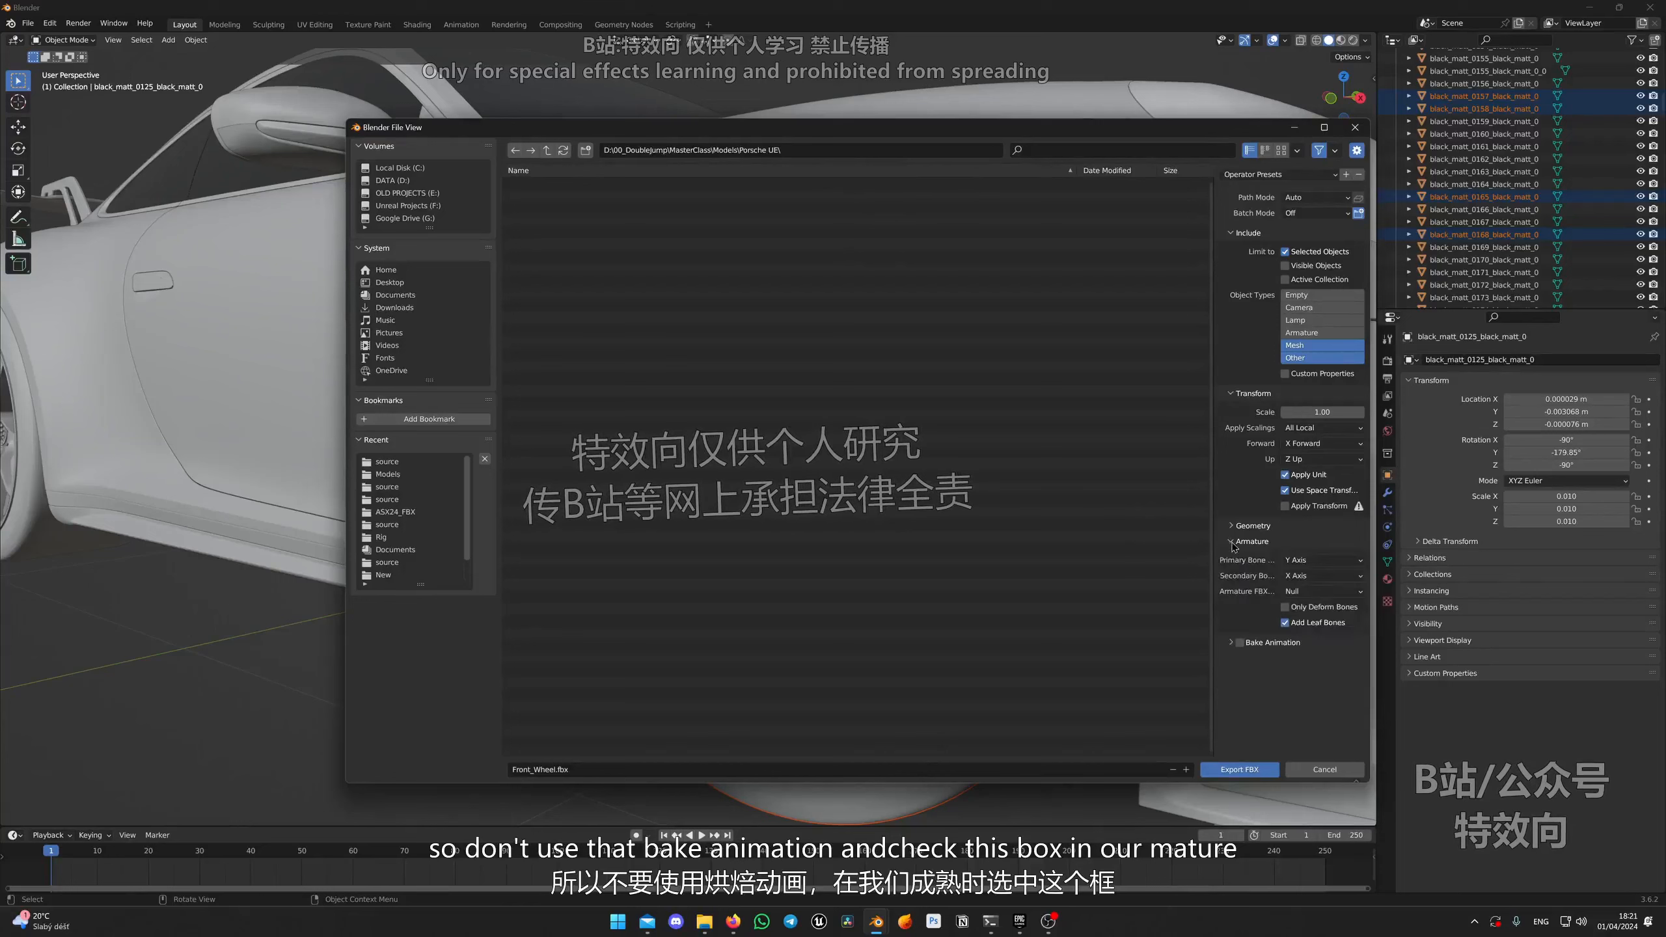
left_click(1286, 623)
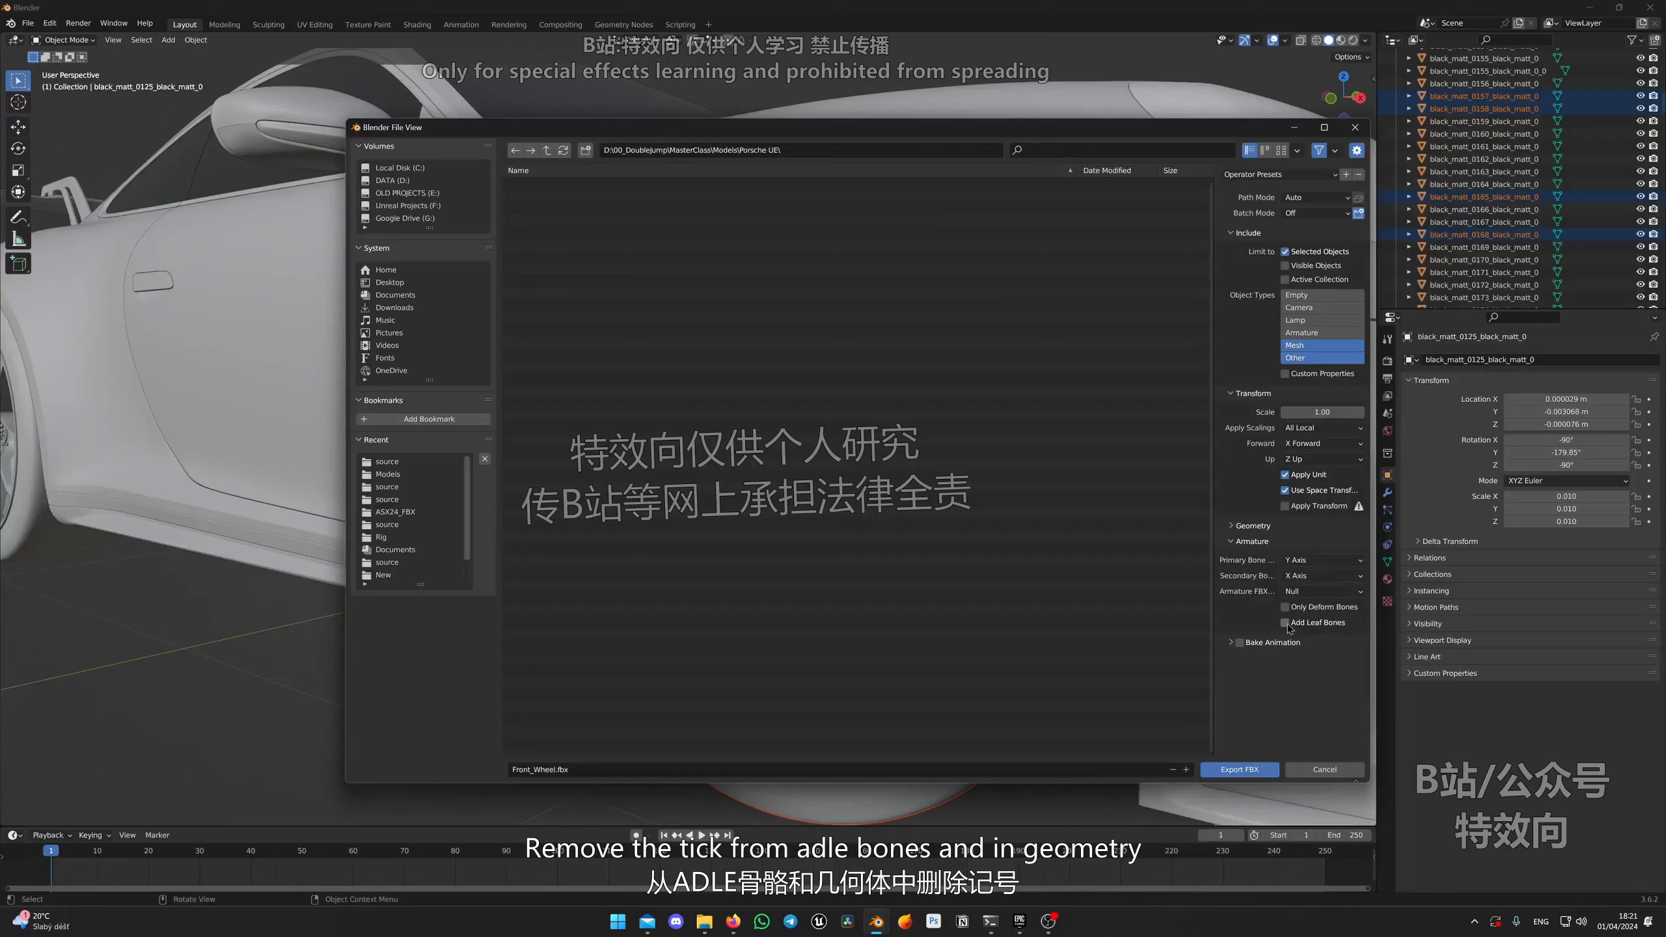
Step: Set the geometry smoothing to Face and export the front wheel as FBX
left_click(1233, 526)
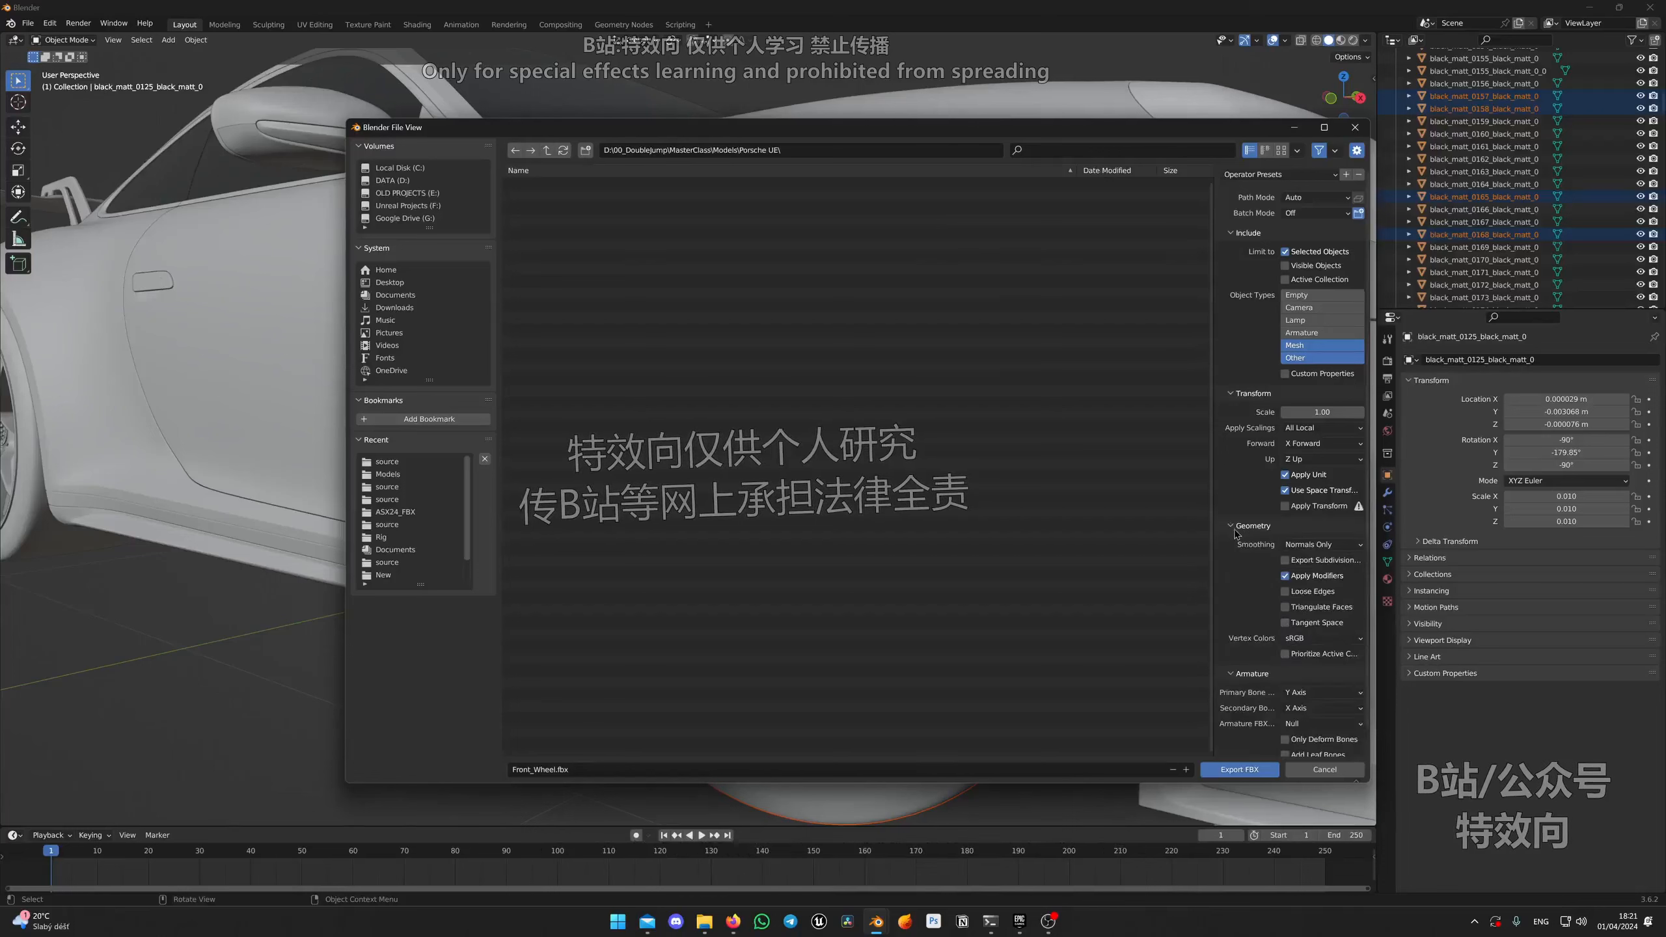
left_click(1327, 545)
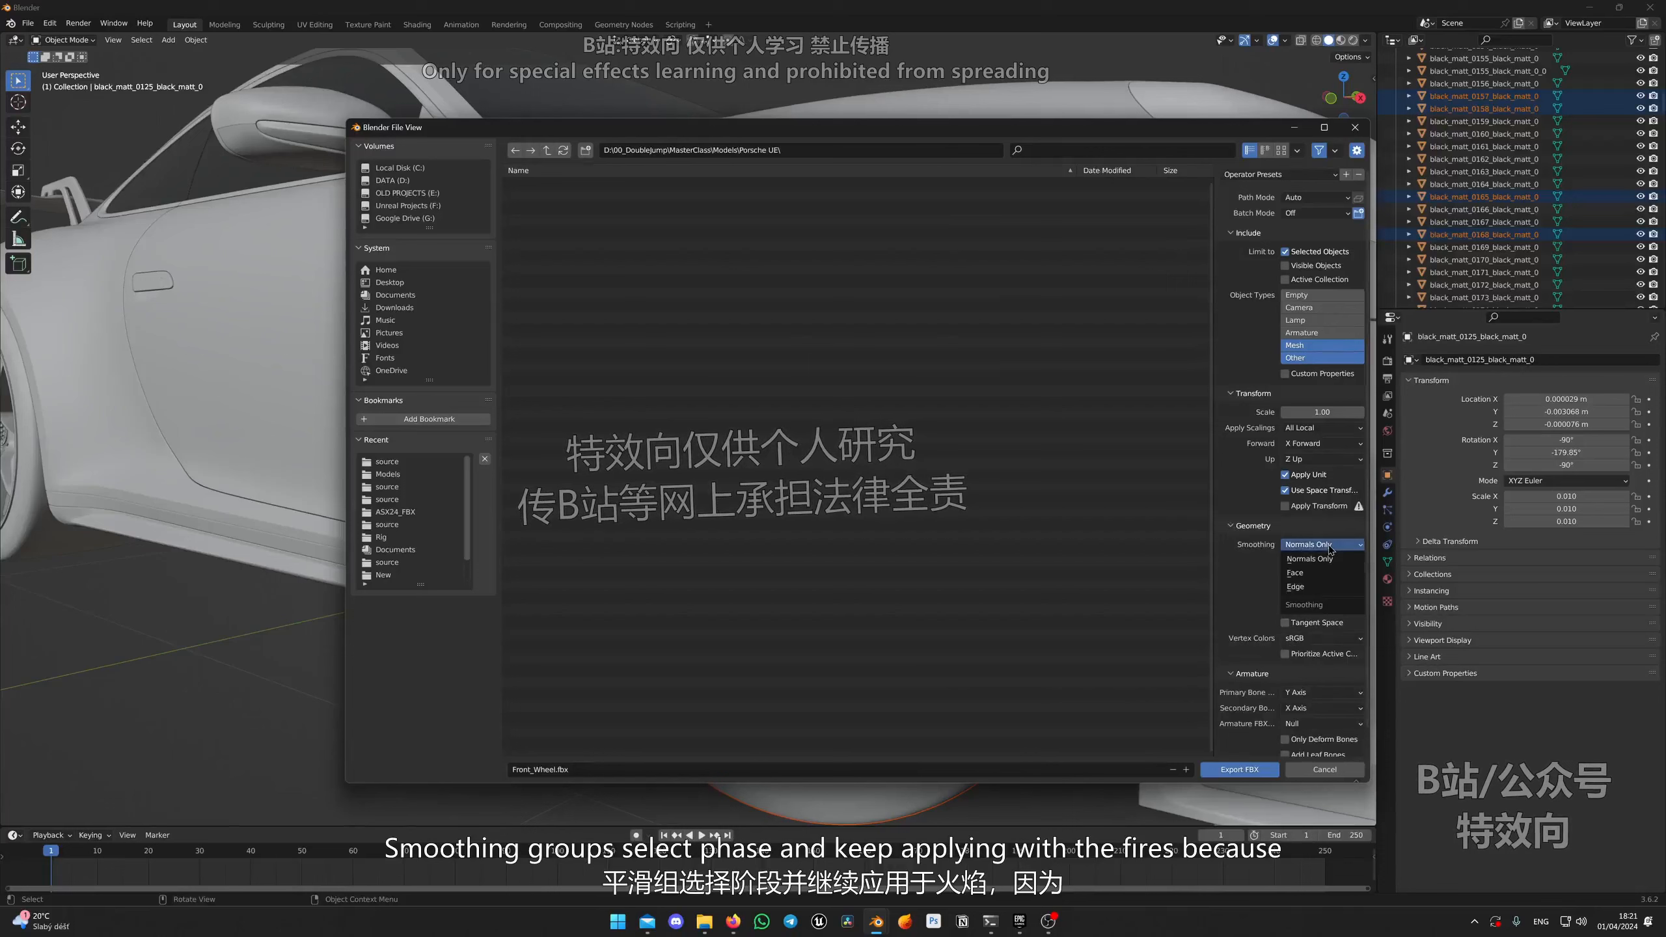
left_click(1316, 578)
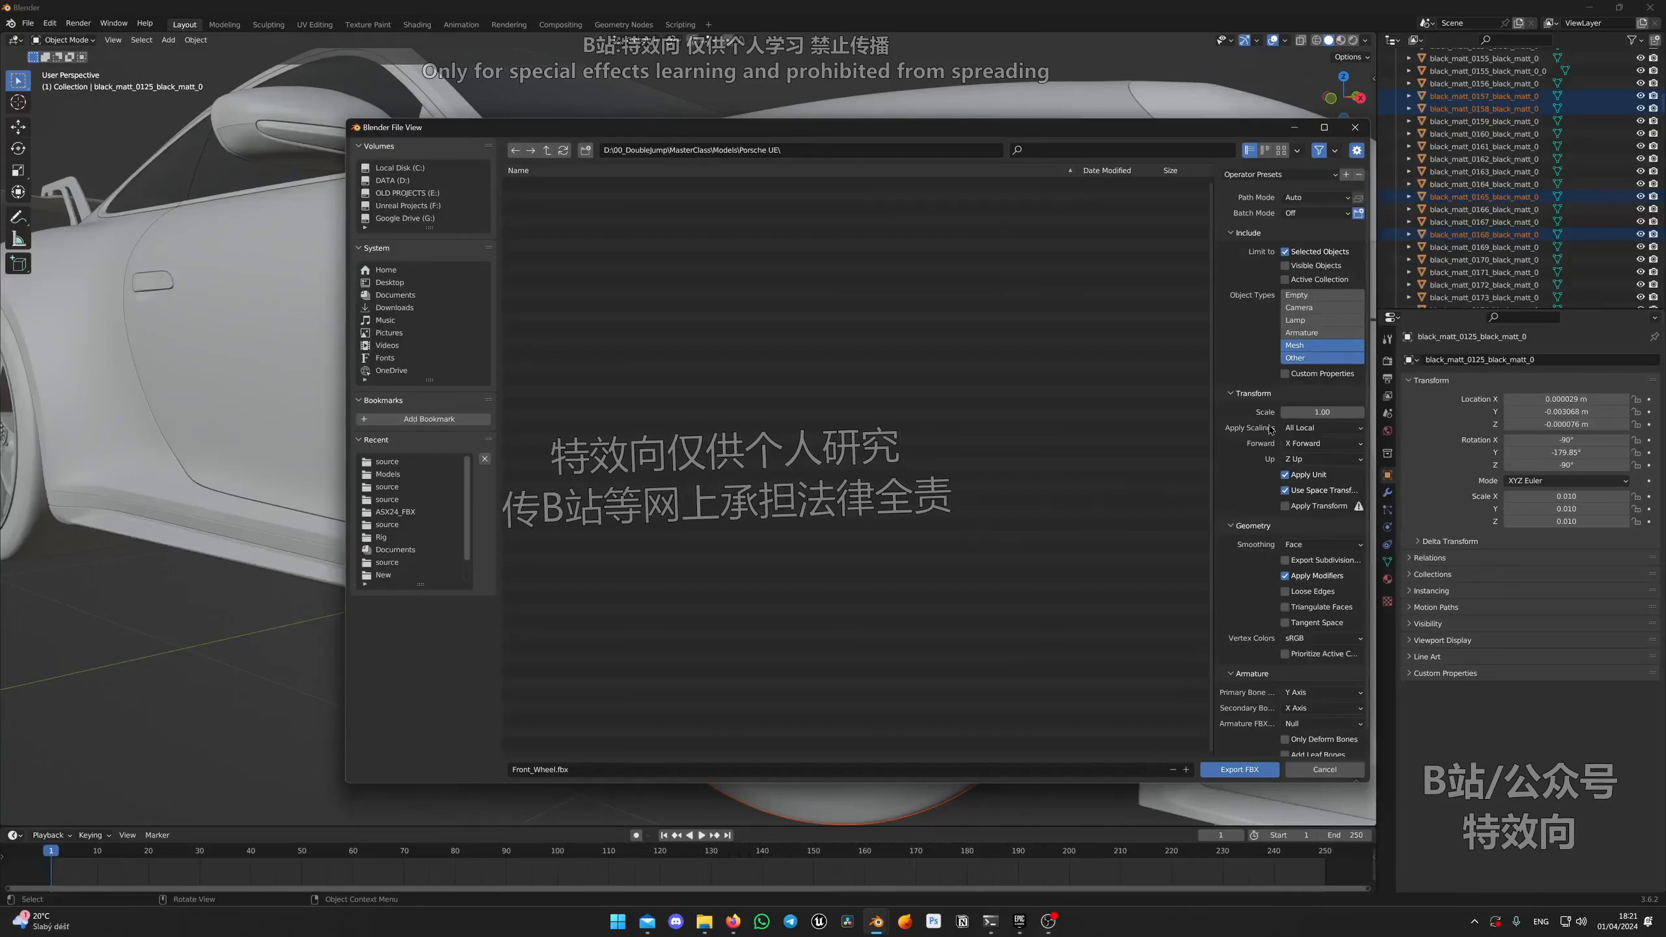
left_click(1238, 770)
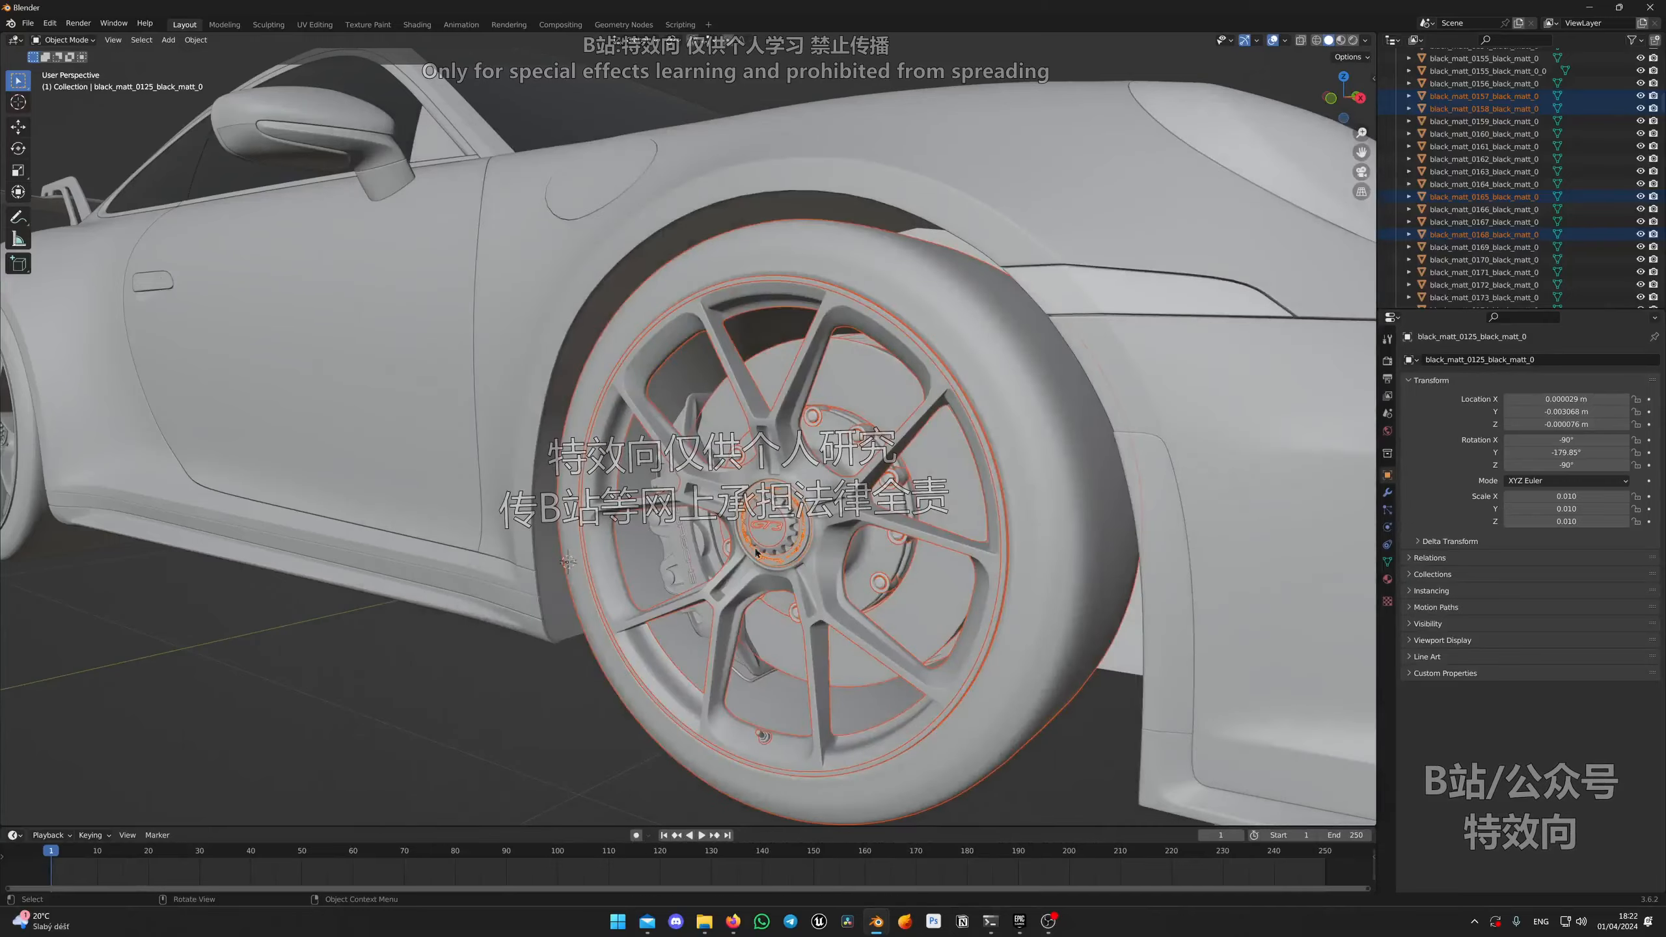
Step: Hide the exported front wheel parts to expose the brake caliper and disc behind them
middle_click_drag(866, 482, 868, 463)
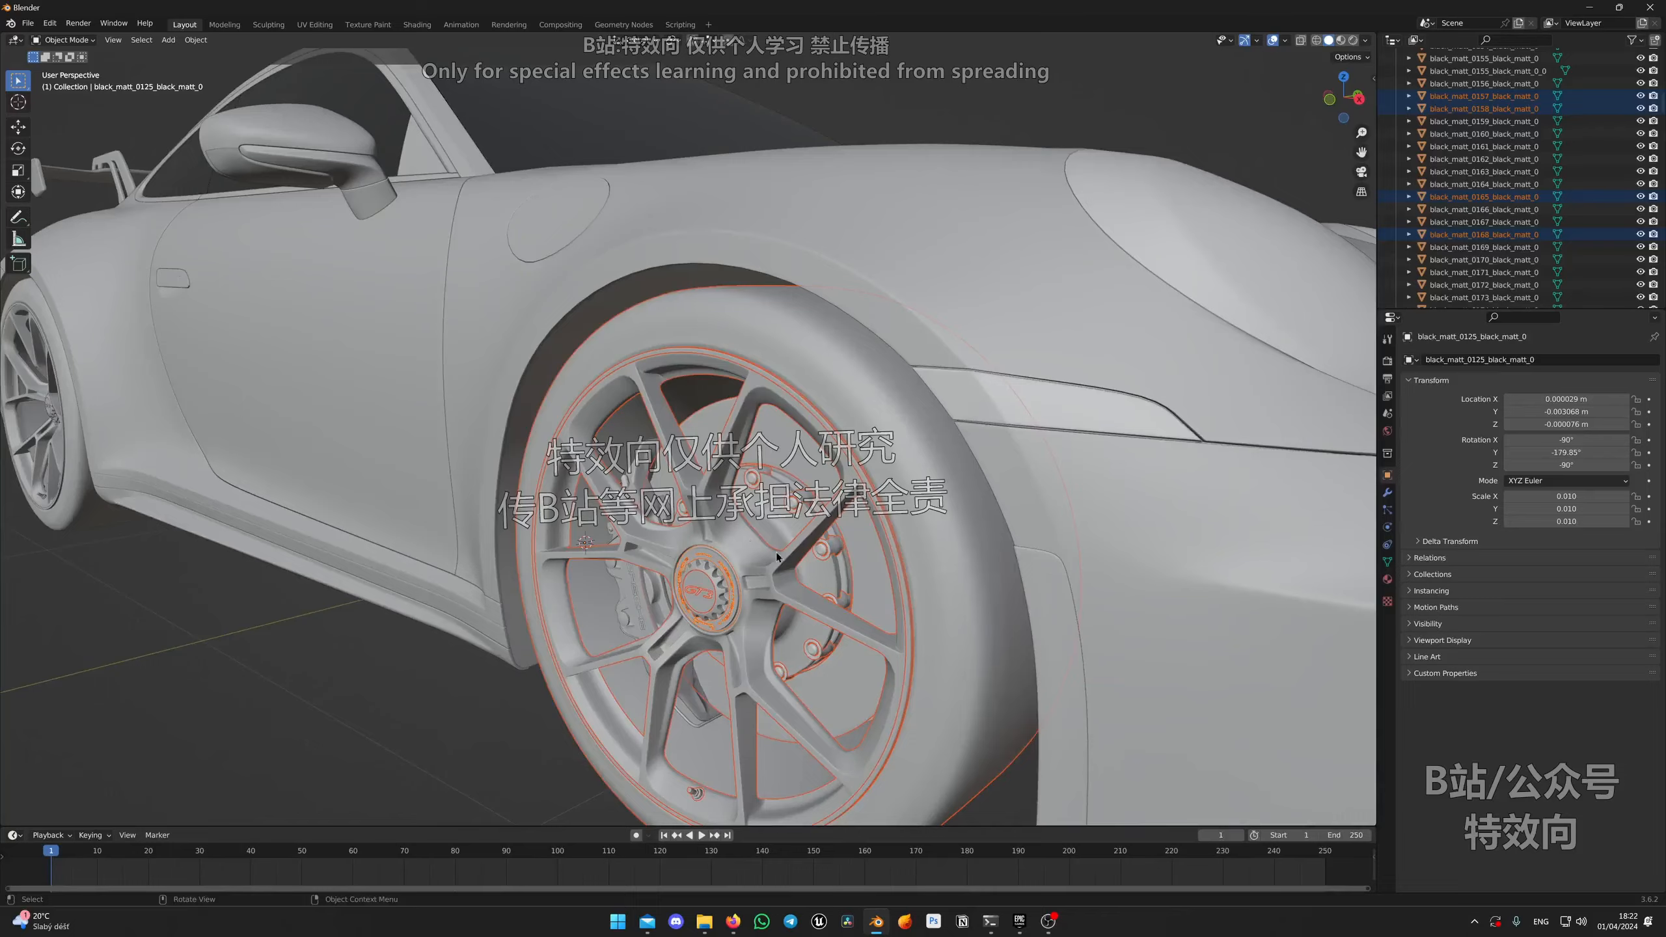
middle_click_drag(776, 552, 668, 567)
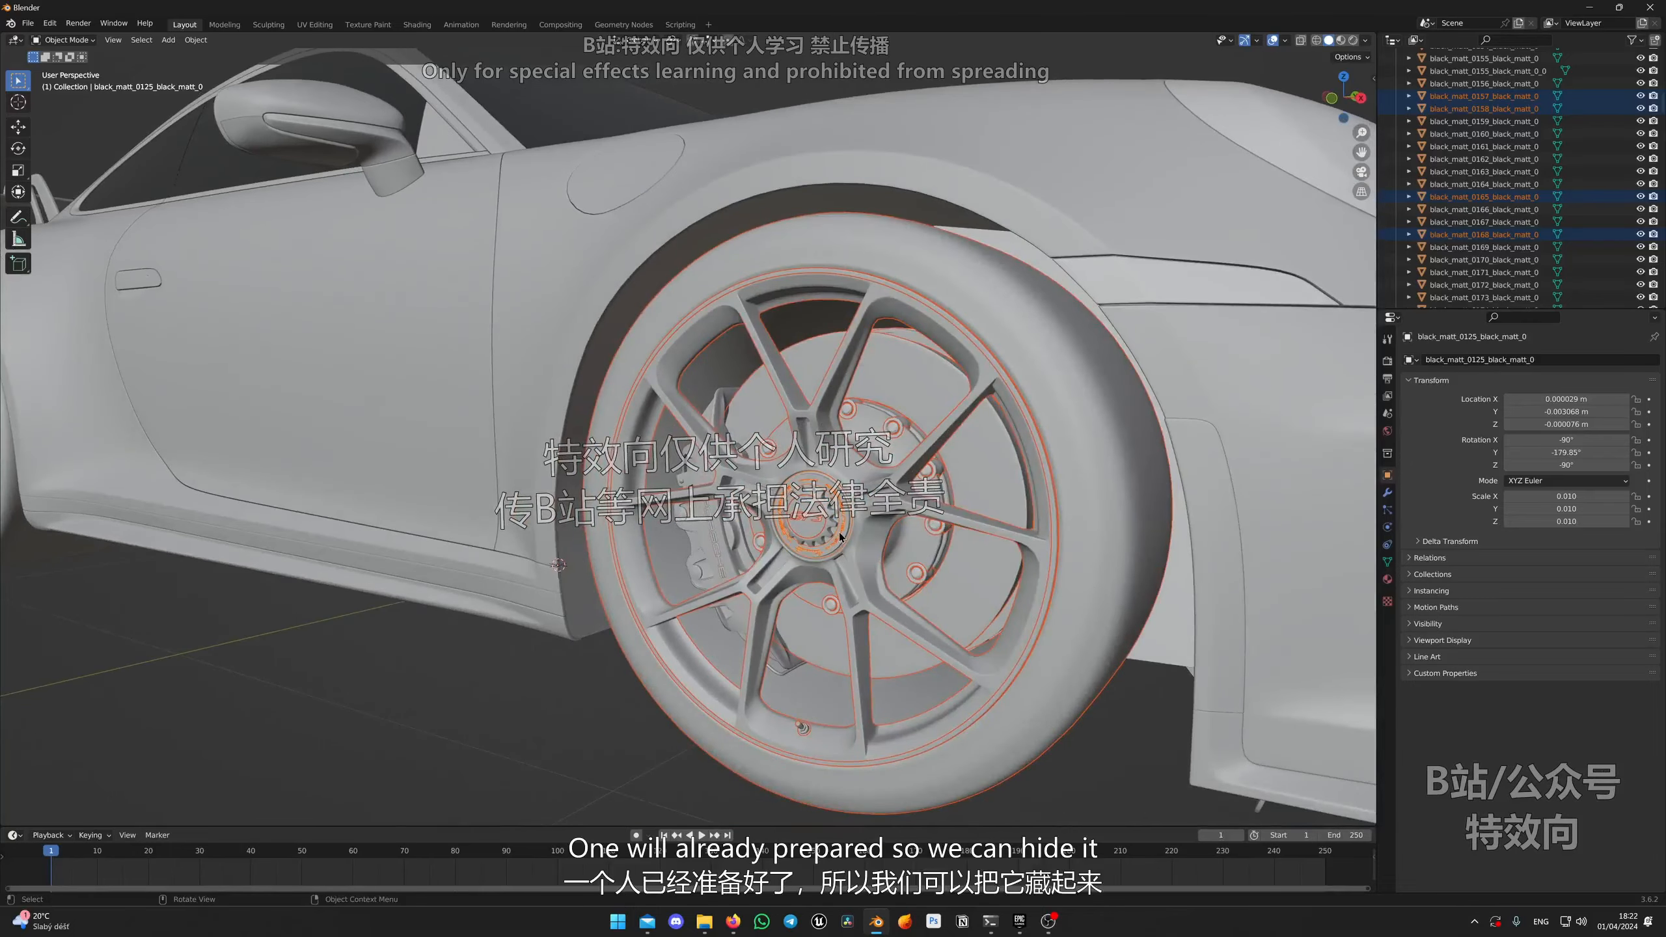
key("h")
middle_click_drag(839, 531, 793, 502)
scroll(797, 518, "up", 4)
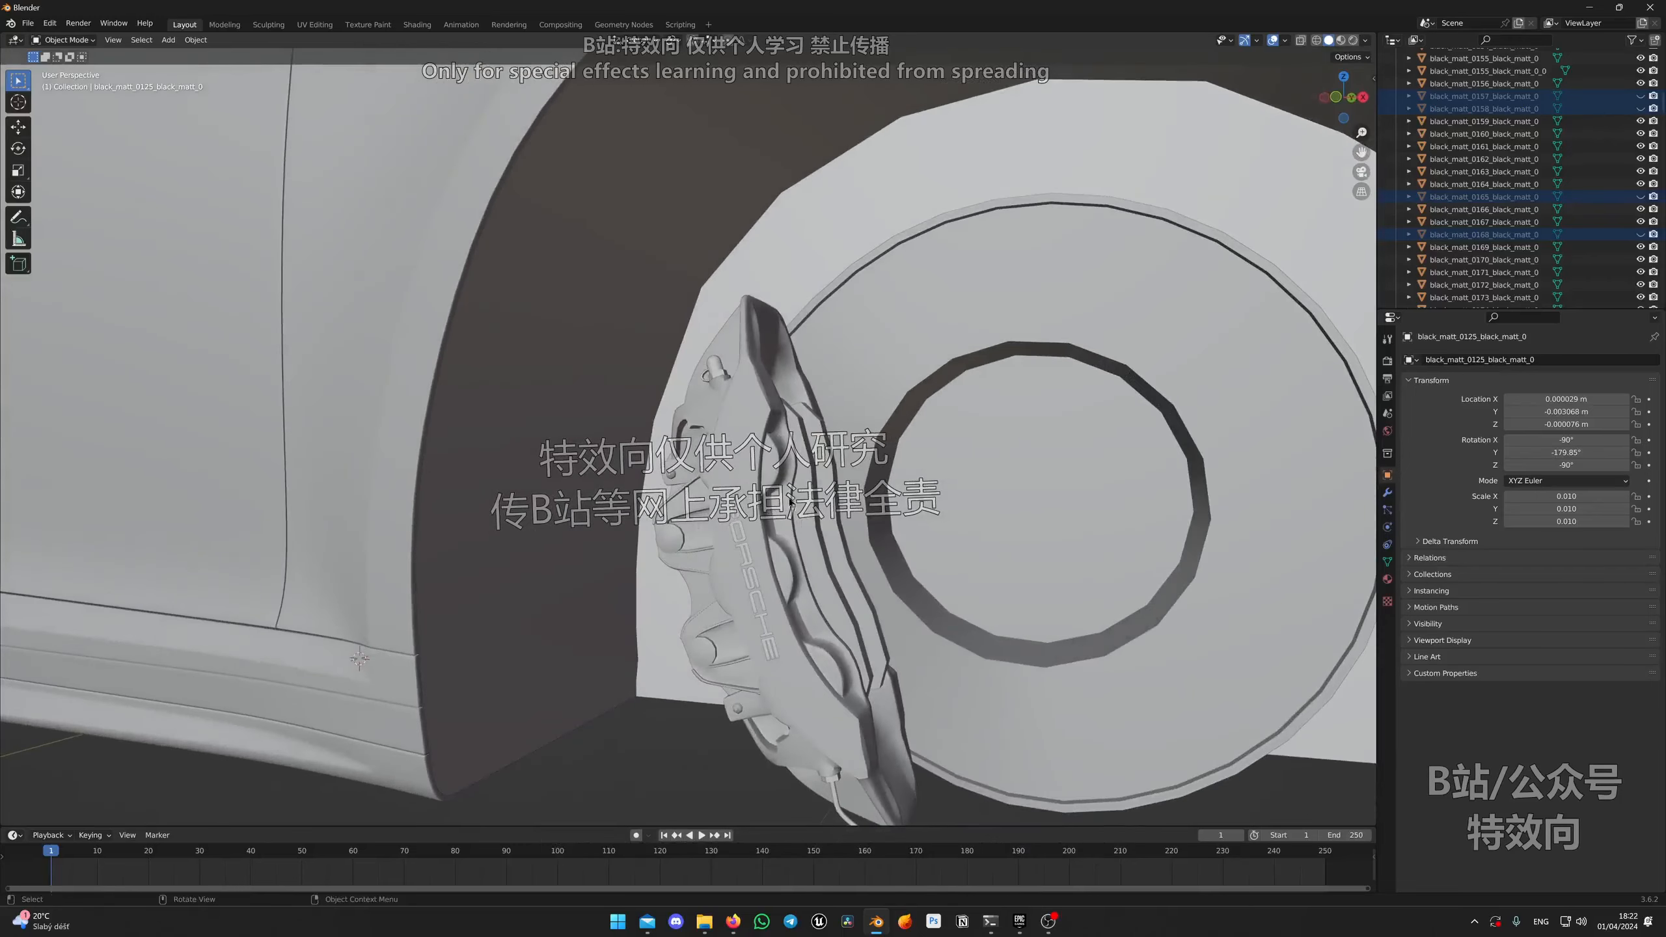
scroll(792, 502, "down", 5)
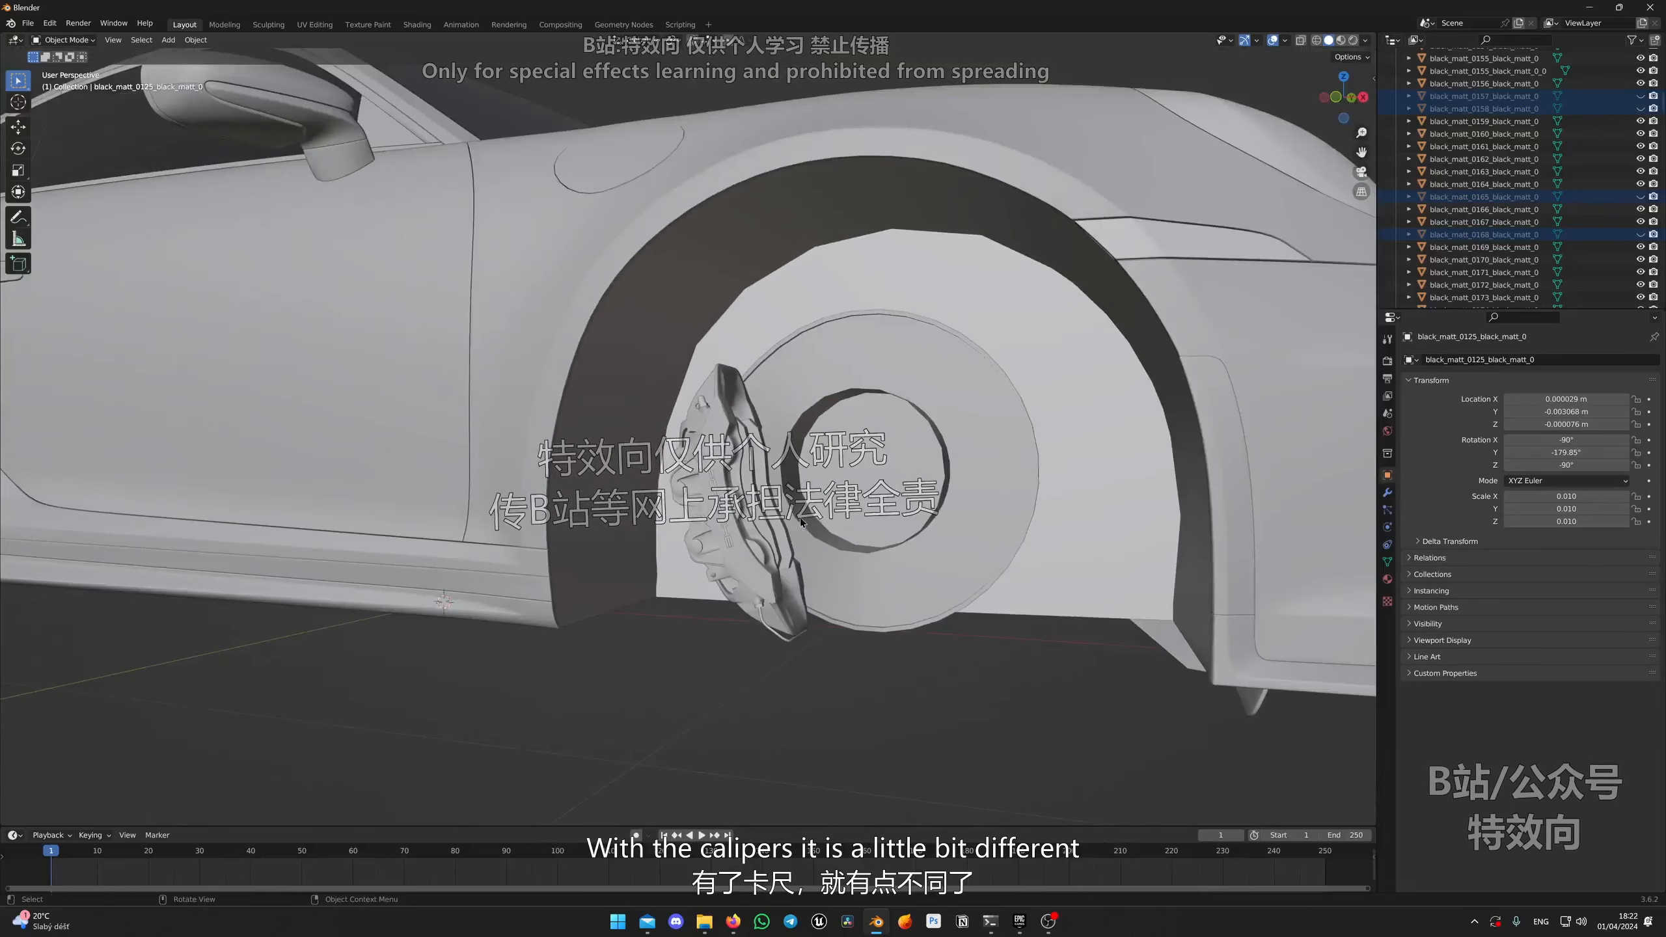
Step: Examine the exposed front brake caliper's body, lettering and mounting angle from close up and from the side
middle_click_drag(801, 522, 748, 453)
scroll(742, 456, "up", 2)
left_click(666, 486)
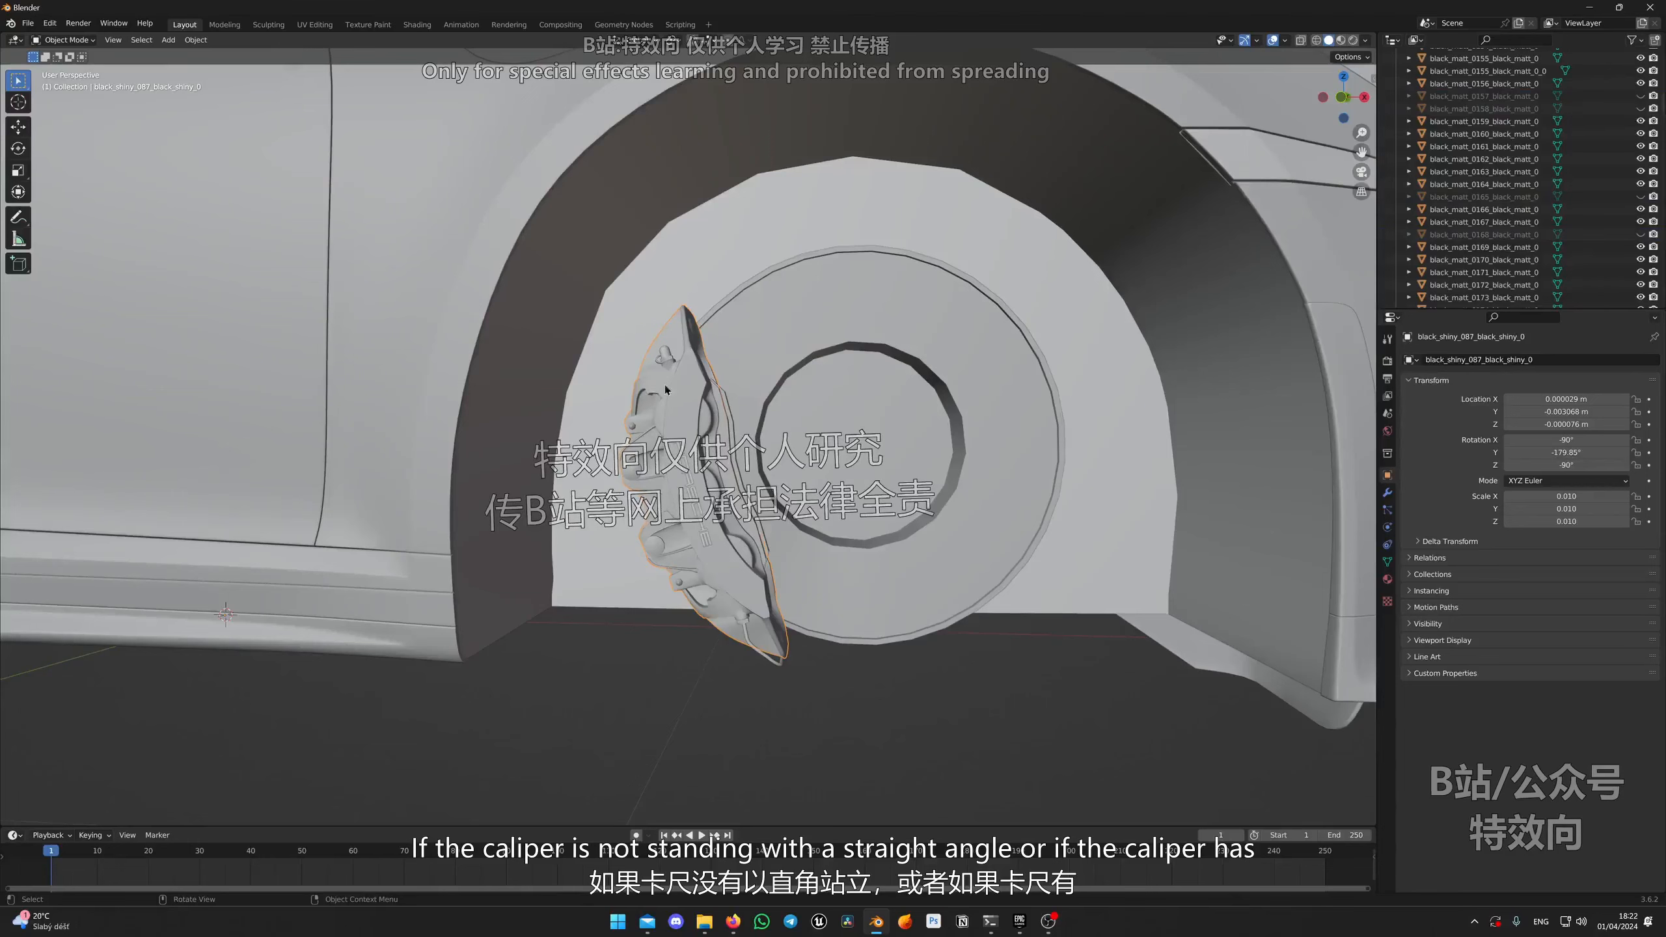
scroll(675, 526, "up", 6)
left_click(675, 525)
scroll(683, 529, "down", 4)
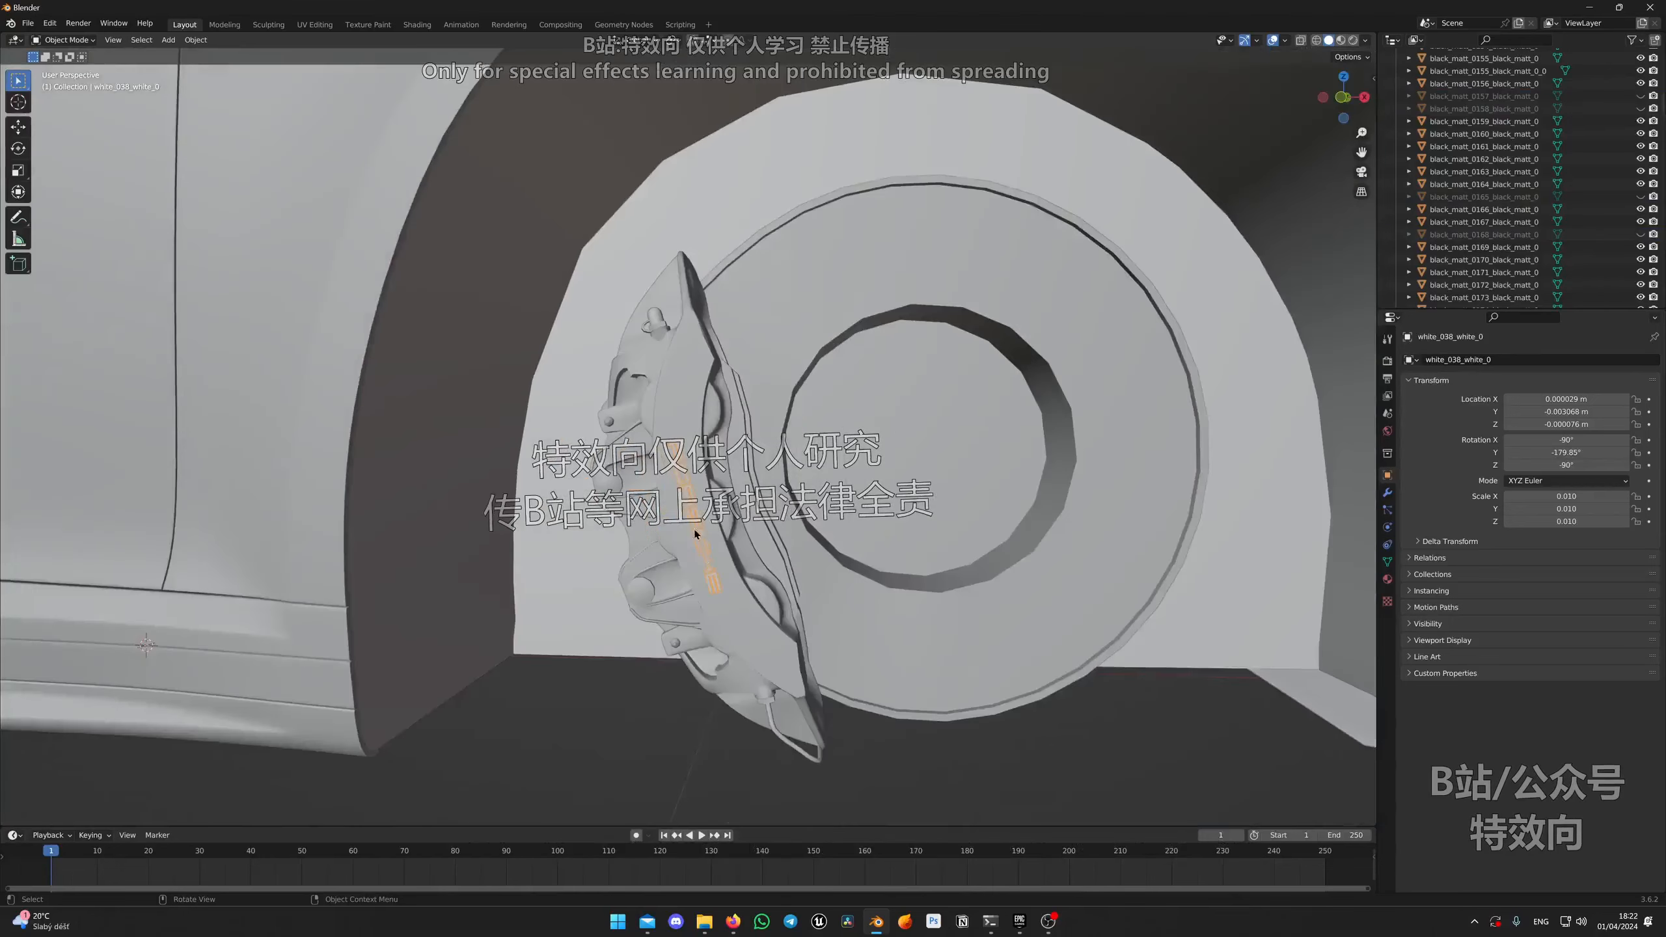
scroll(694, 541, "up", 4)
middle_click_drag(748, 604, 734, 504, "shift")
scroll(736, 506, "down", 10)
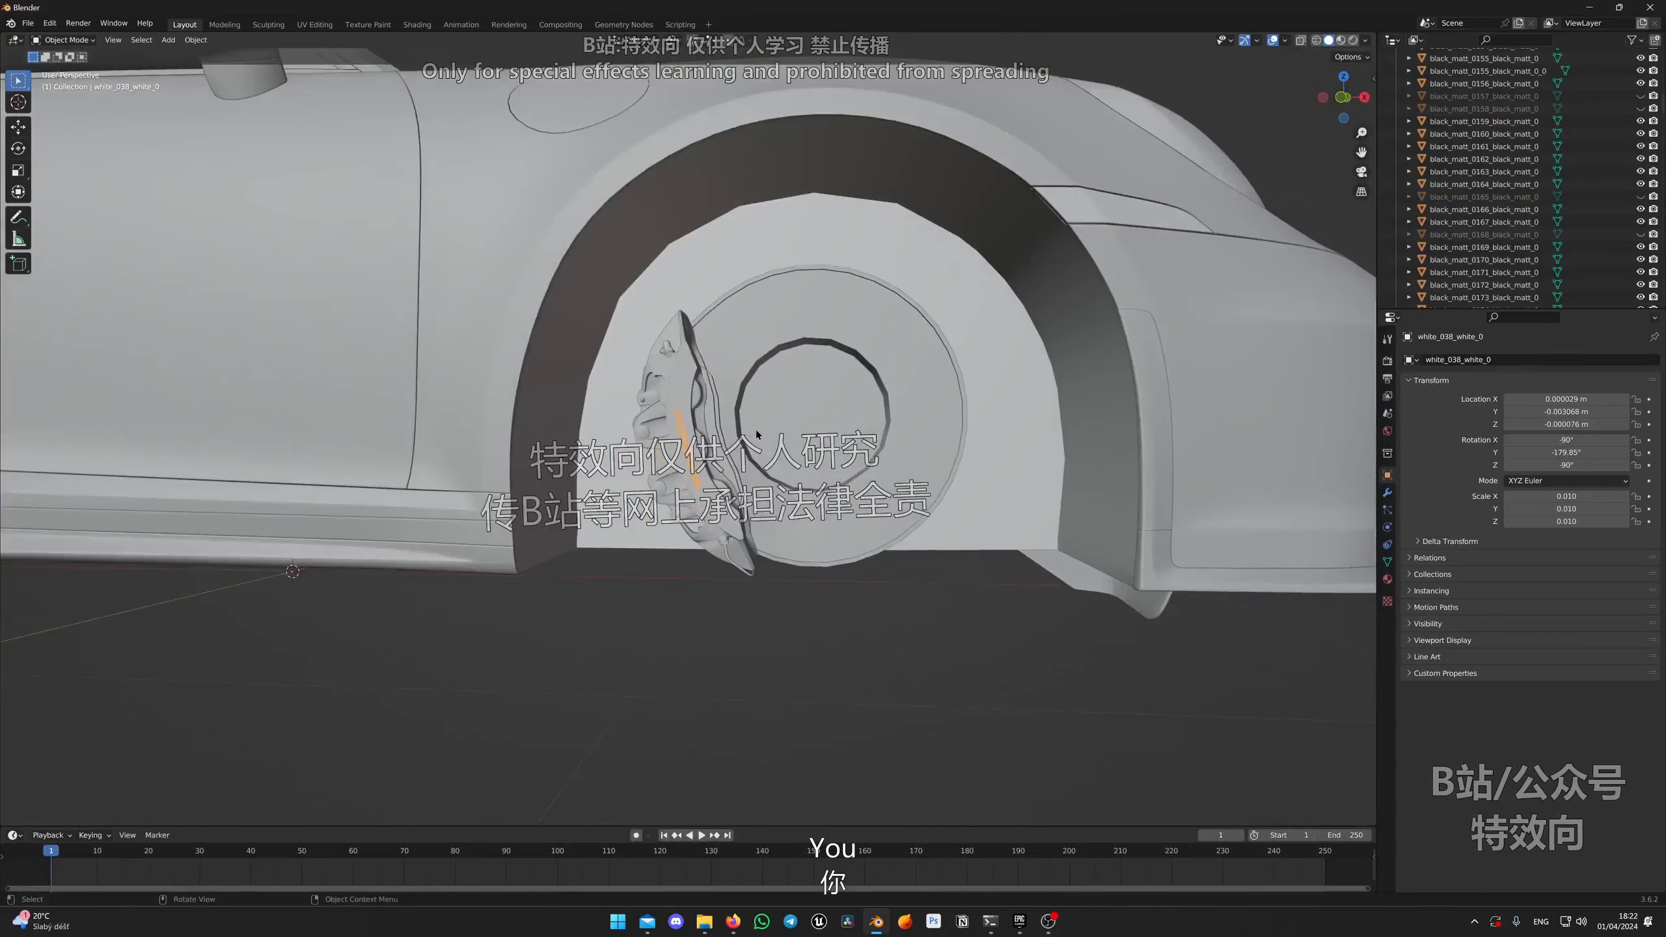
middle_click_drag(757, 435, 796, 433)
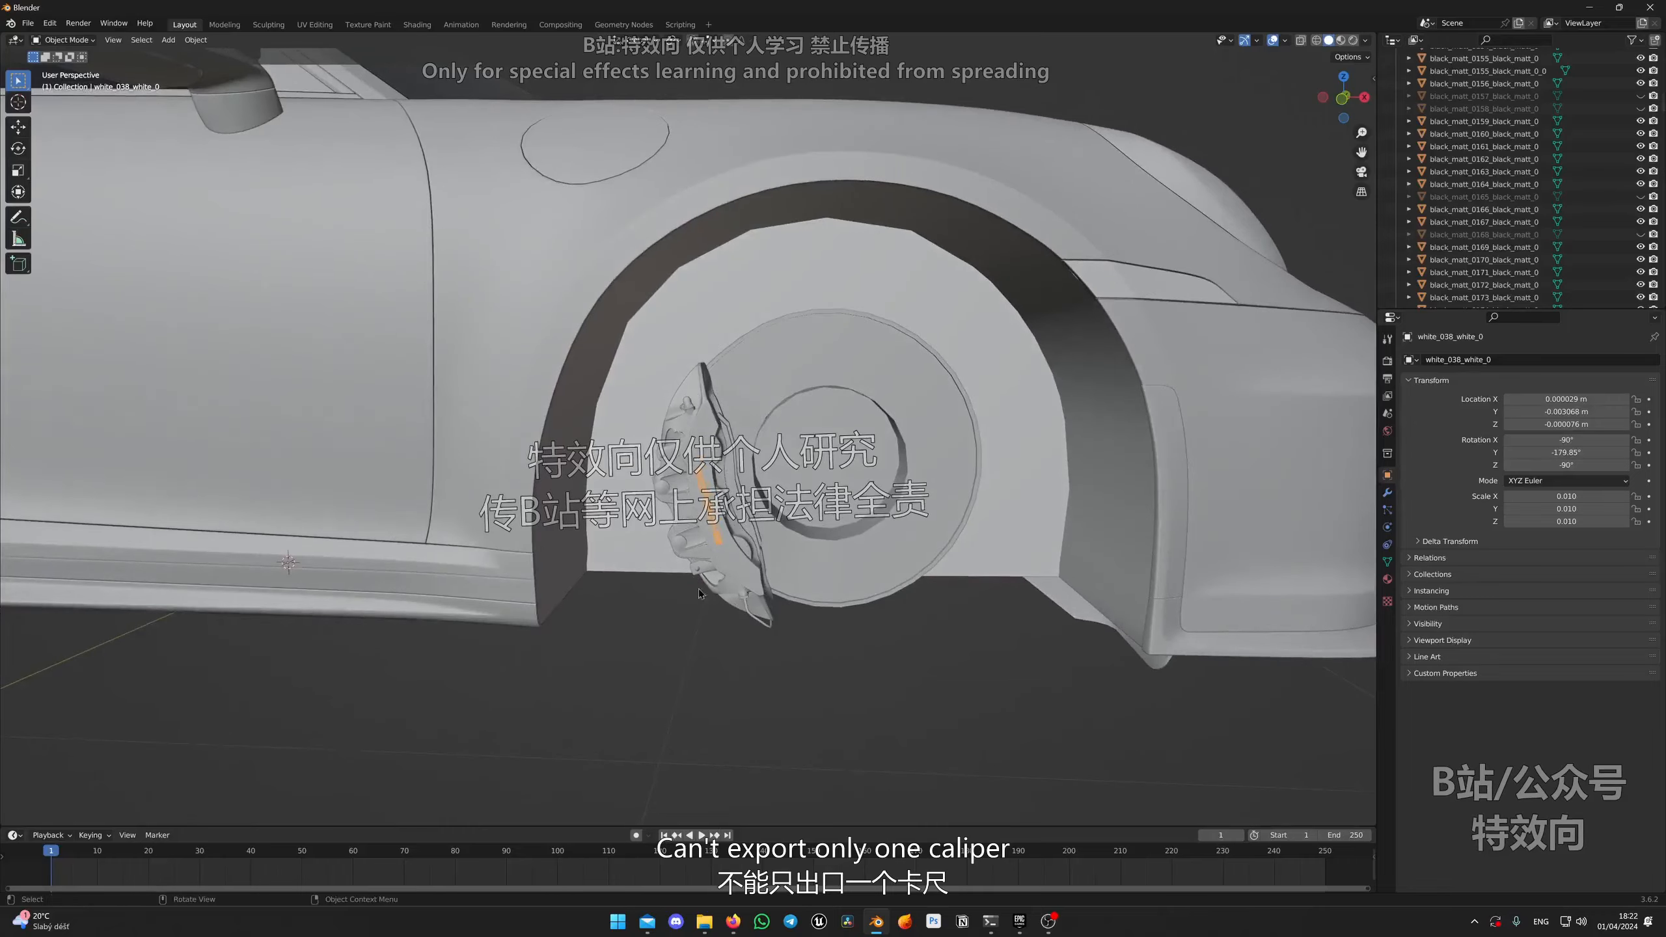
middle_click_drag(699, 594, 744, 499)
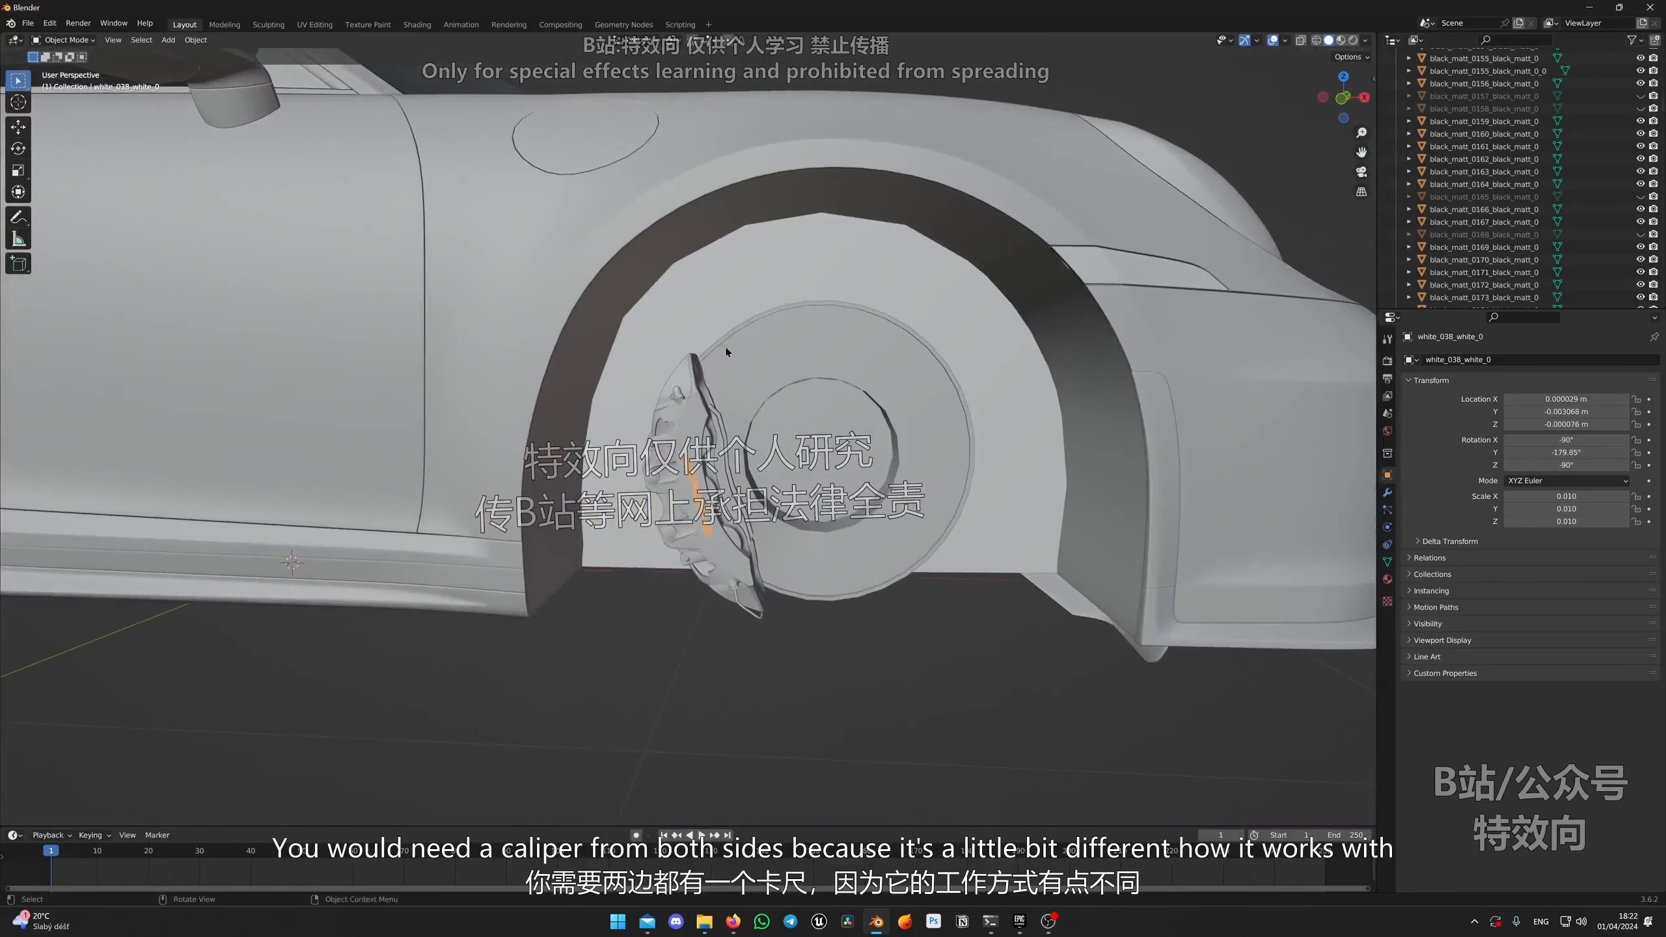
middle_click_drag(923, 376, 670, 380)
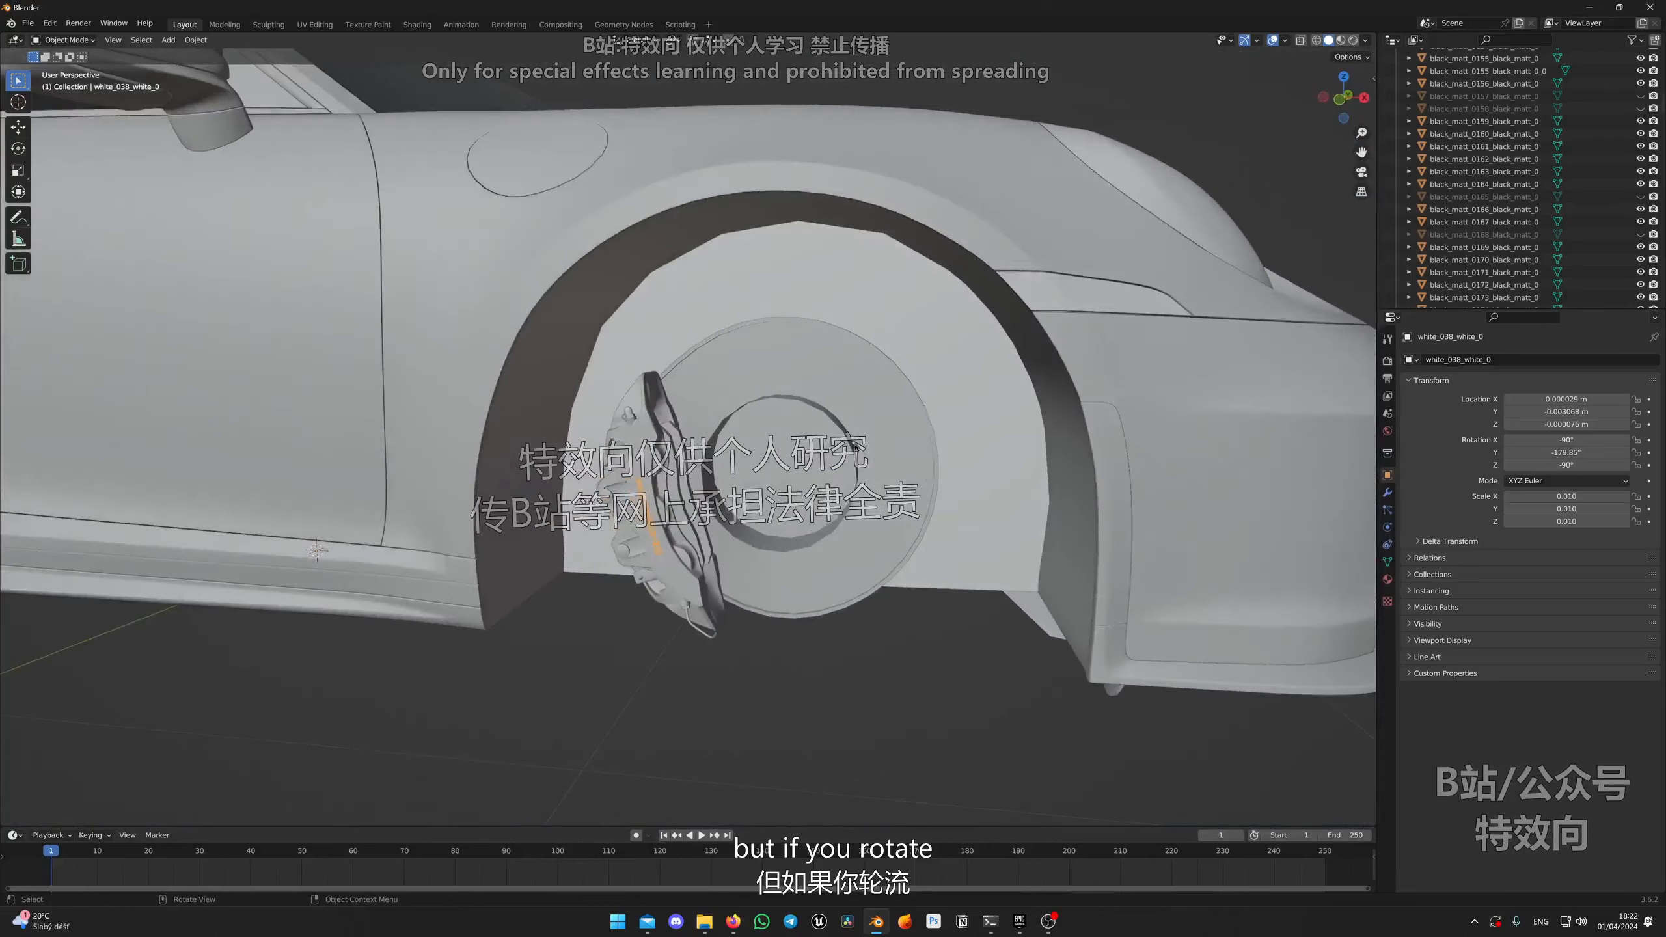
Step: Compare this caliper's placement with the caliper and brake disc behind the front wheel on the car's opposite side
left_click(651, 446)
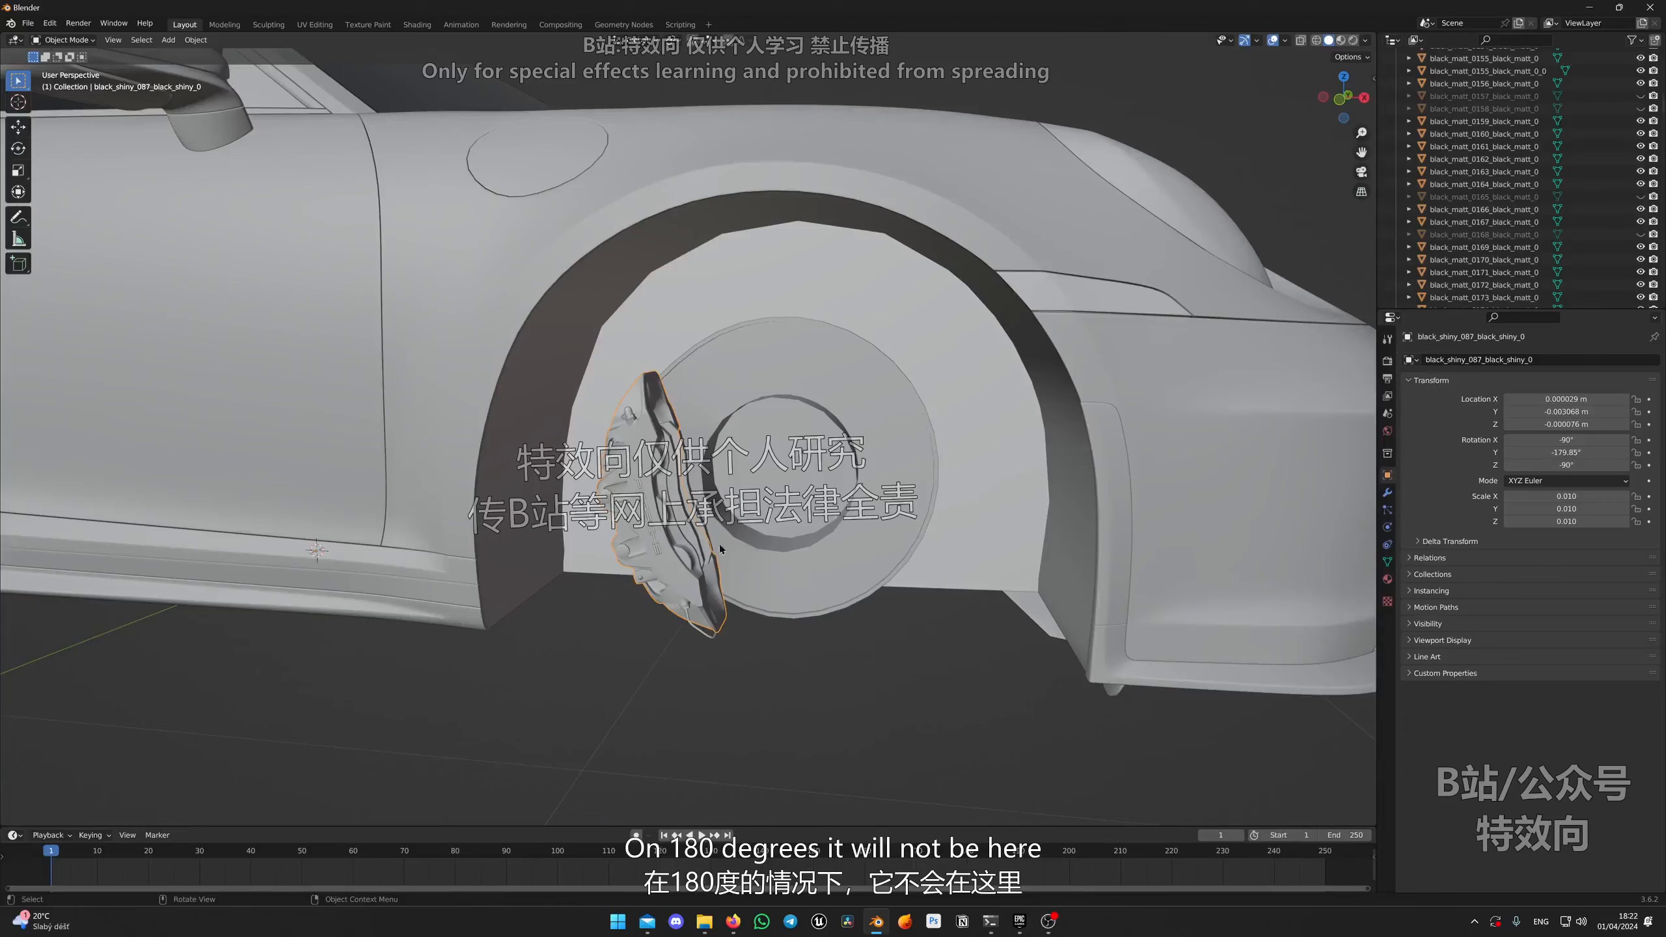
middle_click_drag(1023, 465, 712, 467)
left_click(427, 472)
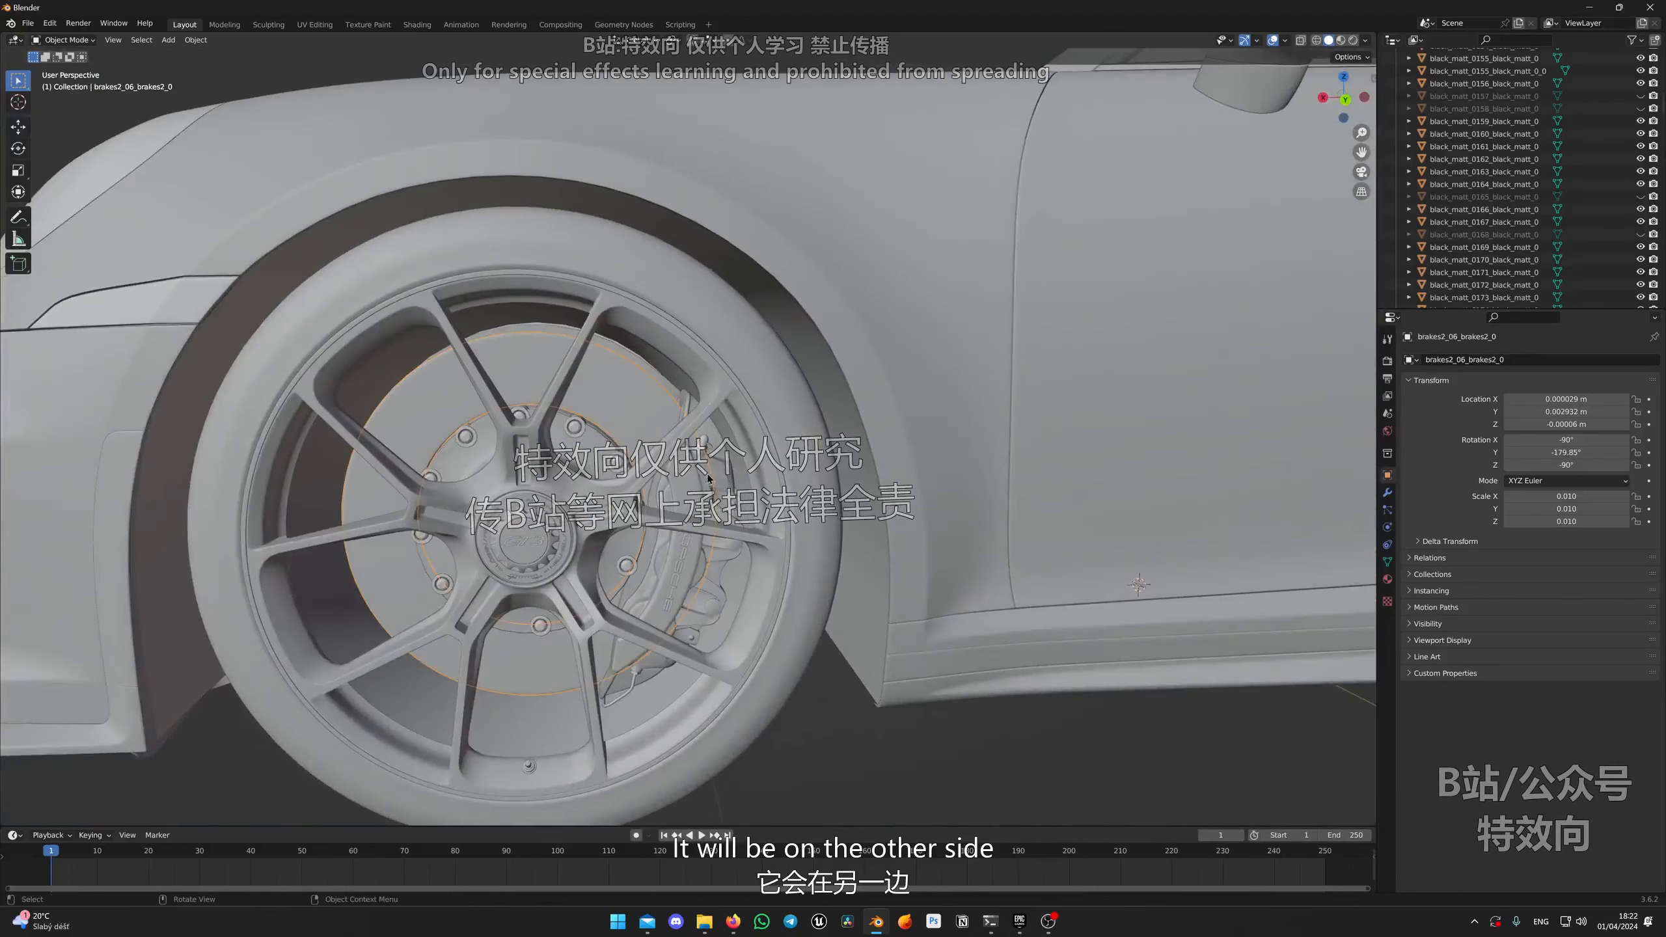
left_click(742, 550)
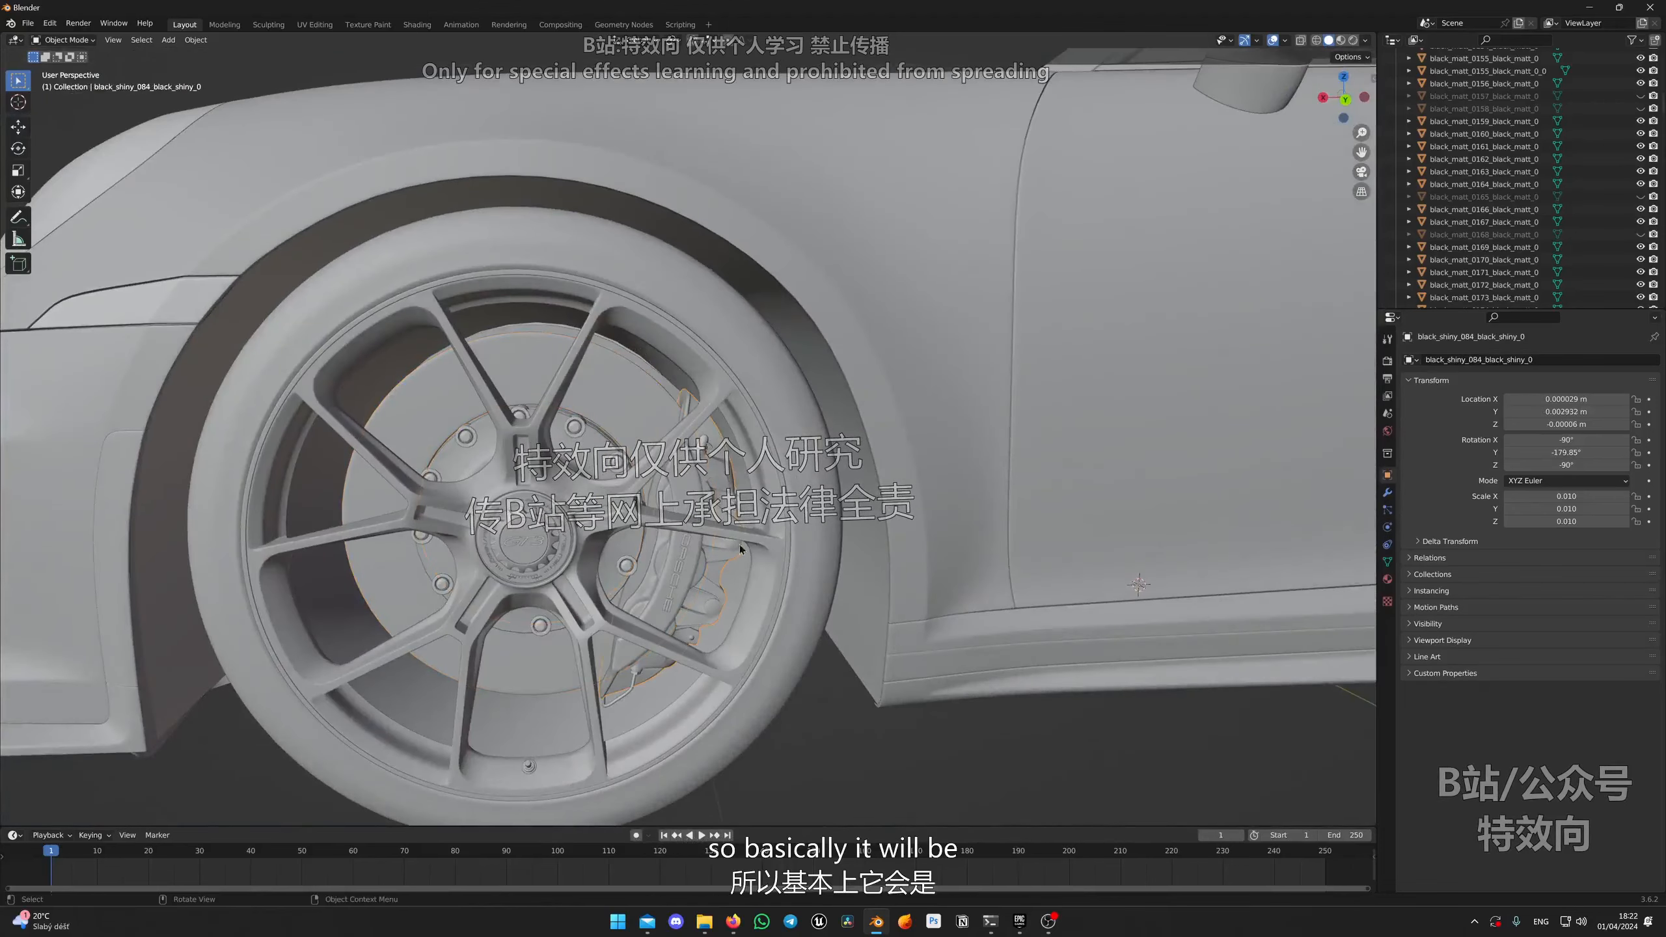
left_click(369, 481)
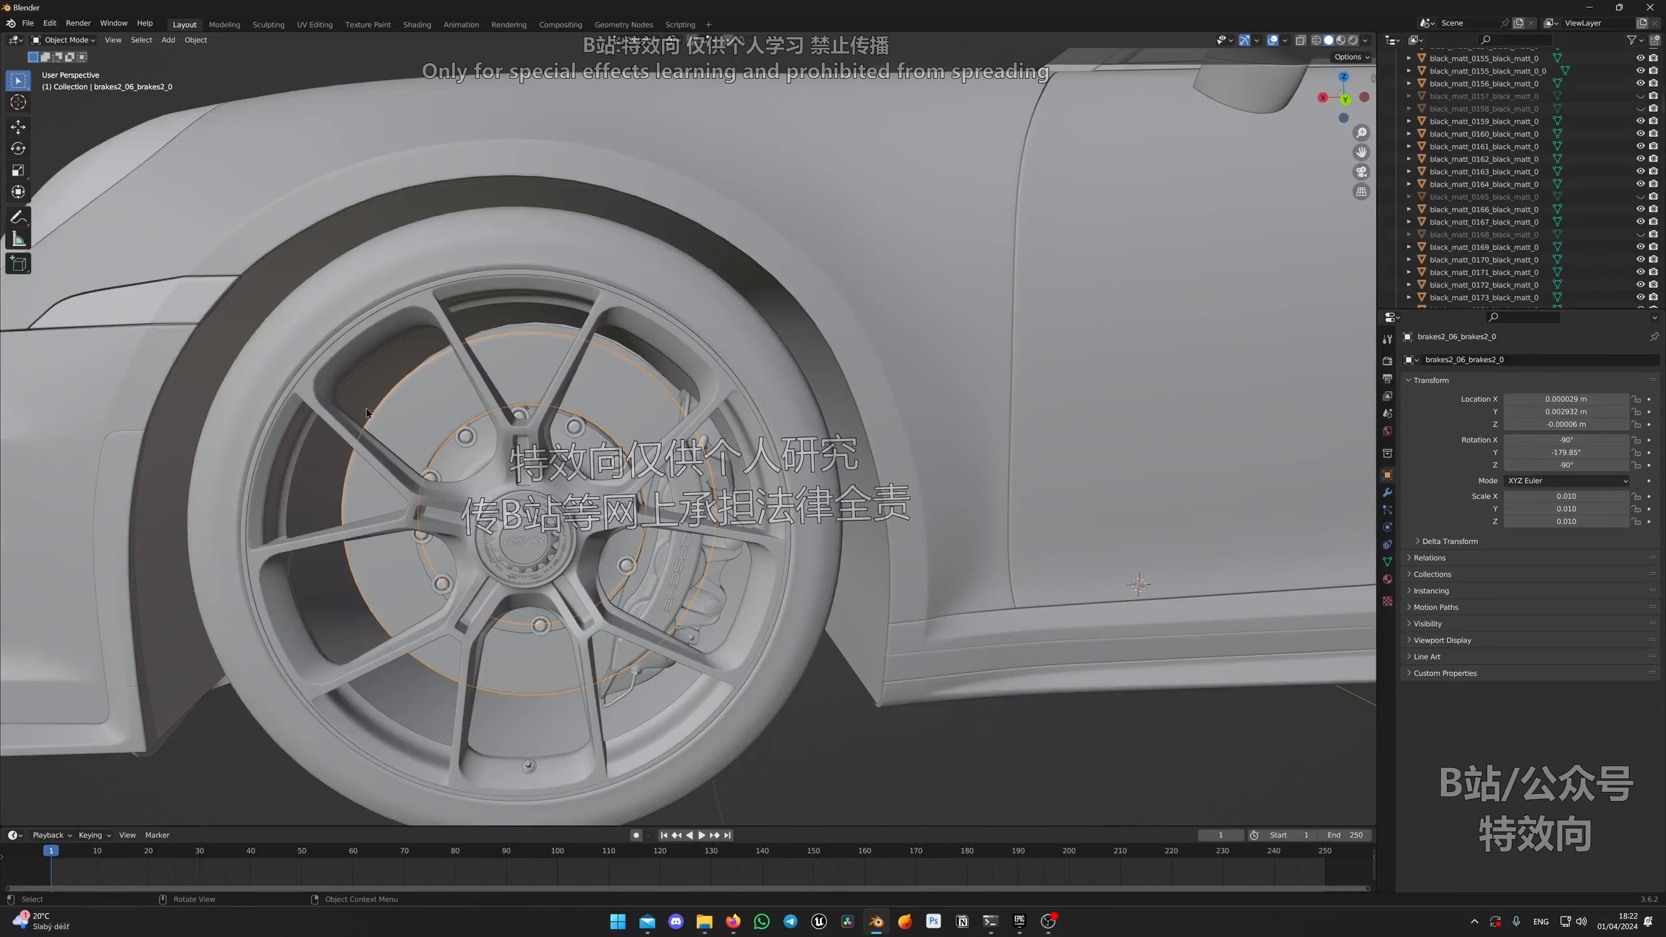
Step: Compare the front calipers and their lettering on both sides of the car to judge whether one caliper can serve both sides
left_click(702, 501)
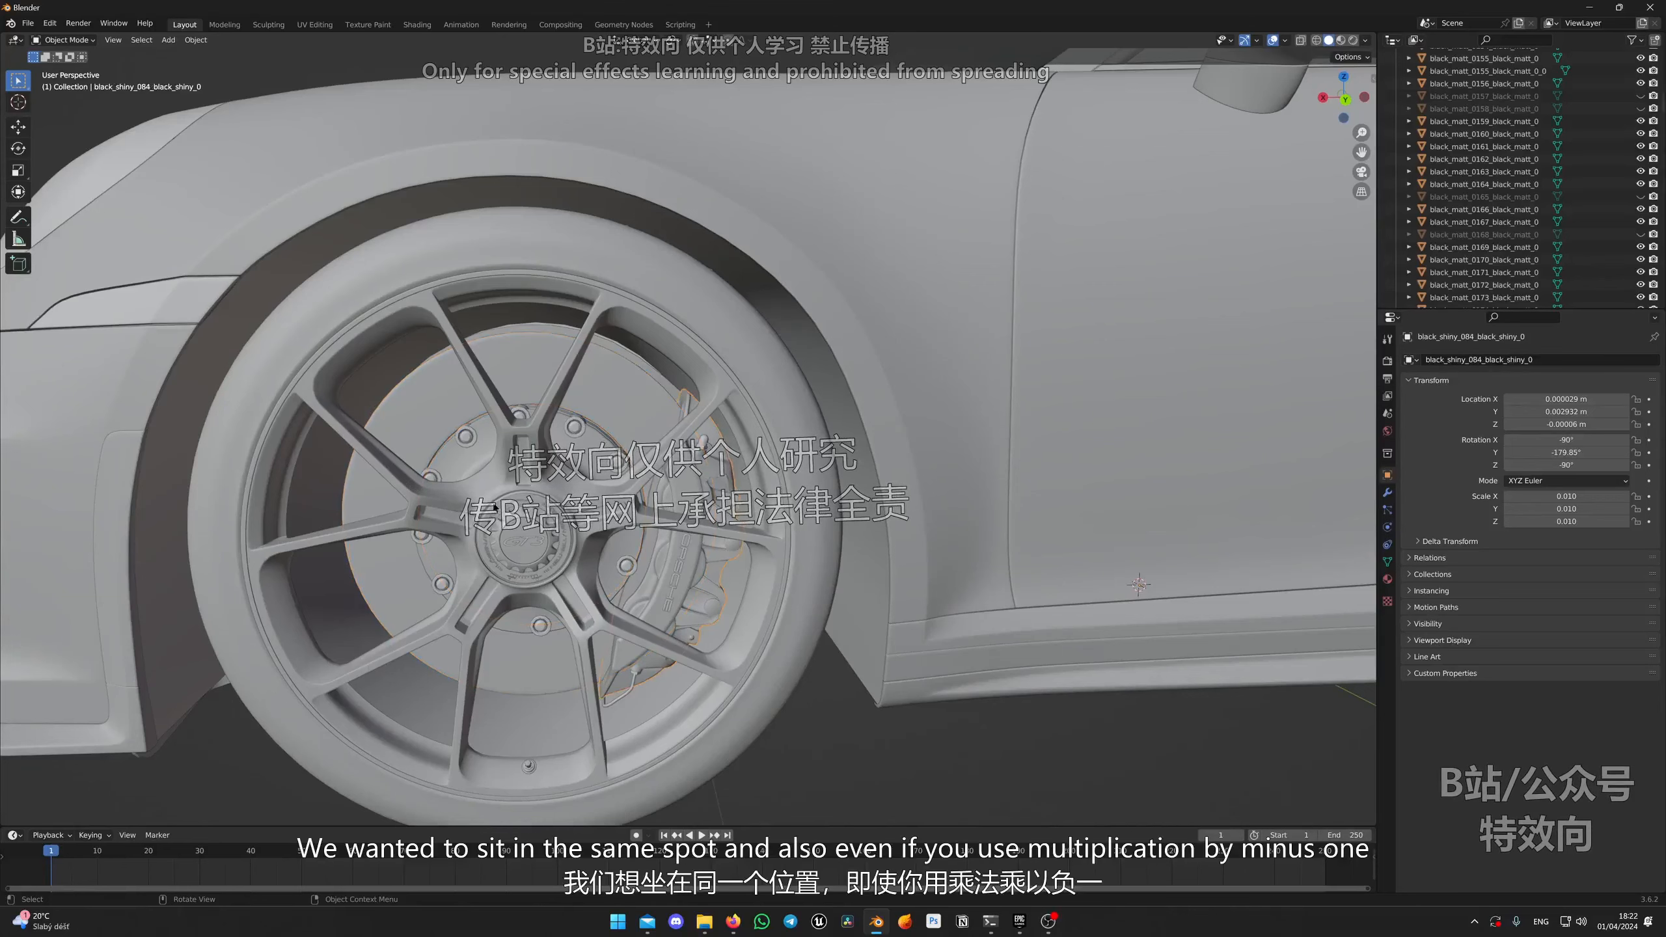
middle_click_drag(705, 444, 669, 451)
left_click(669, 451)
scroll(671, 452, "down", 2)
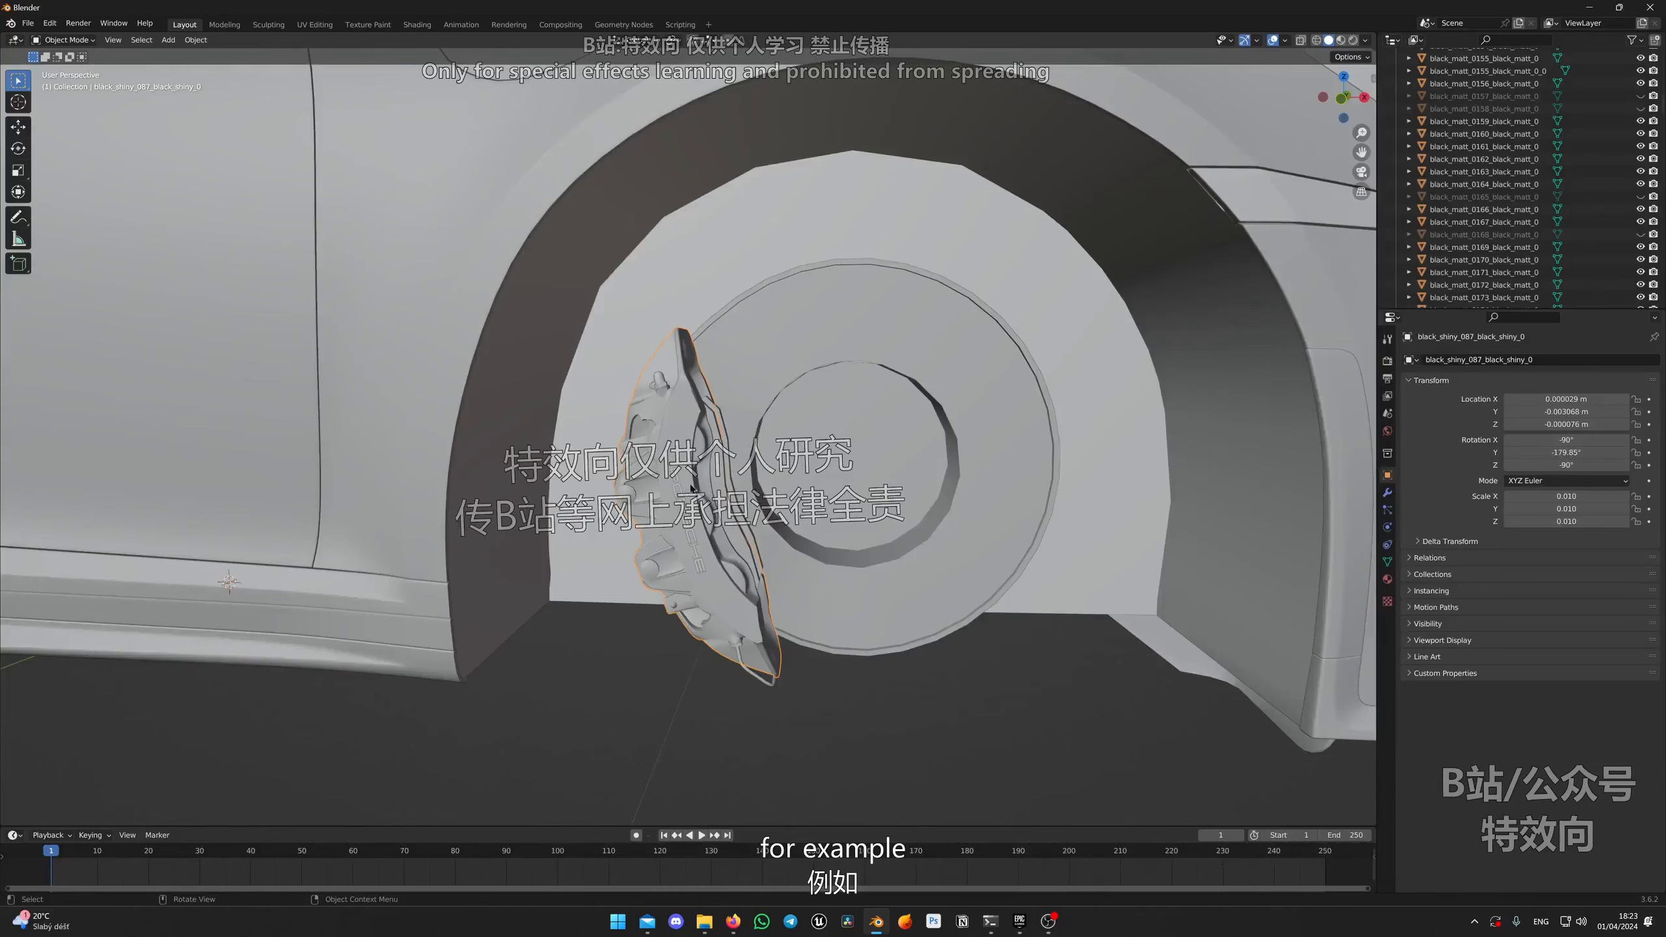
middle_click_drag(729, 423, 635, 398)
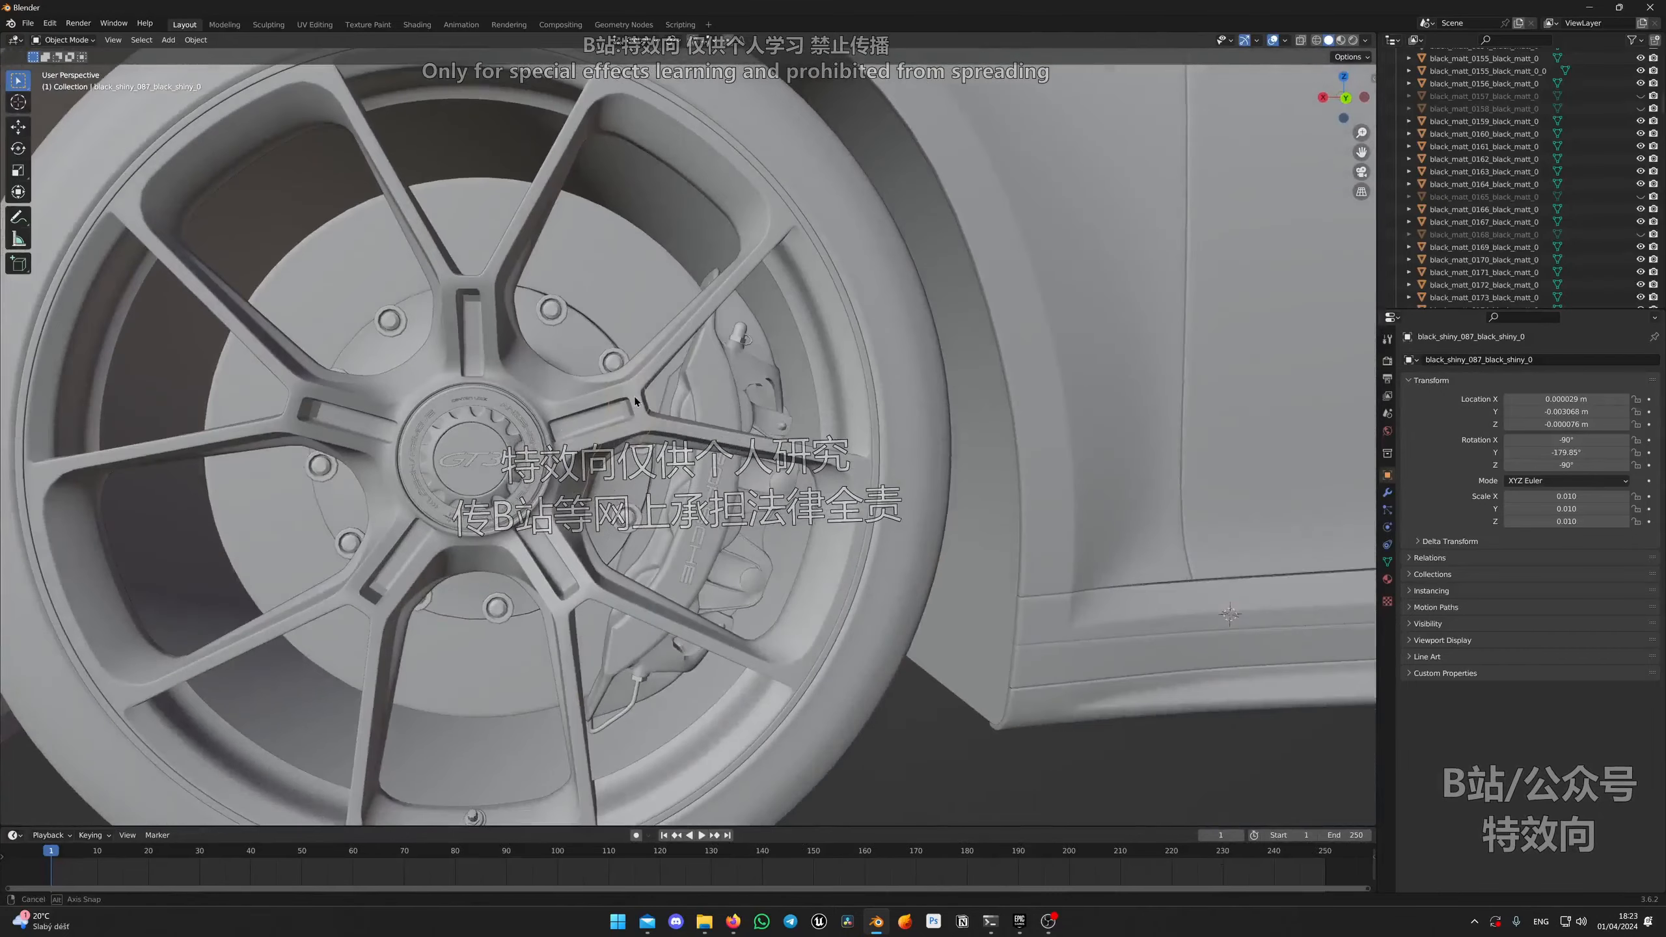
left_click(714, 508)
middle_click_drag(714, 516, 713, 499)
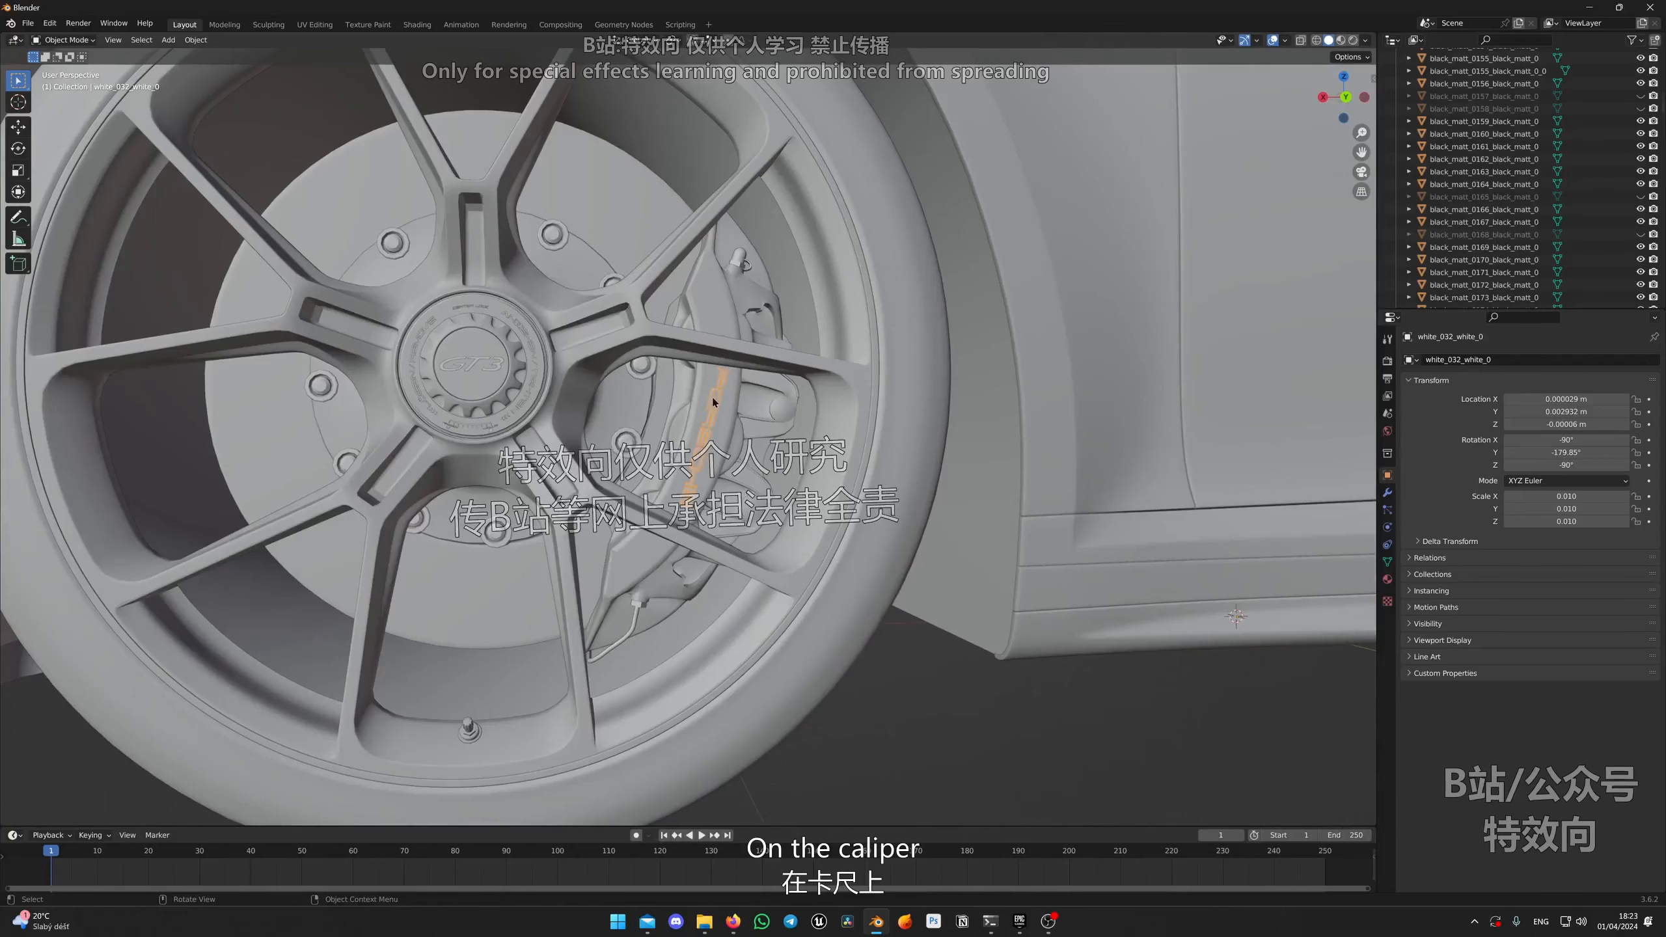
scroll(714, 402, "down", 3)
scroll(657, 437, "down", 3)
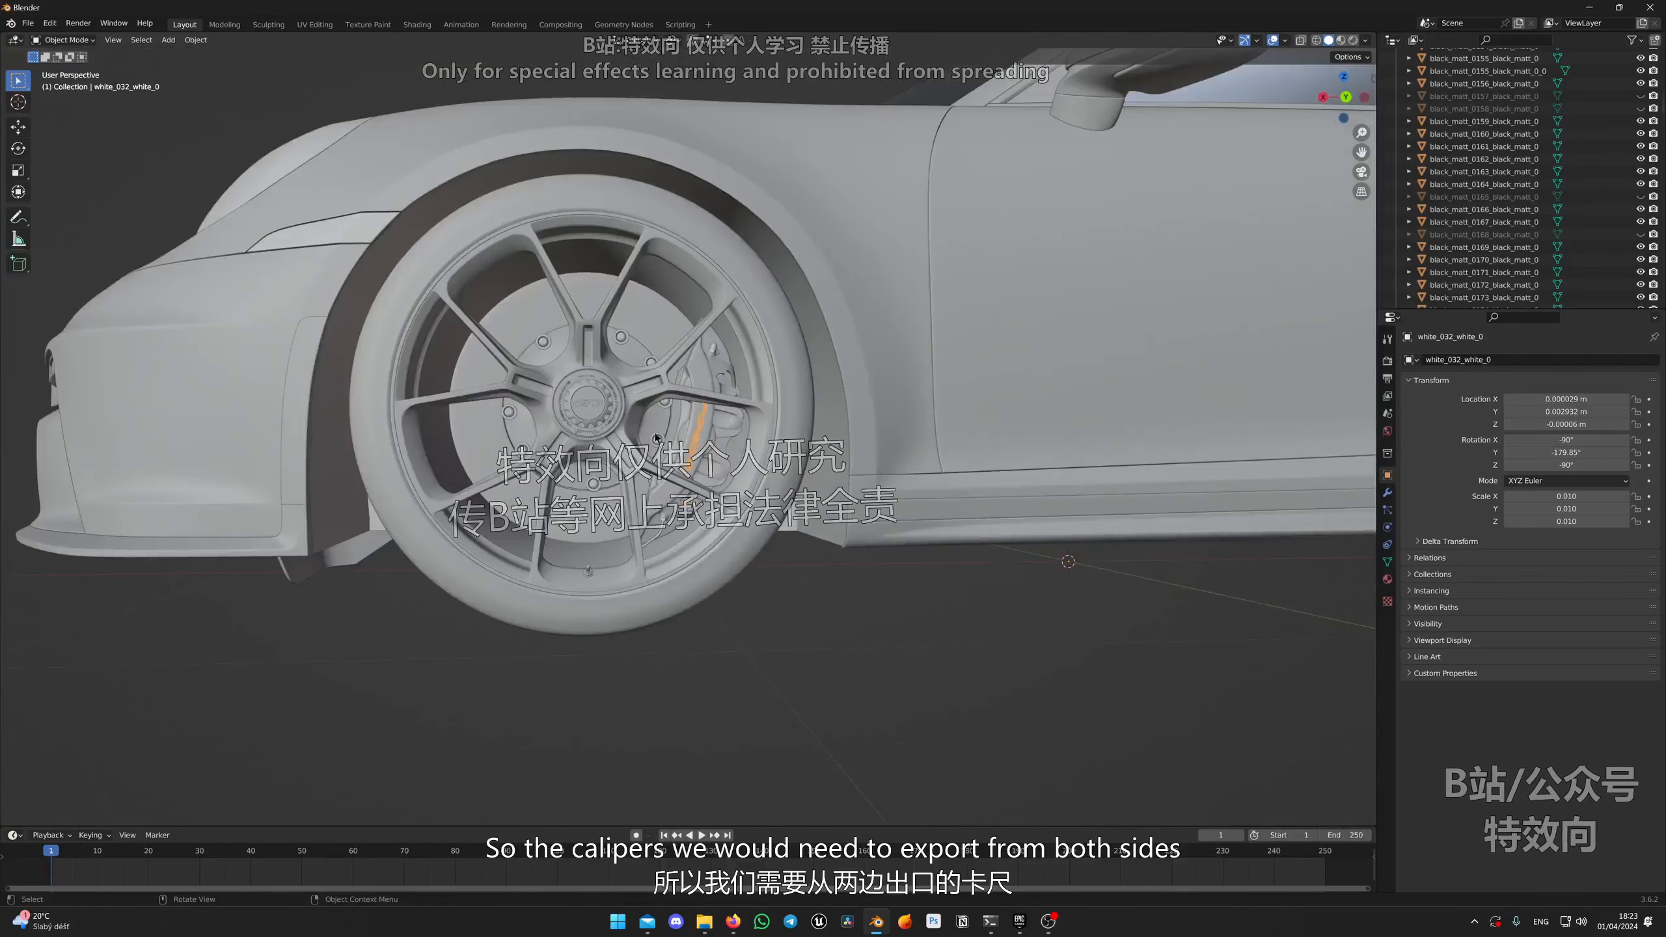
Step: Select the front right caliper's parts and the brake disc behind it, temporarily hiding the selection to check for missed parts
scroll(684, 447, "up", 3)
middle_click_drag(682, 492, 845, 505)
scroll(612, 476, "up", 2)
left_click(613, 453)
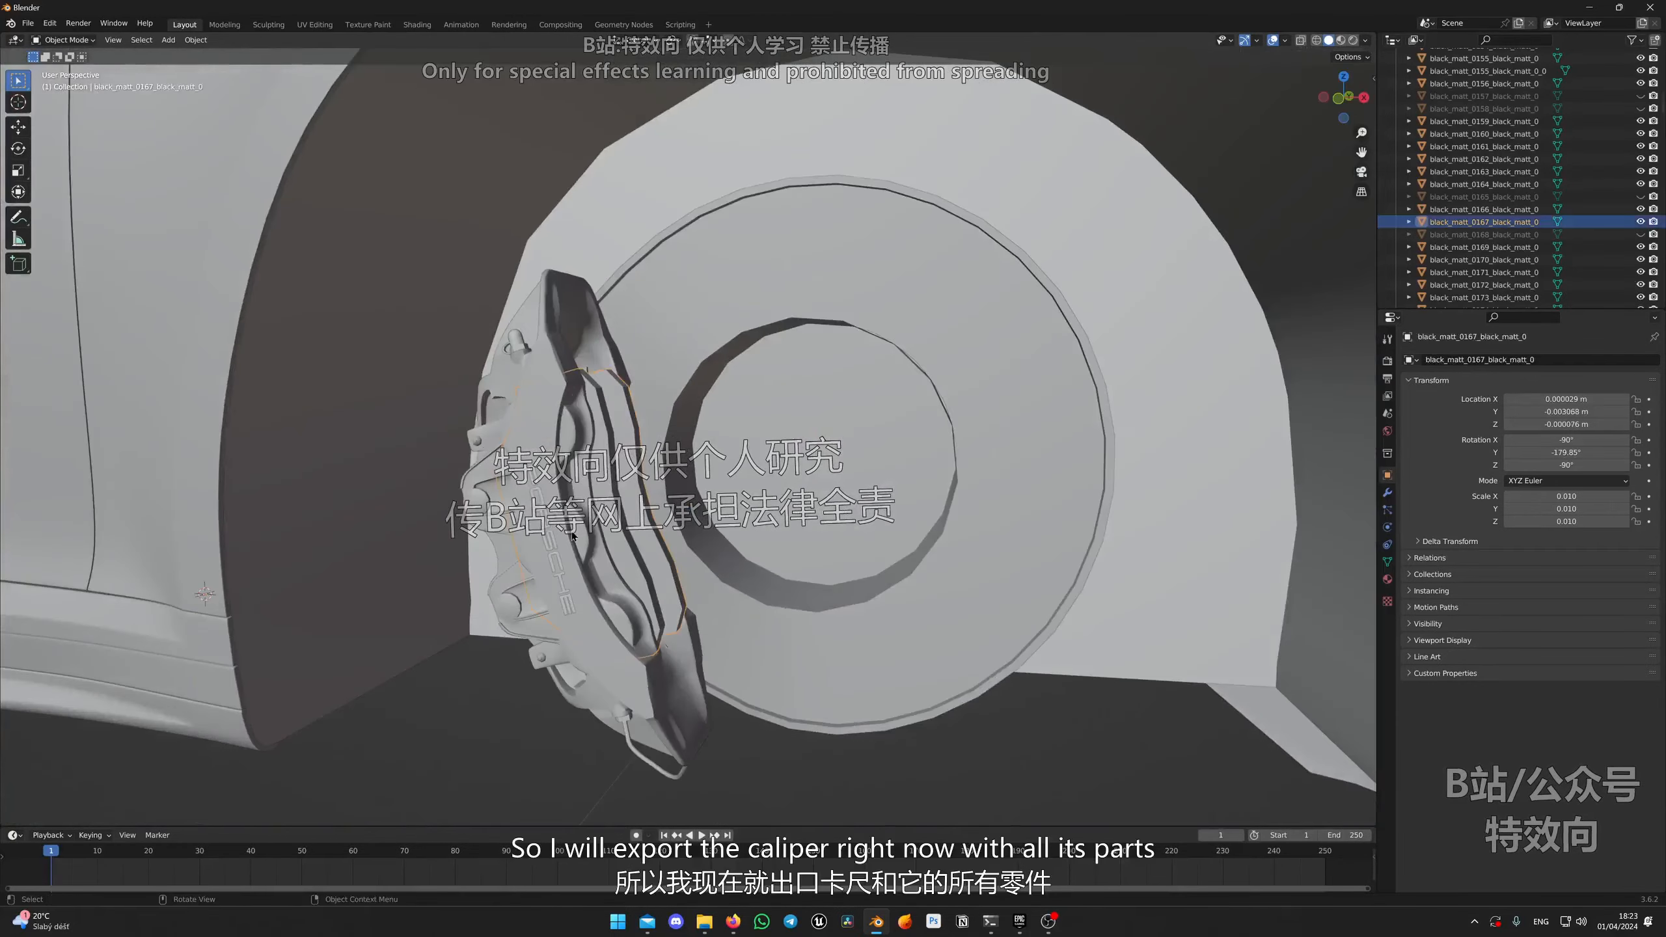
left_click(532, 420, "shift")
middle_click_drag(531, 420, 910, 381)
left_click(900, 358, "shift")
left_click(827, 299, "shift")
middle_click_drag(827, 299, 779, 410)
key("h")
key("alt+h")
Step: Add the caliper's lettering to the selection and temporarily hide the selected parts to check that none is missing
middle_click_drag(739, 466, 727, 377)
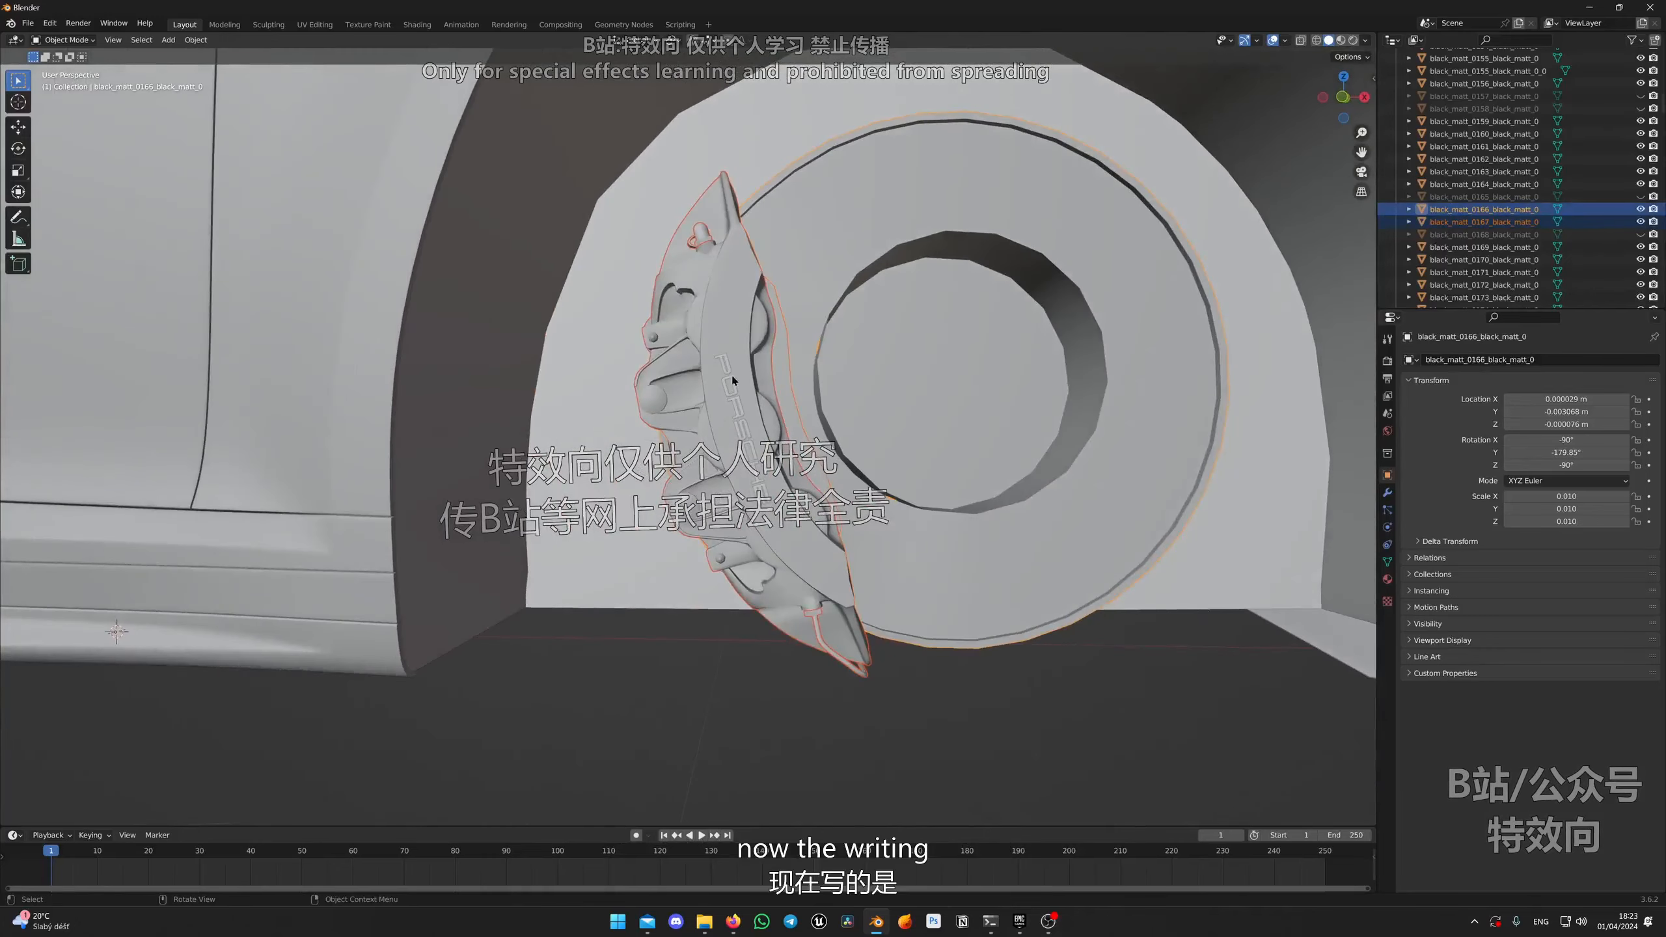
left_click(726, 377, "shift")
middle_click_drag(901, 423, 833, 460)
key("h")
scroll(882, 454, "down", 3)
middle_click_drag(895, 469, 850, 469)
key("ctrl+z")
middle_click_drag(736, 518, 785, 547)
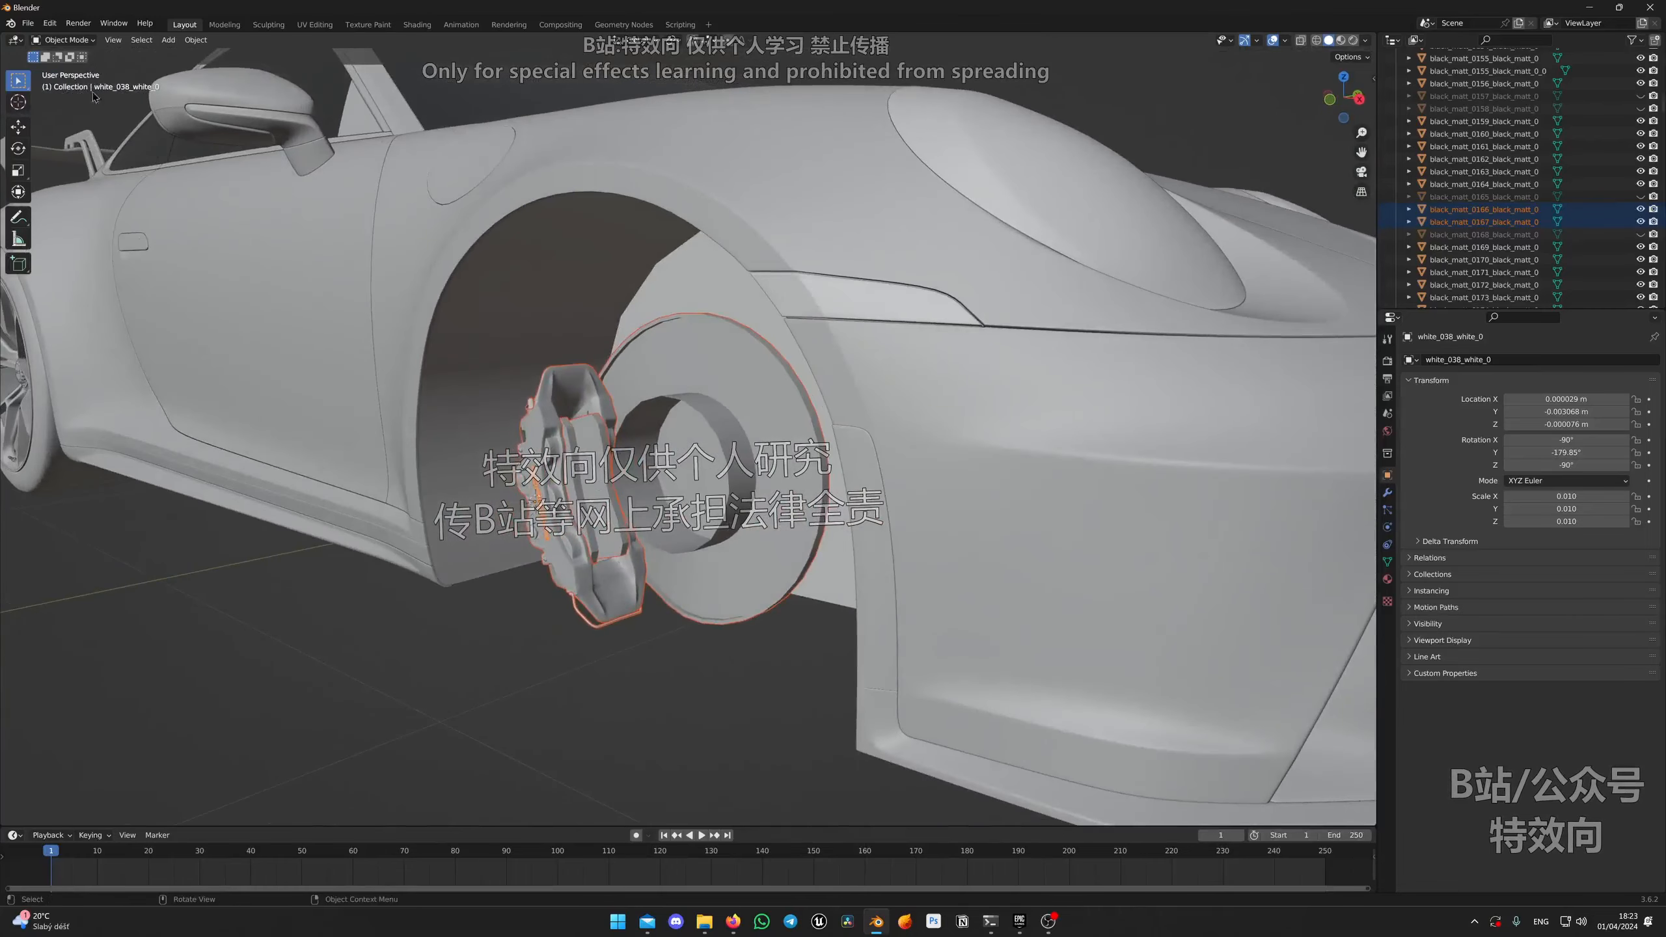
Step: Export the selected front right caliper and brake disc as FR_Caliper.fbx and hide them in the scene
left_click(28, 23)
mouse_move(132, 205)
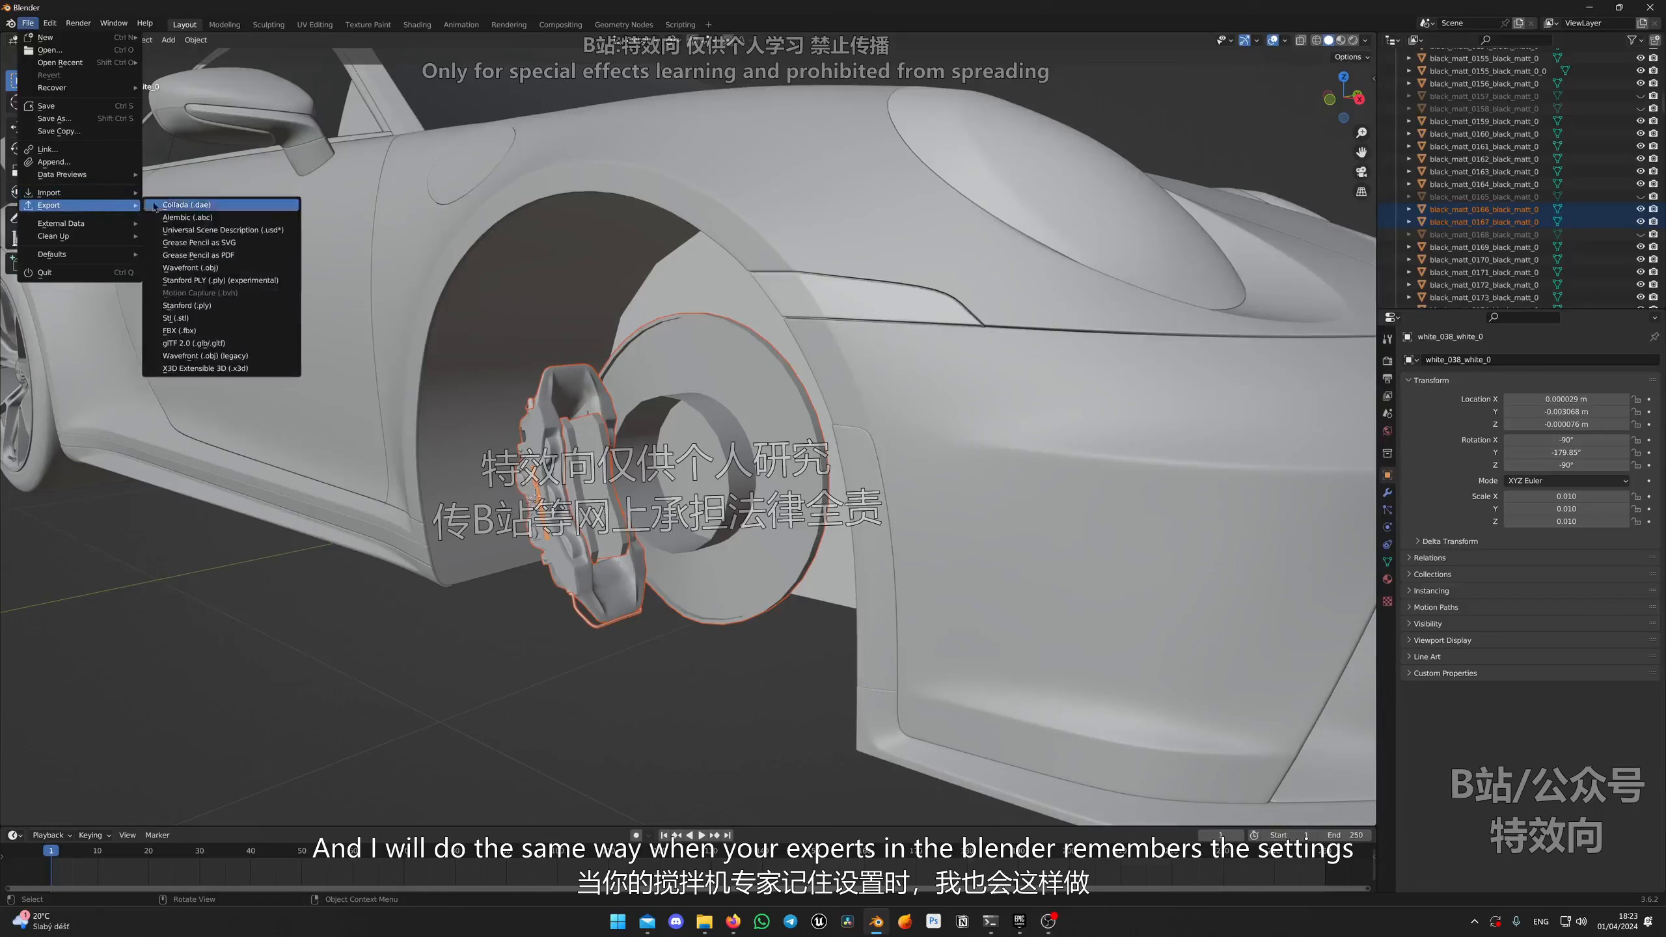
left_click(181, 330)
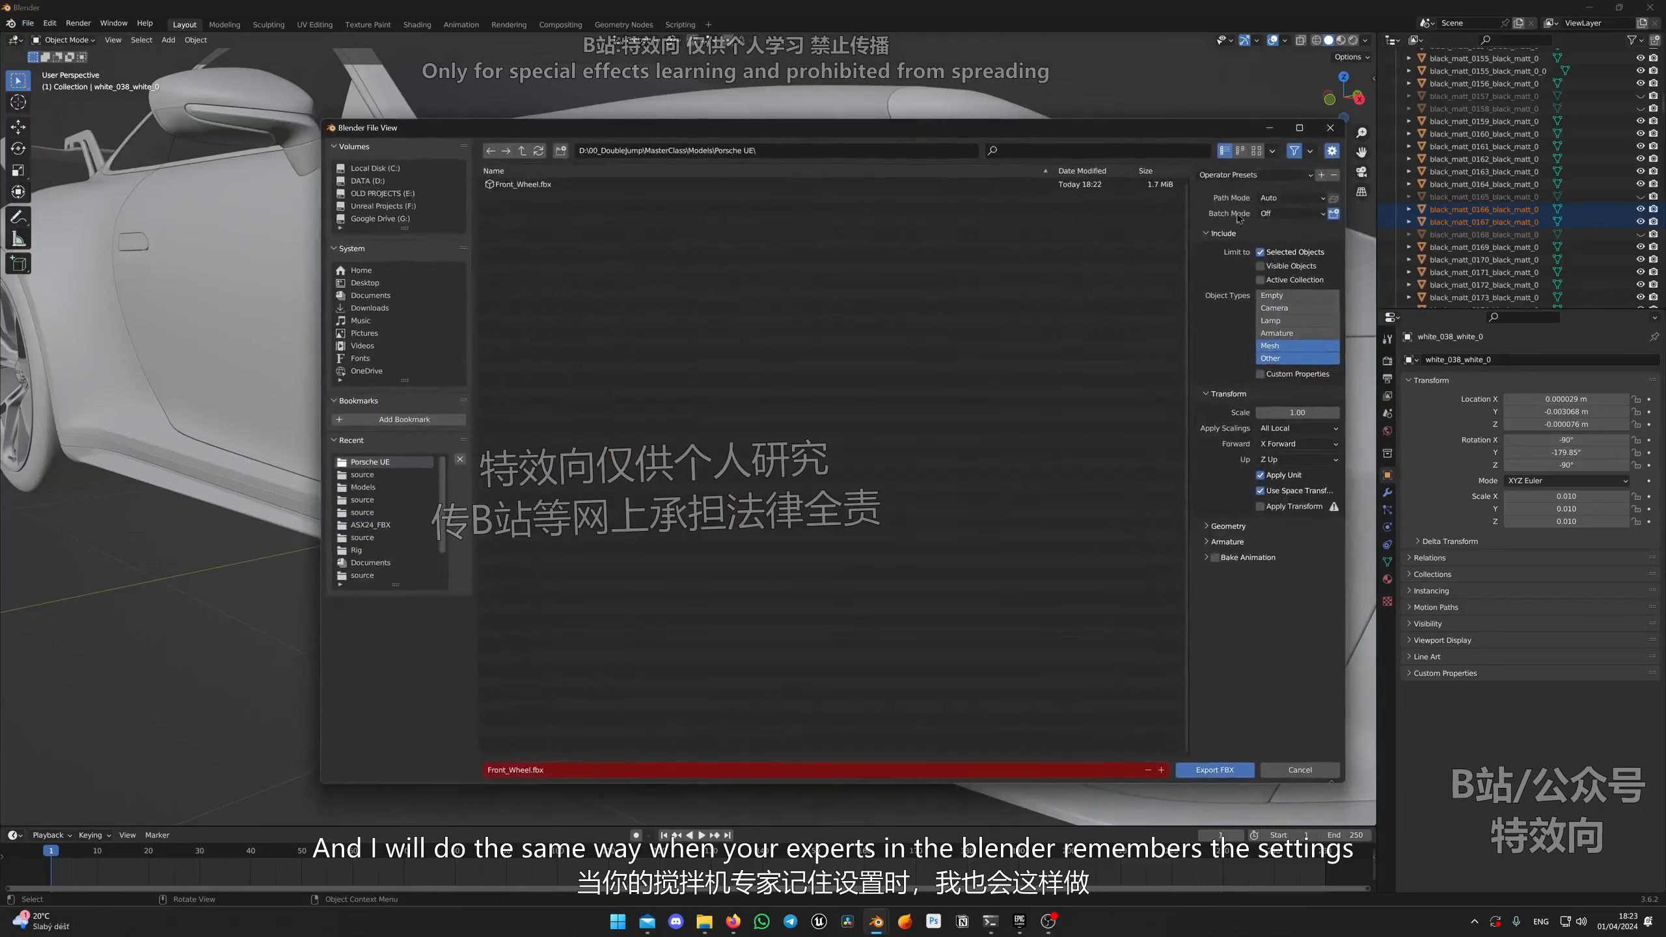
left_click(520, 771)
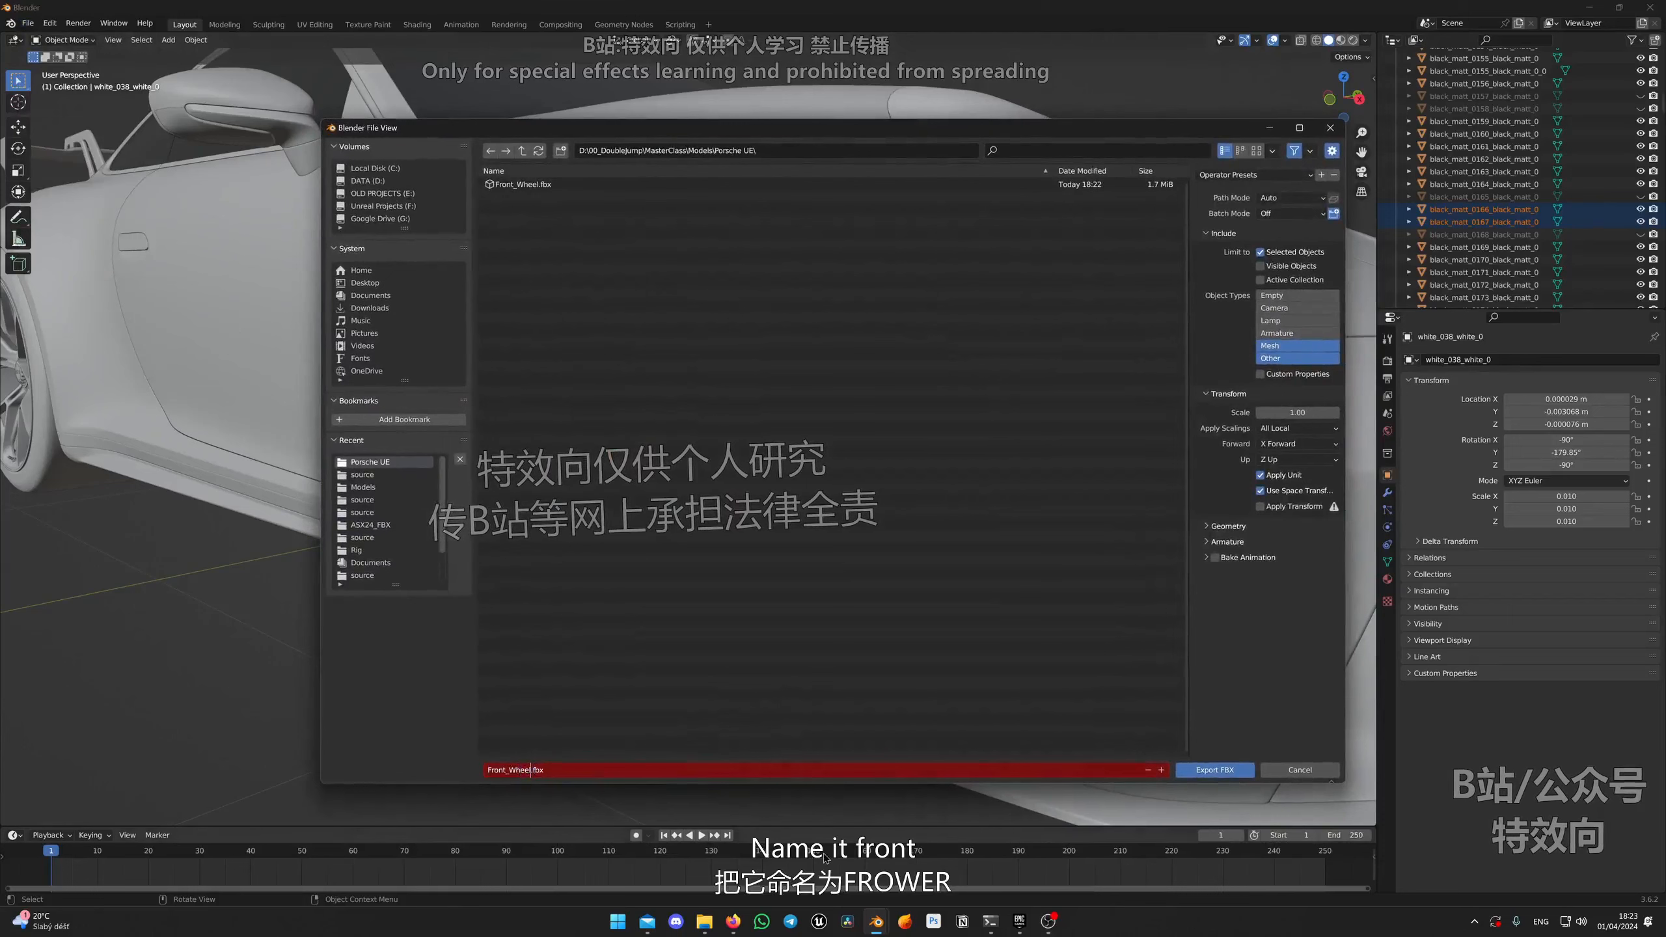
key("BackSpace")
key("BackSpace")
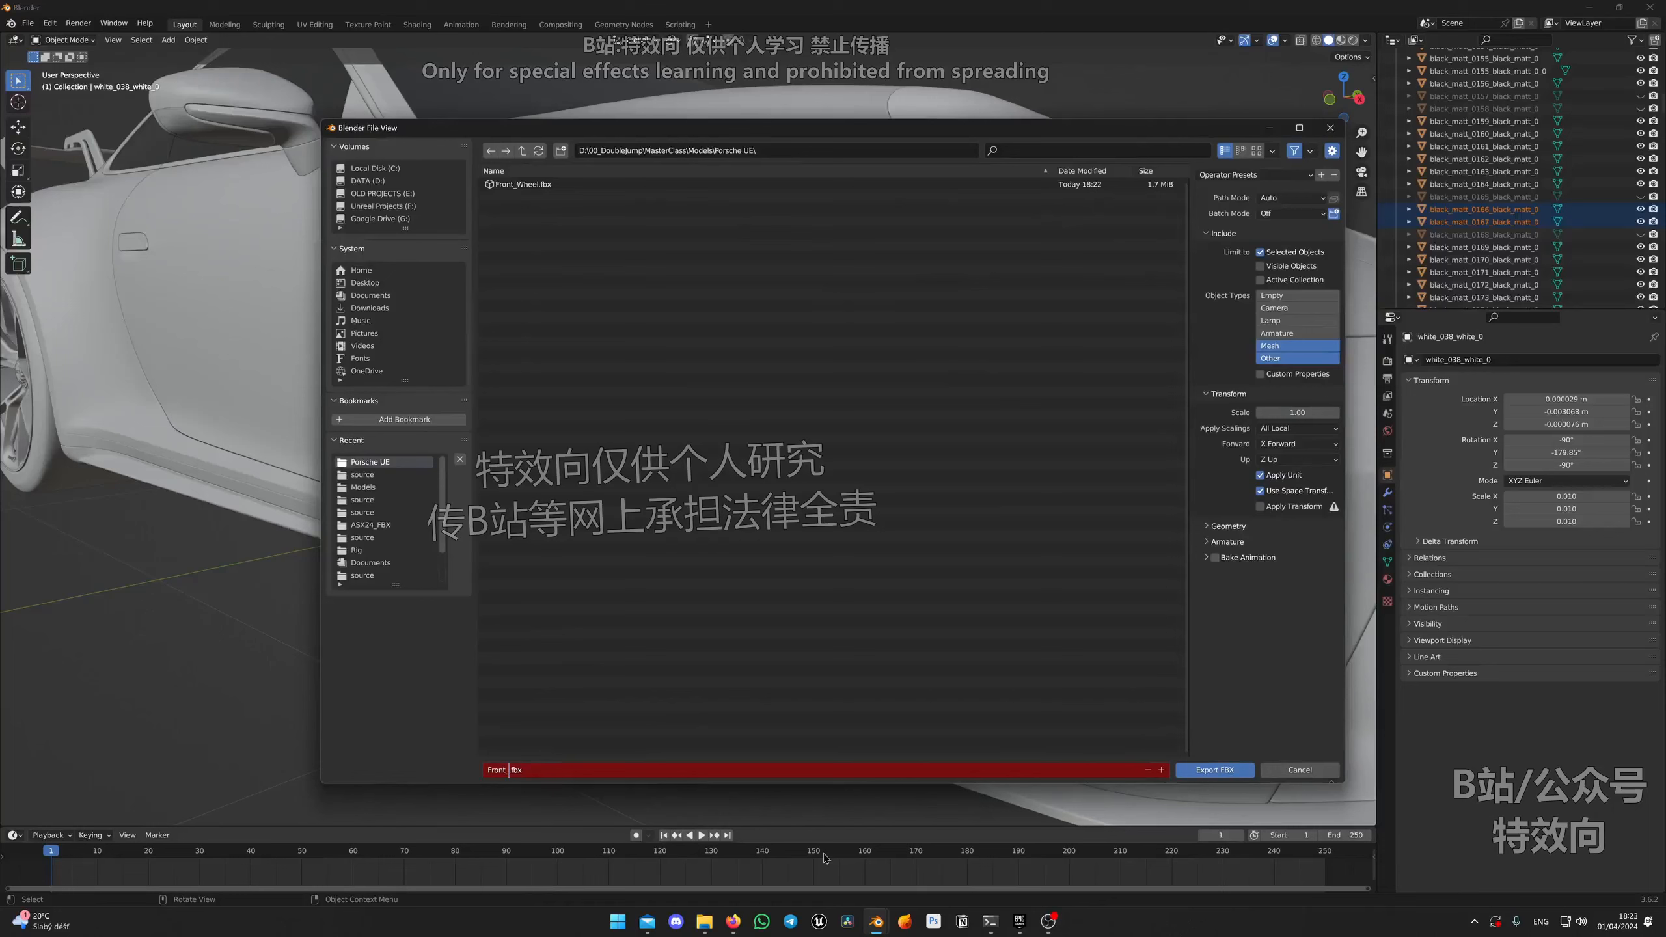
type("Rig")
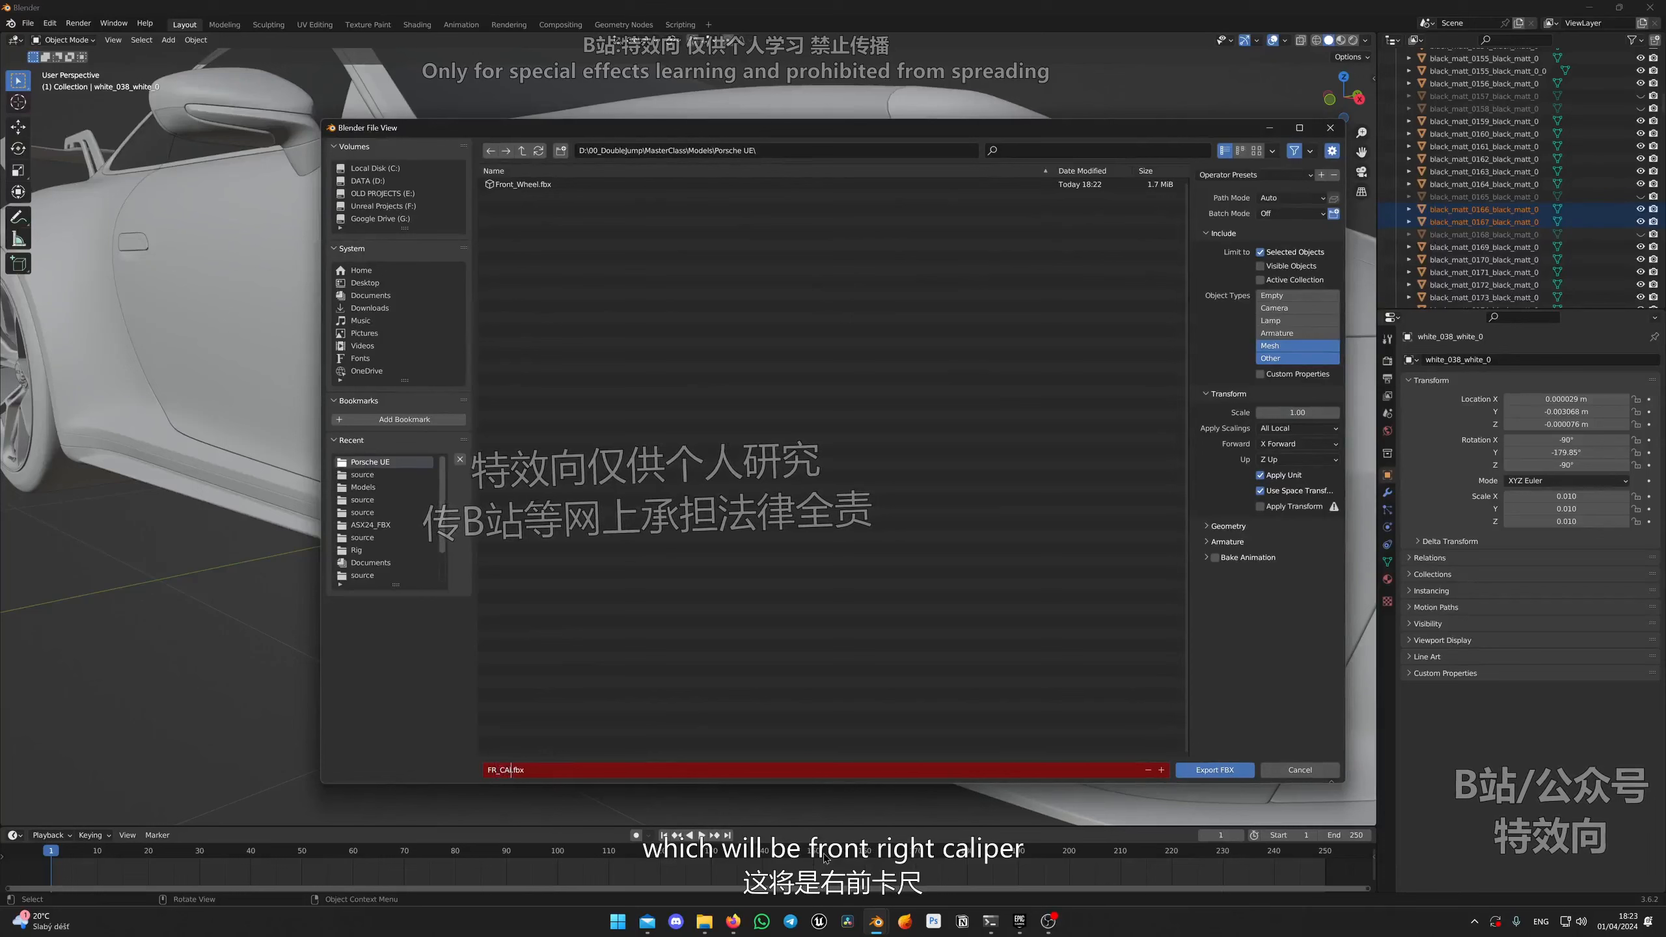
key("BackSpace")
key("BackSpace")
type("aliper")
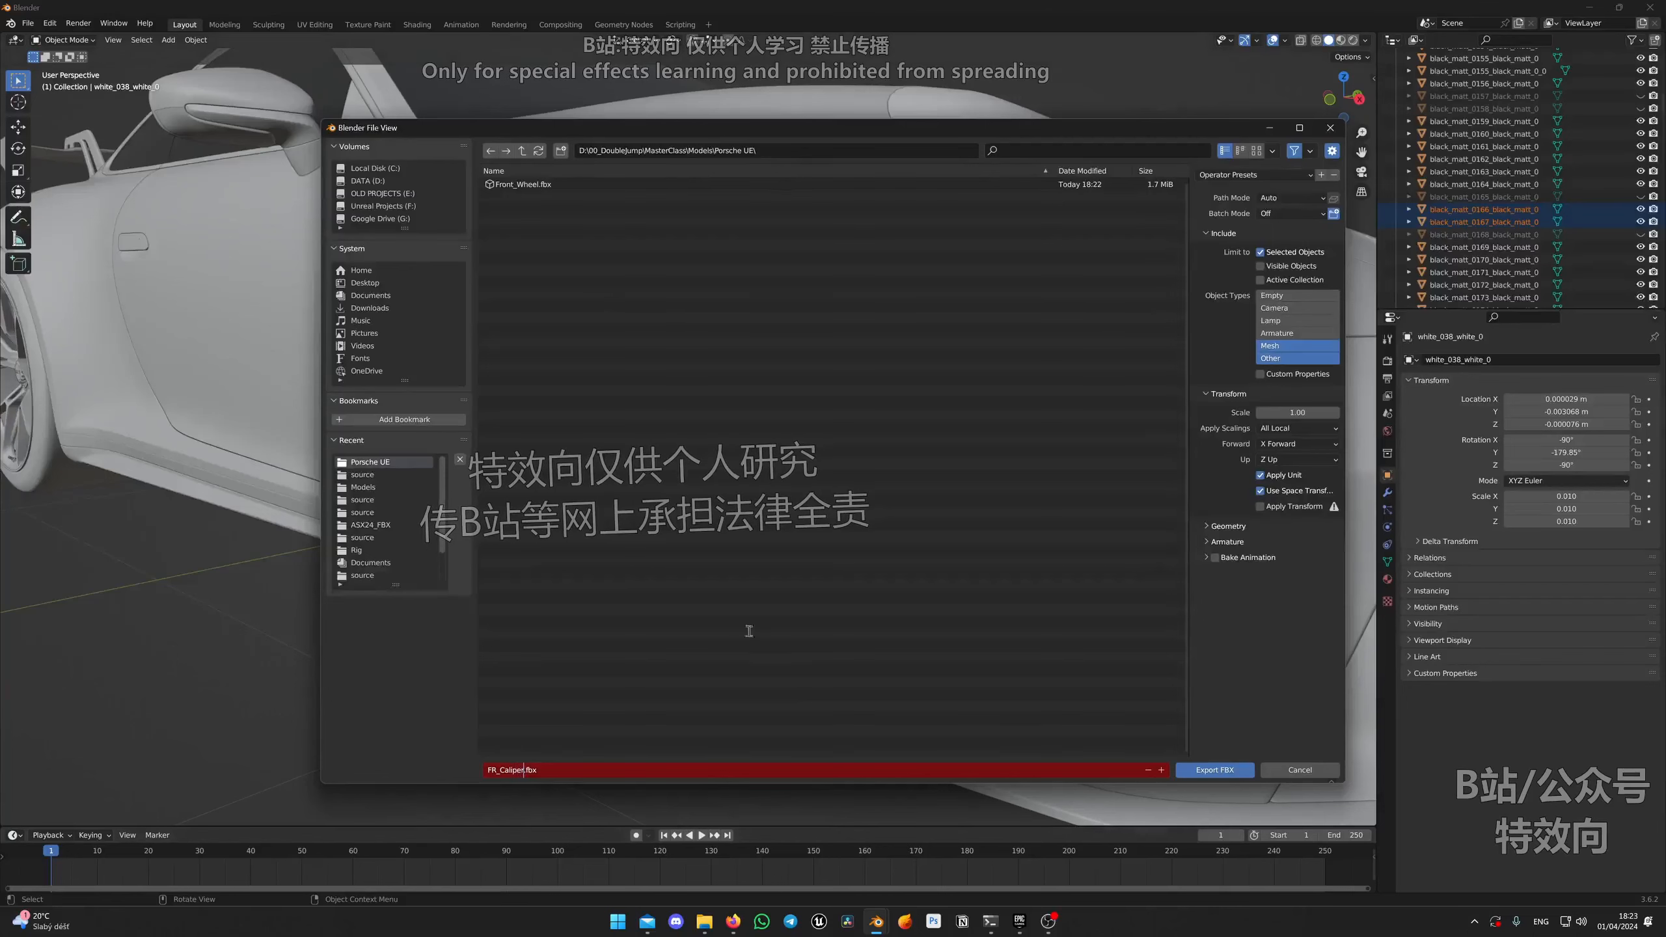
key("Return")
scroll(592, 485, "up", 3)
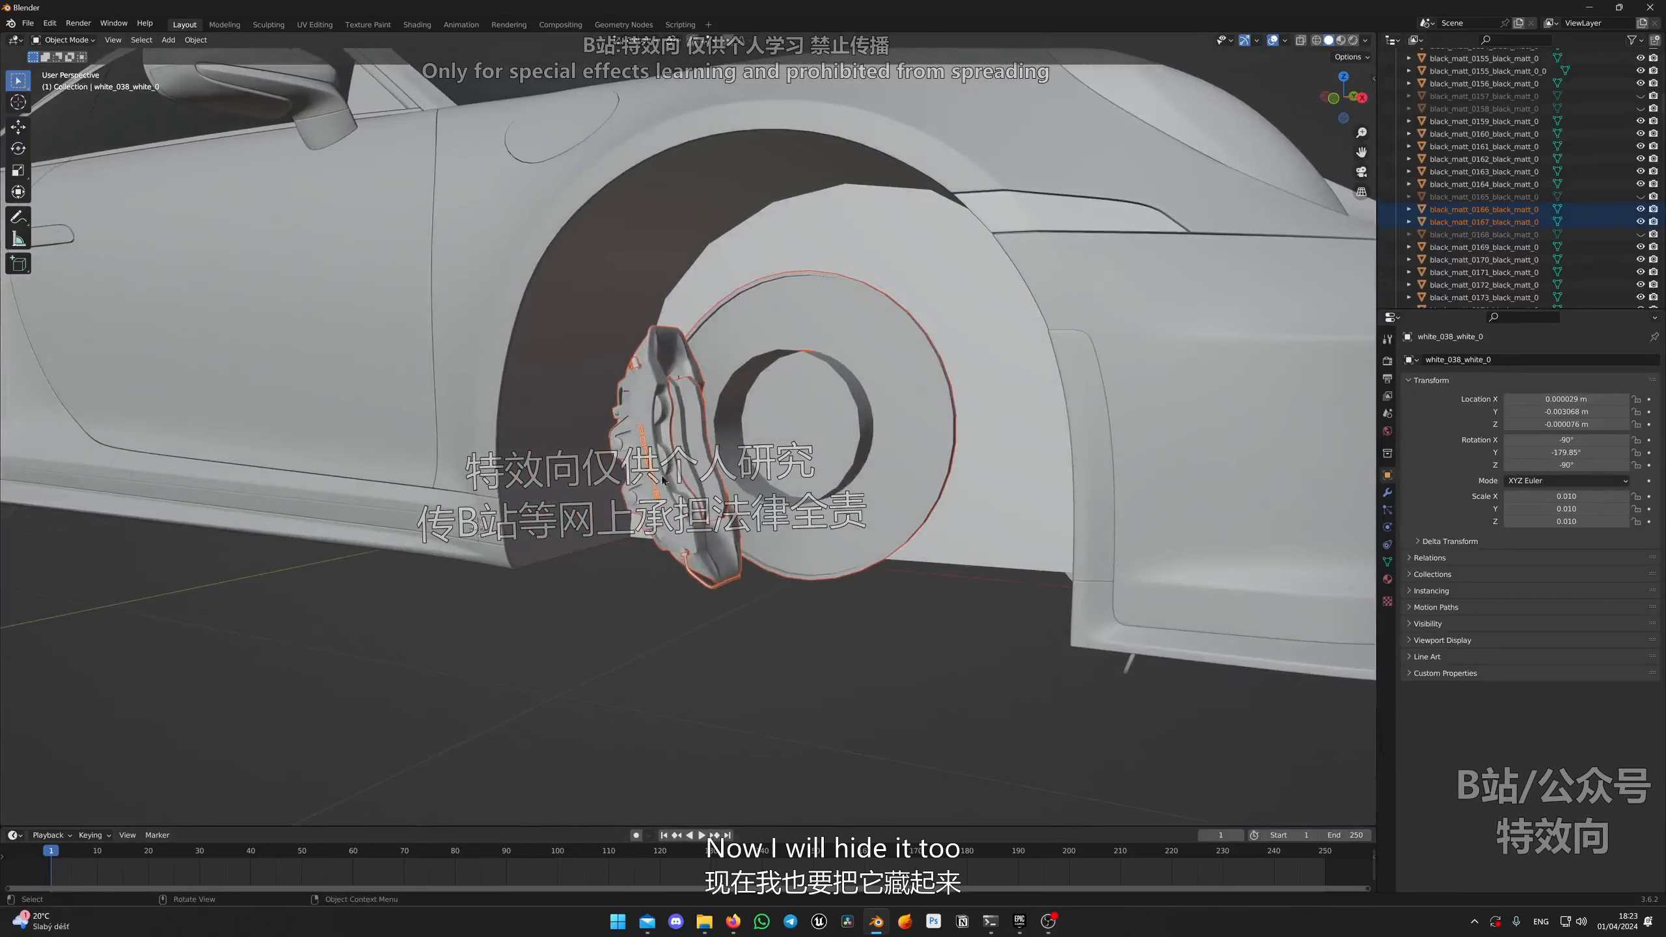
key("h")
Step: Select the centre cap and hub parts in the middle of the rear right wheel
middle_click_drag(686, 474, 1050, 495)
middle_click_drag(1050, 495, 1135, 497)
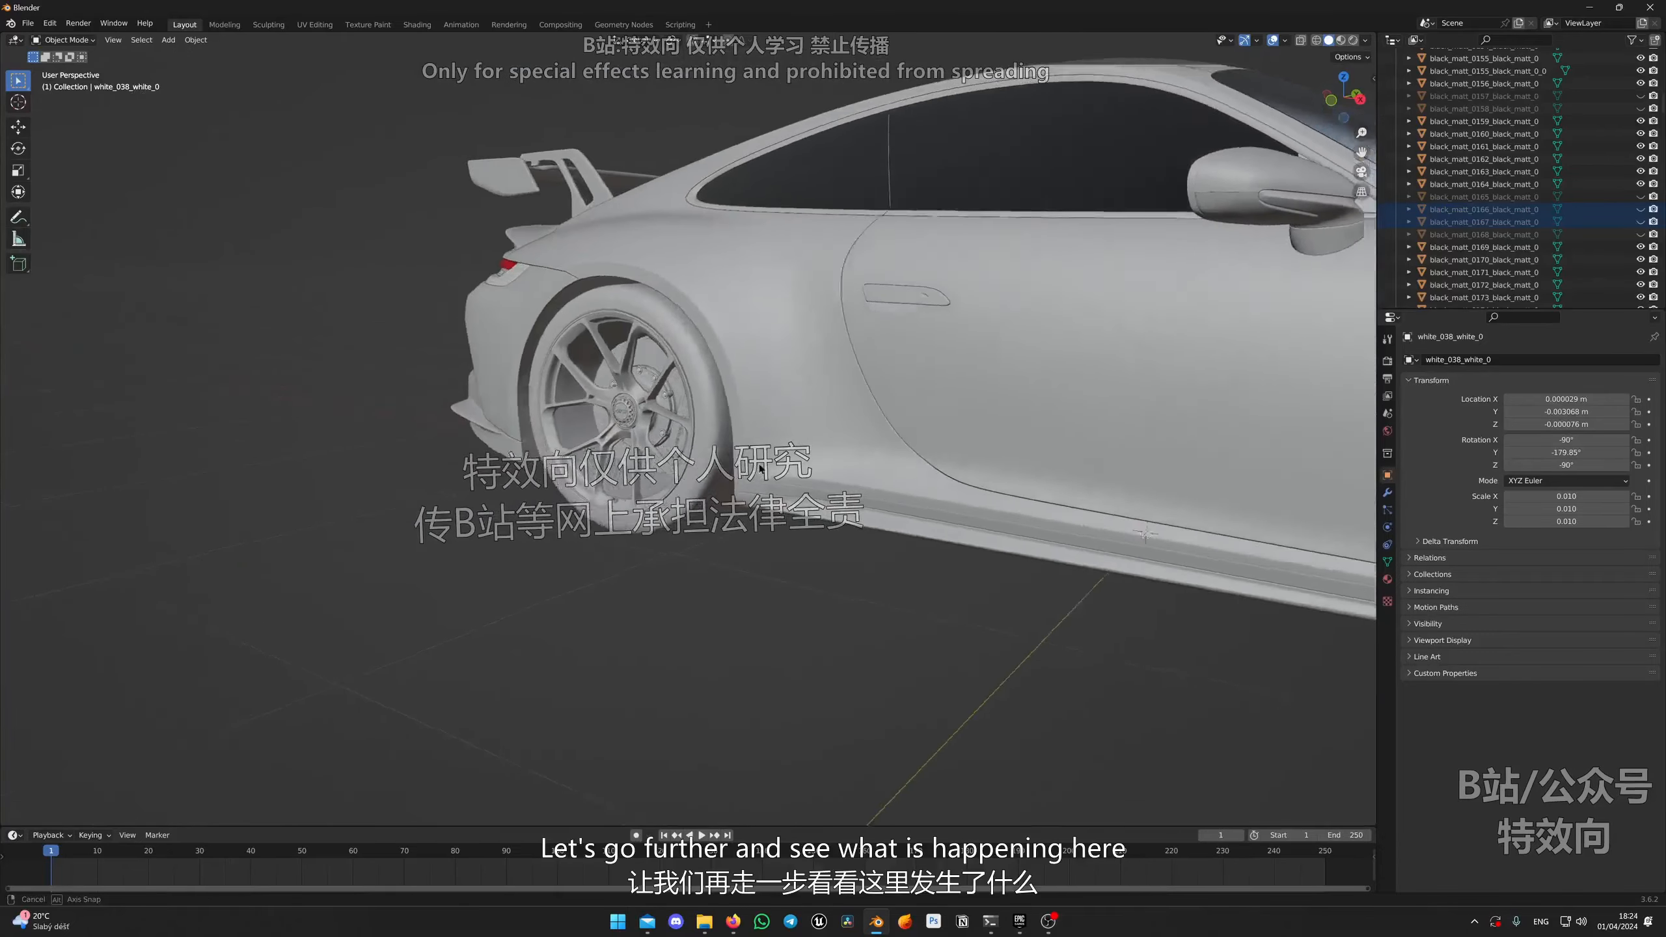
middle_click_drag(919, 472, 779, 510, "shift")
scroll(830, 437, "up", 3)
scroll(852, 440, "up", 3)
scroll(866, 445, "down", 3)
scroll(798, 446, "up", 4)
scroll(653, 542, "up", 1)
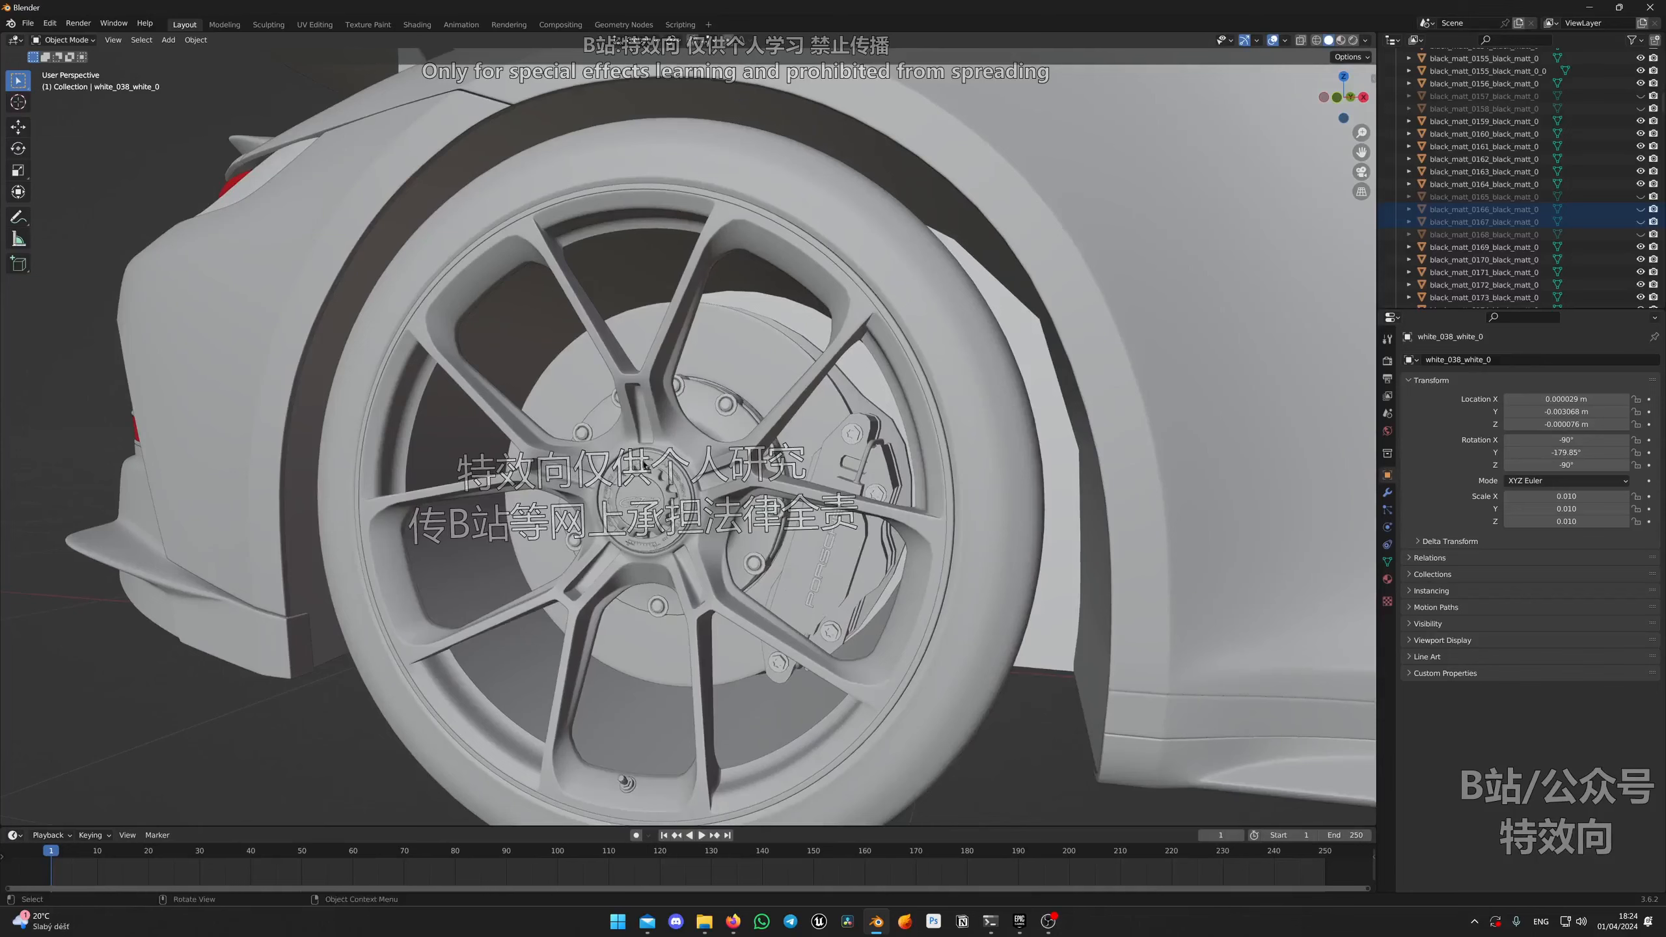
left_click(643, 465)
scroll(644, 467, "up", 1)
middle_click_drag(644, 467, 672, 514)
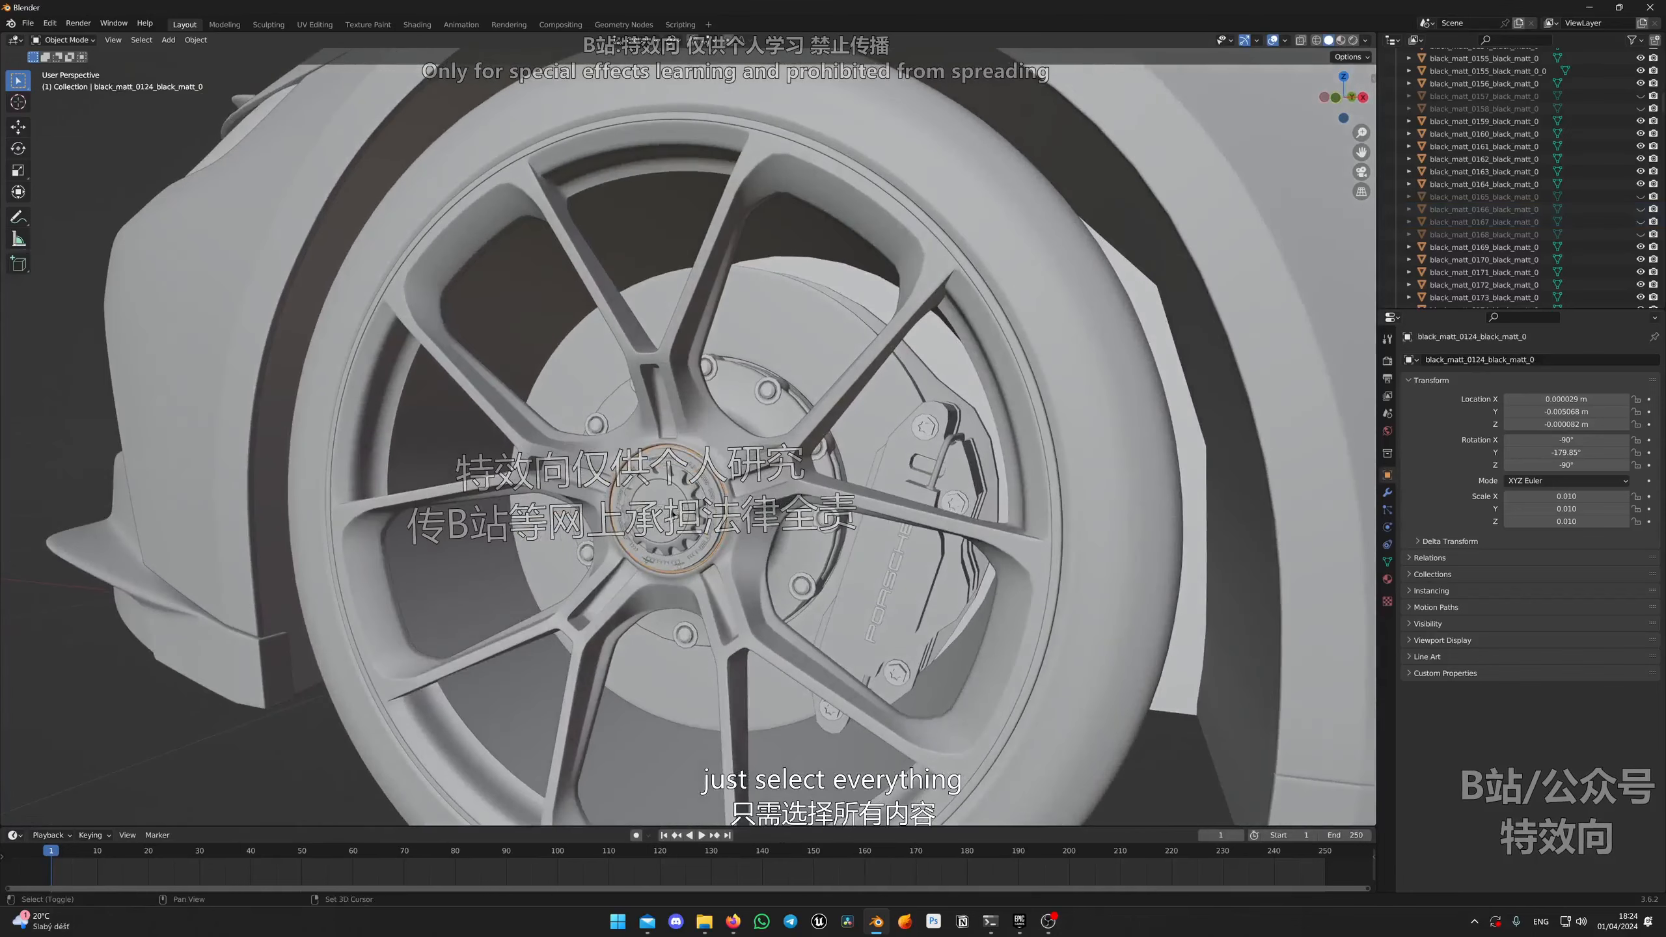
left_click(654, 524, "shift")
left_click(650, 529, "shift")
left_click(645, 528, "shift")
left_click(621, 519, "shift")
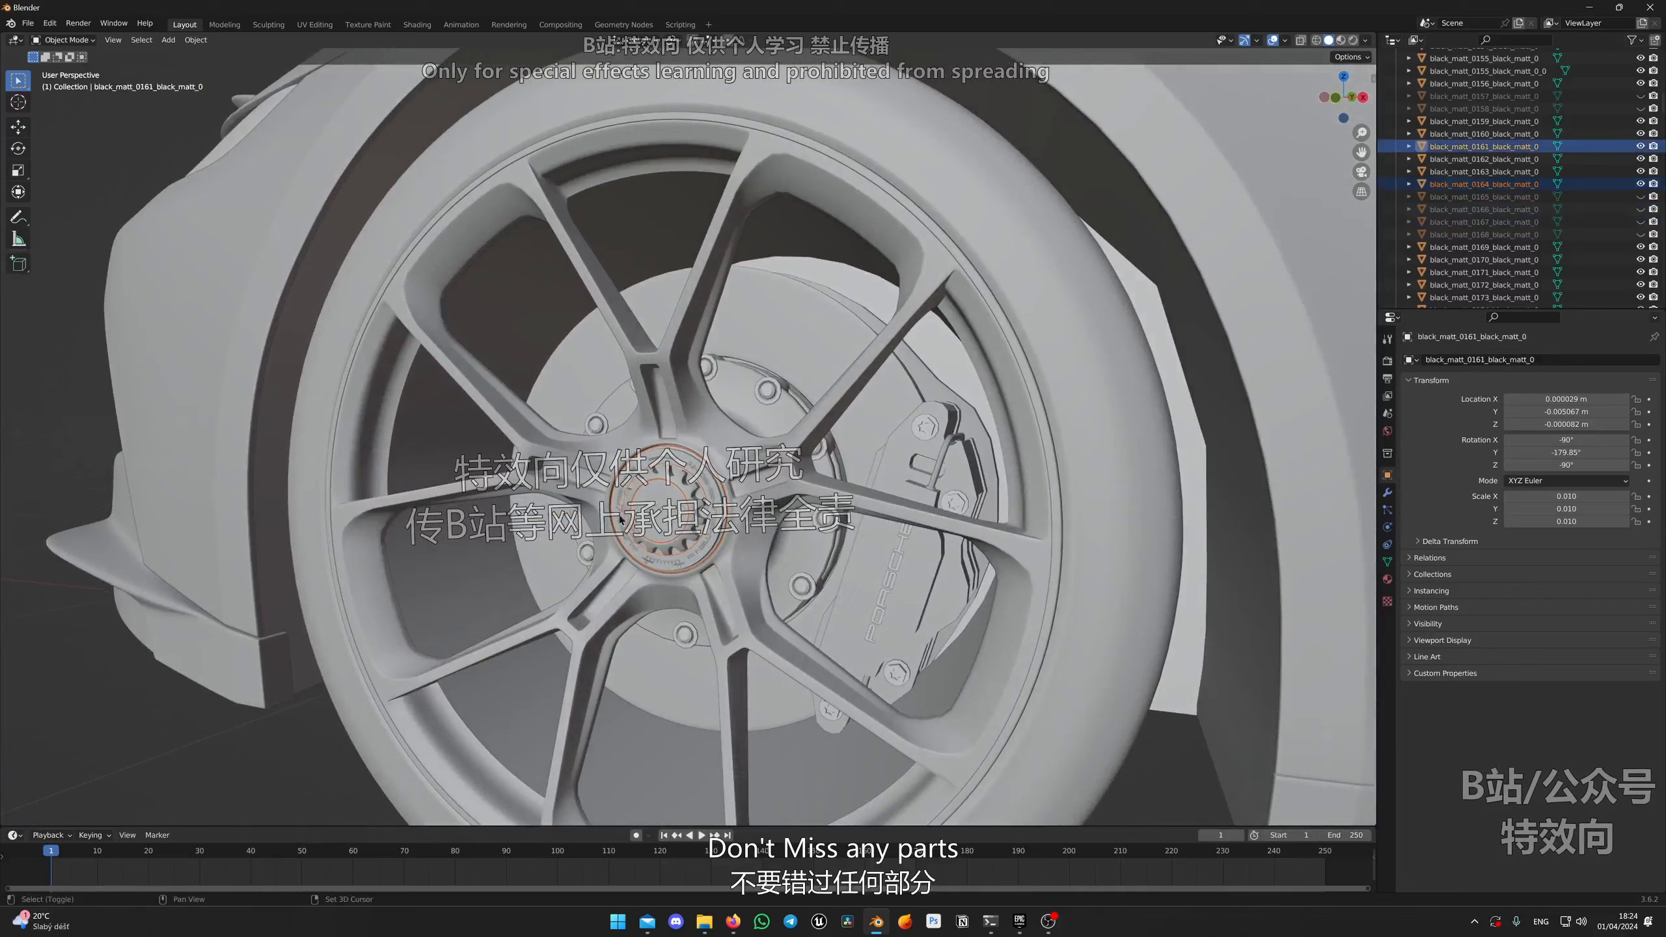
left_click(621, 498, "shift")
Step: Add the rear right wheel's rim, bolts, brake disc, tyre and valve to the selection
left_click(680, 417, "shift")
left_click(719, 378, "shift")
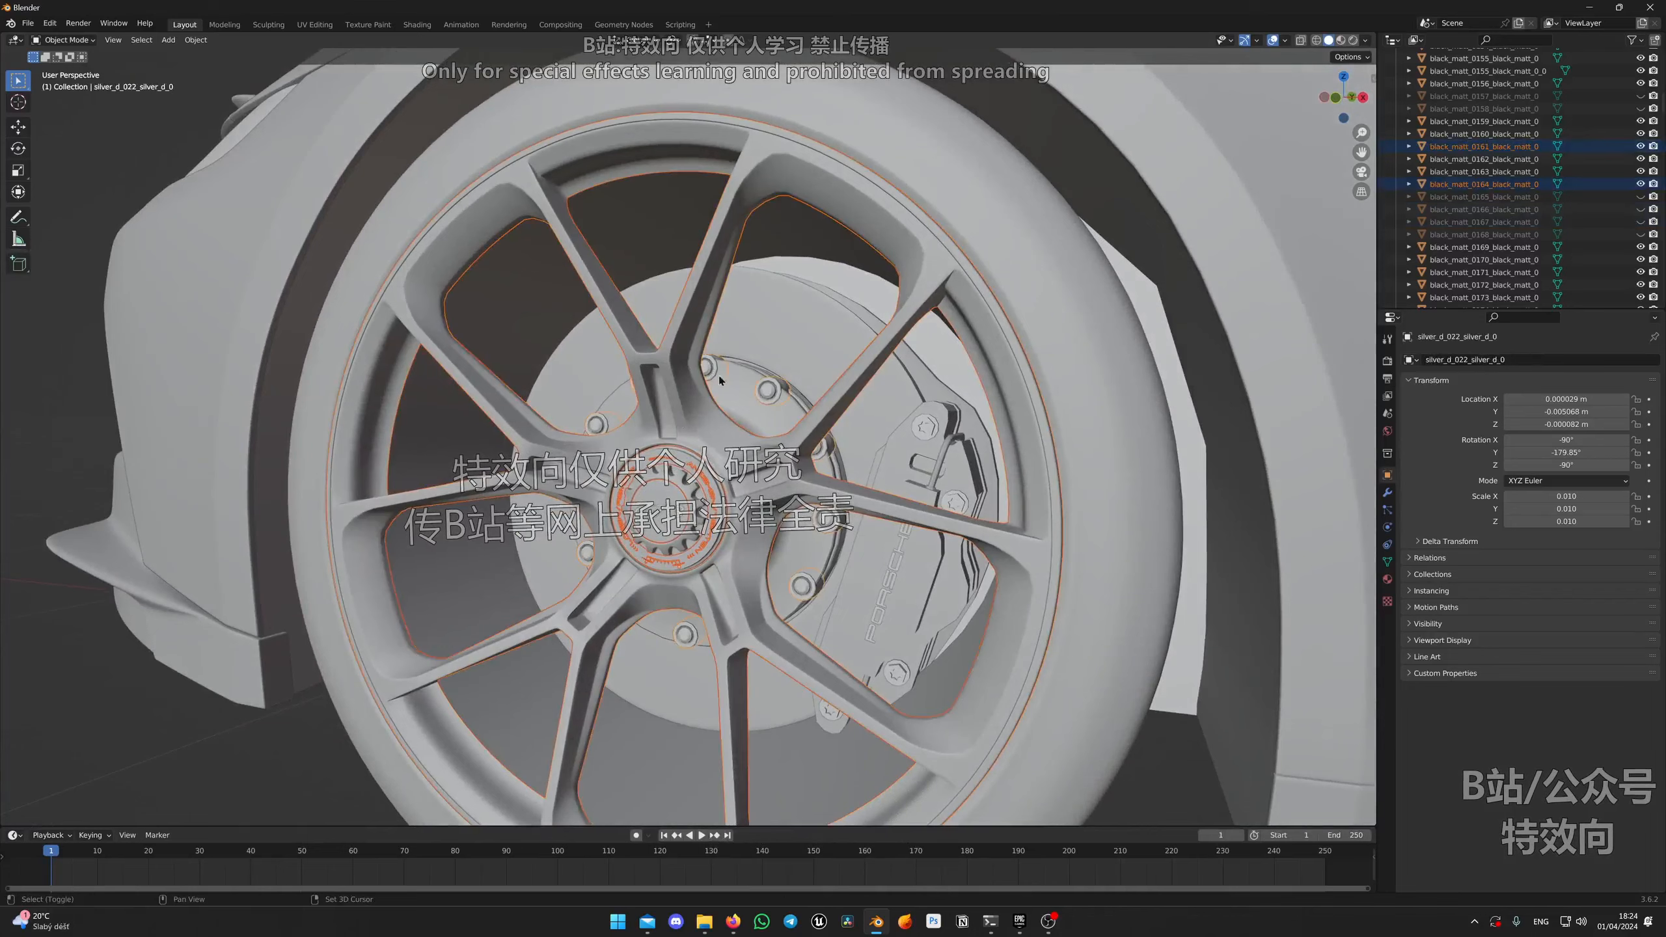
left_click(738, 394, "shift")
left_click(776, 328, "shift")
left_click(789, 268, "shift")
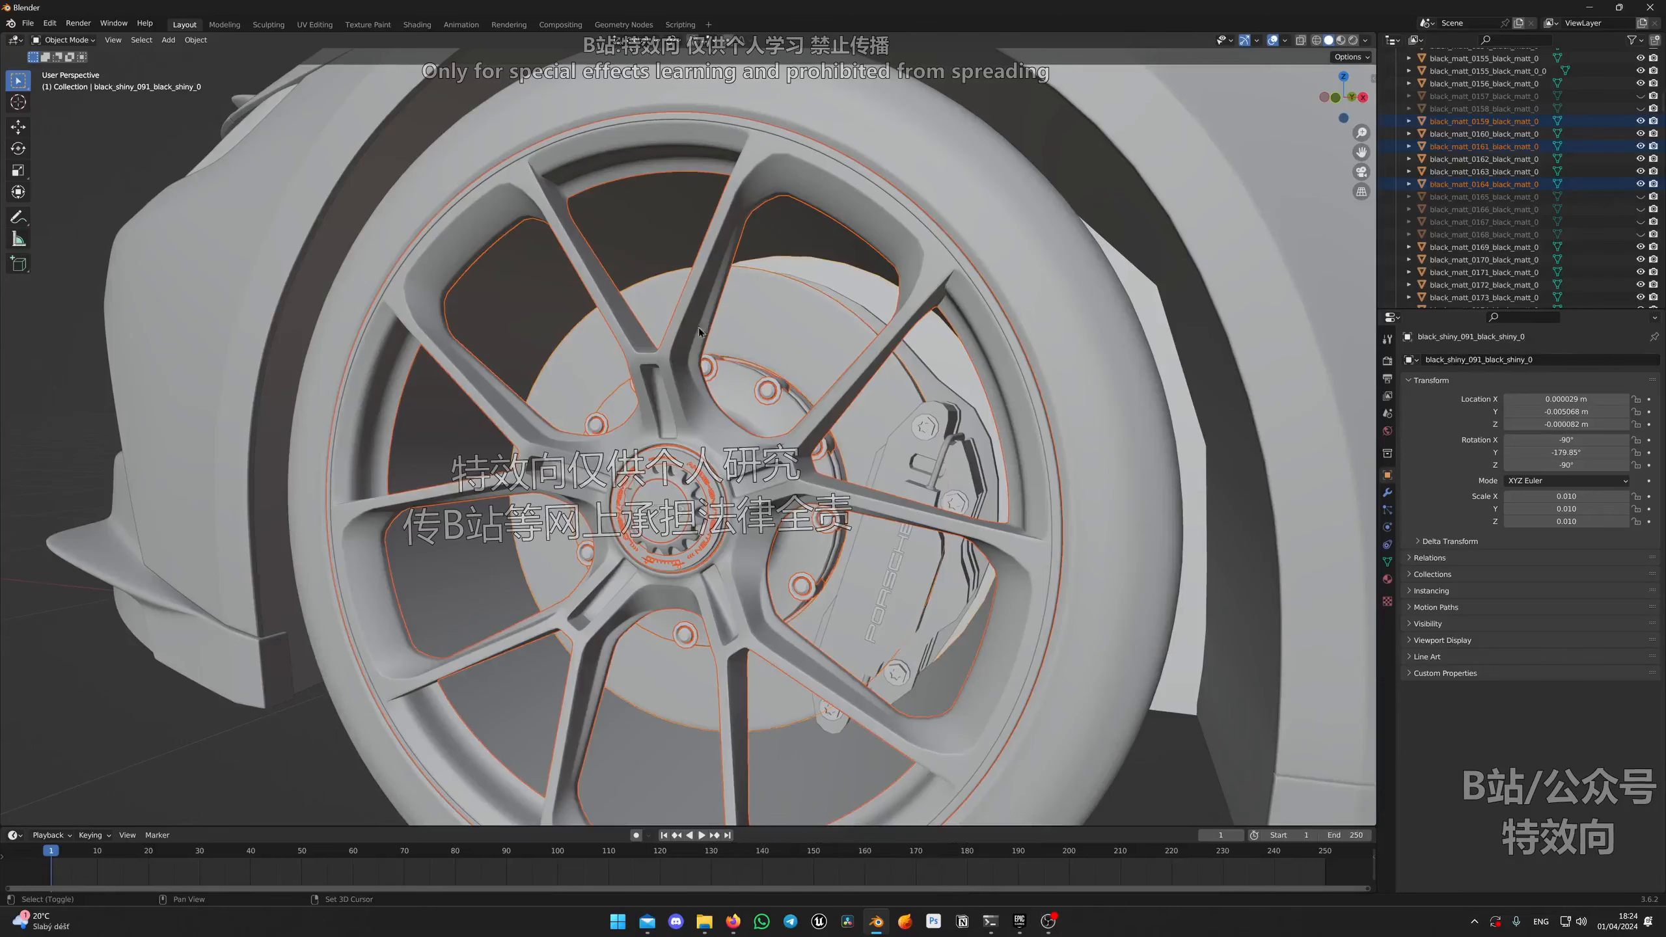
left_click(330, 432, "shift")
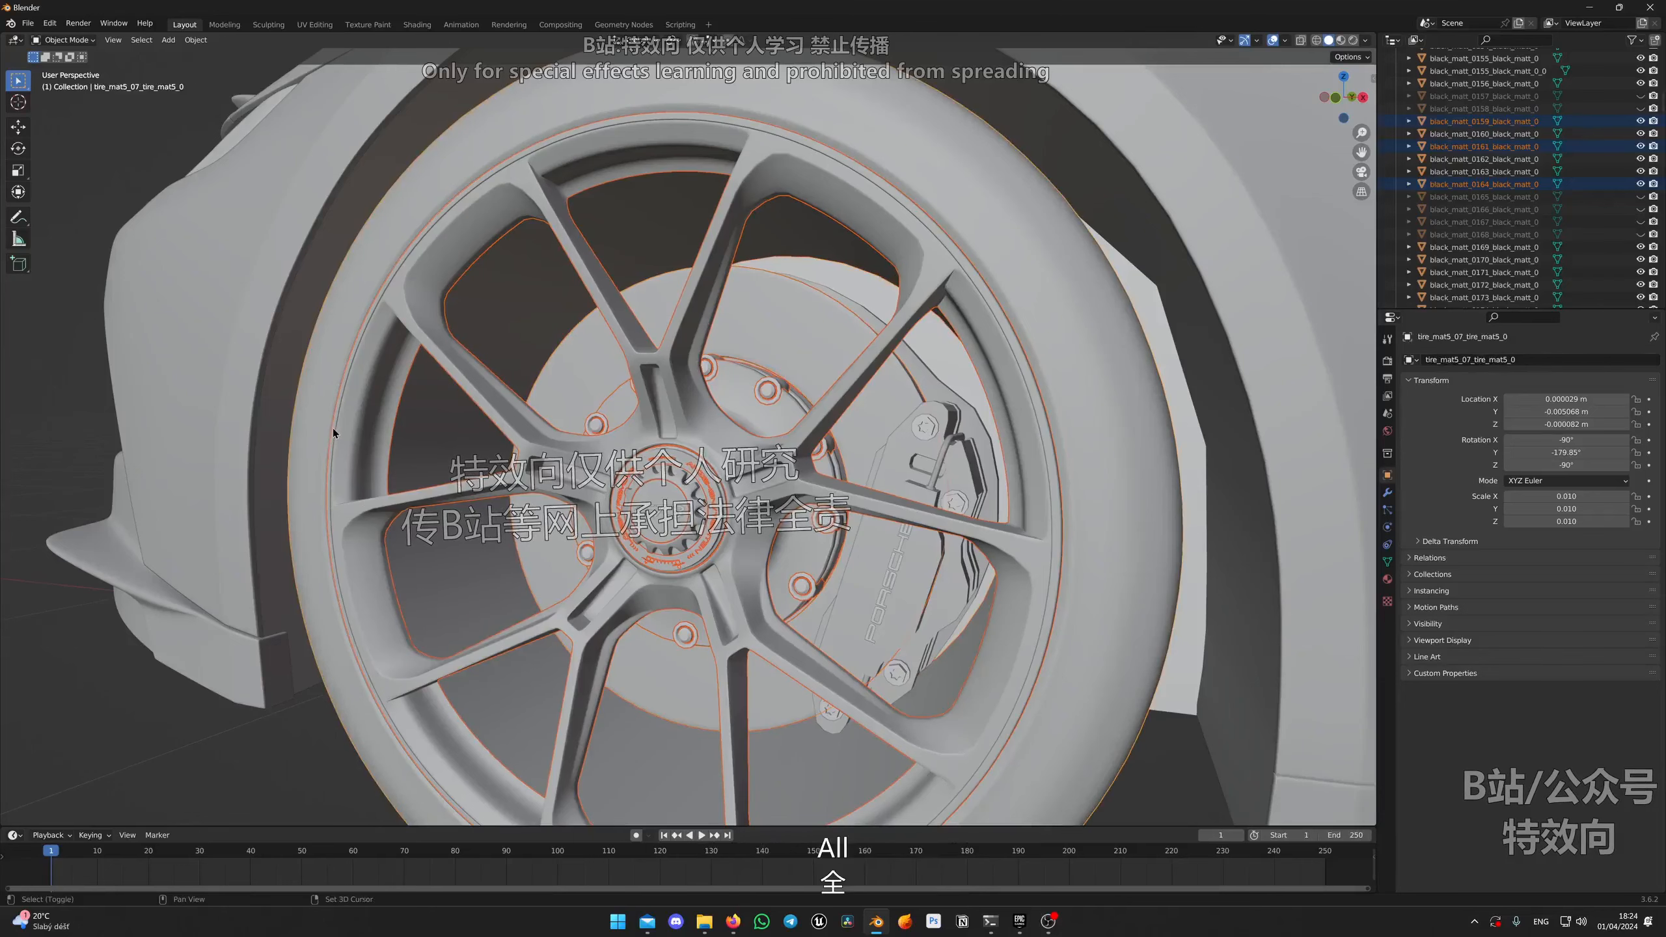
middle_click_drag(333, 427, 590, 446)
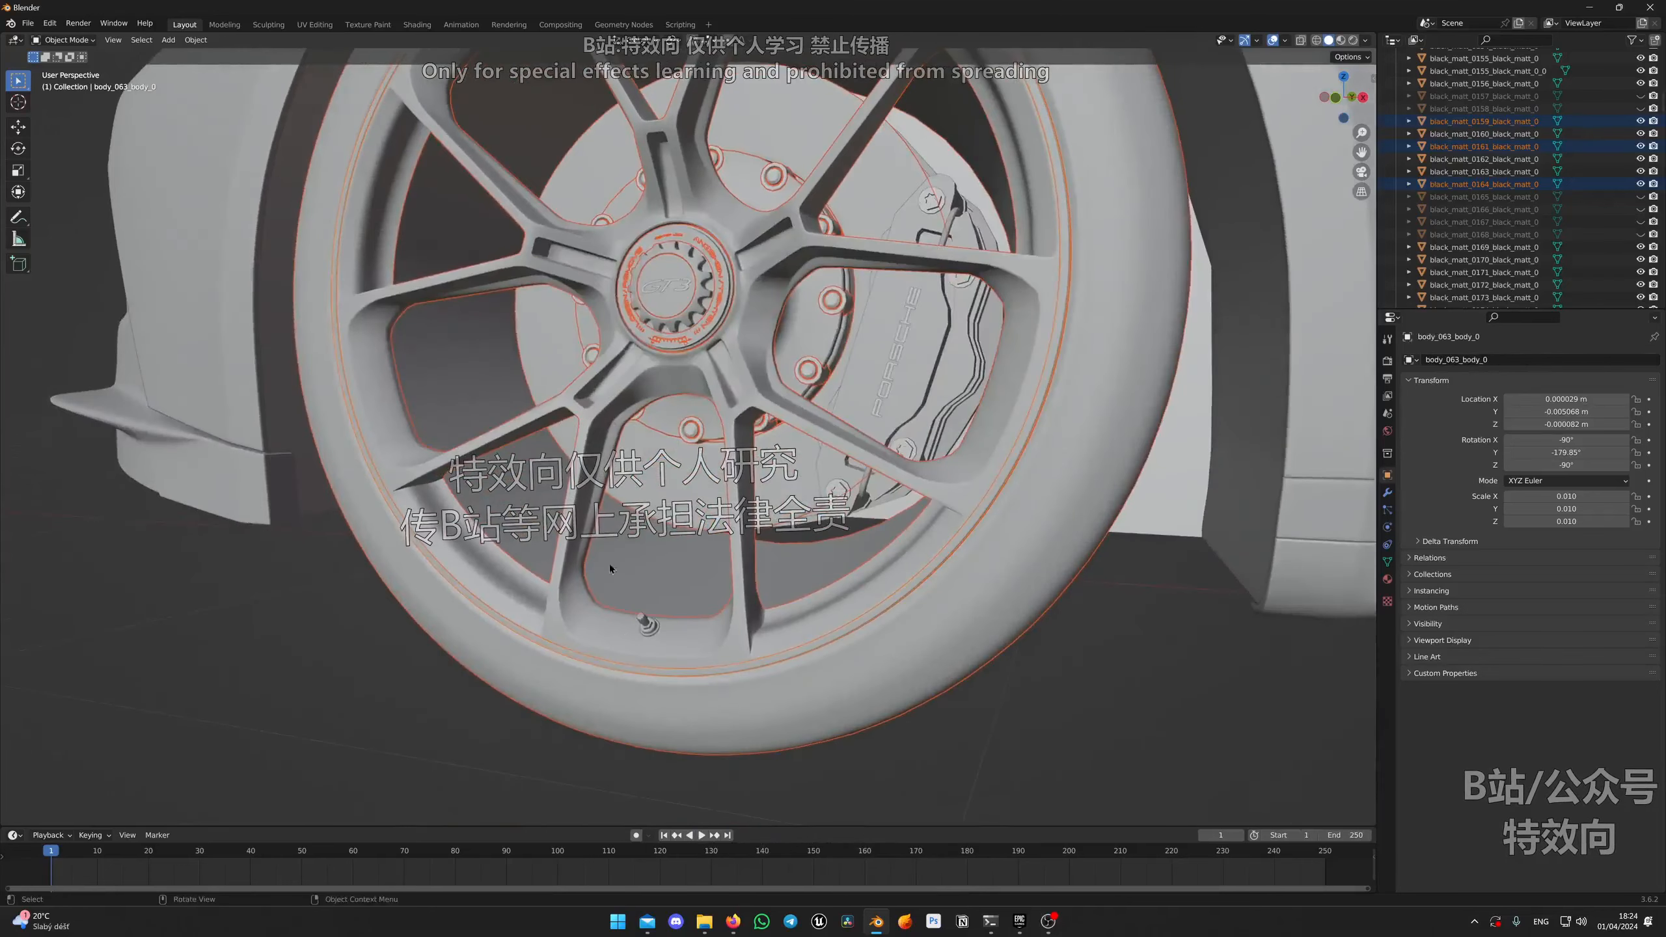
left_click(649, 627, "shift")
Step: Add the centre cap's lettering to the rear wheel selection, temporarily hiding the selected parts to check for any missed ones
middle_click_drag(803, 194, 711, 442)
key("h")
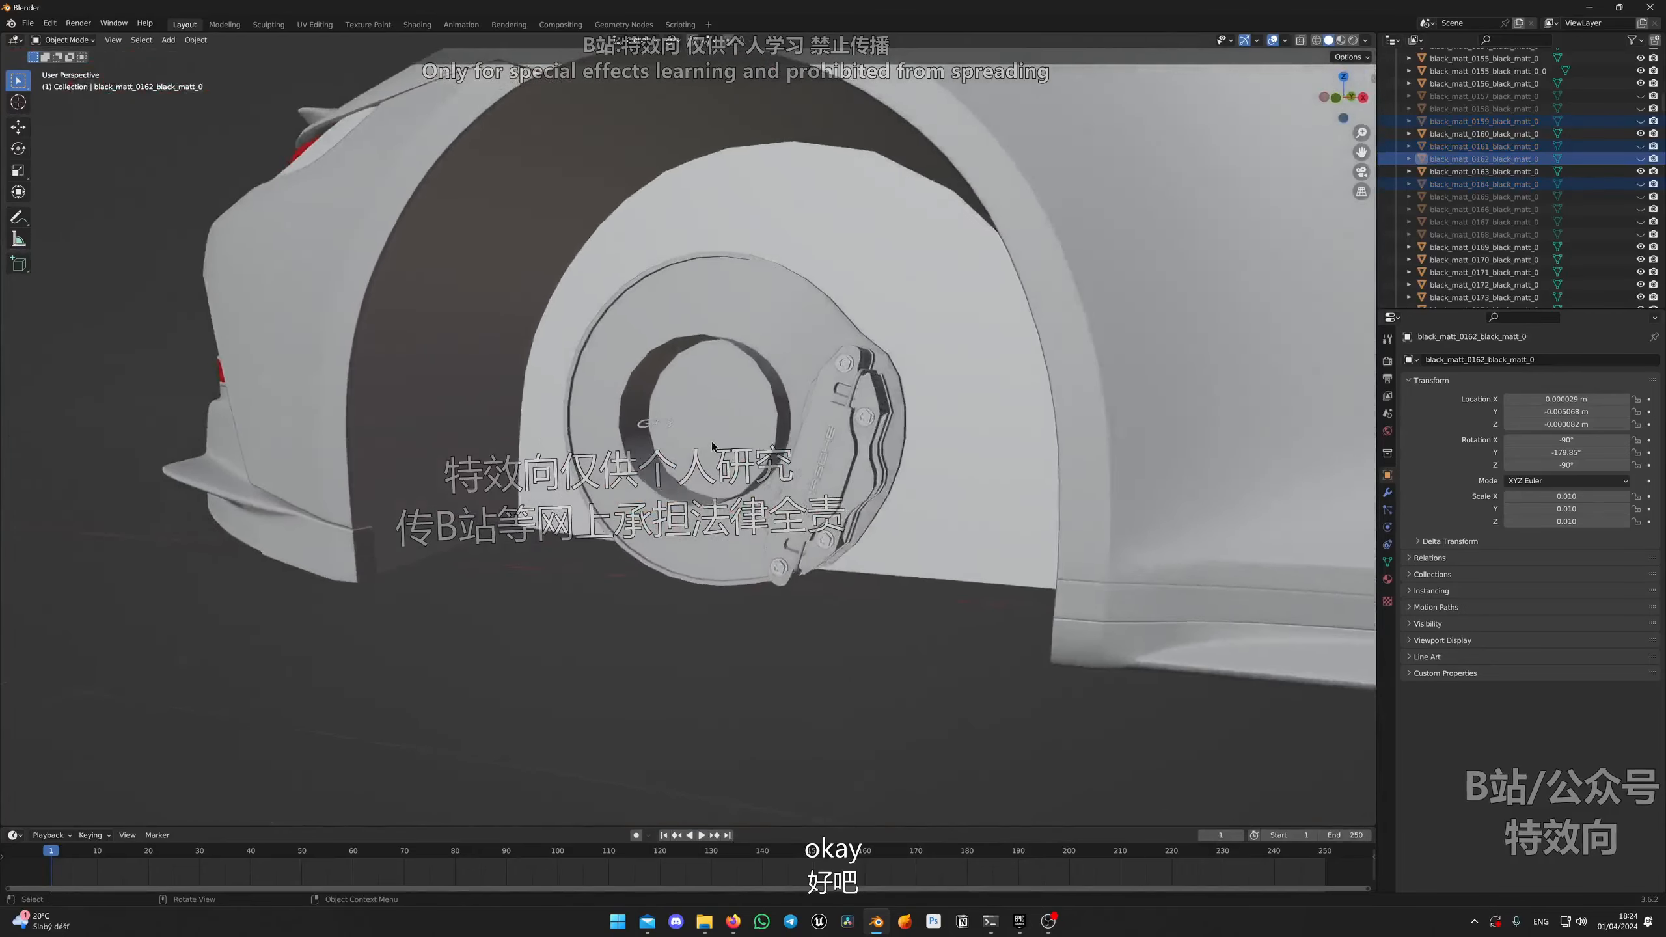
scroll(710, 442, "up", 2)
key("alt+h")
left_click(627, 405, "shift")
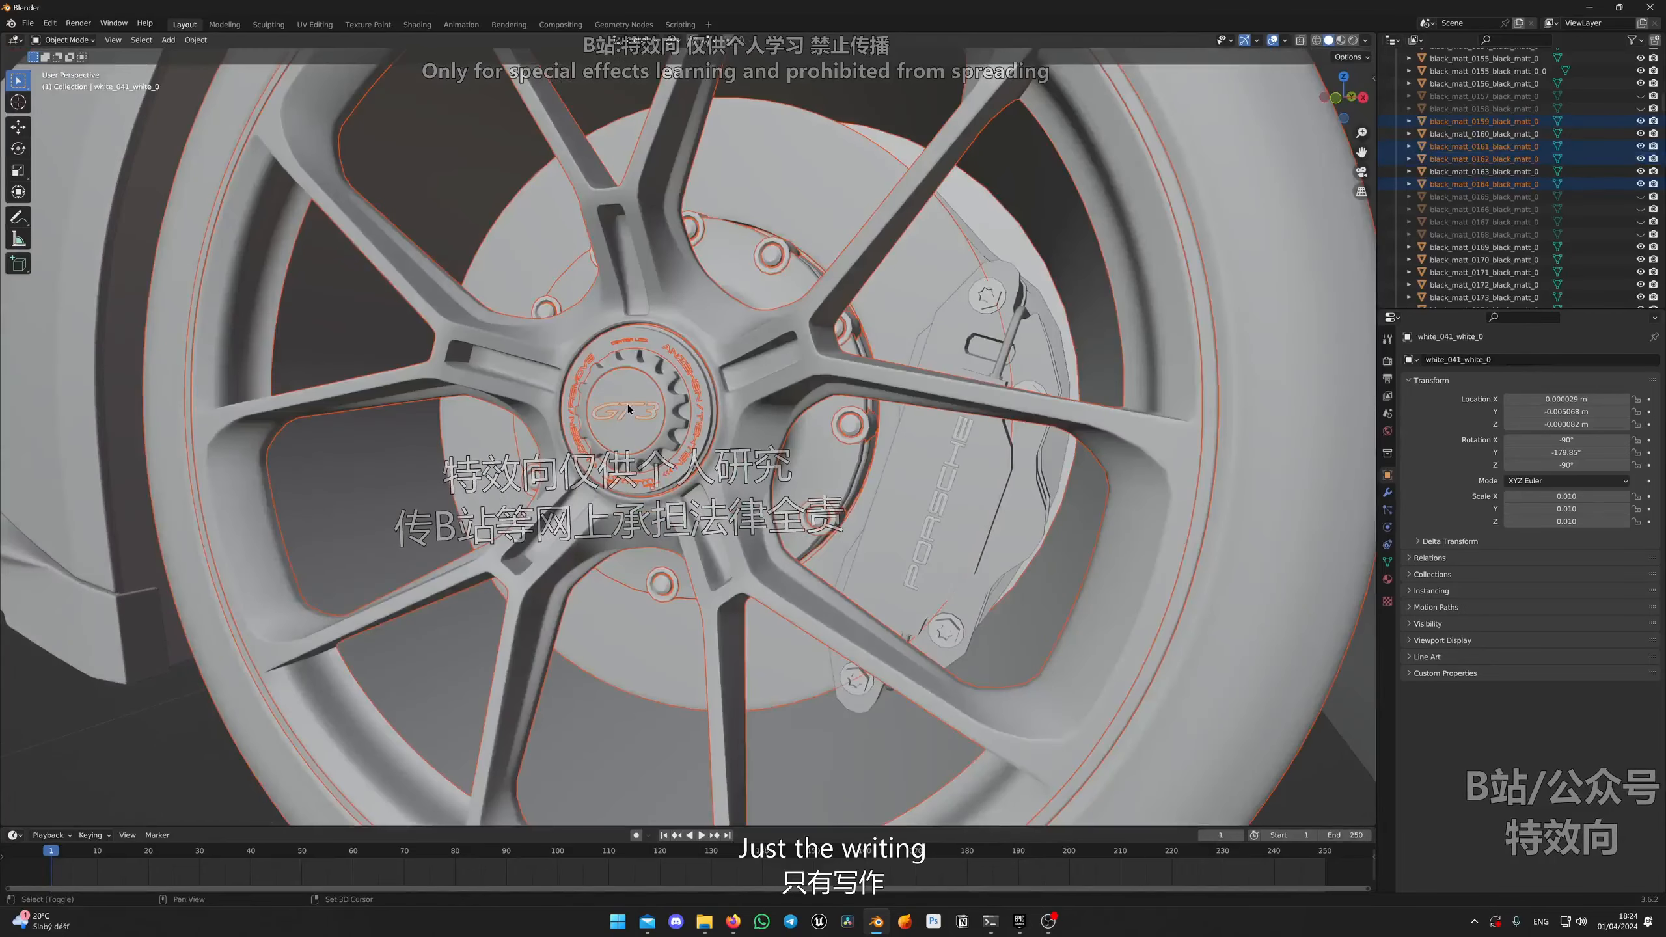
scroll(628, 405, "down", 1)
middle_click_drag(668, 425, 761, 455)
scroll(693, 428, "down", 4)
key("h")
mouse_move(613, 426)
middle_mouse_down()
mouse_move(713, 410)
mouse_move(638, 425)
mouse_move(627, 457)
middle_mouse_up()
key("alt+h")
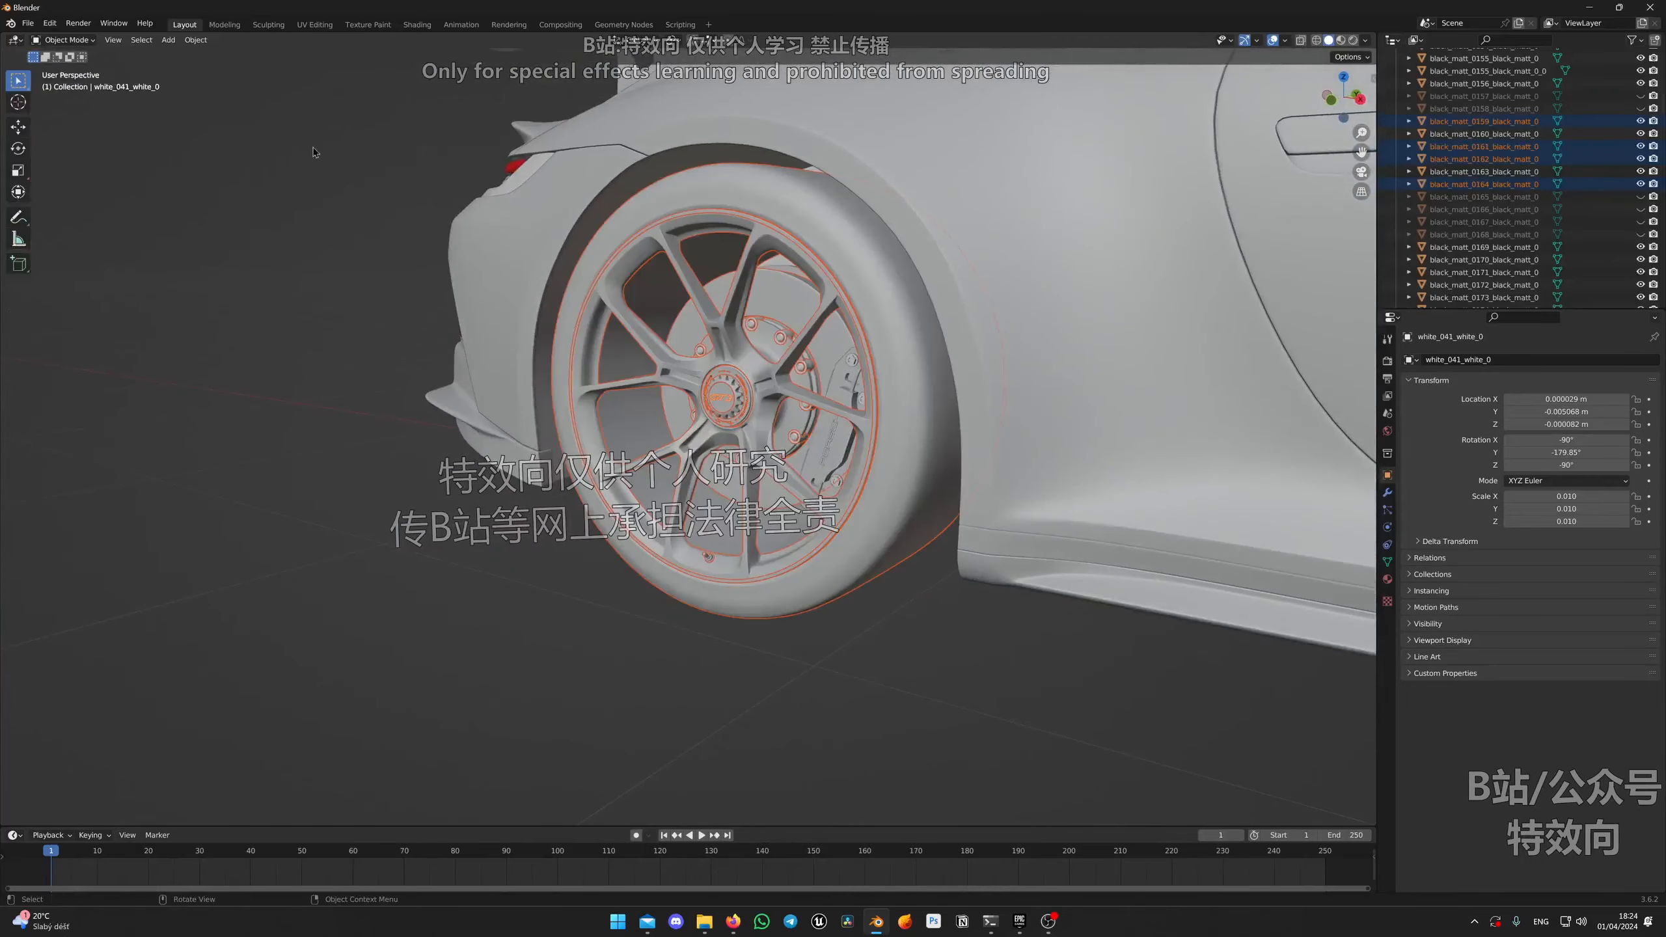
Step: Export the selected rear wheel parts as an FBX file named Rear_Wheel.fbx
left_click(30, 24)
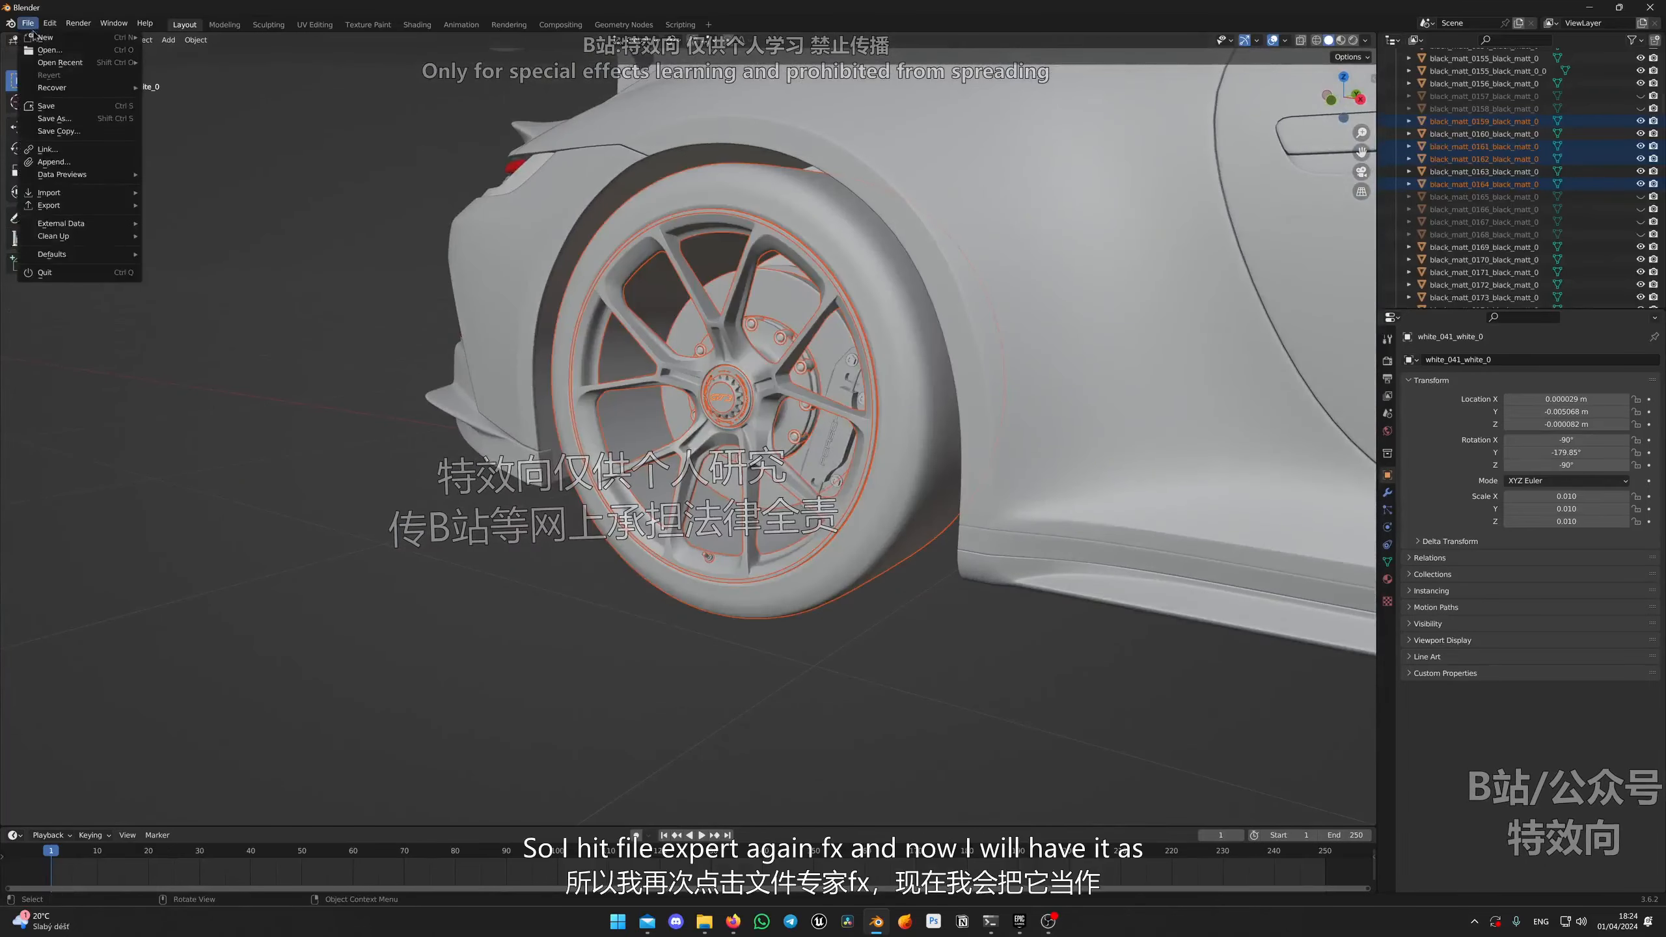
mouse_move(39, 209)
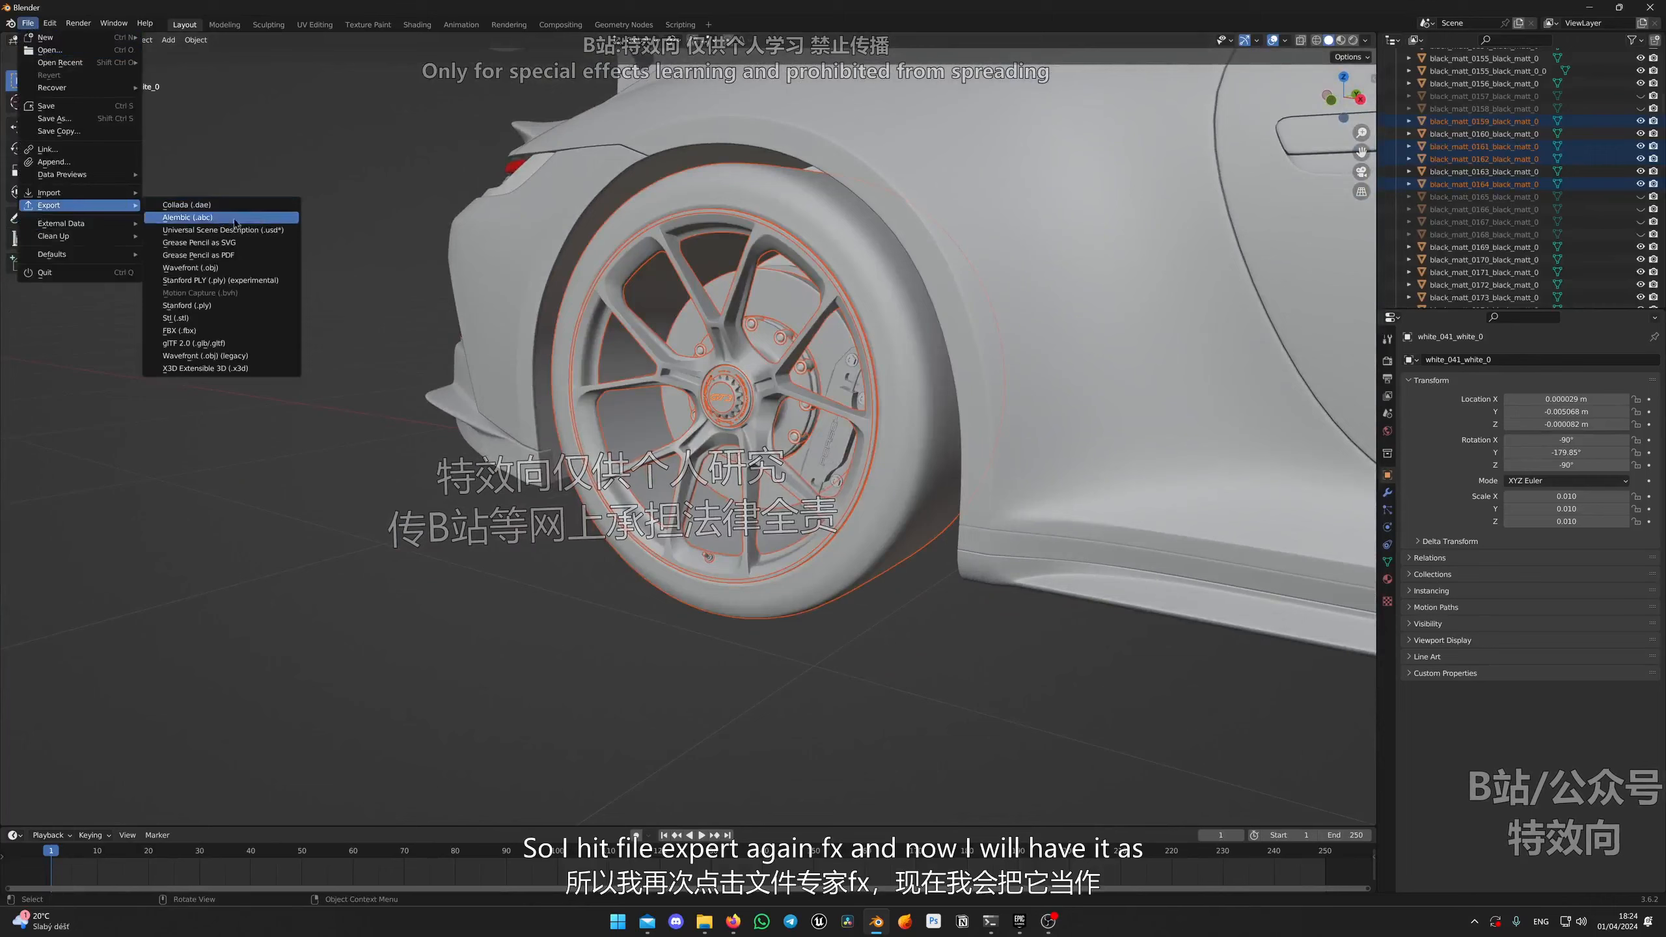
left_click(190, 331)
left_click(522, 184)
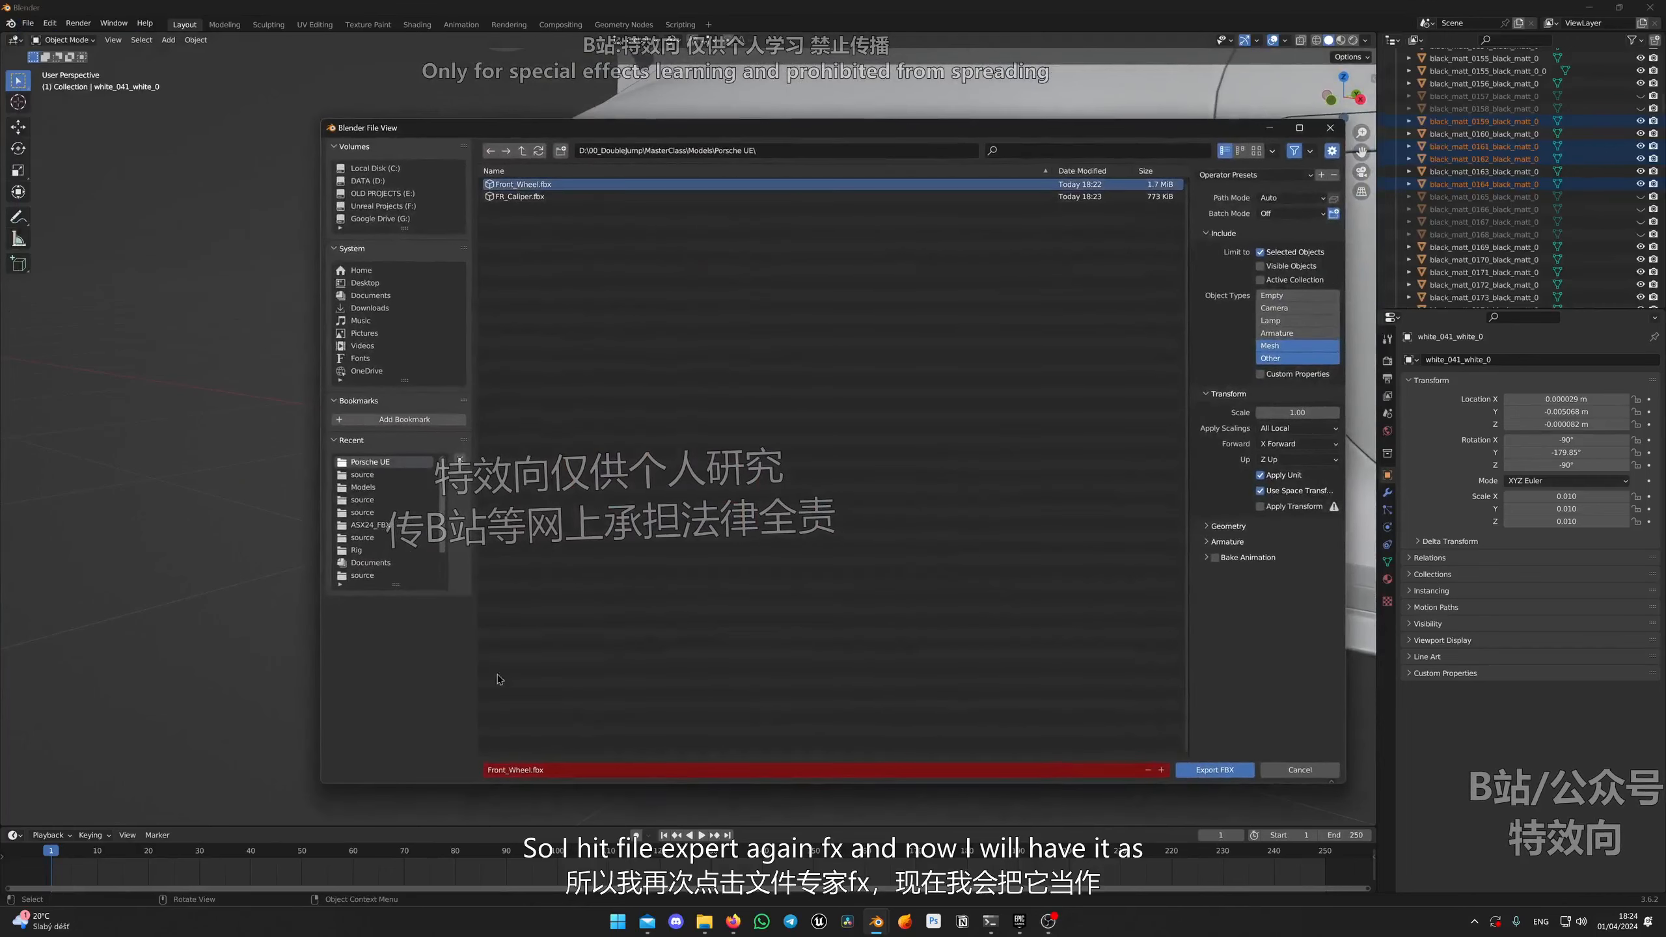
left_click_drag(507, 770, 477, 772)
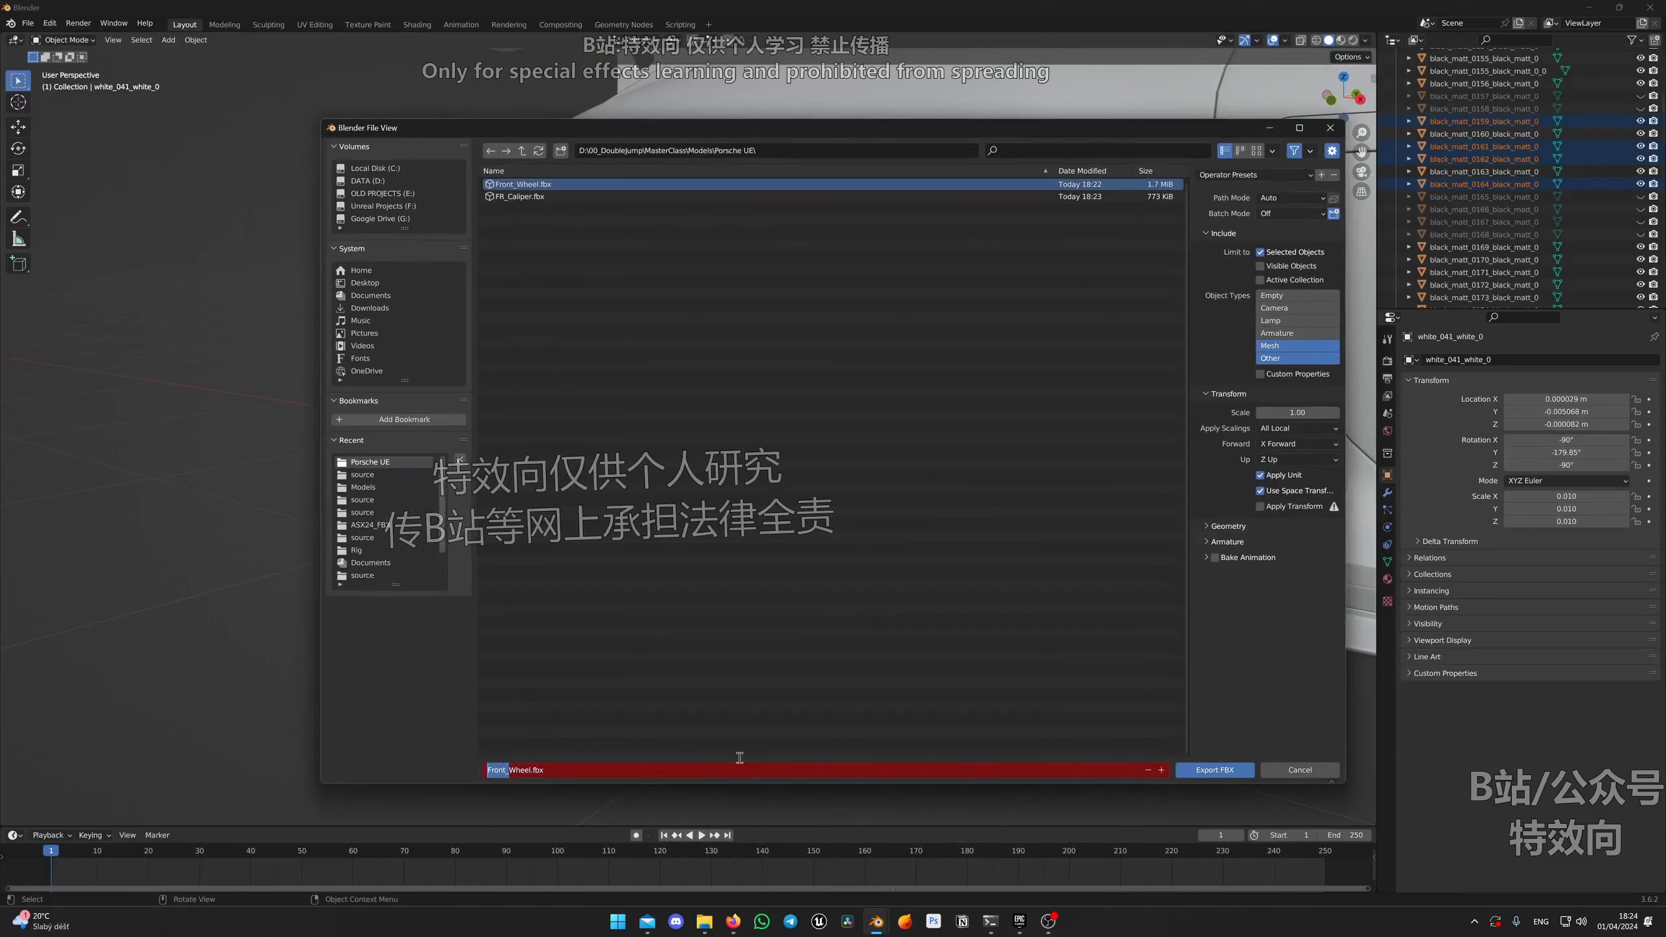
type("Rear")
key("Return")
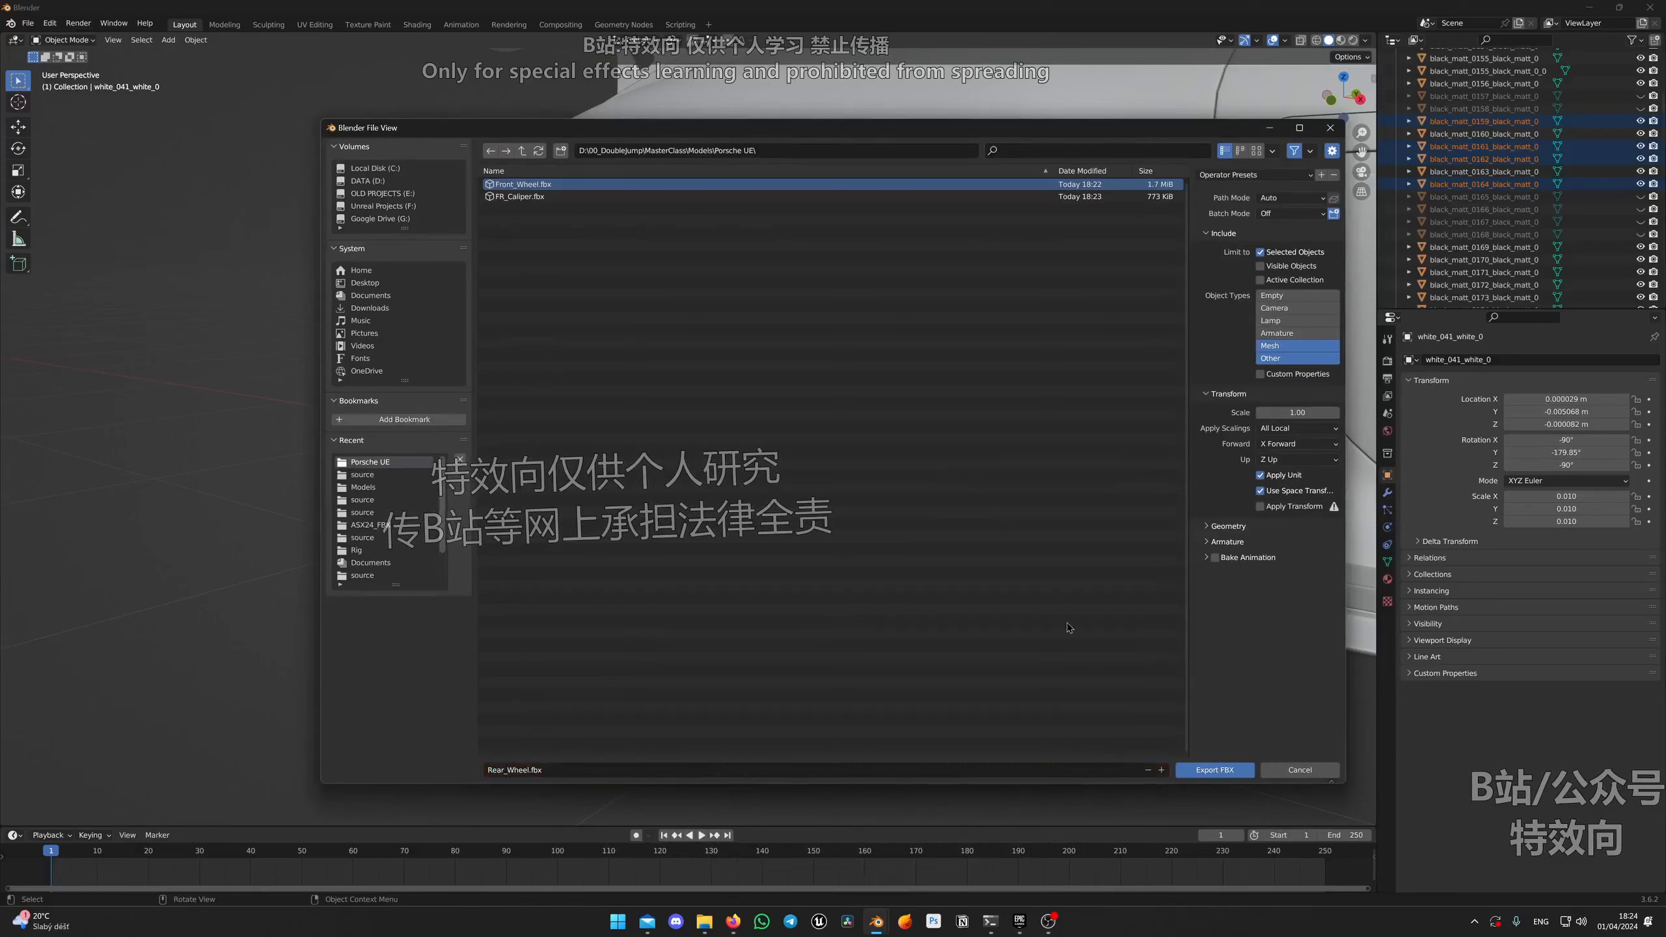
left_click(1209, 775)
Step: Hide the exported rear wheel parts to expose the rear right brake caliper
scroll(866, 510, "down", 3)
middle_click_drag(864, 509, 860, 484)
scroll(861, 486, "up", 4)
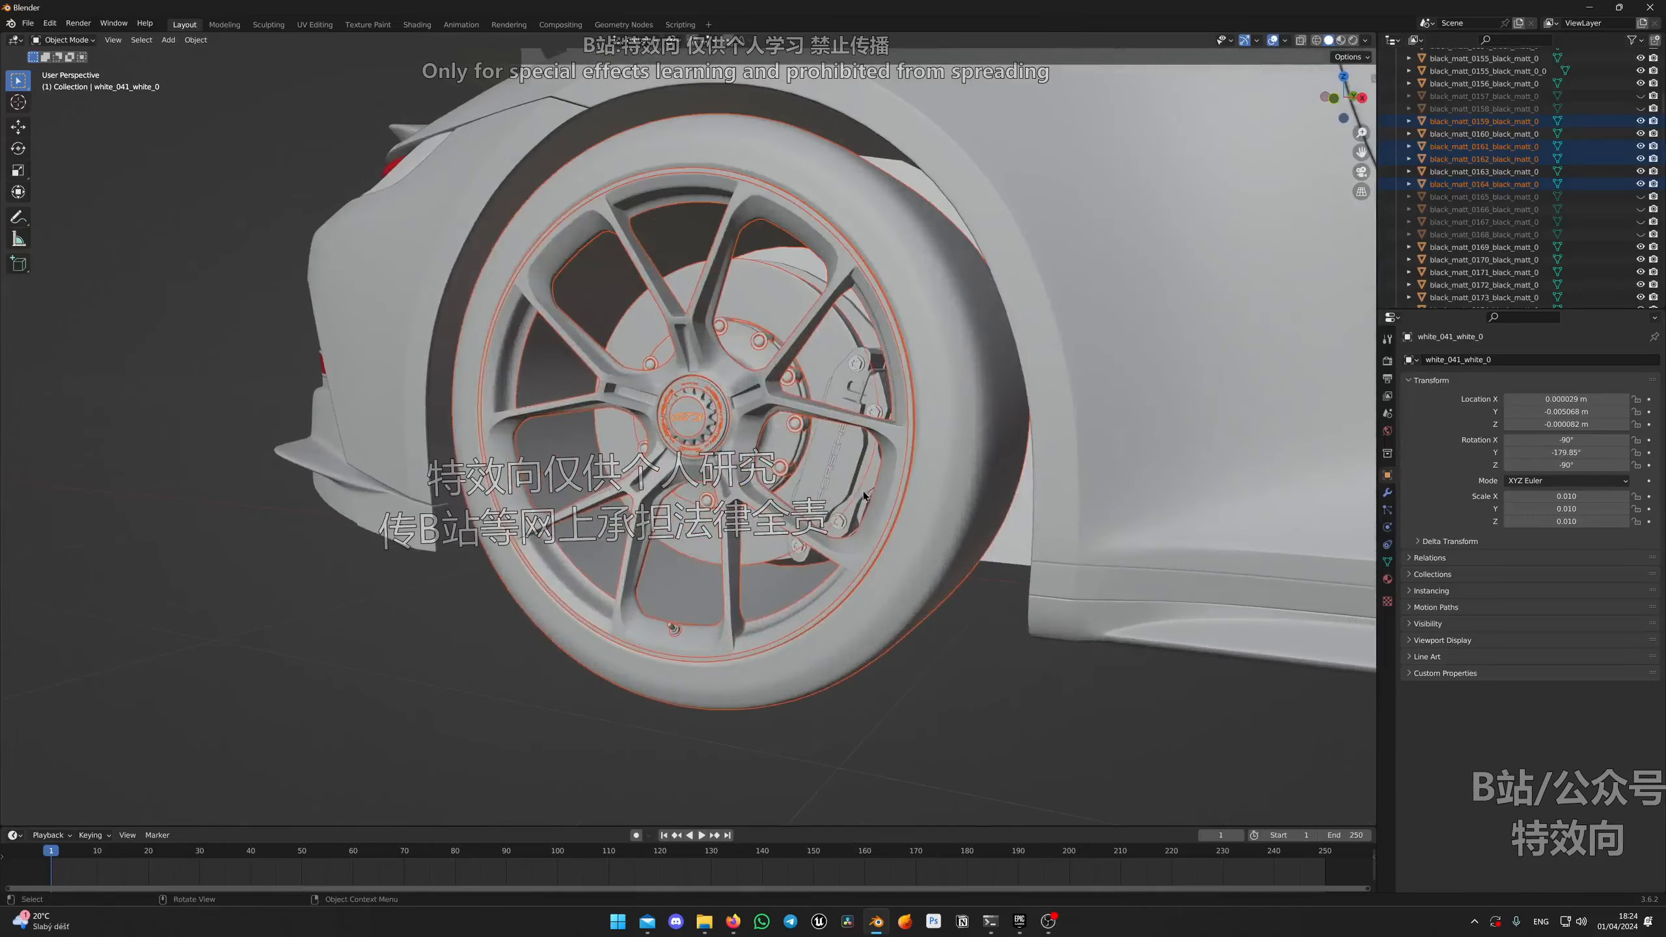
key("h")
Step: Select the rear right caliper's body, lettering and remaining parts together with the disc behind it
scroll(861, 512, "up", 4)
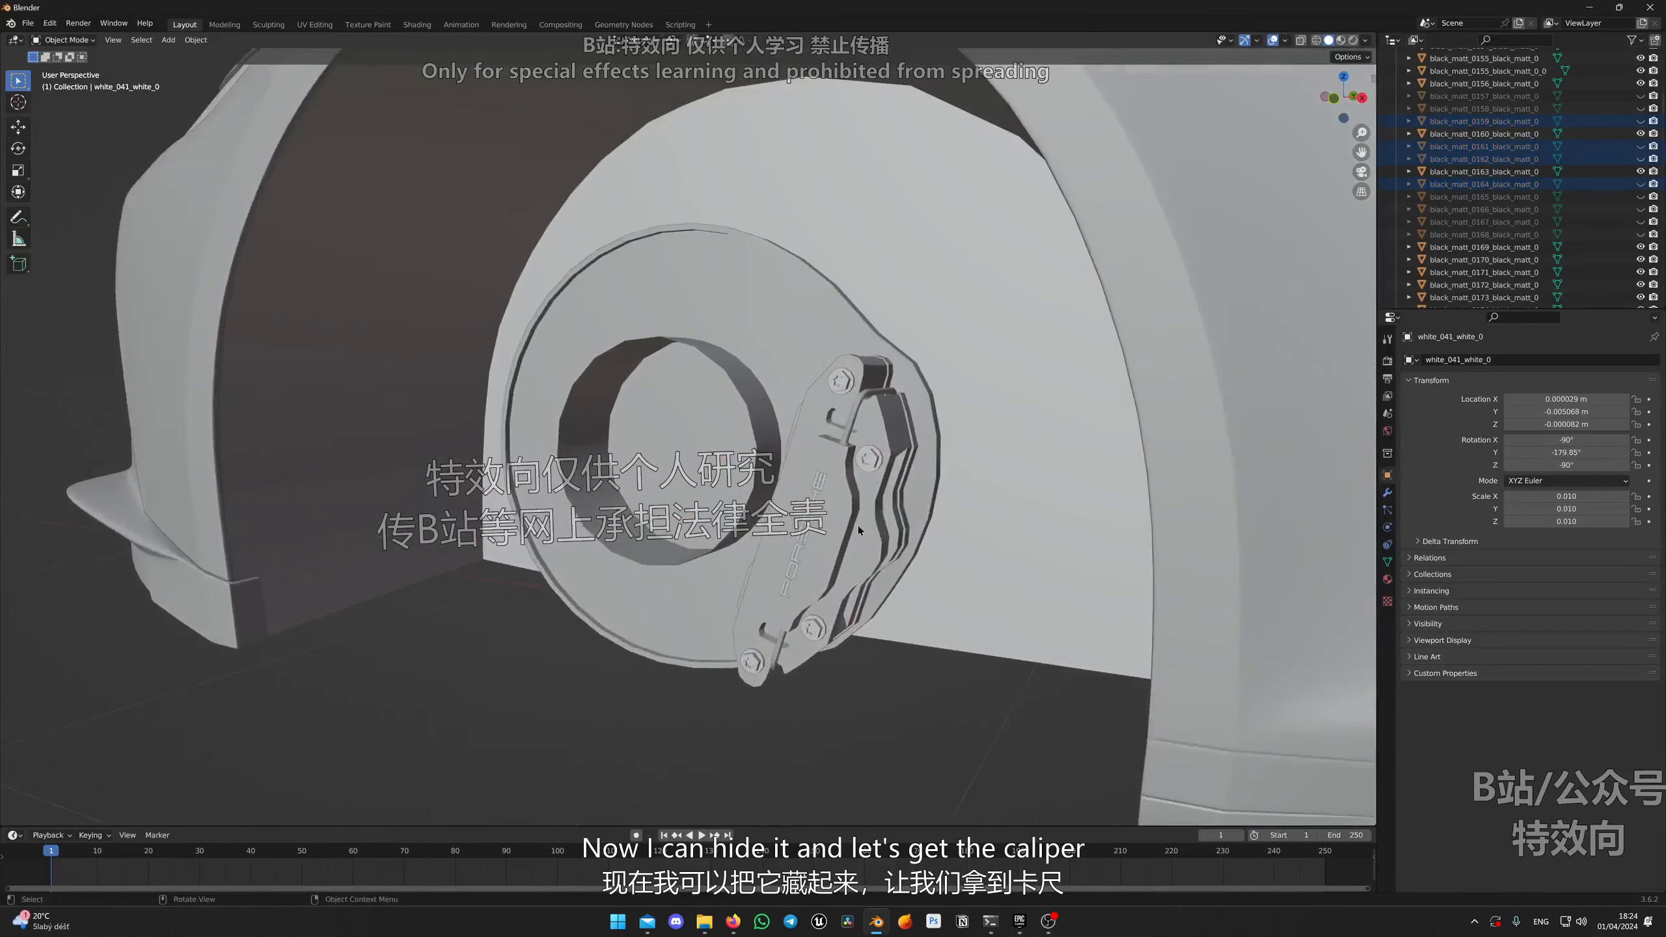
middle_click_drag(858, 527, 857, 516)
scroll(853, 512, "down", 2)
scroll(787, 447, "up", 2)
left_click(774, 426)
left_click(699, 363, "shift")
left_click(767, 515, "shift")
left_click(799, 481, "shift")
left_click(797, 437, "shift")
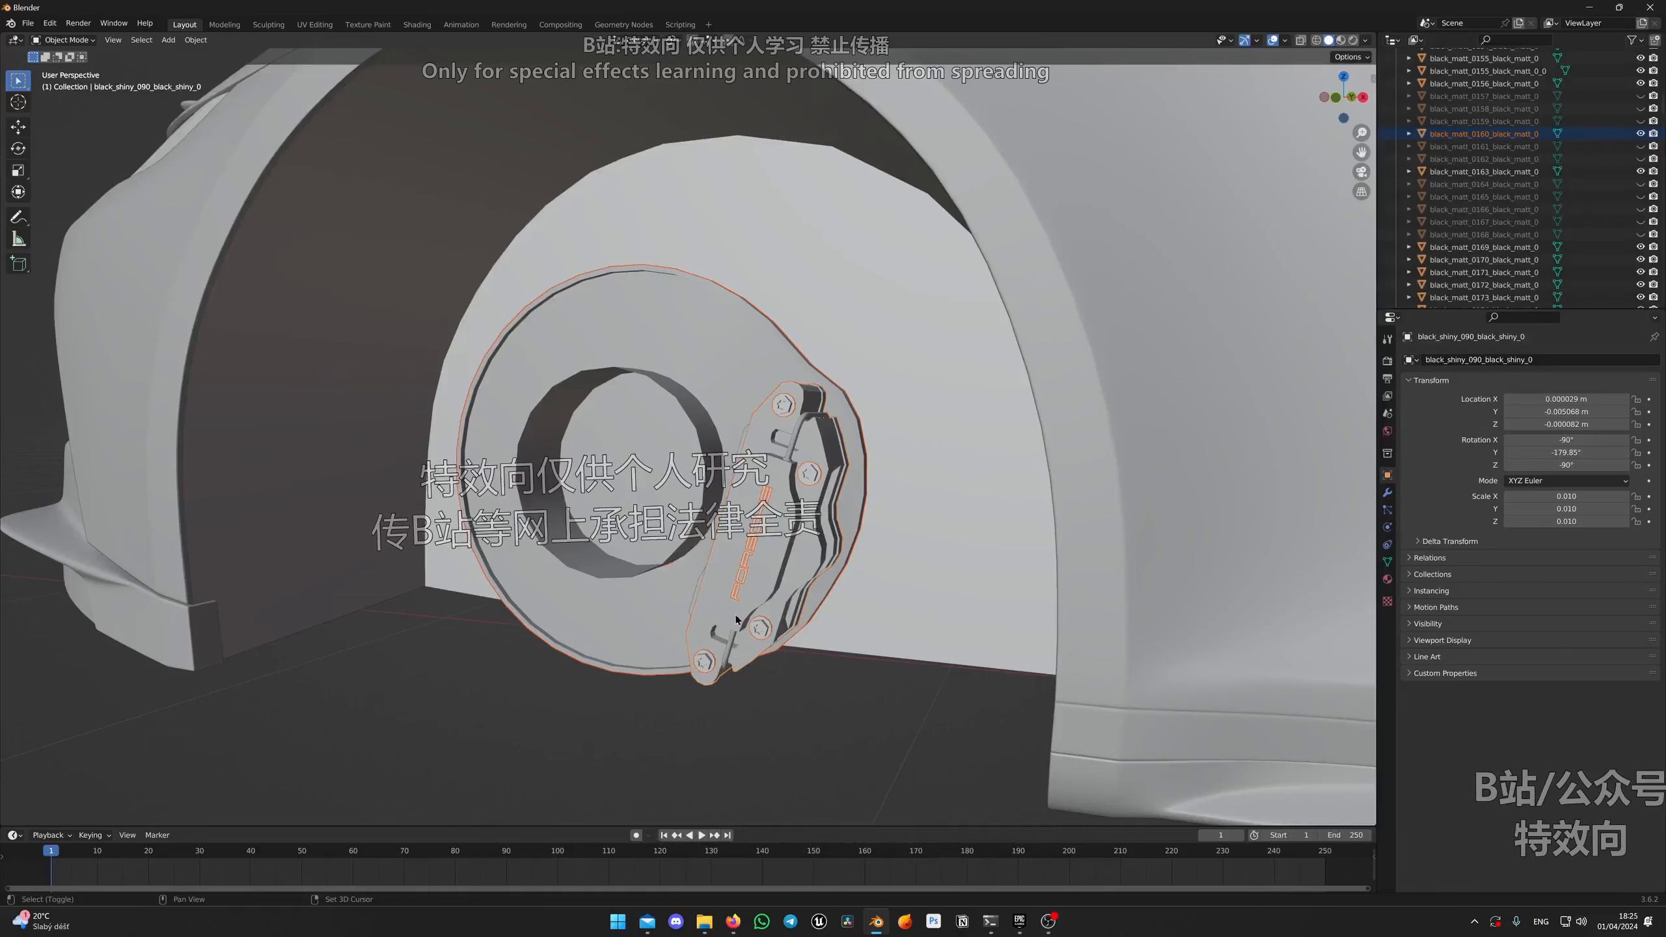
scroll(746, 453, "down", 4)
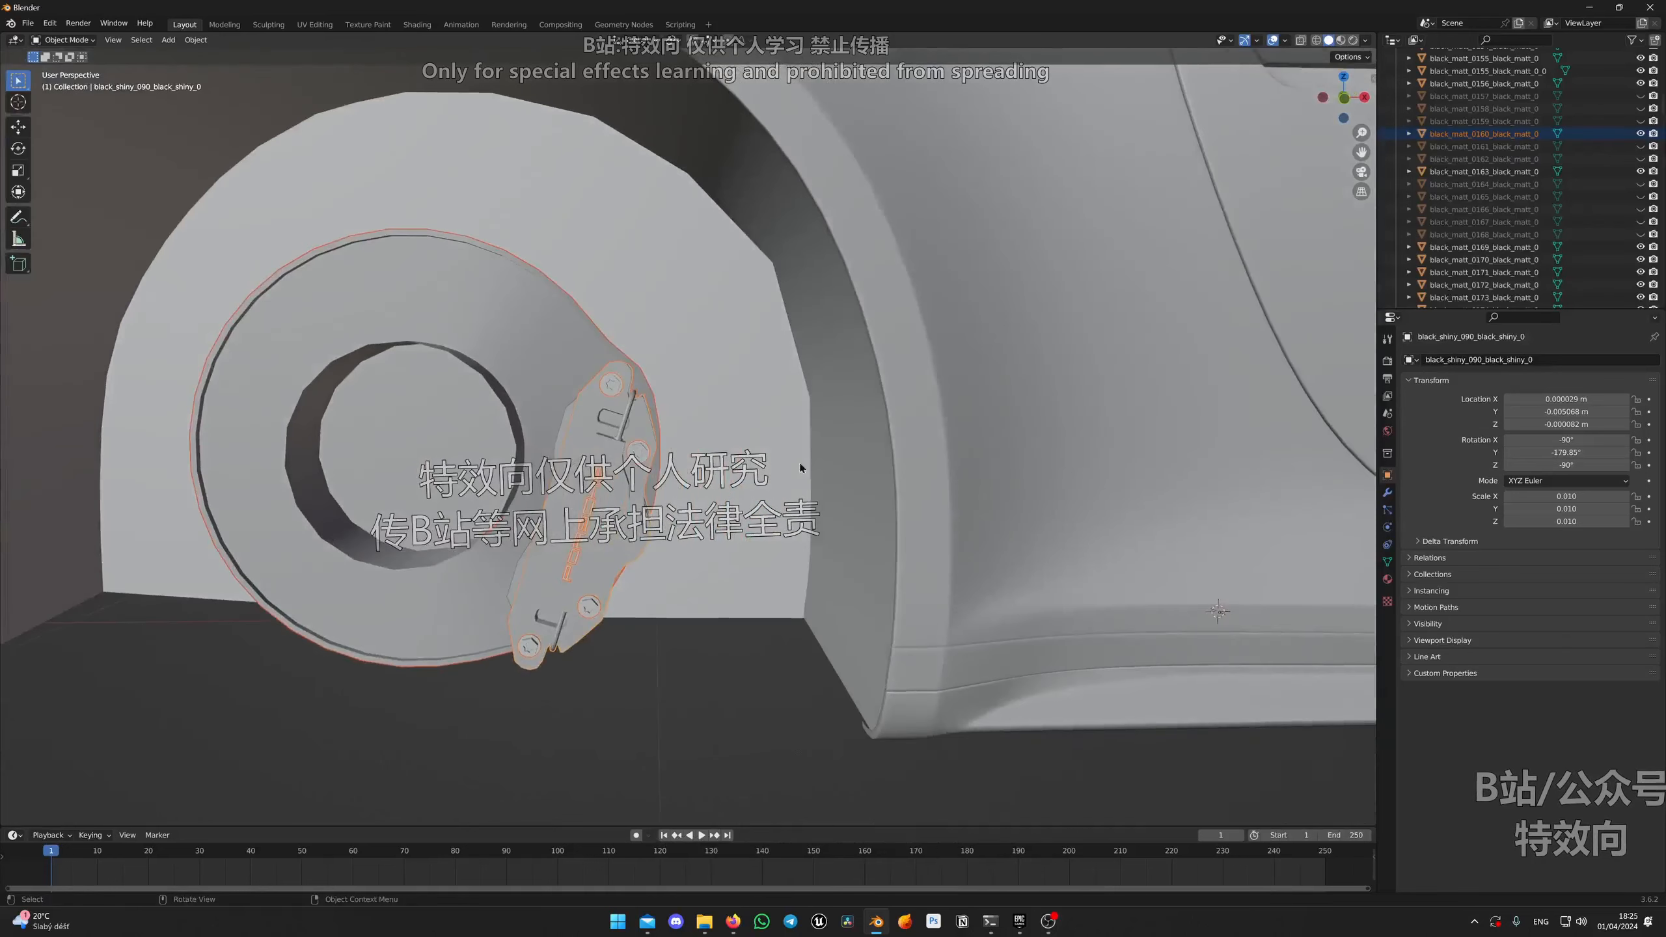
Step: Add the disc to the rear right caliper selection, temporarily hiding the selected parts to check for any missed ones
left_click(564, 420, "shift")
key("h")
scroll(618, 532, "down", 3)
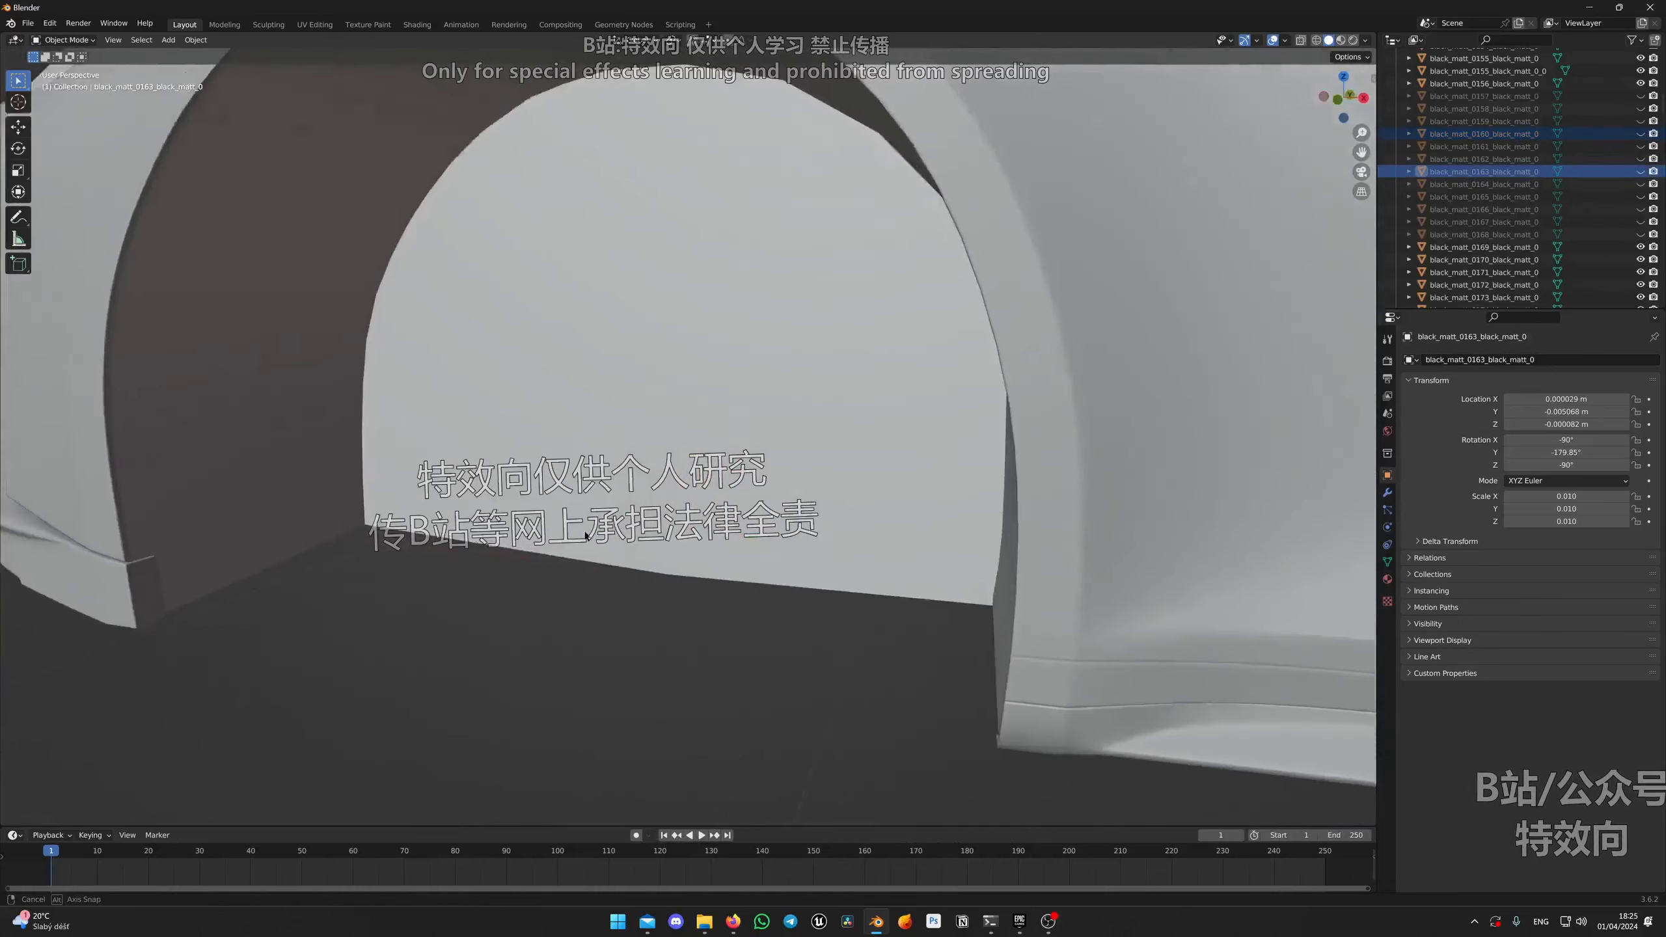
key("alt+h")
scroll(618, 533, "down", 3)
Step: Export the selected rear right caliper parts as an FBX file named RR_Caliper.fbx
left_click(28, 22)
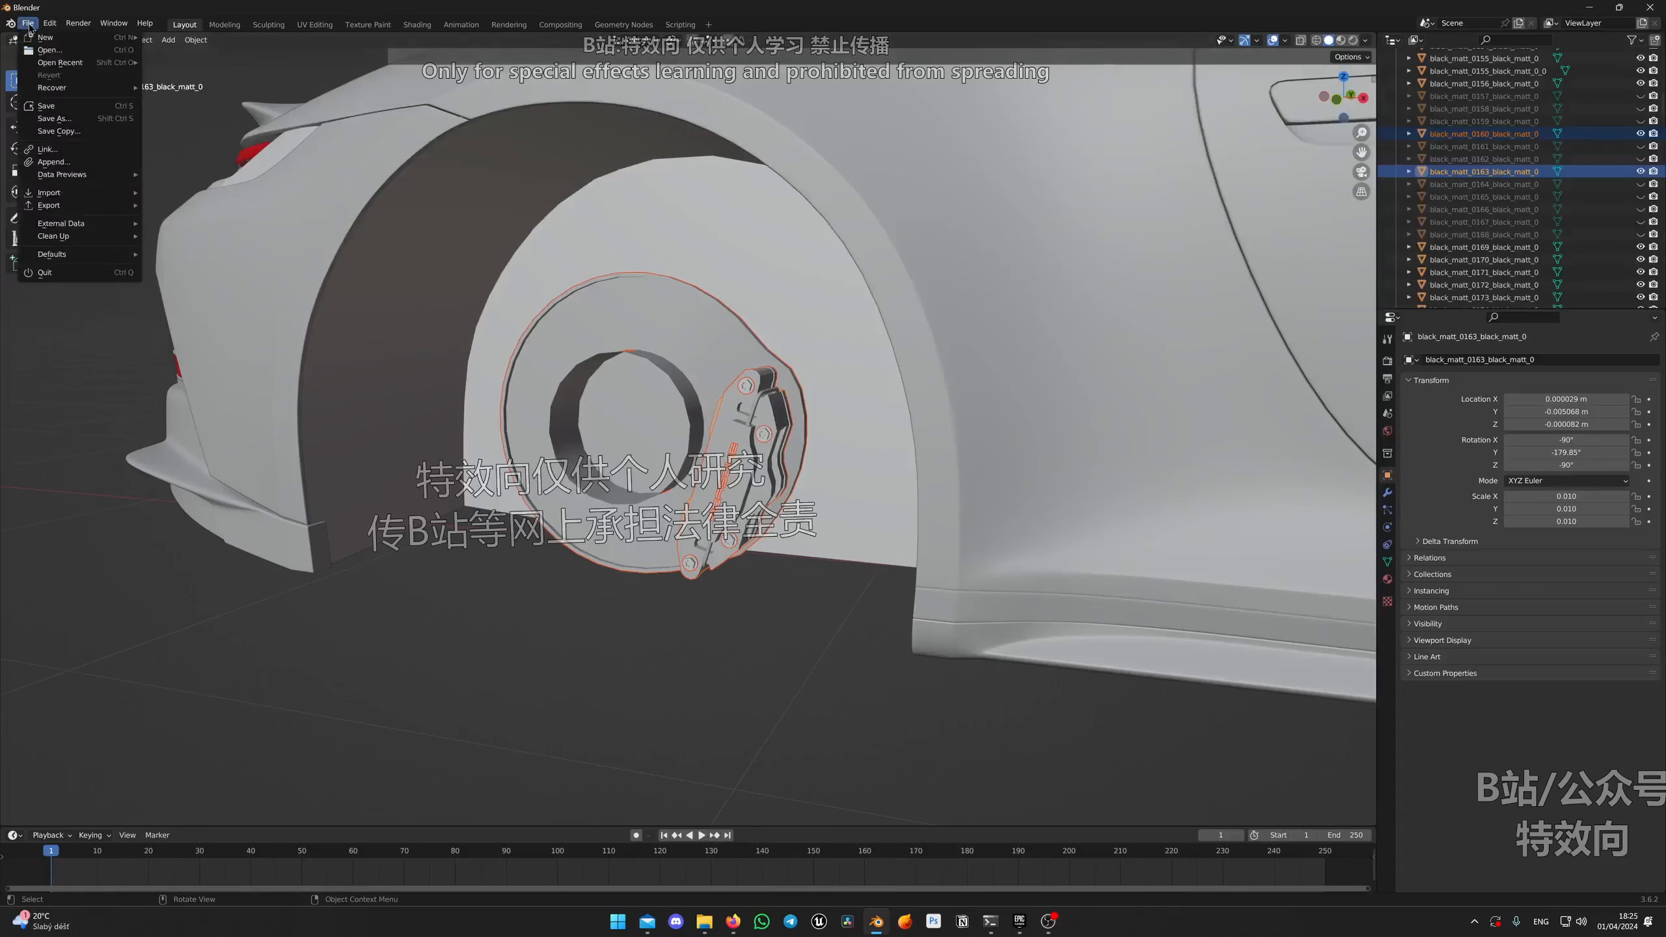
mouse_move(77, 207)
left_click(169, 331)
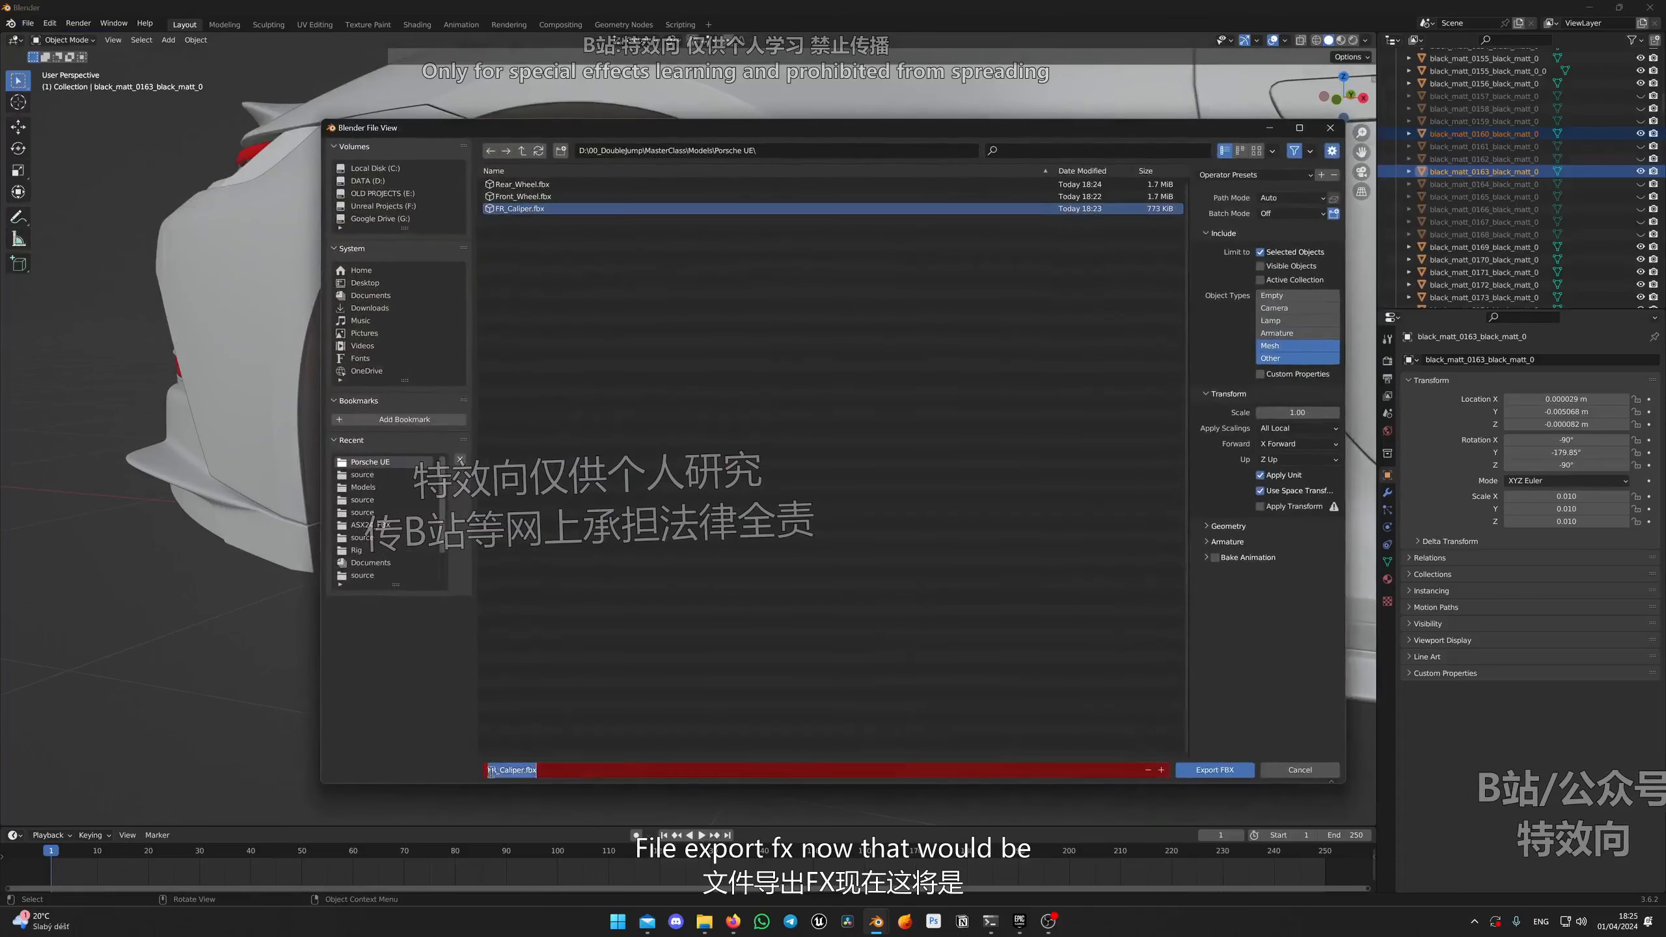
left_click(491, 772)
type("R")
key("Return")
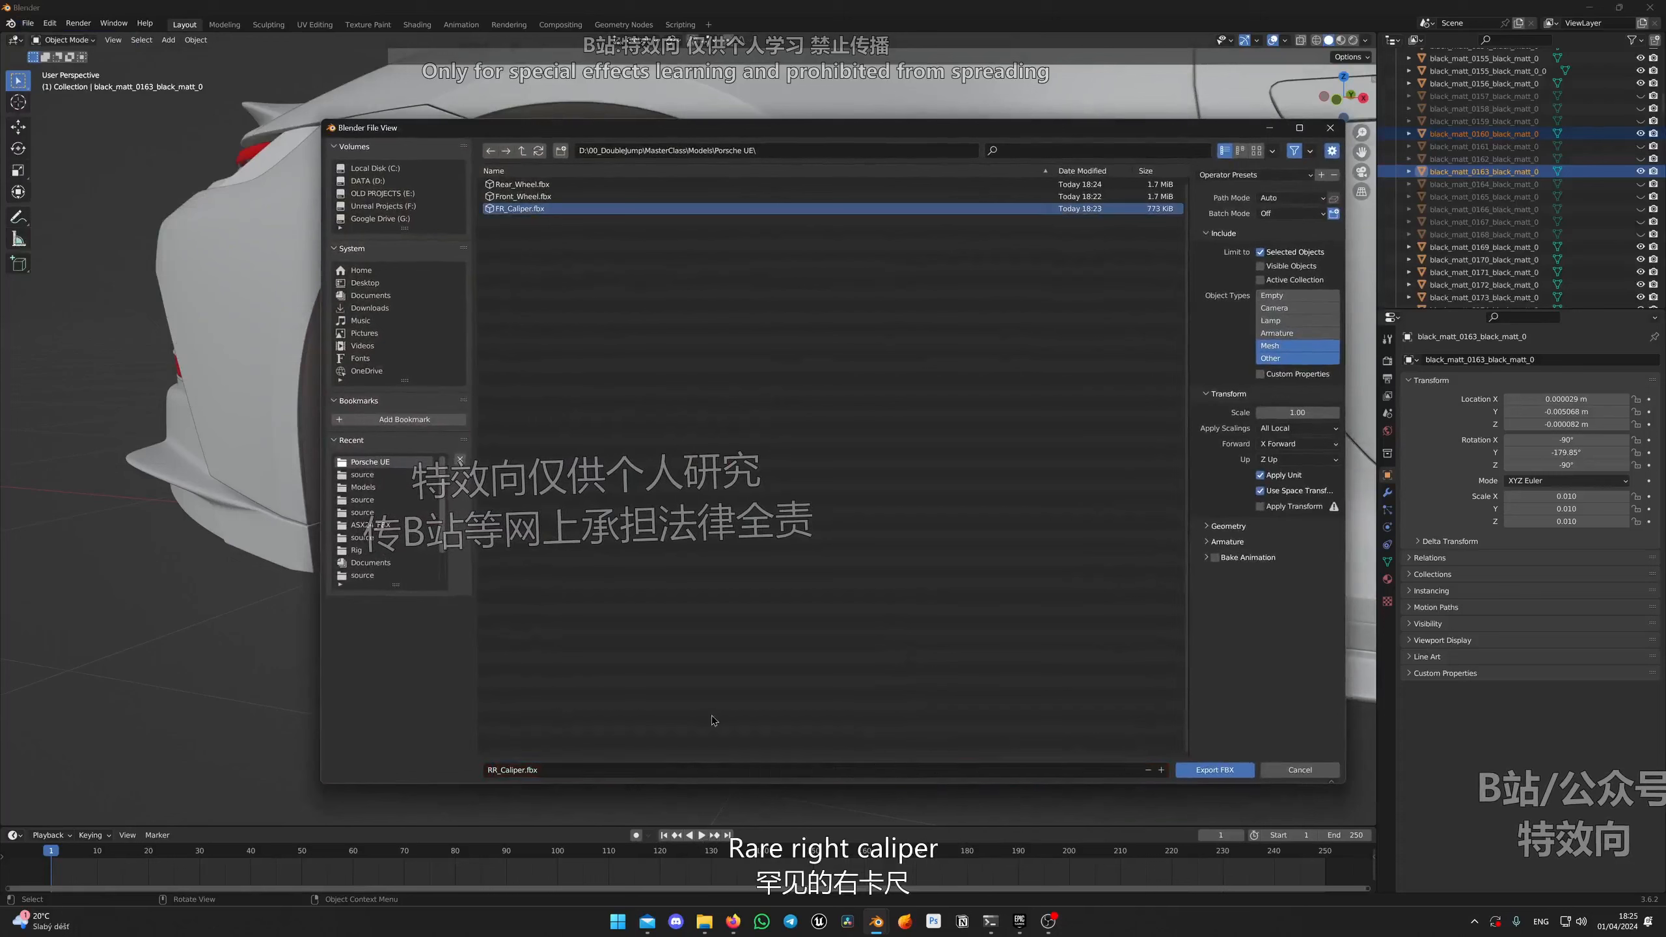
left_click(1214, 771)
Step: Hide the exported rear right caliper and disc parts
scroll(984, 414, "down", 5)
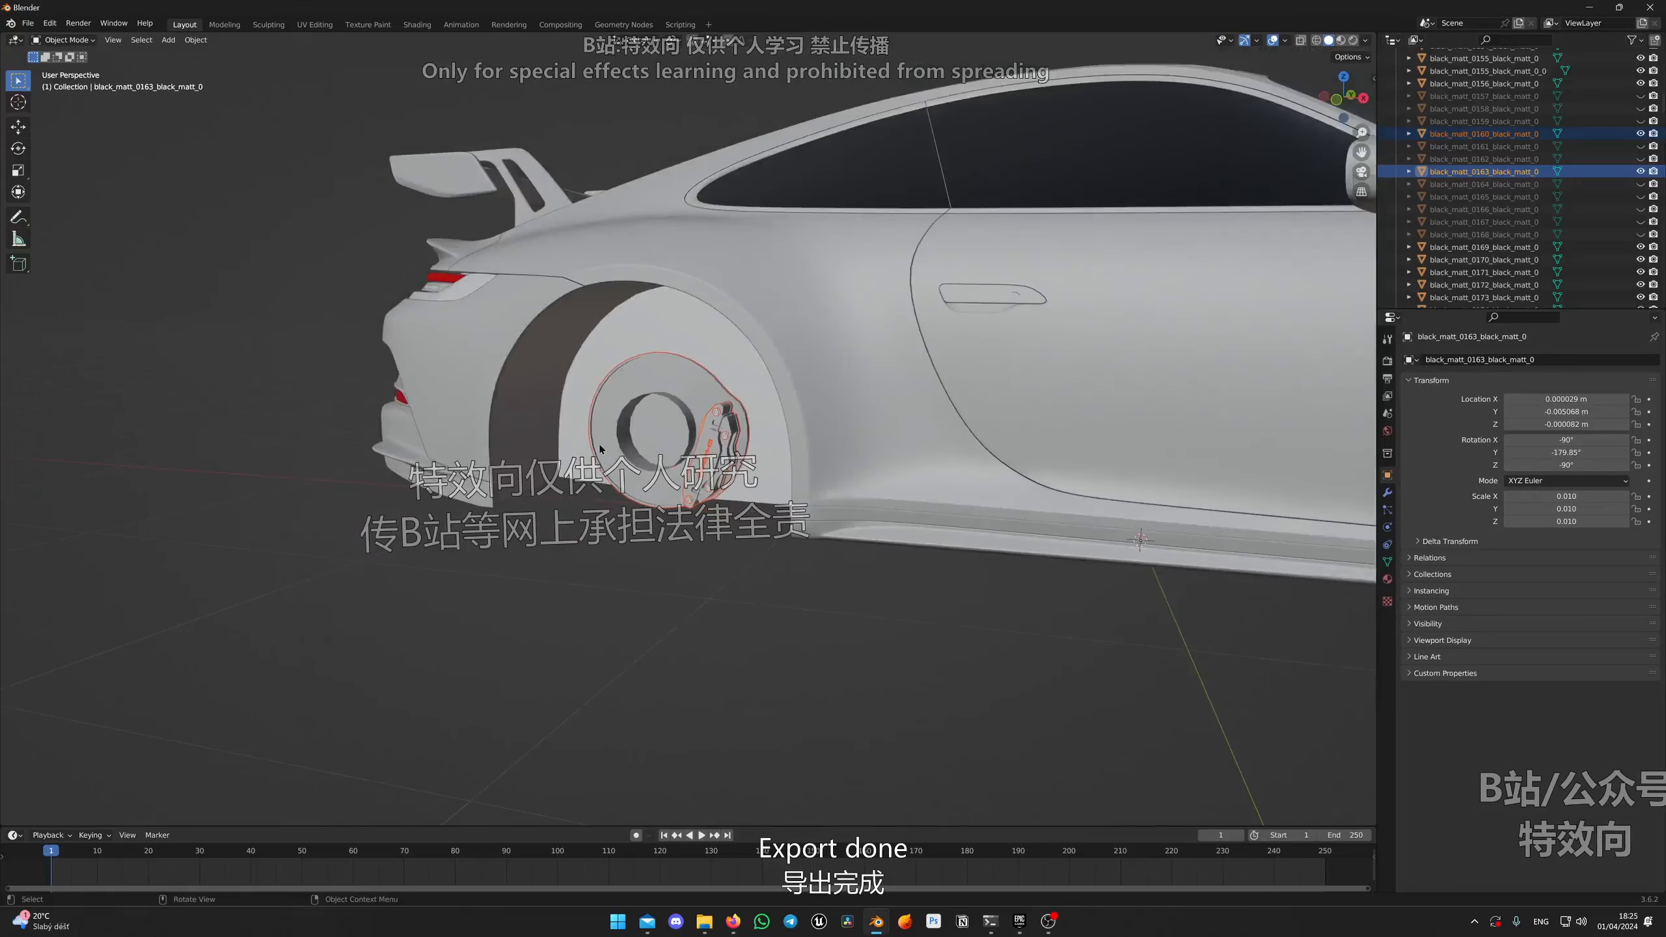
middle_click_drag(984, 414, 963, 419)
key("h")
Step: Select the front left wheel's tyre and rim parts together and hide them to expose the brake behind
middle_click_drag(1130, 469, 659, 546)
scroll(975, 484, "down", 5)
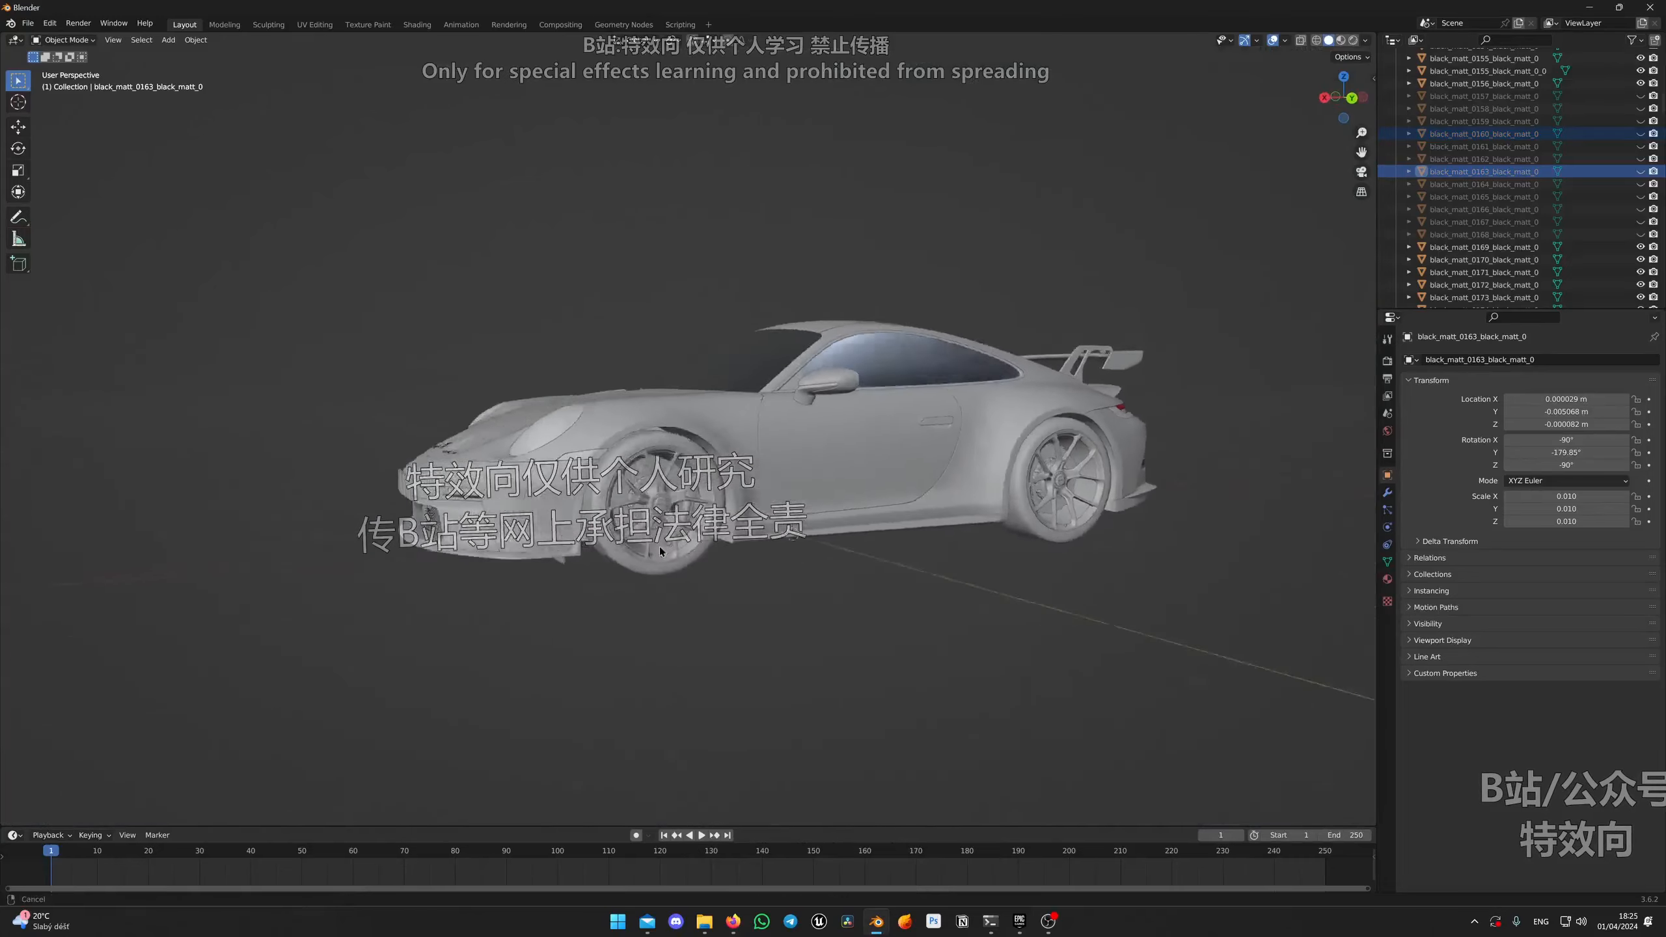
scroll(903, 570, "up", 6)
scroll(902, 570, "down", 5)
middle_click_drag(925, 602, 724, 628)
scroll(724, 627, "up", 3)
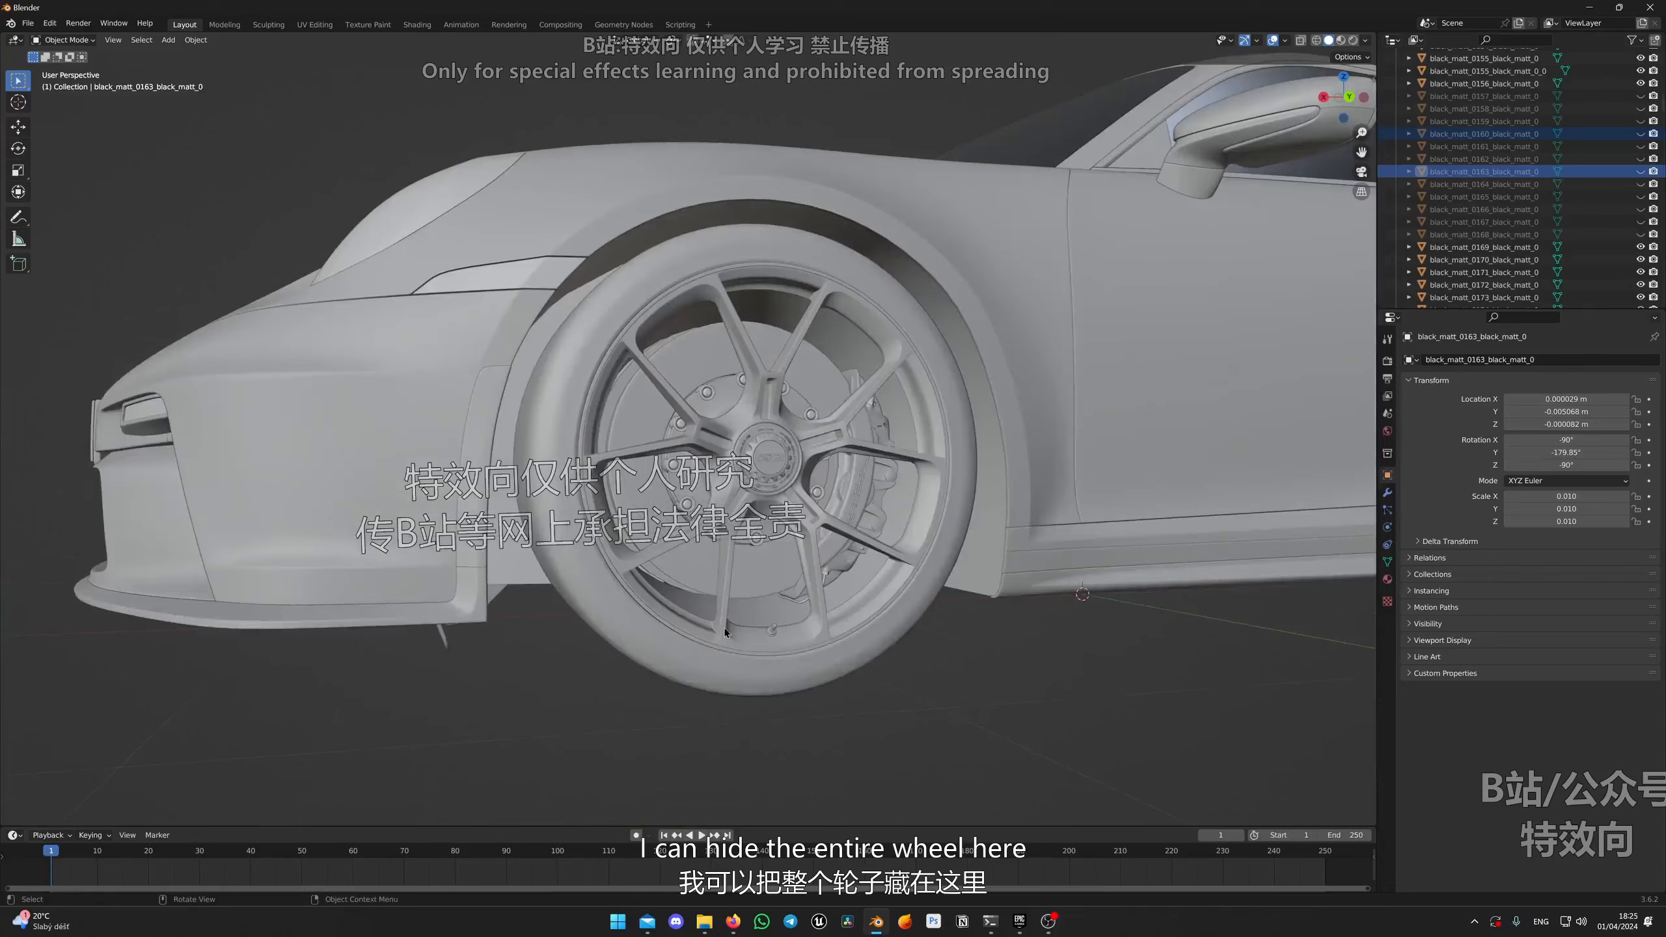
key("b")
left_click_drag(702, 640, 724, 680)
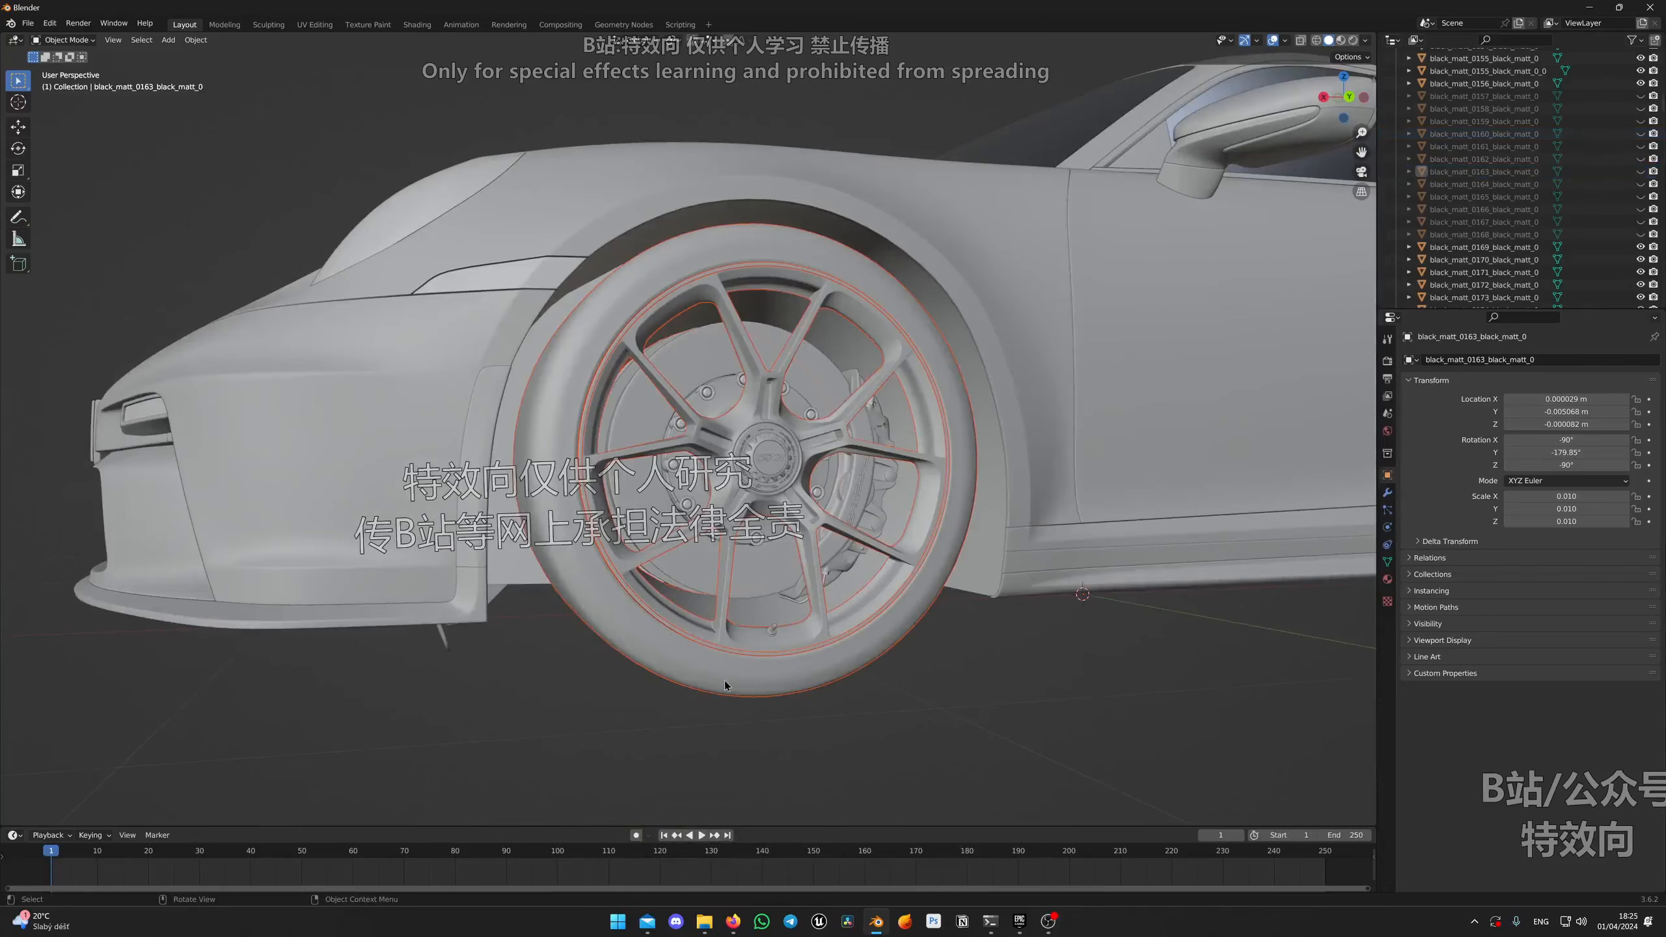
key("h")
Step: Hide the front left disc carrier, its bolts and the brake disc one after another
scroll(740, 459, "up", 5)
left_click(750, 426)
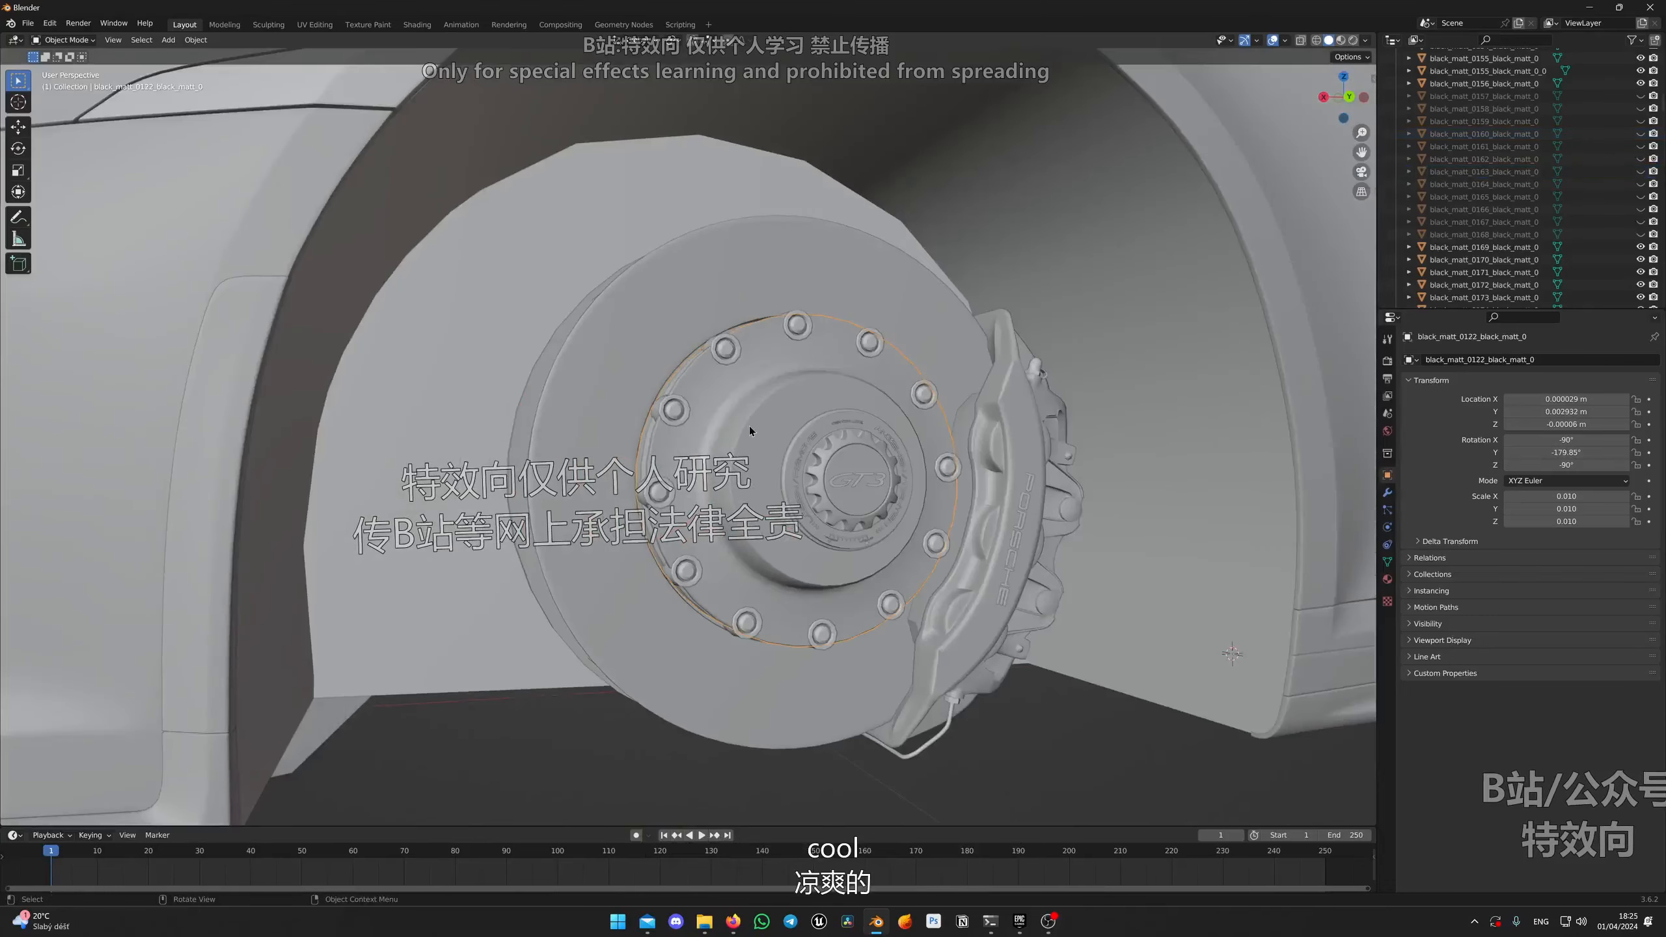
key("h")
left_click(725, 352)
key("h")
left_click(692, 370)
key("h")
left_click(771, 323)
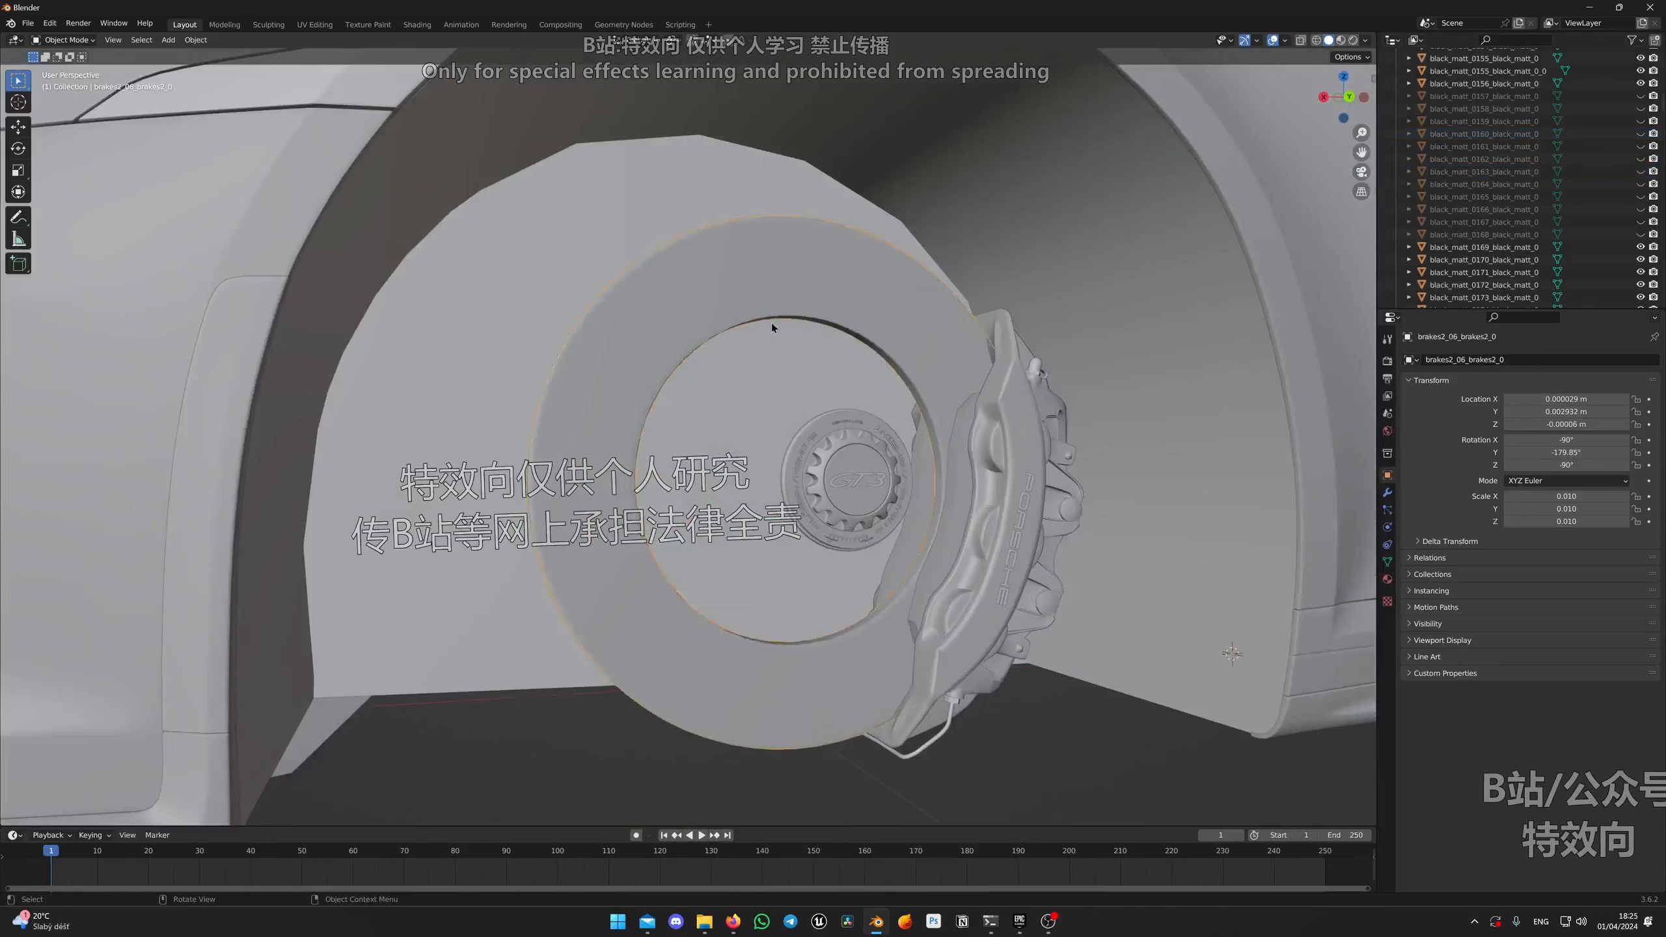
key("h")
Step: Hide the front left centre cap, its lettering and the remaining hub pieces so only the caliper is left
left_click(836, 457)
key("h")
left_click(806, 455)
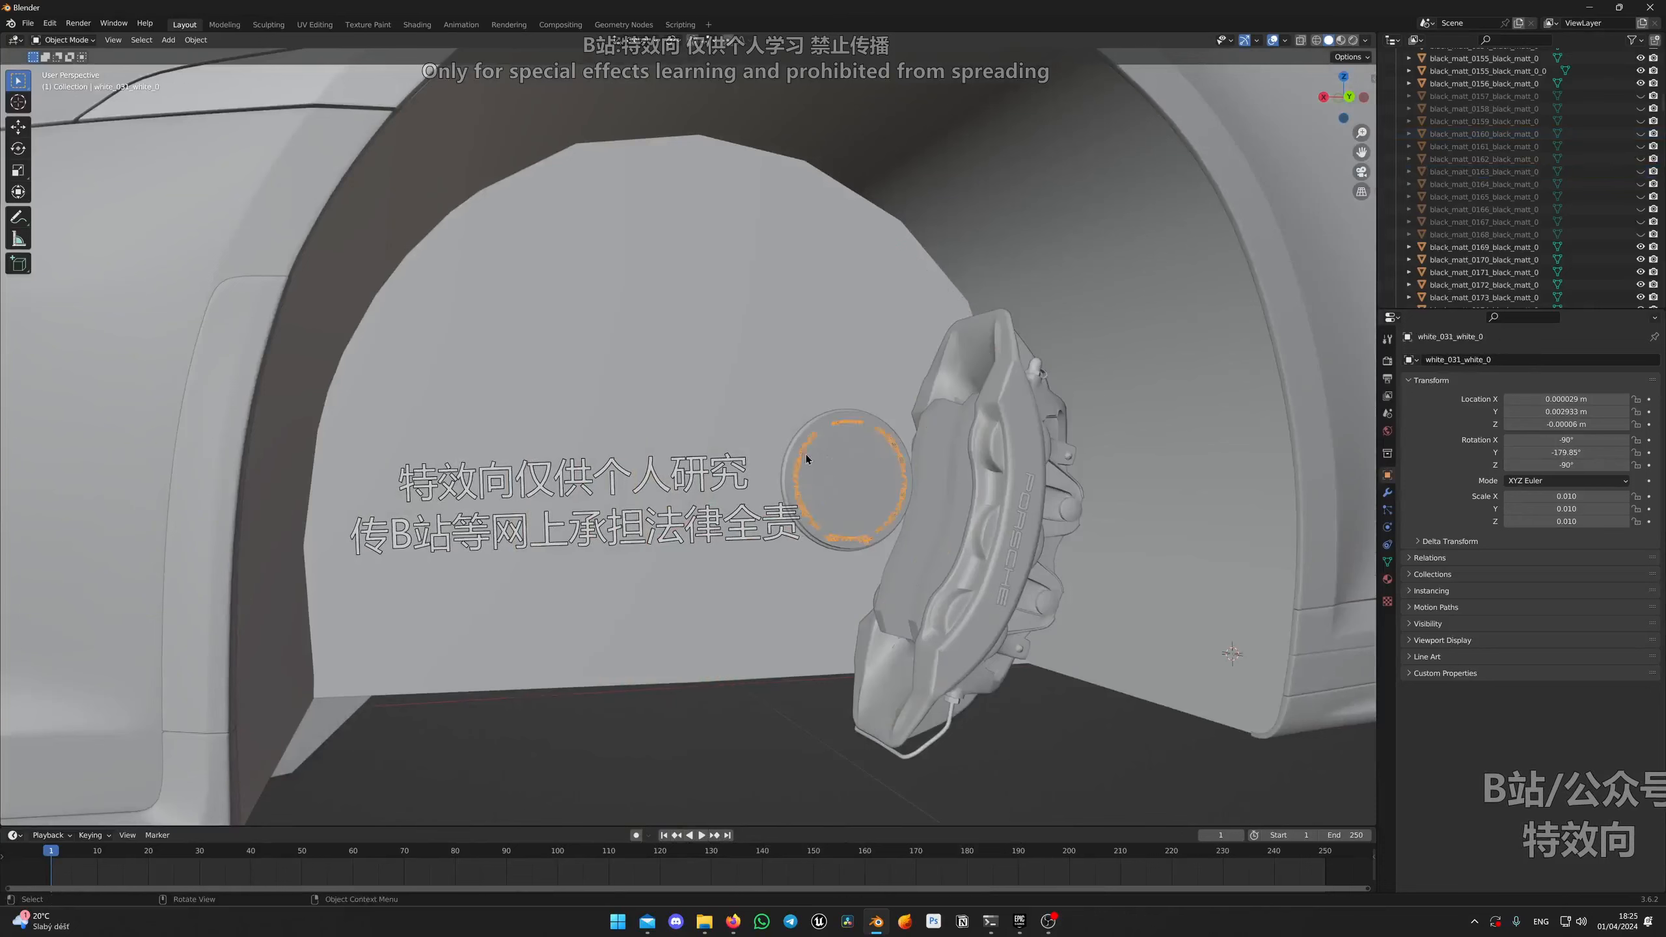
key("h")
left_click(810, 442)
key("h")
middle_click_drag(846, 485, 973, 396)
left_click(430, 721)
key("h")
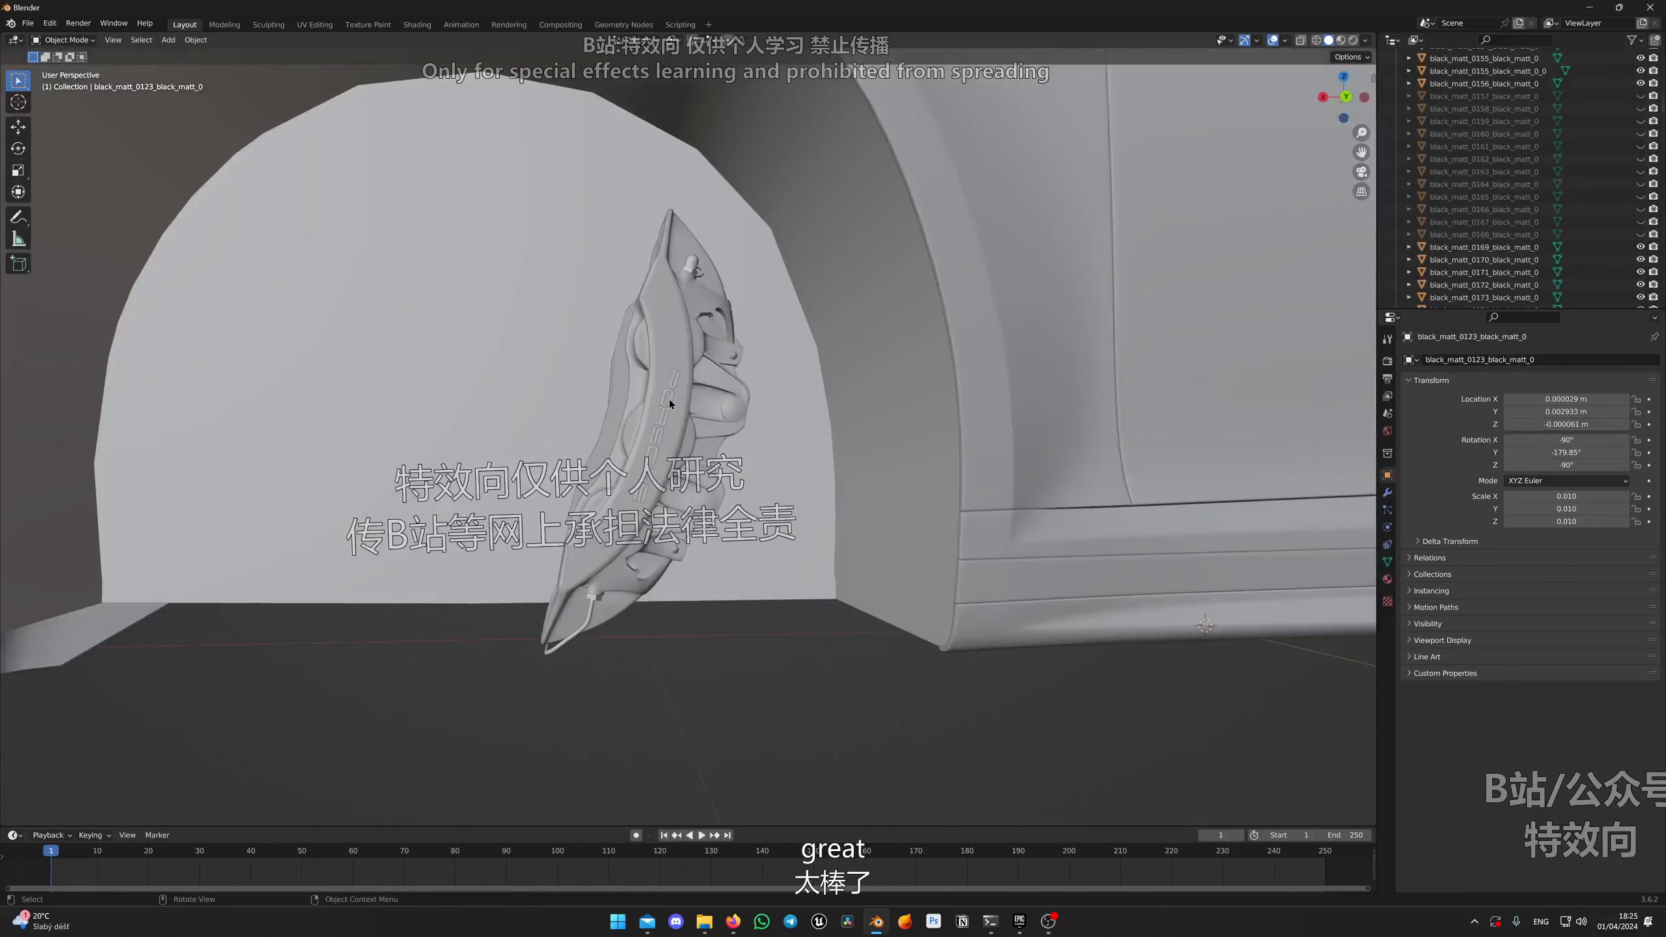
Step: Select the front left caliper's lettering, body, fittings and pads, temporarily hiding them to check for missed parts
left_click(663, 453)
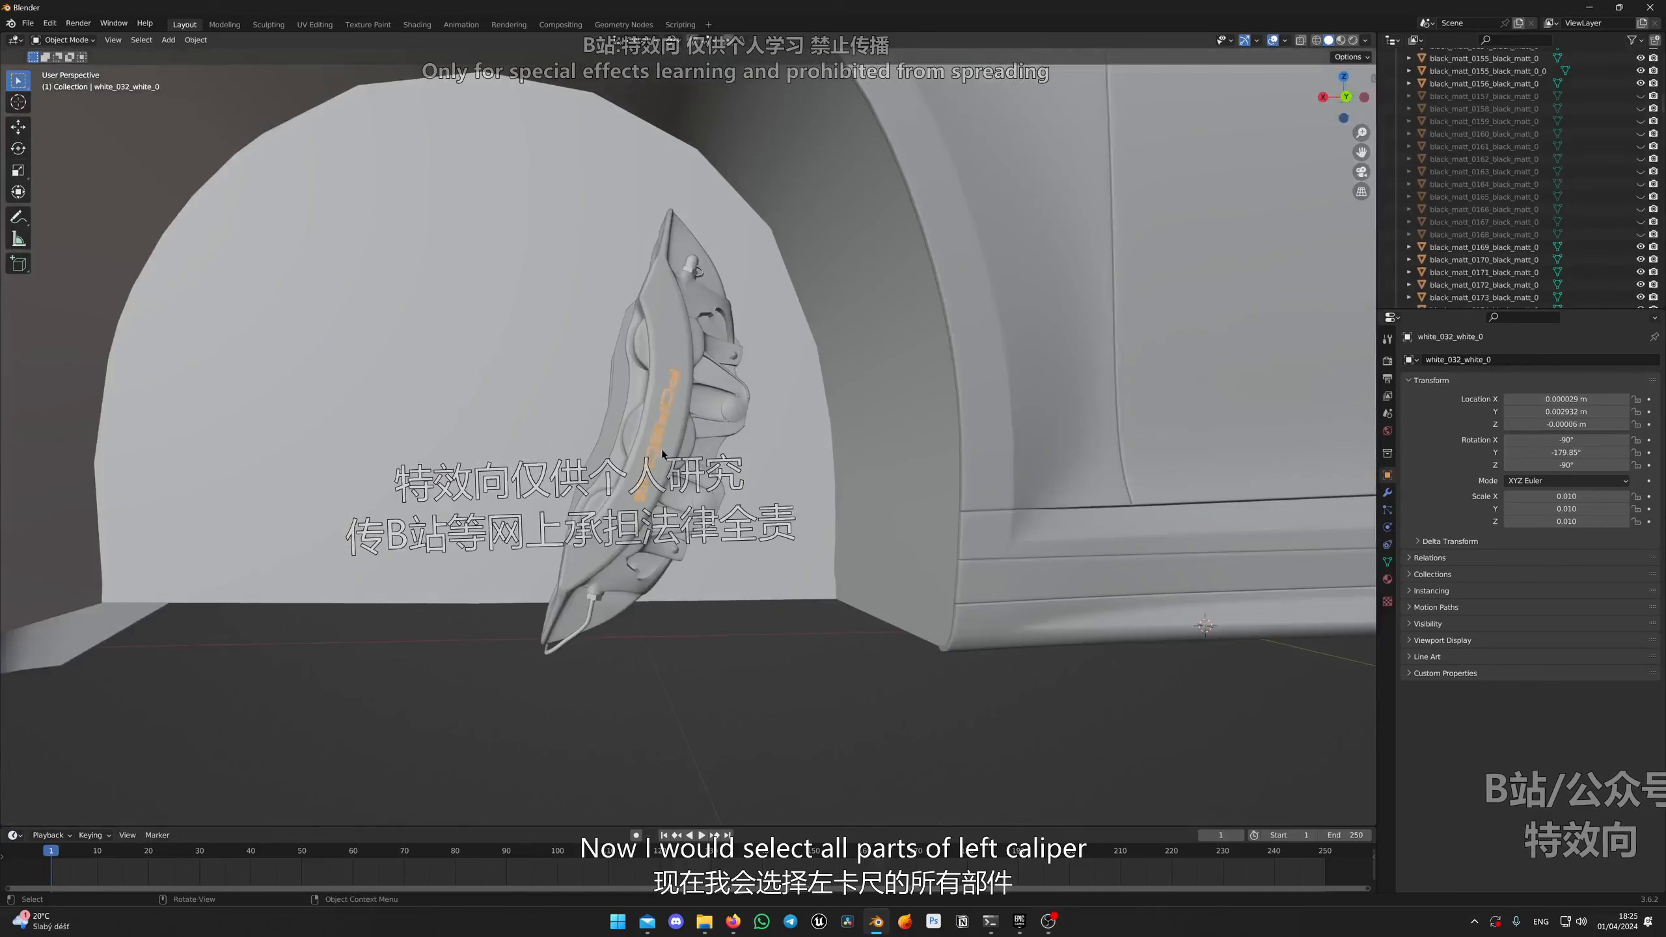
left_click(633, 371, "shift")
left_click(691, 263, "shift")
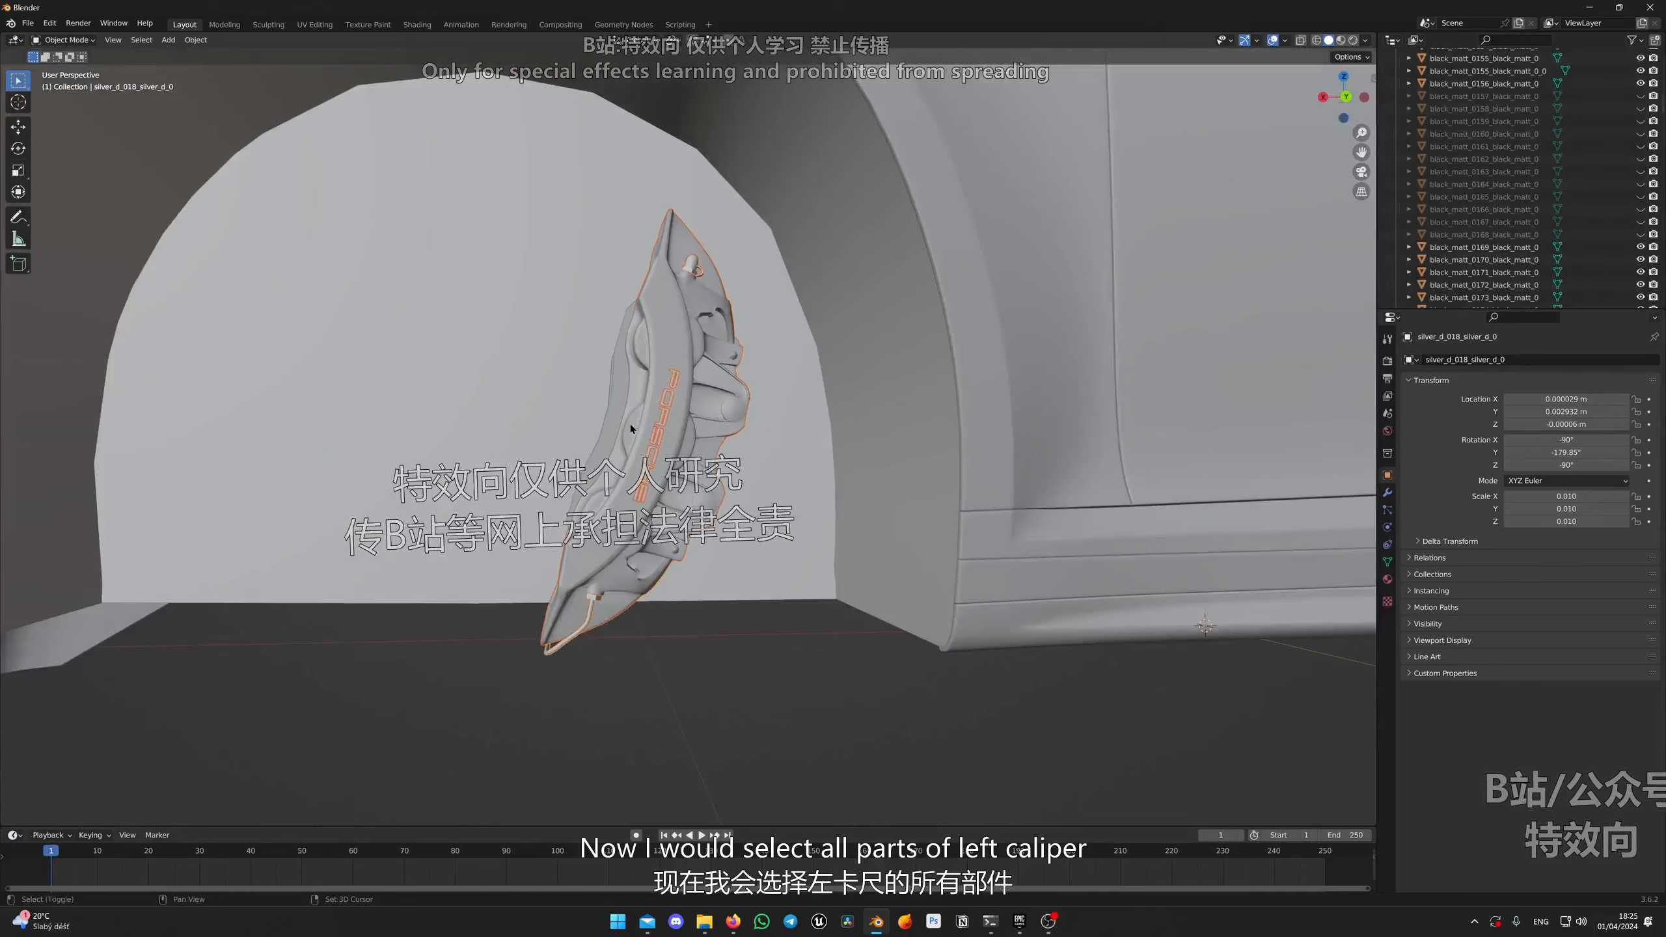
left_click(616, 423, "shift")
key("h")
key("ctrl+z")
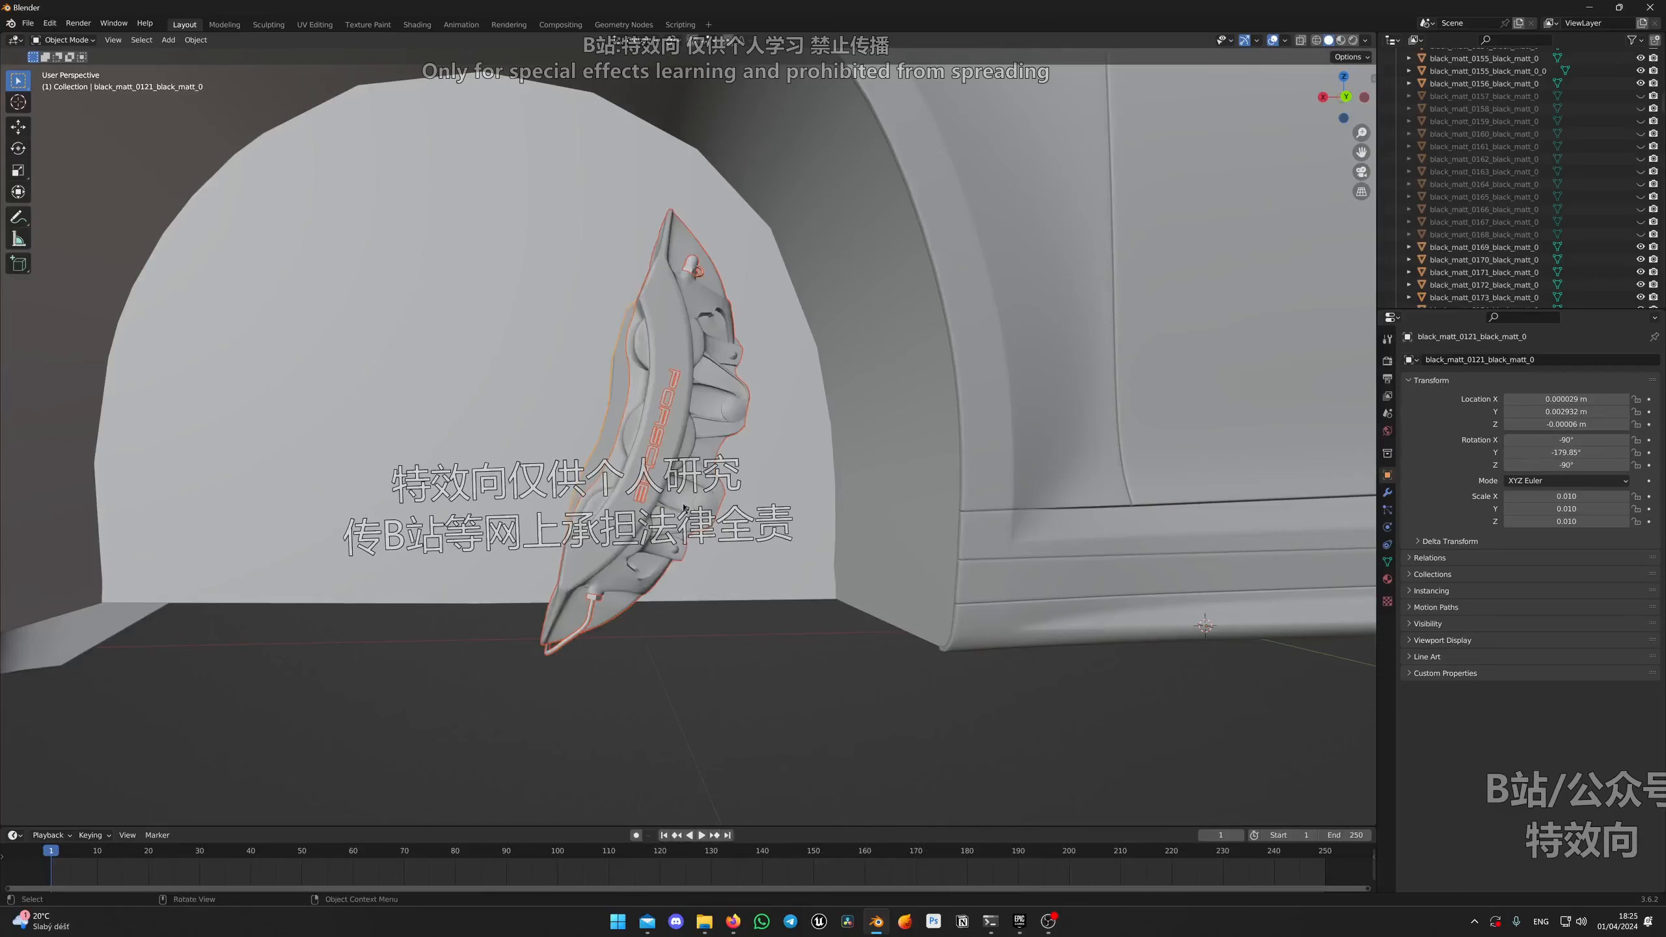
Step: Export the selected front left caliper parts as an FBX file named FL_Caliper.fbx
left_click(27, 23)
mouse_move(79, 205)
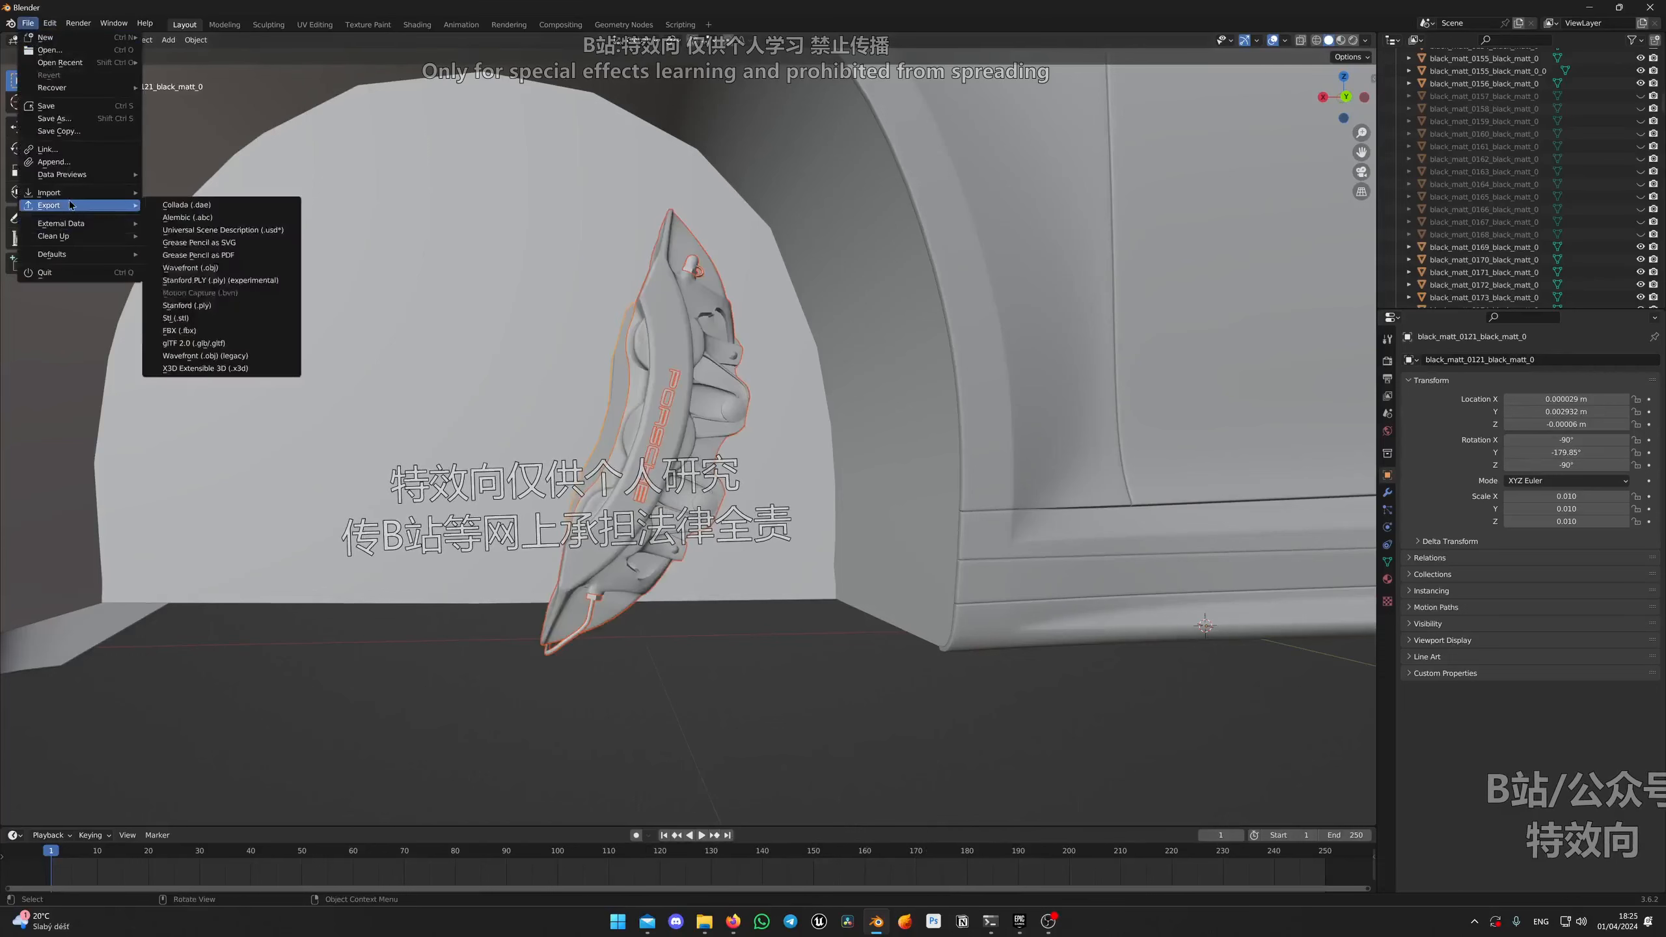
left_click(197, 330)
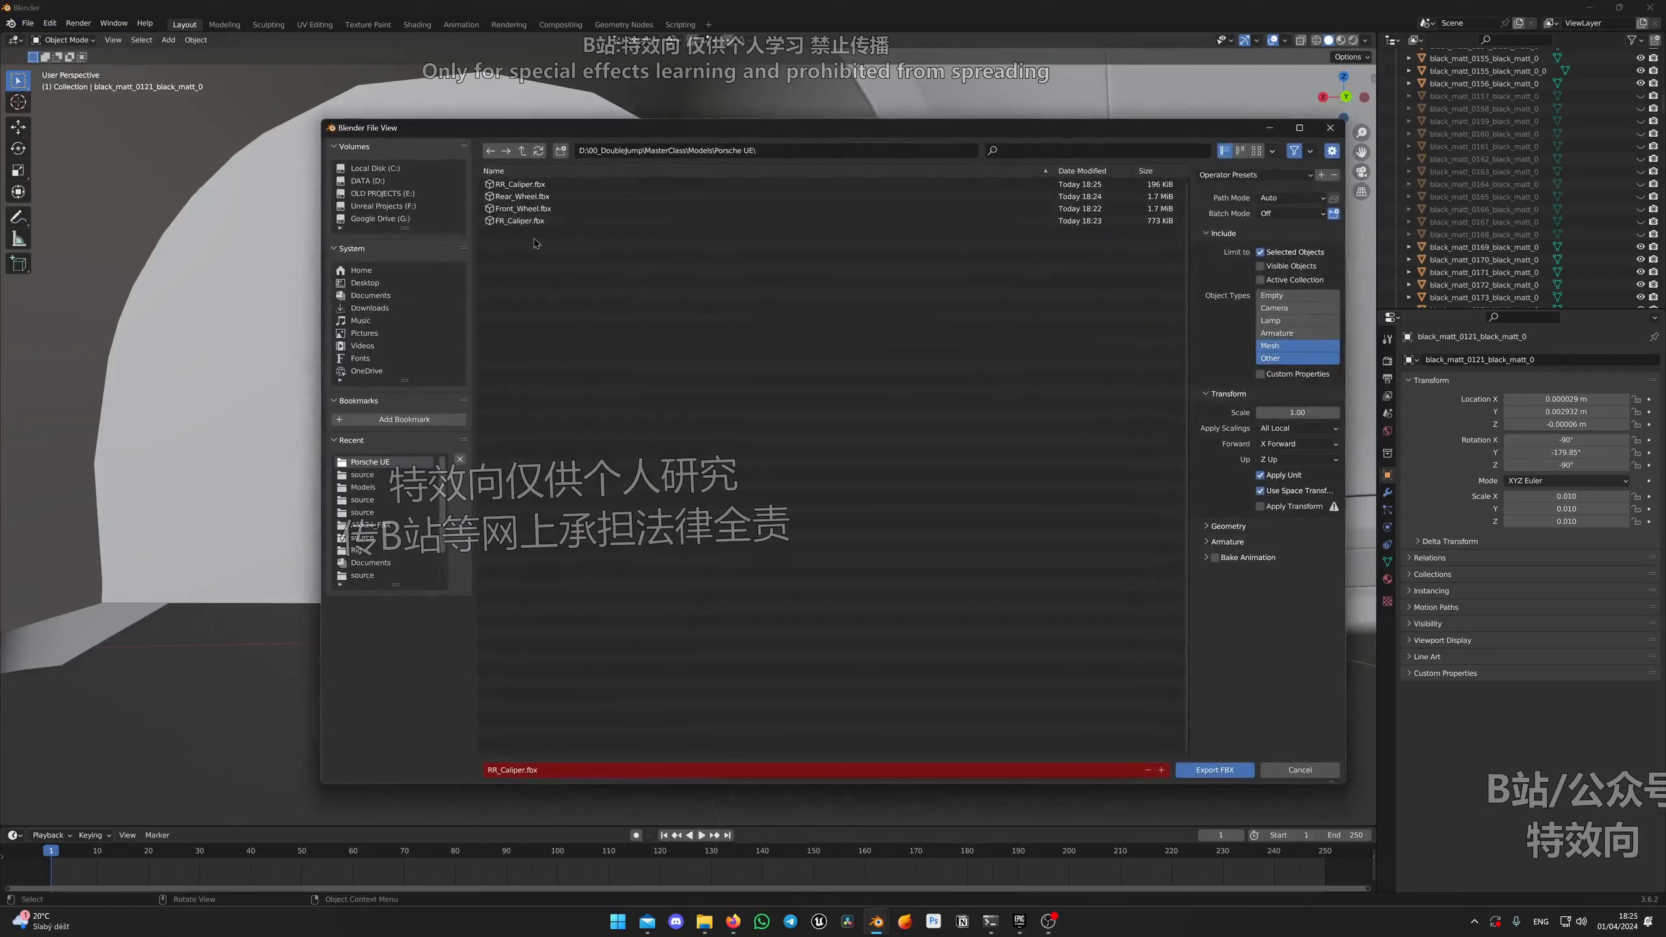
left_click(521, 222)
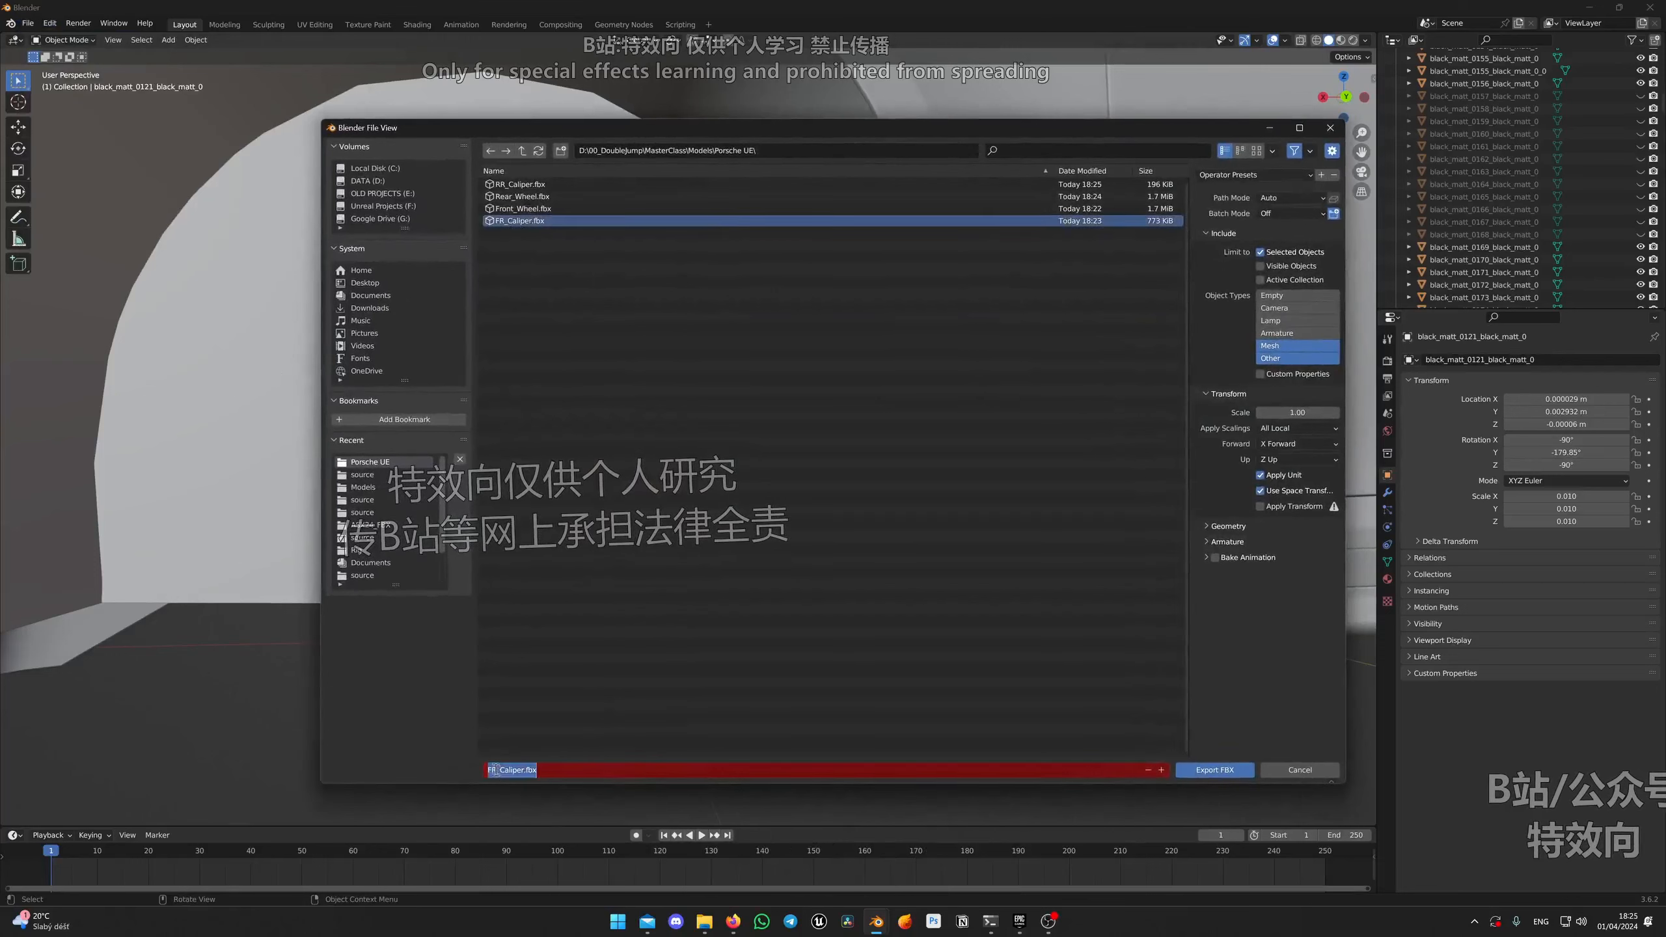
left_click(497, 771)
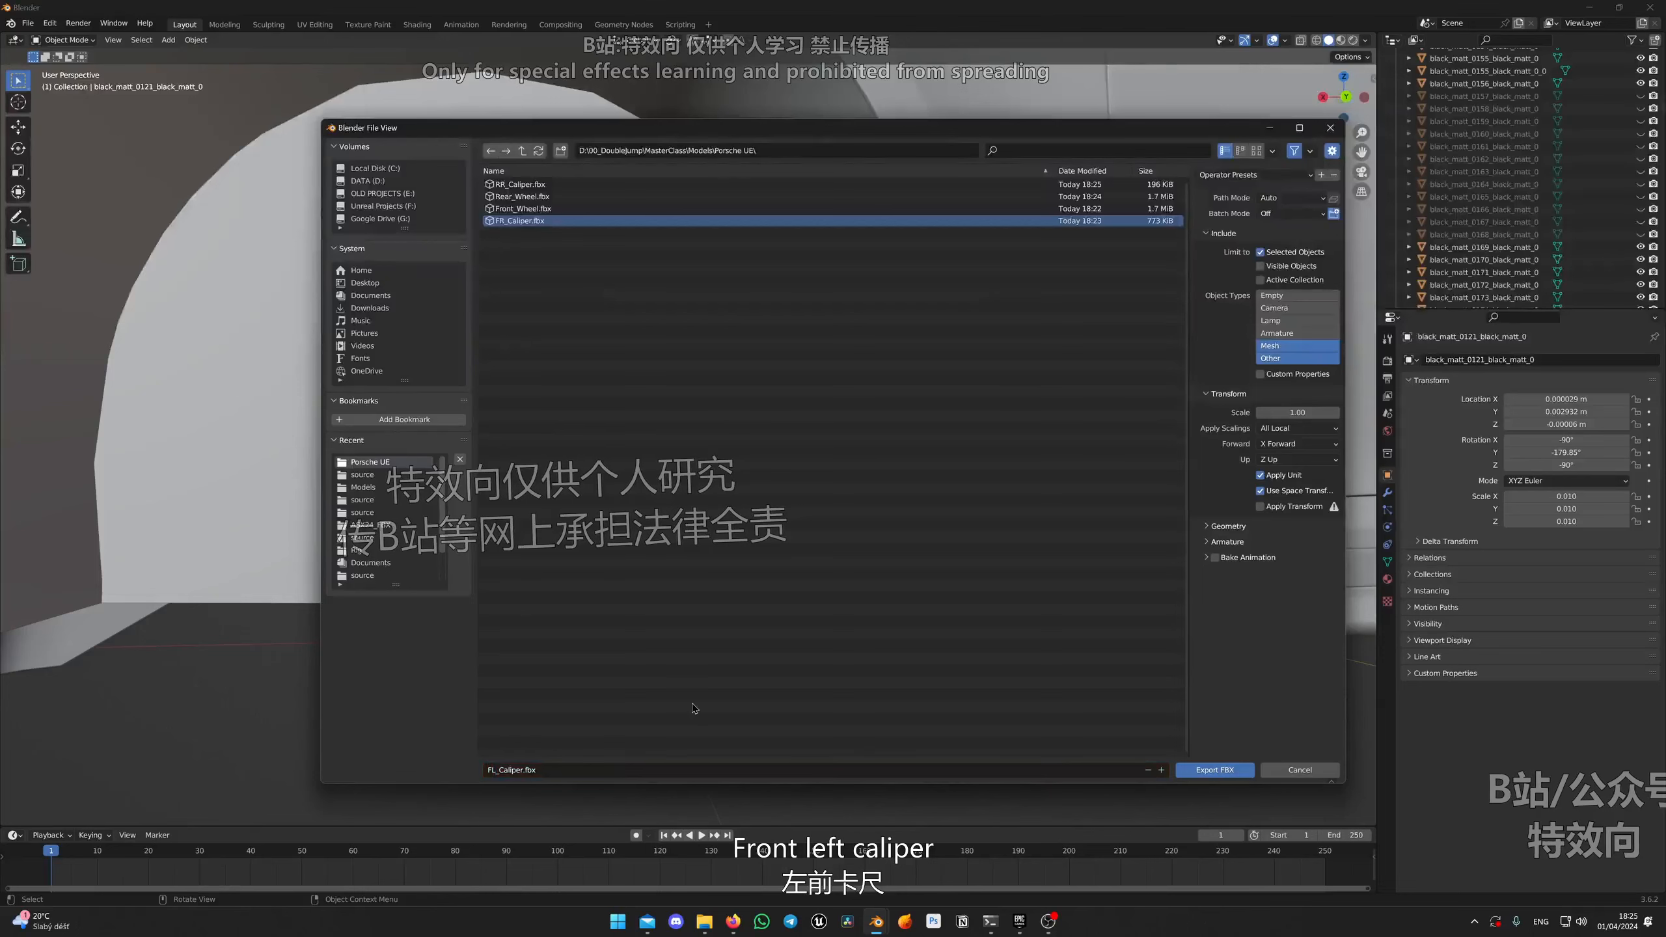
left_click(1188, 776)
Step: Hide the exported front left caliper parts
scroll(838, 528, "down", 7)
scroll(839, 527, "up", 4)
key("h")
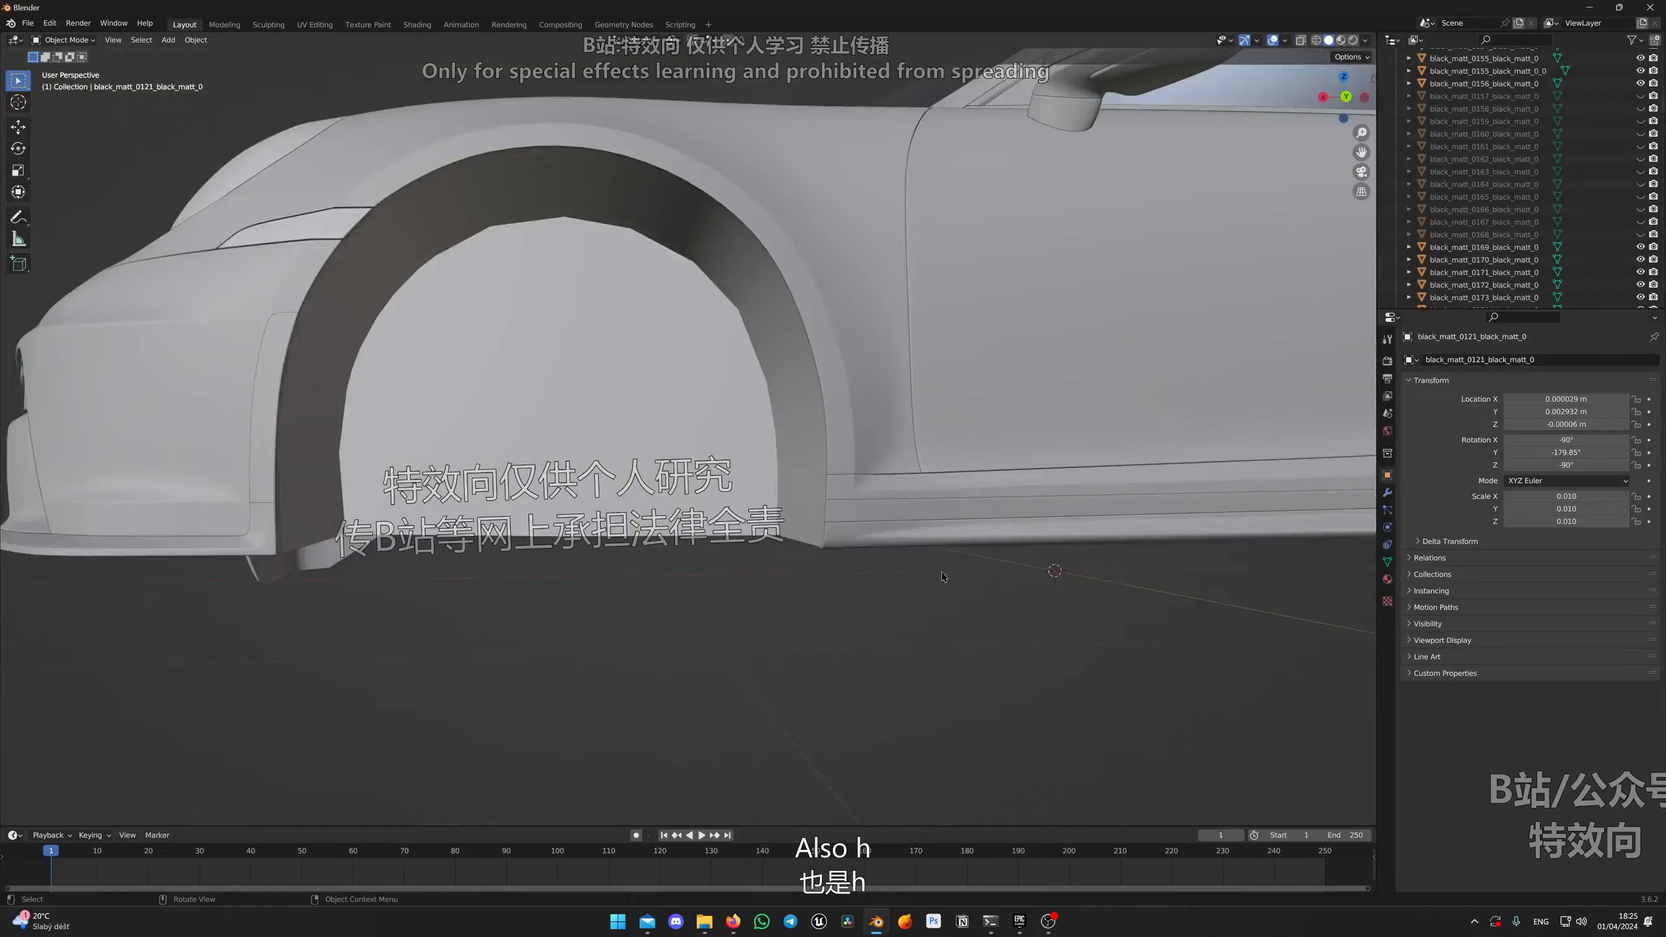
Step: Hide the spoked rim of the rear left wheel to expose its brake
middle_click_drag(943, 577, 501, 595, "shift")
scroll(682, 551, "down", 4)
middle_click_drag(873, 522, 777, 507)
scroll(776, 507, "up", 4)
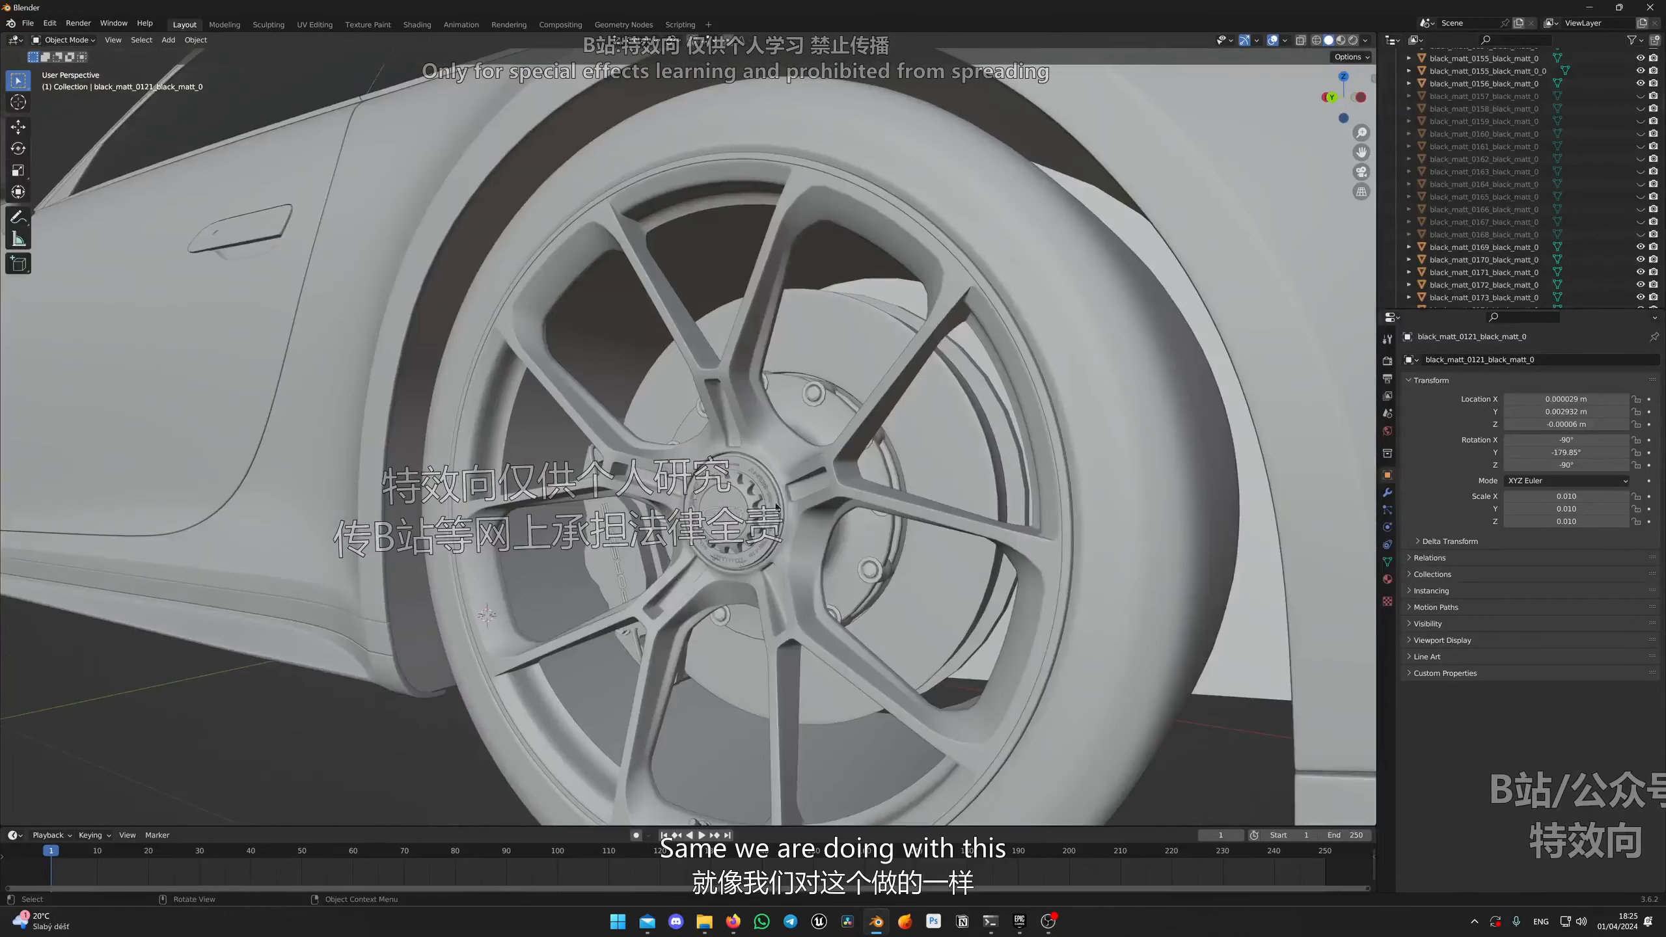
left_click(777, 507)
key("h")
Step: Hide the rear left disc bolts, centre cap parts and outer disc pieces, restoring the inner disc hidden along with them
left_click(760, 394)
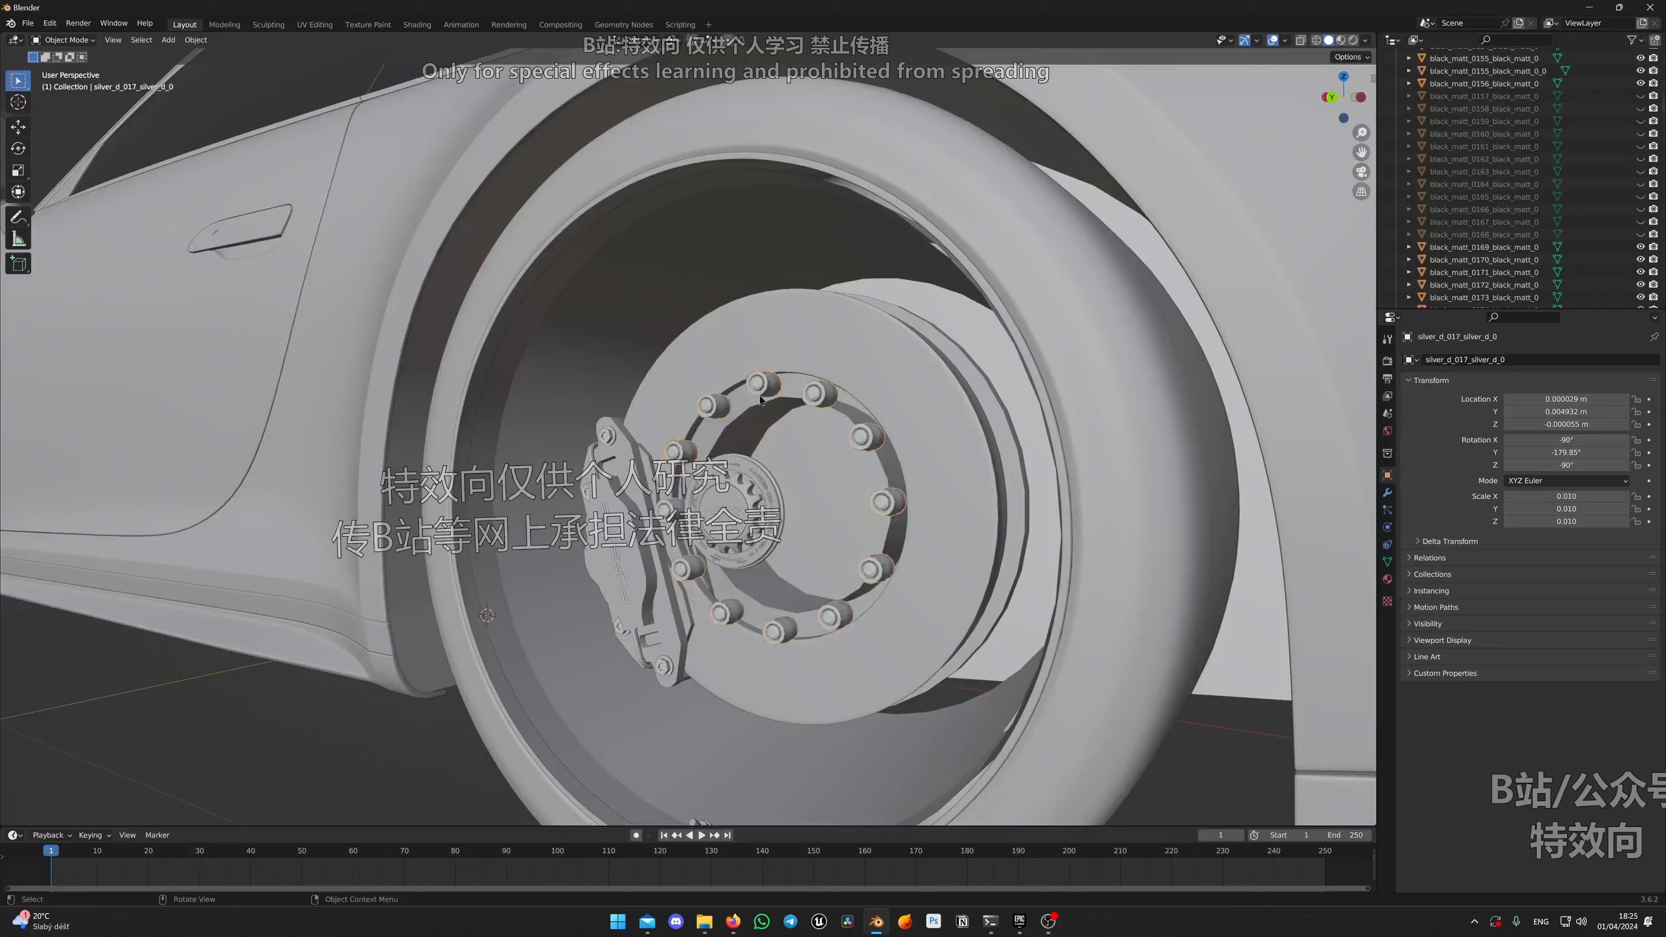
key("h")
left_click(697, 497)
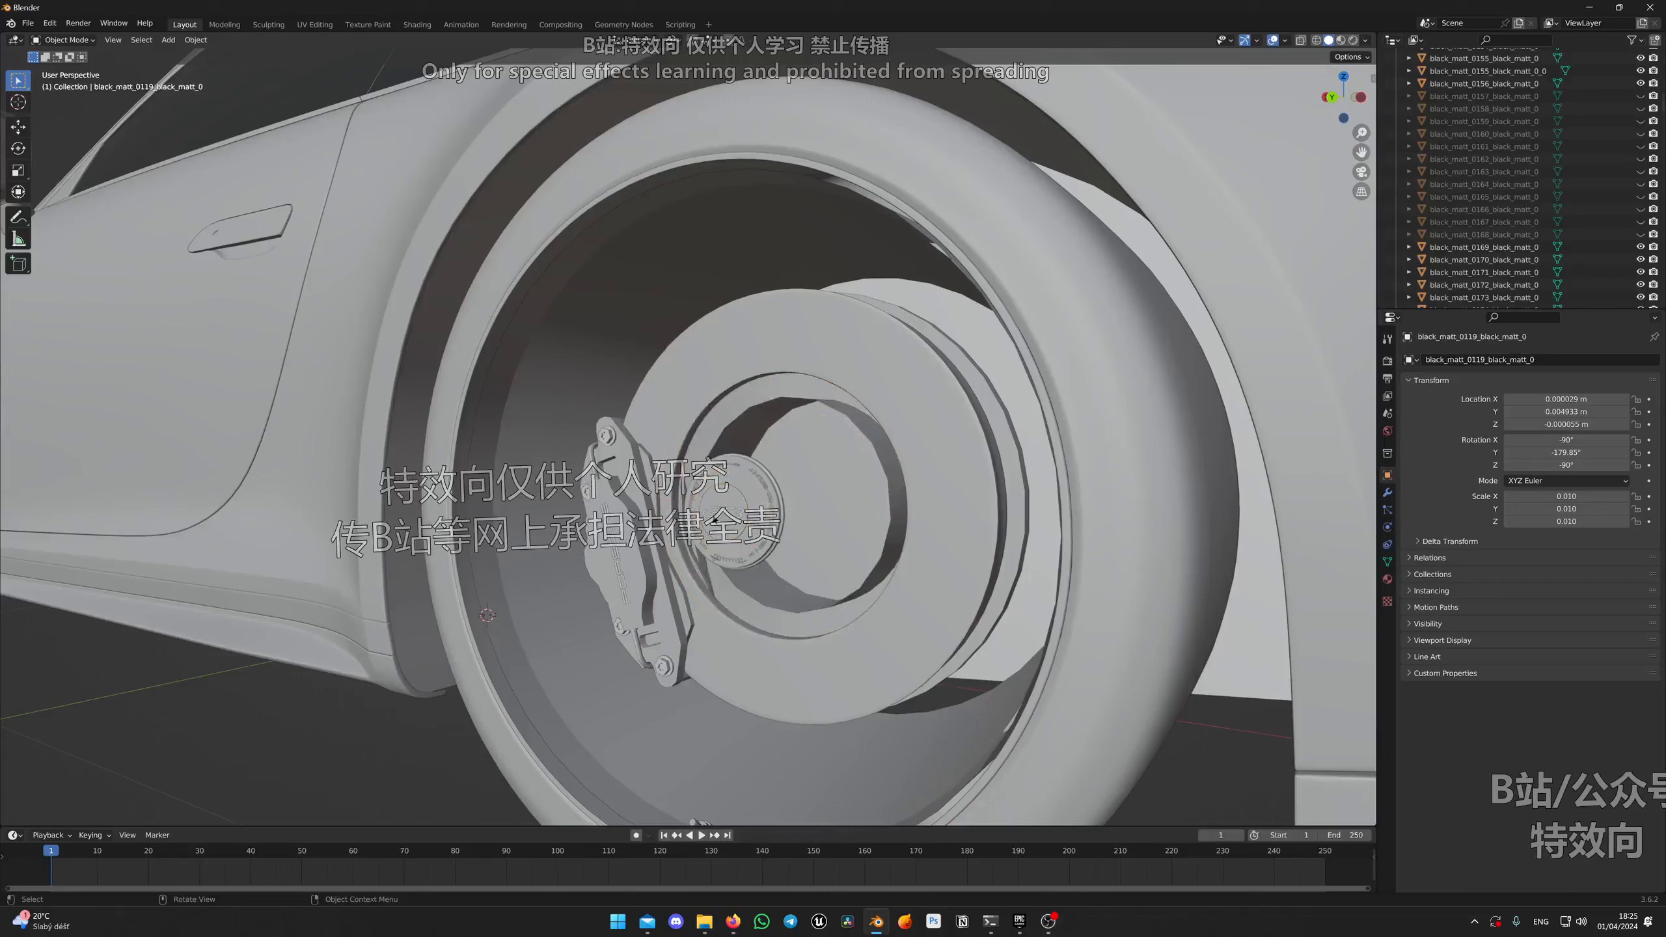
key("h")
left_click(702, 483)
key("h")
left_click(695, 394)
key("h")
left_click(875, 345)
key("h")
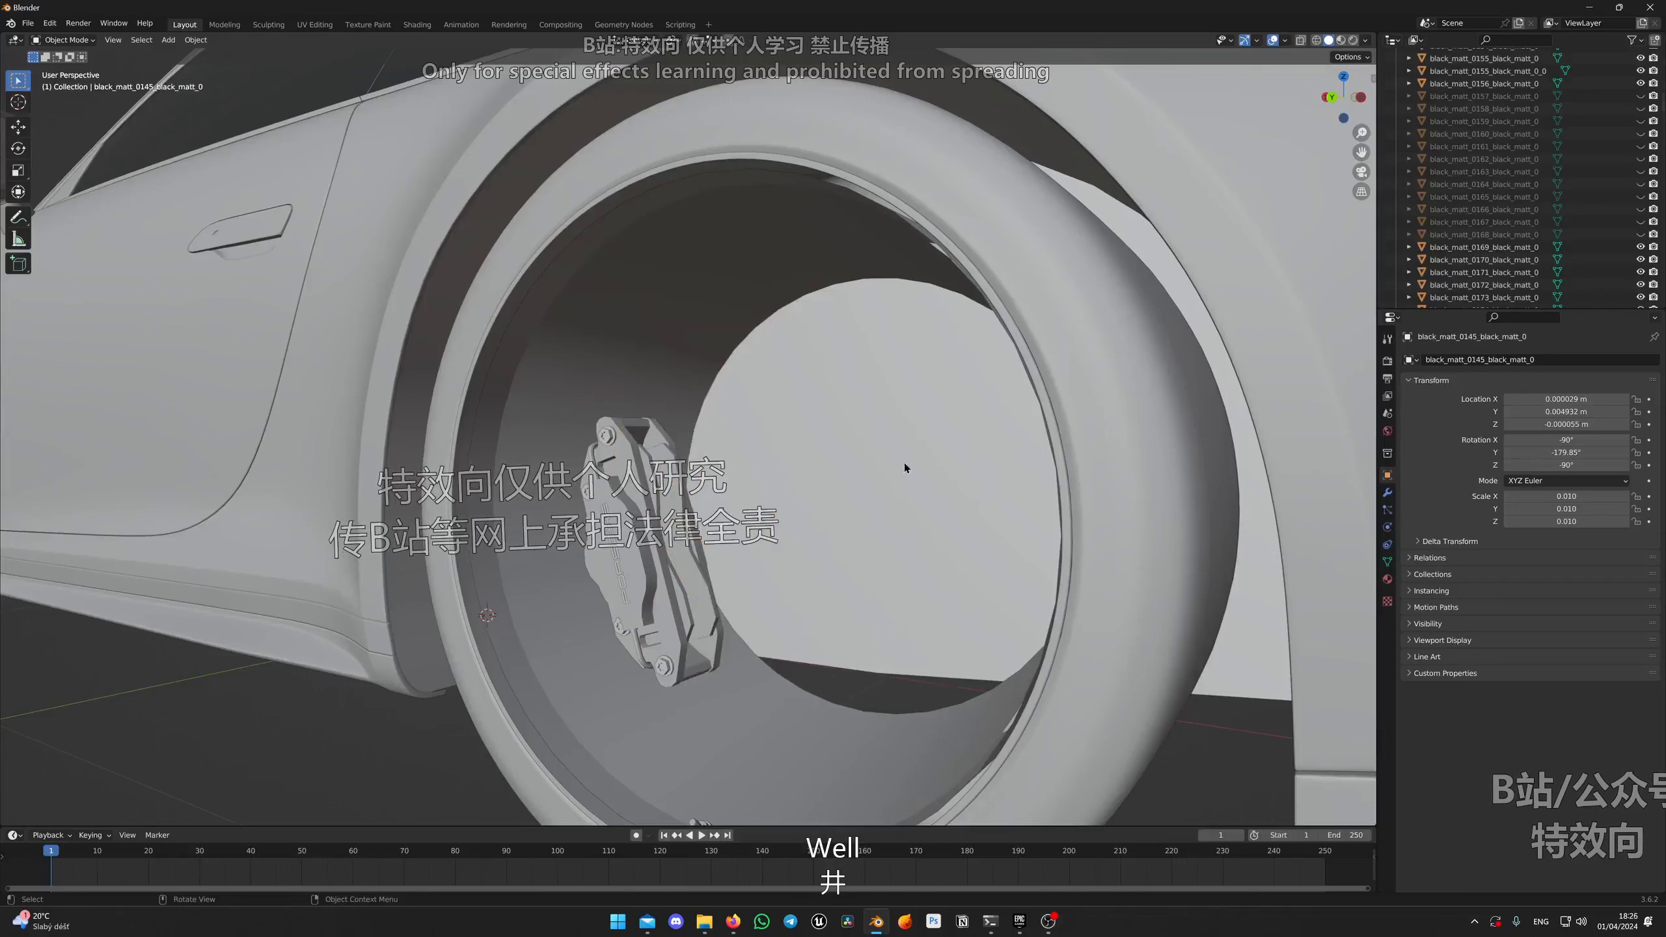
key("ctrl+z")
Step: Hide the rear left wheel's rim barrel, tyre and remaining outer ring to leave only the disc and caliper
left_click(623, 334)
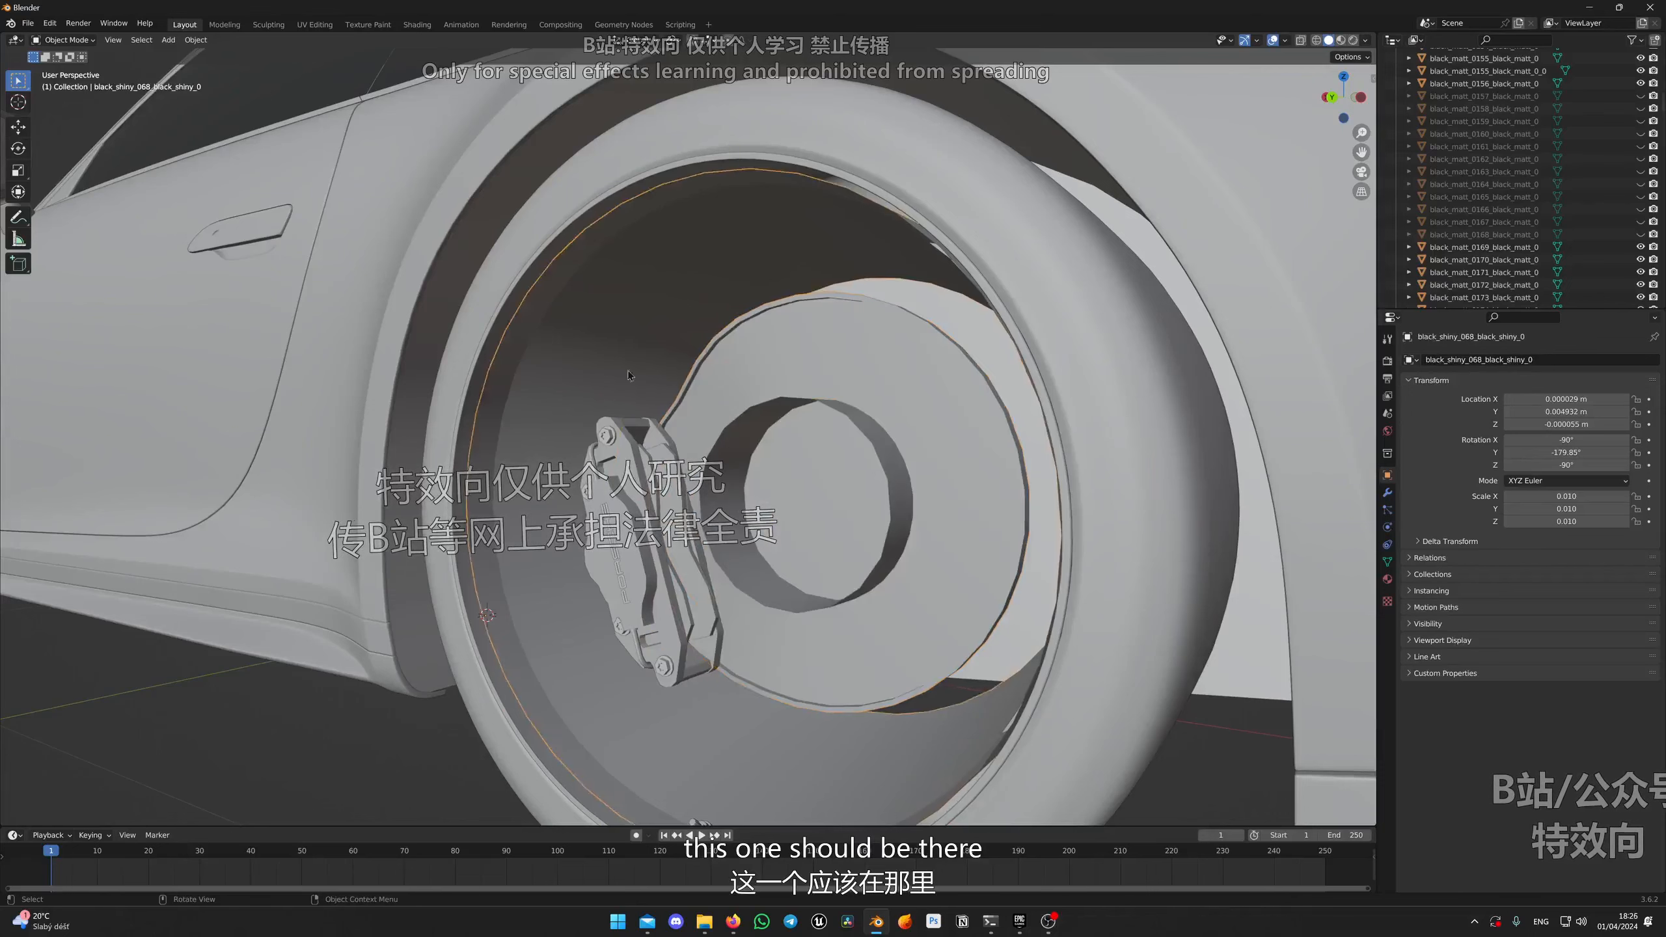
key("h")
left_click(513, 358)
key("h")
left_click(470, 386)
key("h")
scroll(497, 524, "down", 8)
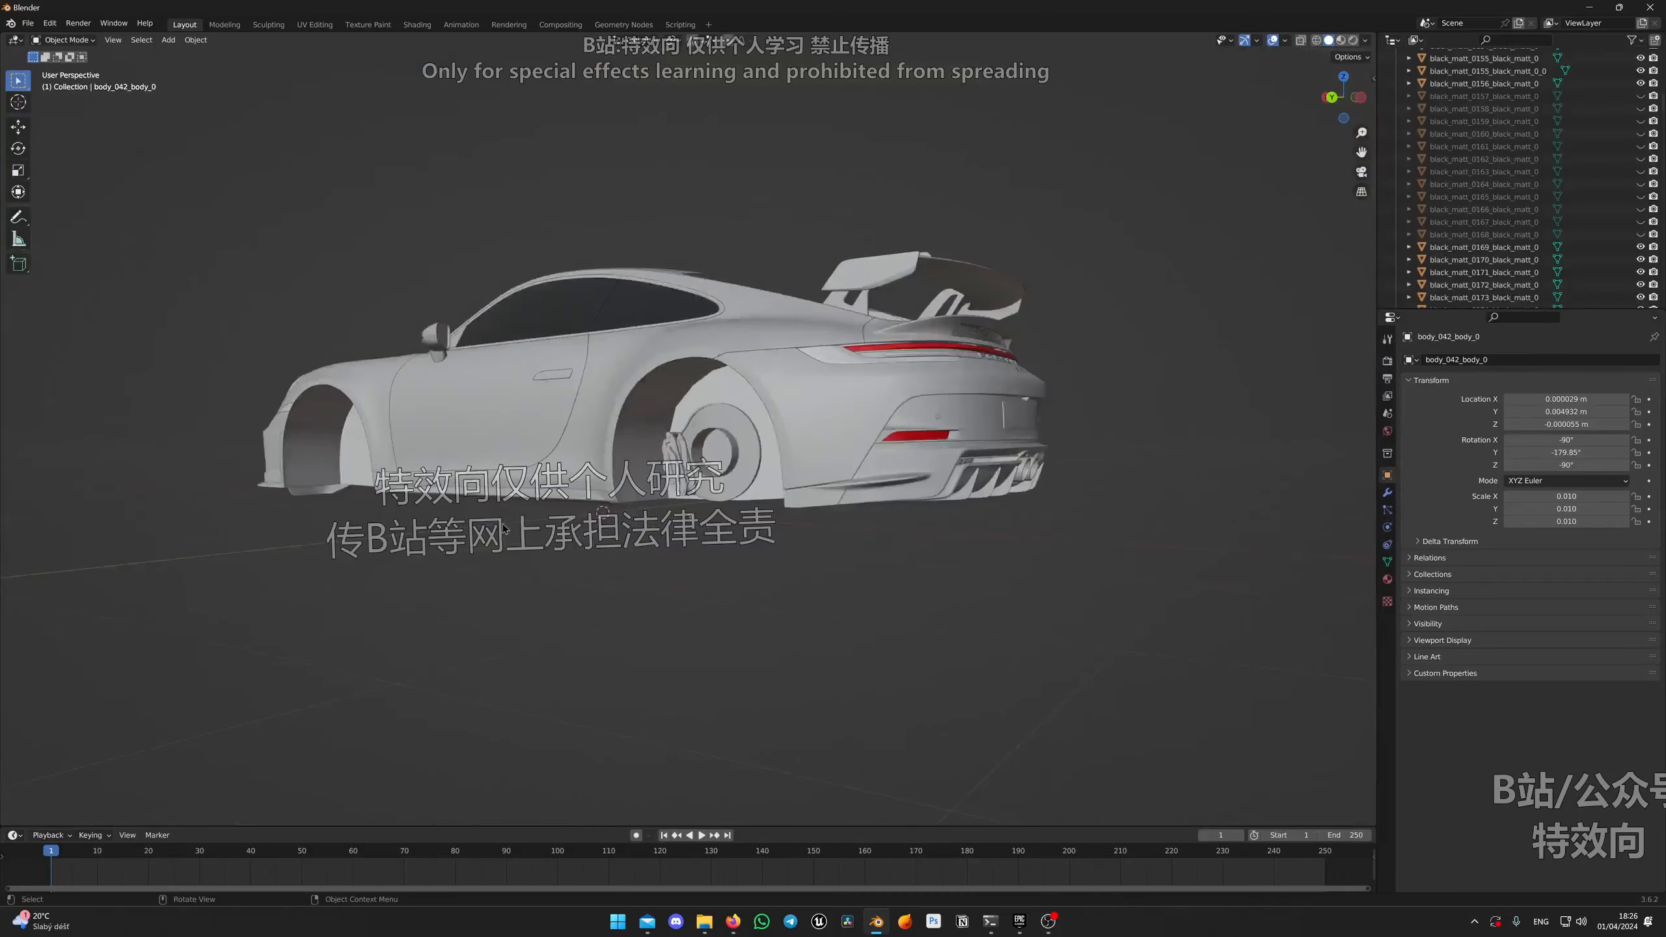
middle_click_drag(466, 519, 511, 503)
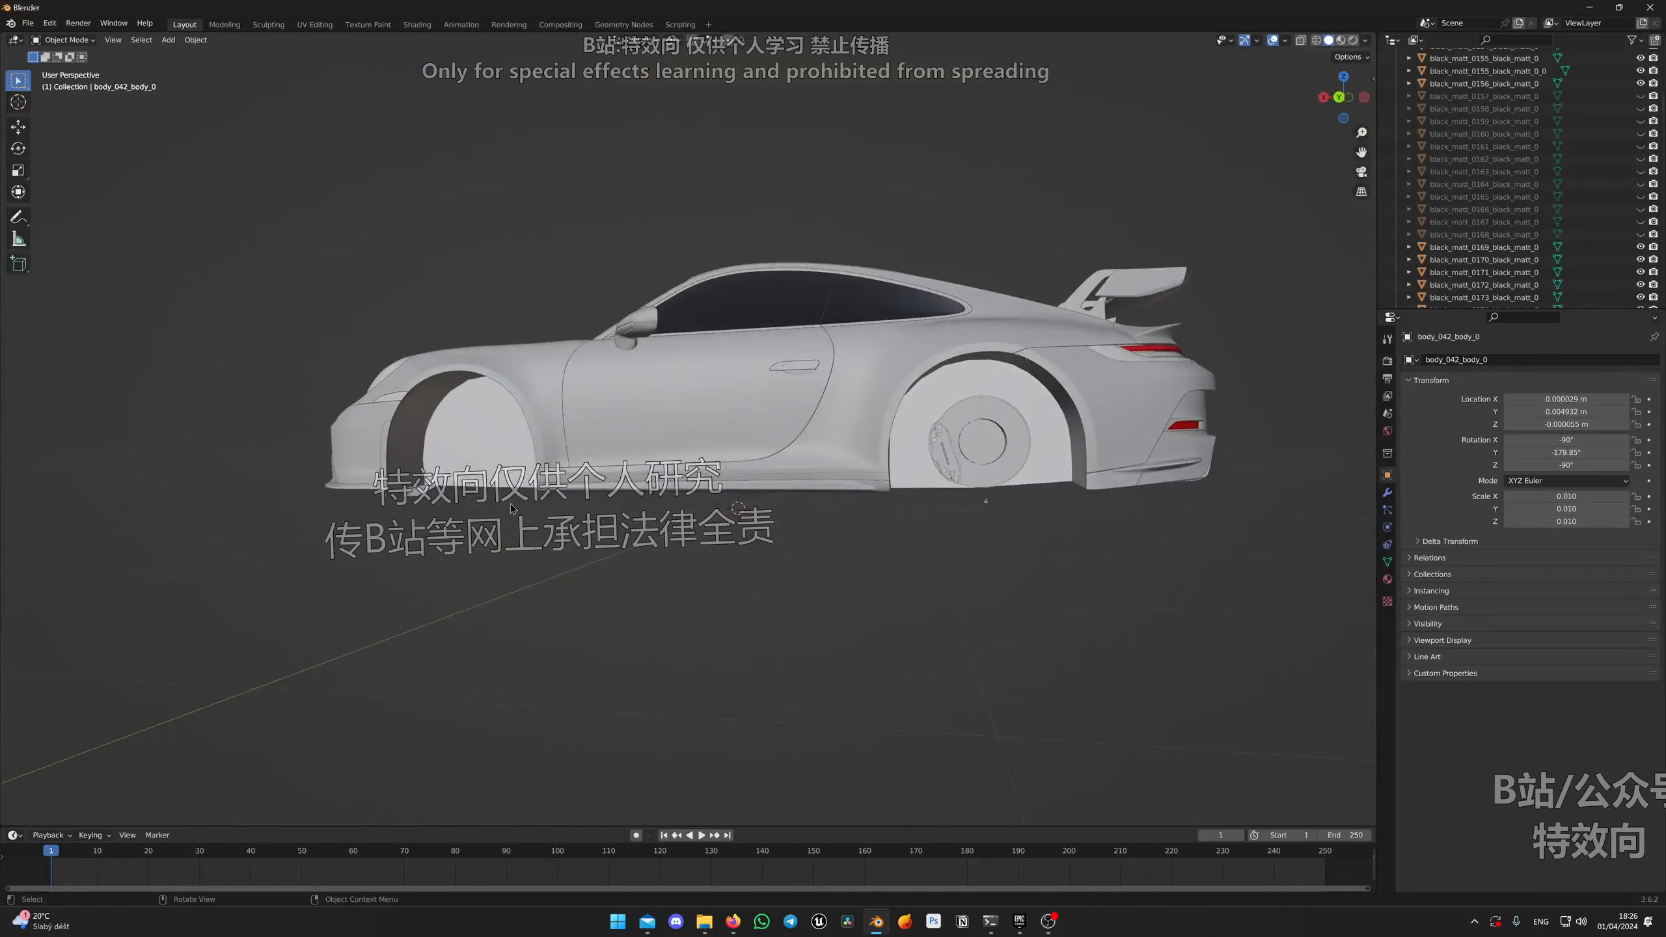
Step: Undo the hiding of the rear left wheel parts and of the exported front left caliper
scroll(510, 503, "up", 2)
key("ctrl+z")
key("ctrl+z")
key("ctrl+z")
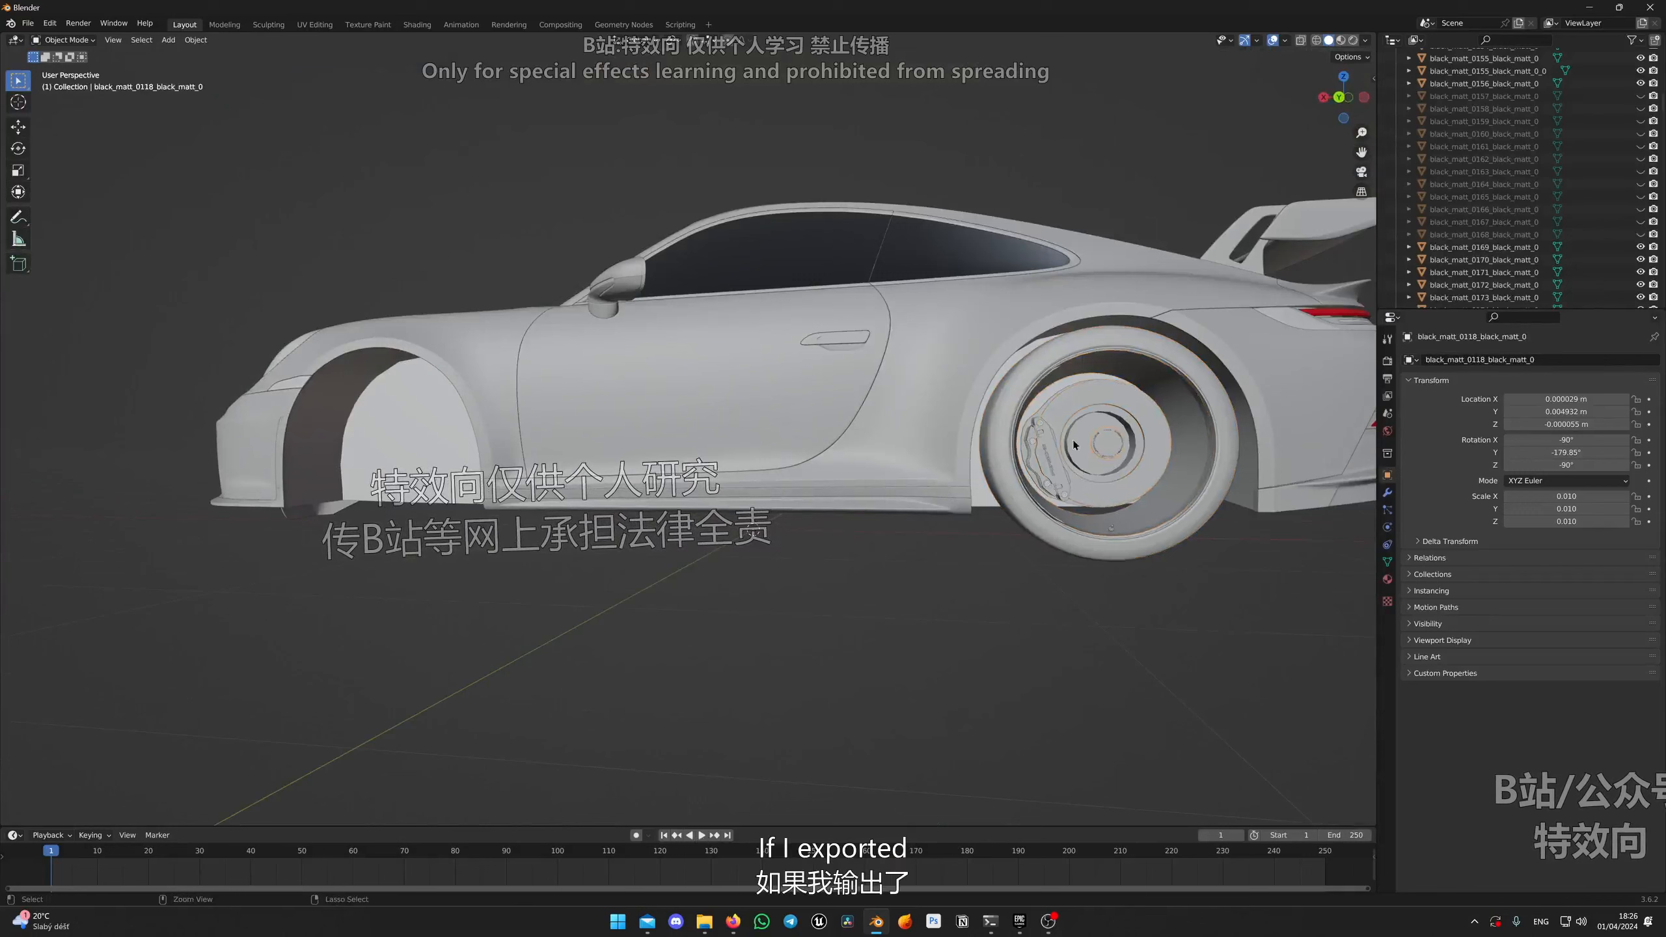
left_click(1050, 454)
key("ctrl+z")
key("ctrl+z")
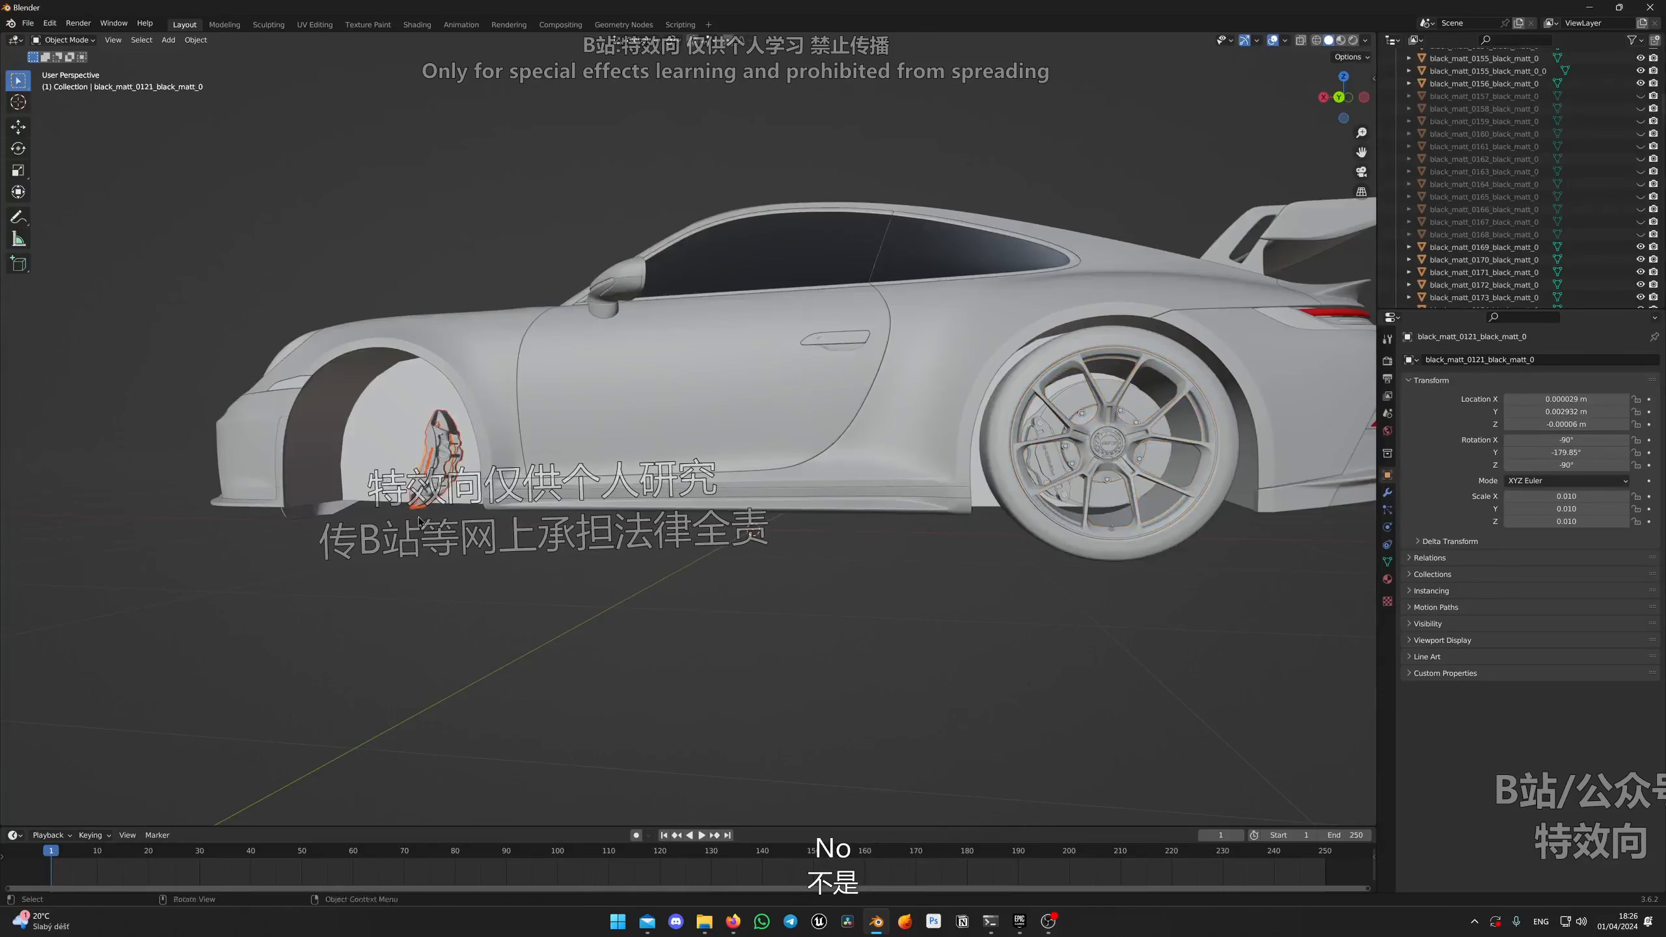
Step: Undo the front left caliper selection and step back through the hiding of the neighbouring hub parts
middle_click_drag(515, 529, 594, 558)
scroll(919, 656, "up", 4)
middle_click_drag(1004, 670, 965, 642)
key("ctrl+z")
key("ctrl+z")
key("ctrl+z")
key("ctrl+z")
key("ctrl+z")
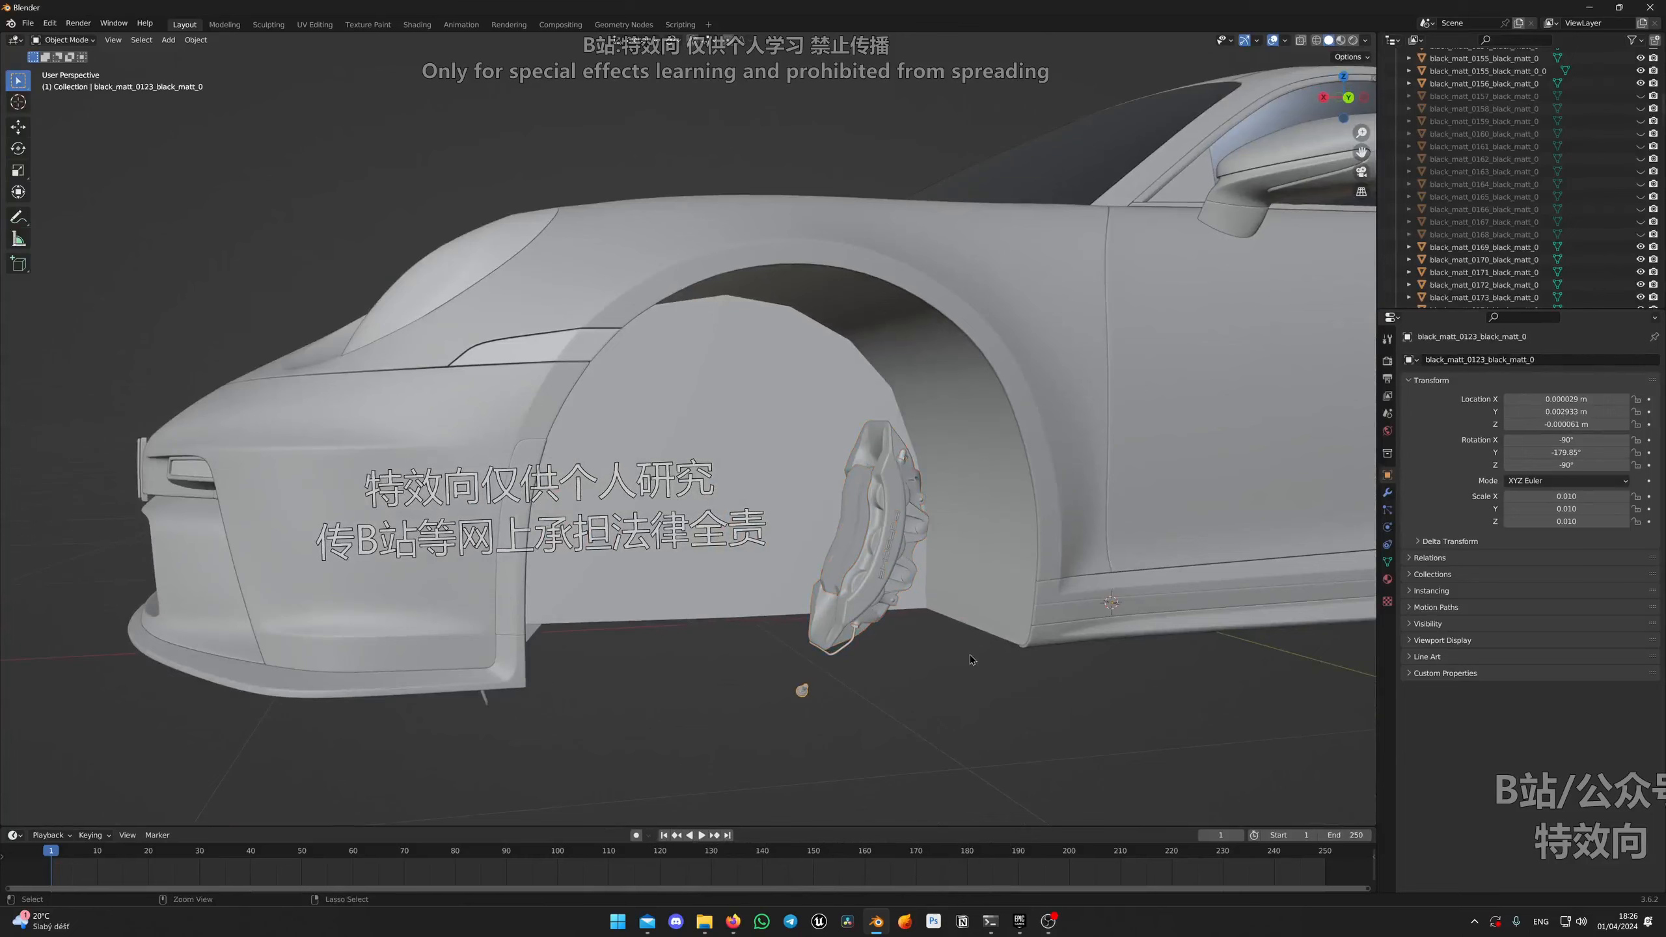
key("ctrl+z")
Step: Unhide all hidden parts of the car
middle_click_drag(944, 651, 940, 638)
key("ctrl+h")
left_click(941, 635)
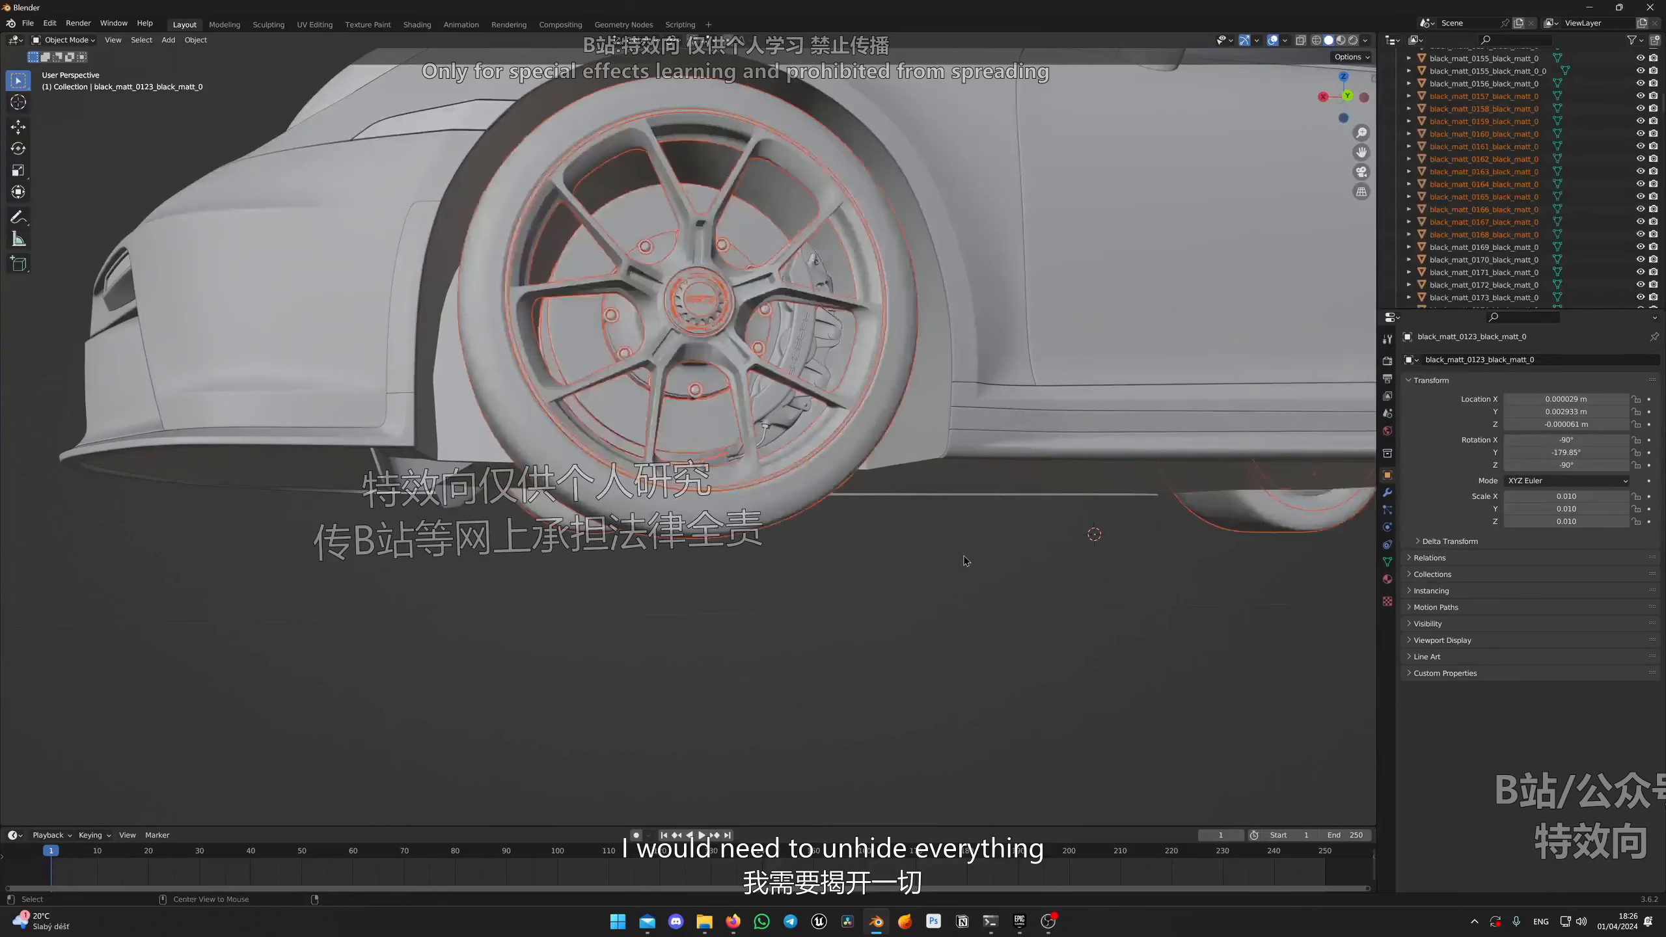
middle_click_drag(963, 555, 960, 573)
Step: Hide the front left tyre and spoked rim, then the disc's front face, carrier and bolts
left_click_drag(634, 728, 668, 599)
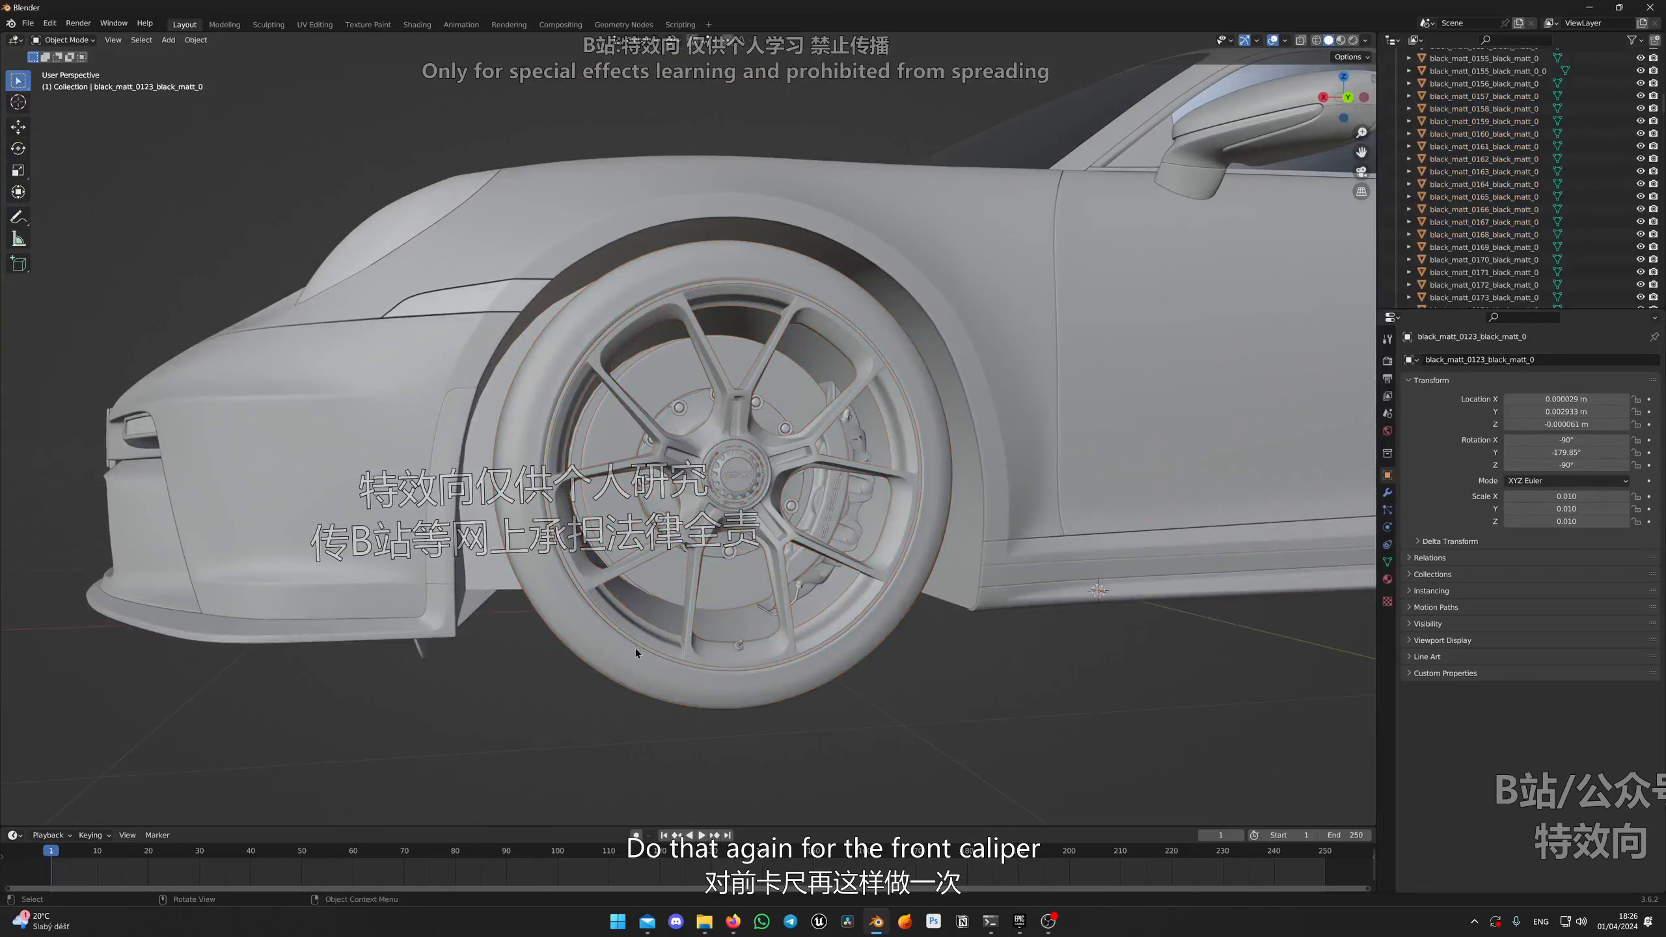
key("h")
left_click(632, 553)
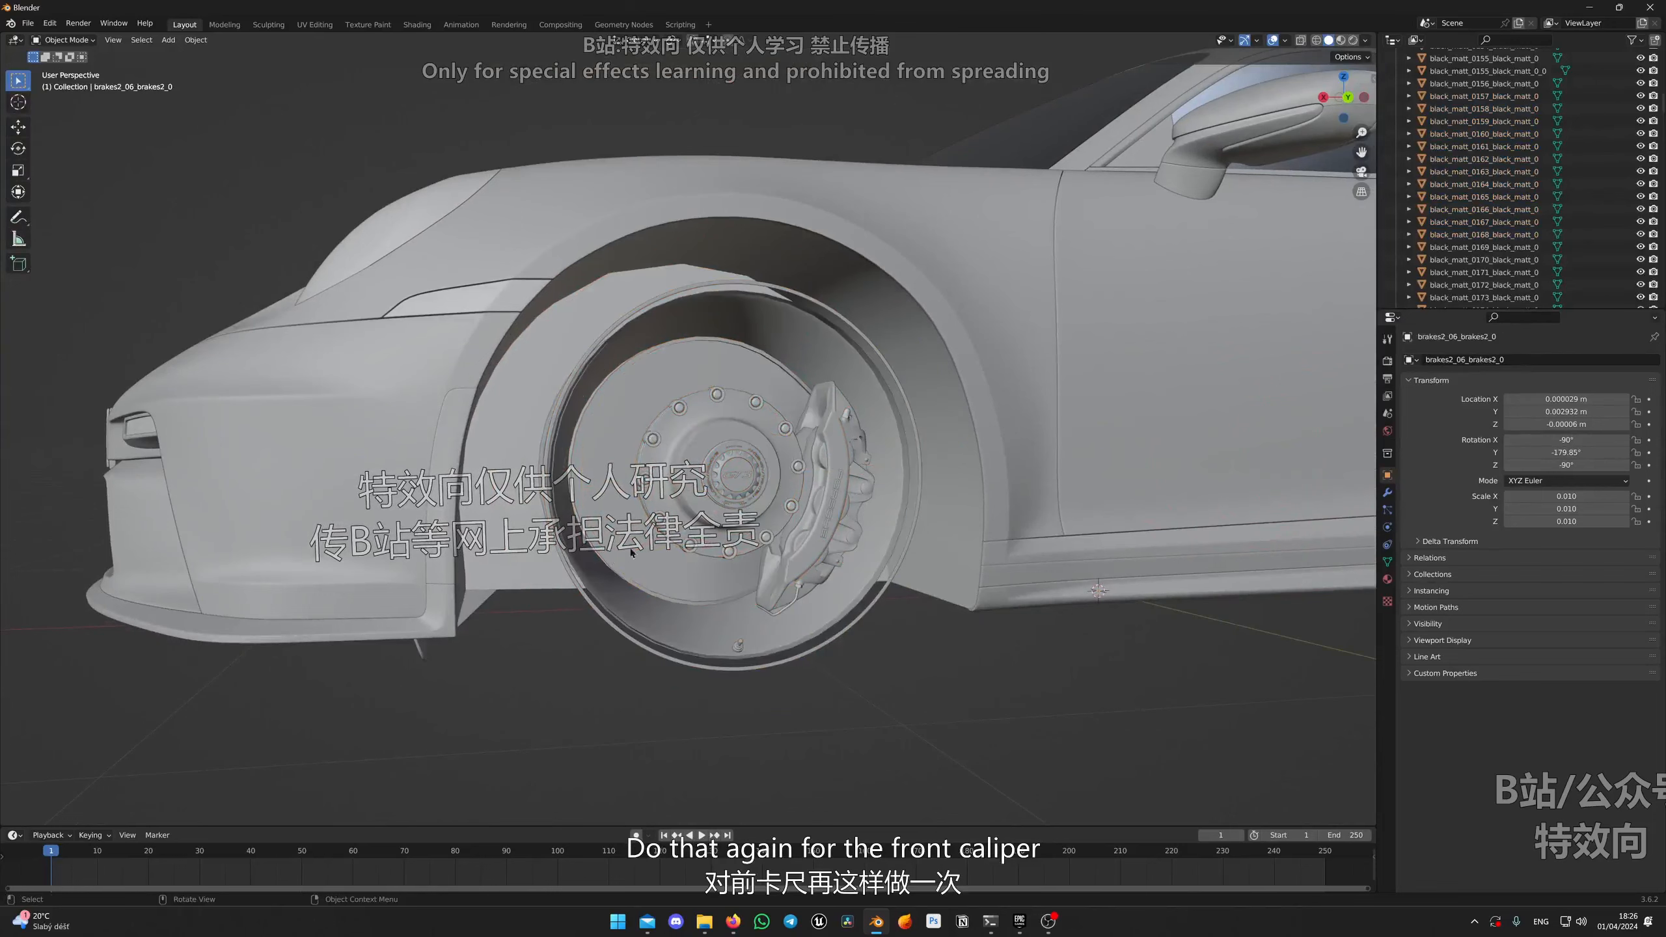
left_click(653, 438)
key("h")
Step: Hide the front left wheel's outer brake disc face and the hub piece in front of the disc
left_click(618, 468)
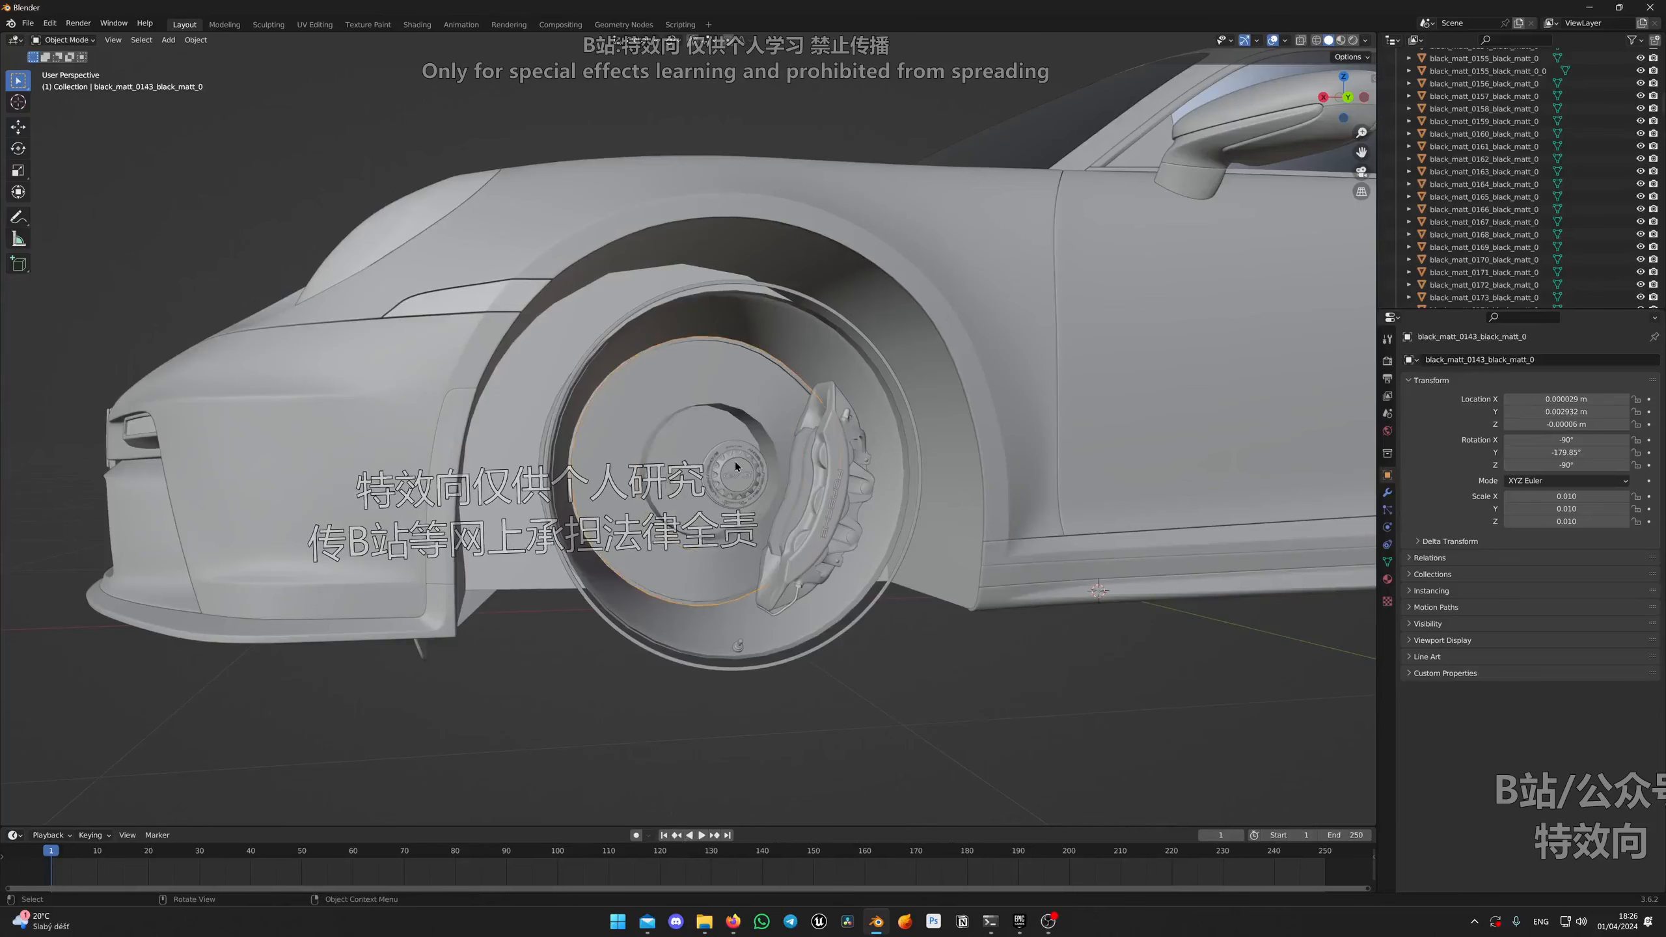
key("h")
scroll(739, 481, "up", 10)
scroll(809, 535, "down", 4)
left_click(807, 539)
key("h")
scroll(775, 520, "down", 5)
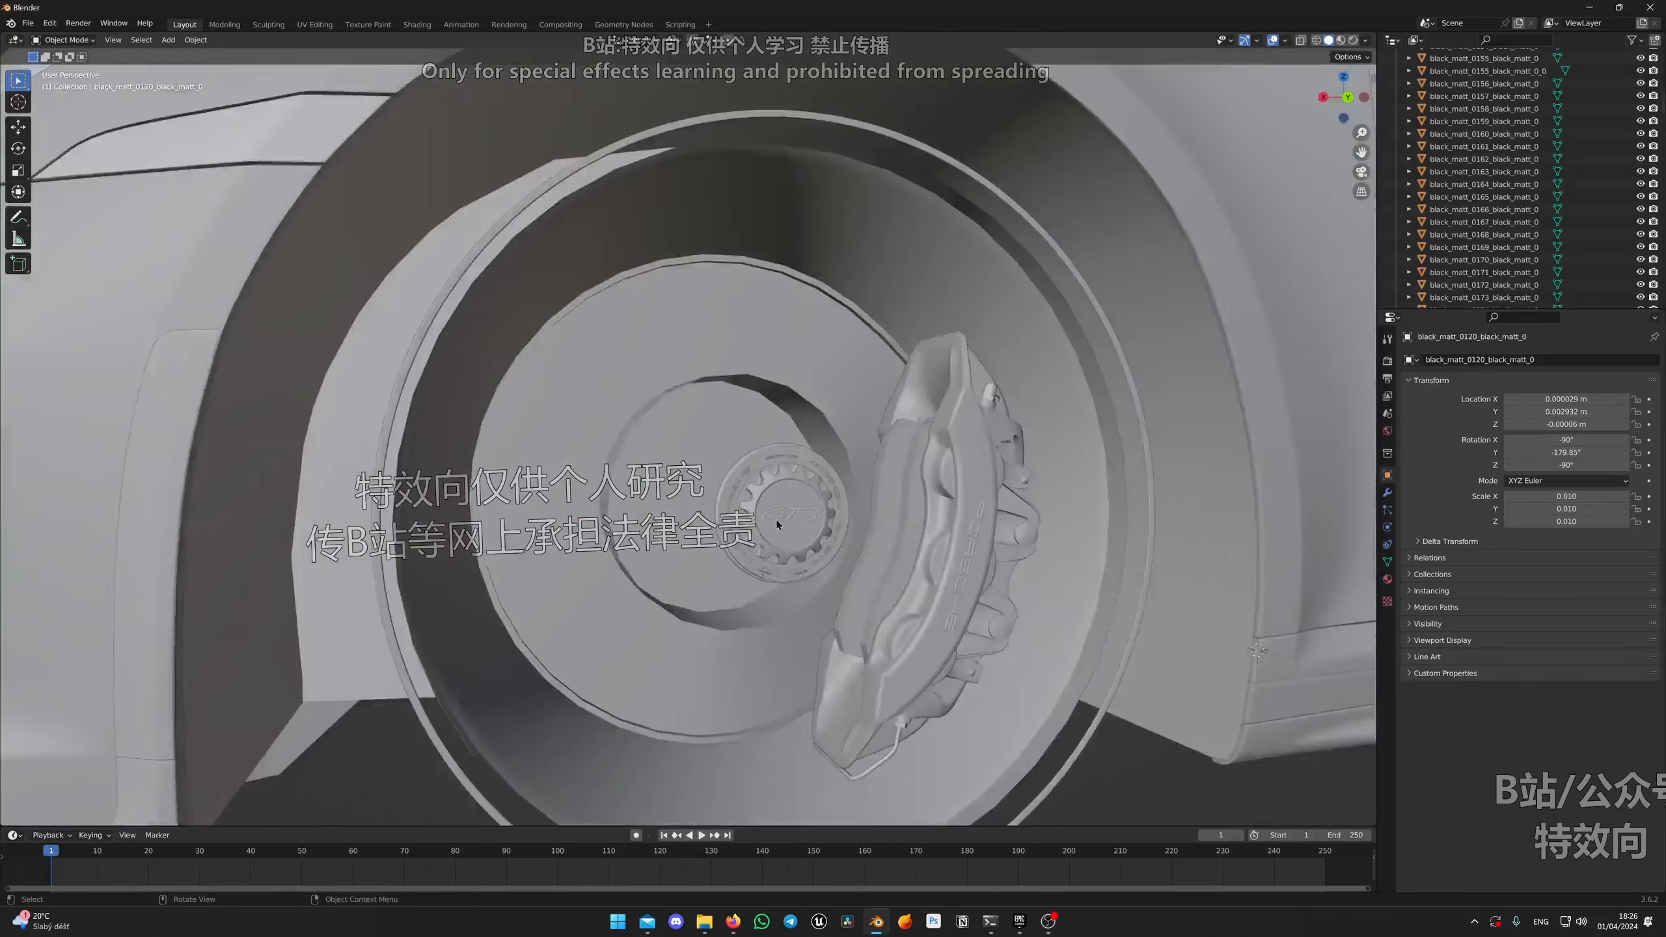
Step: Select the front left wheel's thin outer rim ring and the centre lock parts with their lettering, and hide them together
scroll(776, 520, "down", 5)
scroll(742, 506, "up", 5)
left_click(422, 700, "shift")
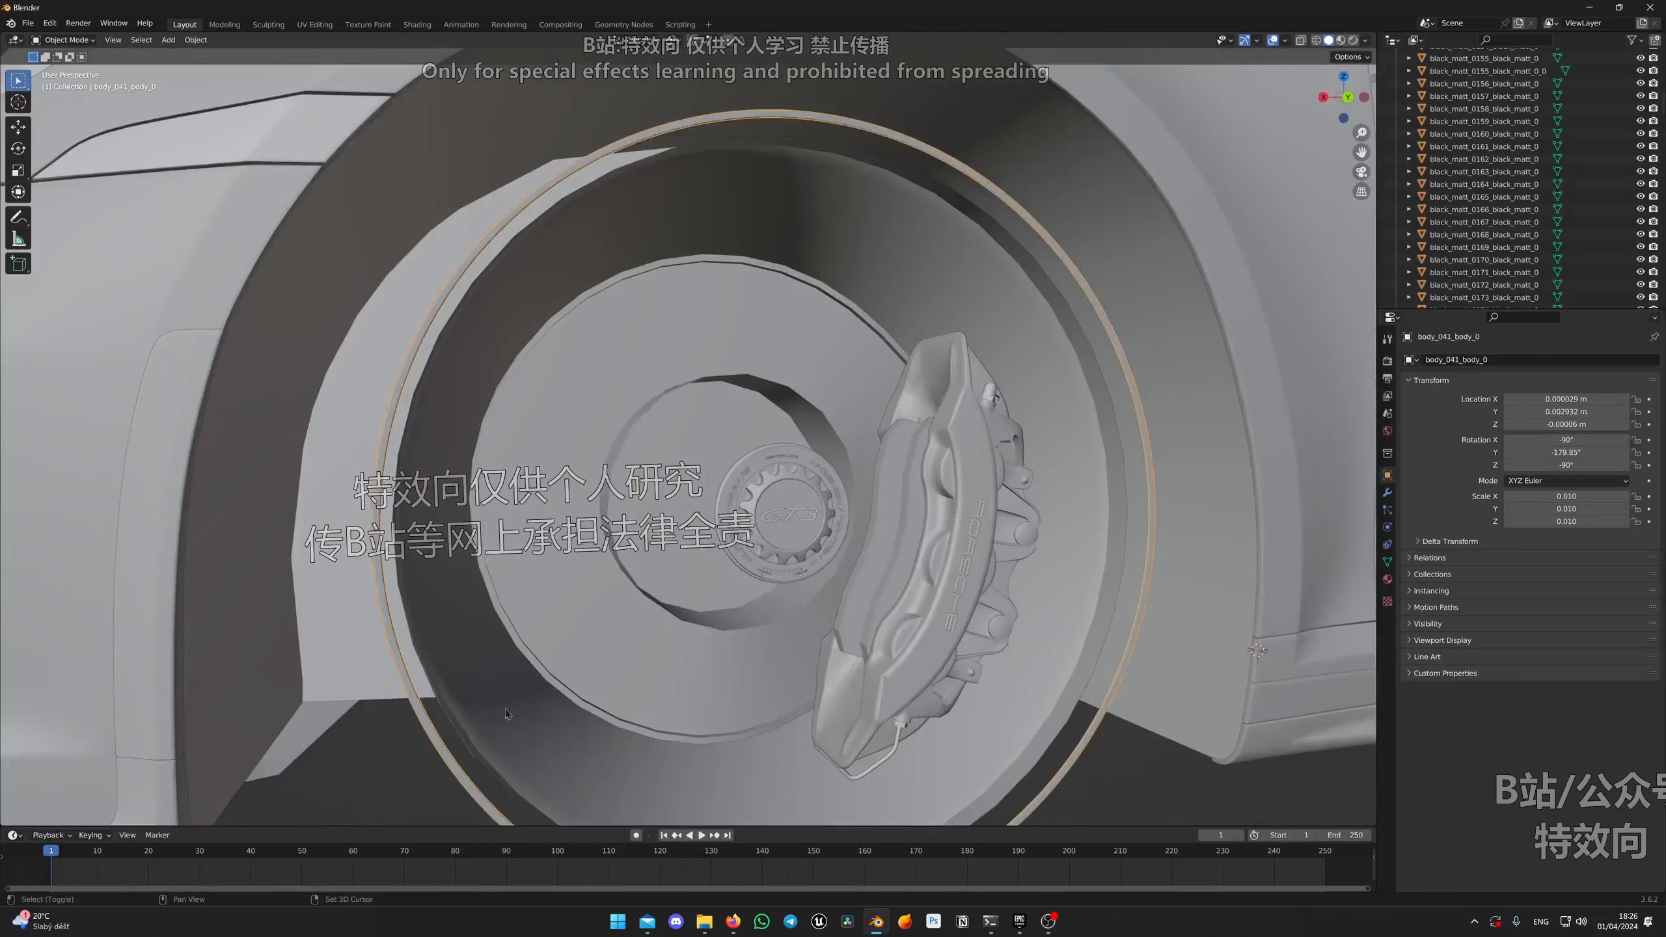
left_click(752, 521, "shift")
left_click(773, 516, "shift")
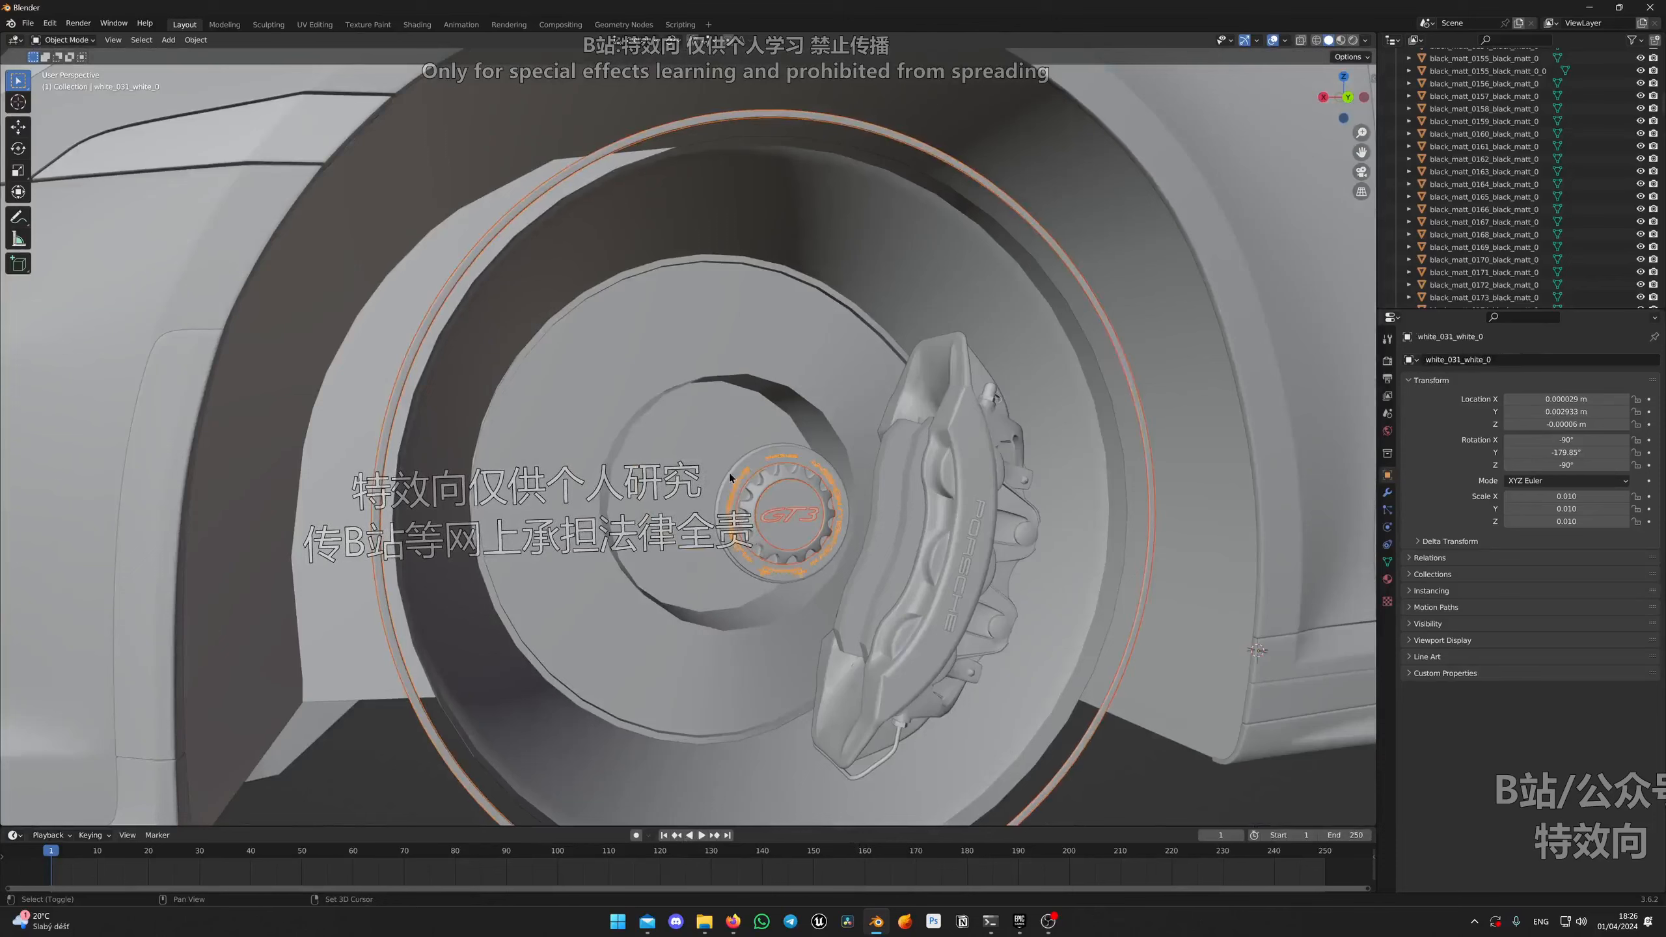
left_click(731, 476, "shift")
key("h")
scroll(785, 560, "down", 4)
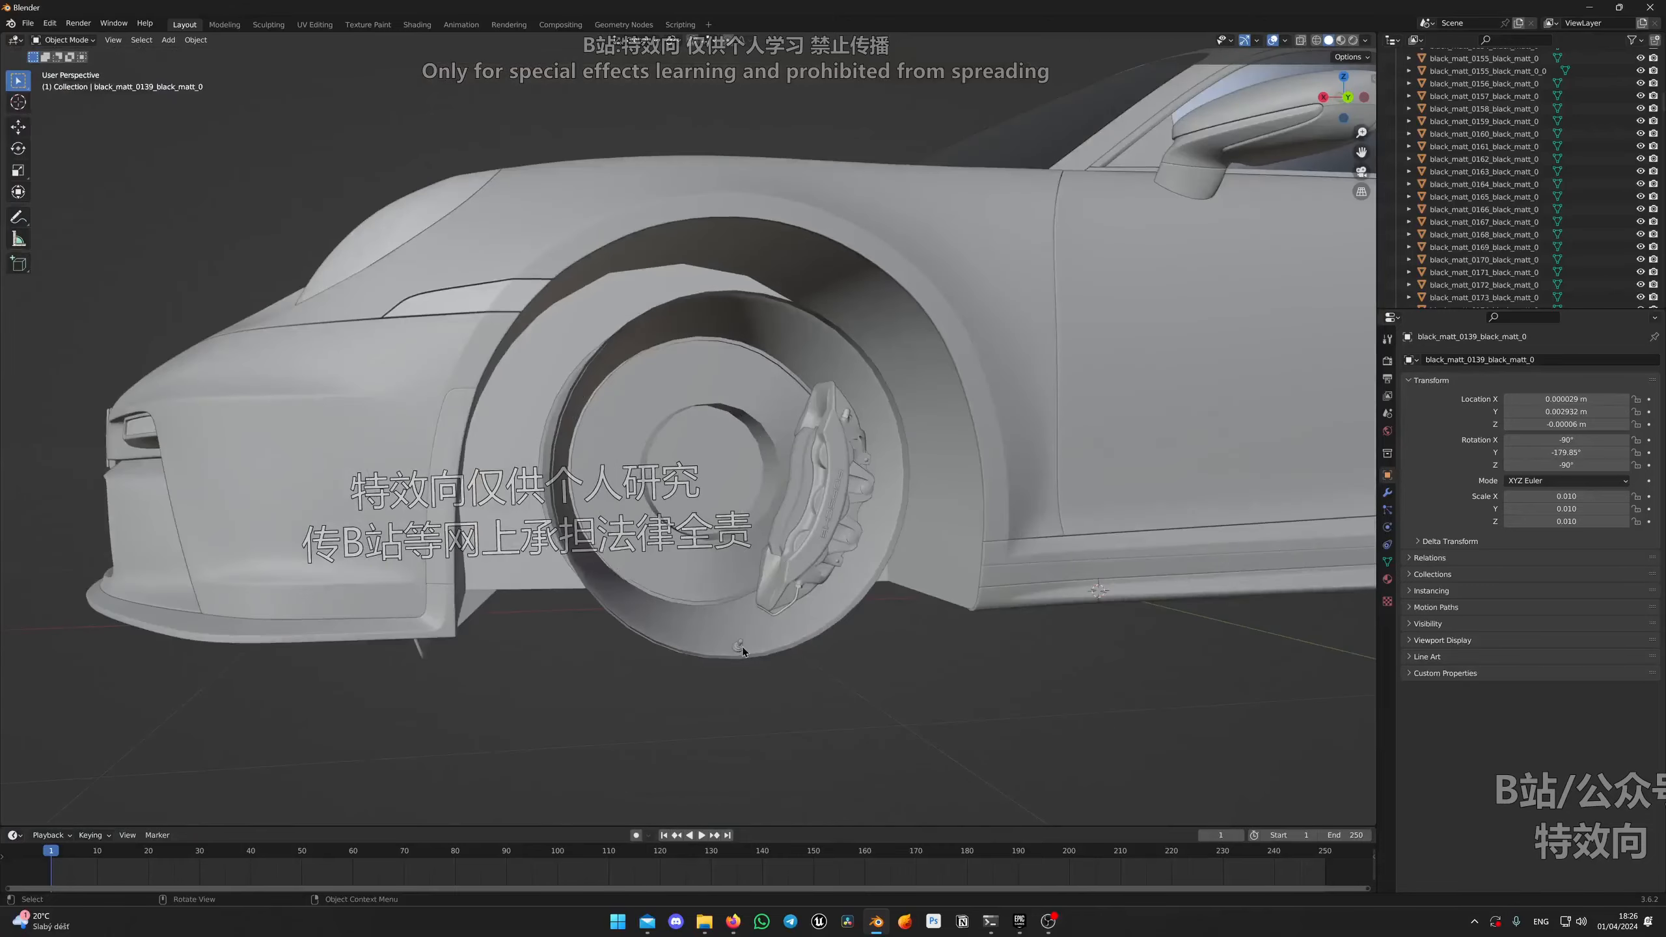
Step: Hide the front left rim's inner barrel and its tyre valve, leaving only the disc and caliper
scroll(745, 646, "up", 3)
left_click(913, 230)
key("h")
scroll(859, 474, "down", 4)
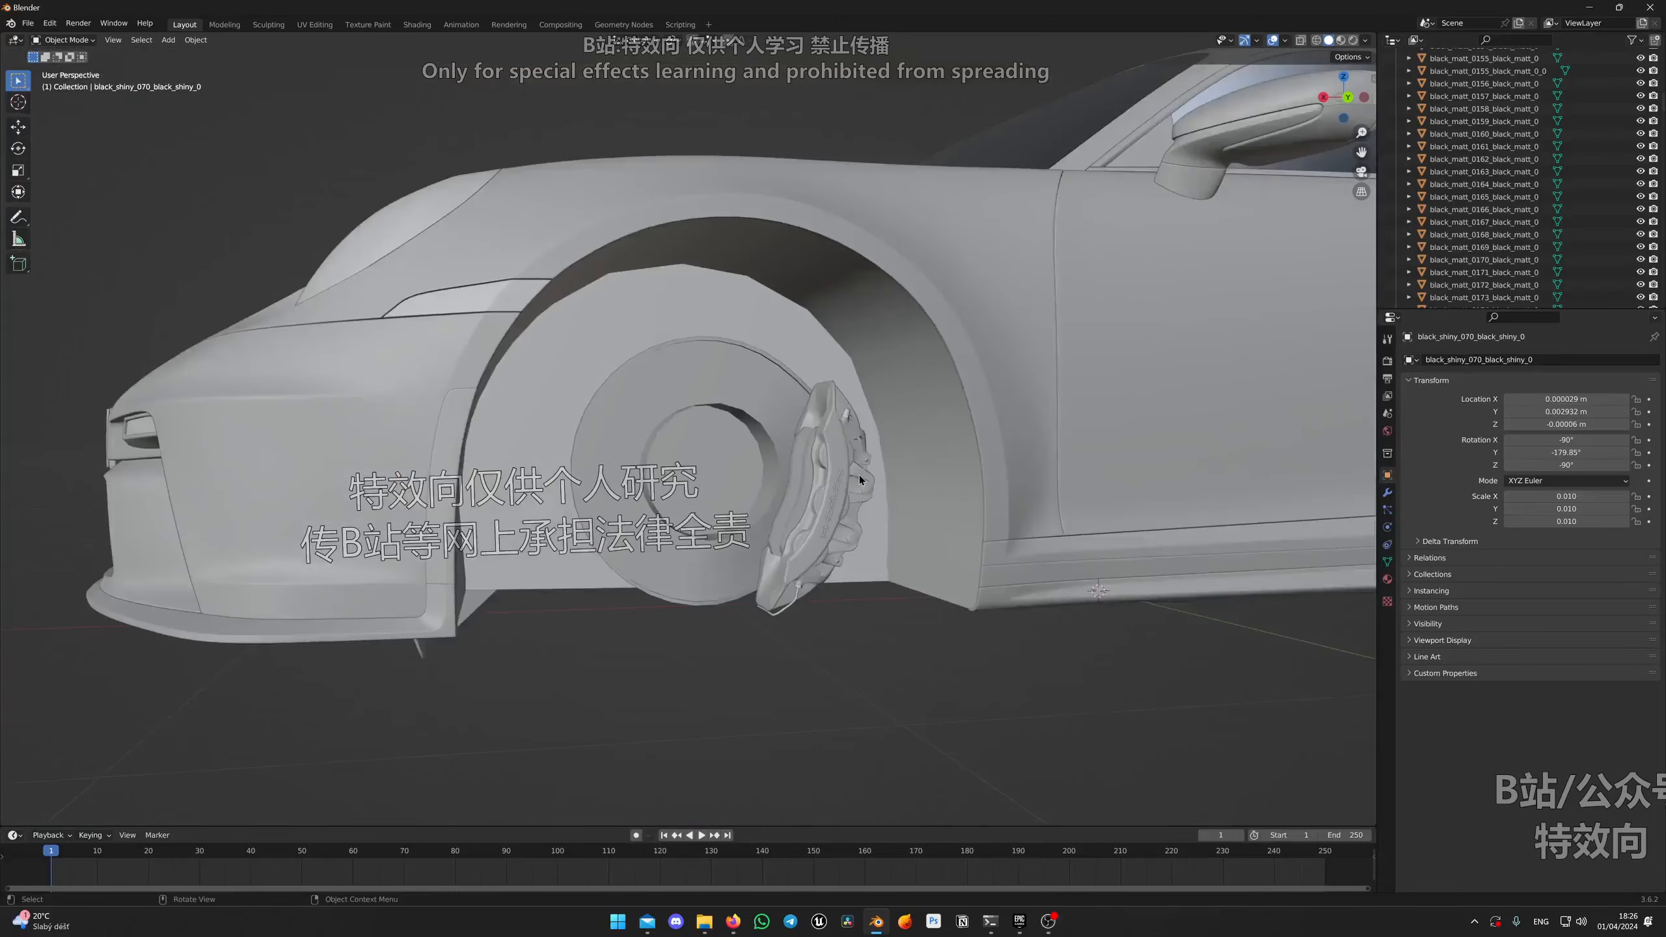
Step: Select the front left disc, caliper, lettering, bolts and brake line, hiding them briefly to check the selection and bringing them back
middle_click_drag(859, 474, 796, 475)
scroll(818, 514, "up", 3)
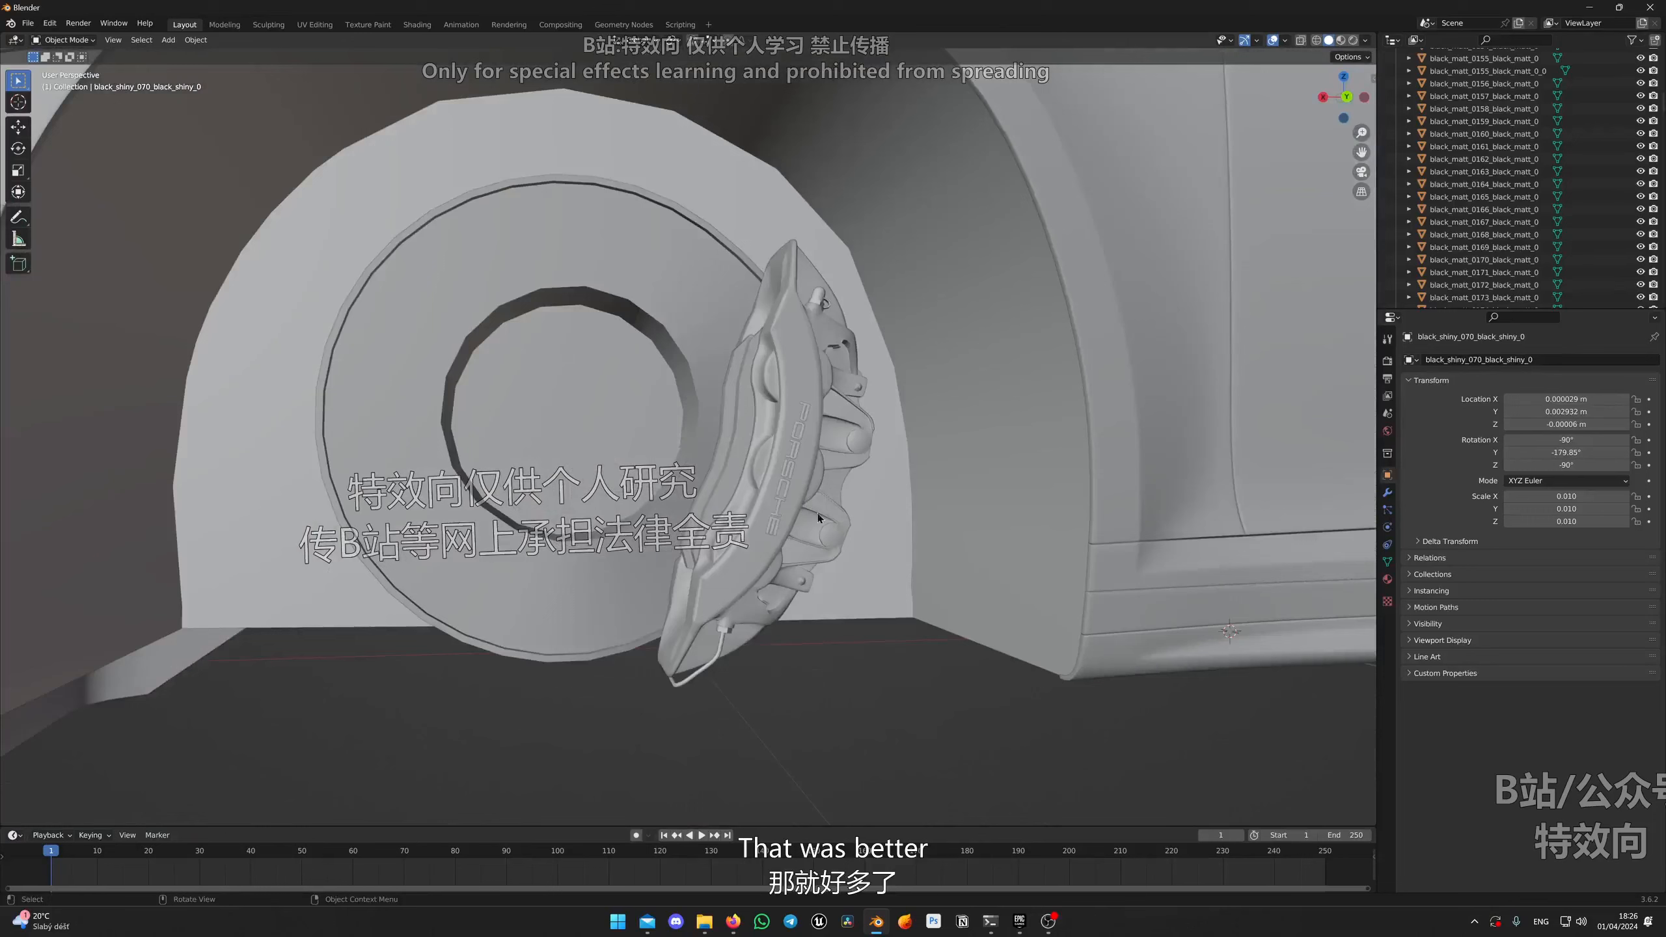
left_click(711, 428)
left_click(799, 434, "shift")
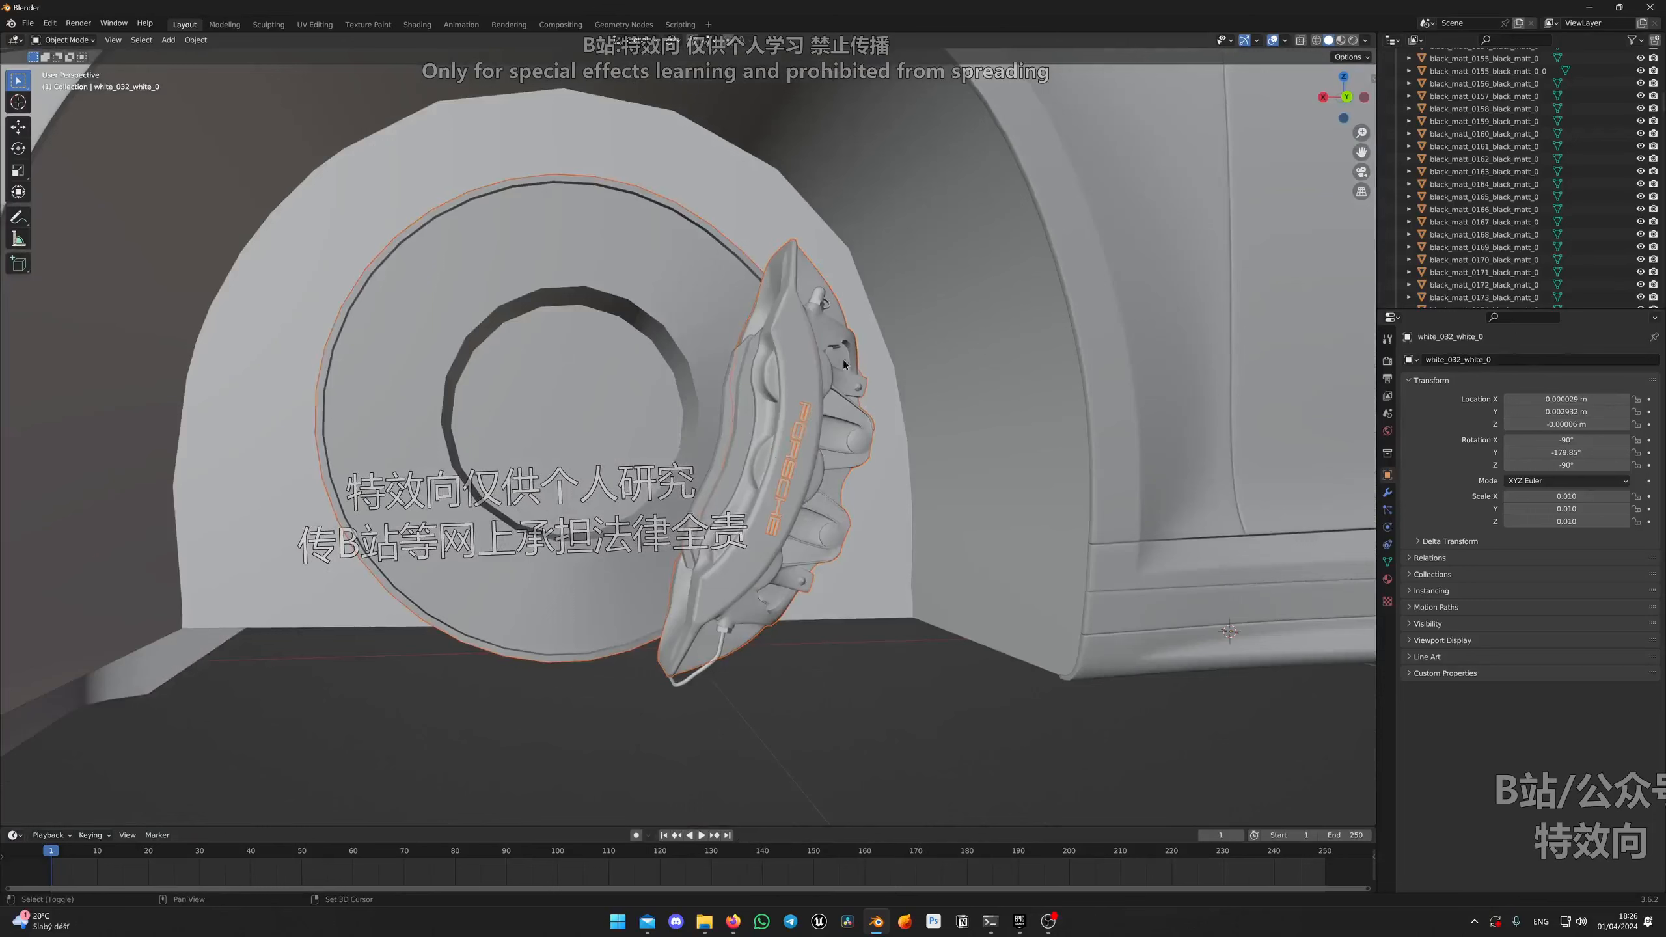
left_click(824, 302, "shift")
left_click(758, 447, "shift")
key("h")
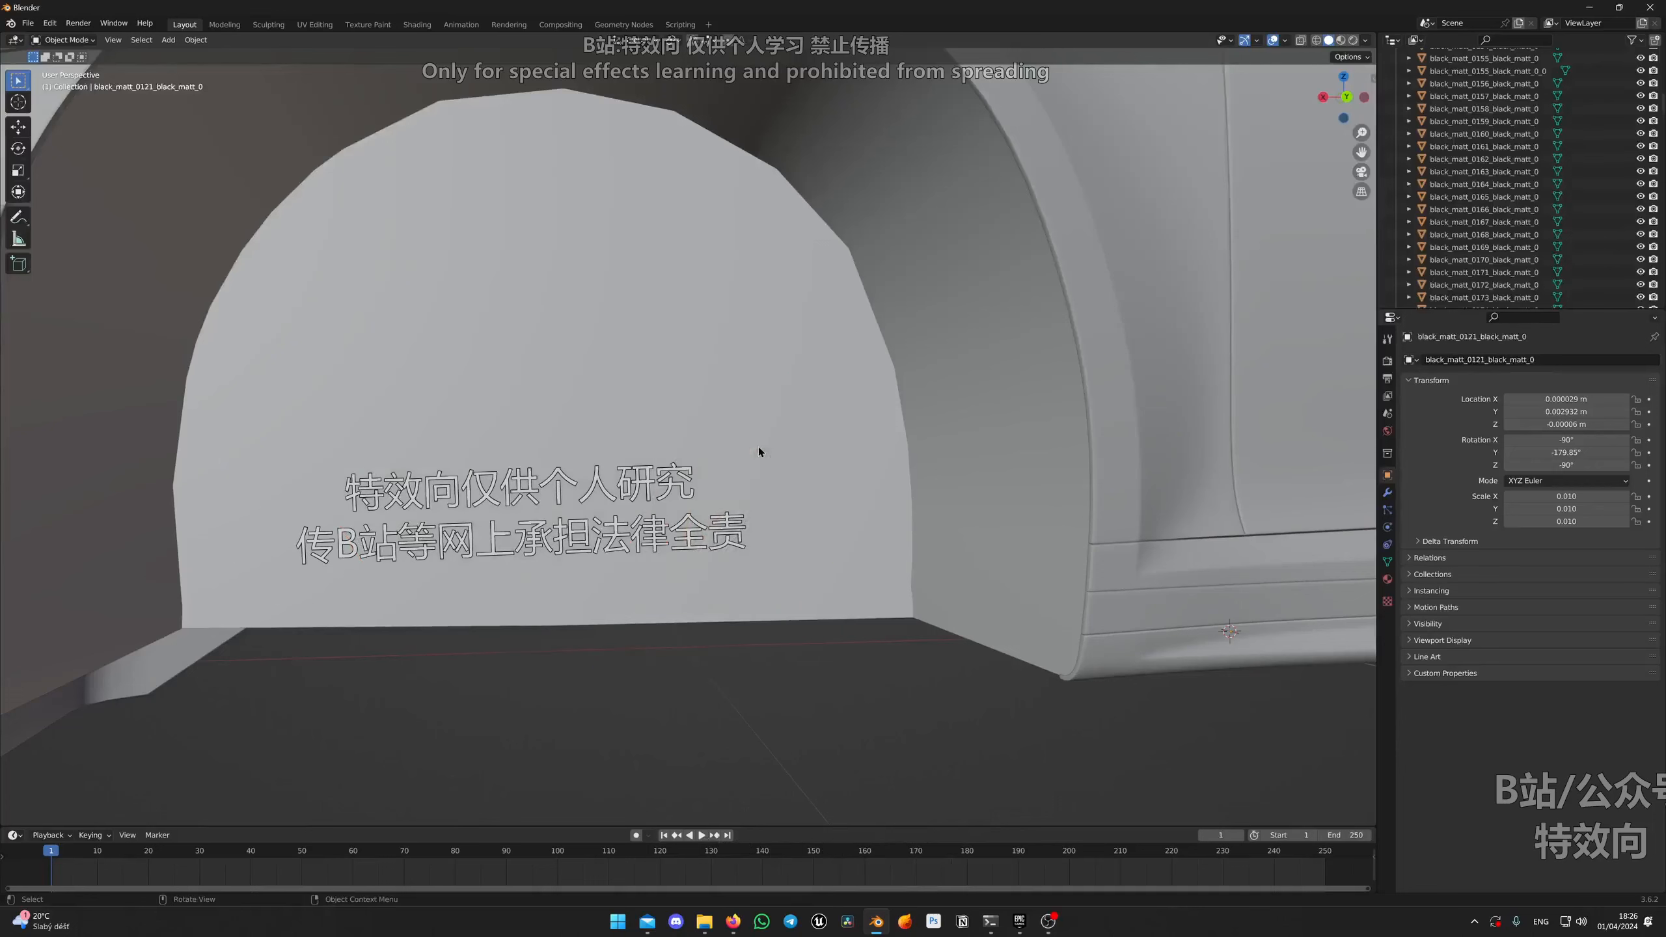
key("alt+h")
scroll(794, 448, "down", 6)
Step: Export the selected front left caliper and disc as FBX over the existing FL_Caliper.fbx, and hide the exported parts
left_click(27, 22)
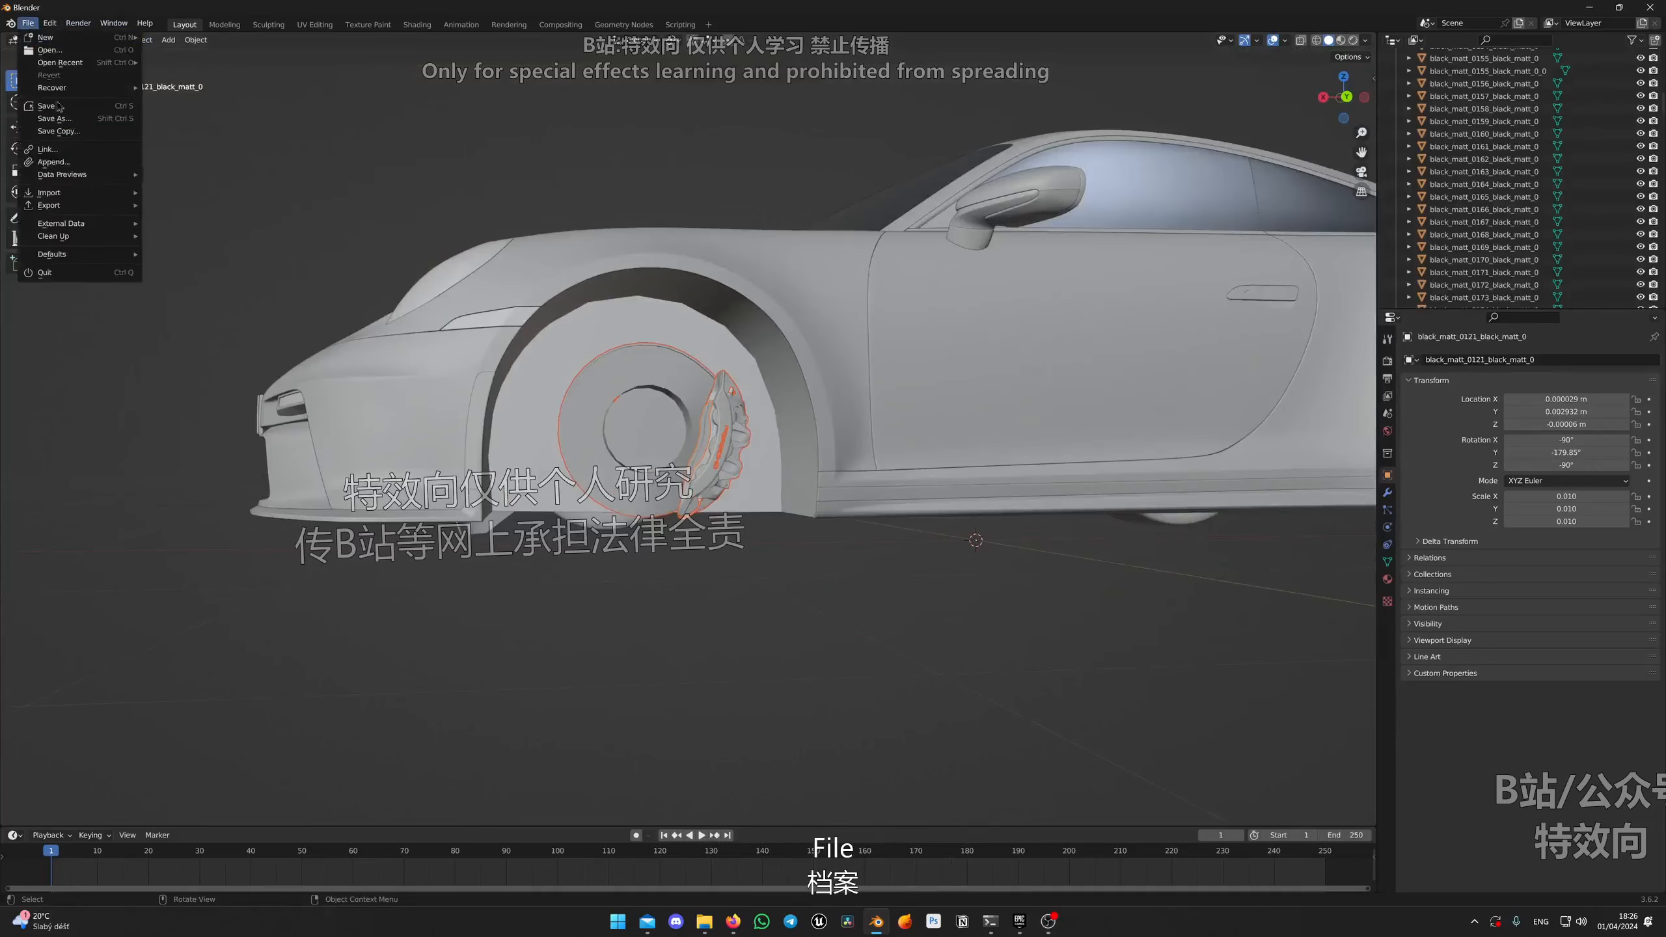
mouse_move(68, 209)
left_click(190, 332)
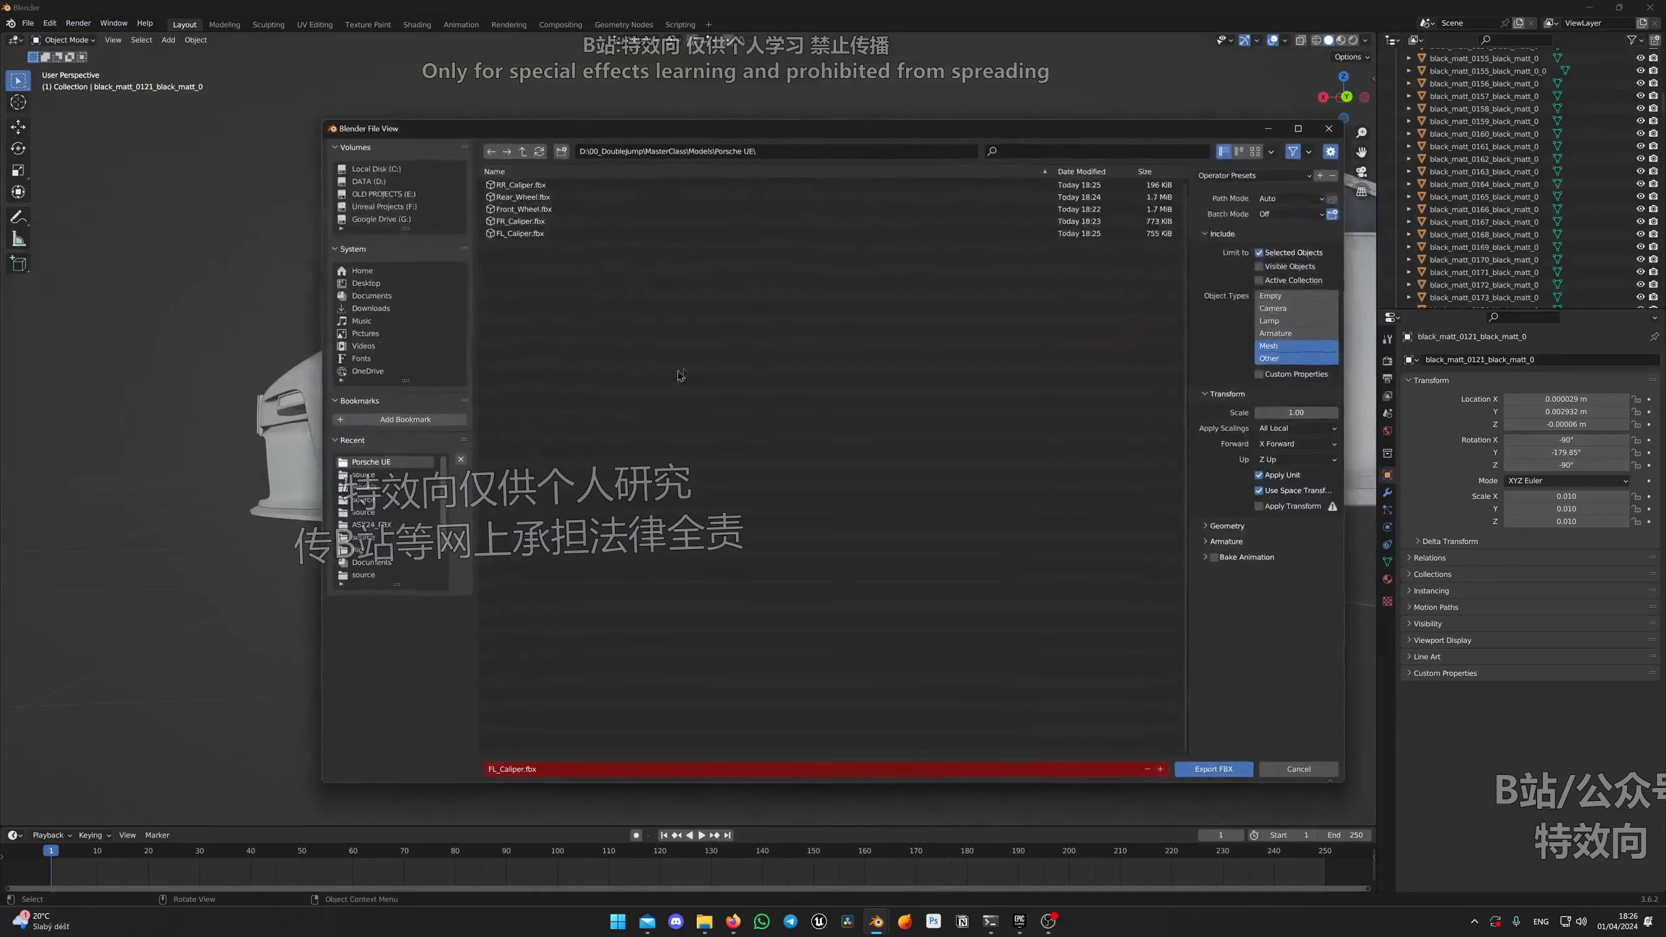
left_click(554, 235)
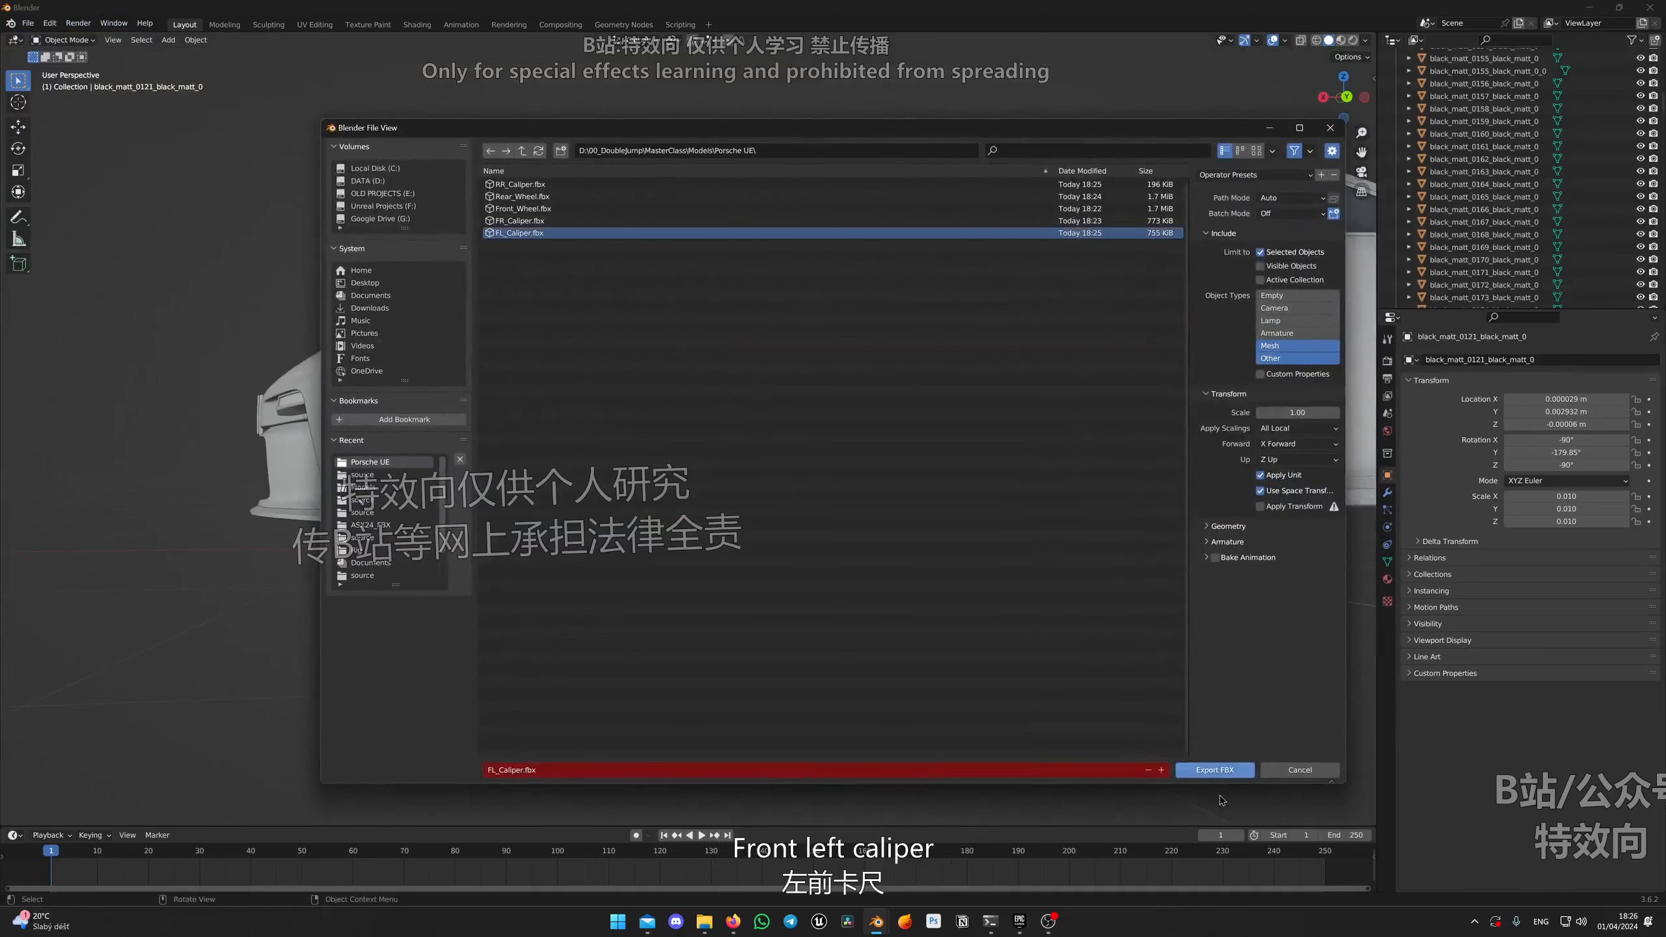
left_click(1214, 769)
scroll(838, 499, "up", 3)
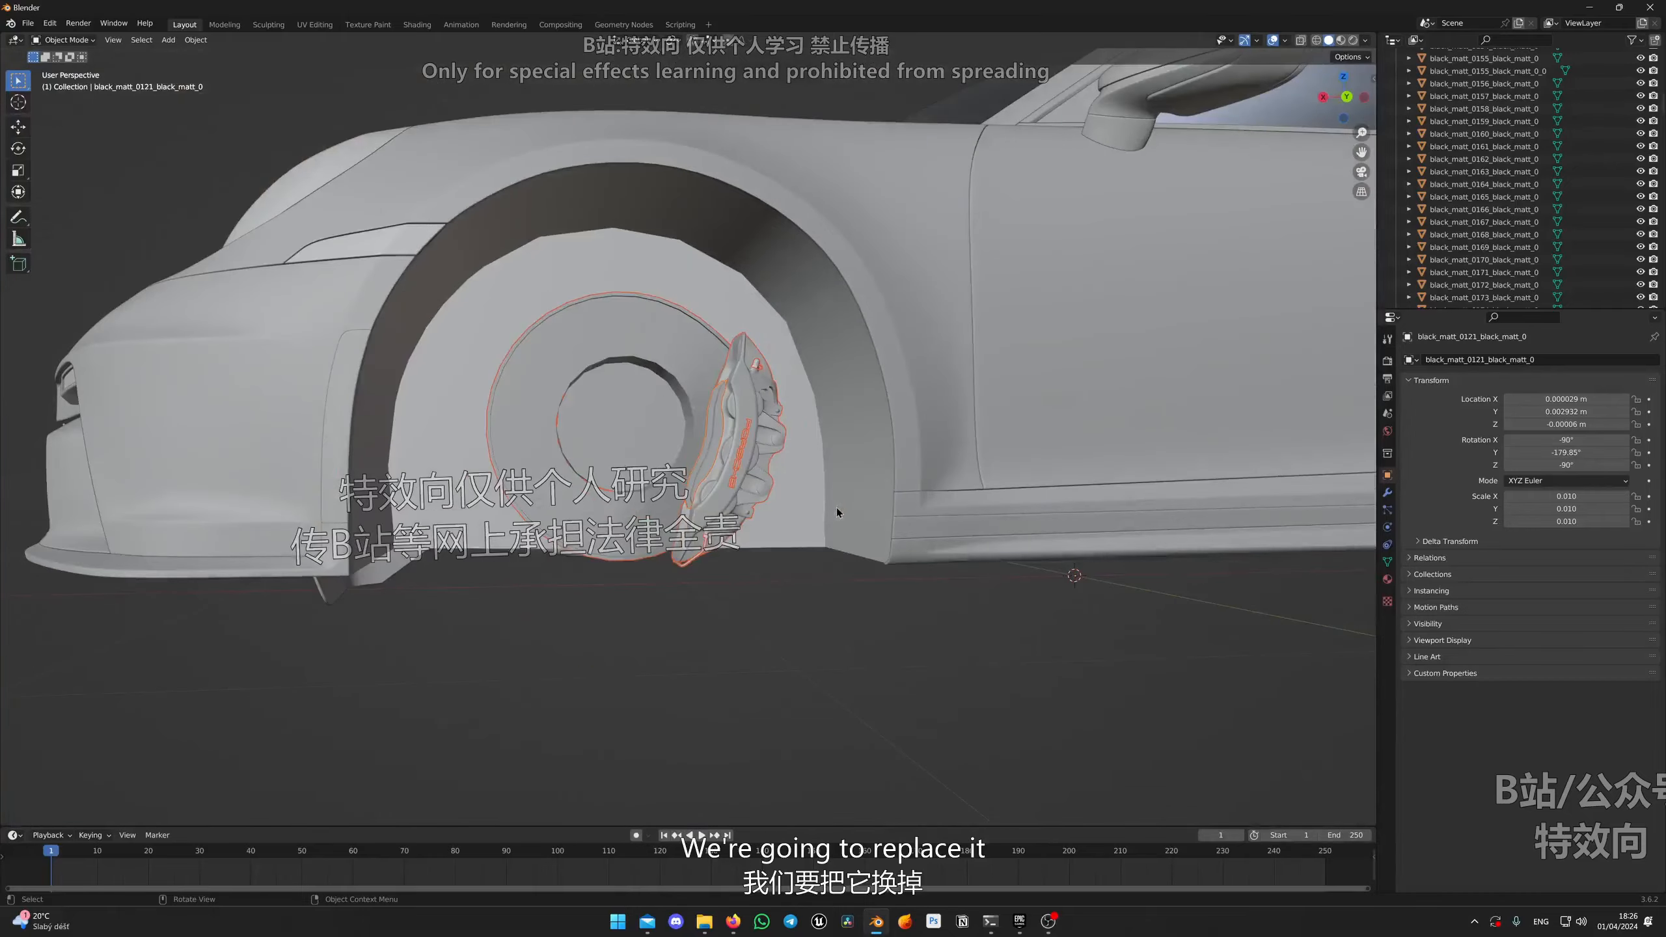
key("h")
Step: Hide the rear left wheel's tyre and spoked rim
middle_click_drag(1090, 613, 1037, 606)
scroll(1063, 610, "down", 5)
scroll(1036, 606, "up", 7)
middle_click_drag(1233, 512, 1053, 598, "shift")
middle_click_drag(1053, 598, 1018, 594)
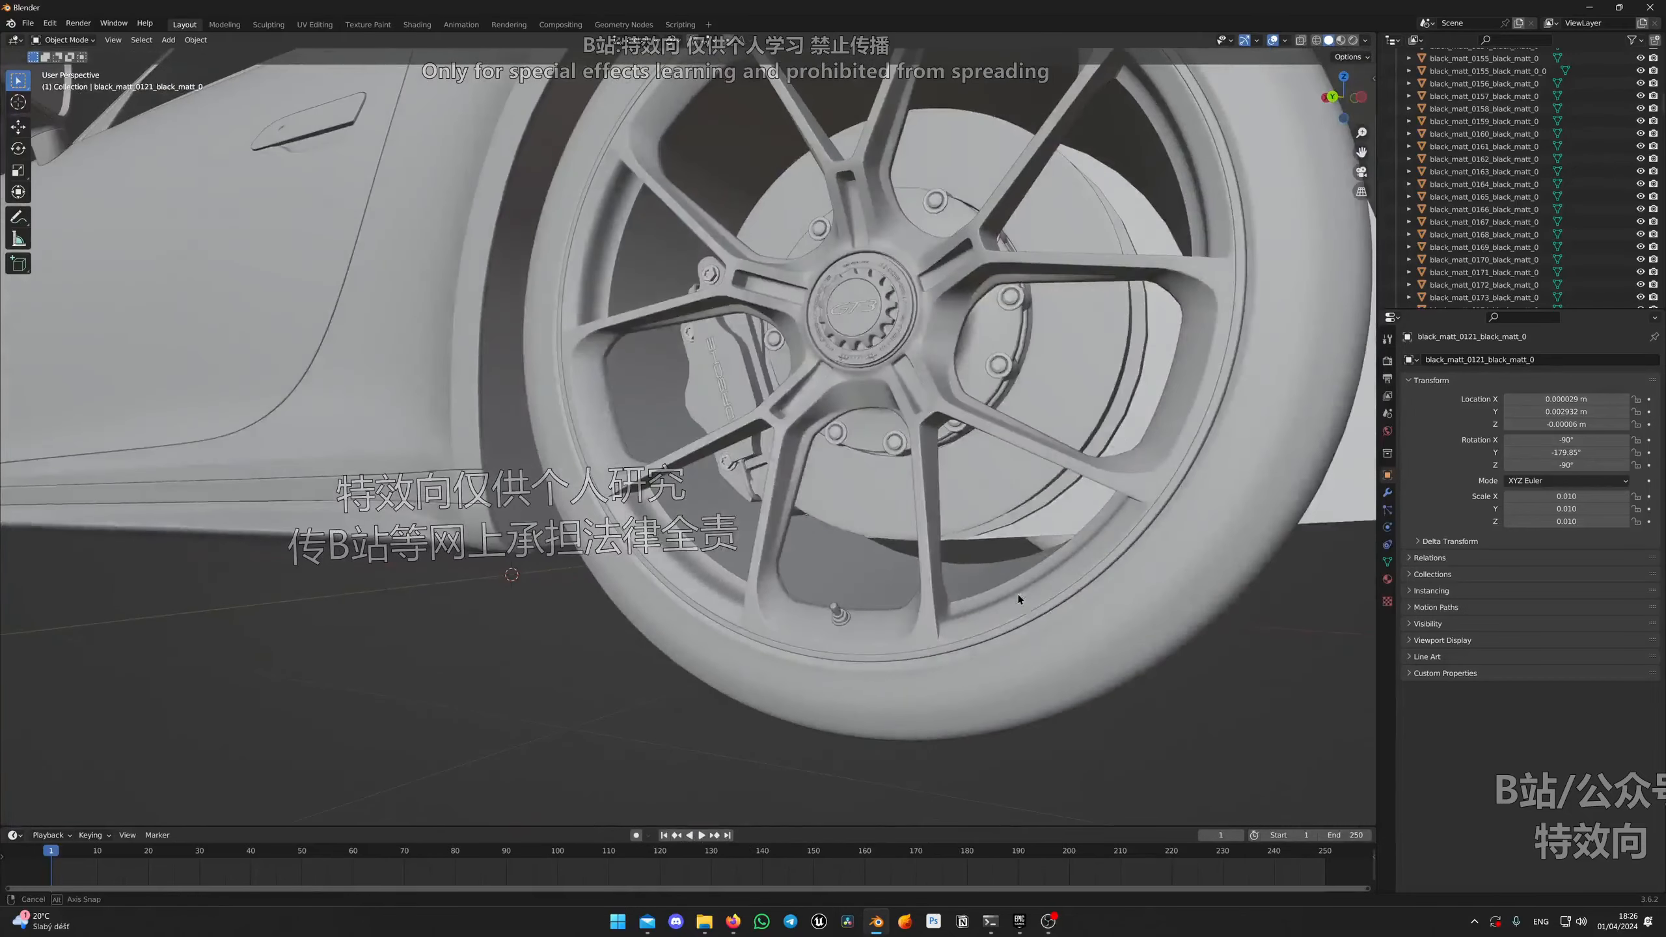
left_click(910, 673)
key("h")
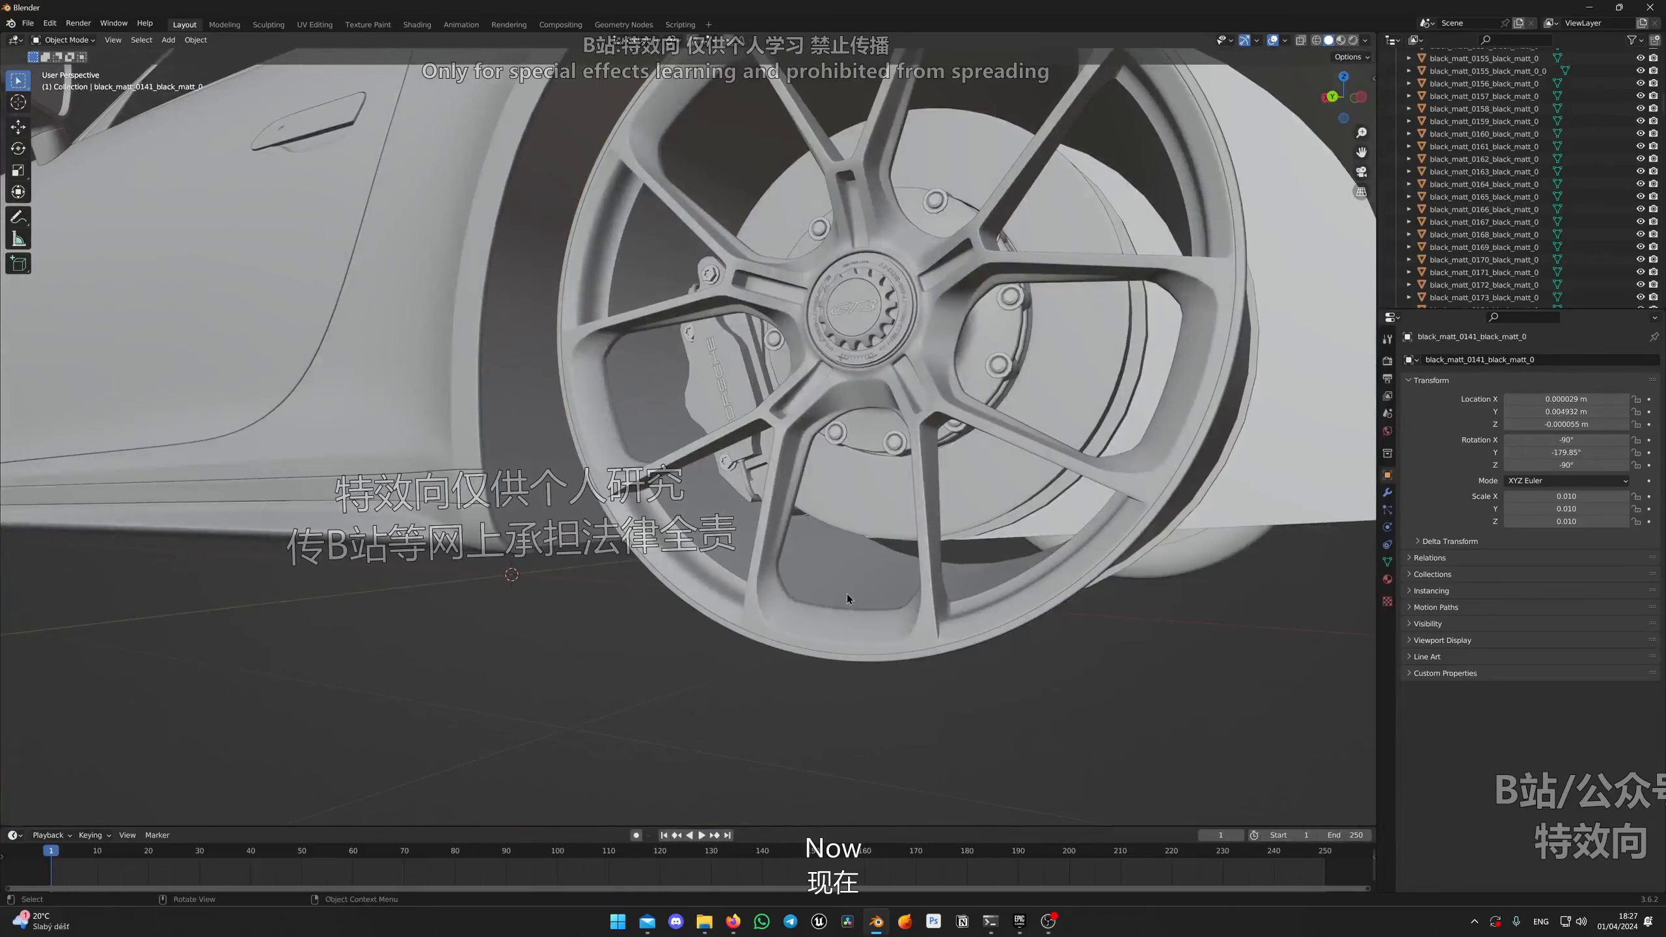
left_click(763, 542)
key("h")
scroll(907, 219, "up", 2)
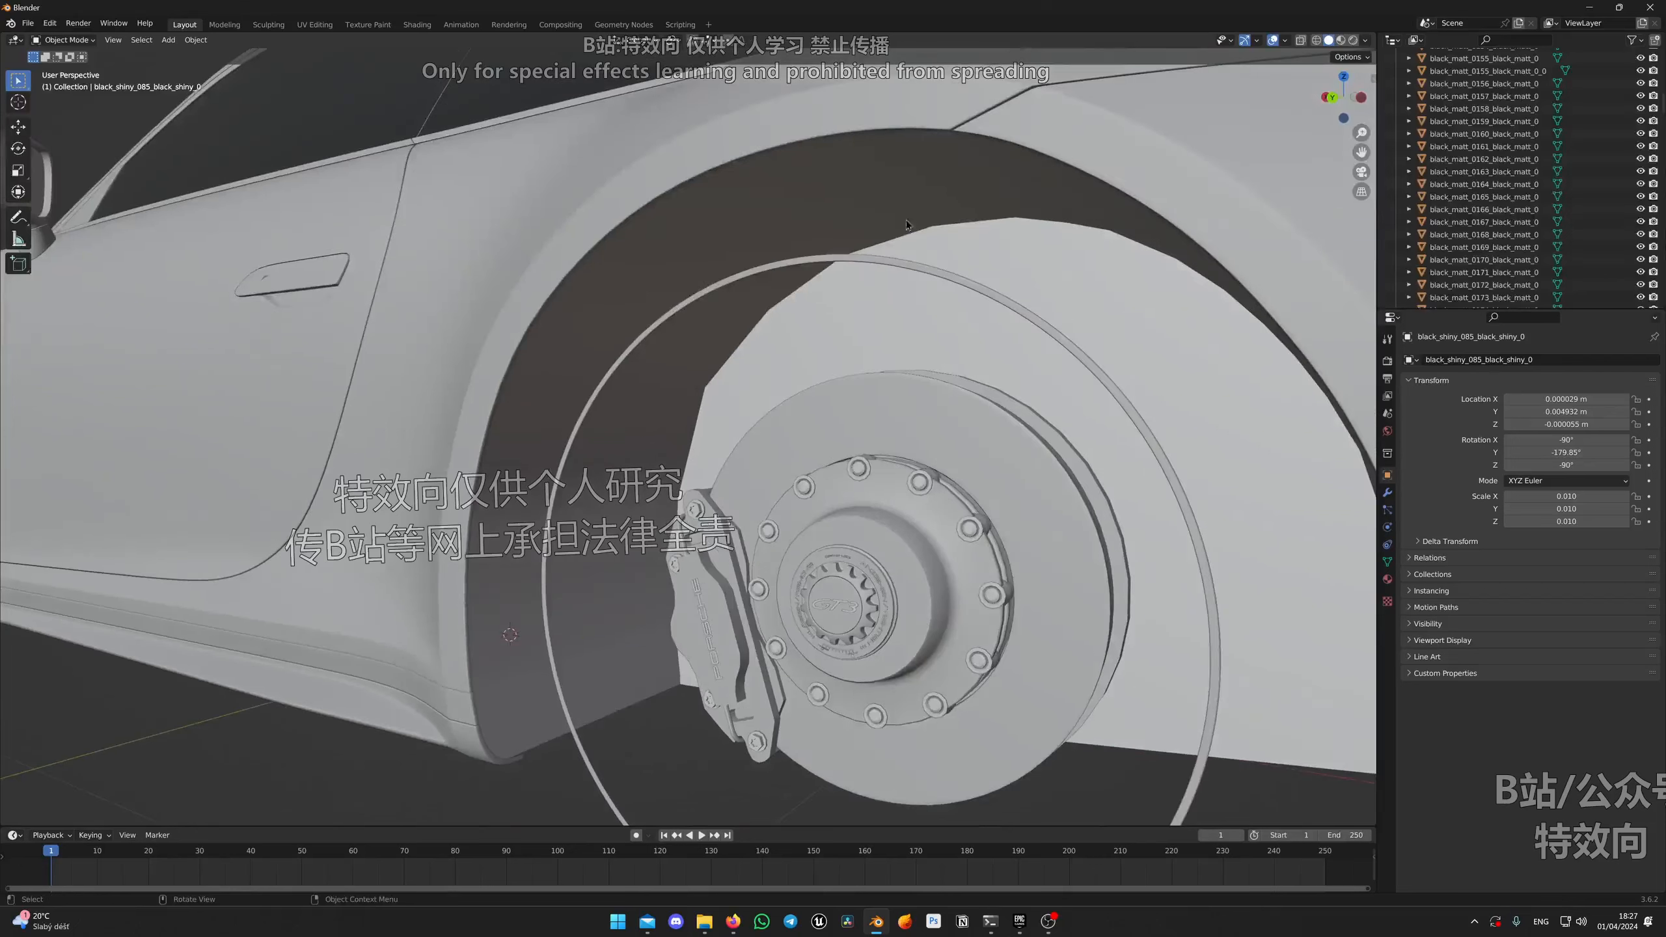
Step: Hide the rear left brake disc's front face and the thin outer rim ring
left_click(890, 401)
key("h")
left_click(683, 304)
middle_click_drag(684, 305, 686, 290)
key("h")
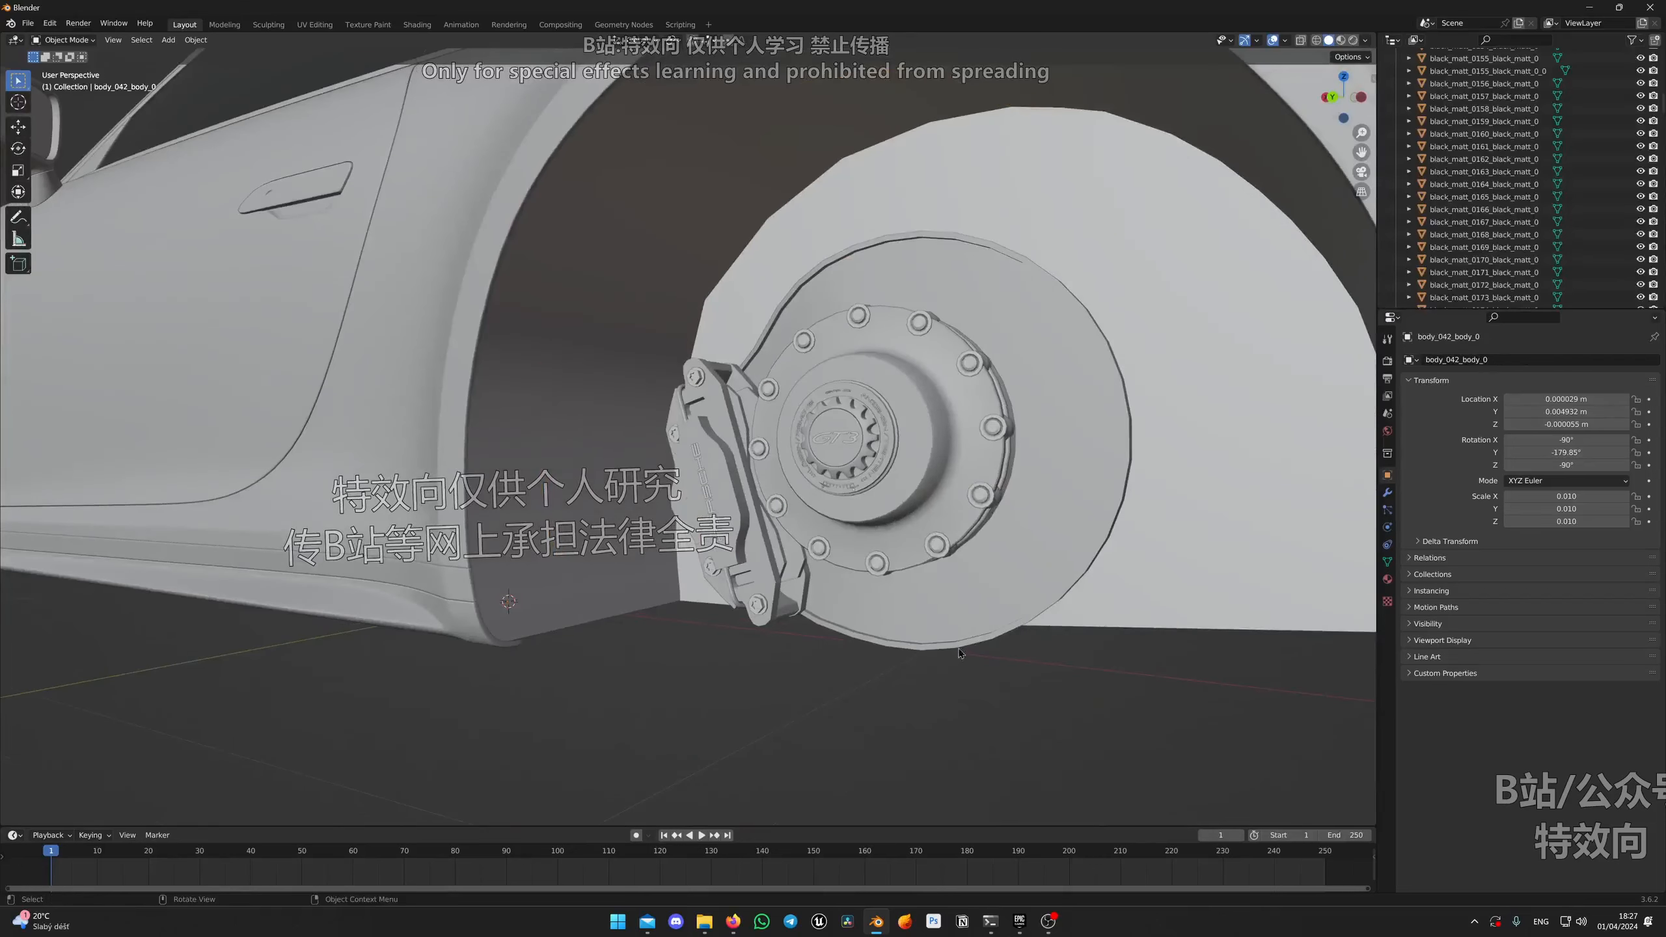
Step: Hide the rear left hub carrier, centre lock, cap and the ring of disc bolts
left_click(935, 517)
key("h")
left_click(862, 443)
key("h")
left_click(869, 451)
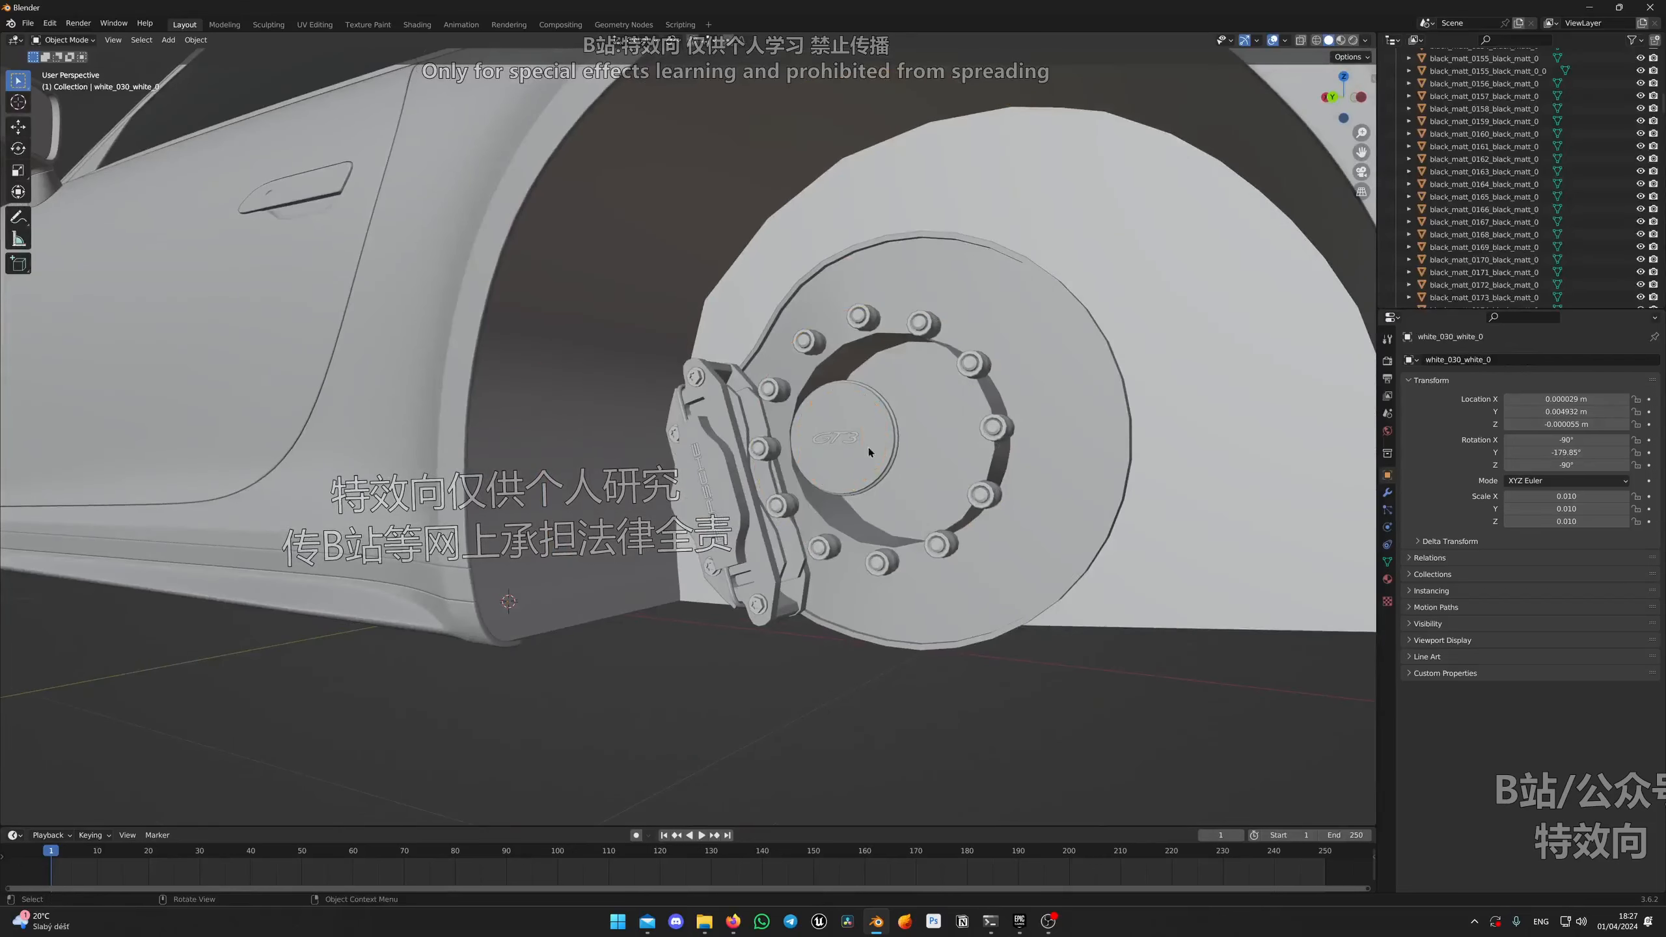
key("h")
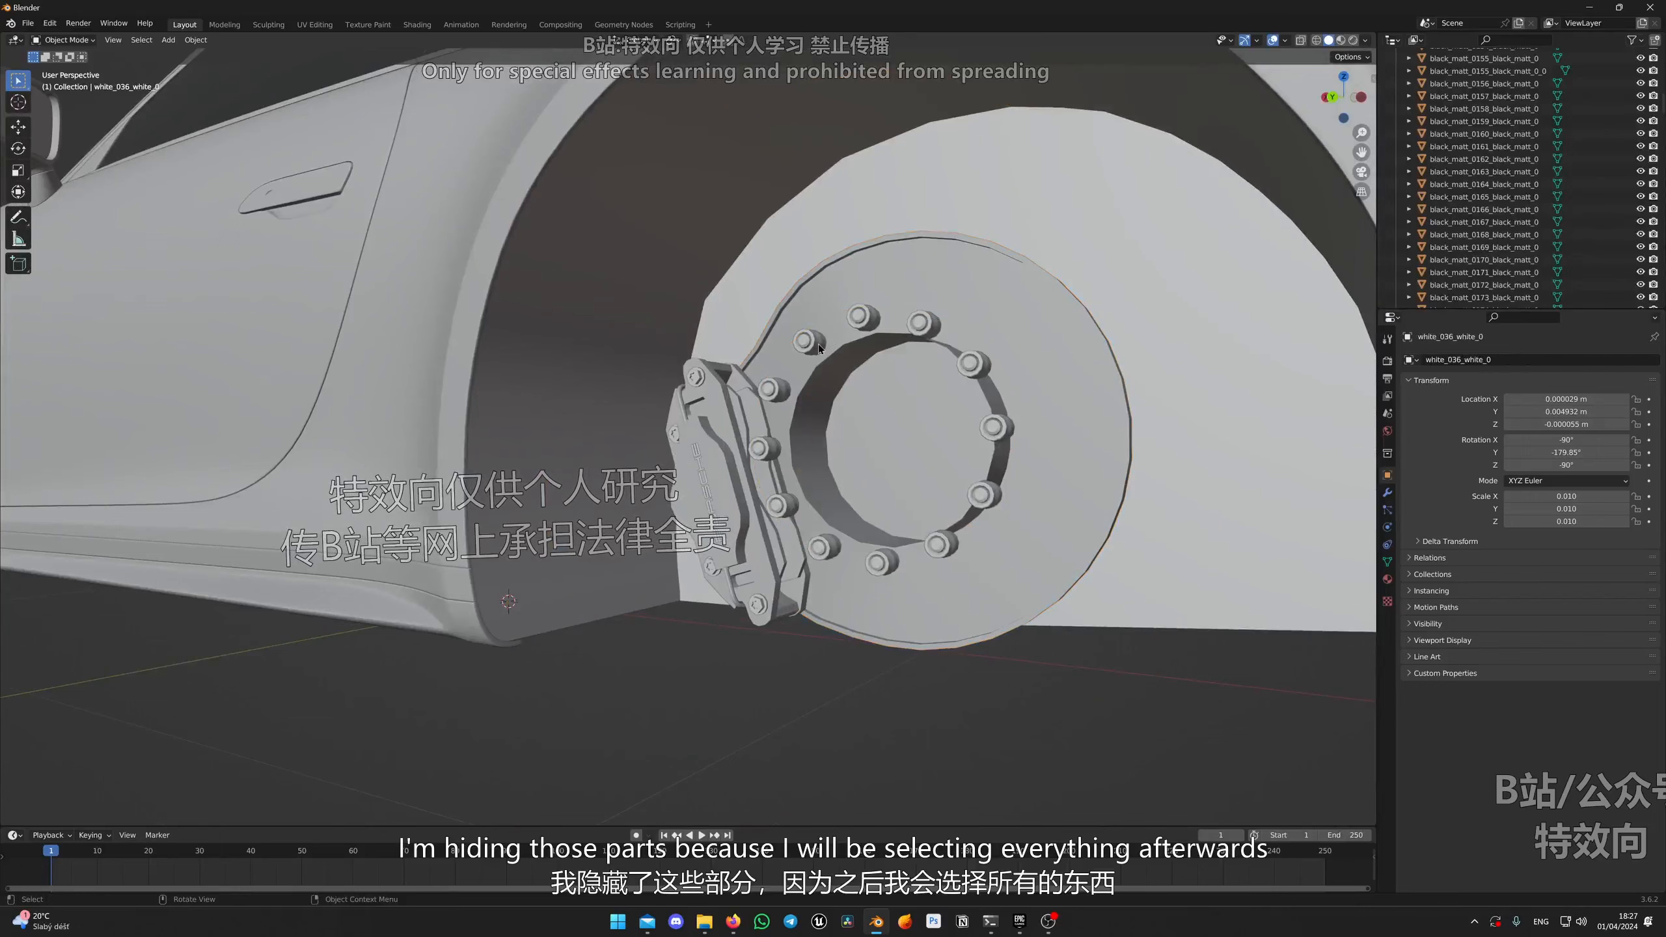
left_click(817, 343)
key("h")
Step: Select the rear left caliper, its bolts, the disc and the caliper lettering, checking the selection by hiding and restoring it
middle_click_drag(812, 427, 835, 399)
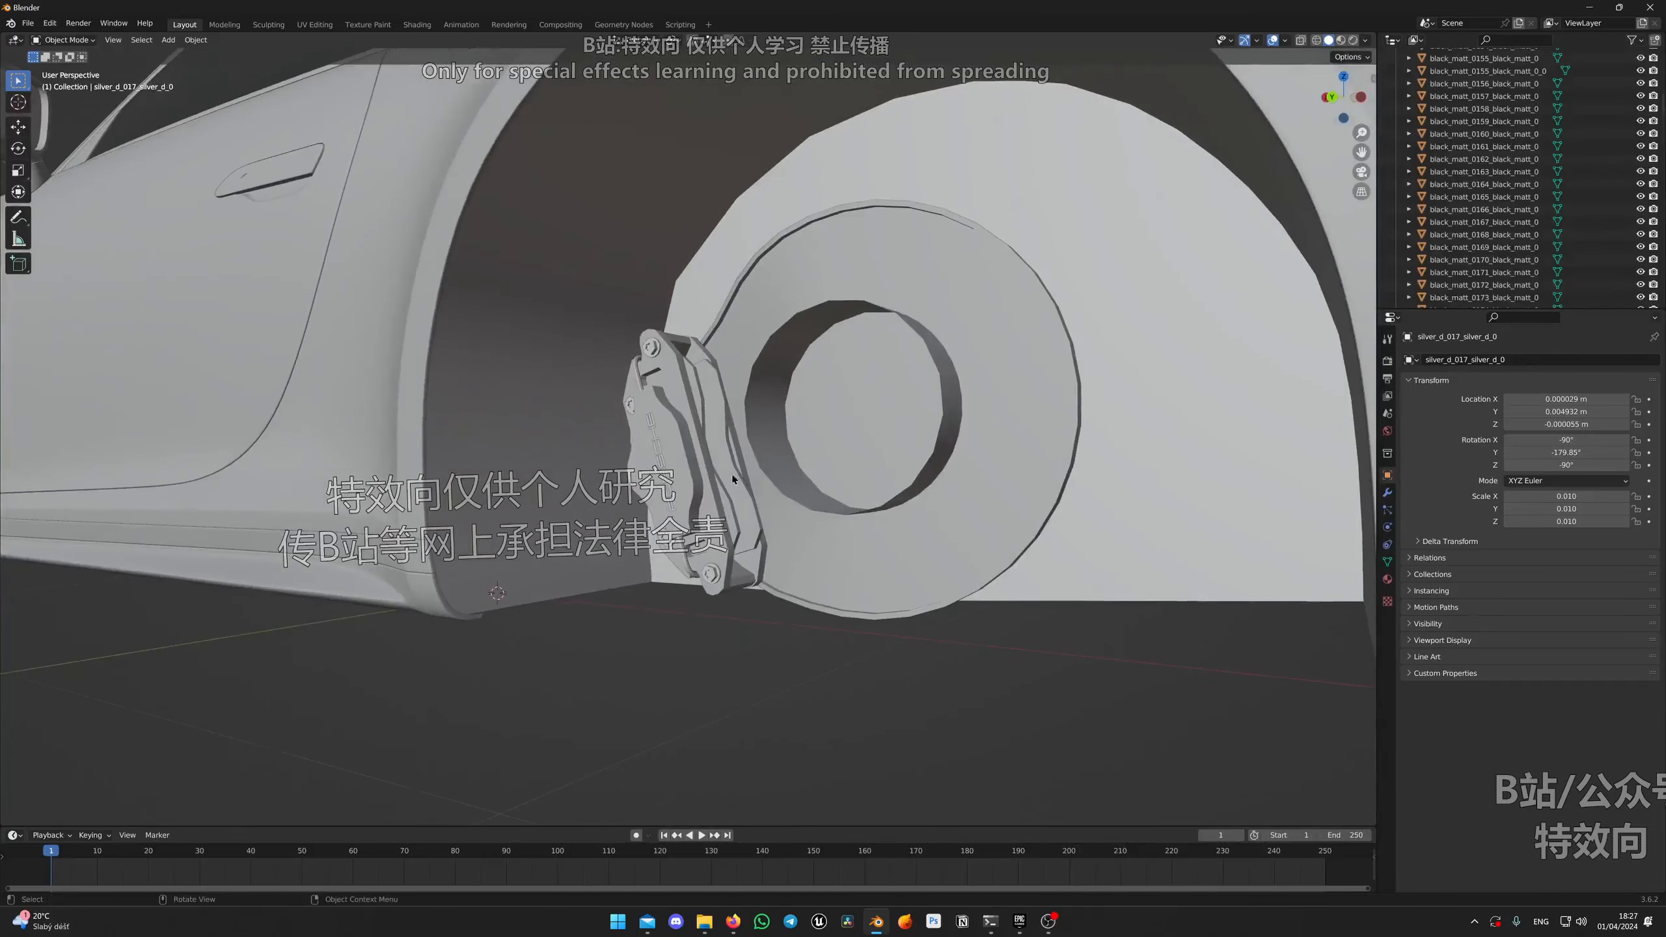
left_click(671, 400)
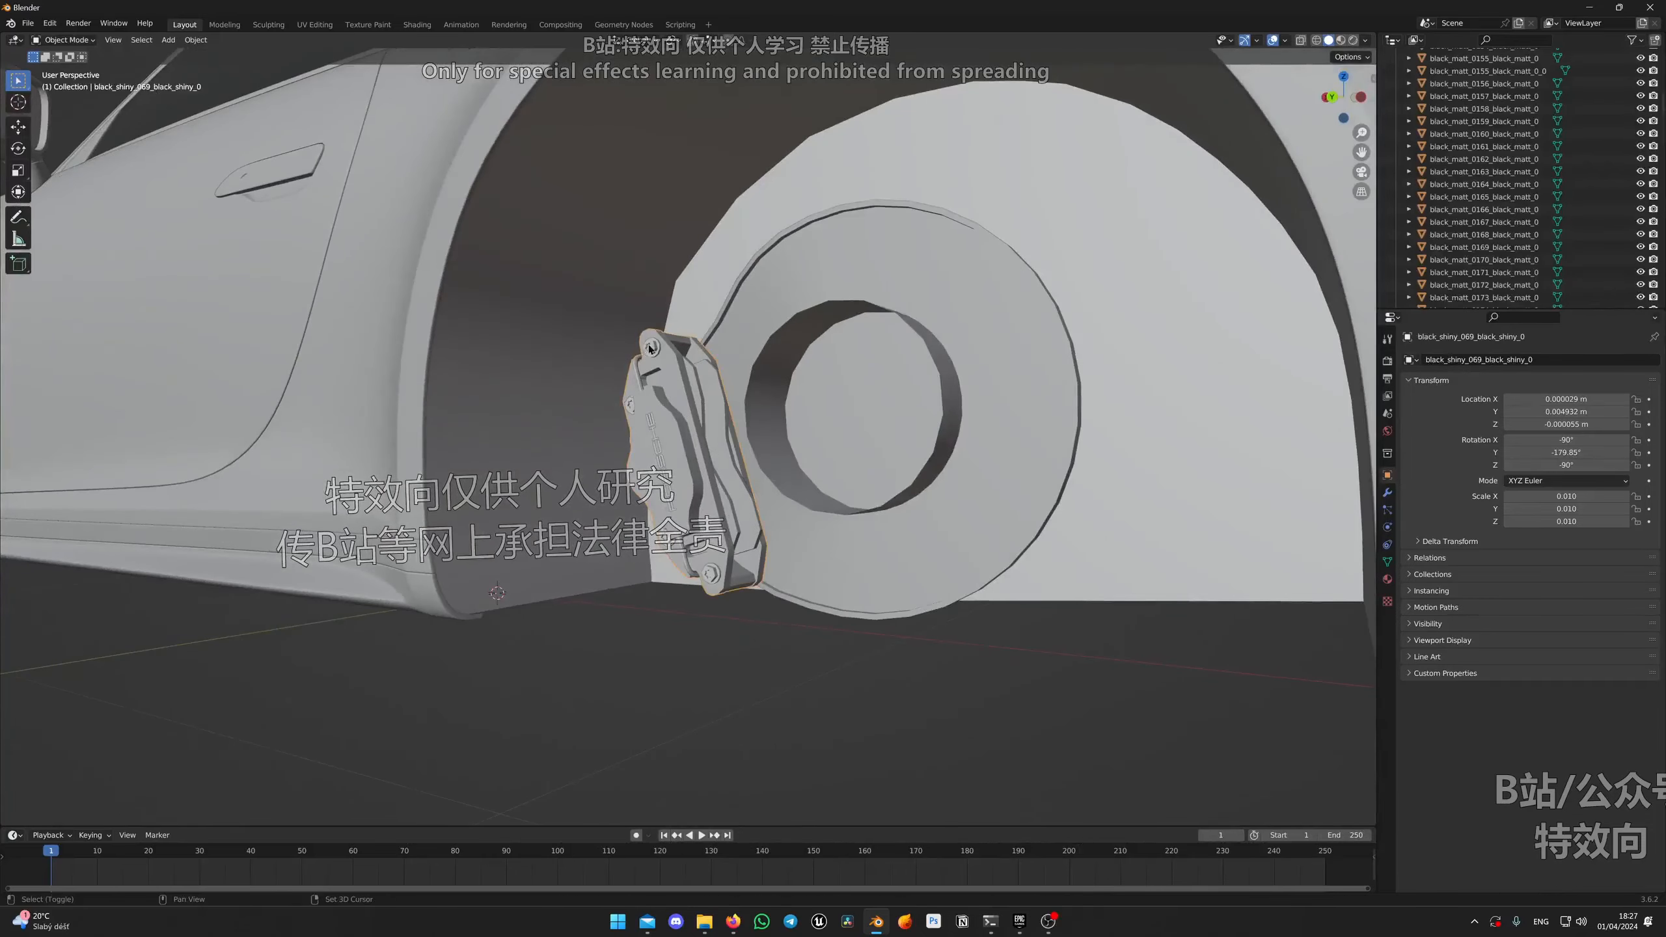
left_click(709, 386, "shift")
left_click(756, 395, "shift")
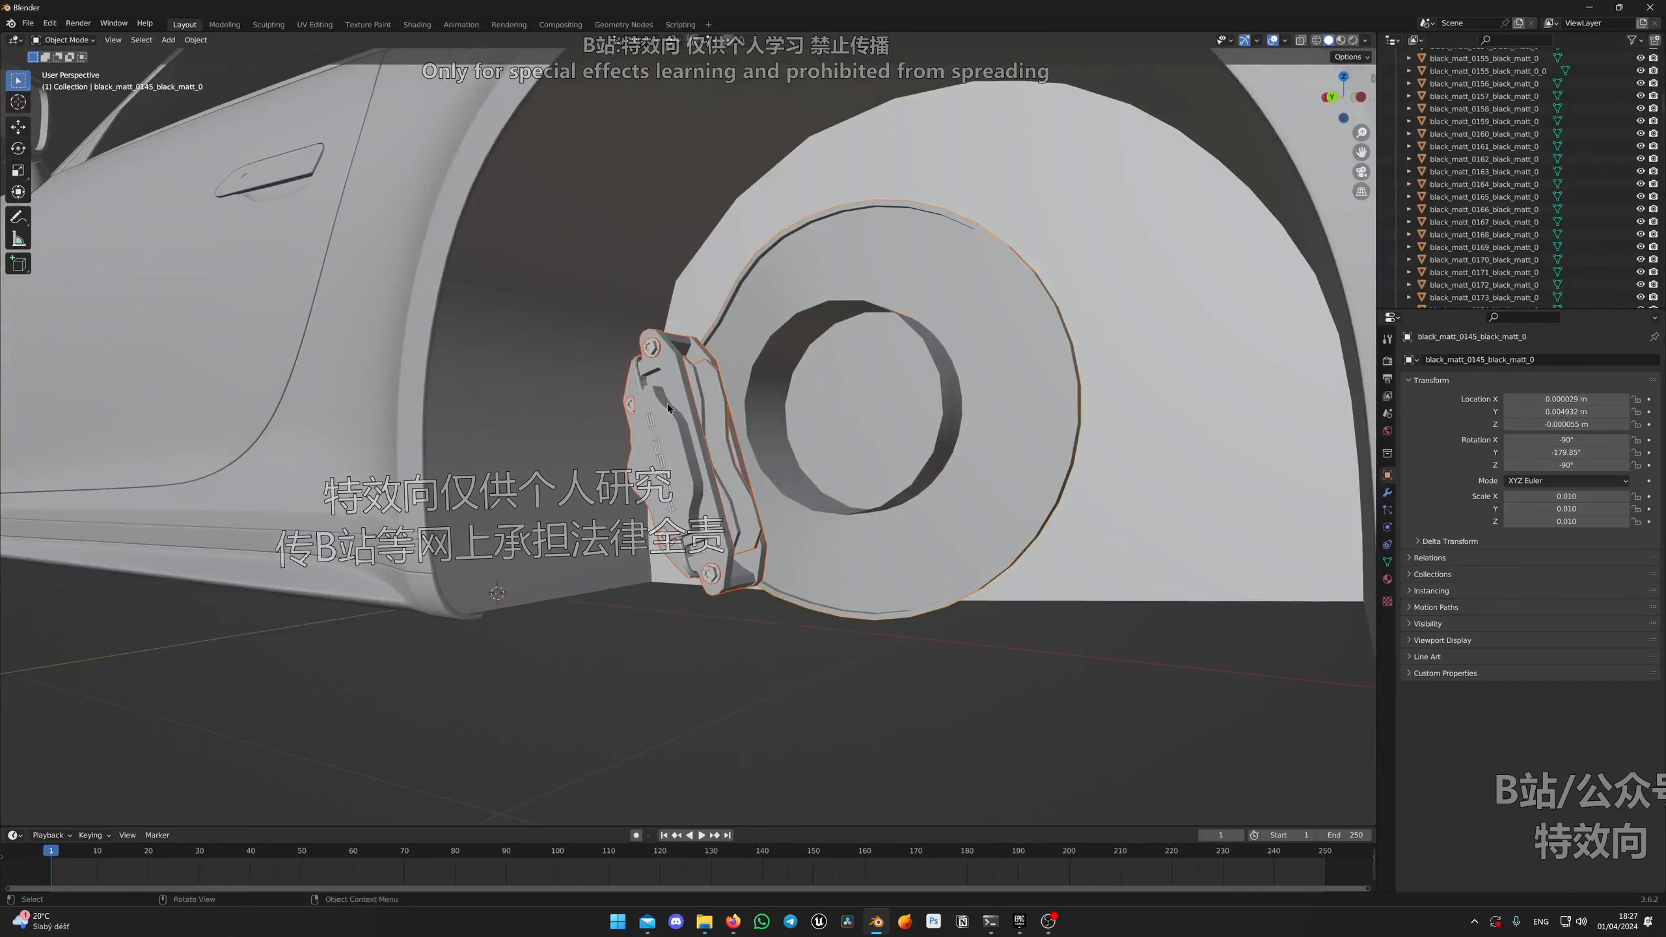
key("h")
key("ctrl+z")
left_click(664, 467, "shift")
key("h")
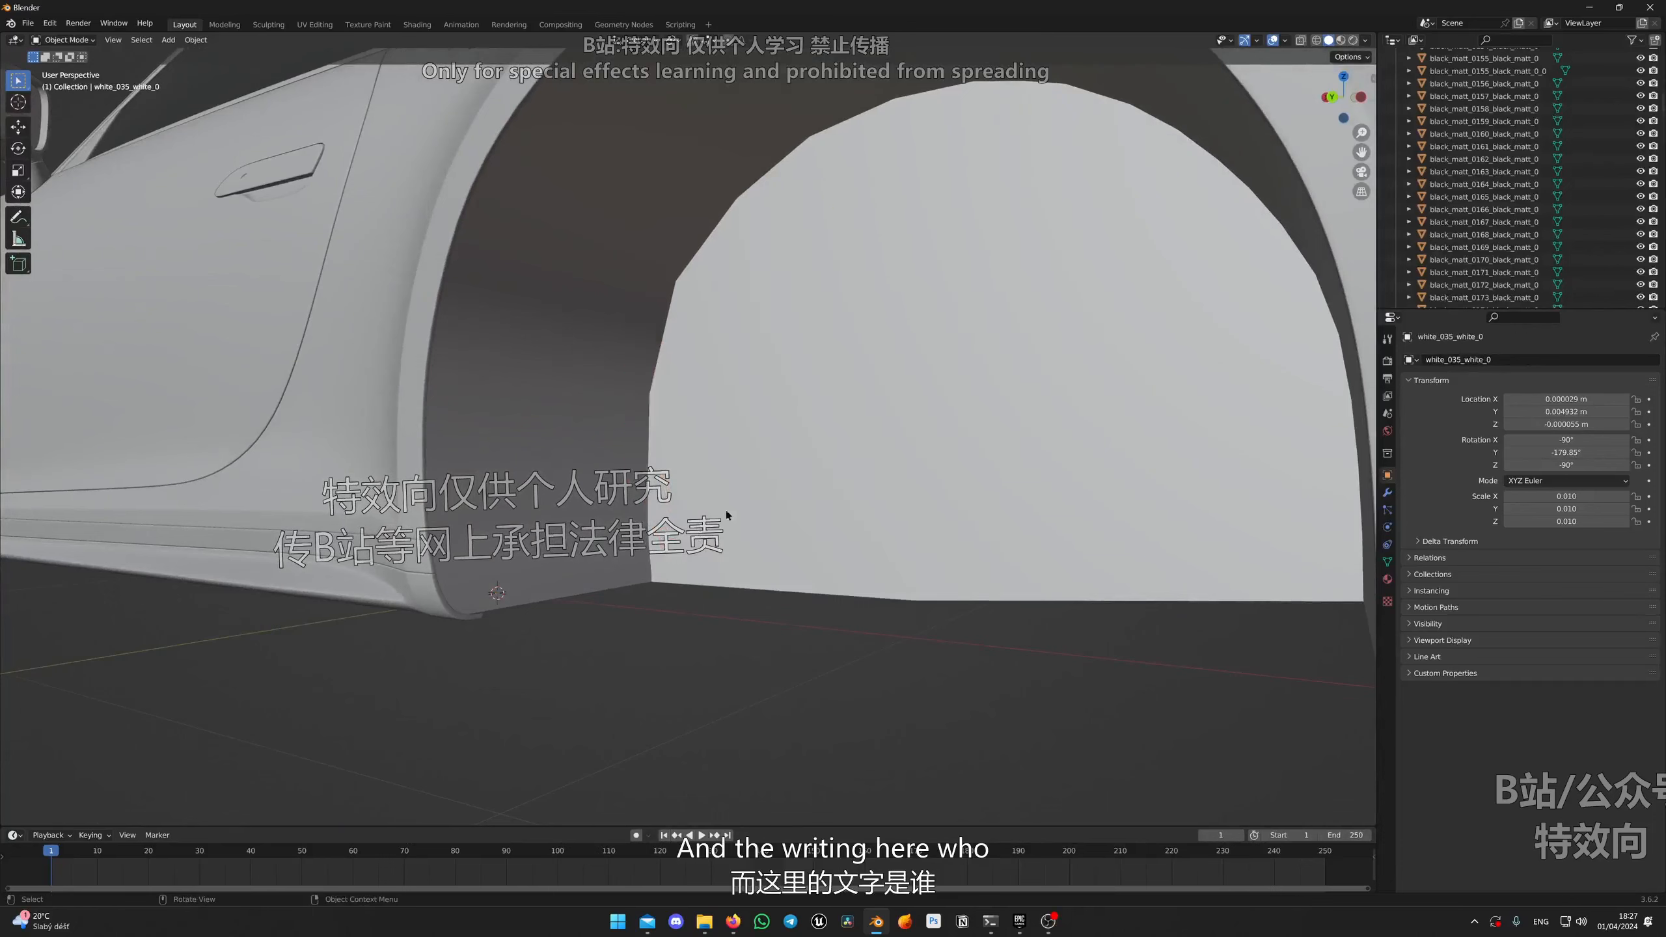
key("ctrl+z")
scroll(880, 525, "down", 4)
Step: Export the selected rear left caliper and disc as RL_Caliper.fbx, and hide the exported parts
left_click(28, 22)
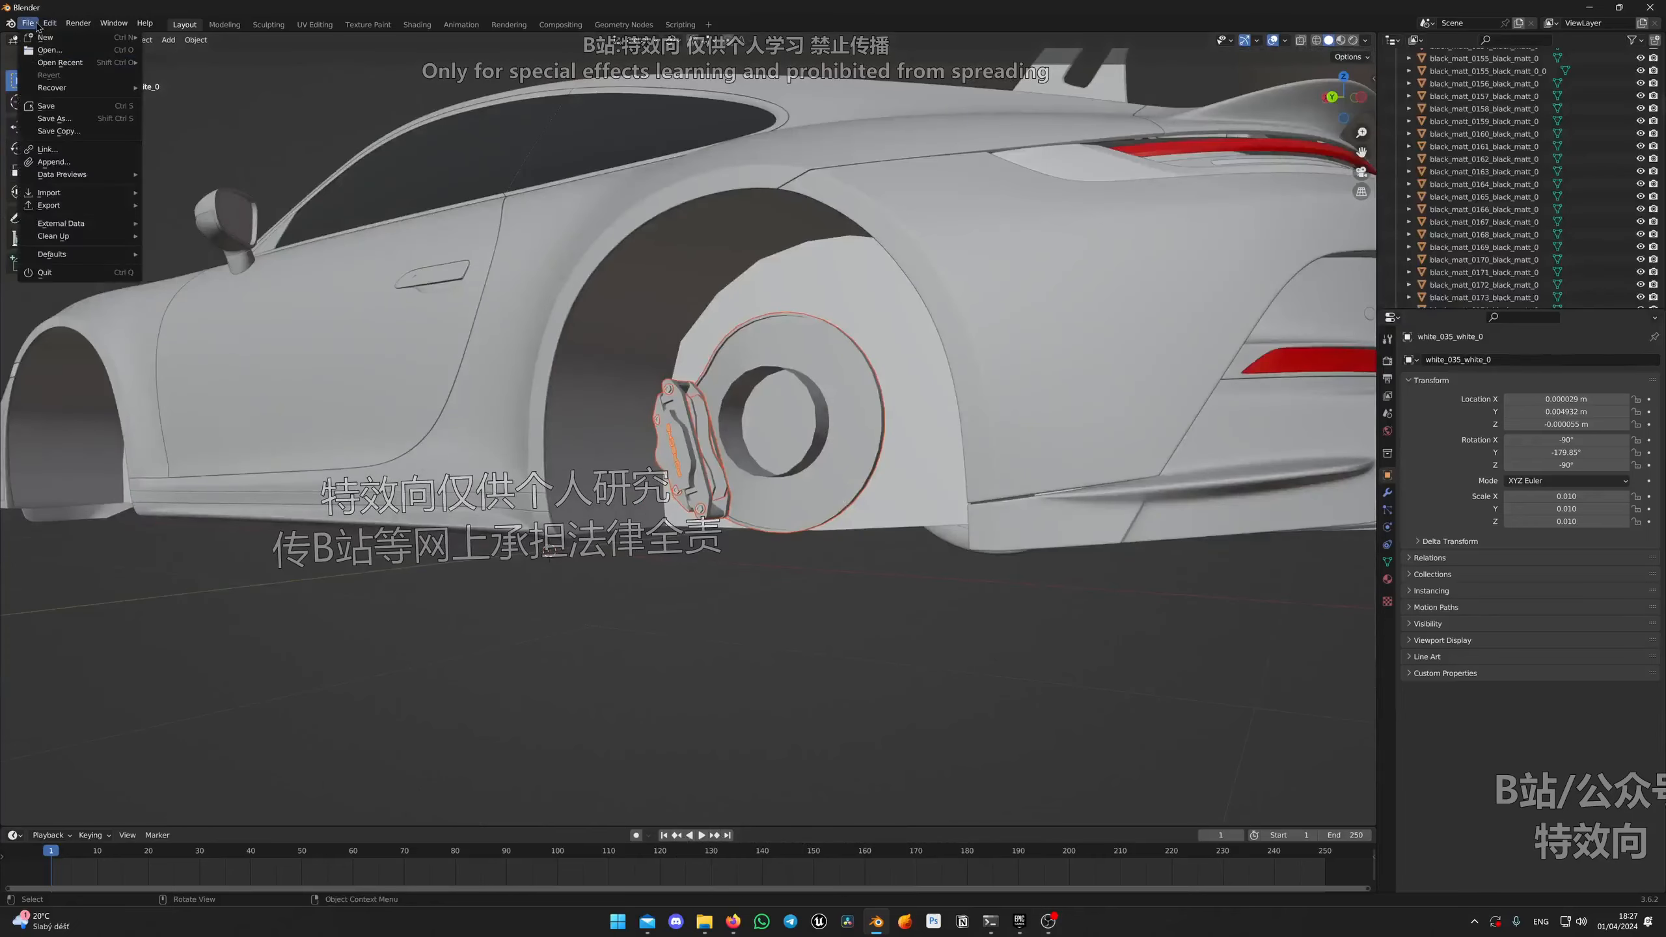
mouse_move(53, 205)
left_click(186, 330)
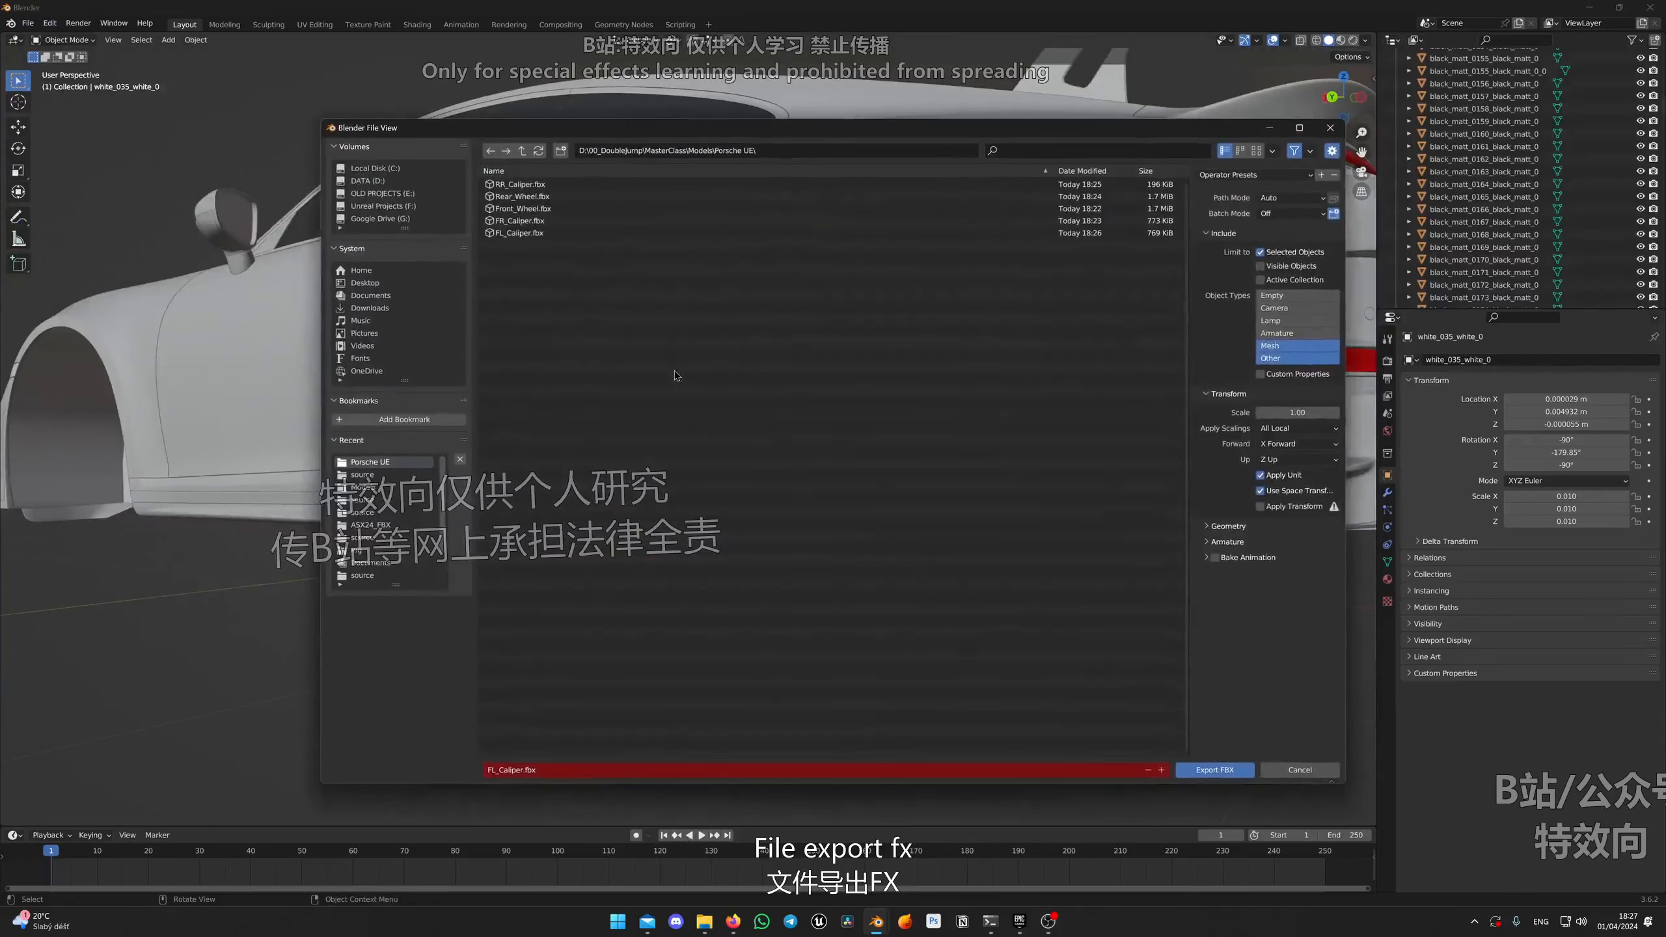
left_click(520, 184)
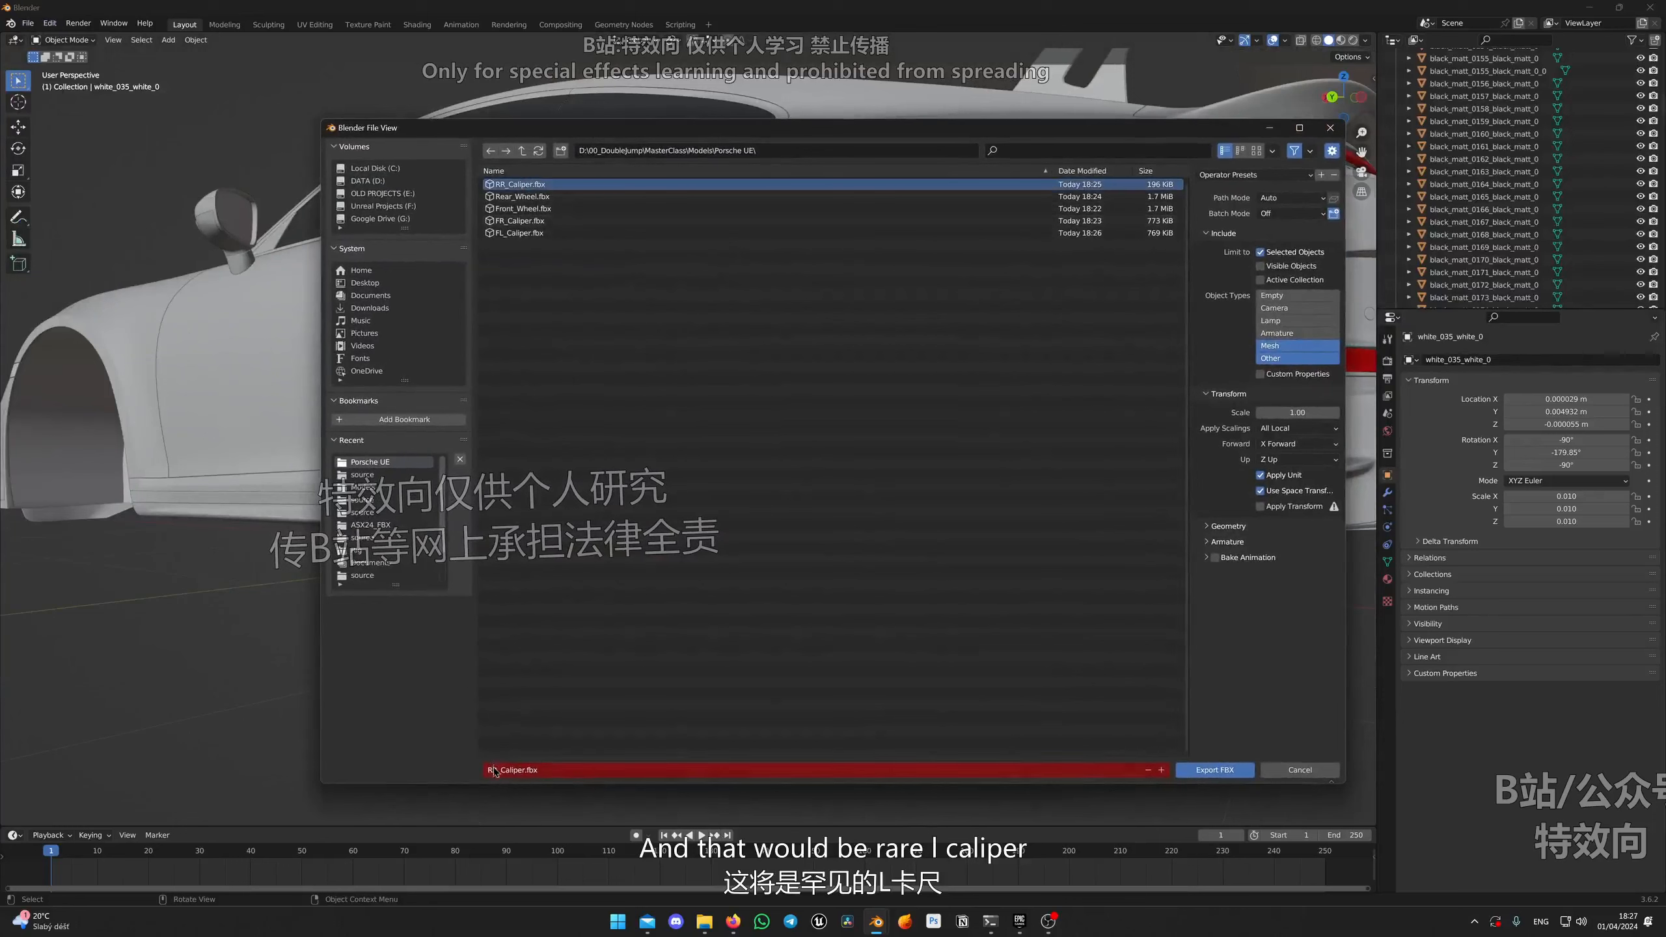
left_click(738, 681)
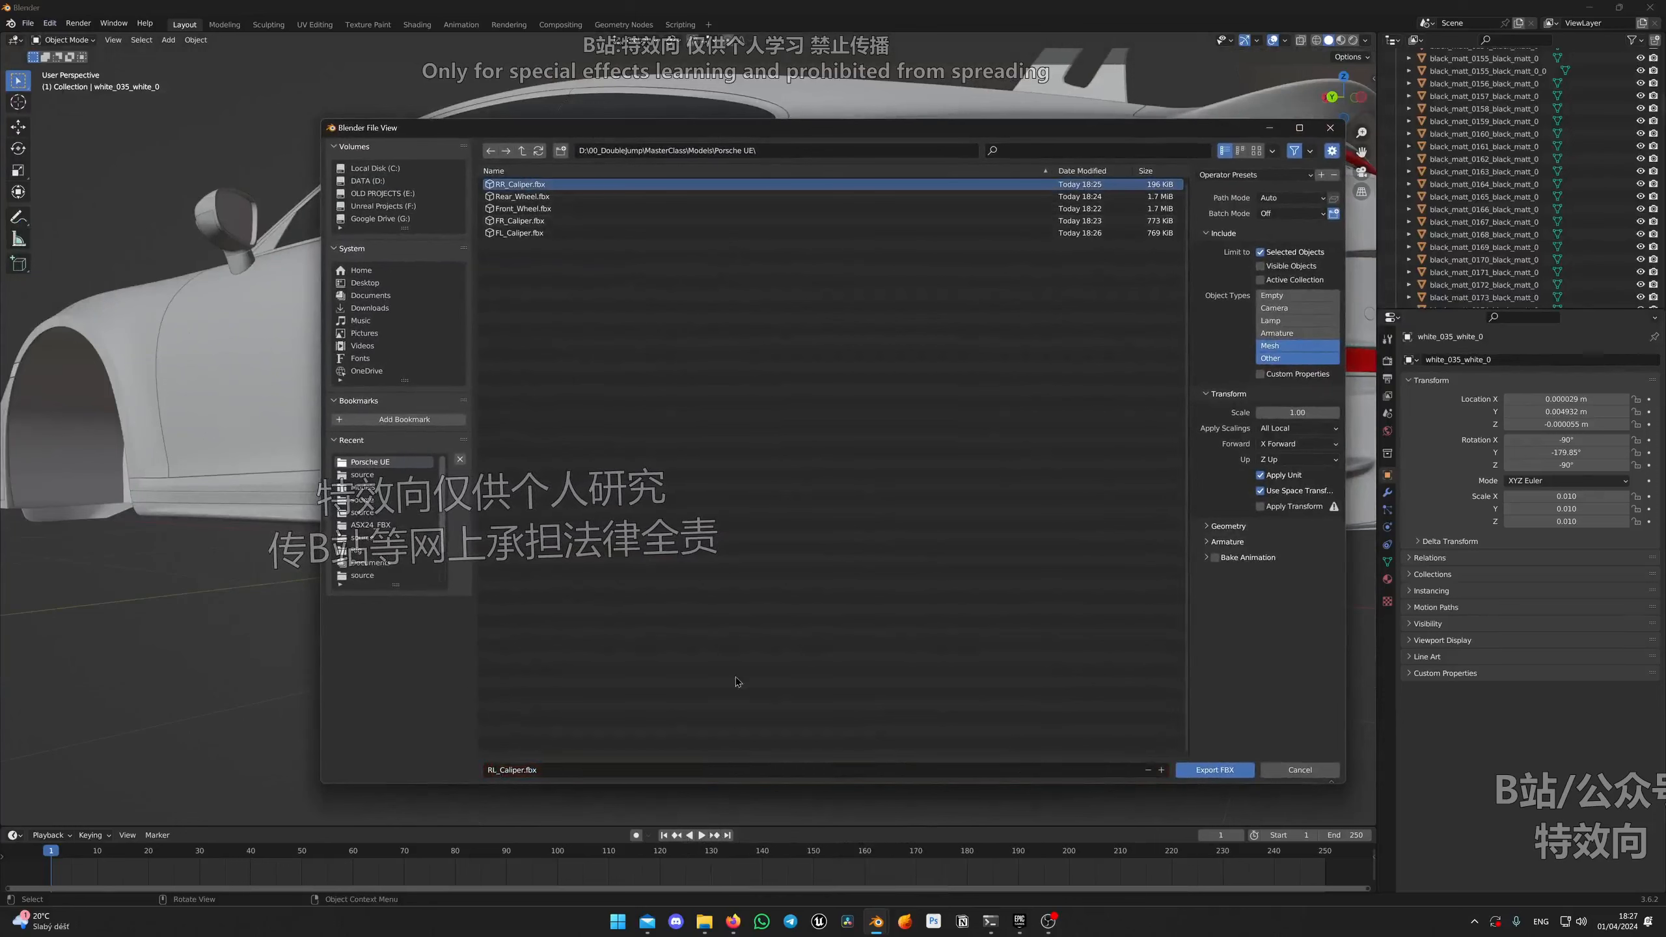
left_click(1216, 769)
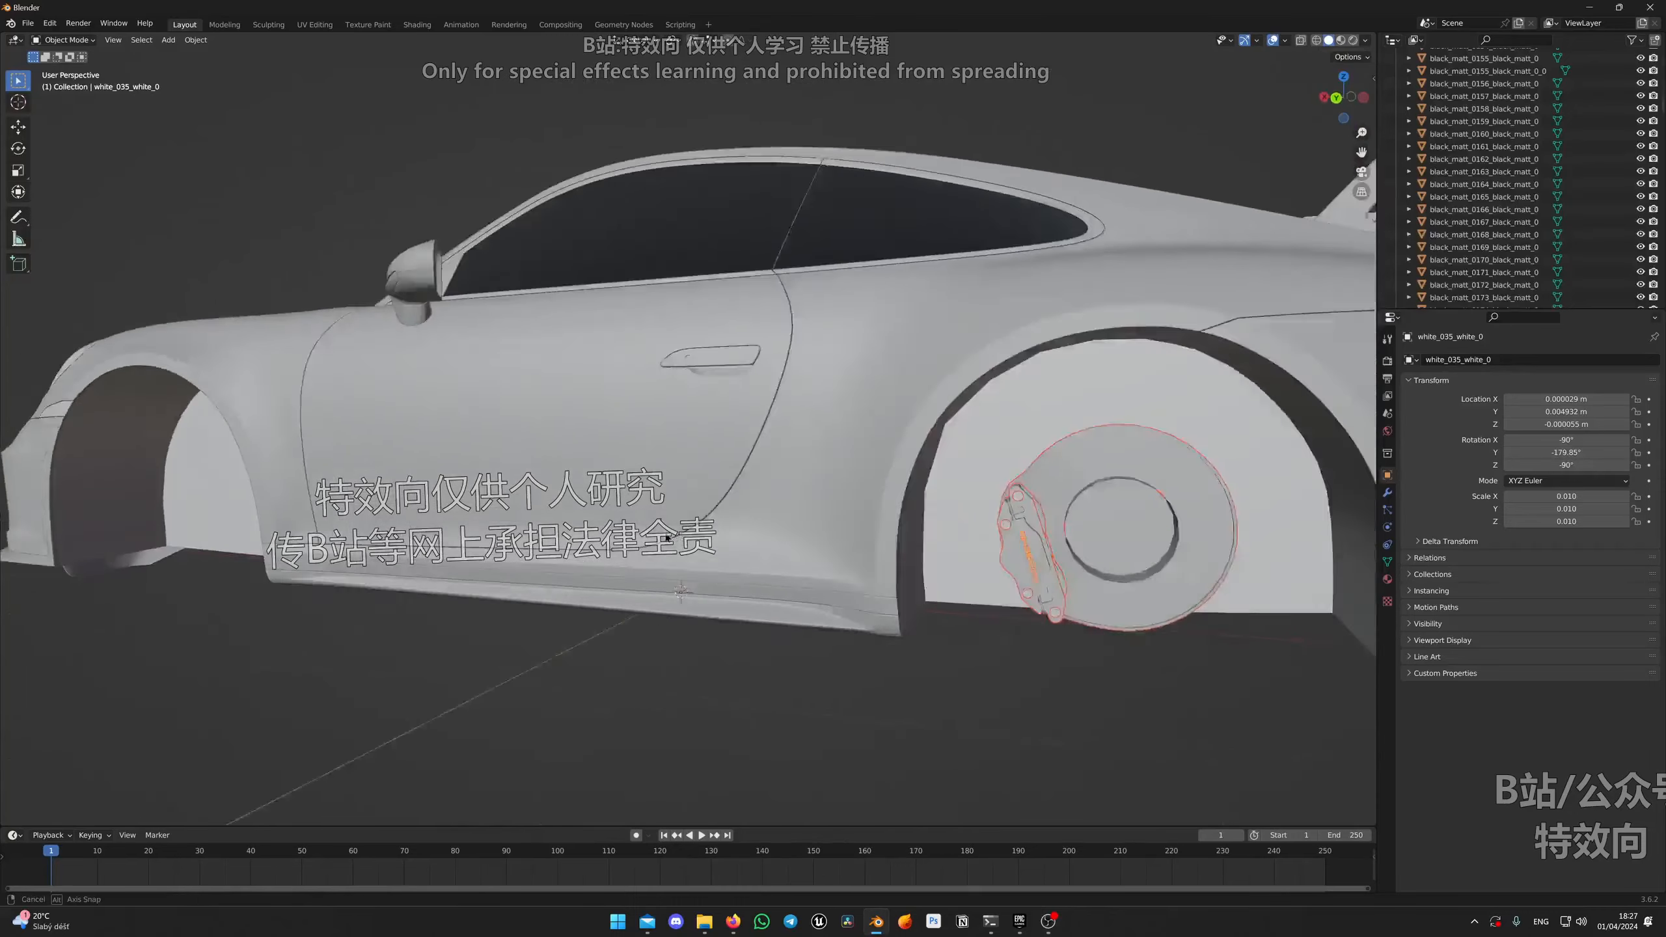
key("h")
Step: Hide the spoked rim of the front right wheel
scroll(866, 555, "down", 2)
scroll(722, 565, "down", 4)
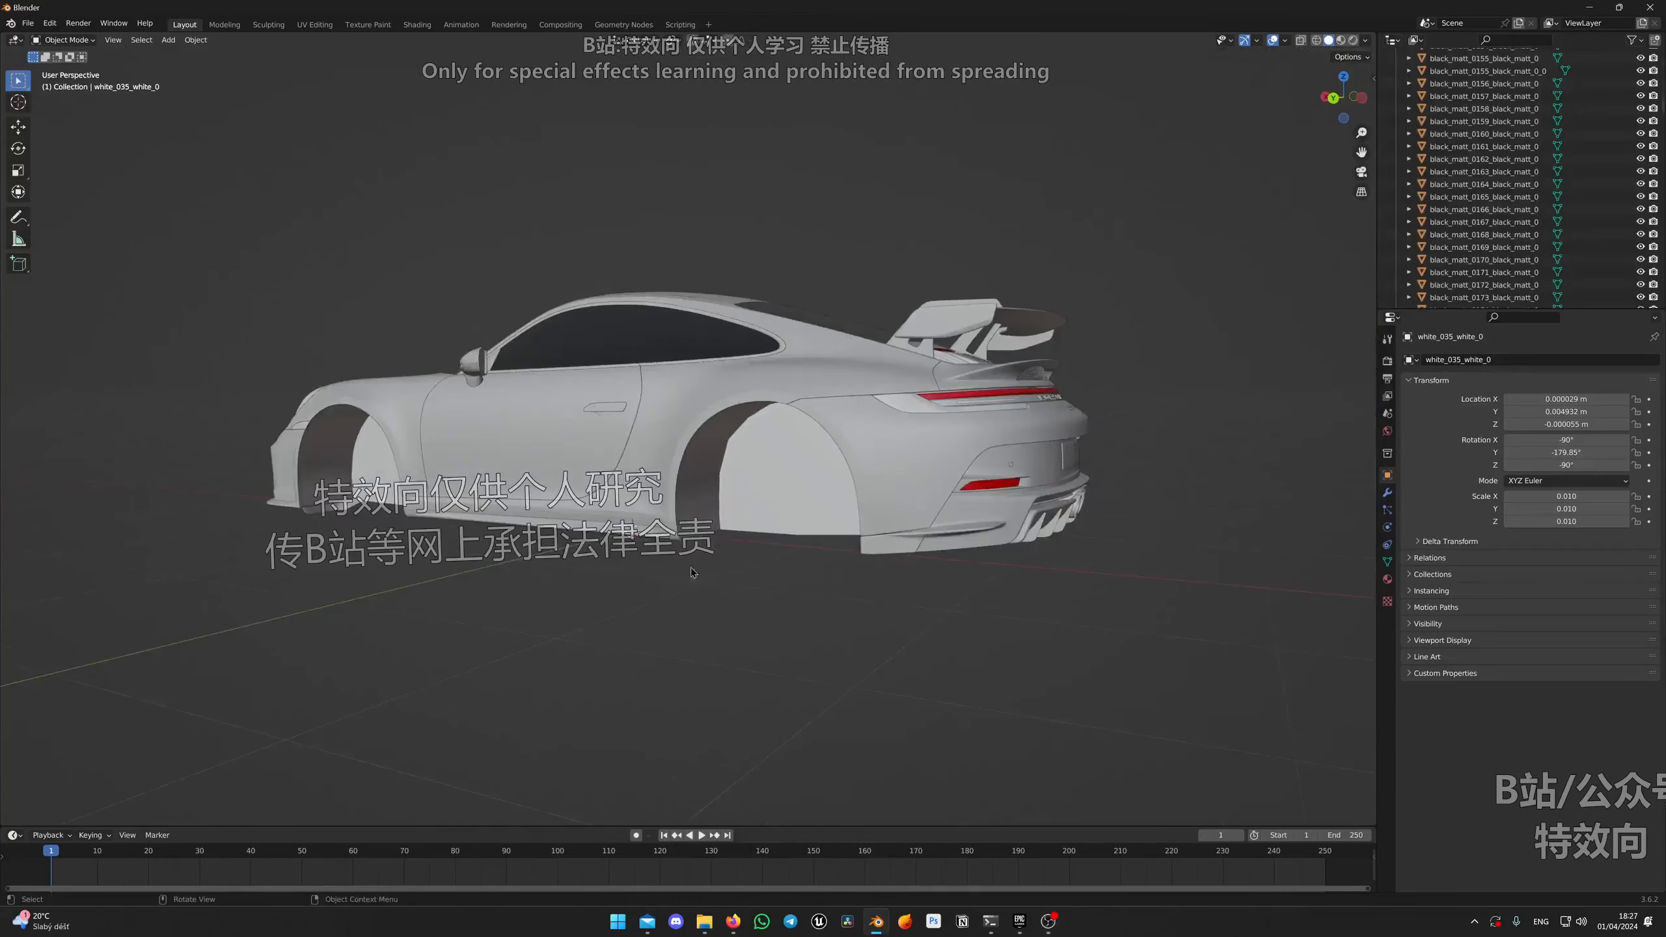
middle_click_drag(689, 568, 760, 561)
middle_click_drag(759, 561, 780, 563)
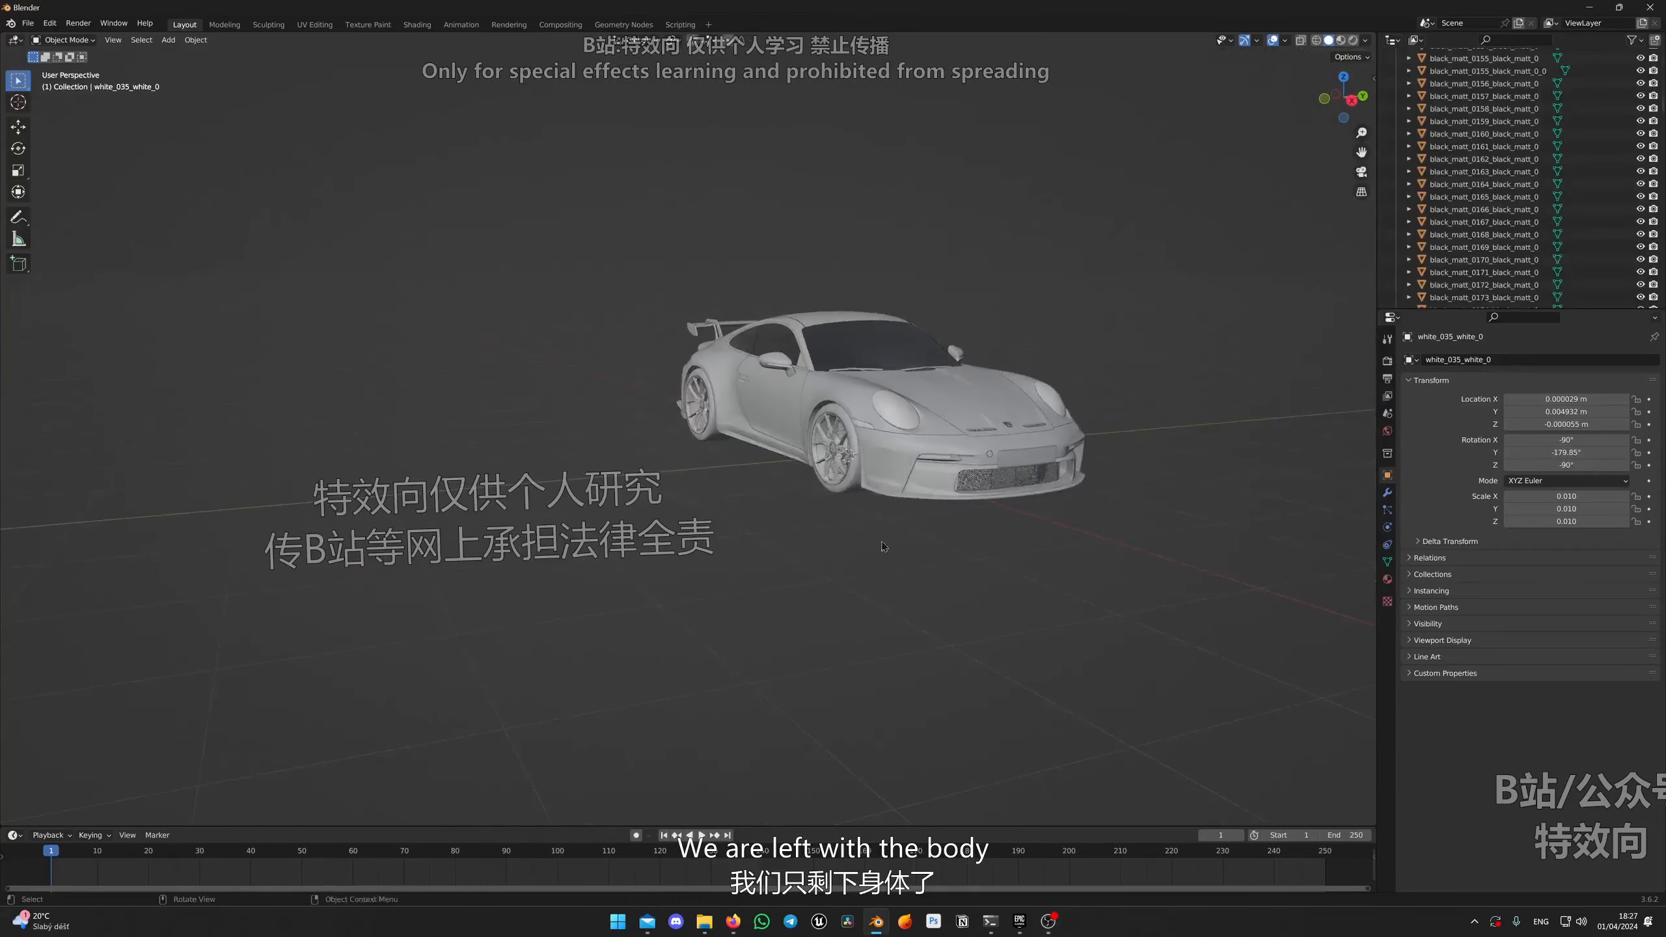
middle_click_drag(630, 657, 689, 592)
scroll(570, 678, "up", 3)
scroll(674, 582, "up", 3)
left_click(689, 592)
key("h")
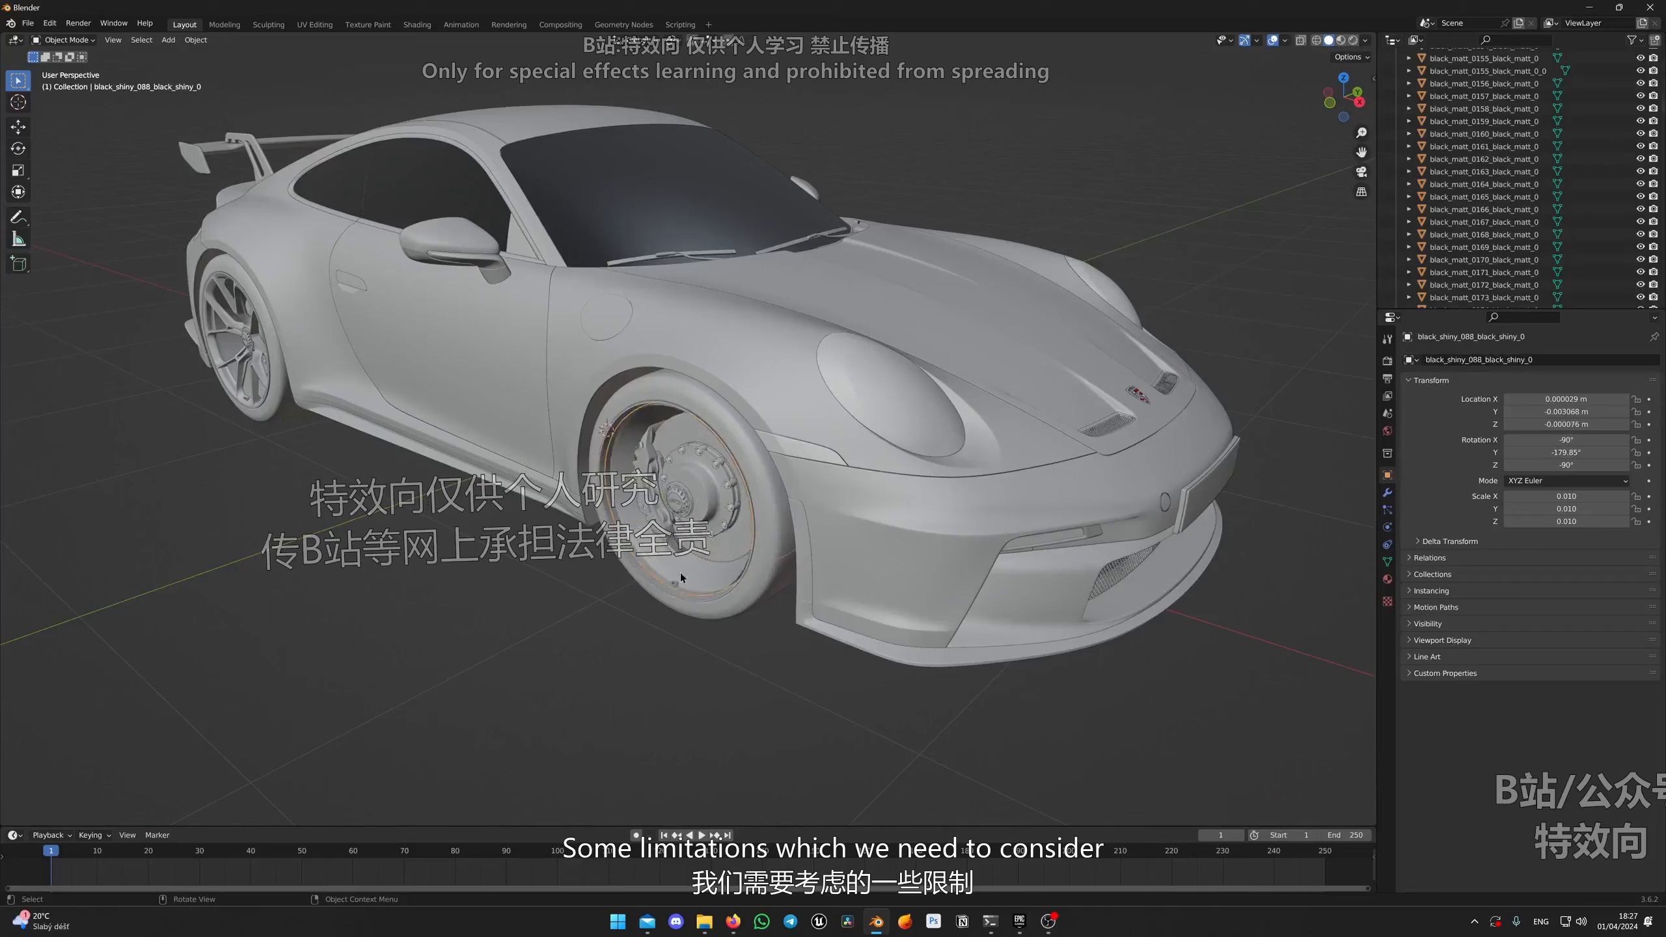
Step: Hide the front right wheel's rim barrel, tyre and thin outer rim ring
left_click(671, 589)
key("h")
left_click(673, 580)
key("h")
left_click(666, 595)
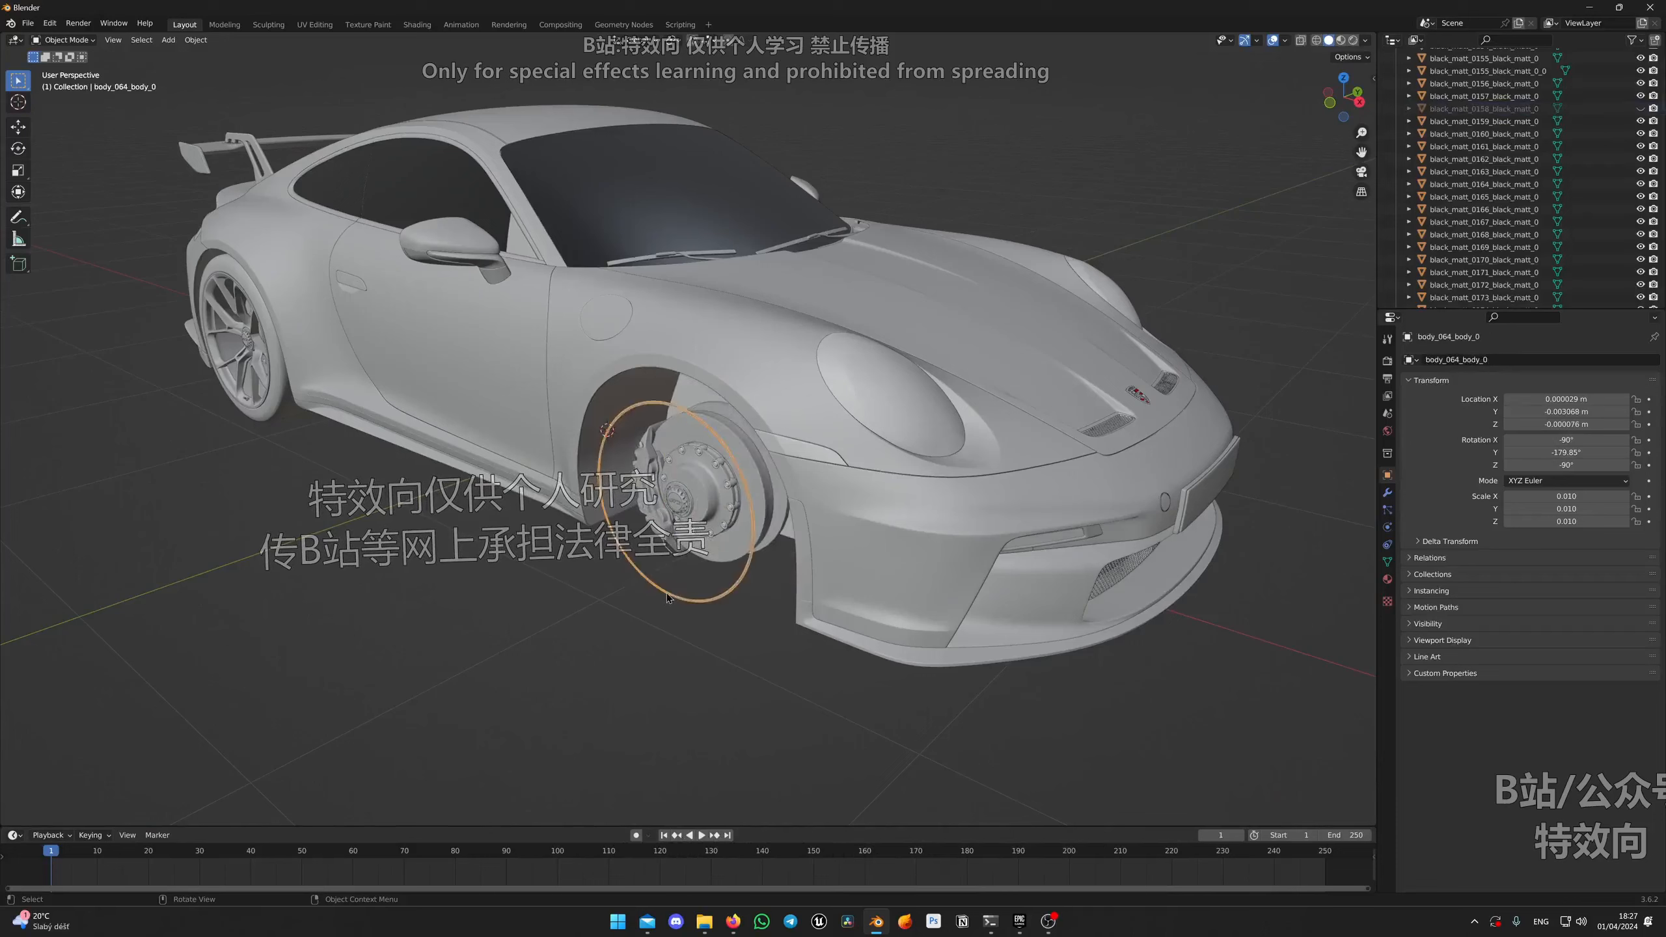
key("h")
Step: Hide the front right hub carrier, disc bolts, brake disc and caliper
left_click(702, 492)
key("h")
left_click(717, 461)
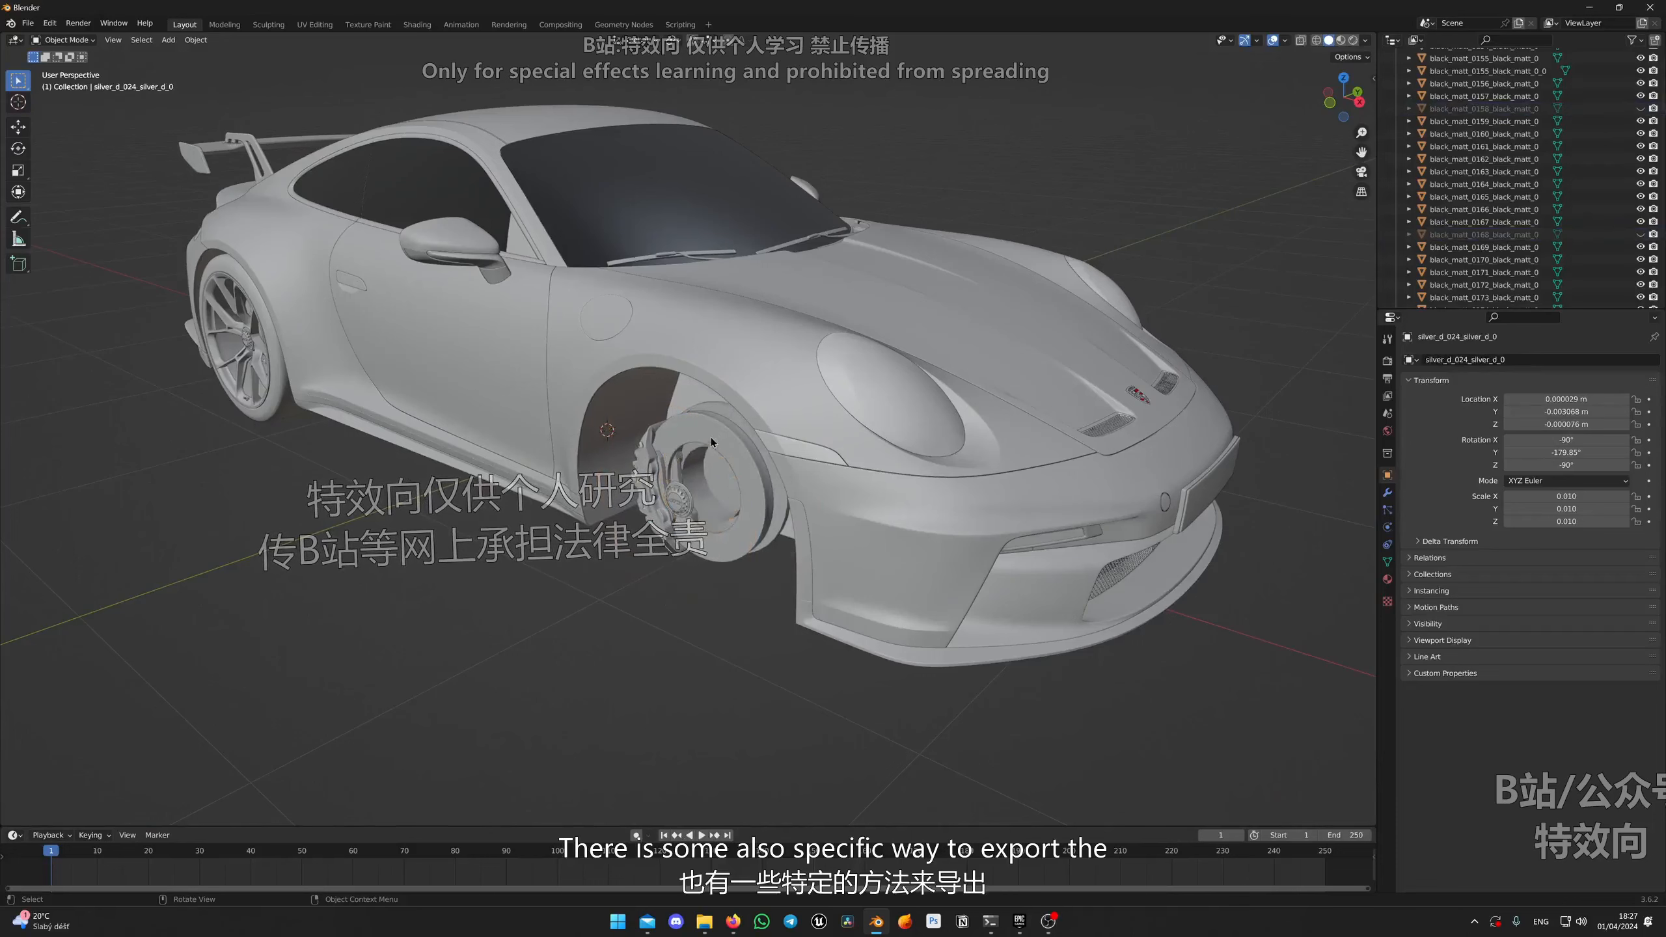
left_click(711, 439)
key("h")
left_click(667, 461)
key("h")
Step: Hide the small parts left in the front right wheel arch, including the centre lock pieces, lettering and brake line
left_click(669, 530)
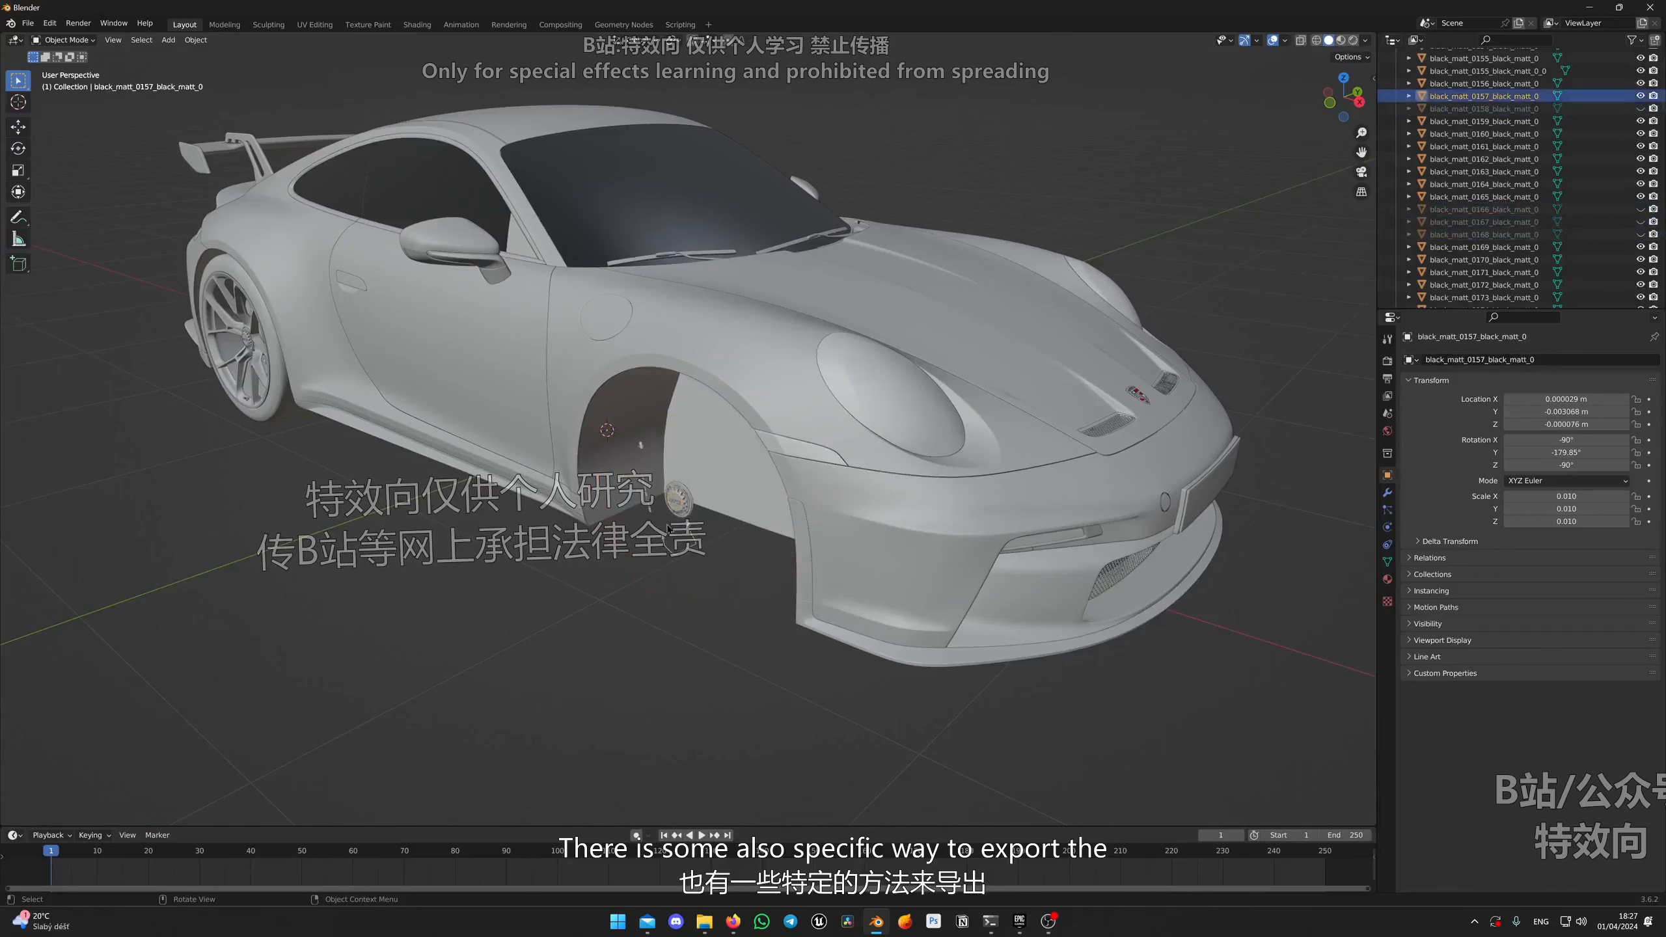
scroll(667, 527, "up", 2)
key("h")
left_click(674, 539)
key("h")
left_click(666, 553)
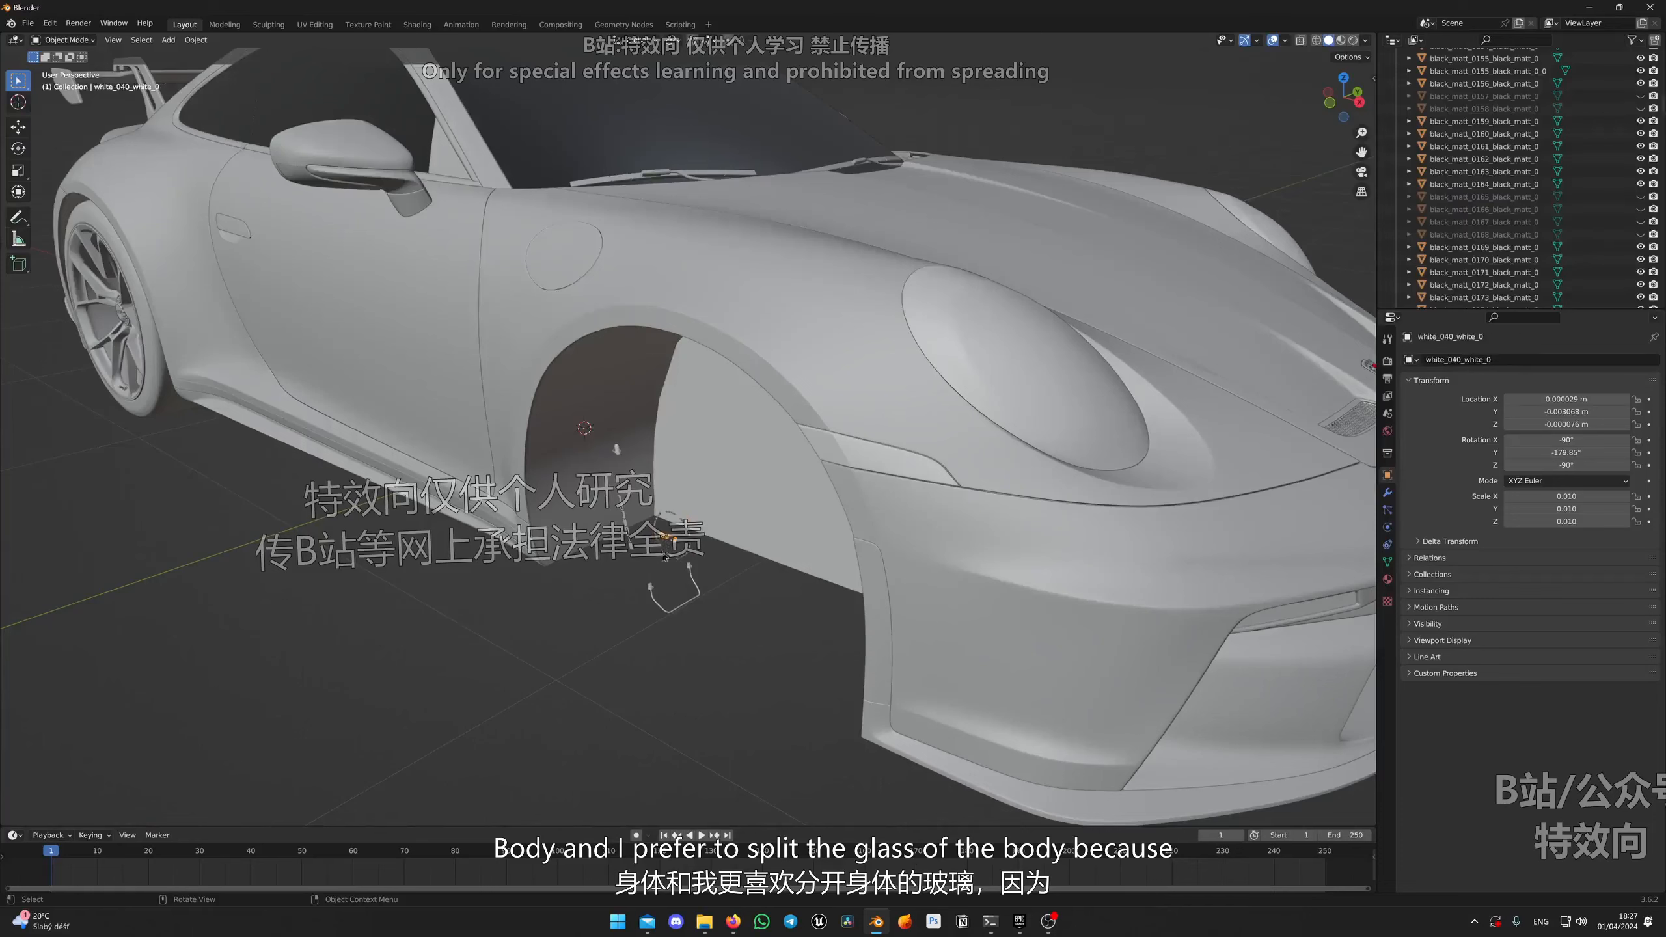
left_click(619, 453)
key("h")
middle_click_drag(461, 492, 713, 401)
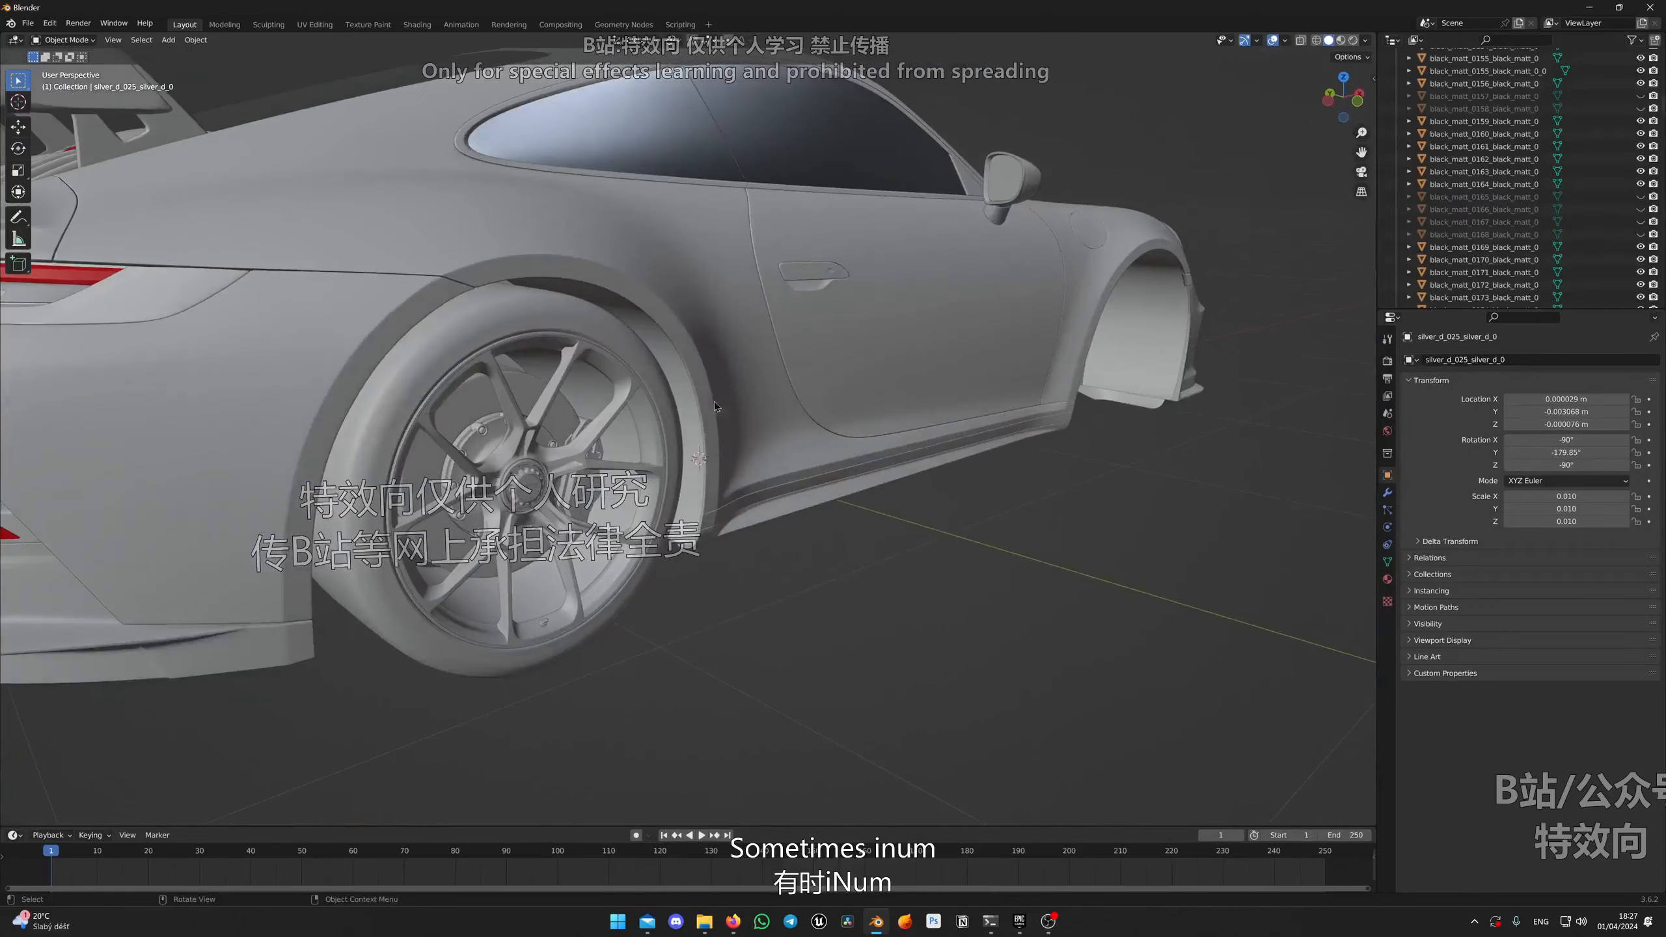
middle_click_drag(753, 323, 763, 443)
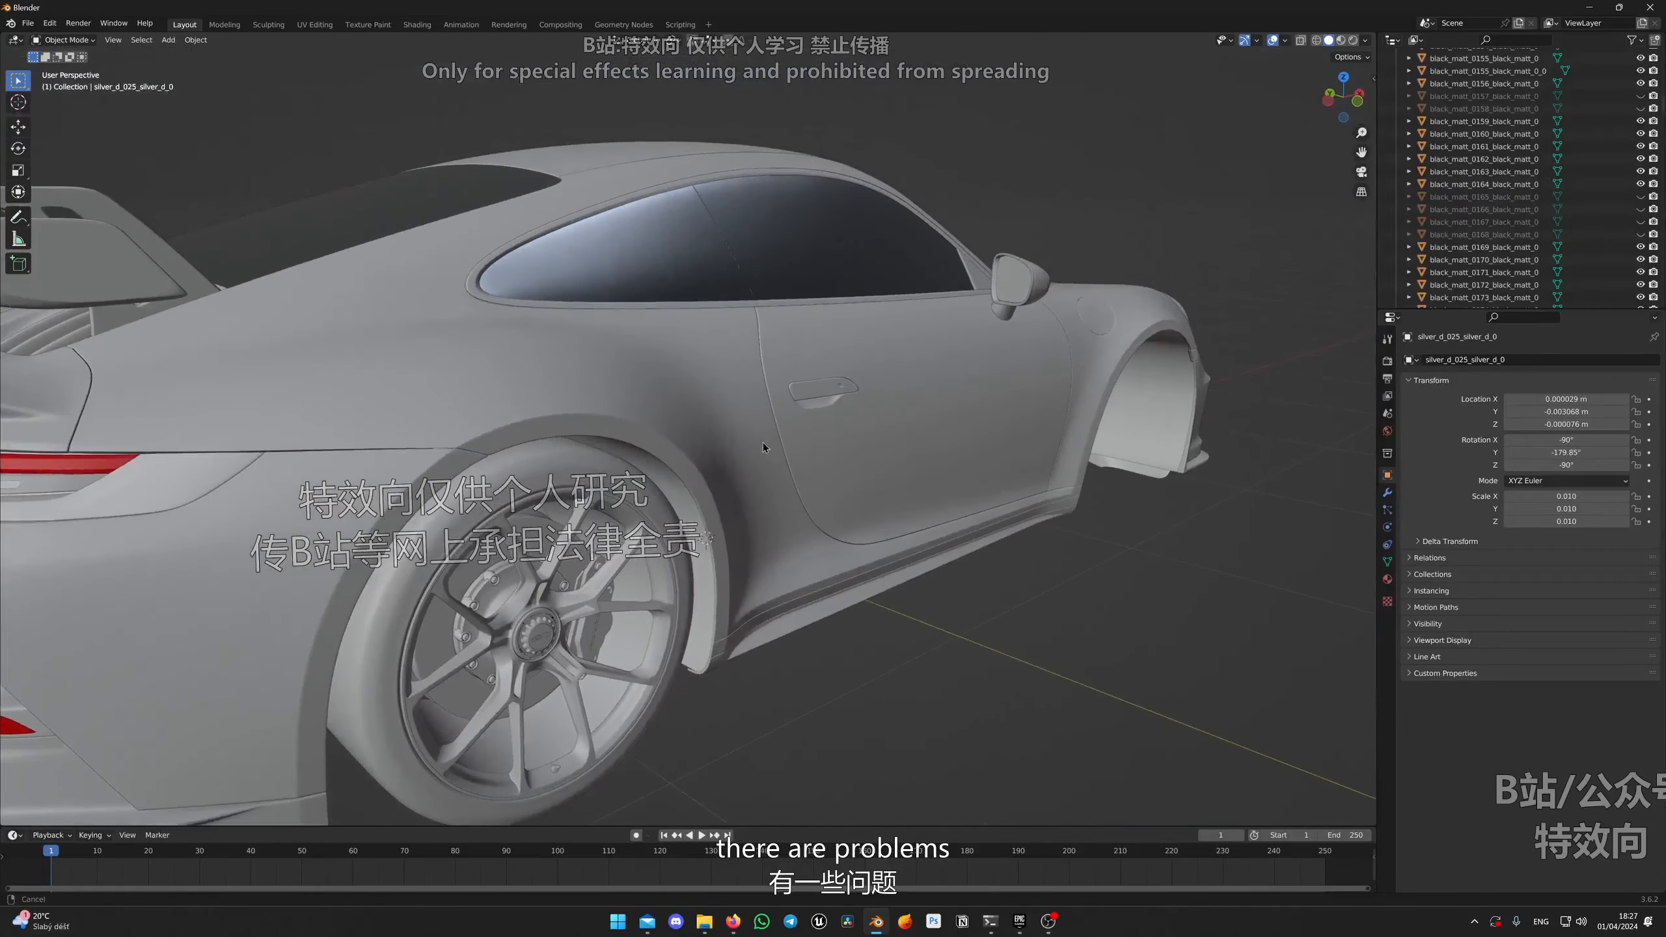
Step: Hide the centre cap, spokes, rim trim and brake disc parts of the visible rear wheel one after another
left_click(523, 641)
left_click(537, 626)
key("h")
left_click(535, 634)
key("h")
left_click(510, 654)
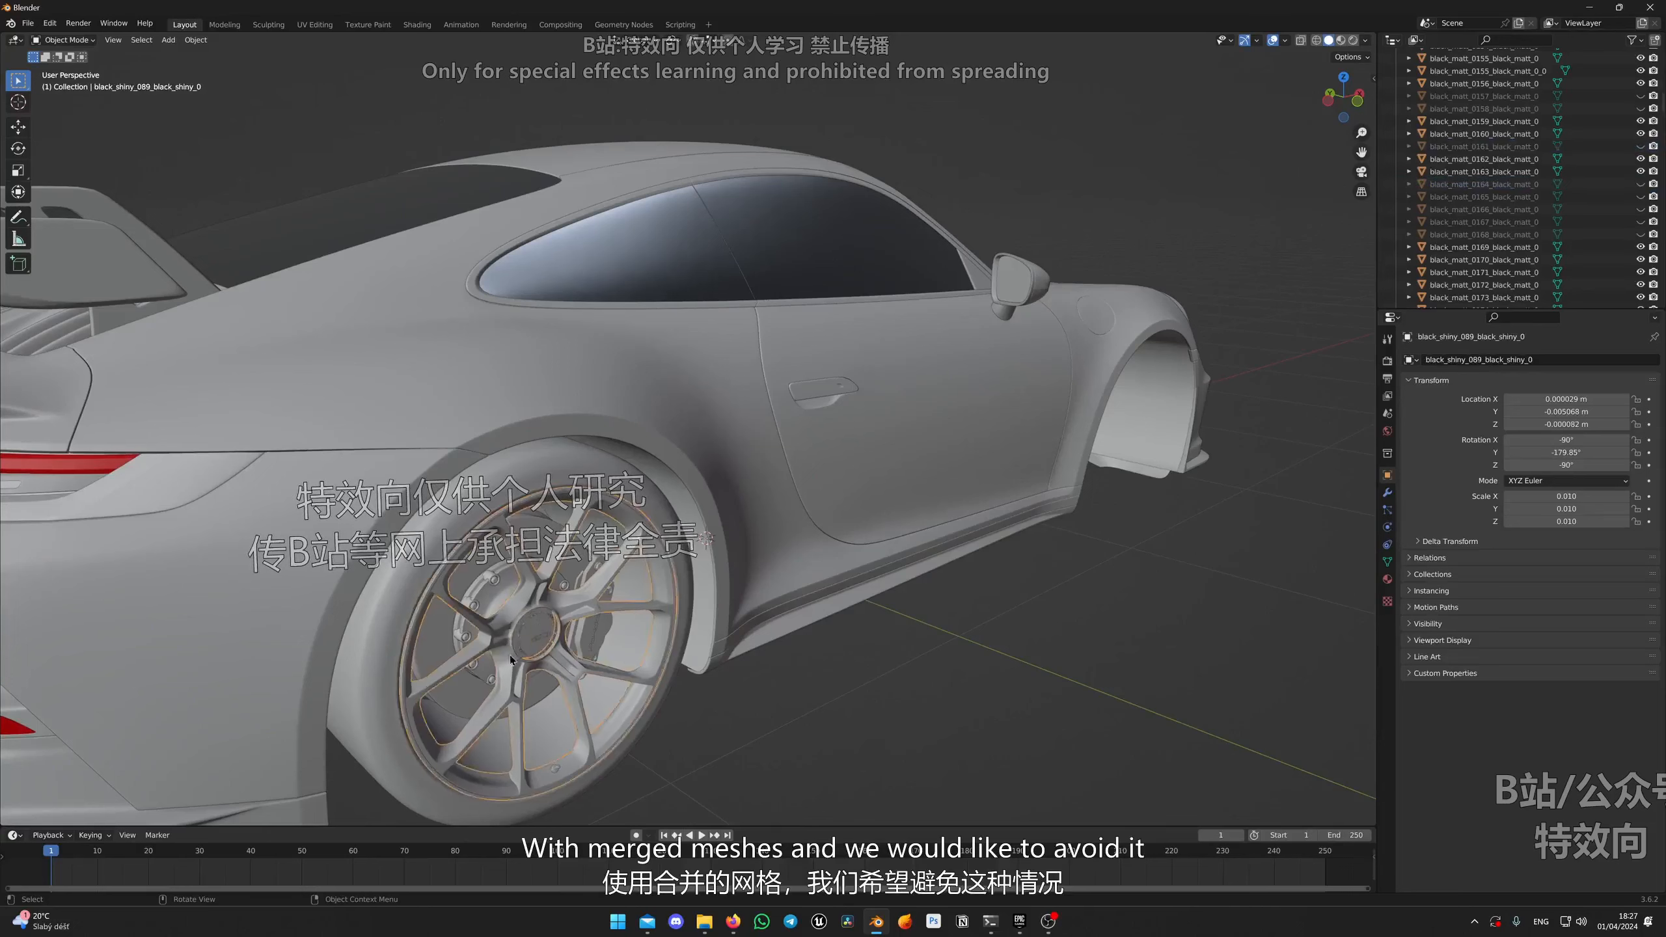
key("h")
left_click(500, 636)
key("h")
left_click(468, 607)
key("h")
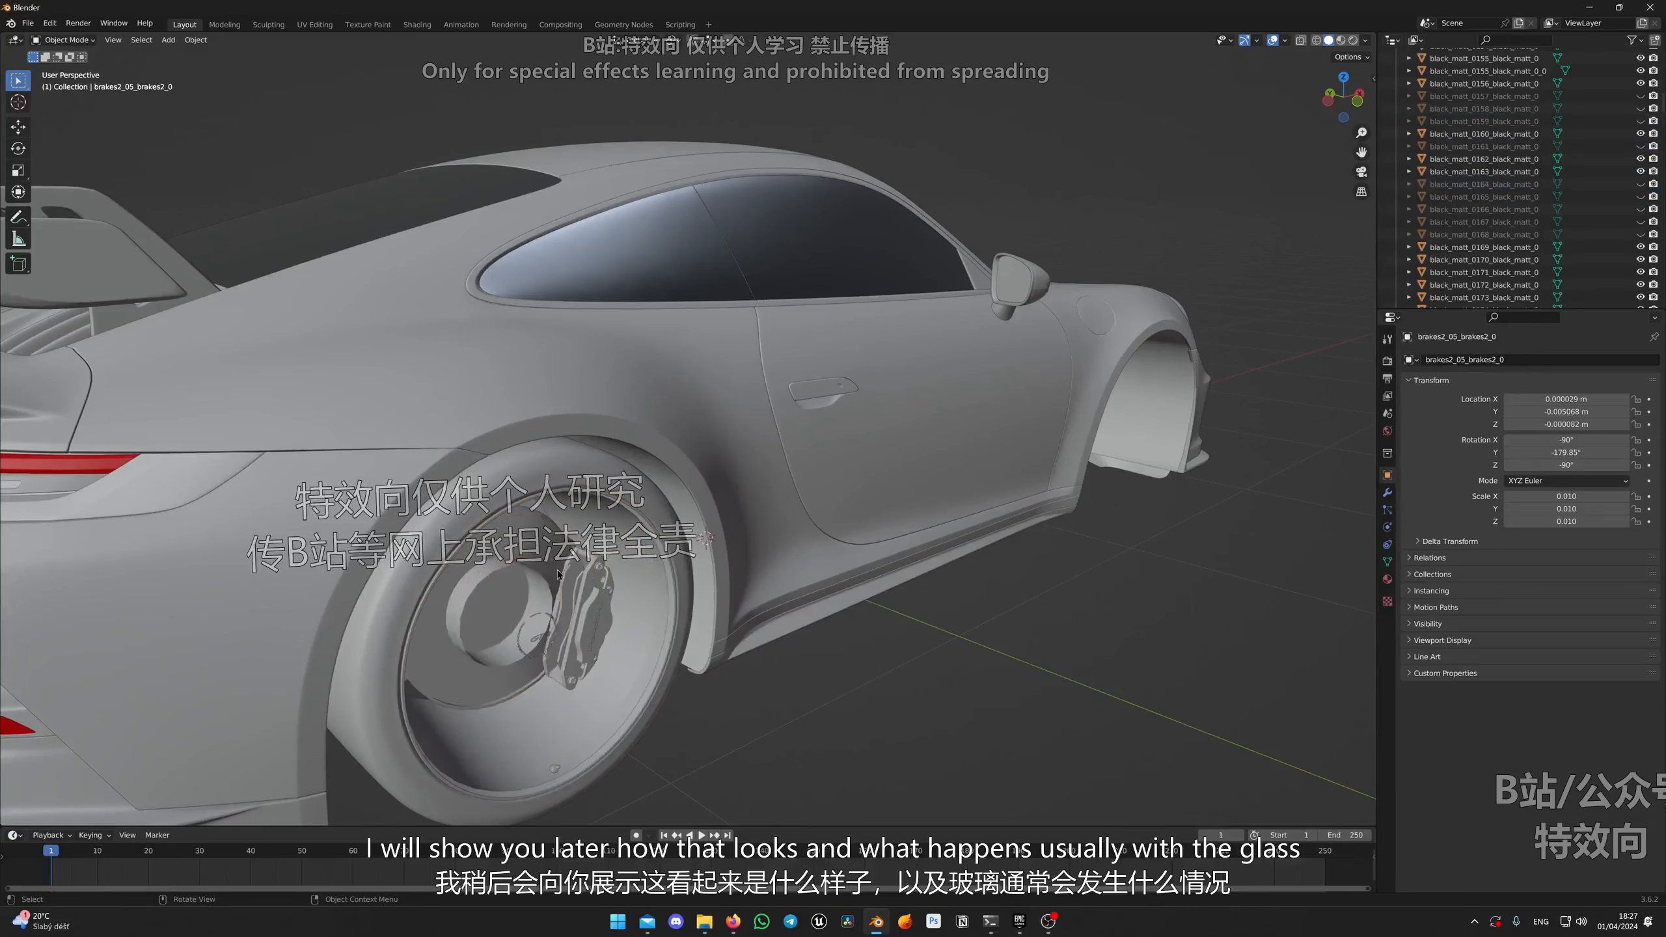
Step: Hide the rear wheel's remaining parts: brake caliper, hub, small bolts, inner rim and tyre
left_click(570, 620)
key("h")
left_click(556, 642)
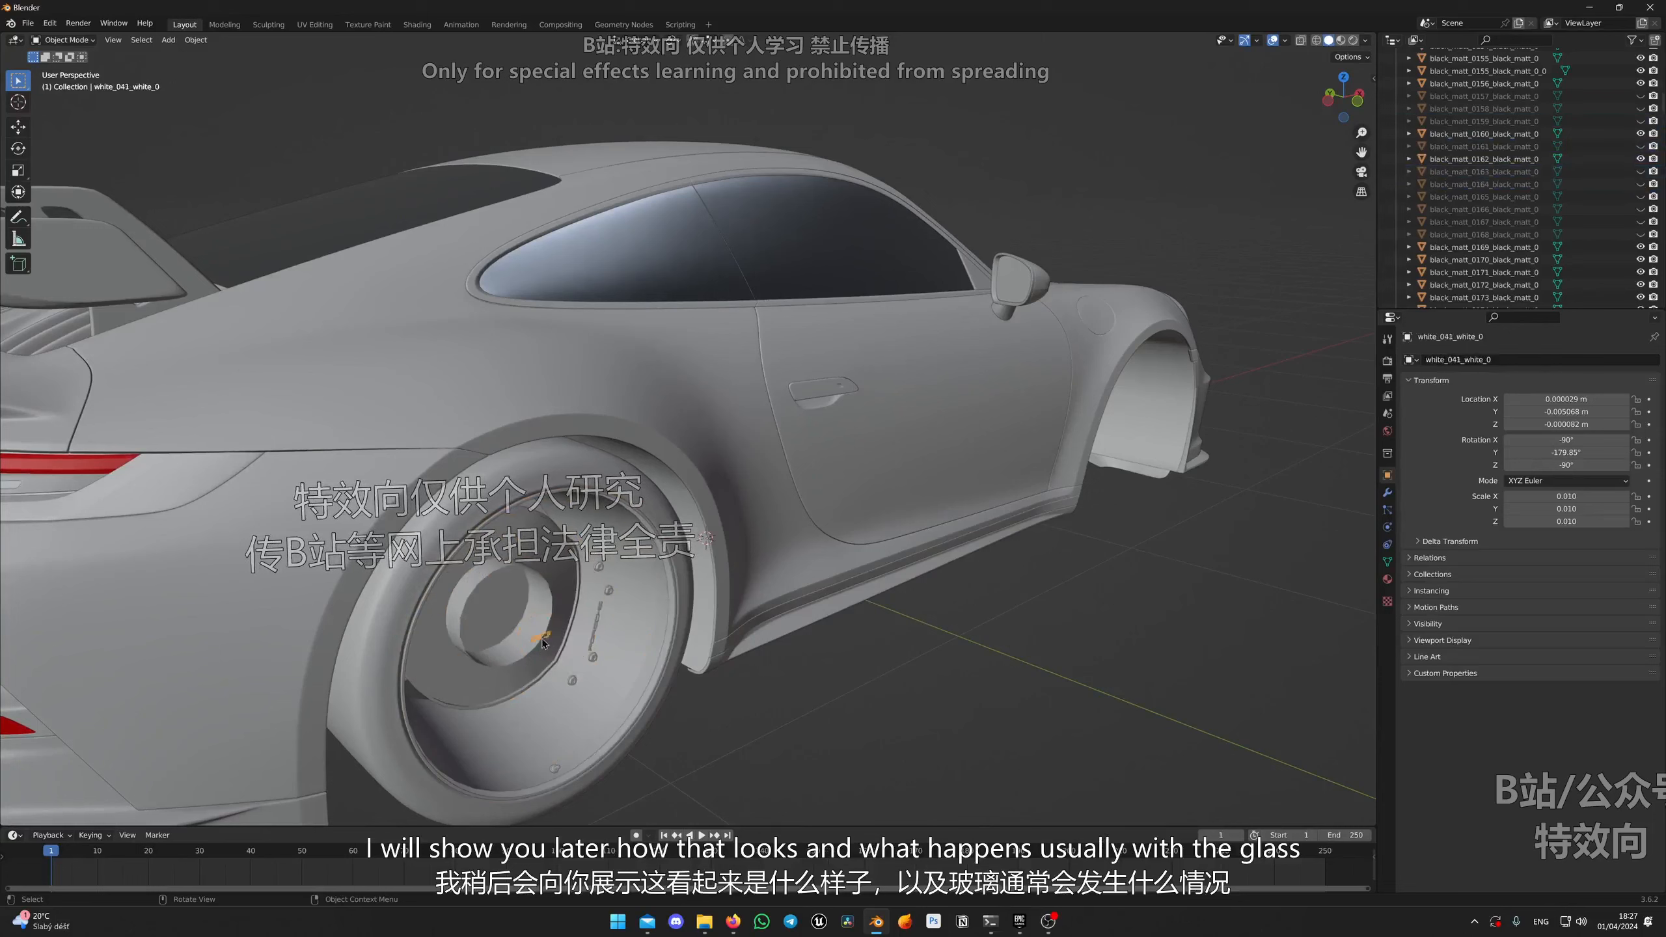
key("h")
left_click(603, 578)
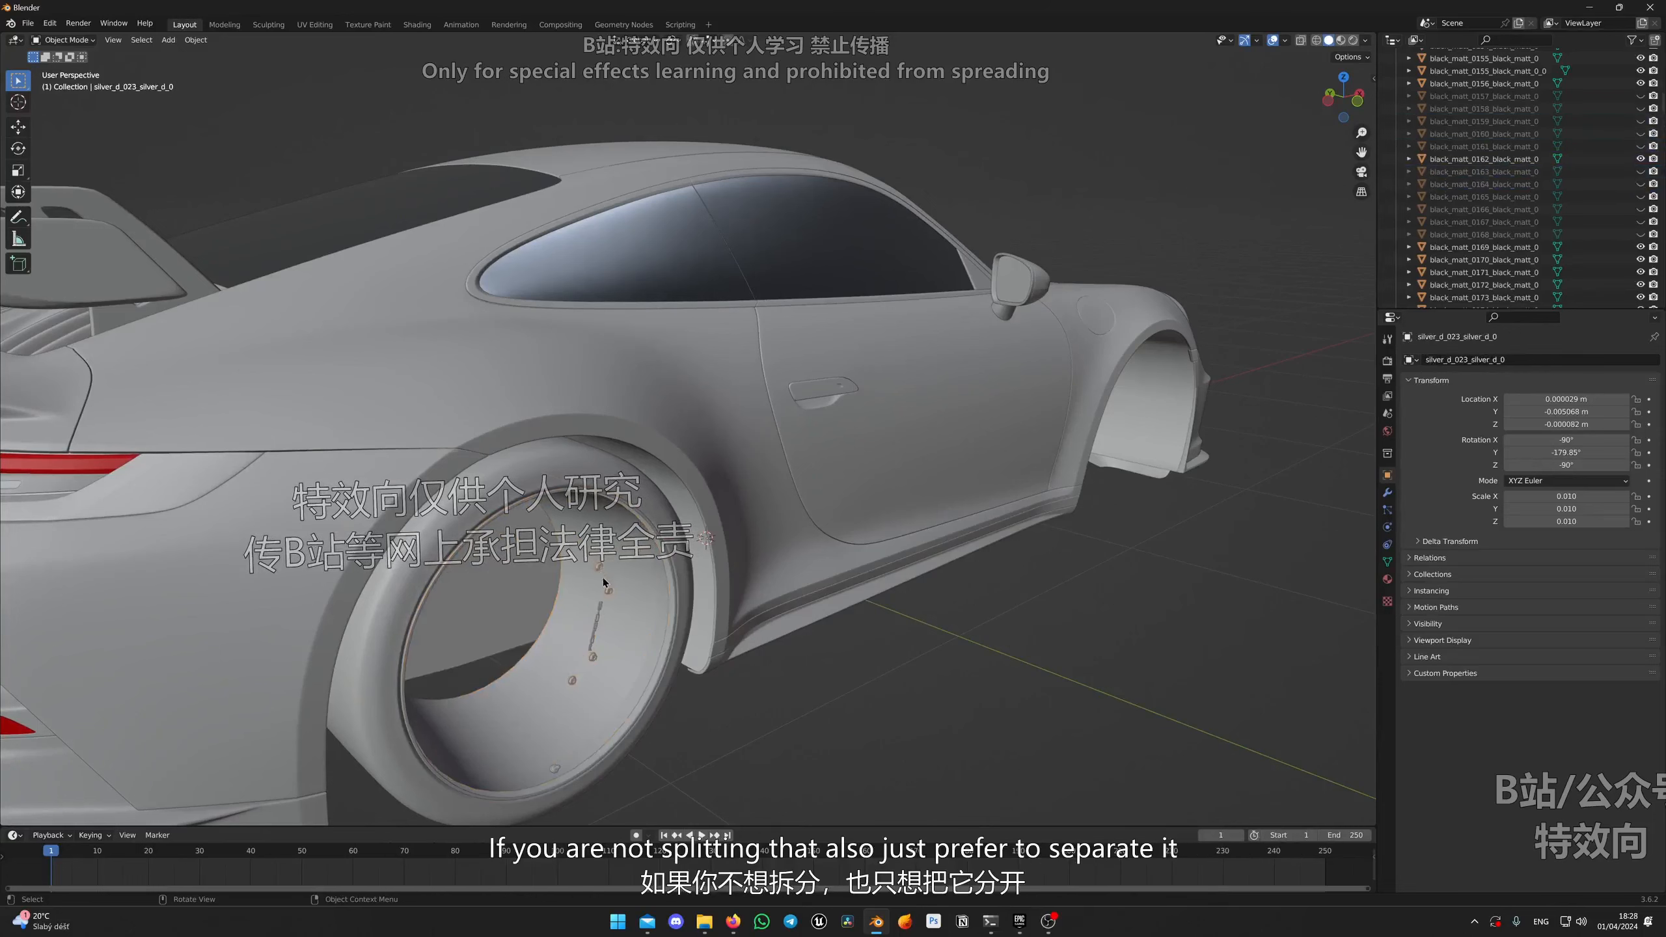
left_click(593, 678)
key("h")
left_click(554, 768)
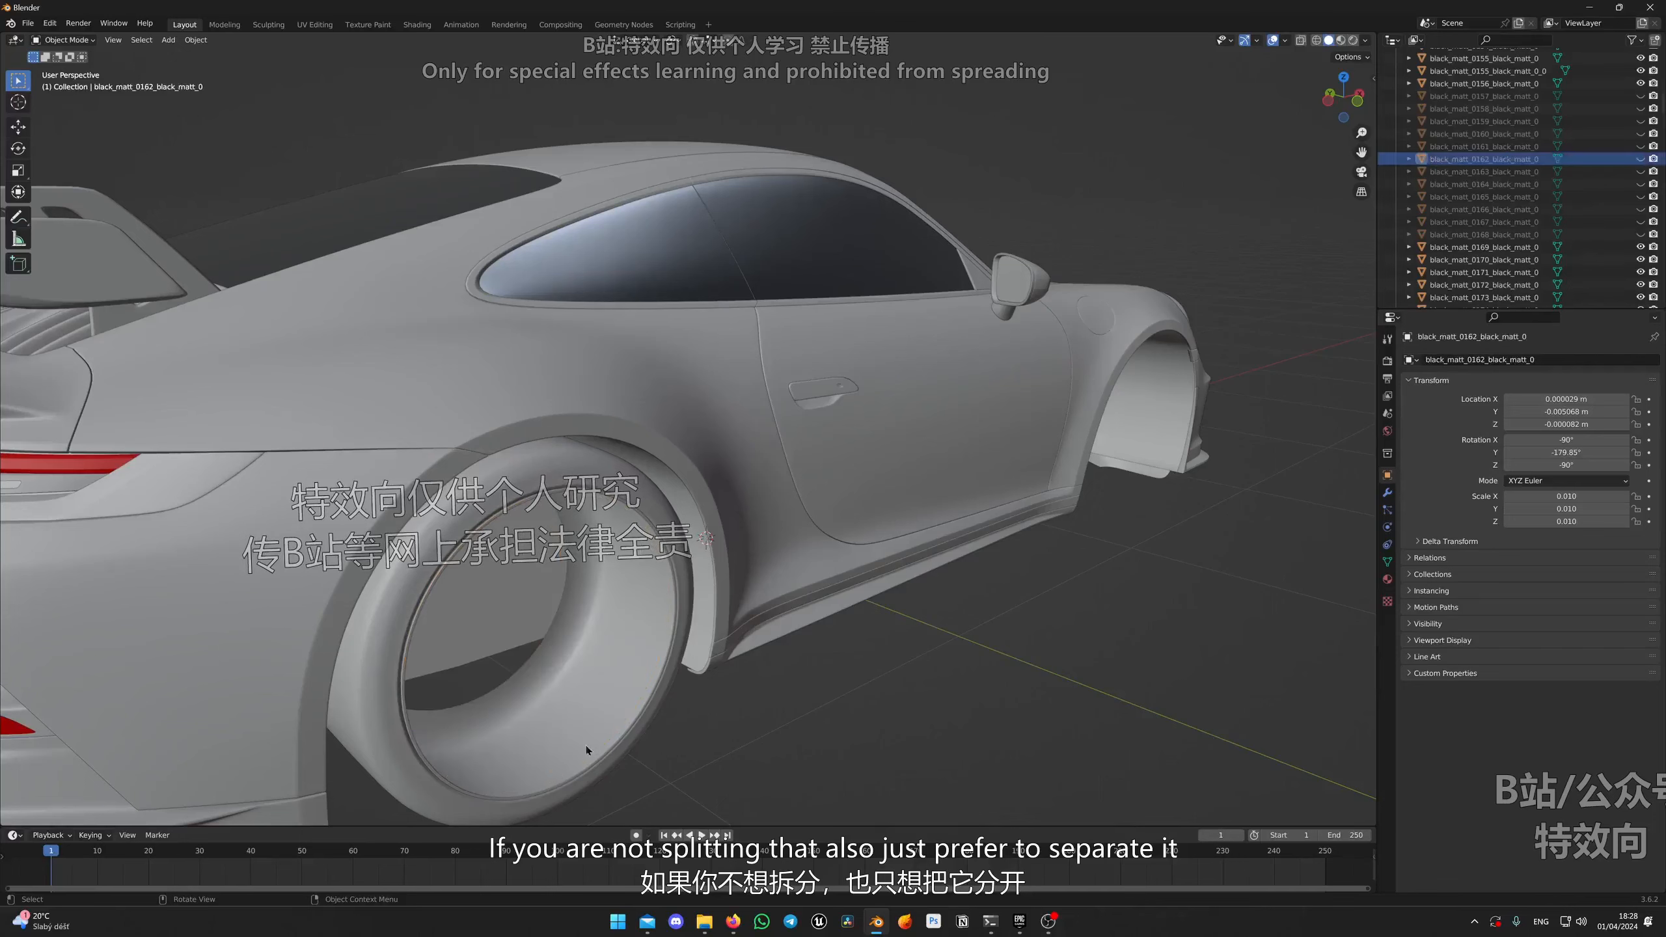
key("h")
left_click(662, 660)
key("h")
left_click(653, 548)
Step: Select all glass meshes together: headlight covers, windshield, side windows, rear window and the rear light cover
middle_click_drag(653, 548, 1073, 577)
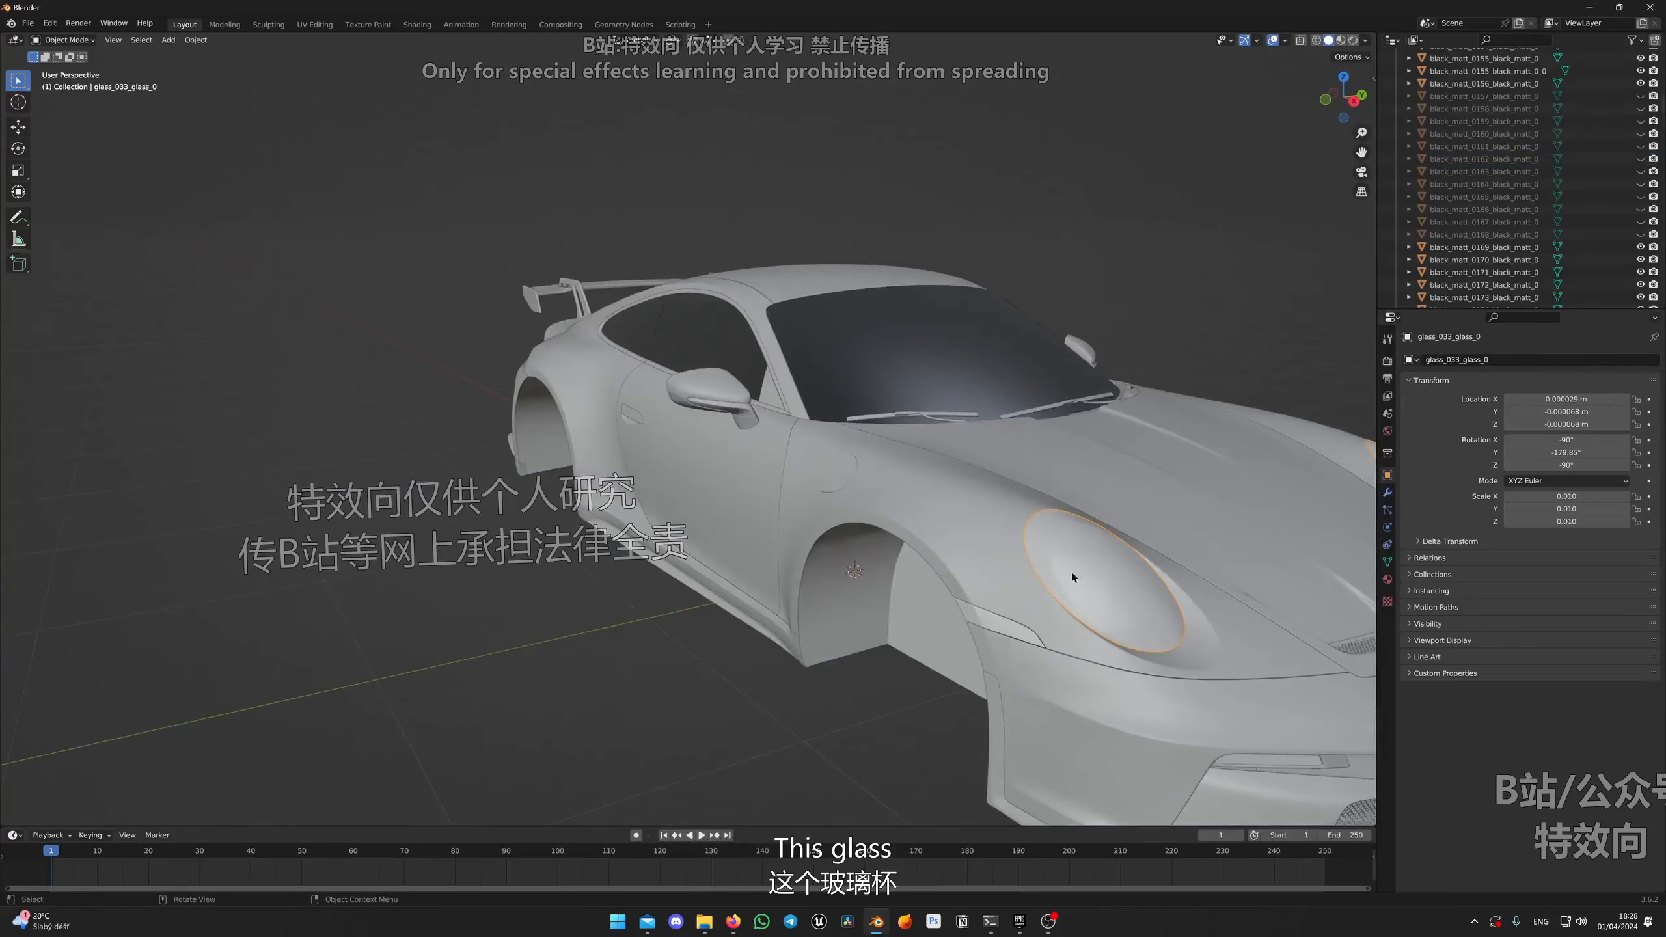
left_click(864, 345)
middle_click_drag(863, 346, 666, 342)
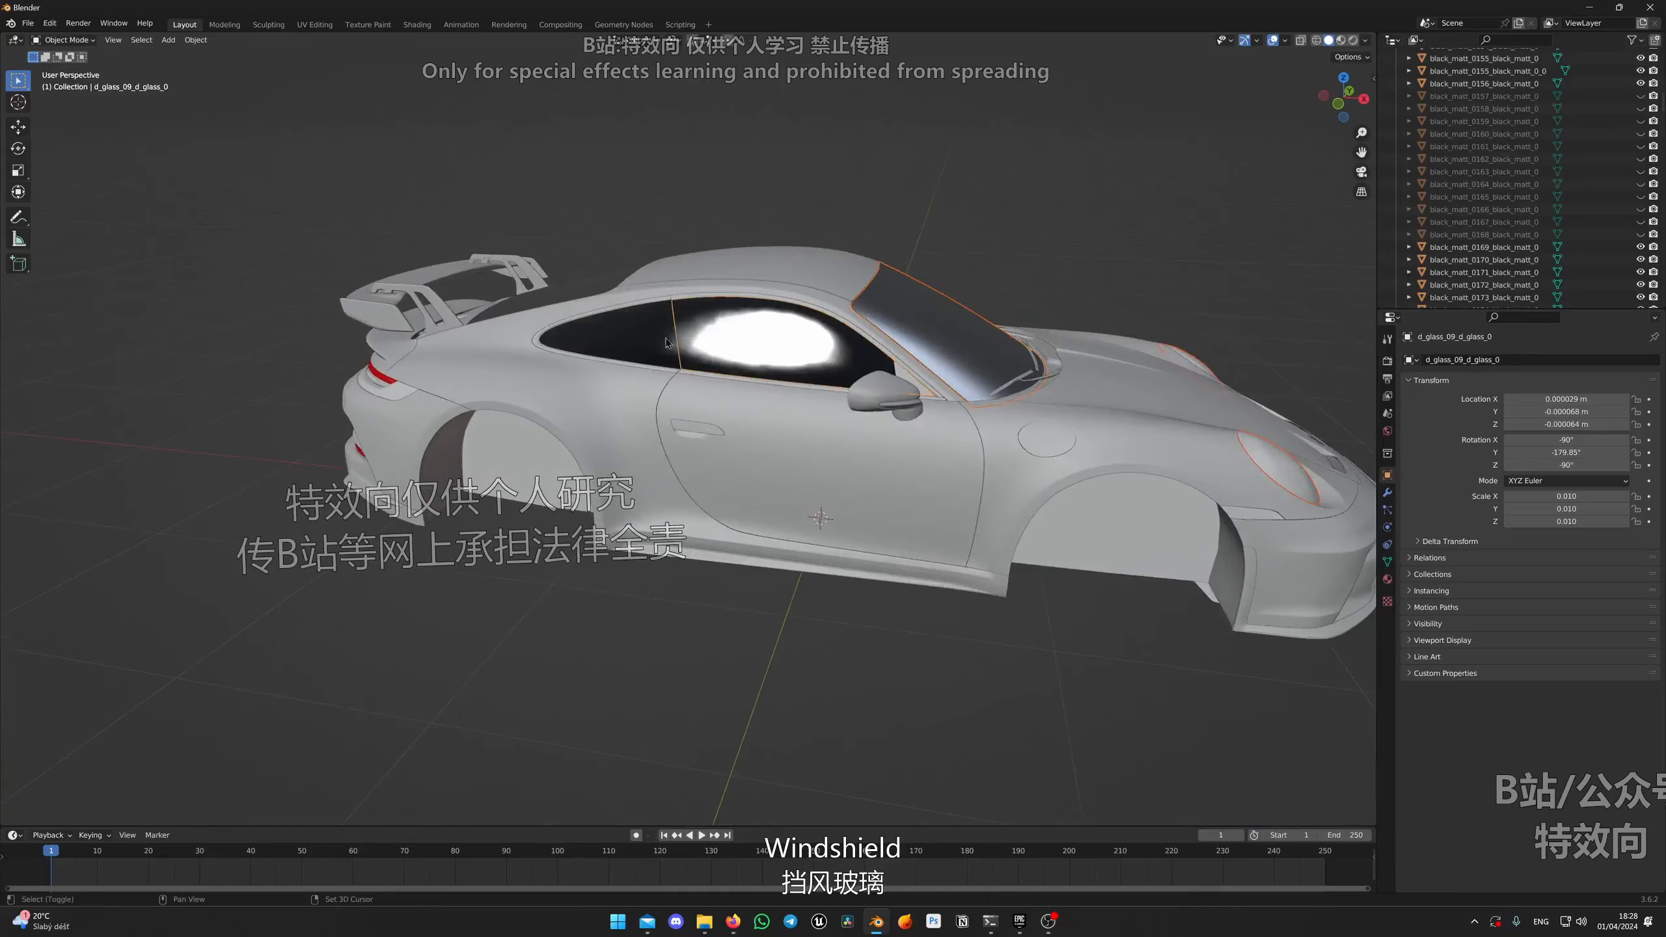
middle_click_drag(562, 335, 755, 365)
left_click(543, 404, "shift")
middle_click_drag(543, 405, 776, 440)
left_click(748, 440, "shift")
scroll(776, 436, "up", 6)
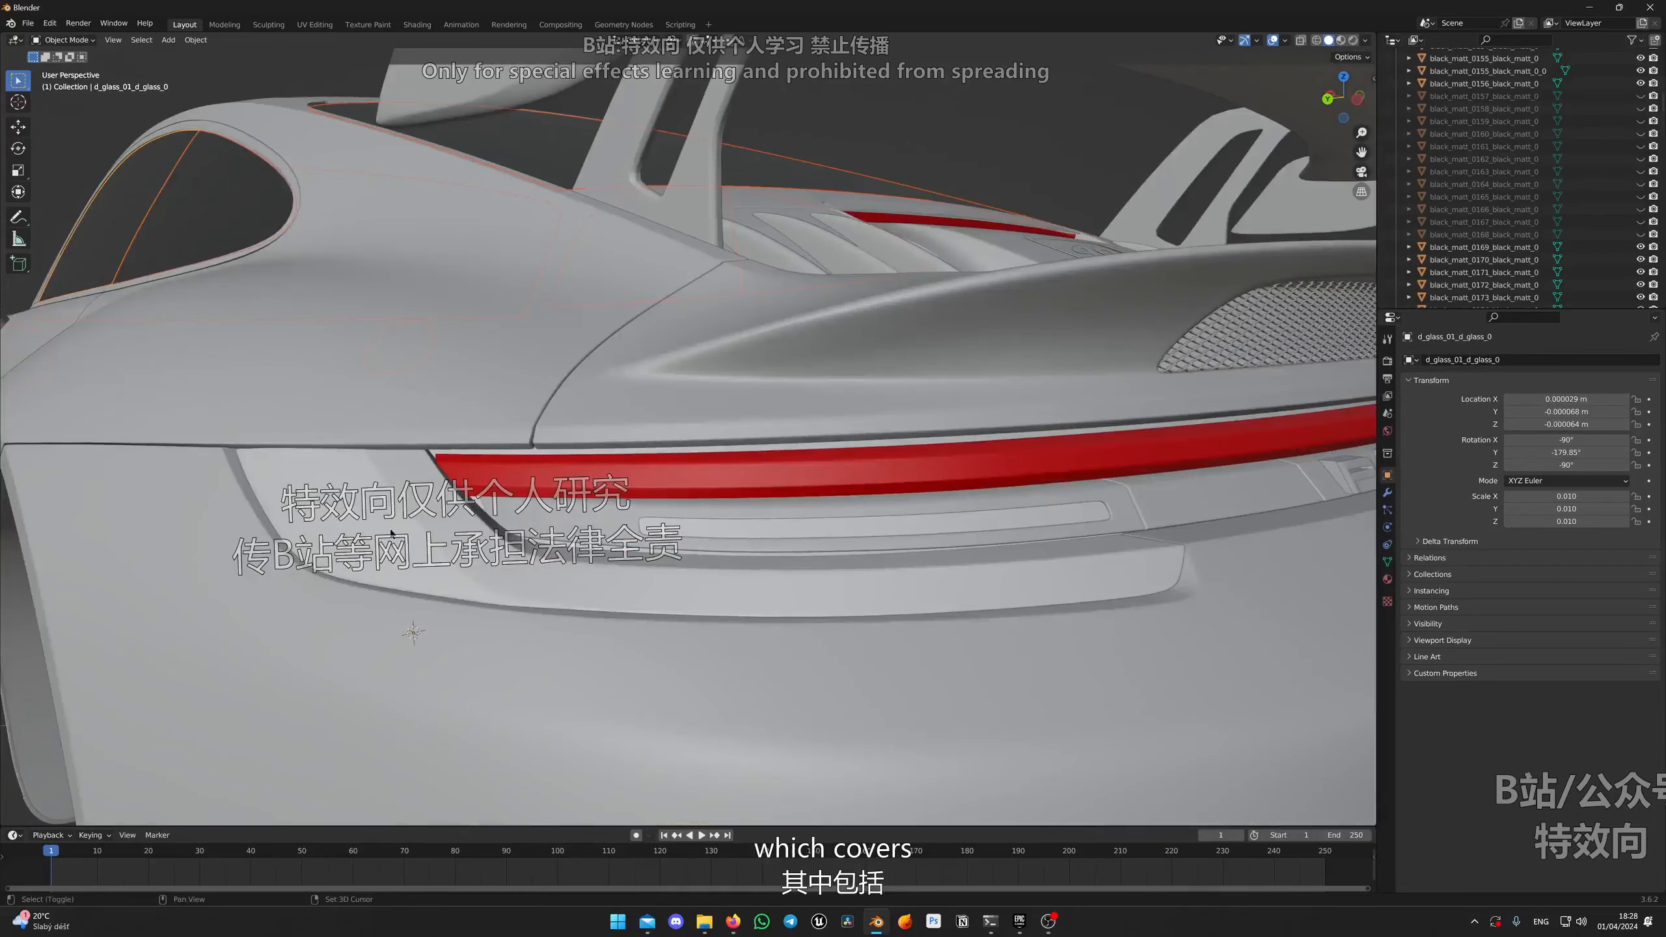
left_click(700, 518, "shift")
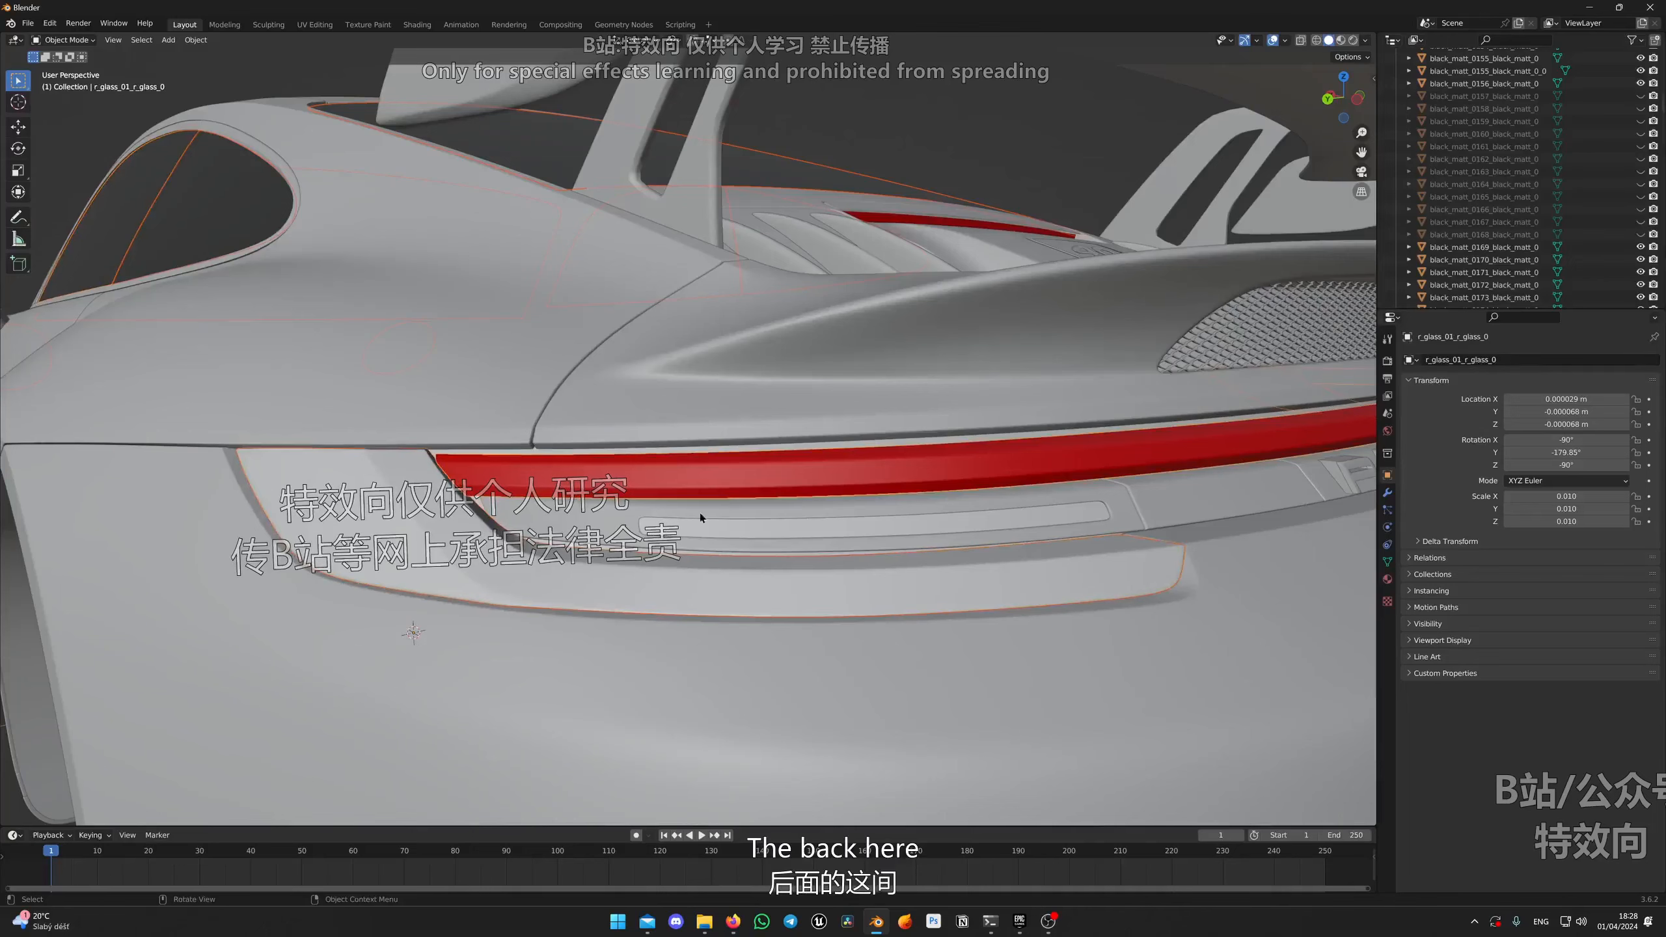
Step: Export the selected glass meshes as Glass.fbx into the Porsche UE folder, limited to selected objects
scroll(700, 516, "down", 7)
middle_click_drag(707, 519, 886, 500)
scroll(686, 485, "up", 4)
scroll(882, 501, "down", 4)
middle_click_drag(593, 527, 755, 516)
left_click(28, 24)
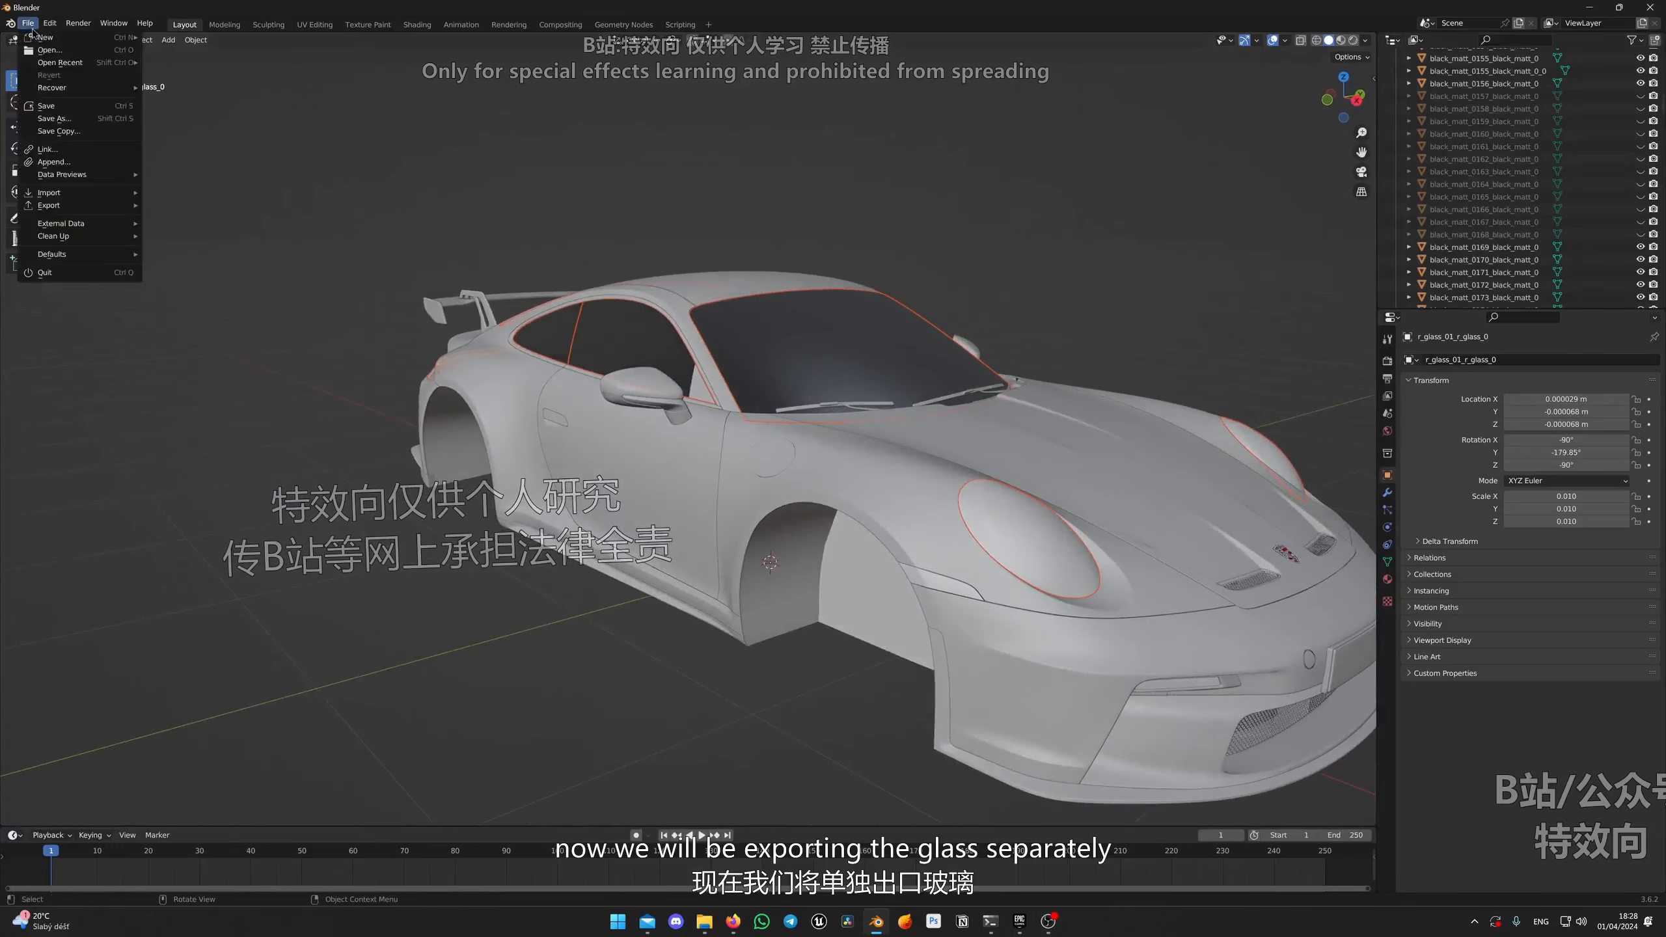
mouse_move(78, 205)
left_click(217, 330)
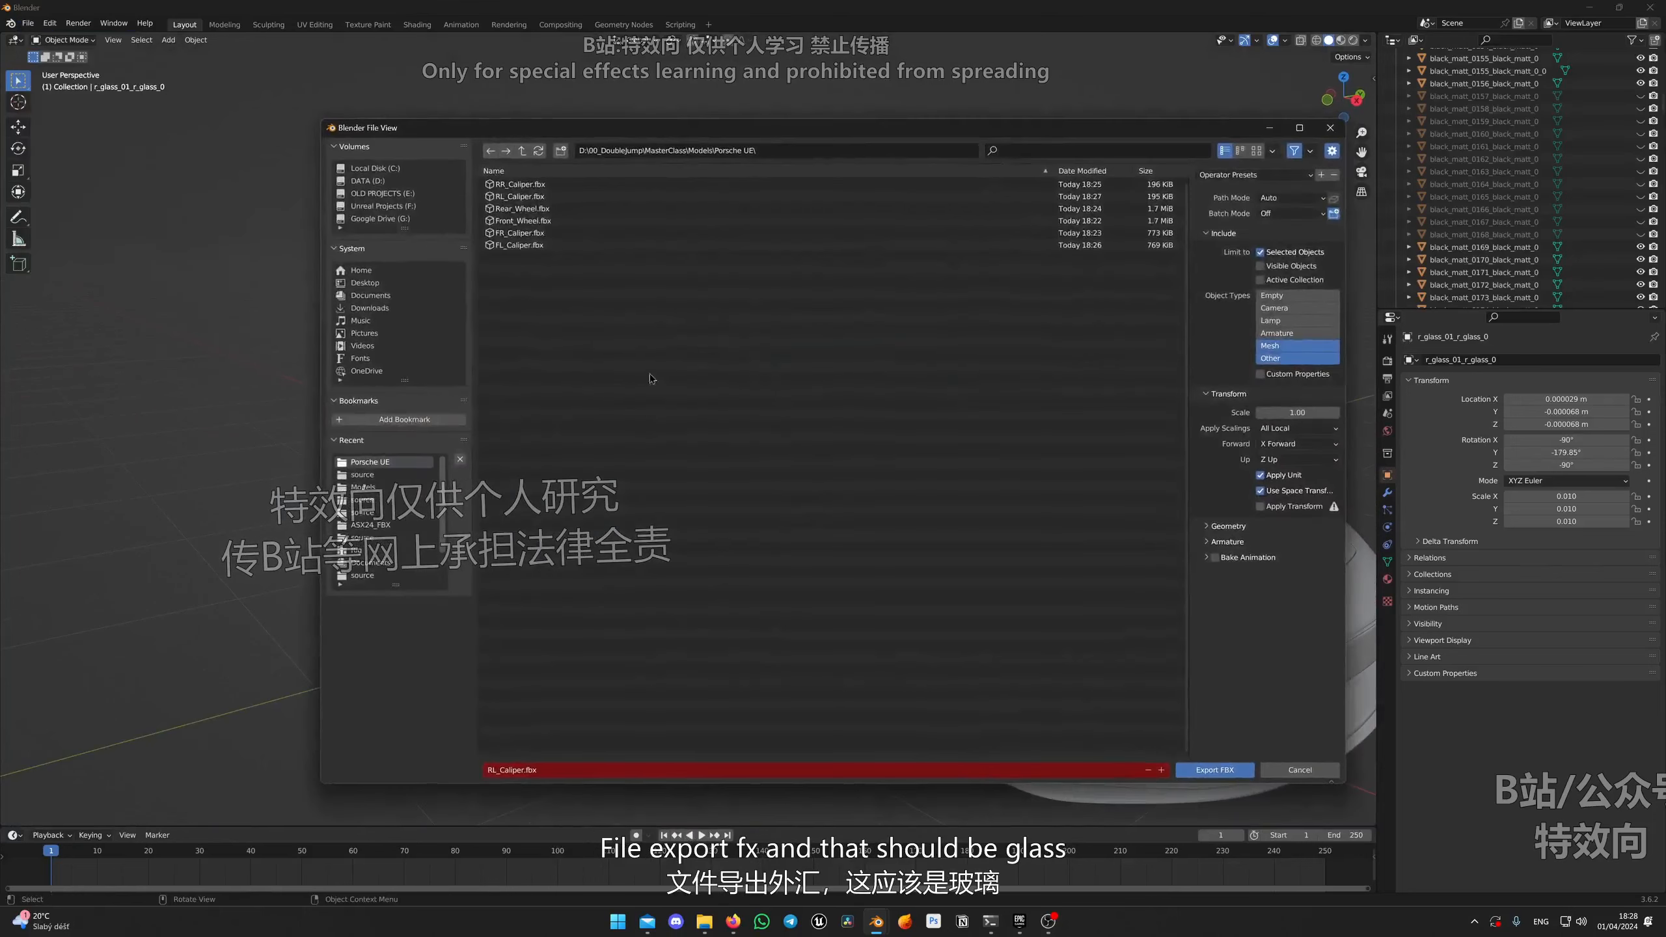
left_click_drag(524, 769, 438, 763)
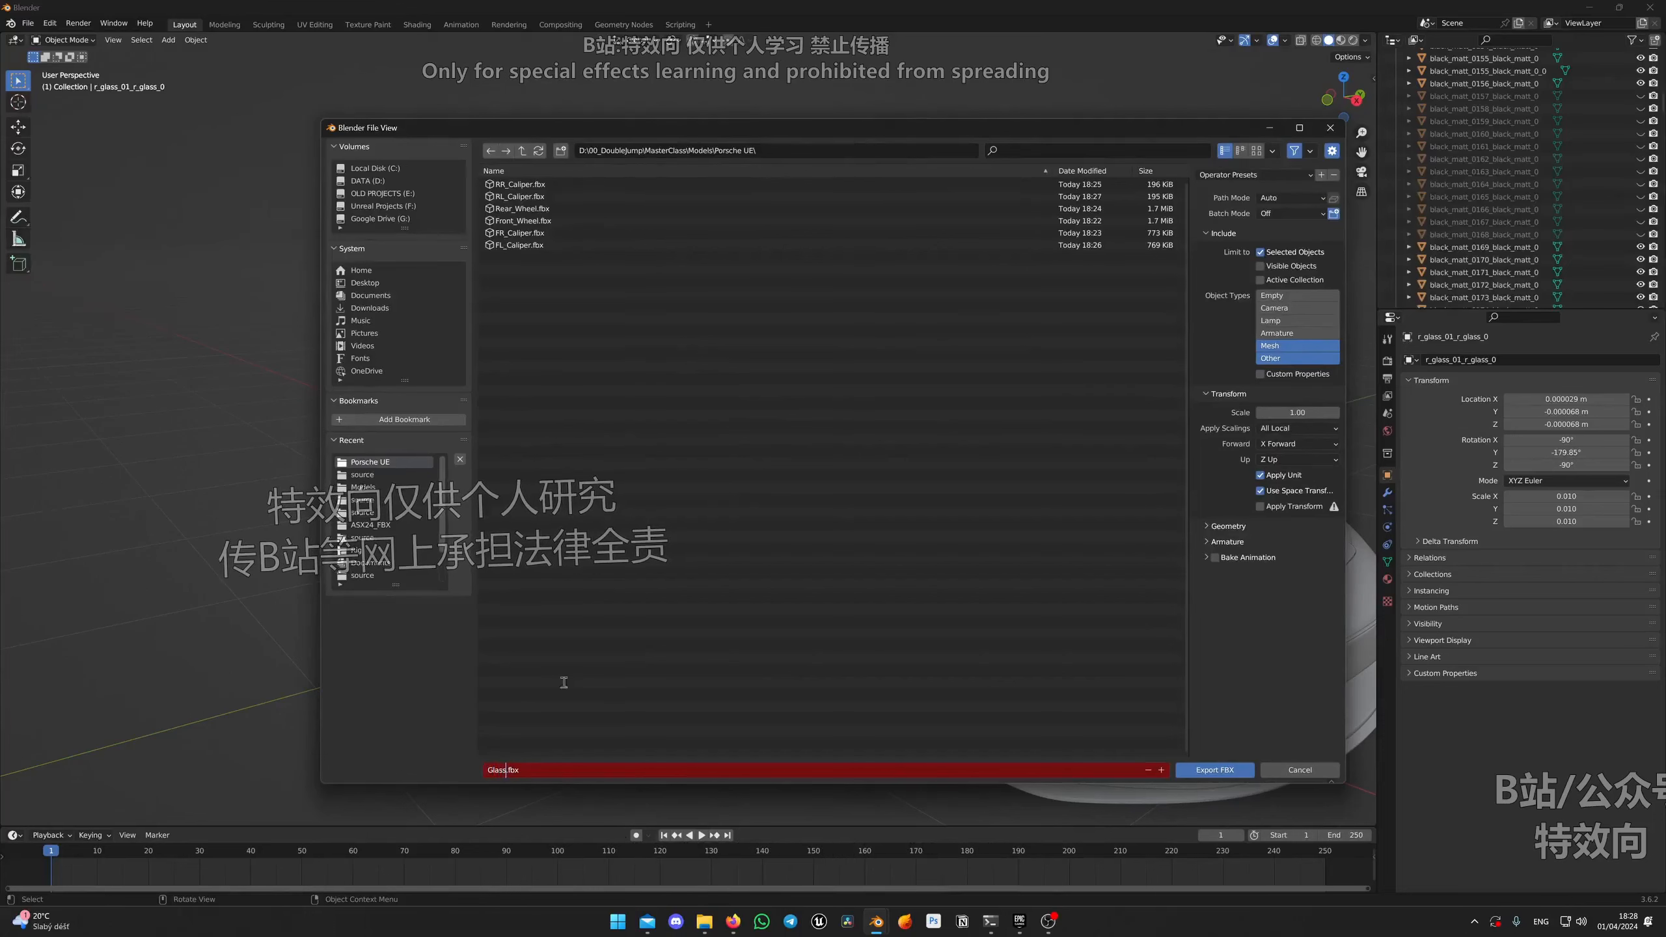
left_click(1213, 770)
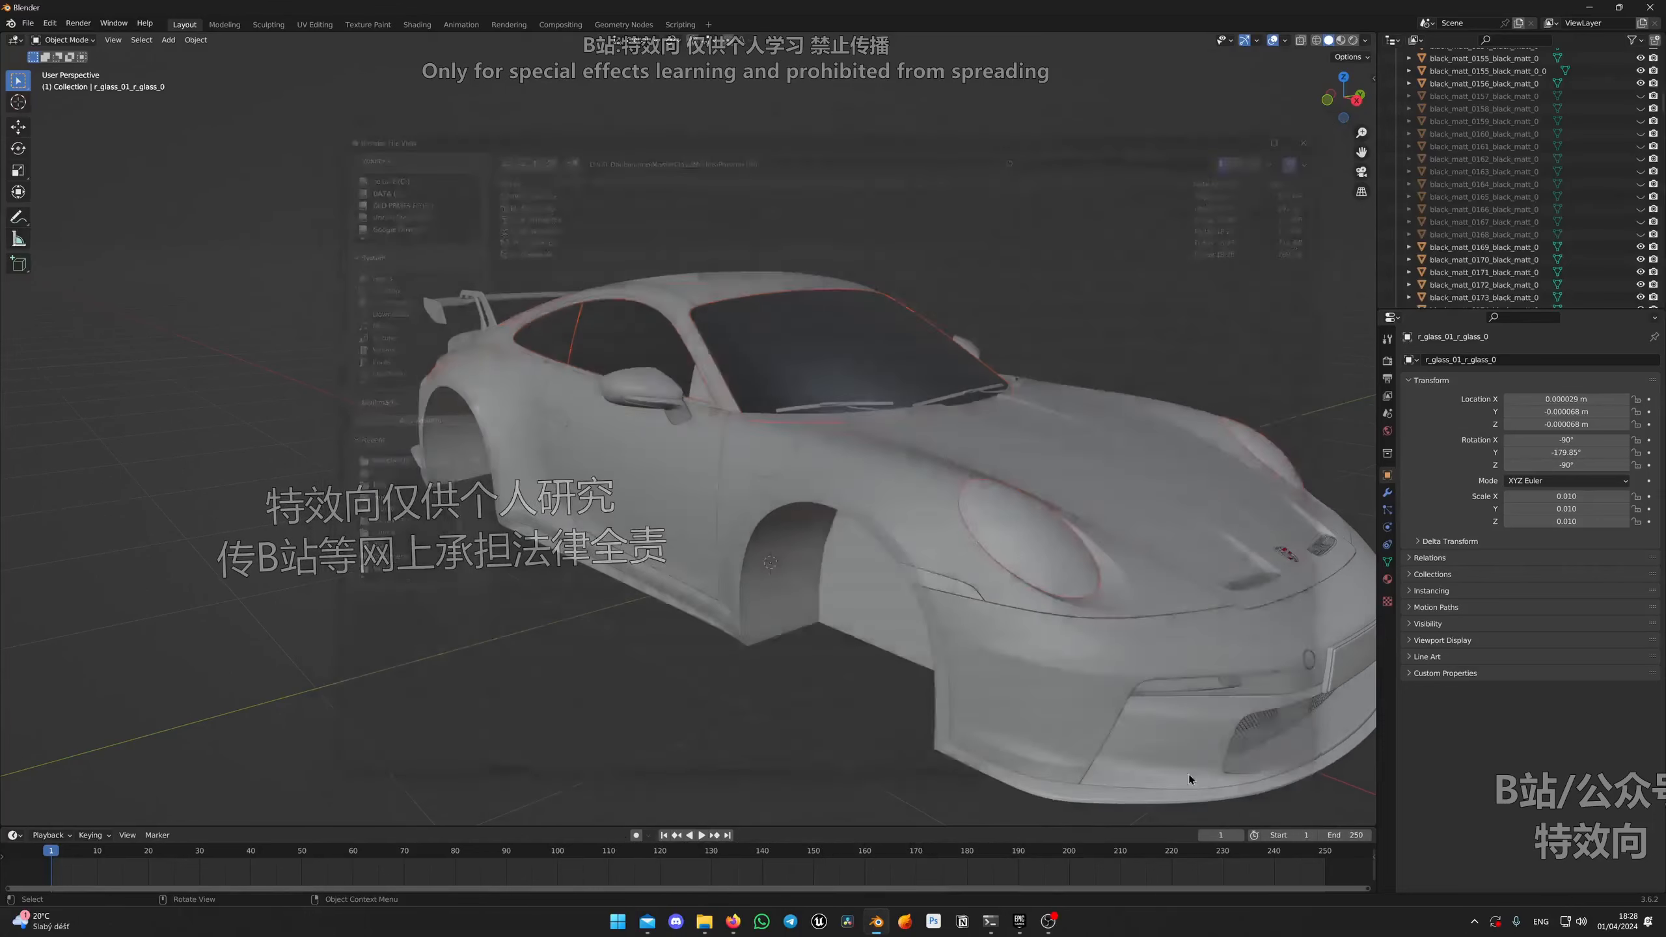
Step: Invert the selection to get everything visible except the glass, and export it as 911_Body.fbx
key("ctrl+i")
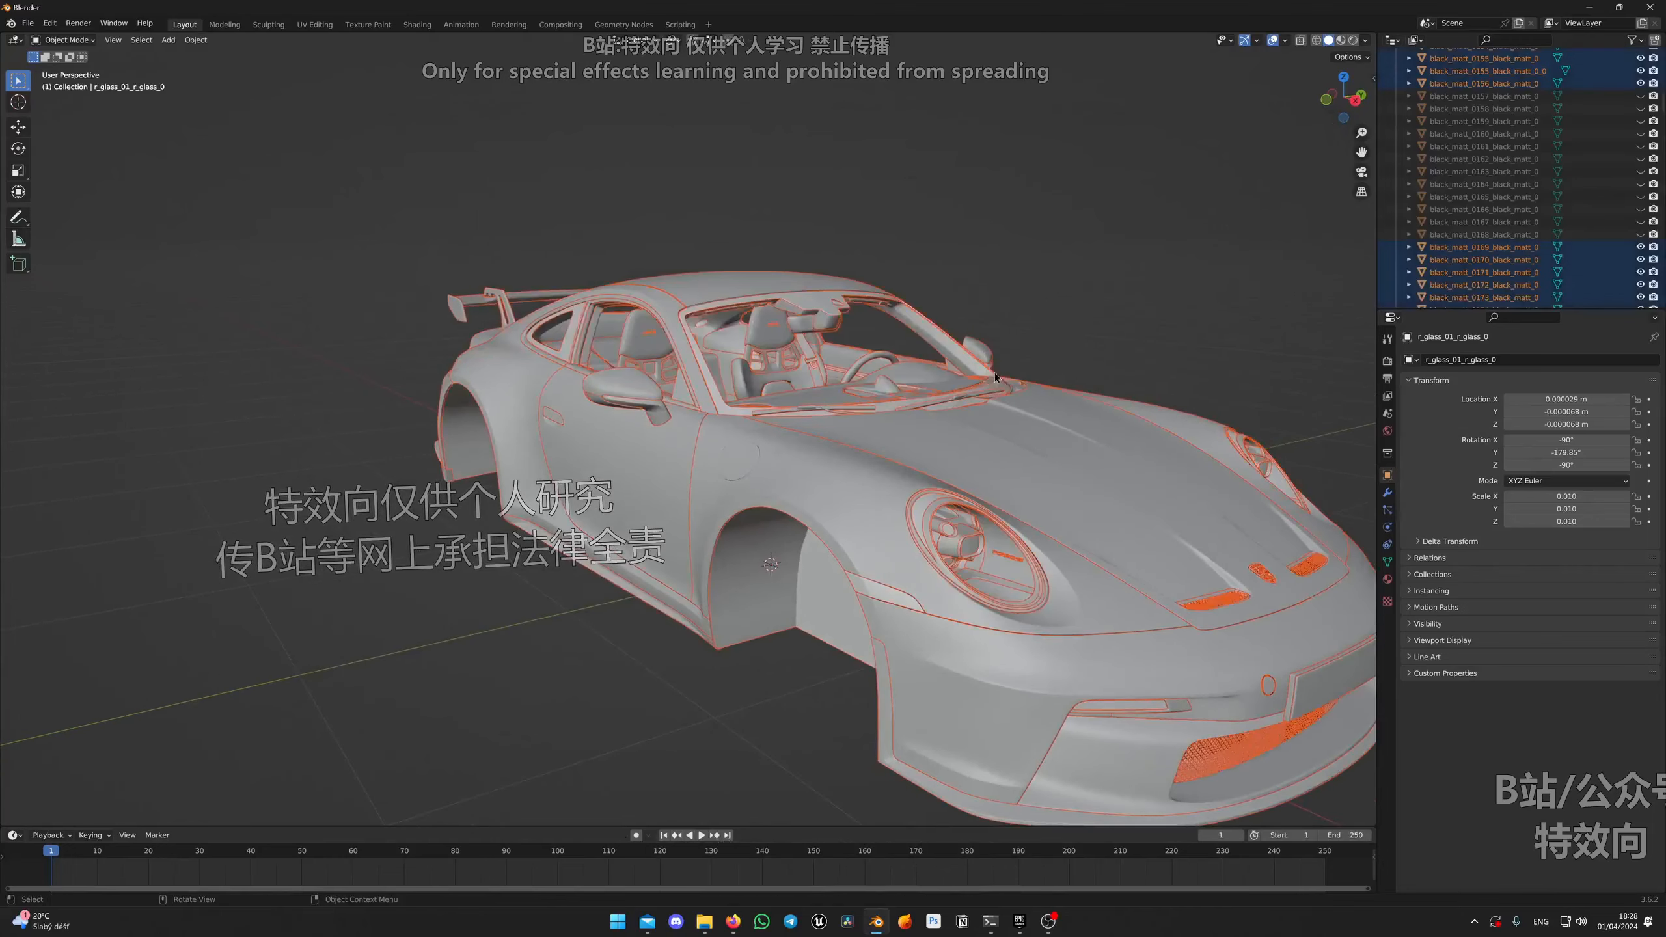
scroll(993, 354, "down", 5)
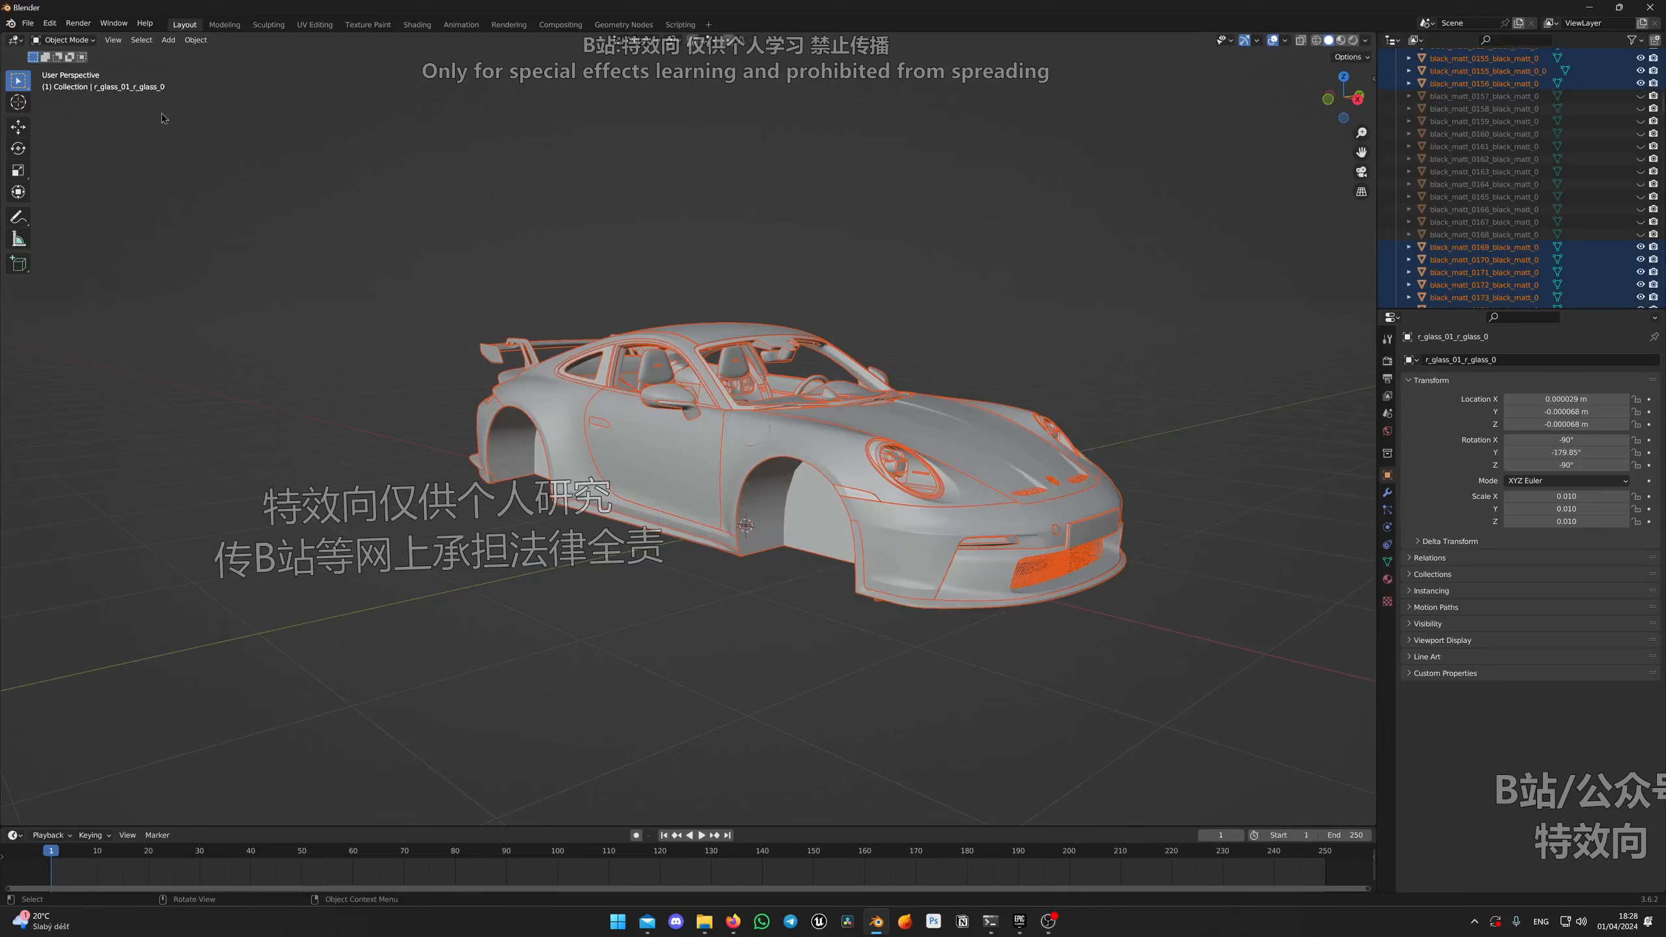
left_click(31, 27)
mouse_move(57, 206)
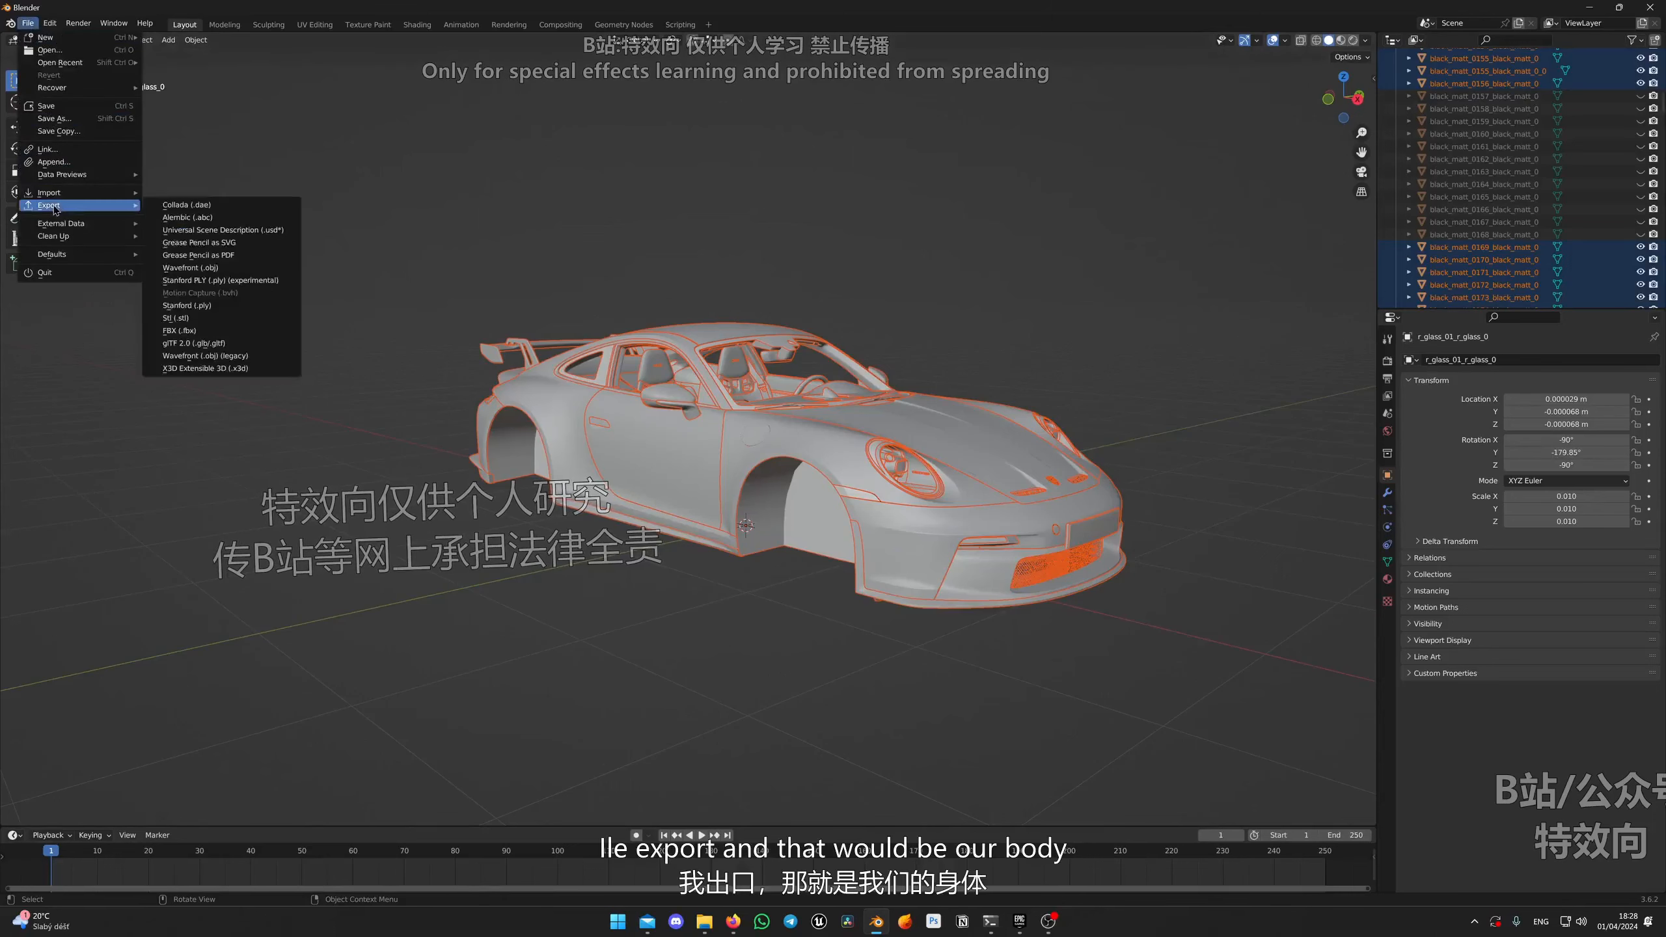
left_click(209, 330)
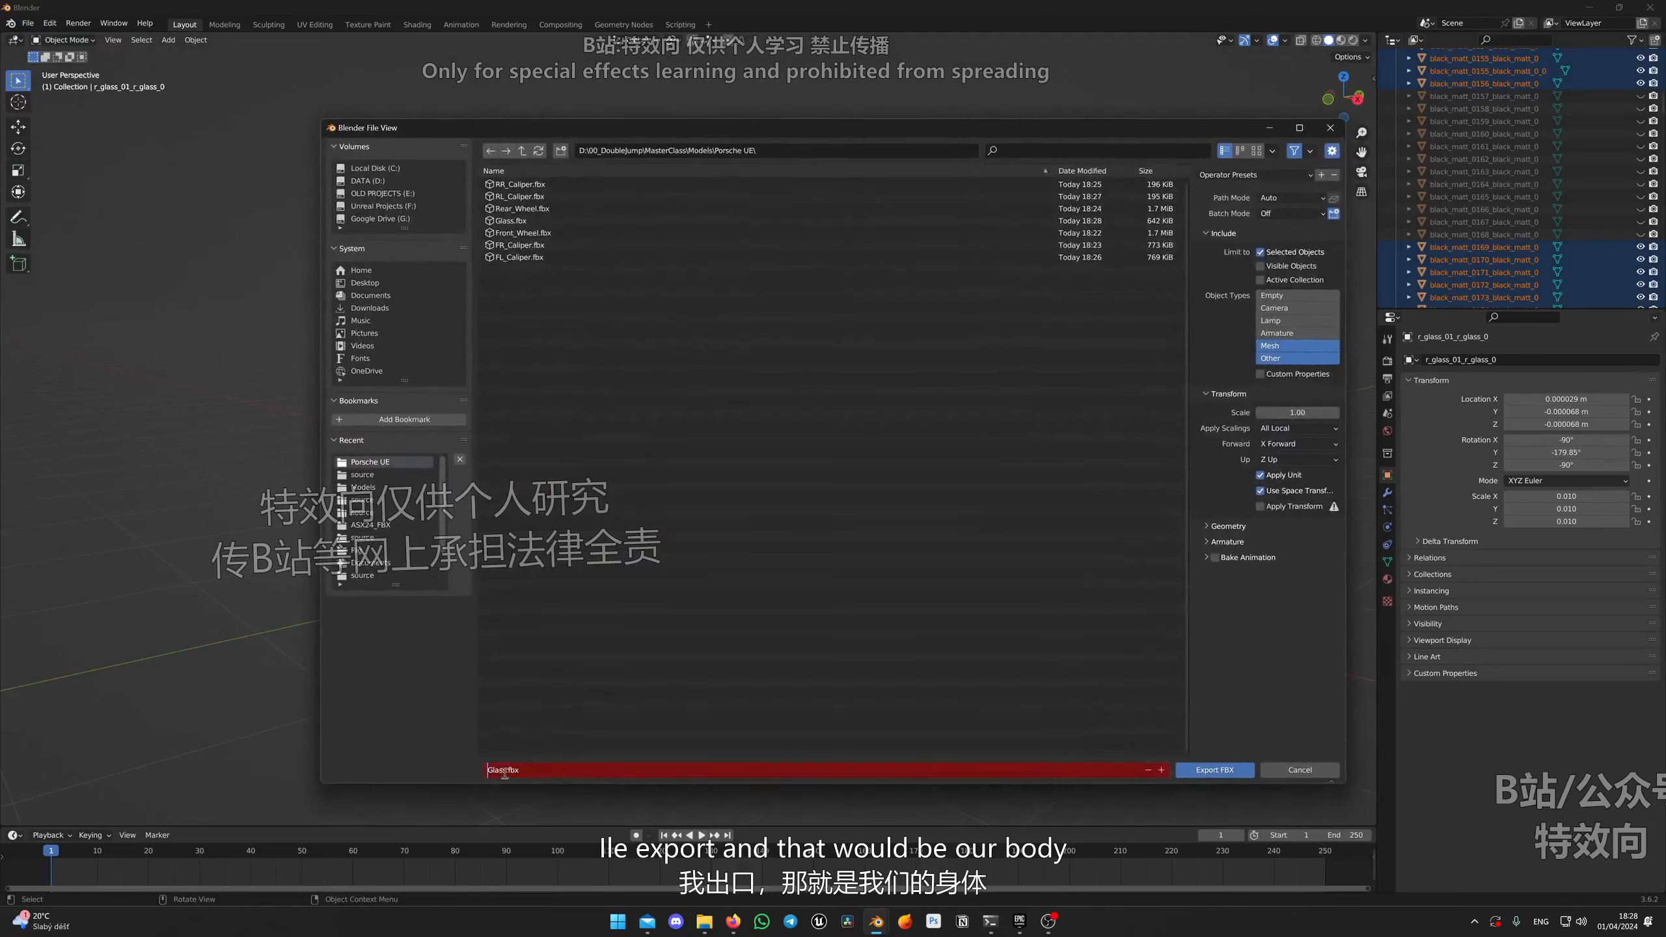
left_click_drag(504, 772, 469, 768)
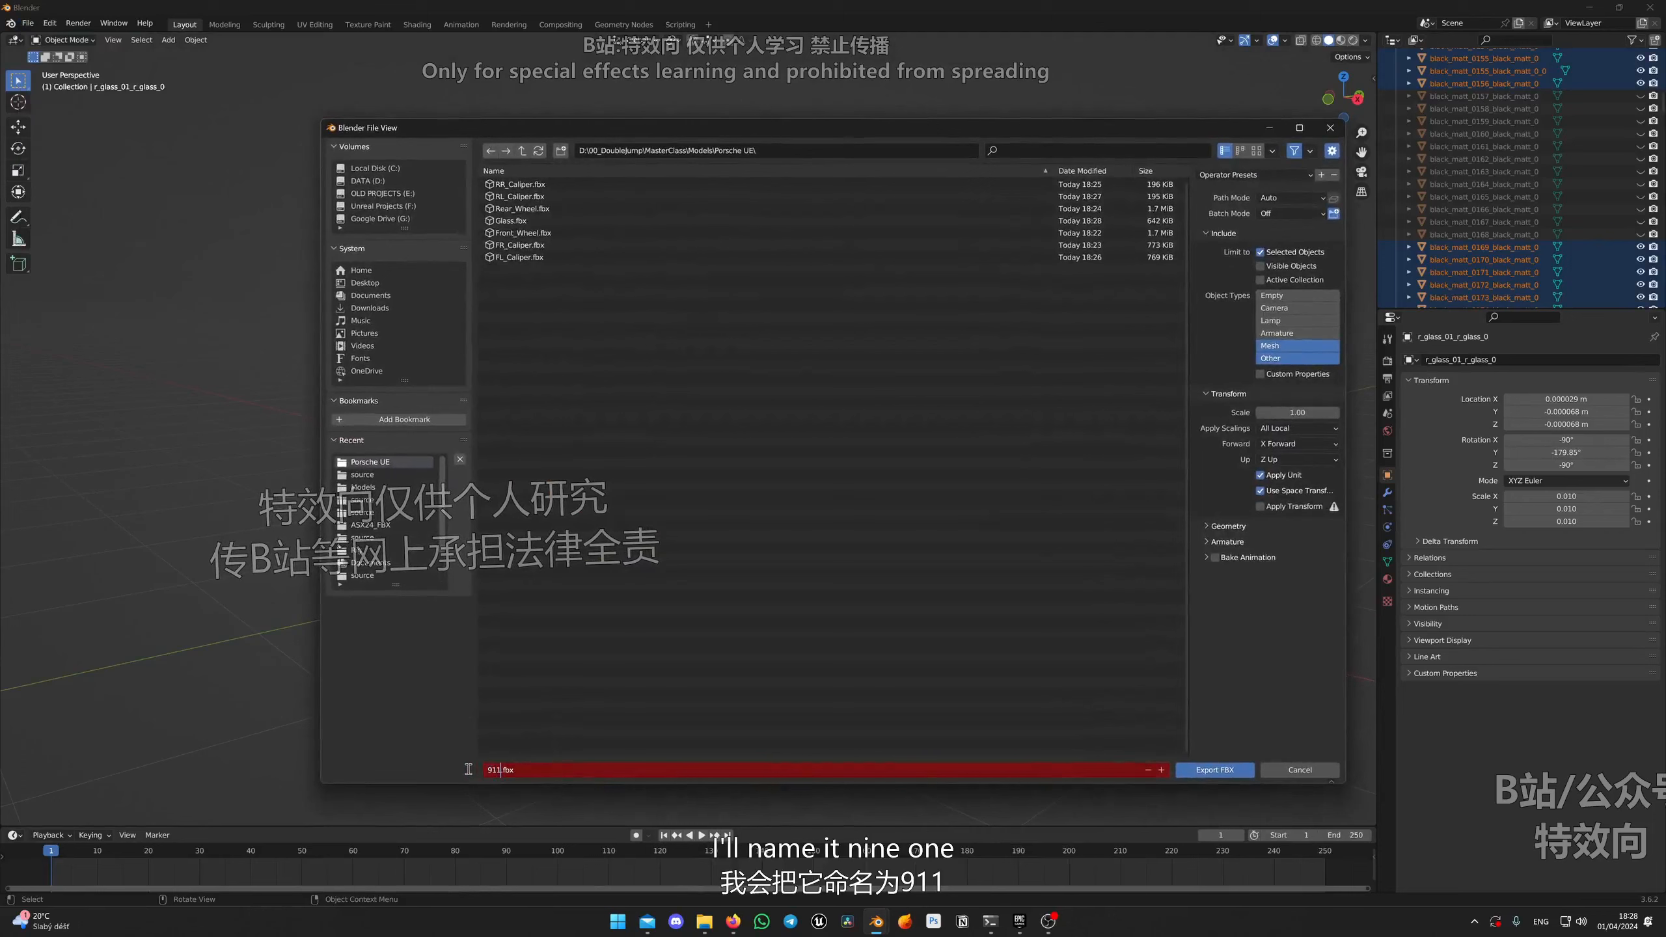
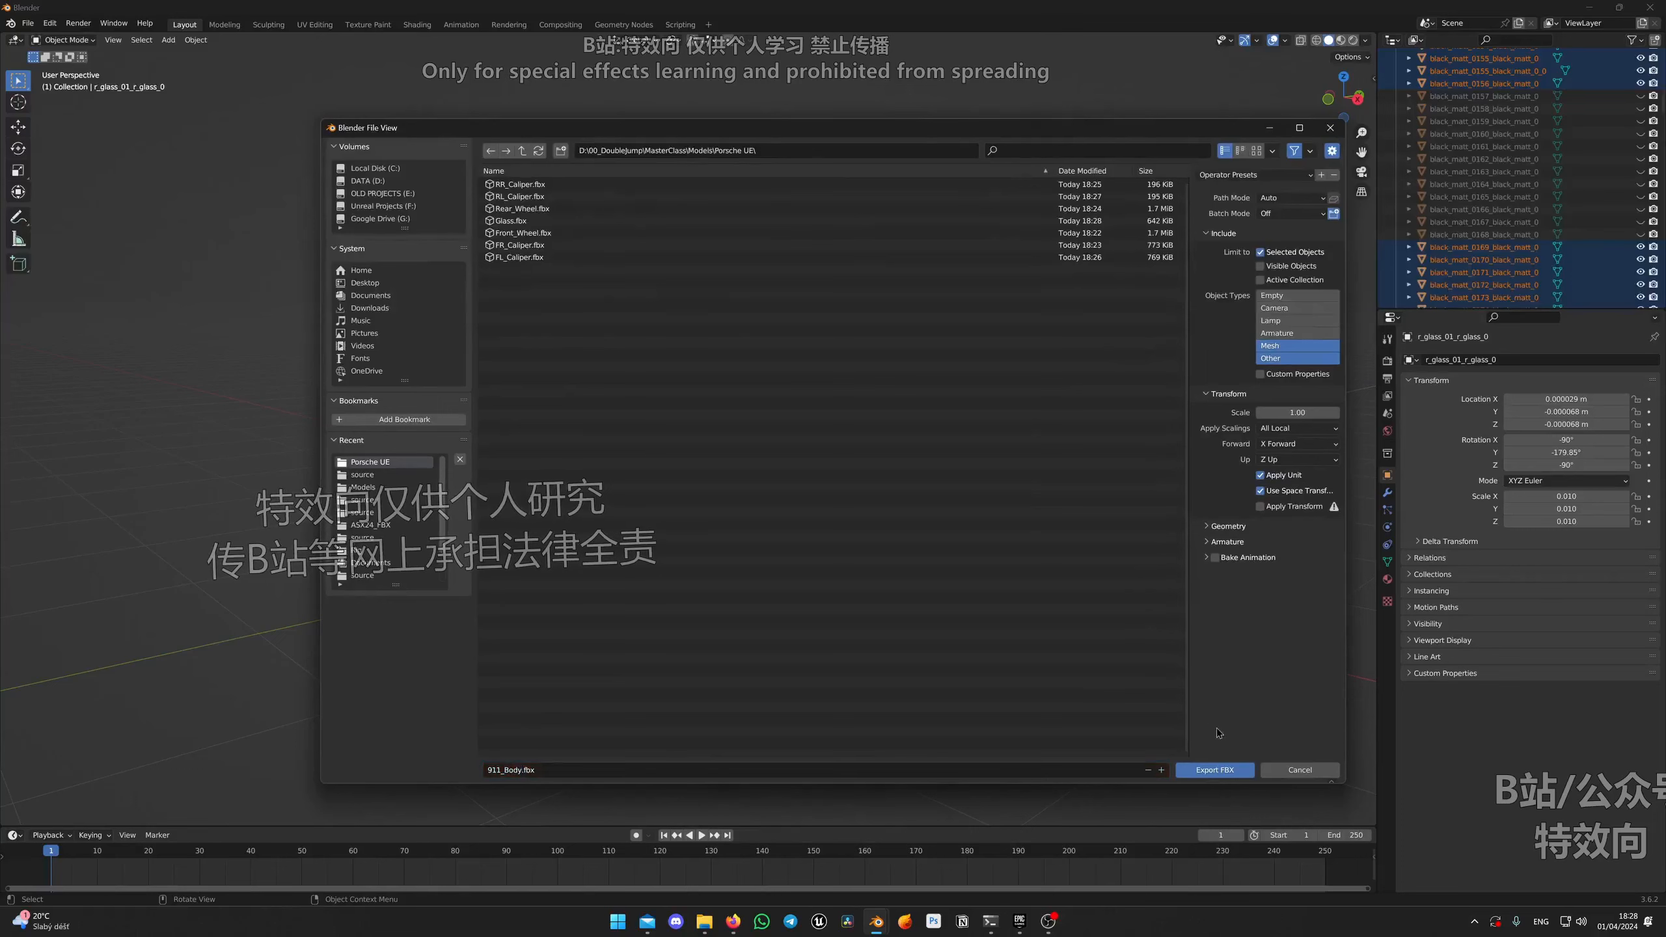
left_click(1207, 772)
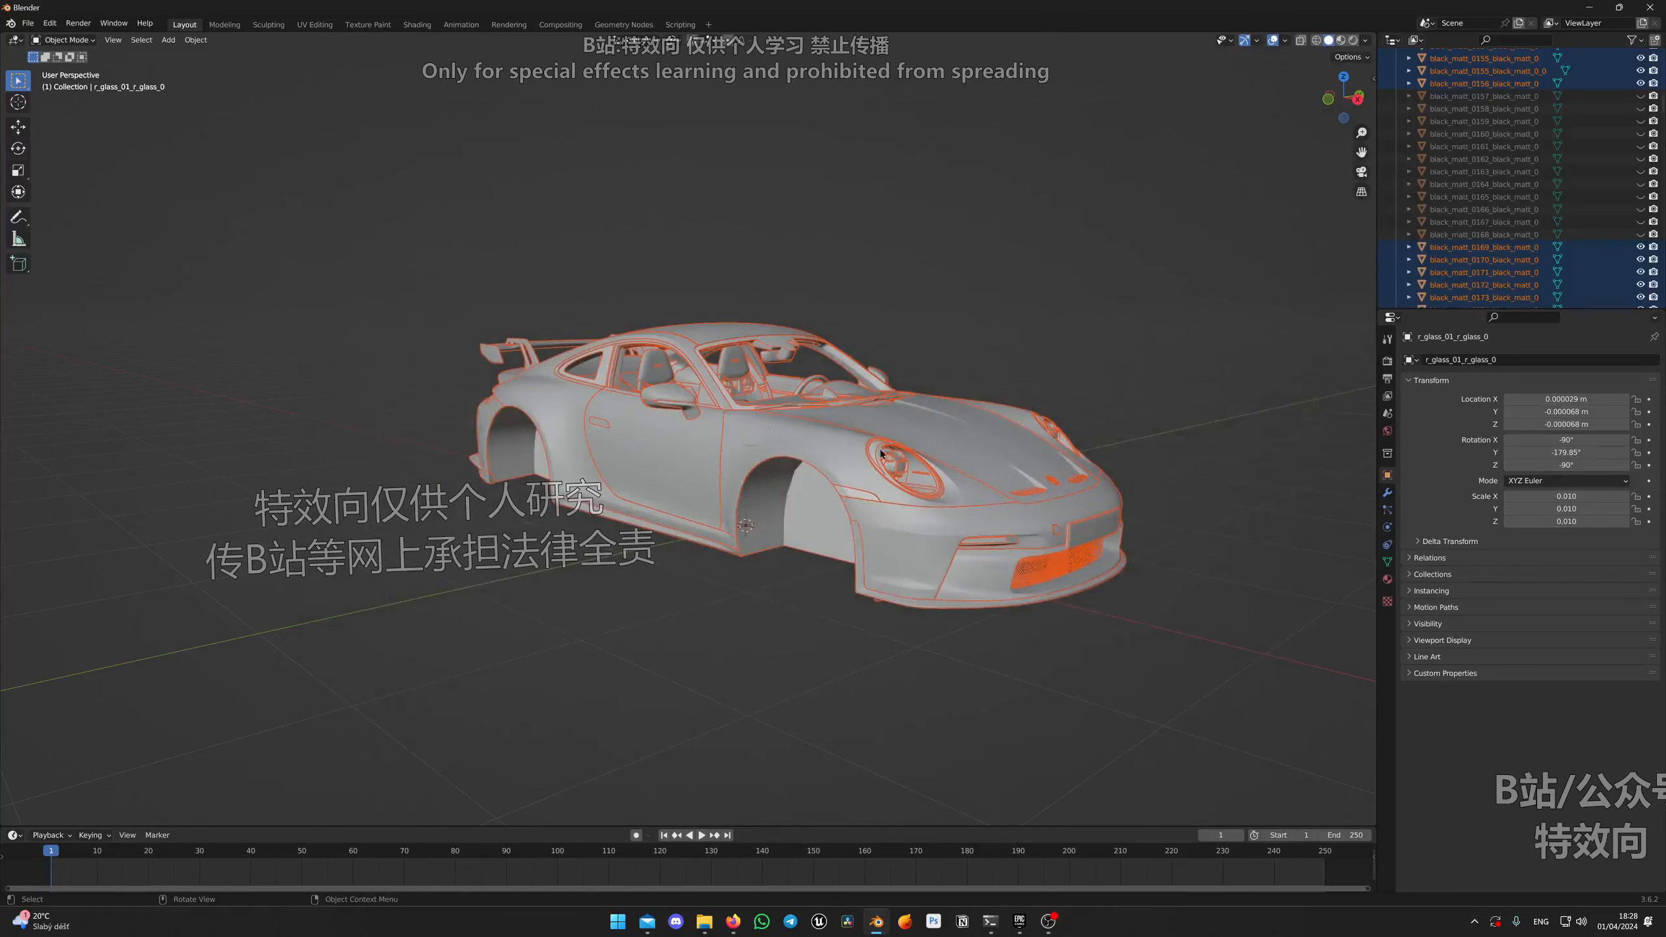
Step: Unhide all hidden car parts, select every object and delete them to empty the scene
middle_click_drag(922, 435, 864, 330)
middle_click_drag(931, 418, 816, 355)
left_click(897, 291)
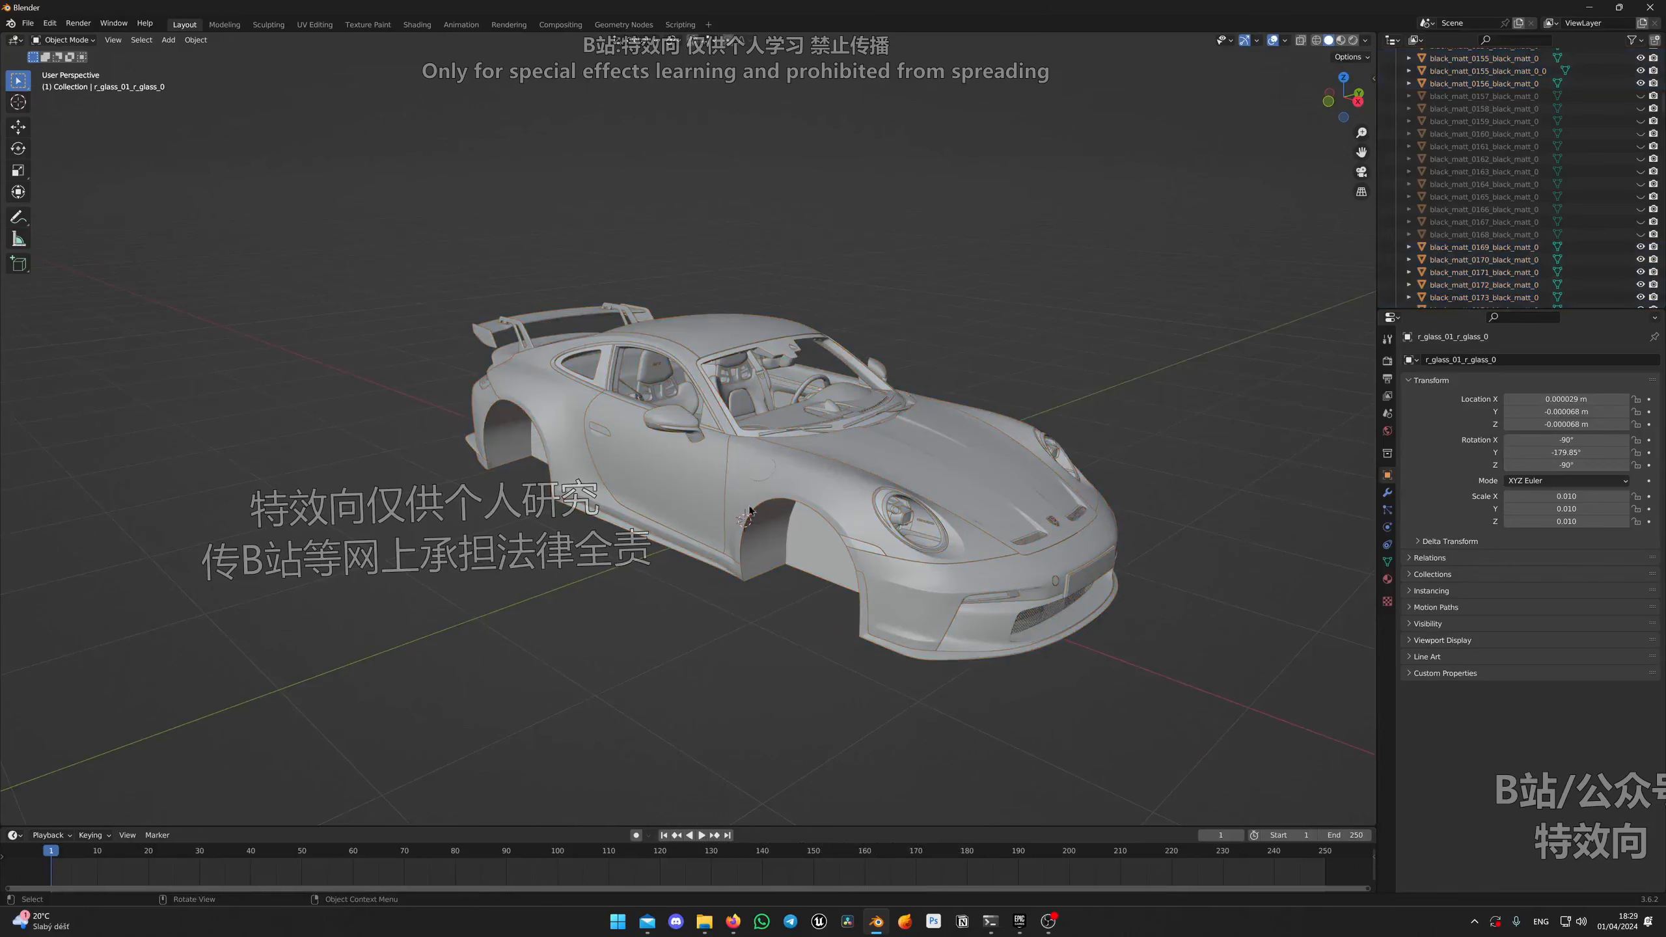
scroll(705, 435, "down", 2)
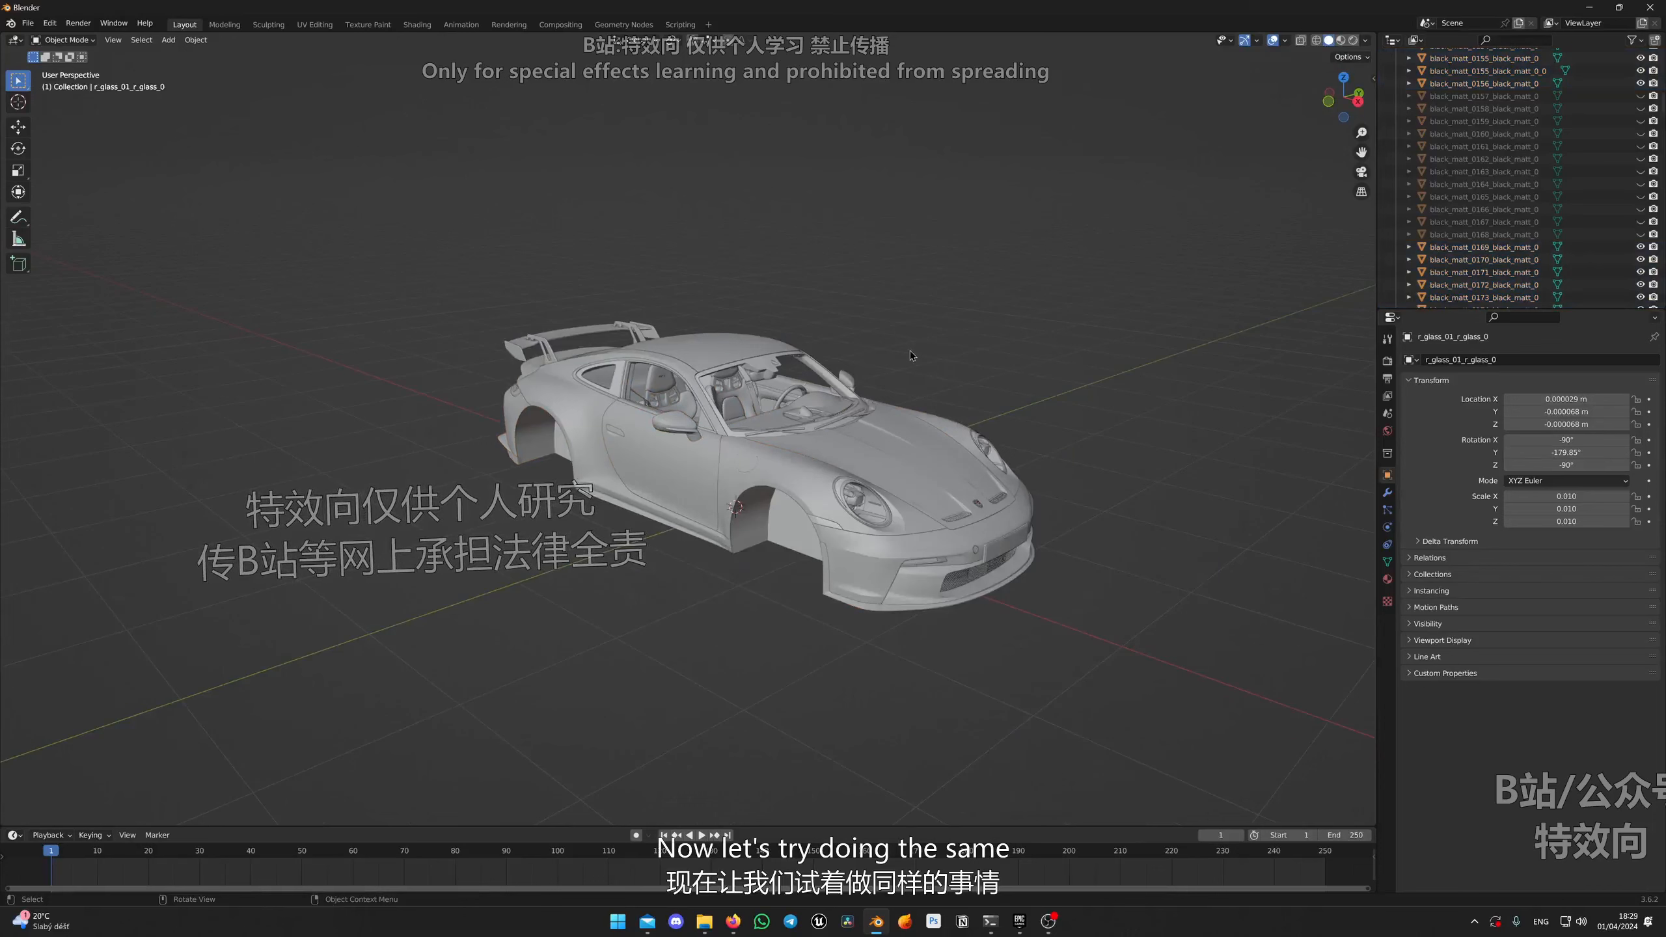
key("alt+h")
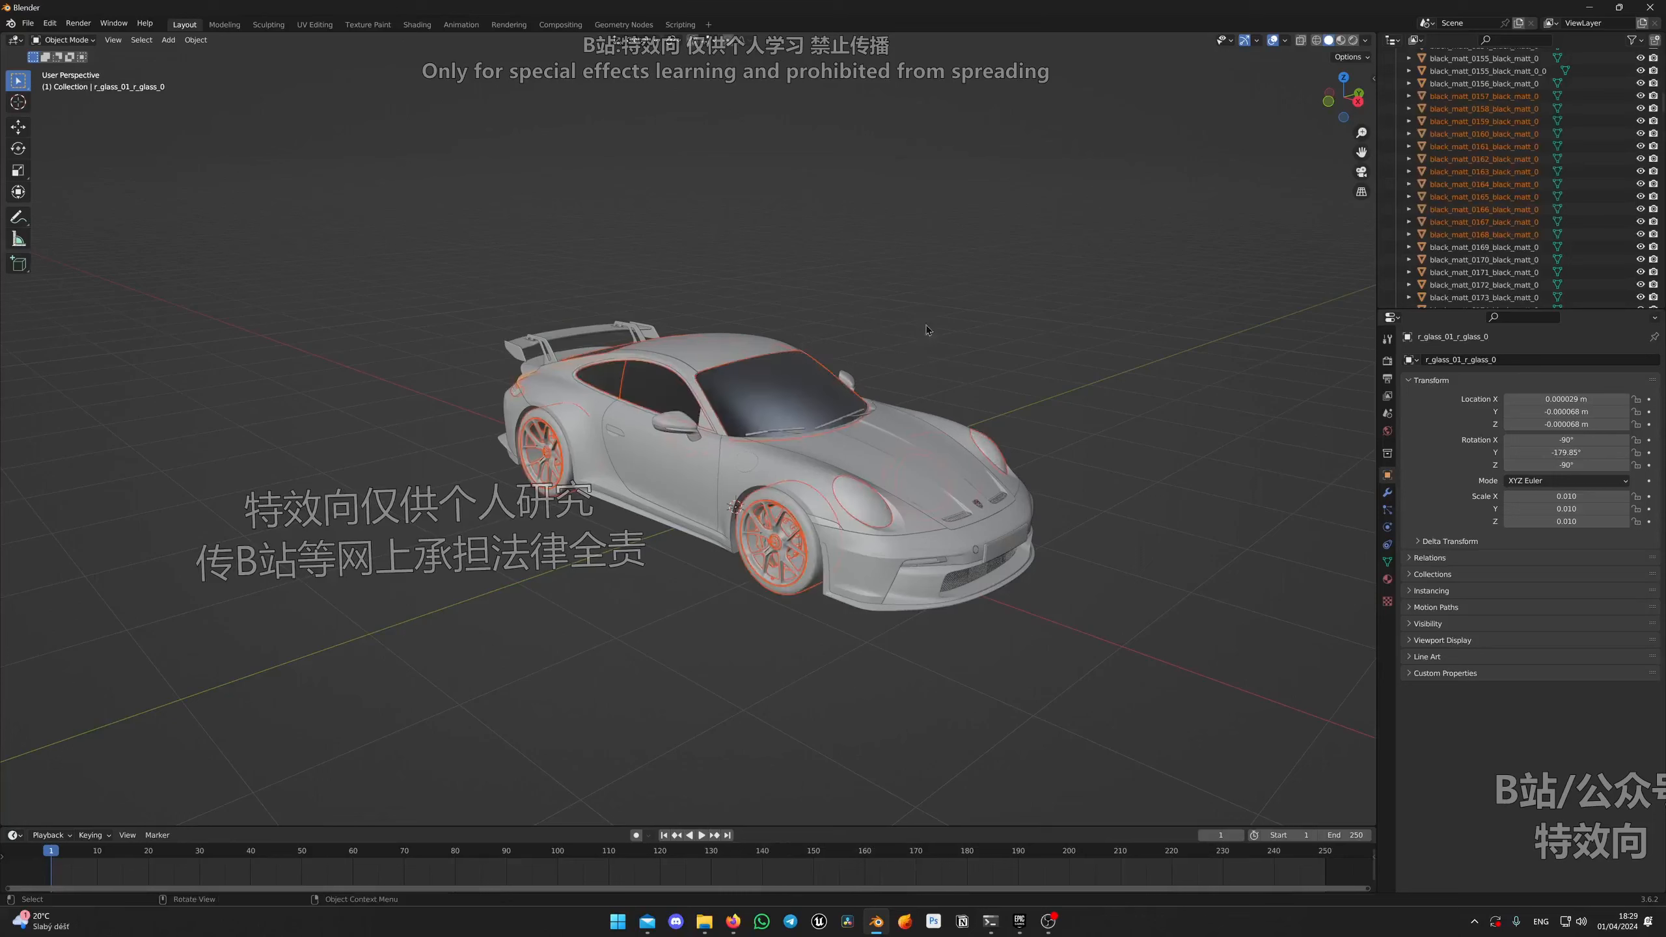
key("a")
key("Delete")
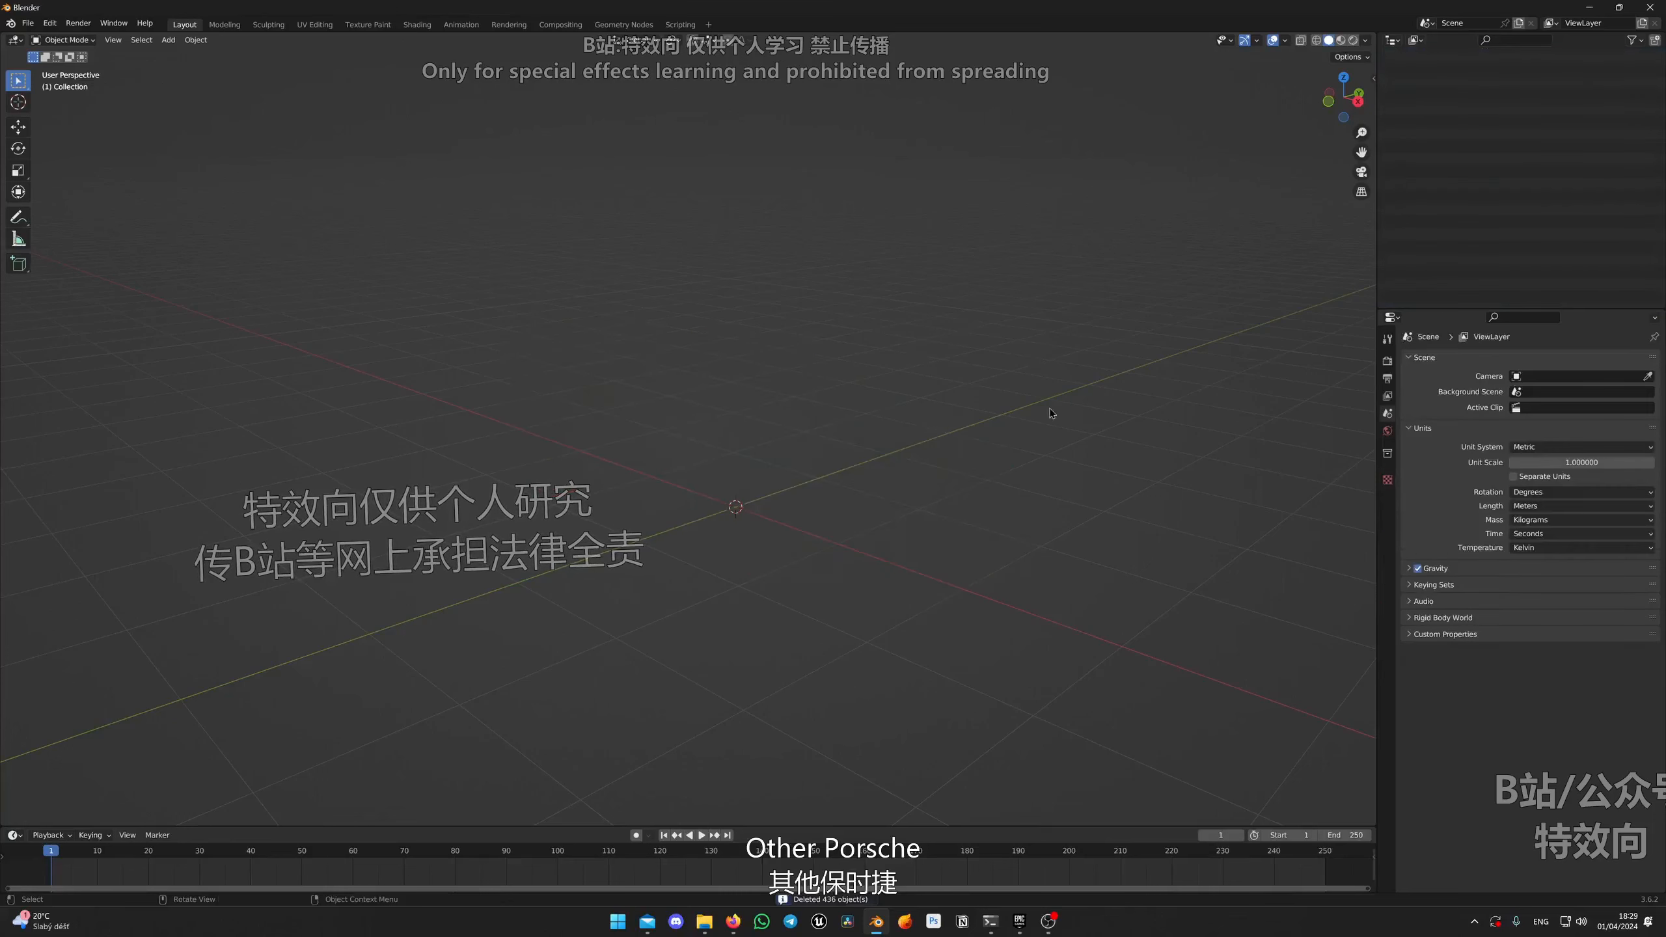
Step: Import the FBX model from the source folder inside Models\Porsche GT3
left_click(32, 25)
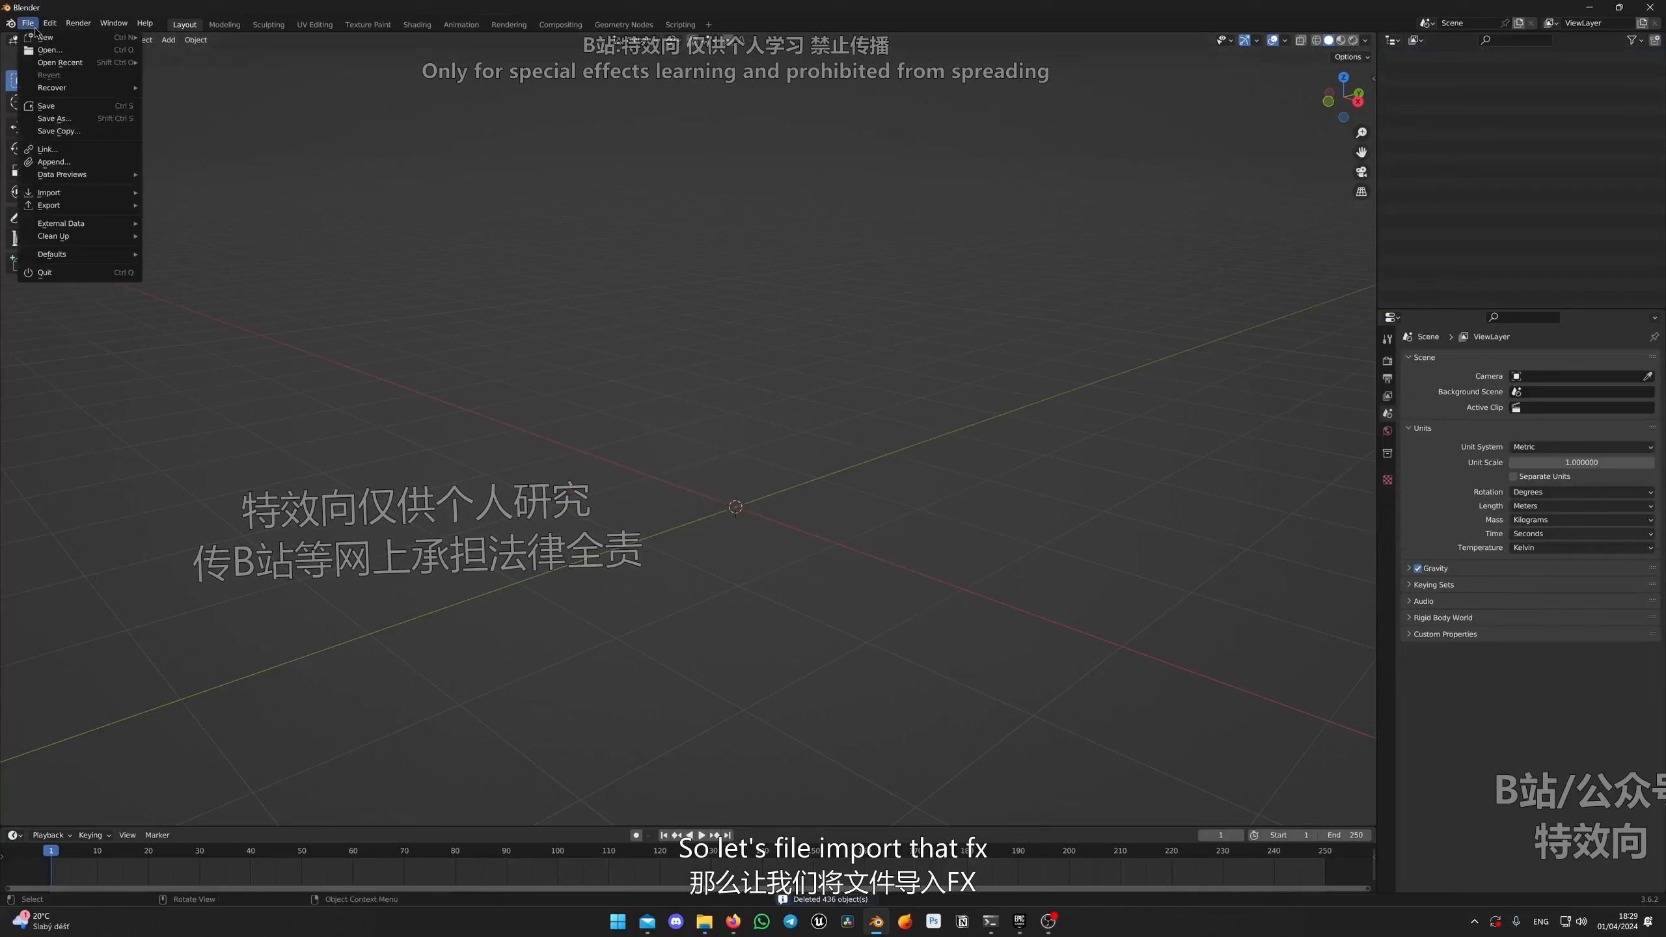
mouse_move(98, 193)
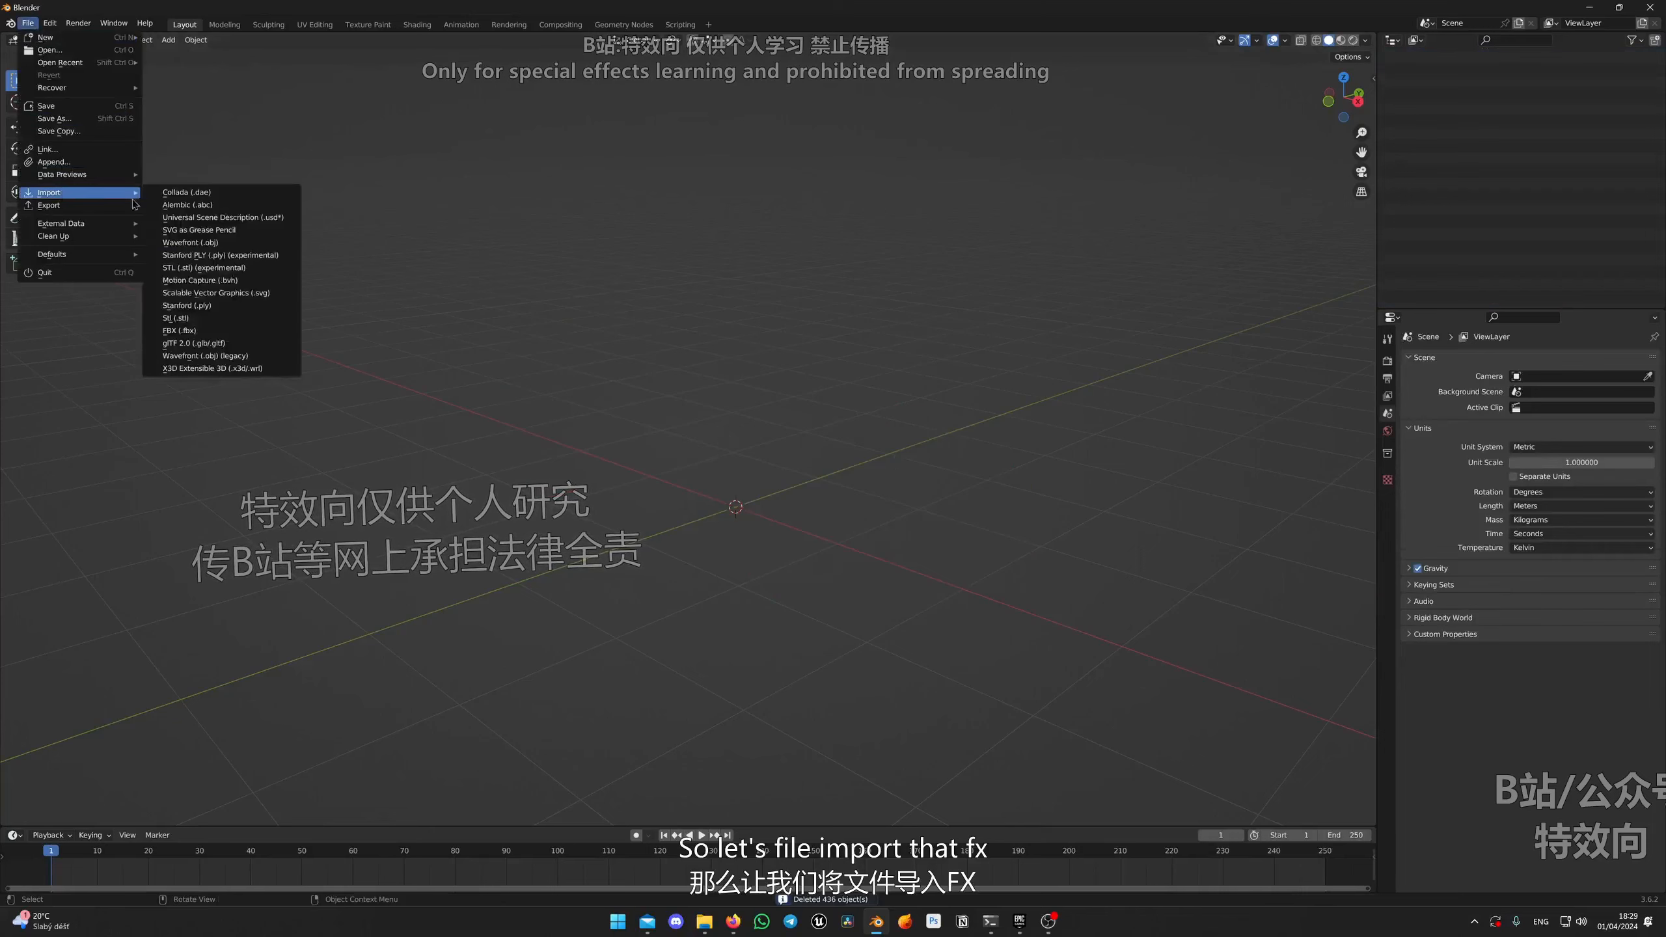
left_click(197, 328)
left_click(521, 155)
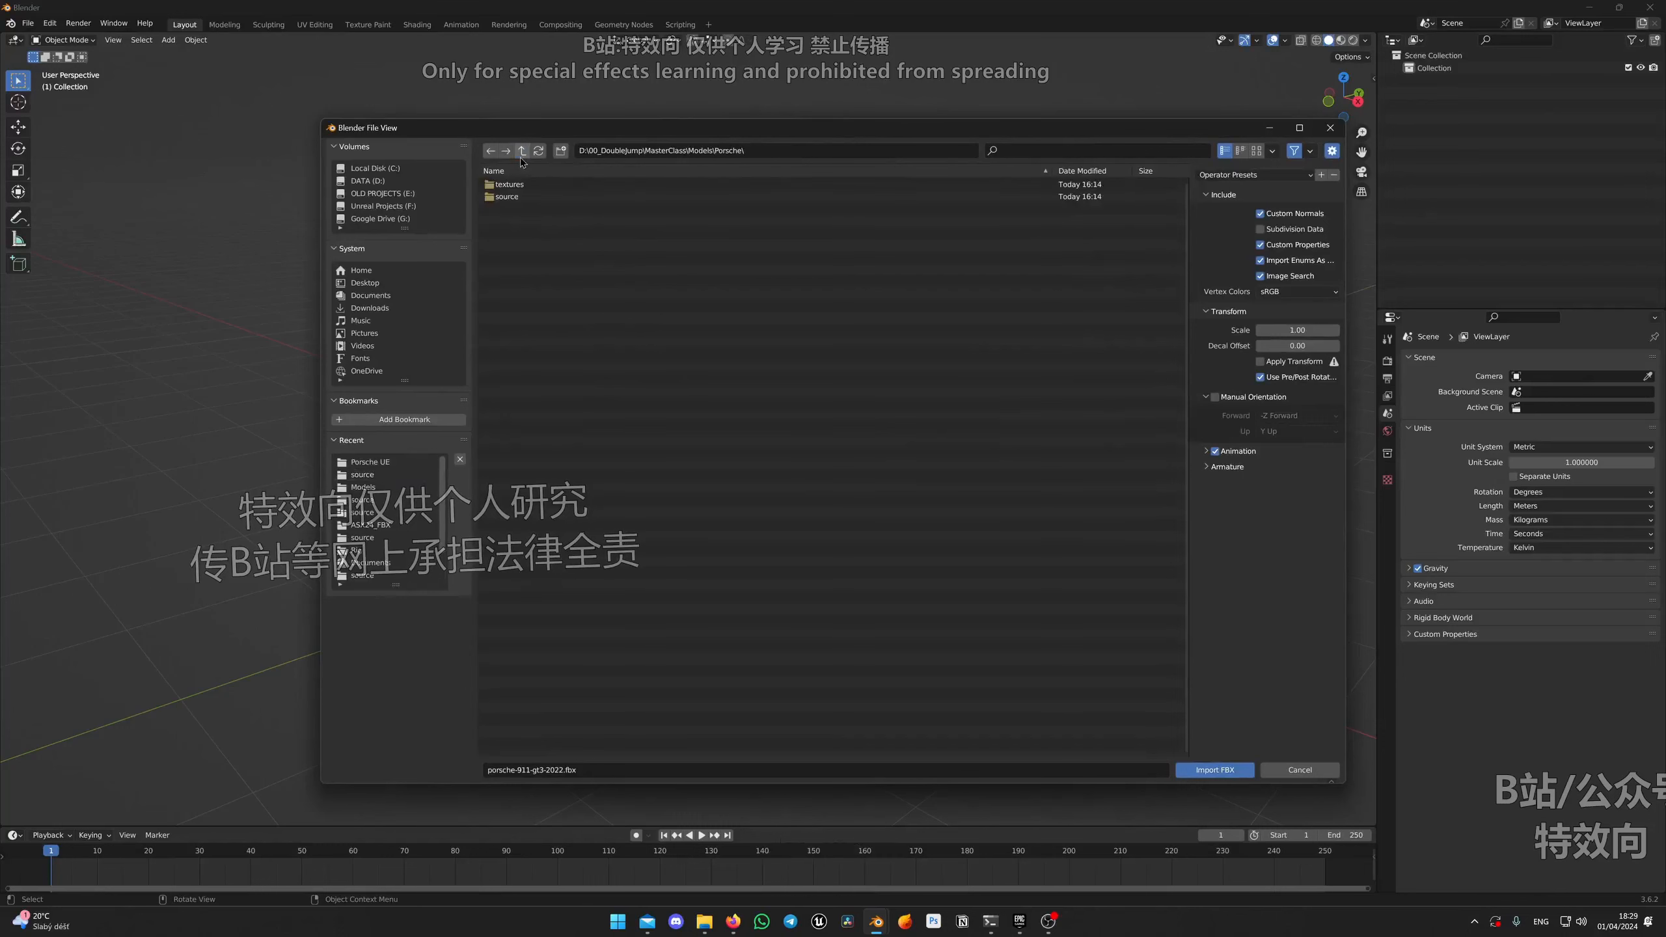
left_click(521, 154)
left_click(531, 196)
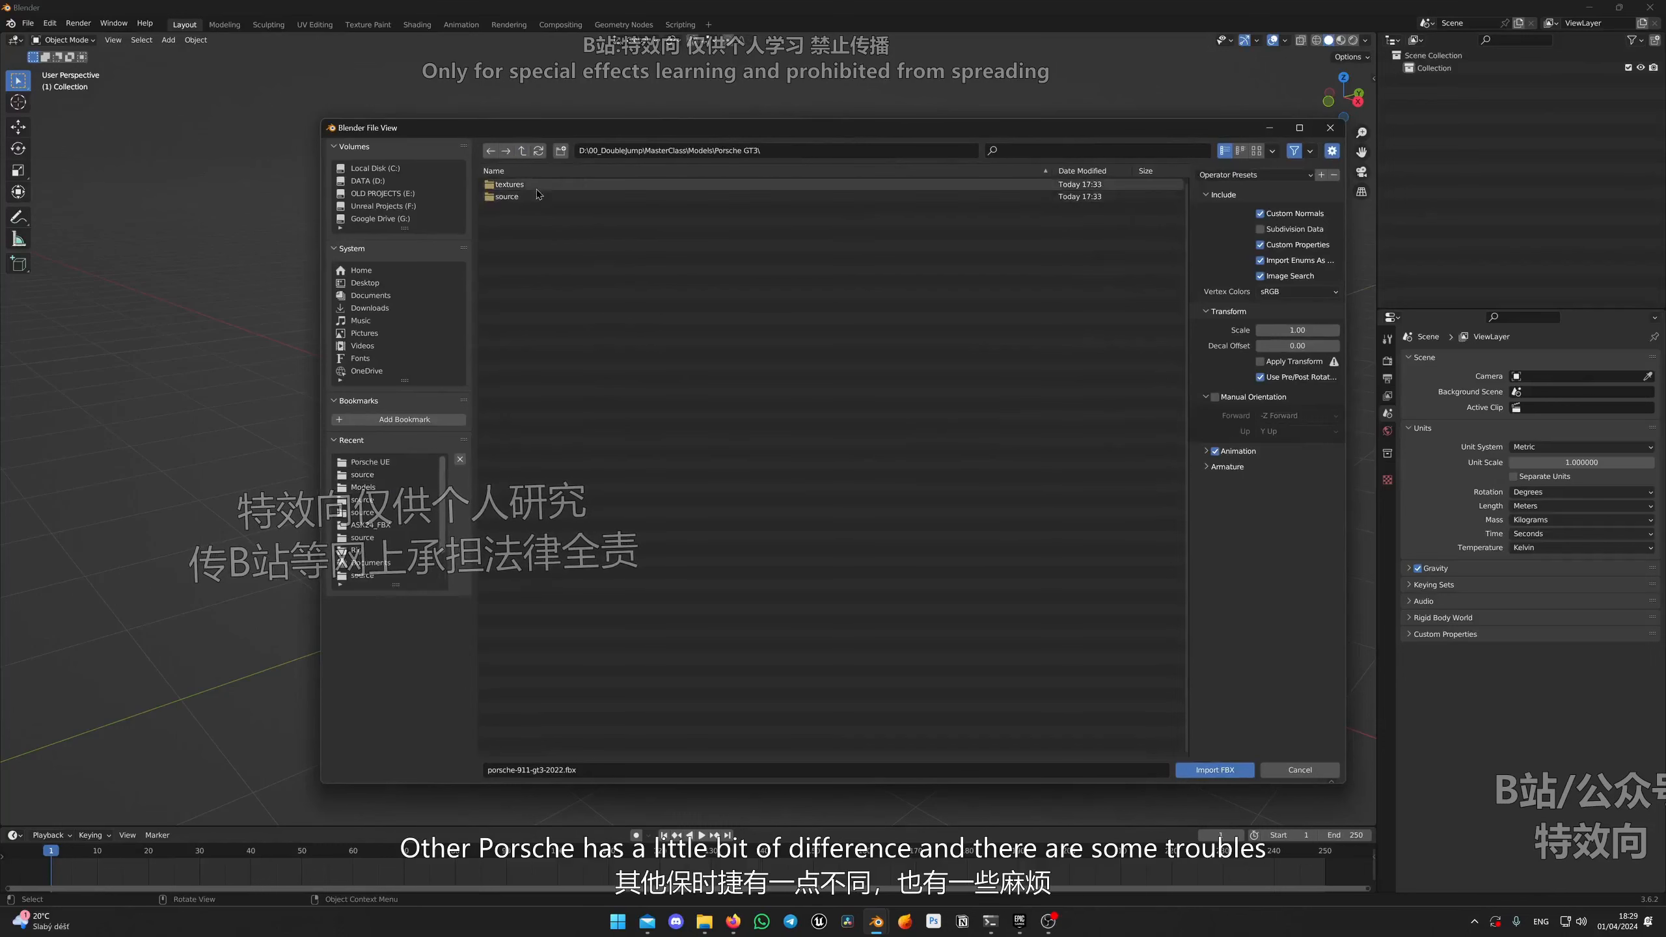
double_click(534, 197)
double_click(534, 189)
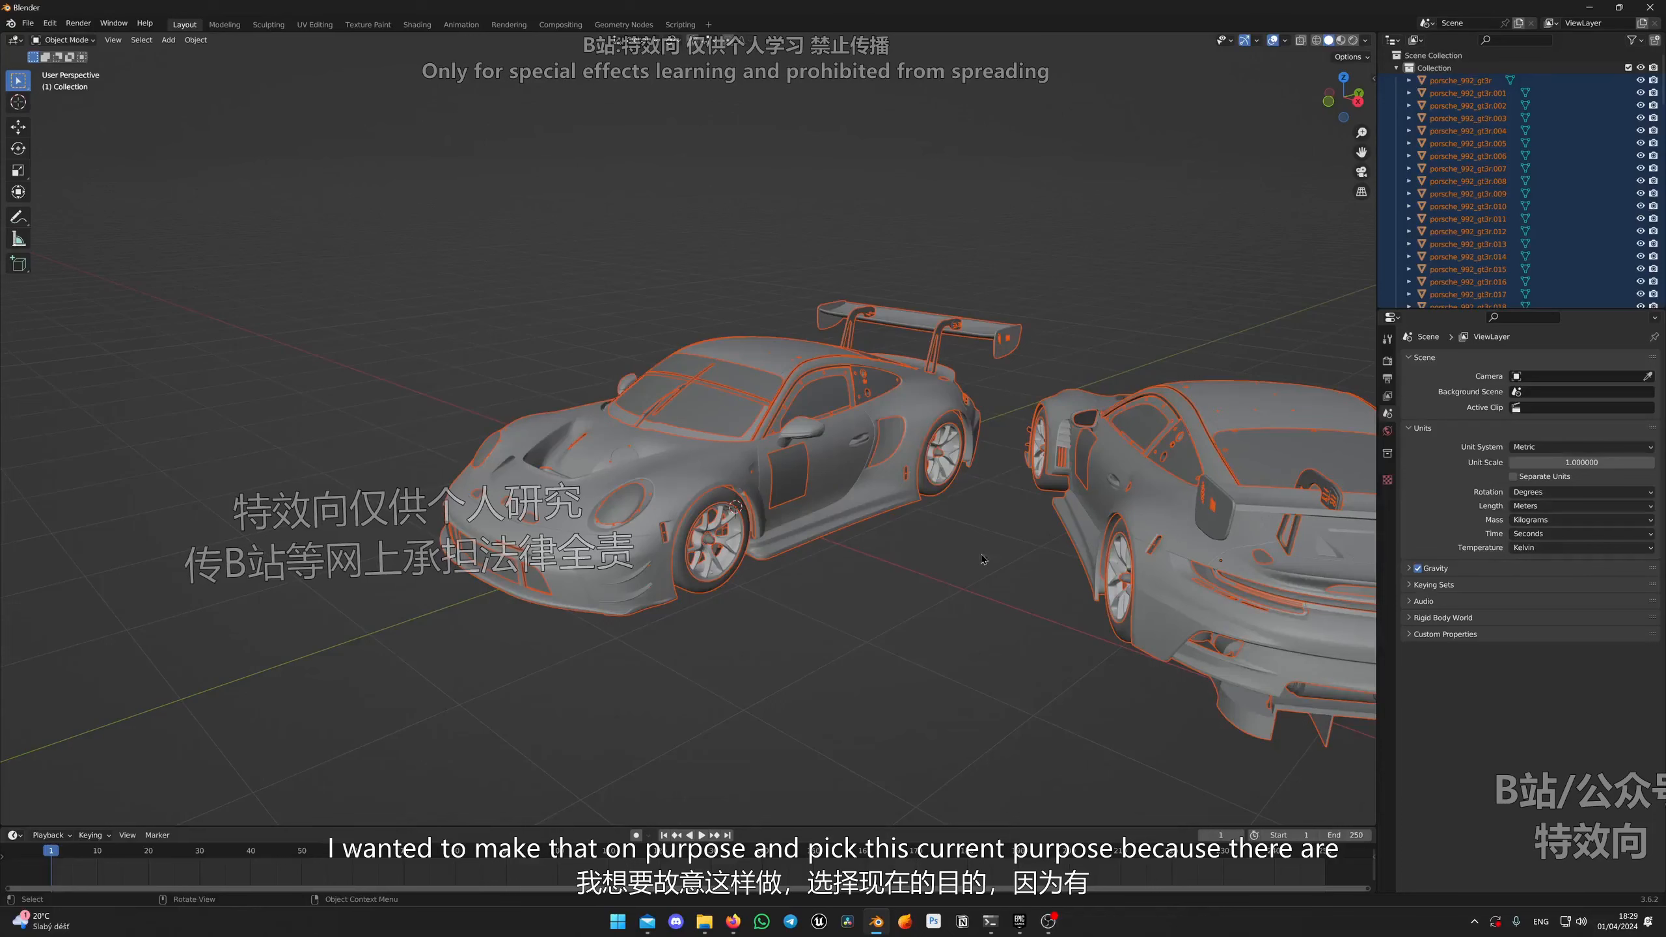
Step: Clear the selection and examine the two imported Porsche models from several angles and up close
left_click(820, 600)
middle_click_drag(821, 600, 498, 607)
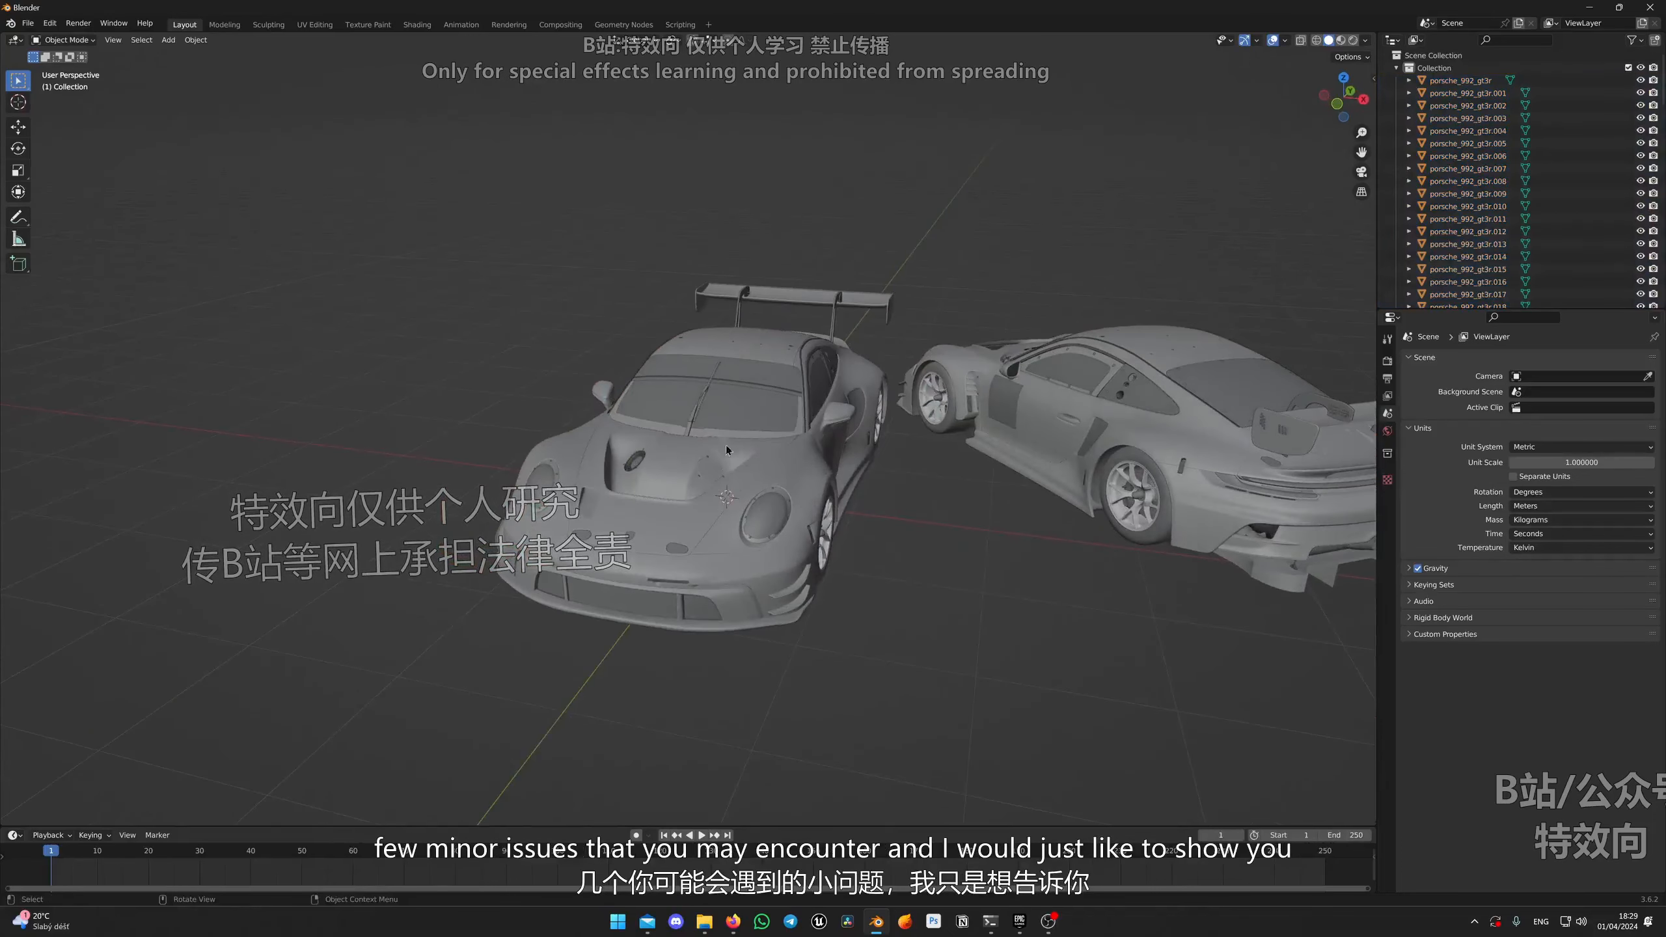
middle_click_drag(910, 440, 716, 519)
middle_click_drag(710, 593, 888, 525)
scroll(860, 570, "up", 5)
scroll(935, 543, "up", 6)
scroll(935, 543, "down", 10)
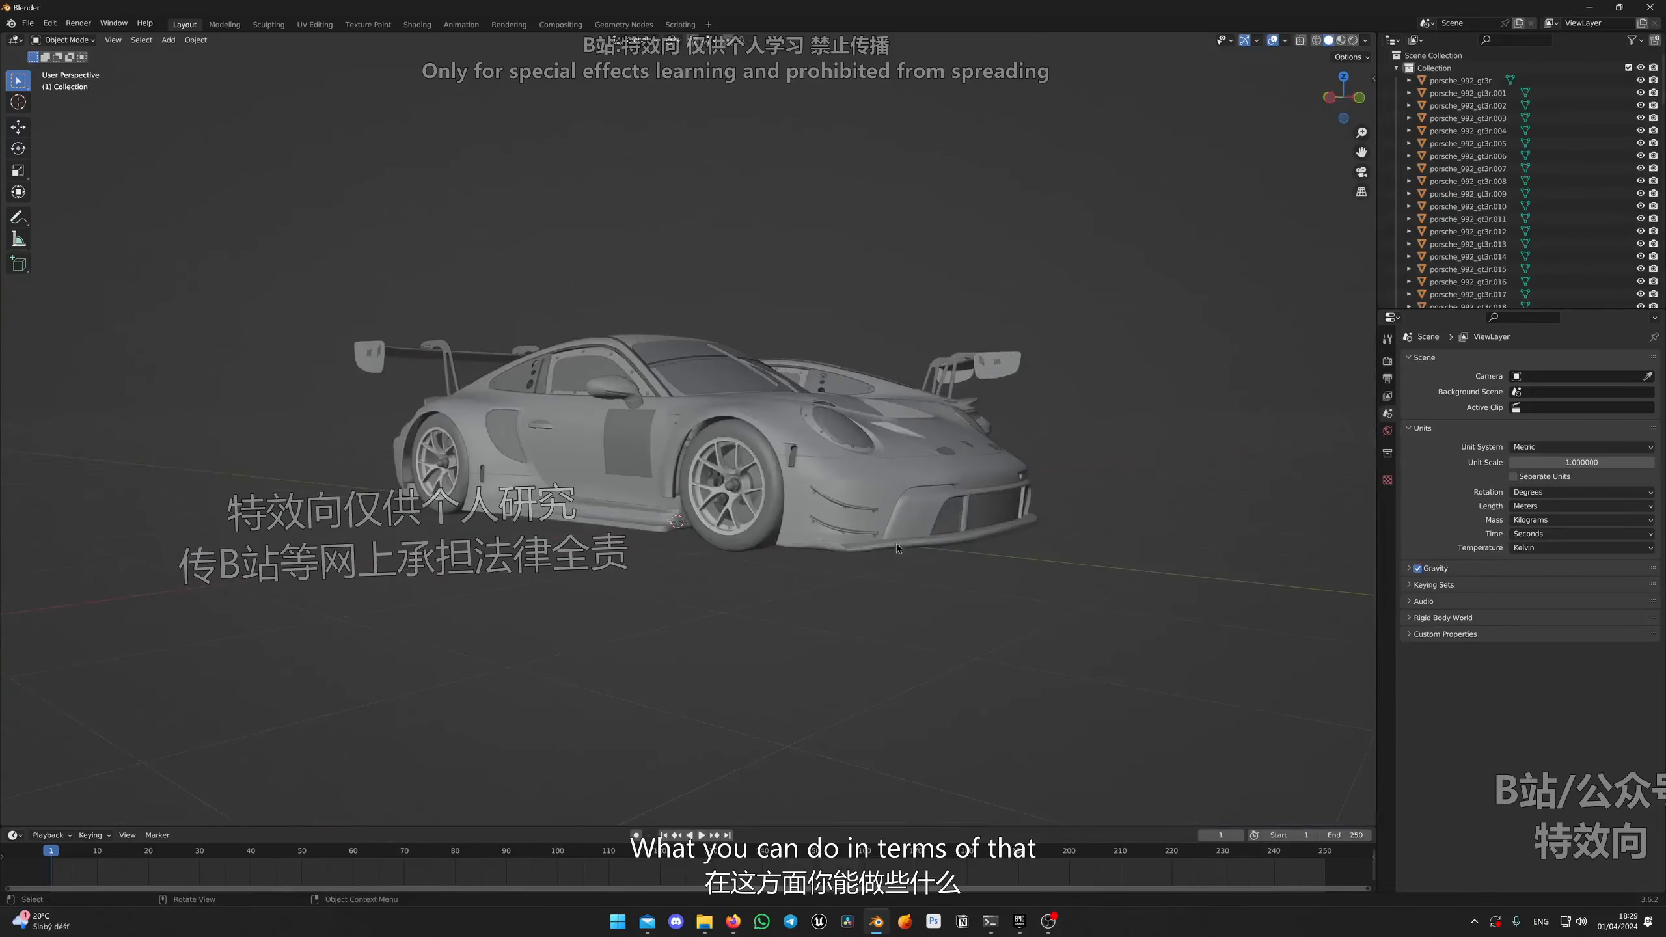
middle_click_drag(895, 543, 876, 486)
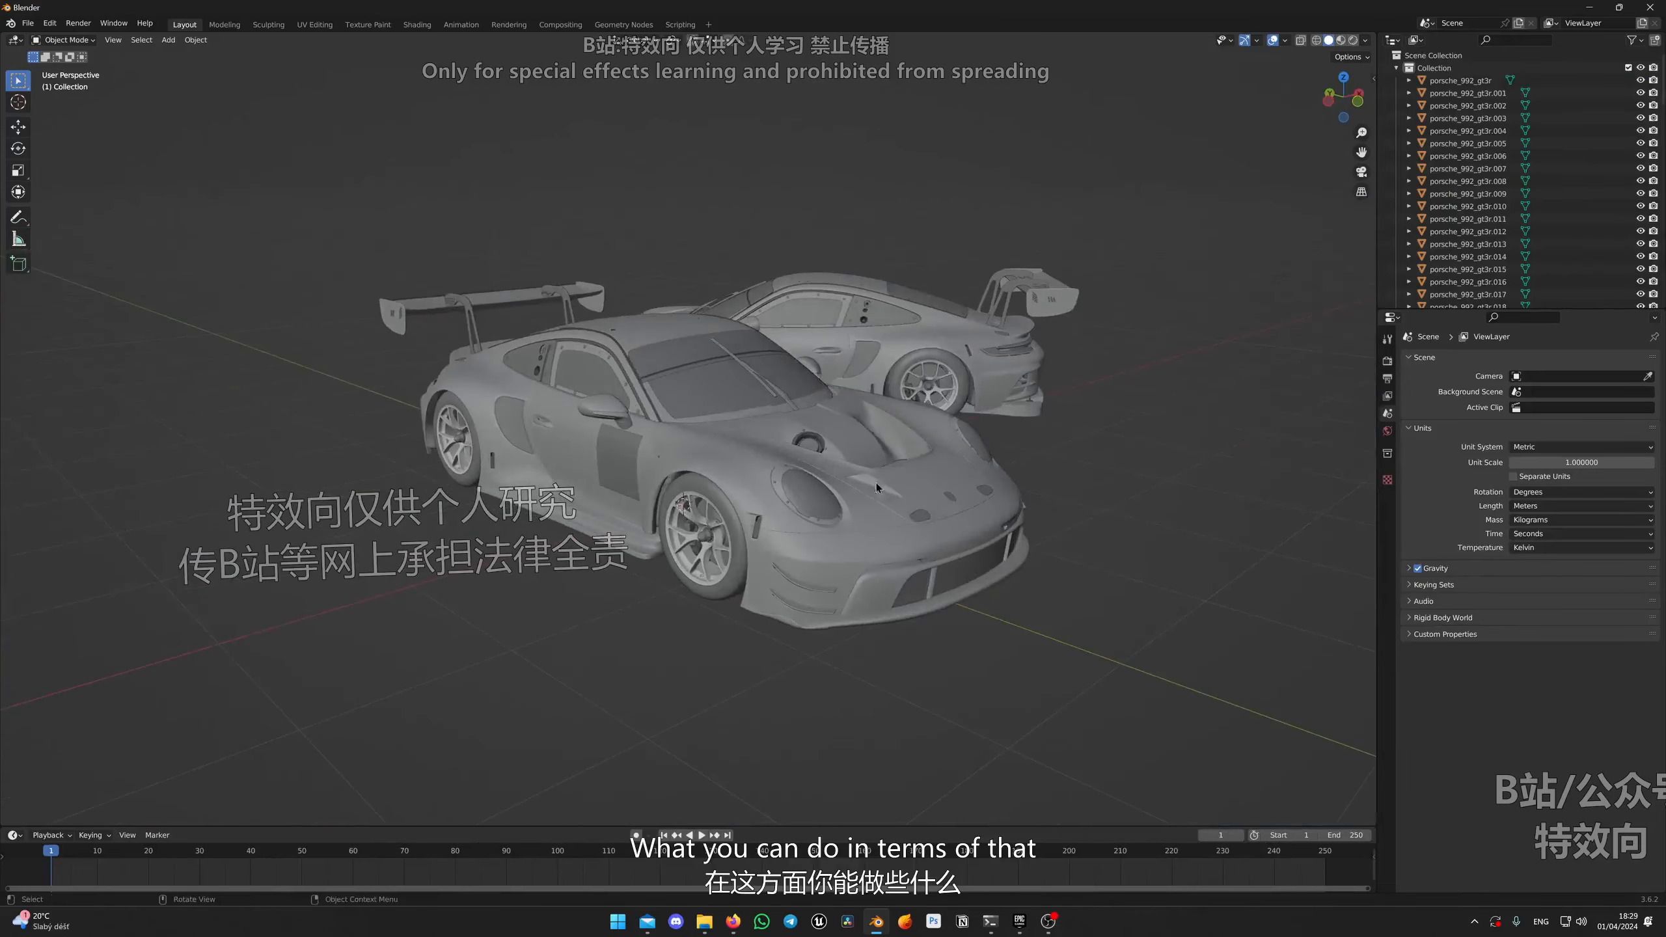
Step: Box-select the second car beside the one at the origin and delete the selected objects
middle_click_drag(931, 373, 1003, 535)
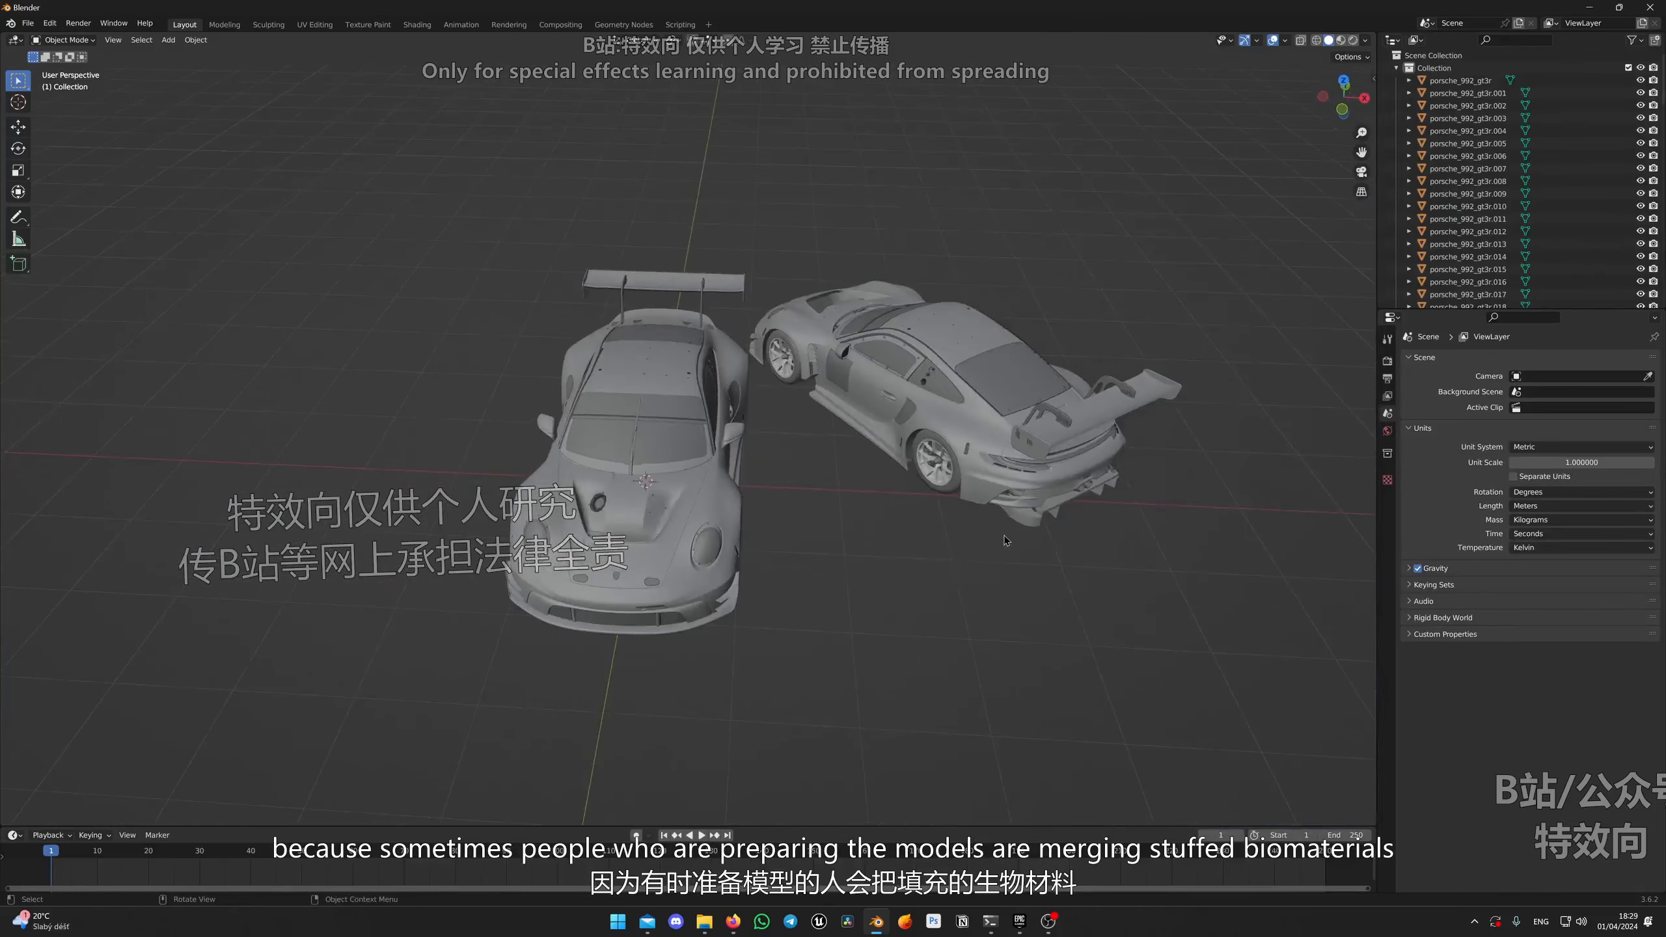
left_click_drag(881, 565, 1168, 211)
key("Delete")
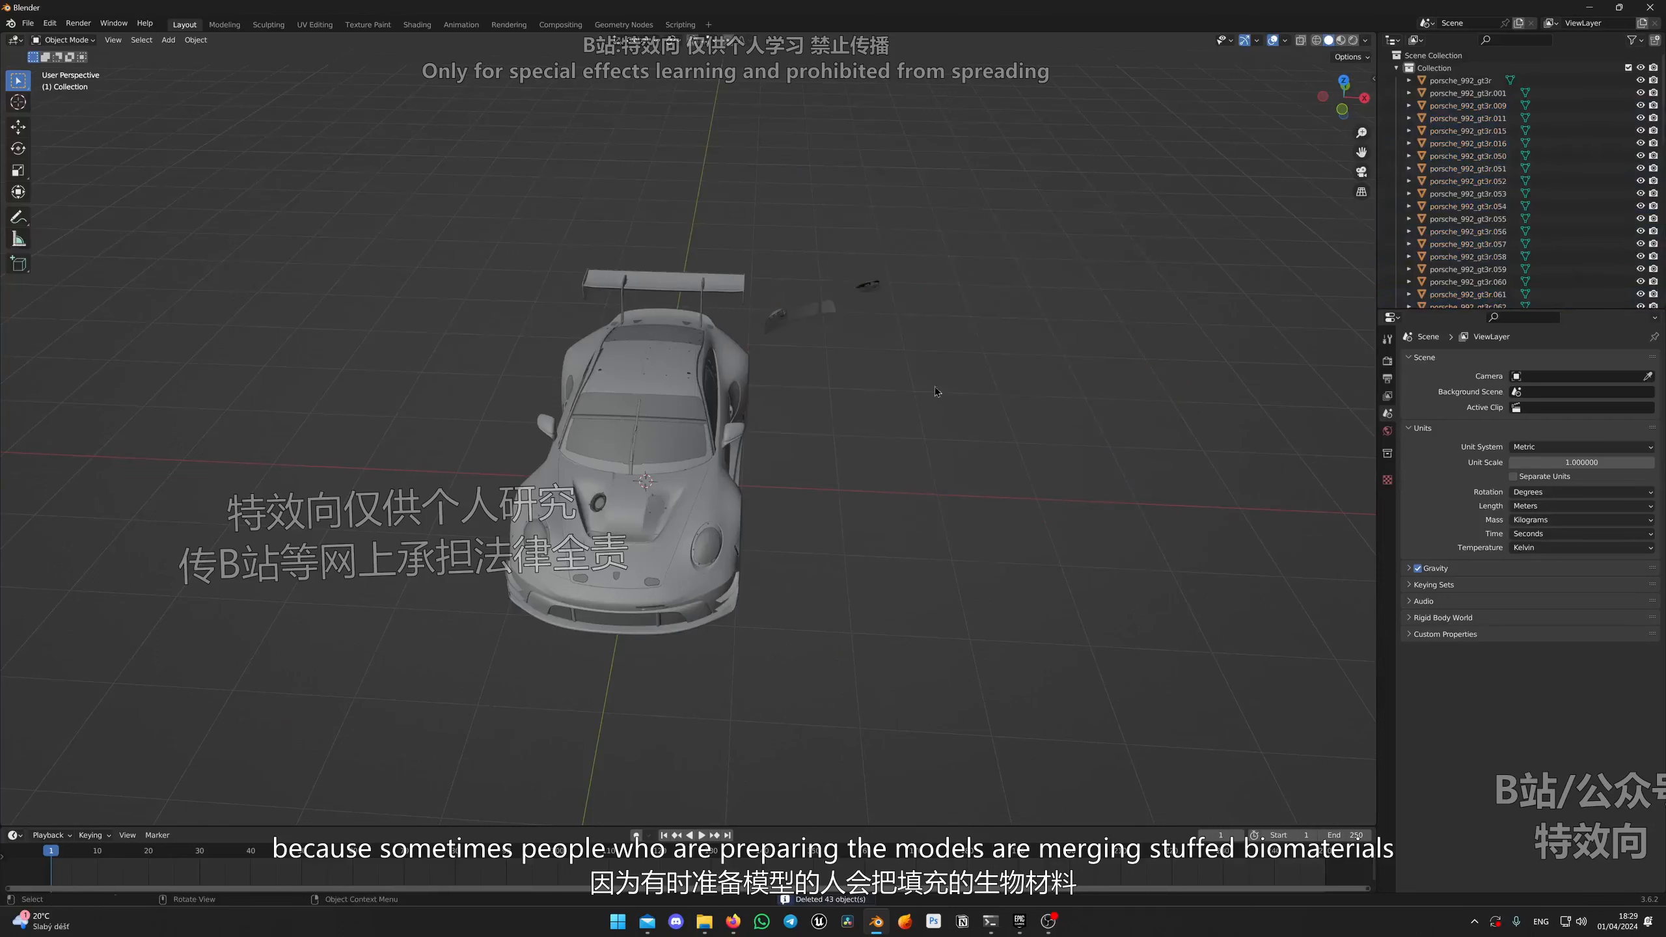
middle_click_drag(924, 260, 814, 230)
scroll(1533, 164, "down", 5)
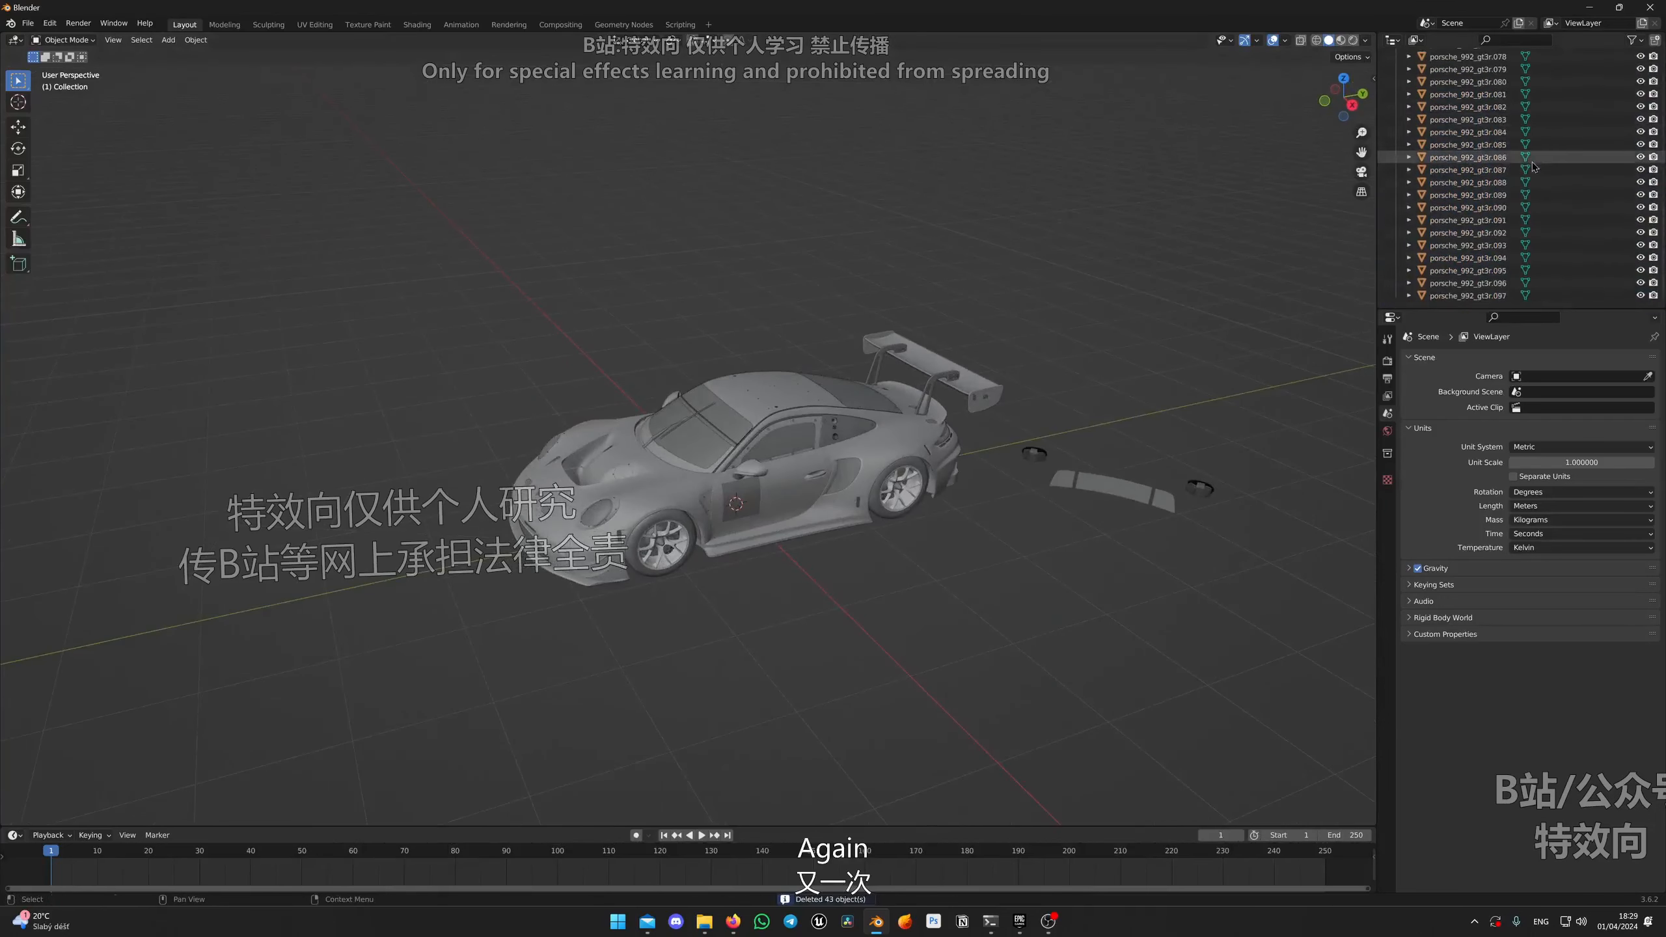
Step: Box-select the stray lamp covers and strip panels floating beside the car and delete them
scroll(1533, 164, "up", 2)
middle_click_drag(1057, 610, 329, 698)
left_click_drag(329, 697, 664, 484)
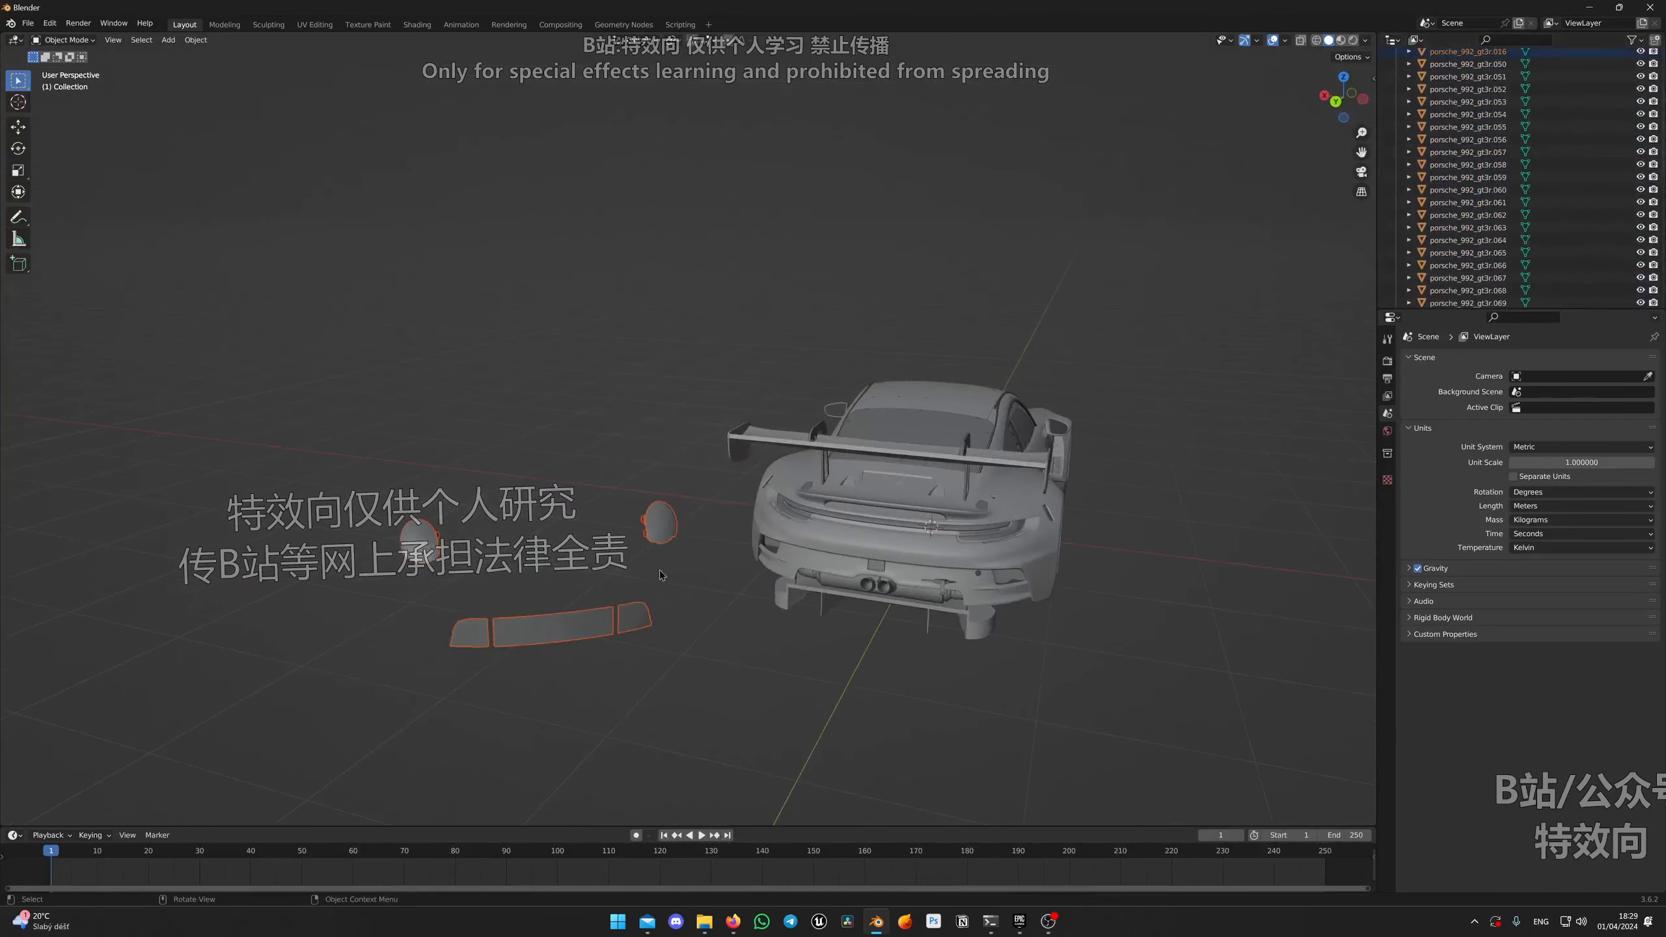
key("Delete")
Step: Select the tire mesh and examine from several angles how the front and rear tires are merged
middle_click_drag(662, 570, 1003, 456)
scroll(1003, 456, "up", 5)
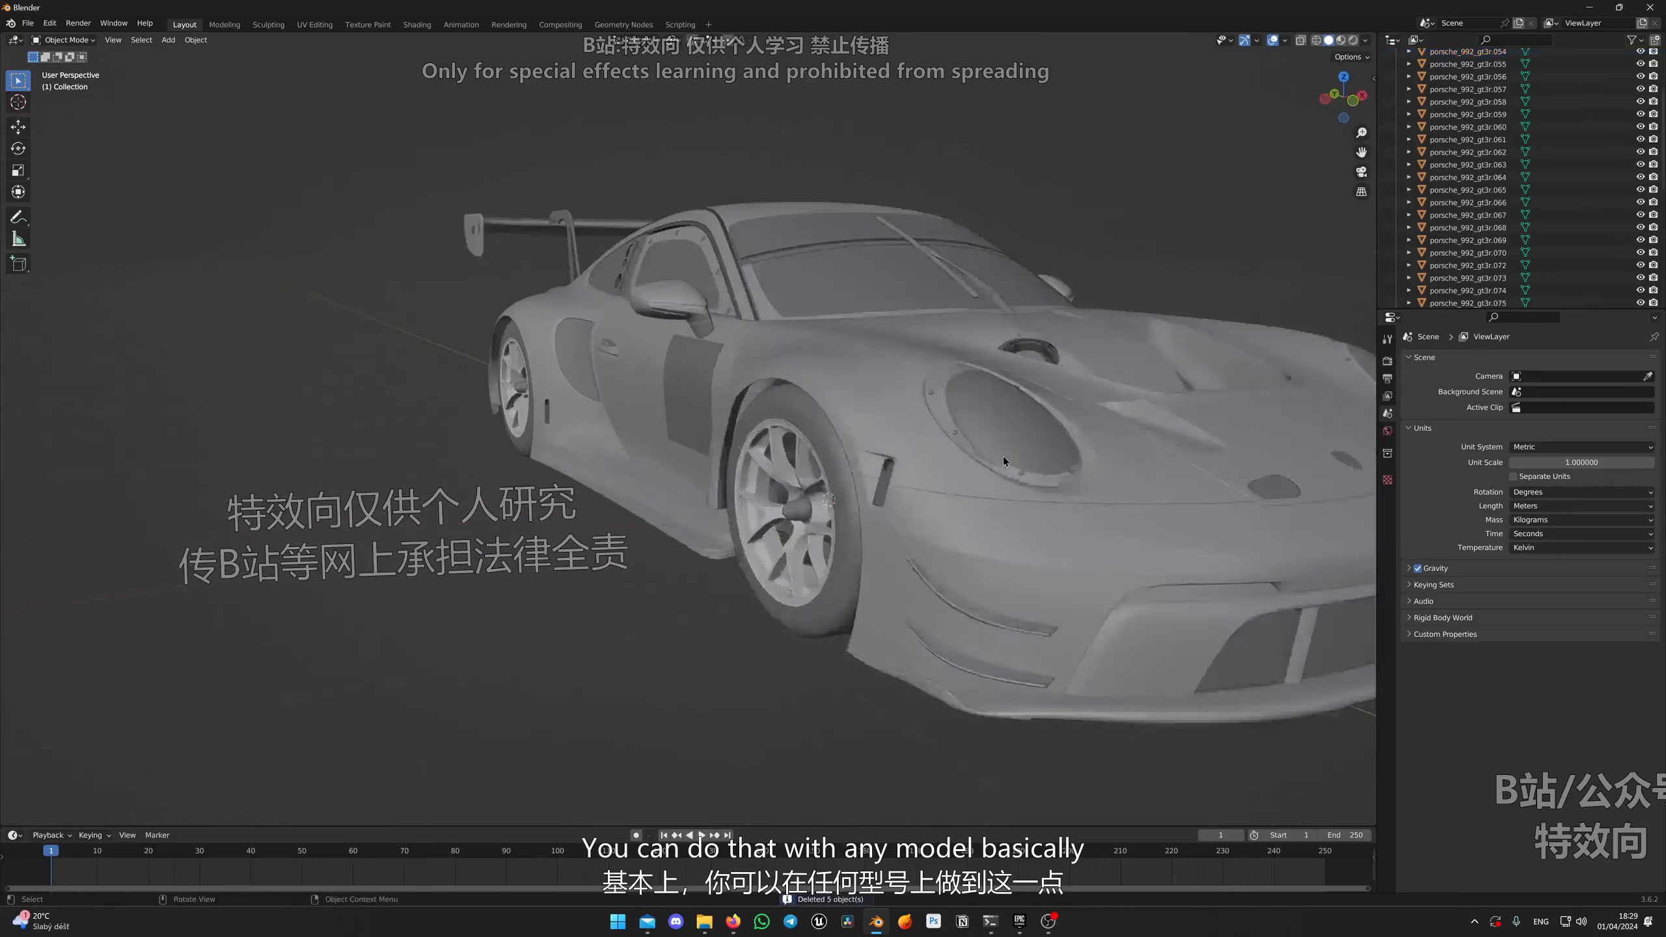
middle_click_drag(899, 506, 917, 538)
scroll(956, 515, "down", 3)
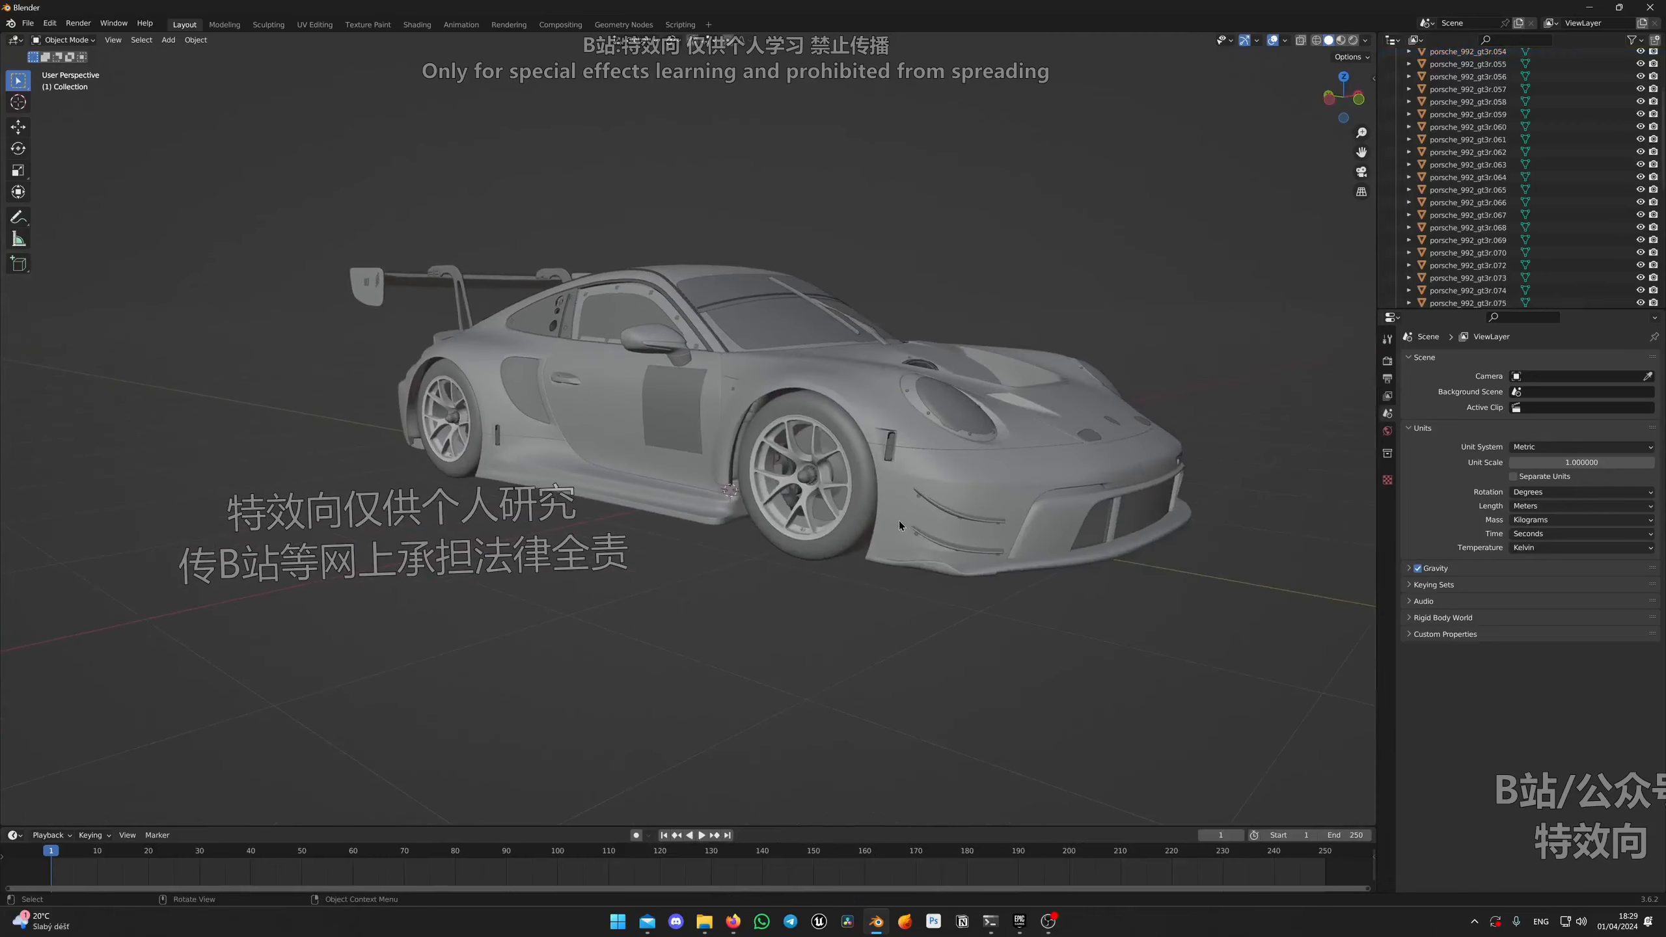
scroll(899, 522, "up", 4)
left_click(1023, 461)
scroll(1023, 461, "down", 5)
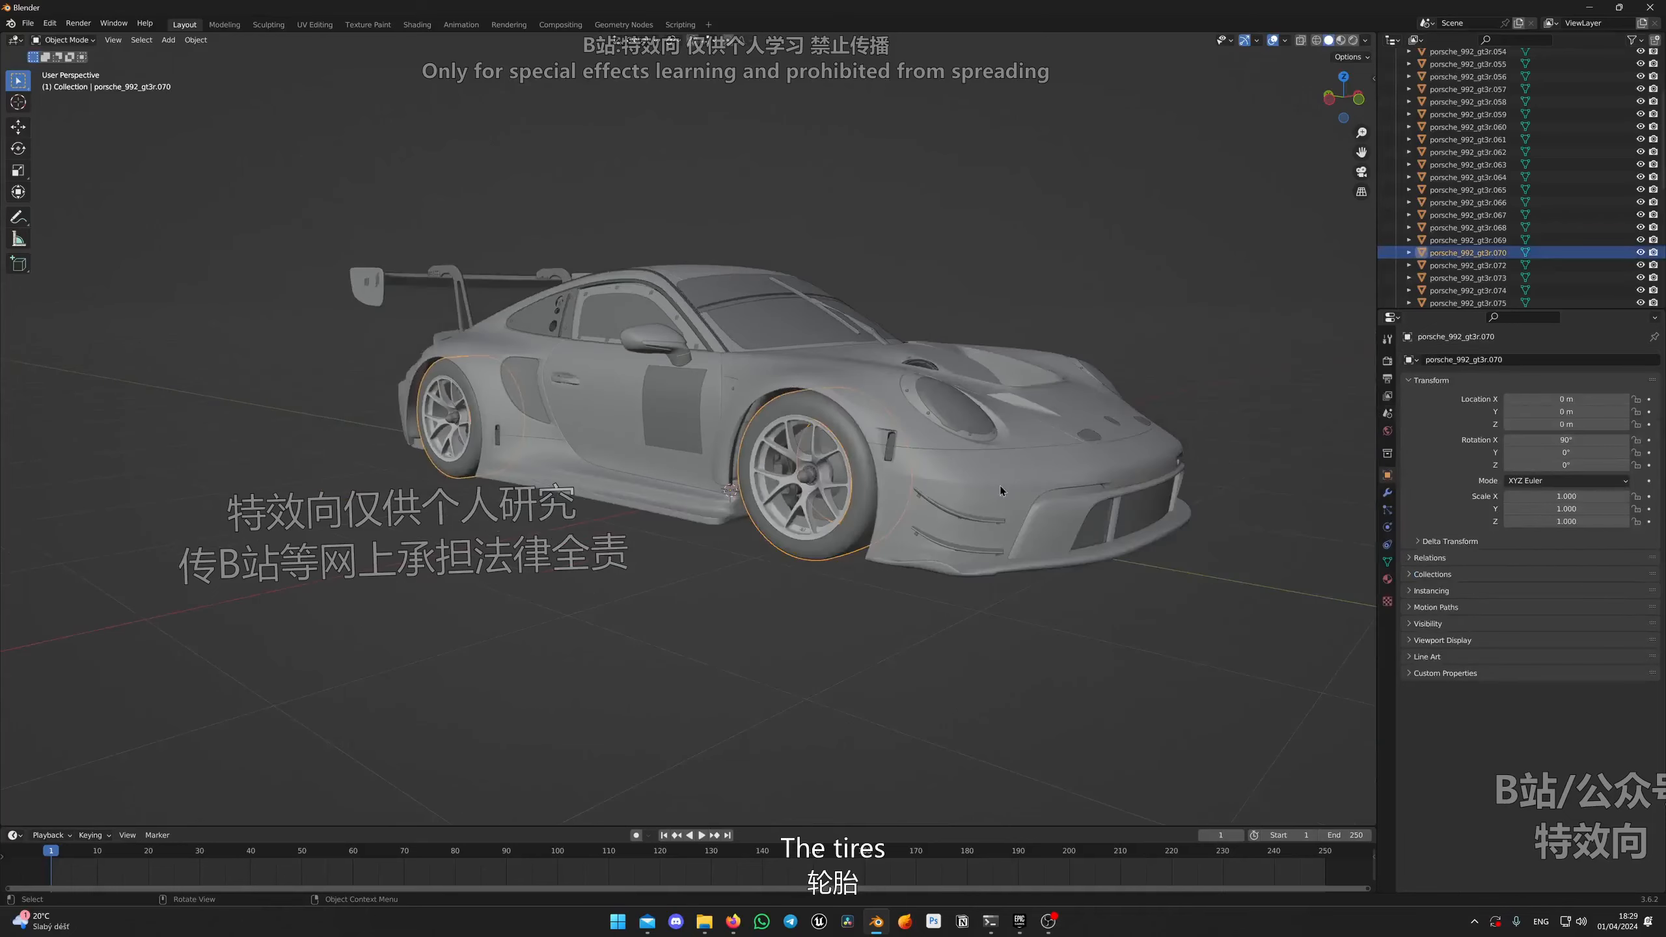
middle_click_drag(1000, 486, 605, 470)
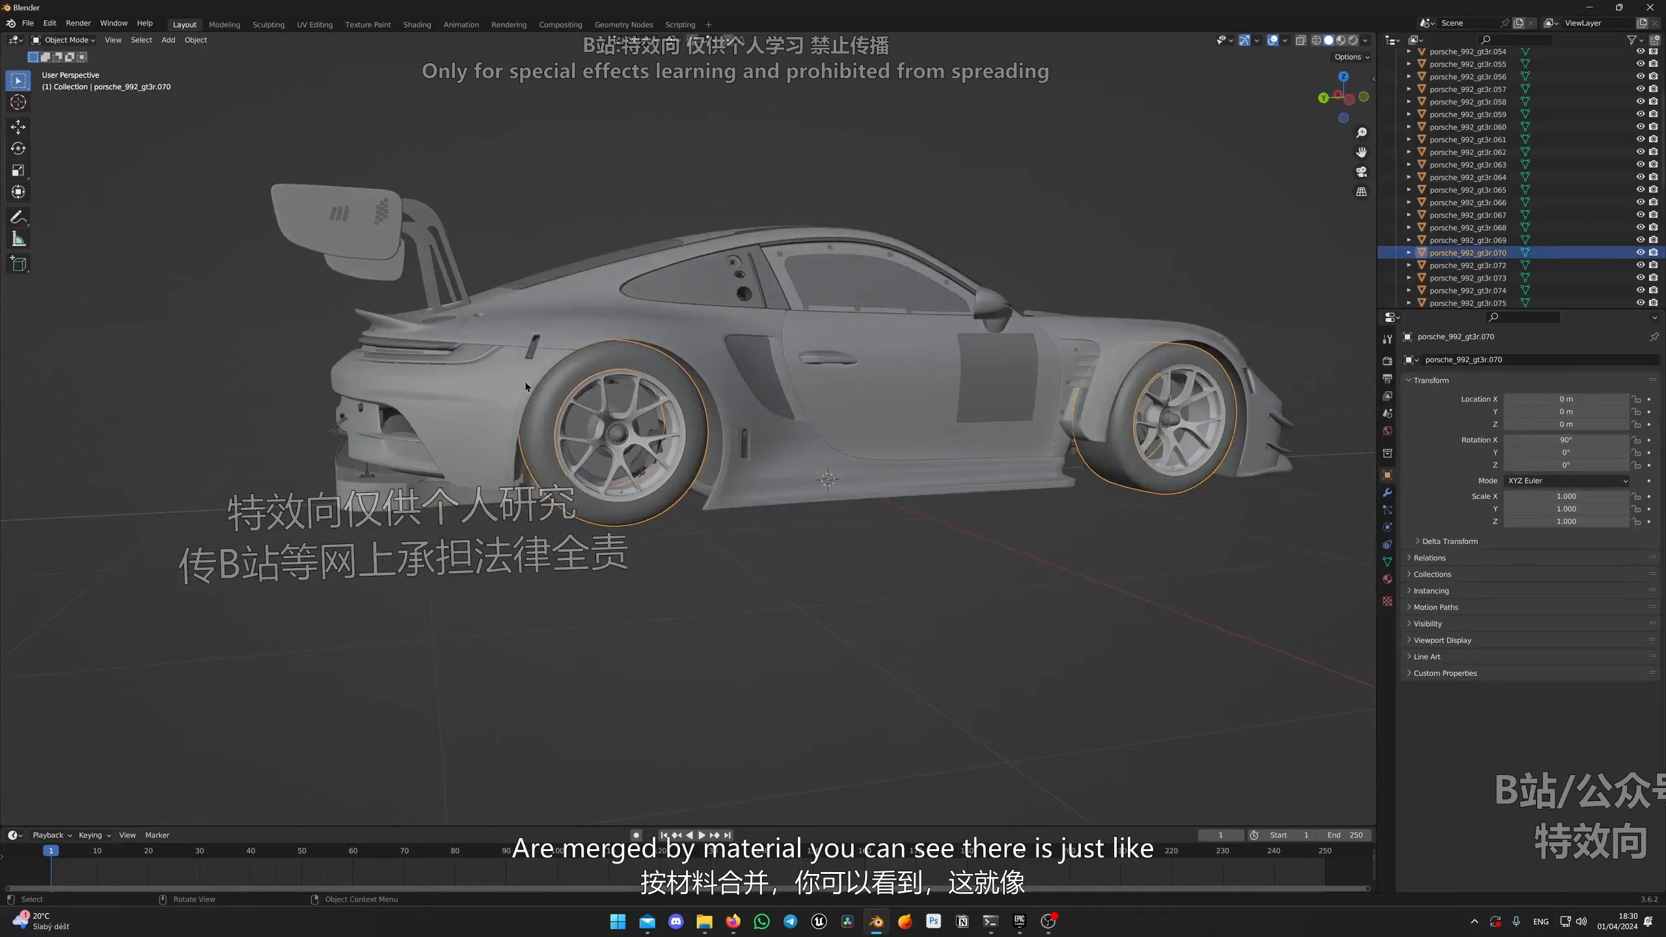
scroll(524, 383, "up", 4)
scroll(896, 366, "down", 3)
middle_click_drag(896, 366, 1026, 449)
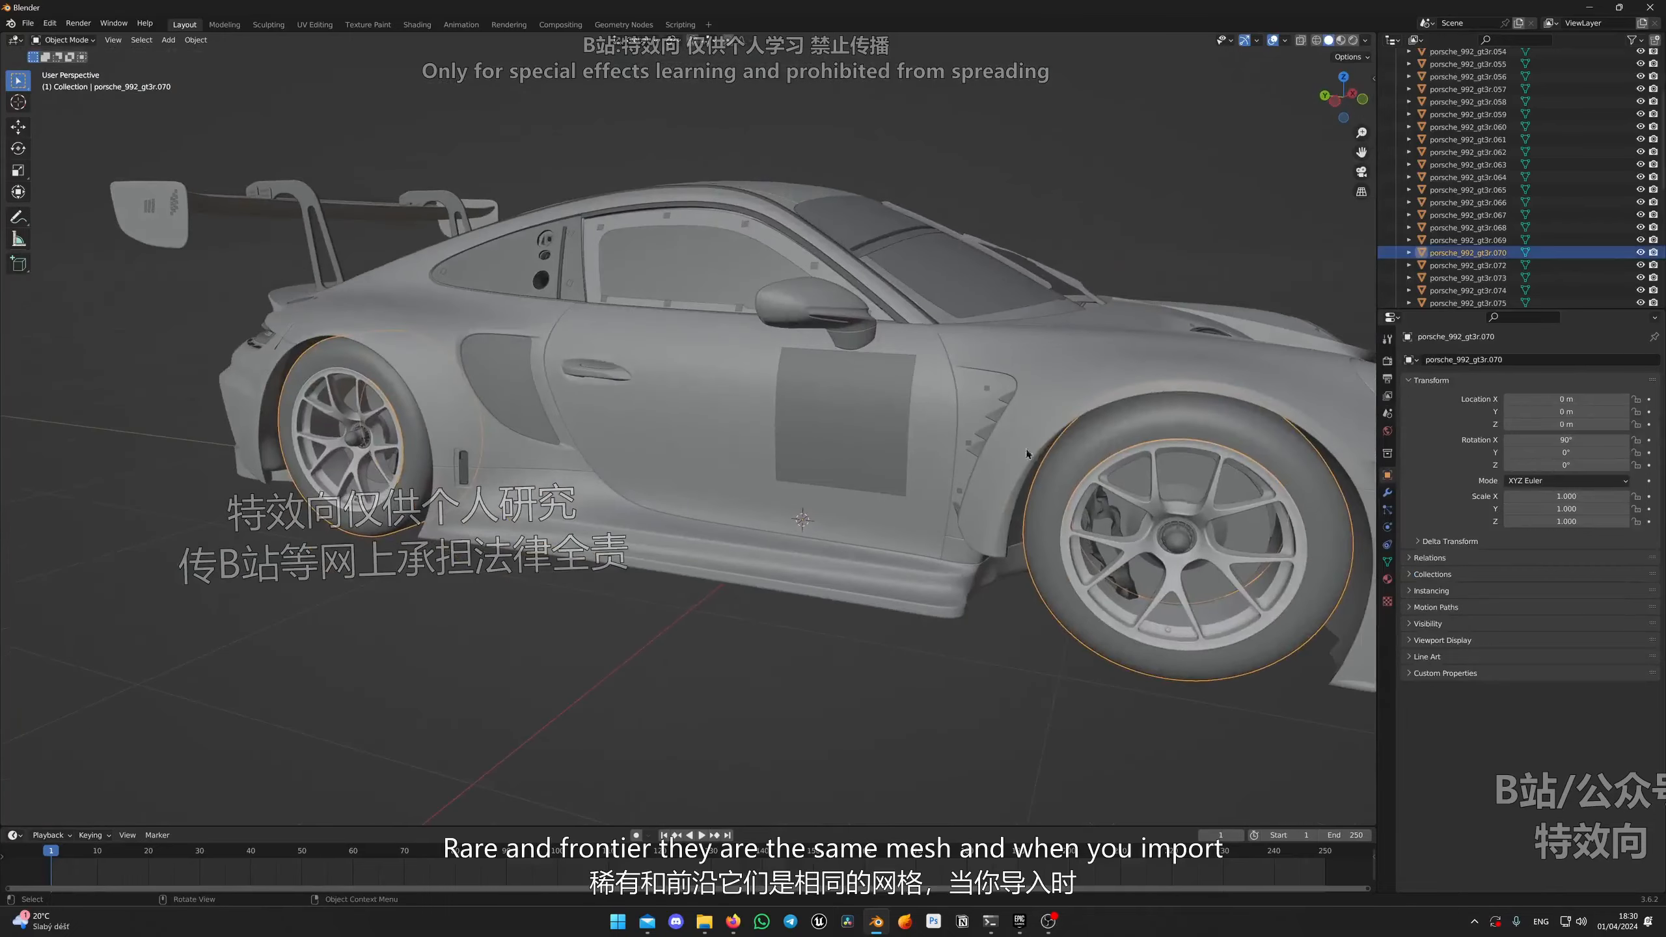
middle_click_drag(357, 410, 562, 388)
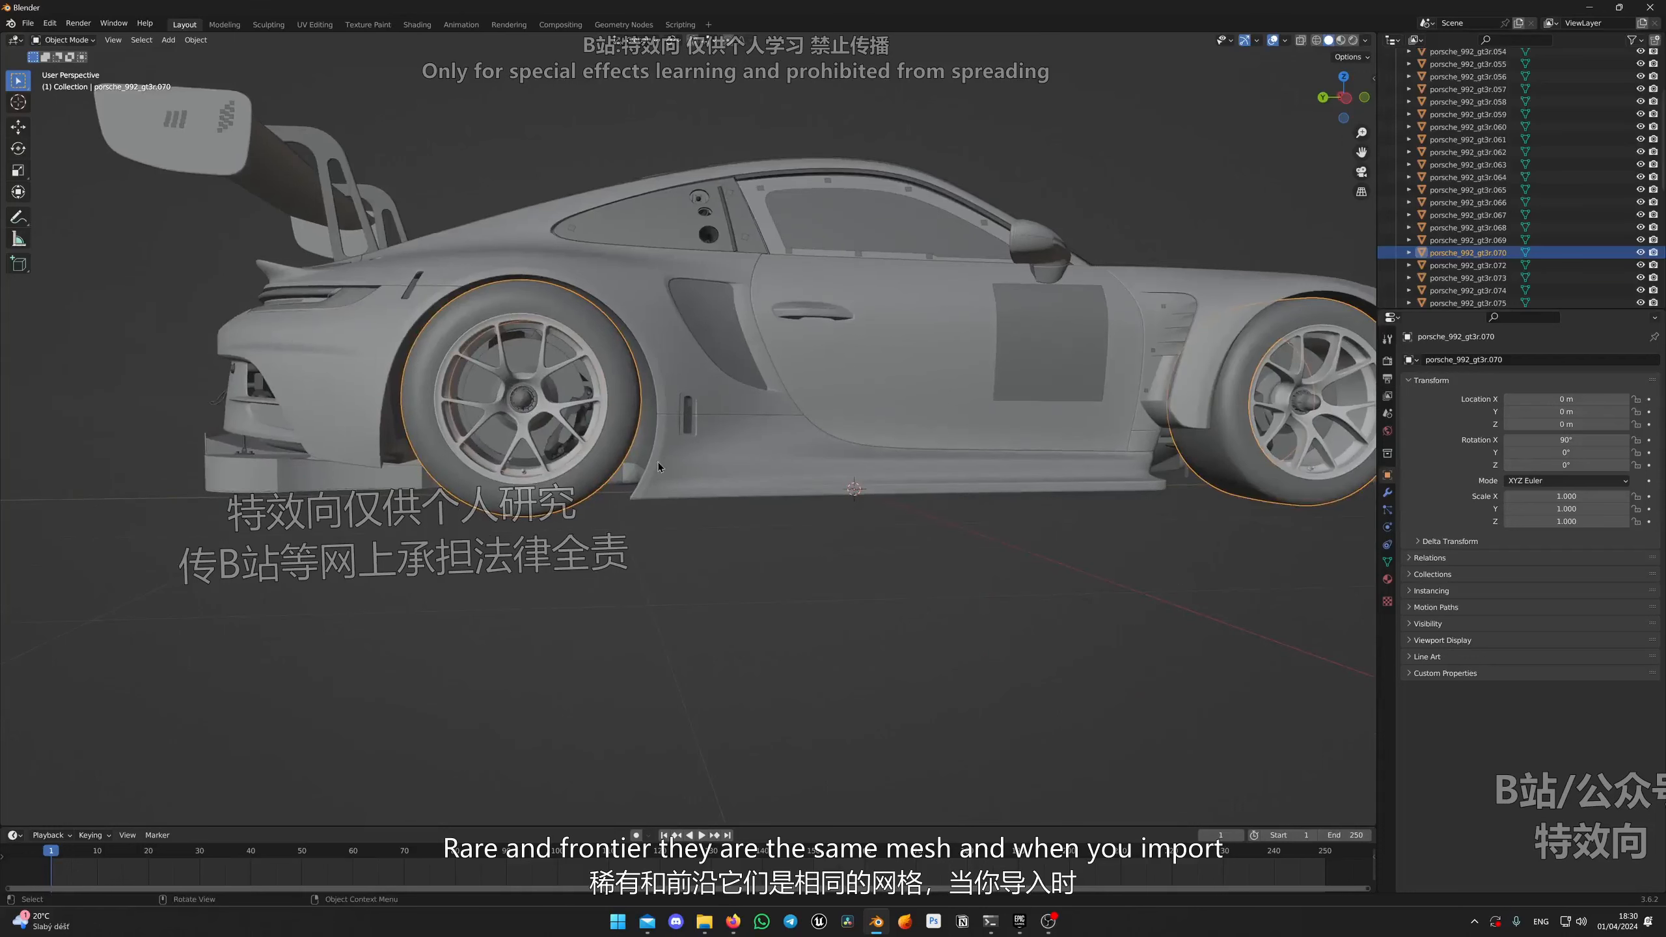
middle_click_drag(755, 474, 719, 474)
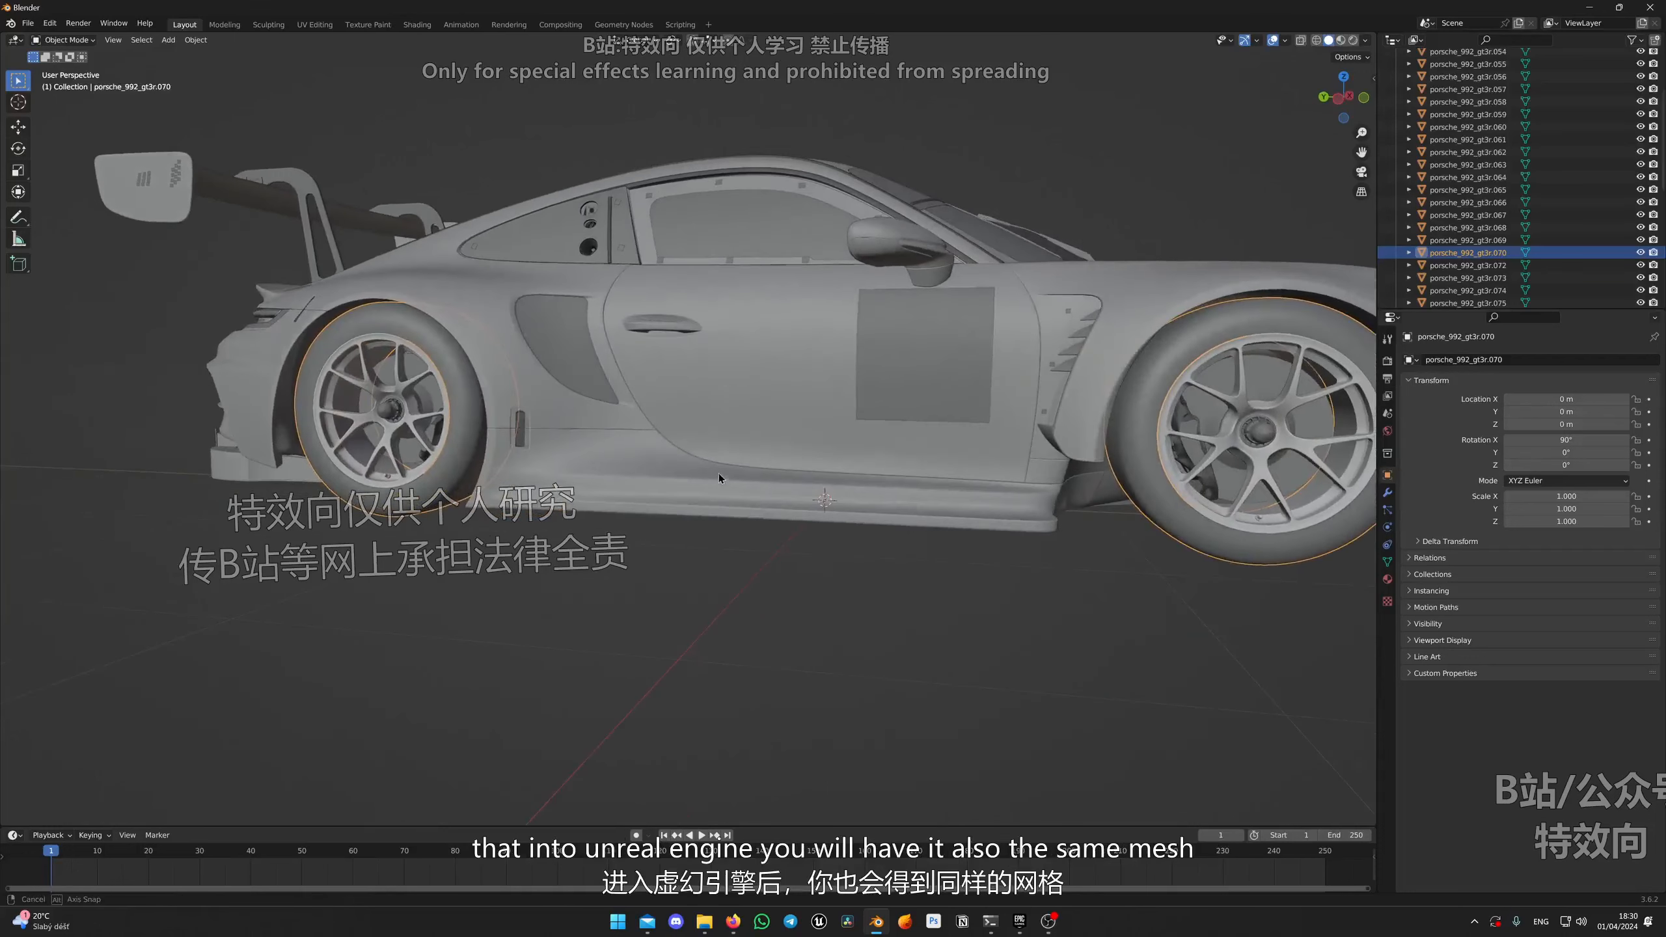
middle_click_drag(922, 494, 368, 454)
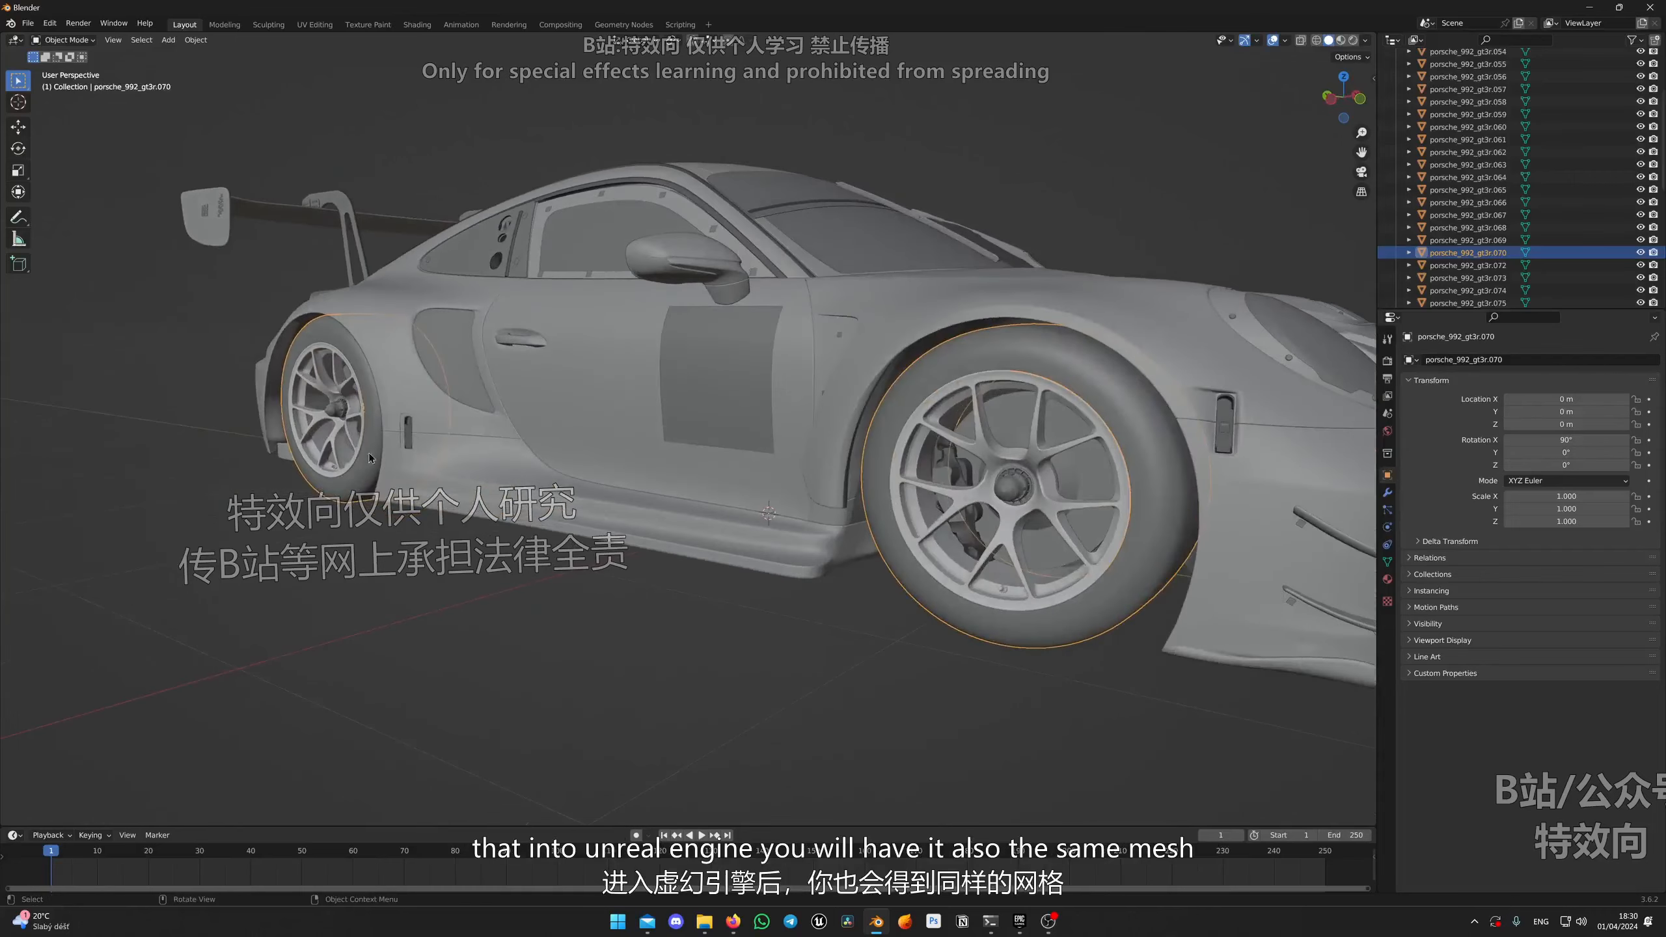
middle_click_drag(773, 555, 725, 552)
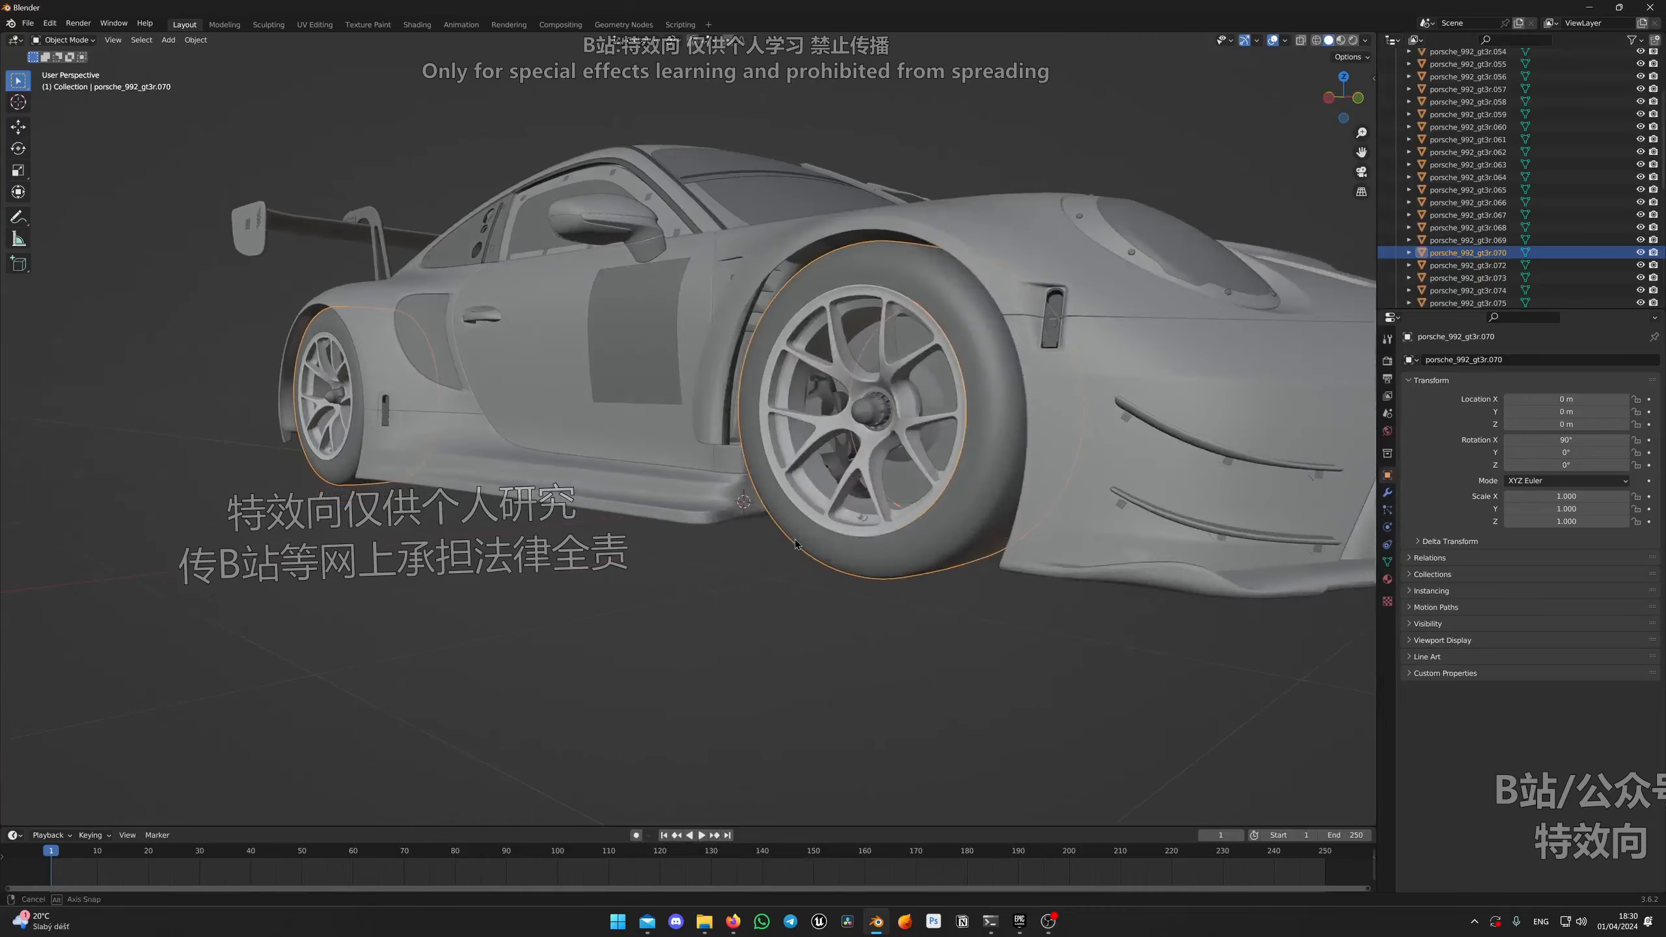
Step: Select the rim mesh and examine the rims on all four wheels from both sides and up close
left_click(849, 483)
scroll(849, 482, "down", 2)
middle_click_drag(994, 474, 373, 422)
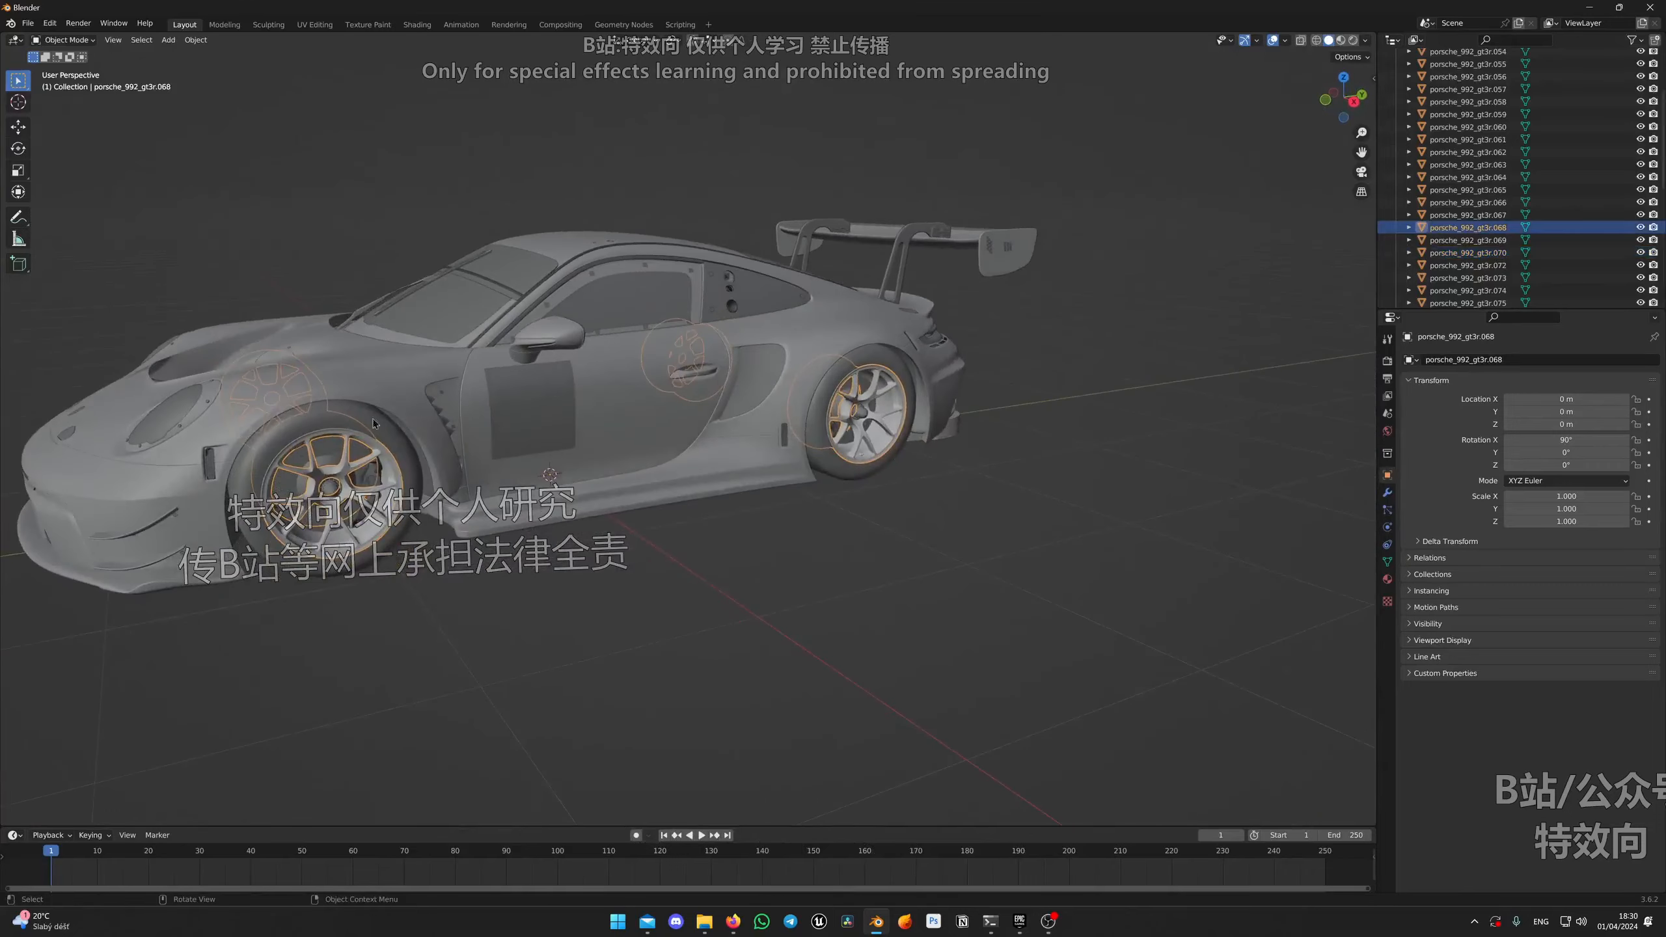
middle_click_drag(481, 454, 632, 468)
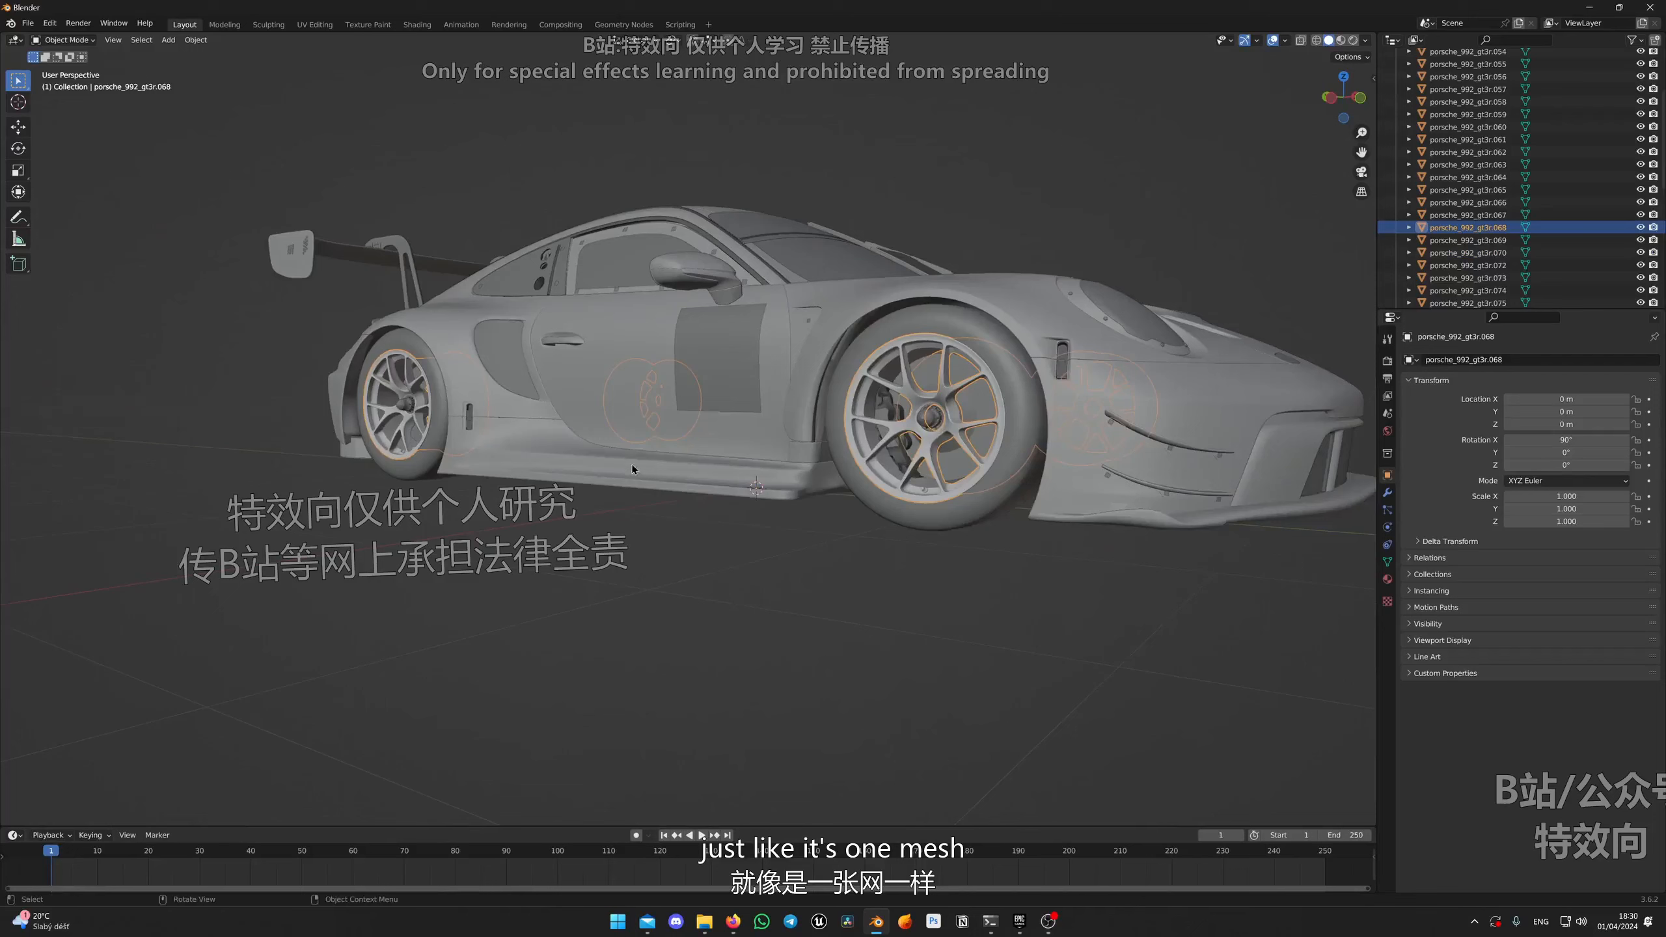
middle_click_drag(935, 560, 827, 490)
scroll(1006, 566, "up", 6)
scroll(883, 545, "down", 6)
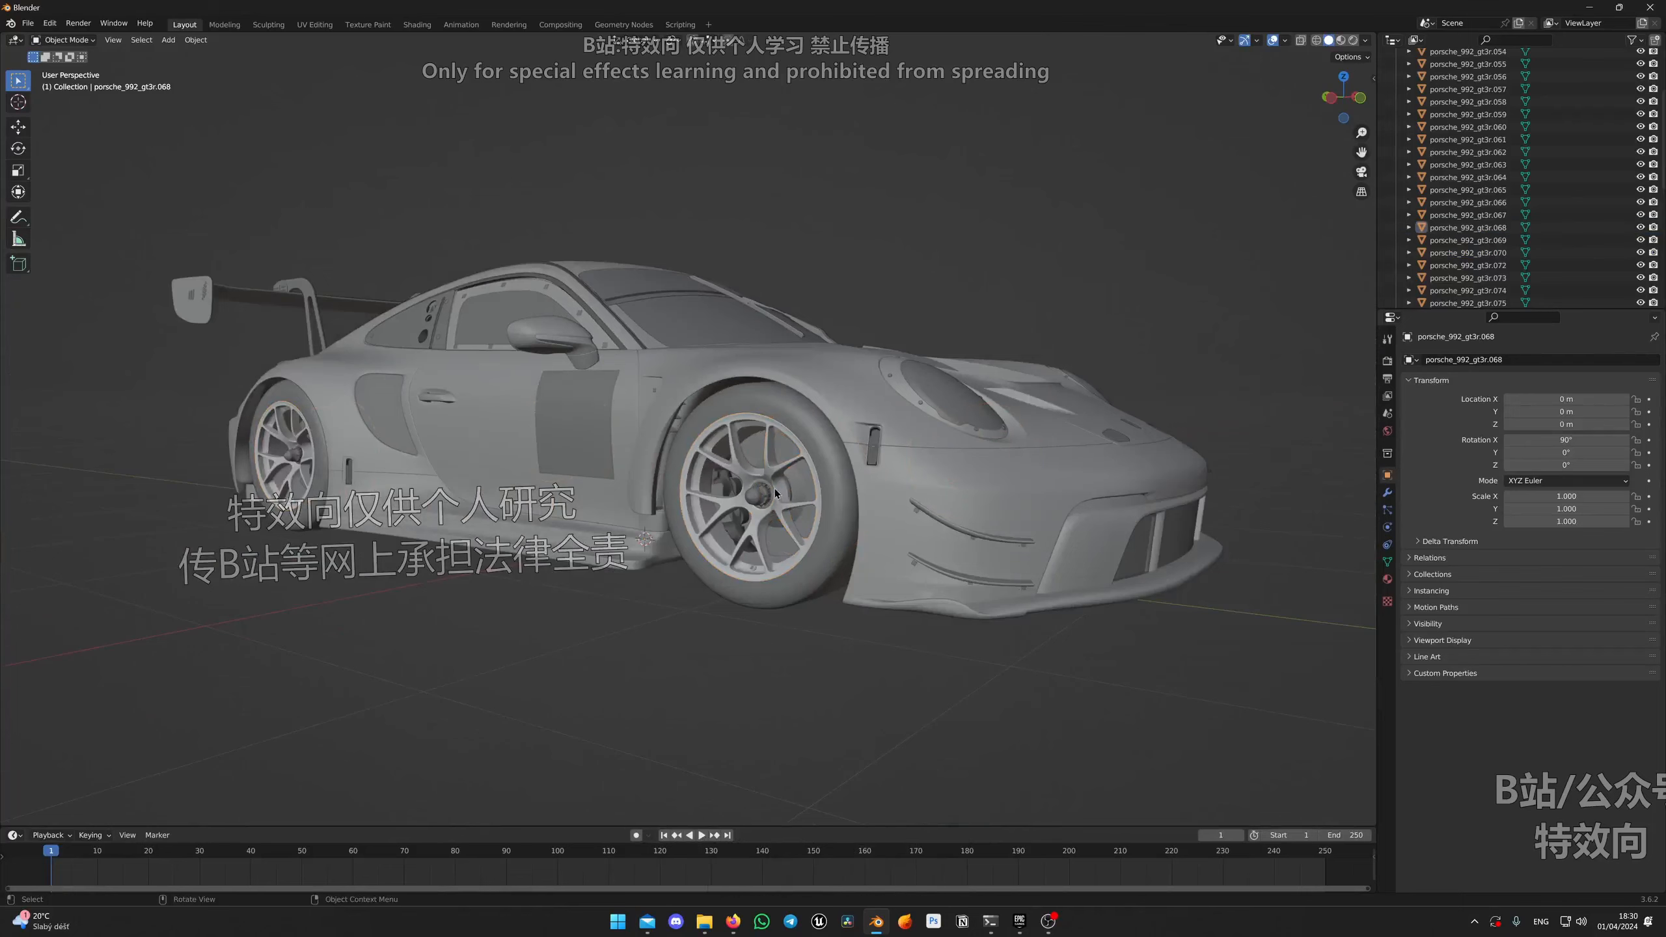
middle_click_drag(788, 554, 807, 412)
scroll(807, 413, "up", 3)
scroll(807, 412, "down", 3)
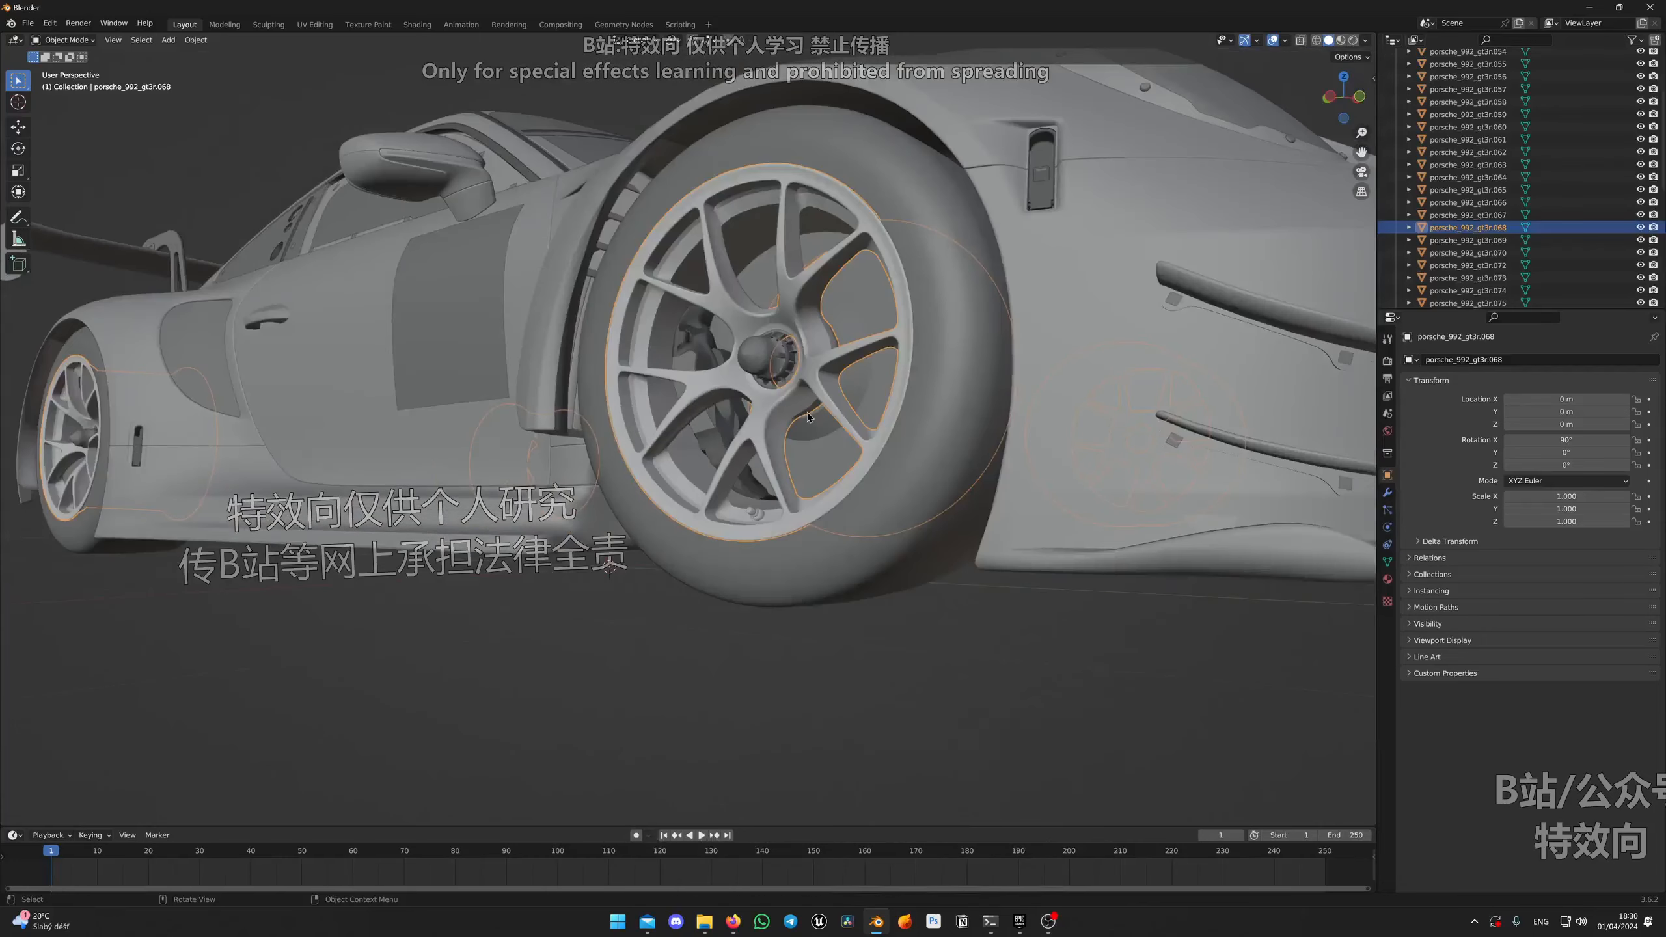
Step: Enter Edit Mode on the rim mesh and select all geometry linked to the car's front-right rim
key("Tab")
scroll(807, 455, "down", 3)
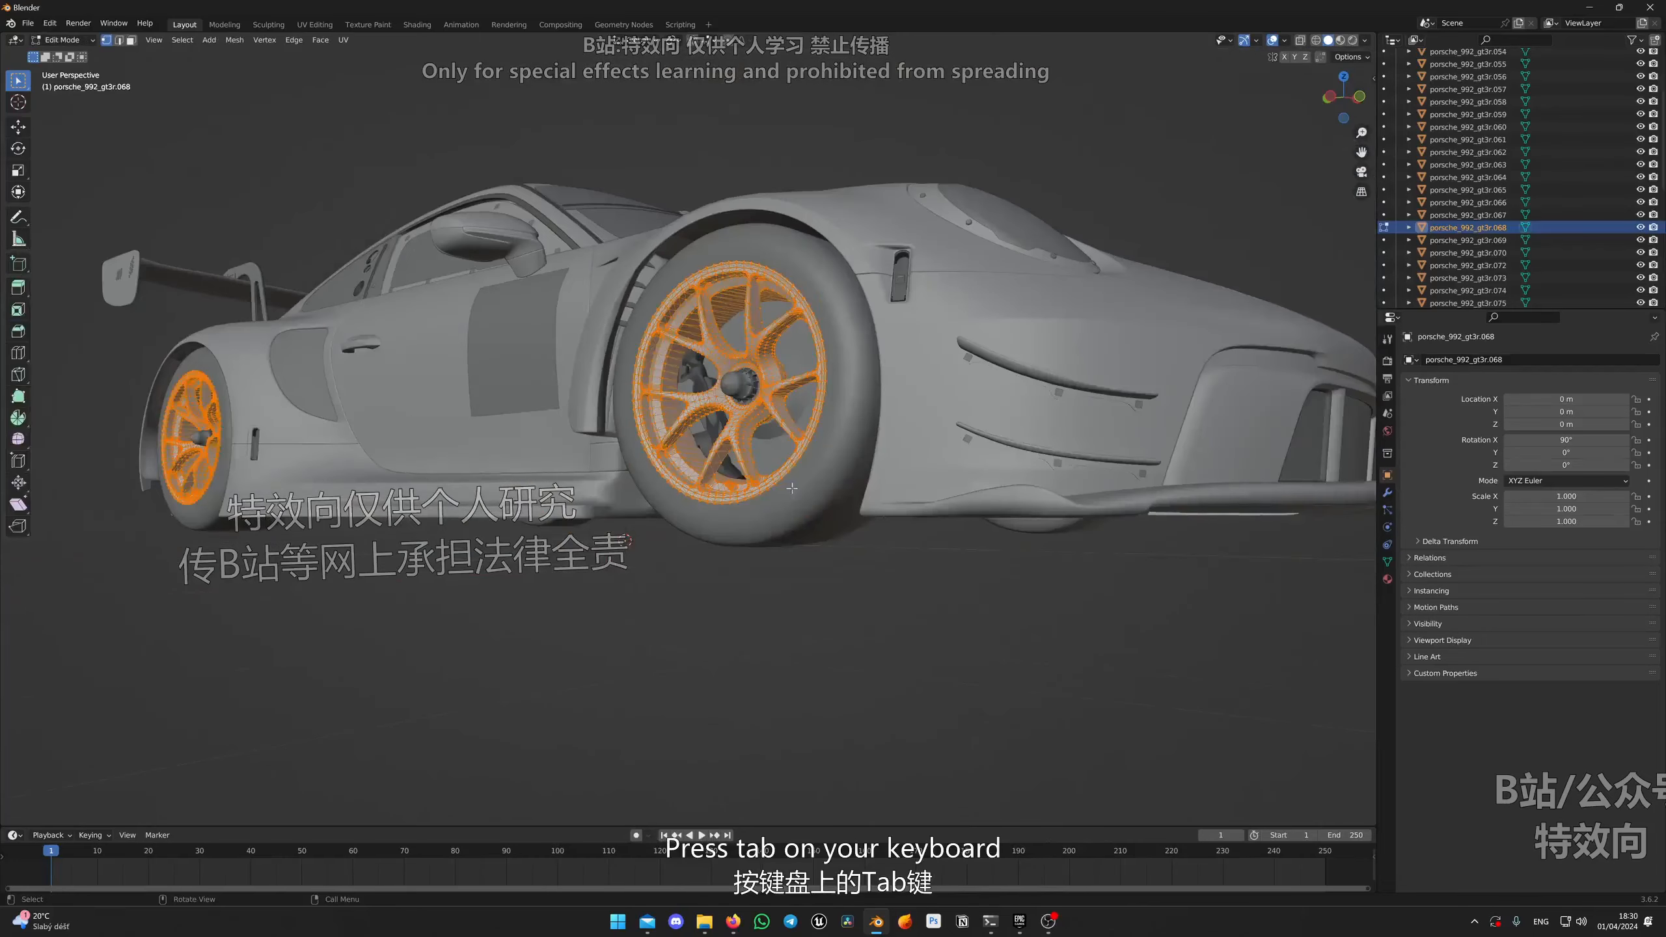
scroll(808, 455, "up", 2)
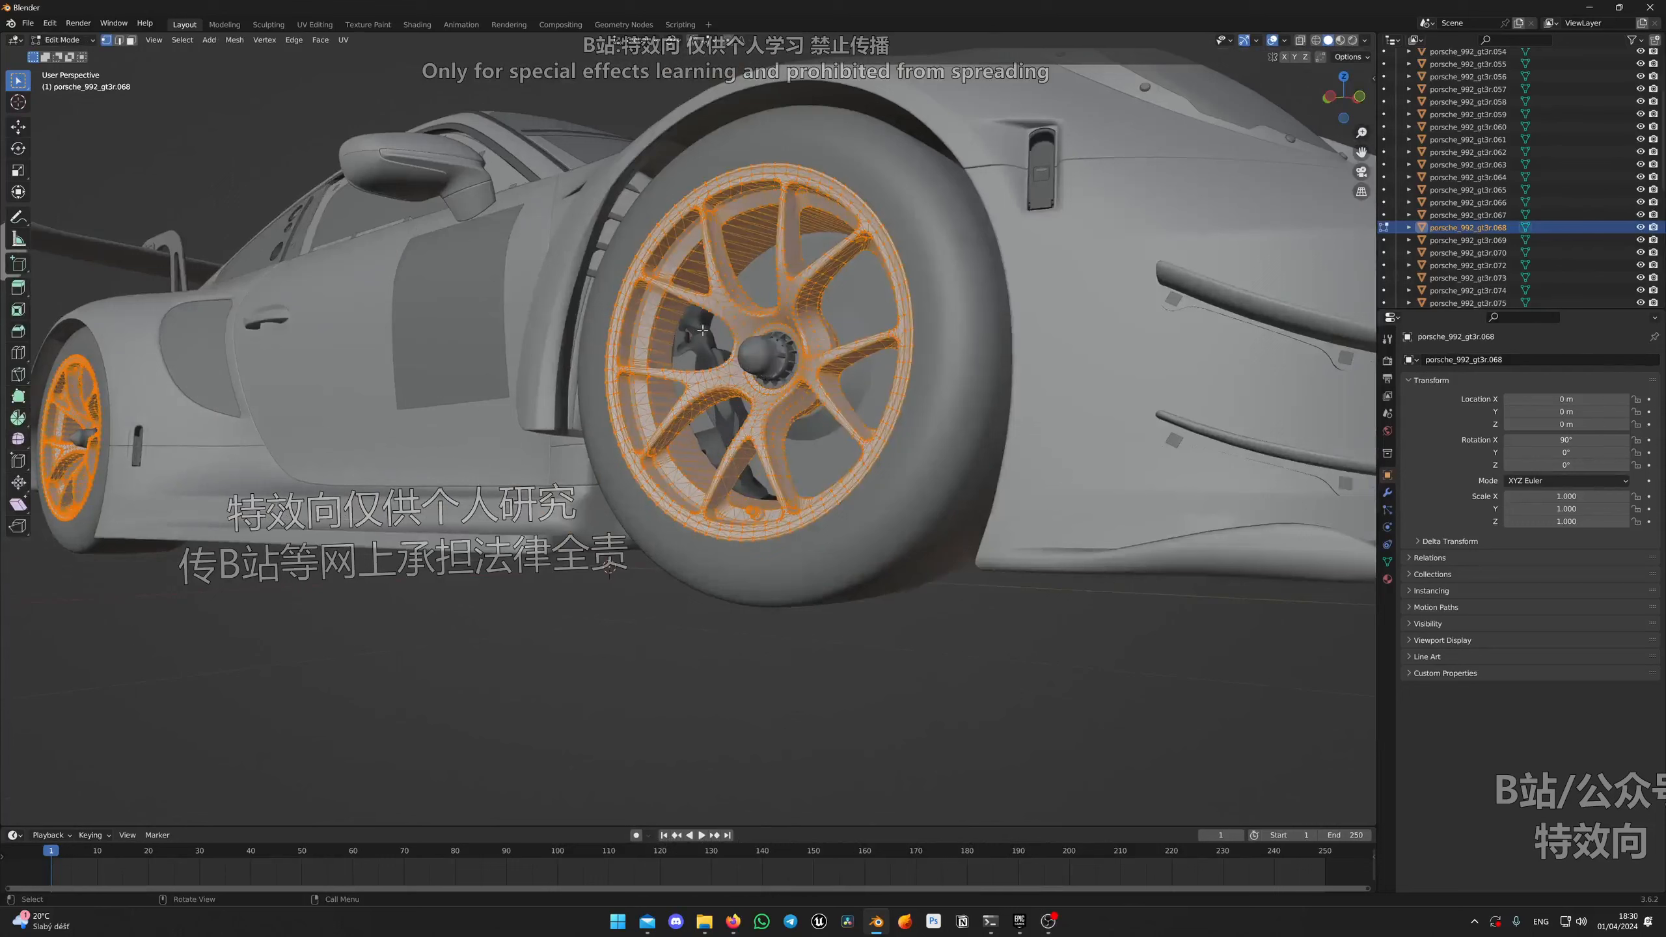
left_click(719, 299)
key("ctrl+l")
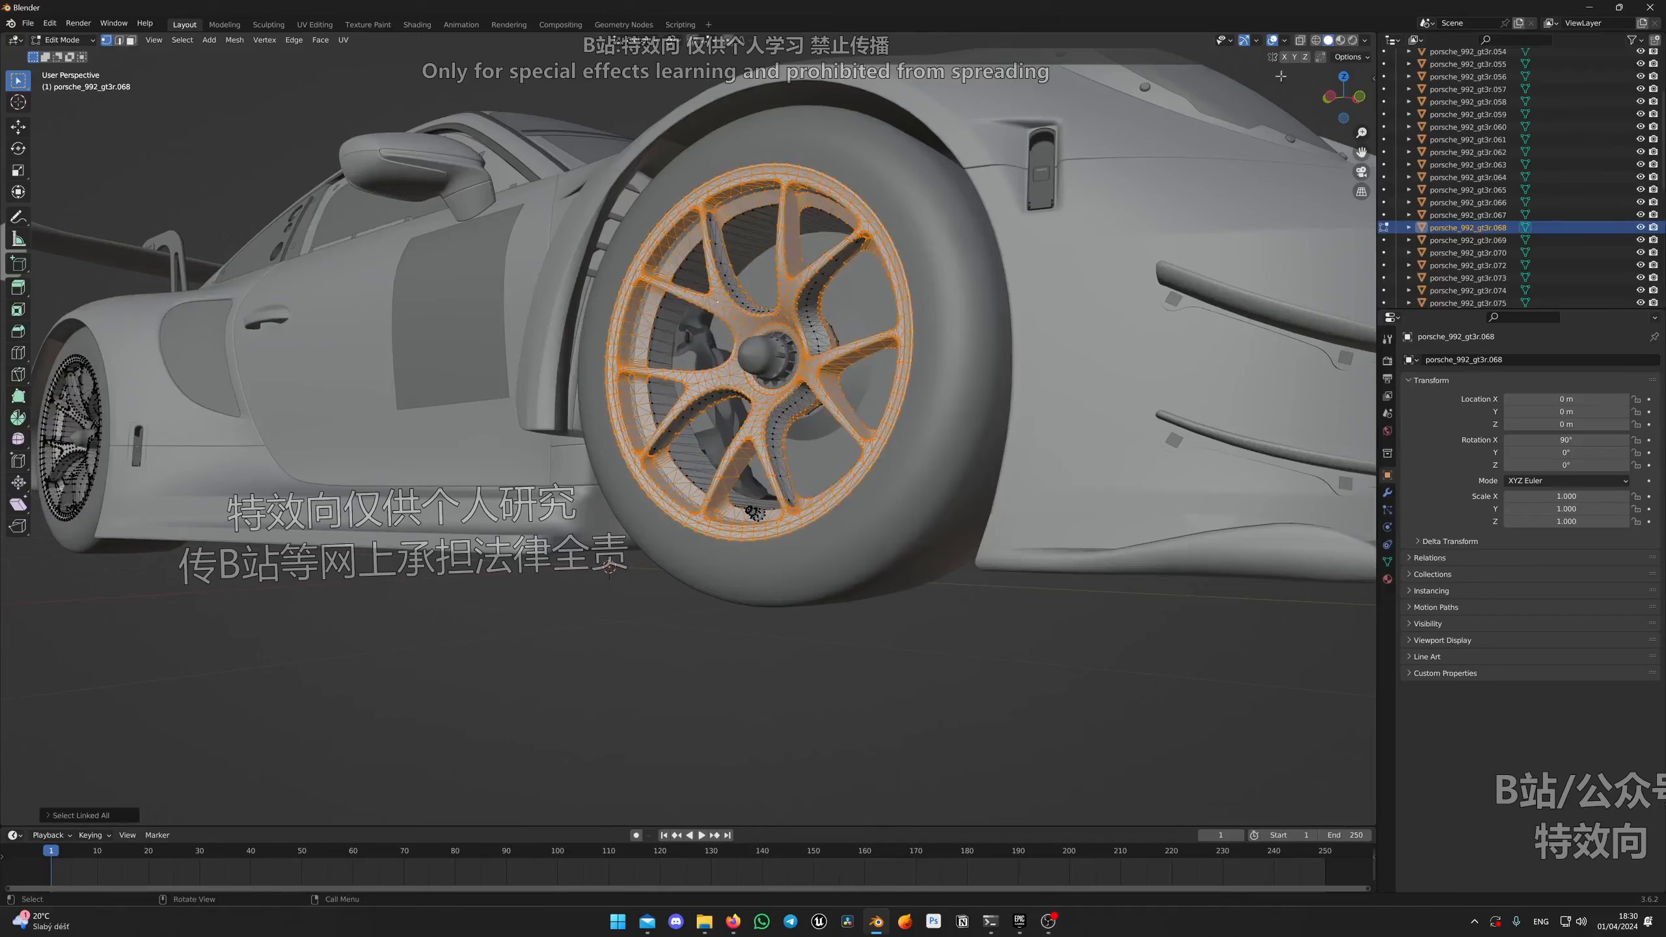
Step: Box-select the complete front-right rim in wireframe from above, and return the viewport to solid shading
key("shift+z")
mouse_move(1280, 77)
middle_mouse_down()
mouse_move(677, 549)
mouse_move(333, 484)
middle_mouse_up()
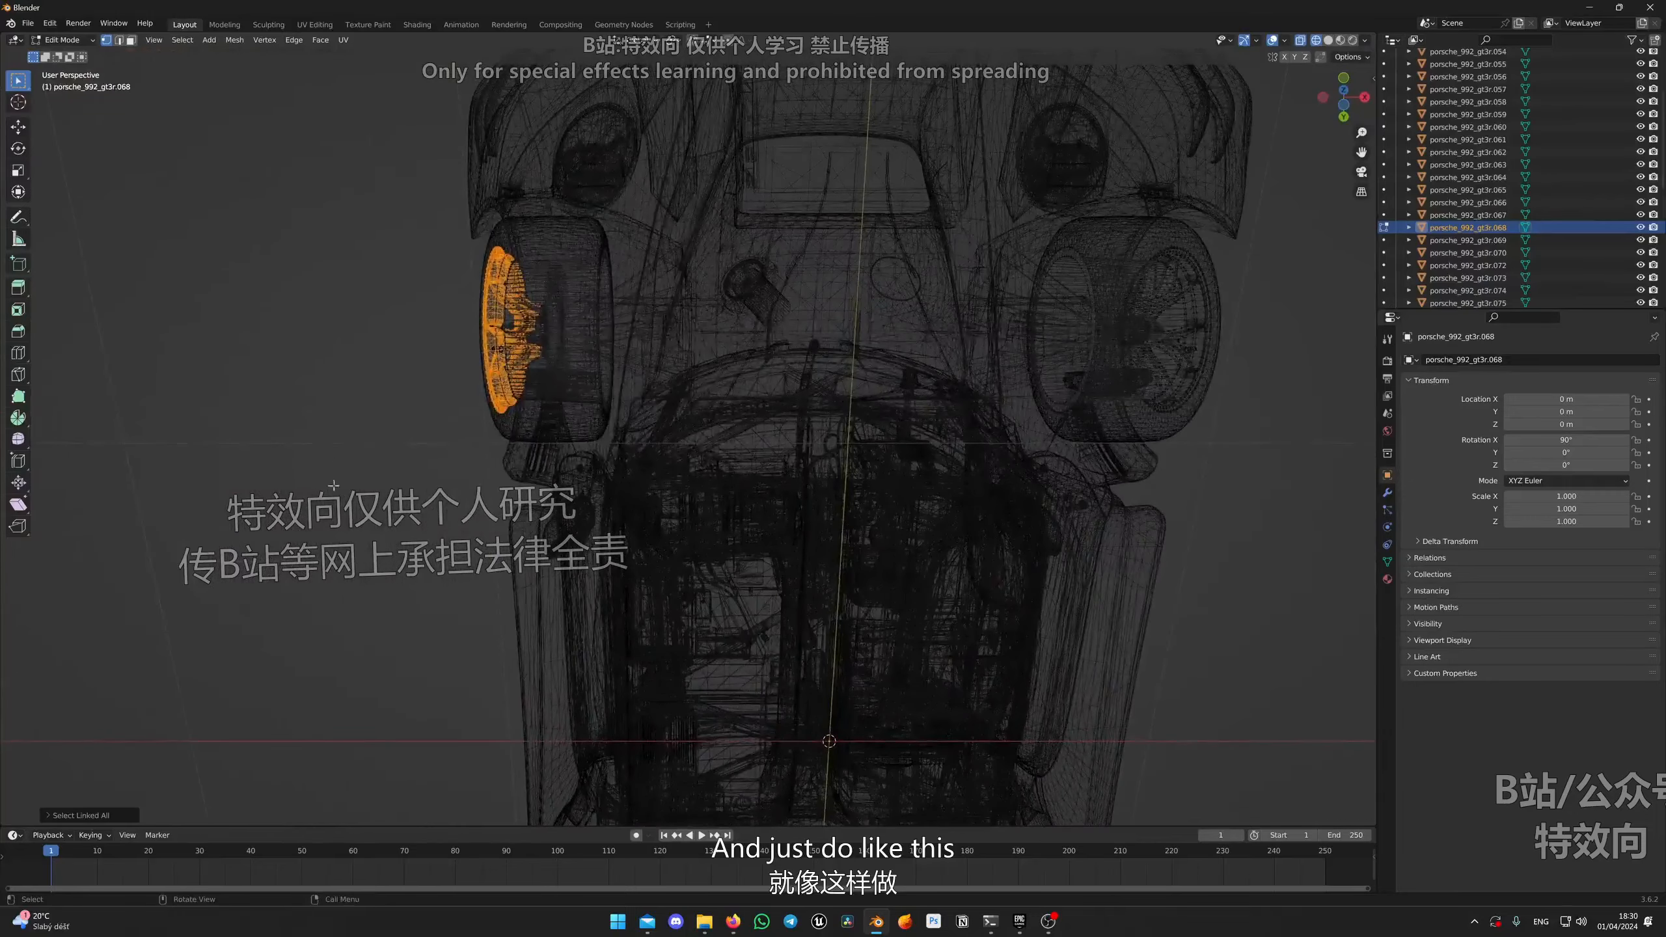
left_click_drag(333, 486, 710, 188)
middle_click_drag(557, 209, 939, 533)
left_click(1328, 41)
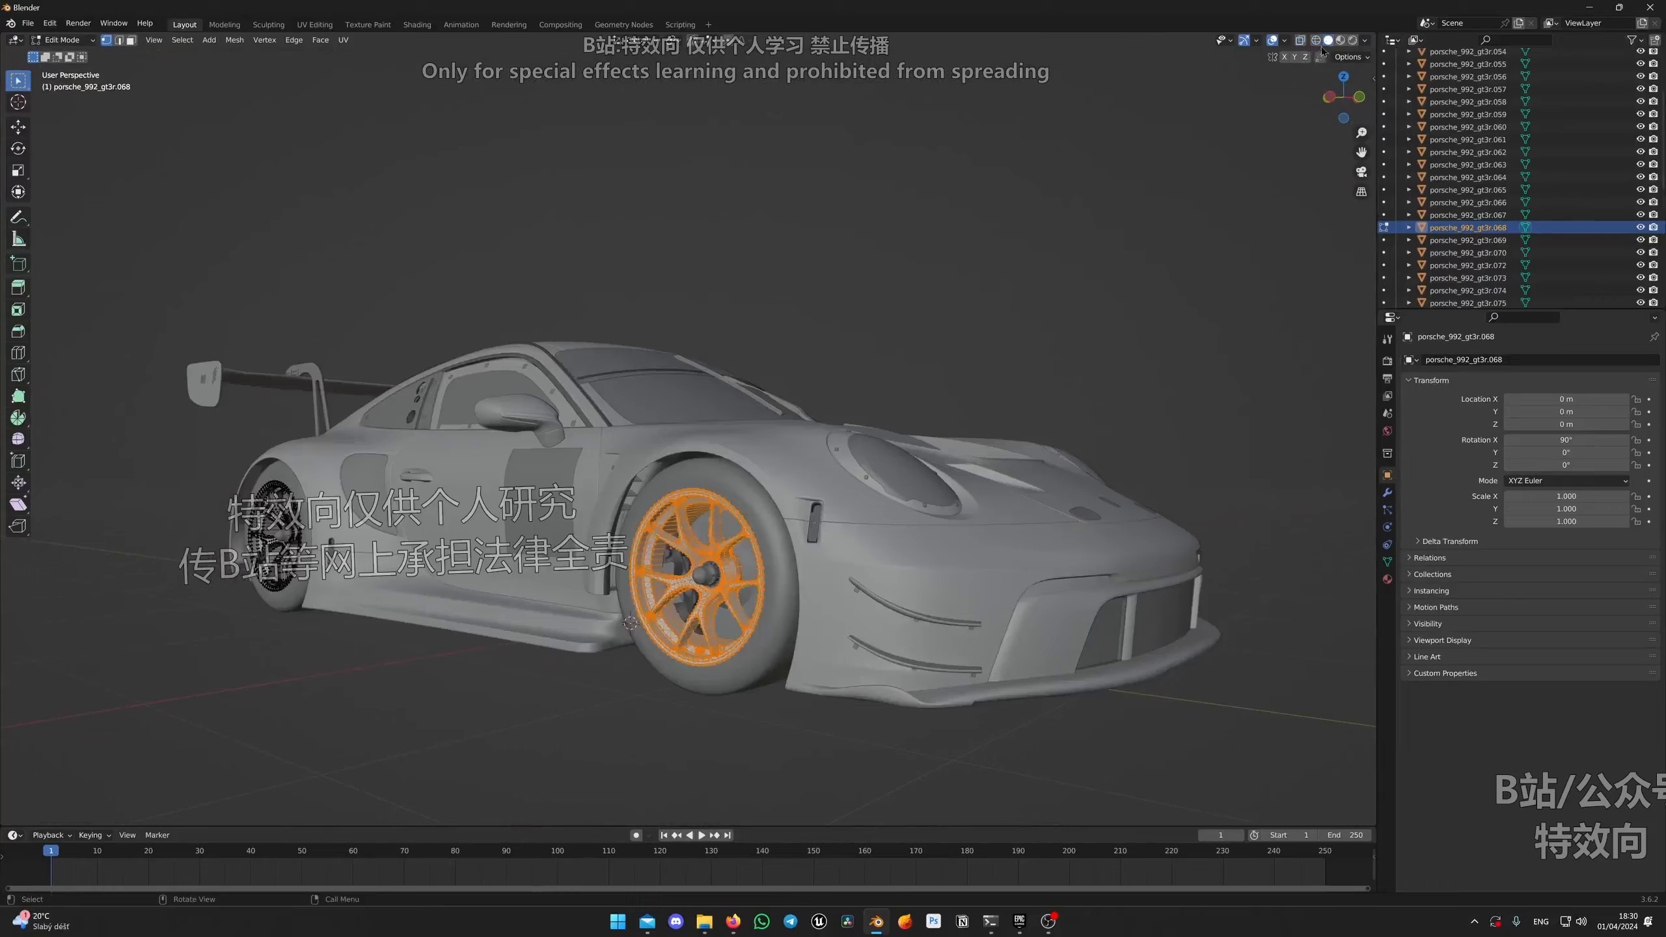
Step: Examine the selected front-right rim up close, leave Edit Mode and clear the object selection
scroll(682, 372, "up", 6)
scroll(682, 373, "up", 4)
middle_click_drag(591, 410, 633, 435)
scroll(619, 434, "down", 3)
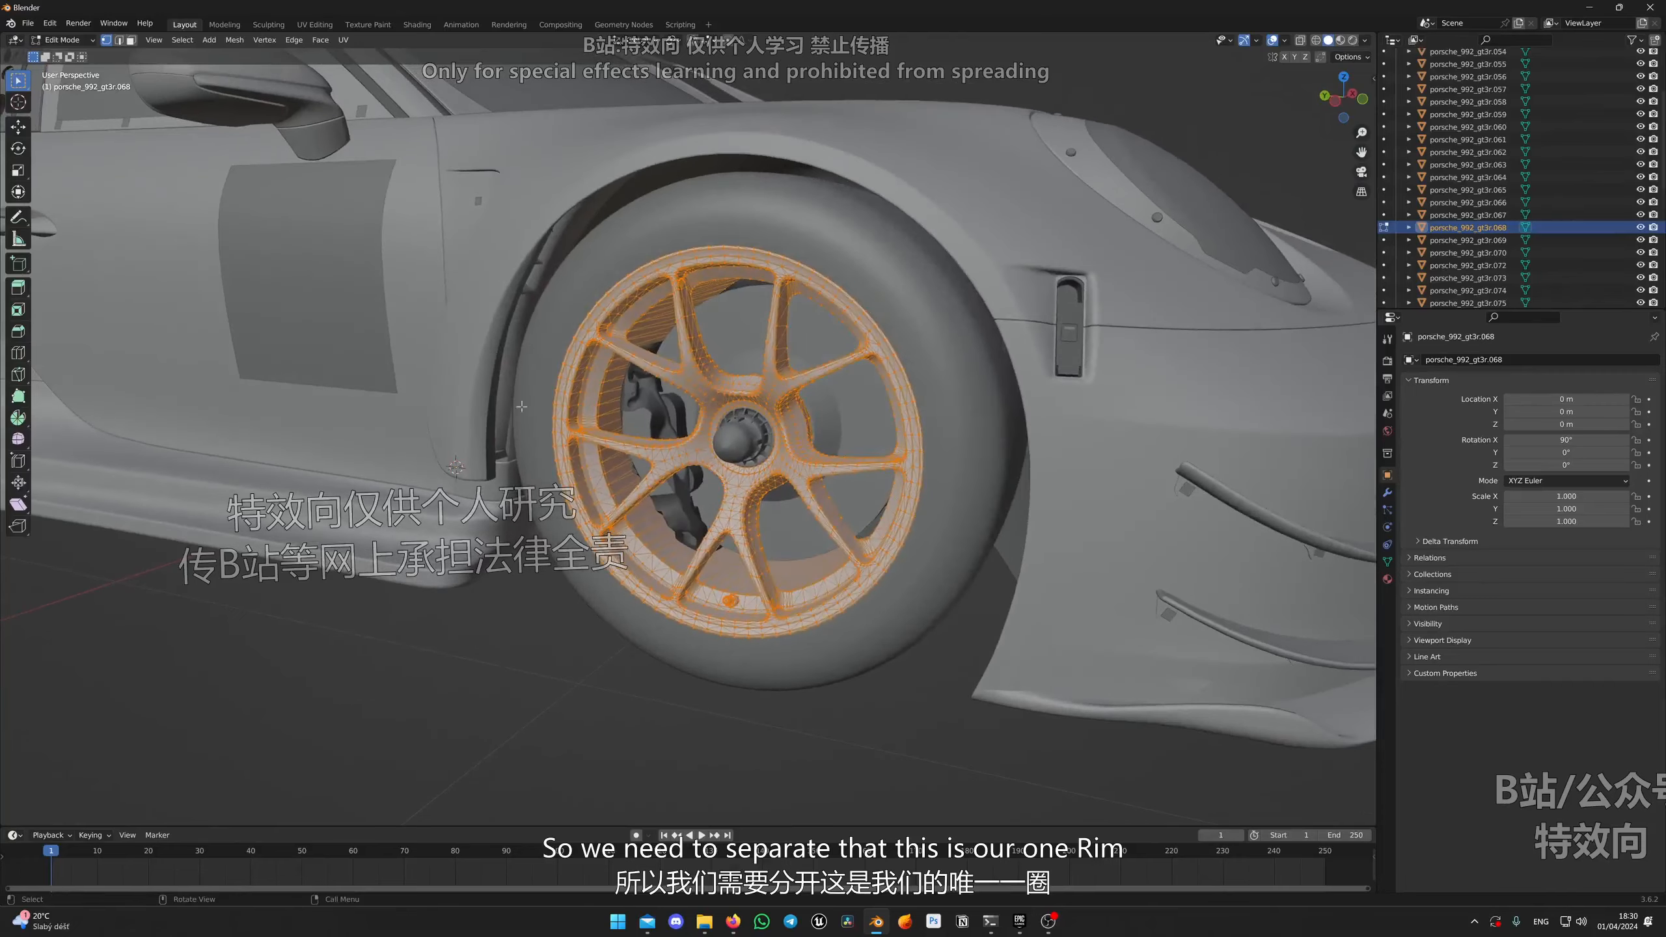
middle_click_drag(770, 432, 703, 414)
scroll(703, 414, "up", 2)
scroll(733, 399, "down", 5)
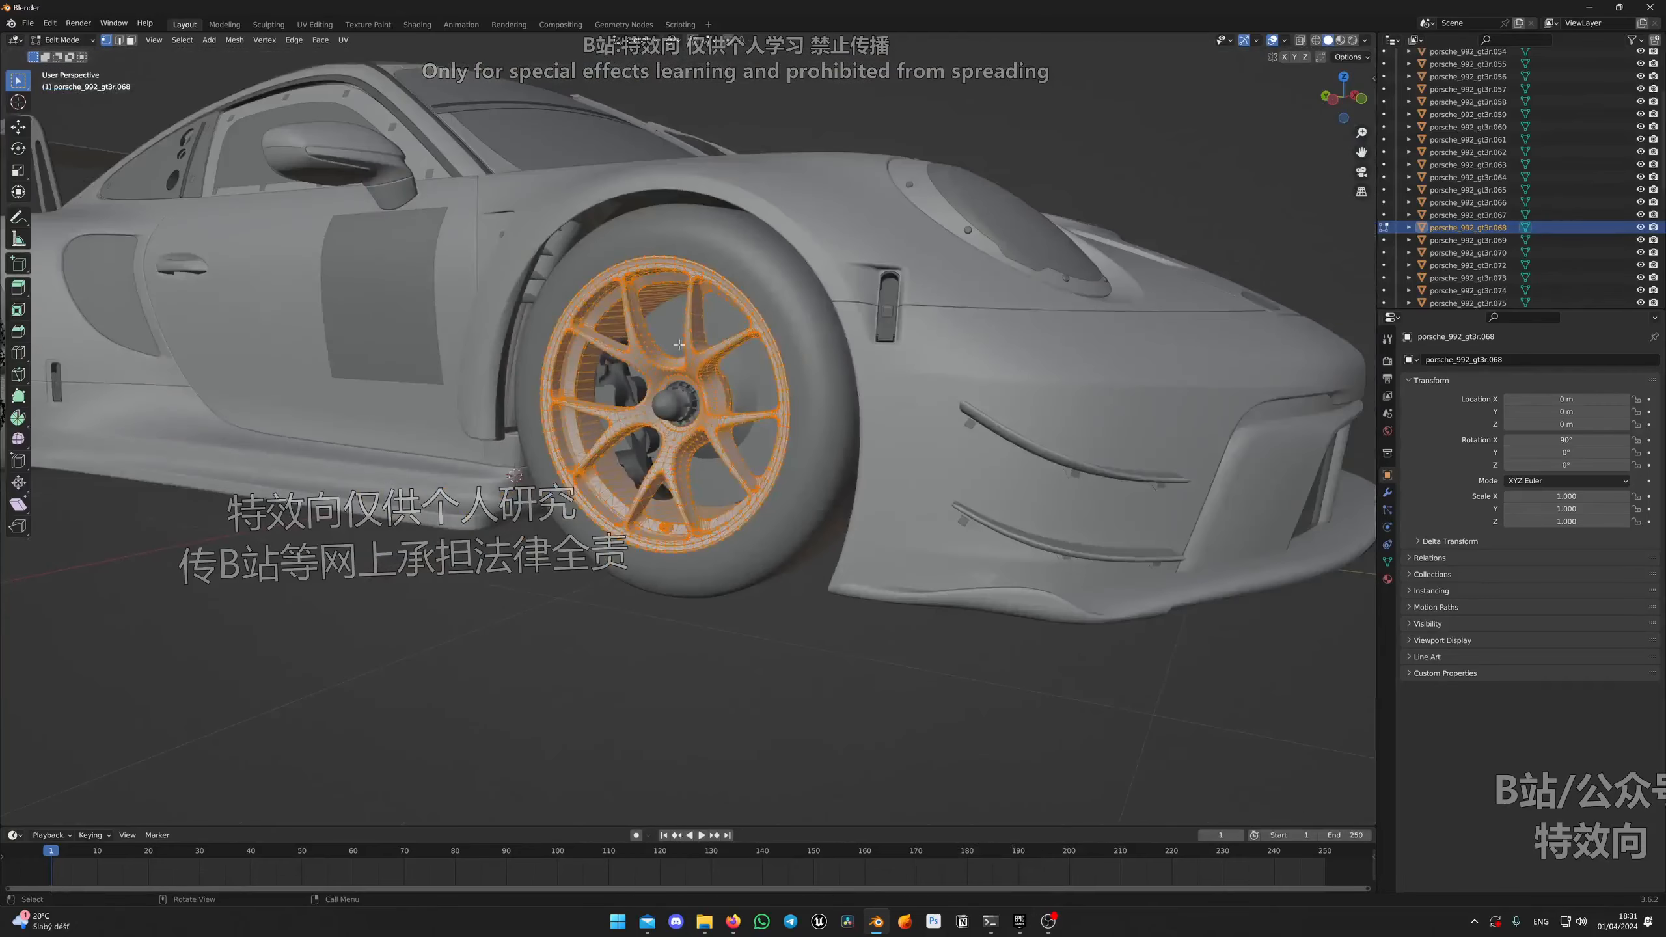
middle_click_drag(696, 366, 631, 470)
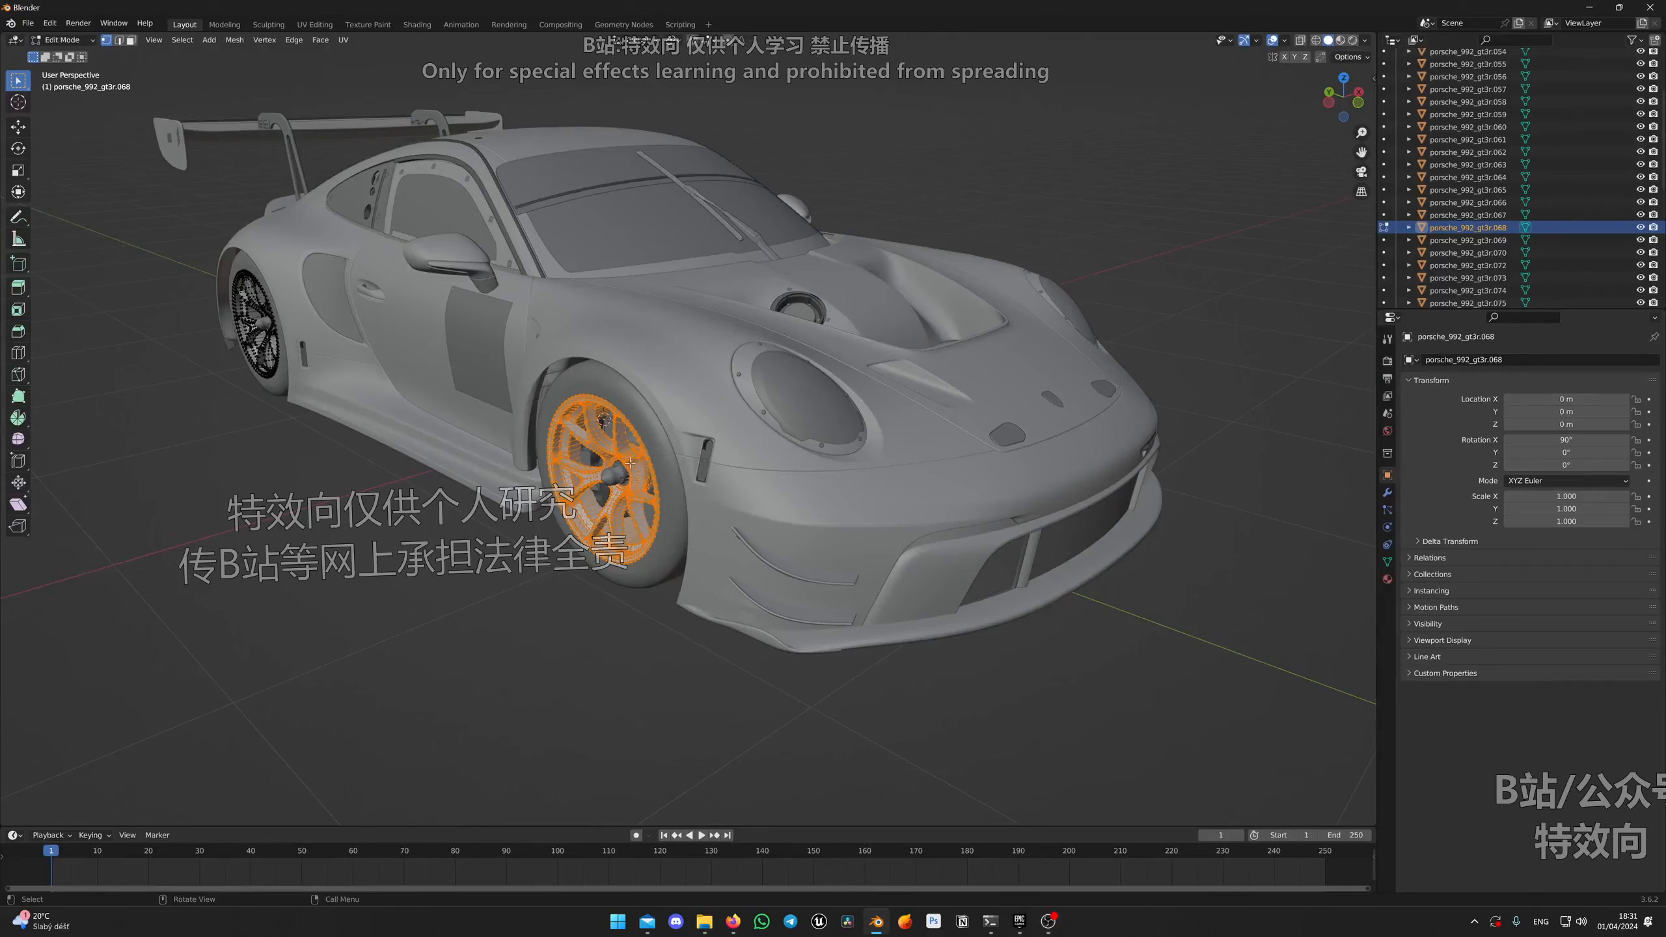
key("Tab")
scroll(622, 557, "down", 3)
left_click(622, 556)
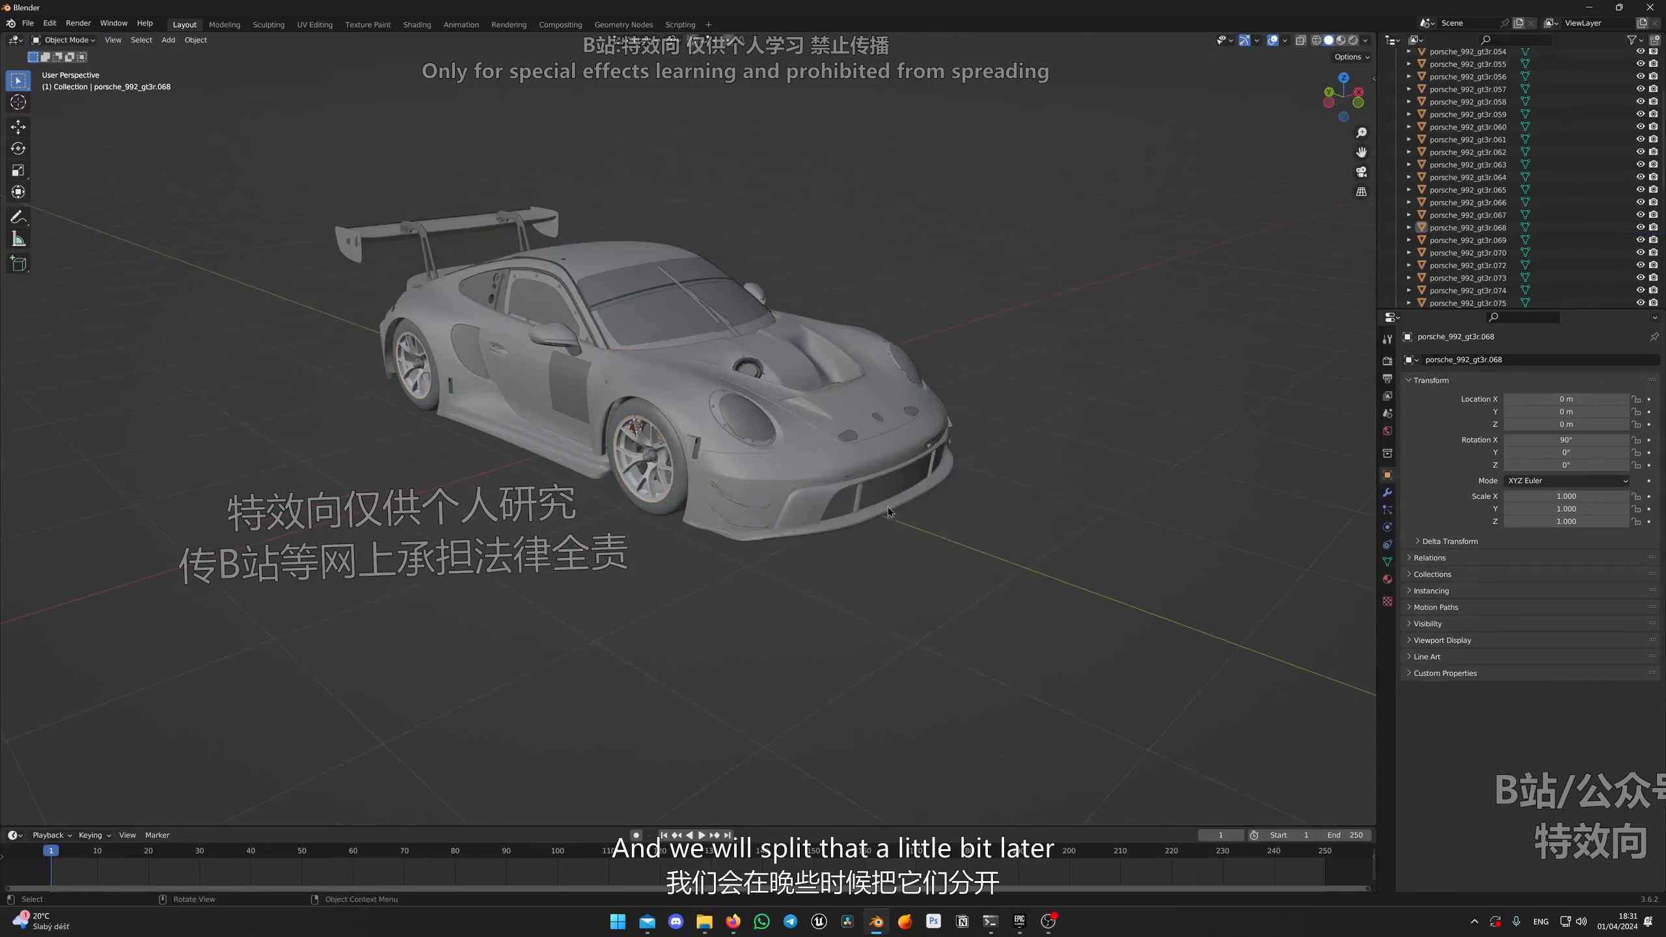
Step: Select all parts of the car and activate the Rotate tool in the top orthographic view
middle_click_drag(716, 410, 709, 452)
scroll(948, 514, "down", 2)
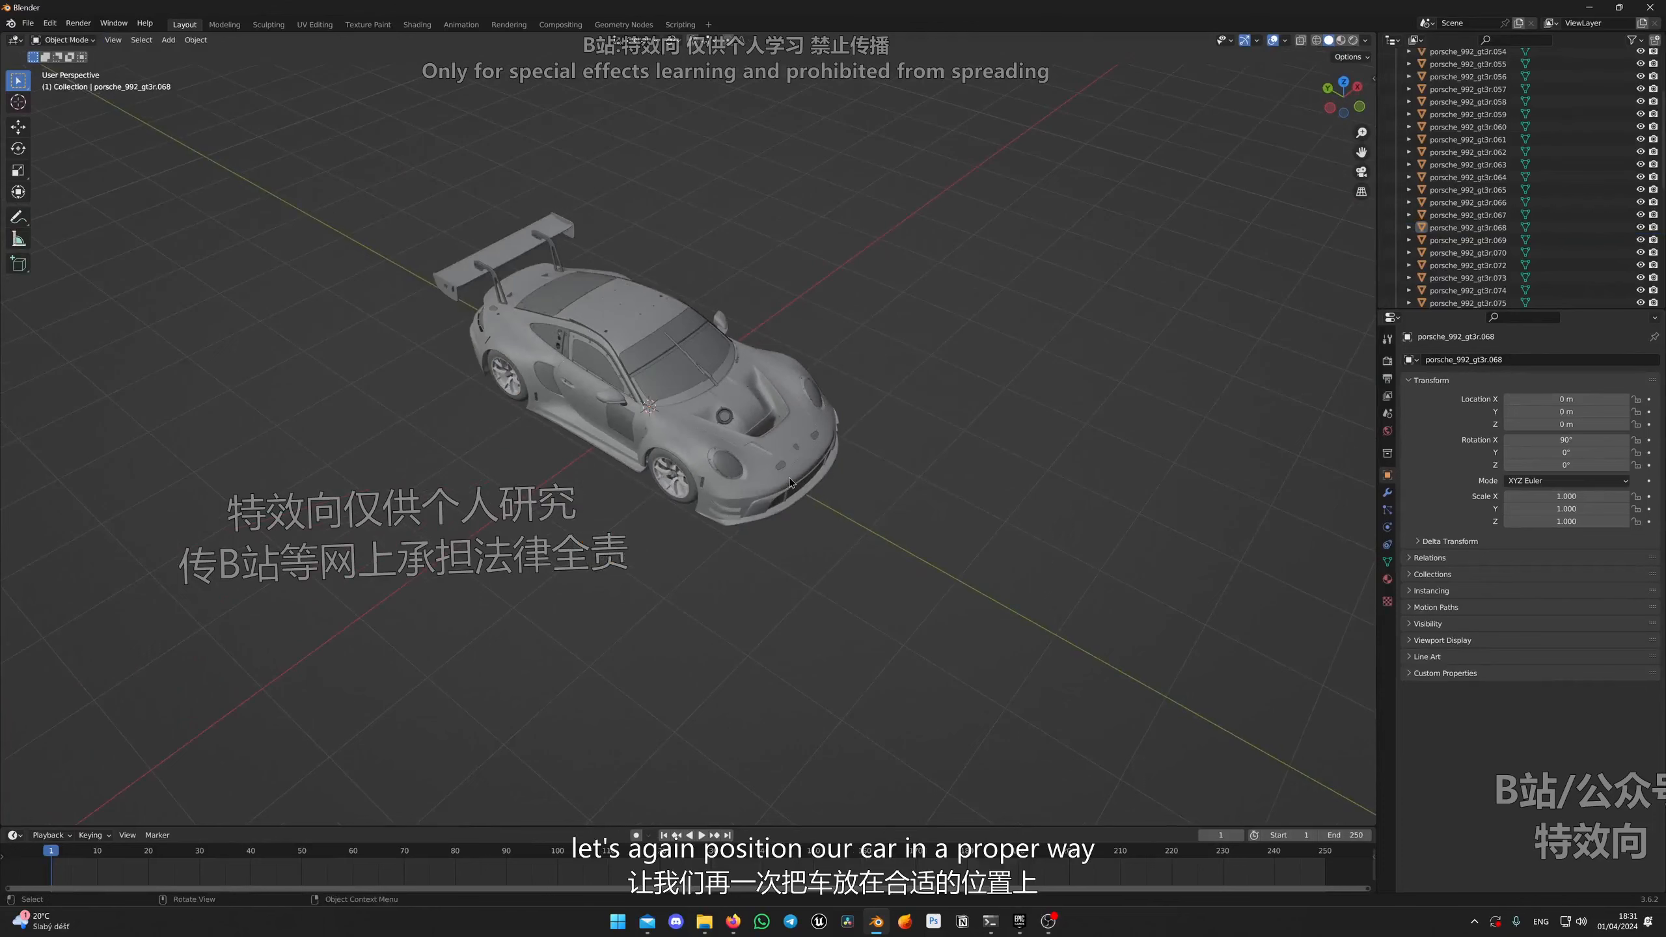
key("a")
middle_click_drag(953, 443, 833, 367)
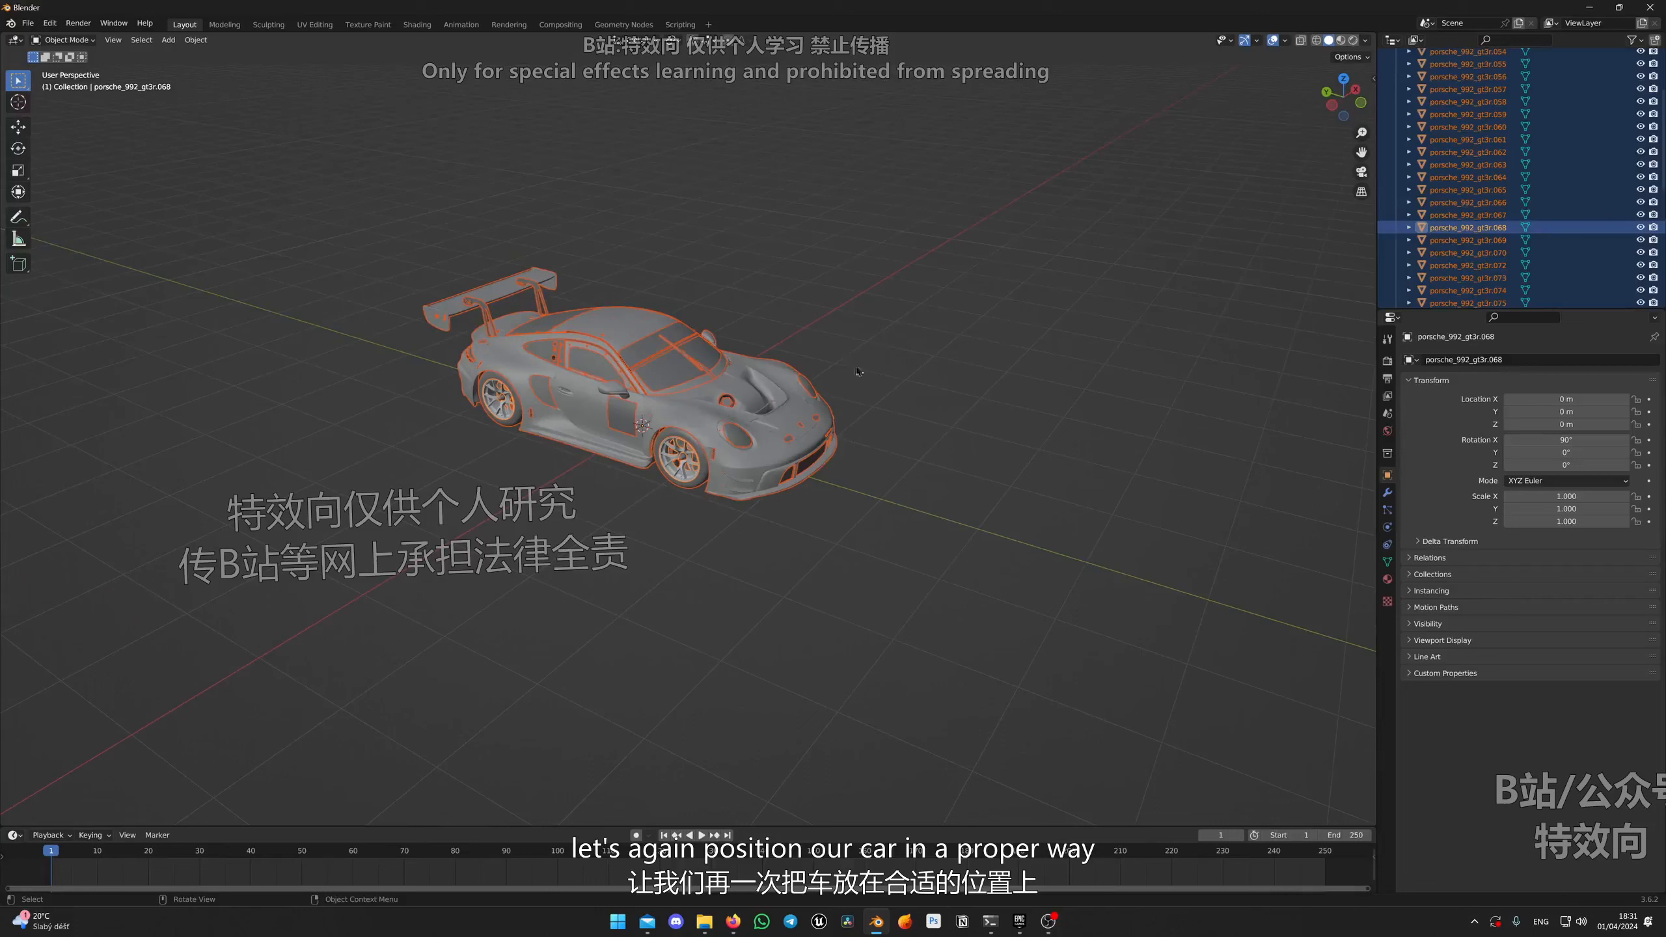
left_click(1344, 81)
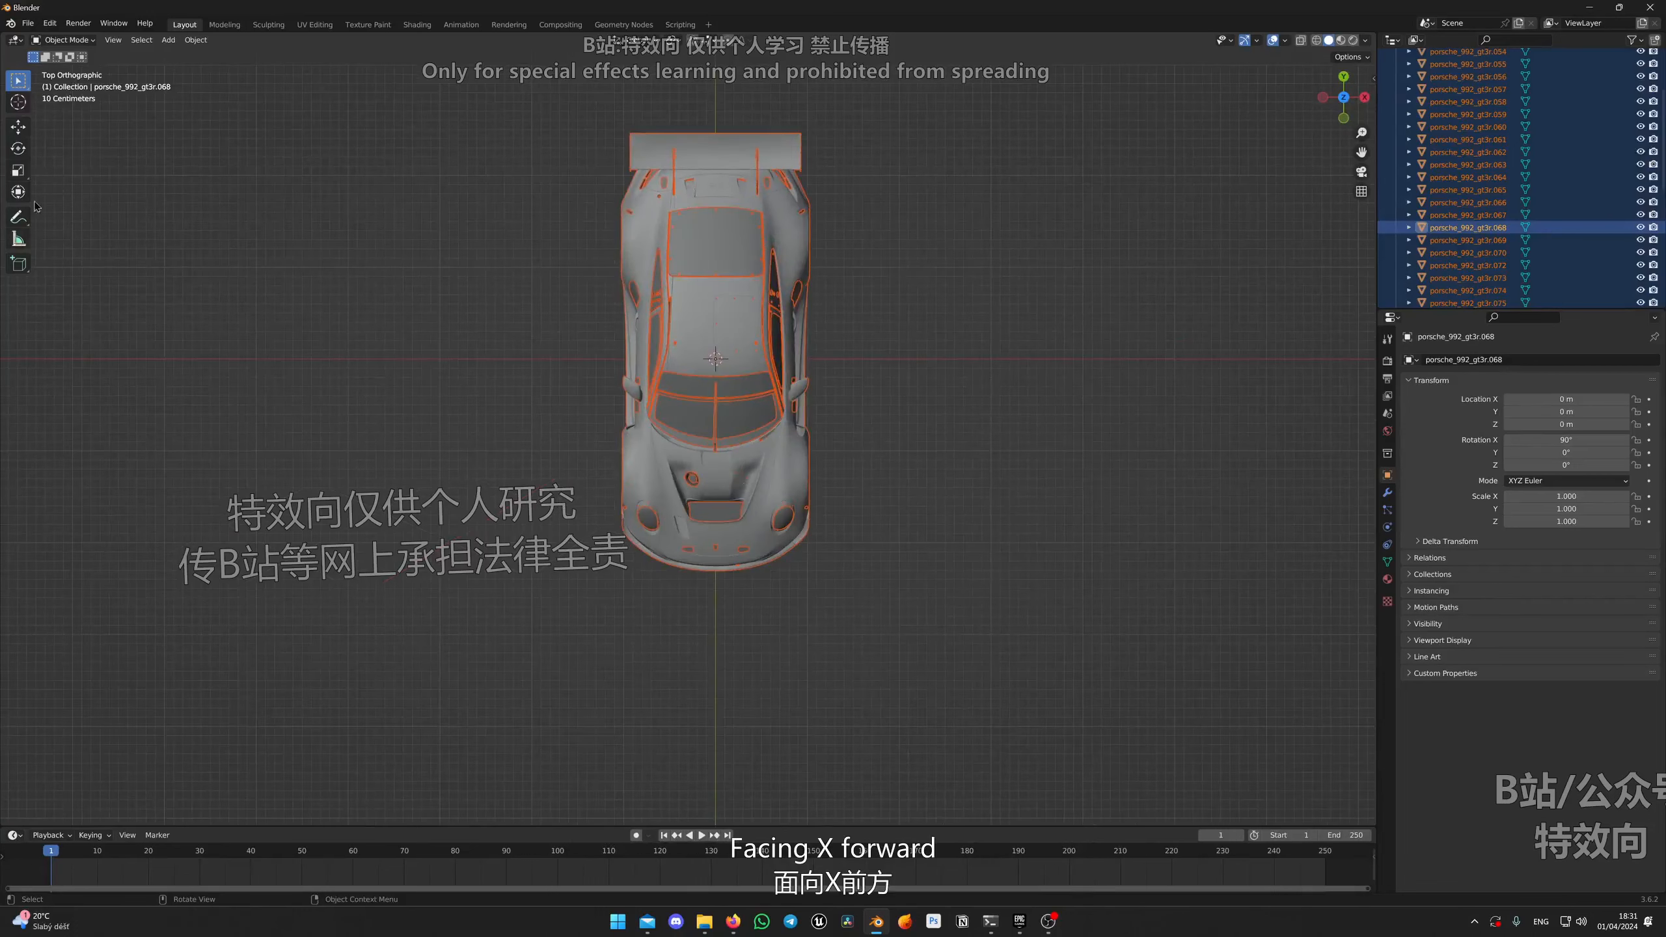
left_click(23, 151)
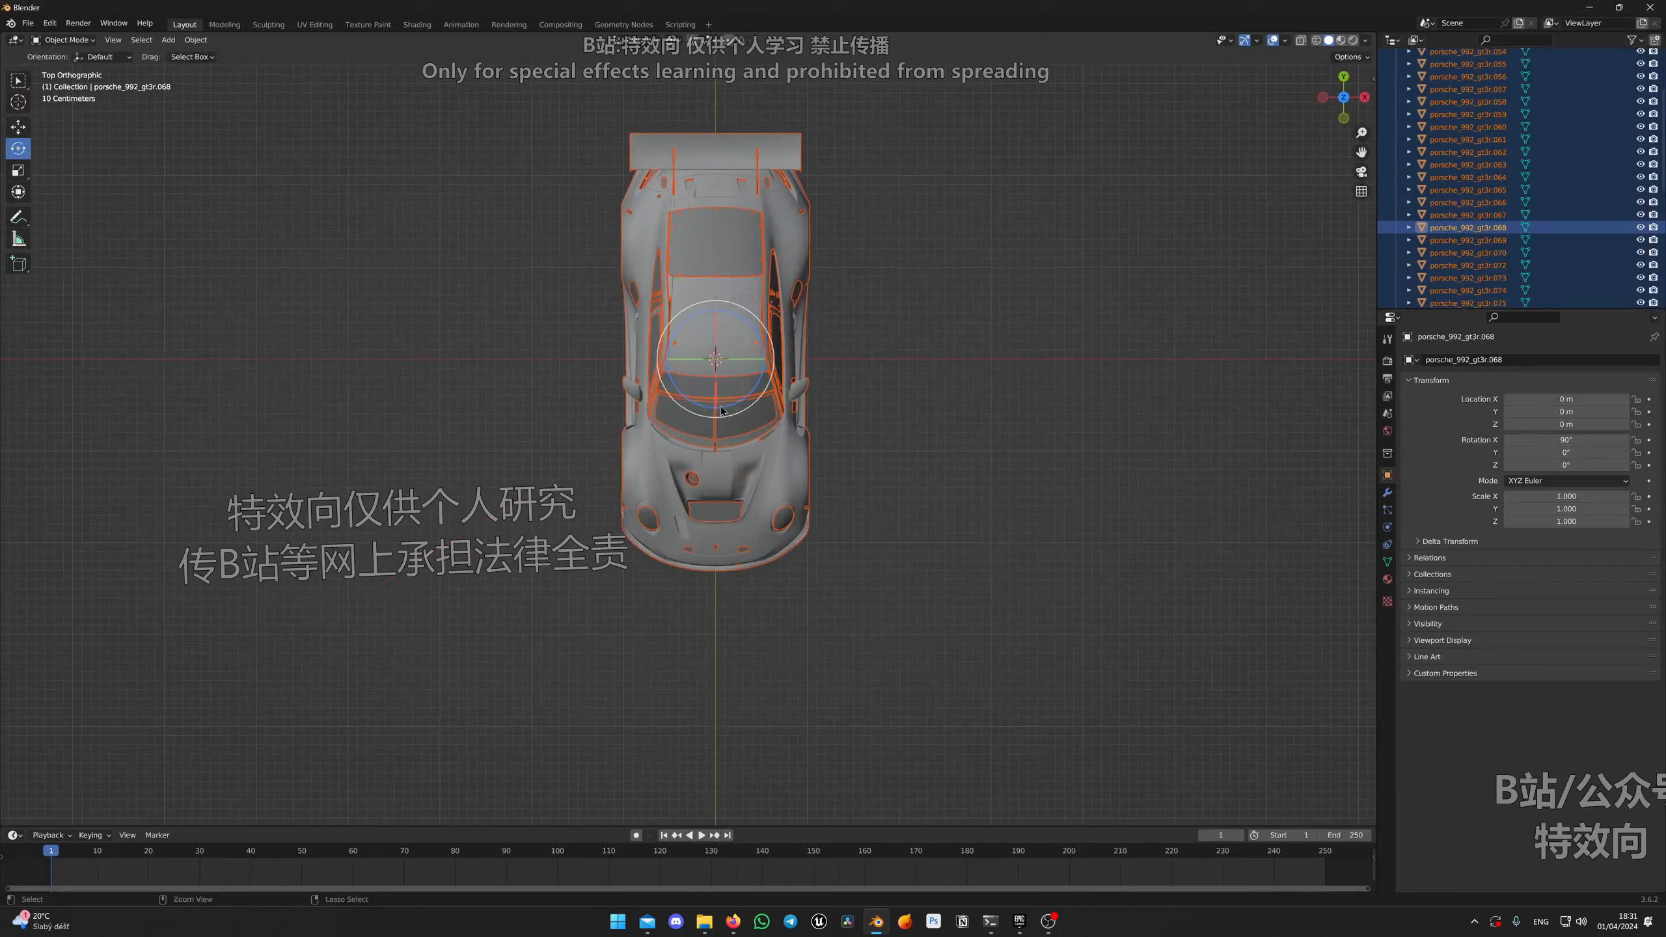
left_click_drag(741, 388, 832, 467)
key("ctrl+z")
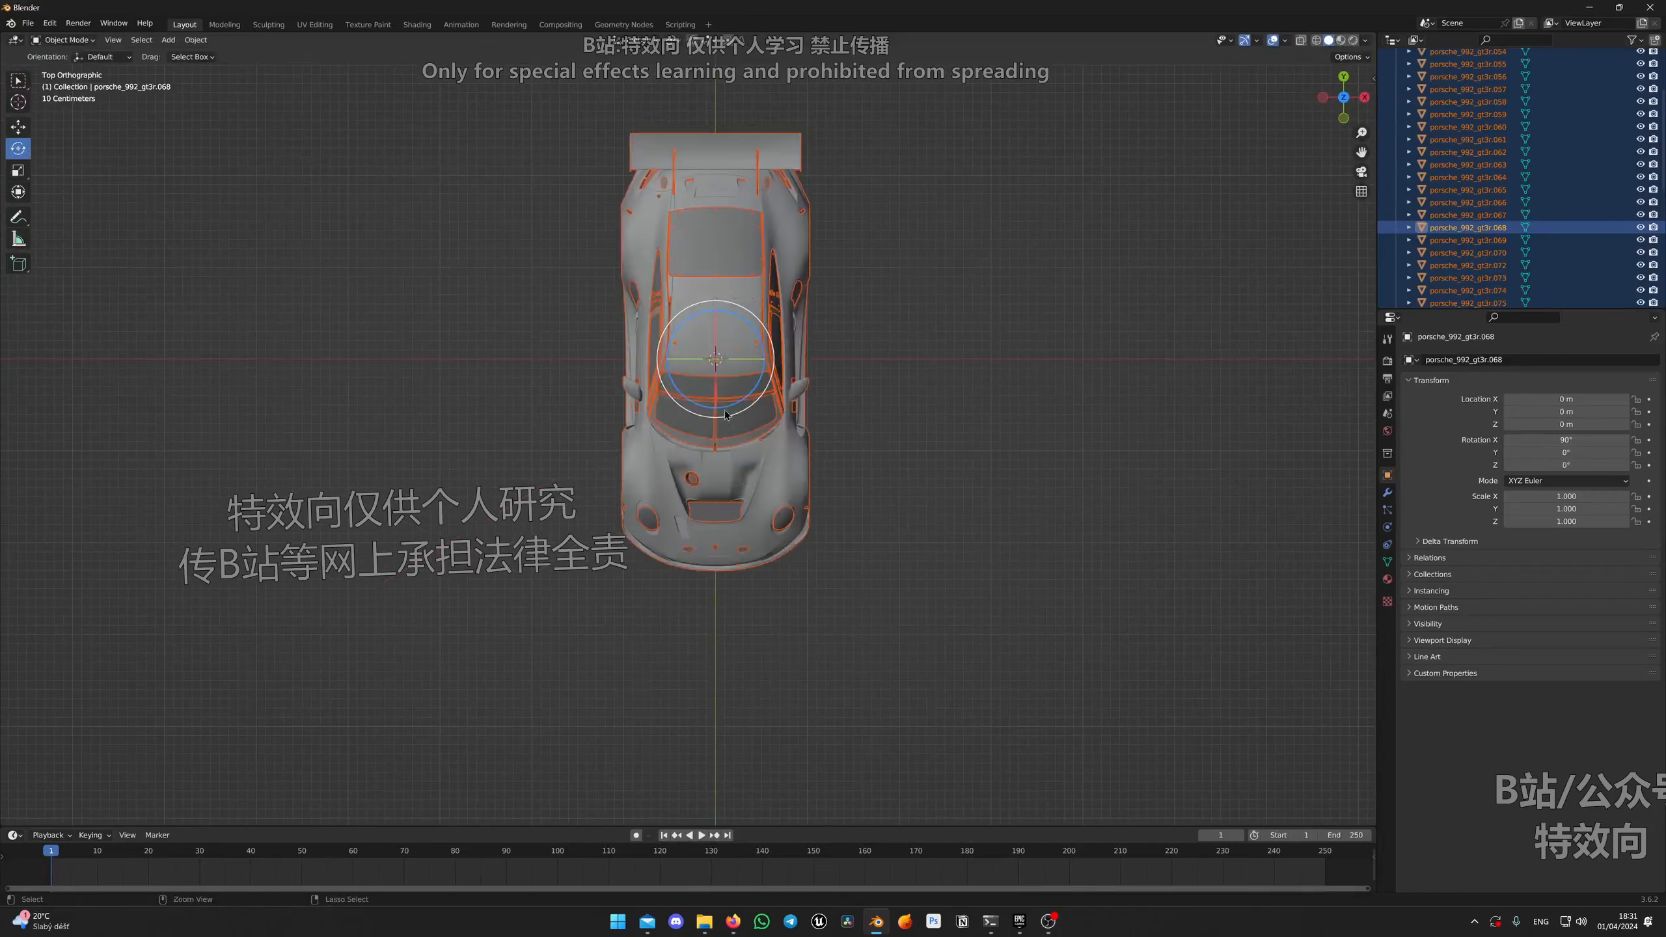
left_click_drag(726, 415, 771, 353)
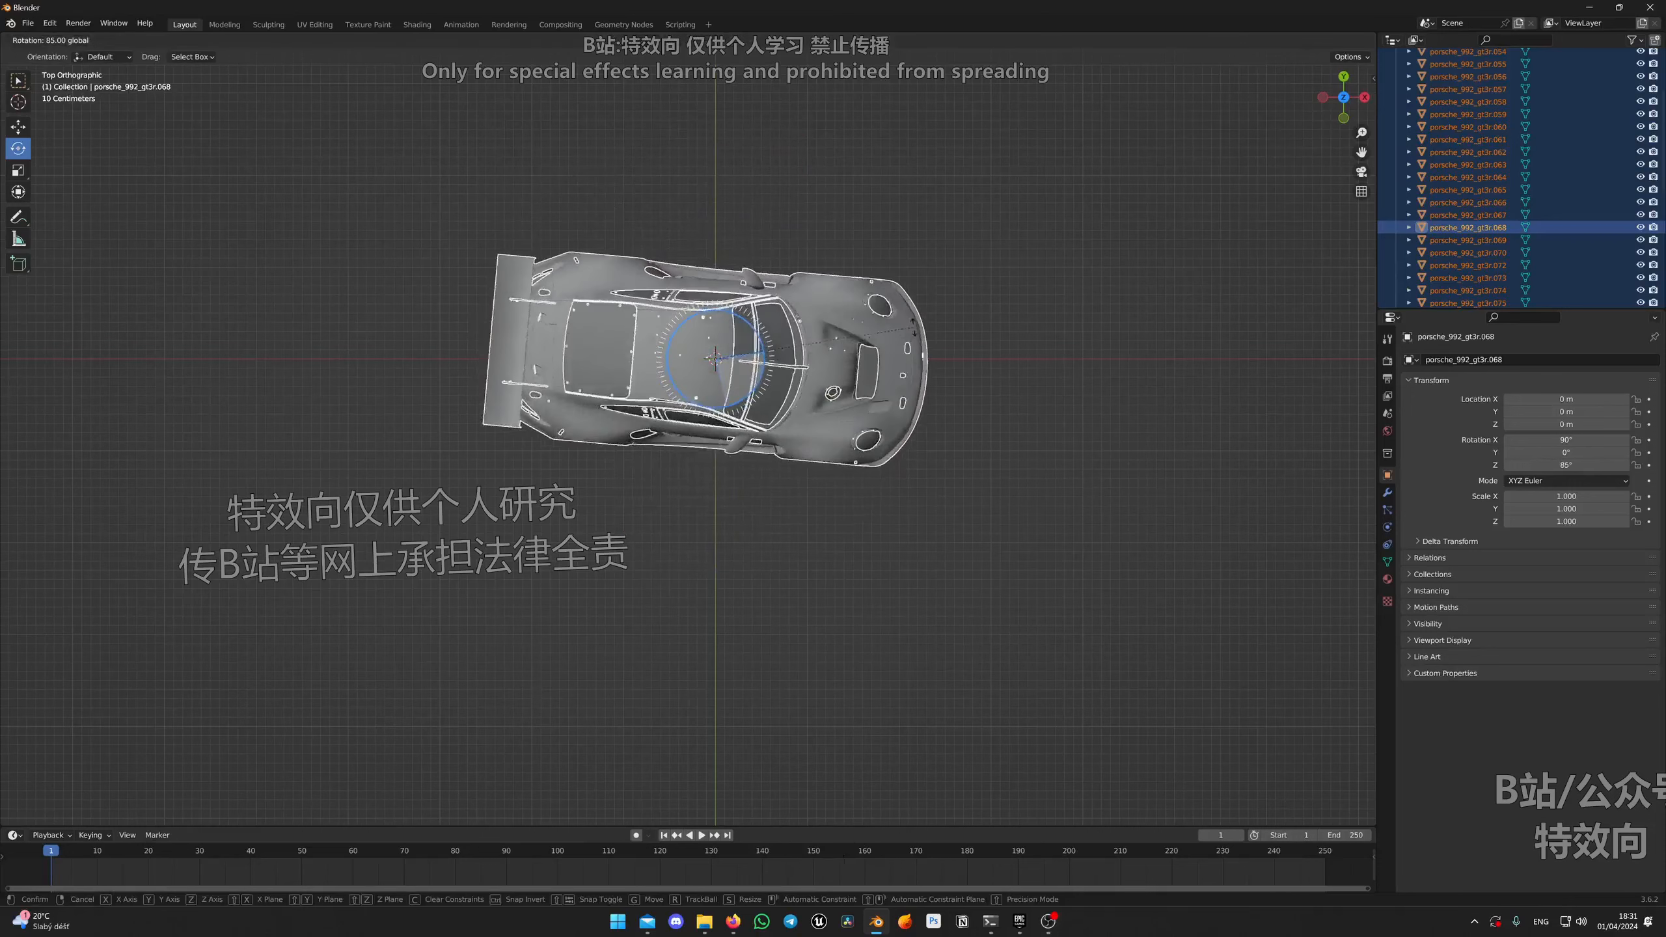
left_click_drag(913, 327, 929, 320, "ctrl")
key("ctrl+z")
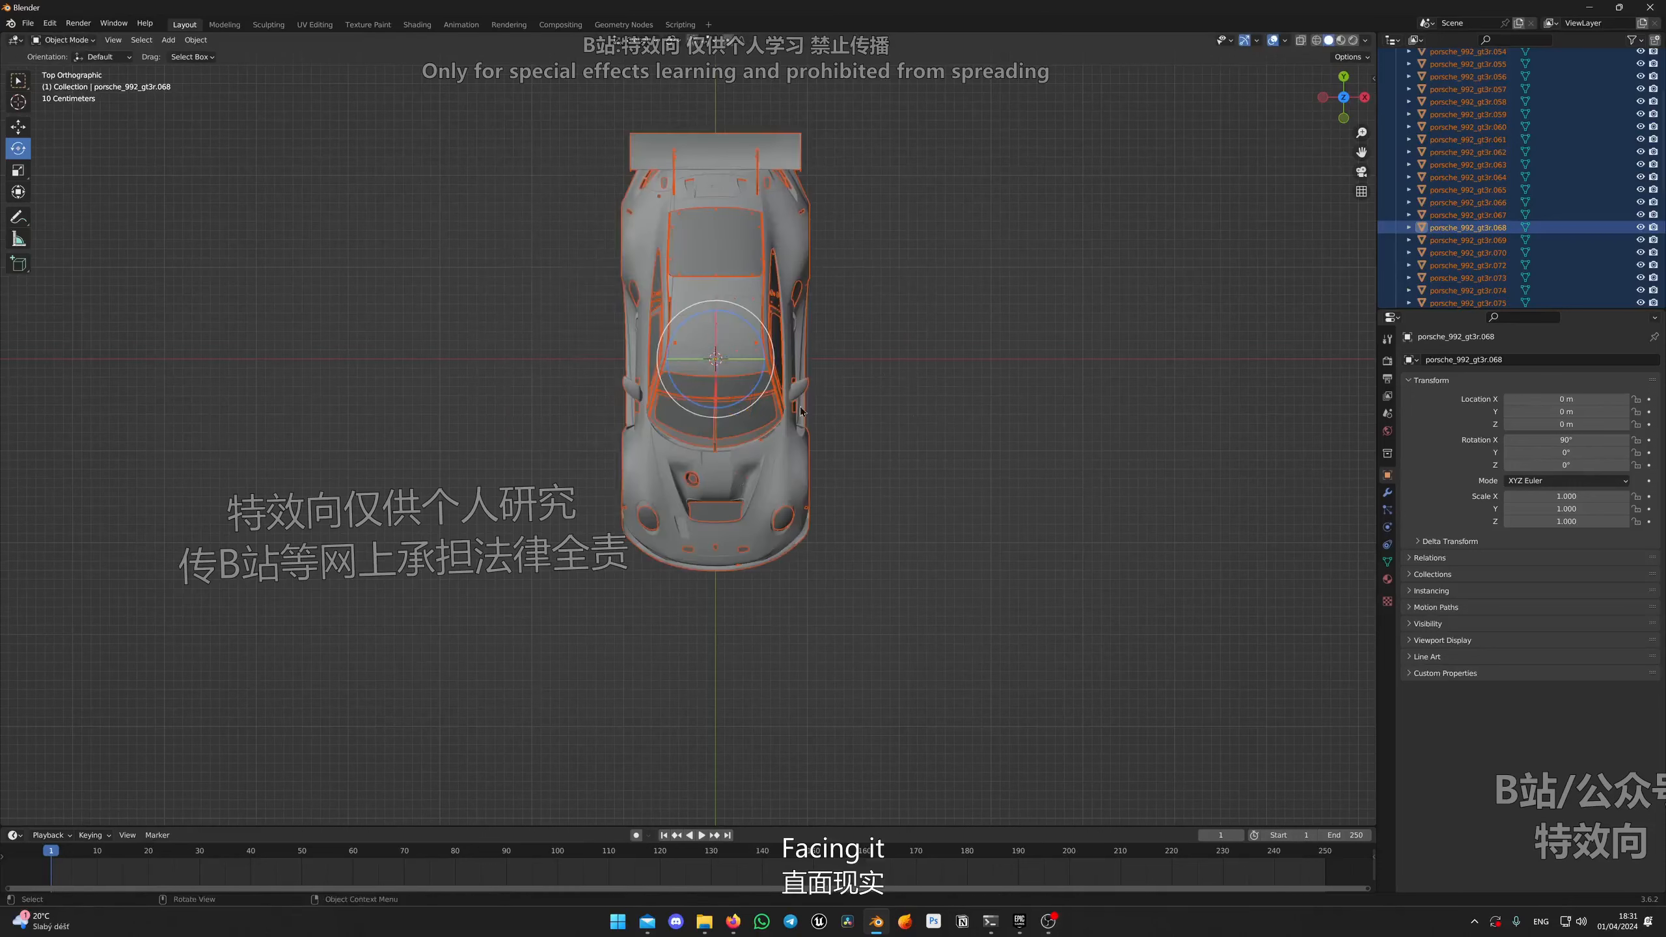
Step: Rotate the whole car 90° about the Z axis so that its front faces positive X
left_click_drag(729, 409, 925, 301)
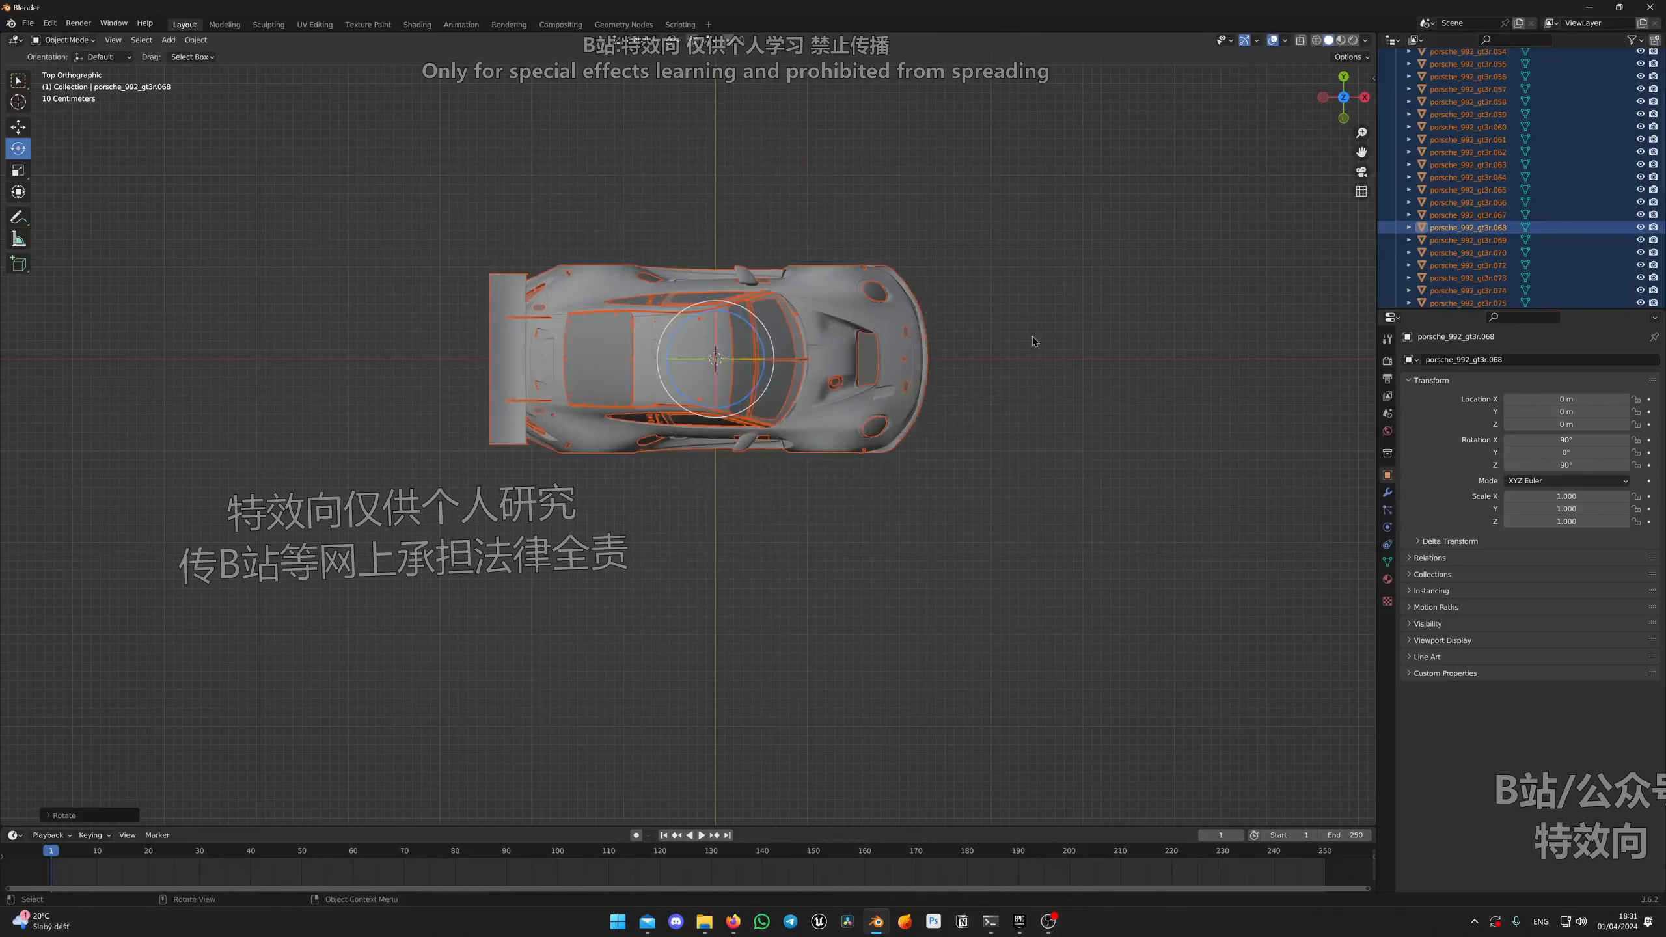
middle_click_drag(1033, 336, 882, 235)
Step: Move the whole car down to about Z -0.024 m so the tires meet the ground line, and deselect everything in the side view
left_click(1344, 98)
scroll(782, 463, "up", 4)
scroll(956, 453, "up", 2)
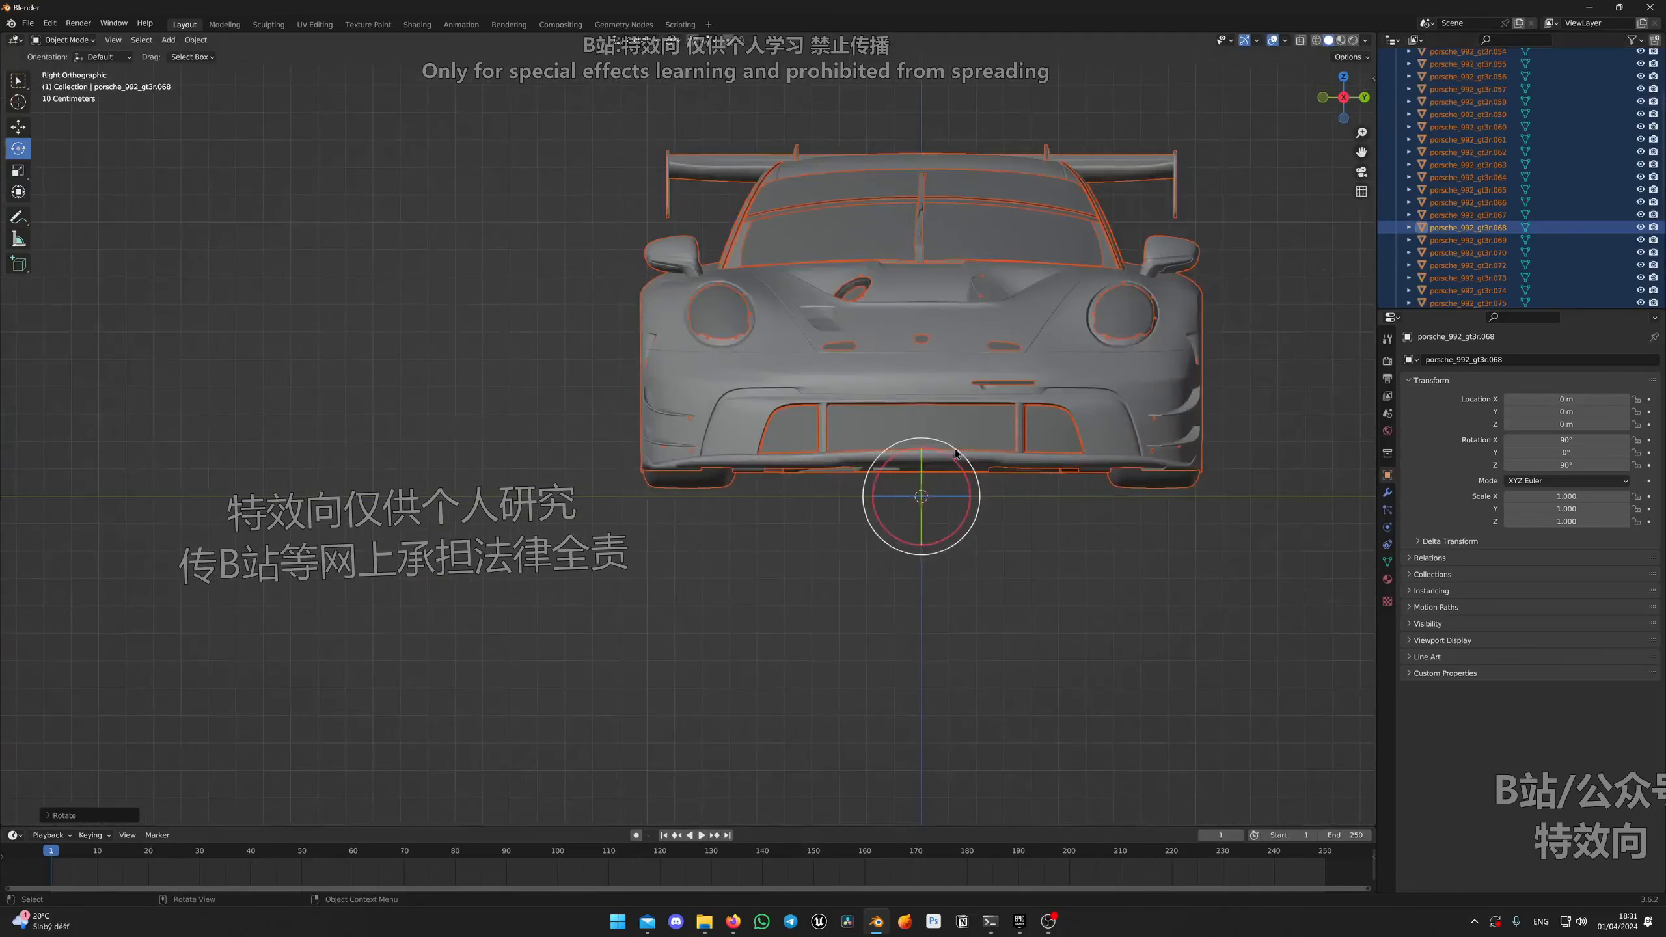
scroll(1145, 470, "up", 1)
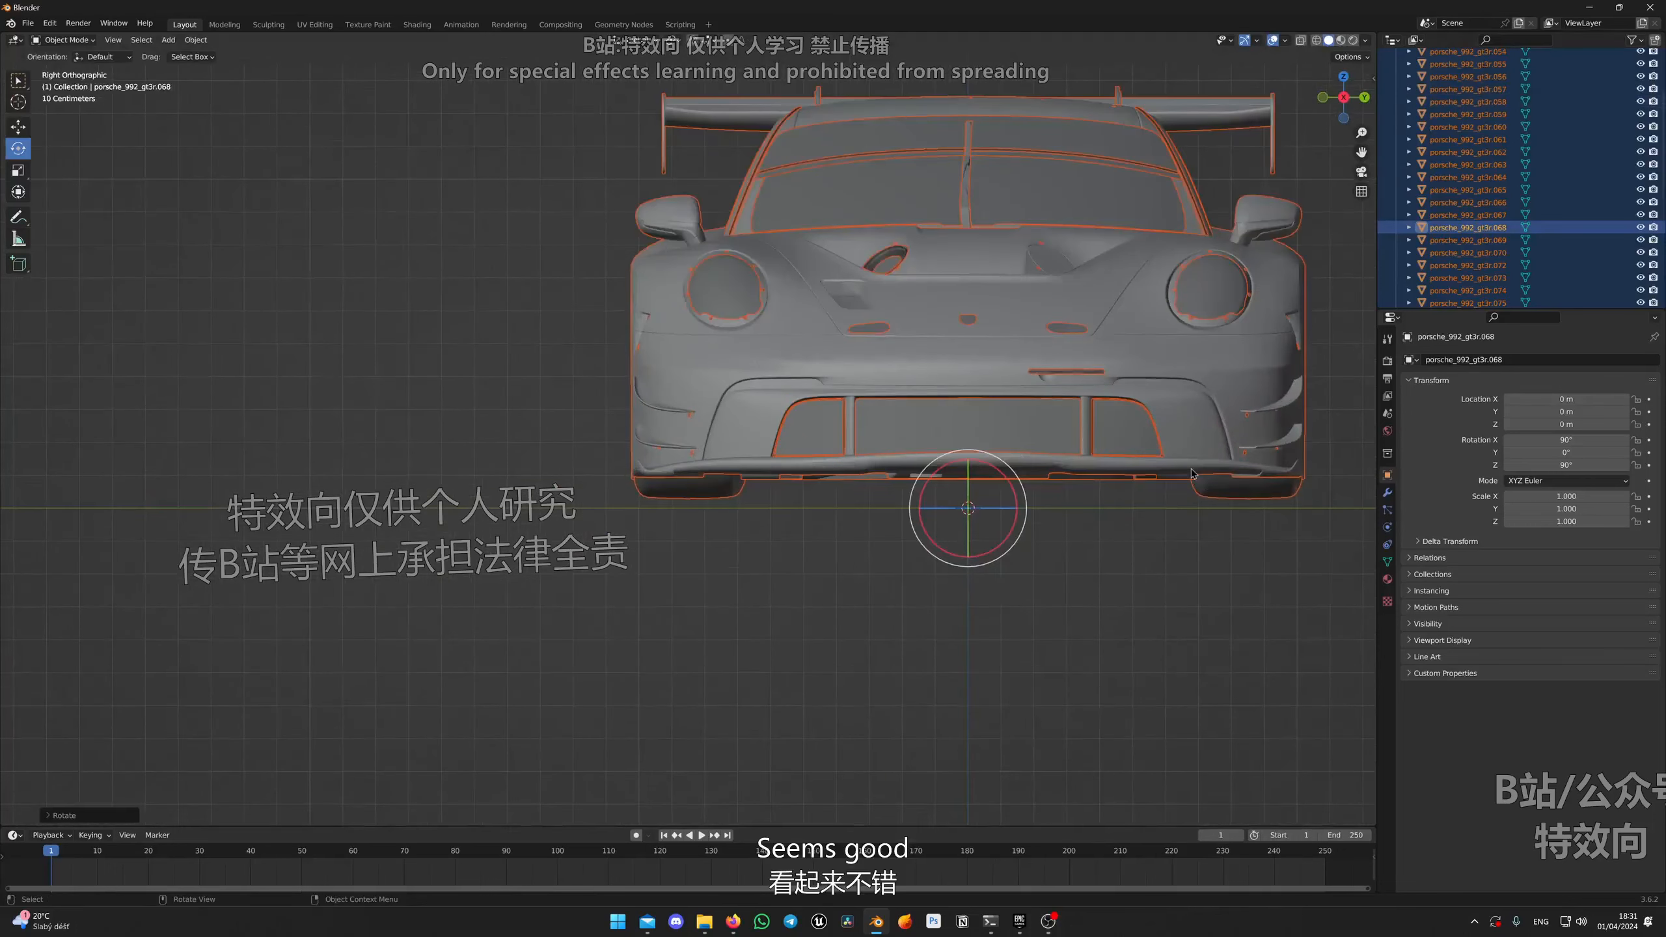
left_click(18, 128)
left_click_drag(966, 460, 969, 464)
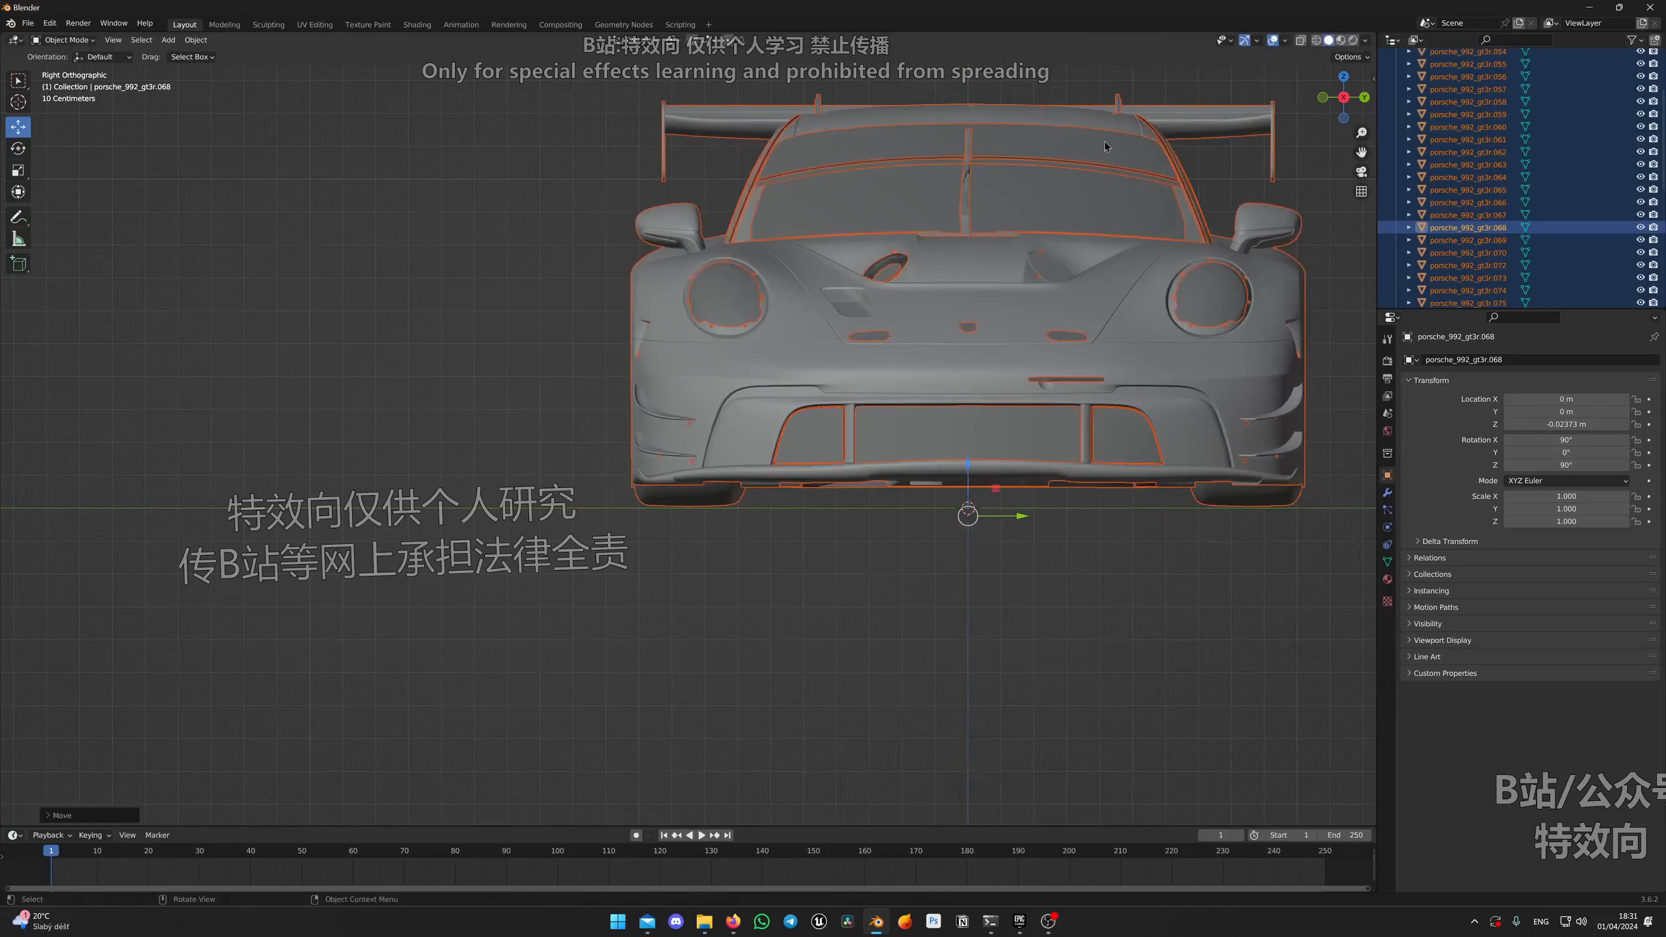
left_click(1325, 98)
key("alt+a")
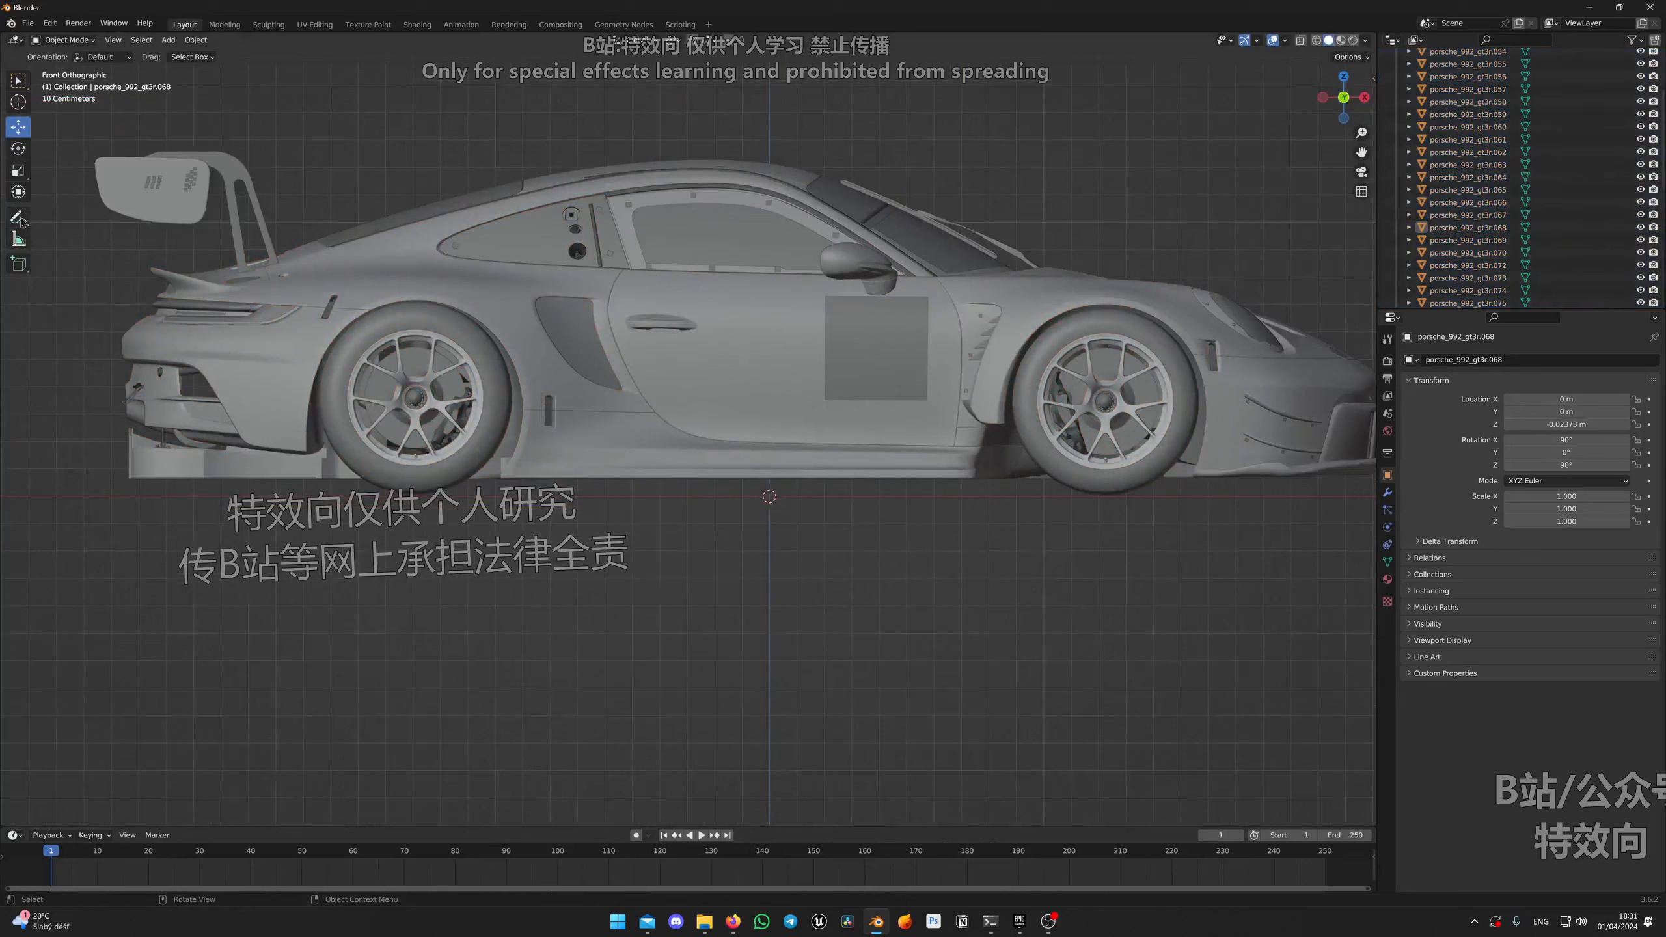
Step: Try to measure the wheelbase from the rear wheel hub to the front wheel hub in the side view
left_click(19, 240)
left_click_drag(416, 400, 1104, 398)
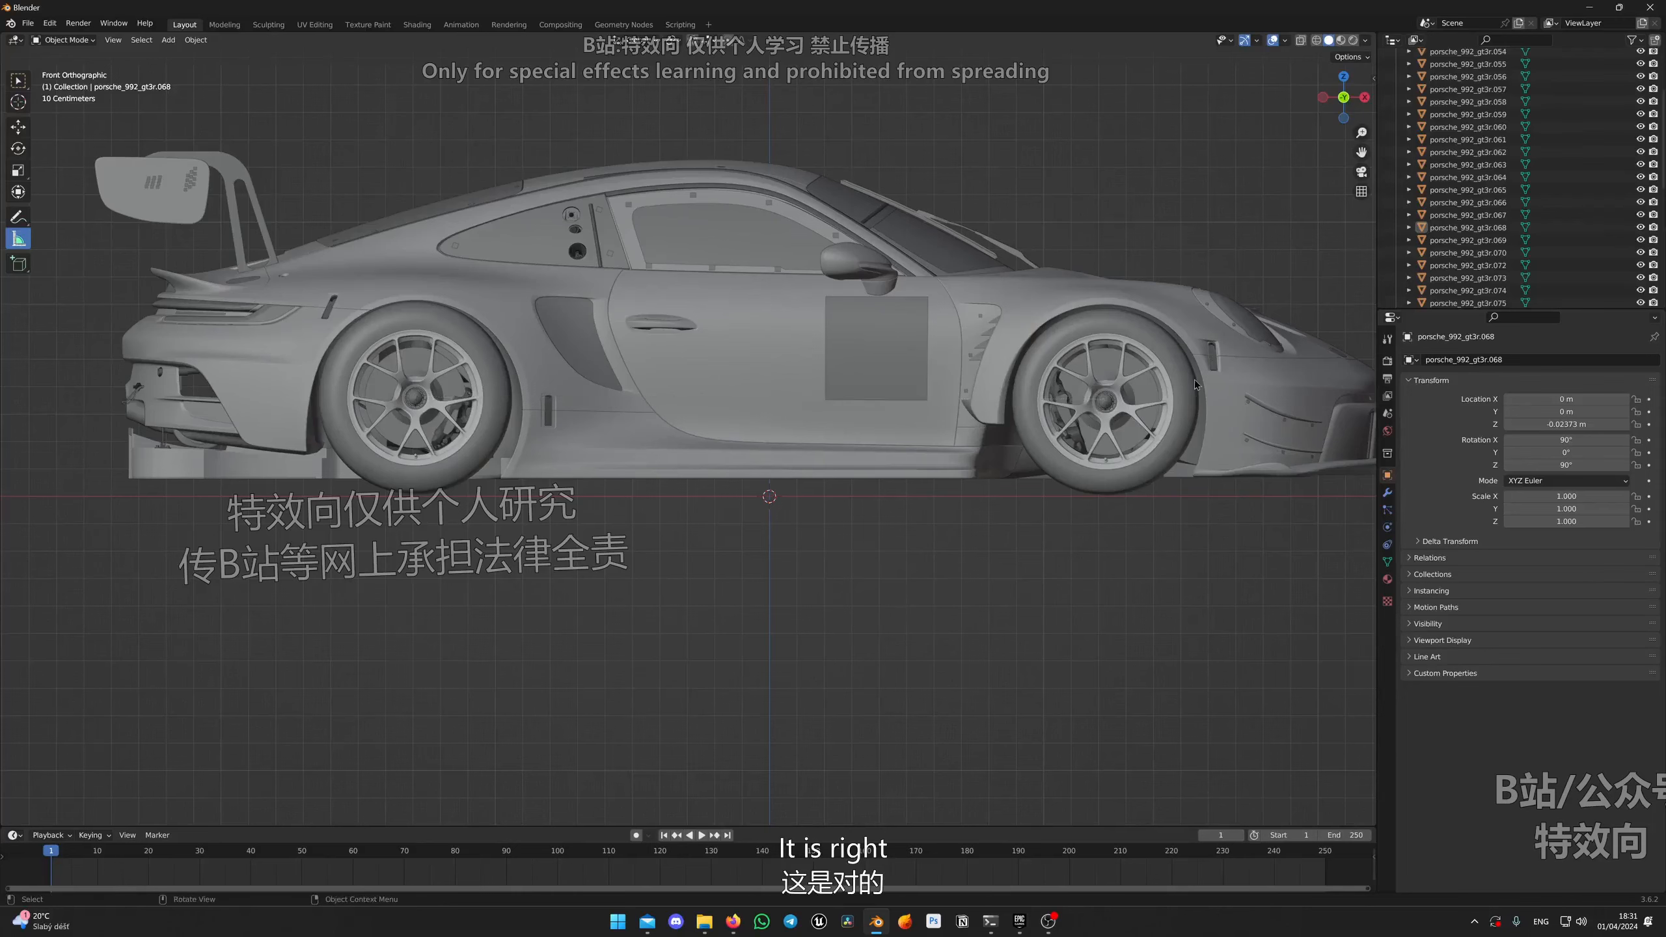
middle_click_drag(1195, 380, 864, 466)
scroll(871, 459, "up", 2)
scroll(848, 448, "down", 2)
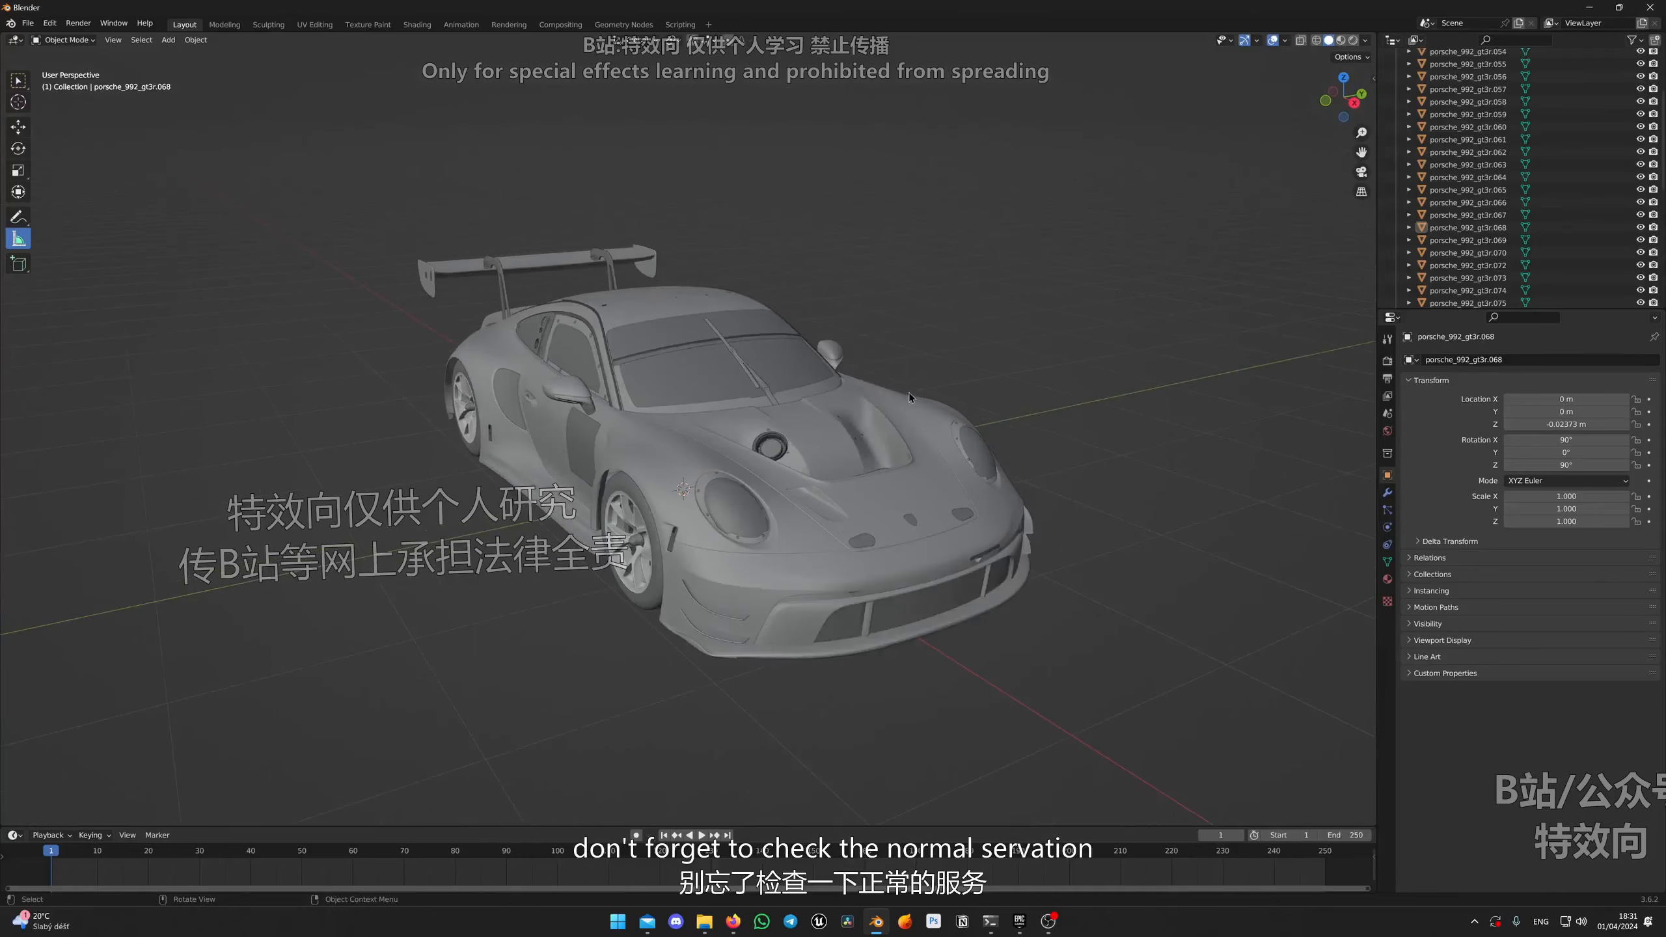
Step: Turn on the Face Orientation overlay, select the car body and inspect its normals
left_click(1287, 41)
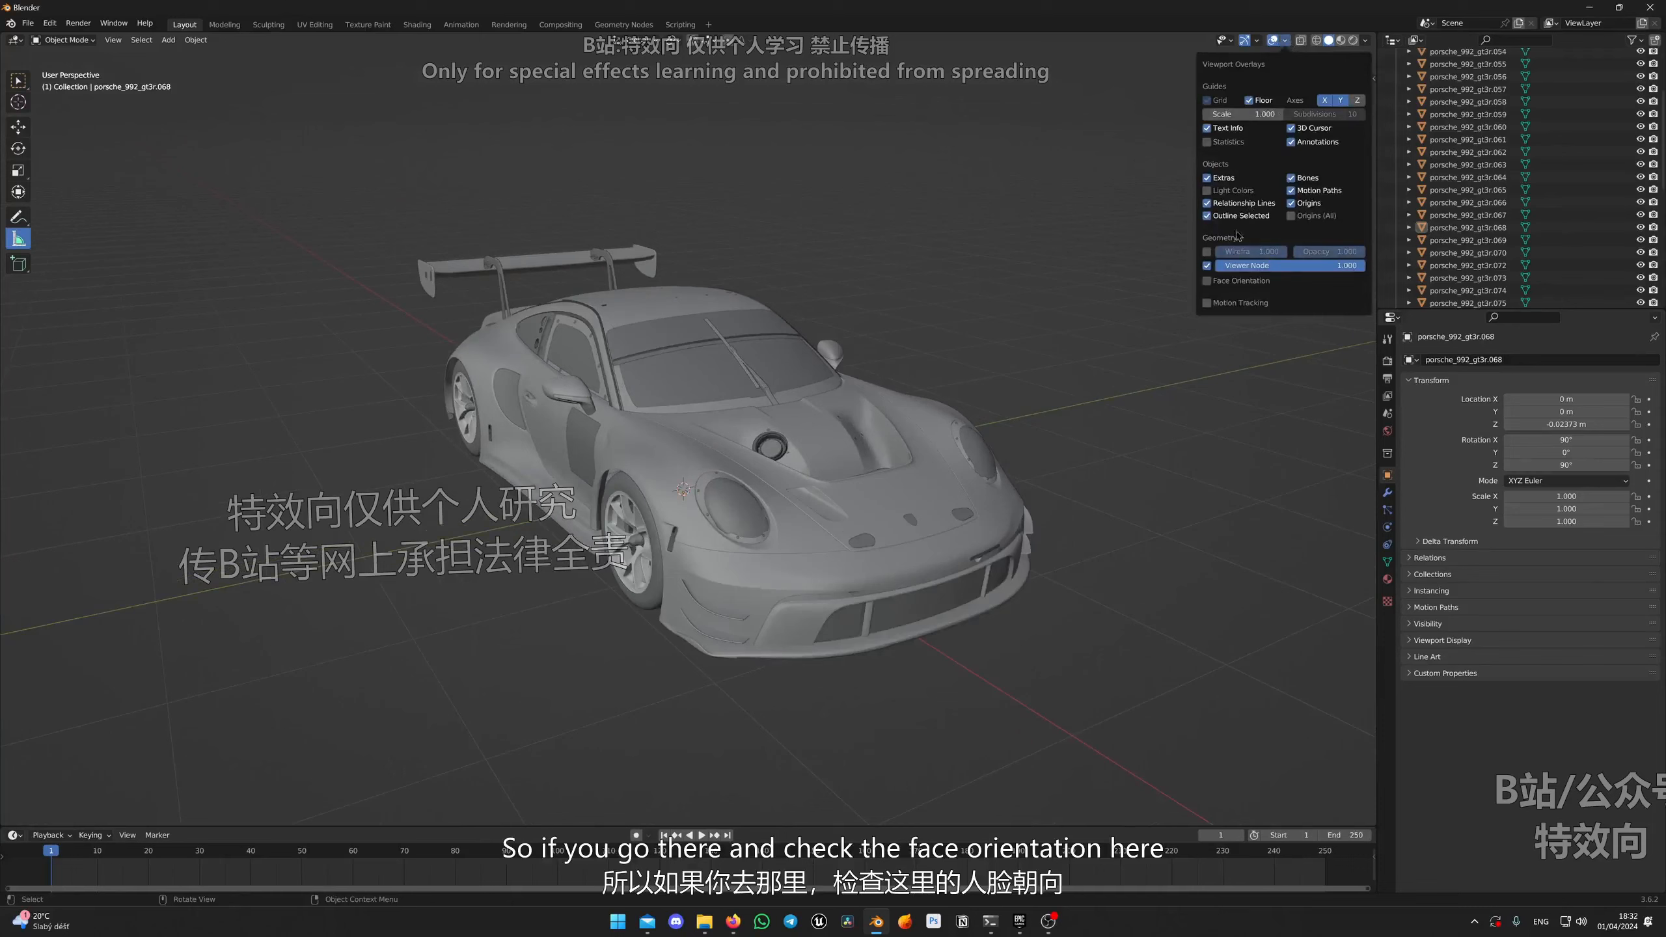
left_click(1207, 281)
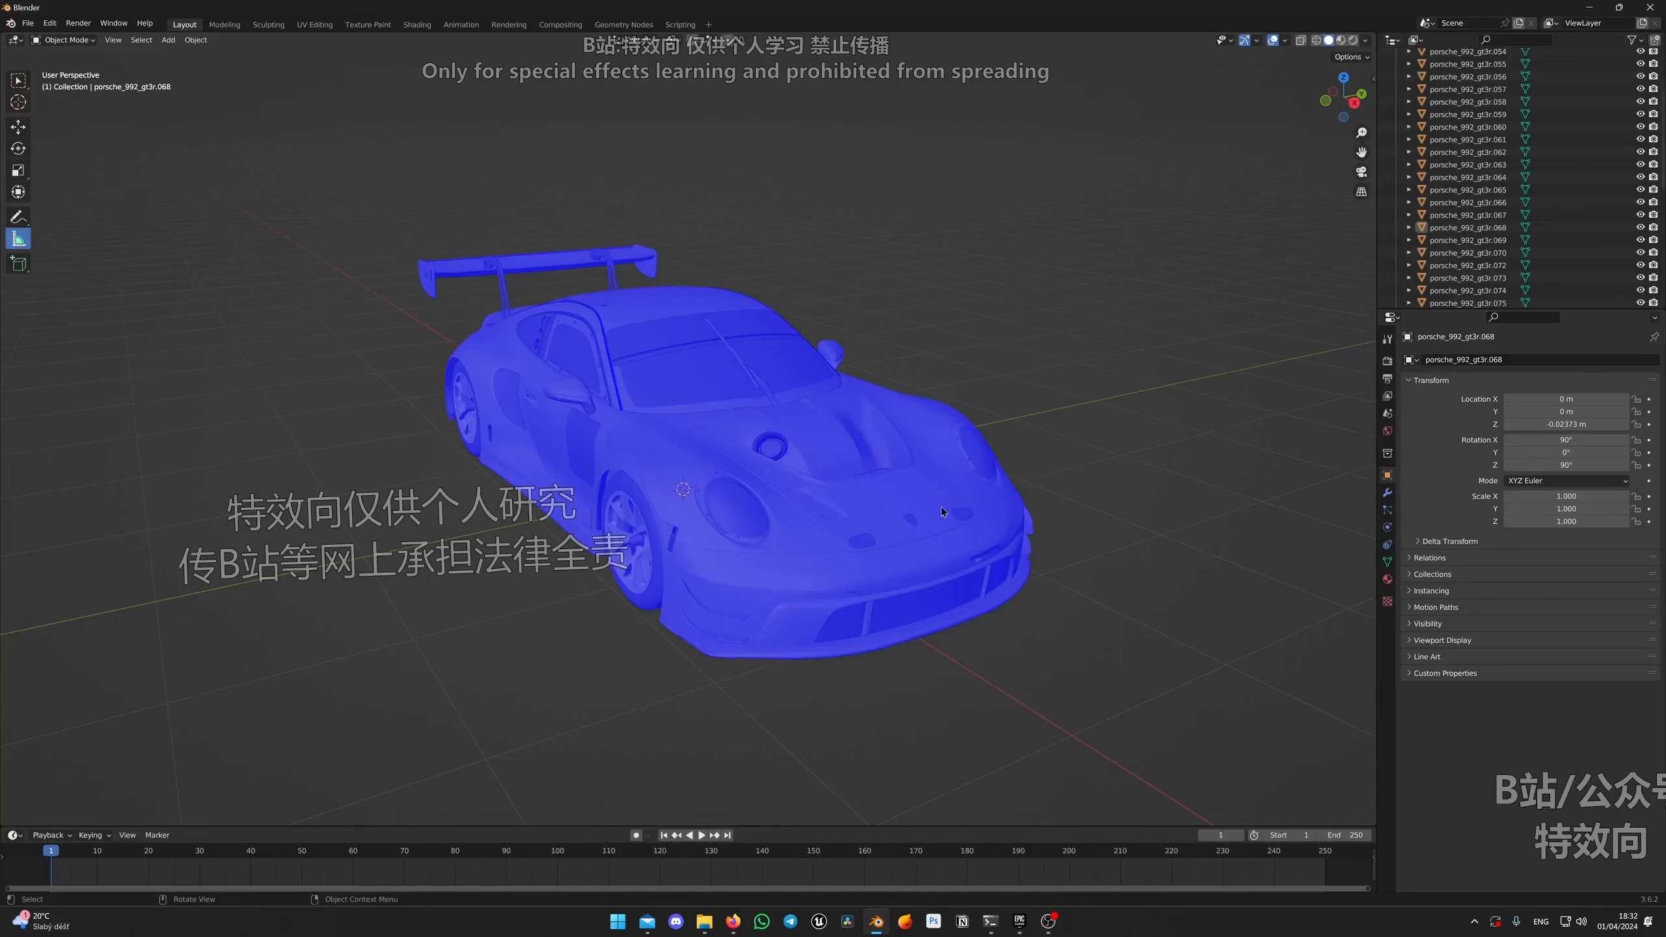
left_click(718, 509)
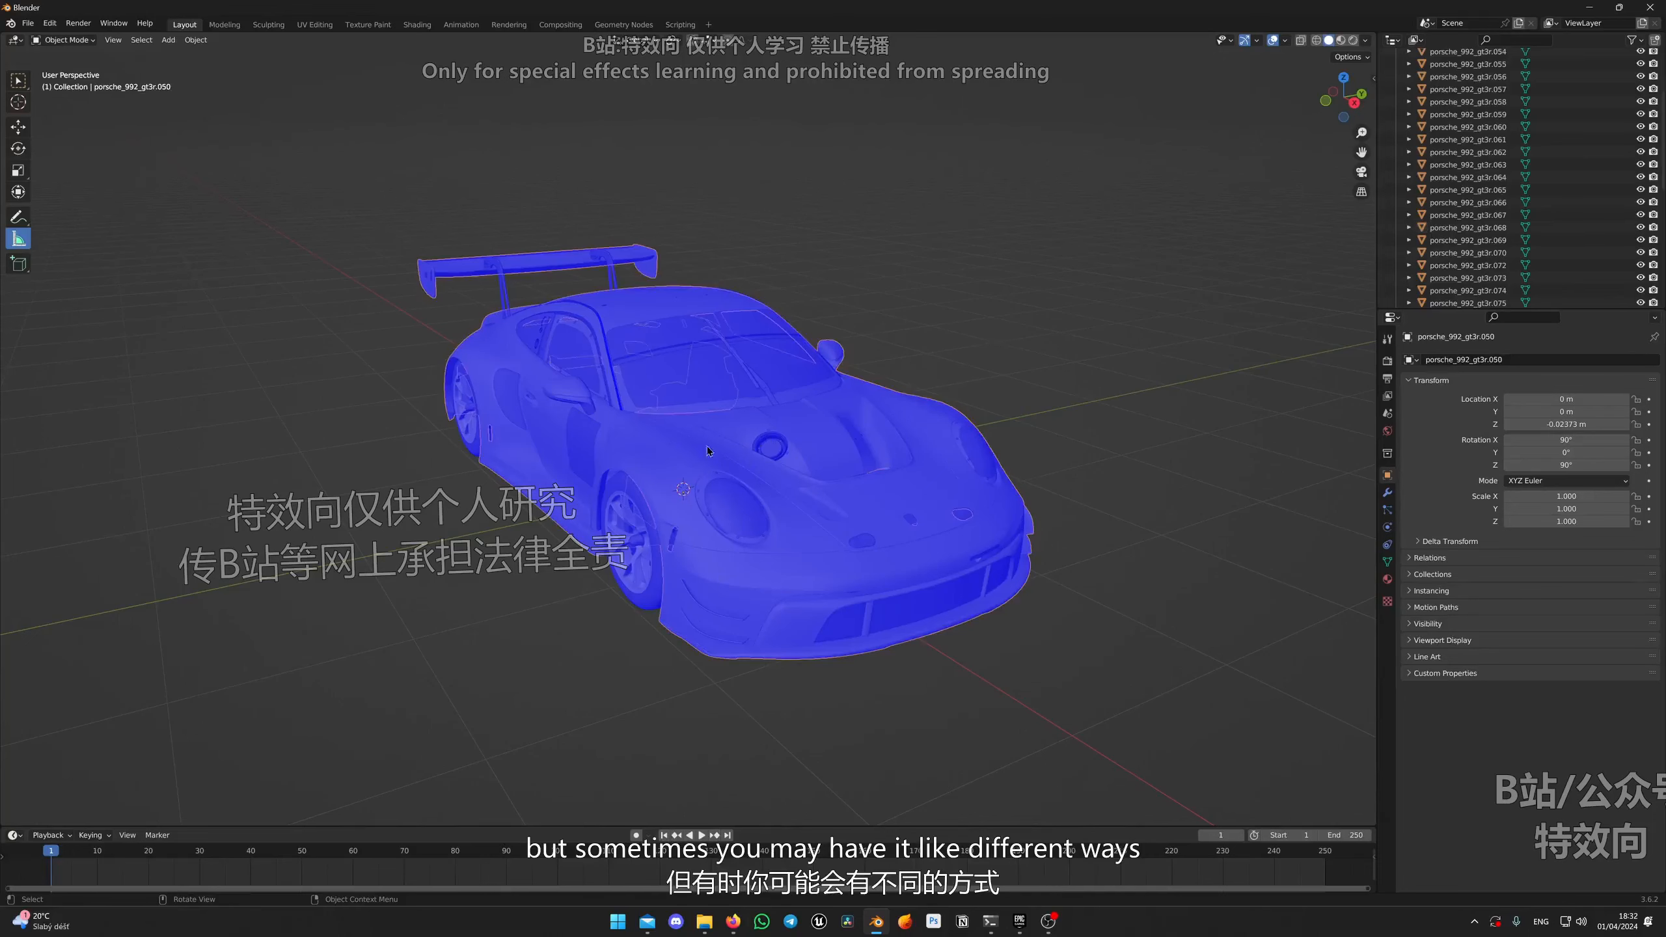
mouse_move(707, 446)
middle_mouse_down()
mouse_move(750, 486)
mouse_move(745, 422)
mouse_move(752, 541)
mouse_move(573, 496)
mouse_move(659, 410)
mouse_move(703, 523)
mouse_move(687, 444)
mouse_move(791, 554)
mouse_move(815, 398)
mouse_move(772, 438)
mouse_move(674, 404)
mouse_move(617, 433)
mouse_move(716, 433)
middle_mouse_up()
scroll(772, 437, "down", 5)
scroll(771, 437, "down", 3)
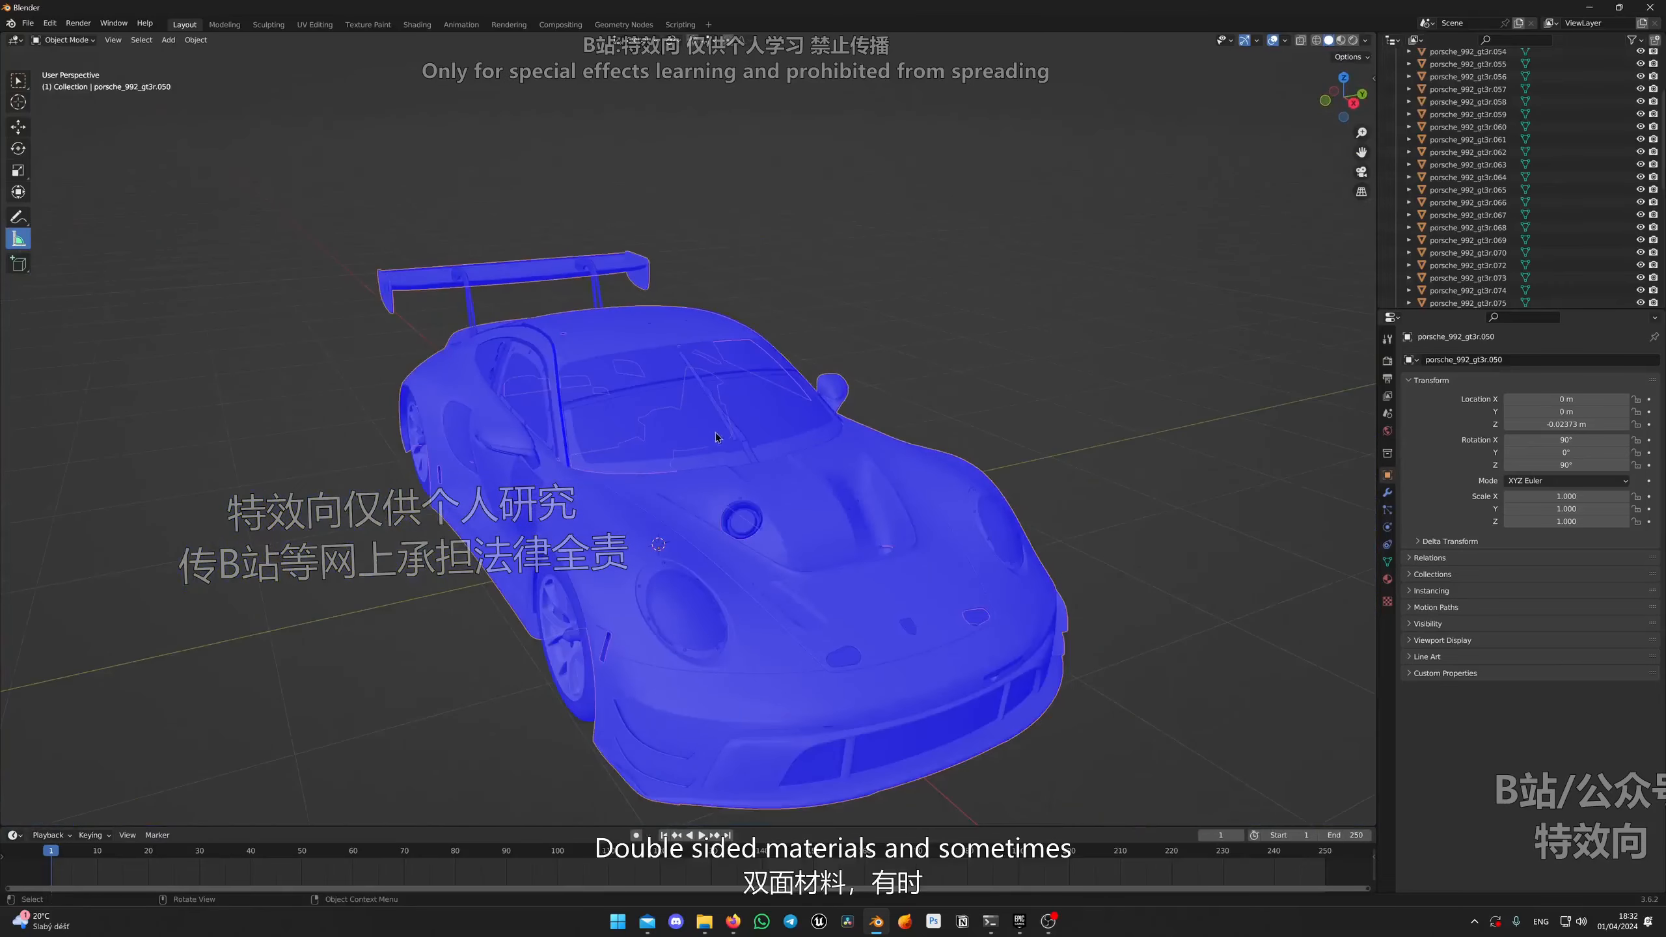
Step: Deselect the body, turn off the Face Orientation overlay and examine the plain shaded car from the front and rear
left_click(1089, 274)
left_click(1285, 40)
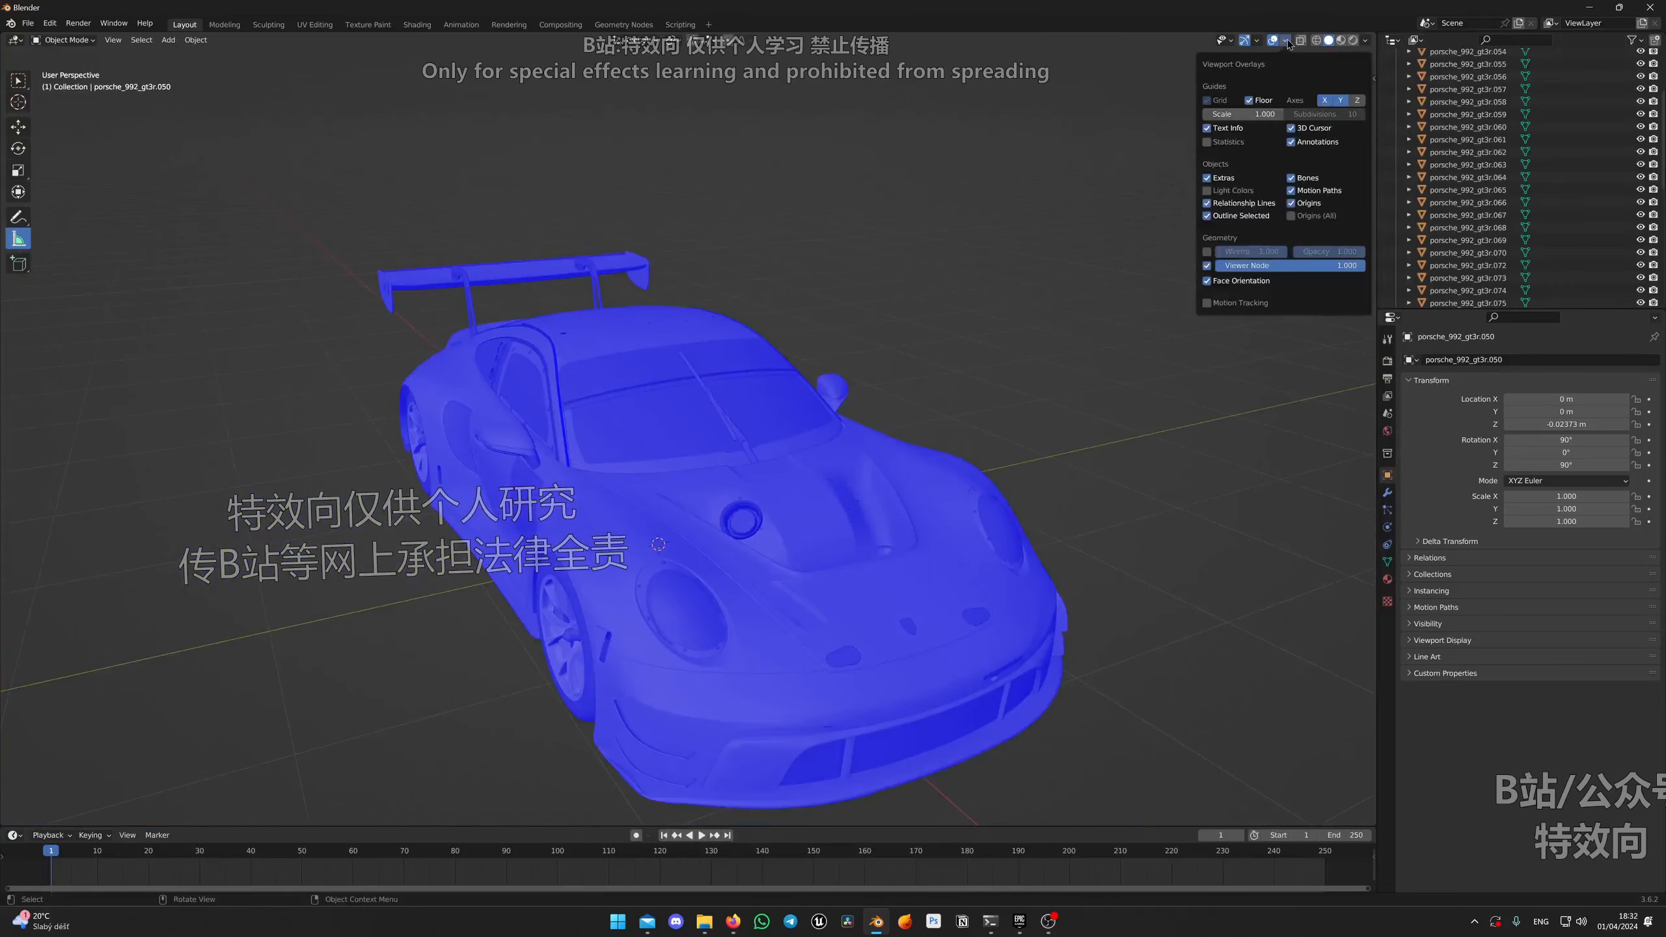
left_click(1216, 293)
middle_click_drag(773, 432, 696, 603)
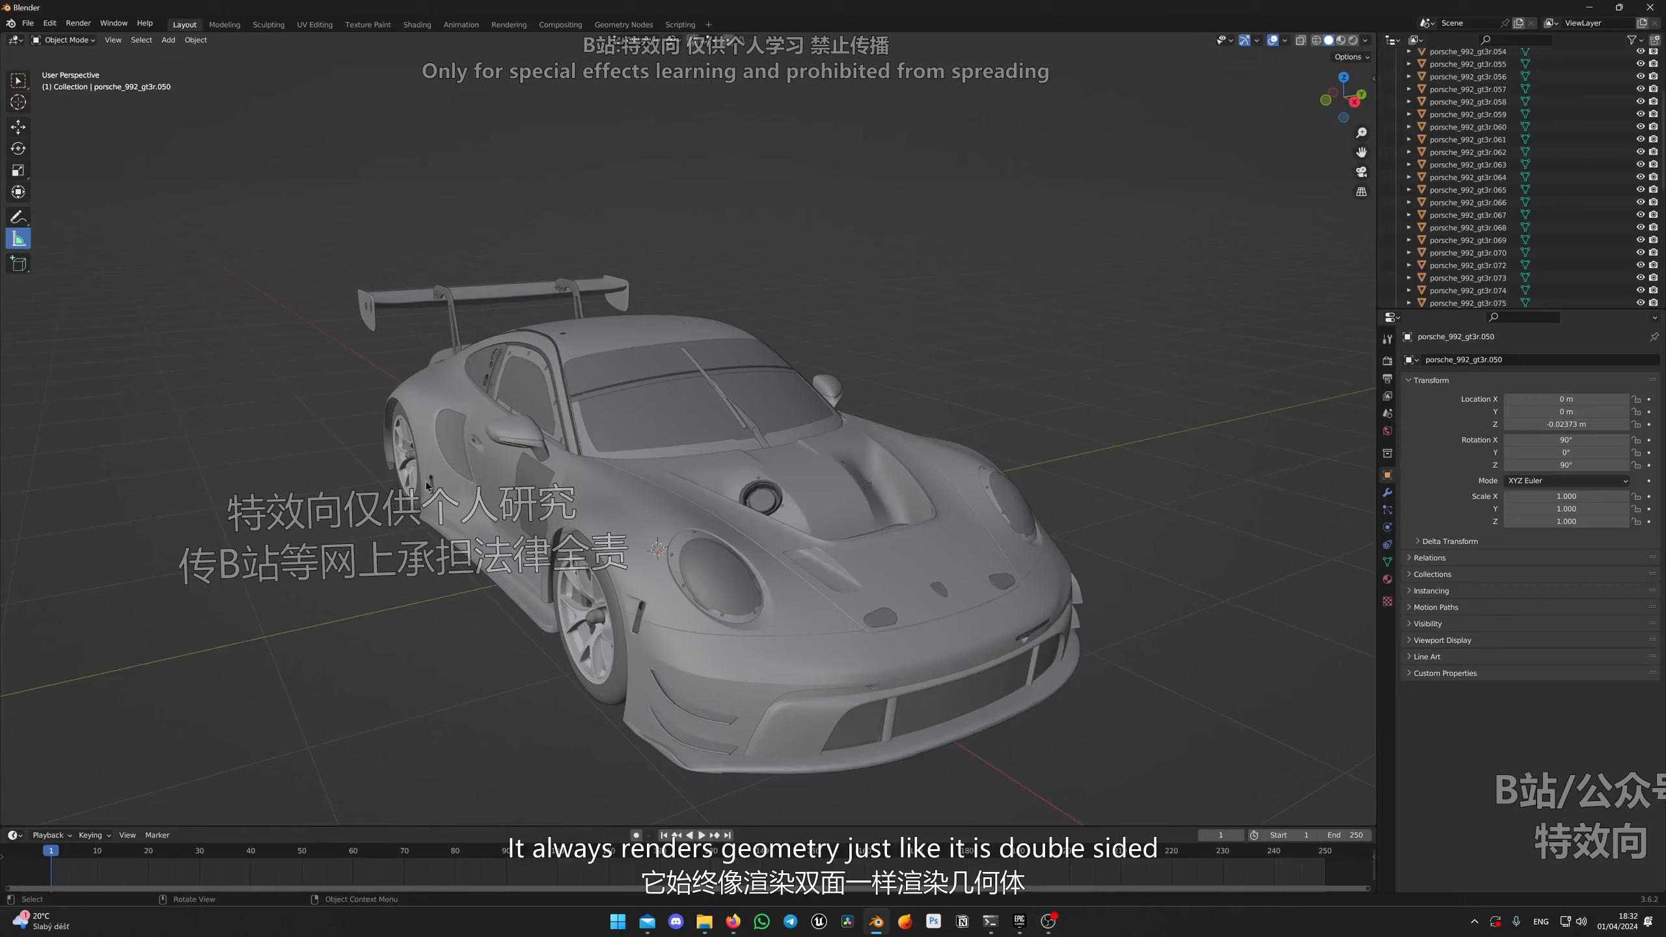
middle_click_drag(431, 486, 585, 484)
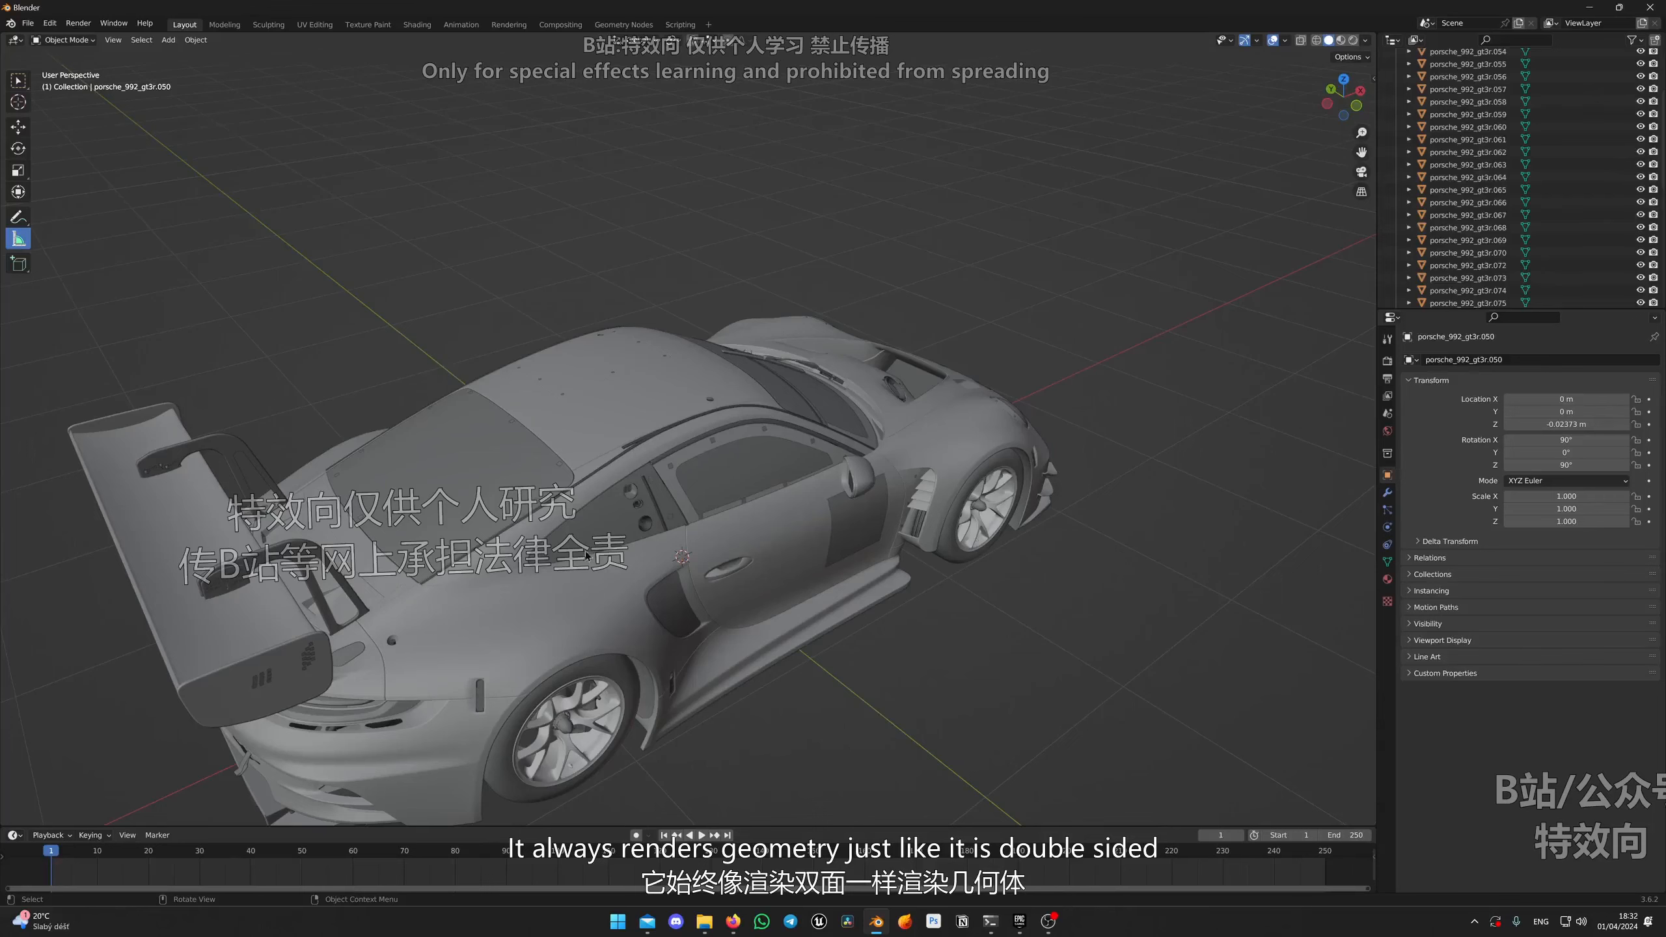
middle_click_drag(587, 555, 718, 513)
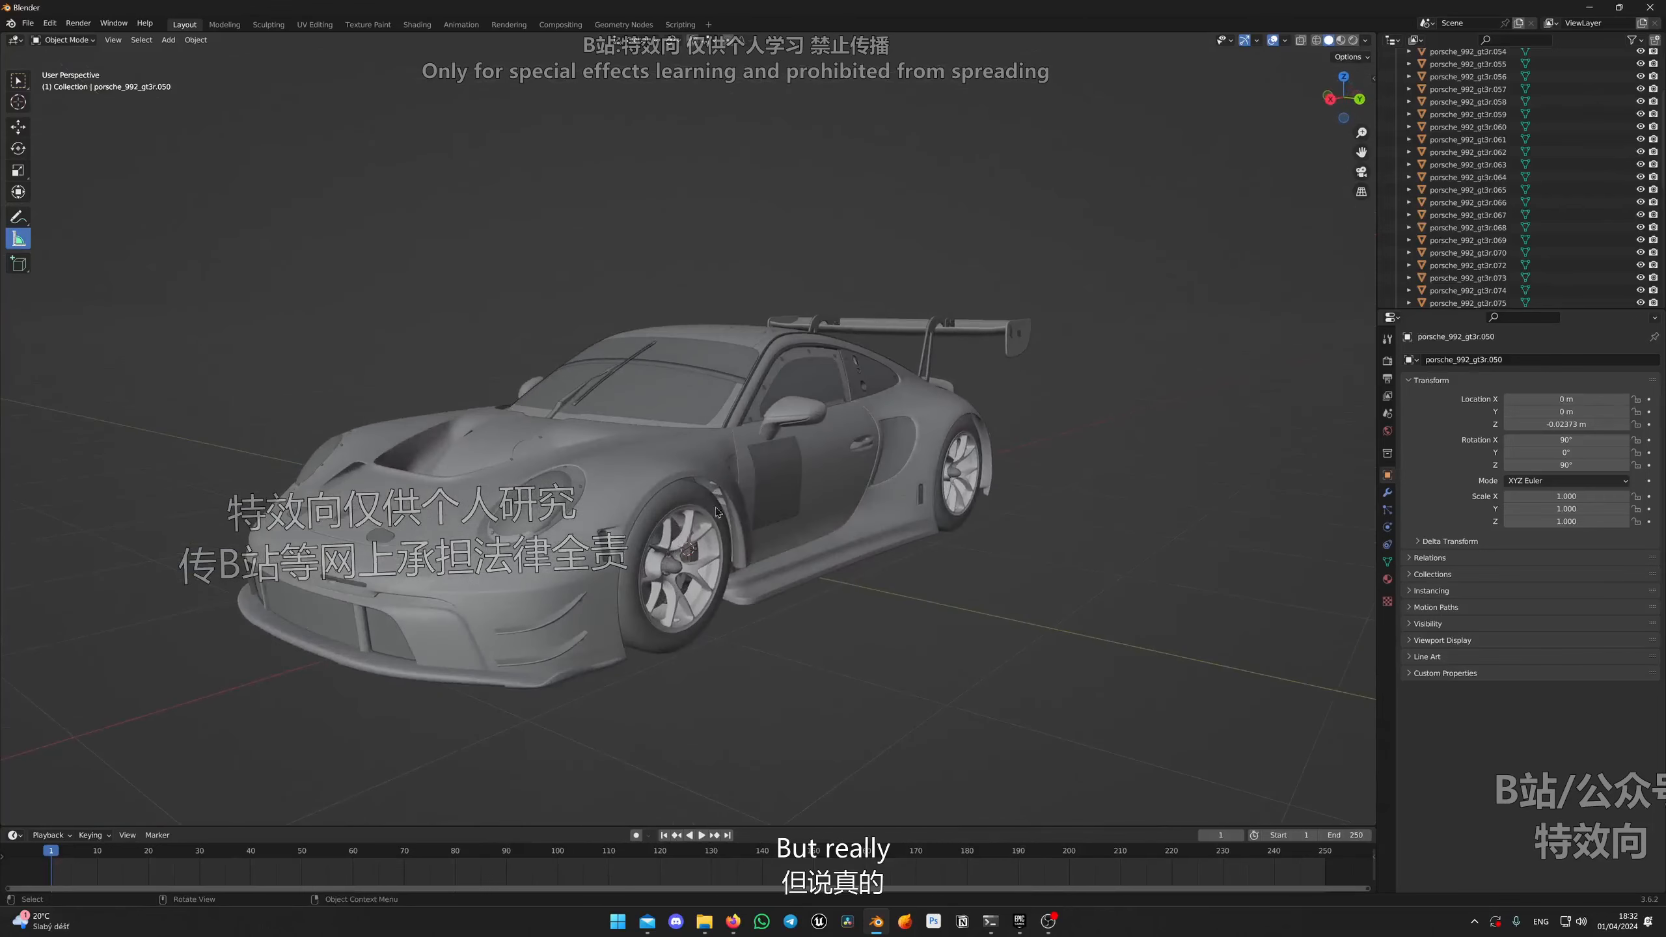
Step: Turn the Face Orientation overlay back on, select the front grille mesh and examine its face directions up close
left_click(1285, 41)
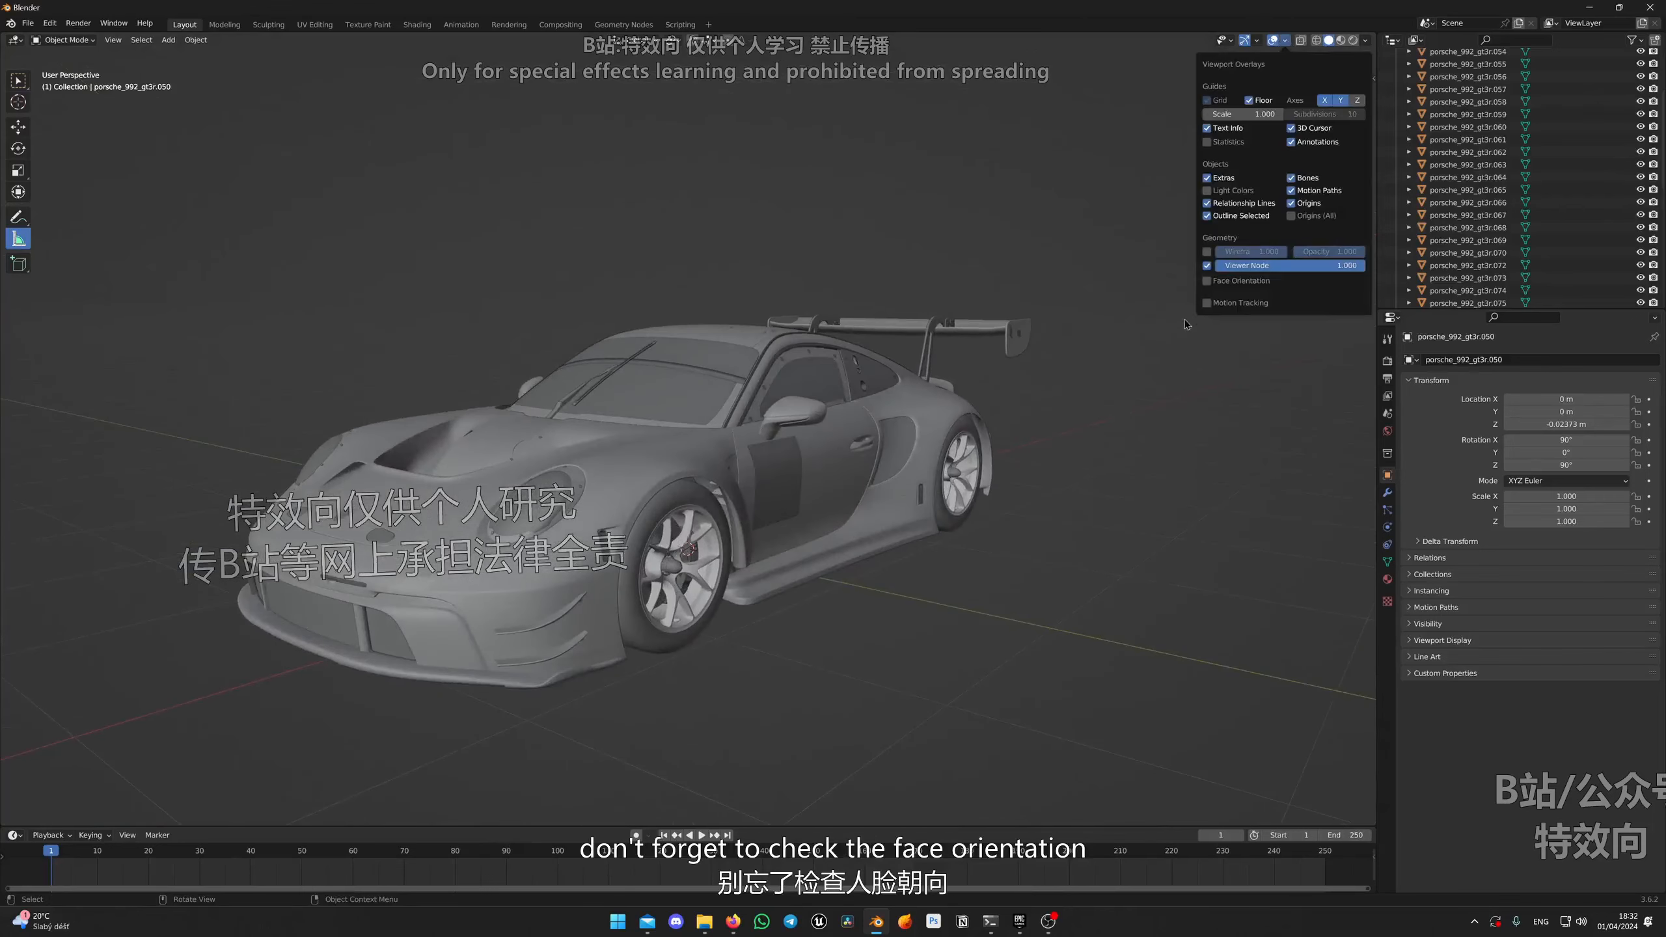
left_click(1207, 281)
middle_click_drag(820, 513, 565, 528)
left_click(546, 569)
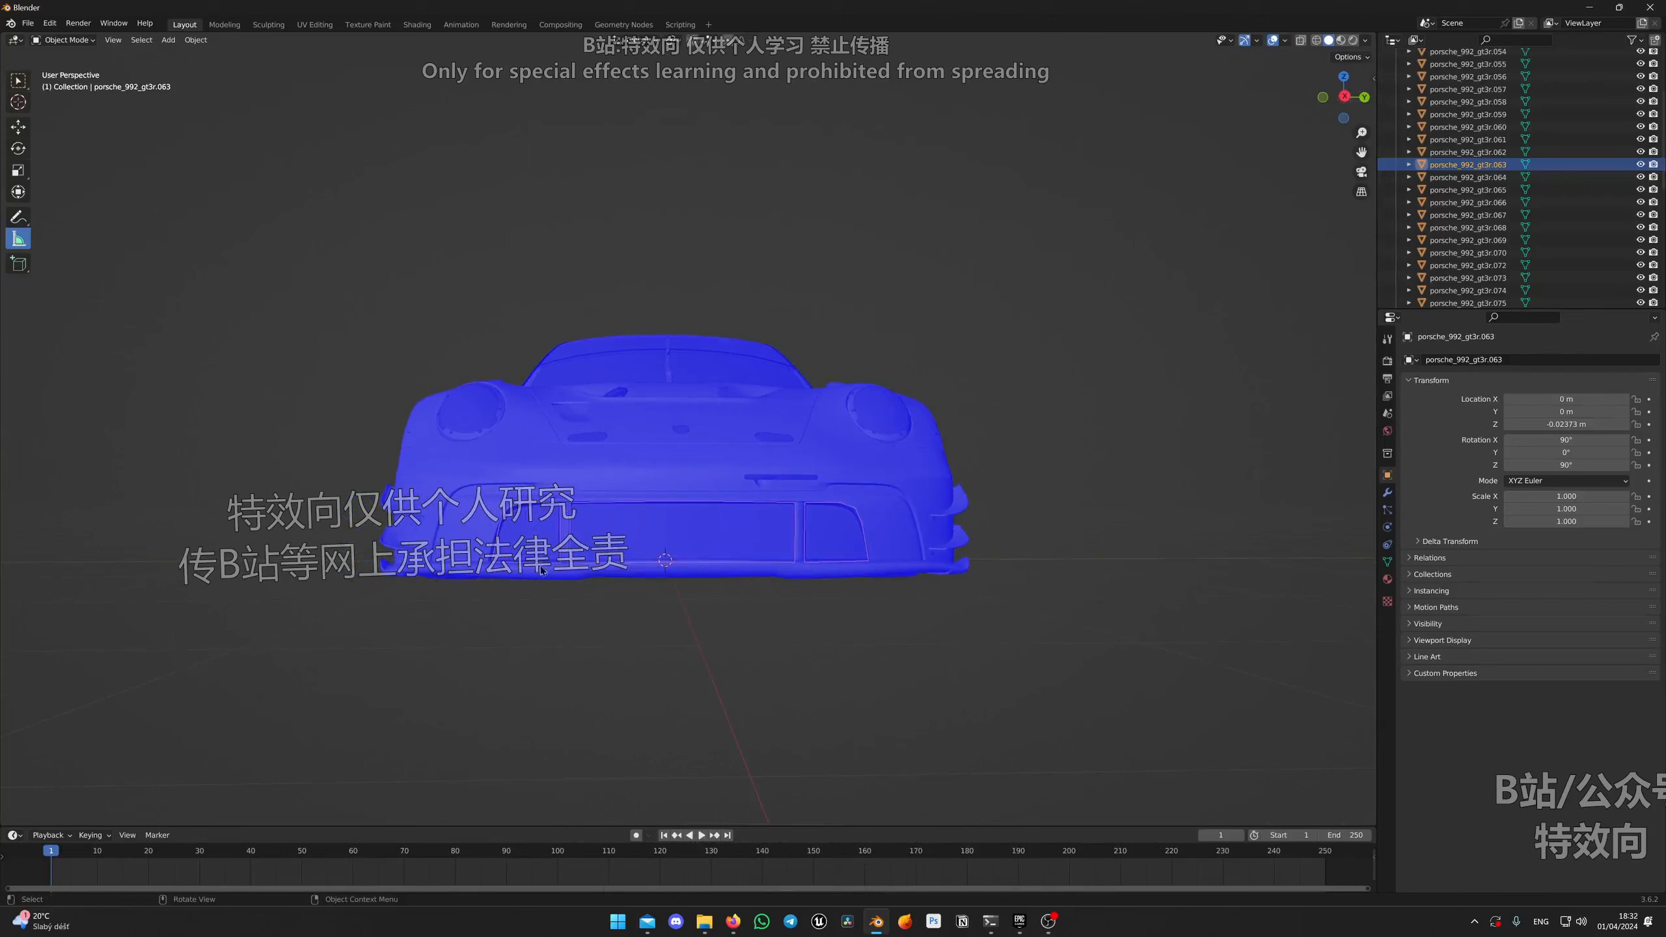
middle_click_drag(515, 519, 940, 588)
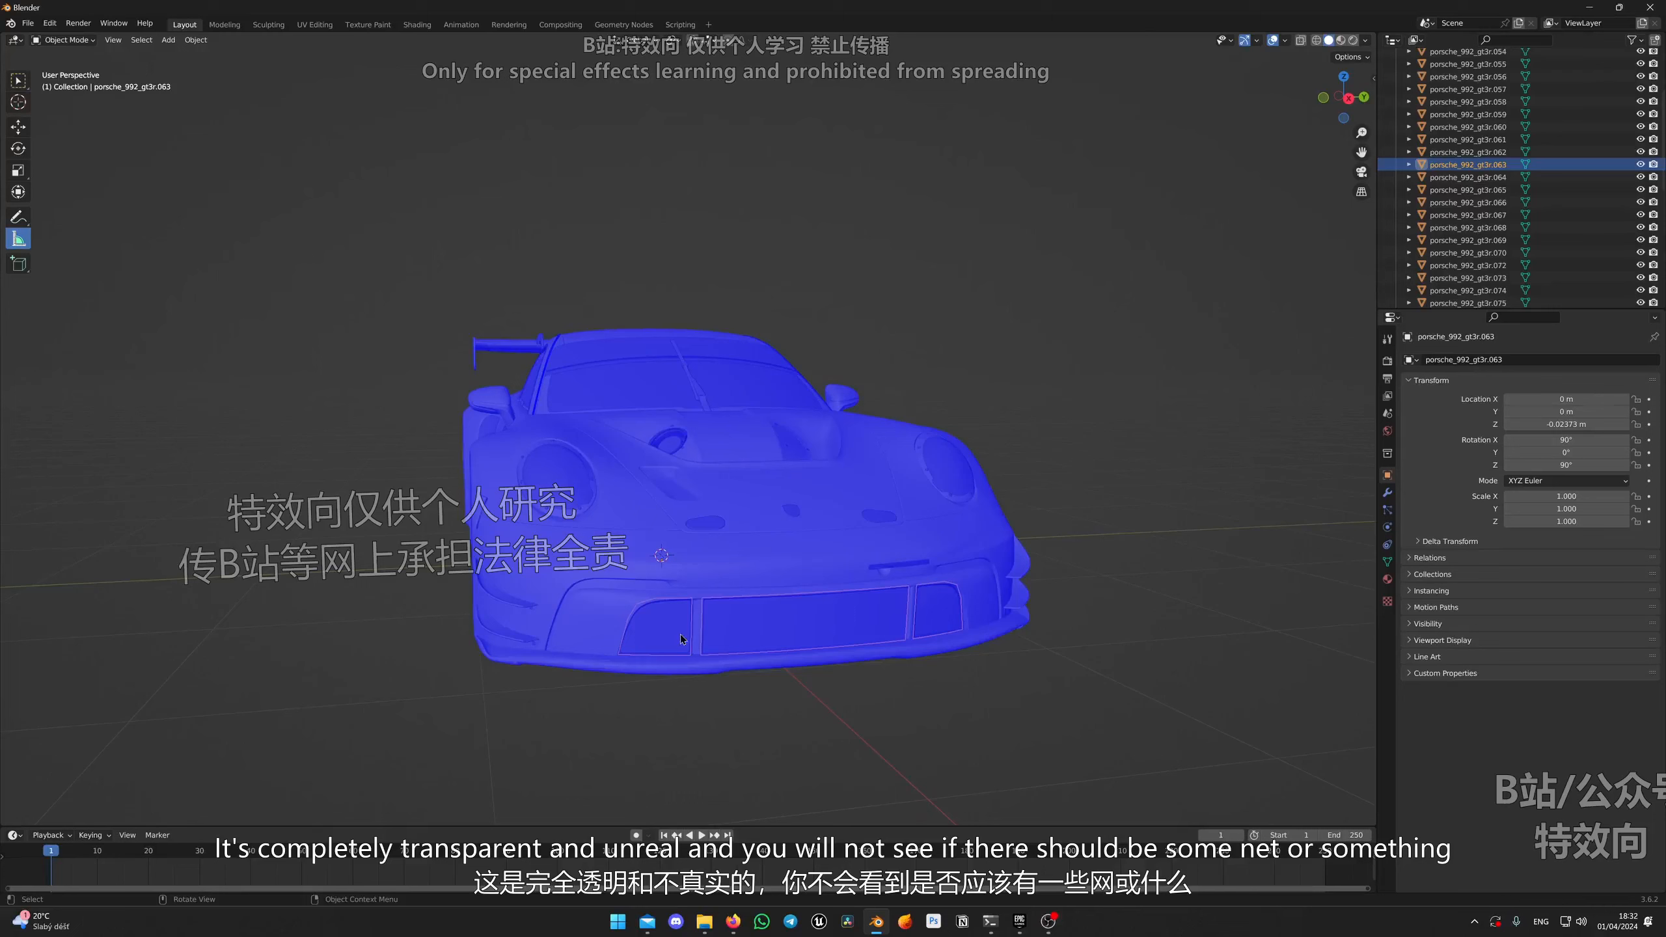
scroll(824, 633, "up", 8)
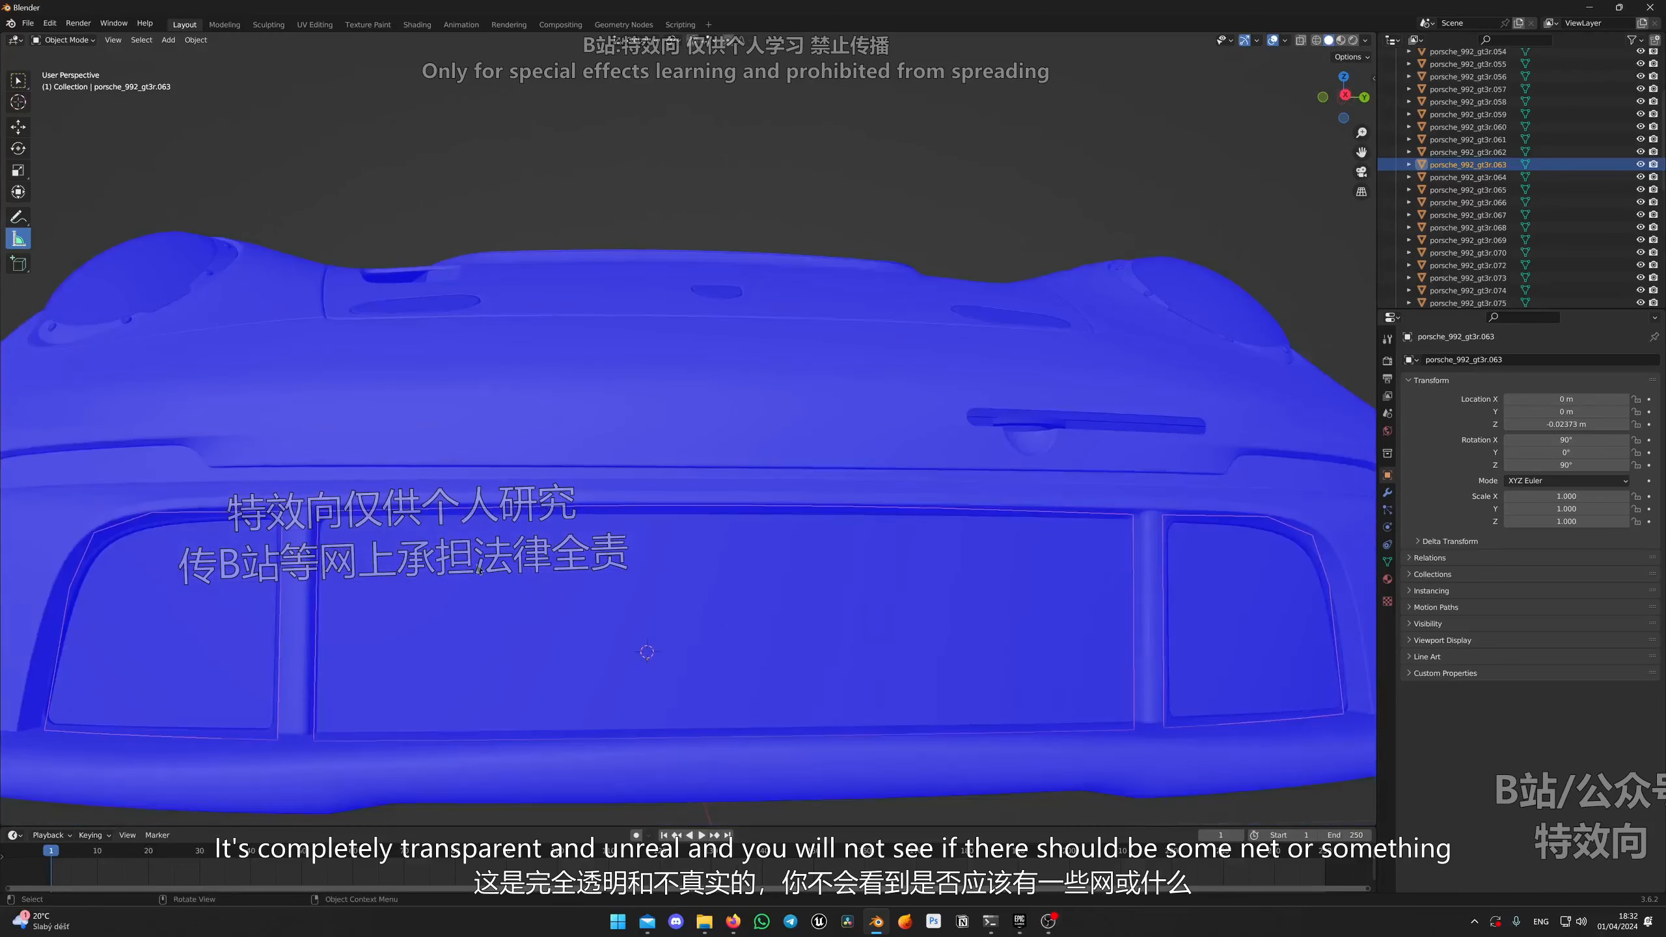
scroll(846, 570, "down", 8)
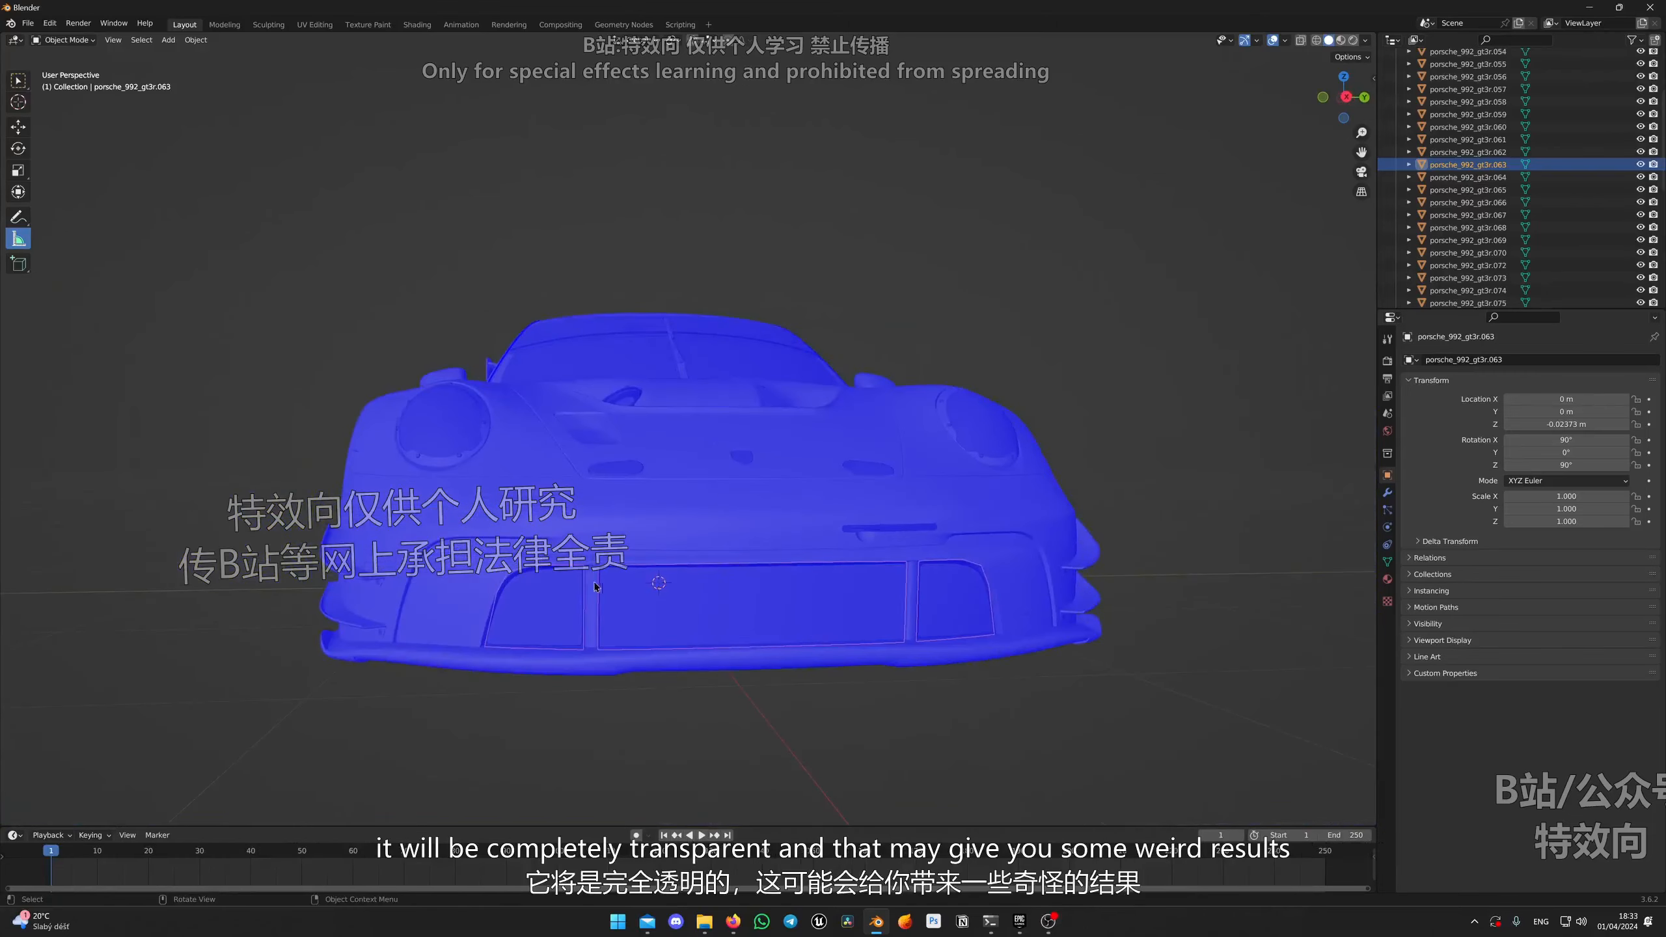
Step: Deselect the grille, check the whole car's face directions and turn off the Face Orientation overlay
left_click(779, 731)
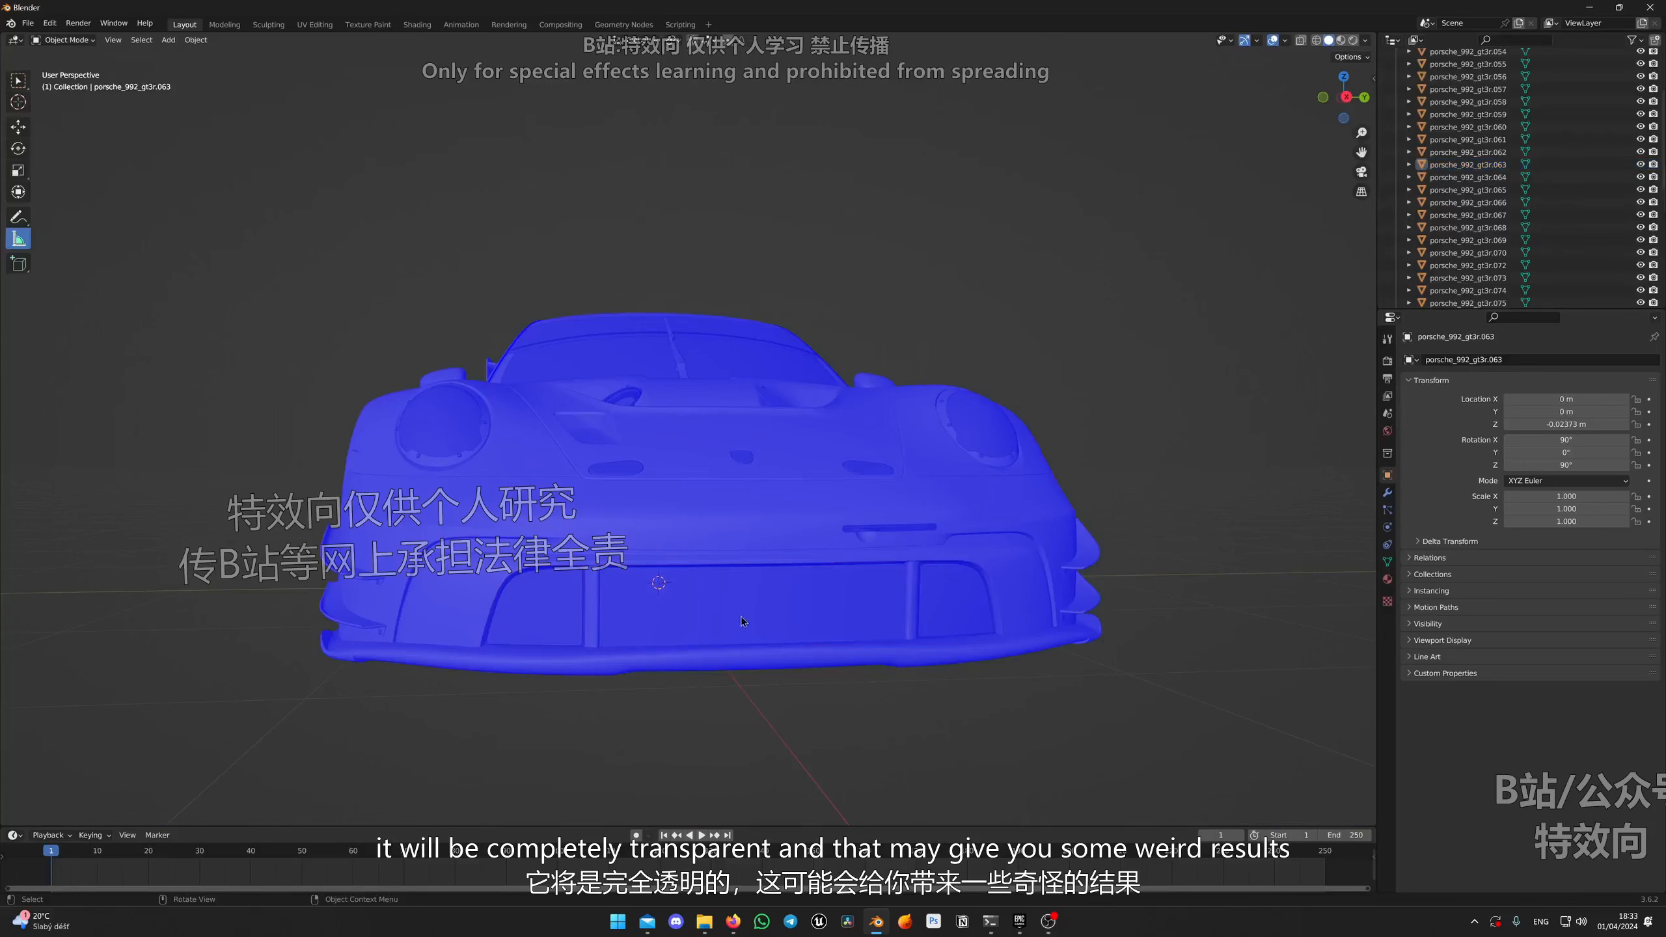
mouse_move(577, 636)
middle_mouse_down()
mouse_move(630, 643)
mouse_move(585, 649)
middle_mouse_up()
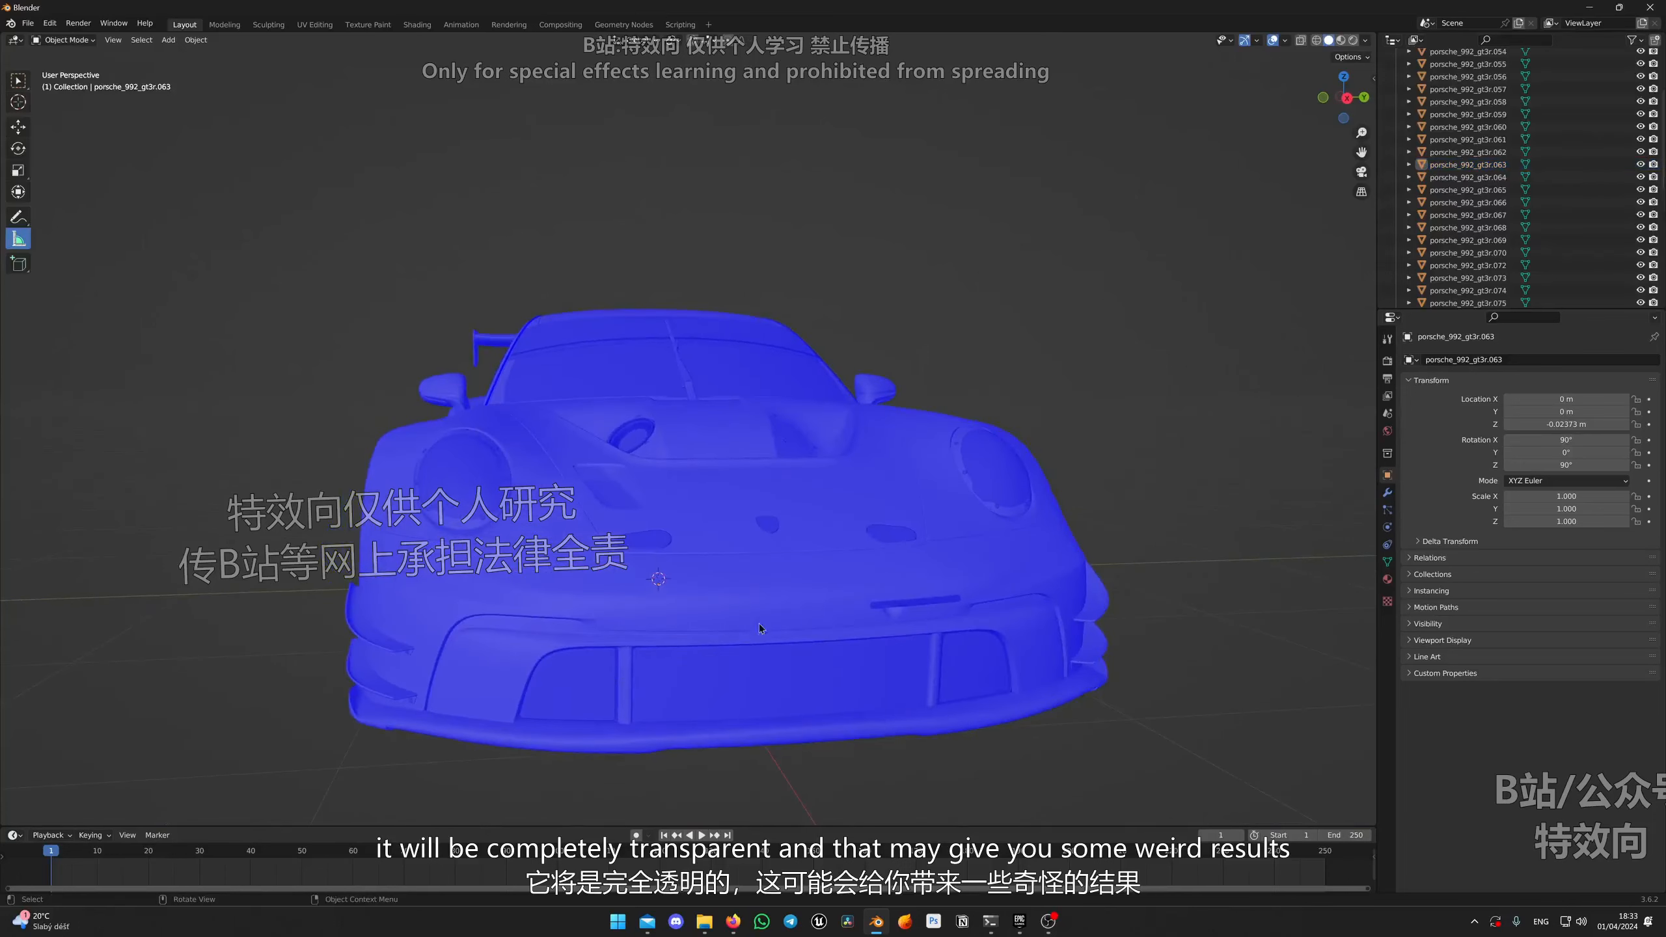
middle_click_drag(759, 624, 828, 651)
scroll(828, 651, "down", 4)
scroll(930, 506, "up", 1)
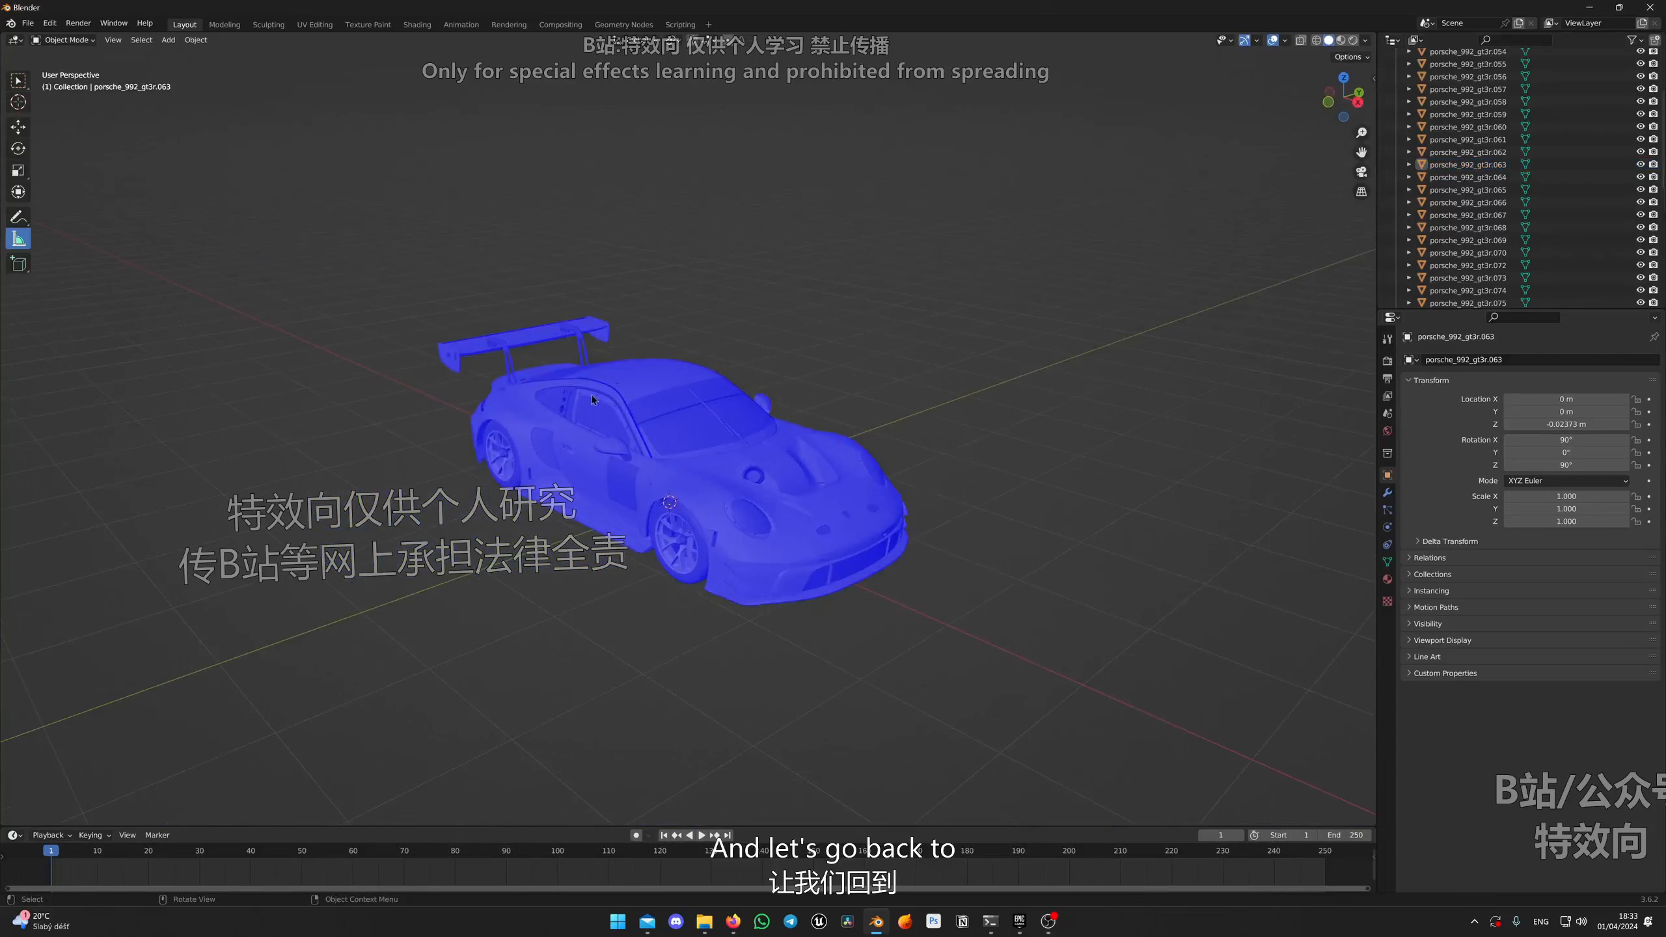
left_click(1285, 41)
left_click(1220, 283)
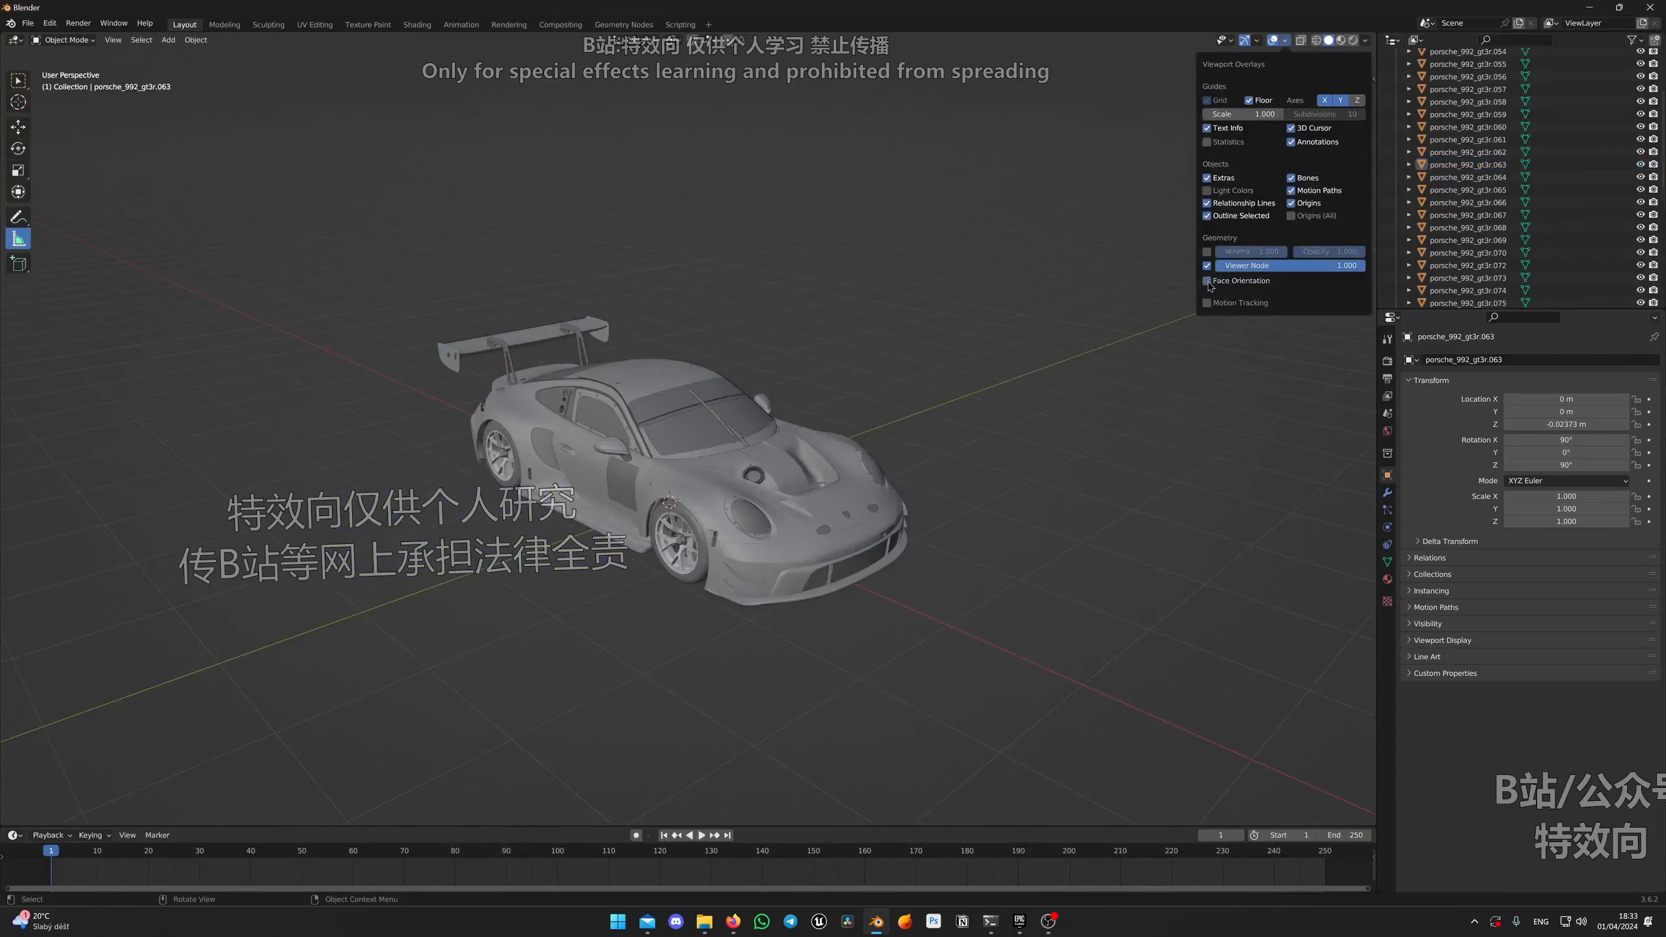
Step: Separate the selected front-right rim geometry from the rims mesh into its own object and return to Object Mode
middle_click_drag(720, 609, 730, 575)
scroll(730, 578, "up", 5)
scroll(885, 570, "down", 1)
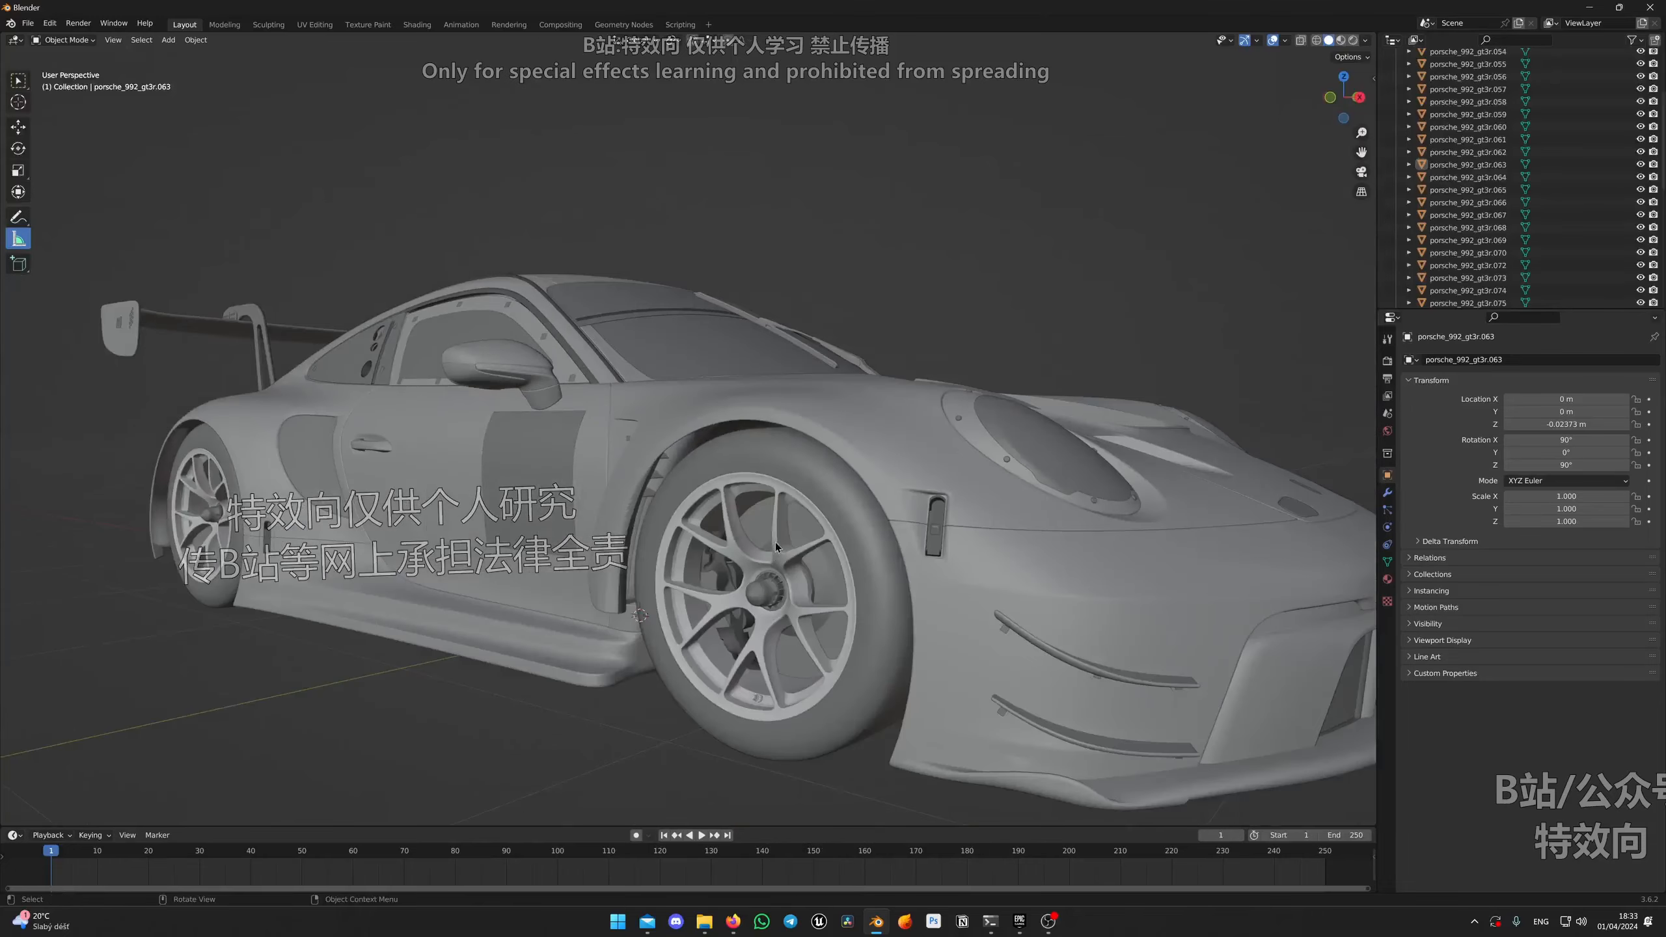
left_click(812, 617)
key("Tab")
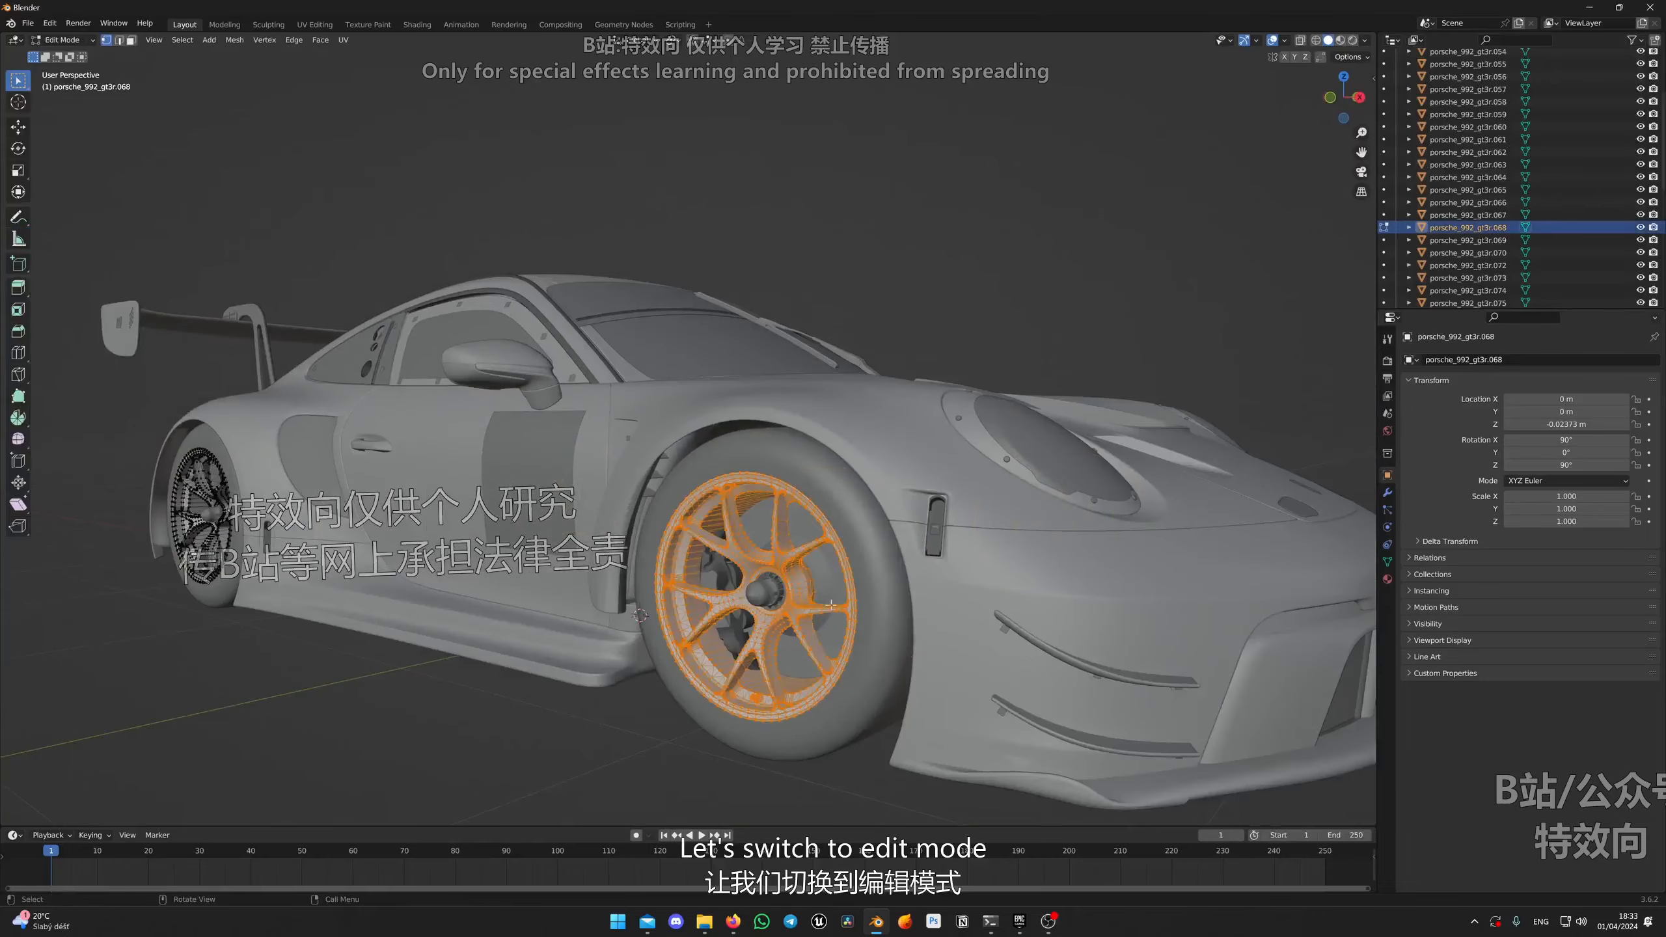
middle_click_drag(831, 605, 642, 574)
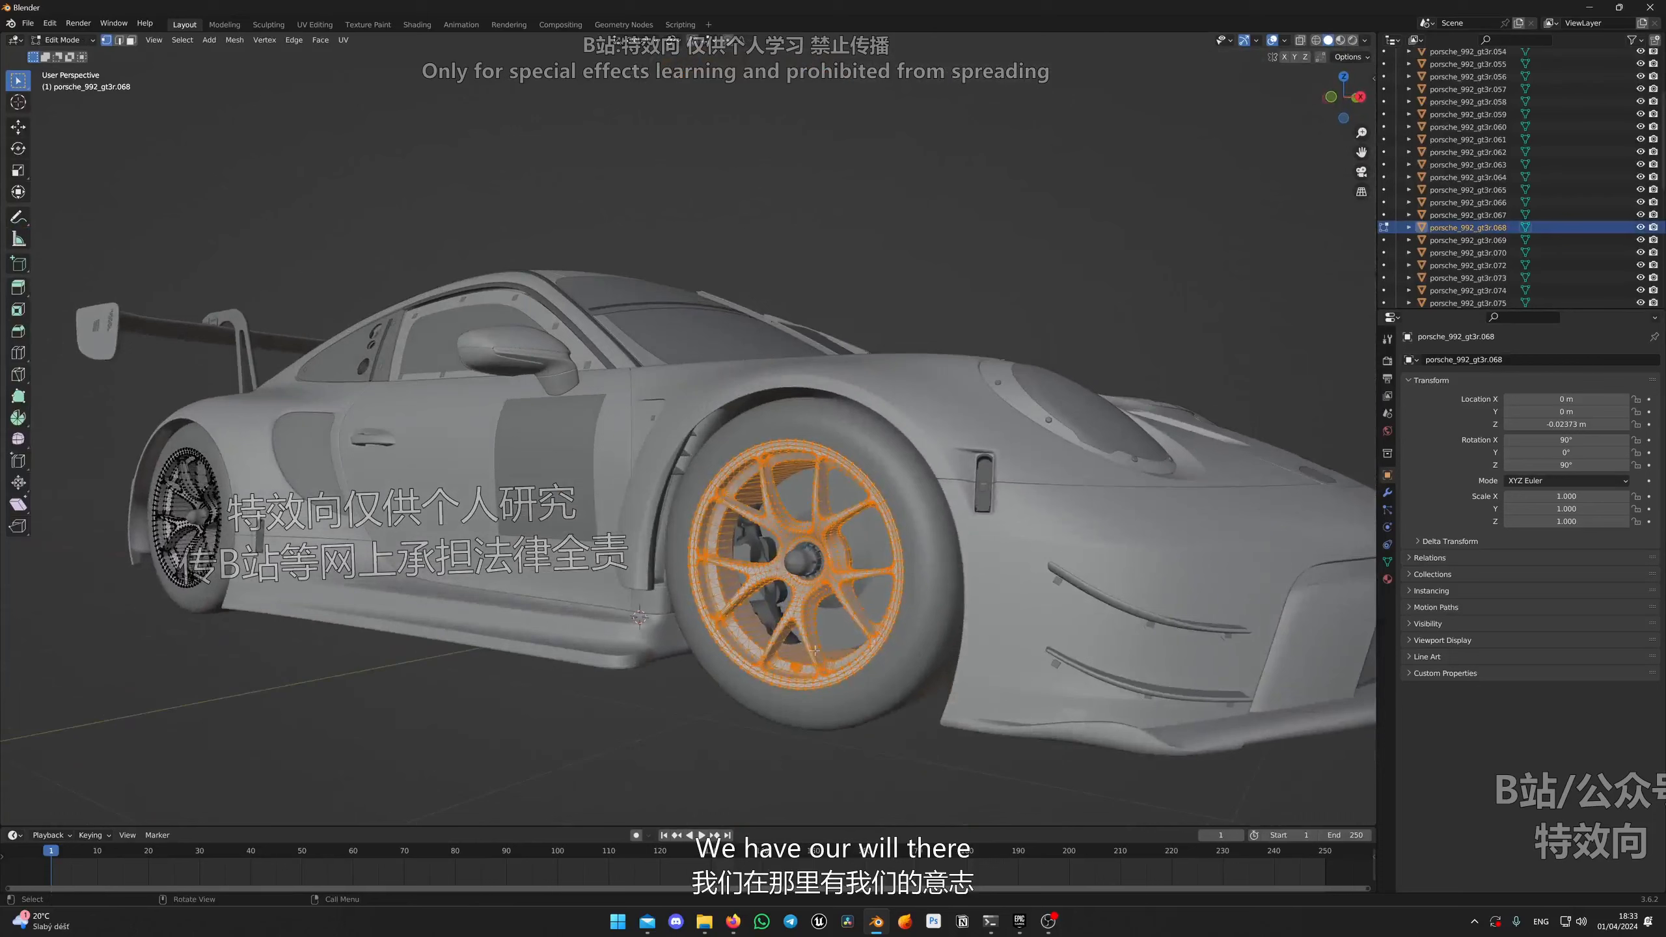
right_click(805, 600)
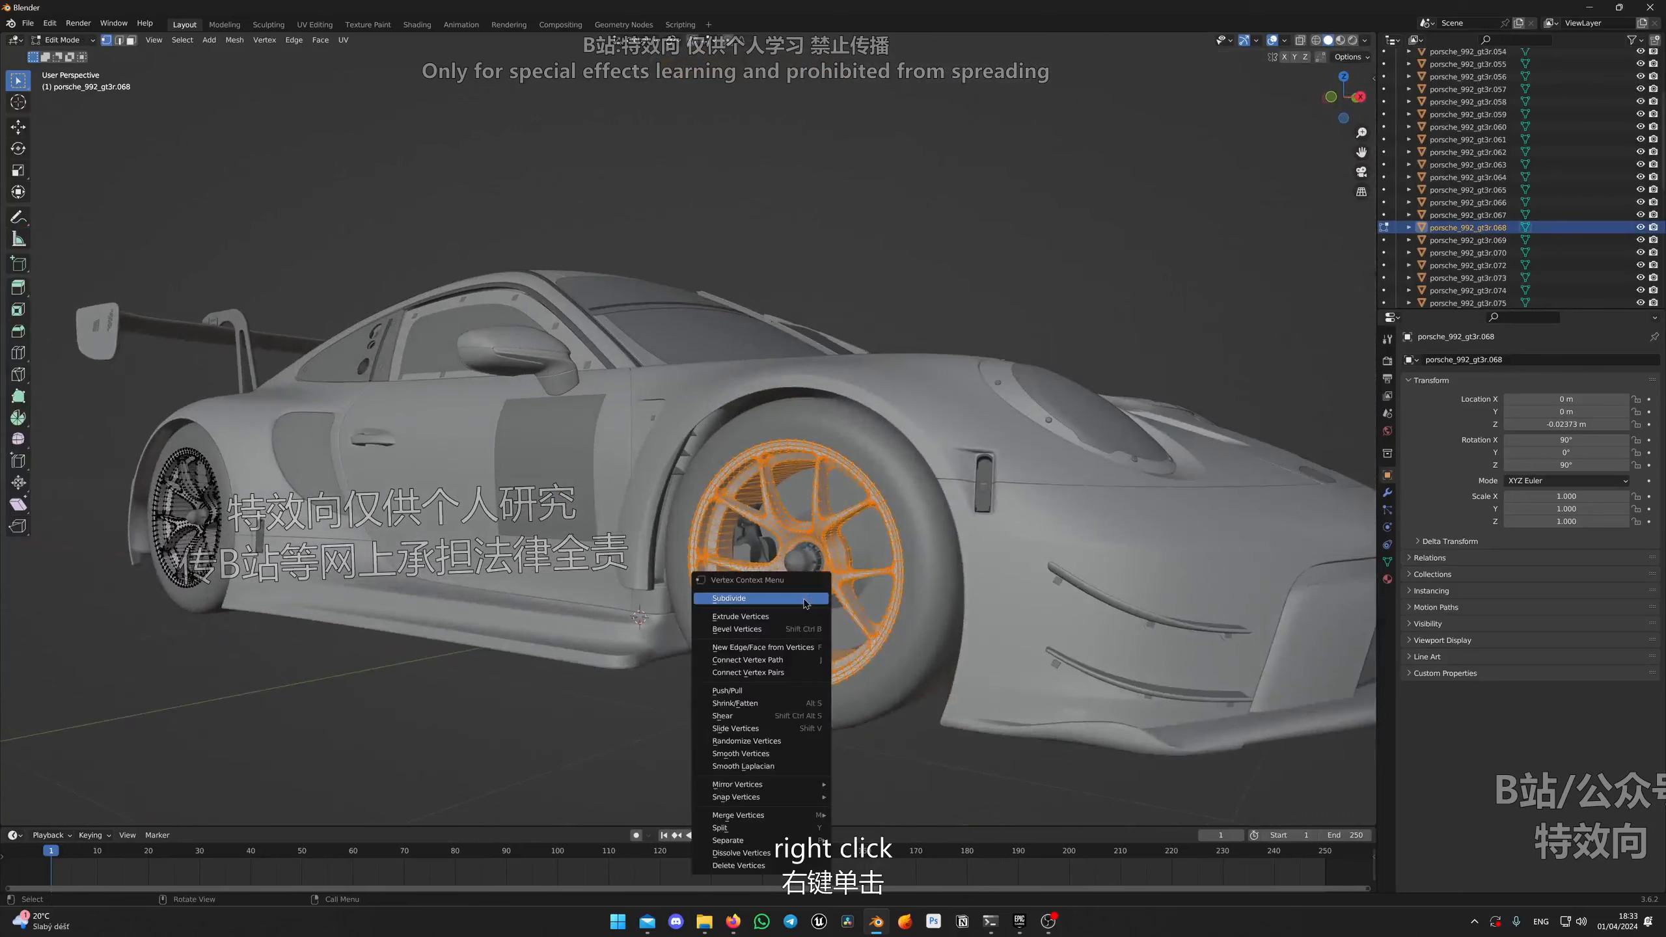
mouse_move(752, 844)
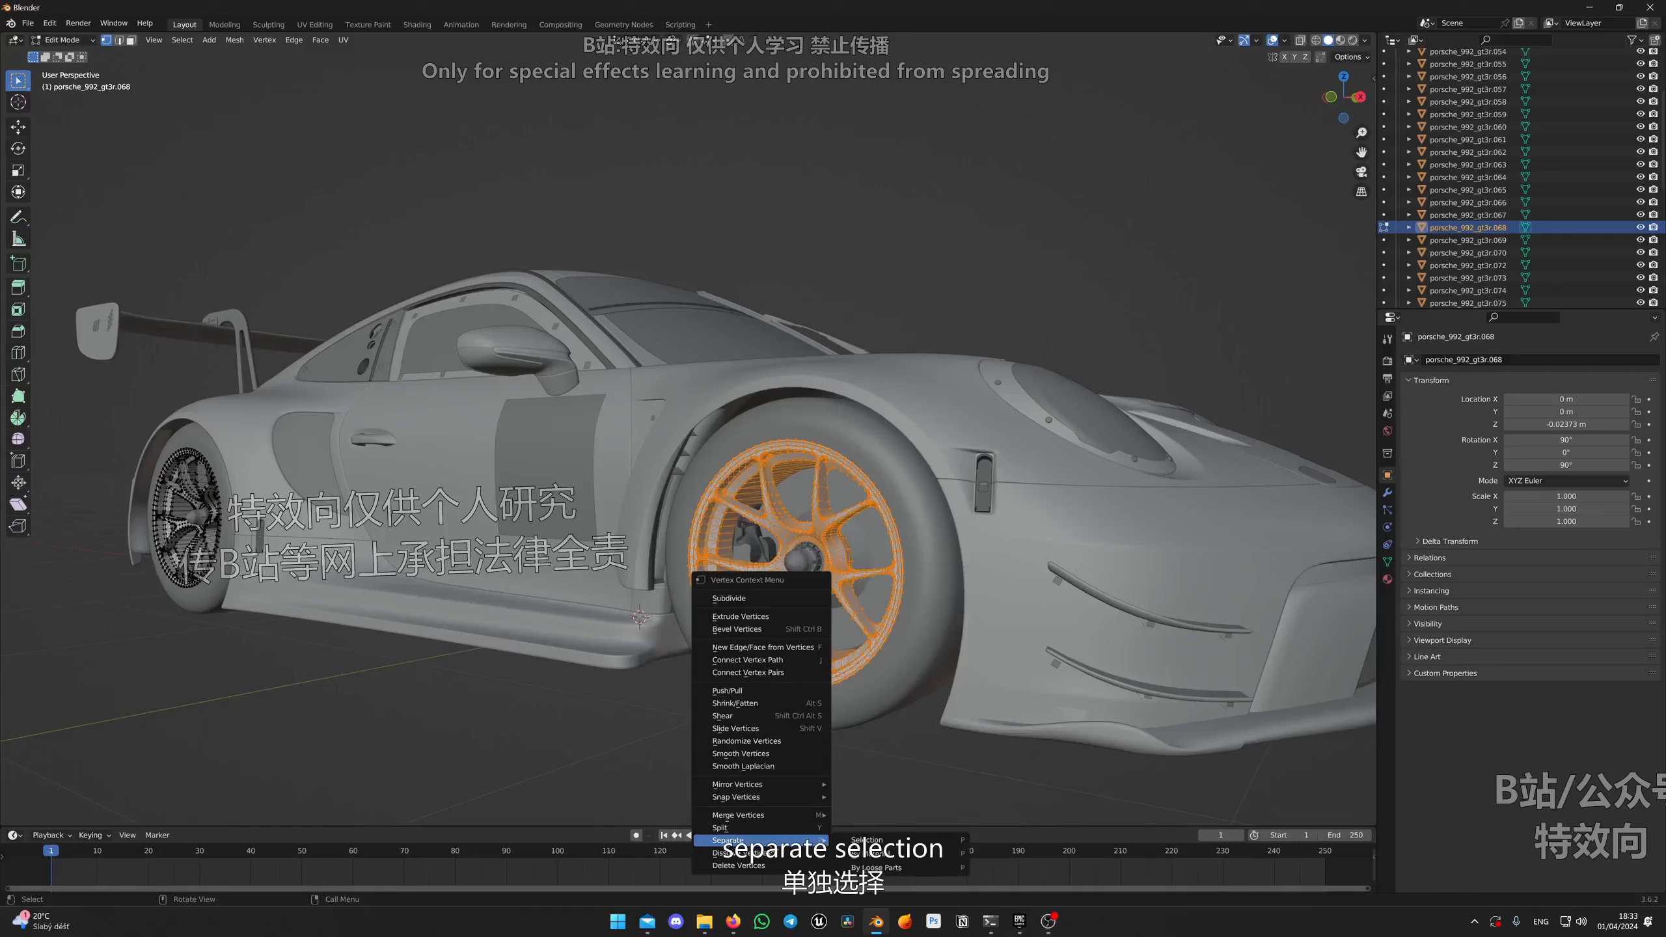
left_click(872, 840)
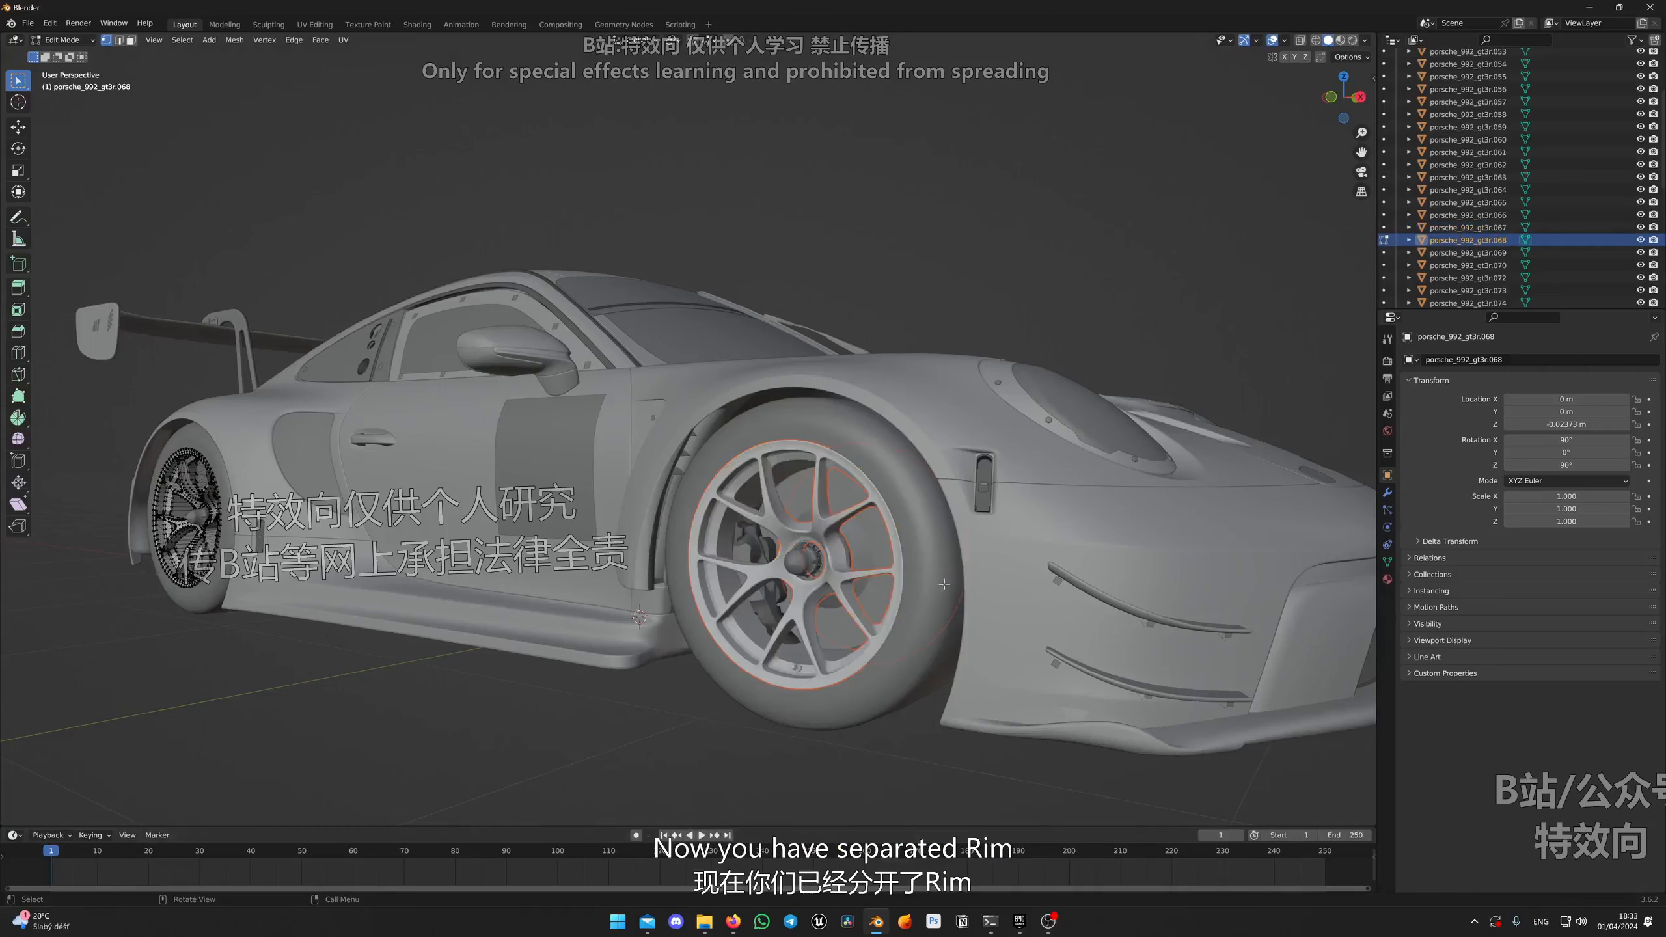
key("Tab")
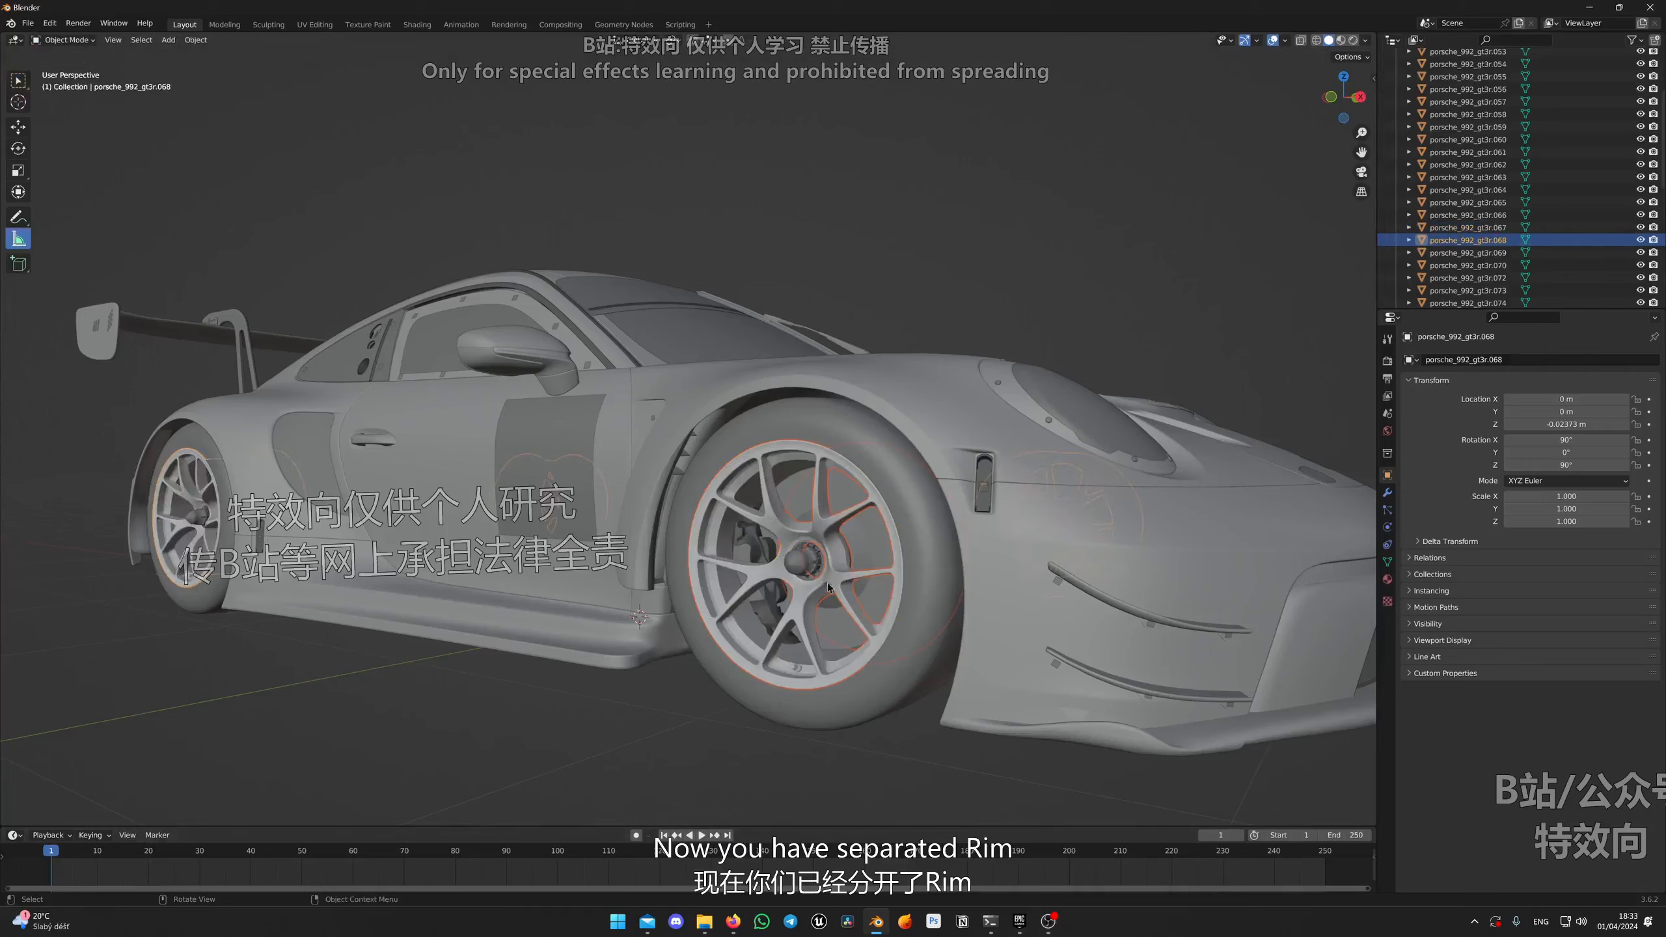
Step: Select the separated front-right rim and inspect it up close
scroll(804, 663, "down", 2)
left_click(786, 586)
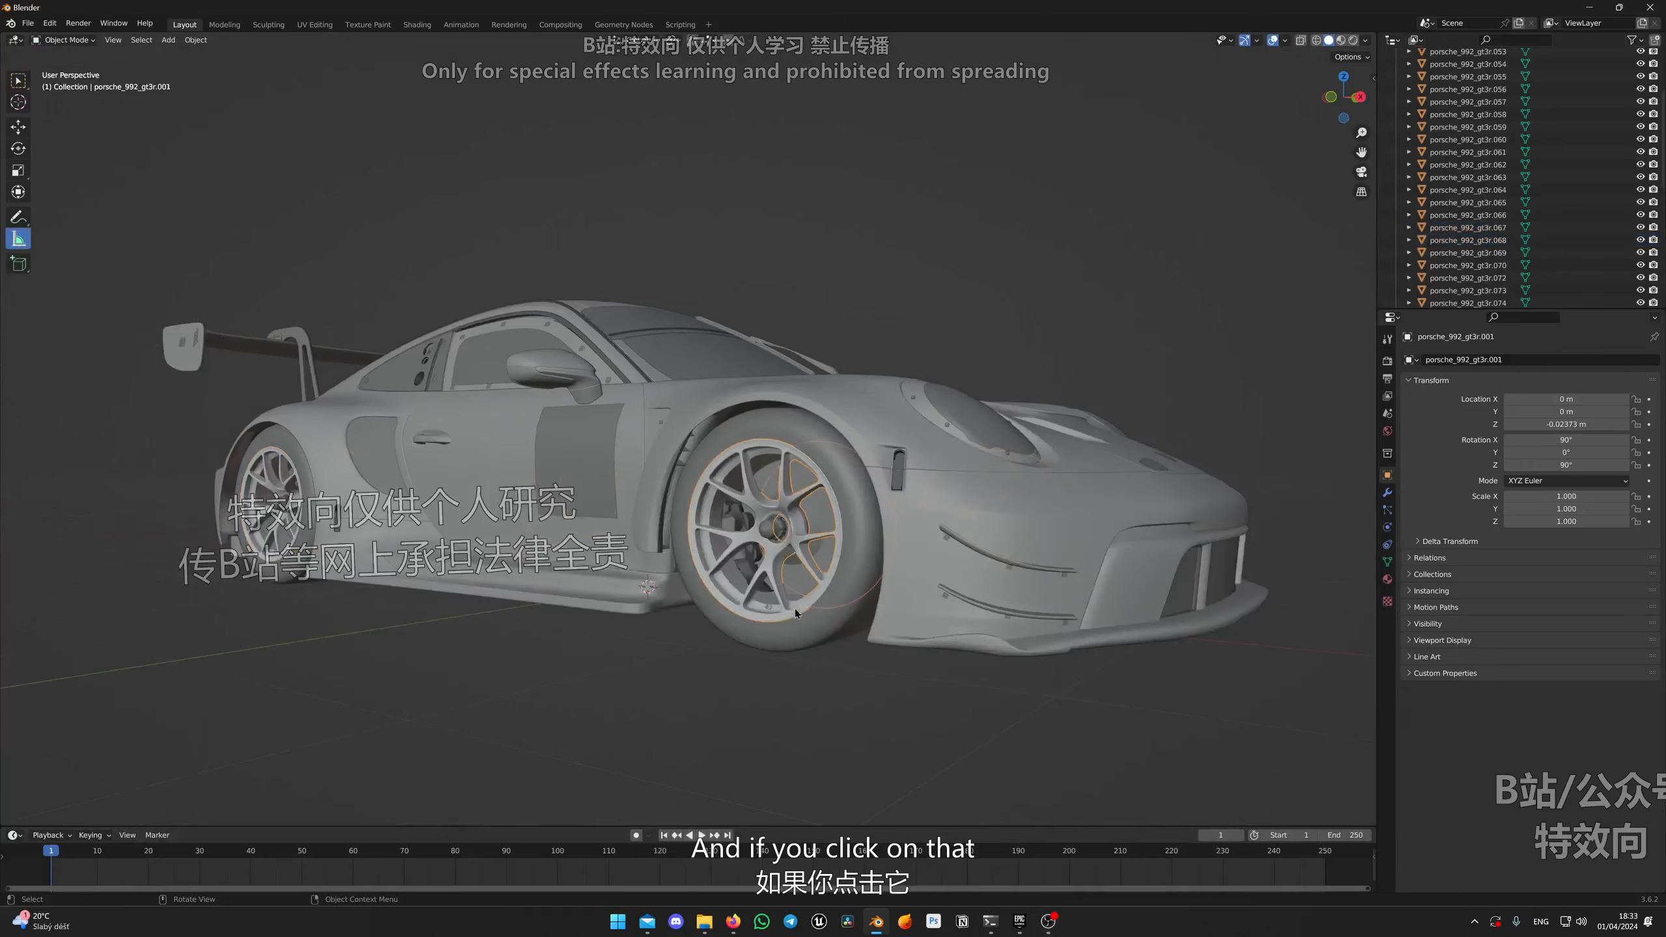
scroll(796, 610, "up", 4)
middle_click_drag(846, 609, 865, 598)
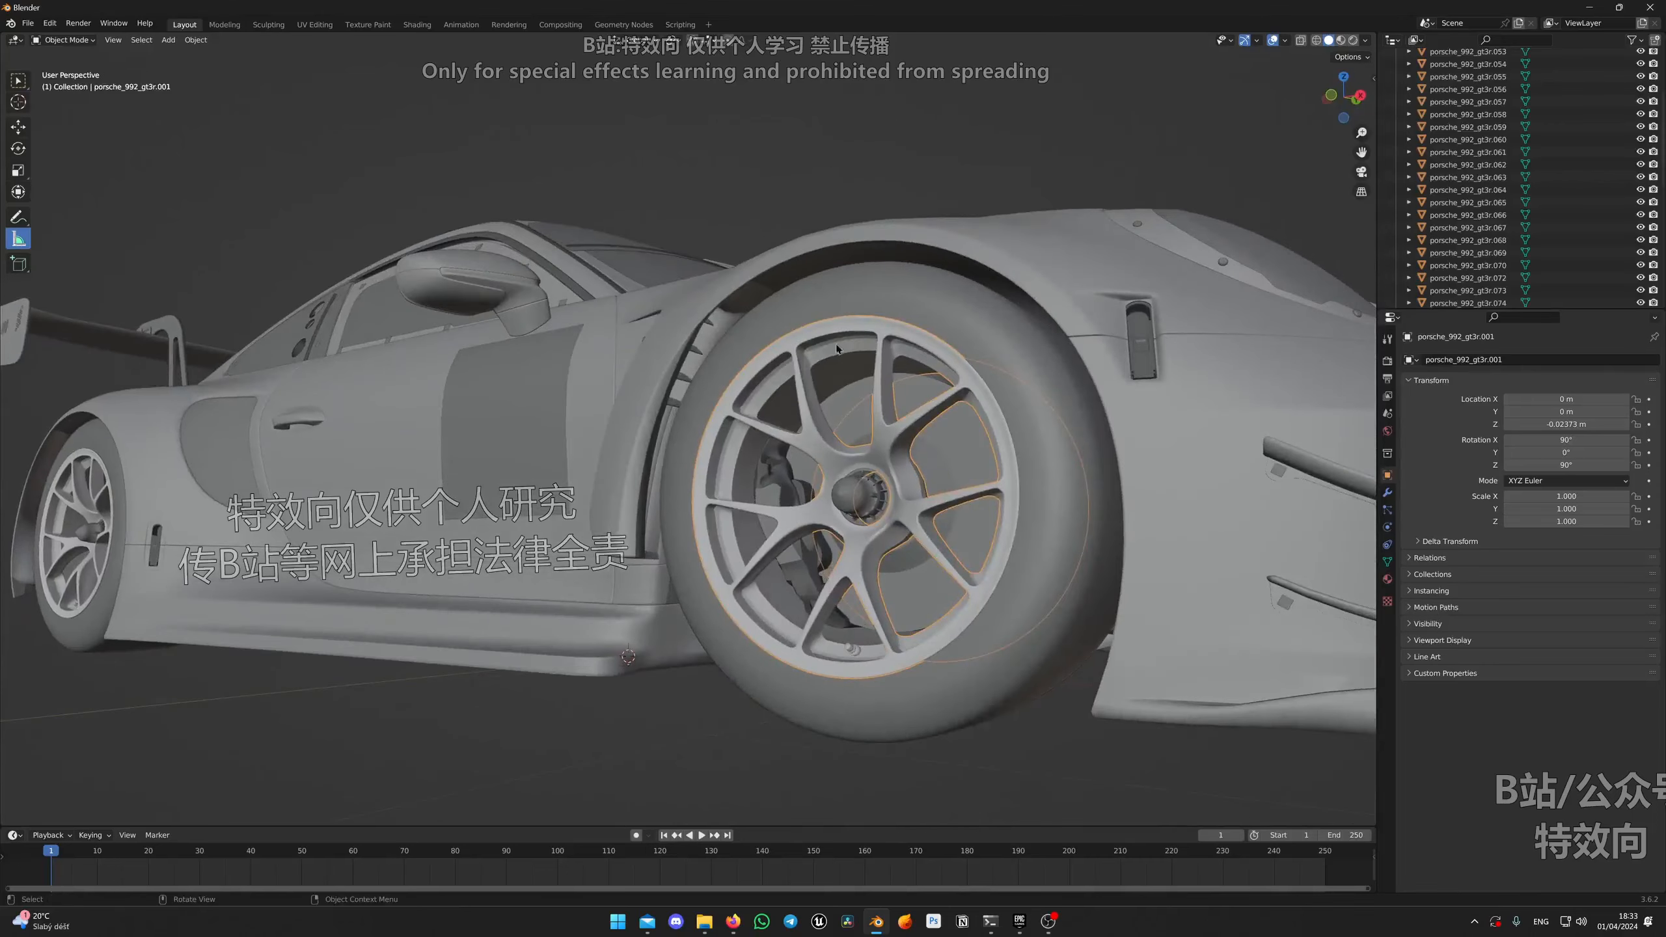
middle_click_drag(858, 452, 861, 420)
Step: Open the tire mesh in Edit Mode, show it in wireframe and select only the front-right tire's geometry
middle_click_drag(854, 405, 874, 476)
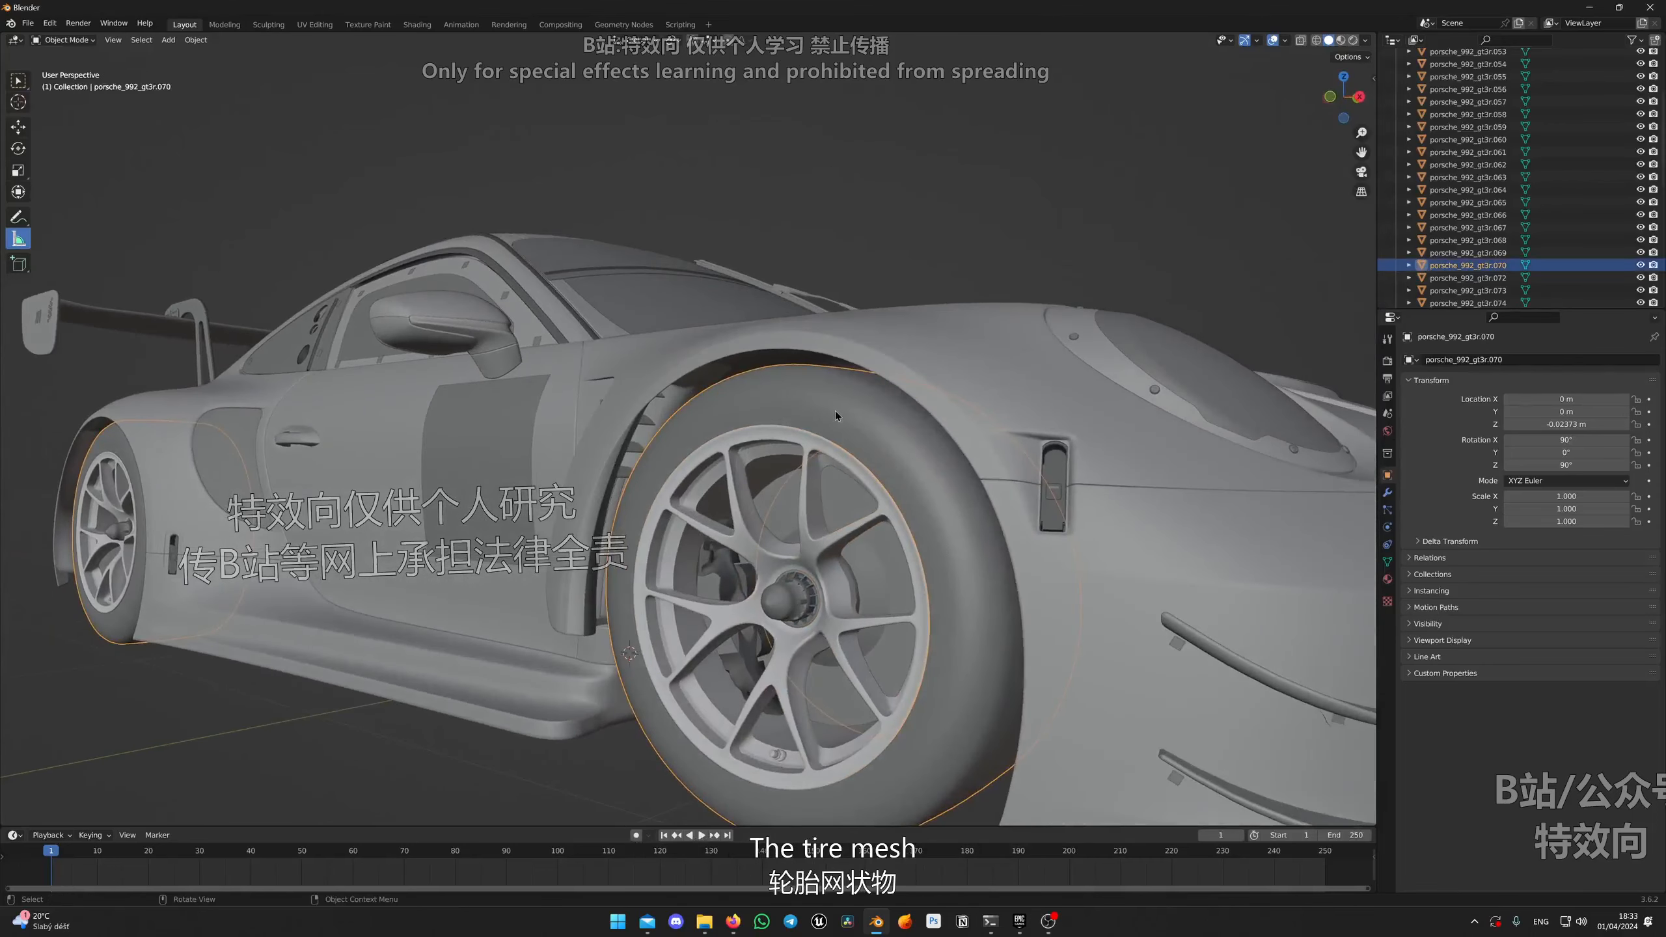
scroll(836, 411, "down", 3)
key("Tab")
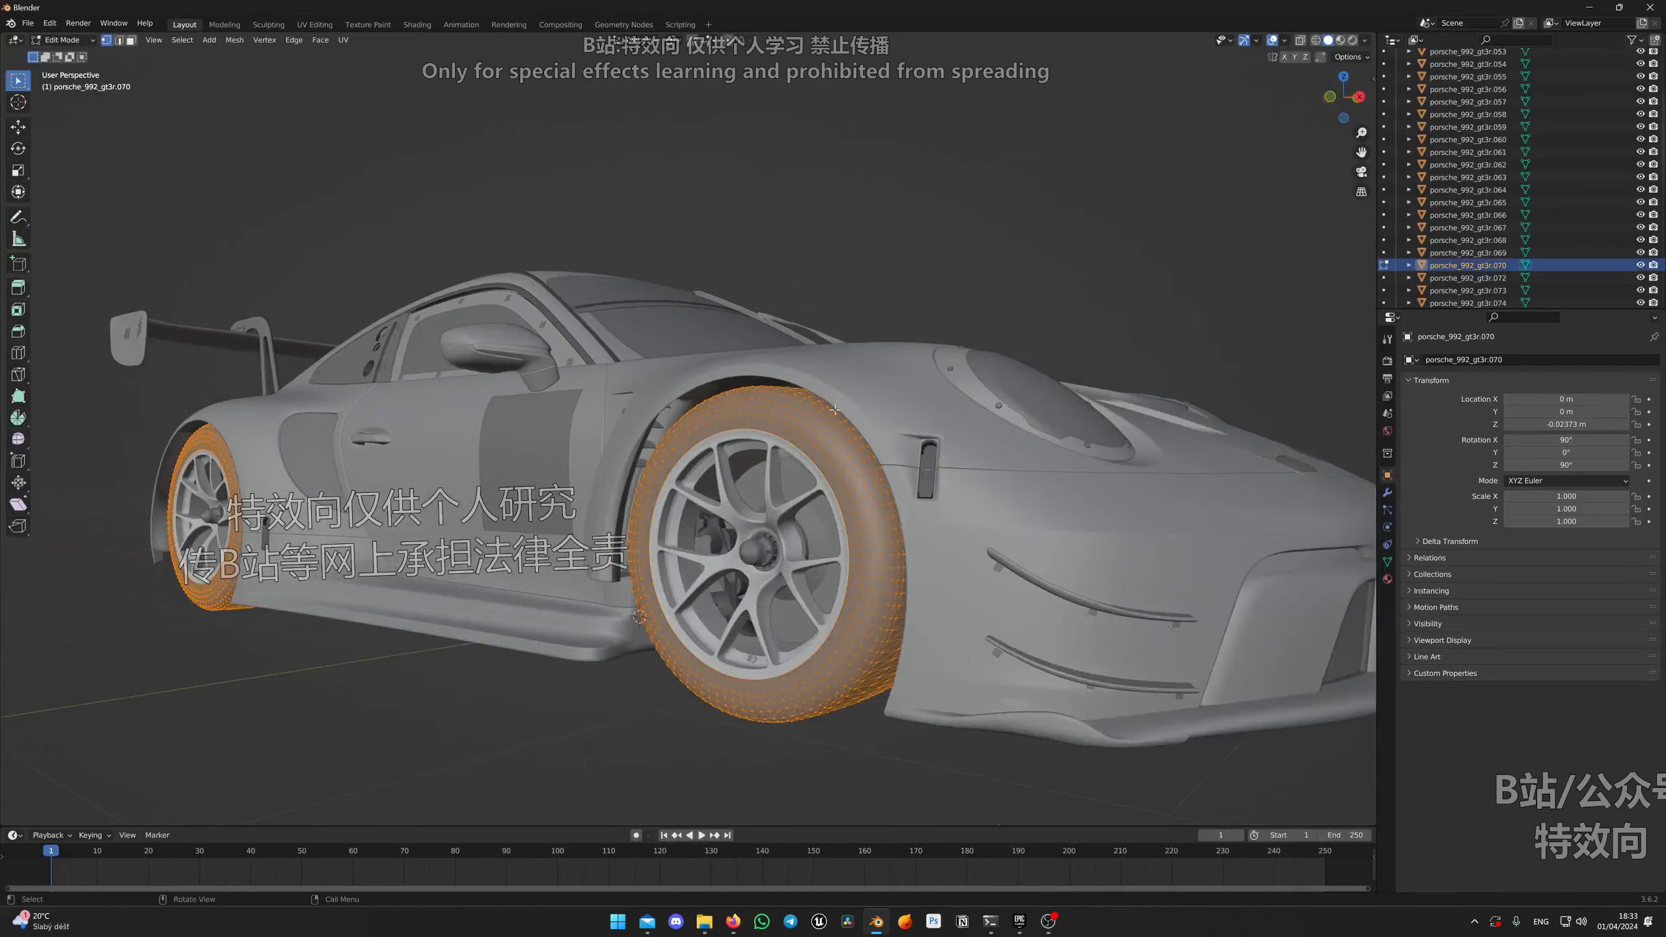
left_click(1317, 41)
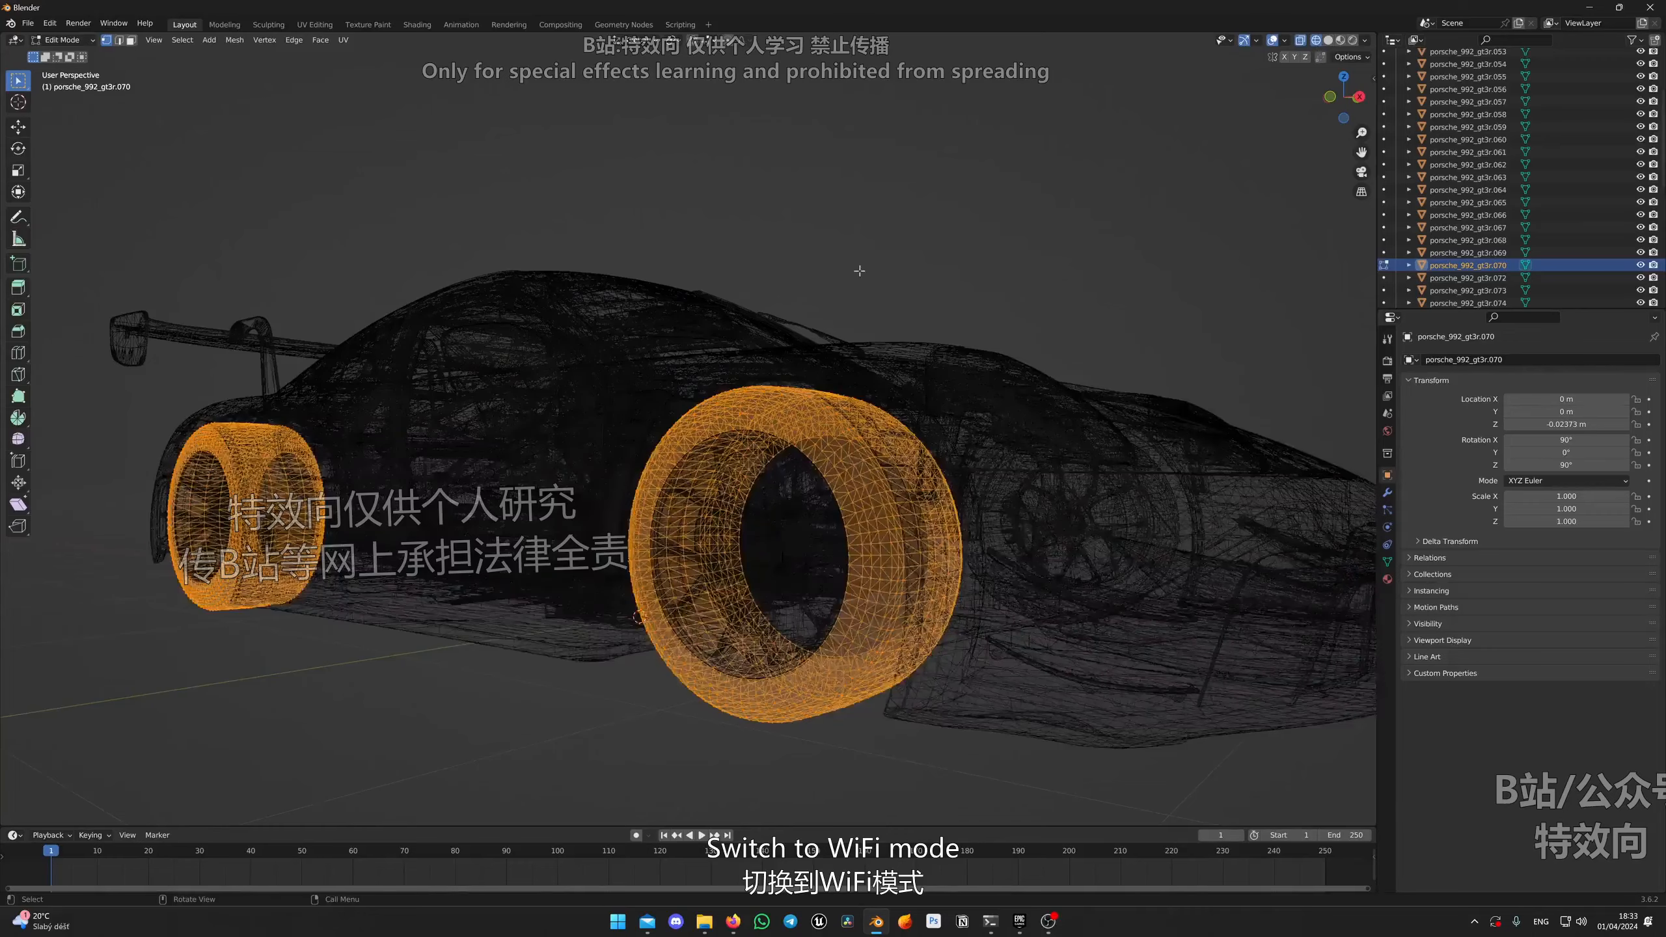
key("alt+a")
mouse_move(860, 270)
middle_mouse_down()
mouse_move(668, 369)
mouse_move(714, 520)
middle_mouse_up()
left_click_drag(356, 439, 854, 103)
middle_click_drag(730, 212, 826, 487)
middle_click_drag(873, 564, 842, 383, "shift")
scroll(842, 383, "up", 2)
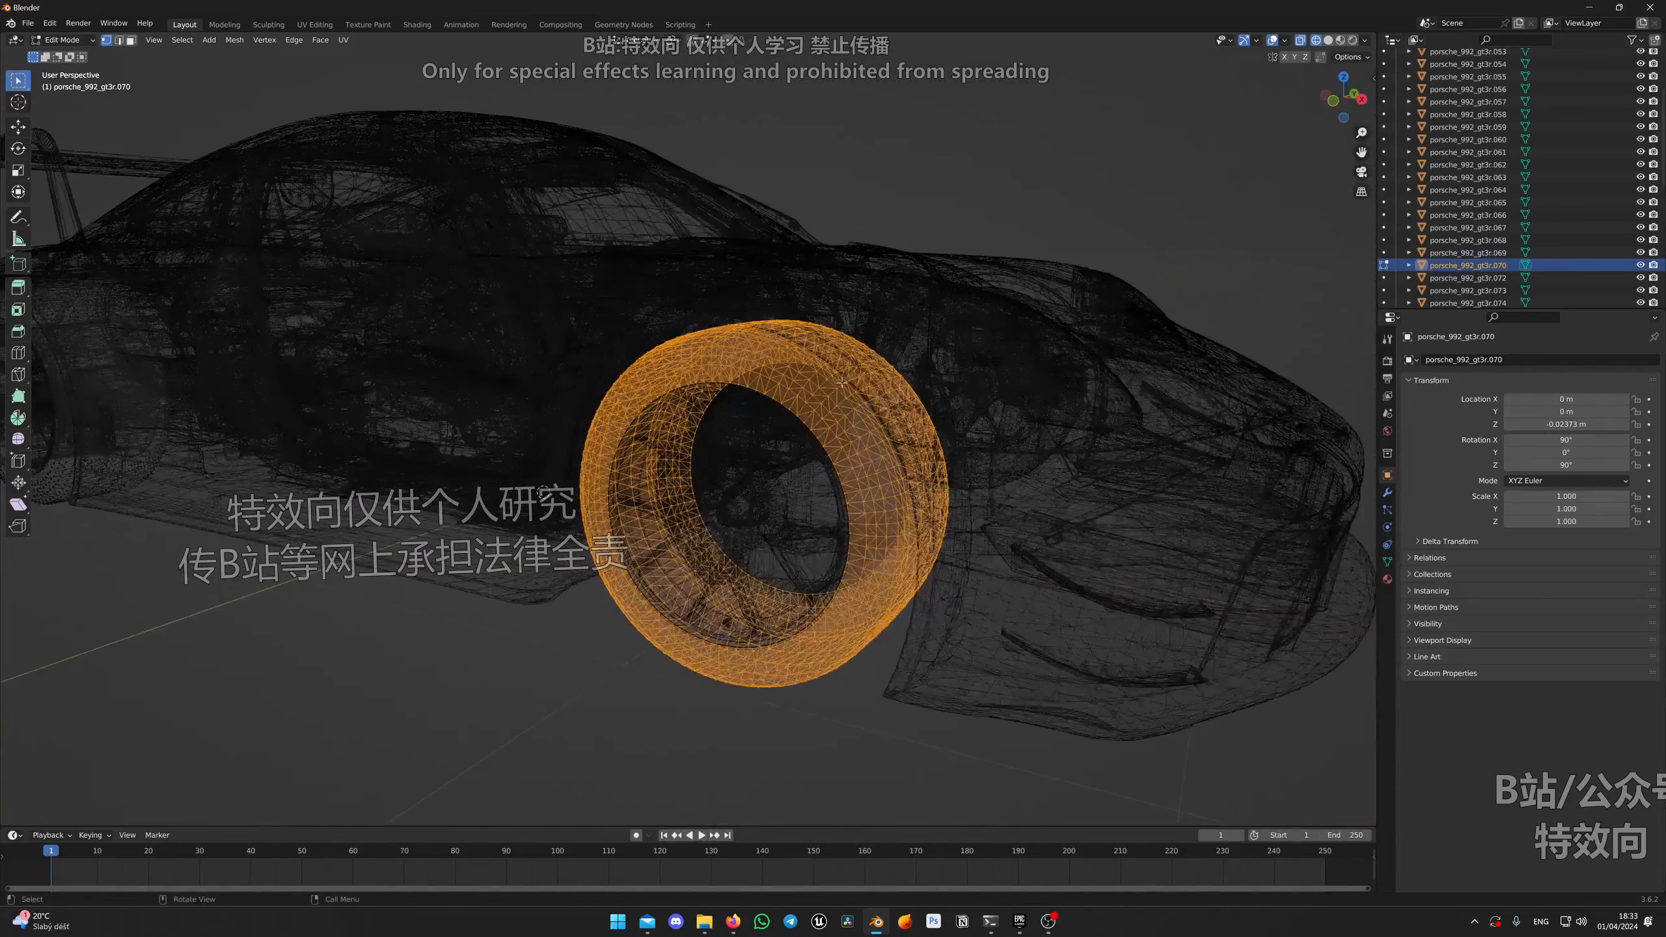
Step: Restore solid shading and separate the selected front-right tire geometry into its own object
left_click(1329, 41)
scroll(918, 460, "up", 2)
middle_click_drag(840, 543, 837, 520)
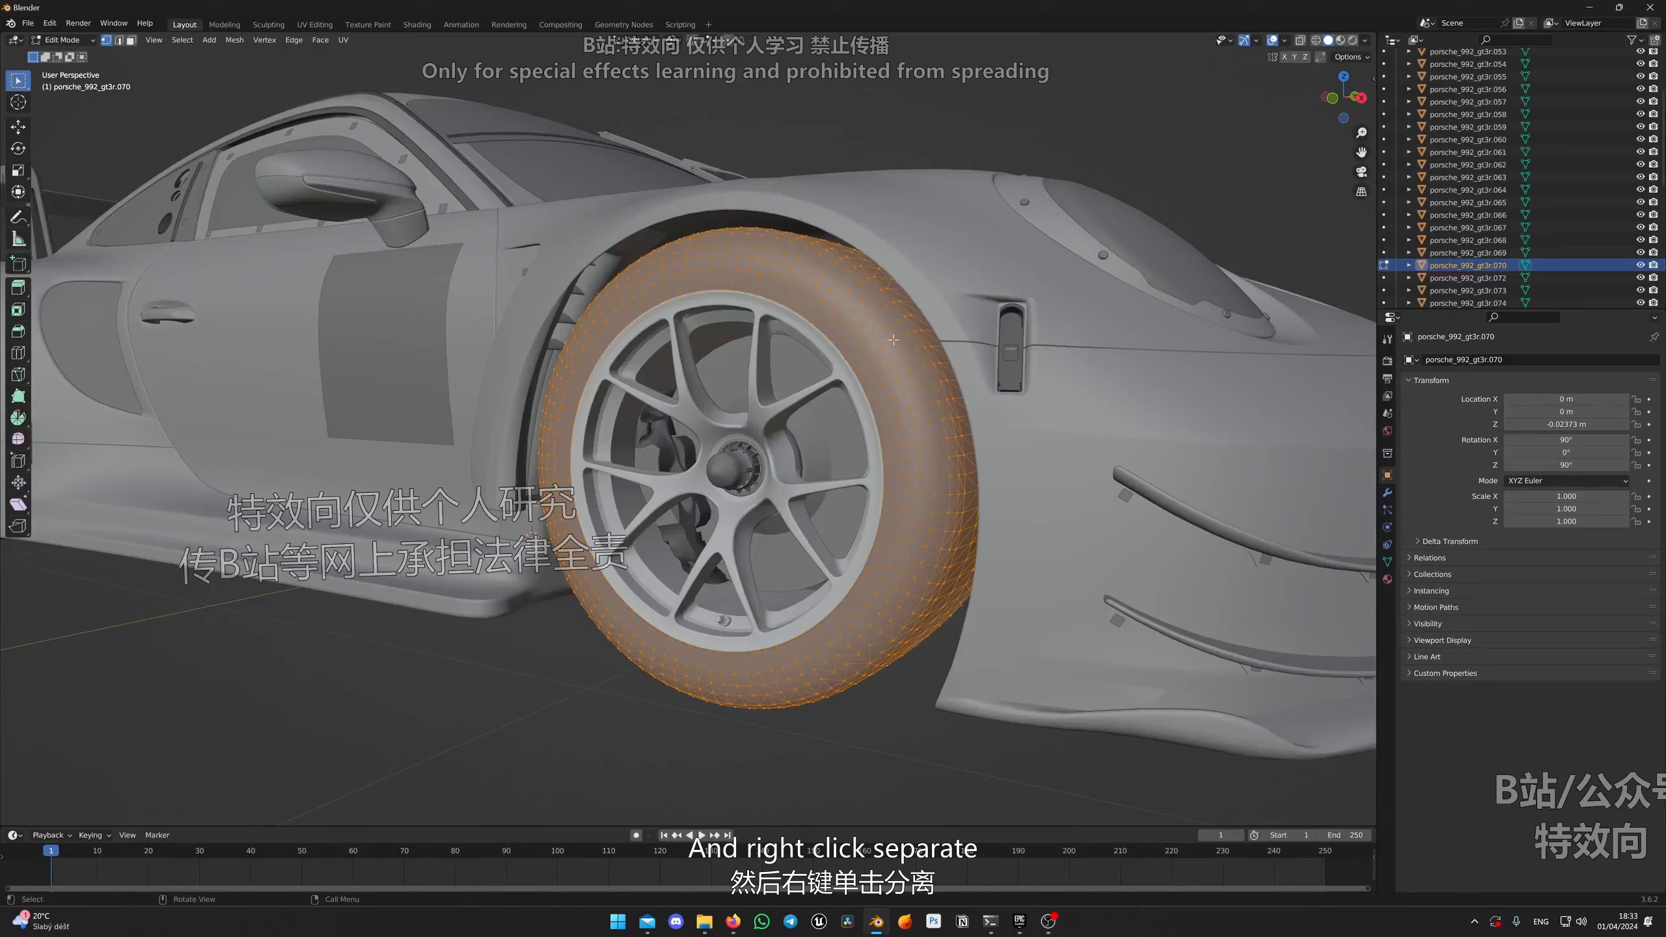
right_click(894, 340)
mouse_move(892, 346)
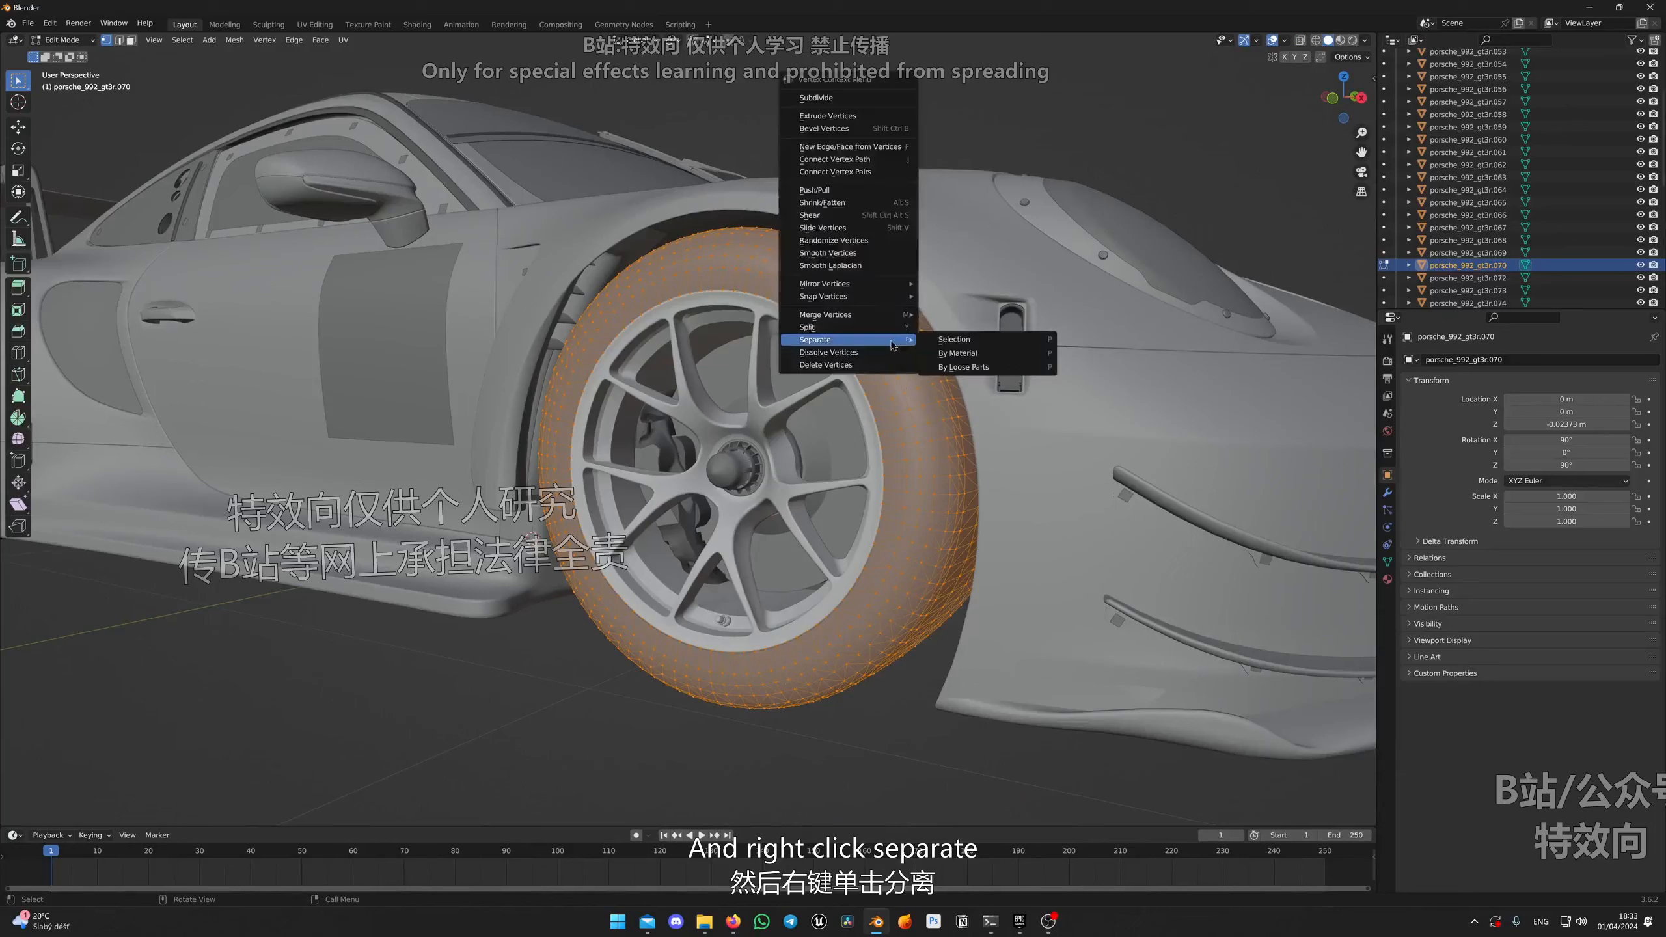
left_click(1013, 344)
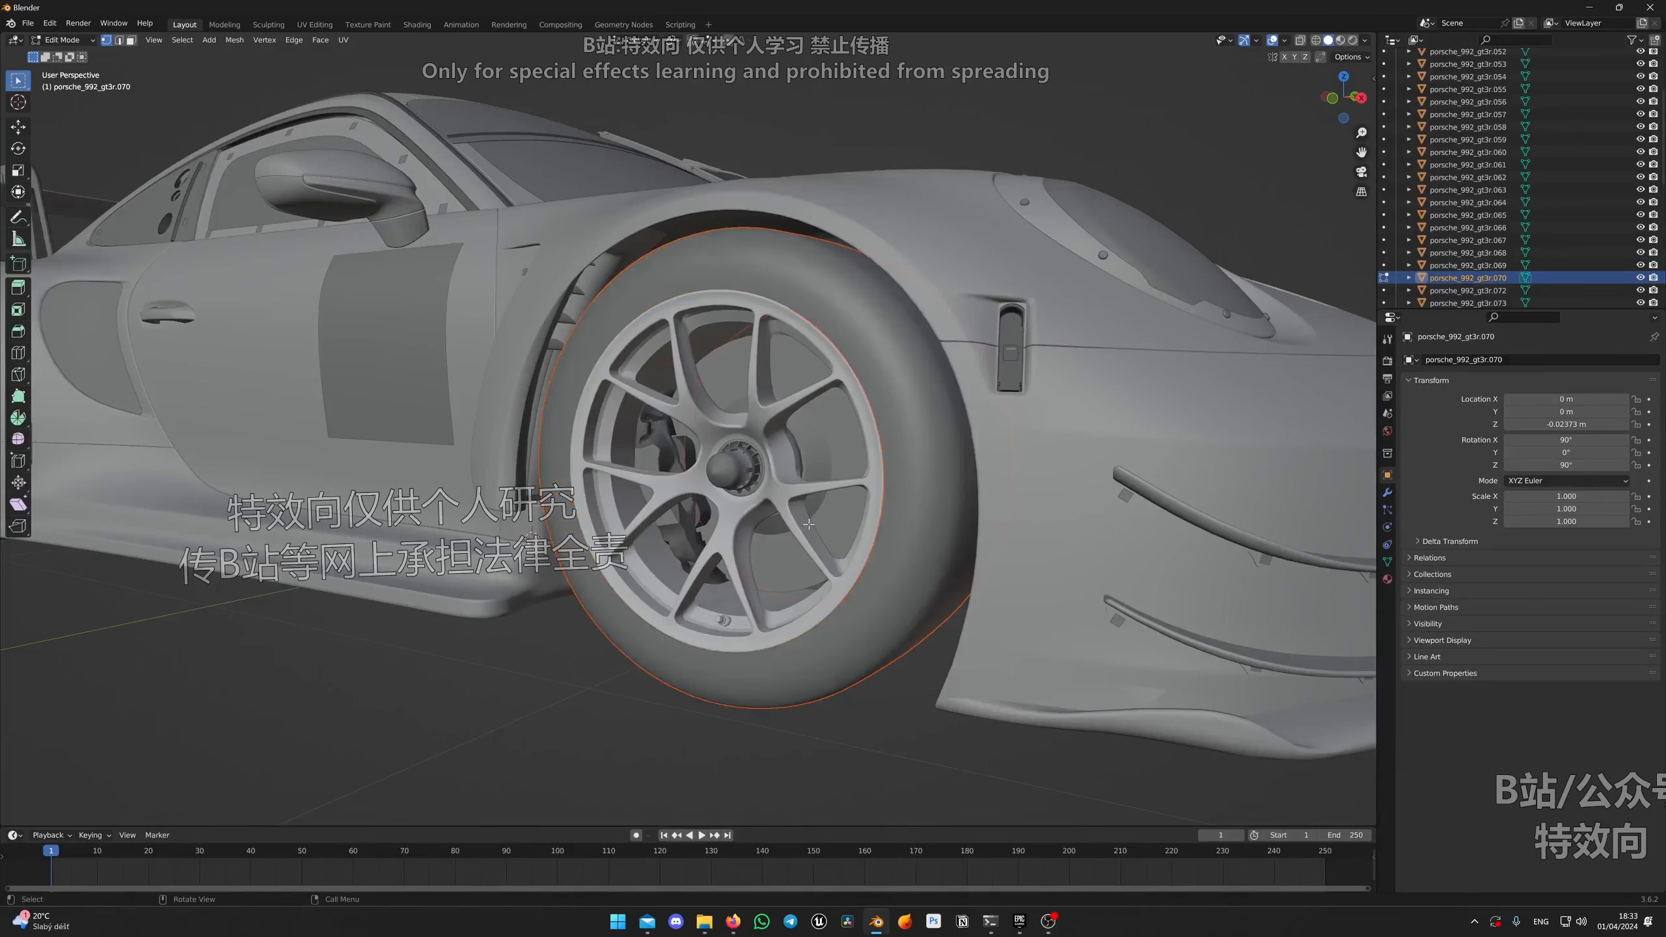
Step: Return to Object Mode and select the mesh containing the wheel hubs and brake discs
key("Tab")
left_click(742, 470)
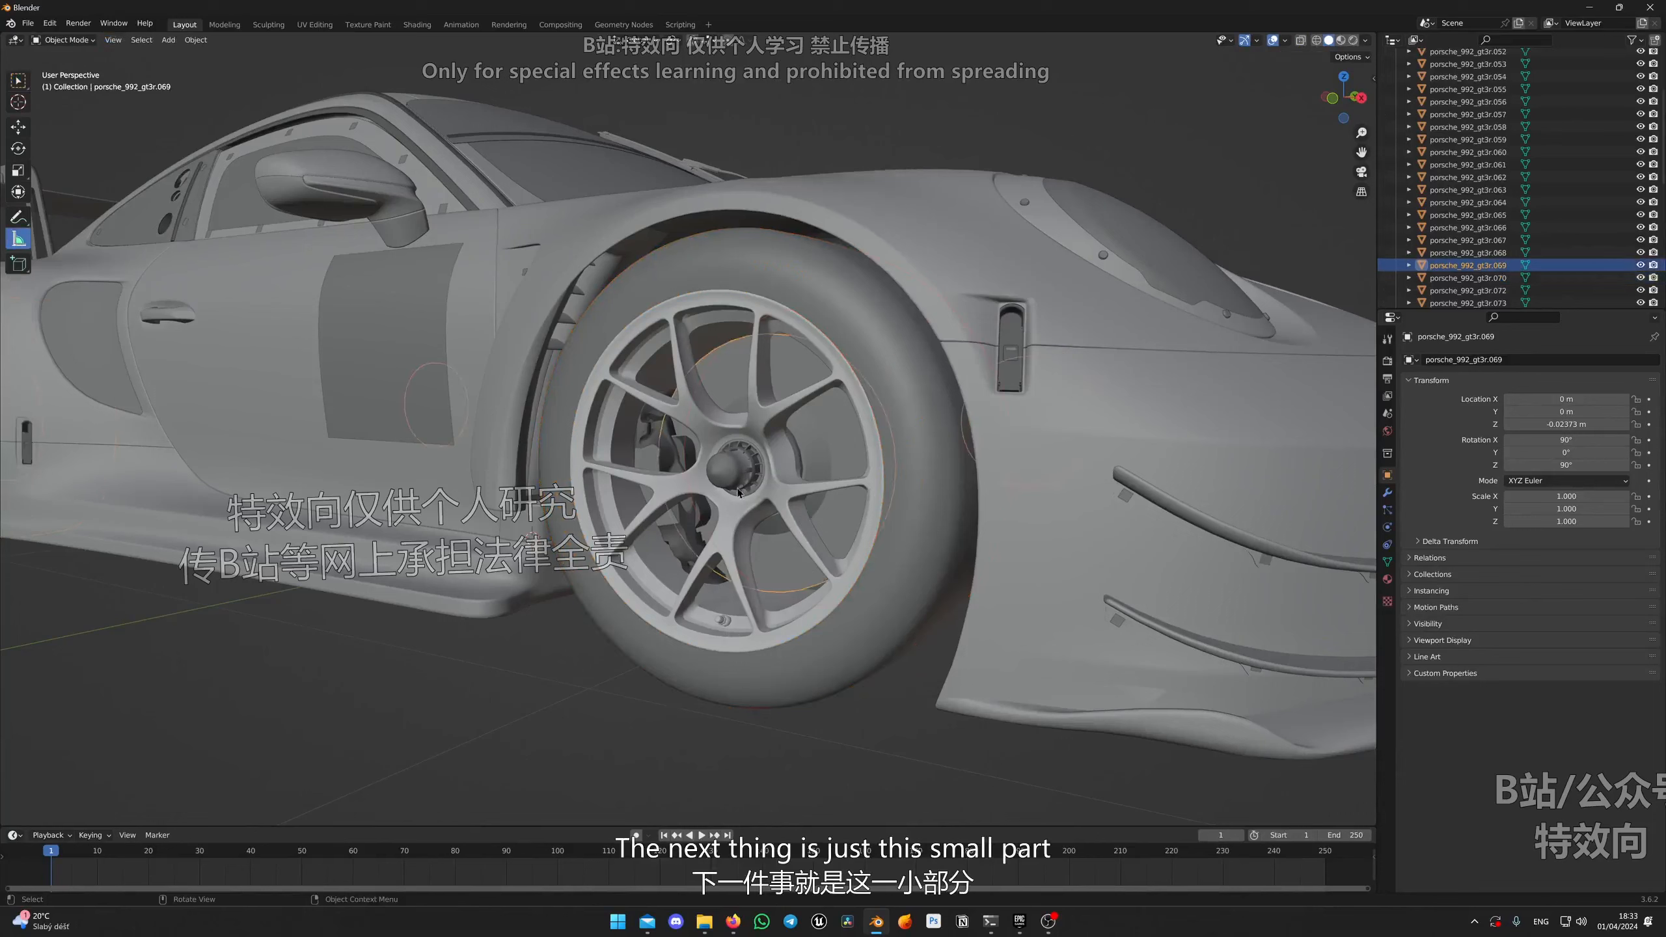
key("Tab")
key("Tab")
Step: Examine the brake caliper and disc behind the front-right rim up close
middle_click_drag(723, 465, 807, 544)
middle_click_drag(431, 421, 502, 431)
scroll(770, 458, "up", 5)
scroll(760, 447, "down", 5)
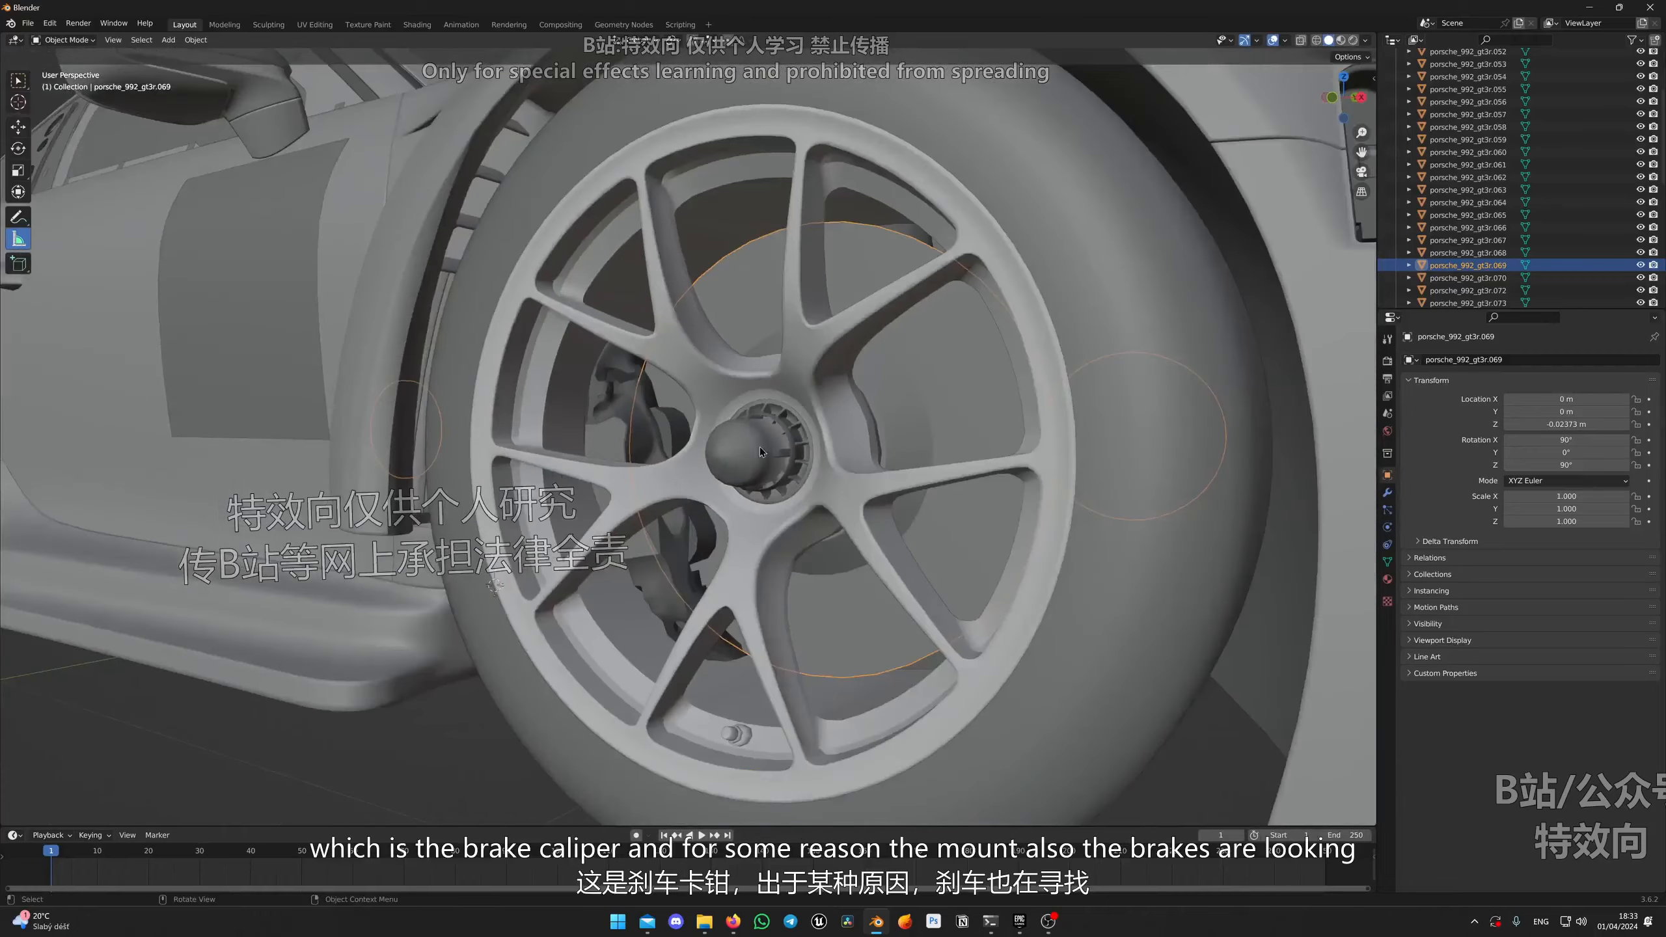
scroll(767, 443, "up", 7)
middle_click_drag(769, 441, 695, 271)
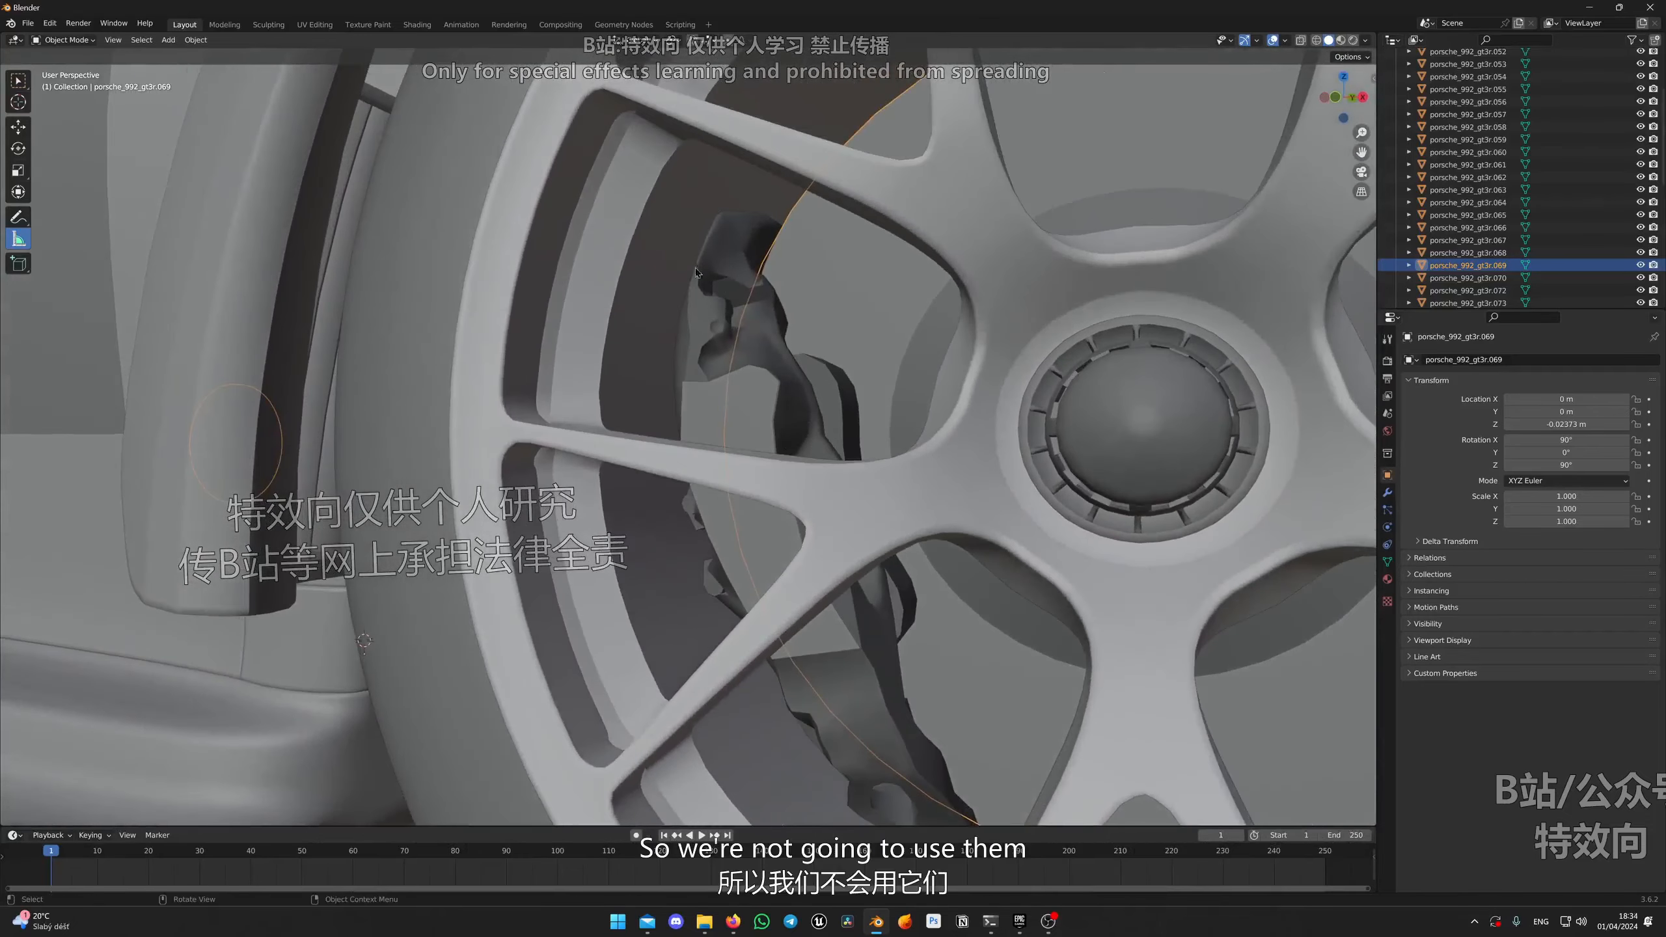
scroll(793, 419, "down", 2)
scroll(764, 392, "up", 2)
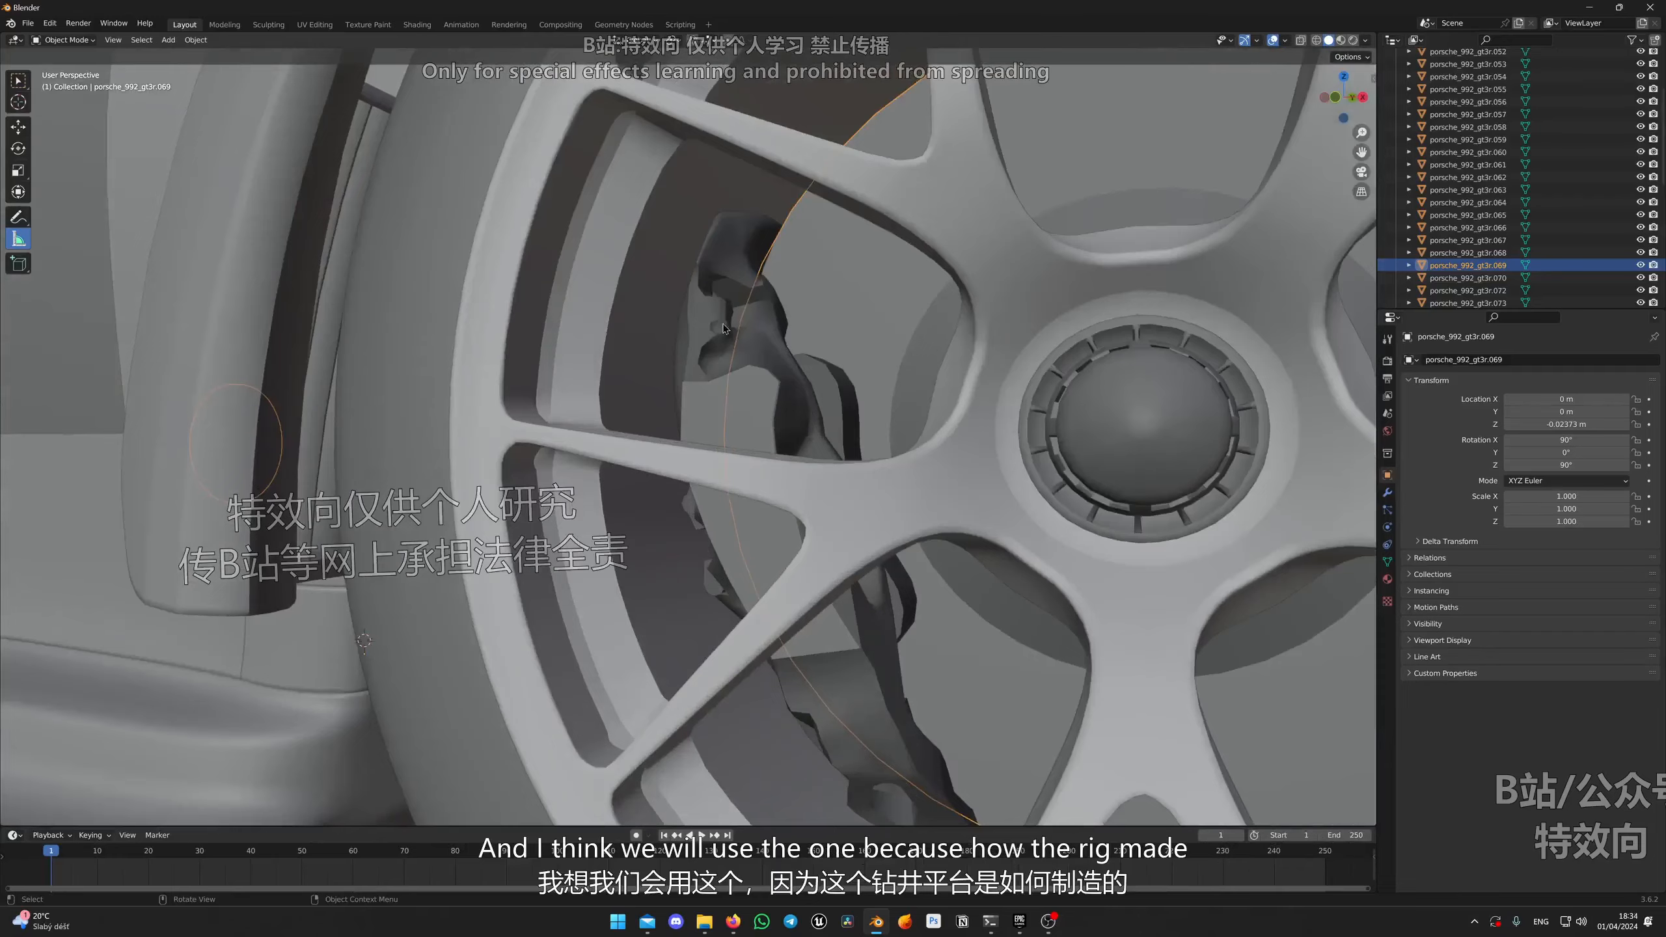
scroll(724, 328, "down", 2)
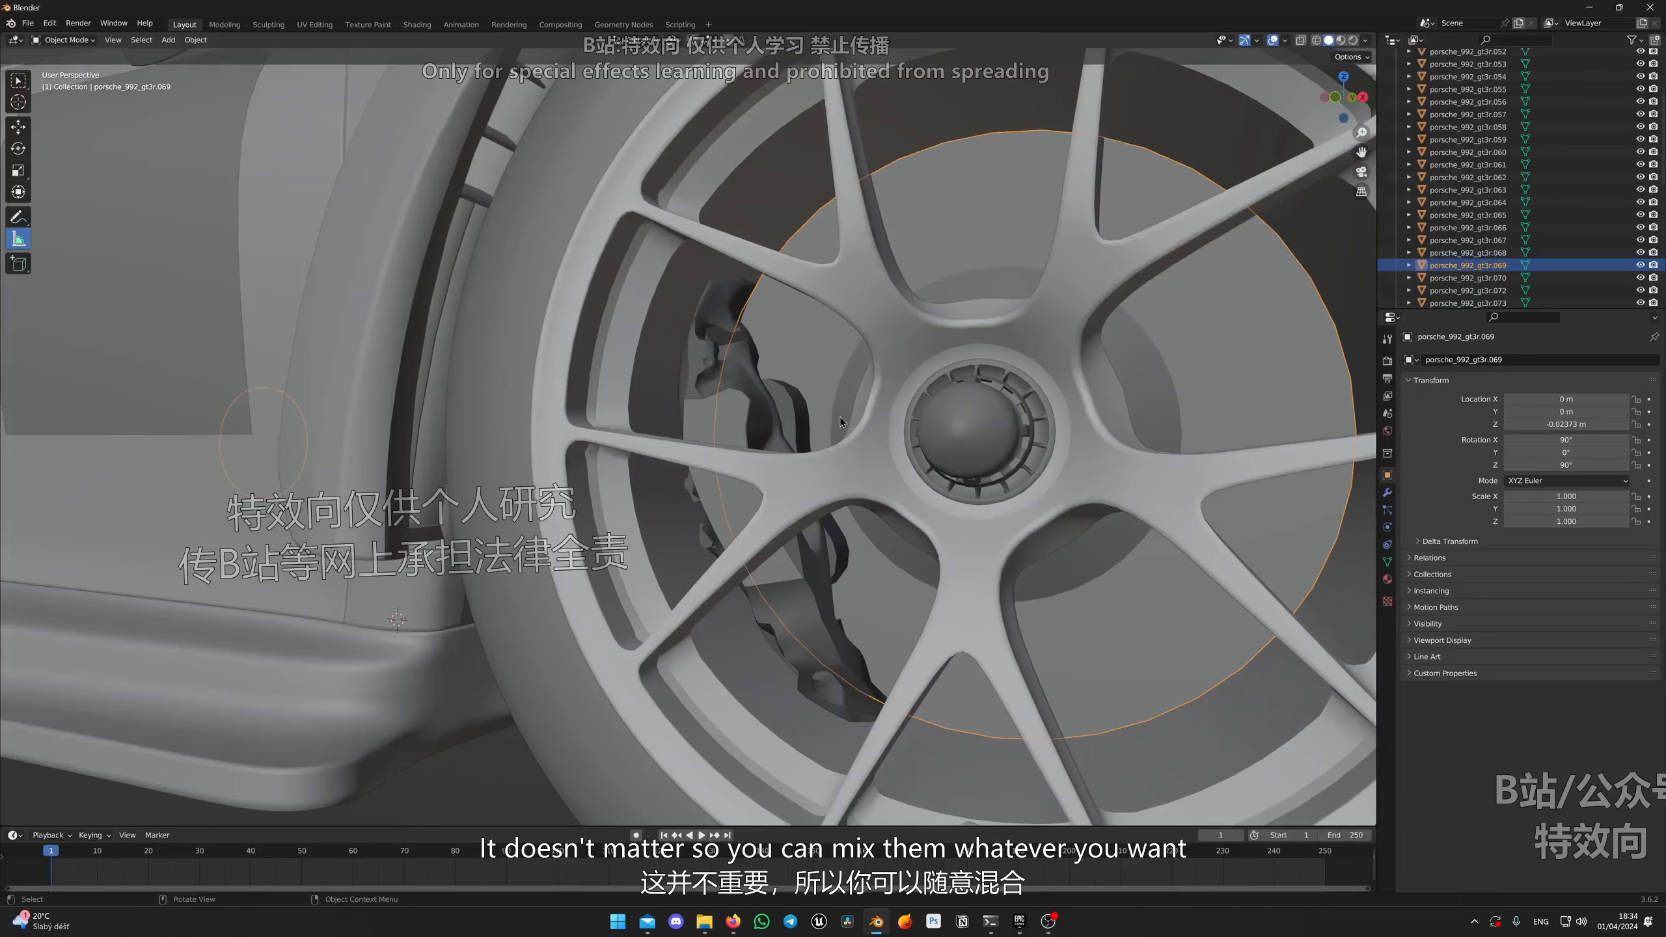
scroll(839, 416, "down", 7)
scroll(842, 404, "up", 7)
Step: Select the brake caliper mesh visible behind the front-right rim's spokes and hide it
middle_click_drag(841, 401, 656, 400)
left_click(652, 398)
scroll(653, 399, "down", 5)
scroll(655, 420, "up", 5)
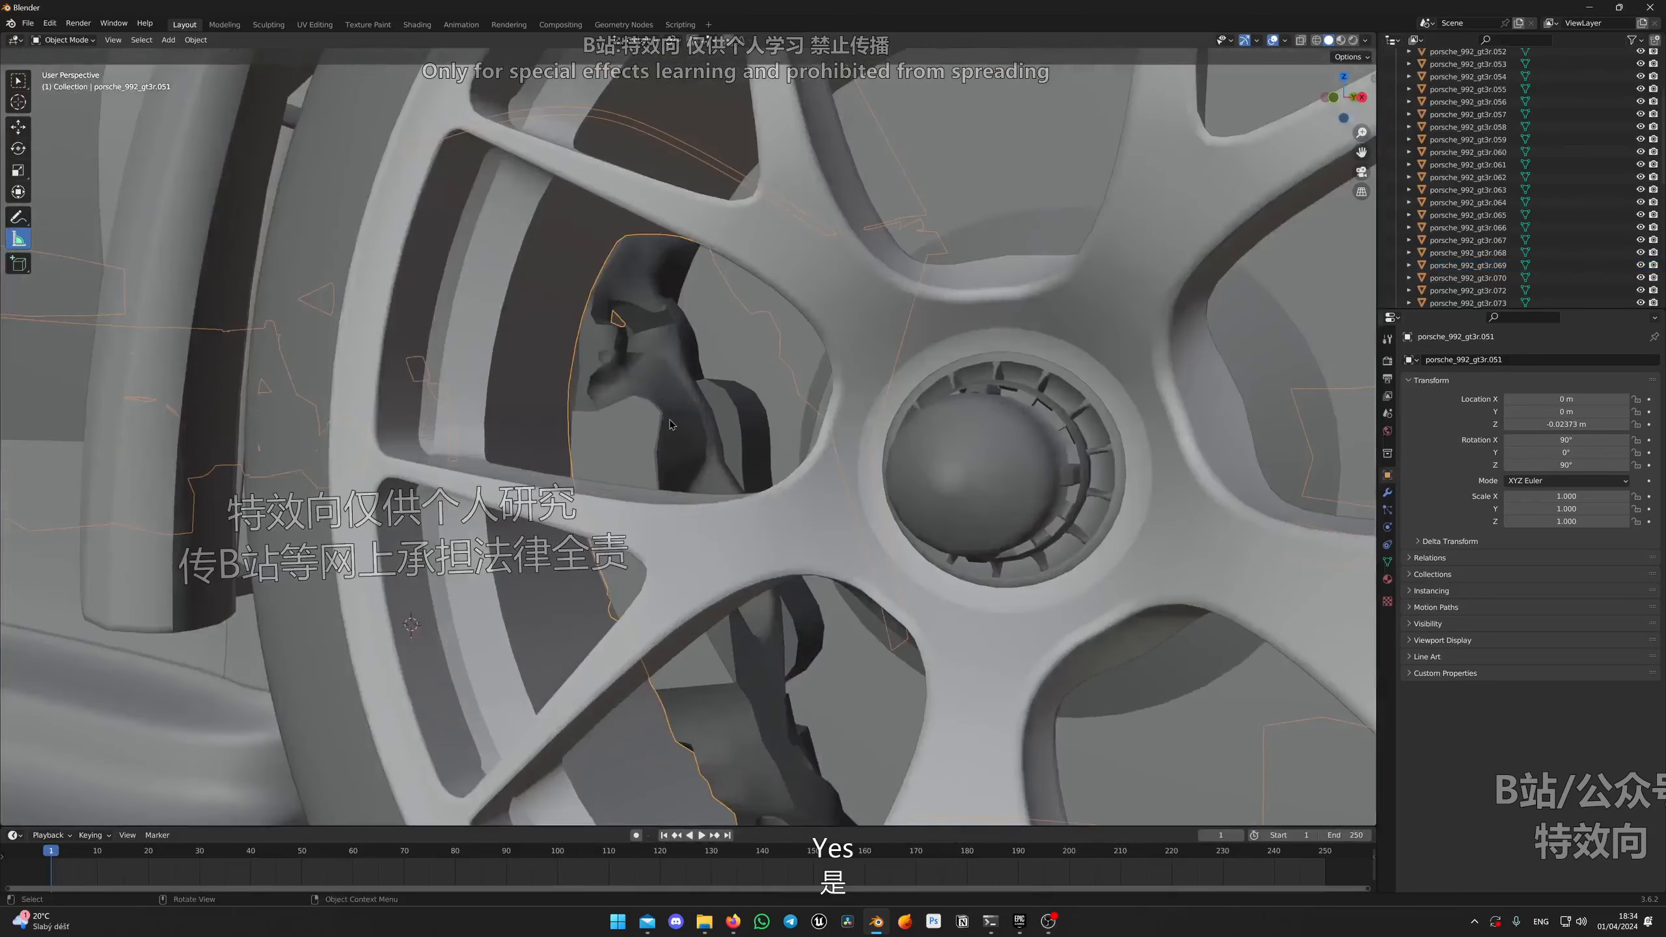
scroll(656, 440, "down", 5)
scroll(658, 466, "up", 4)
scroll(659, 427, "down", 5)
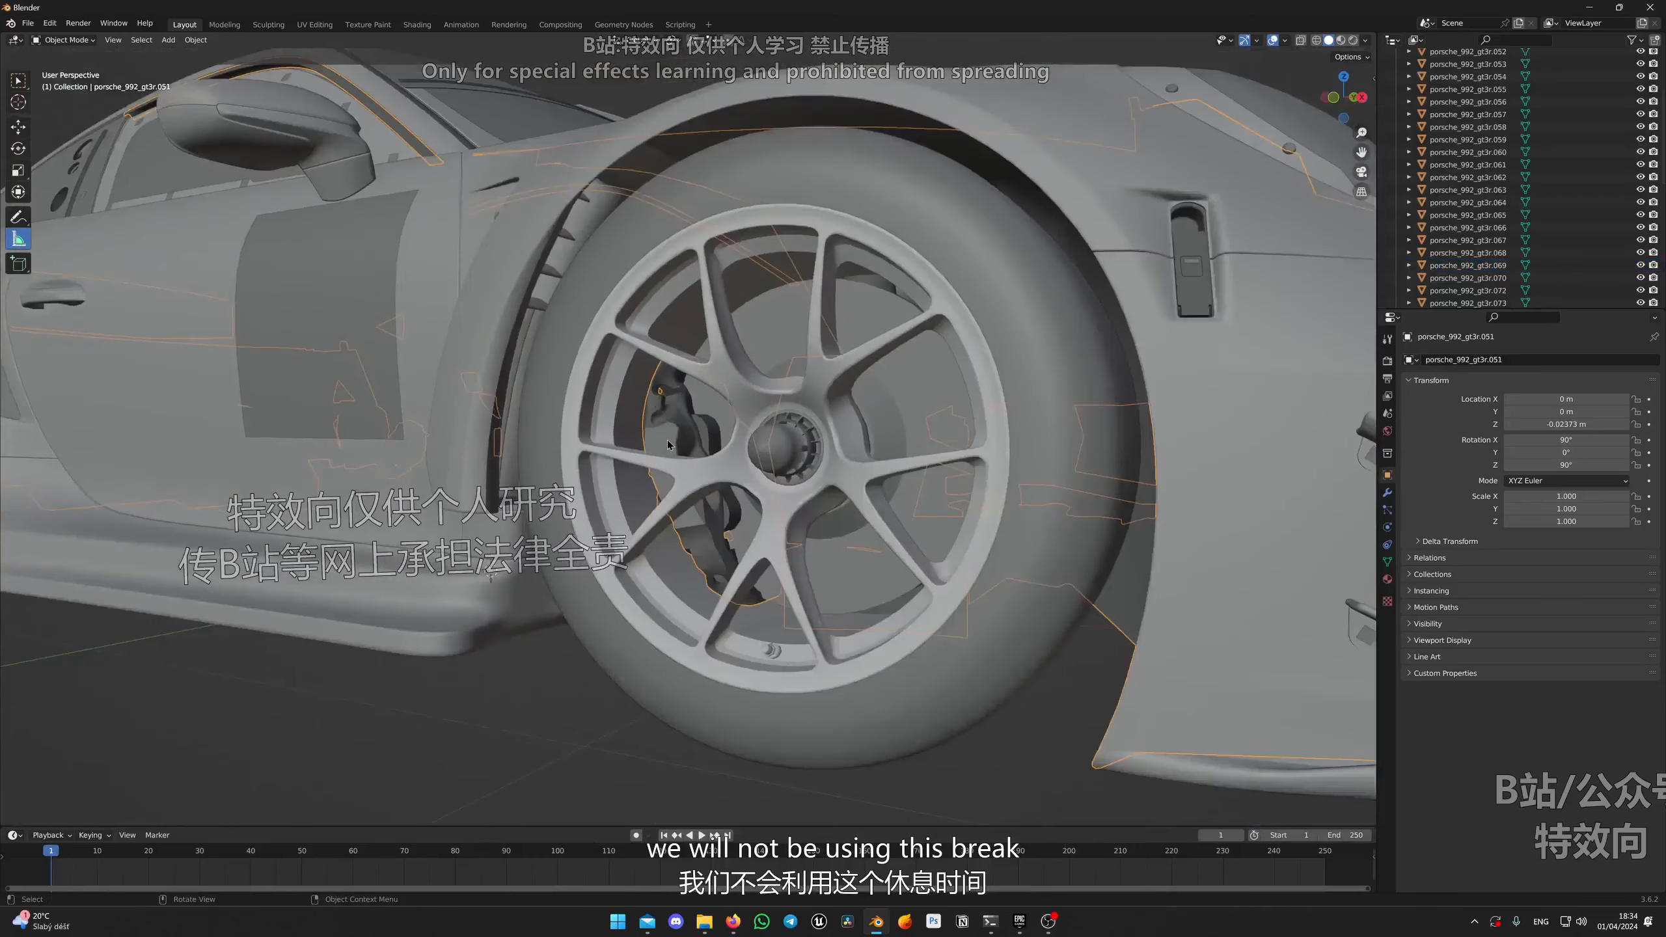
scroll(669, 437, "up", 5)
key("h")
scroll(677, 443, "down", 5)
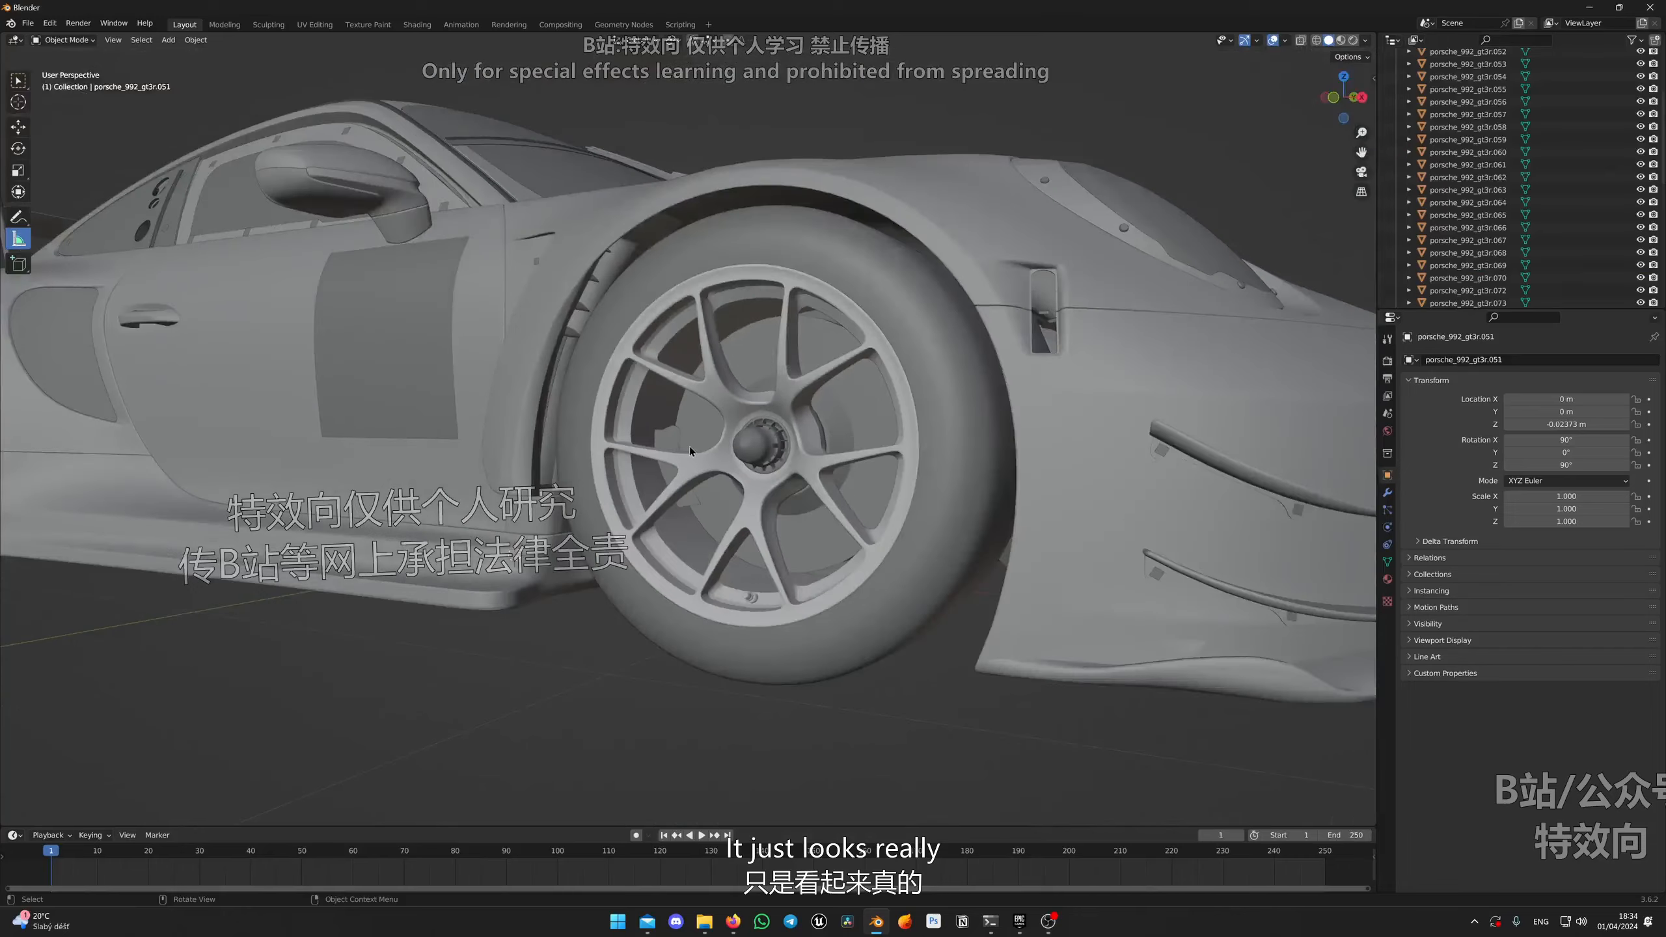
Step: Hide the remaining brake caliper piece behind the front-right rim
scroll(690, 445, "up", 5)
left_click(672, 441)
key("h")
scroll(720, 448, "down", 5)
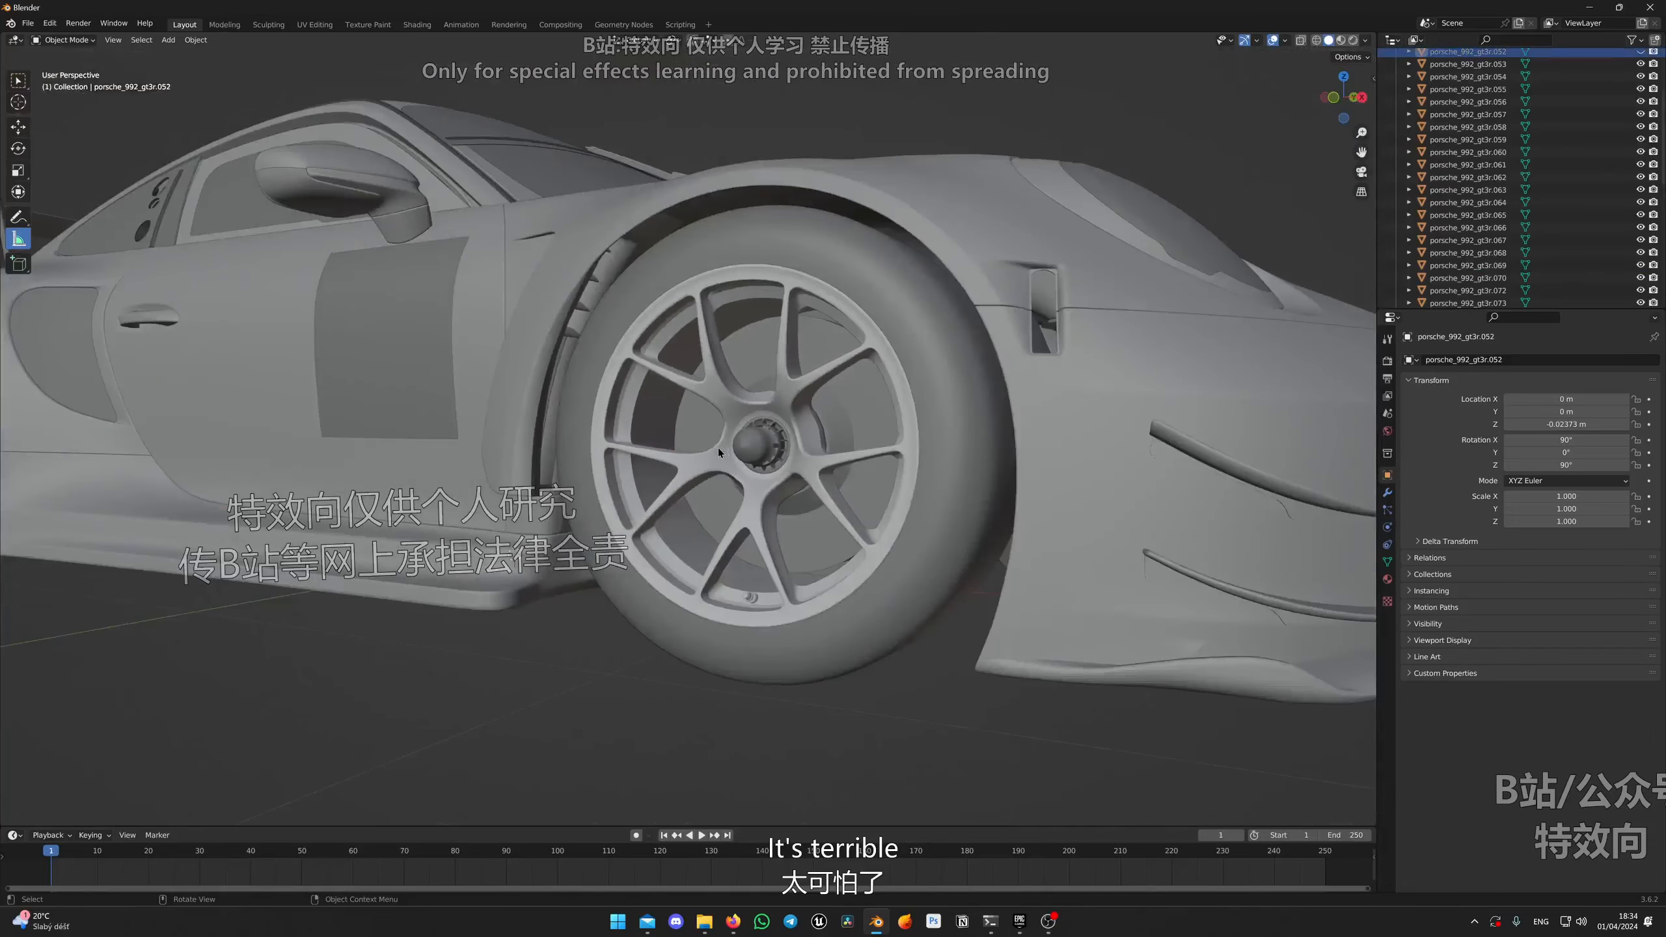
Step: Open the hub and brake disc mesh in Edit Mode and select only the front-right wheel's geometry in wireframe, restoring solid shading
mouse_move(662, 434)
middle_mouse_down()
mouse_move(599, 419)
mouse_move(659, 424)
middle_mouse_up()
scroll(722, 437, "up", 5)
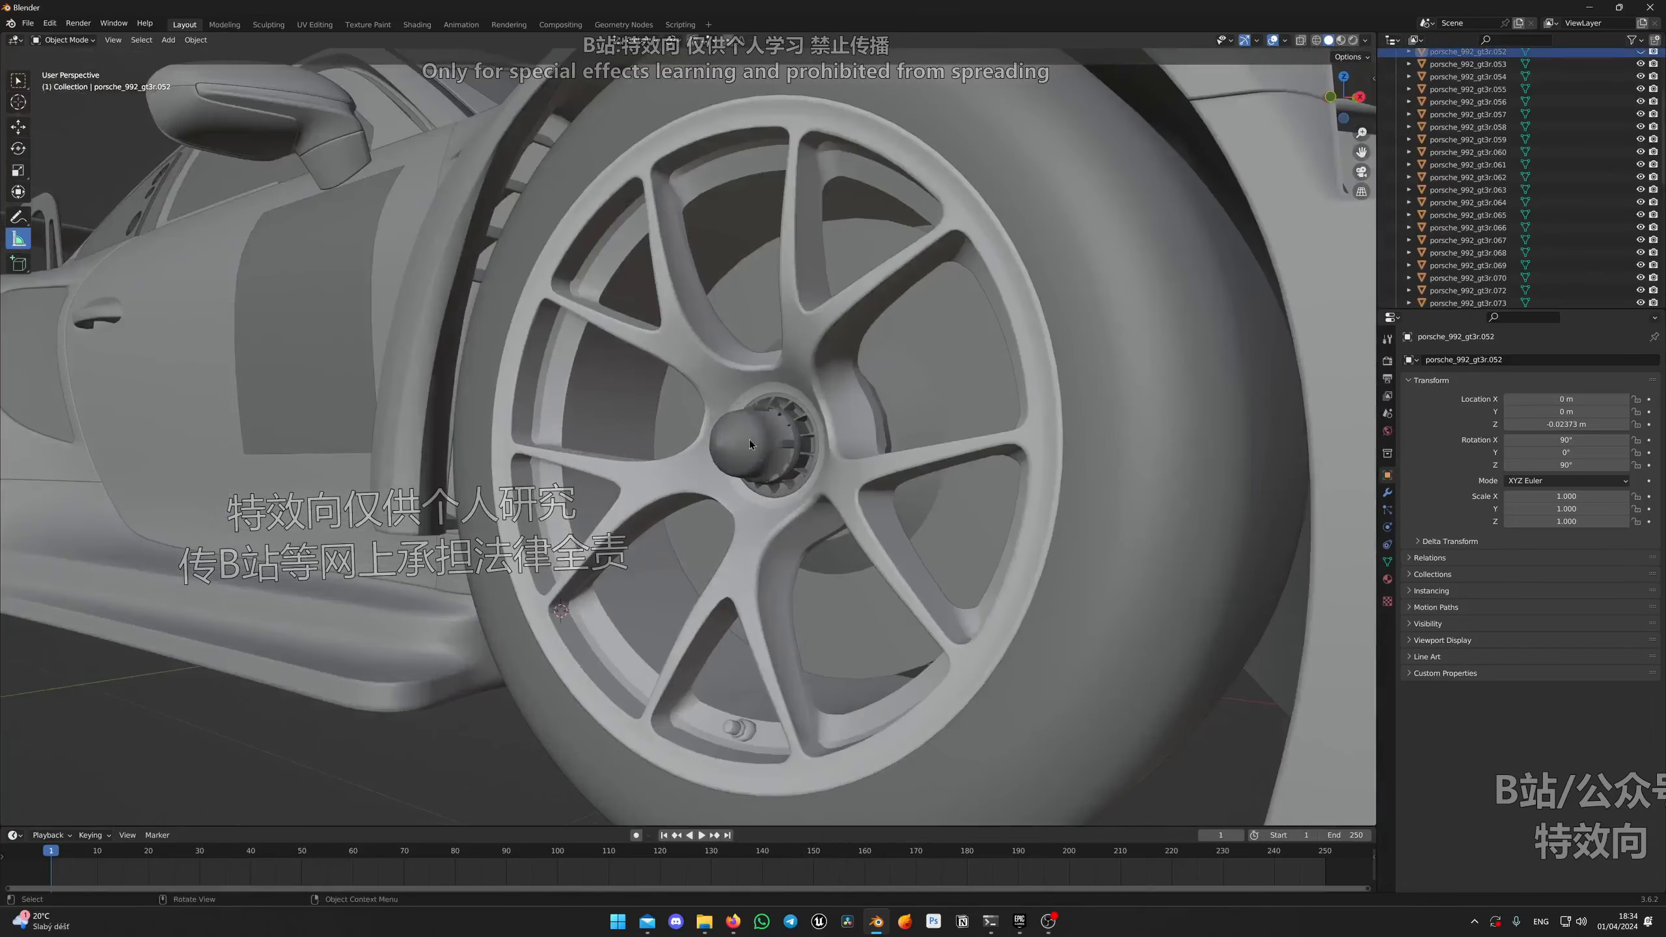
left_click(750, 440)
key("Tab")
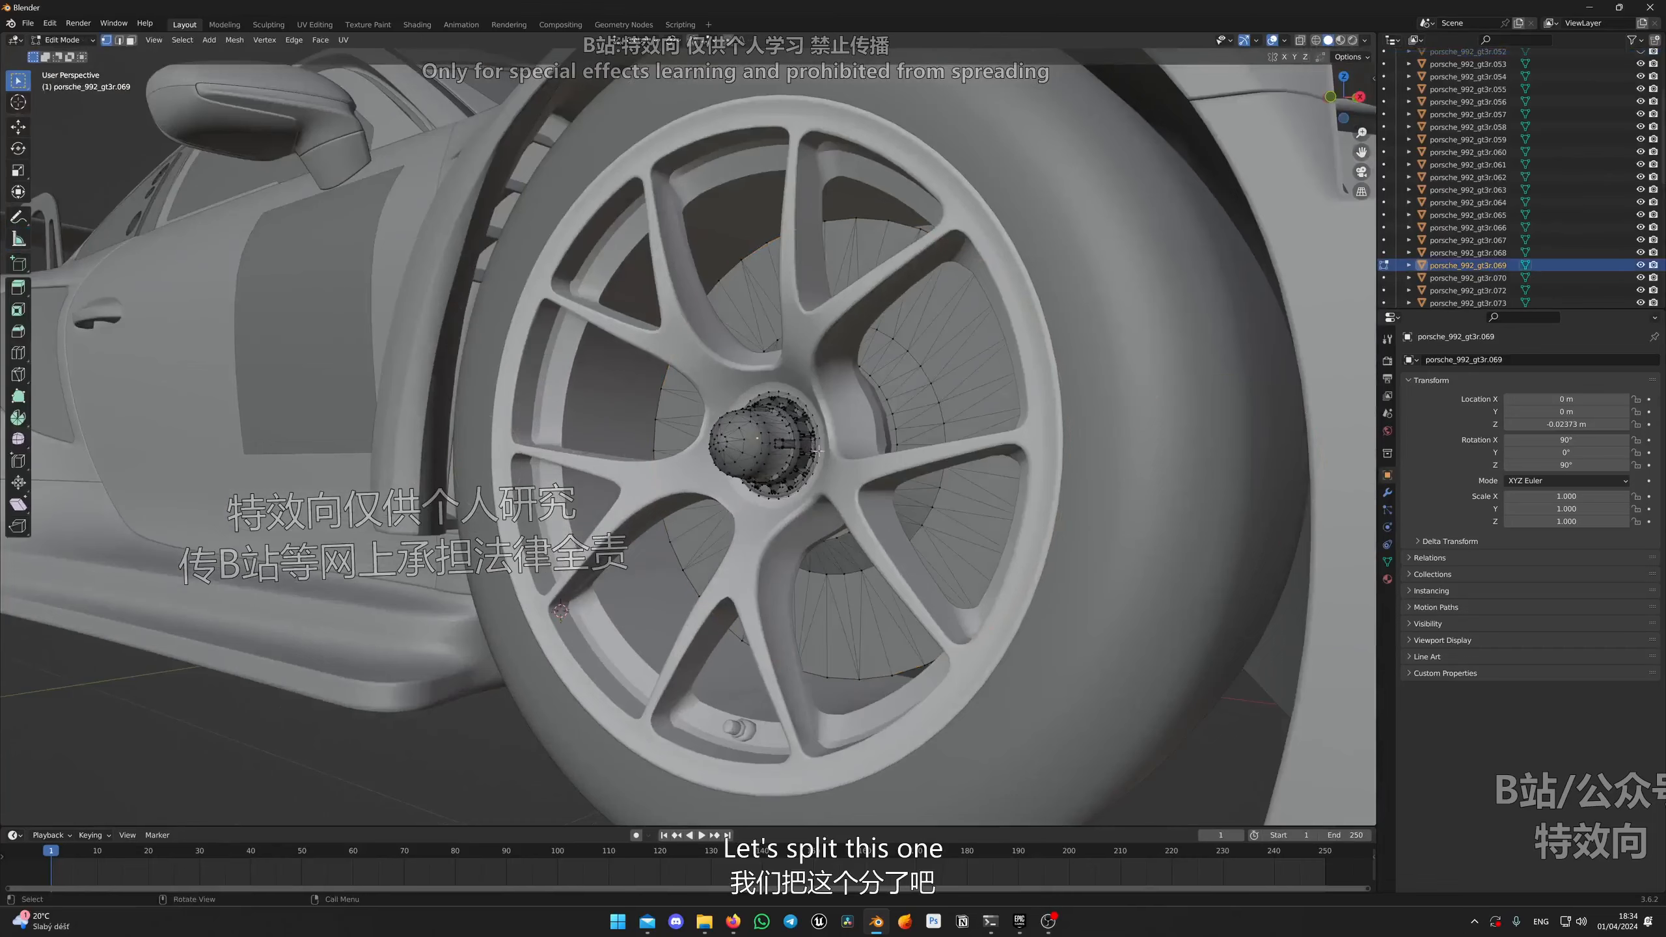
scroll(903, 394, "down", 2)
middle_click_drag(903, 407, 655, 226)
scroll(907, 392, "down", 4)
left_click(1316, 41)
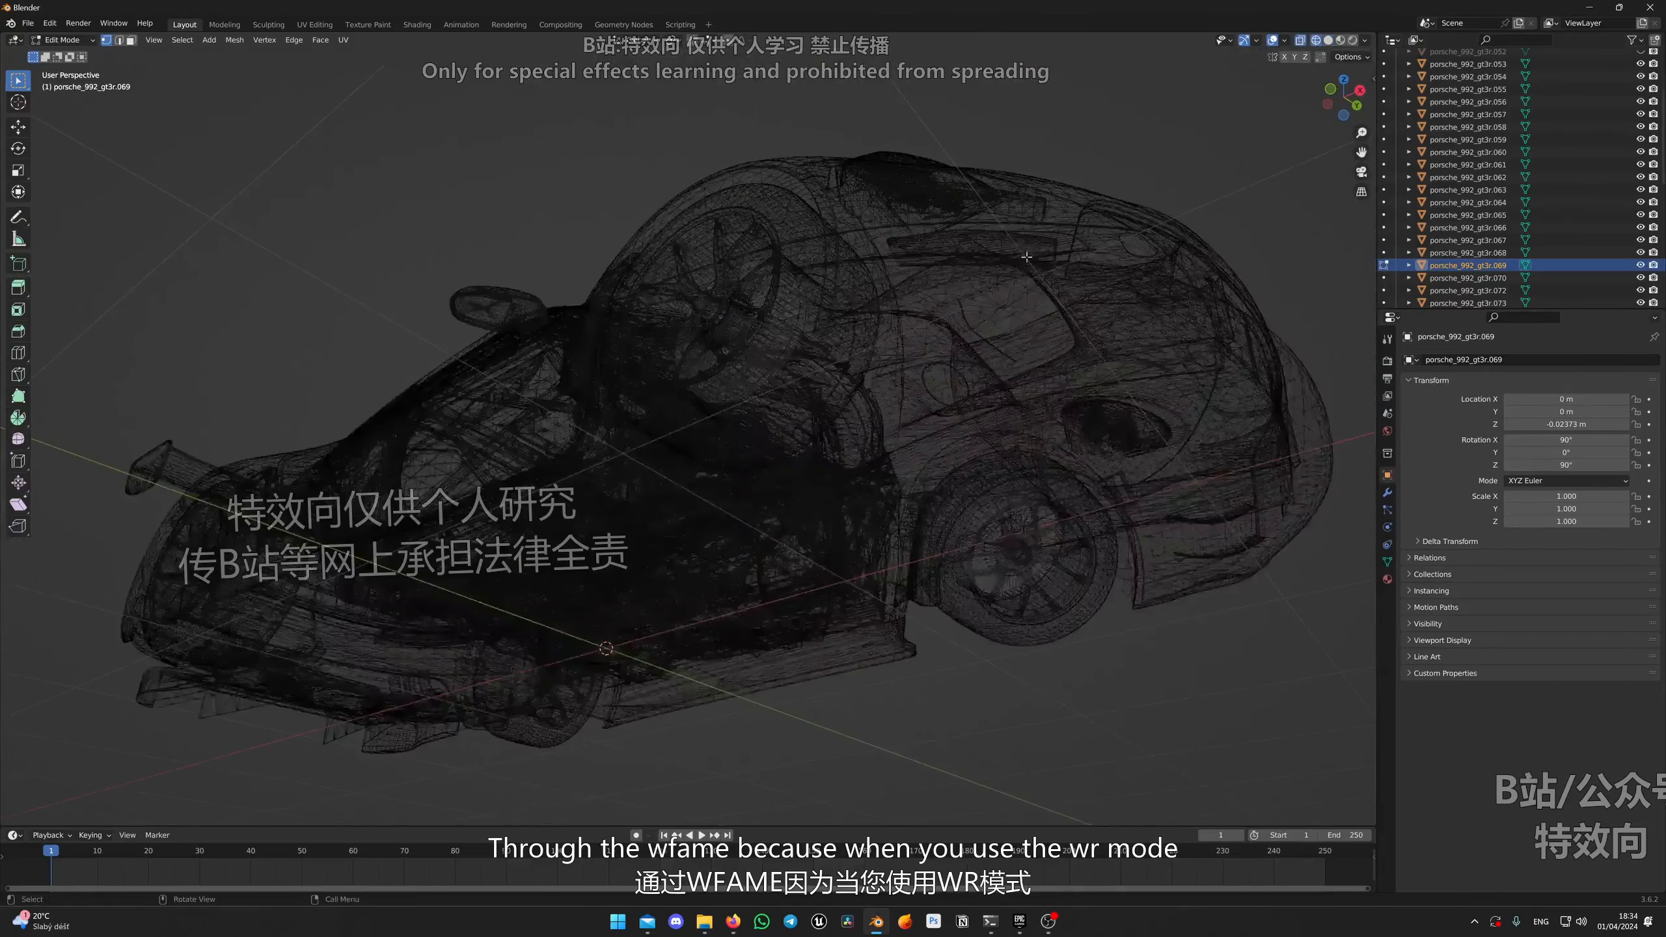
mouse_move(822, 289)
middle_mouse_down()
mouse_move(777, 246)
mouse_move(728, 237)
middle_mouse_up()
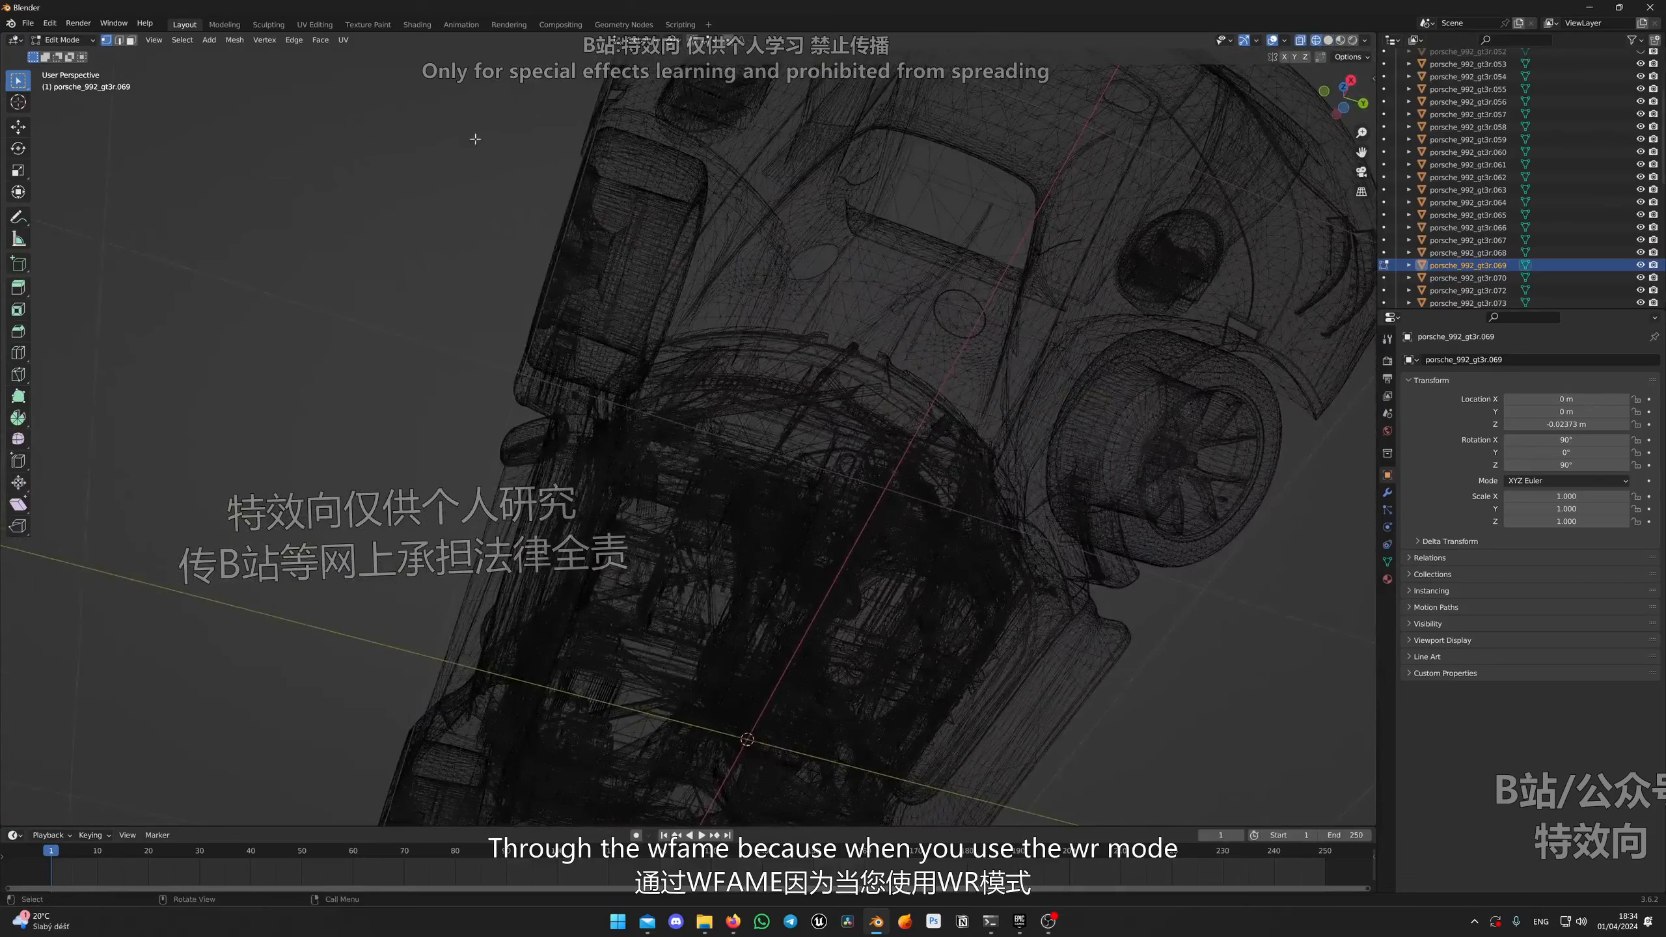
left_click_drag(475, 140, 720, 374)
mouse_move(720, 375)
middle_mouse_down()
mouse_move(638, 306)
mouse_move(754, 407)
mouse_move(970, 507)
middle_mouse_up()
scroll(797, 446, "up", 1)
scroll(866, 453, "up", 2)
left_click(1328, 40)
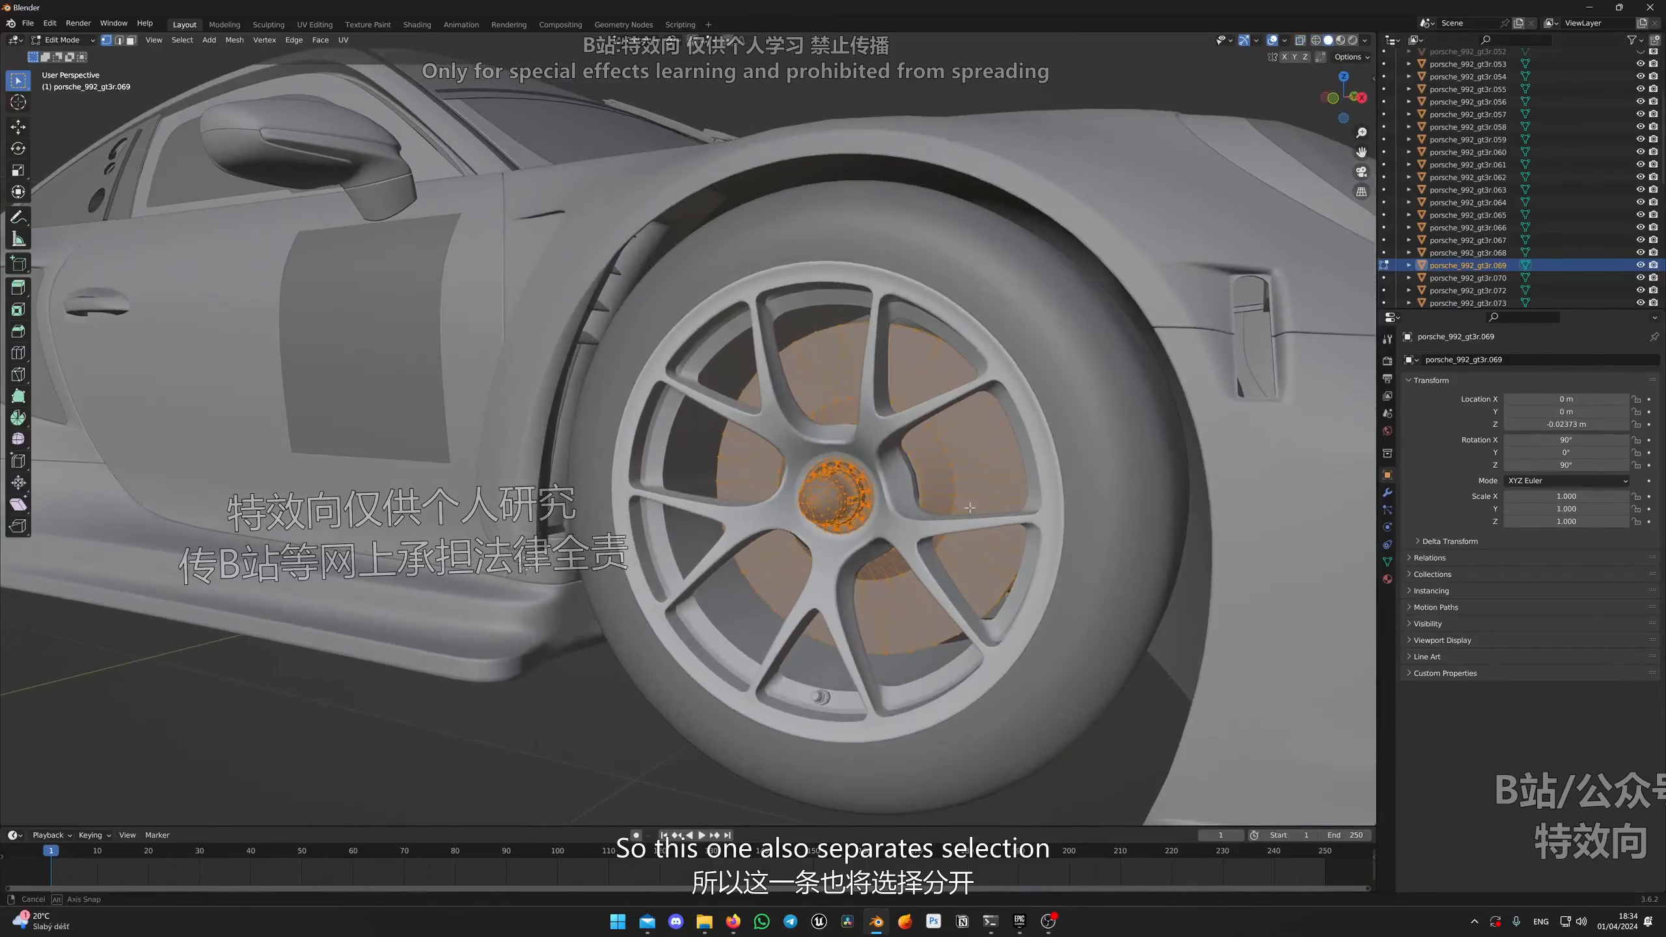
Step: Separate the selected front-right hub and disc geometry into its own object, return to Object Mode and clear the selection
right_click(852, 519)
mouse_move(846, 511)
left_click(900, 506)
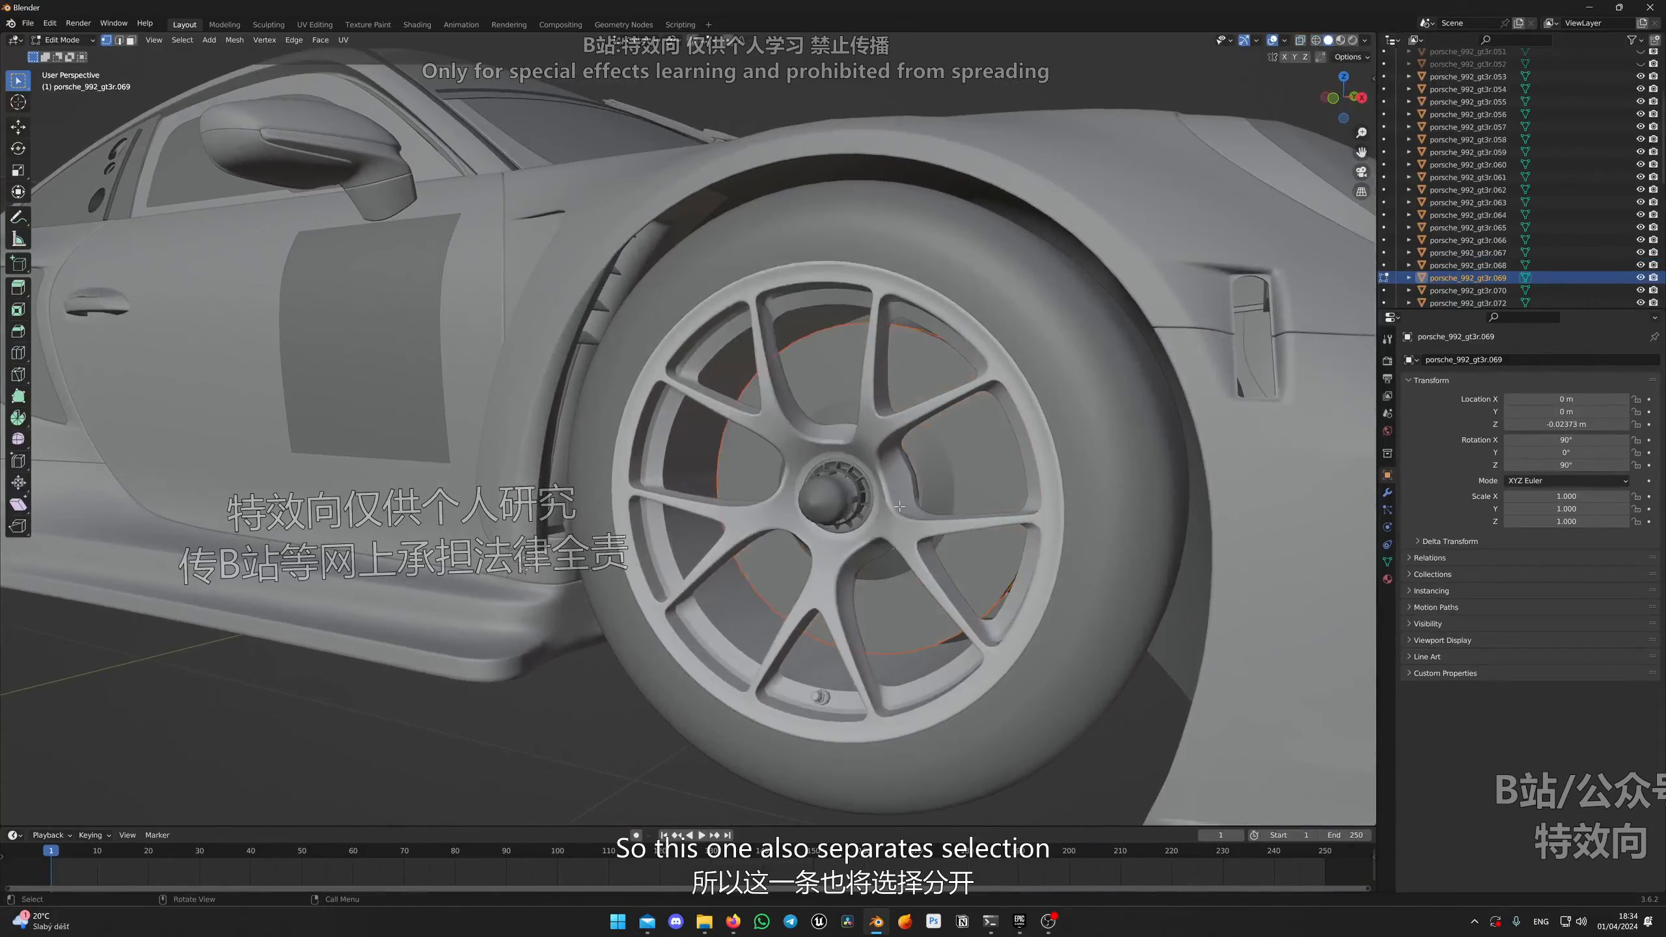
scroll(899, 507, "down", 3)
key("Tab")
left_click(779, 666)
scroll(789, 514, "down", 4)
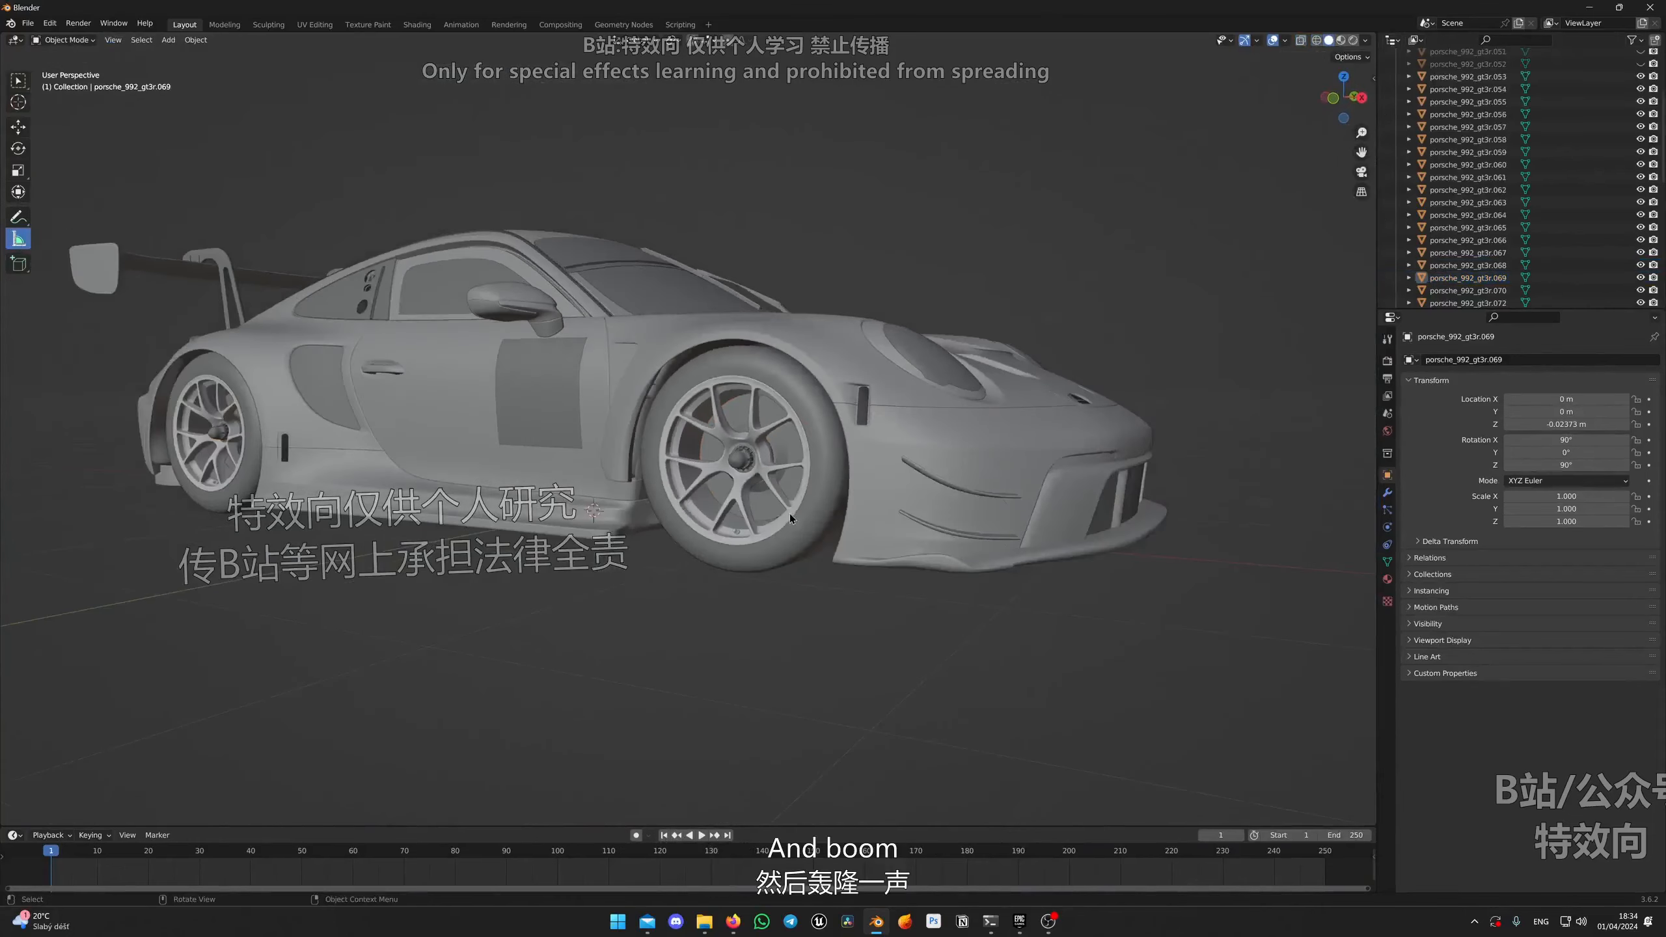
Step: Select the separated front-right rim, tire and hub with brake disc together
scroll(789, 514, "up", 2)
scroll(789, 516, "up", 3)
left_click(747, 418)
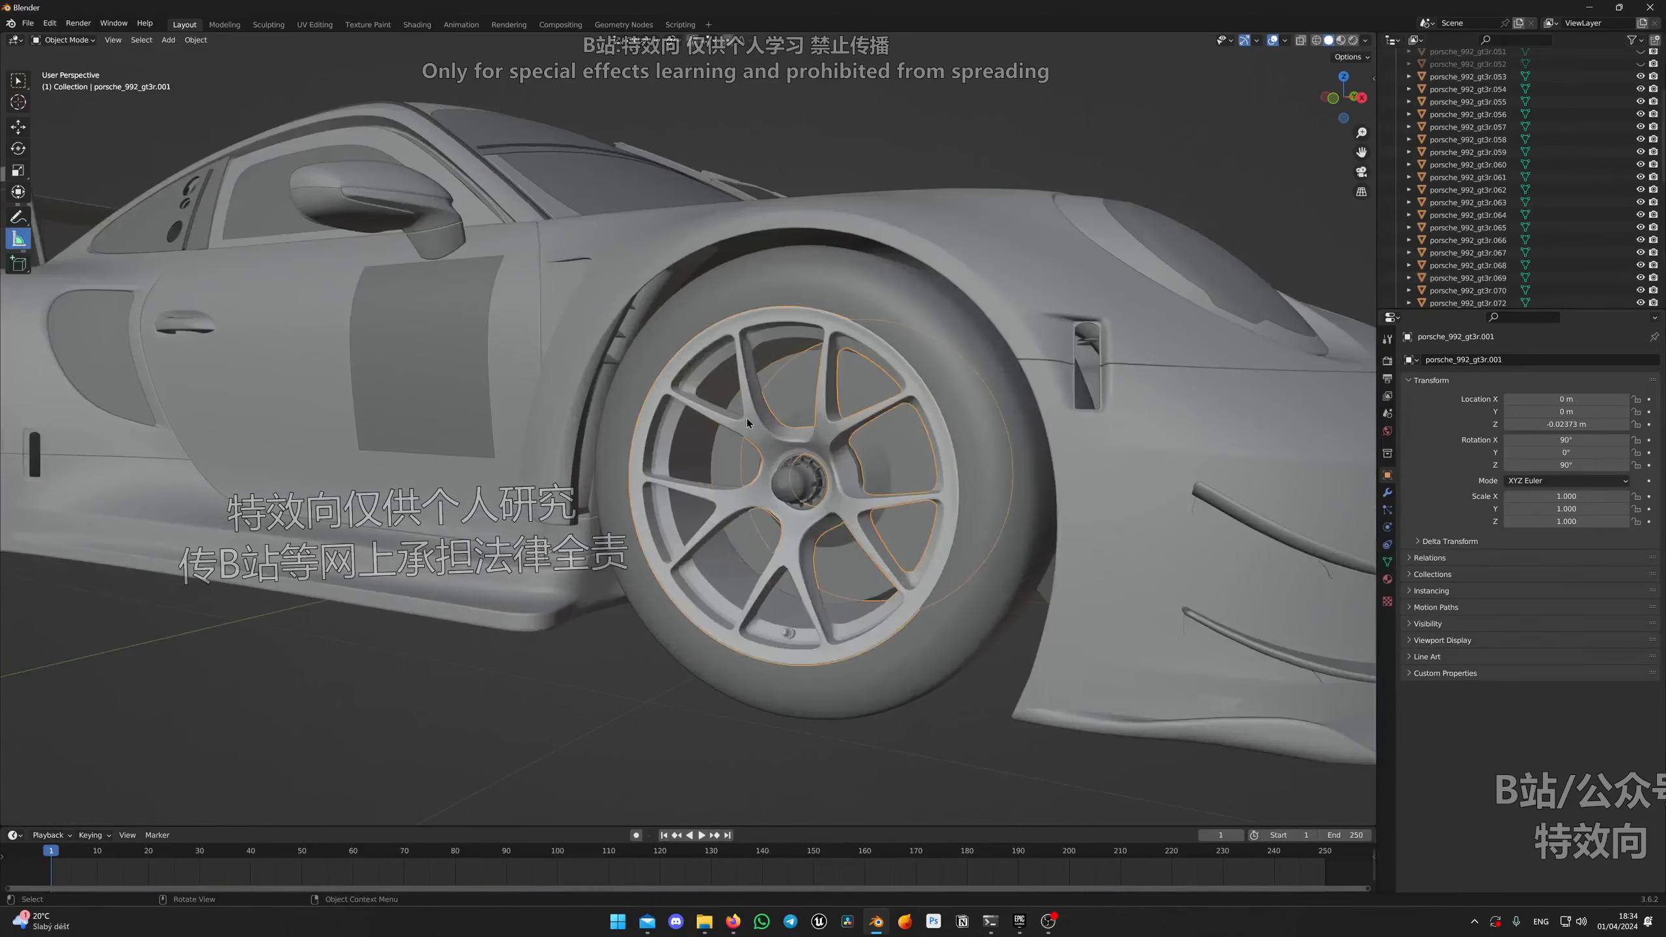
left_click(683, 329)
left_click(775, 501)
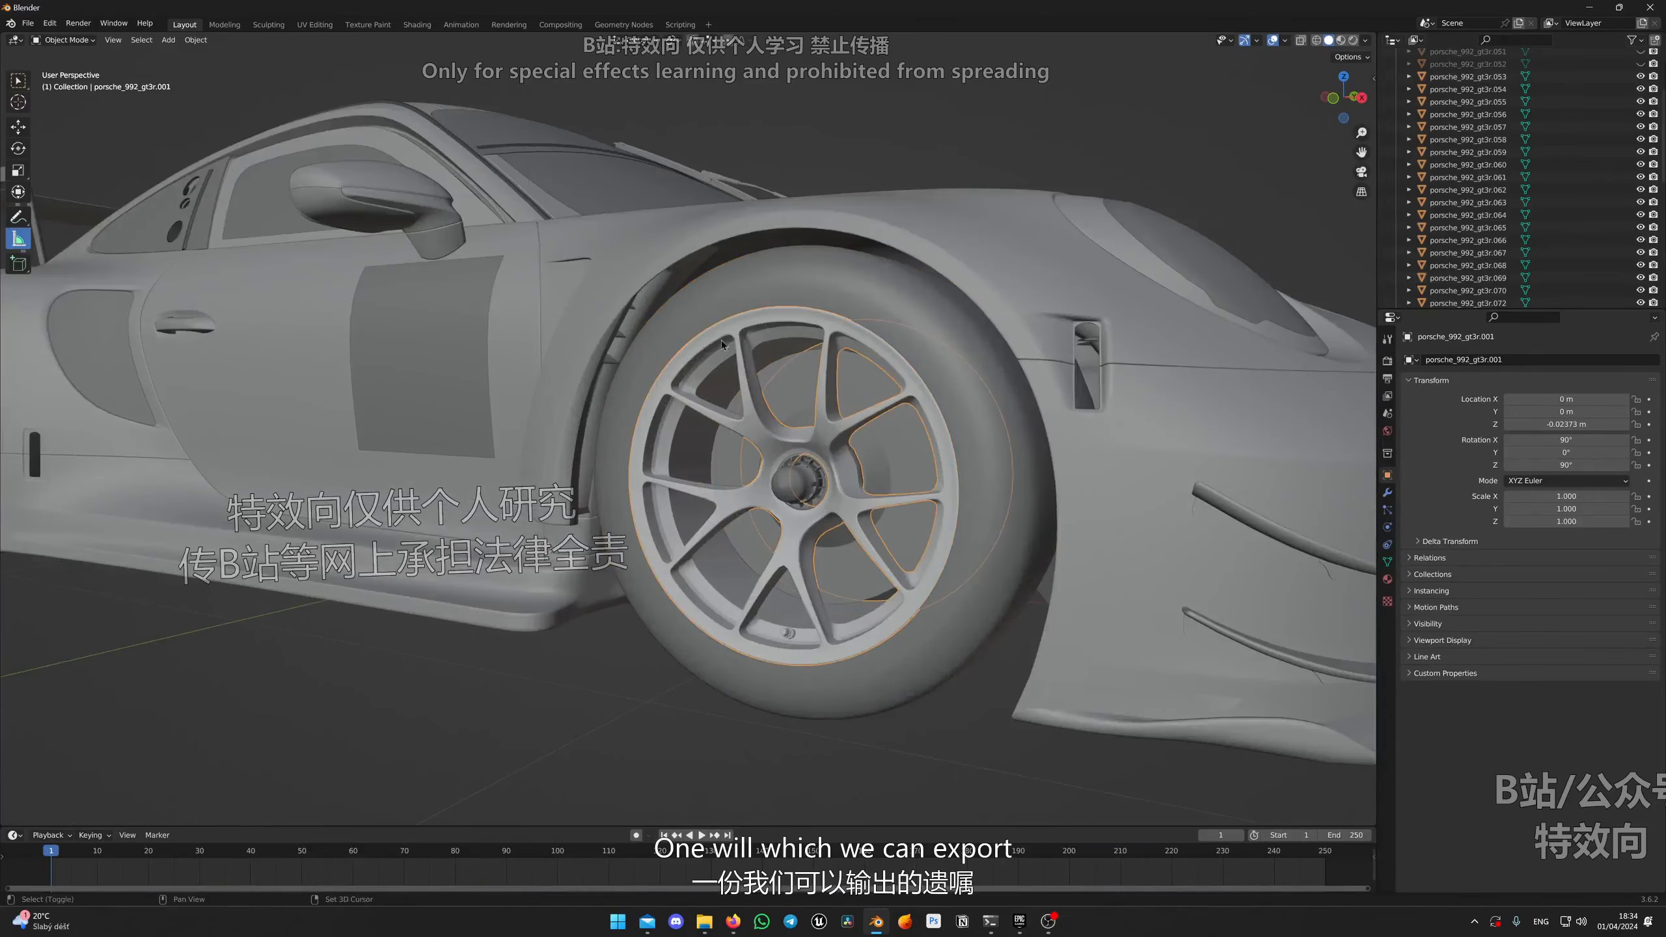
left_click(779, 401, "shift")
left_click(787, 390, "shift")
Step: Temporarily hide the selected front-right wheel parts to check the selection, and undo the hiding
key("h")
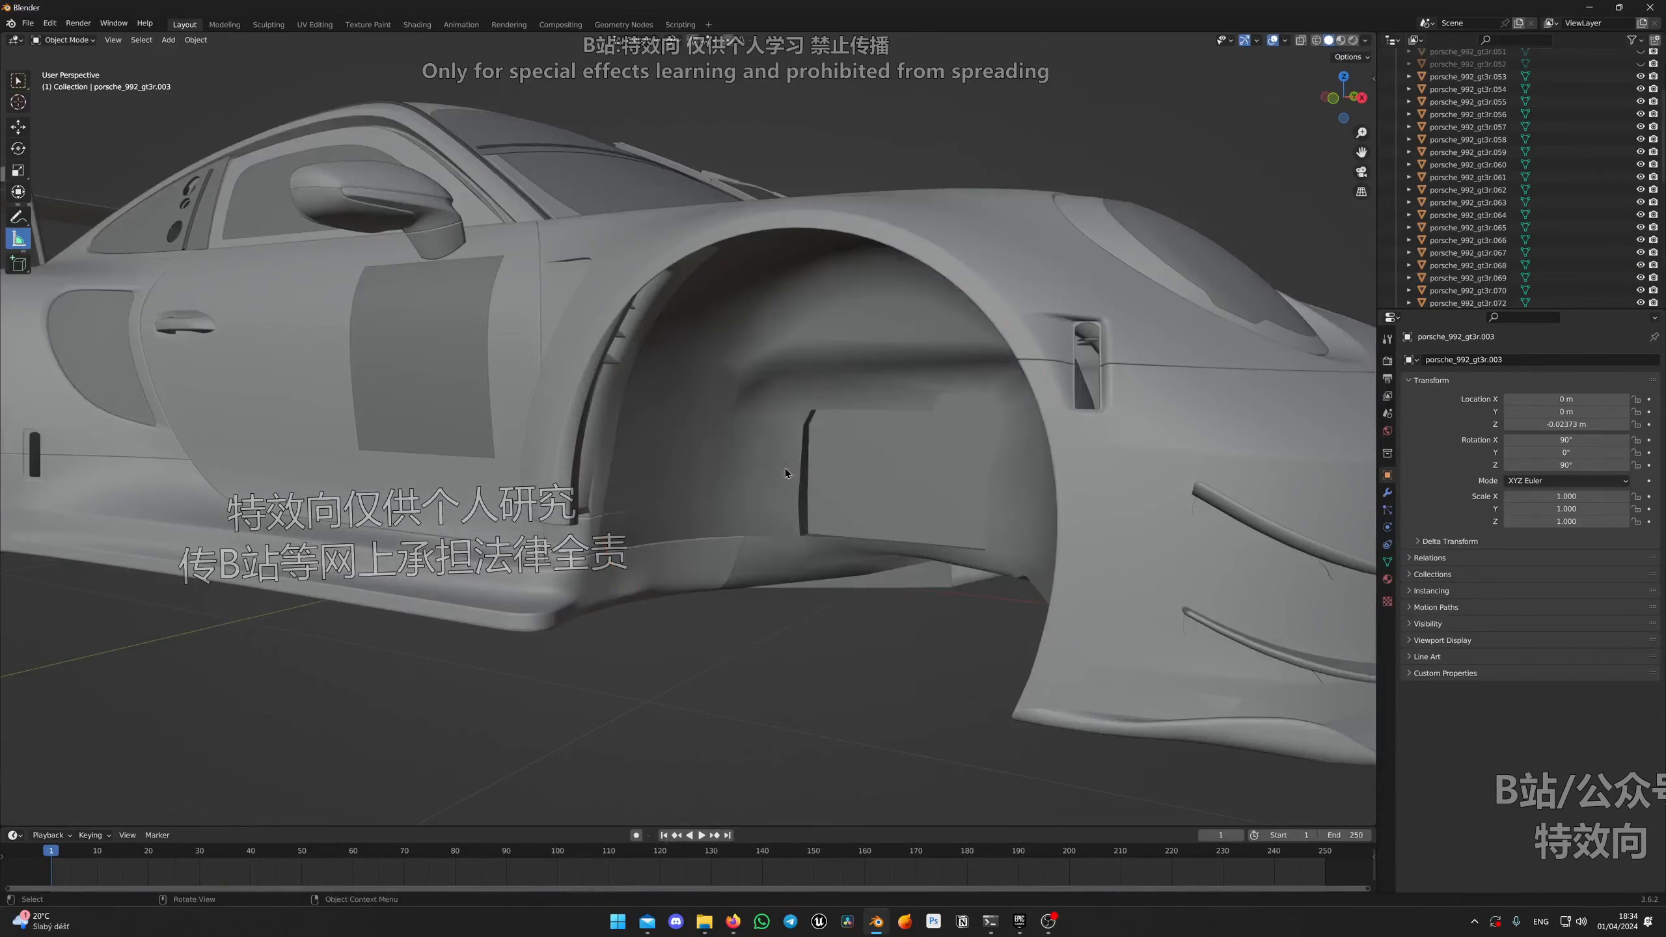
key("ctrl+z")
scroll(787, 472, "down", 4)
mouse_move(770, 471)
middle_mouse_down()
mouse_move(682, 495)
mouse_move(812, 487)
mouse_move(759, 485)
middle_mouse_up()
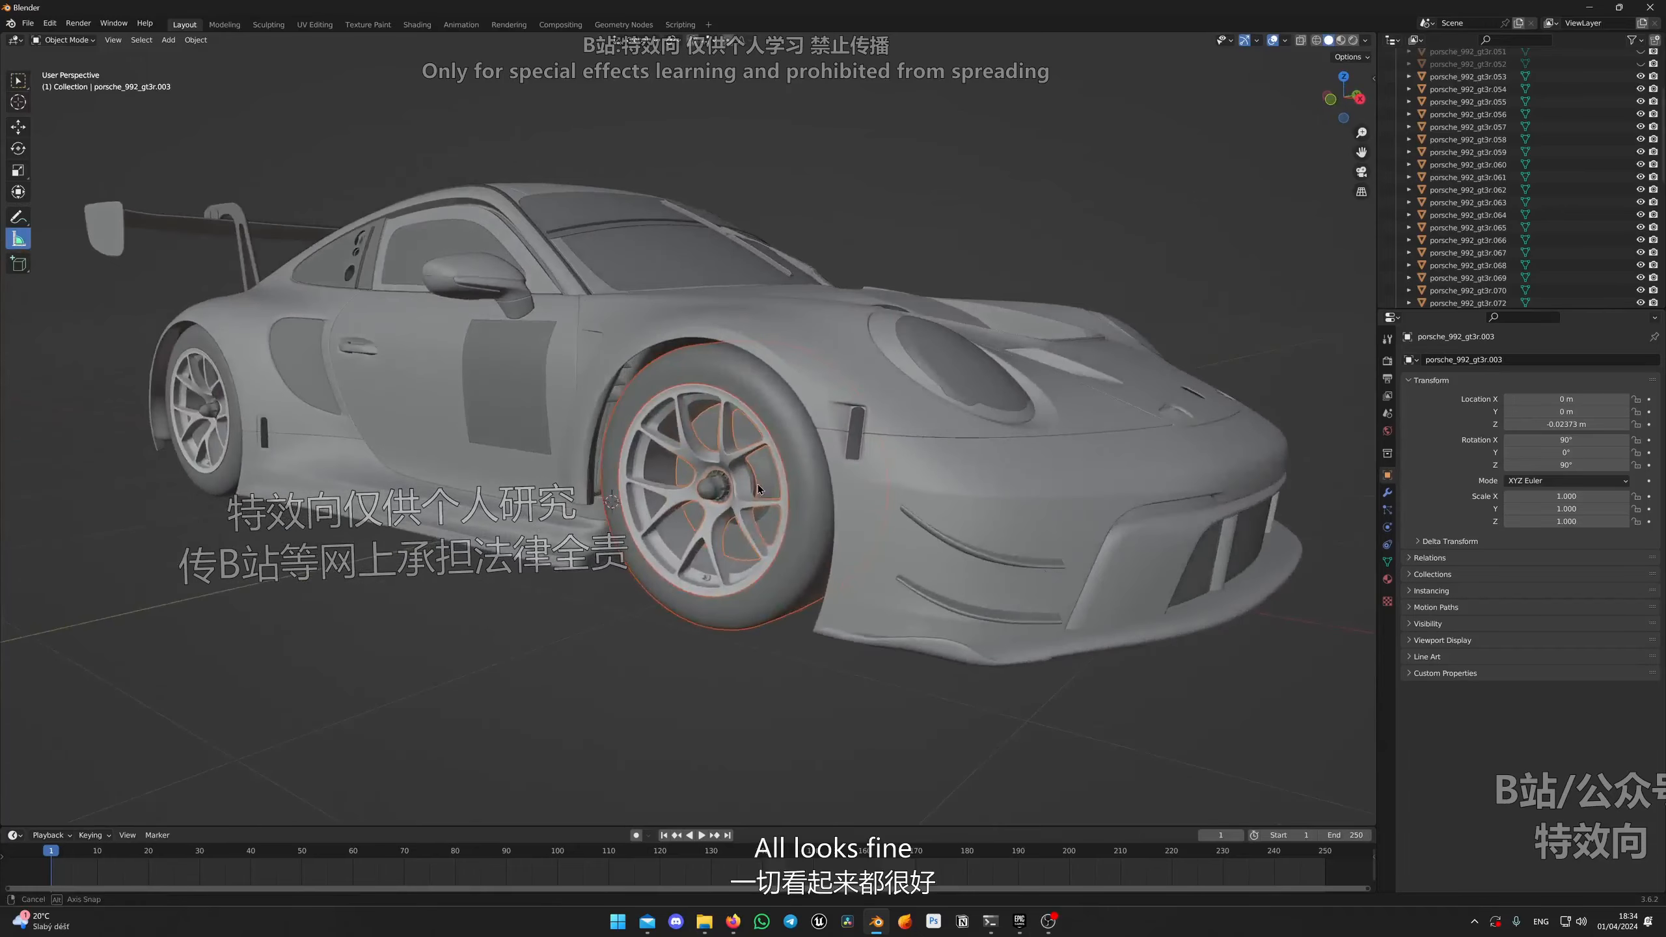
scroll(762, 486, "up", 1)
Step: Start an FBX export and create and open a folder named Porsche GT3 UE inside the Models folder
left_click(34, 23)
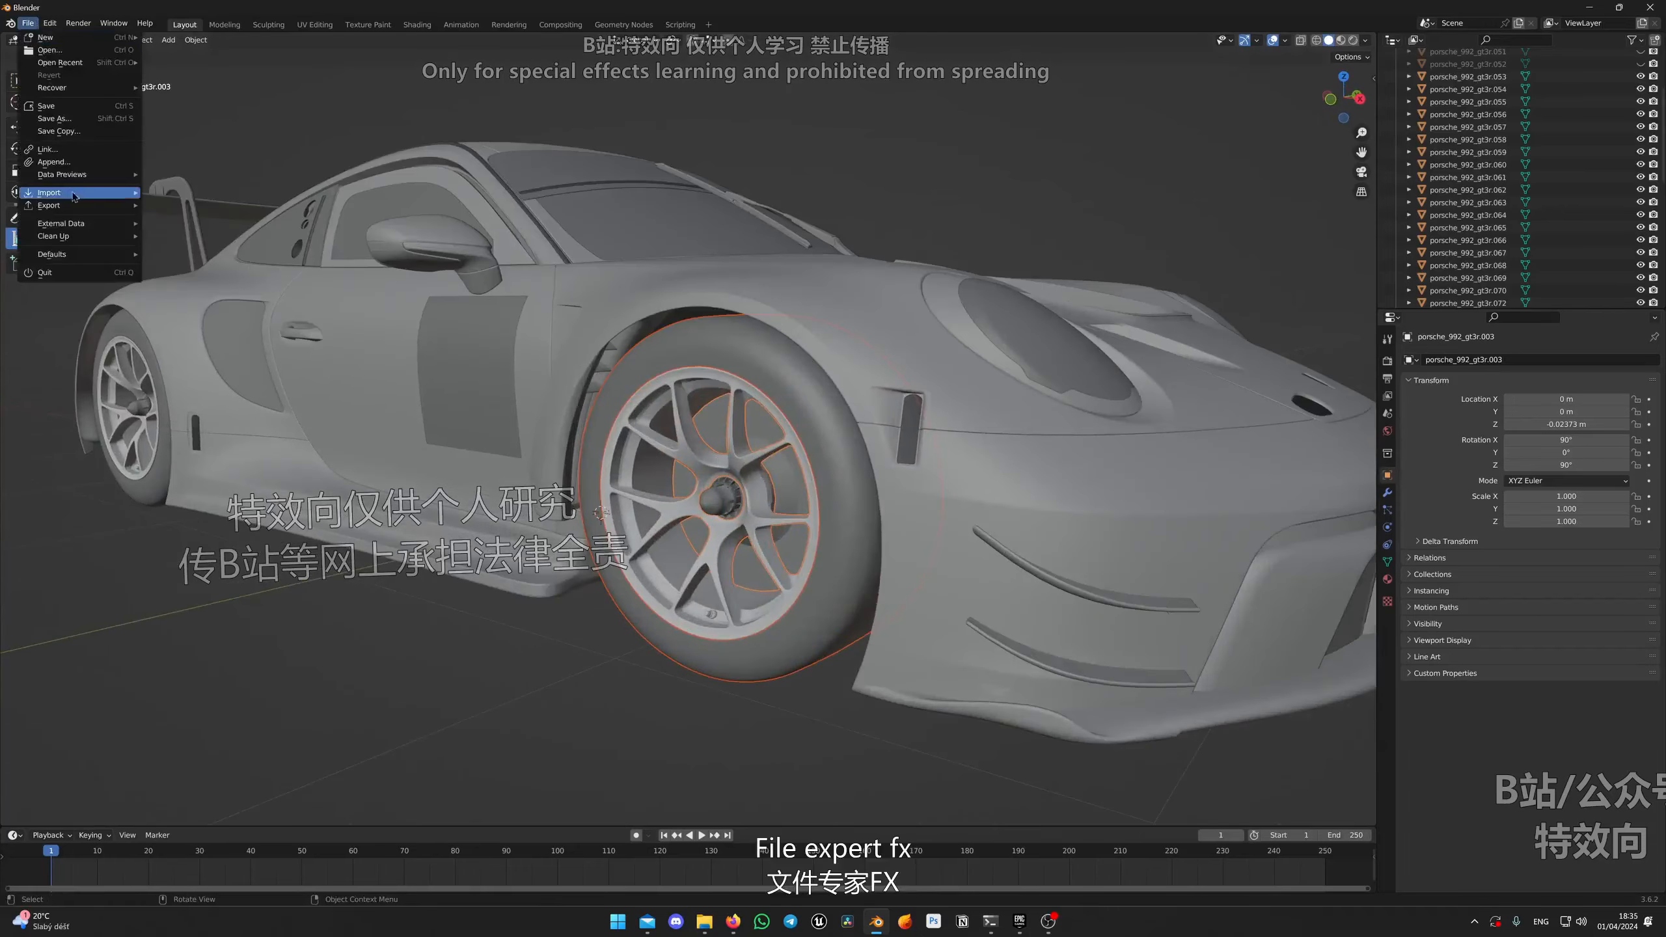
mouse_move(77, 205)
left_click(194, 333)
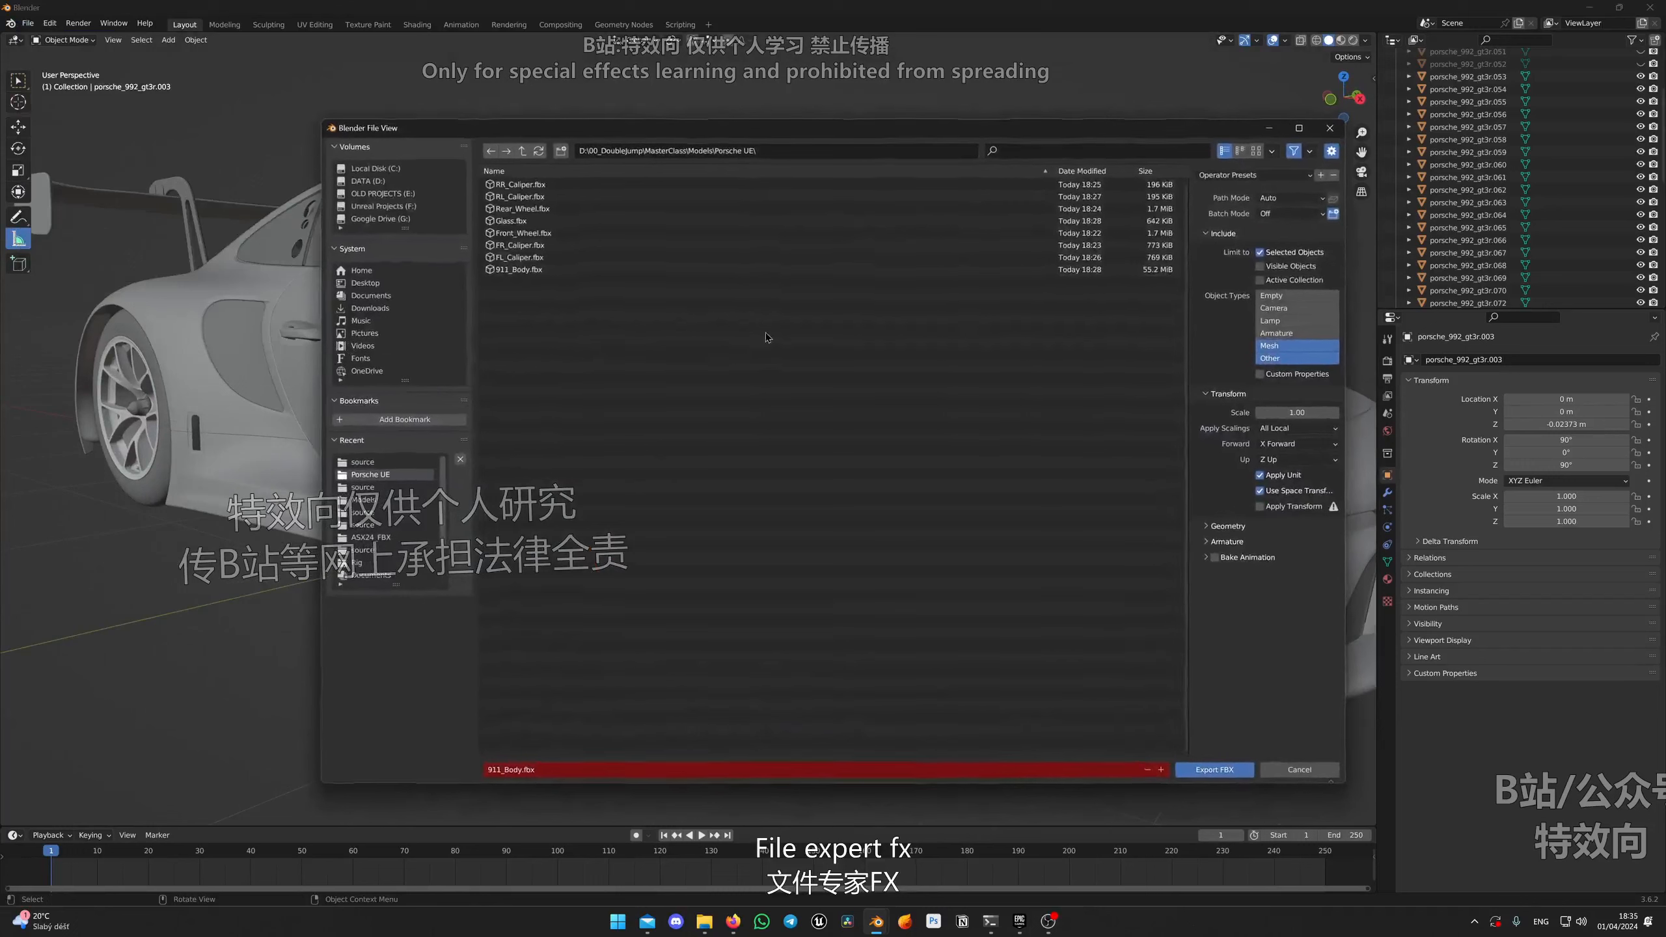
right_click(528, 307)
mouse_move(521, 401)
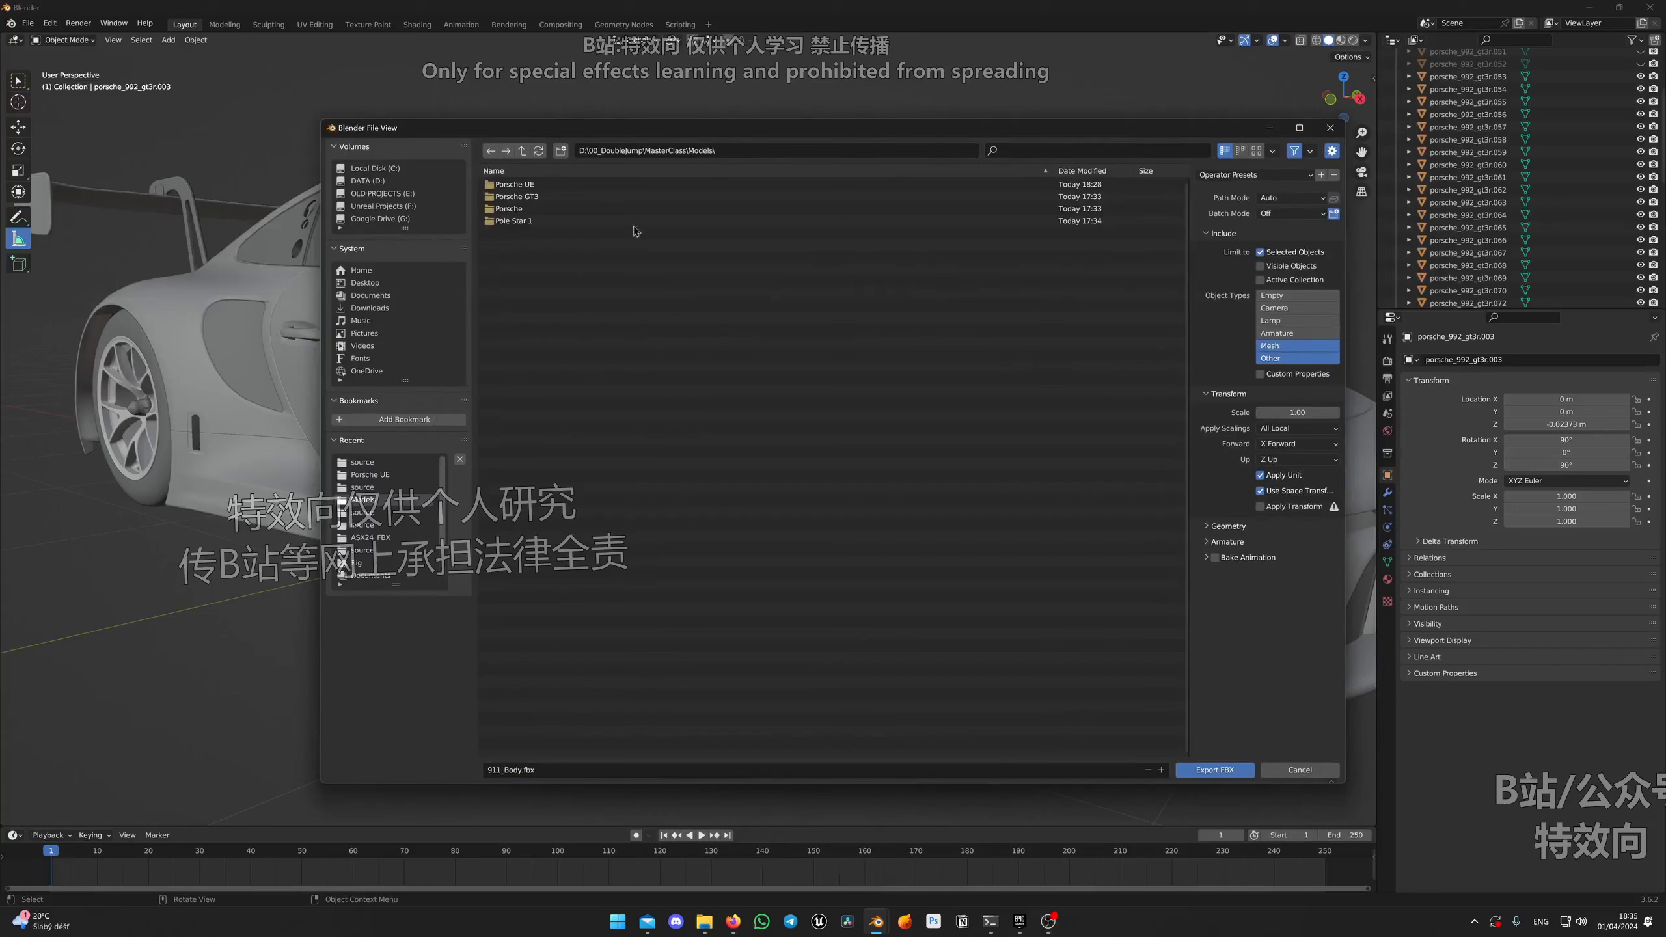
left_click(562, 154)
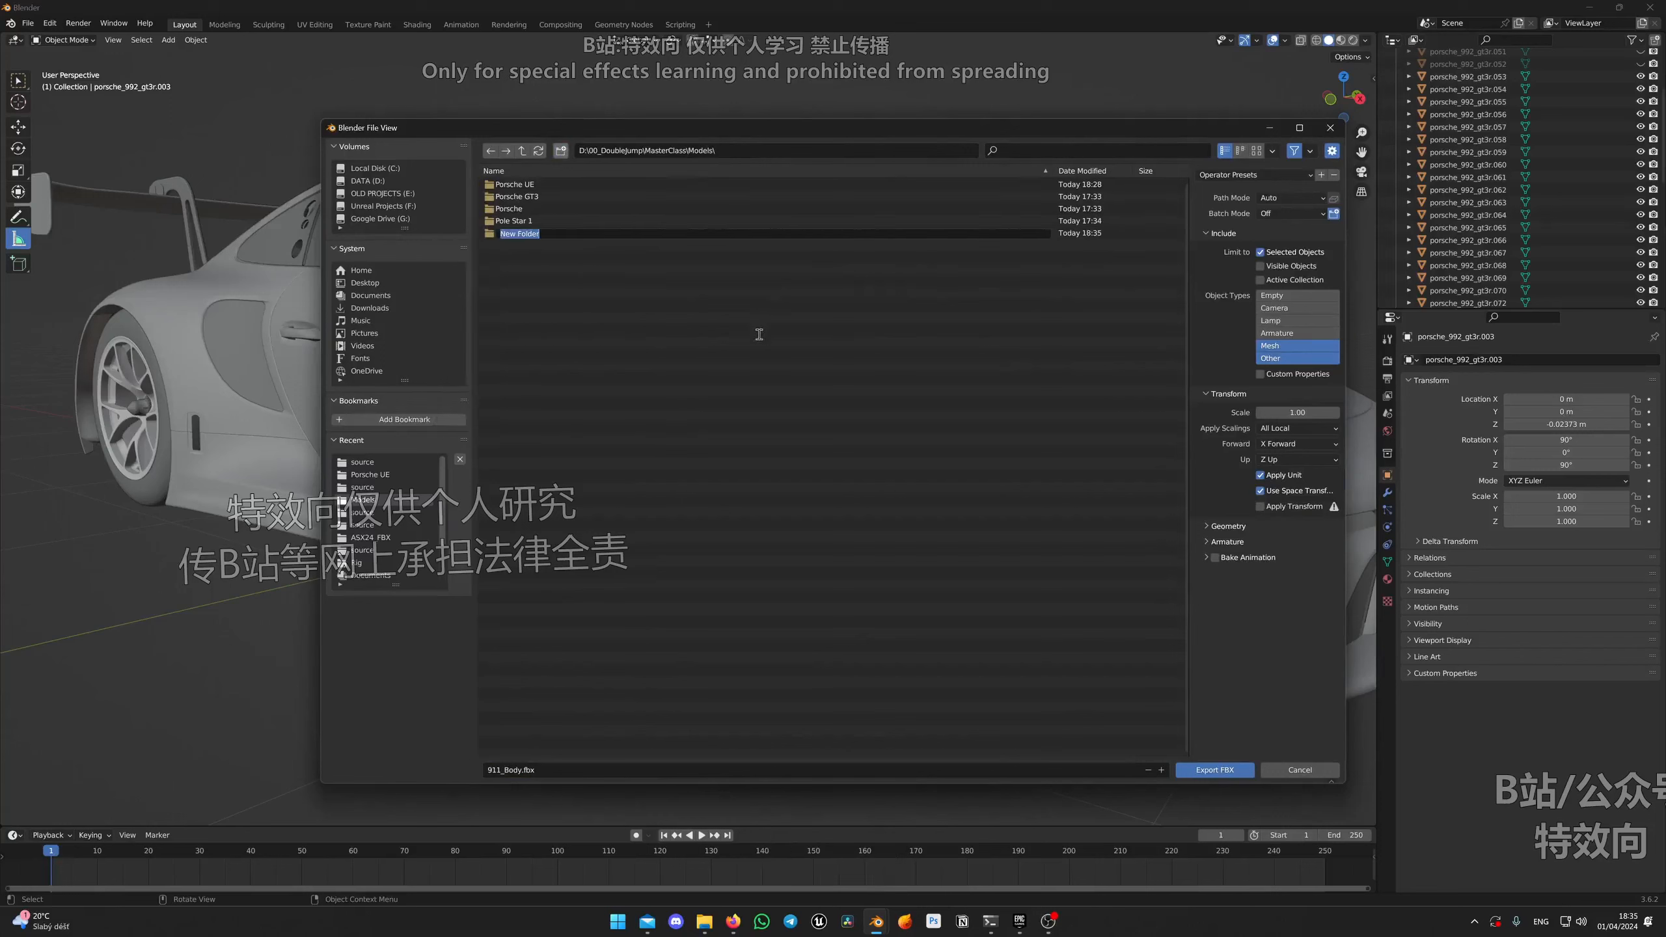
type("Porsche G")
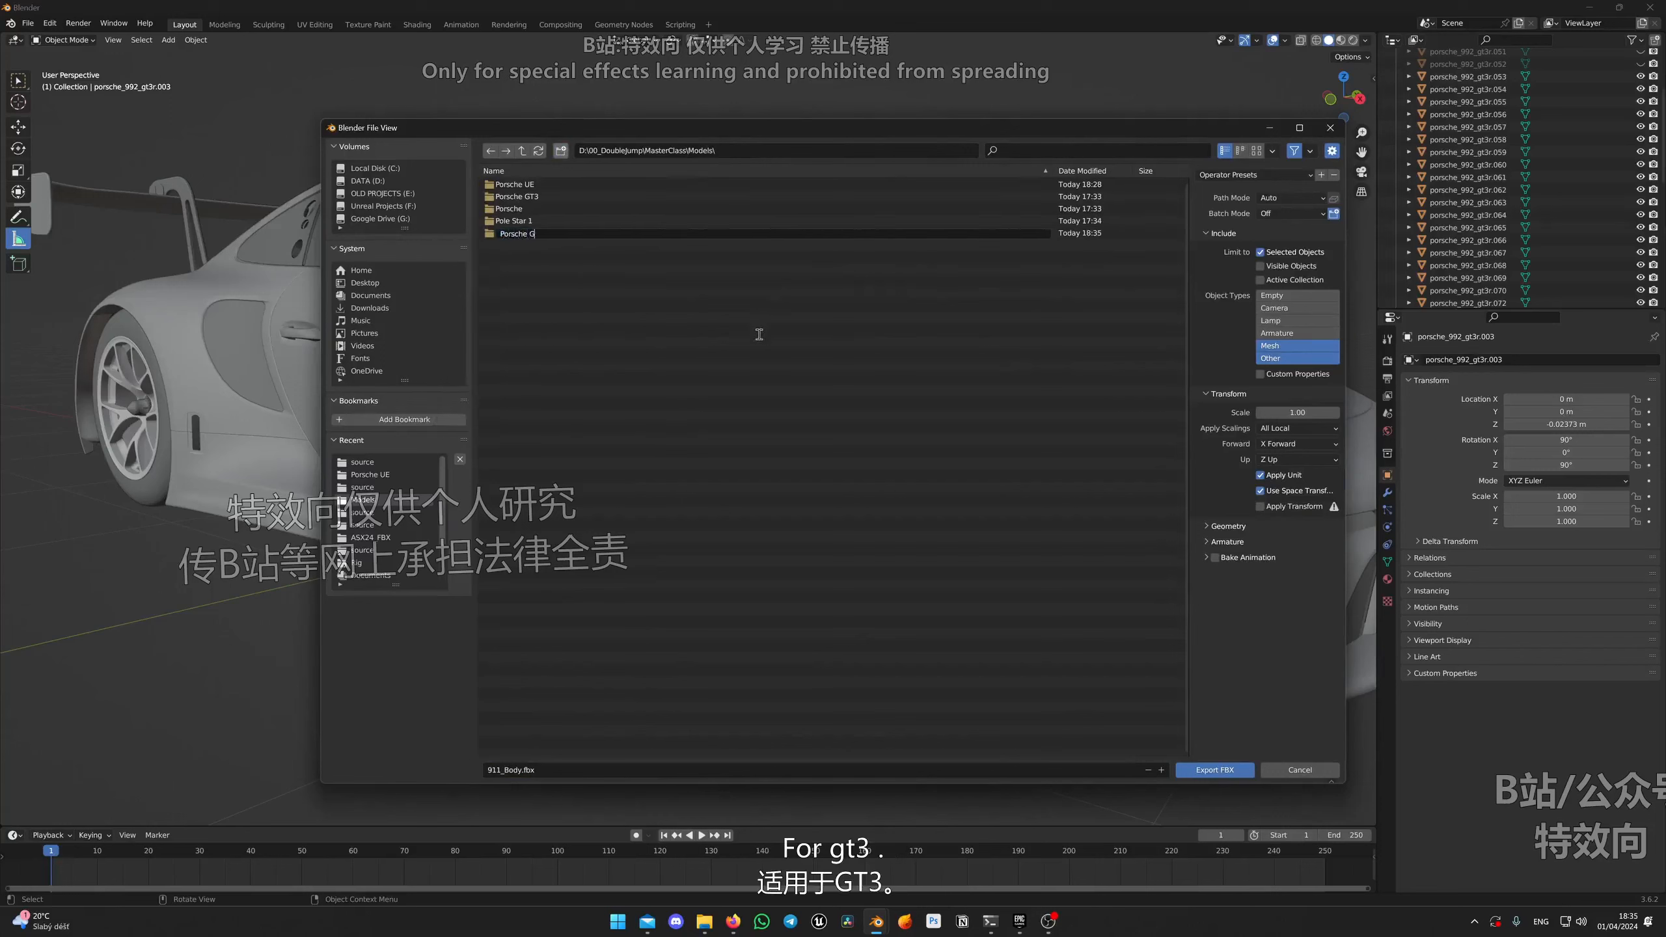
type("T3 UE")
key("Return")
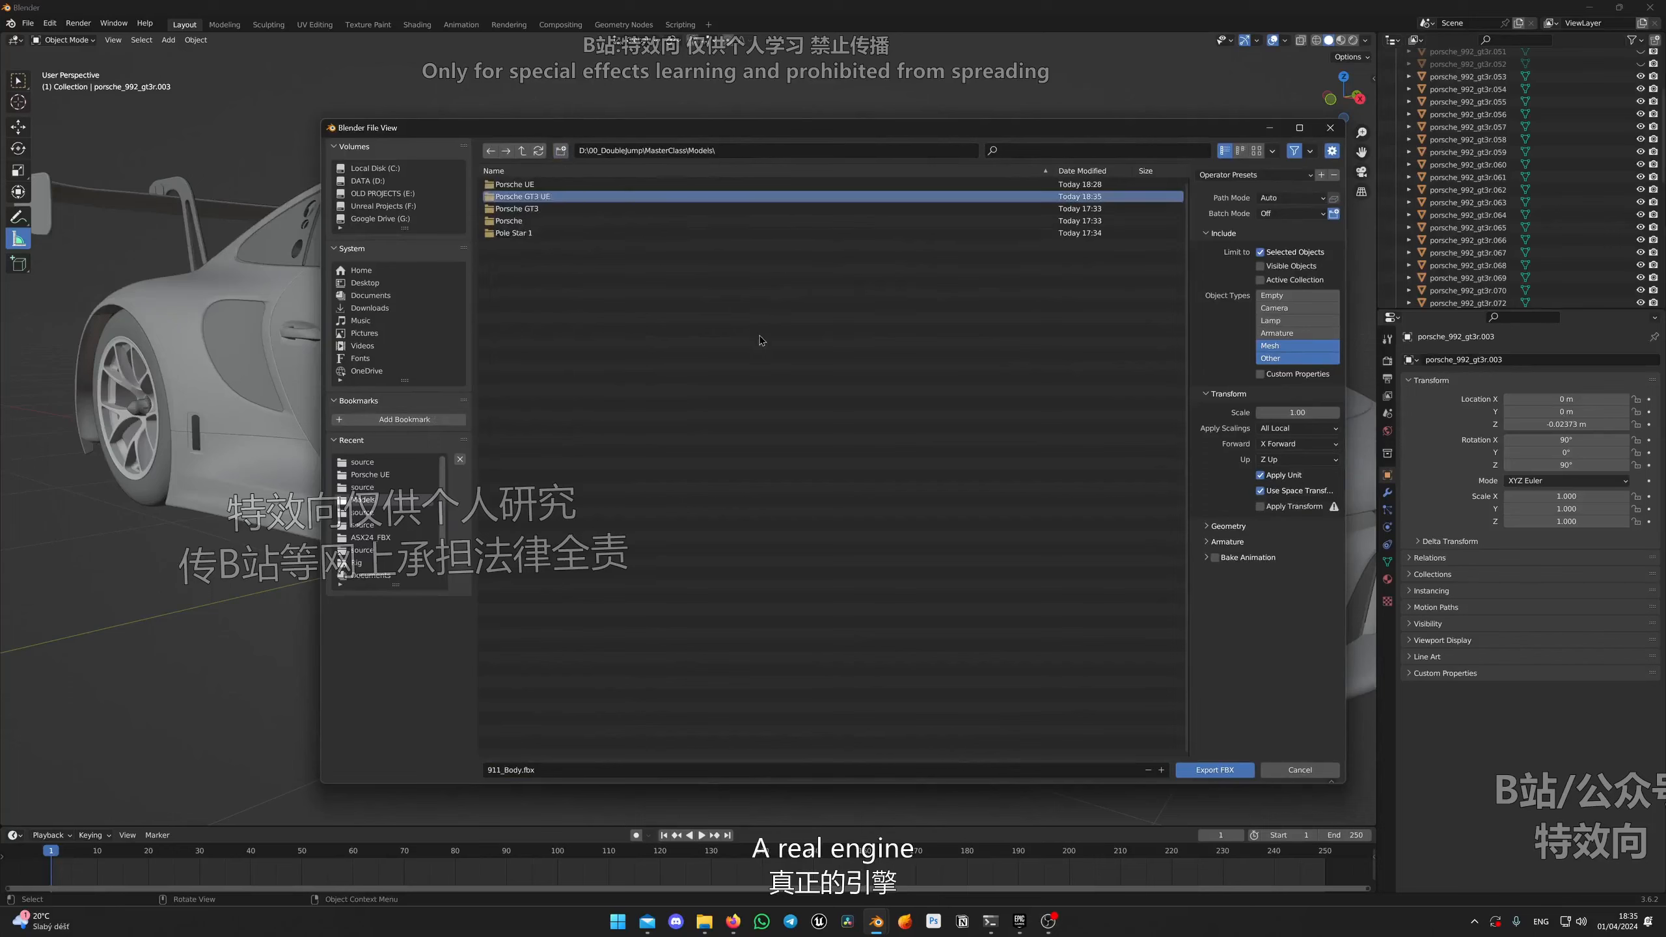
double_click(545, 197)
Step: Name the file Wheel_Front.fbx and export the selected wheel parts as FBX
left_click(509, 768)
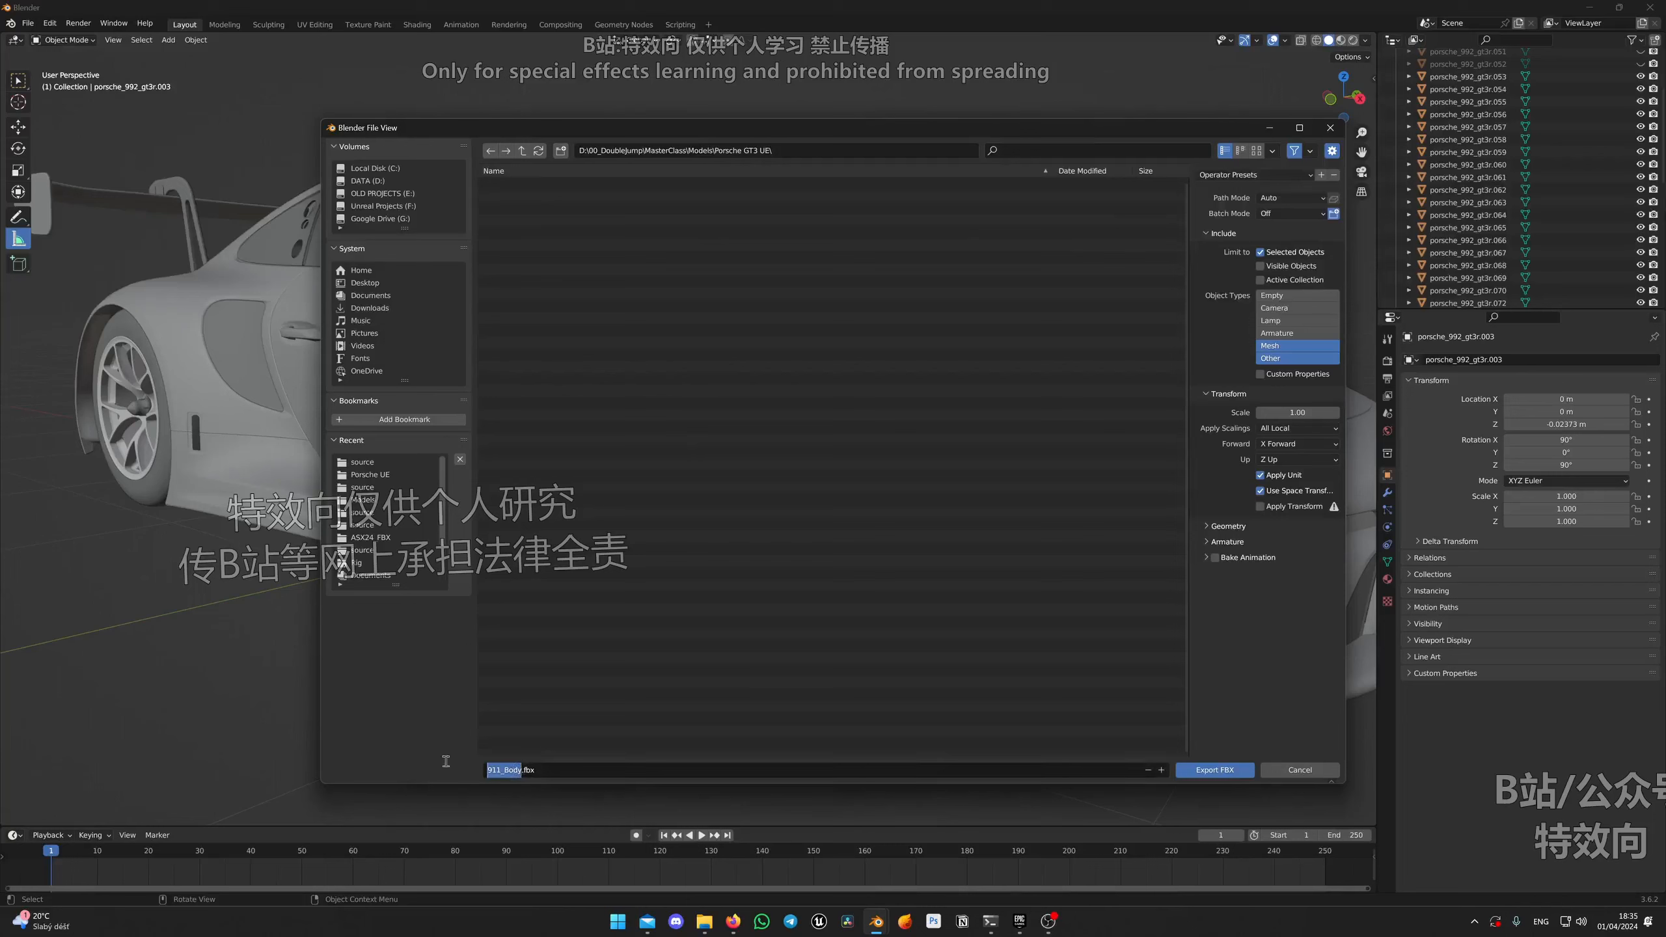
type("Wheel")
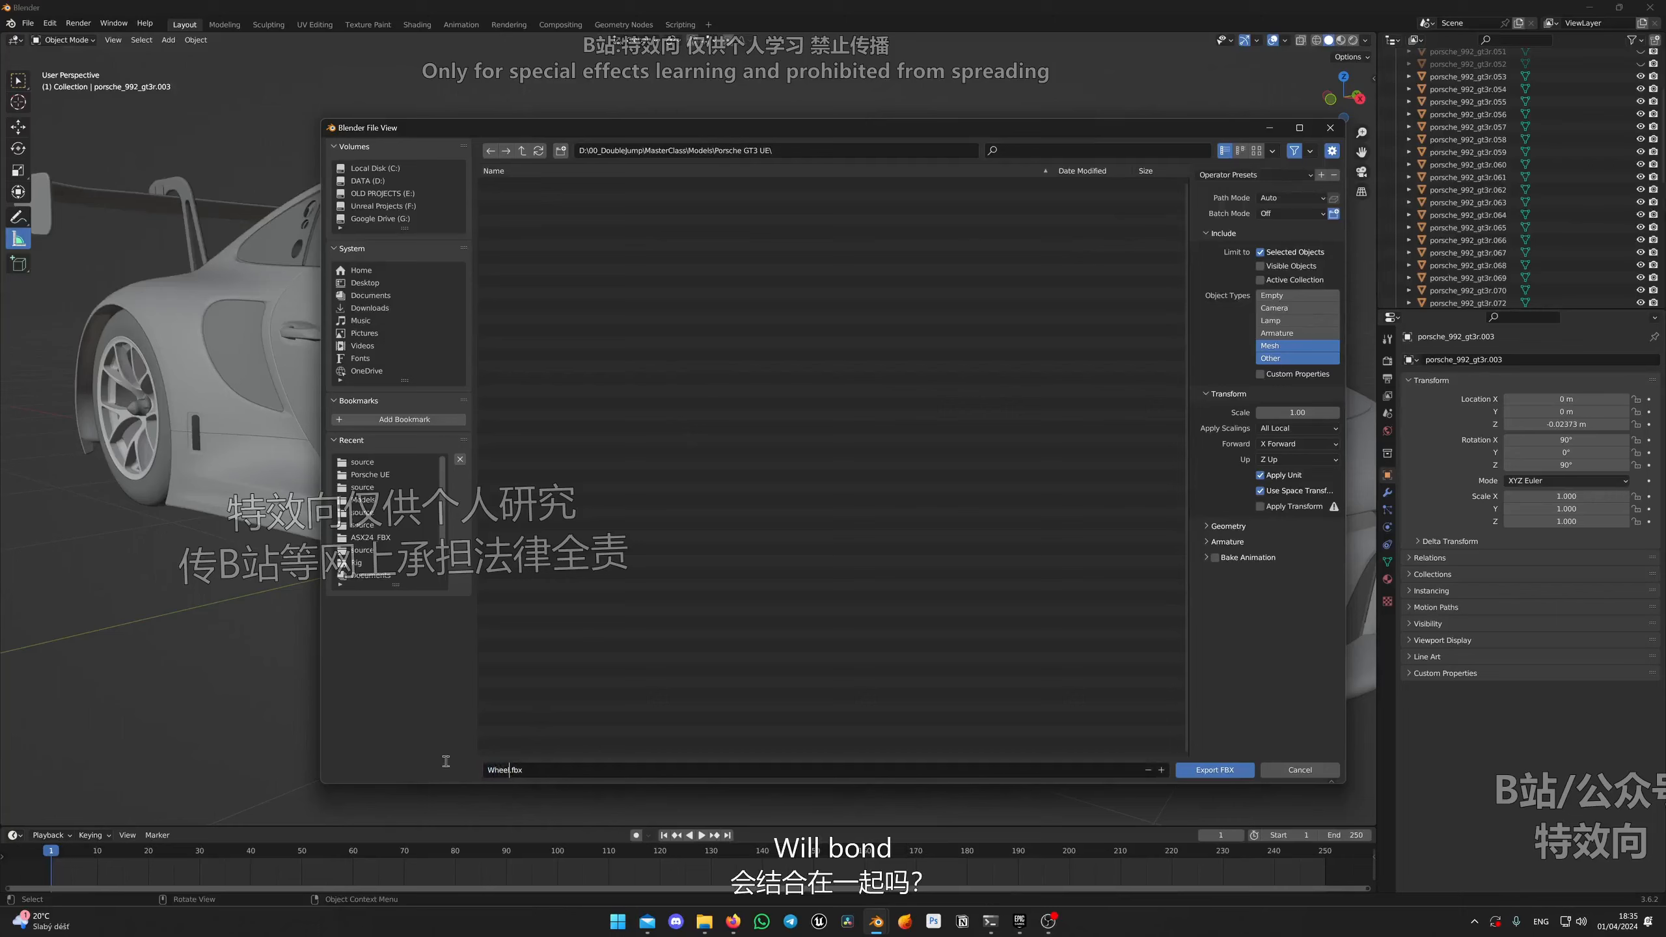
type("_Front")
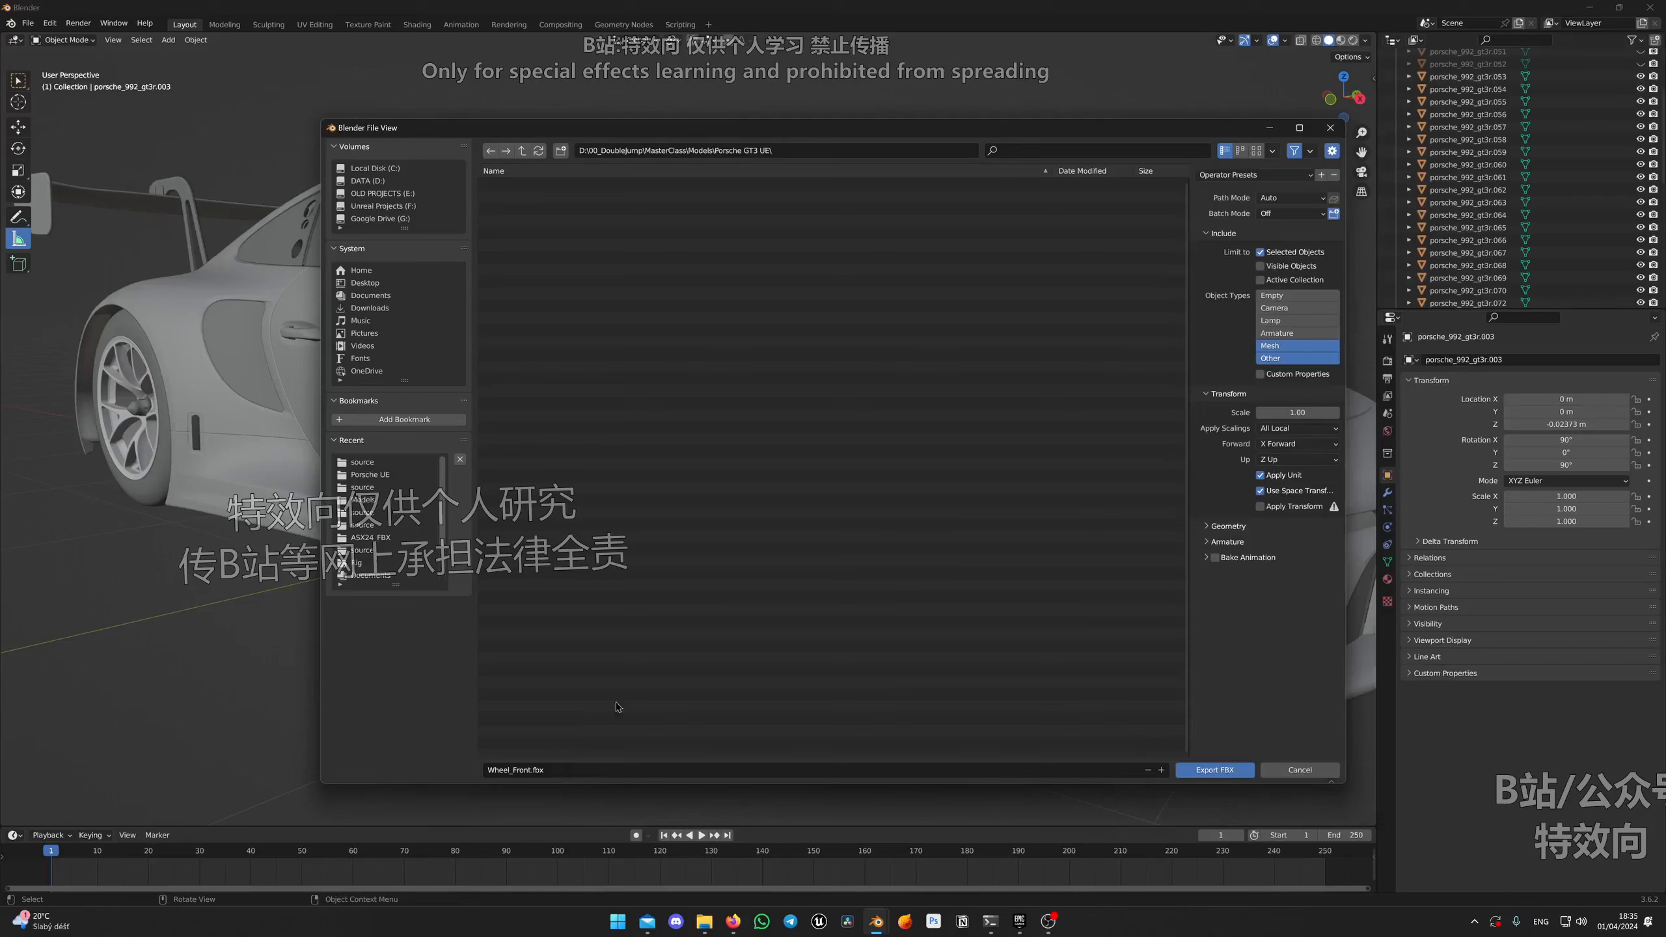
left_click(1215, 770)
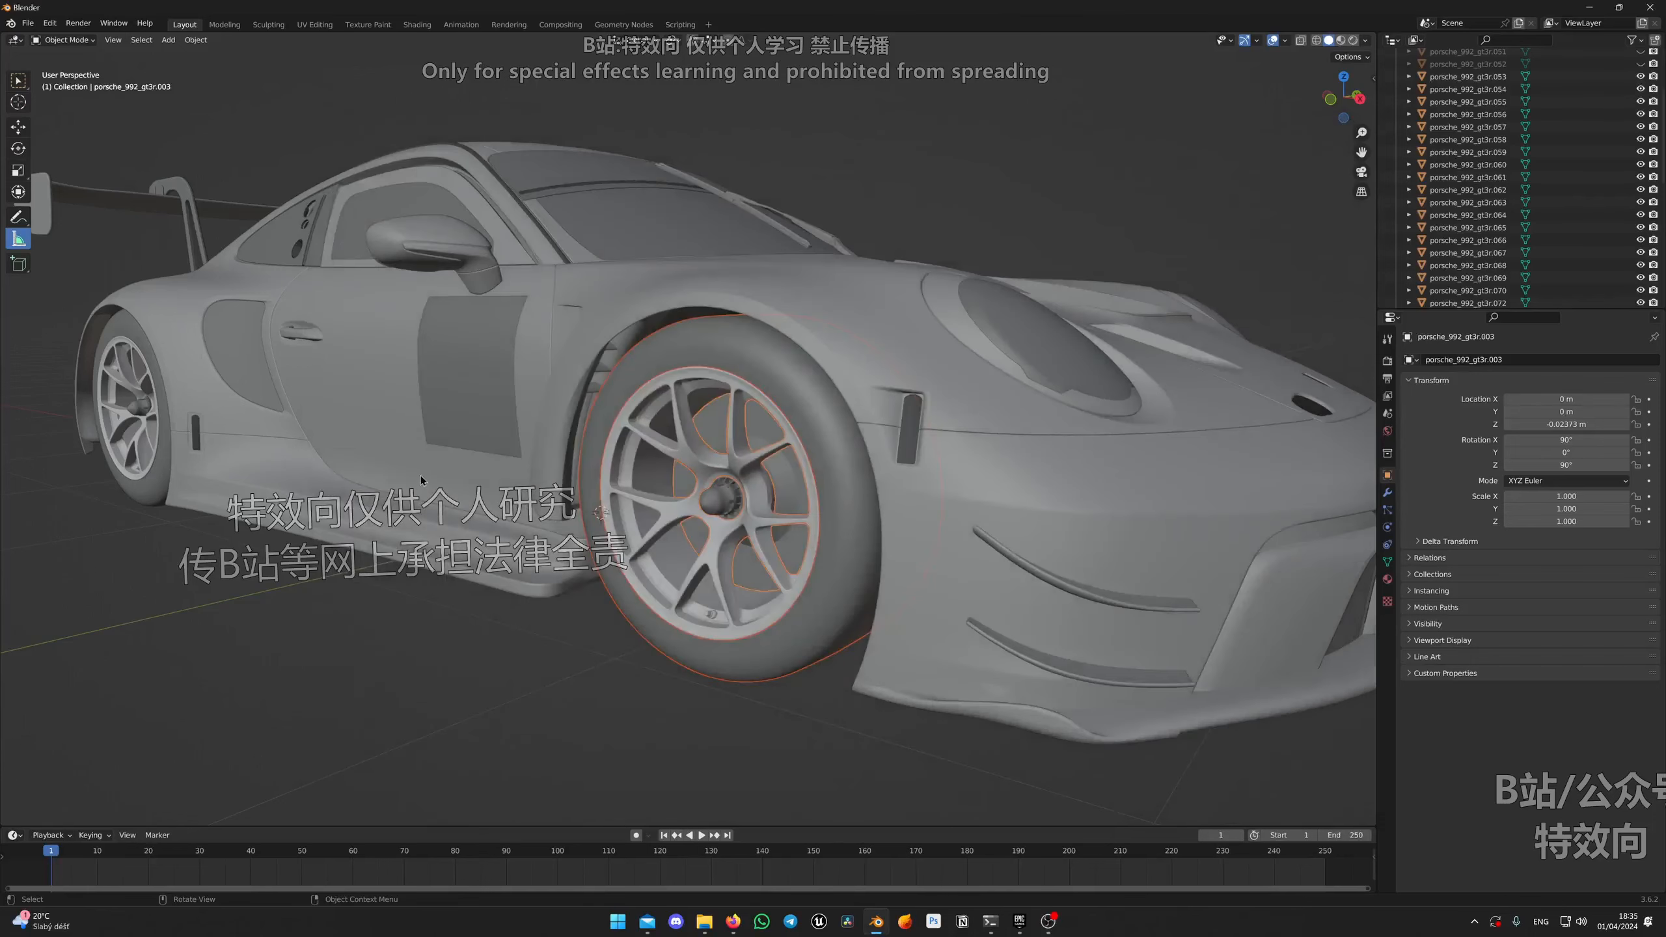
Step: Open the hub and brake disc mesh in Edit Mode, show it in wireframe and select only the rear-right wheel's geometry
middle_click_drag(420, 475, 771, 459)
scroll(822, 487, "up", 4)
left_click(738, 422)
scroll(870, 465, "down", 3)
key("Tab")
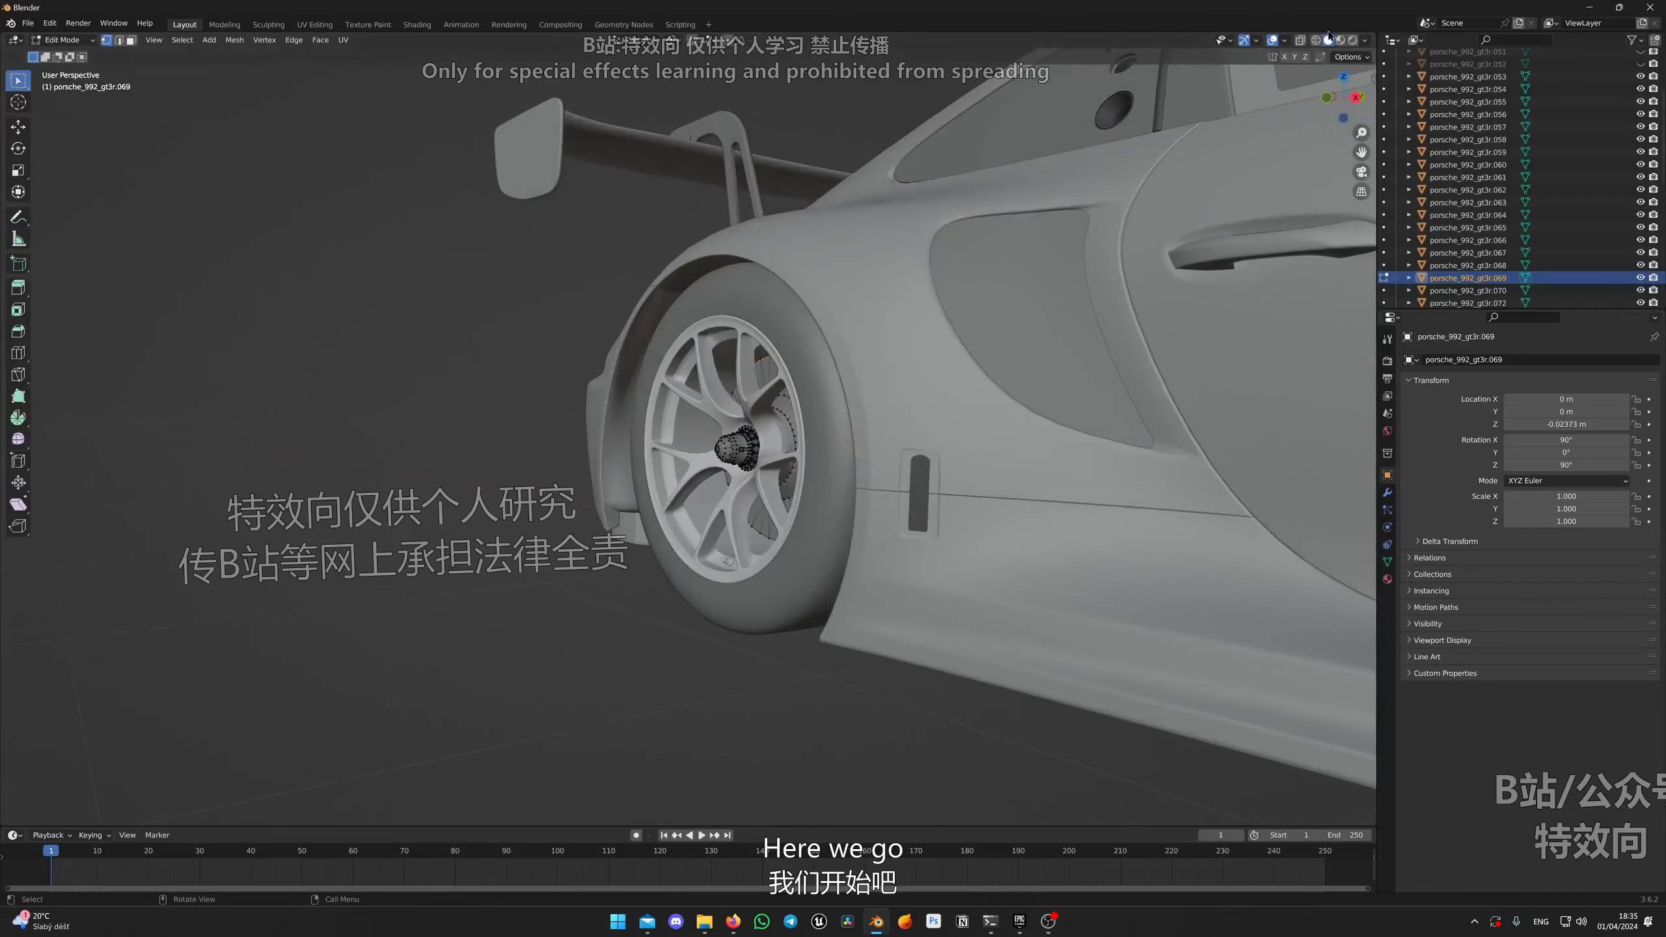
key("shift+z")
middle_click_drag(785, 512, 746, 509)
key("a")
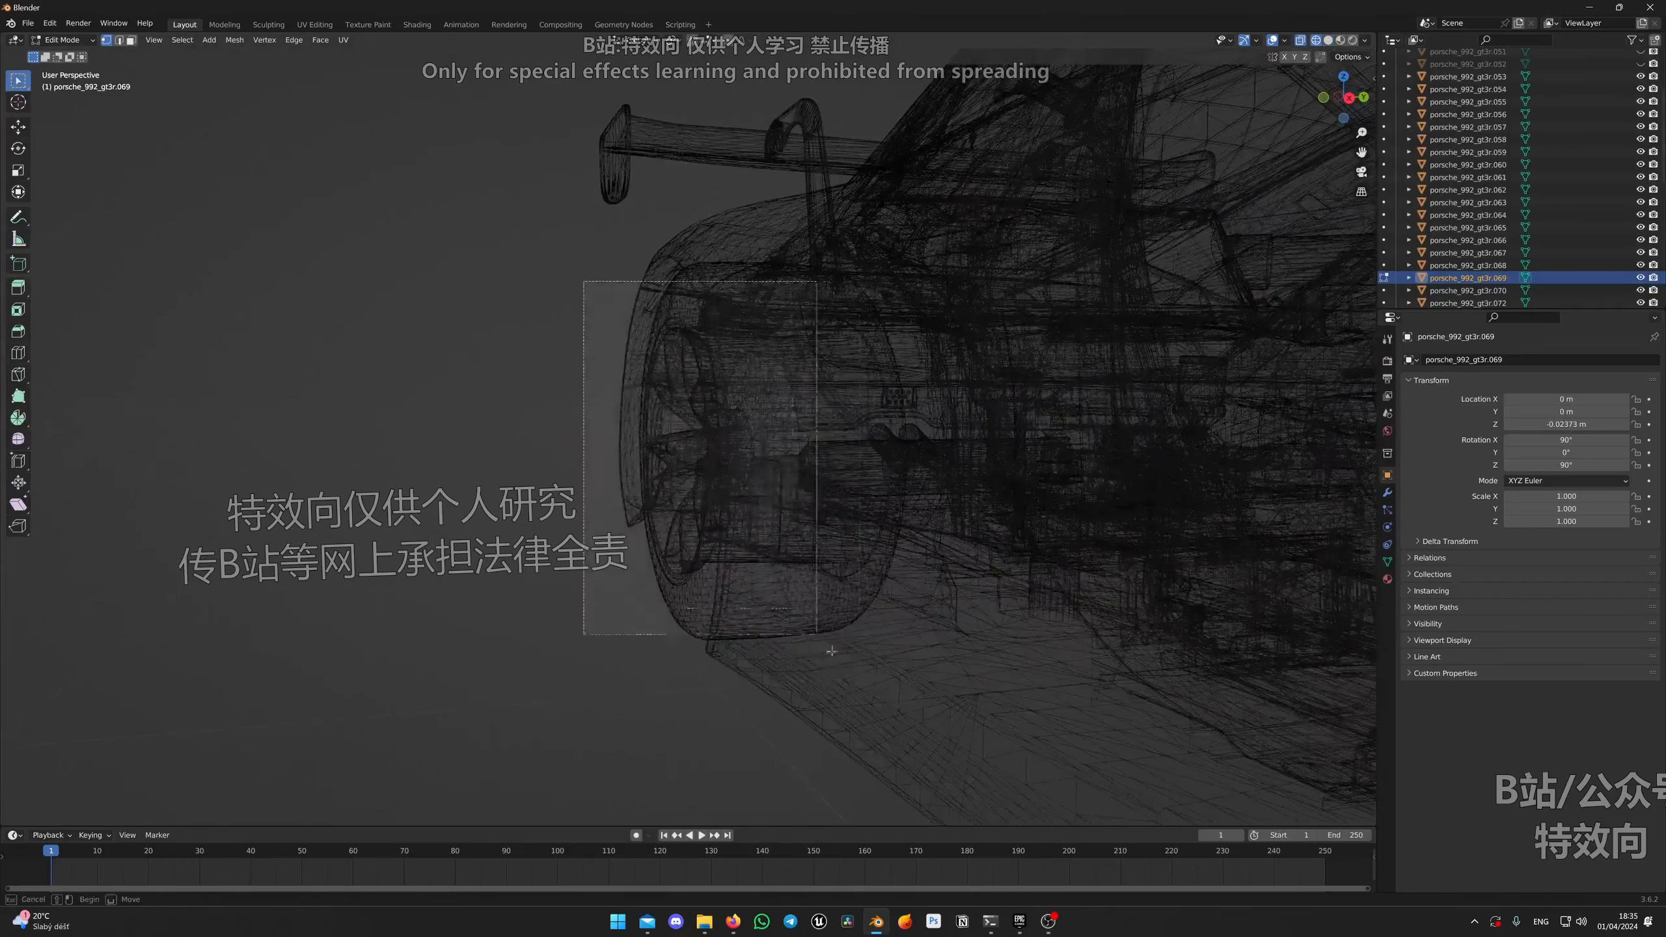
Step: Separate the selected rear-right hub and disc geometry into its own object and return to Object Mode
right_click(695, 446)
mouse_move(736, 692)
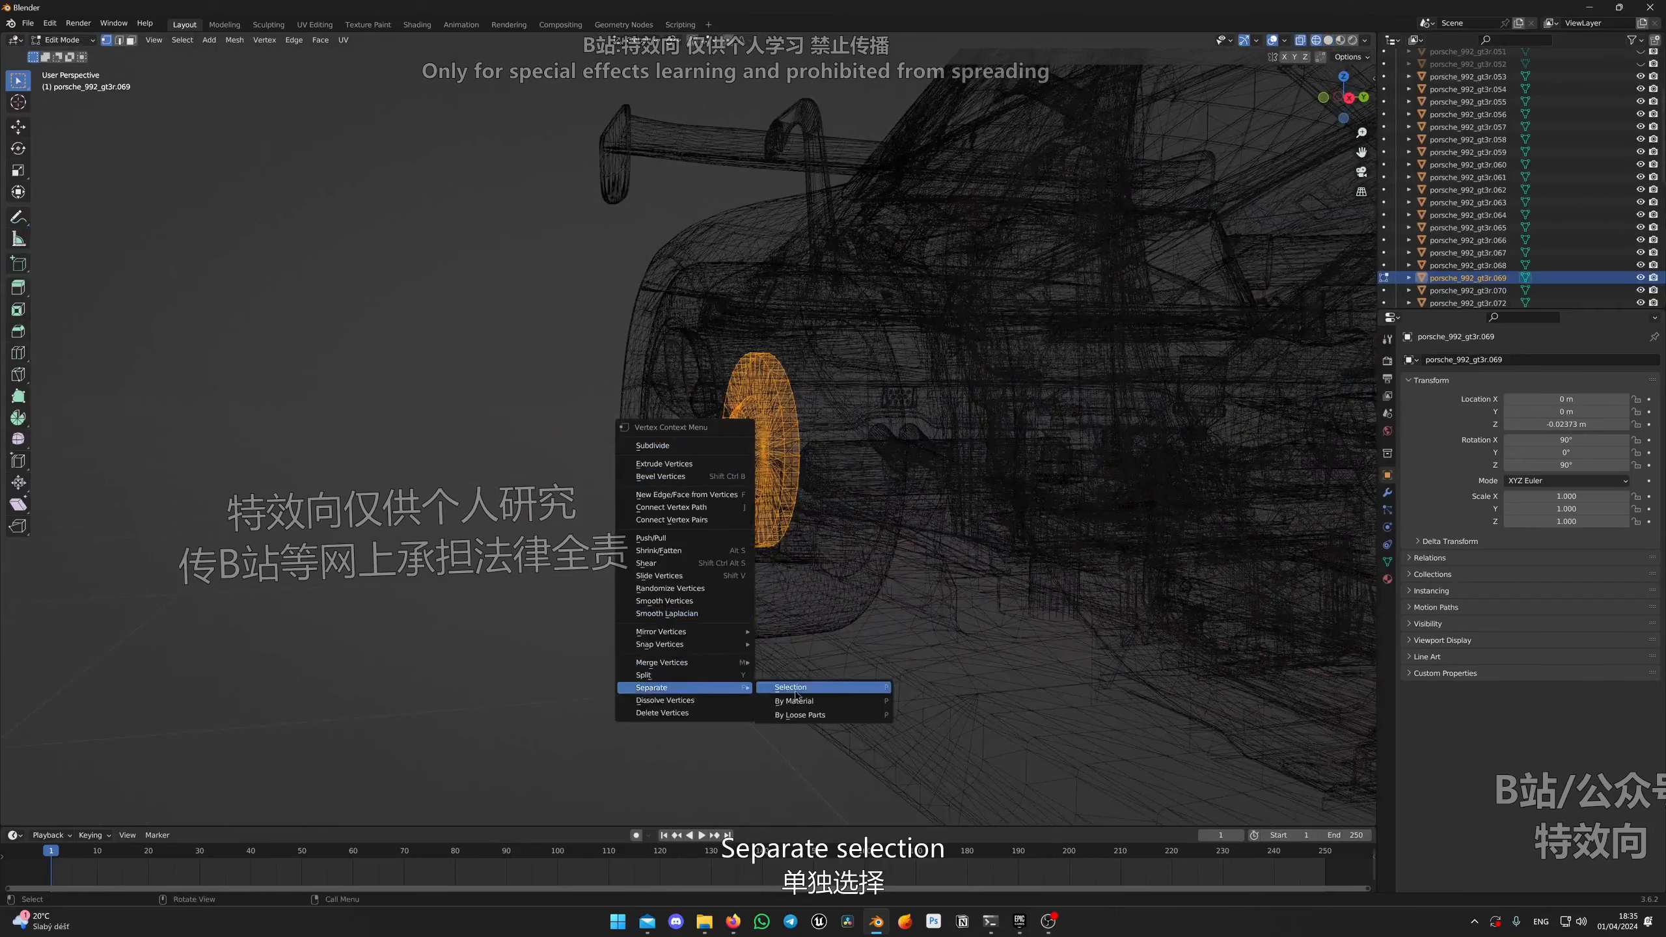
left_click(786, 688)
middle_click_drag(722, 525, 768, 515)
key("Tab")
Step: Open the rim mesh in Edit Mode, select the rear-right rim's geometry, separate it into its own object and return to Object Mode
left_click(736, 575)
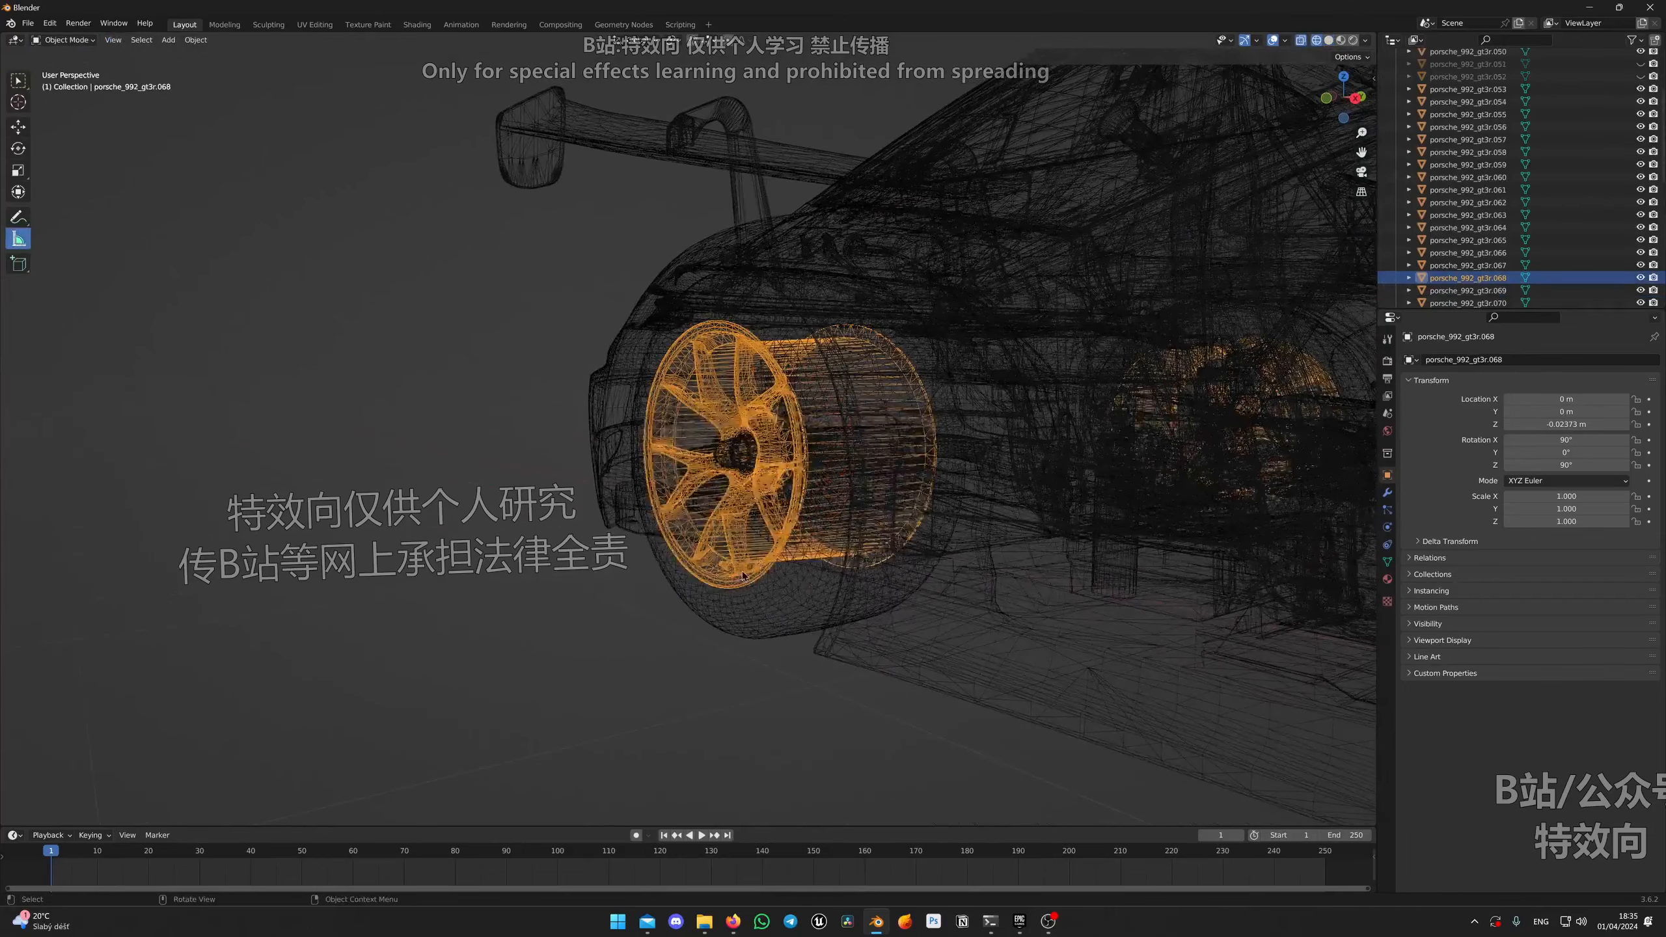
middle_click_drag(742, 575, 784, 638)
key("Tab")
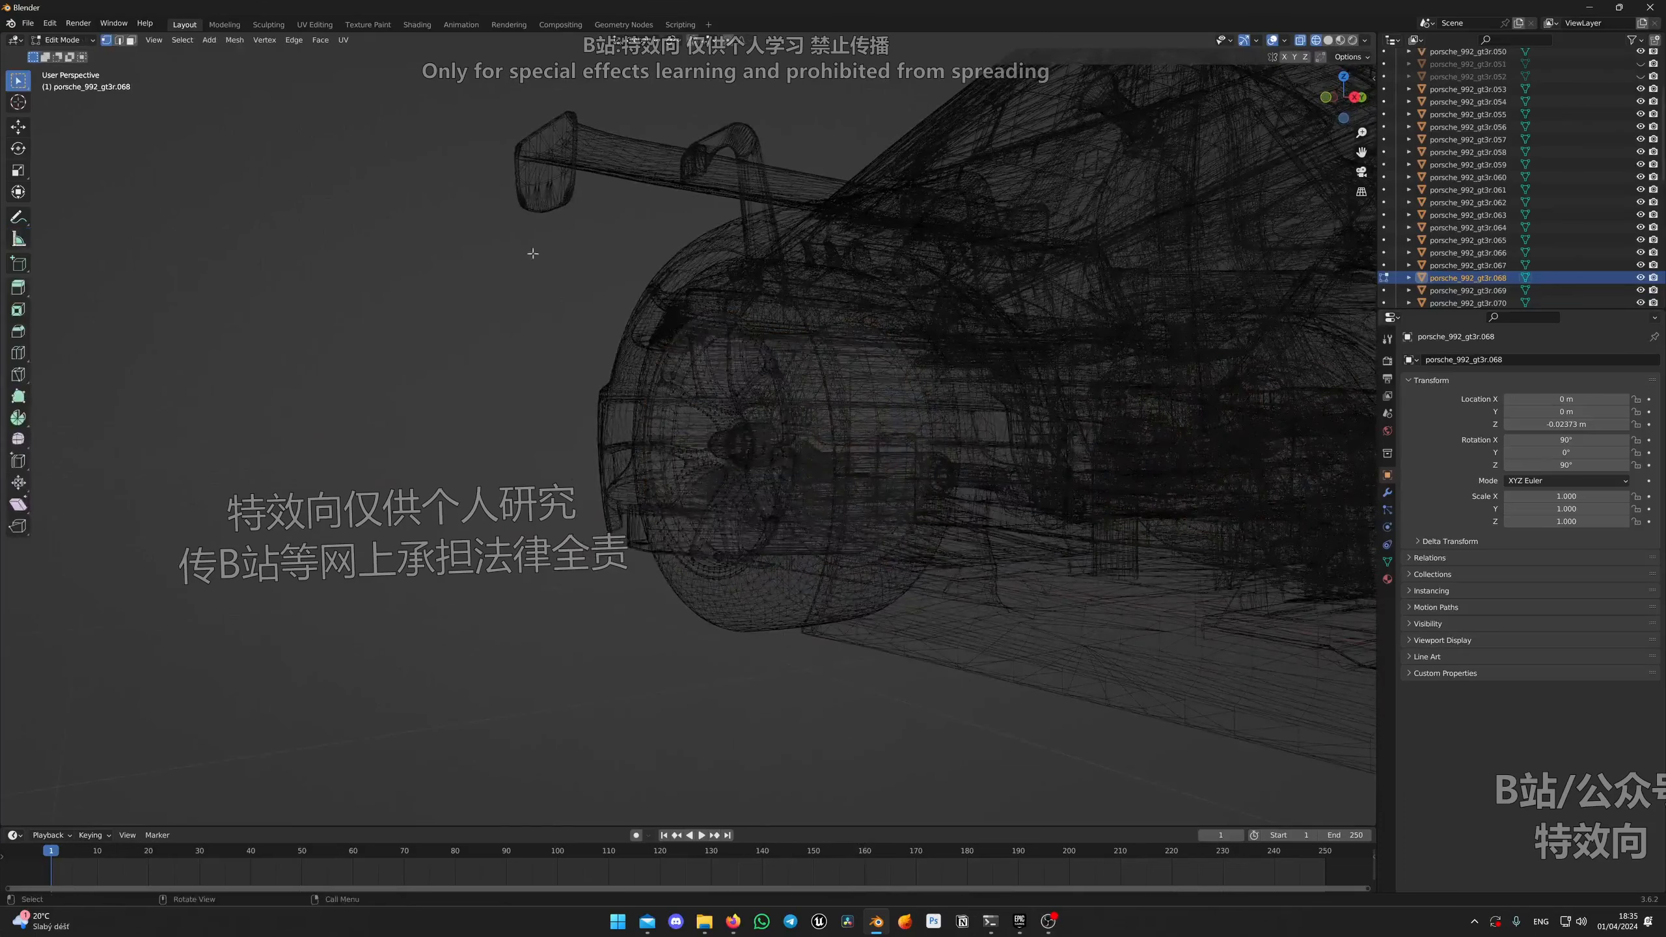
left_click_drag(539, 233, 956, 617)
right_click(774, 543)
mouse_move(774, 542)
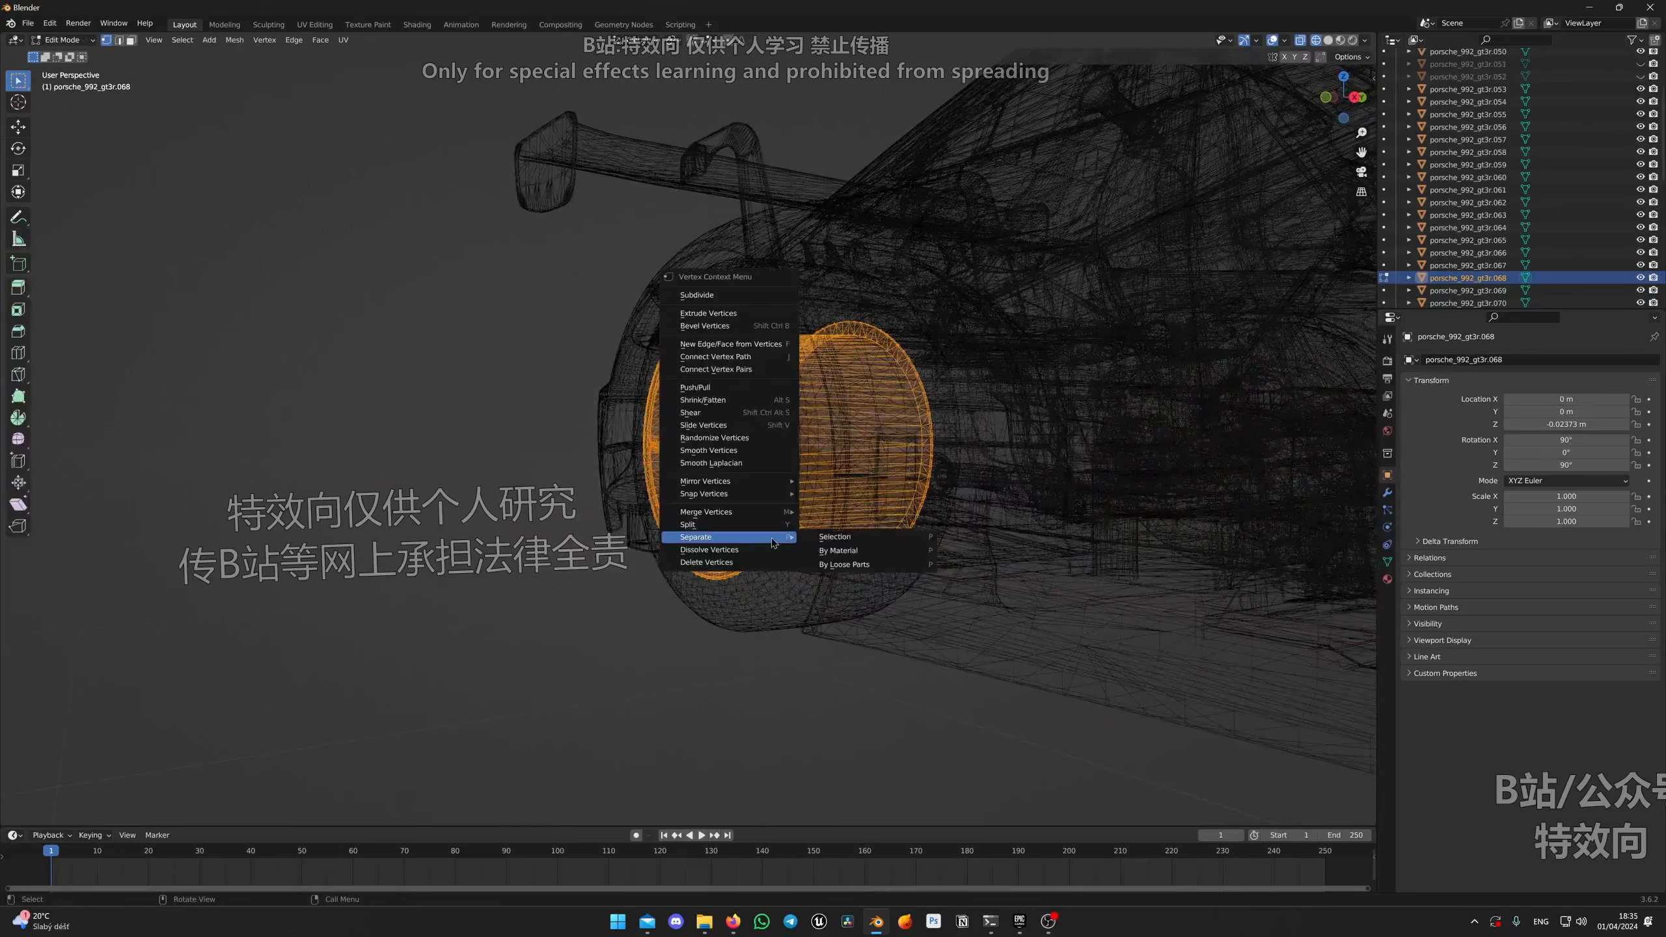
left_click(852, 537)
key("Tab")
Step: Select the rear-right tyre, check its geometry in Edit Mode, switch the viewport to solid shading and return to Object Mode
left_click(757, 638)
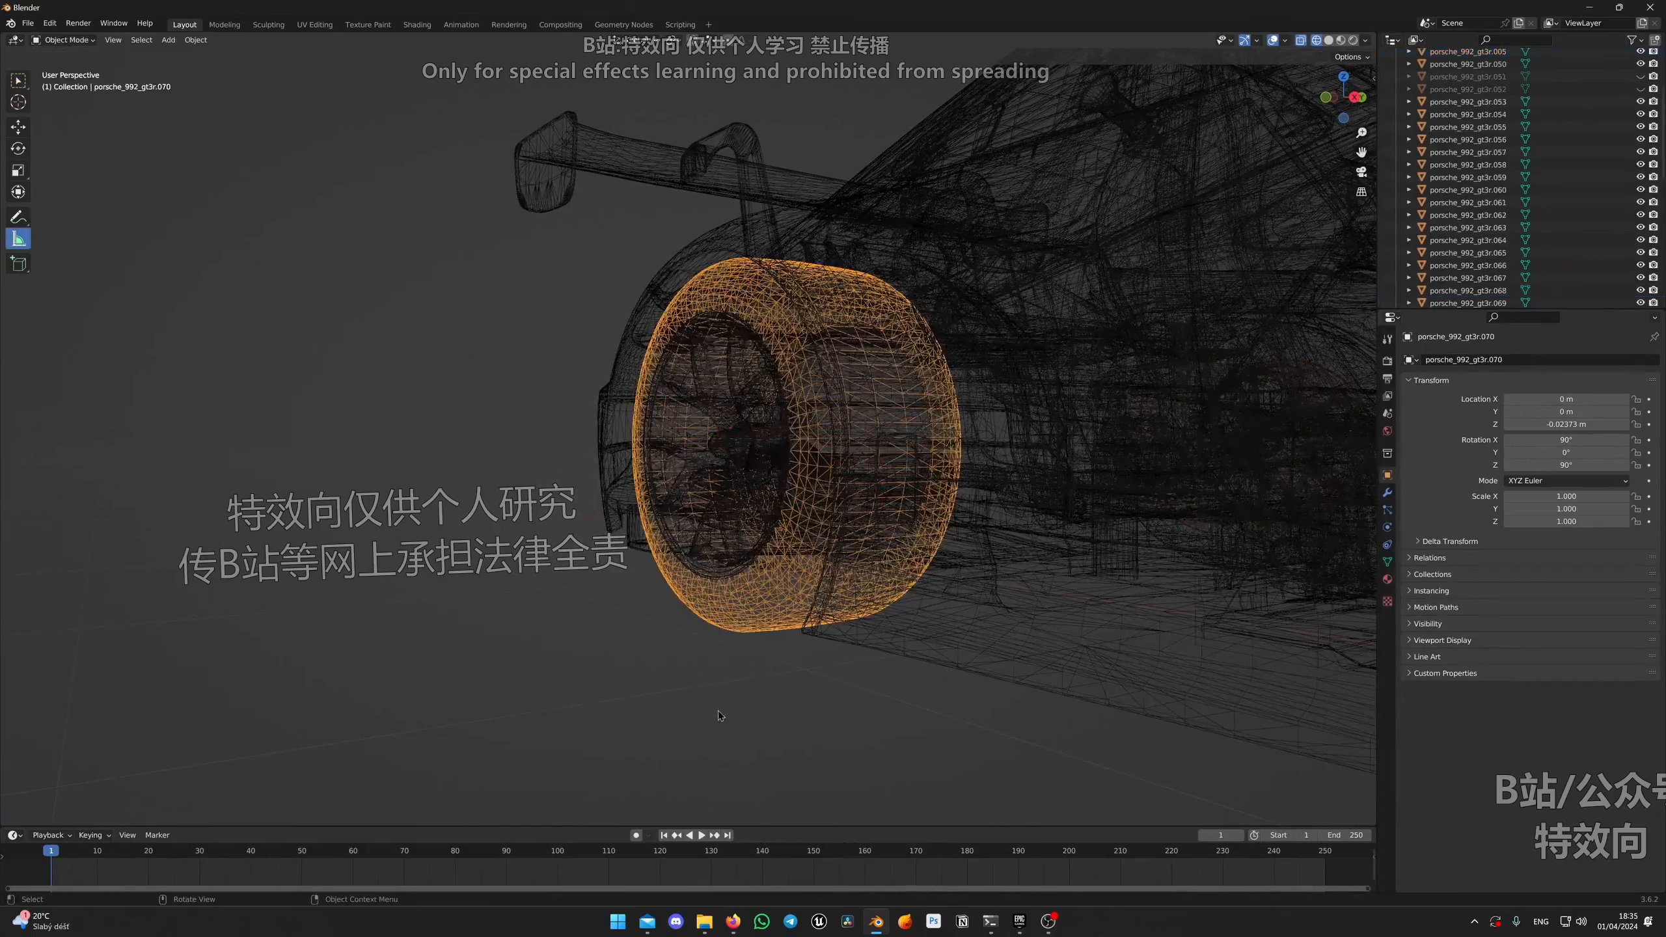
key("Tab")
key("Tab")
middle_click_drag(745, 611, 844, 629)
key("Tab")
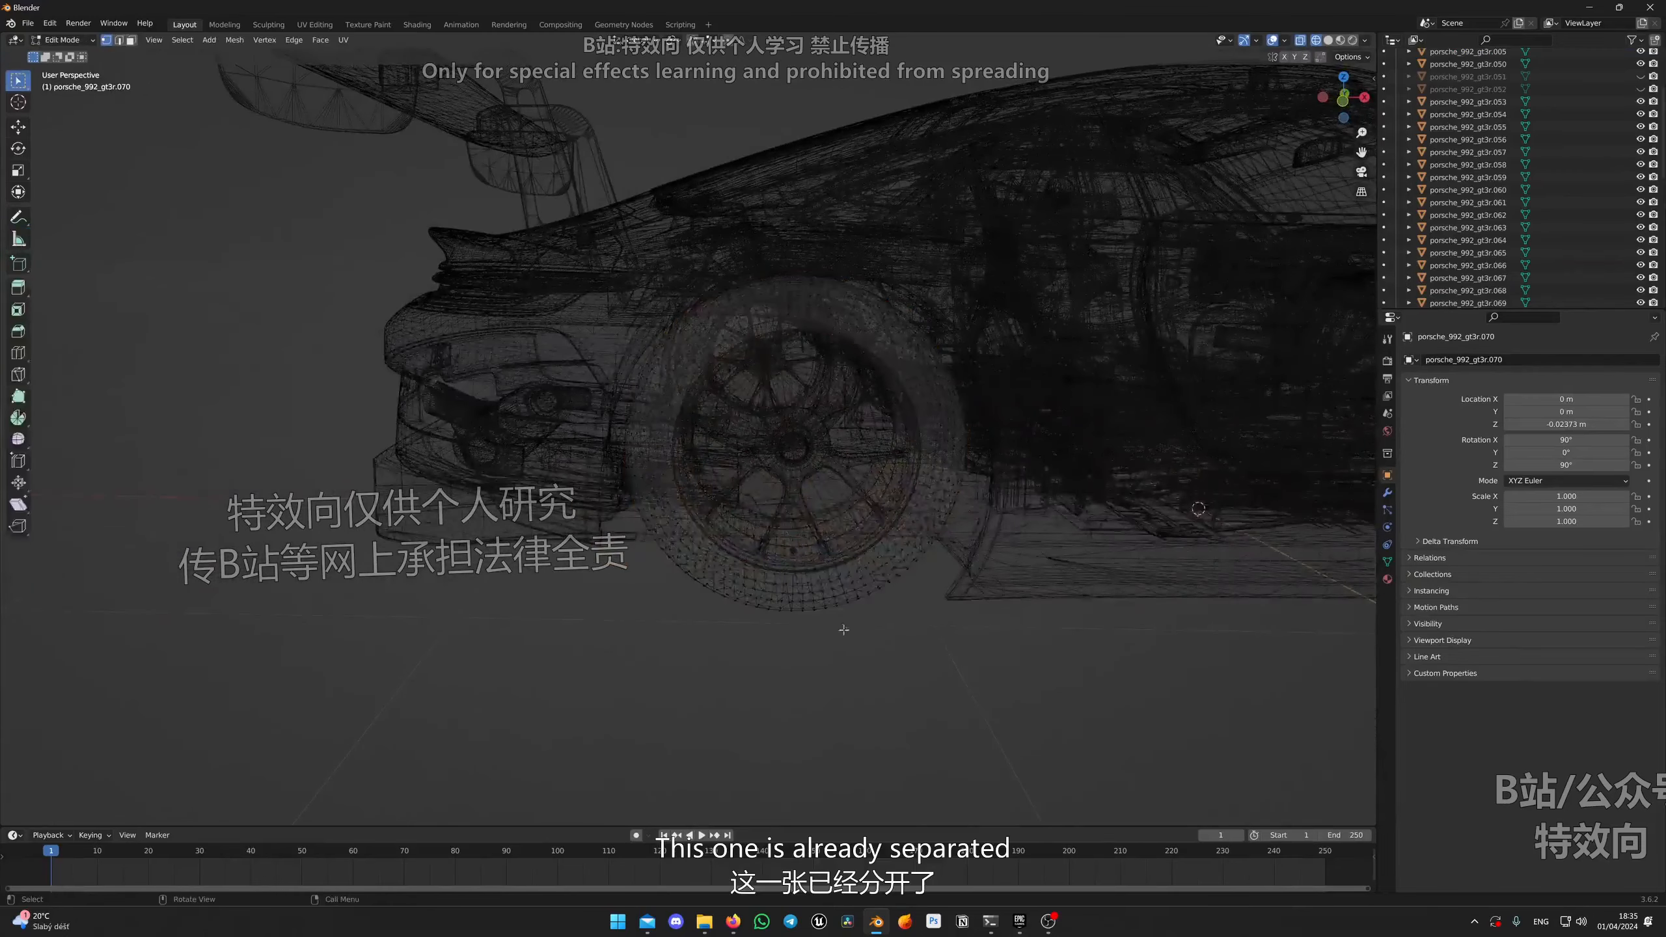
left_click(1329, 40)
middle_click_drag(907, 561, 898, 546)
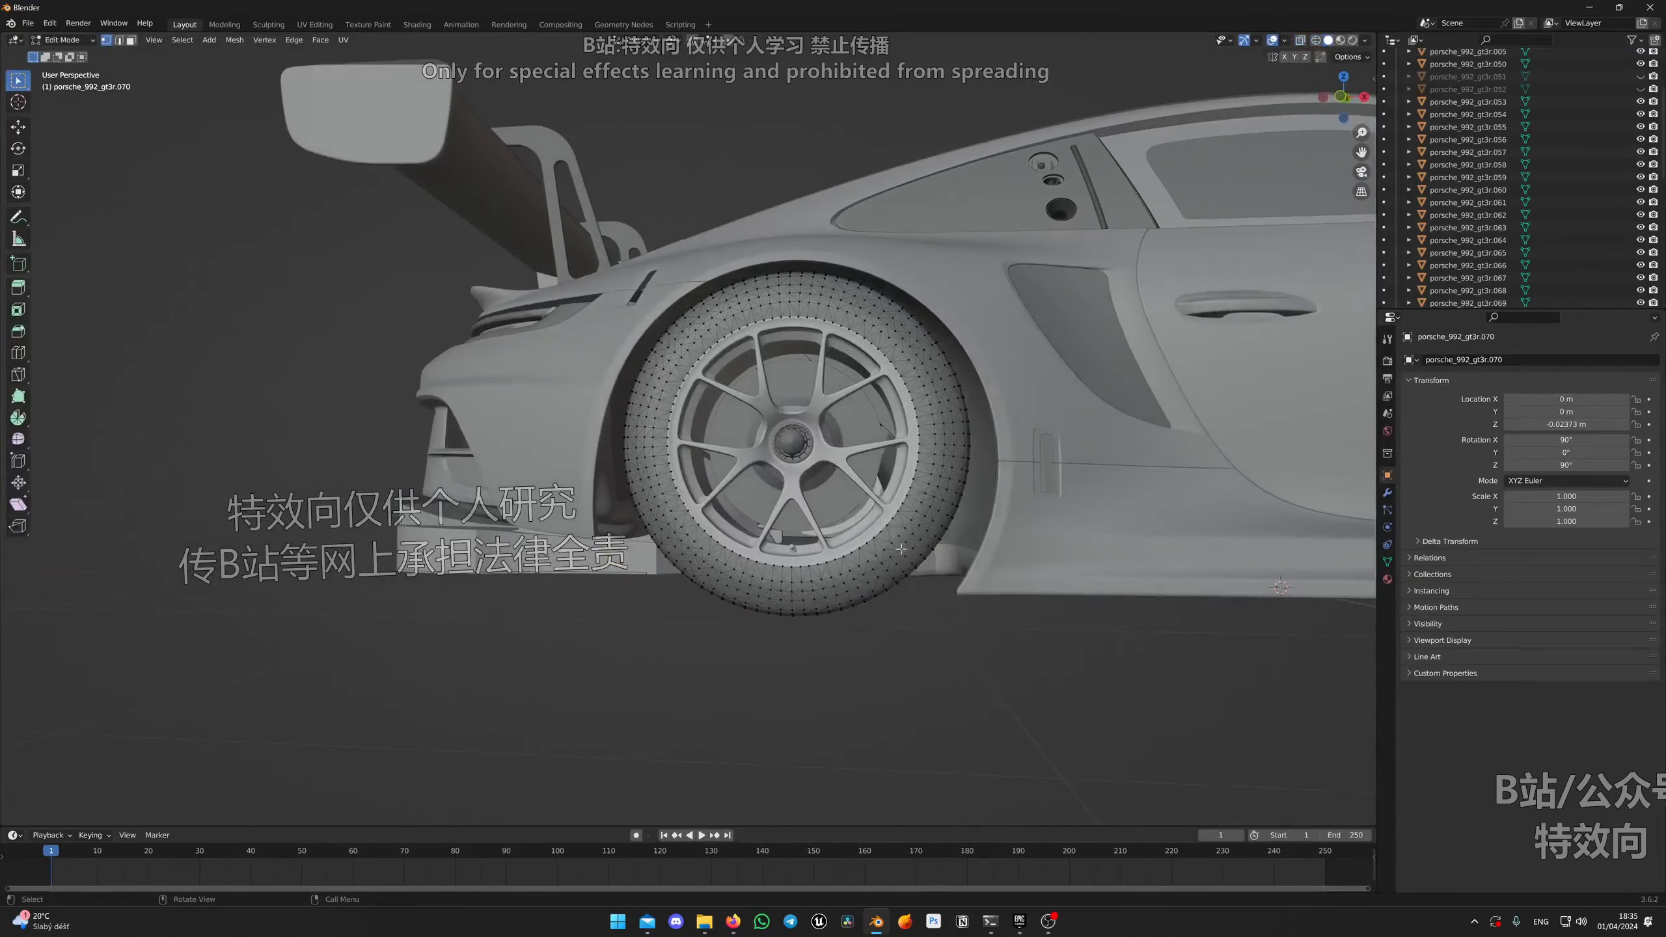
key("Tab")
Step: Add the rear-right rim and the hub with brake disc to the tyre selection, checking it by hiding the parts and undoing
middle_click_drag(818, 599, 815, 508)
left_click(761, 446, "shift")
left_click(706, 471, "shift")
key("h")
key("ctrl+z")
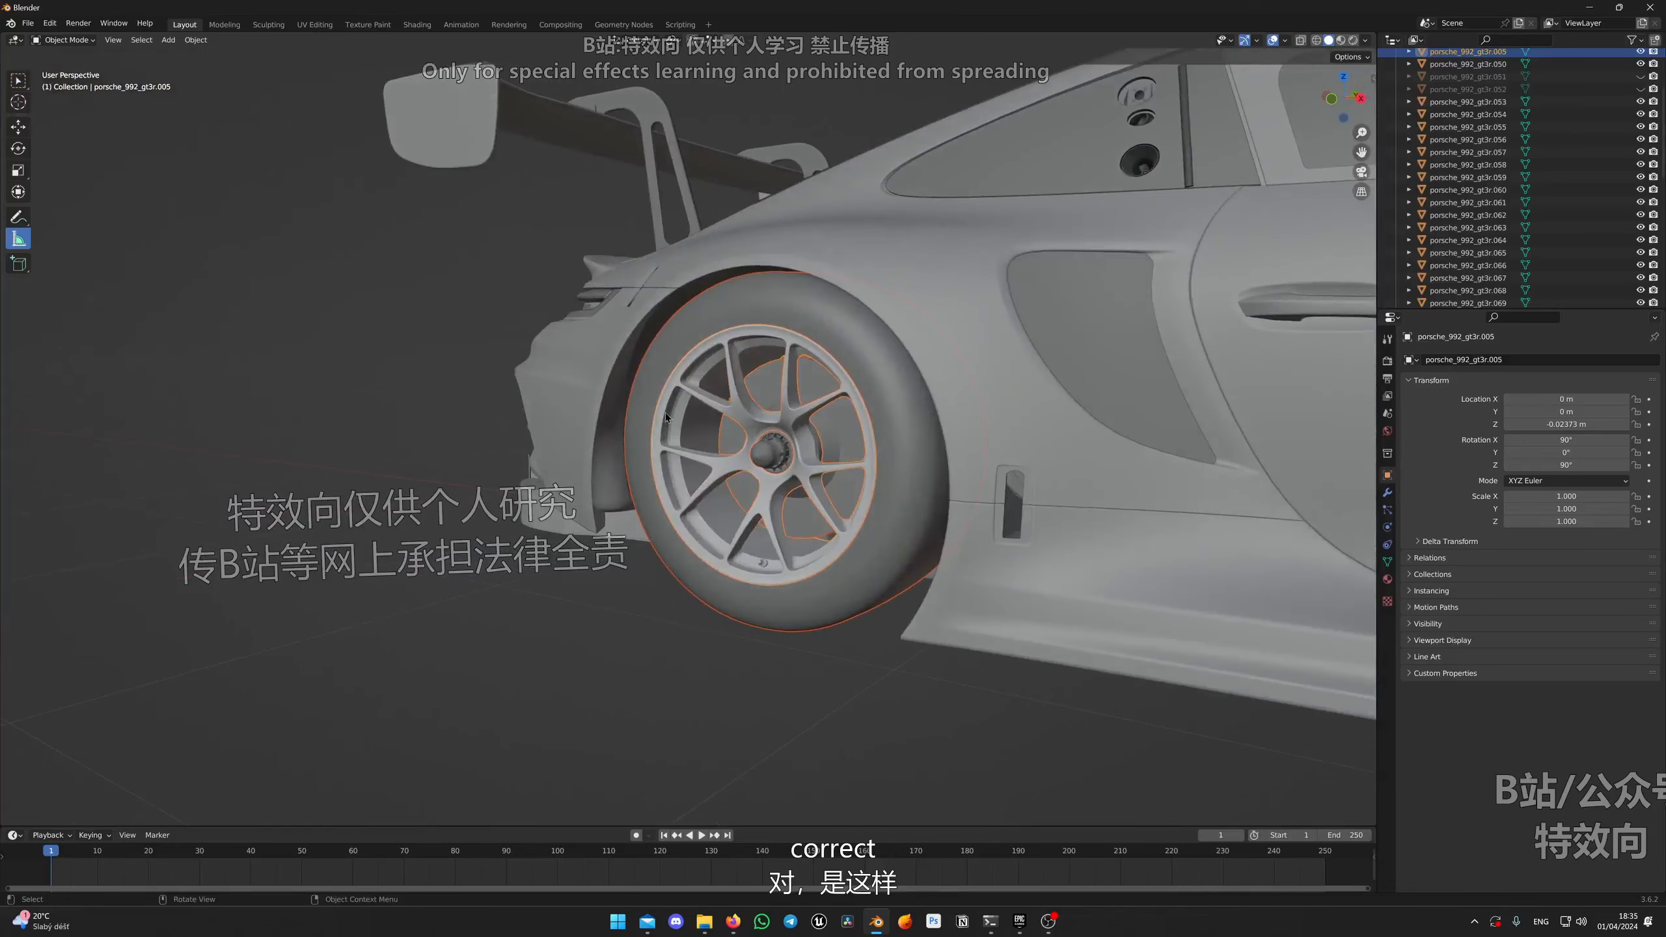
Step: Export the selected rear wheel parts as FBX named Wheel_Rear.fbx in the Porsche GT3 UE folder
left_click(27, 23)
mouse_move(98, 205)
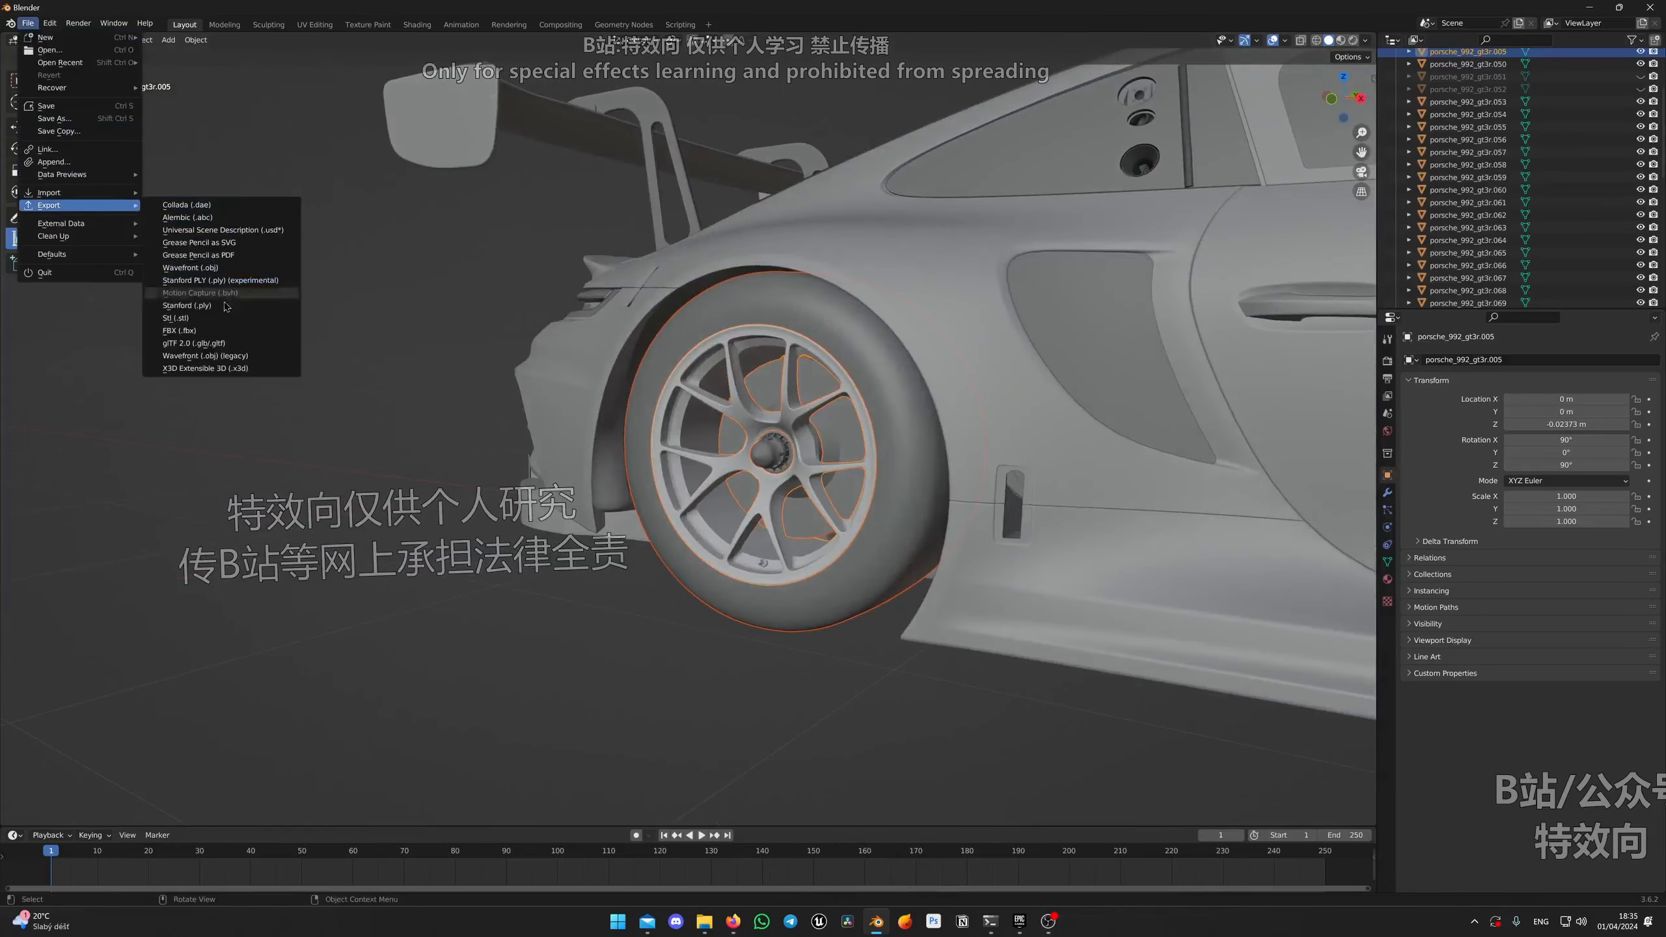
left_click(212, 332)
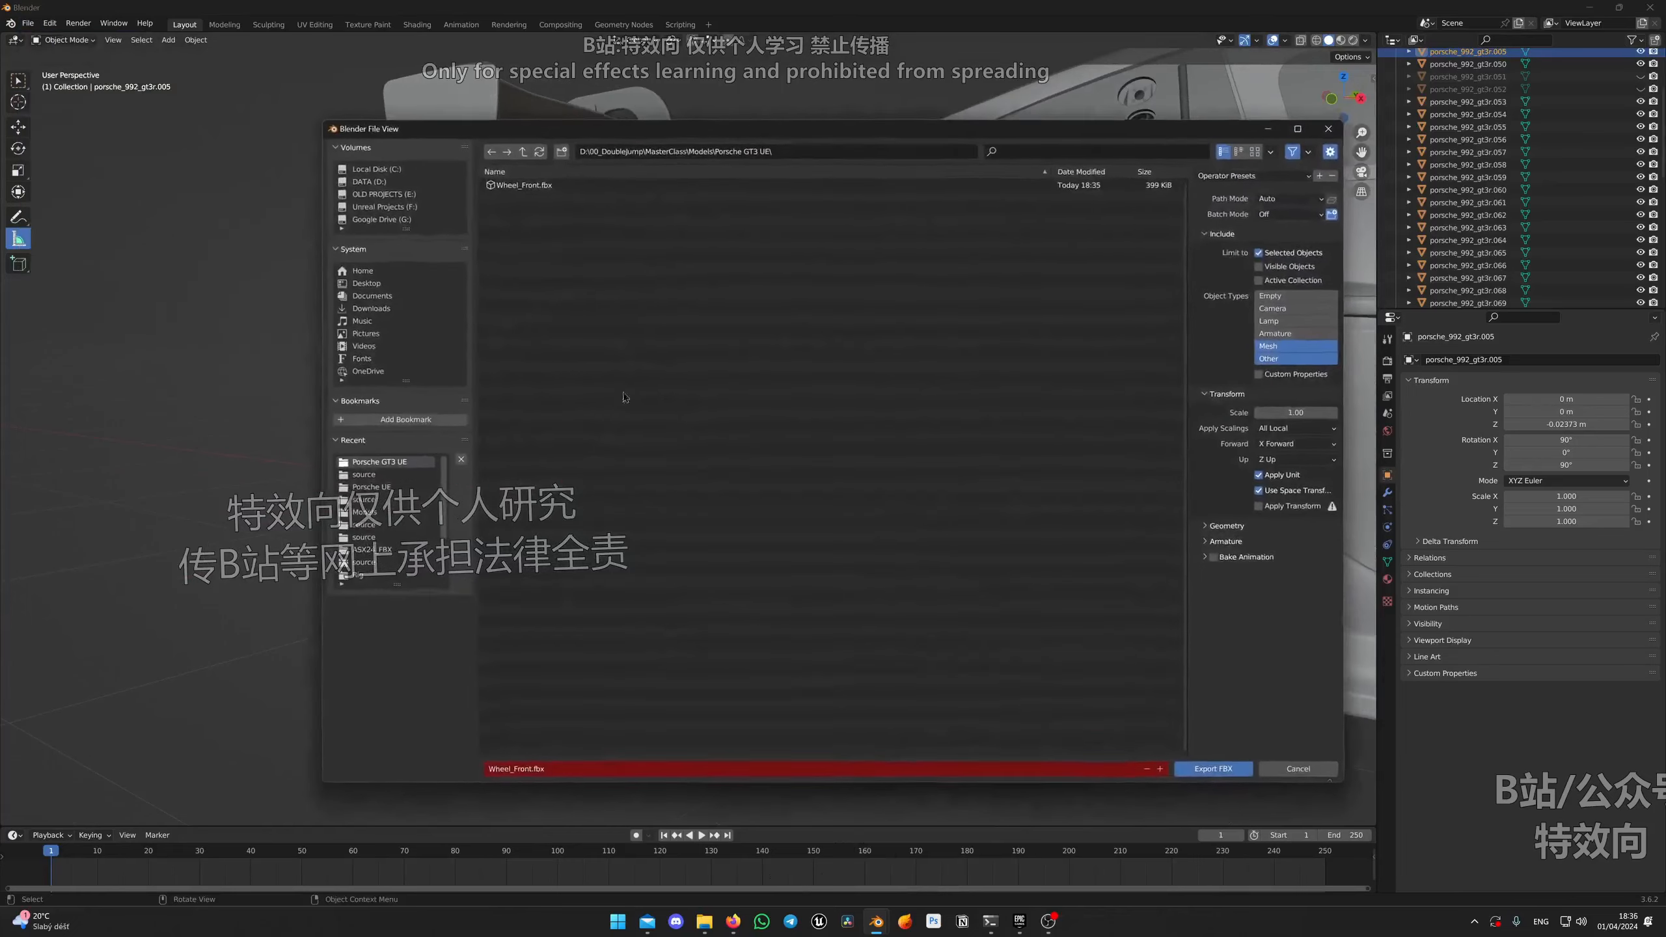
left_click(519, 186)
left_click(530, 770)
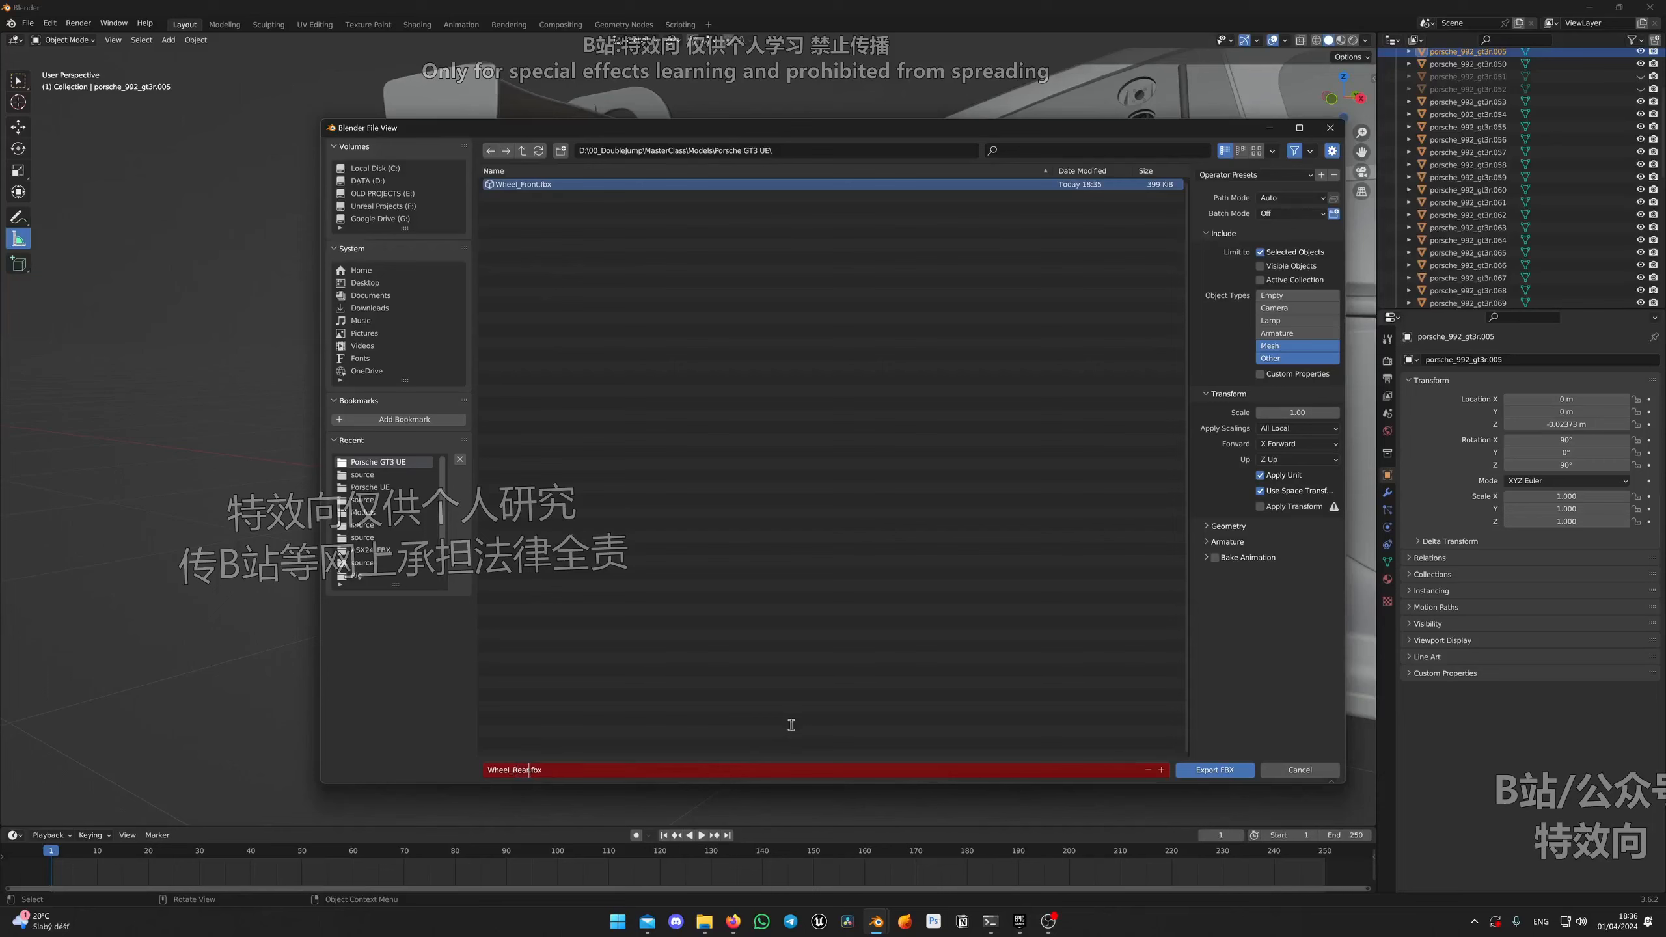
key("Return")
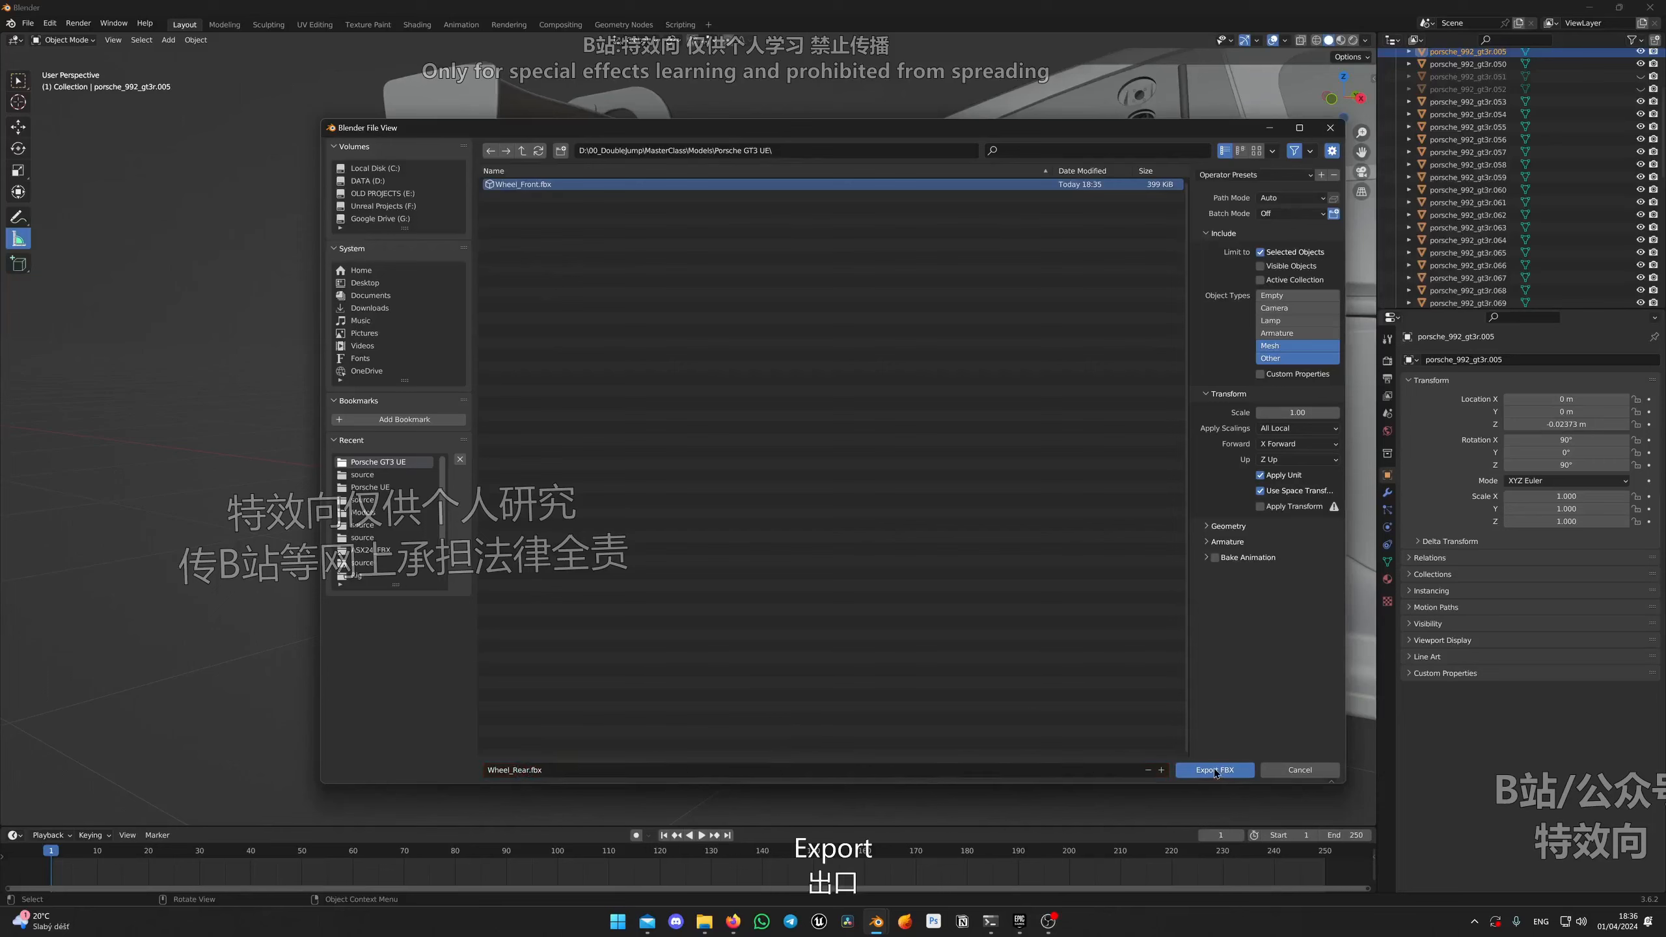
left_click(1216, 773)
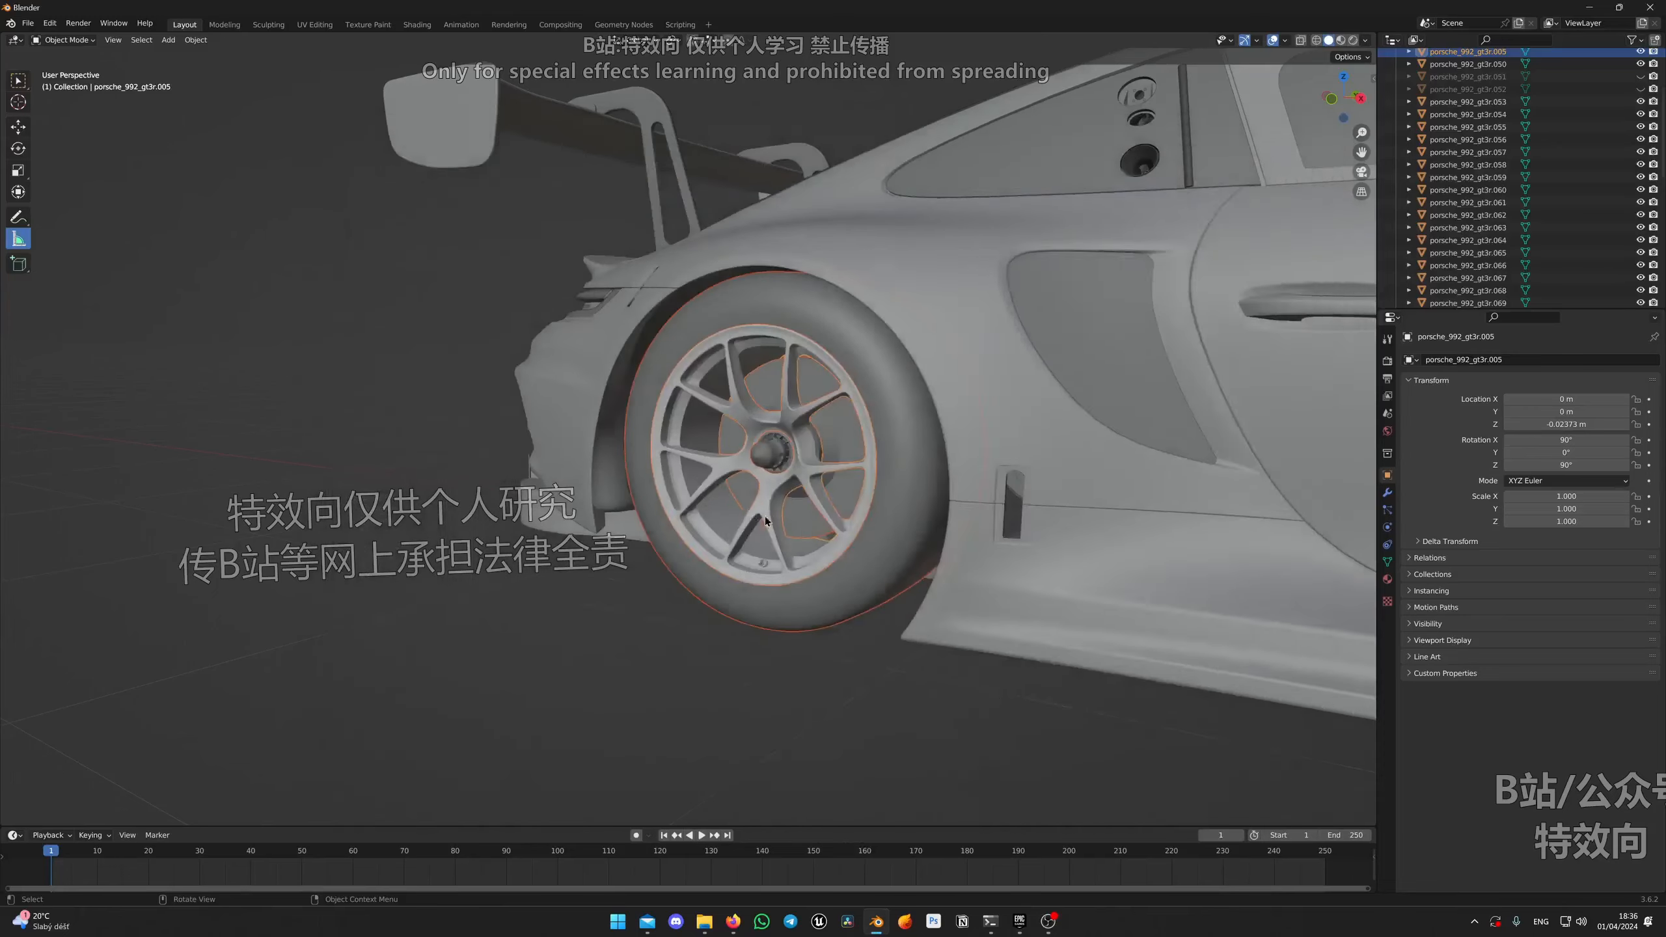
Step: Deselect everything and unhide all hidden objects of the car
middle_click_drag(797, 517, 841, 543)
key("alt+a")
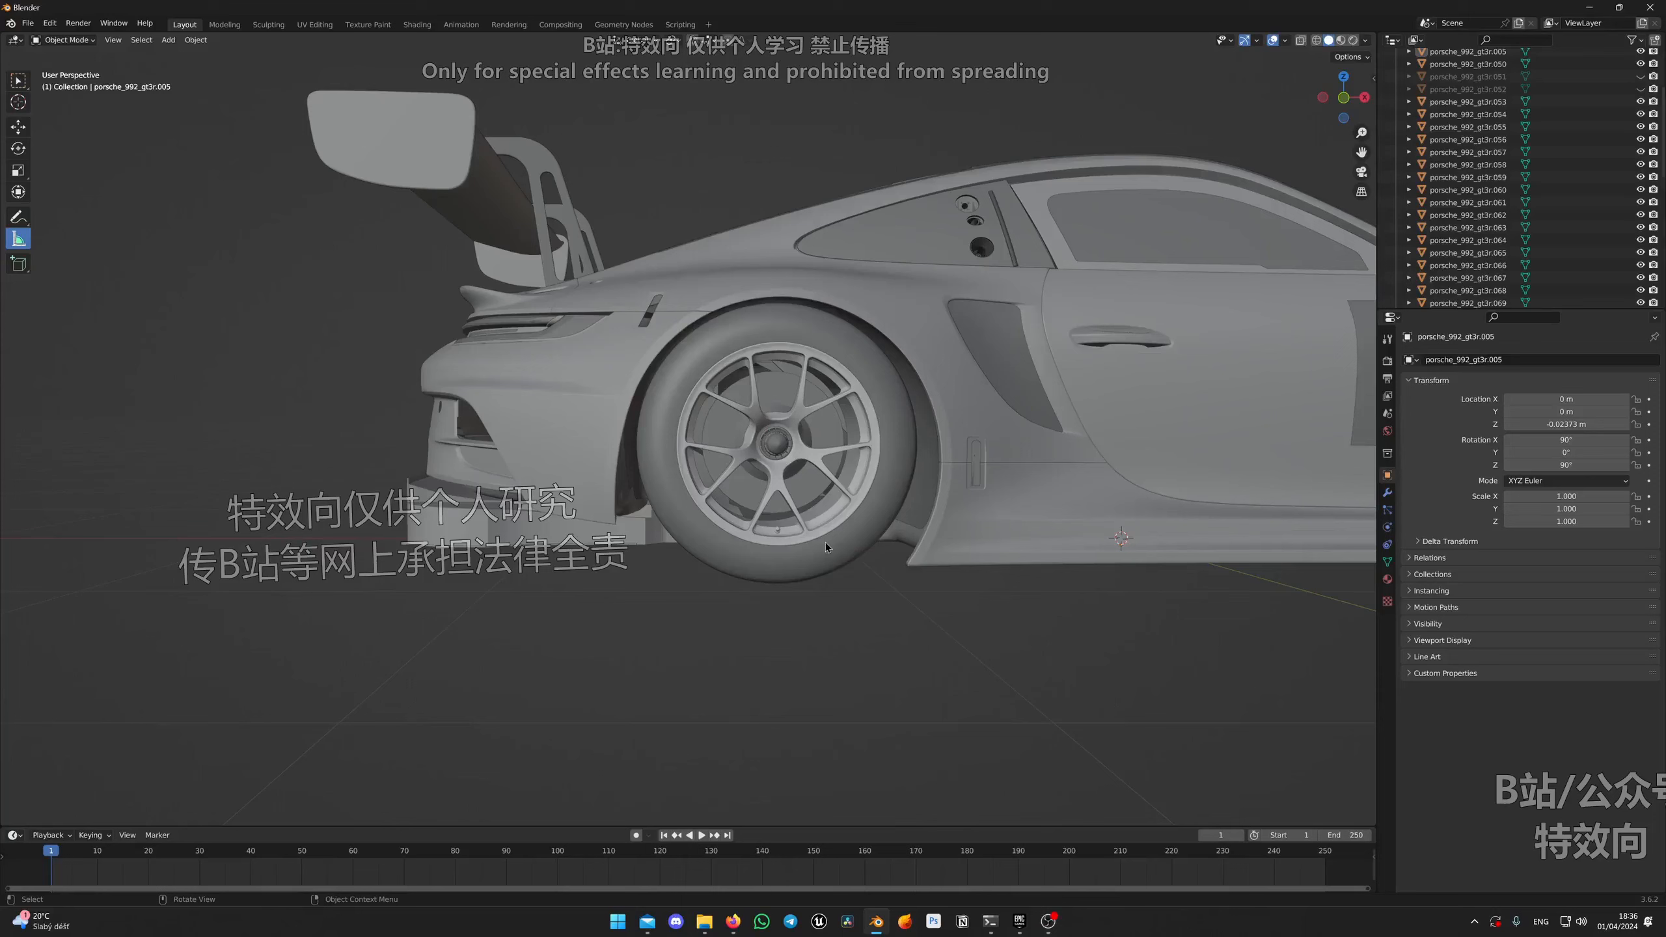
key("alt+h")
key("alt+a")
middle_click_drag(883, 618, 852, 609)
scroll(851, 609, "up", 3)
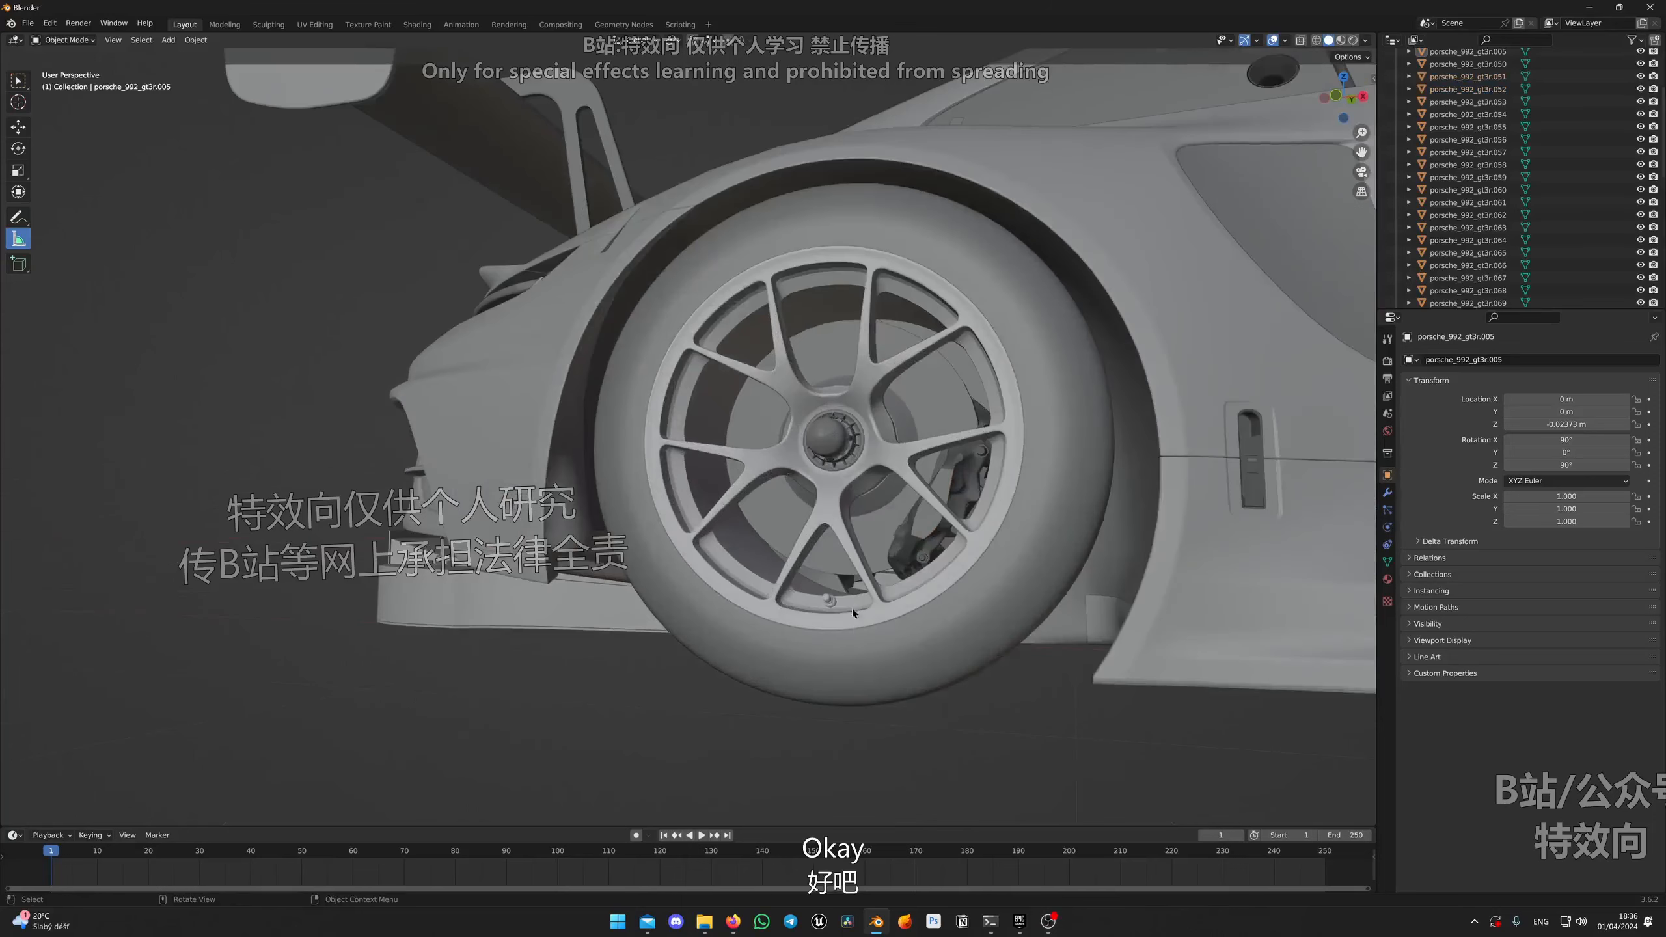
Step: Hide the rear-right tyre, rim and hub with brake disc
left_click(847, 669)
key("h")
left_click(828, 506)
key("h")
left_click(826, 502)
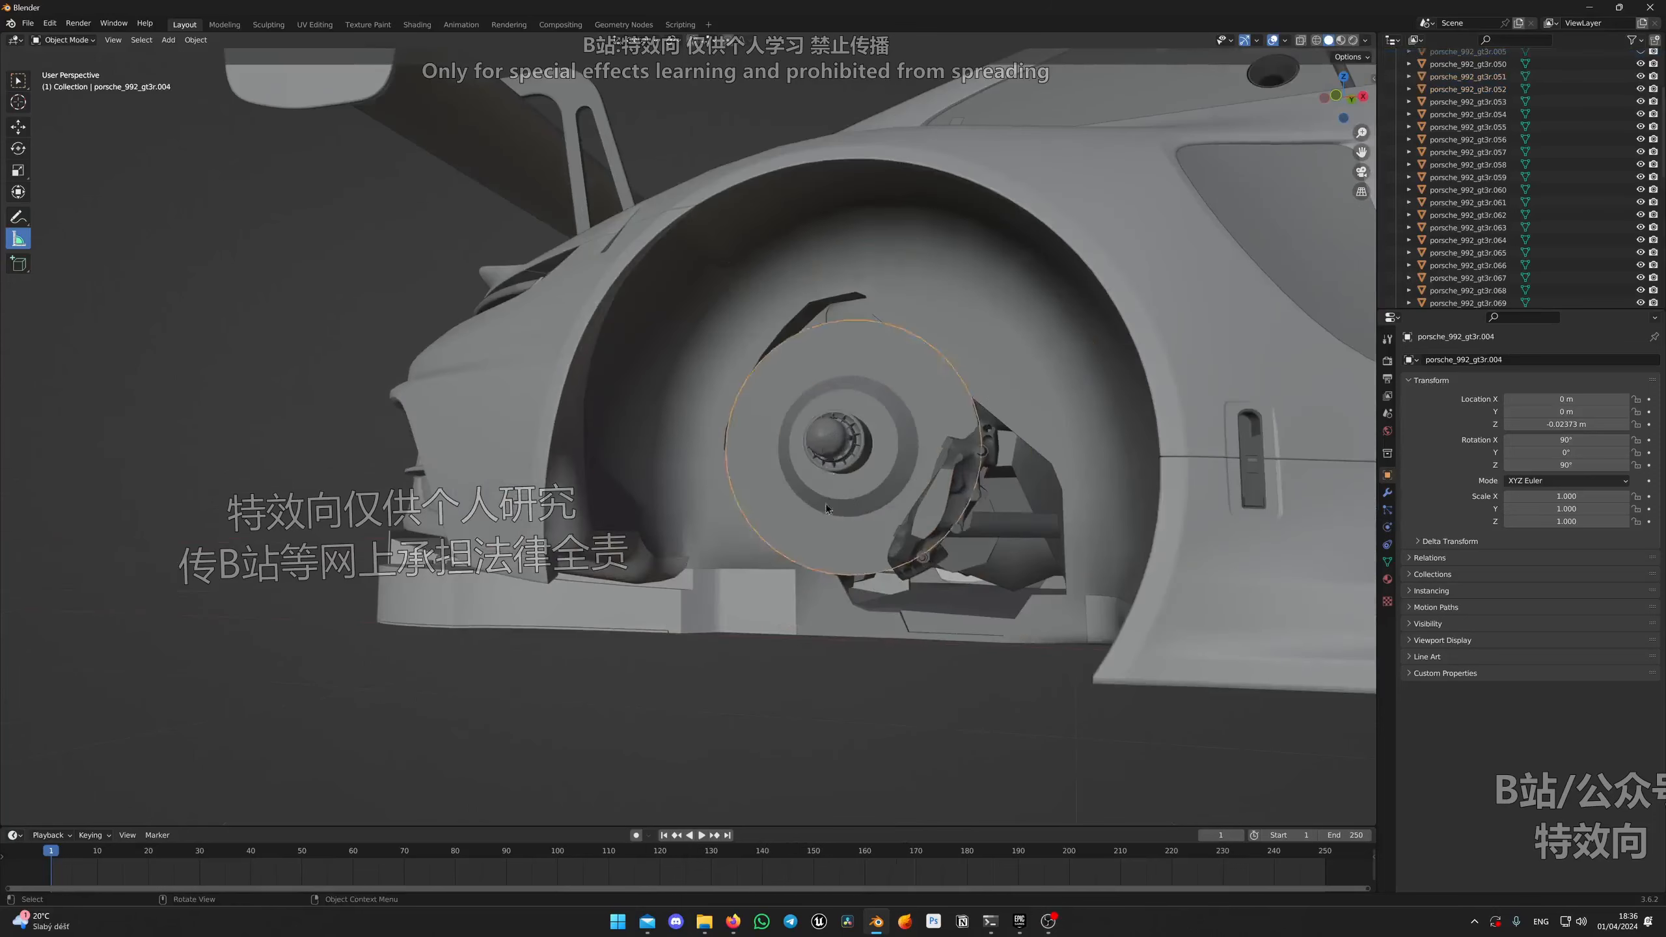
key("h")
Step: Examine the brake caliper and suspension geometry inside the rear-right wheel arch and which other parts belong to the same mesh
scroll(853, 488, "down", 6)
mouse_move(885, 502)
middle_mouse_down()
mouse_move(780, 417)
mouse_move(740, 427)
mouse_move(852, 464)
mouse_move(843, 500)
mouse_move(912, 515)
middle_mouse_up()
scroll(809, 456, "up", 6)
left_click(814, 460)
scroll(852, 463, "down", 8)
scroll(911, 515, "up", 4)
middle_click_drag(472, 509, 482, 459)
scroll(413, 502, "up", 3)
scroll(483, 460, "down", 5)
middle_click_drag(951, 459, 869, 502)
scroll(842, 448, "up", 6)
scroll(841, 448, "down", 4)
scroll(768, 563, "up", 2)
scroll(769, 563, "down", 2)
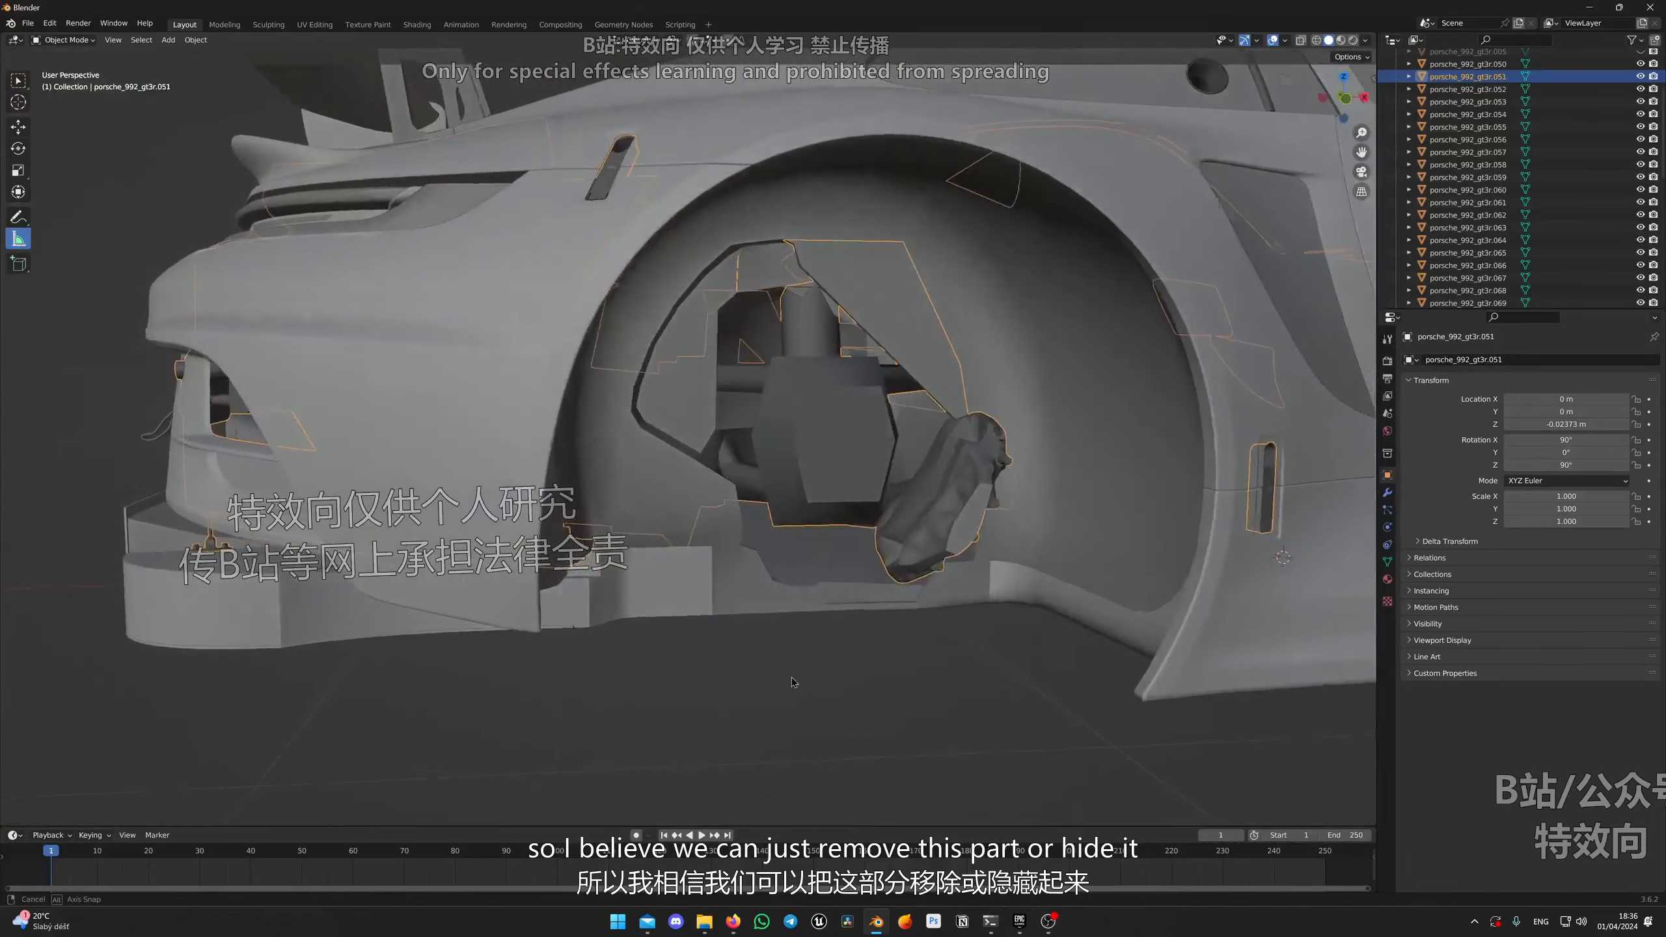
scroll(878, 511, "up", 3)
scroll(875, 510, "down", 4)
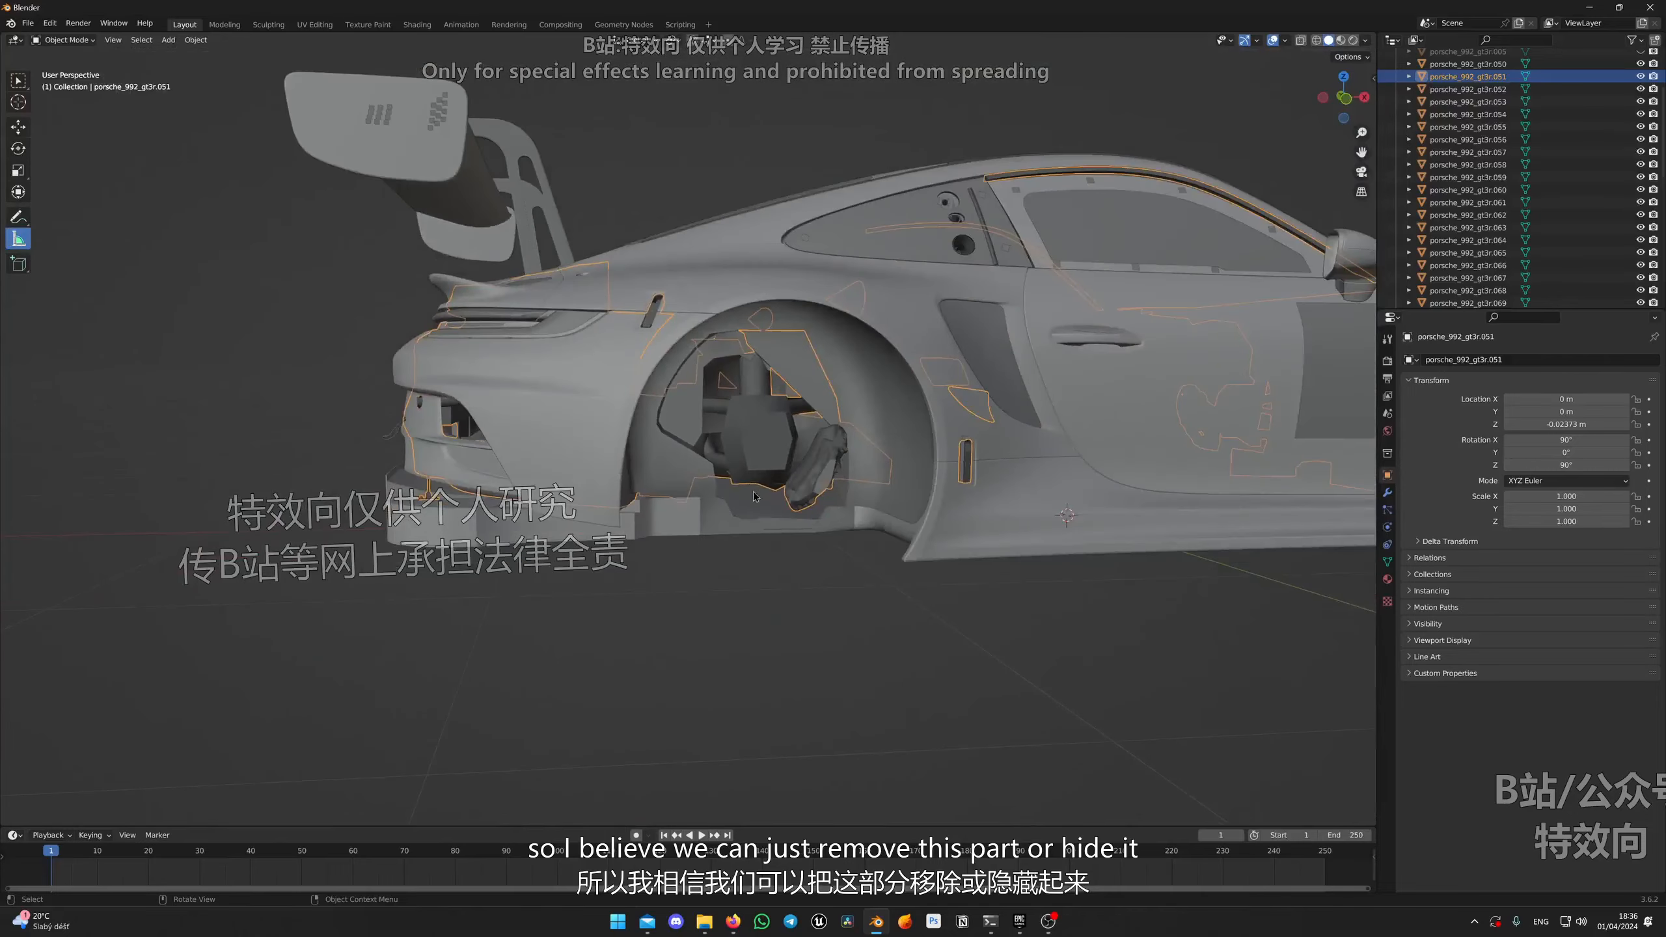
Step: Hide the remaining front-right wheel parts, including the rim and brake disc
middle_click_drag(754, 492, 864, 589)
scroll(904, 492, "down", 4)
scroll(864, 589, "up", 4)
left_click(1059, 559)
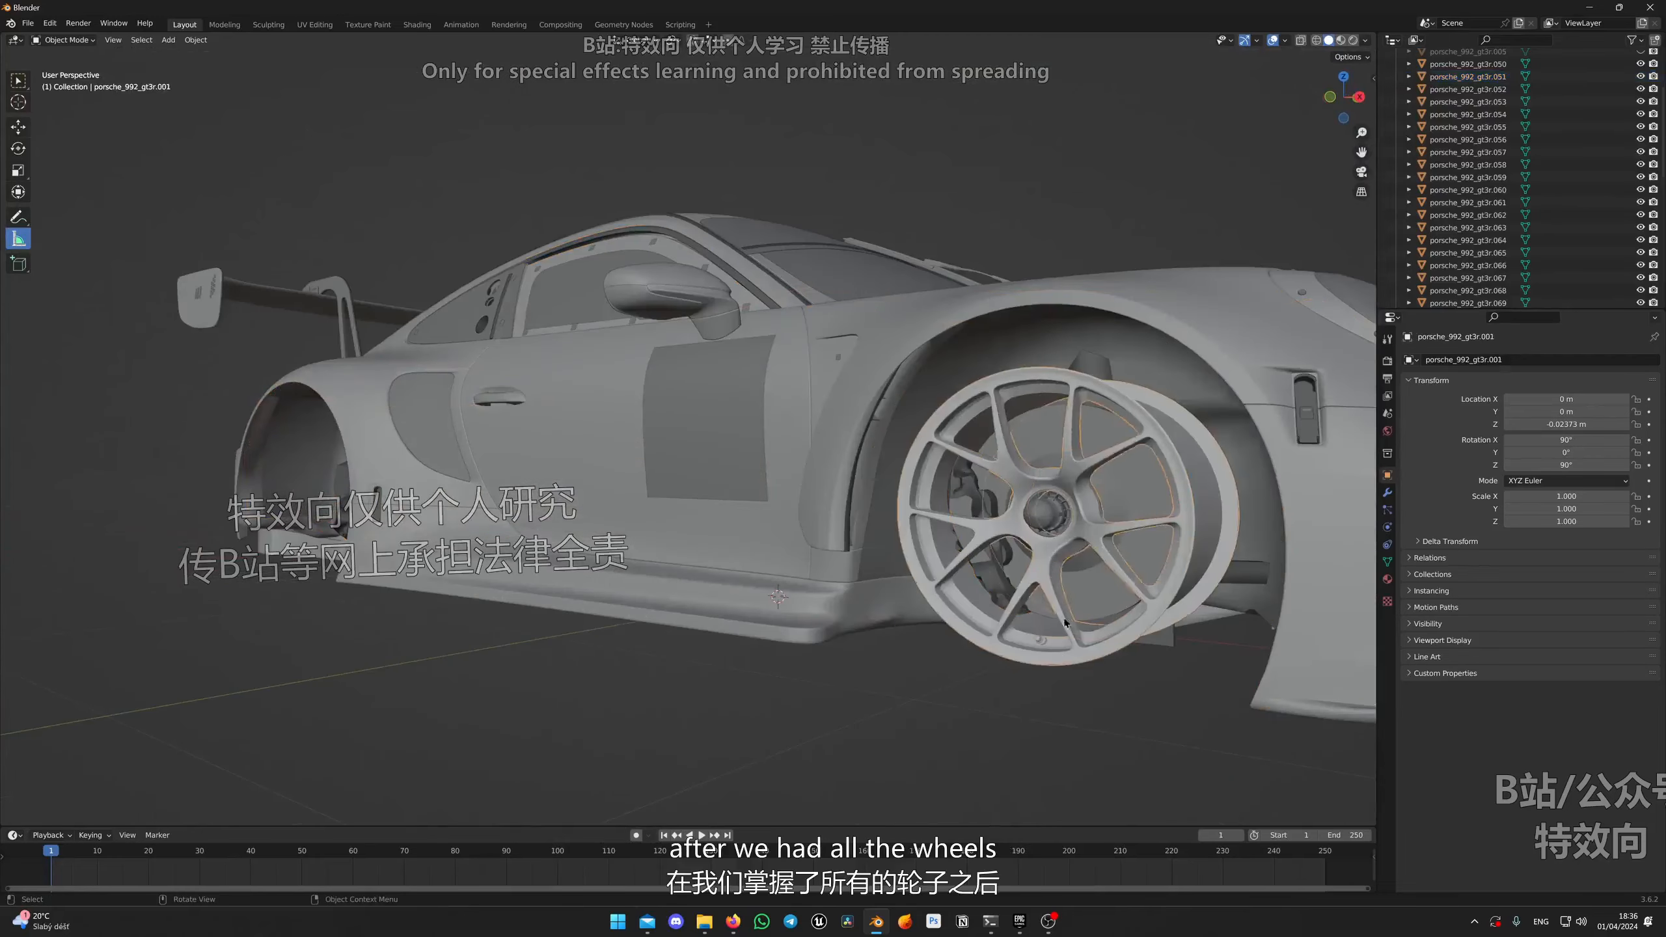
key("h")
Step: Hide the tyres, rims and hubs with brake discs on the car's left side
middle_click_drag(1091, 500, 893, 509)
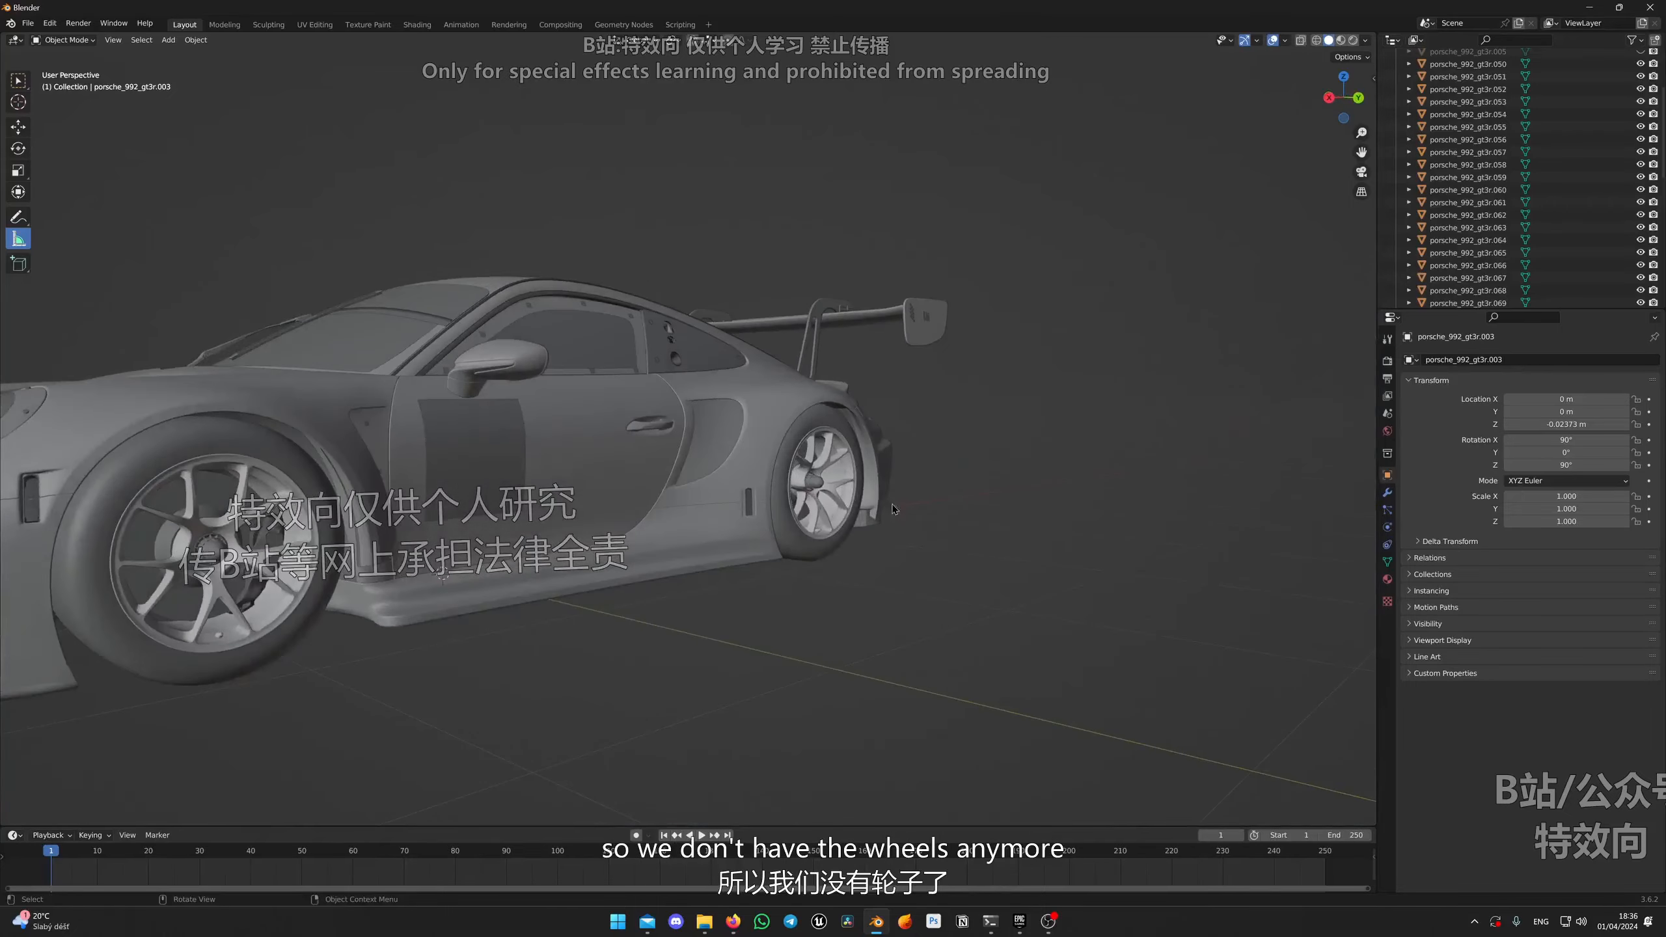
left_click(166, 658)
key("h")
left_click(190, 637)
key("h")
left_click(235, 596)
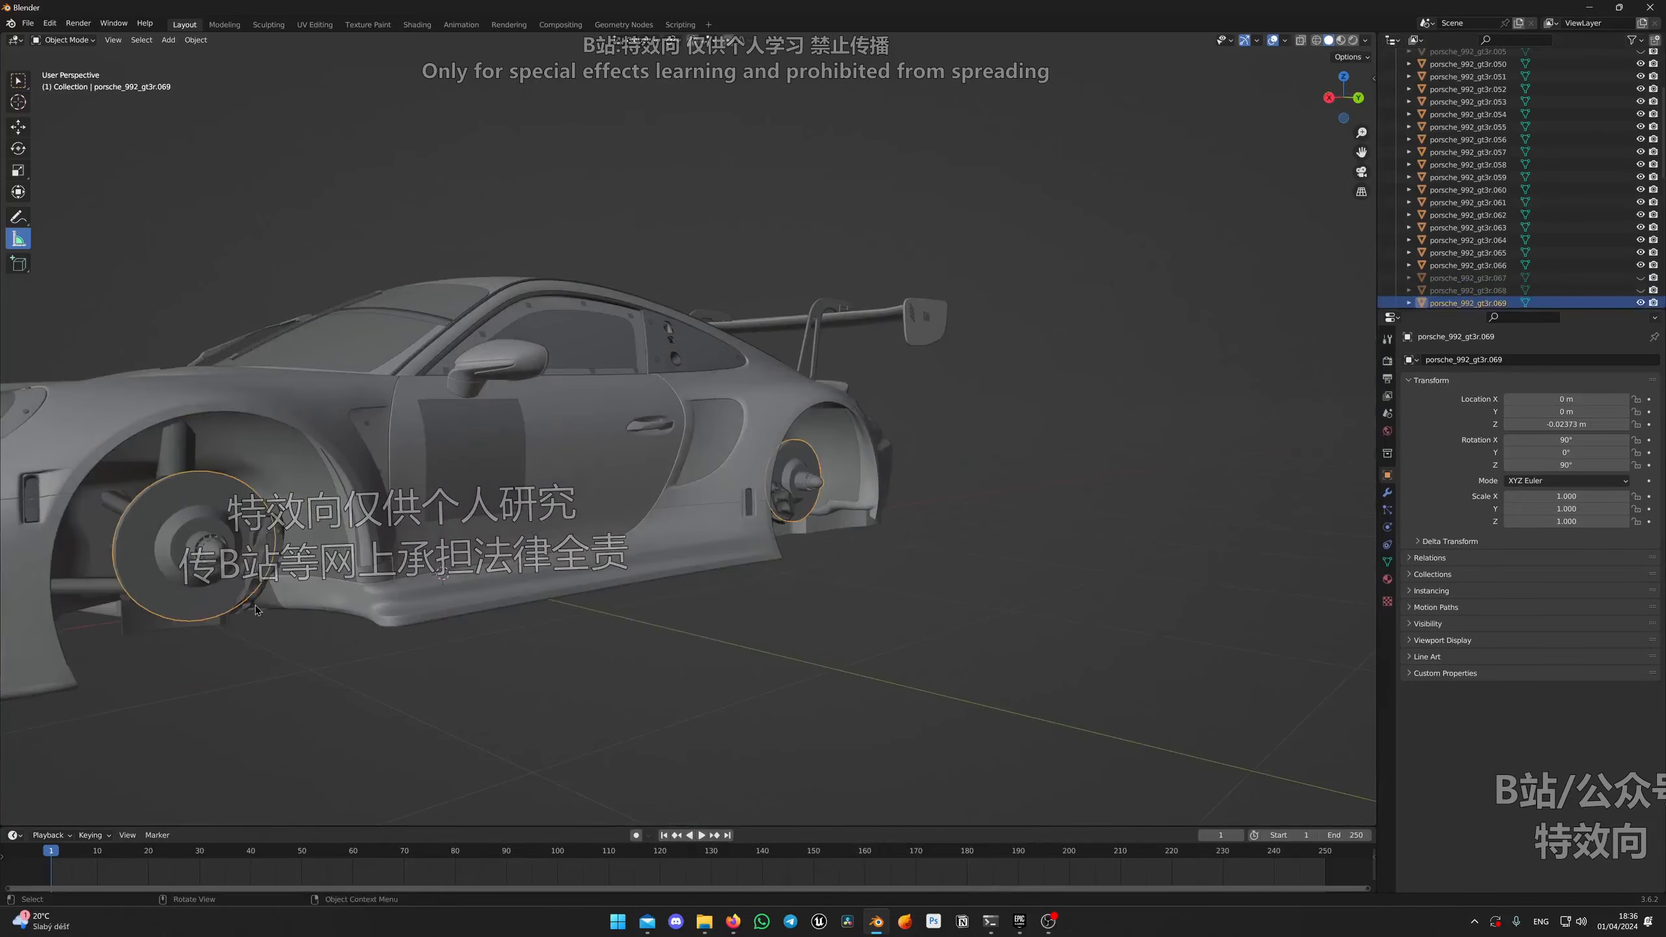
key("h")
Step: Examine the calipers and suspension left in the open wheel arches around the car
middle_click_drag(899, 558, 806, 604)
scroll(764, 594, "up", 6)
scroll(545, 589, "down", 4)
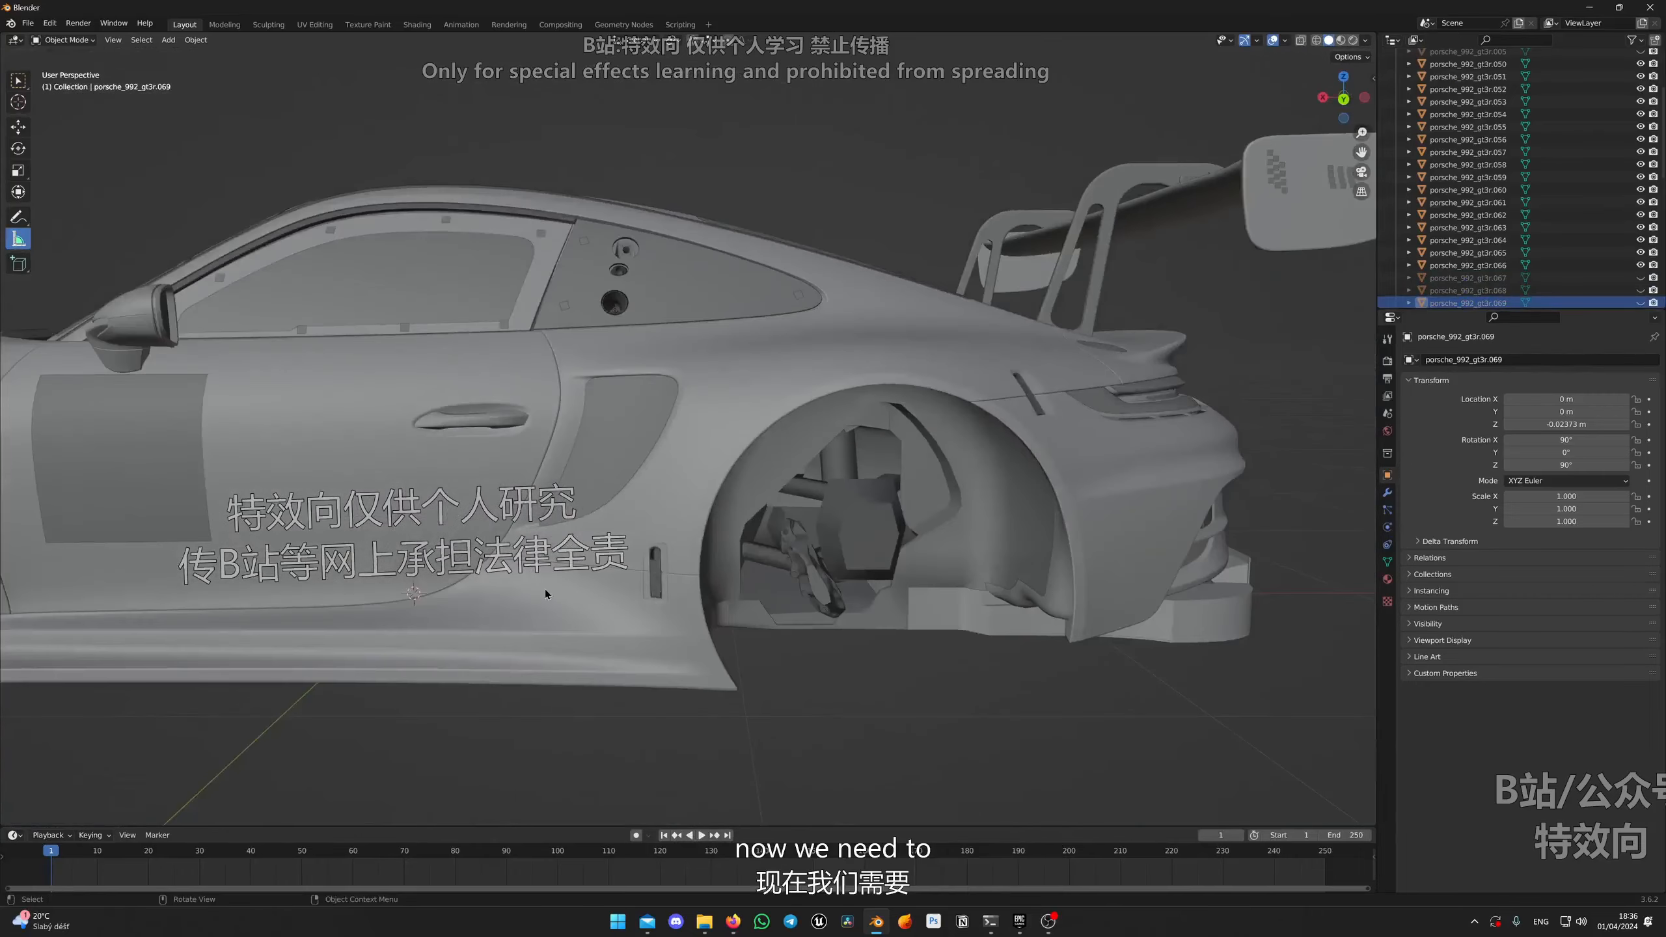
middle_click_drag(544, 589, 1132, 530, "shift")
middle_click_drag(827, 543, 704, 506)
scroll(641, 469, "down", 2)
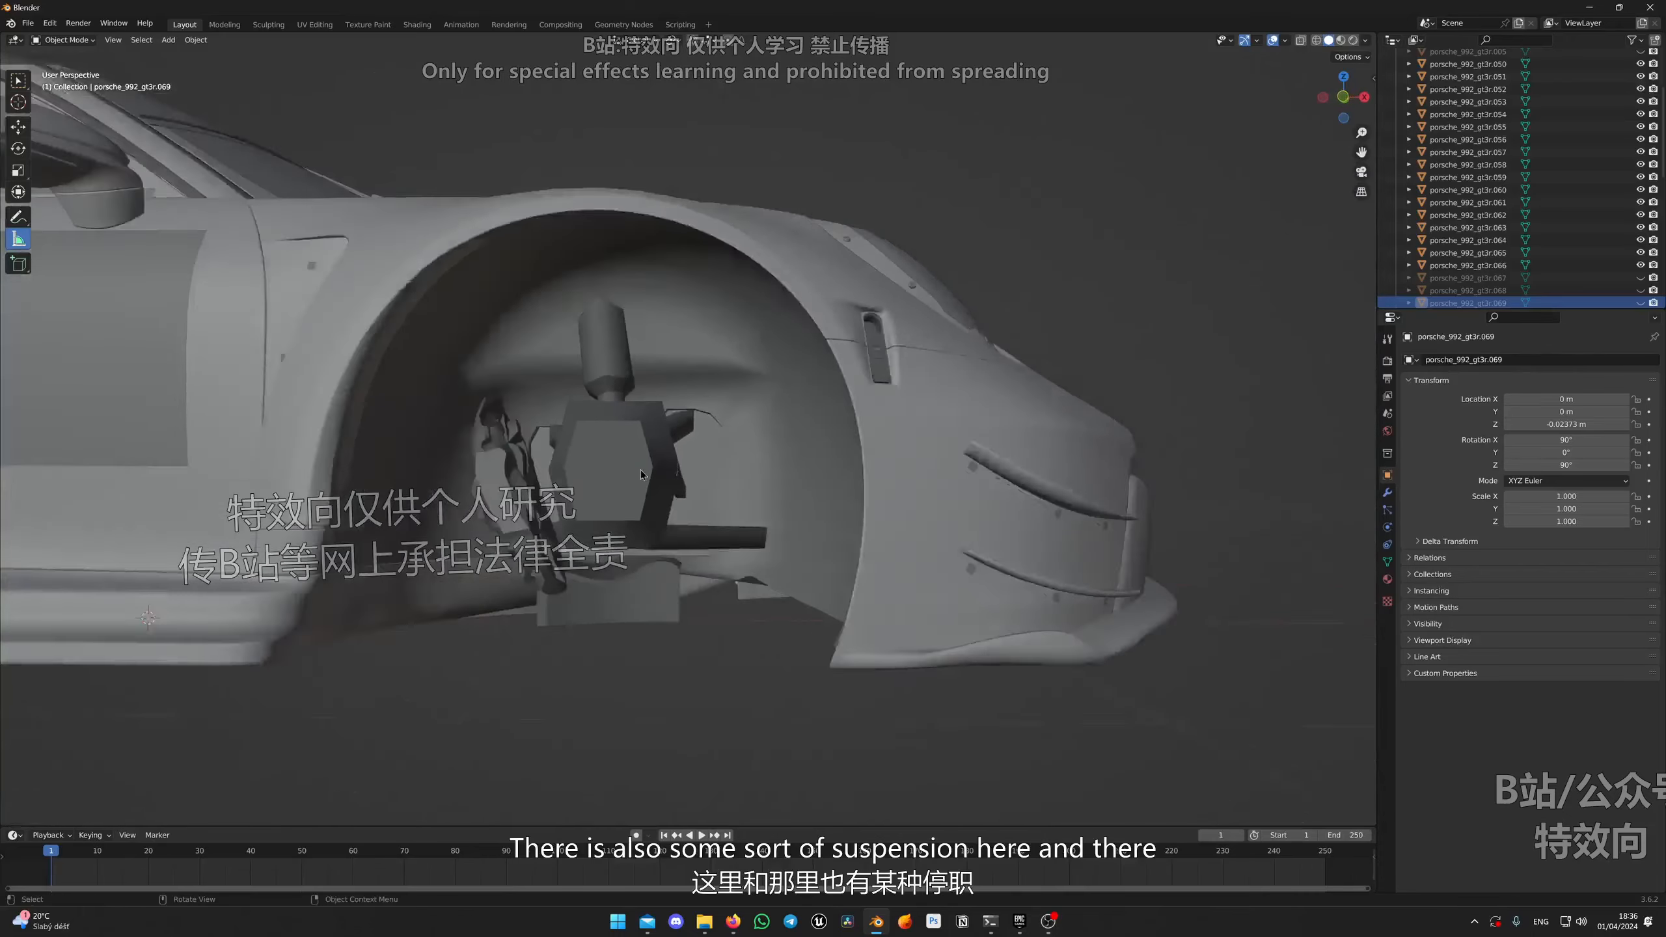
scroll(580, 476, "up", 4)
scroll(578, 477, "down", 4)
middle_click_drag(724, 517, 637, 519)
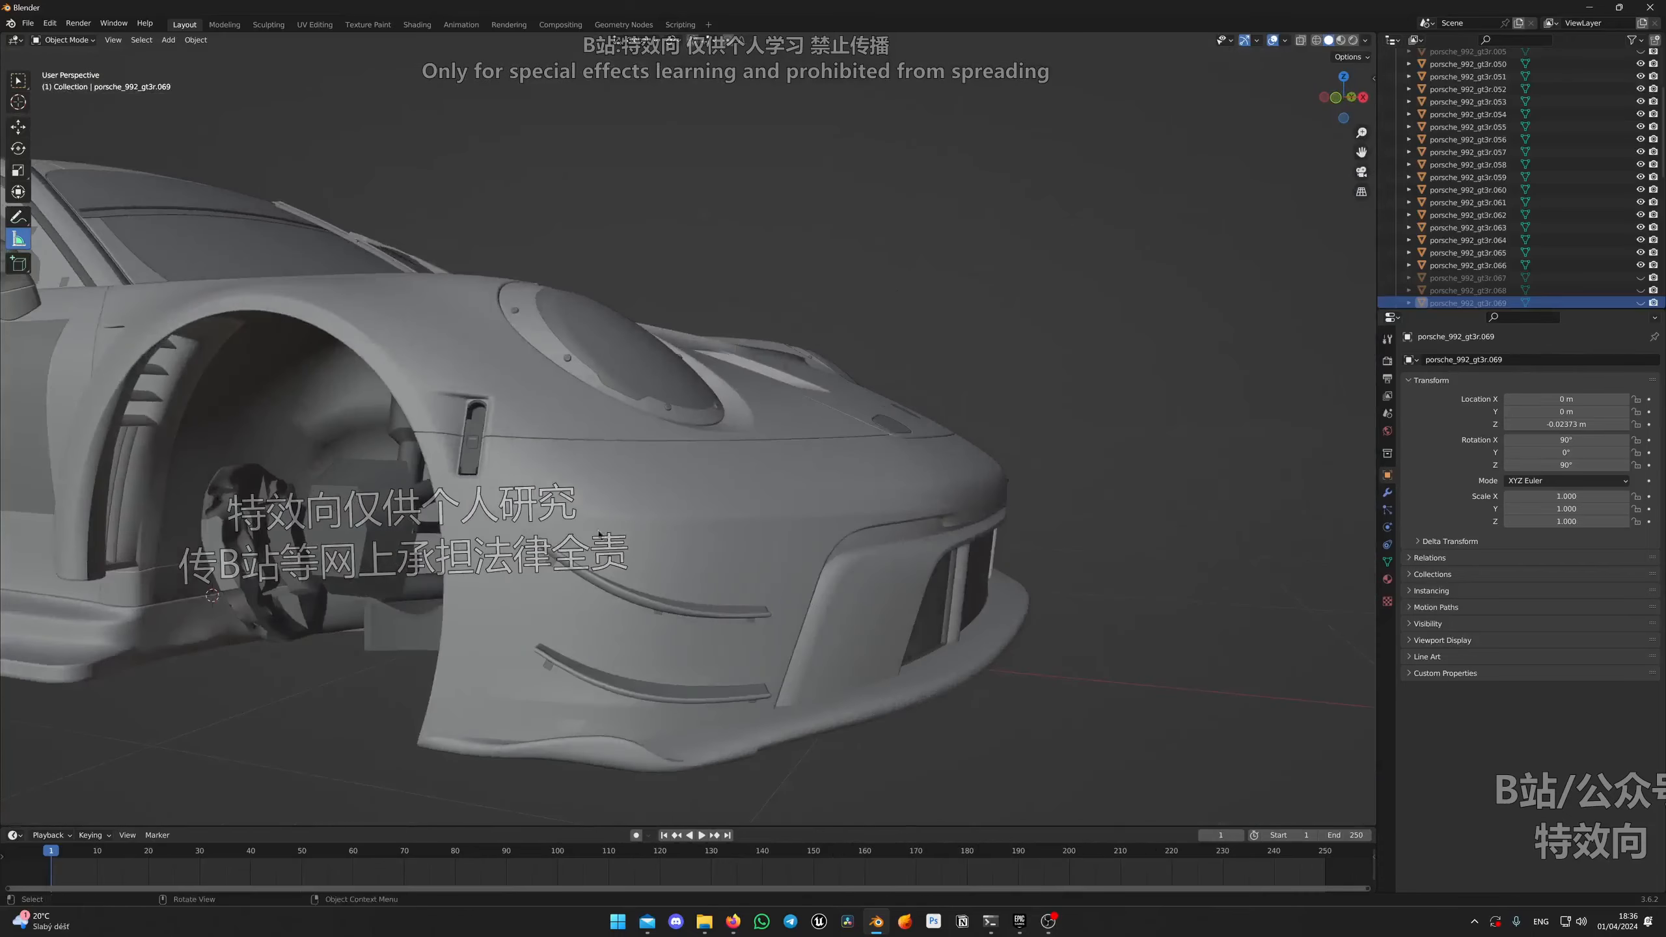
middle_click_drag(880, 501, 910, 488)
Step: Try hiding the mesh that combines the calipers and suspension, undo the hiding and deselect everything
left_click(792, 503)
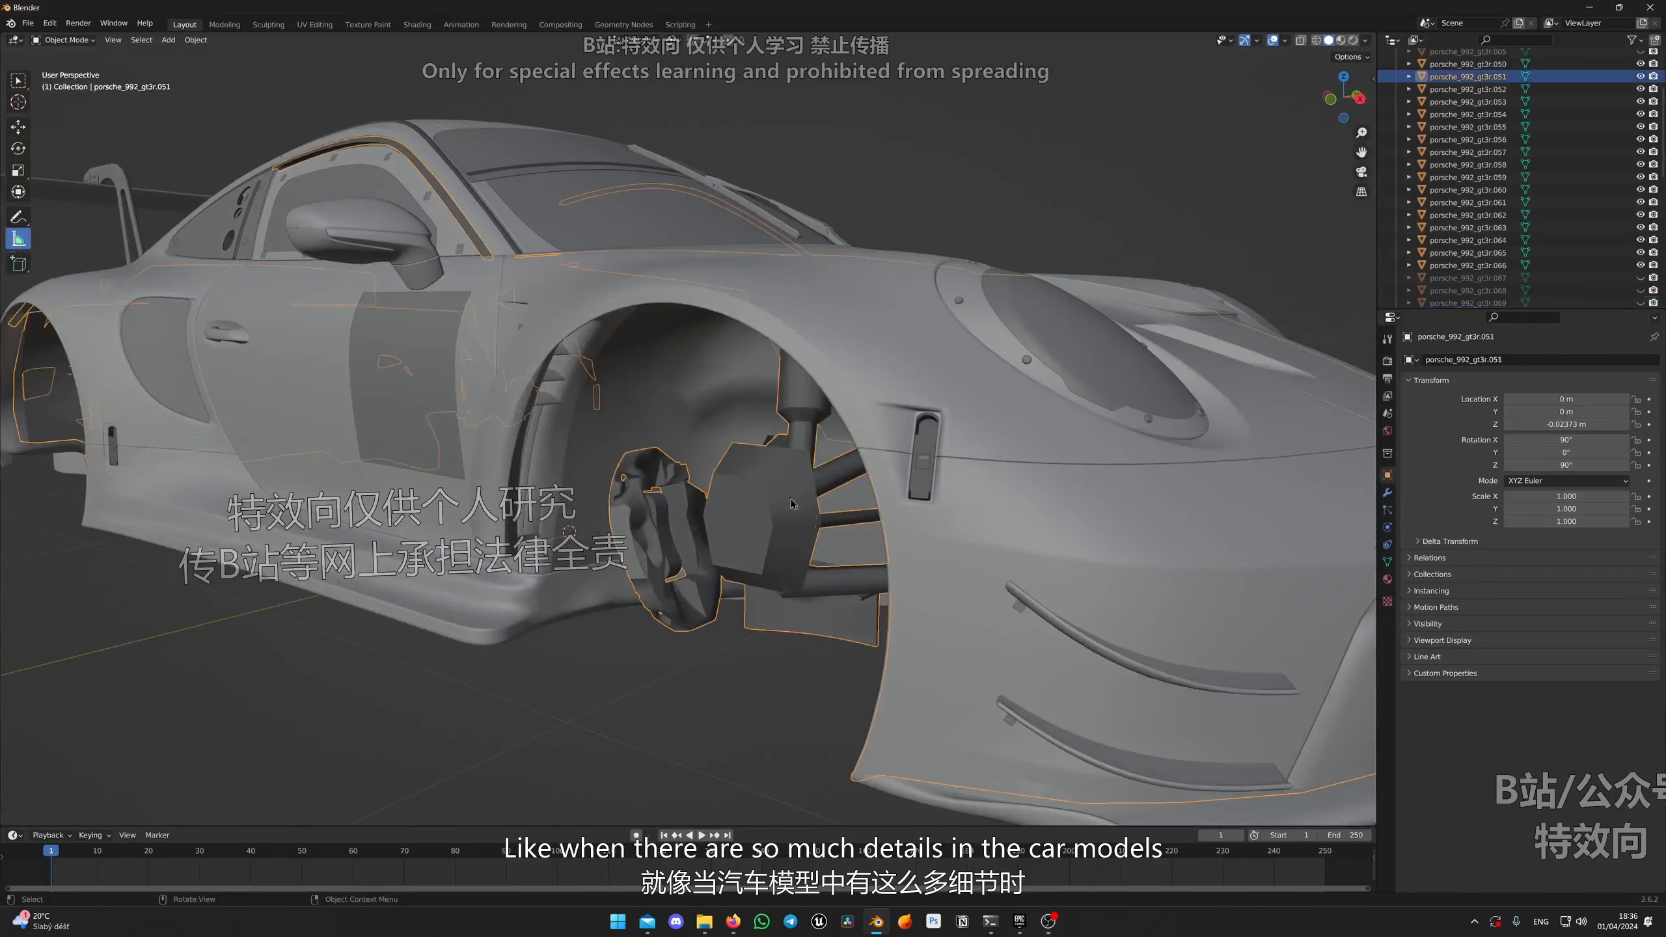
scroll(832, 500, "down", 4)
scroll(808, 489, "up", 2)
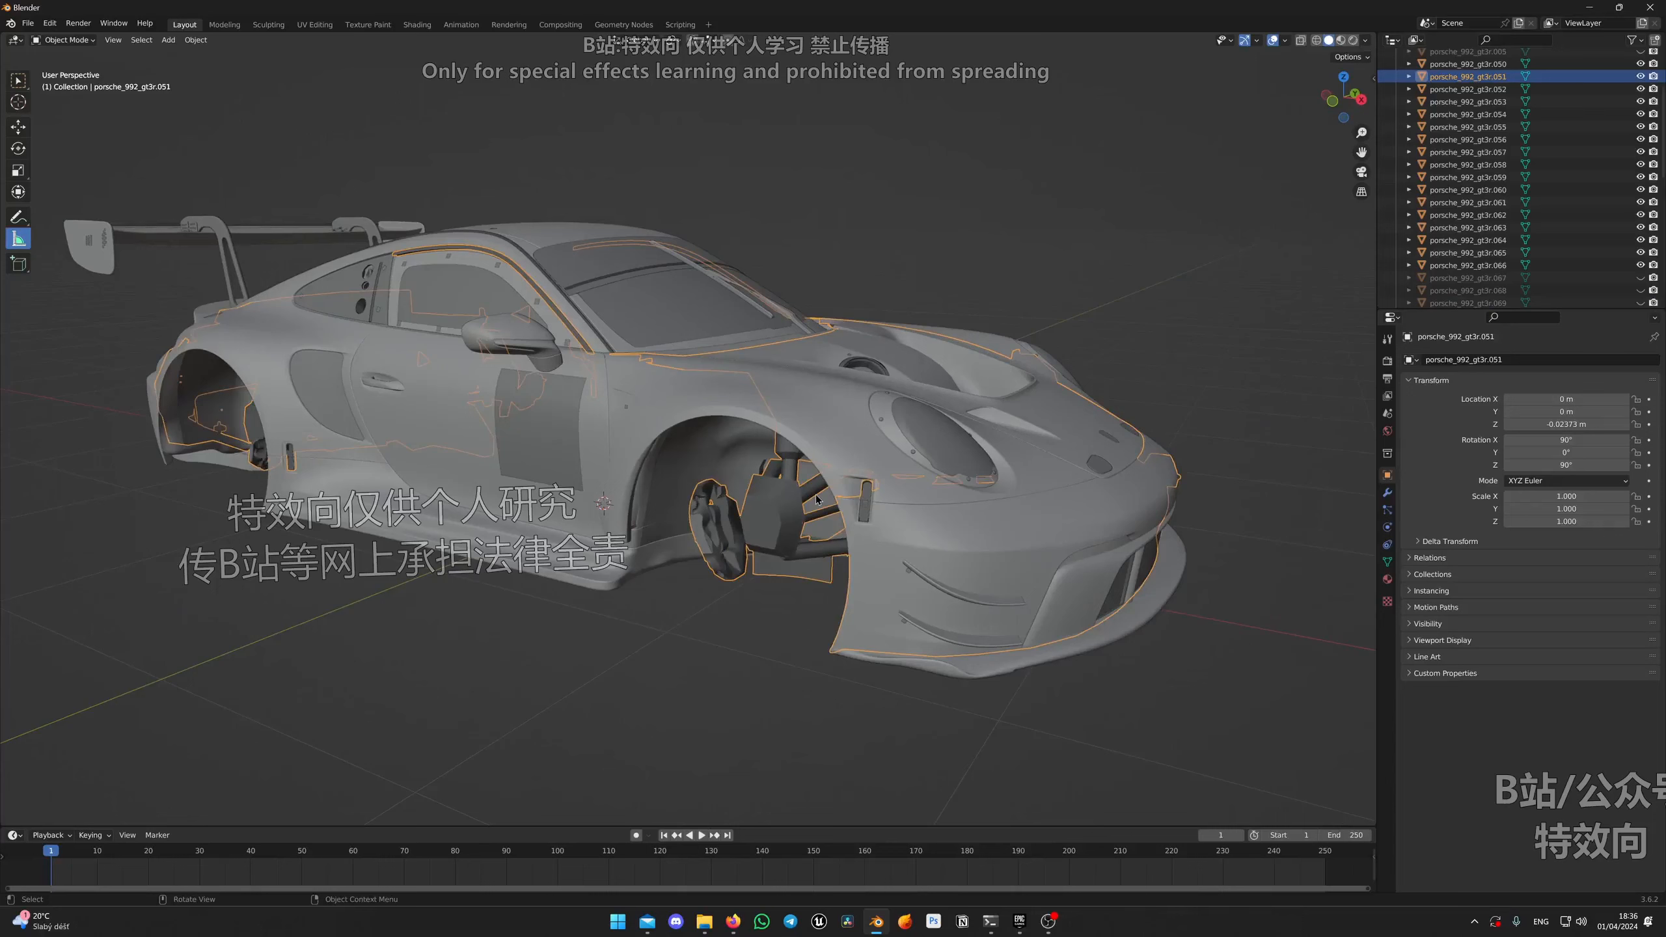
key("h")
key("ctrl+z")
middle_click_drag(817, 500, 808, 487)
key("alt+a")
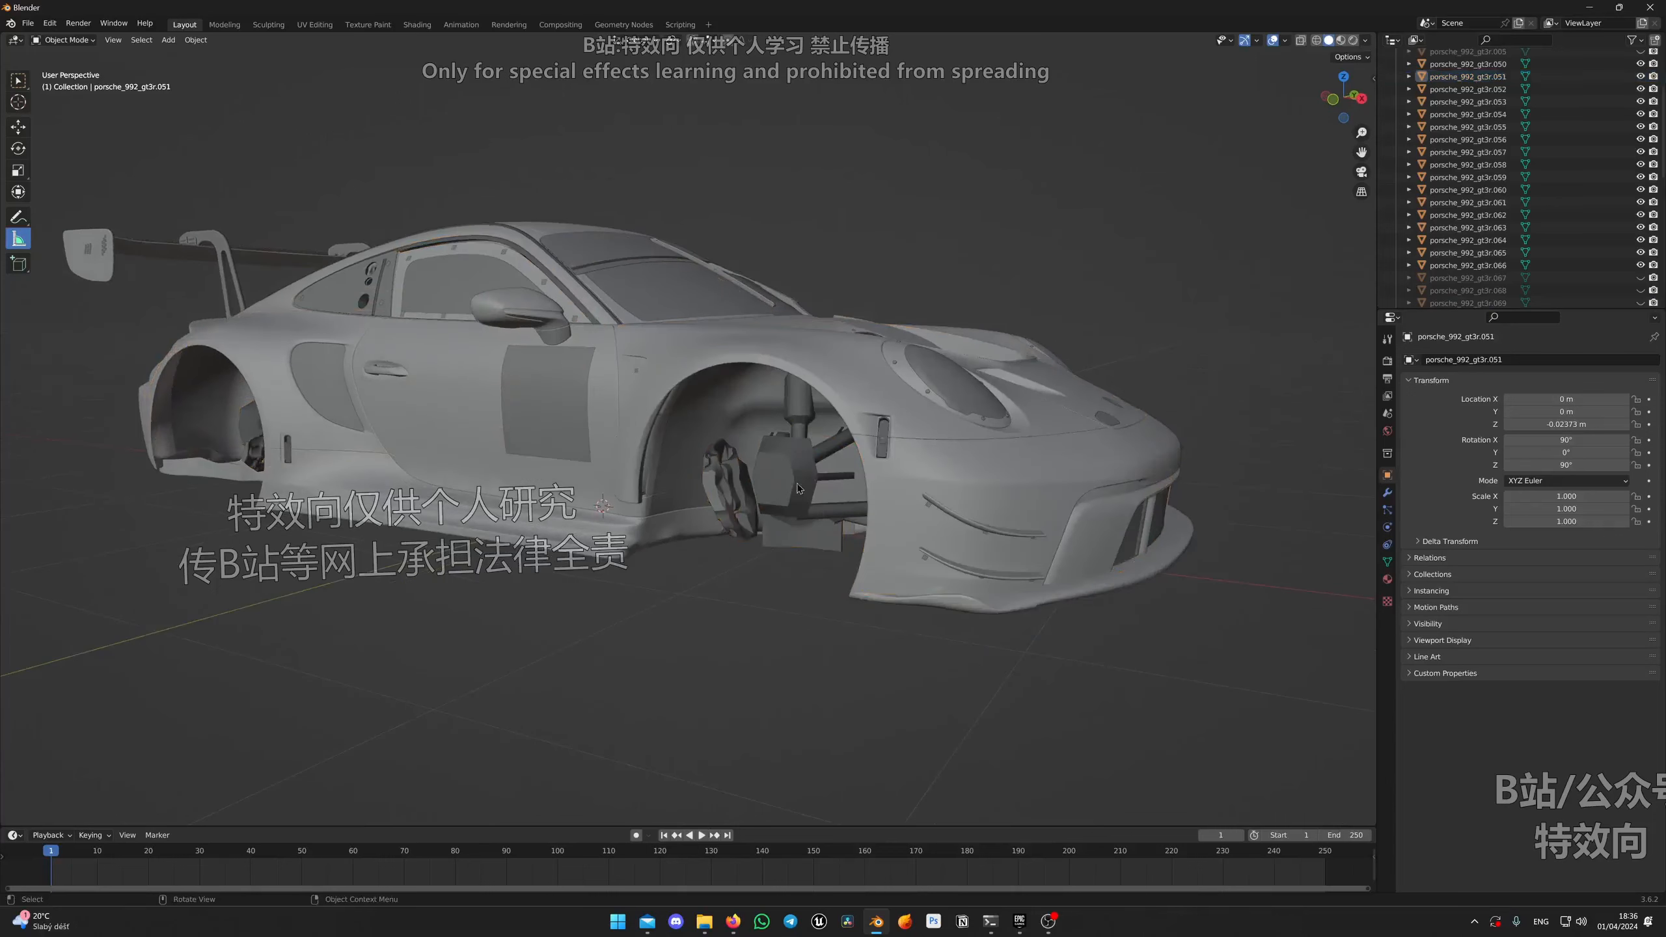
Step: Open the combined caliper and suspension mesh in Edit Mode and examine its parts around the front-right wheel arch
left_click(798, 488)
key("Tab")
scroll(796, 603, "up", 3)
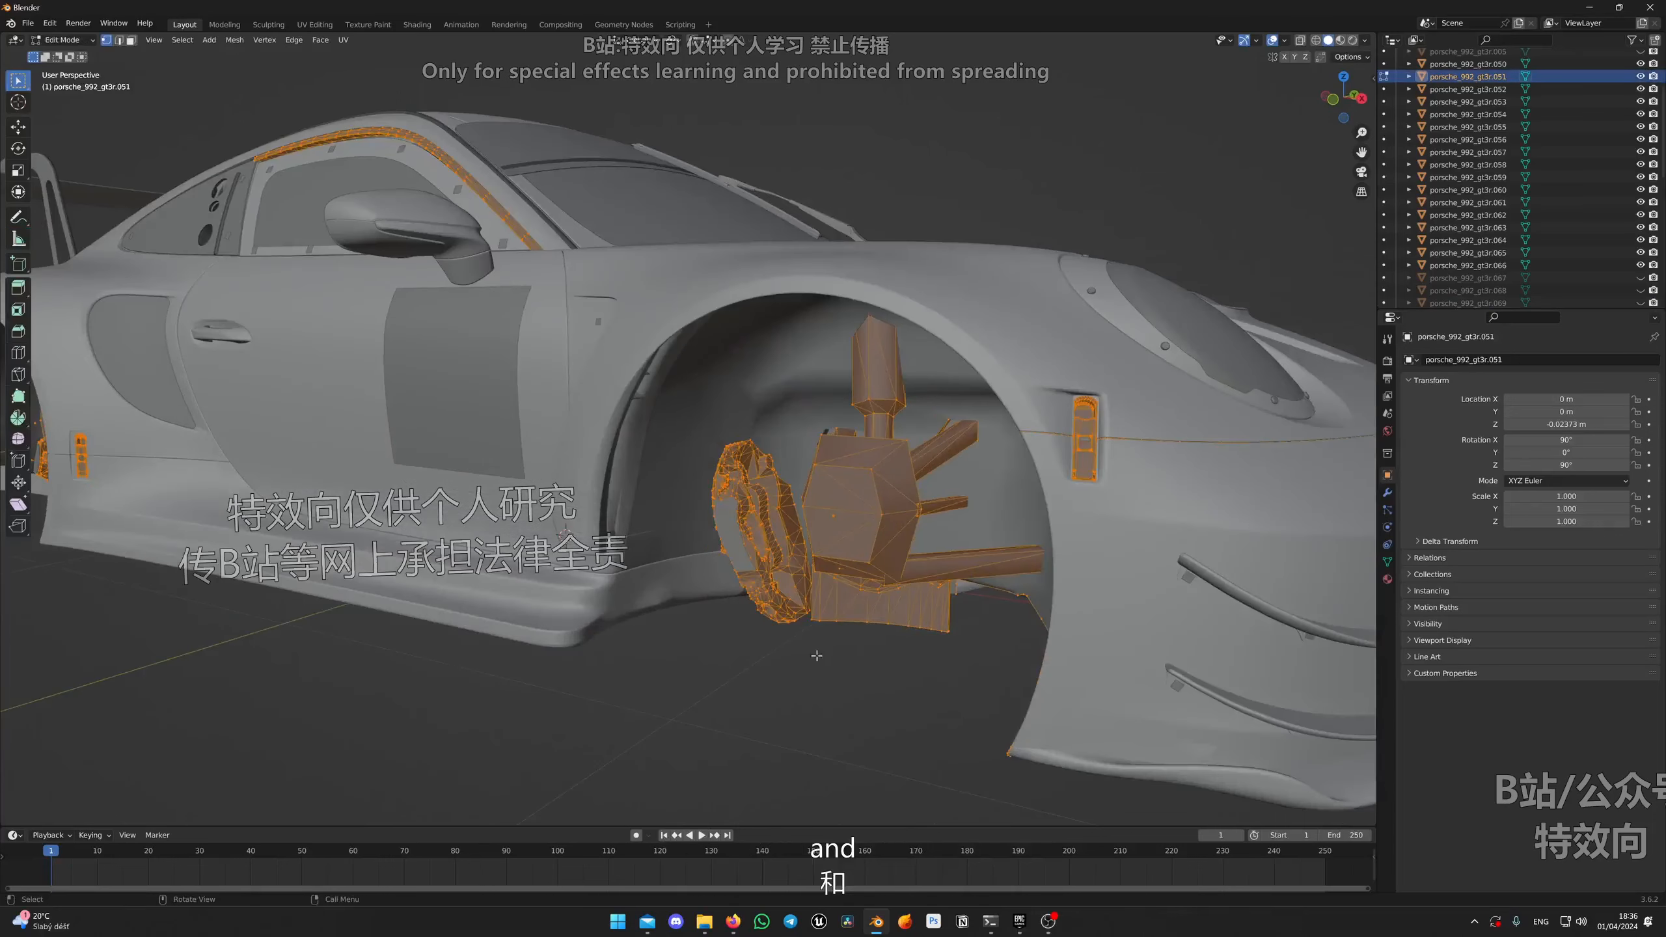
middle_click_drag(857, 607, 307, 227)
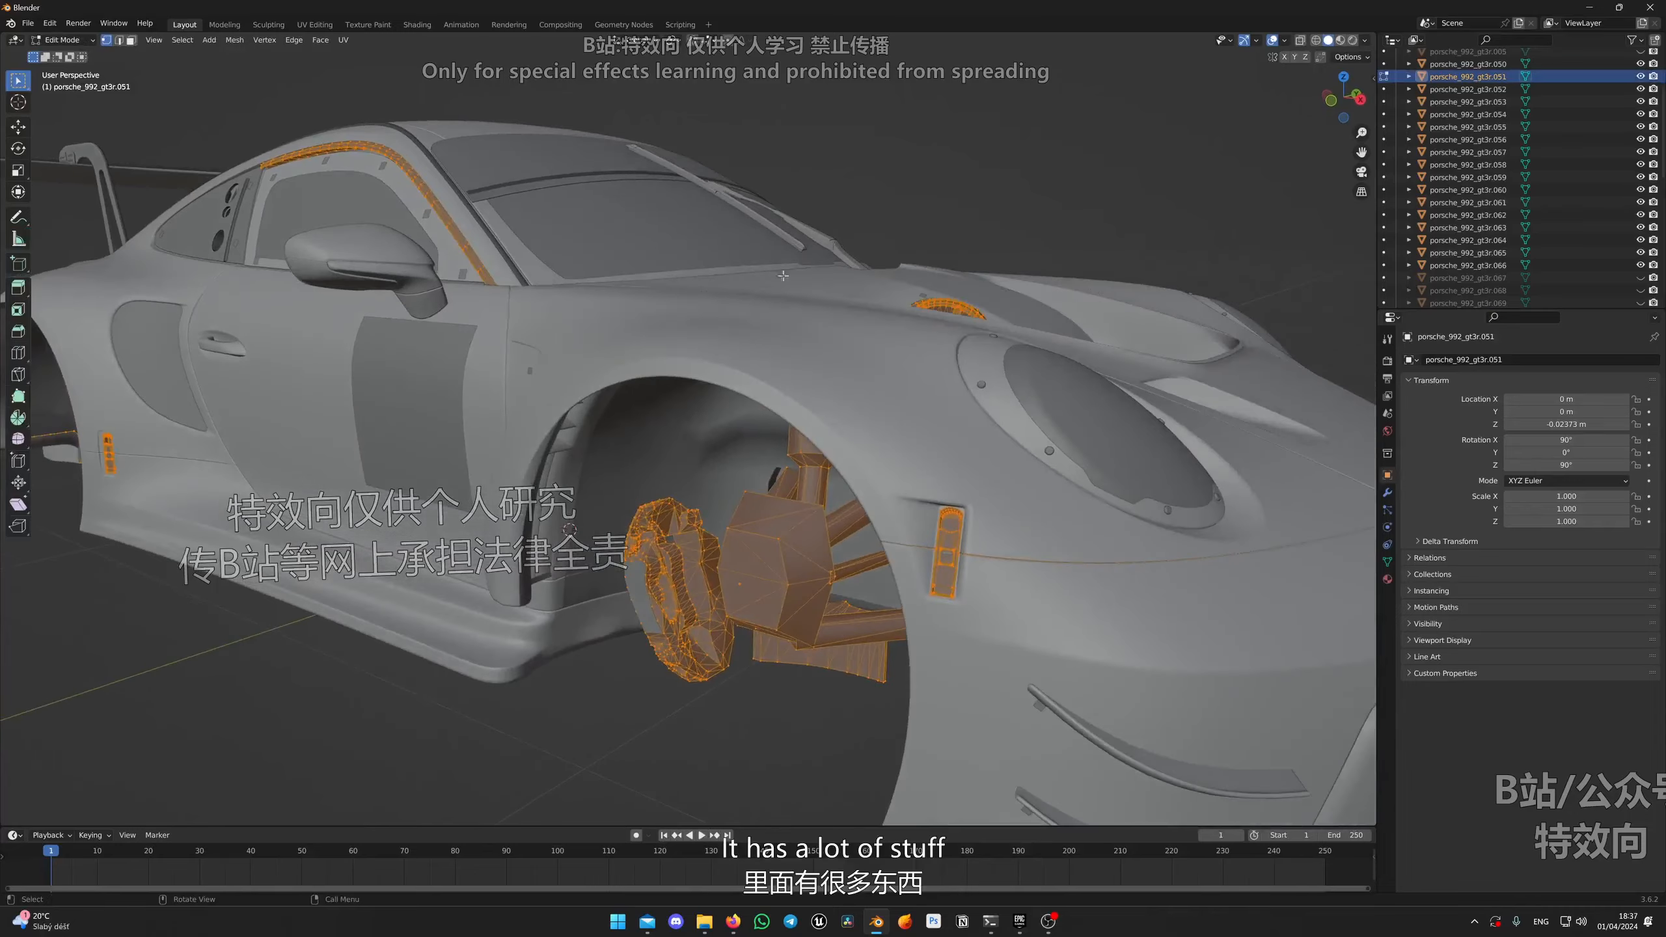
scroll(783, 276, "down", 4)
scroll(853, 419, "up", 4)
middle_click_drag(957, 617, 1033, 595)
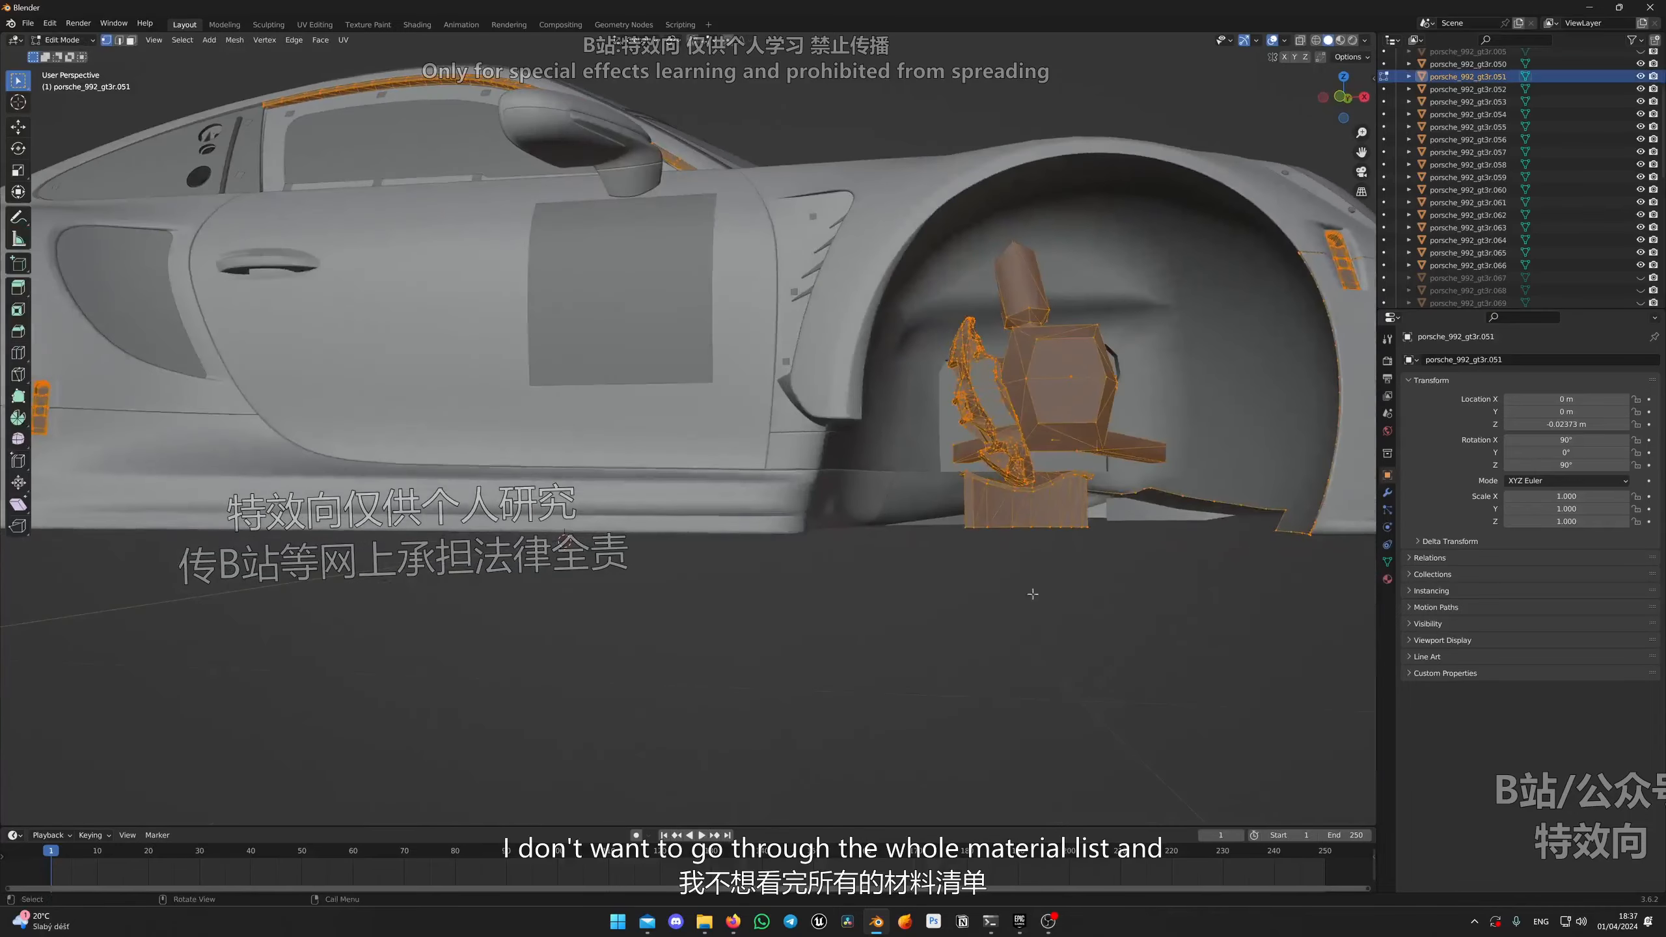
left_click(1390, 431)
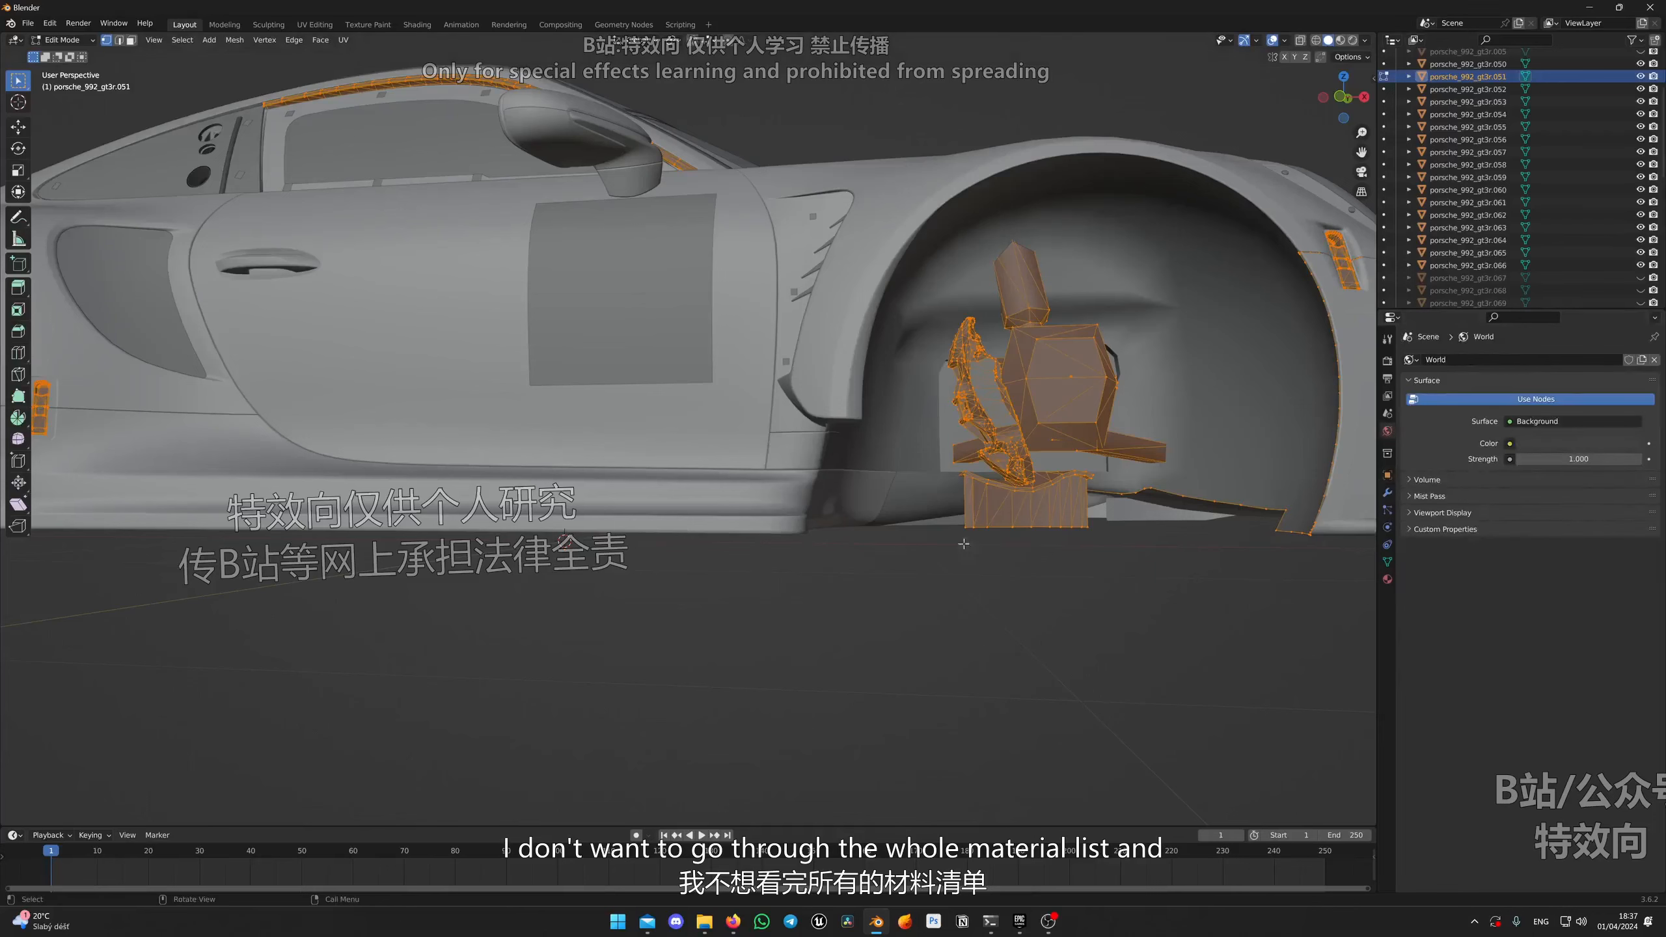
middle_click_drag(1044, 539, 941, 557)
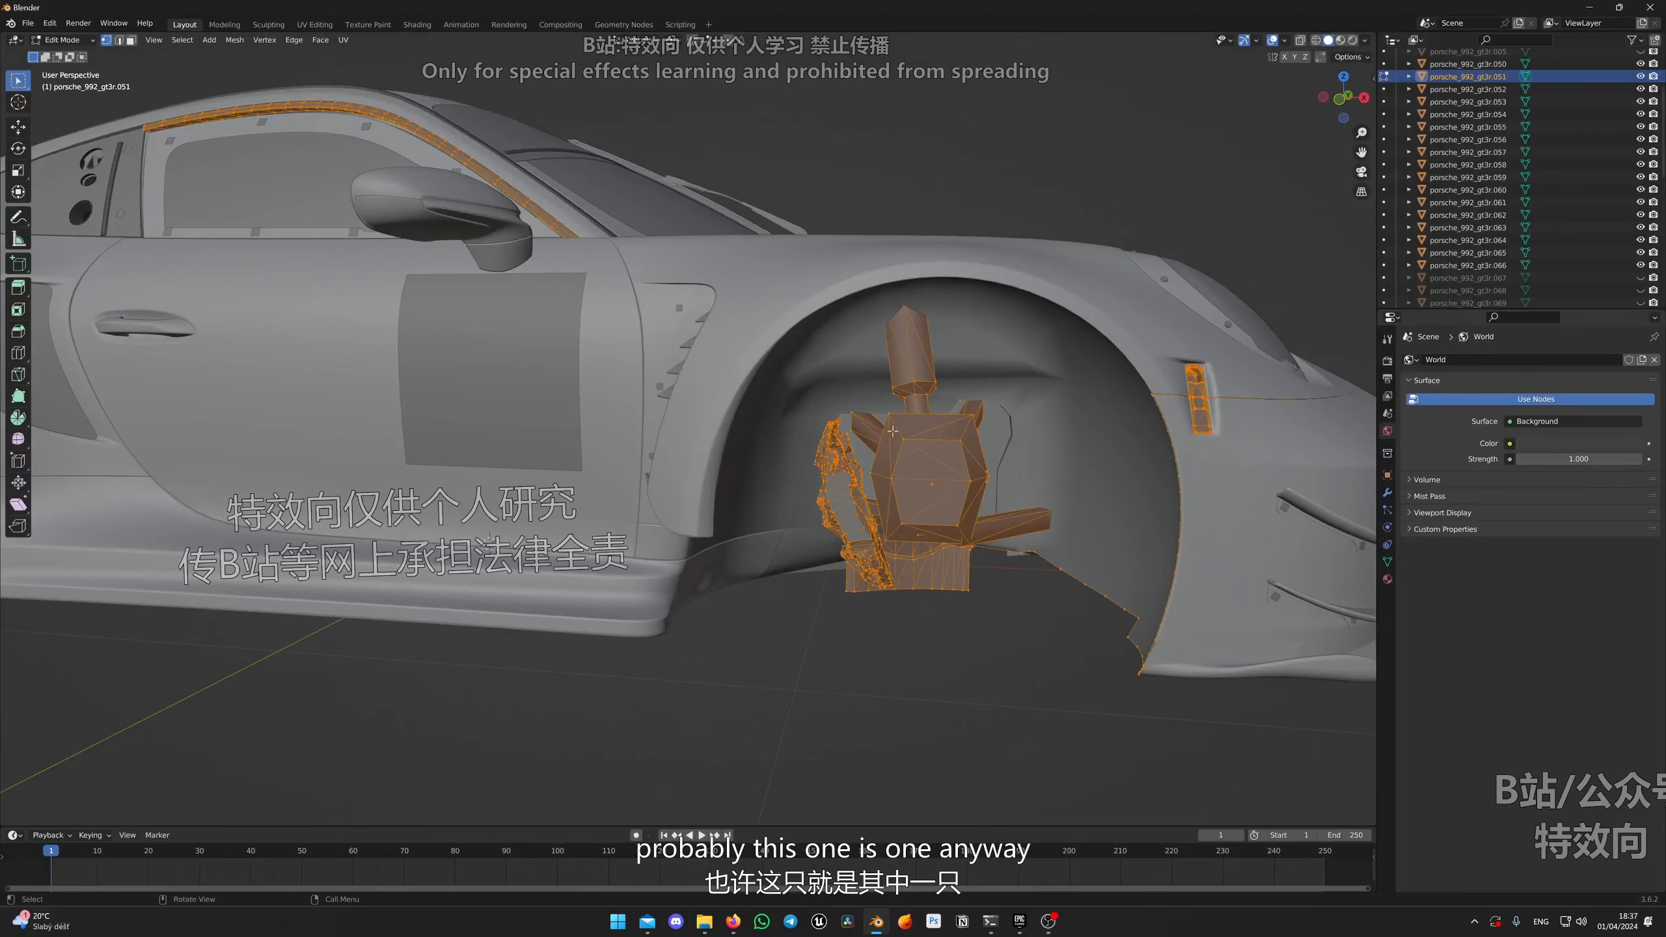
key("Tab")
key("Tab")
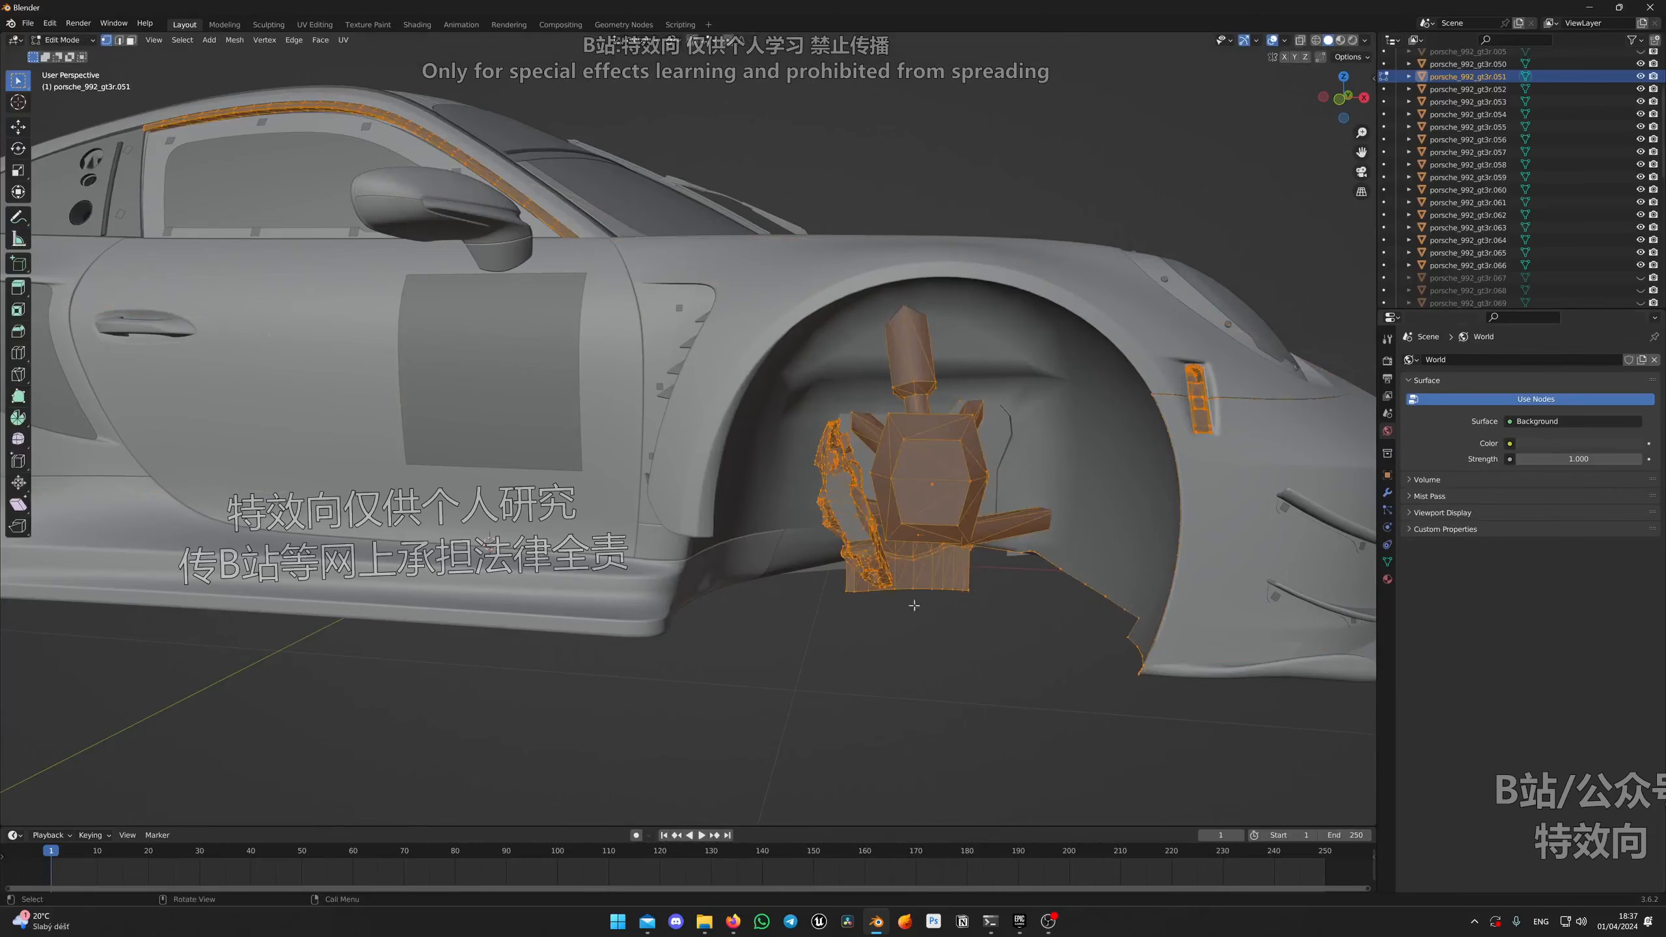
Step: Clear the selection, box-select the front-right caliper and suspension geometry from below and extend the selection to all linked geometry
left_click(1002, 716)
middle_click_drag(1002, 716, 995, 610)
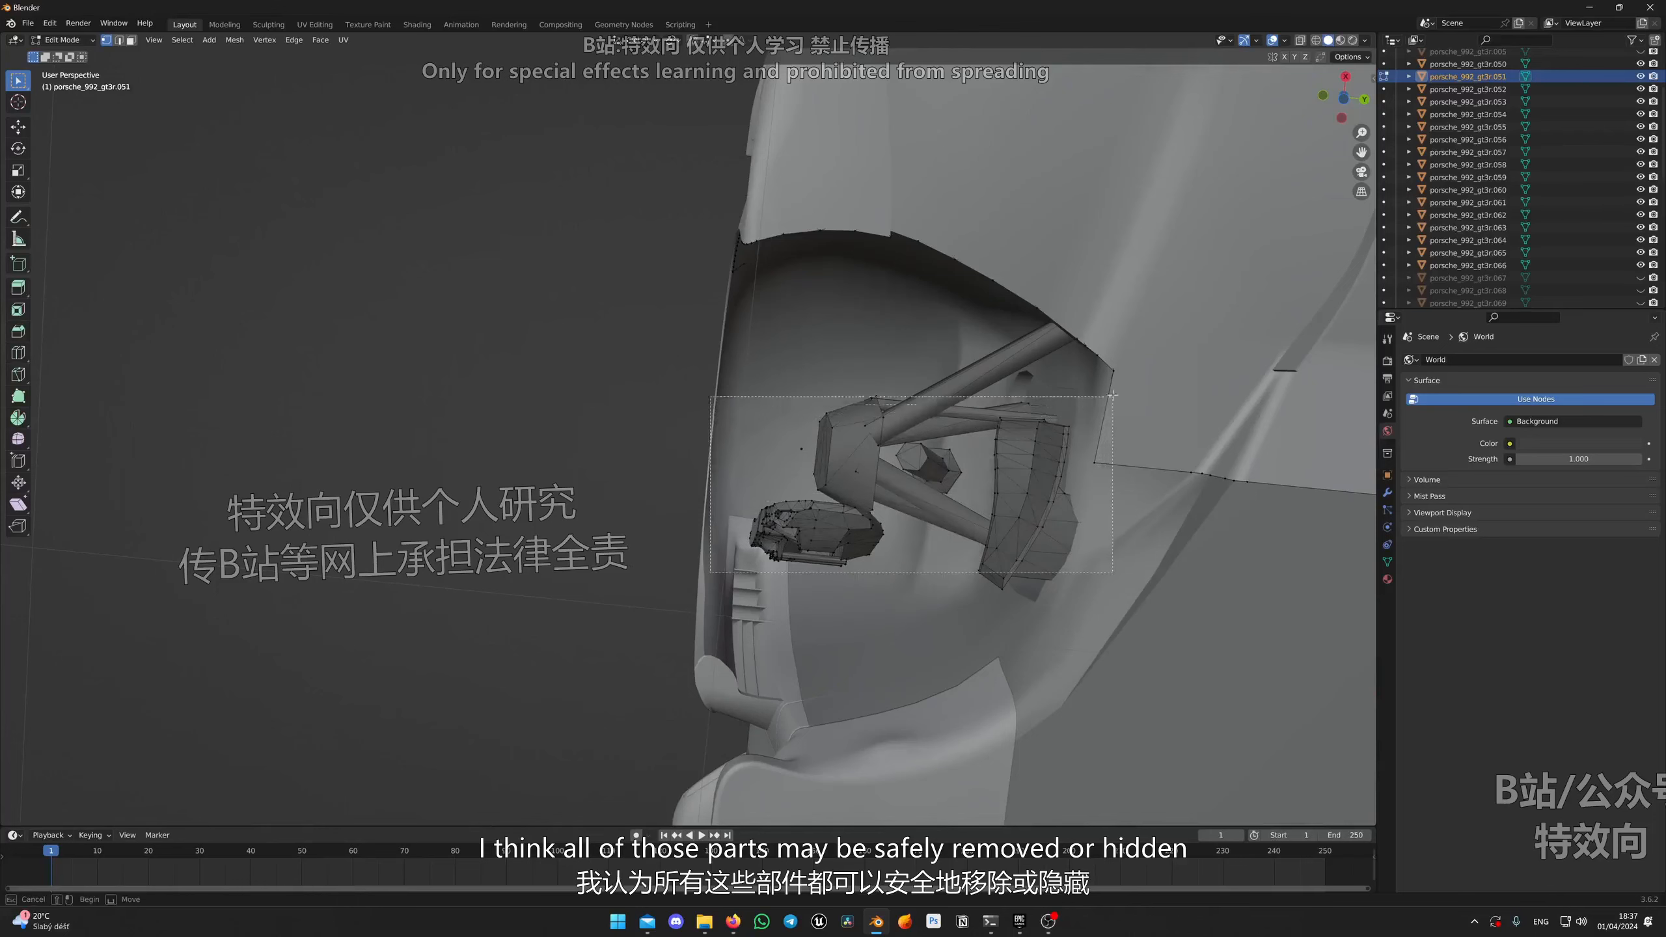
left_click_drag(1113, 394, 1114, 396)
key("ctrl+l")
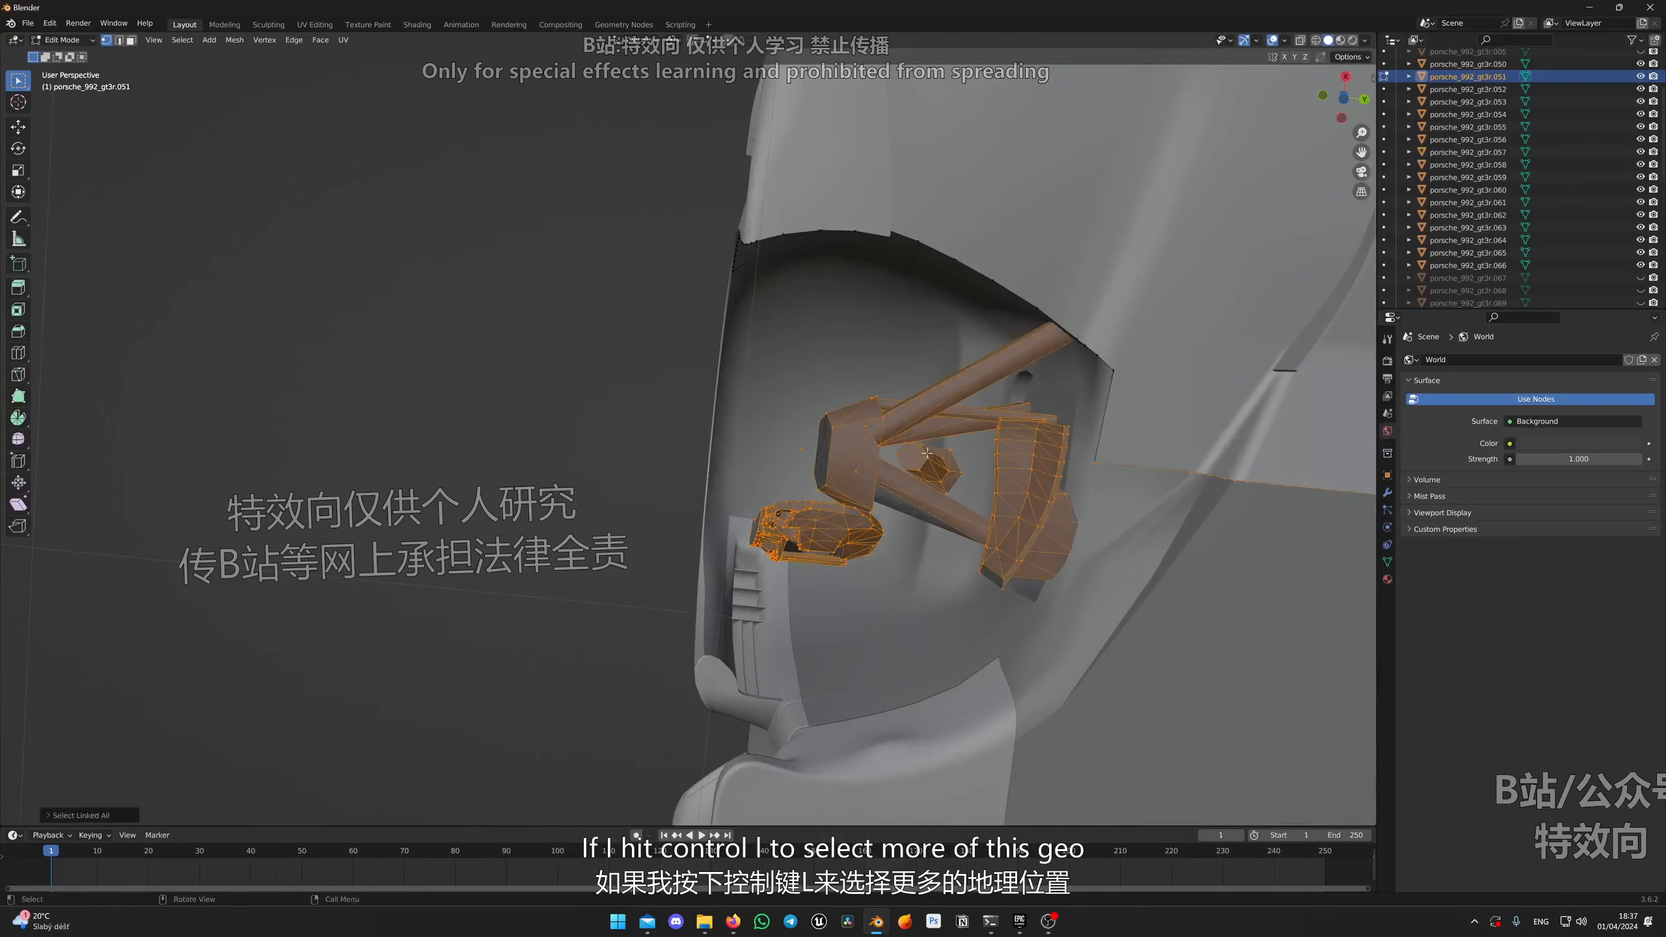
middle_click_drag(930, 451, 543, 640)
left_click_drag(666, 537, 662, 544)
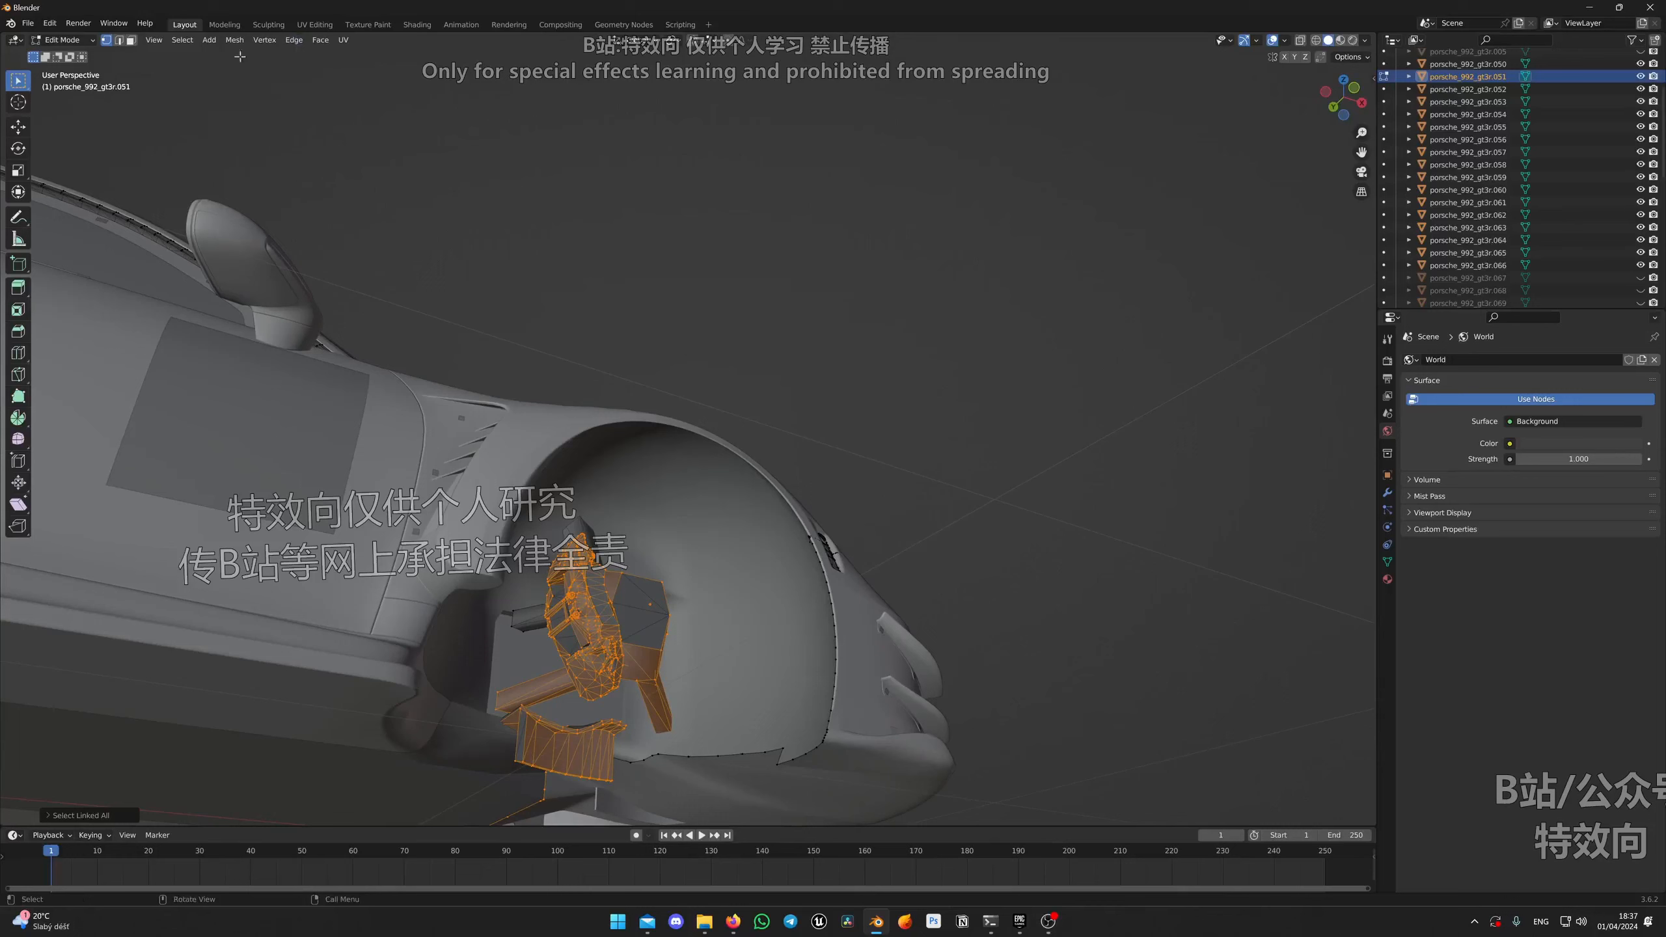
Step: Enable vertex, edge and face selection together and box-select the front-right caliper and suspension geometry in wireframe view
left_click(120, 44, "shift")
left_click(131, 43, "shift")
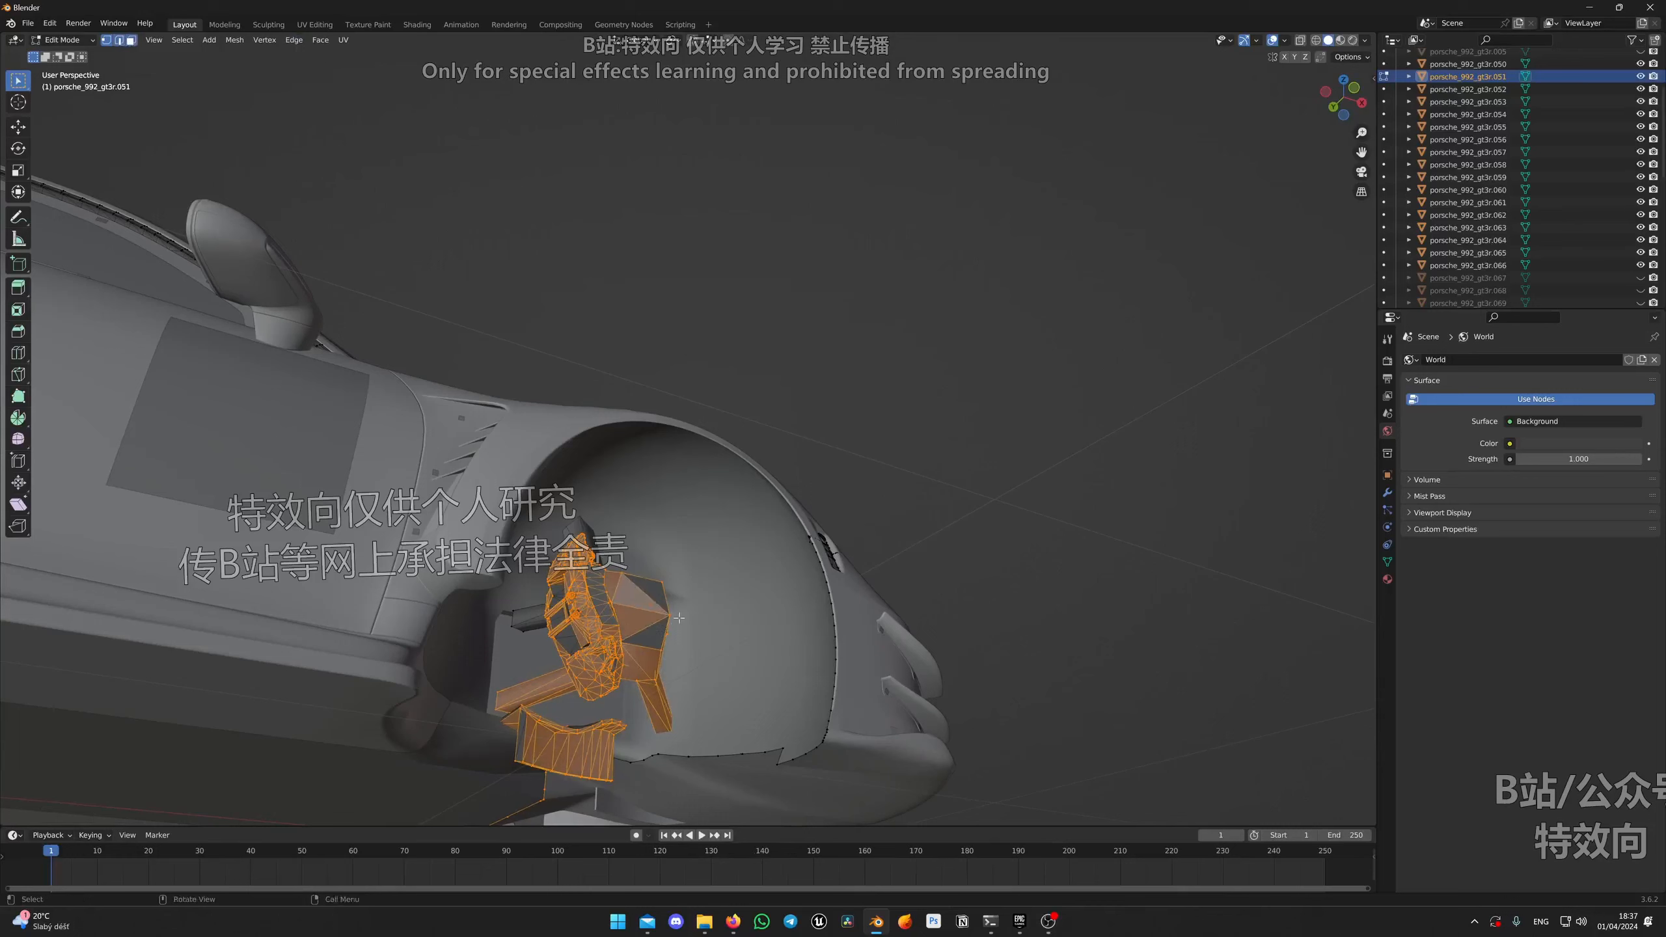
left_click(1316, 40)
mouse_move(674, 627)
middle_mouse_down()
mouse_move(780, 596)
mouse_move(775, 751)
mouse_move(848, 465)
mouse_move(776, 354)
mouse_move(577, 377)
mouse_move(420, 369)
mouse_move(389, 335)
middle_mouse_up()
middle_click_drag(547, 401, 894, 544, "shift")
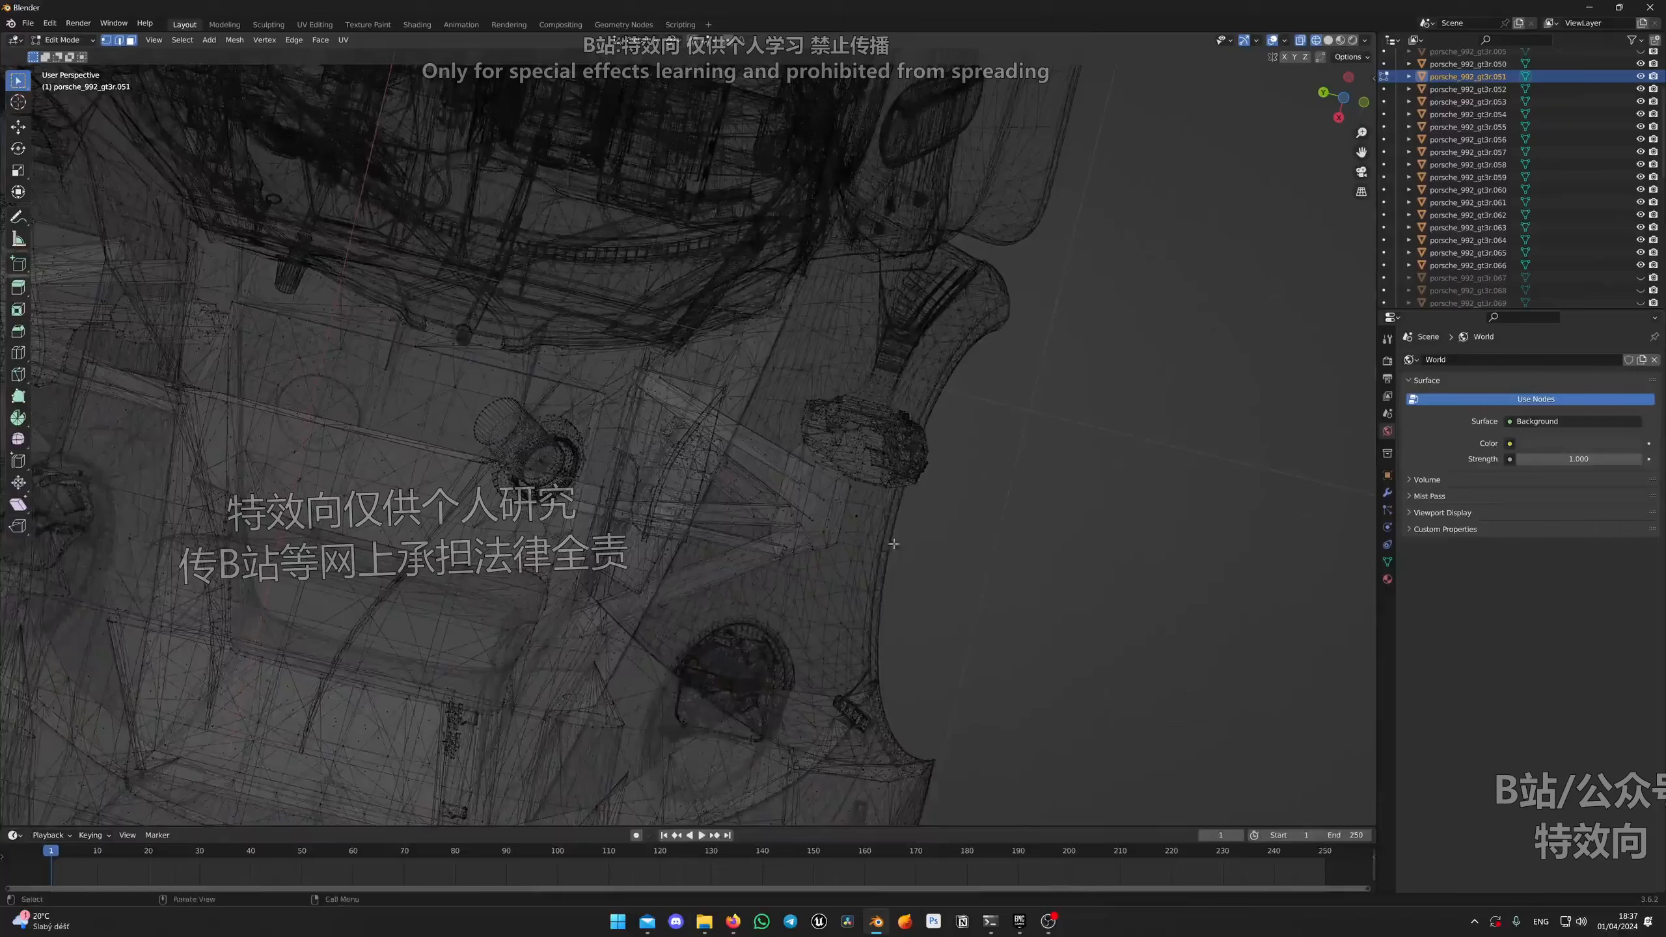
left_click_drag(888, 535, 753, 379)
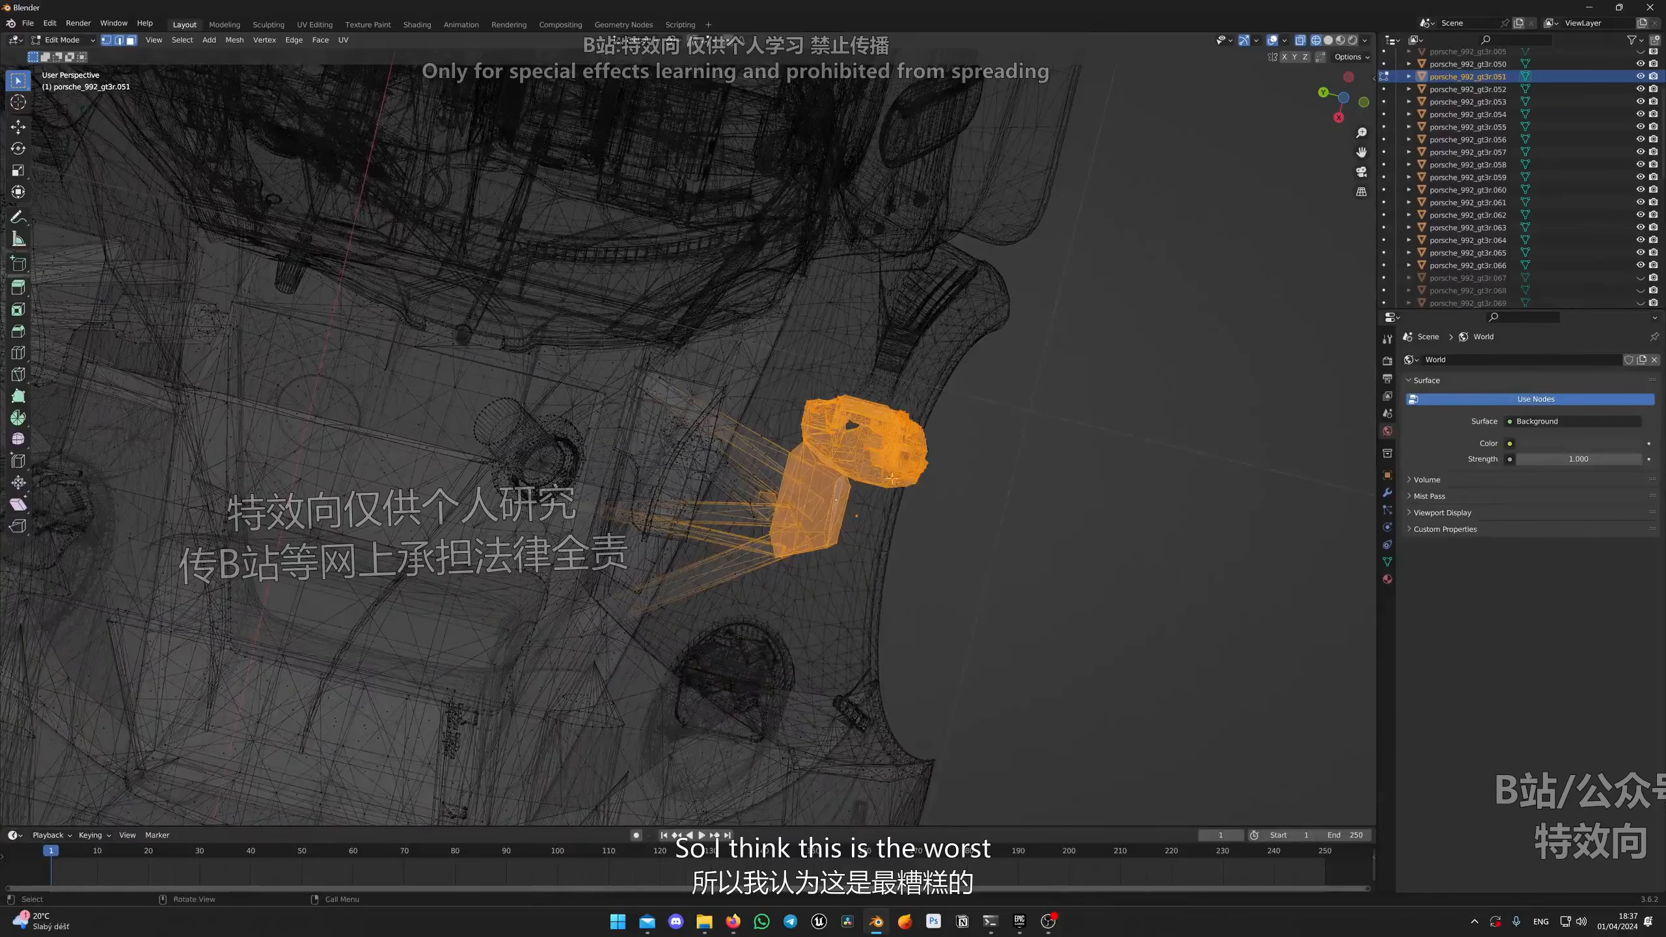
Step: Extend the front-right selection to all linked geometry, add the remaining hub area and hide the selected caliper and suspension parts
middle_click_drag(931, 489, 565, 588)
key("ctrl+l")
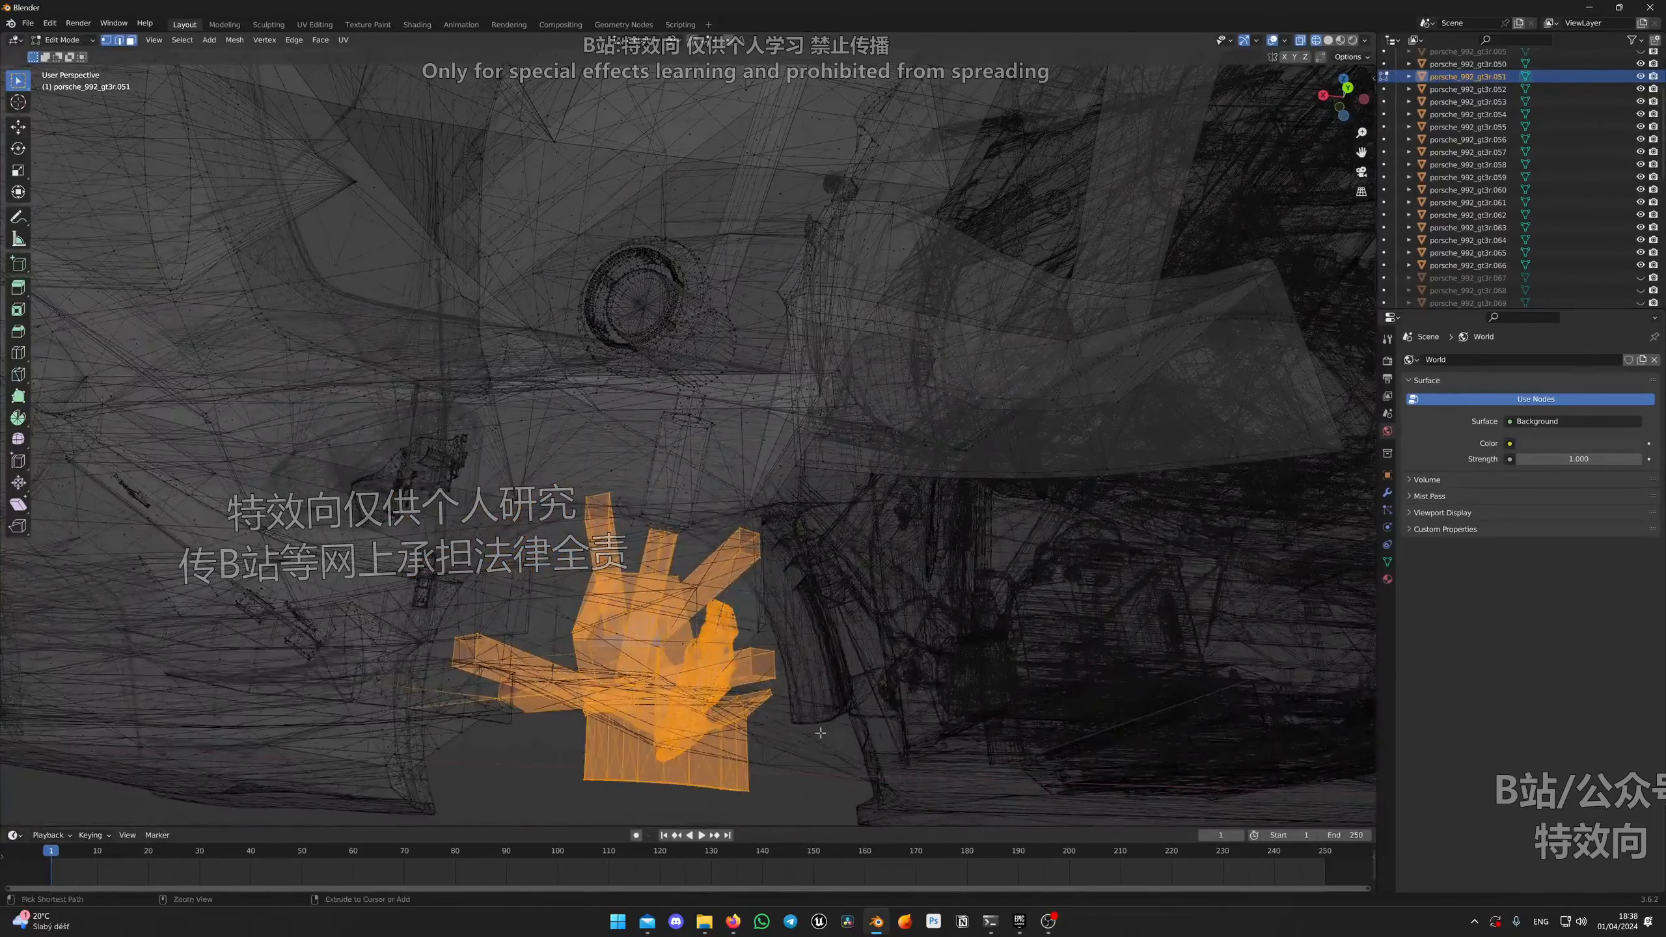
key("ctrl+l")
key("ctrl+z")
middle_click_drag(511, 658, 671, 711)
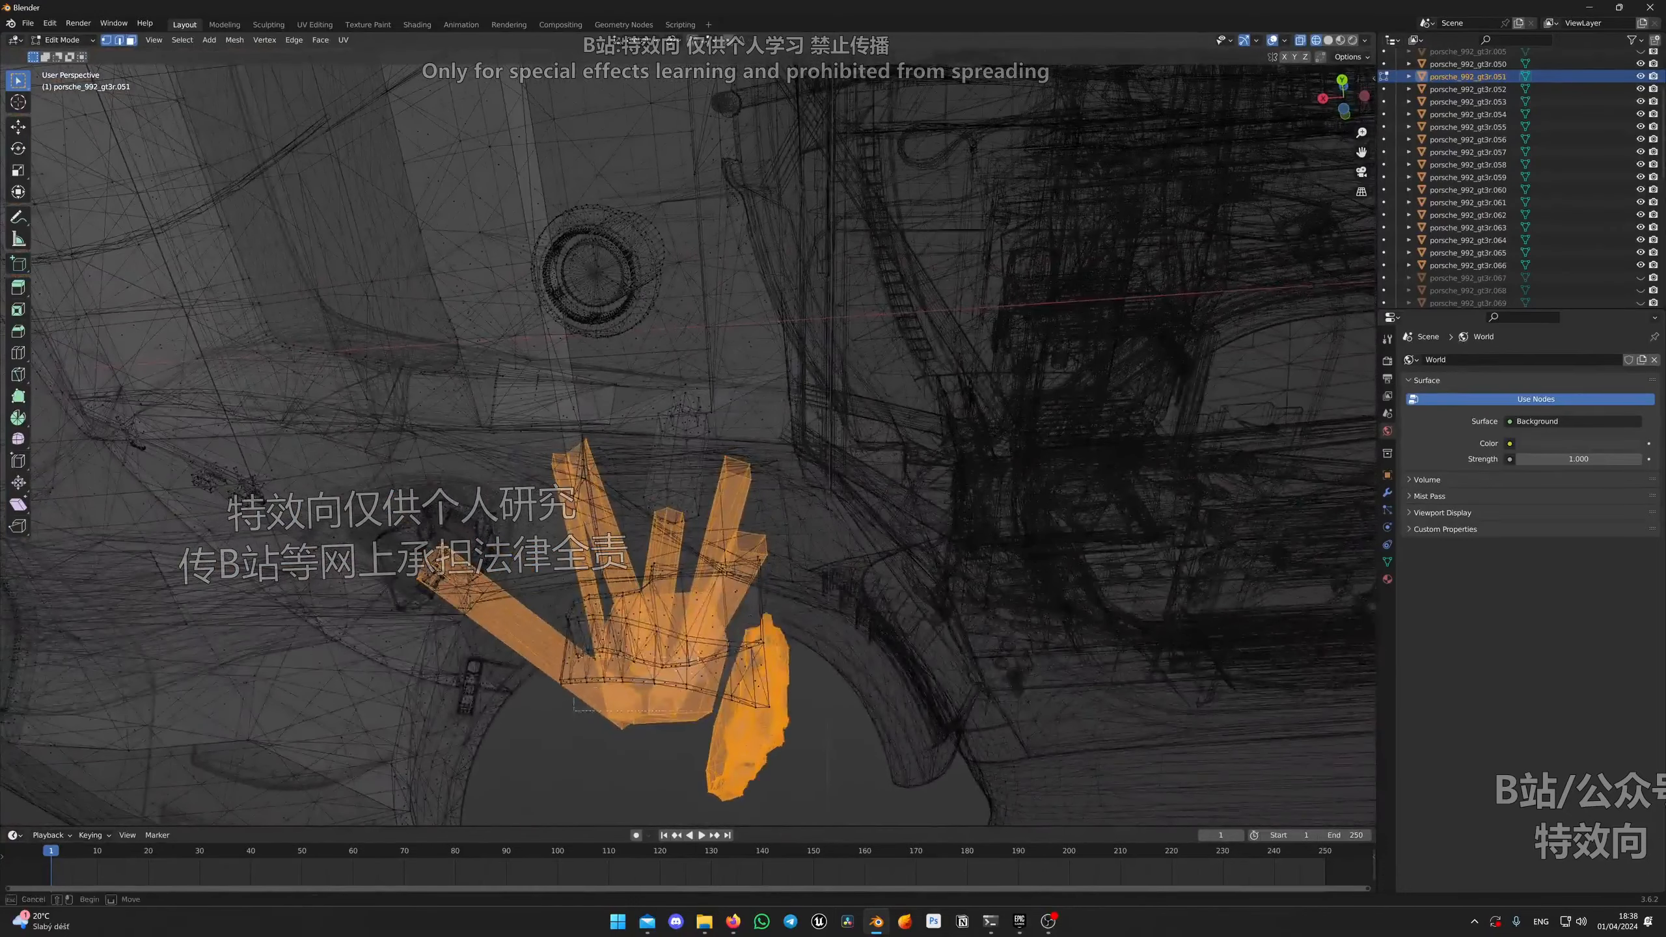
left_click_drag(701, 659, 790, 631, "shift")
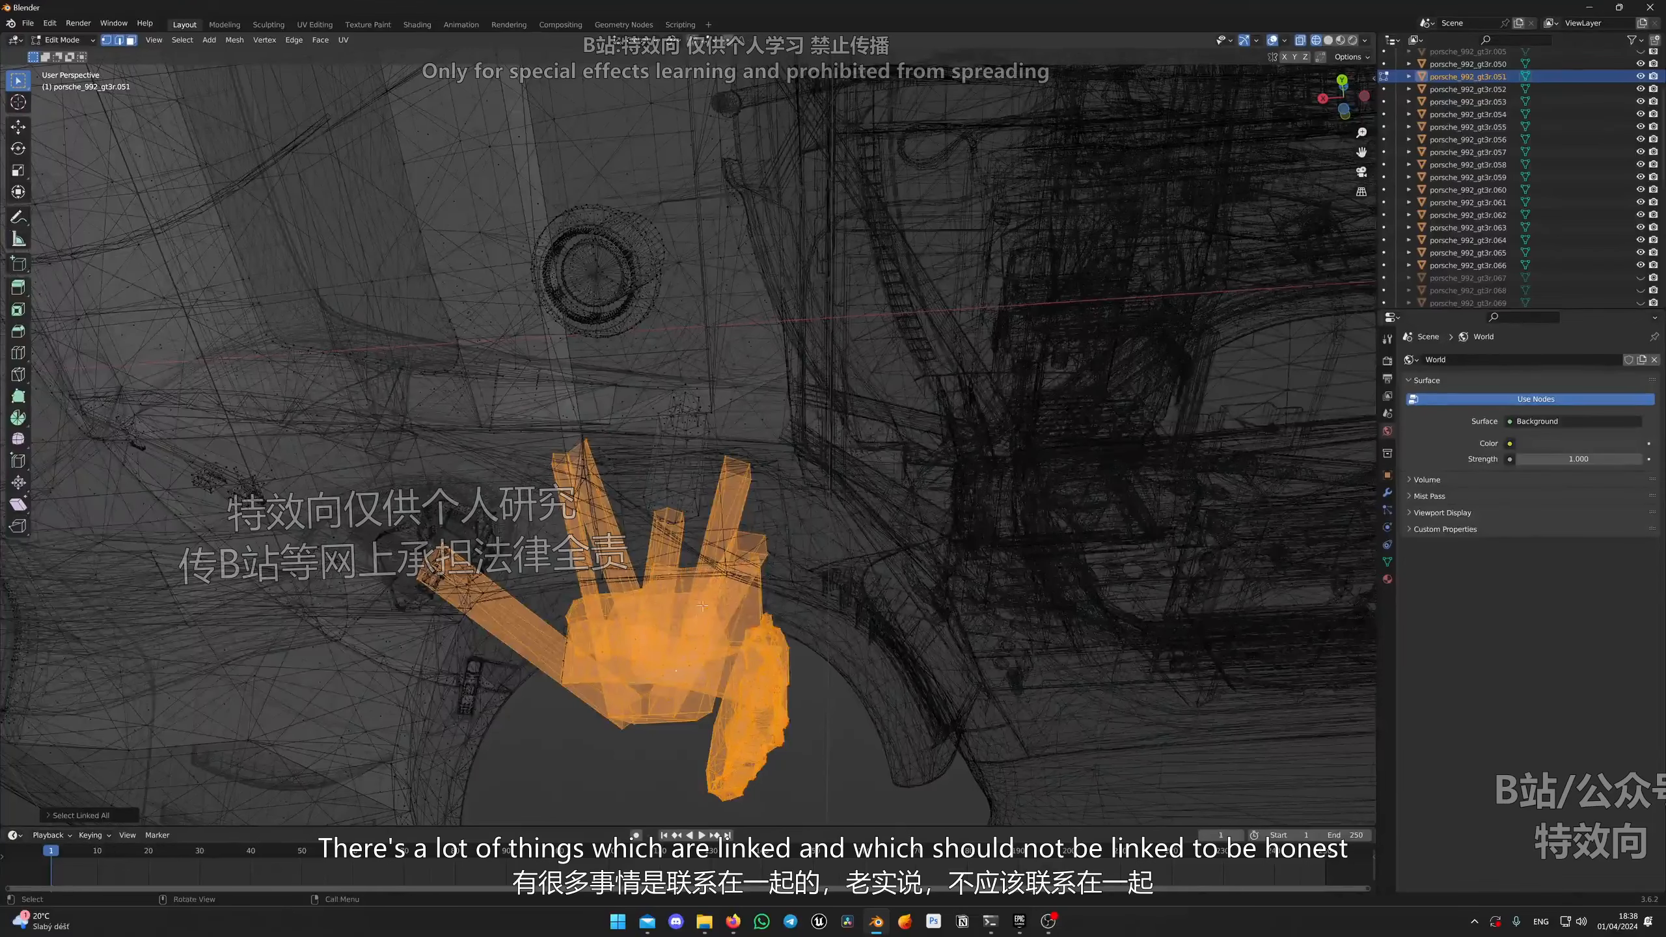
middle_click_drag(701, 605, 789, 644)
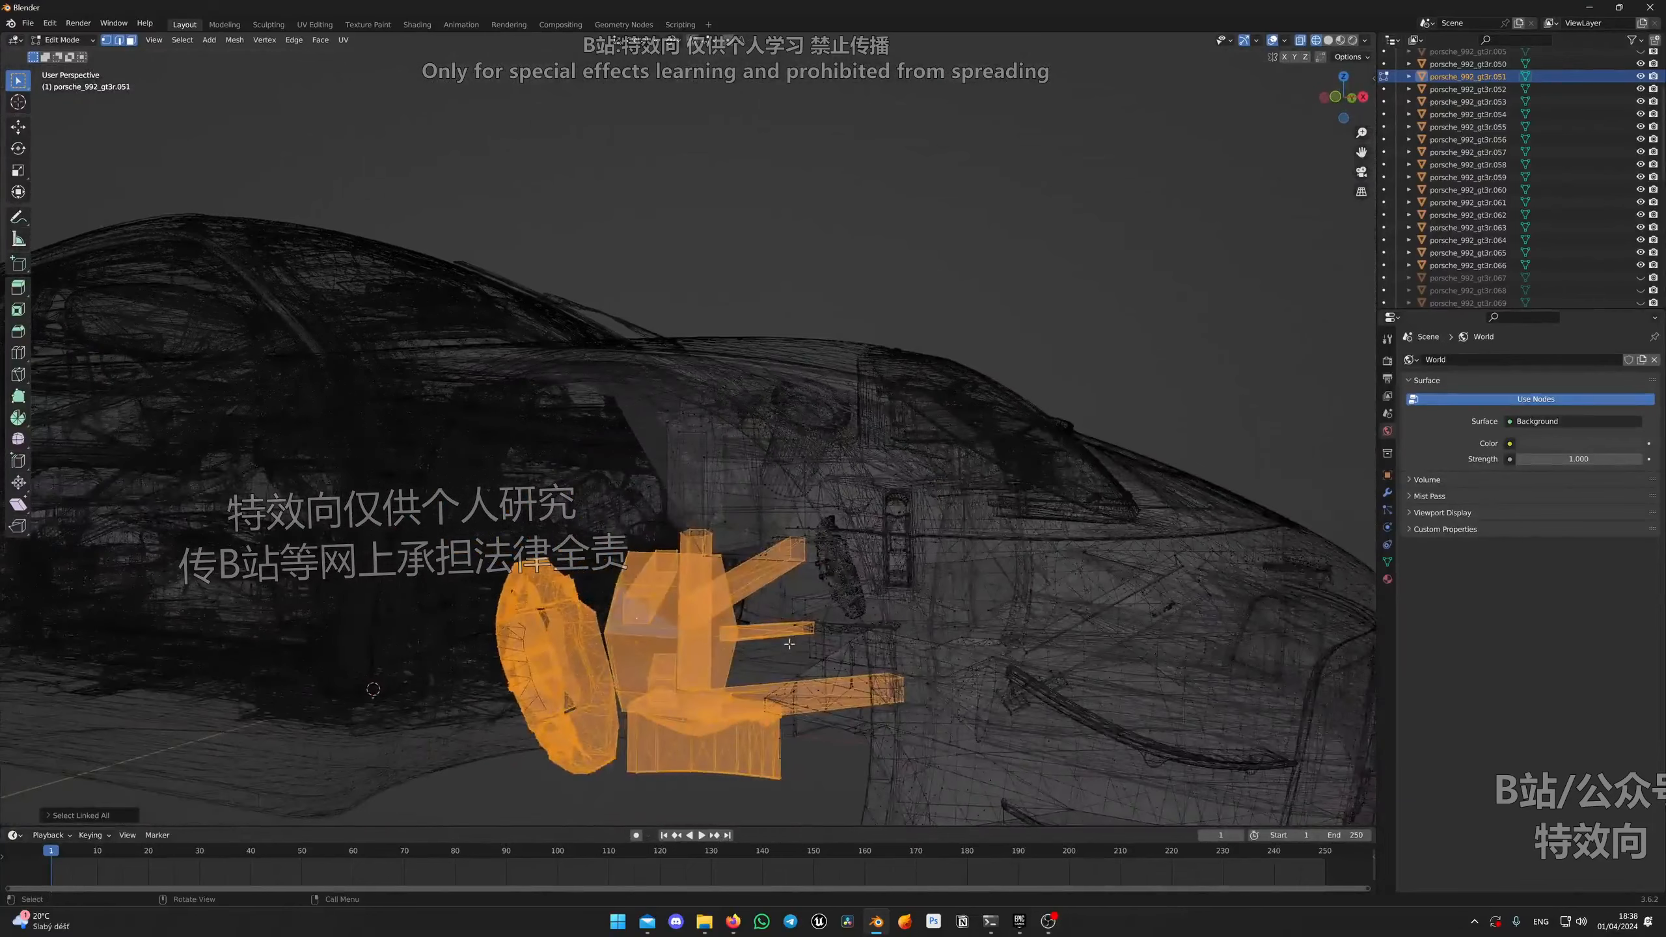
key("h")
scroll(784, 638, "down", 3)
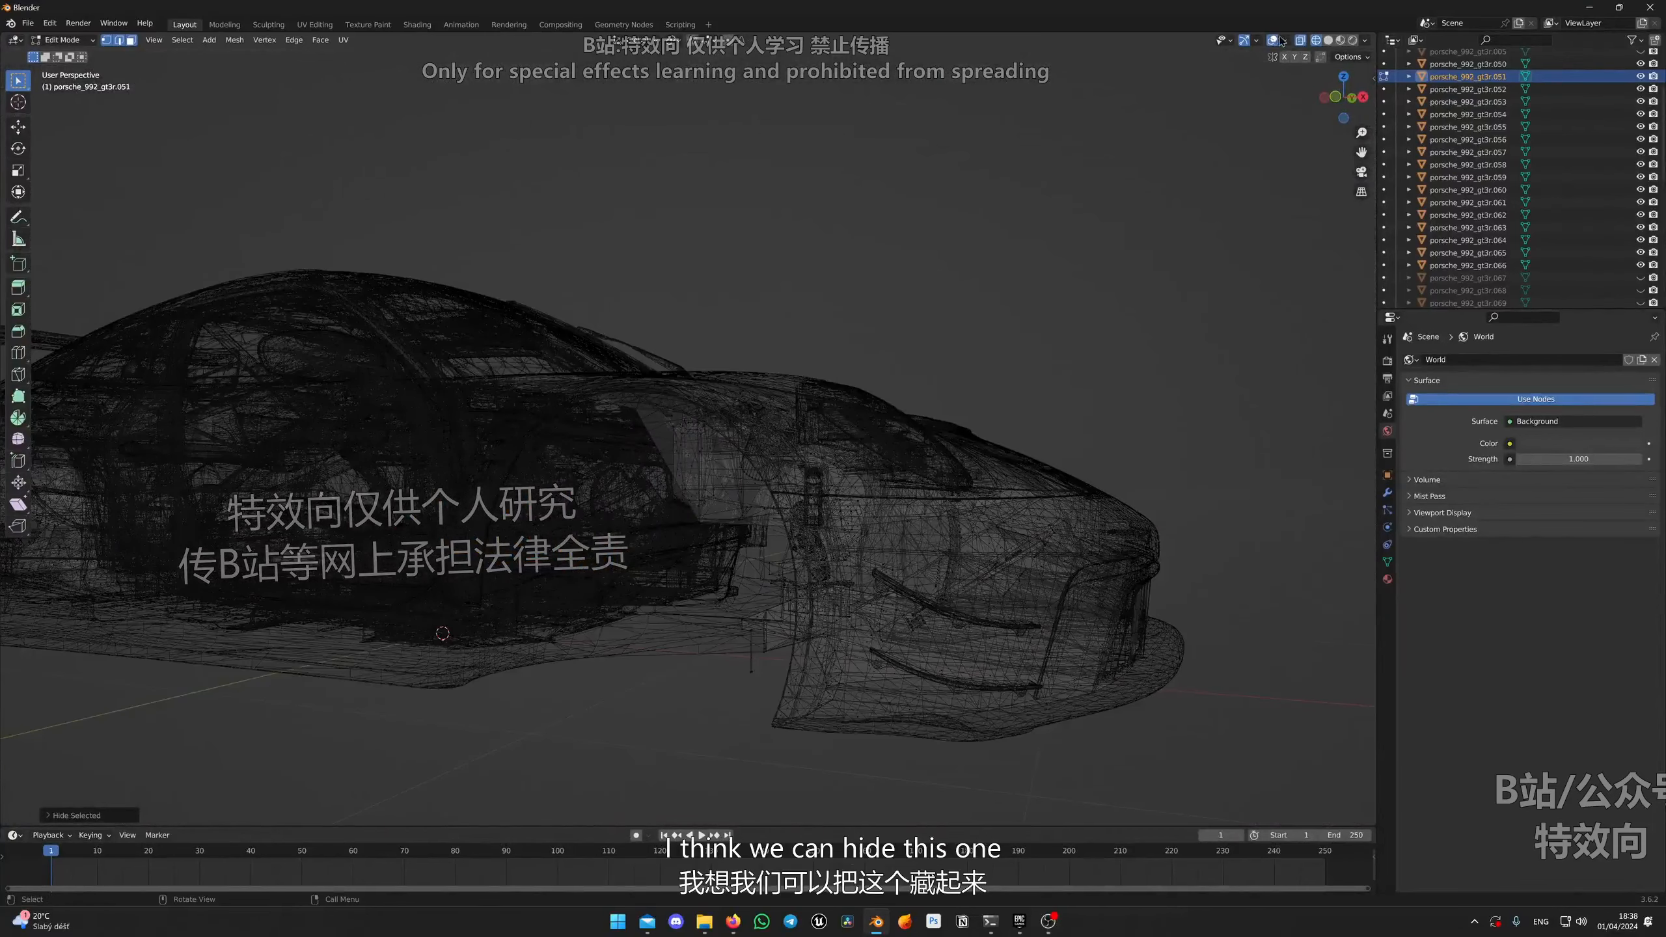
Step: Return to solid shading and hide the leftover suspension fragments inside the front-right wheel arch
left_click(1328, 41)
scroll(731, 559, "up", 5)
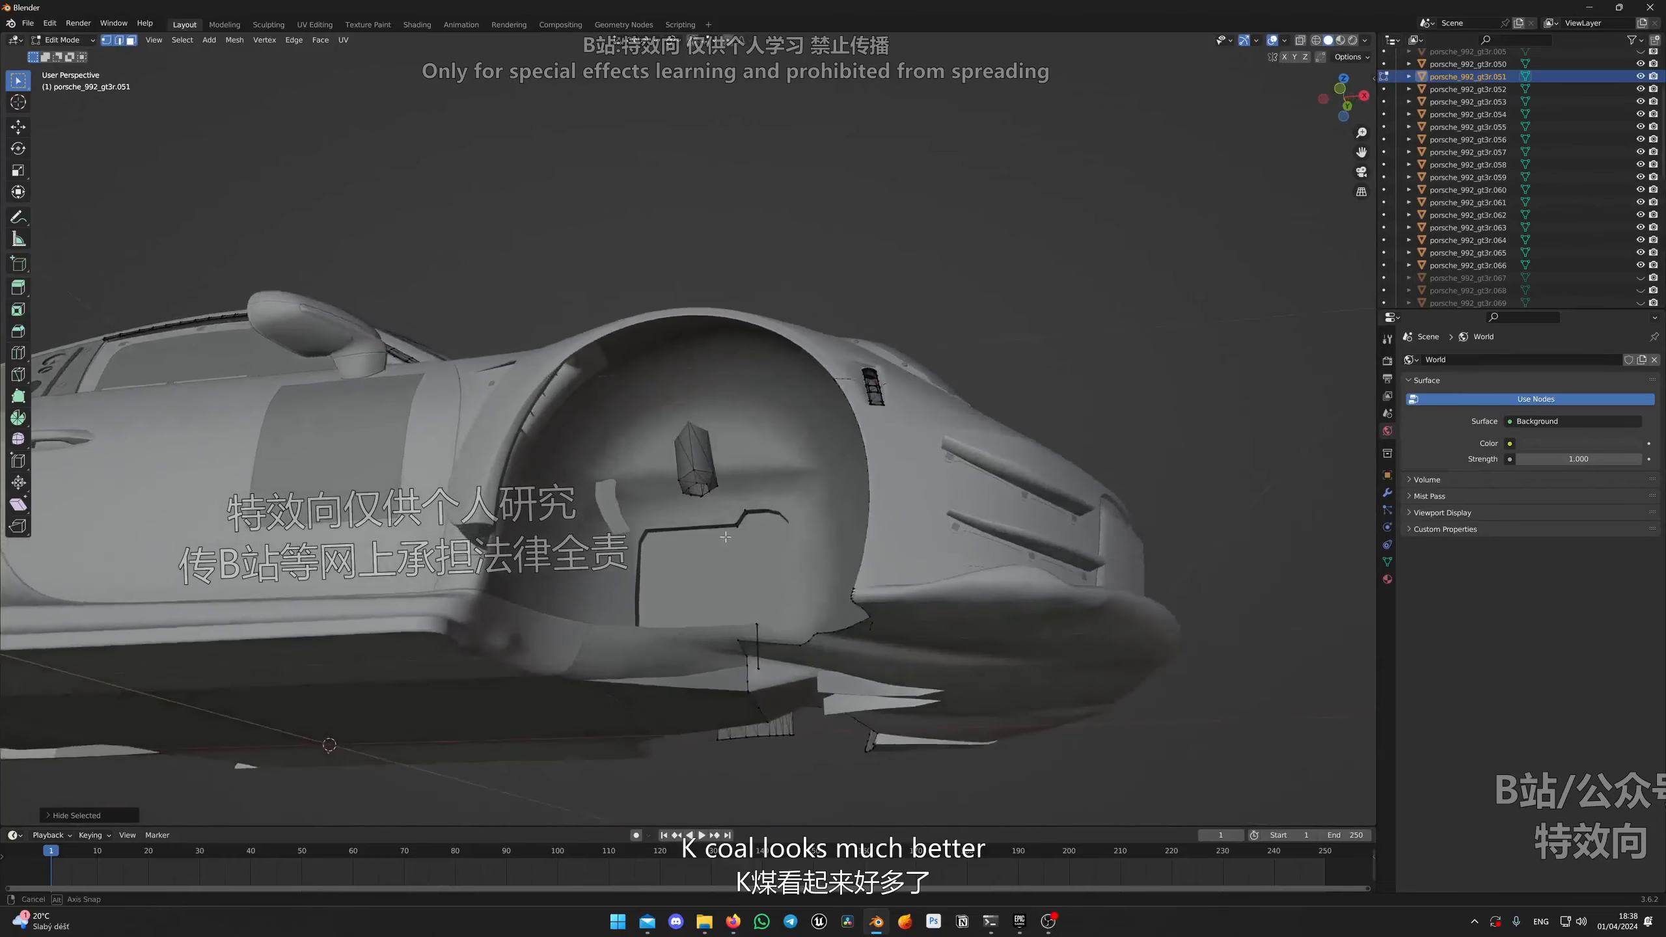
scroll(731, 560, "up", 2)
middle_click_drag(731, 560, 651, 501)
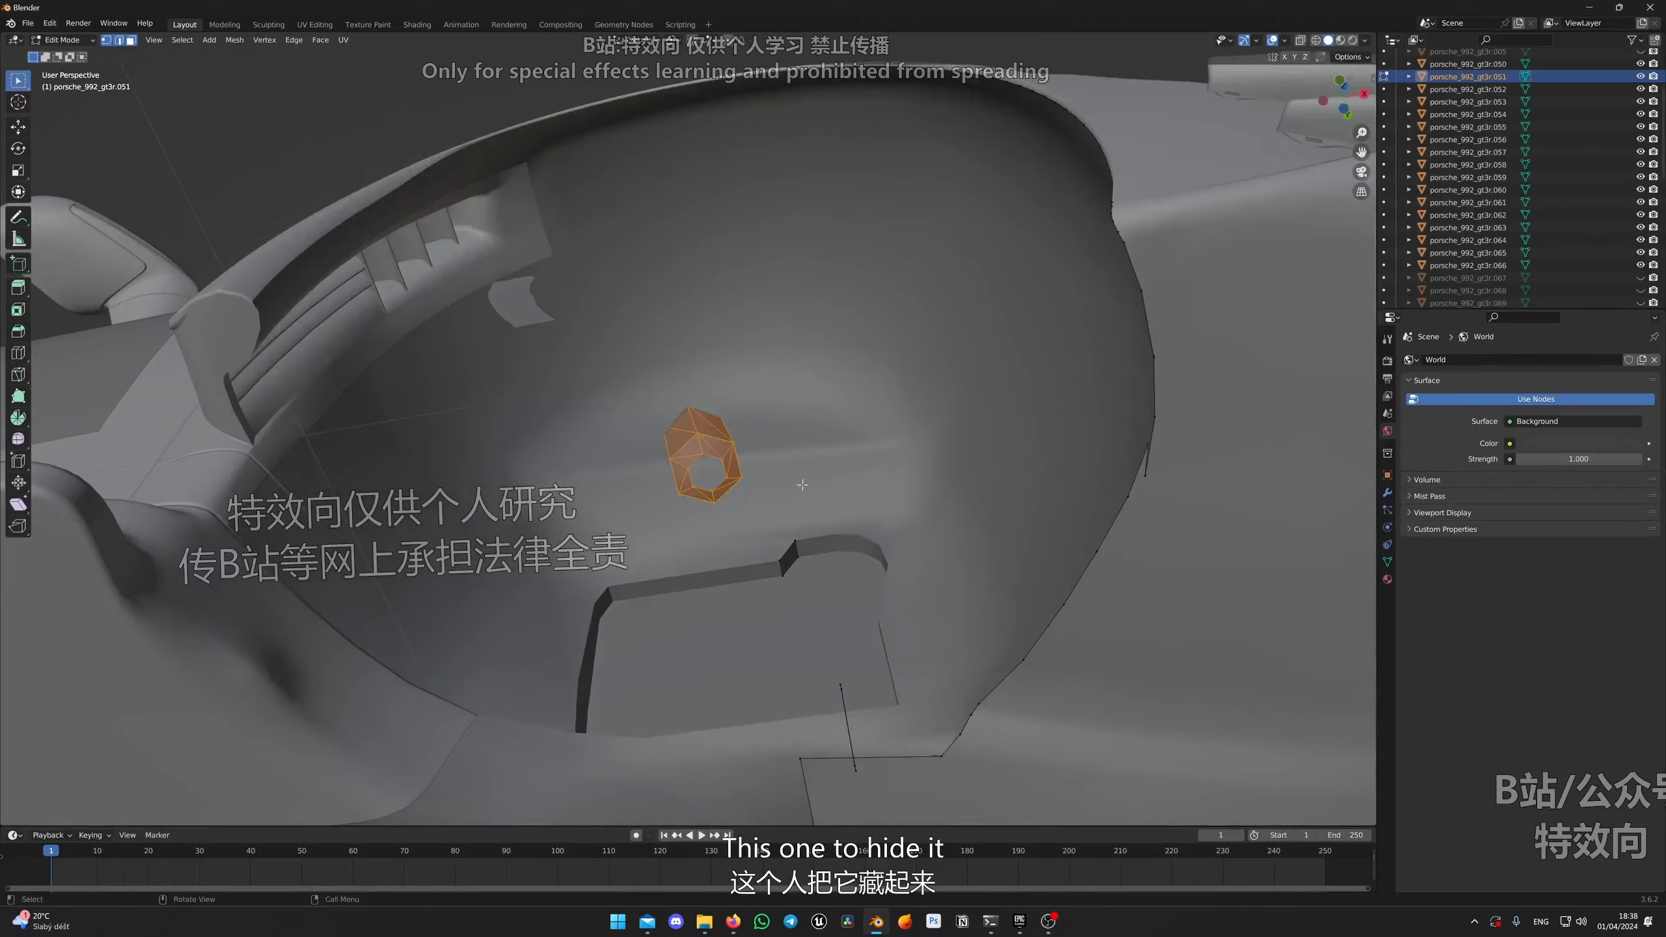
scroll(778, 418, "down", 6)
middle_click_drag(779, 418, 754, 539)
middle_click_drag(682, 761, 785, 695)
scroll(786, 695, "up", 5)
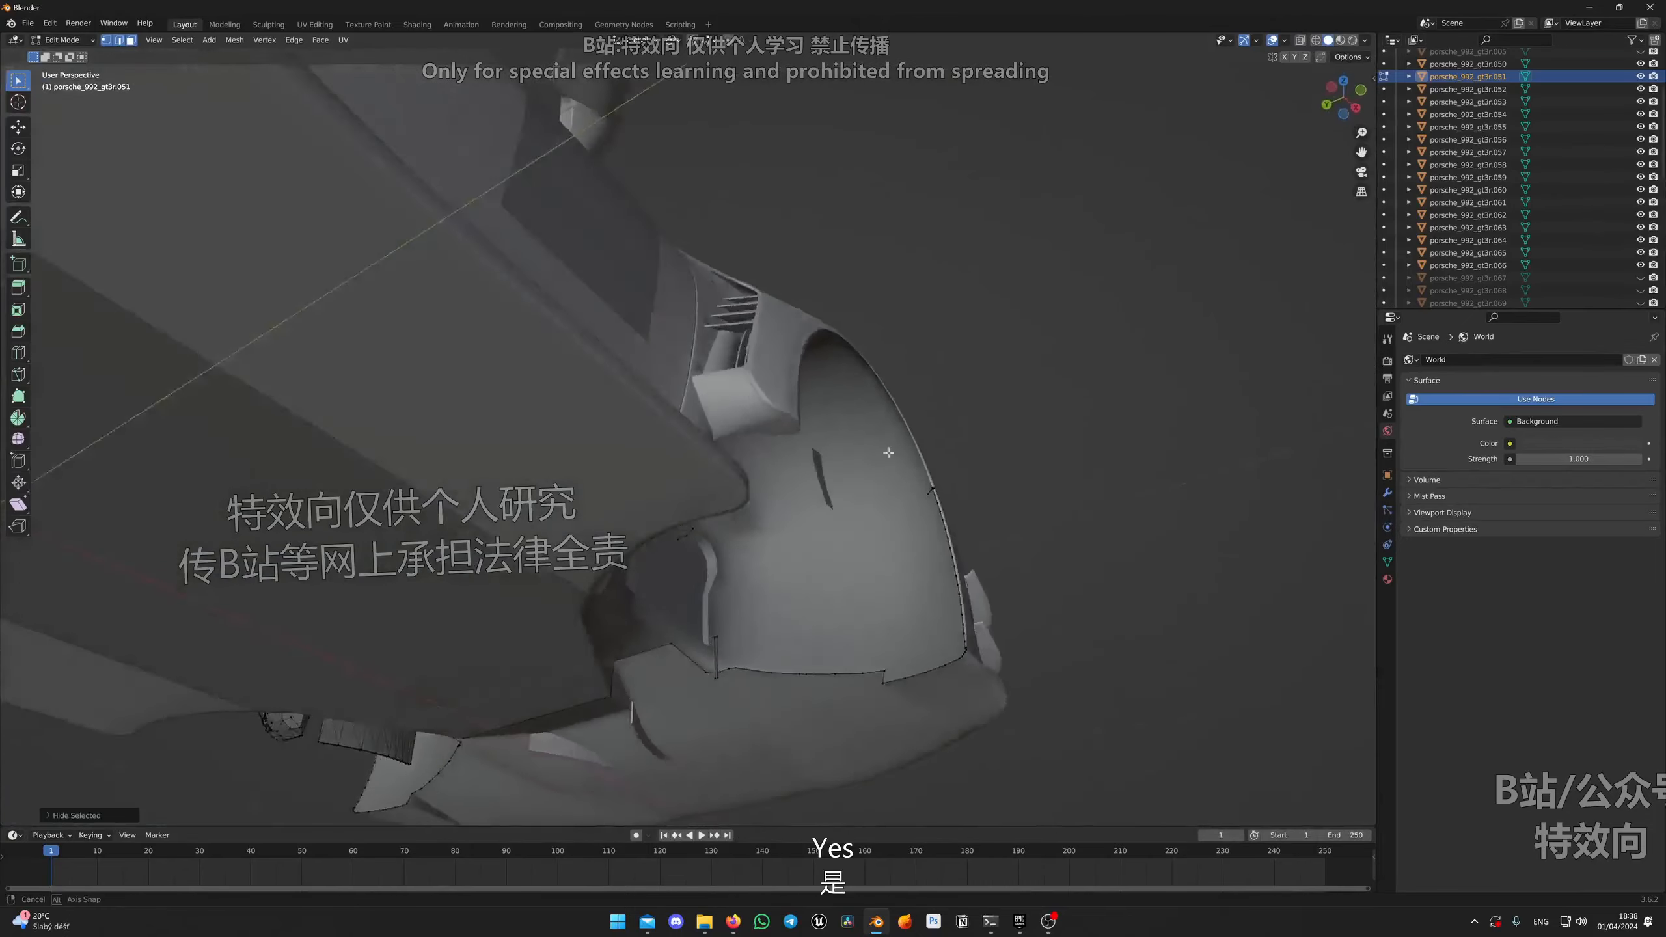
scroll(785, 695, "up", 1)
middle_click_drag(752, 766, 668, 486)
key("h")
scroll(800, 715, "down", 8)
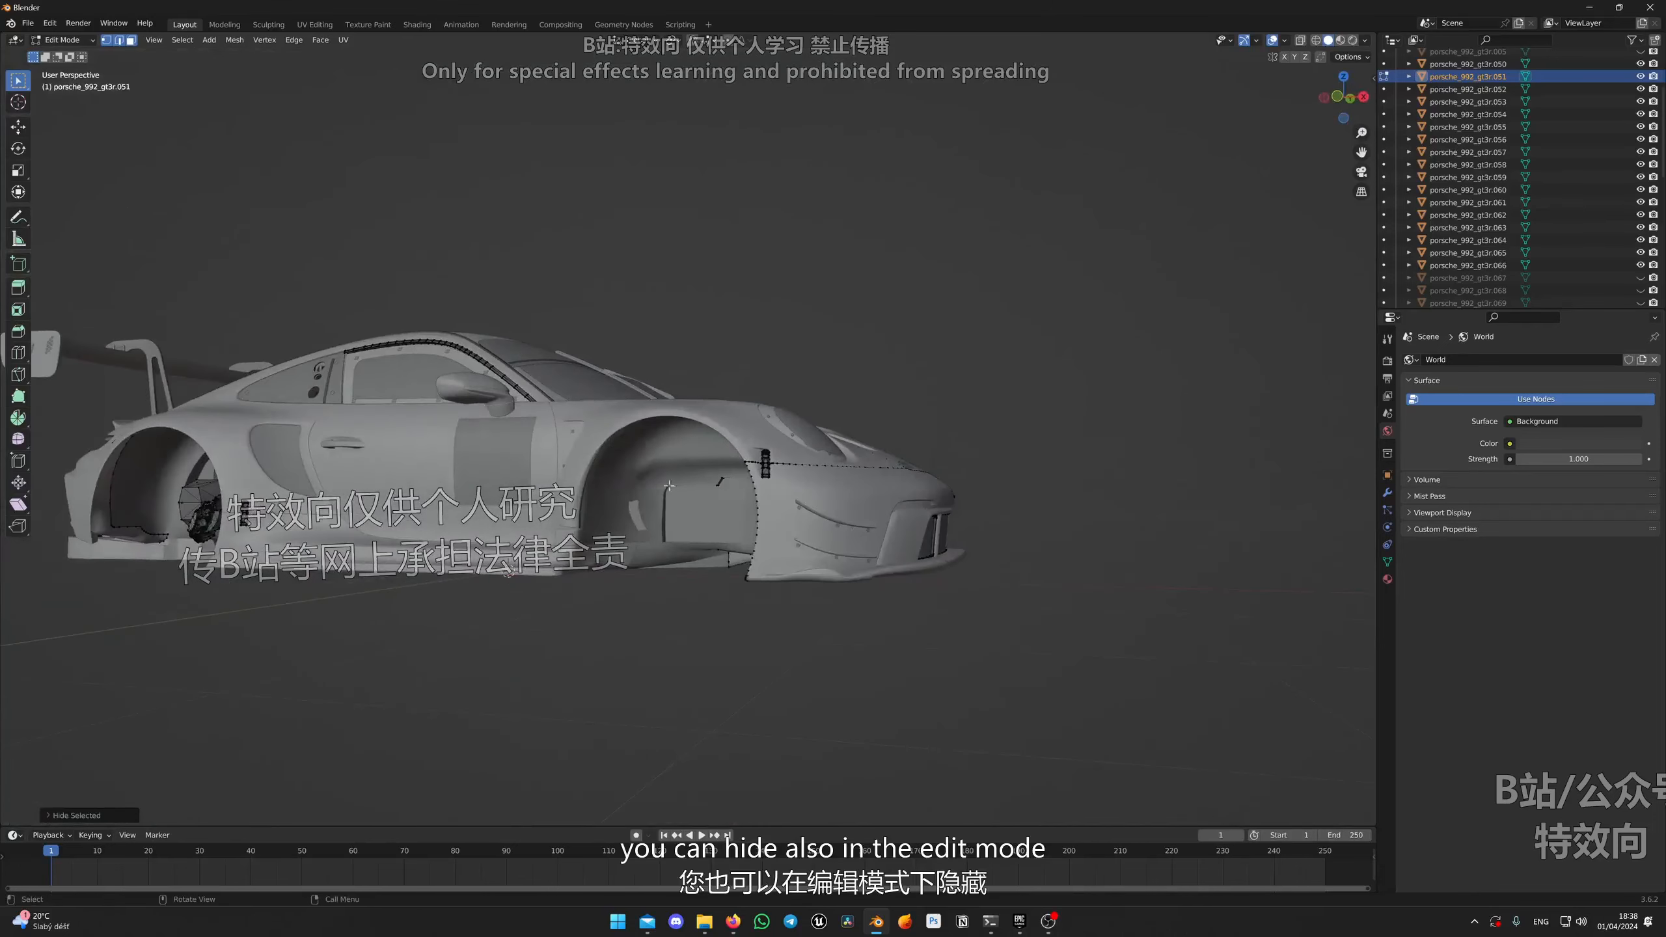
Step: Box-select and hide the visible hub, caliper and suspension faces in the front-left wheel arch in several passes
middle_click_drag(846, 520, 656, 525)
scroll(967, 557, "up", 10)
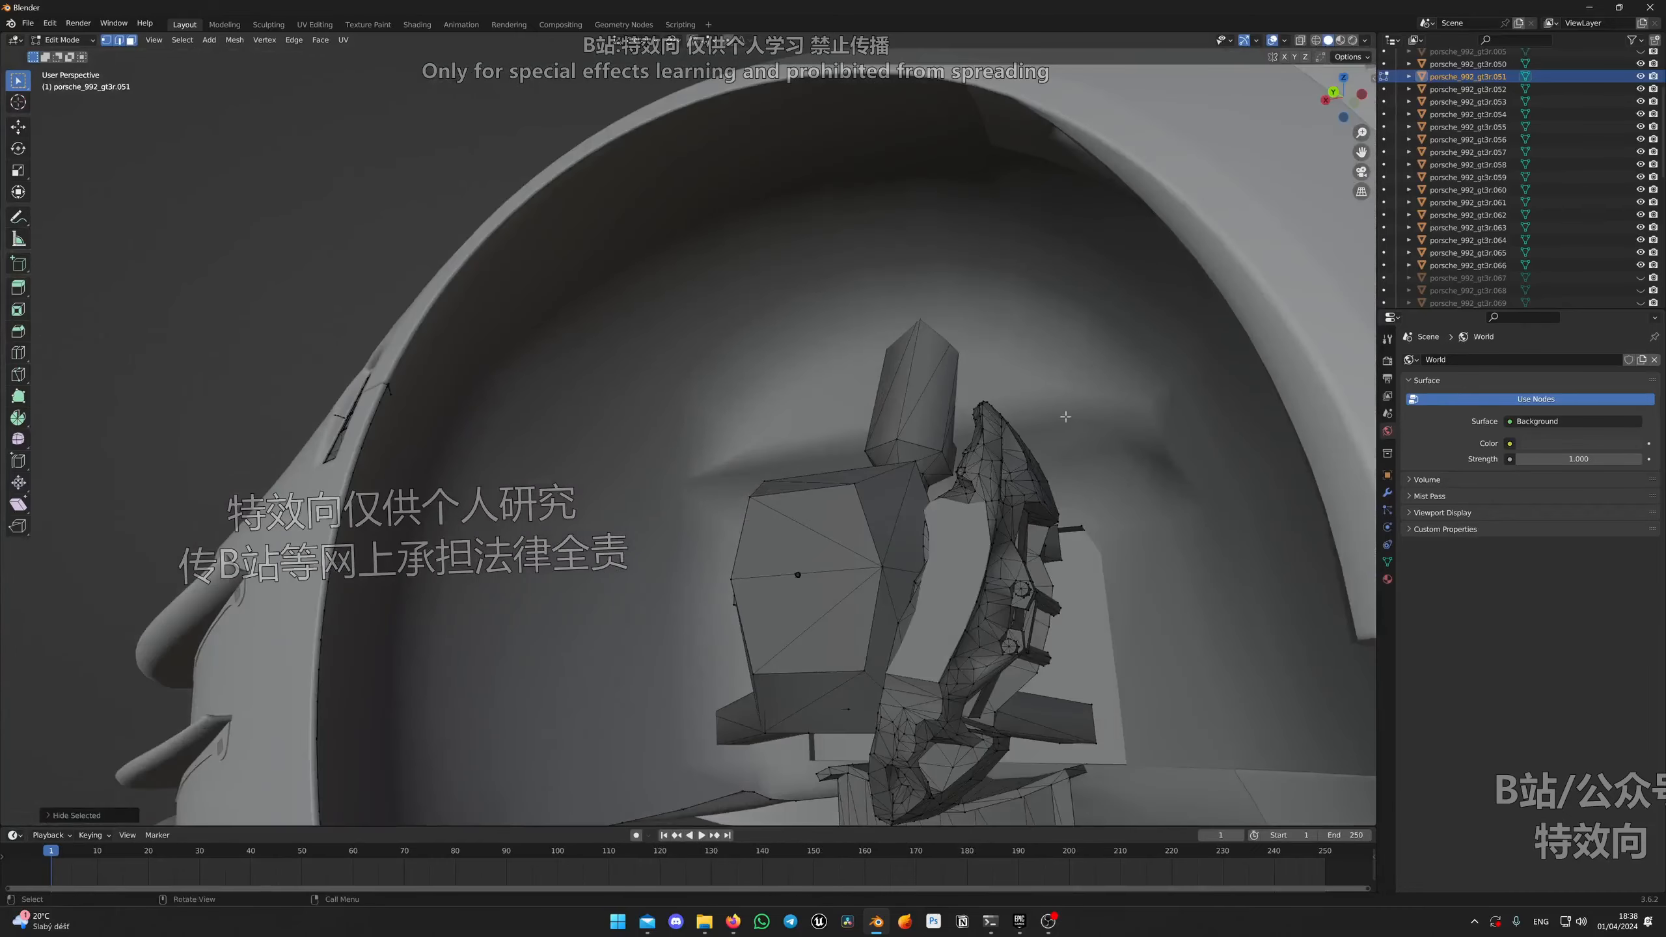
left_click_drag(1050, 374, 729, 507)
middle_click_drag(729, 507, 623, 504)
key("h")
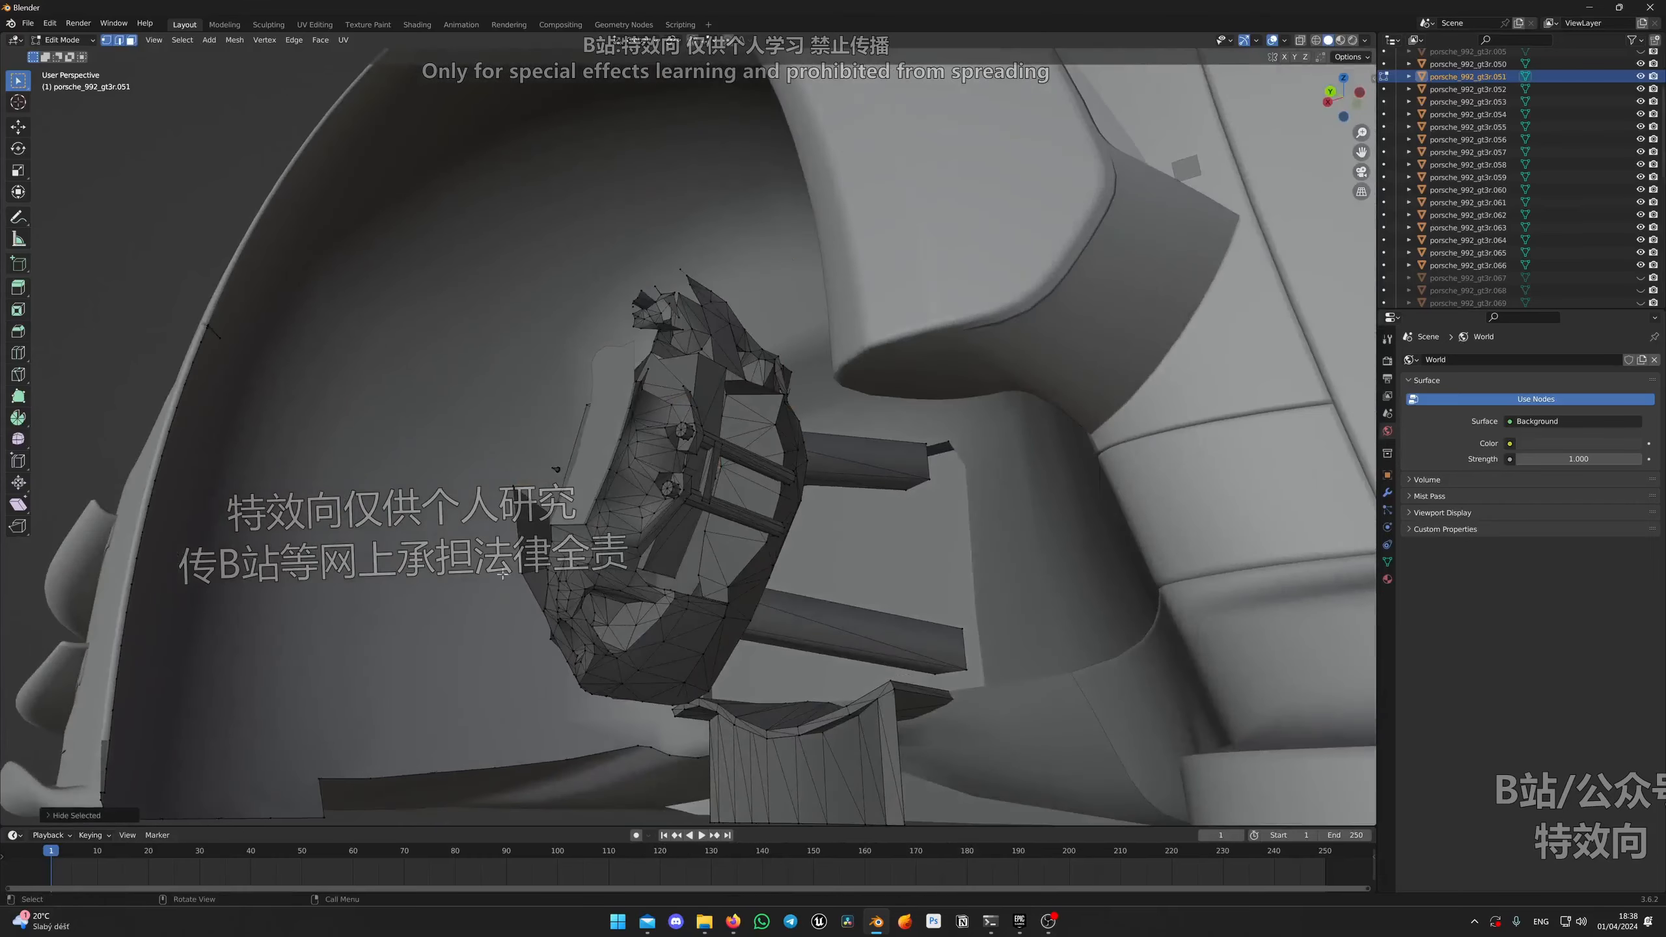
left_click_drag(485, 604, 701, 367)
key("h")
left_click_drag(524, 686, 623, 610)
key("h")
middle_click_drag(555, 621, 749, 421)
left_click_drag(720, 690, 1026, 487)
key("h")
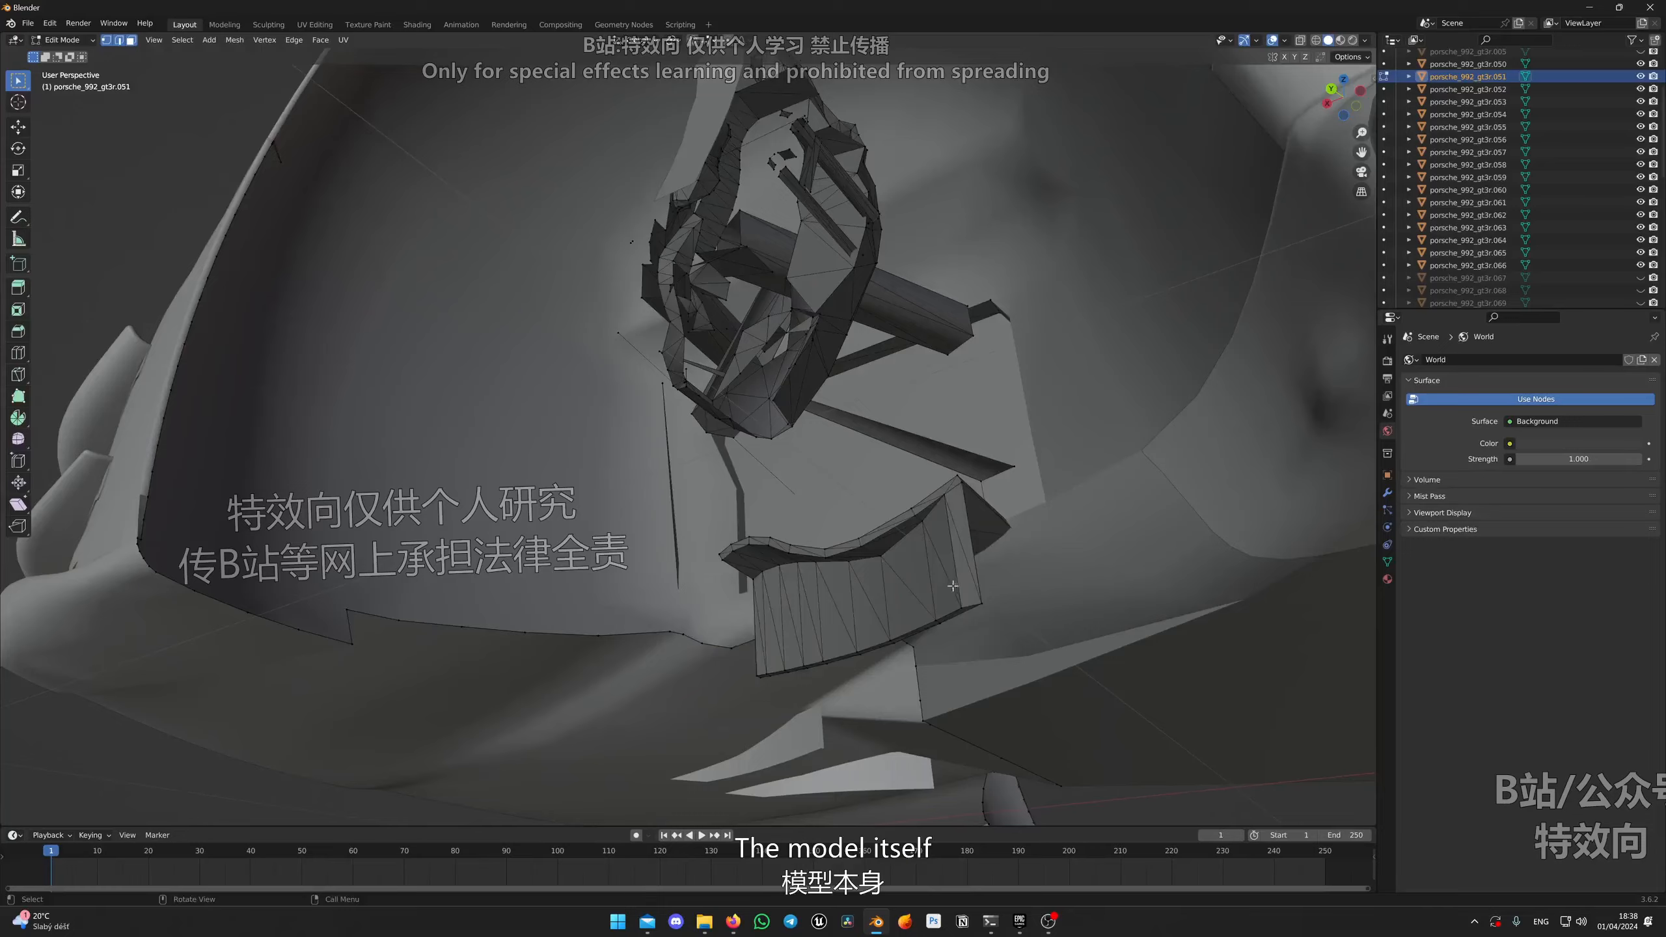
Step: Select more front-left caliper and suspension geometry from below, extend it to linked parts and hide it
middle_click_drag(1024, 489, 763, 518)
left_click_drag(772, 453, 824, 431)
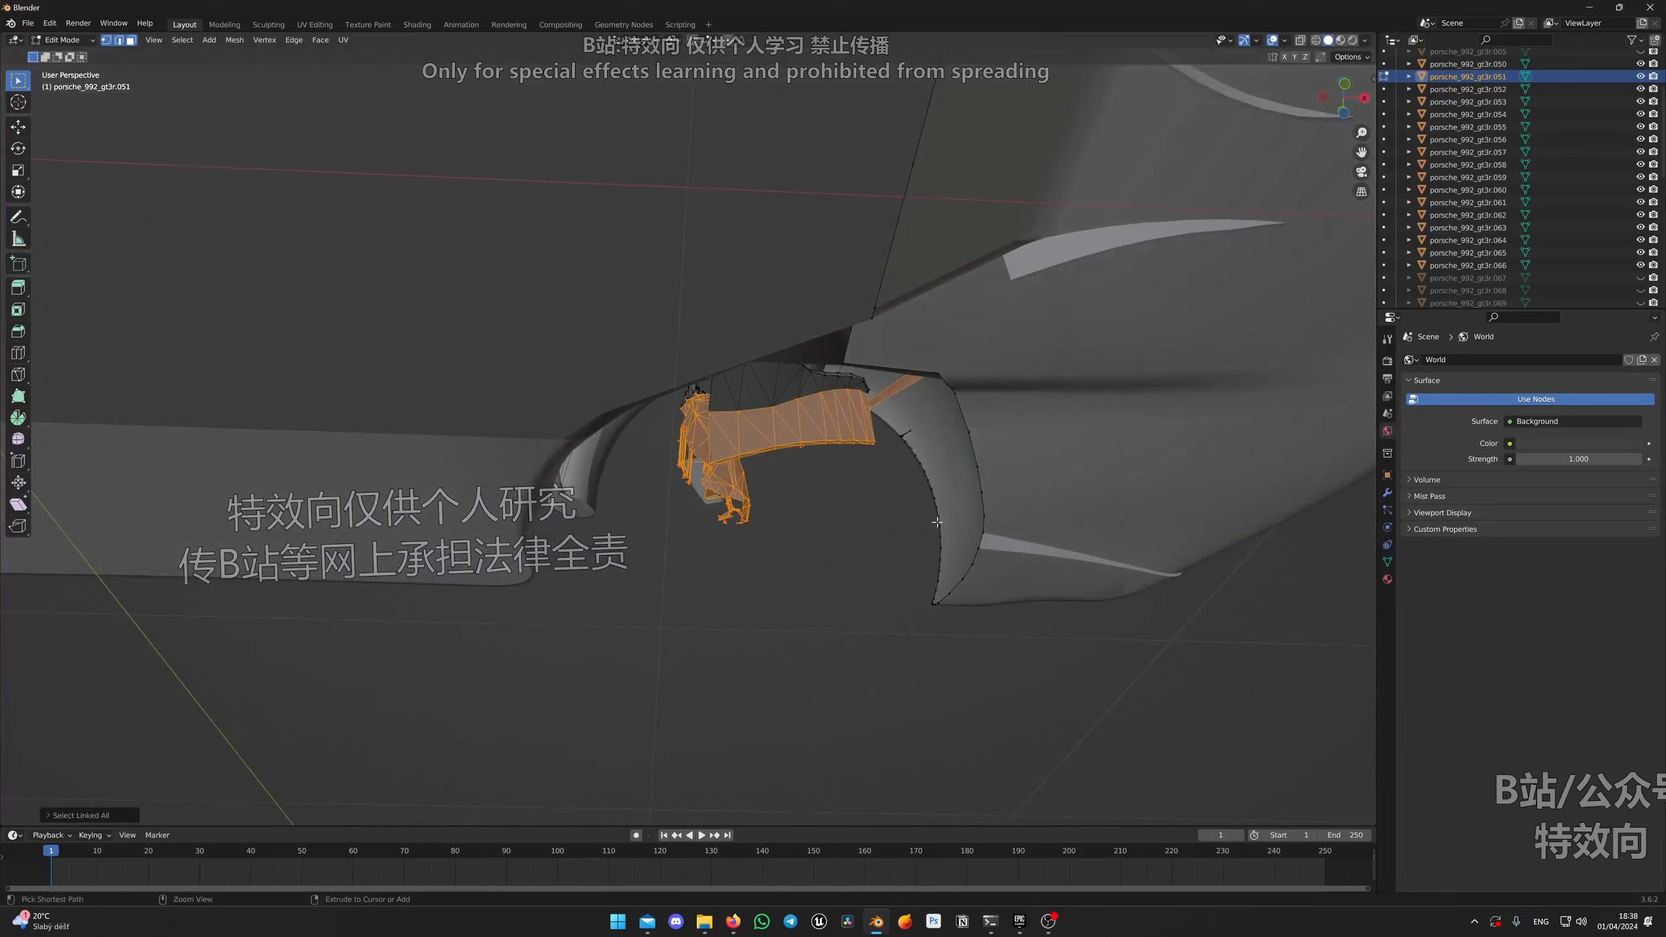
key("h")
left_click_drag(693, 537, 819, 412)
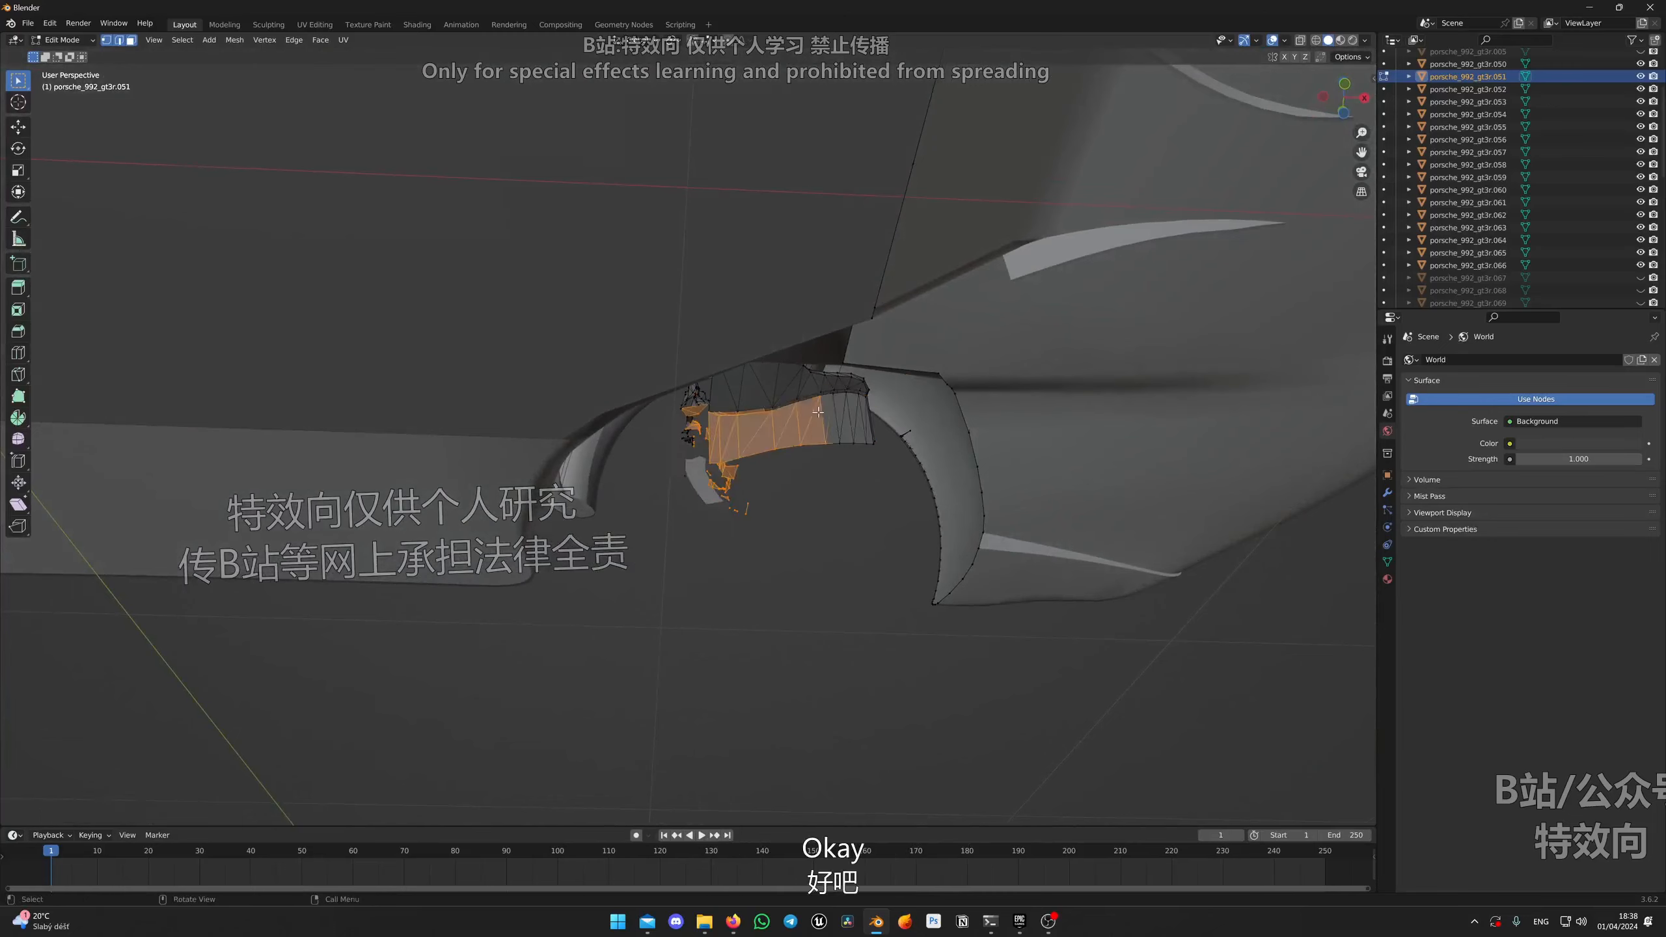
middle_click_drag(824, 441, 820, 404)
Step: Box-select the remaining front-left suspension arms and caliper bits in wireframe view, hide them and restore solid shading
left_click(1317, 40)
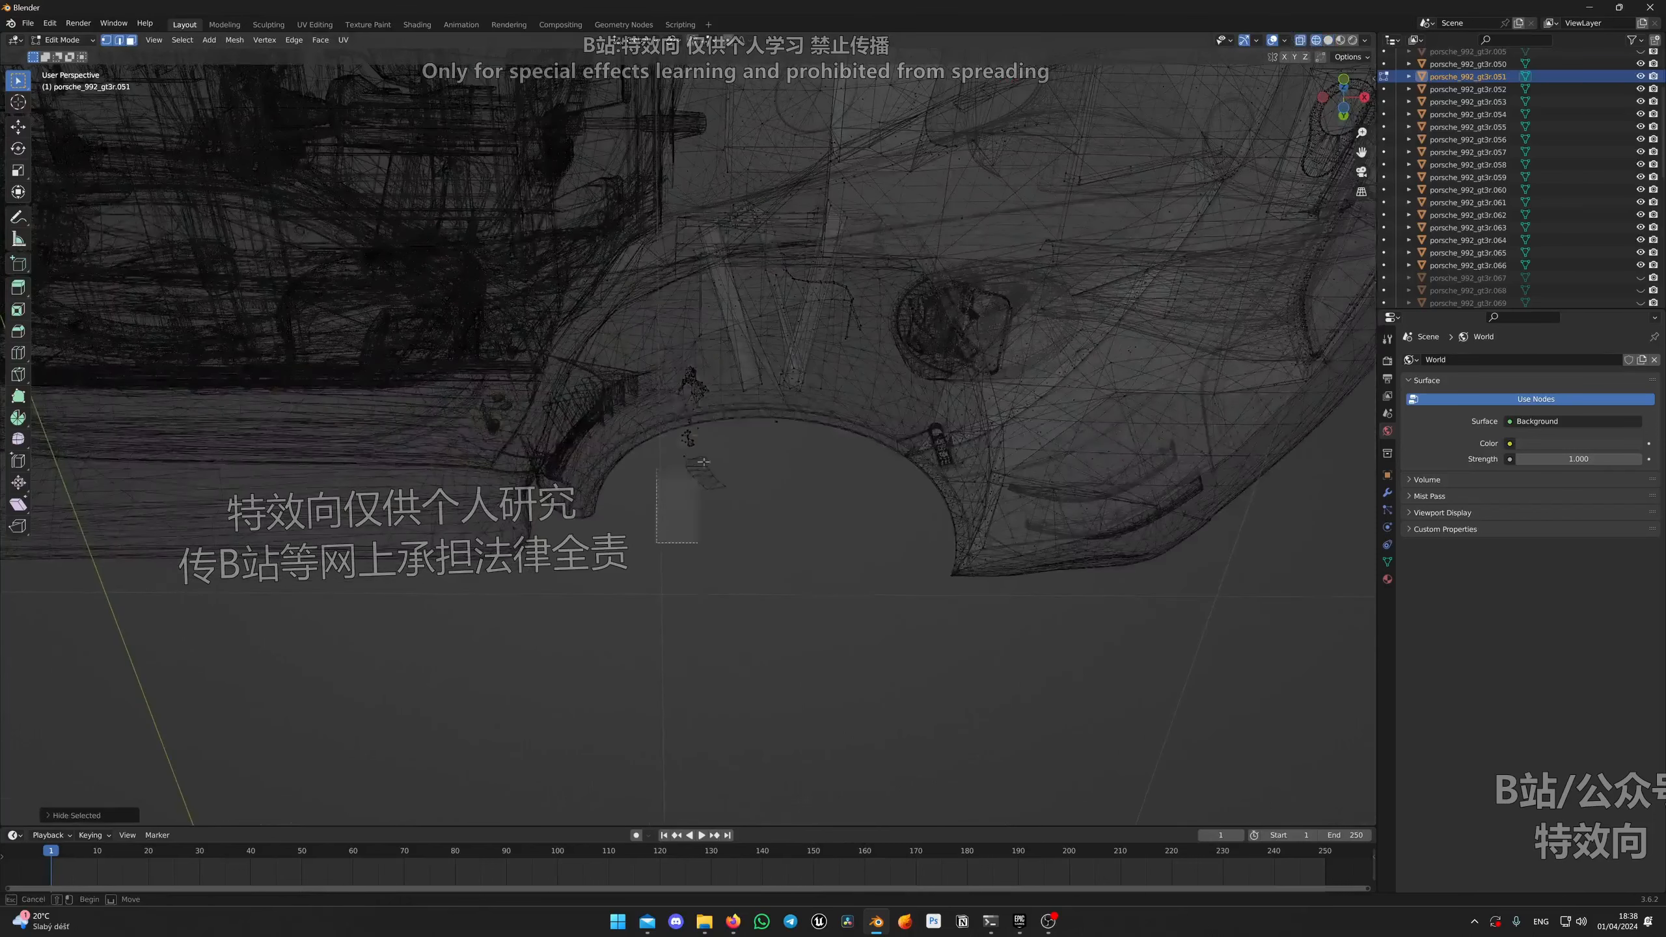
left_click_drag(828, 355, 828, 356)
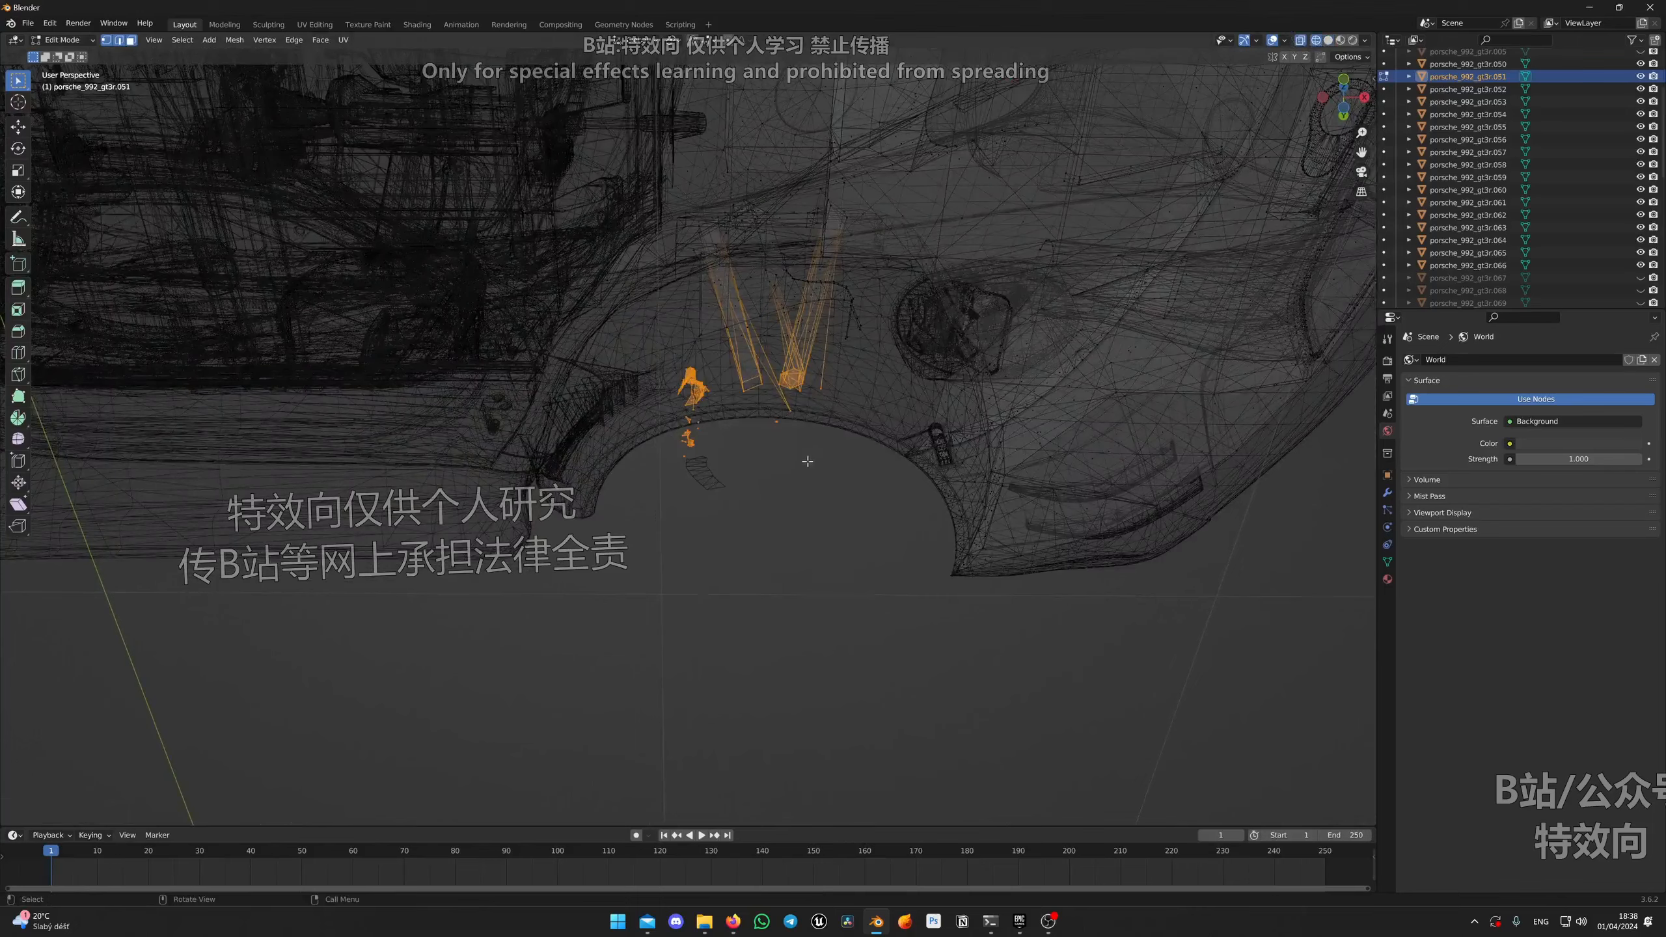
middle_click_drag(797, 445, 1116, 531)
left_click(1329, 41)
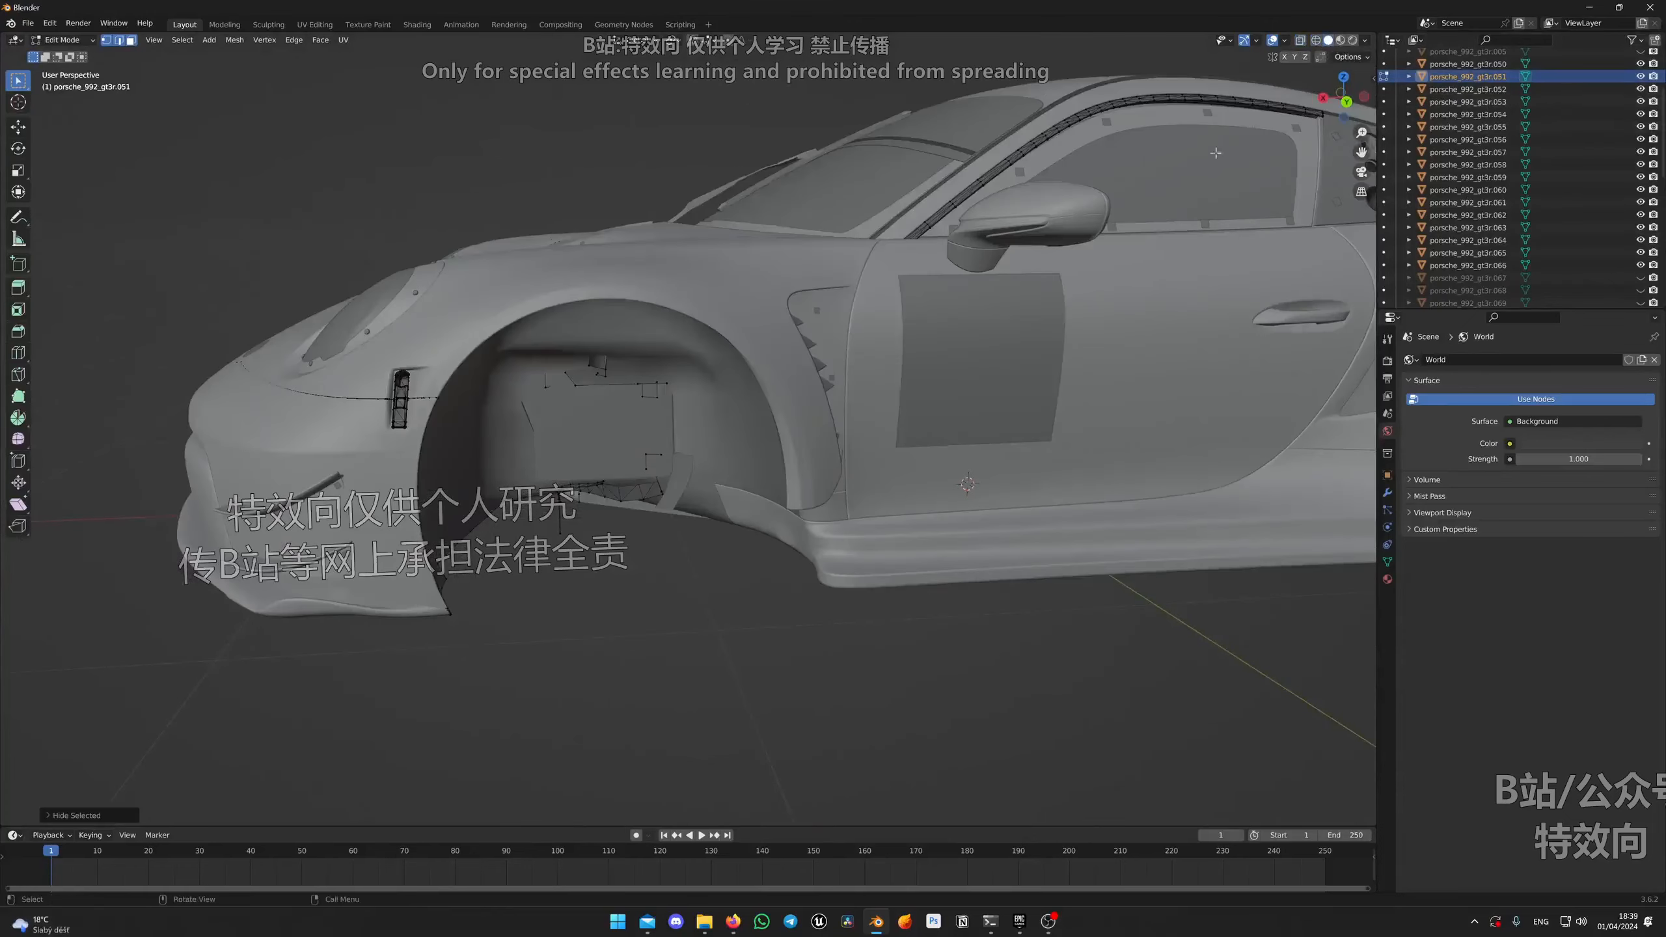
Step: Select and hide the leftover bracket and loose edge fragments inside the front-left wheel arch
mouse_move(453, 492)
middle_mouse_down()
mouse_move(489, 518)
mouse_move(522, 445)
middle_mouse_up()
scroll(522, 446, "up", 3)
scroll(522, 445, "up", 2)
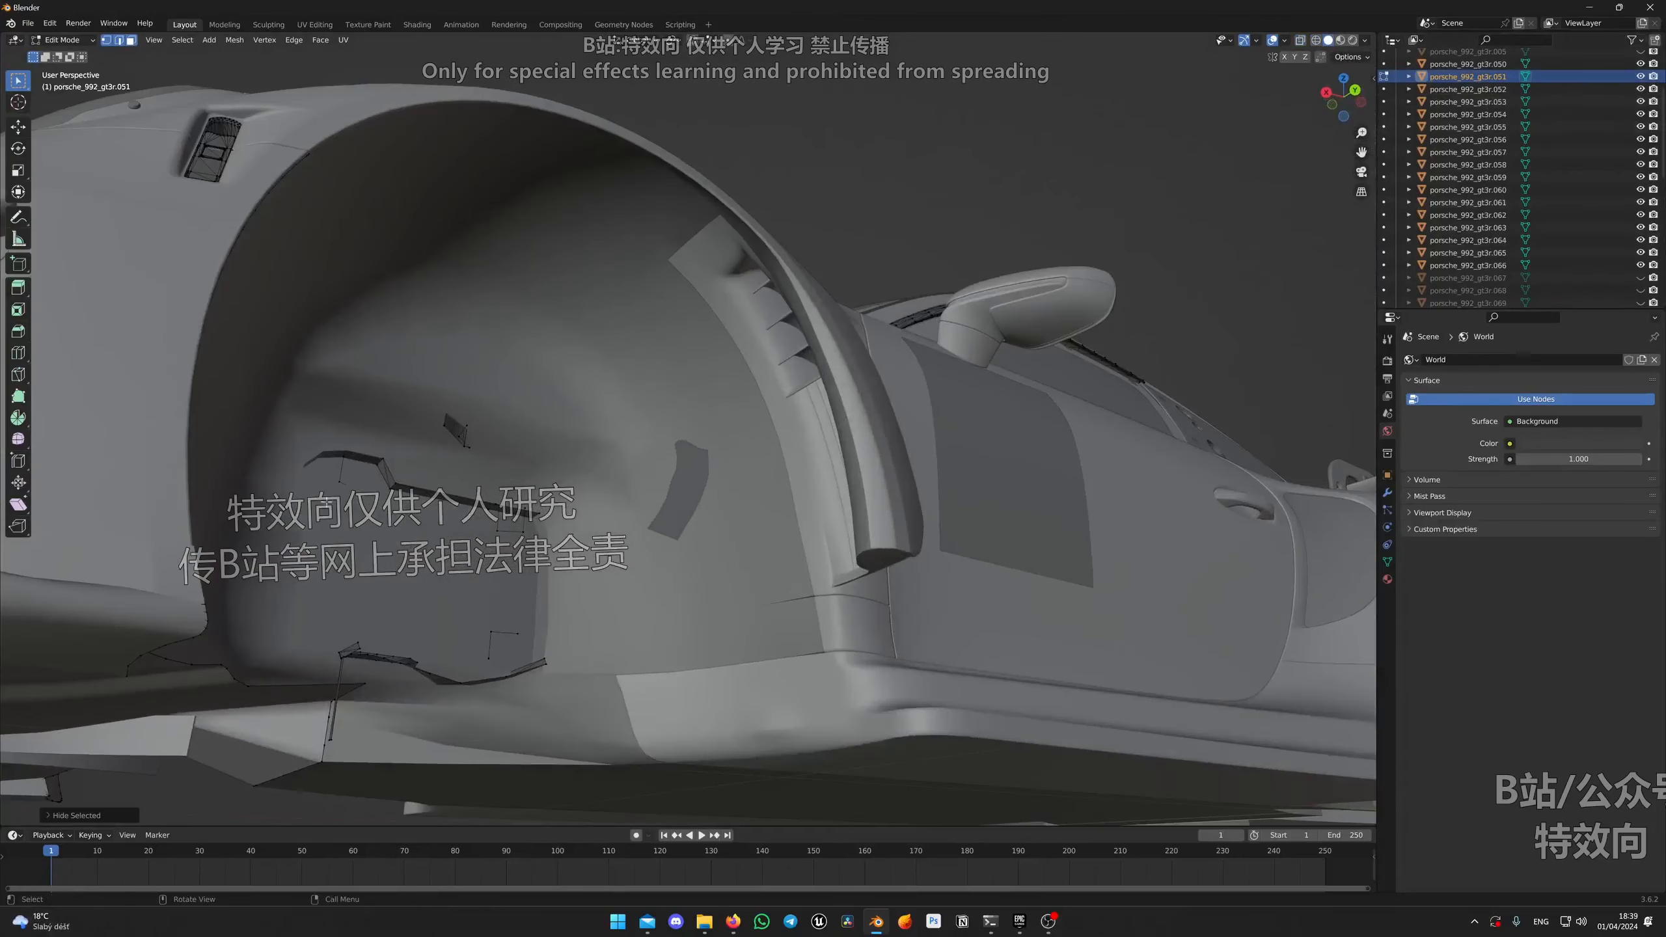
left_click_drag(289, 502, 536, 413)
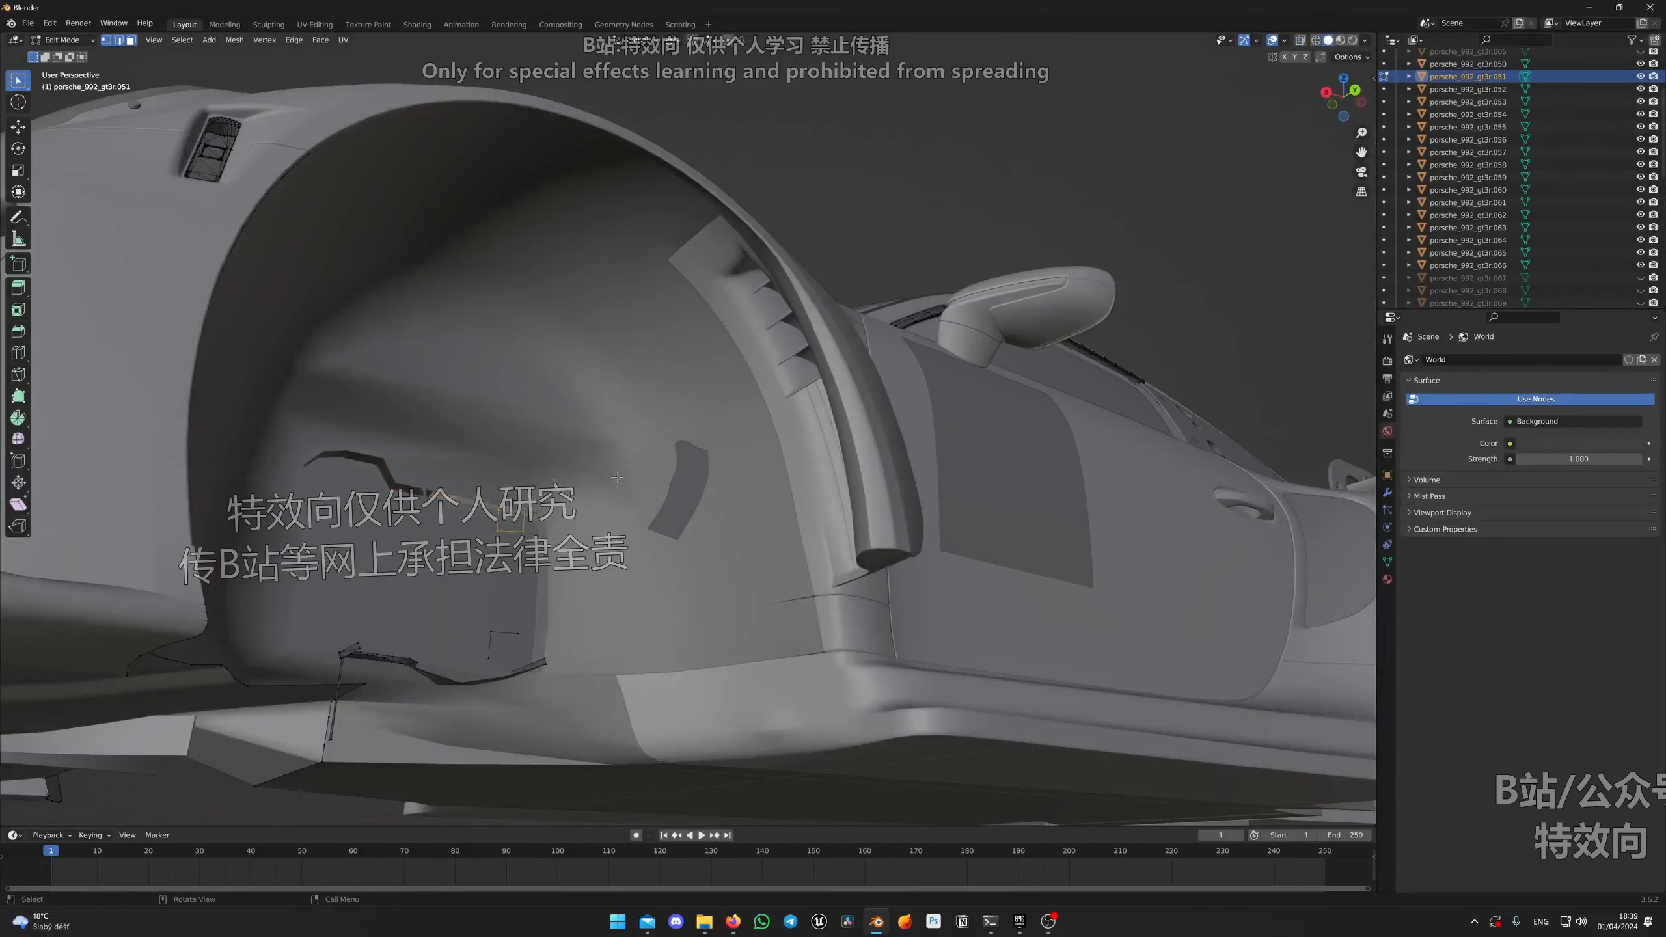
middle_click_drag(448, 611, 544, 525)
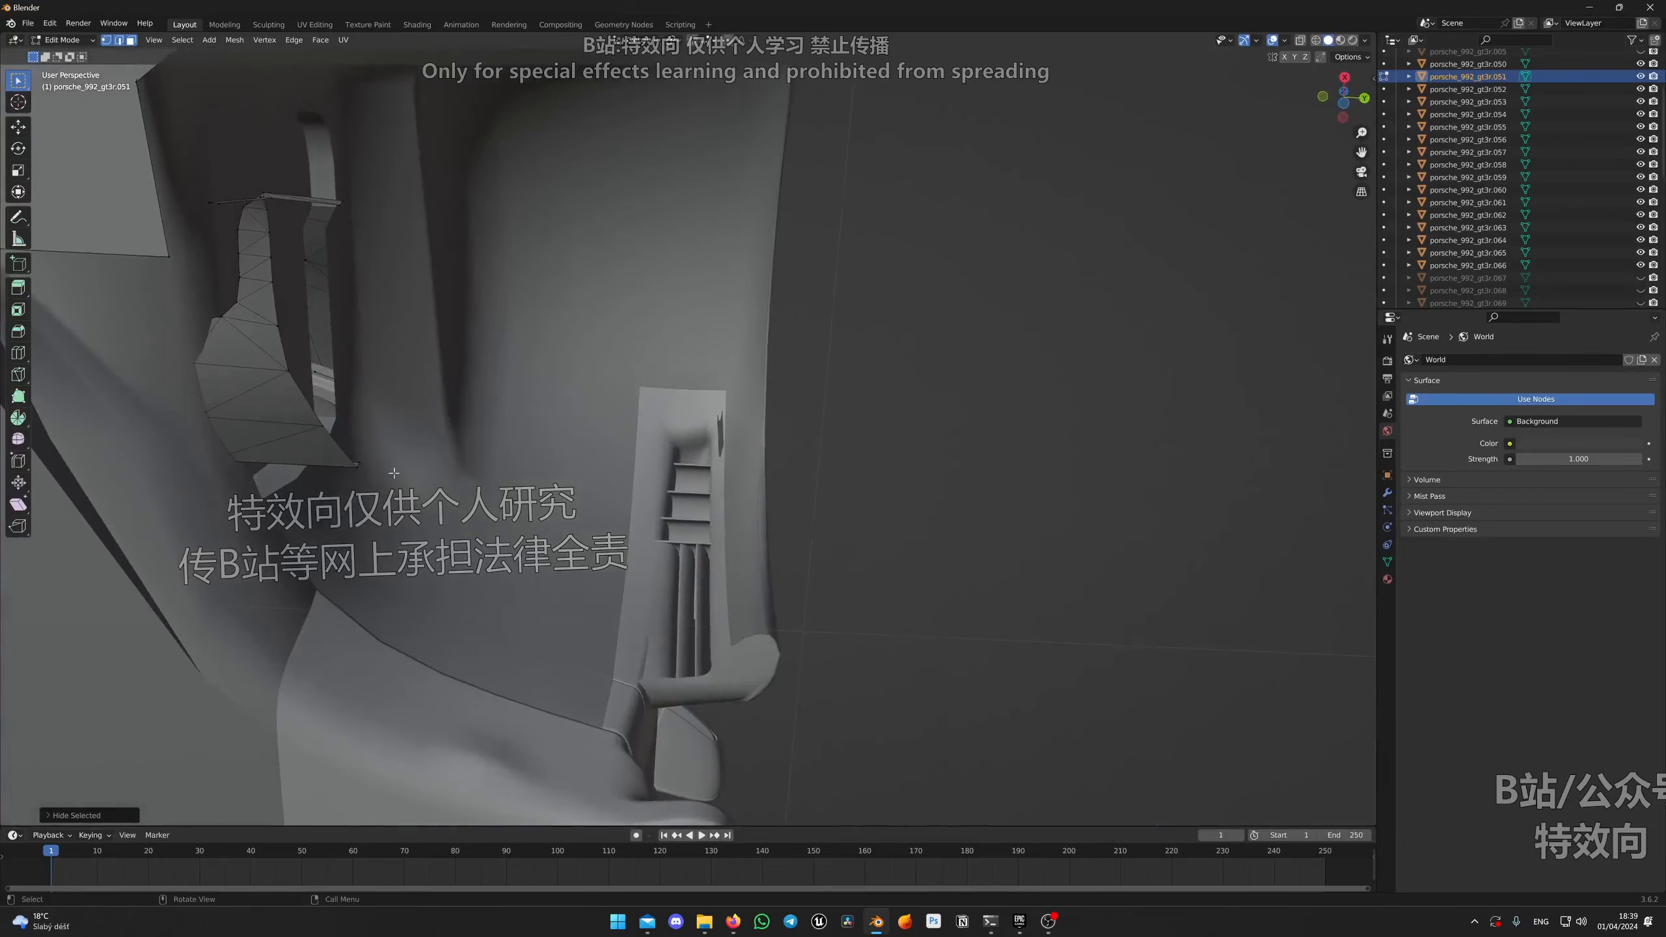
middle_click_drag(406, 486, 550, 614, "shift")
left_click_drag(634, 710, 388, 348)
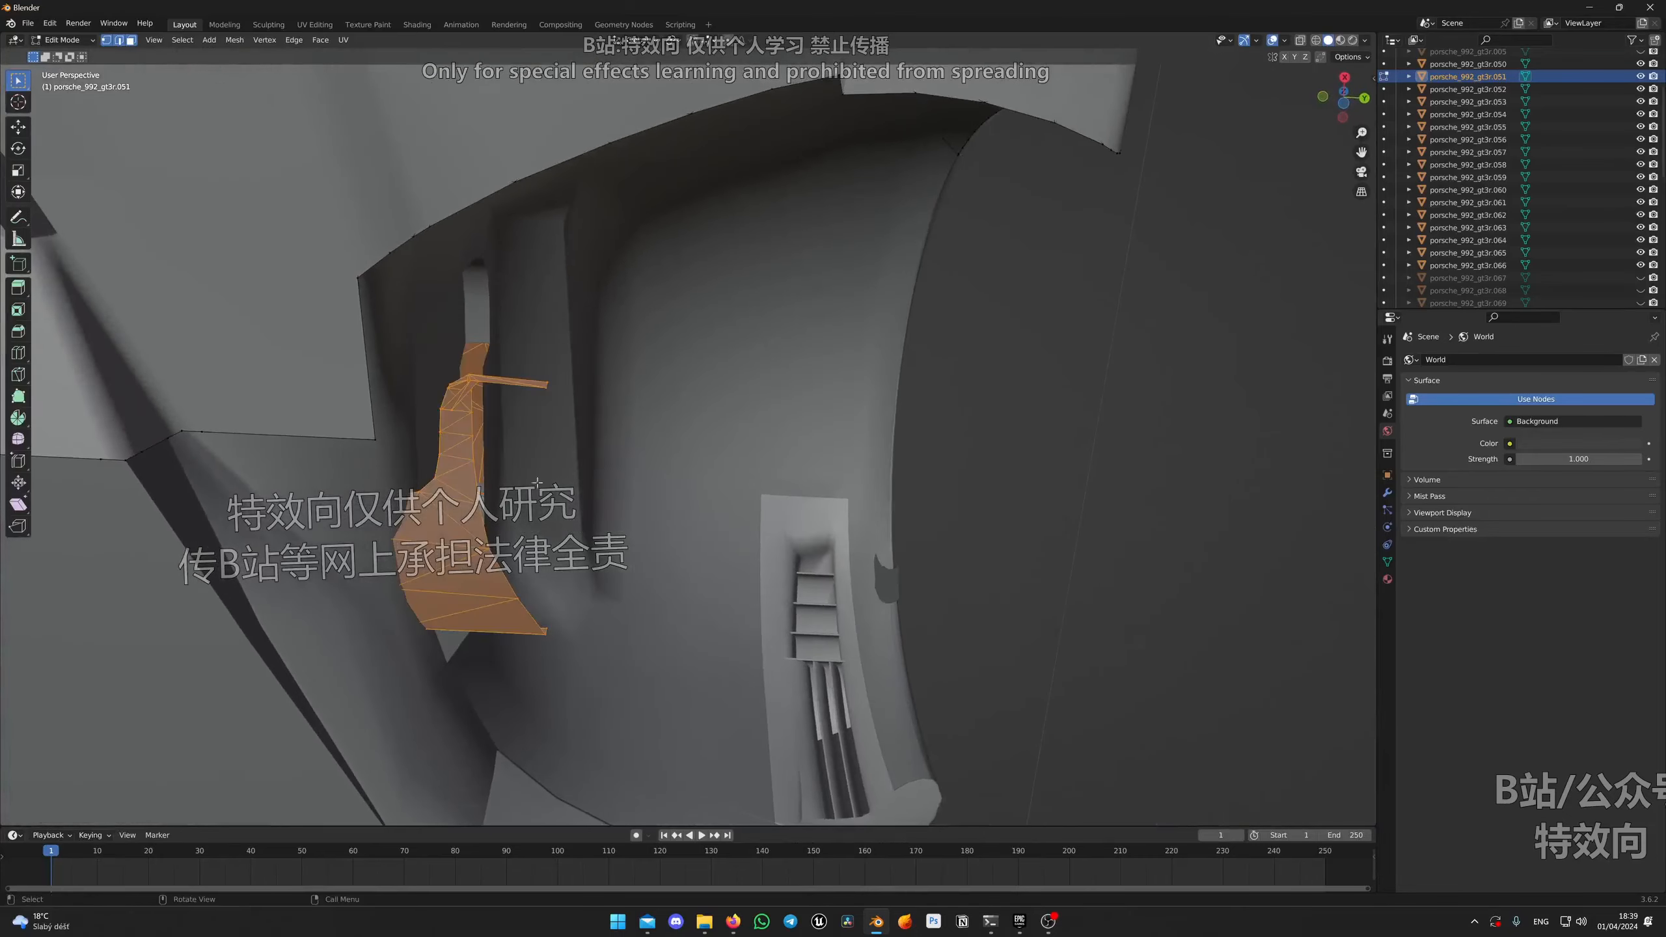
key("h")
middle_click_drag(625, 425, 562, 577)
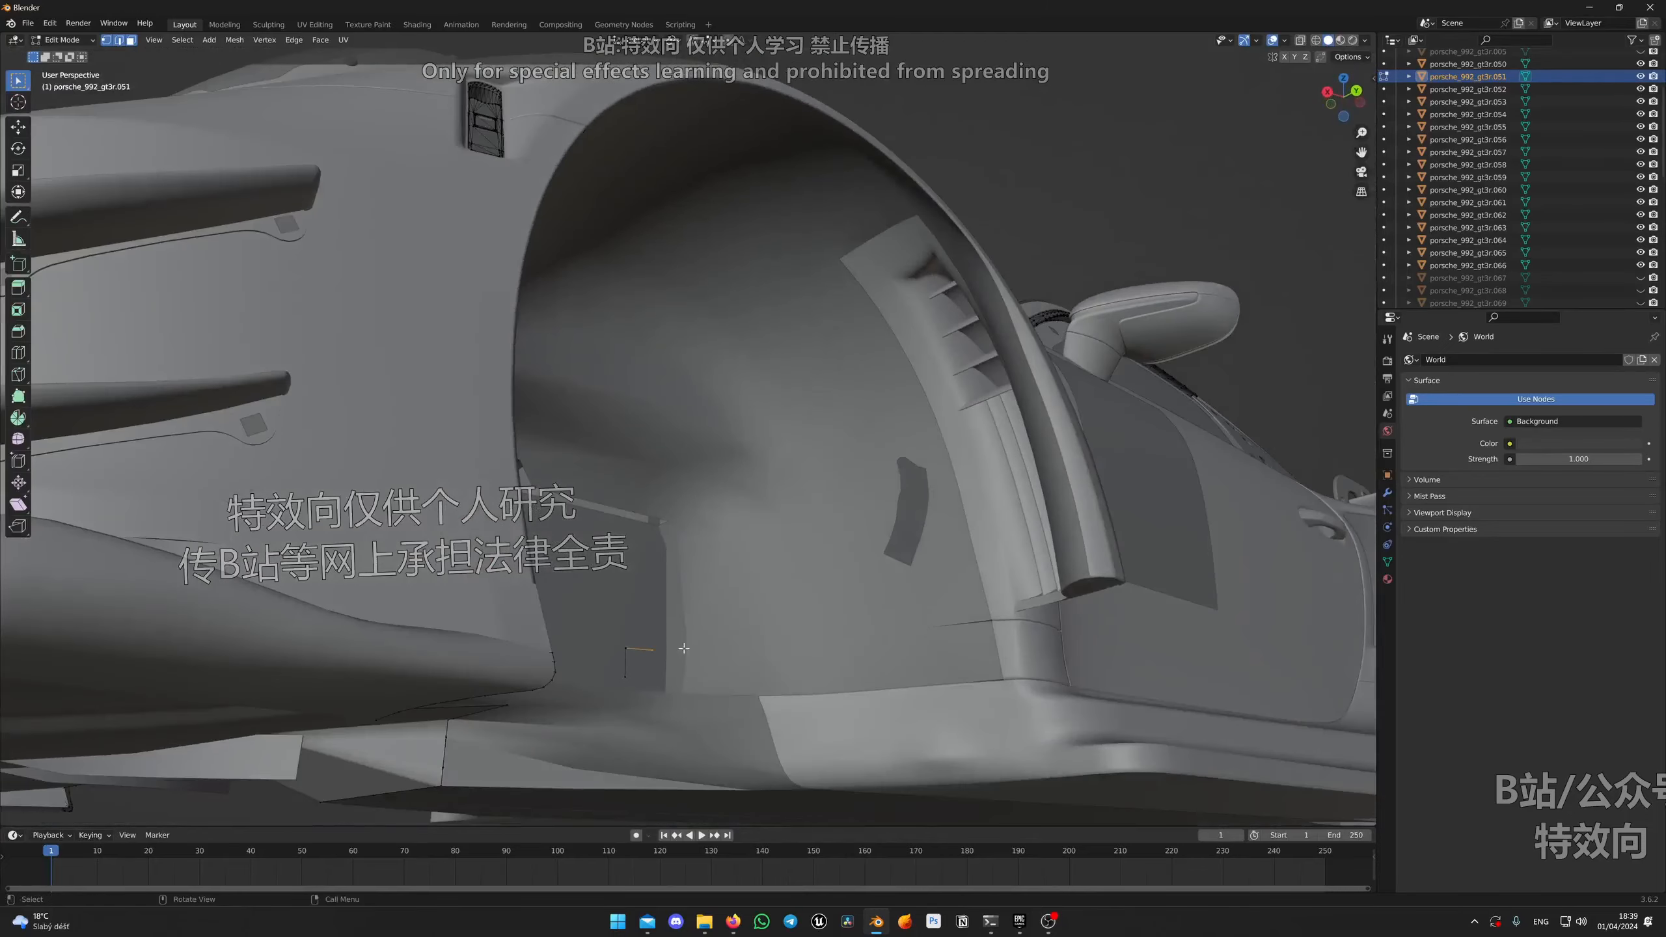
scroll(765, 574, "down", 4)
middle_click_drag(784, 491, 739, 523)
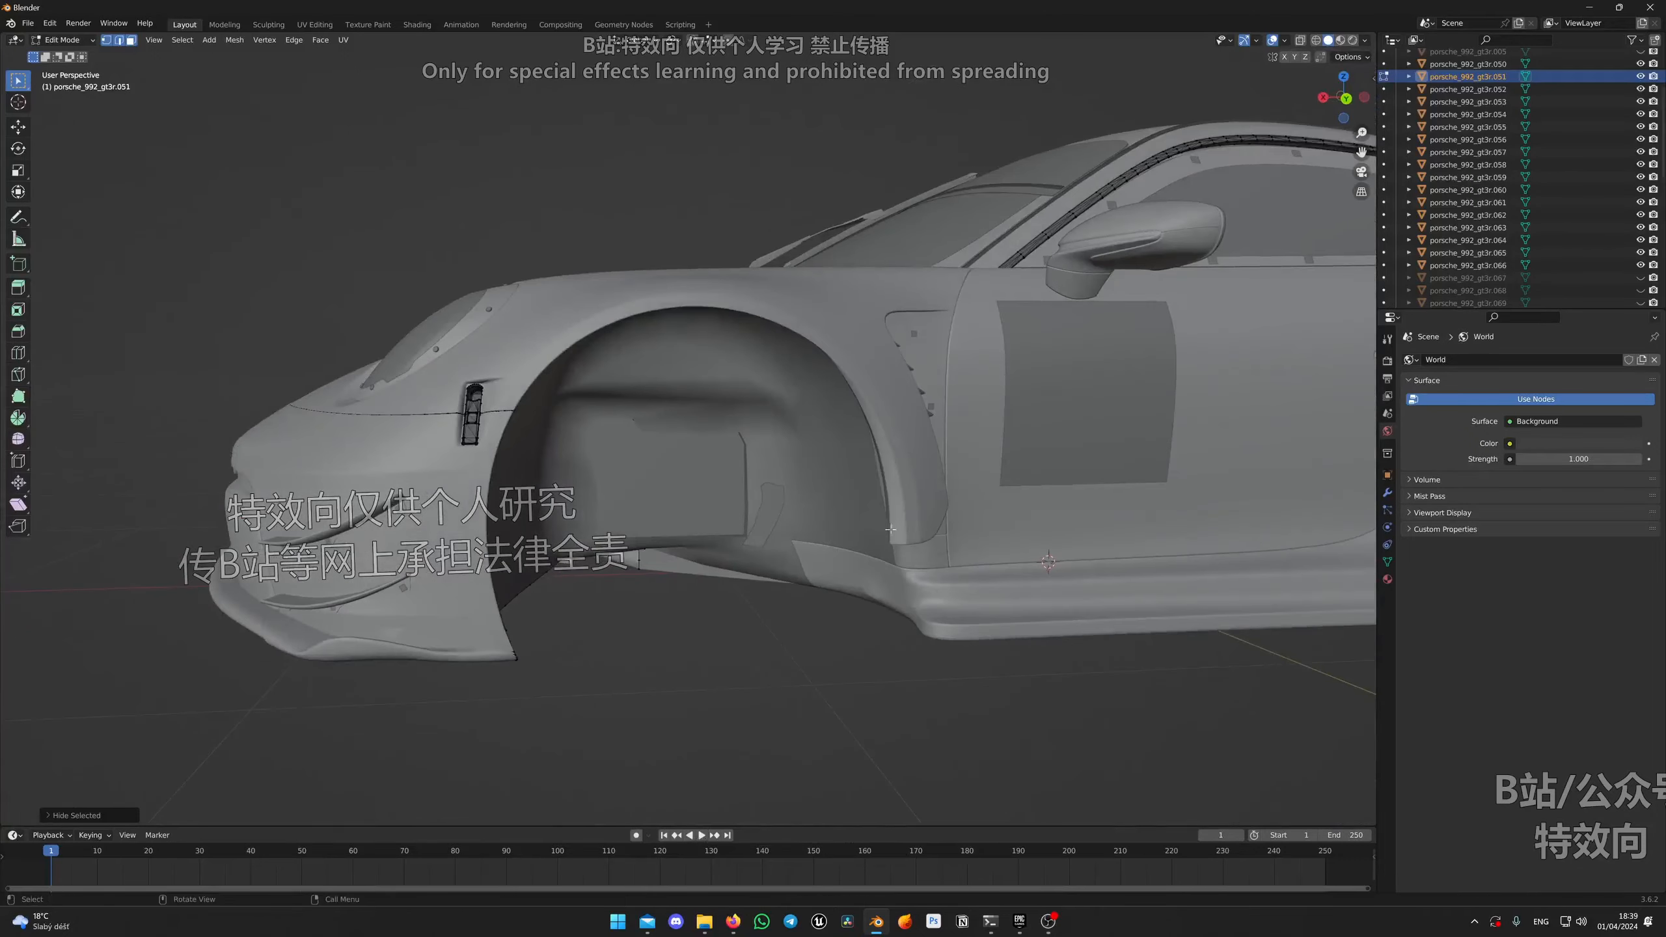
Step: Leave Edit Mode, try hiding the whole mesh and undo the hiding
key("Tab")
scroll(830, 578, "down", 3)
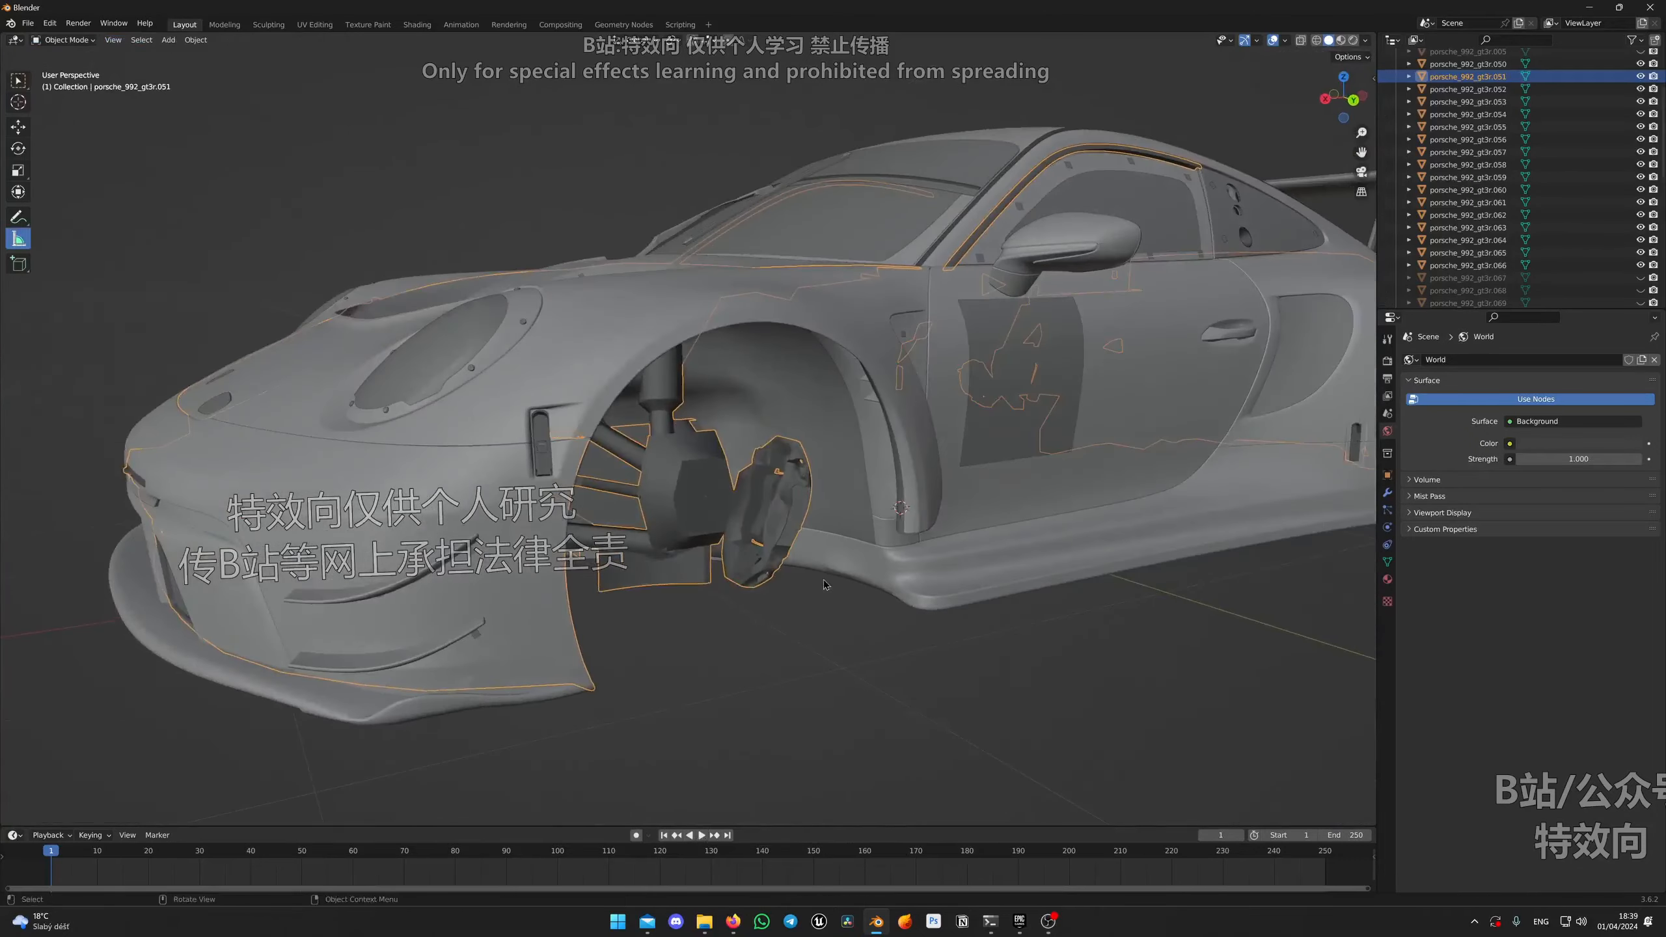
key("h")
key("ctrl+z")
Step: Compare the mesh in Edit Mode and Object Mode to check the hidden caliper and suspension parts around the front-left wheel arch
key("Tab")
middle_click_drag(869, 605, 942, 551)
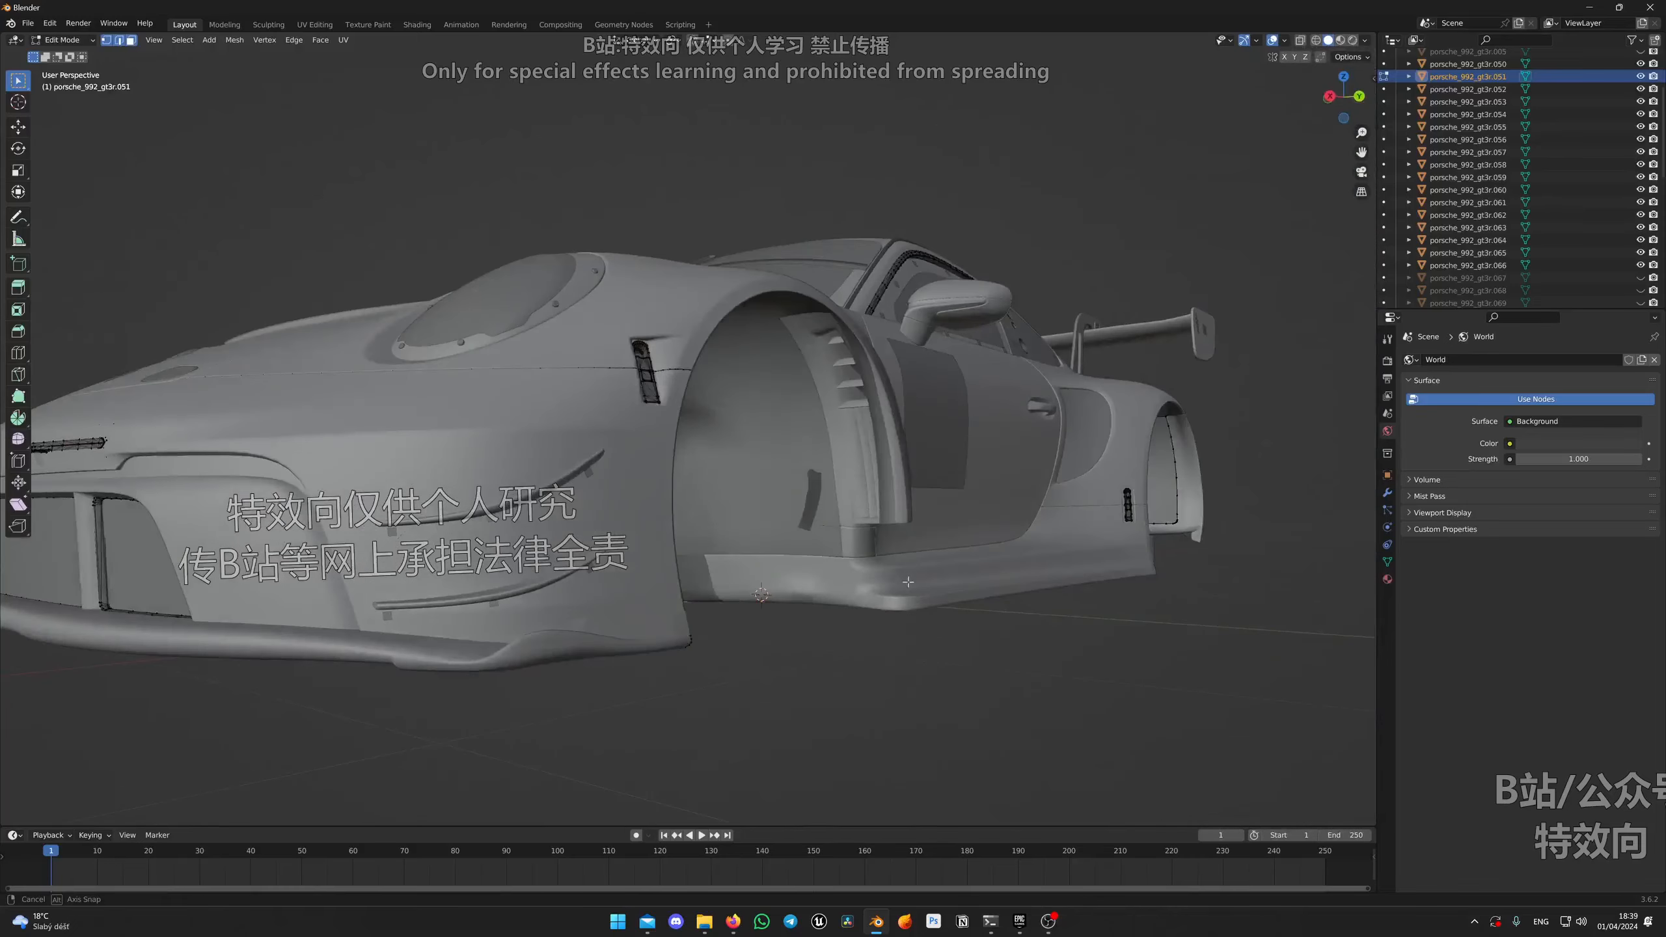
key("Tab")
middle_click_drag(610, 489, 565, 503)
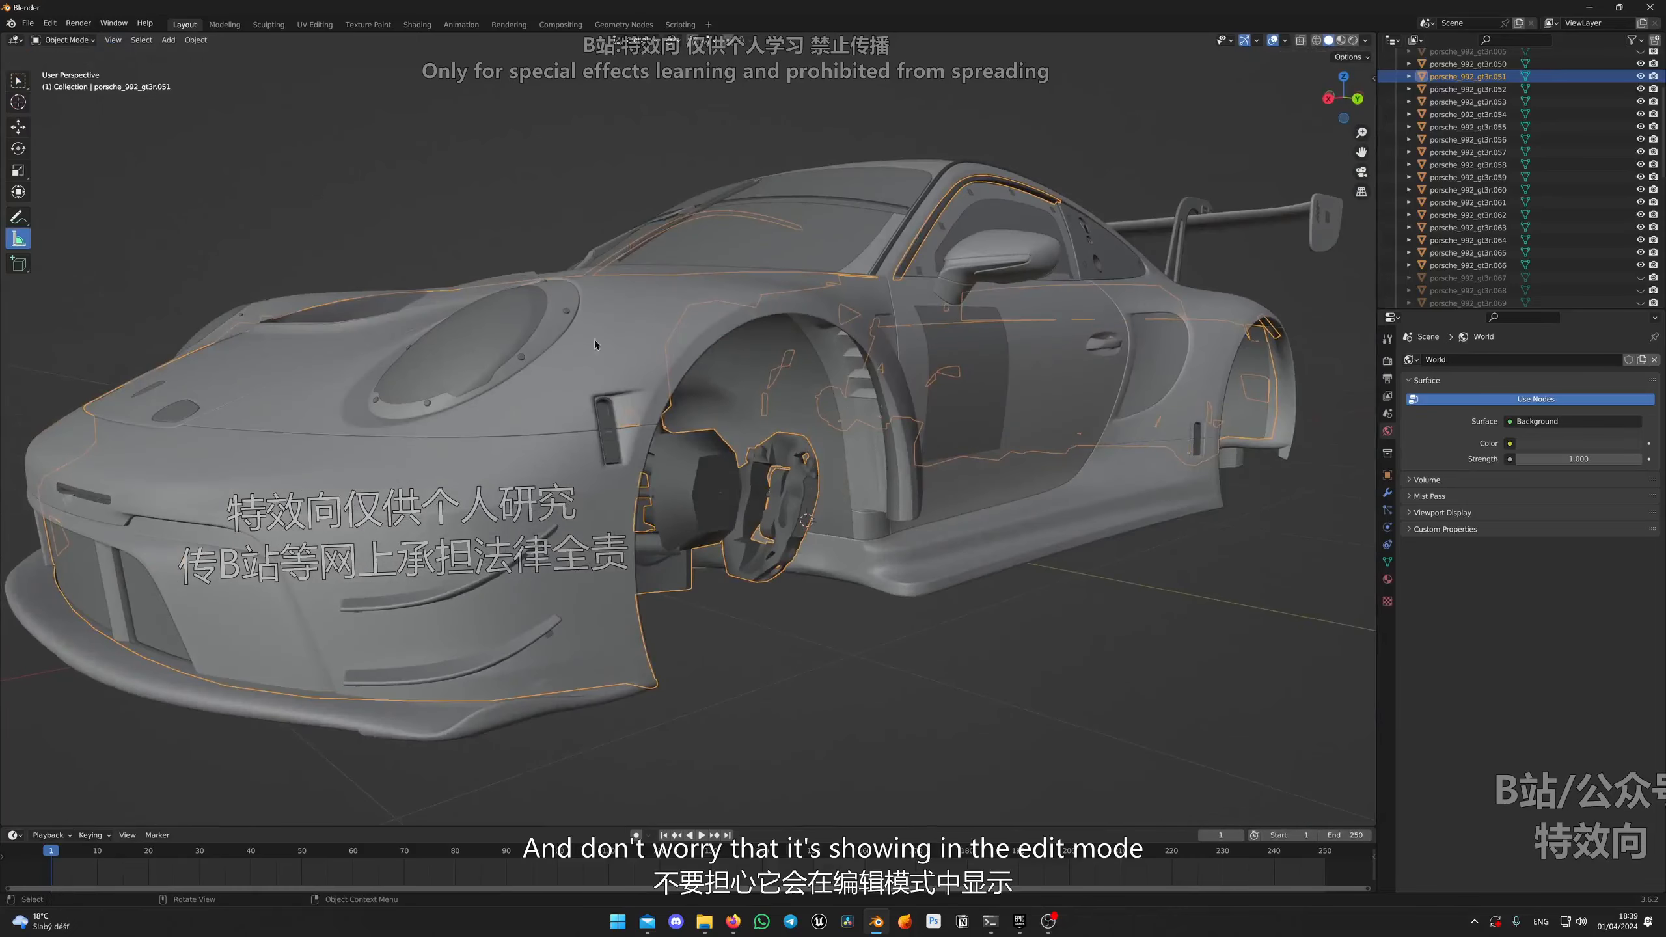
middle_click_drag(868, 573, 612, 480)
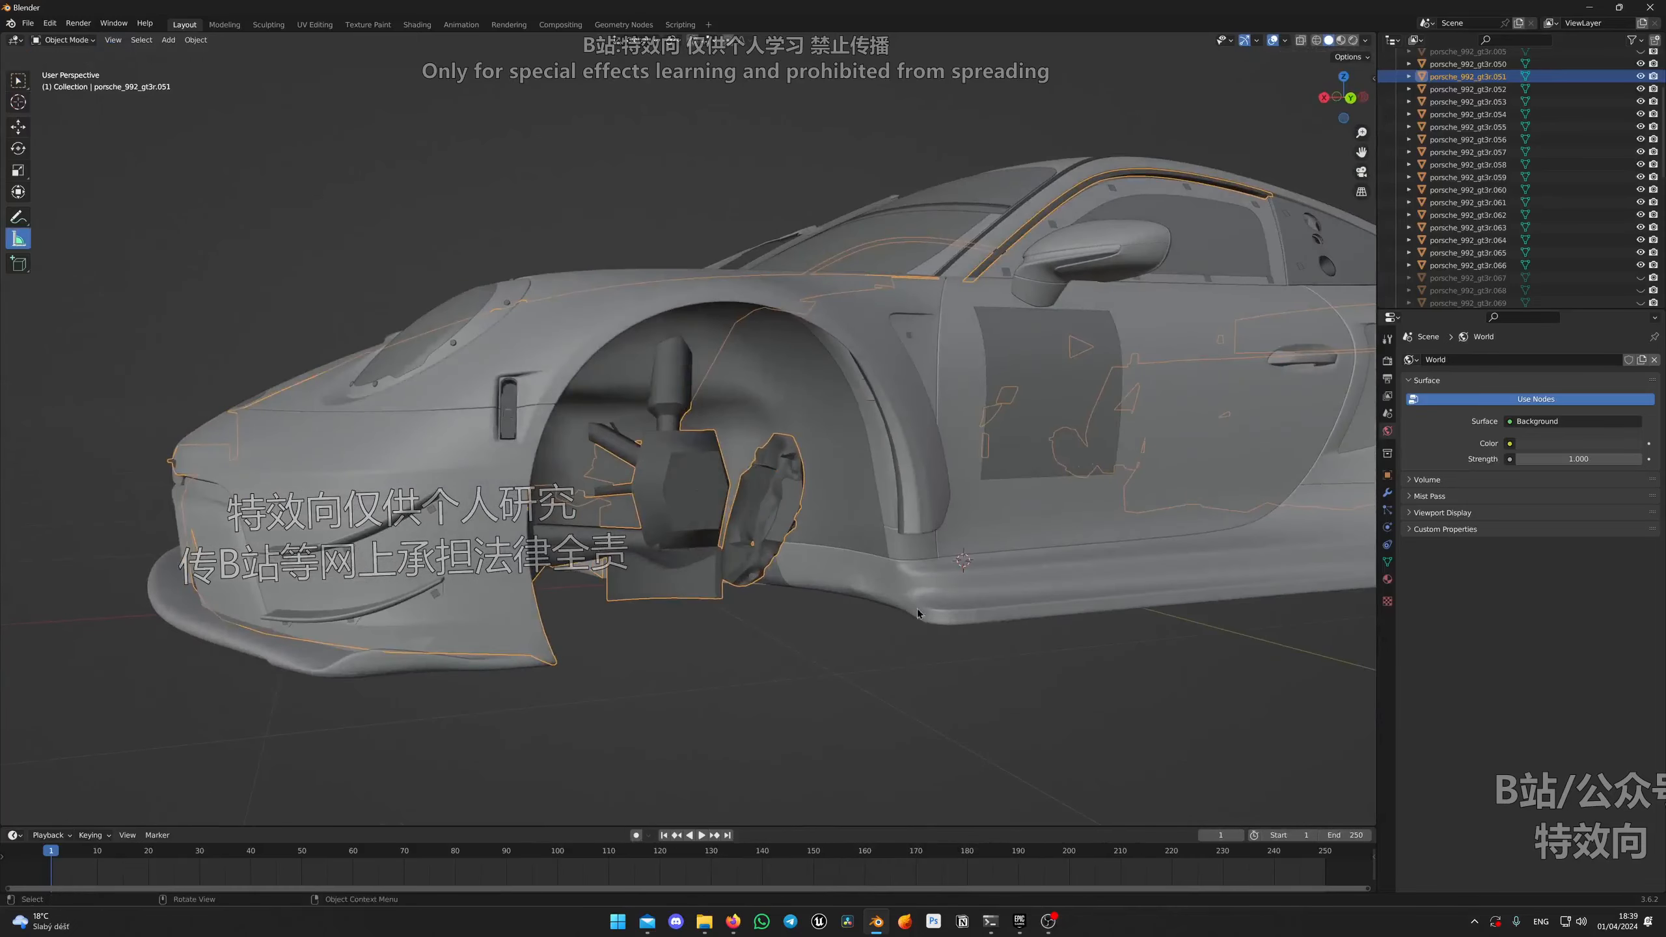
key("Tab")
middle_click_drag(656, 535, 684, 558)
scroll(841, 532, "down", 2)
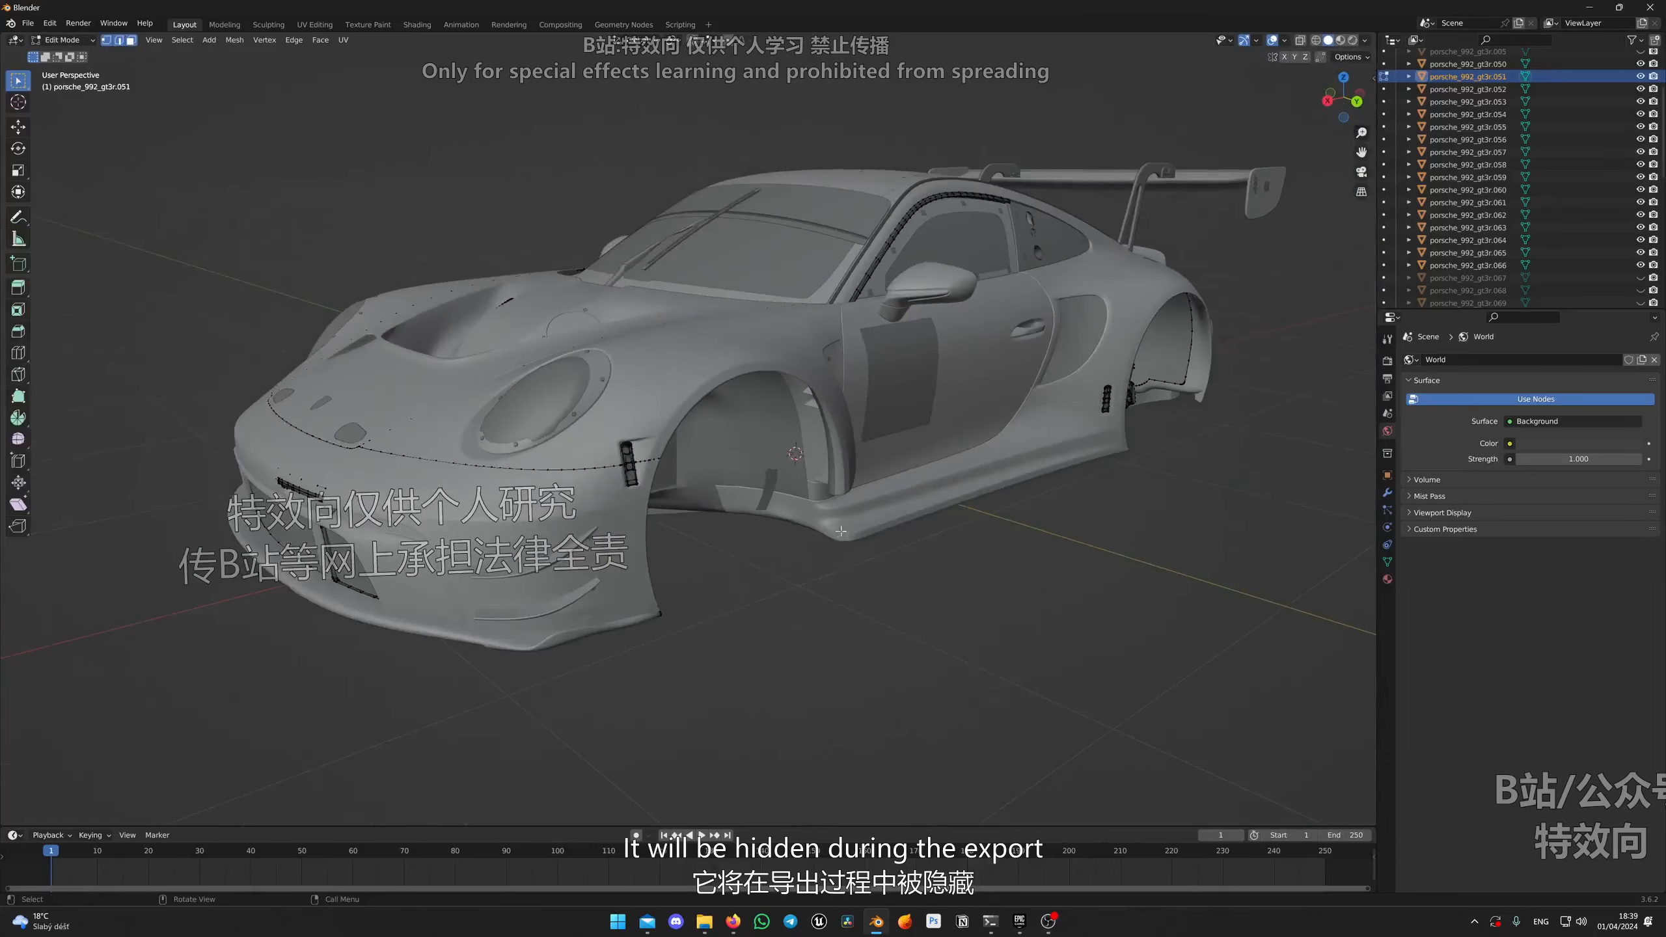
middle_click_drag(943, 511, 843, 500, "shift")
middle_click_drag(682, 511, 623, 494)
scroll(619, 493, "up", 4)
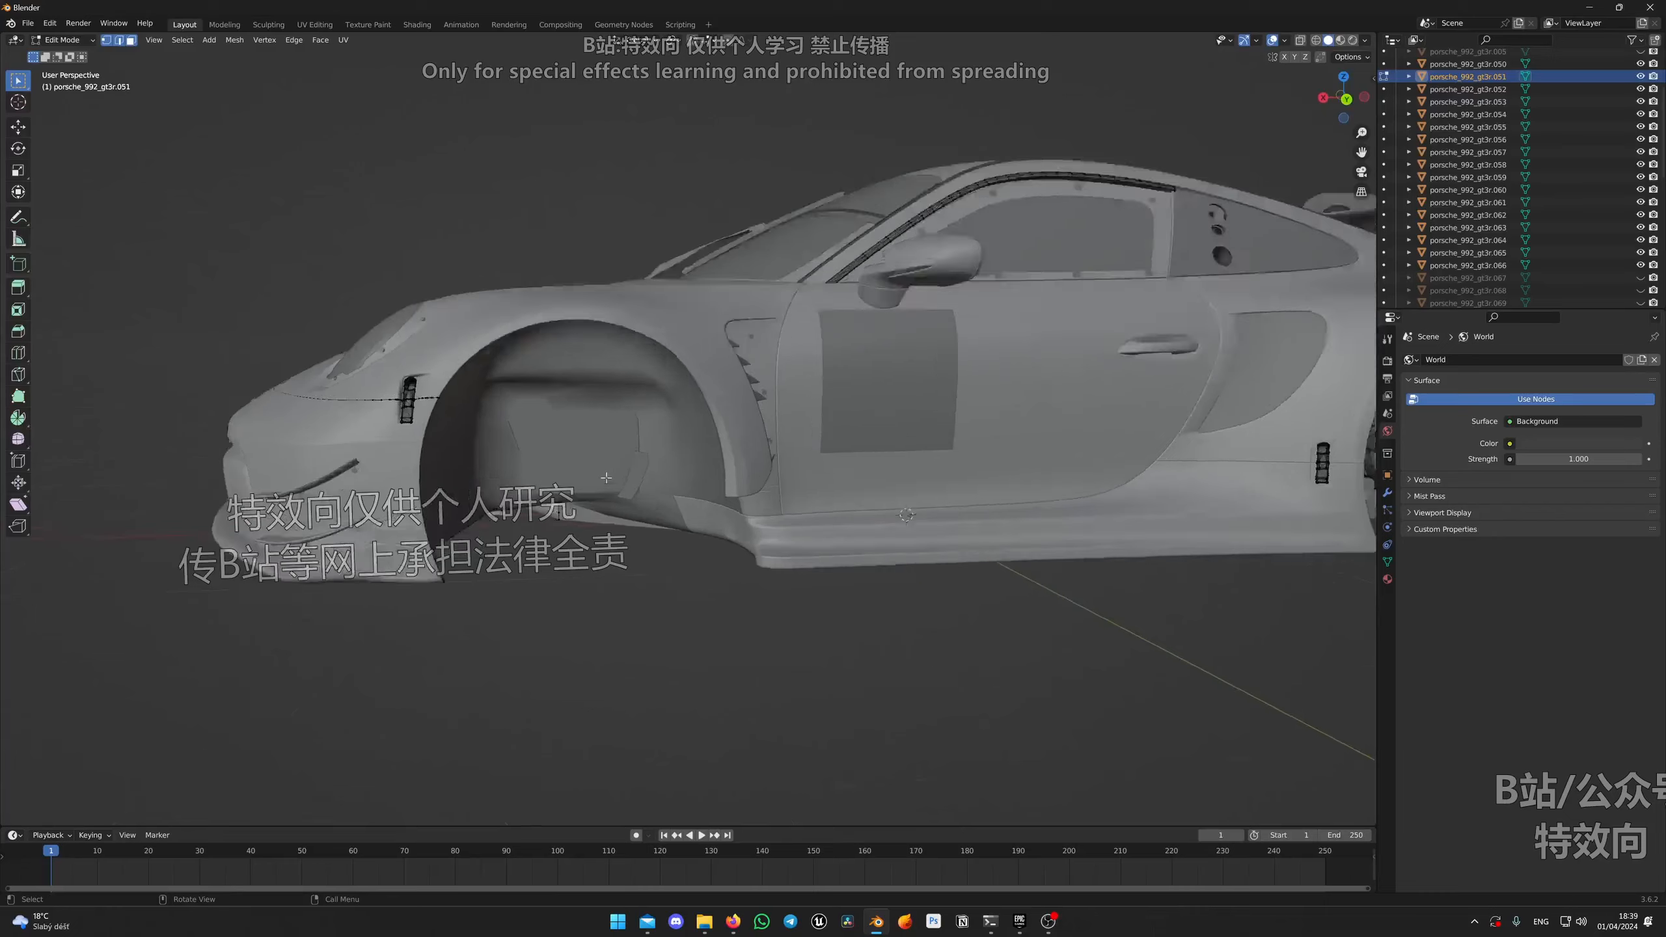
scroll(691, 519, "down", 2)
Step: Open the separate caliper faces mesh in Edit Mode and hide its patch on the front-left caliper
key("Tab")
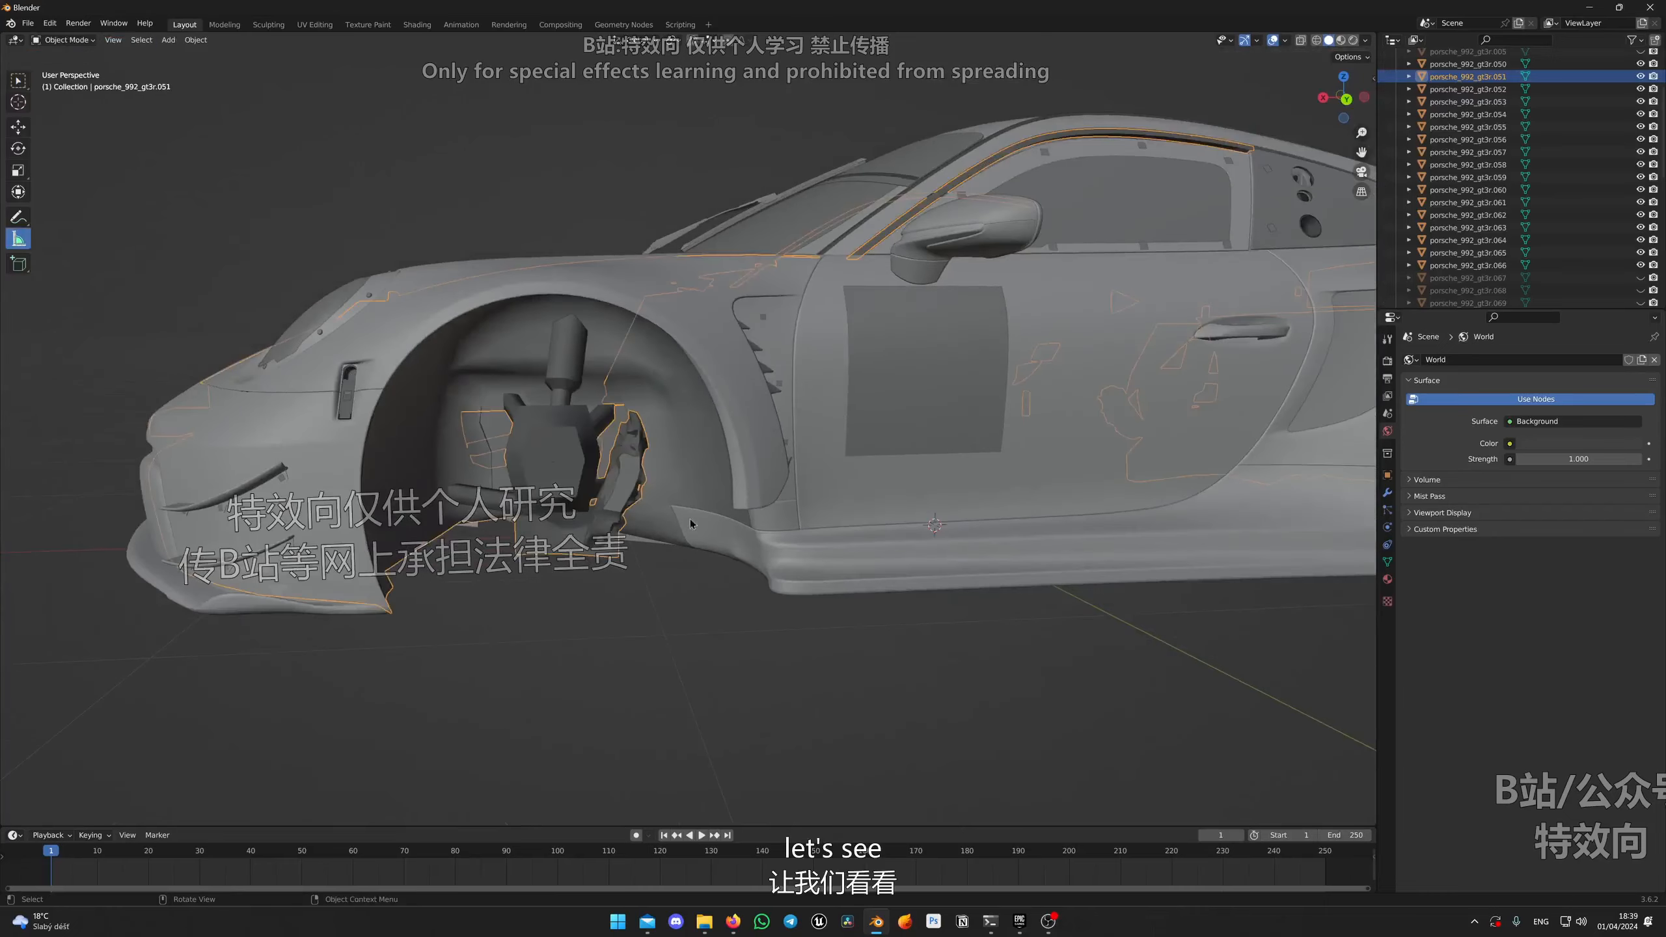
left_click(623, 468)
middle_click_drag(712, 506, 774, 567)
scroll(721, 498, "up", 10)
key("Tab")
key("alt+a")
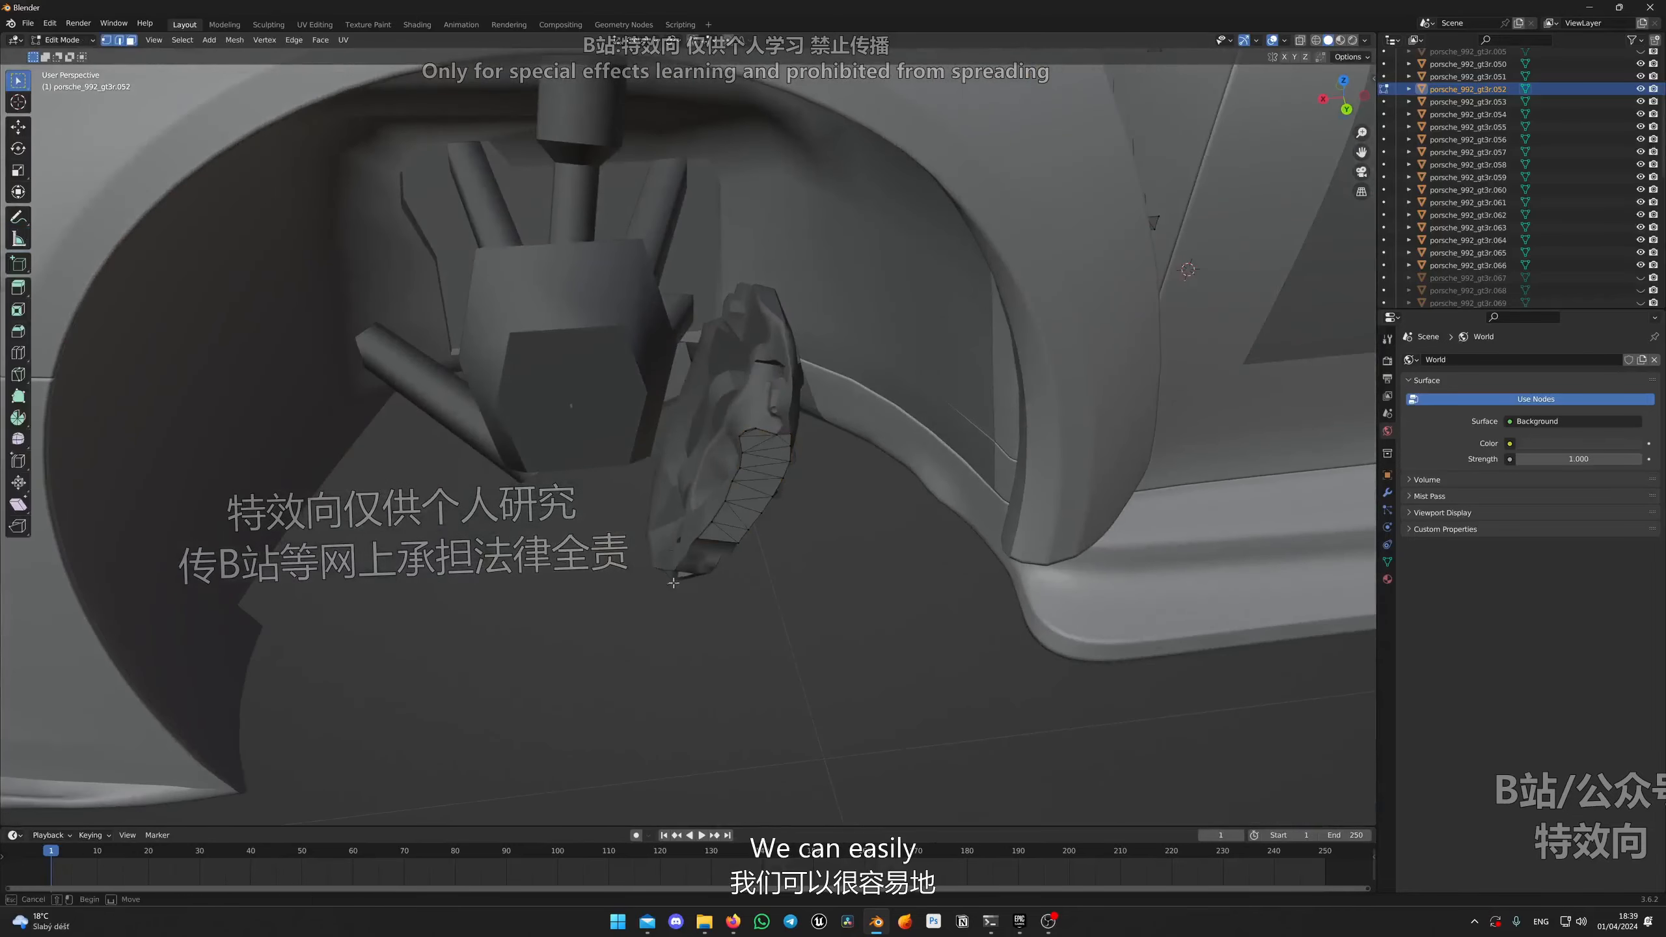
key("a")
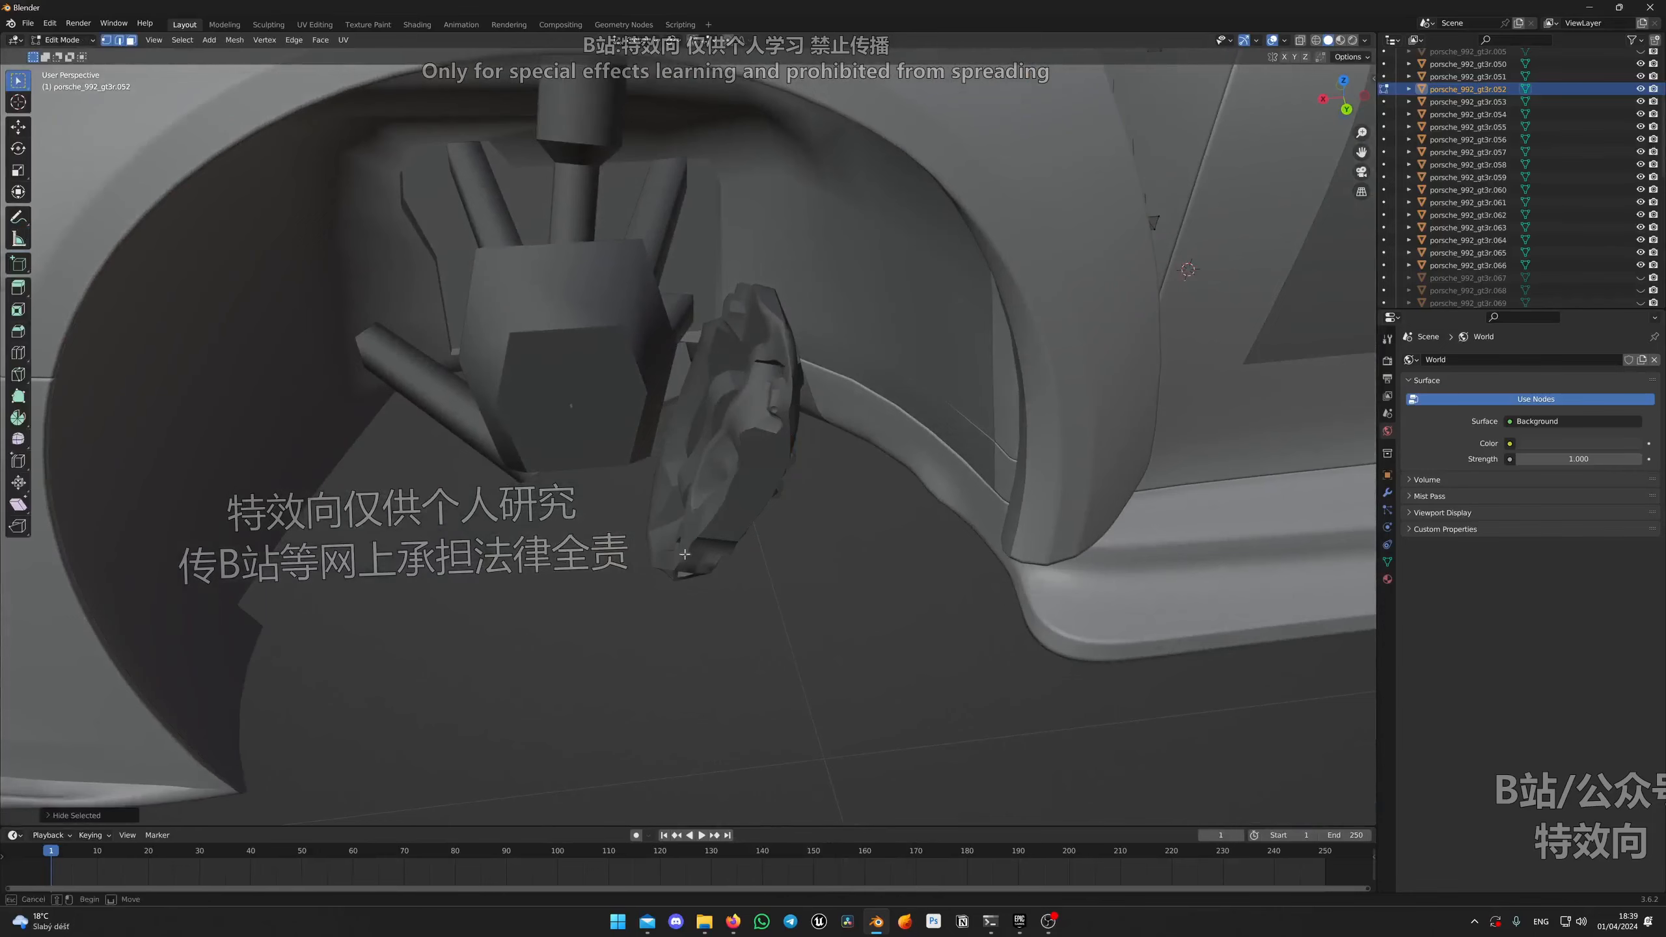
Step: Box-select the matching face patch on the opposite front caliper and hide it
left_click_drag(684, 555, 848, 394)
scroll(729, 521, "down", 8)
middle_click_drag(549, 520, 1046, 357)
scroll(1046, 357, "up", 6)
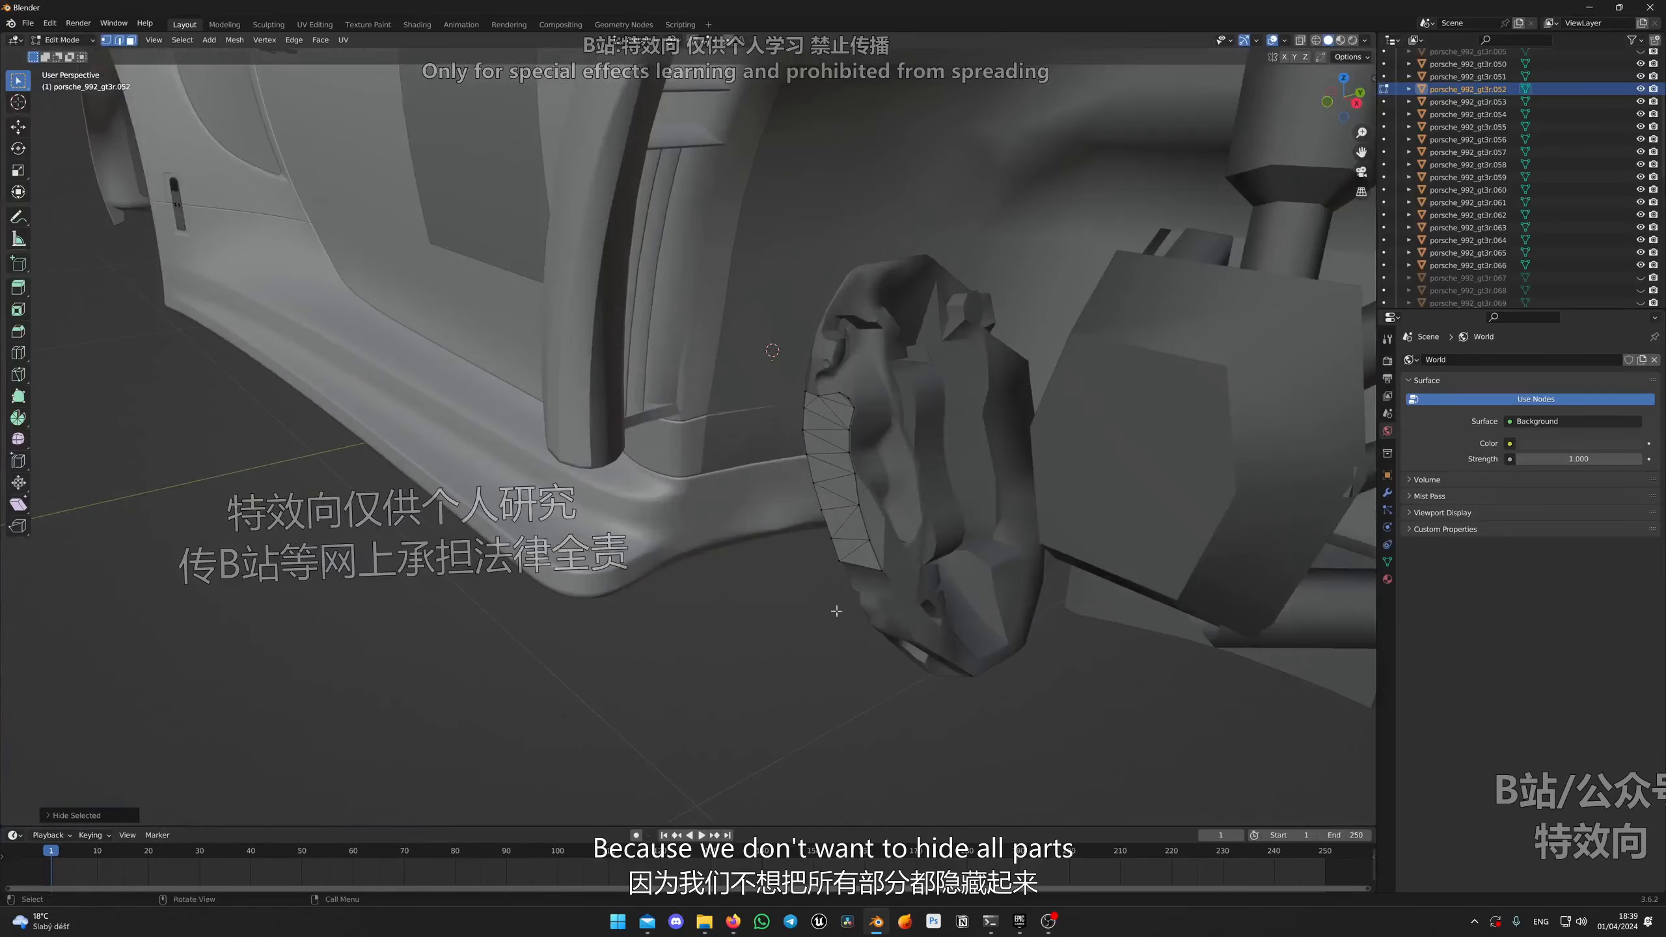
left_click_drag(787, 634, 926, 412)
middle_click_drag(849, 500, 944, 489)
Step: Select the face patch on the first rear caliper and hide it
middle_click_drag(590, 394, 931, 564, "shift")
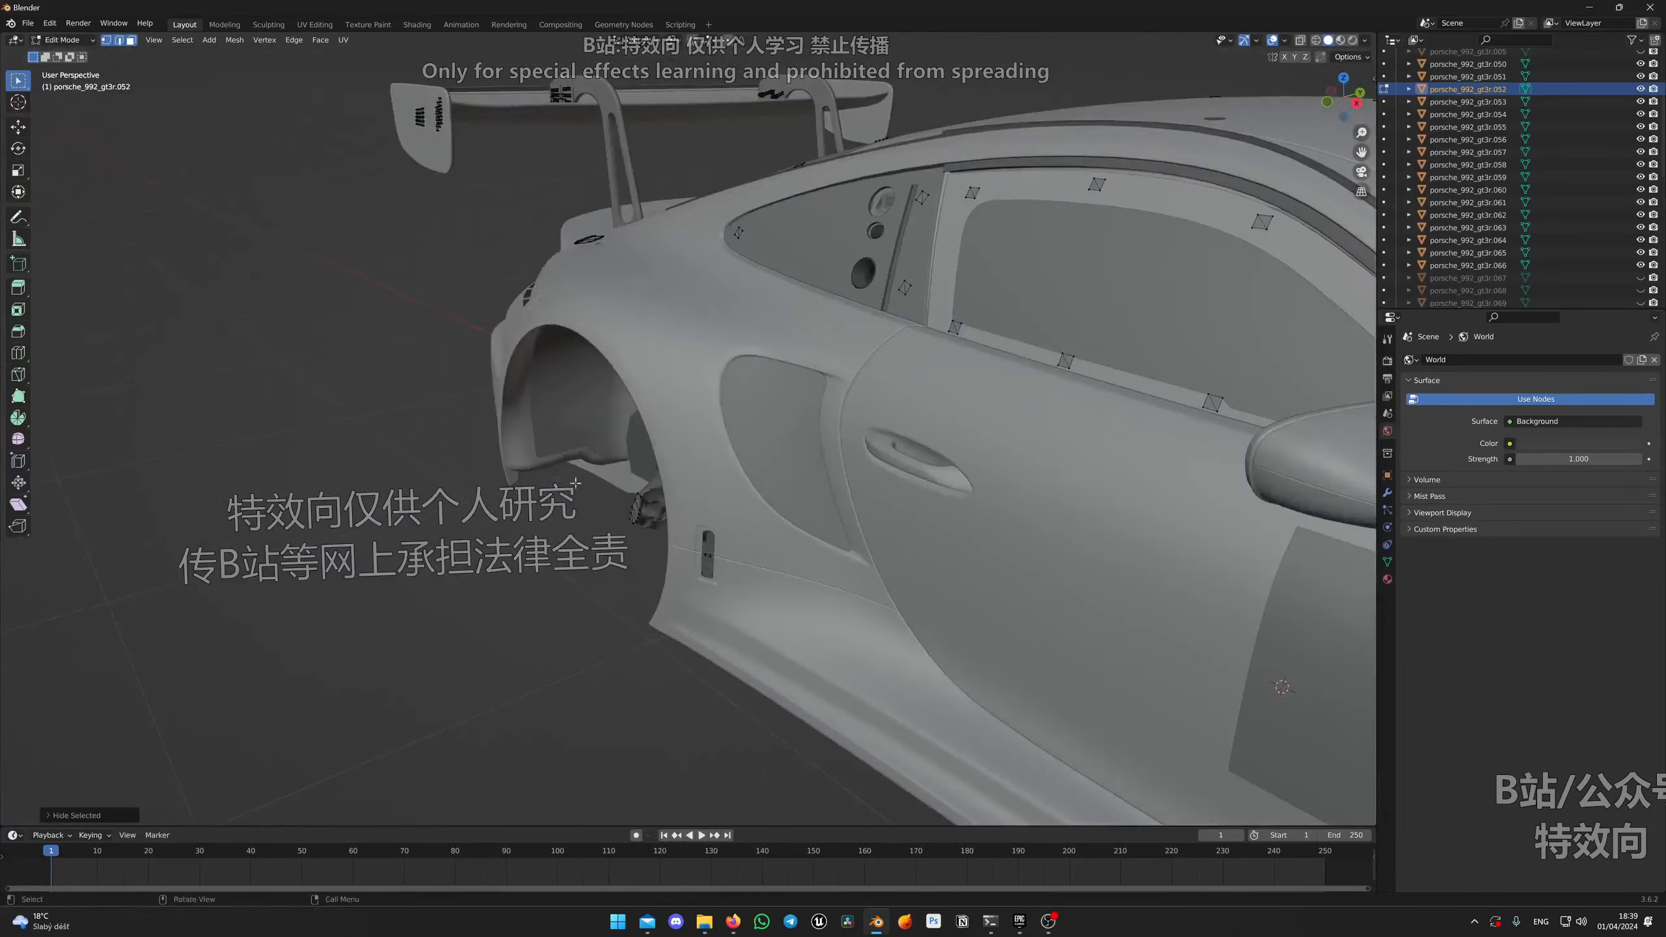
scroll(669, 558, "up", 3)
middle_click_drag(689, 604, 826, 467)
scroll(591, 634, "up", 2)
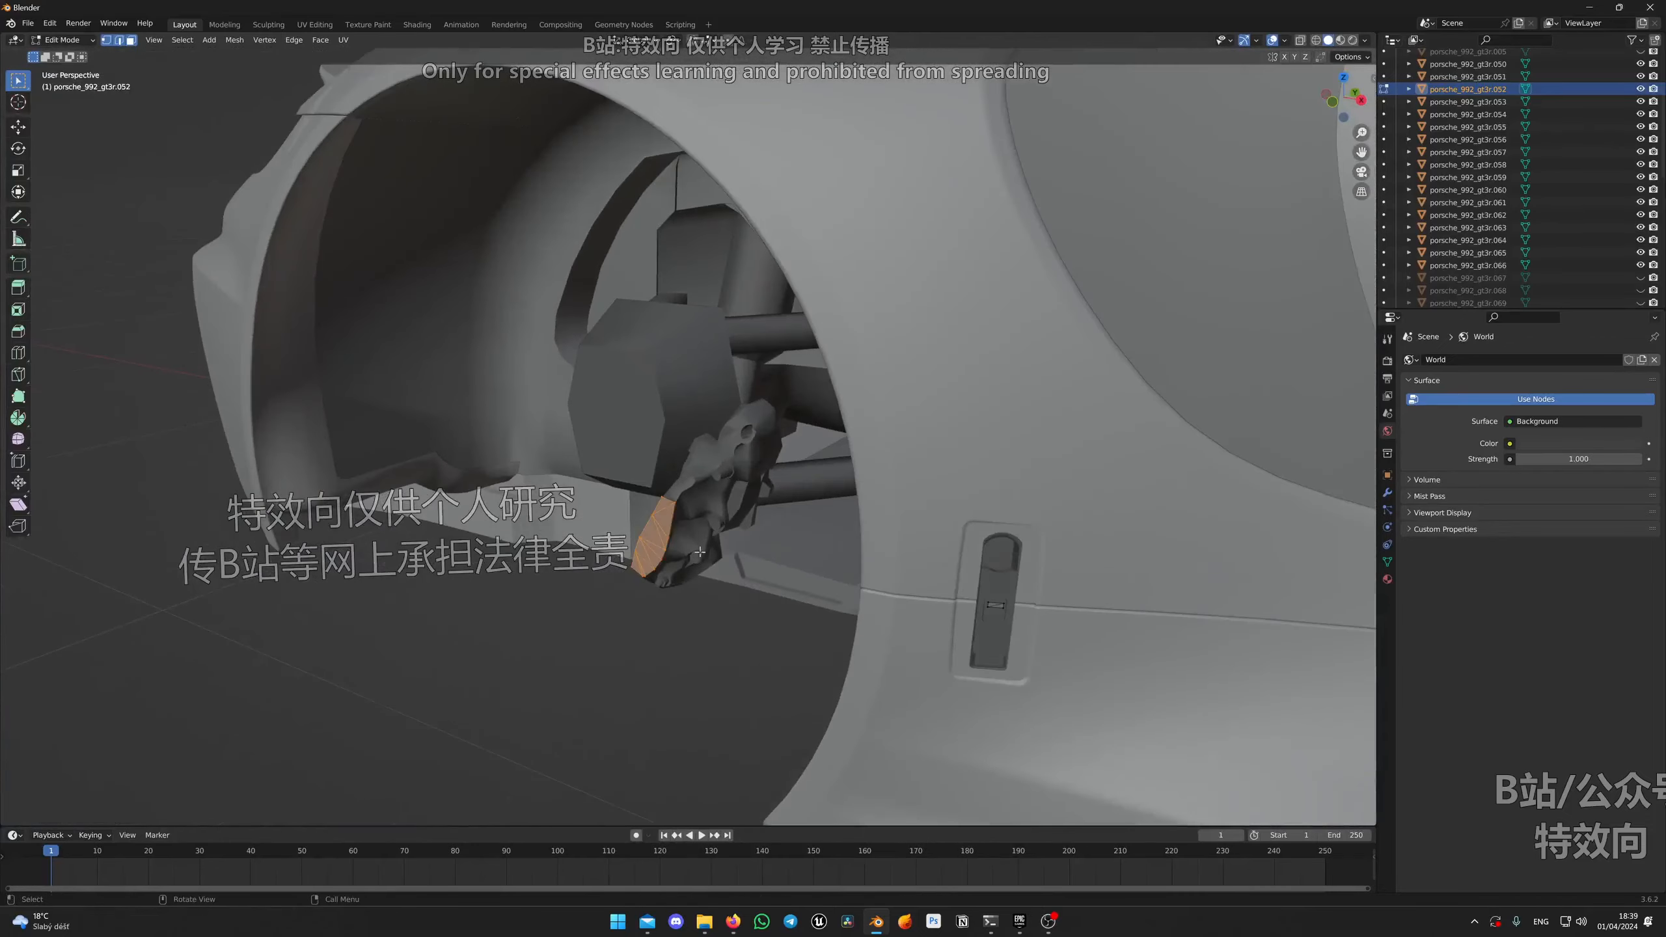
key("h")
Step: Select the face patch on the other rear caliper and hide it
scroll(699, 552, "down", 1)
middle_click_drag(646, 426, 718, 450)
scroll(718, 451, "down", 8)
middle_click_drag(531, 476, 673, 489)
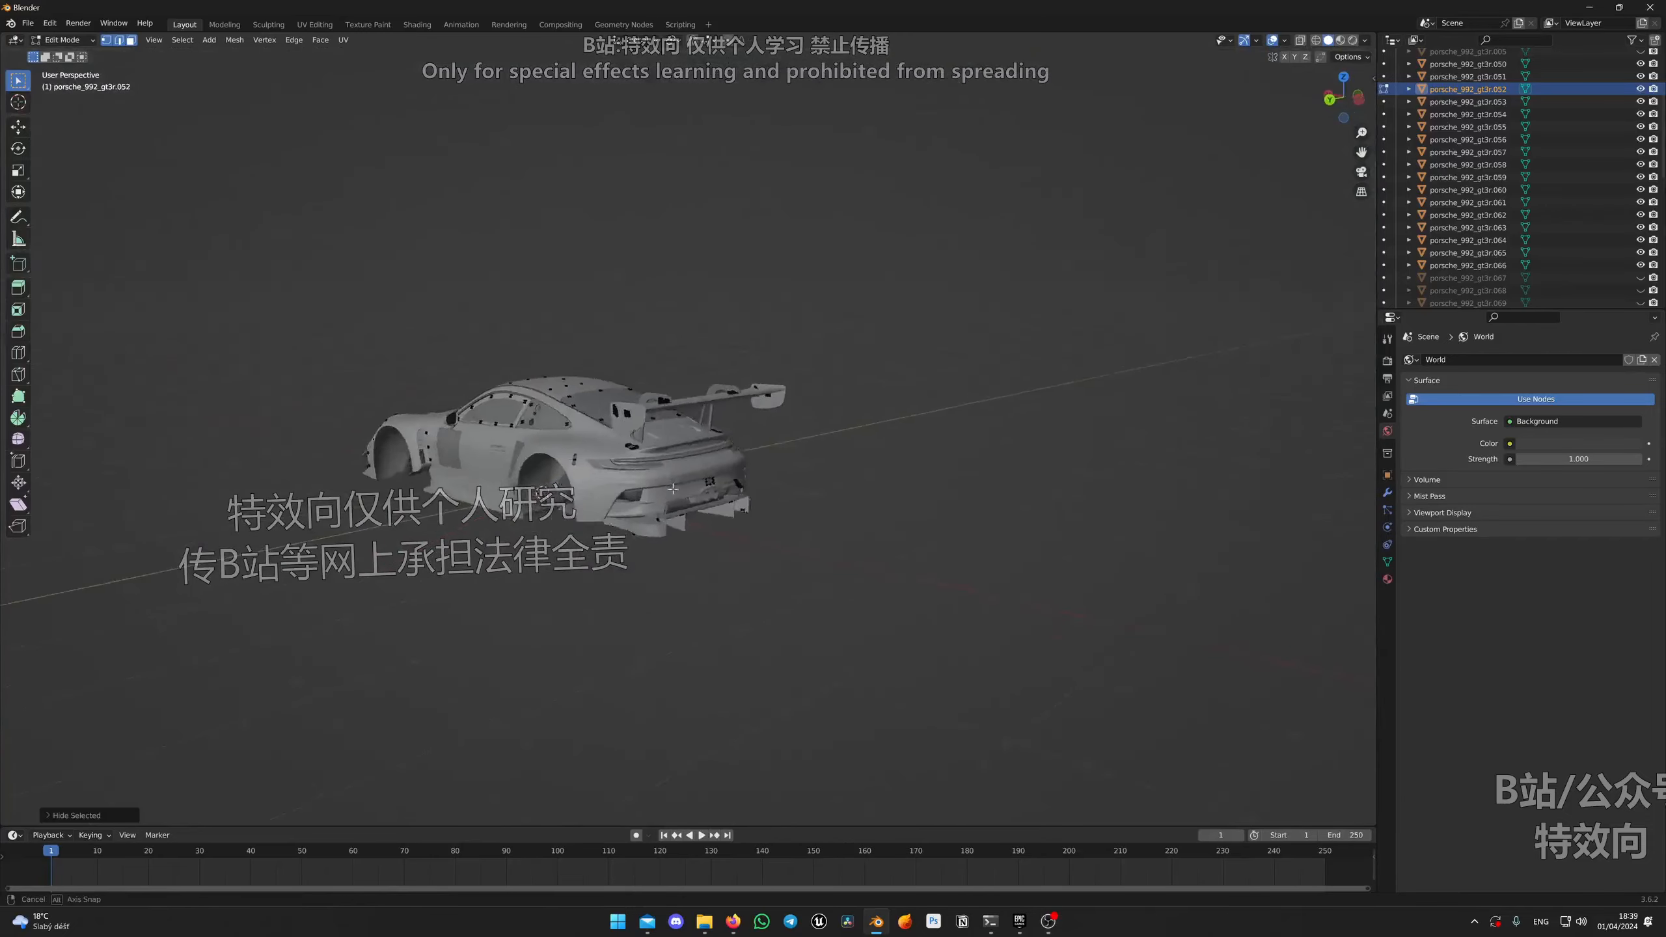
scroll(673, 489, "up", 12)
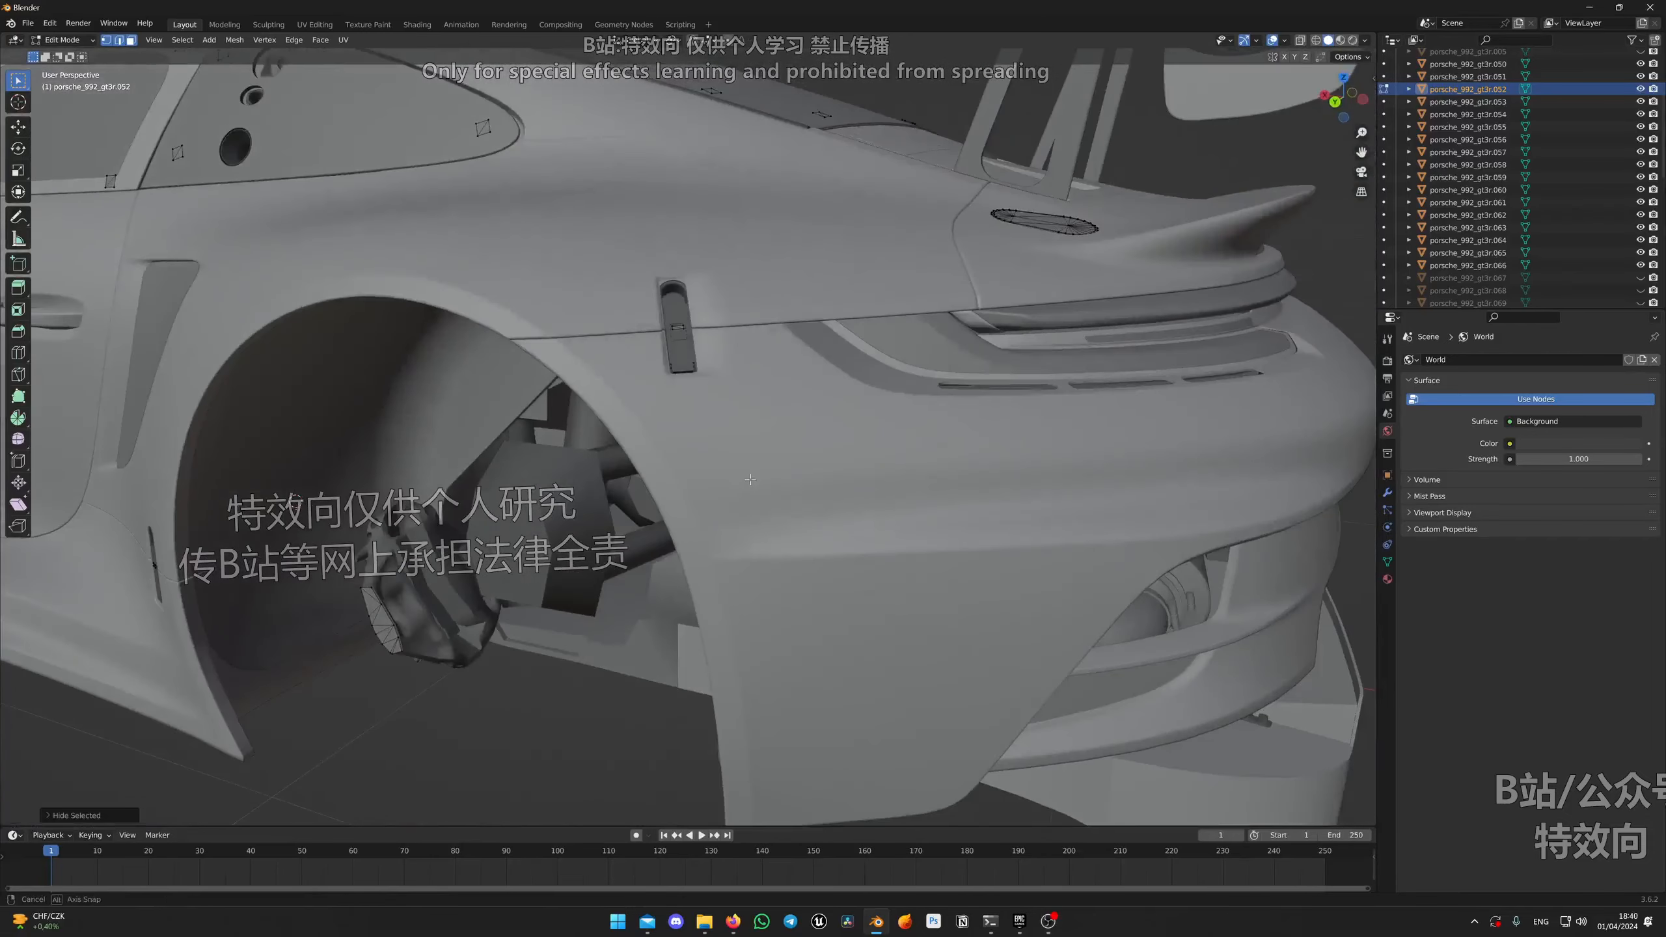
middle_click_drag(402, 633, 494, 594, "shift")
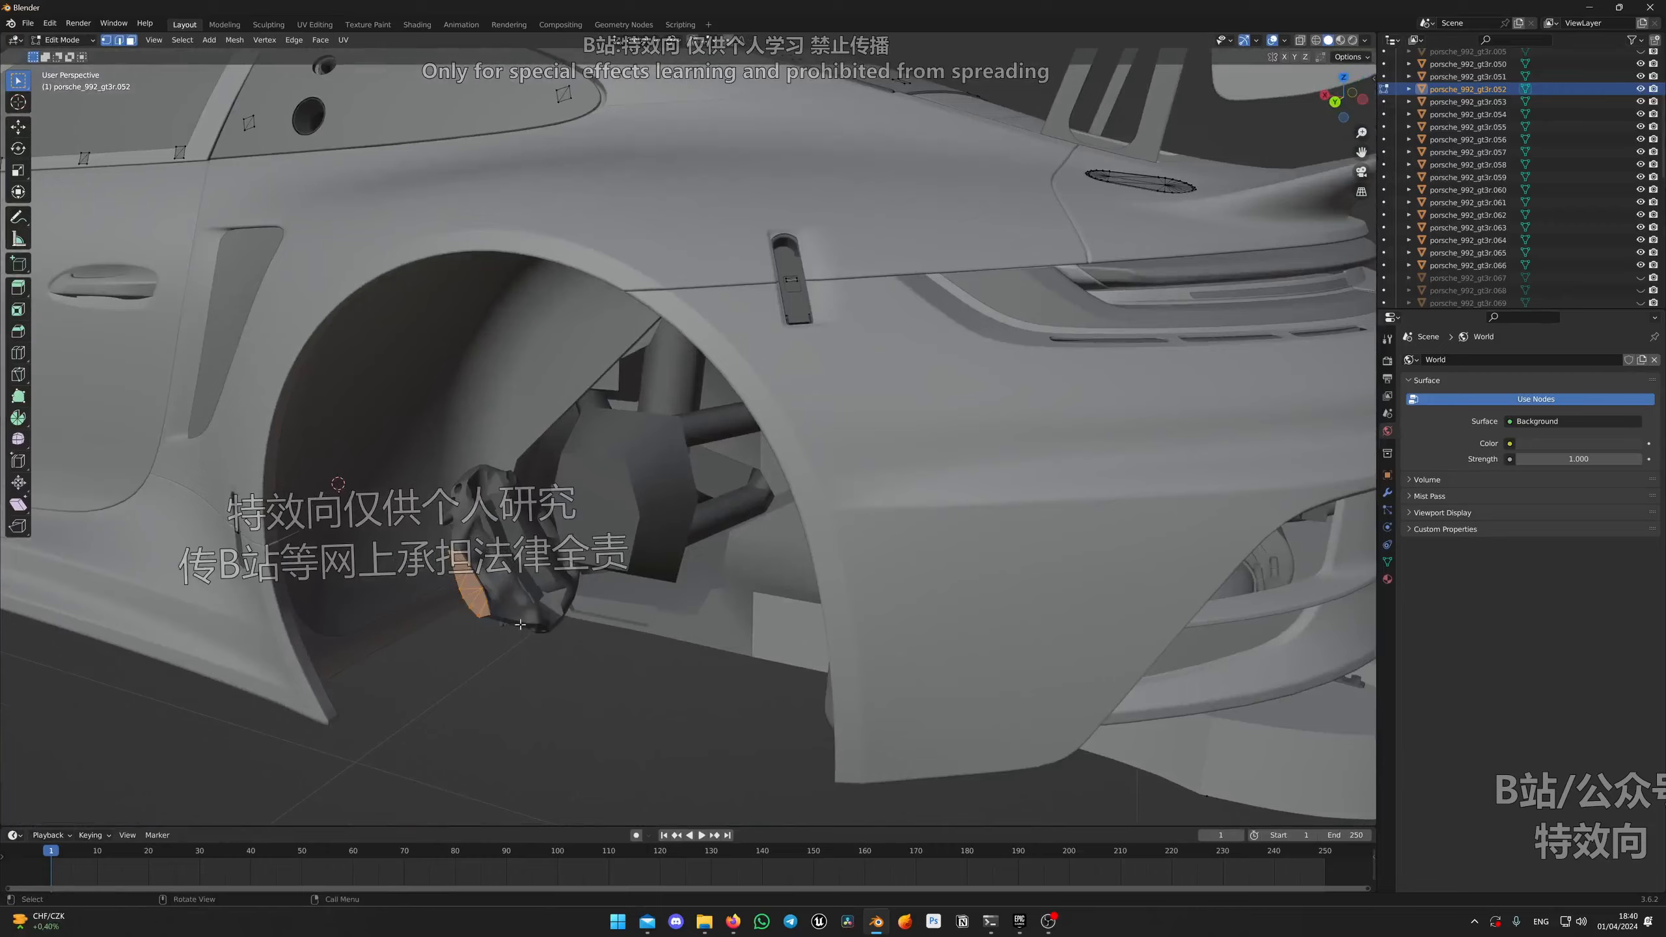
scroll(555, 571, "down", 7)
Step: Open the caliper and suspension mesh in Edit Mode and select all its remaining geometry in wireframe view
key("Tab")
middle_click_drag(571, 551, 701, 596)
left_click(751, 441)
key("Tab")
scroll(695, 636, "up", 6)
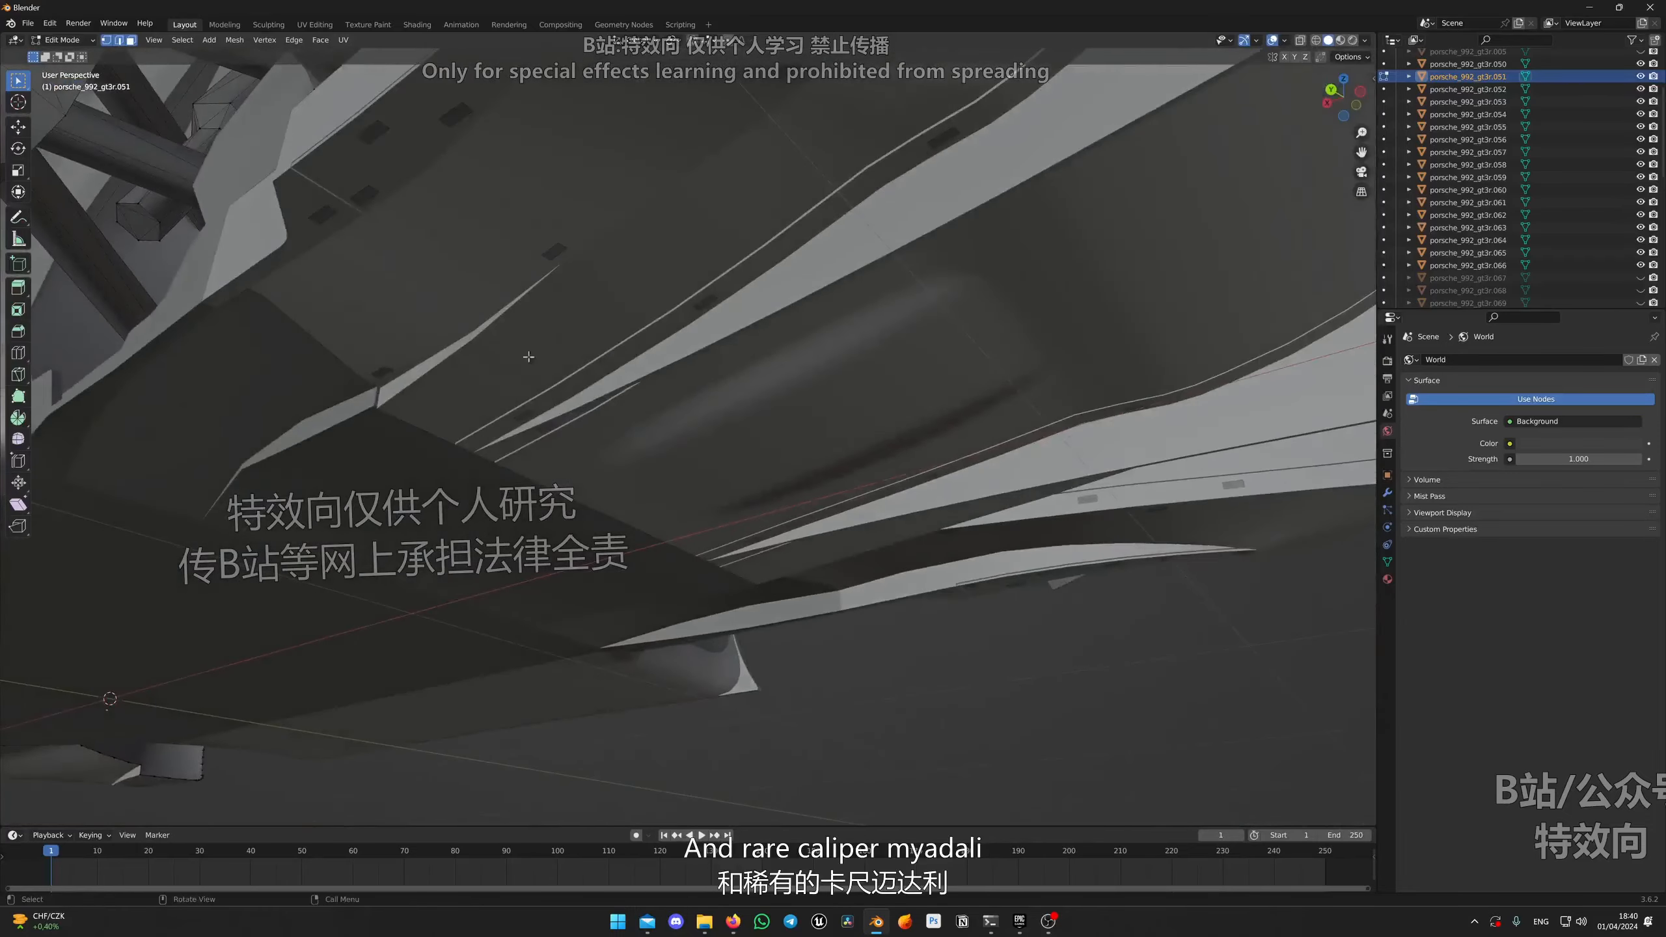
middle_click_drag(394, 368, 701, 499)
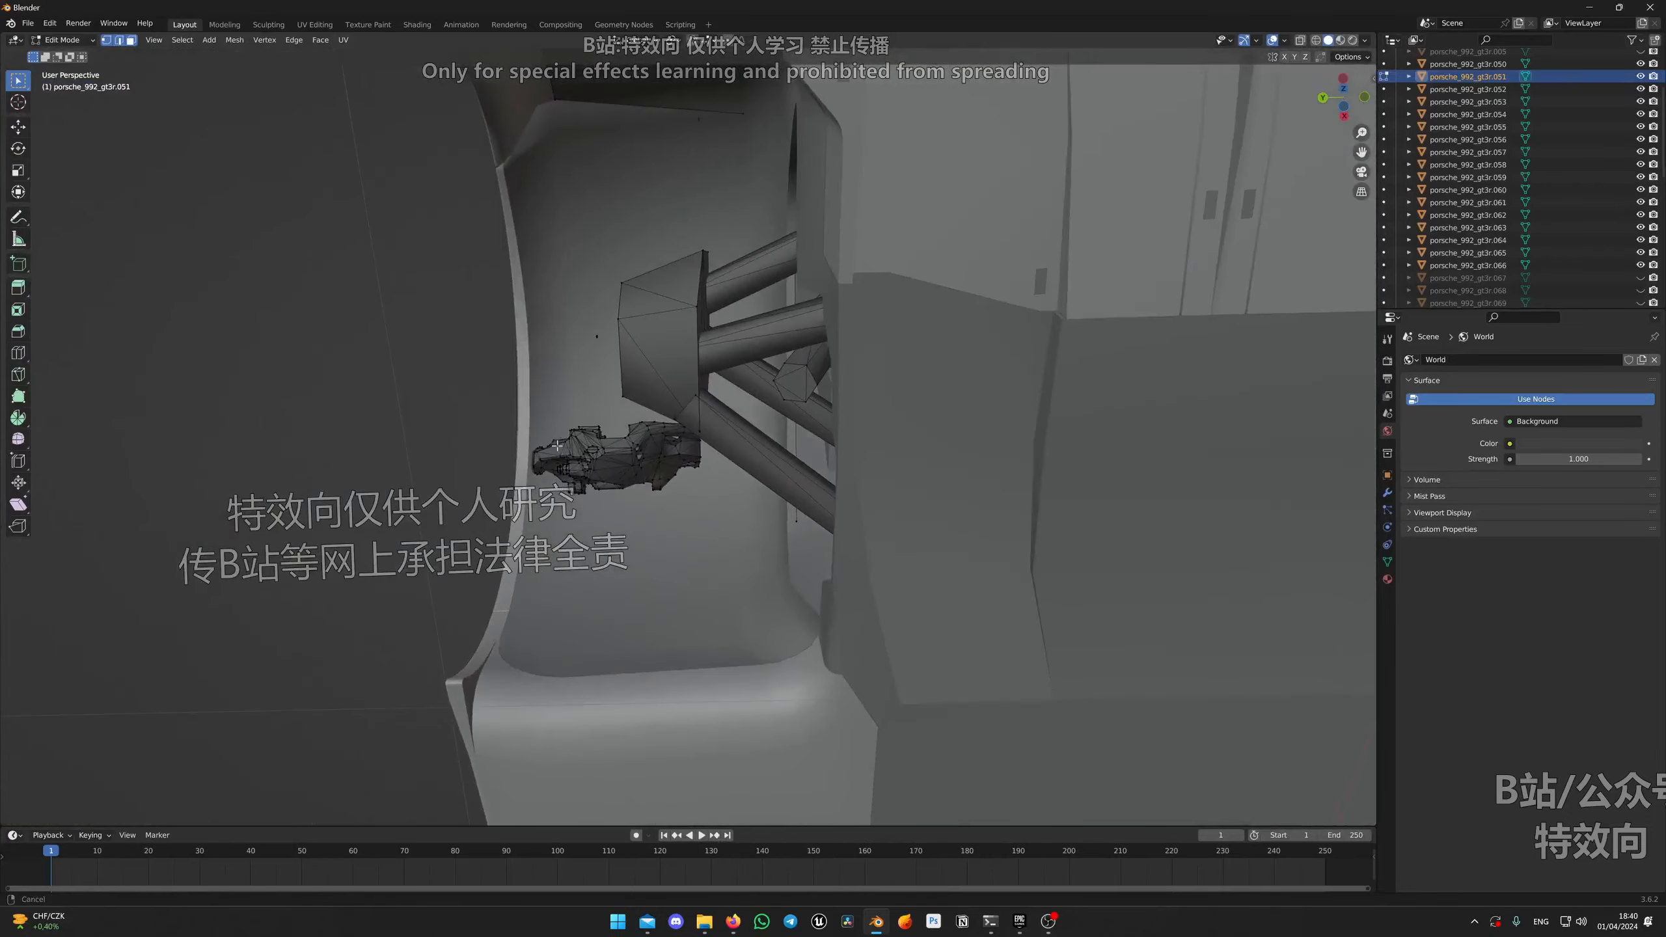
left_click(1316, 40)
key("a")
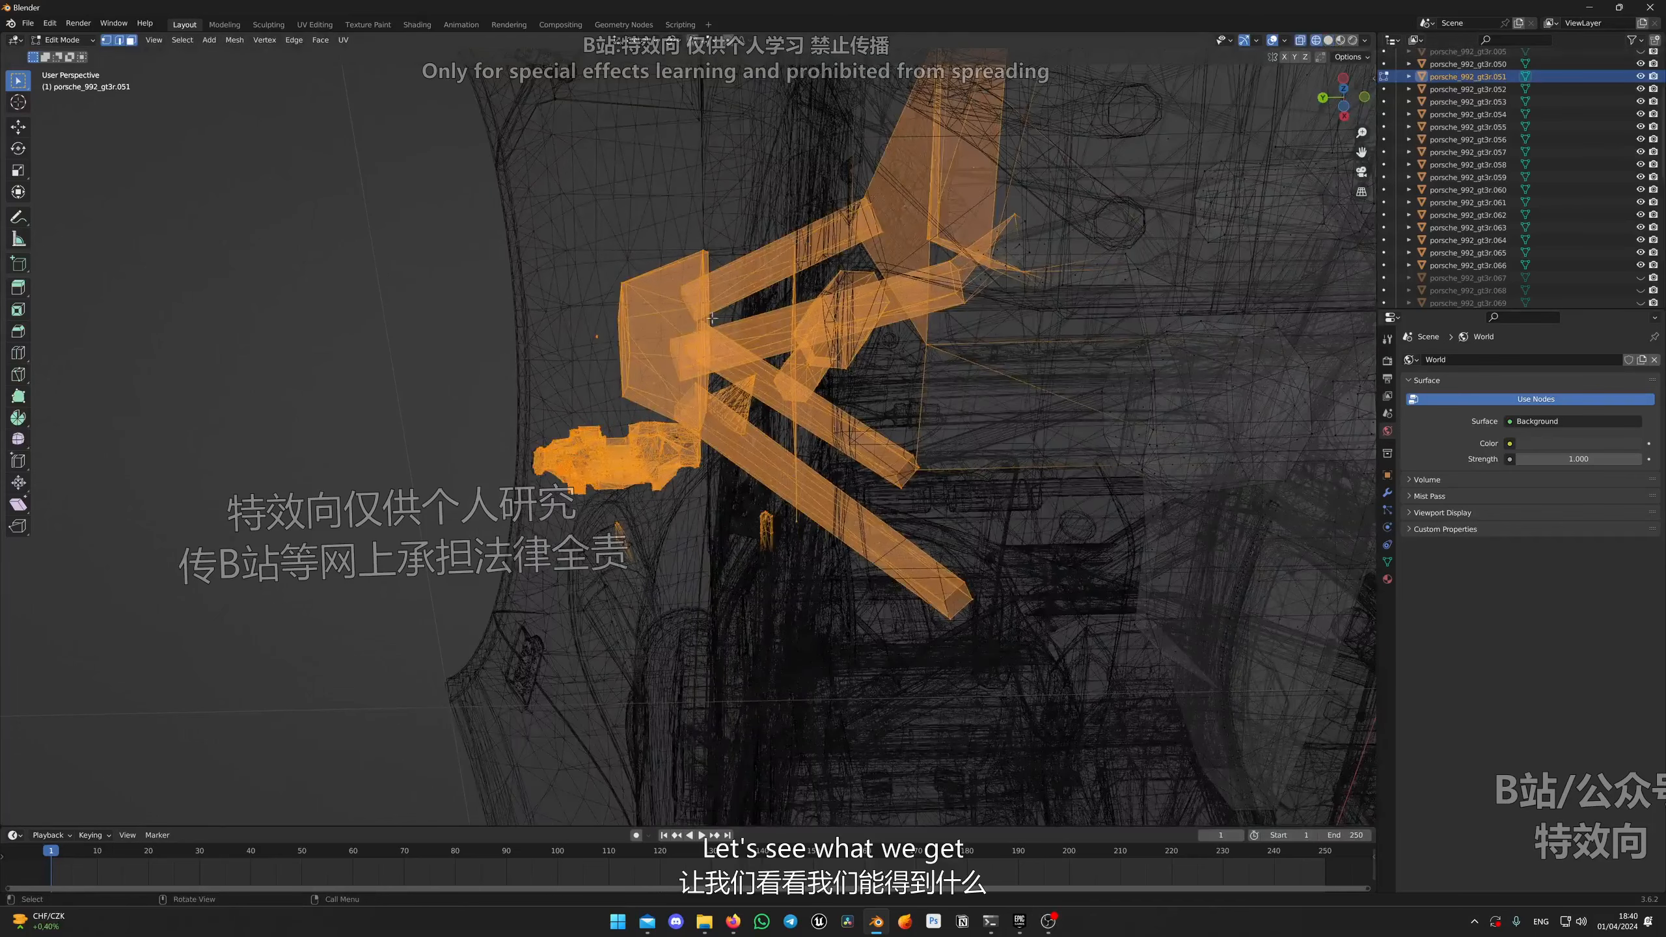
Step: Box-select one rear wheel's caliper and suspension parts with their linked geometry, restore solid shading and hide them
left_click(483, 379)
middle_click_drag(484, 380, 451, 547)
left_click_drag(183, 617, 532, 384)
key("ctrl+l")
scroll(510, 471, "down", 6)
middle_click_drag(511, 471, 787, 591)
left_click(1329, 41)
mouse_move(656, 804)
middle_mouse_down()
mouse_move(693, 748)
mouse_move(746, 497)
mouse_move(984, 459)
middle_mouse_up()
scroll(693, 748, "up", 2)
scroll(745, 496, "up", 2)
scroll(745, 496, "down", 1)
key("h")
Step: From the bottom view in wireframe, box-select the other rear caliper and suspension with linked geometry, and hide them in solid shading
scroll(722, 460, "up", 4)
left_click(1343, 100)
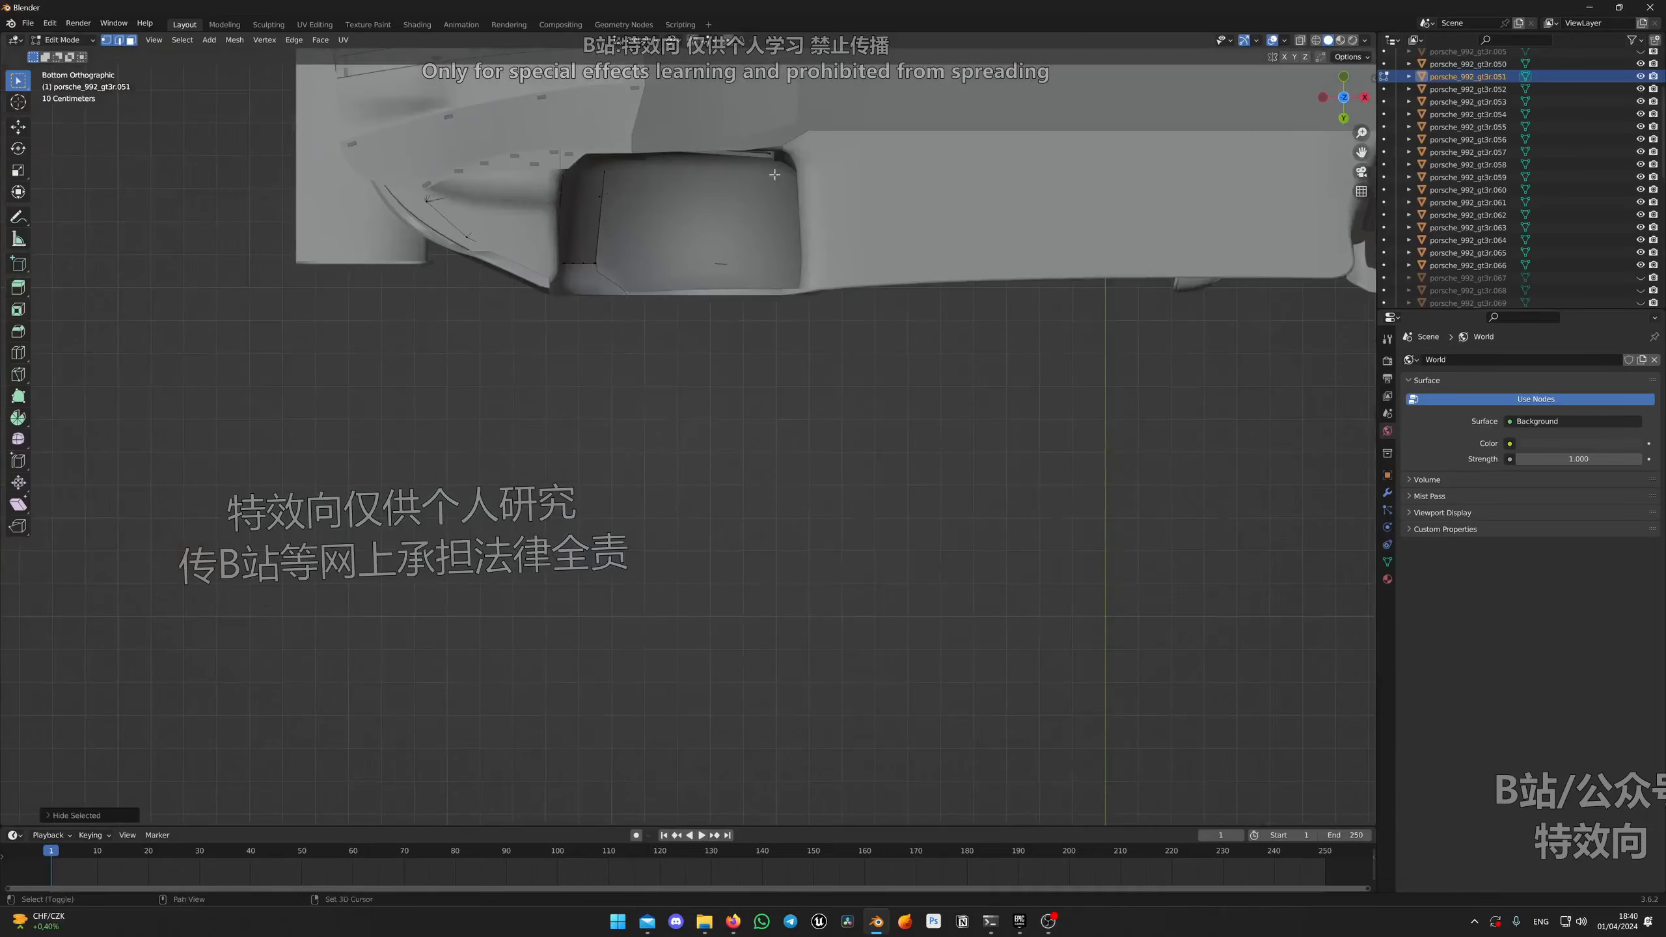
mouse_move(681, 351)
middle_mouse_down("shift")
mouse_move(685, 800)
mouse_move(689, 127)
mouse_move(695, 326)
middle_mouse_up("shift")
scroll(695, 326, "up", 9)
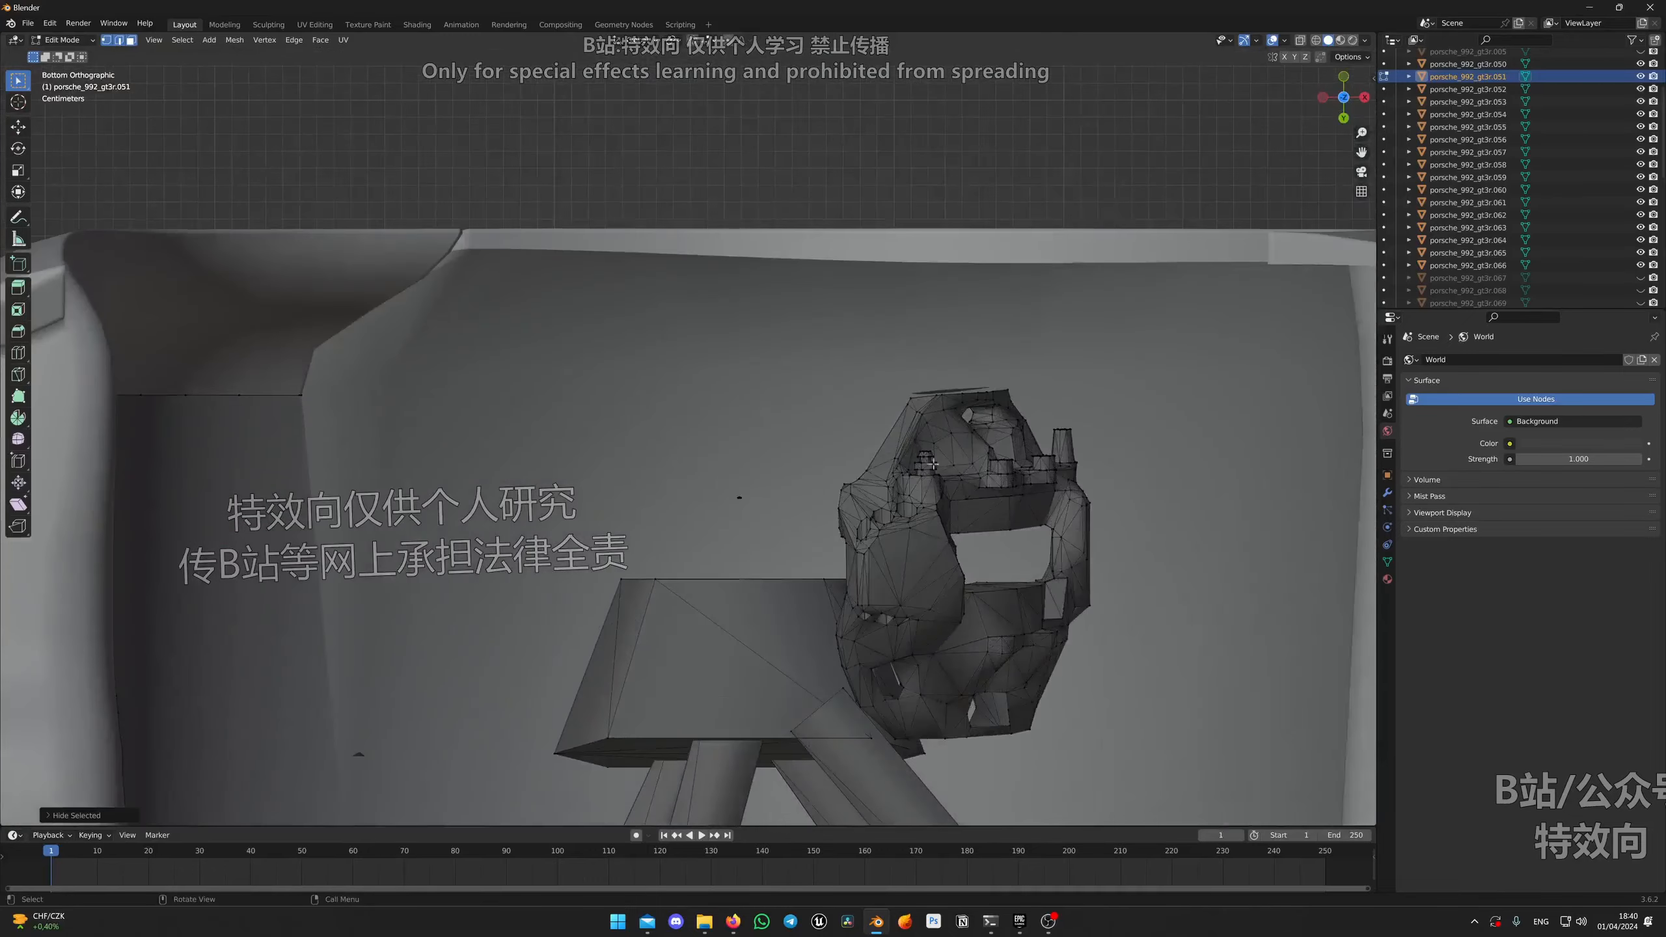
scroll(695, 326, "down", 4)
left_click(1316, 41)
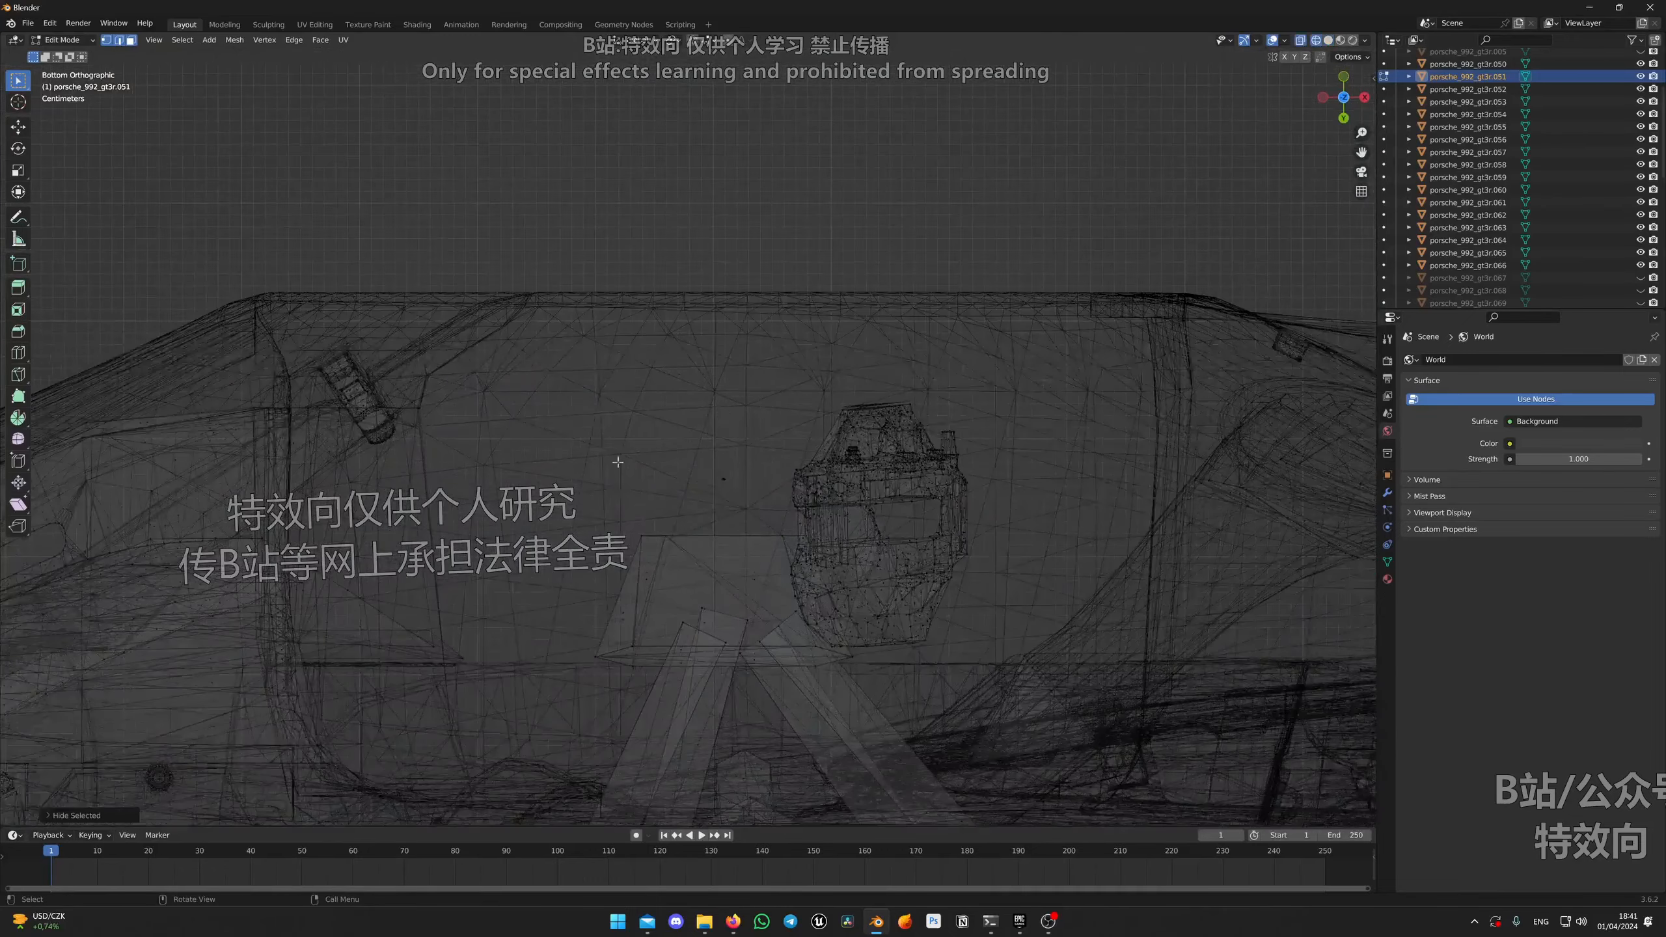
mouse_move(604, 386)
left_mouse_down()
mouse_move(876, 634)
mouse_move(969, 642)
left_mouse_up()
key("ctrl+l")
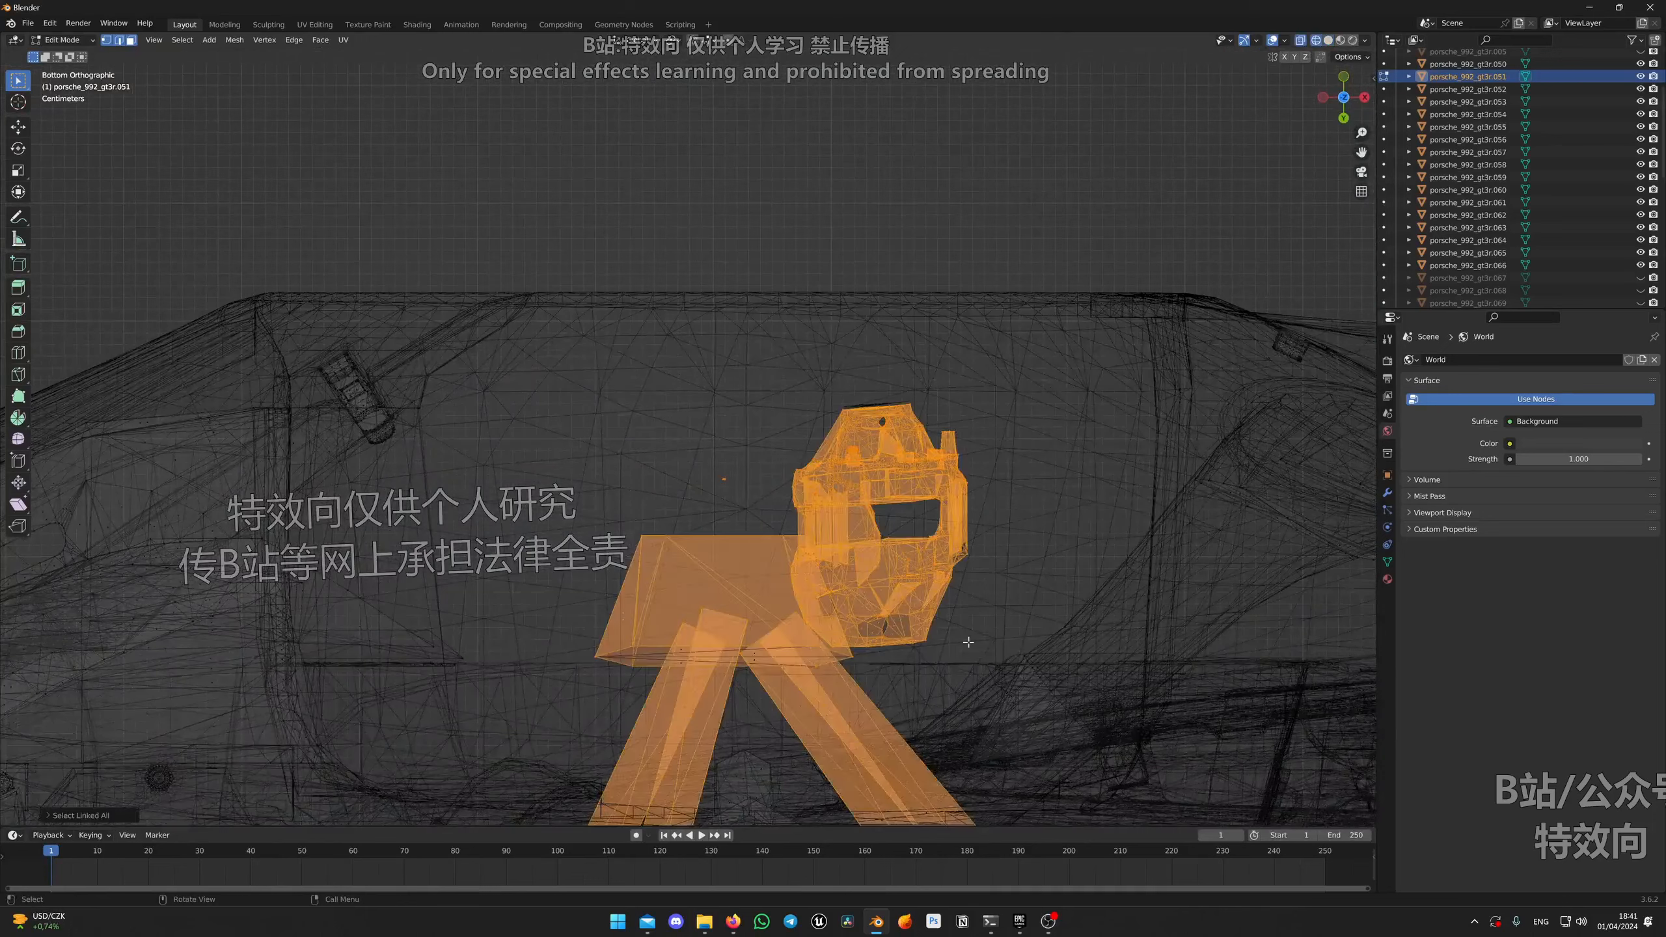
left_click(1329, 41)
middle_click_drag(923, 492, 680, 581)
Step: Select the two linked damper sections in the rear wheel arch, hide them and their leftover end piece, and leave Edit Mode
left_click(680, 580)
key("ctrl+l")
key("alt+a")
left_click(679, 584, "shift")
left_click(679, 737, "shift")
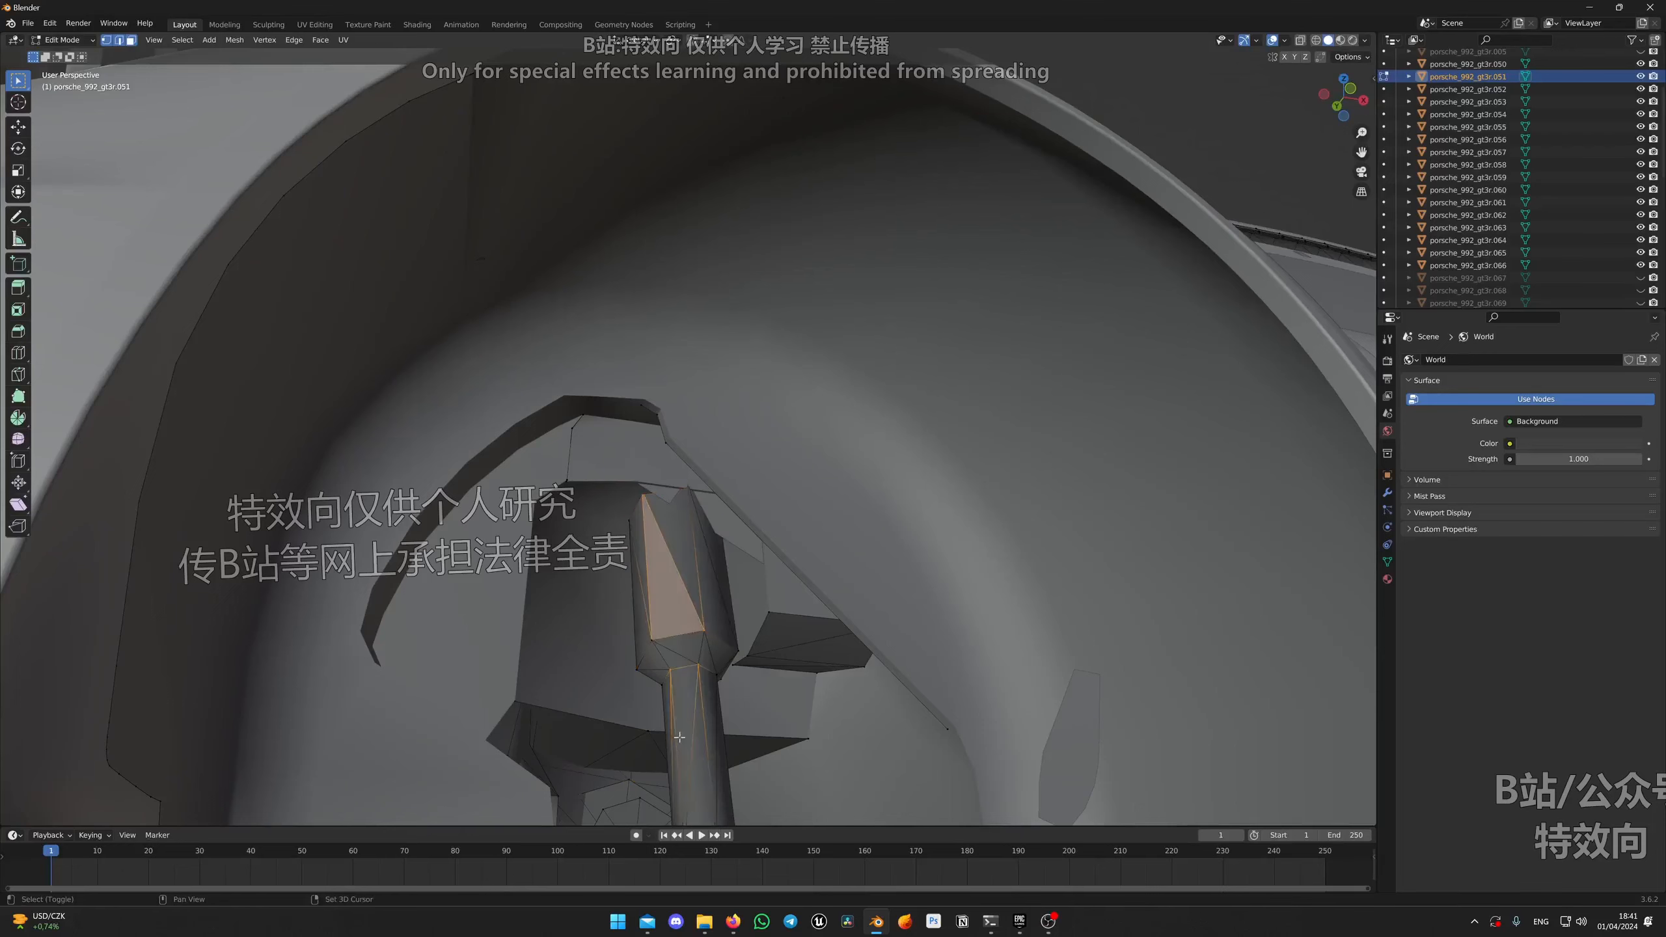
scroll(766, 539, "down", 8)
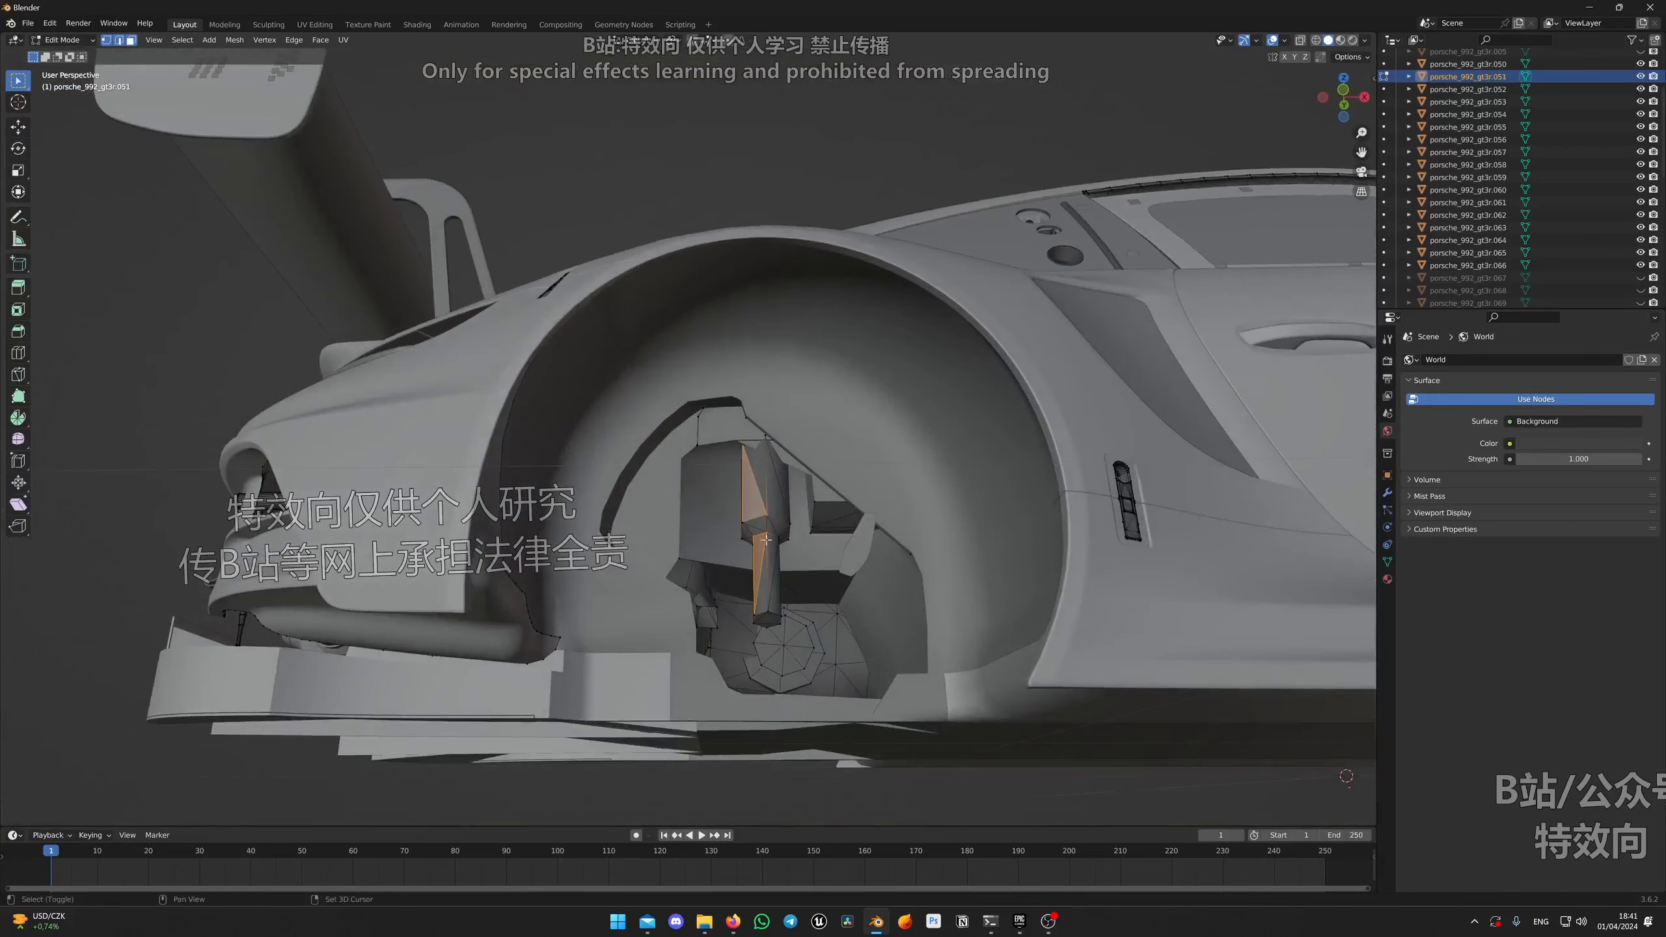
key("ctrl+l")
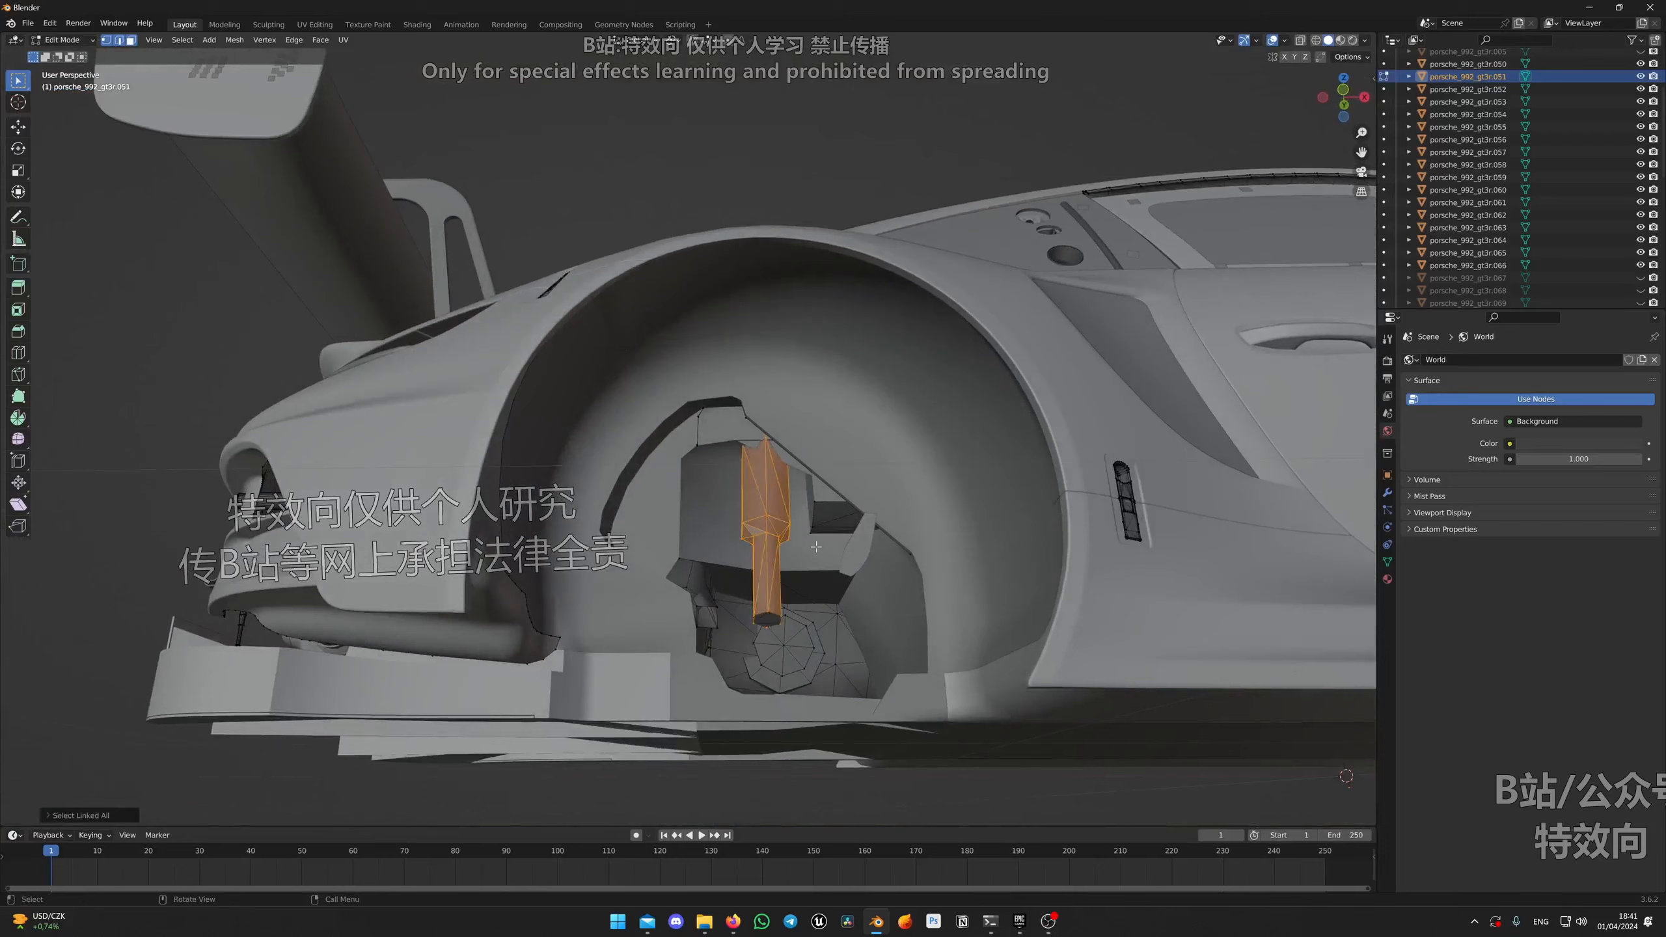
key("h")
left_click(761, 619)
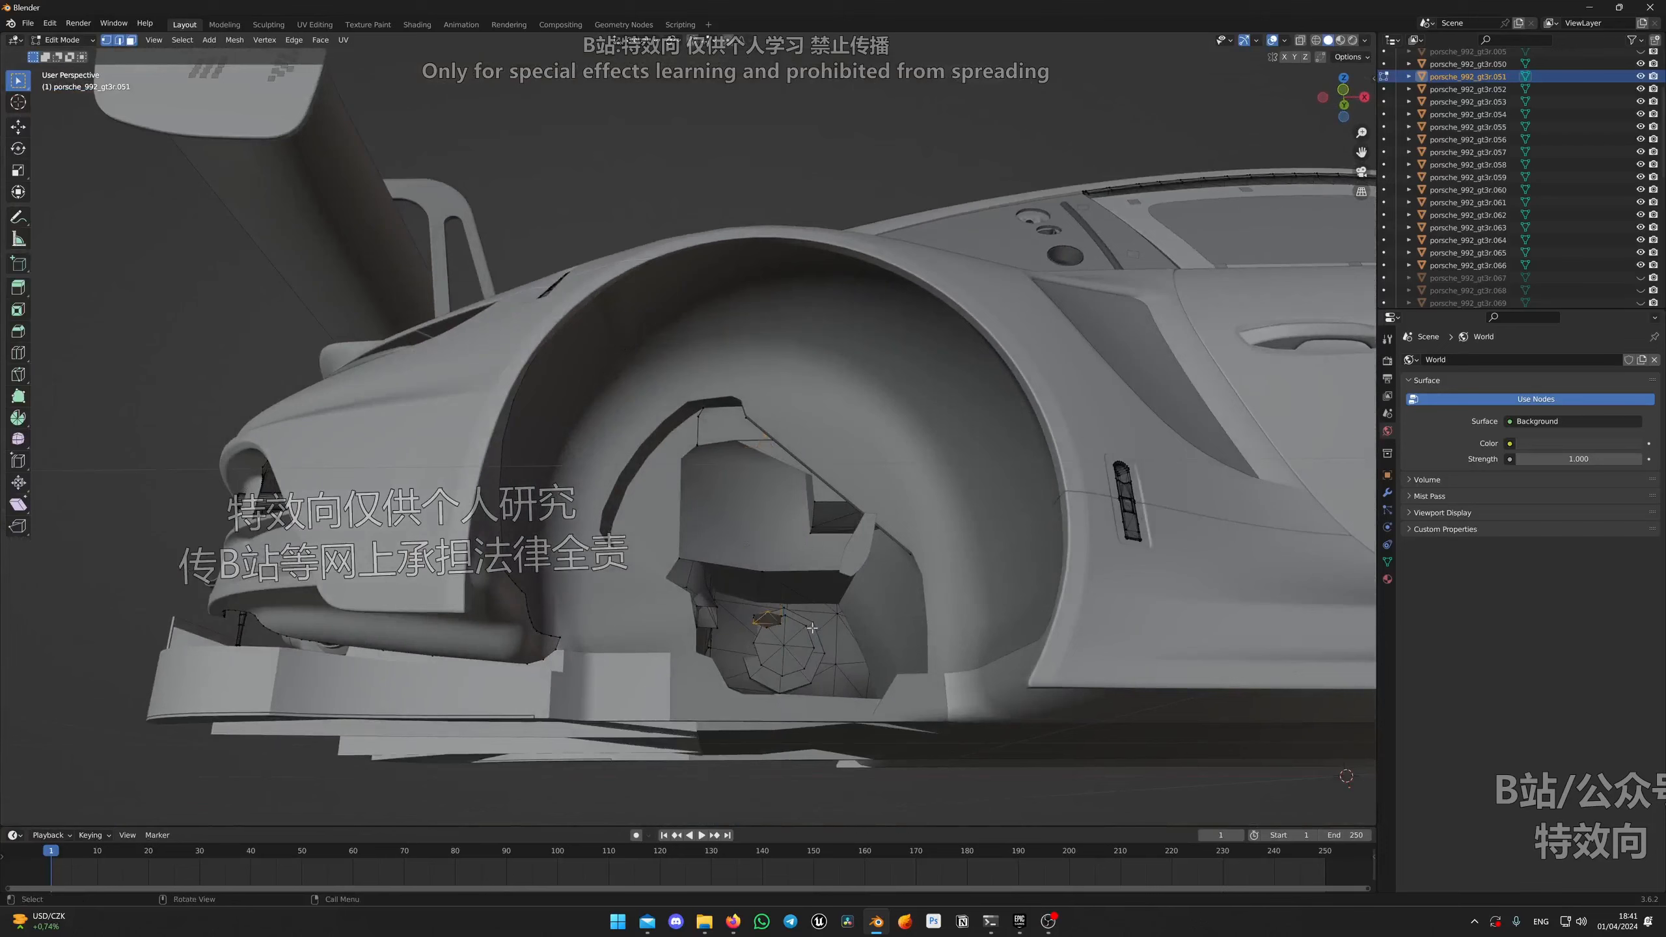
key("ctrl+l")
key("Tab")
scroll(812, 629, "down", 5)
middle_click_drag(812, 628, 590, 591)
key("a")
left_click(27, 22)
mouse_move(74, 206)
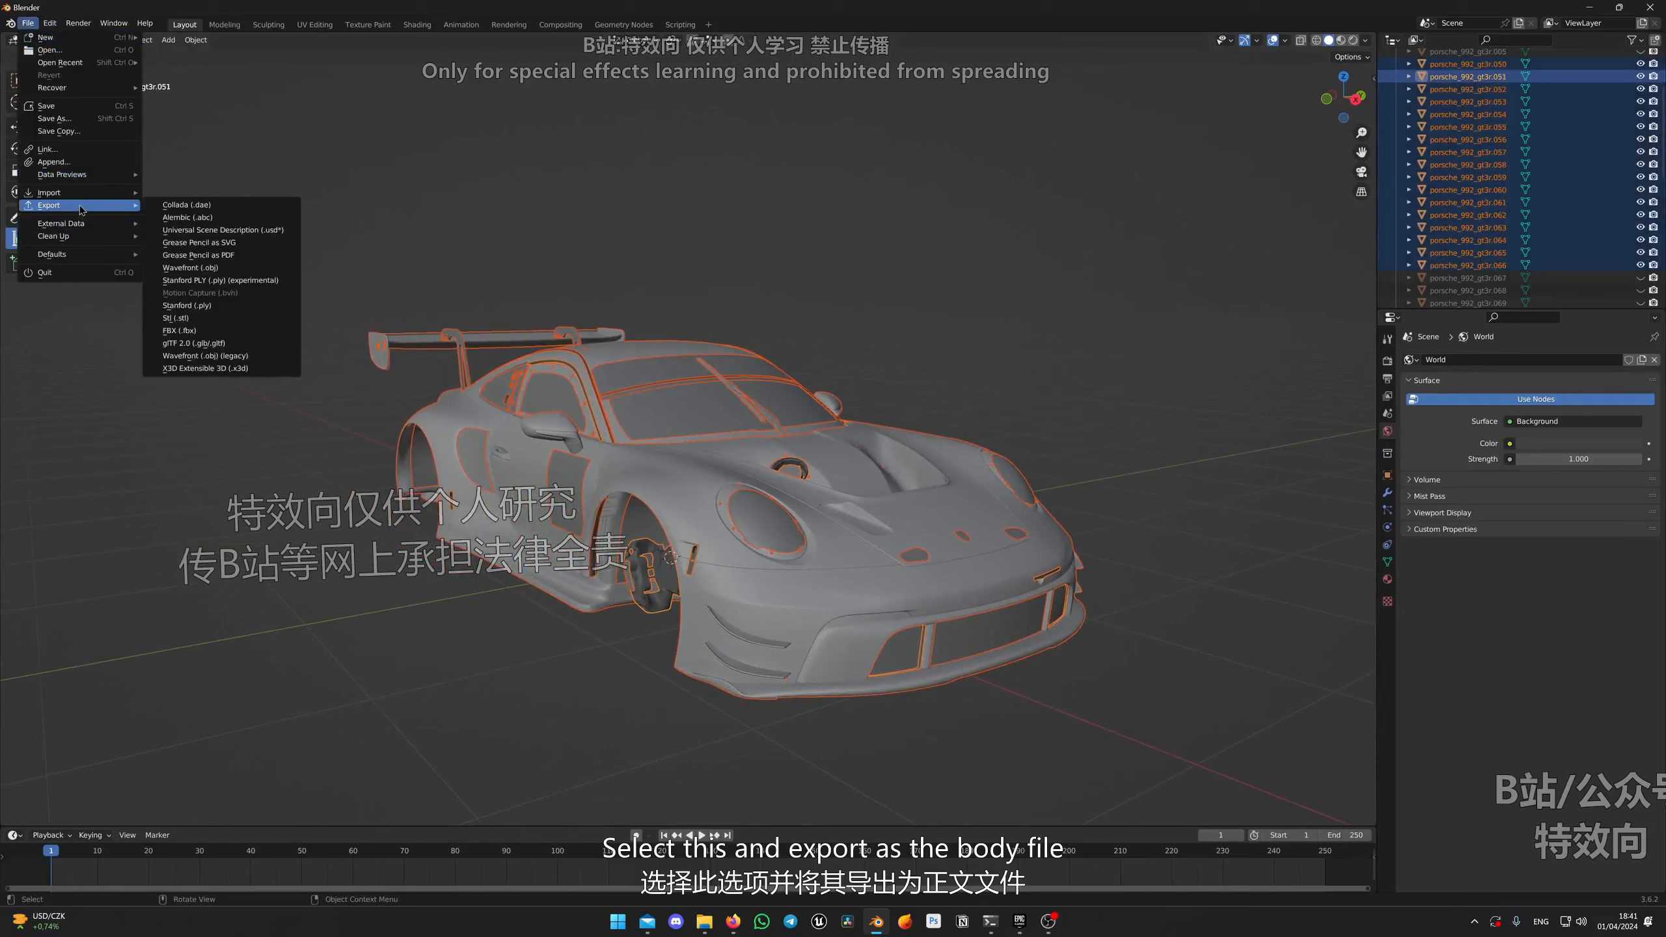
left_click(192, 331)
left_click(489, 771)
left_click(489, 771)
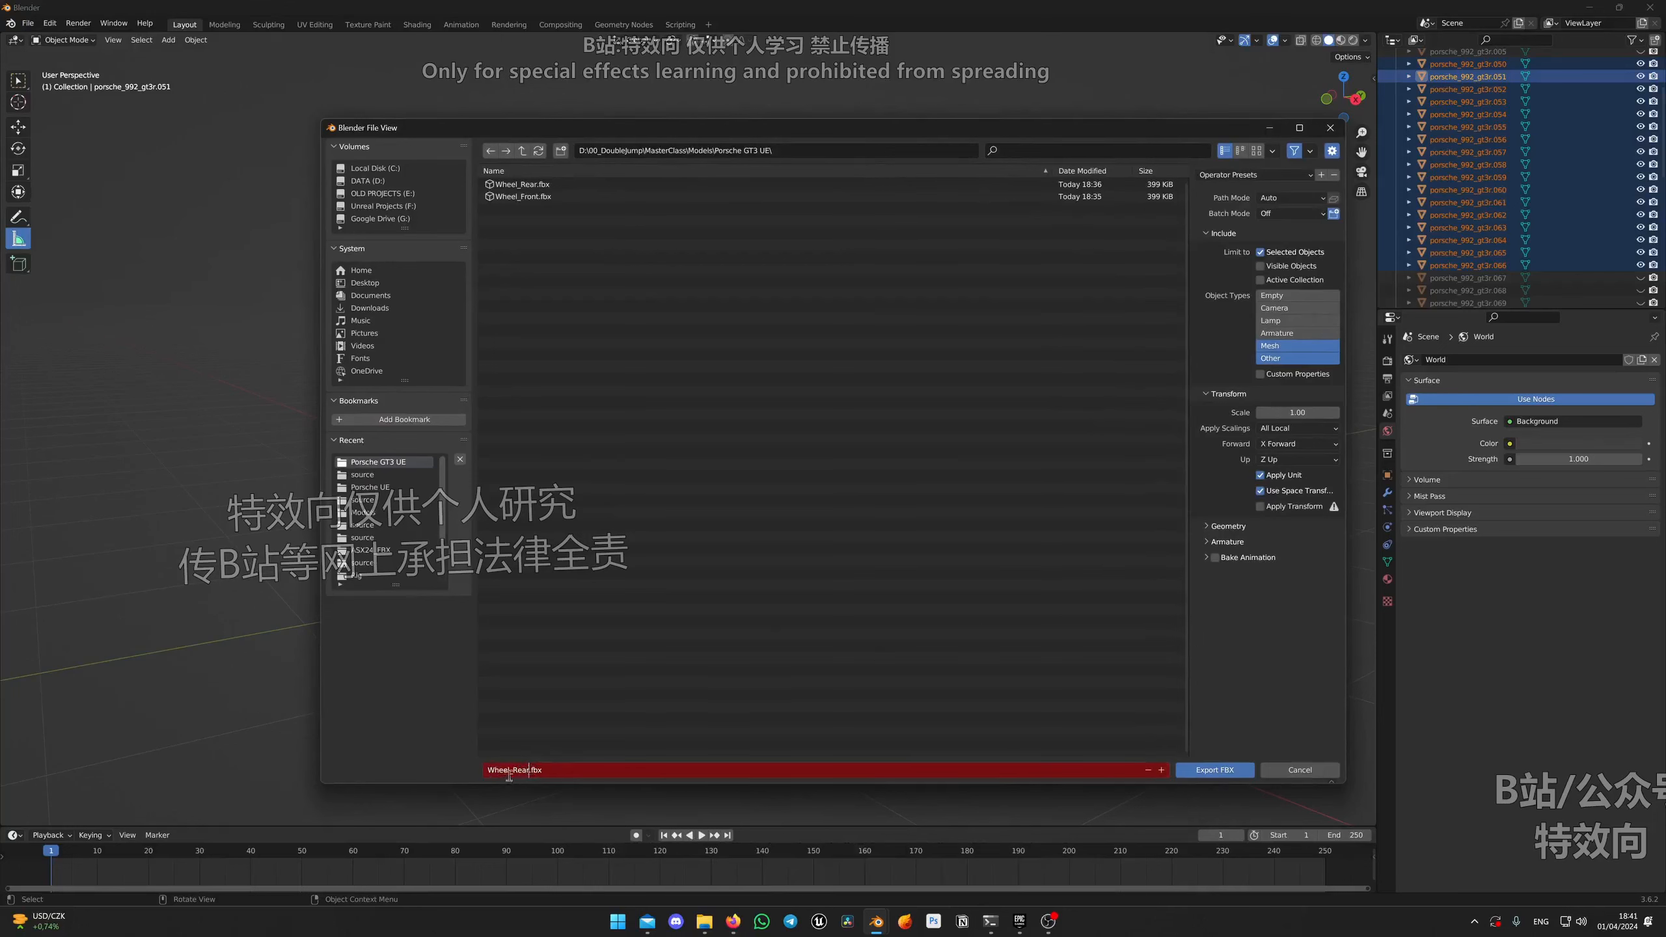
left_click(1301, 770)
left_click(807, 337)
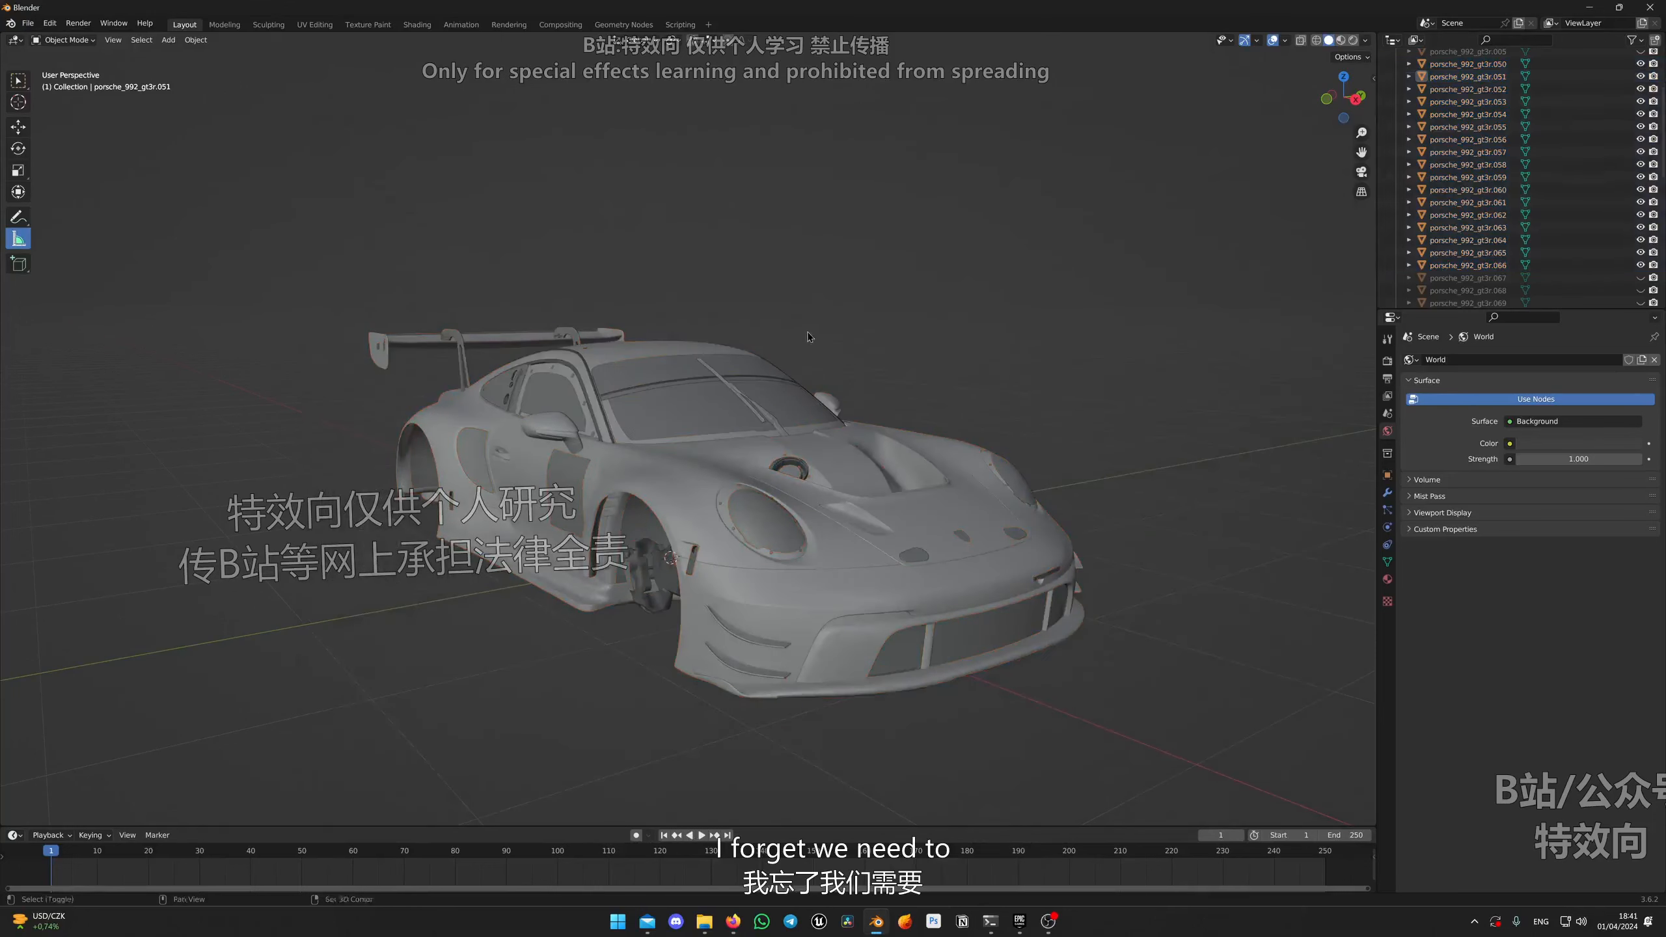
Step: Try to select the window, headlight and tail-light glass meshes together
middle_click_drag(808, 337, 669, 602)
left_click(690, 556)
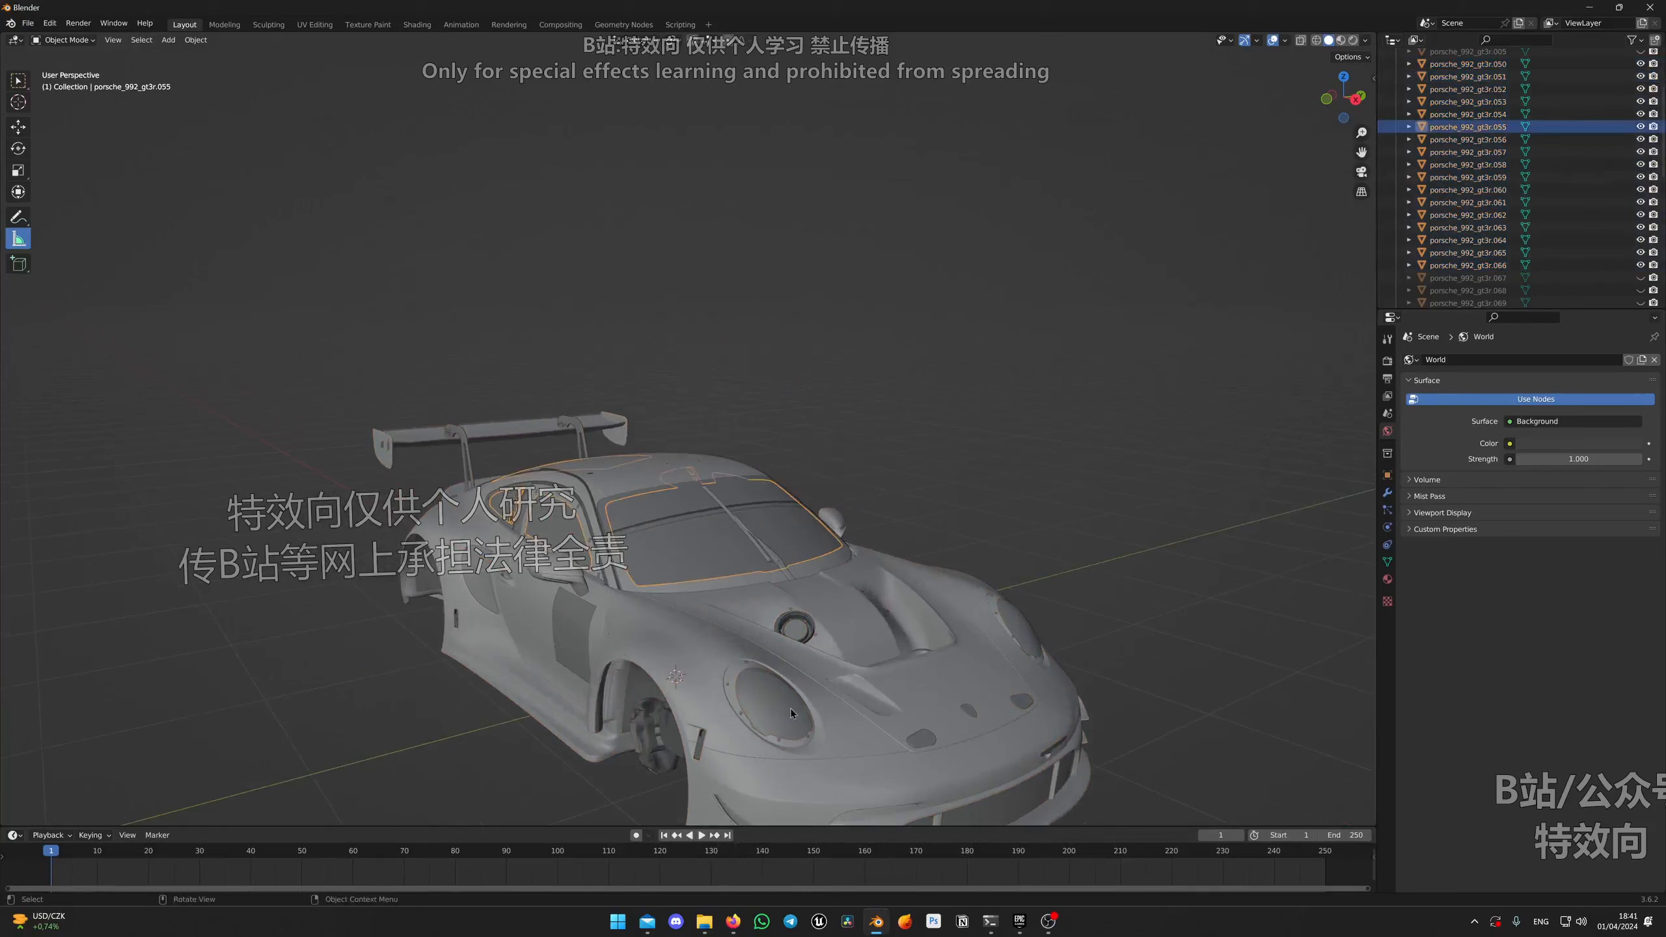
middle_click_drag(791, 715, 827, 607)
left_click(722, 699, "shift")
scroll(688, 649, "up", 6)
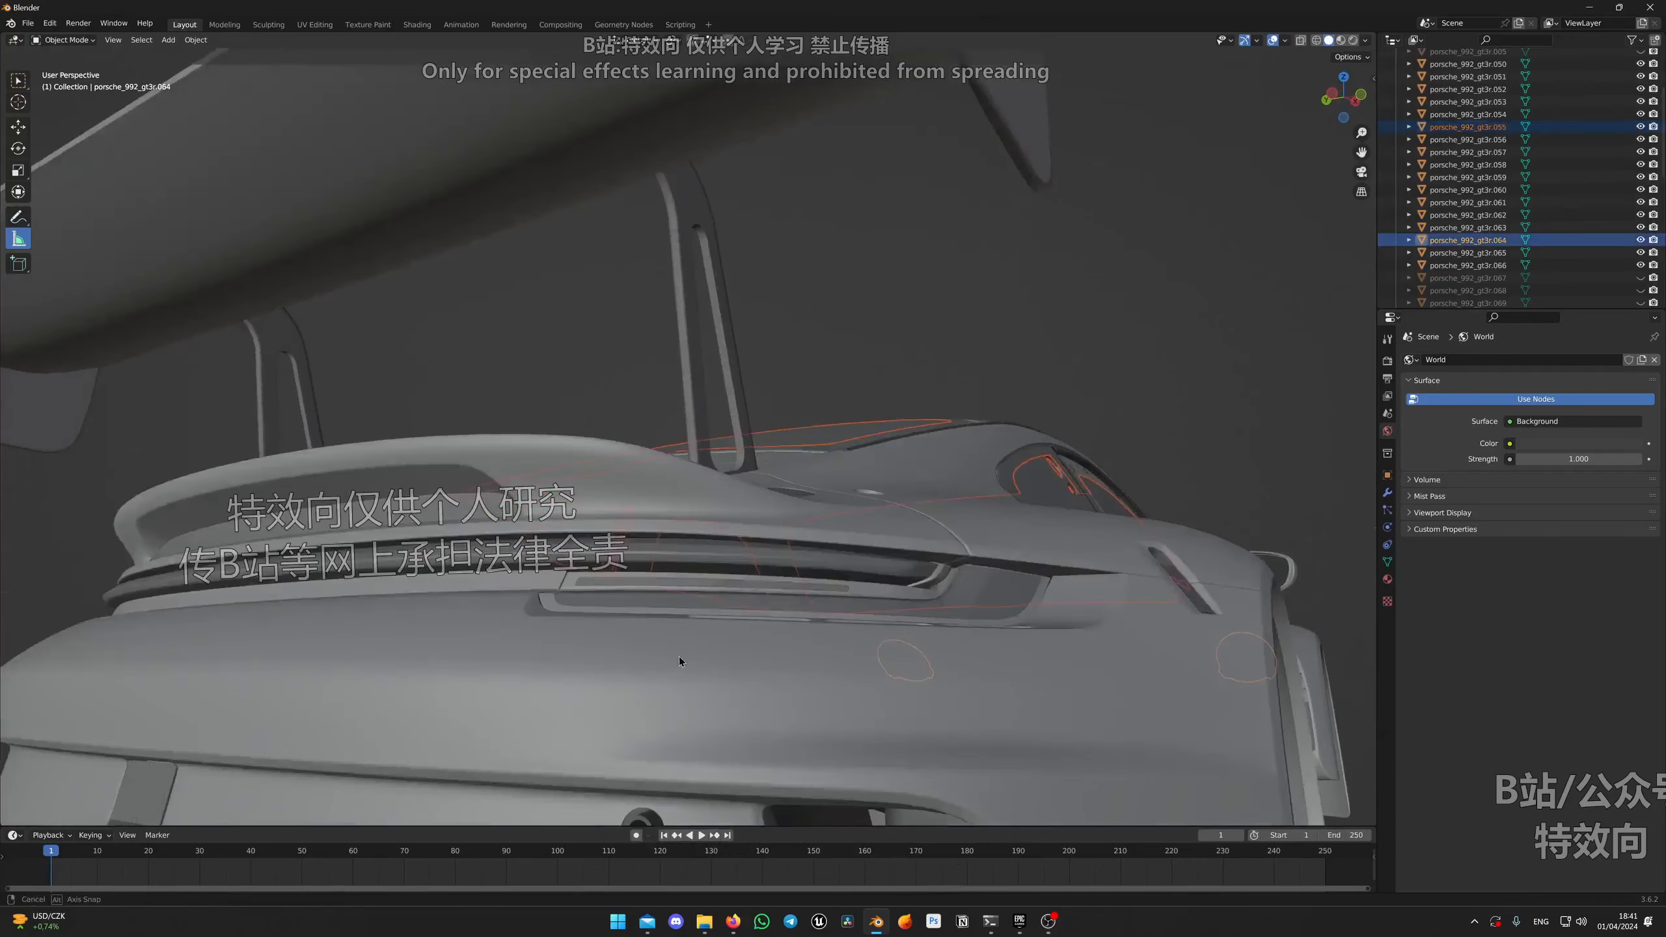
middle_click_drag(680, 660, 677, 662)
left_click(492, 791, "shift")
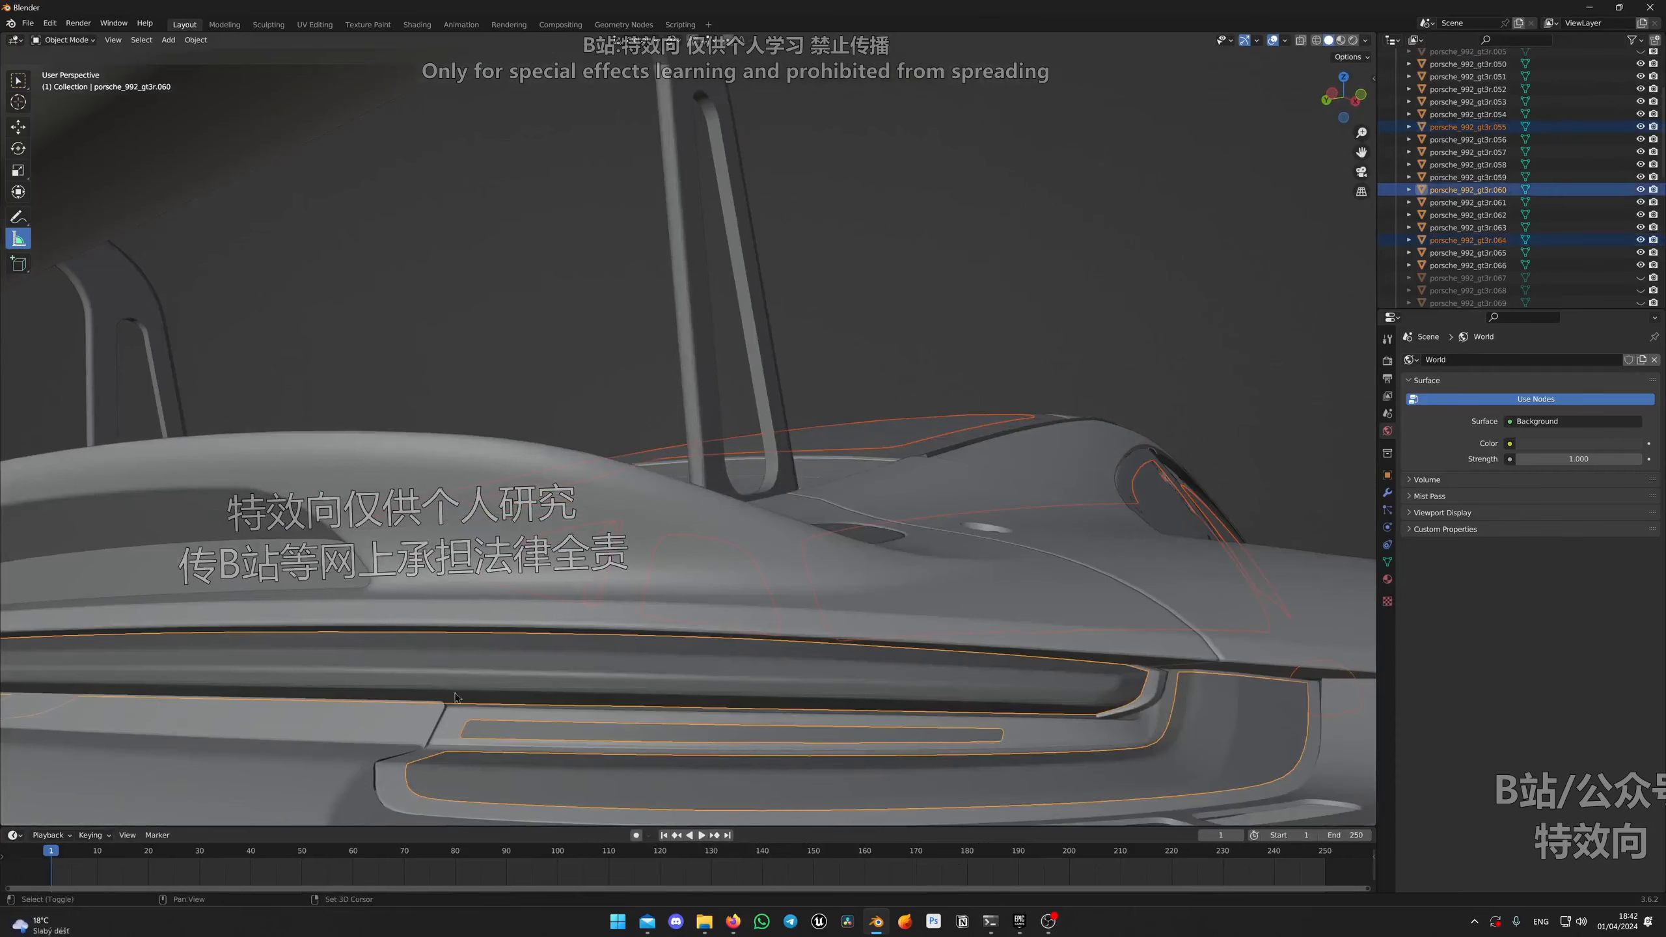
left_click(395, 789, "shift")
scroll(559, 758, "down", 6)
scroll(569, 748, "up", 4)
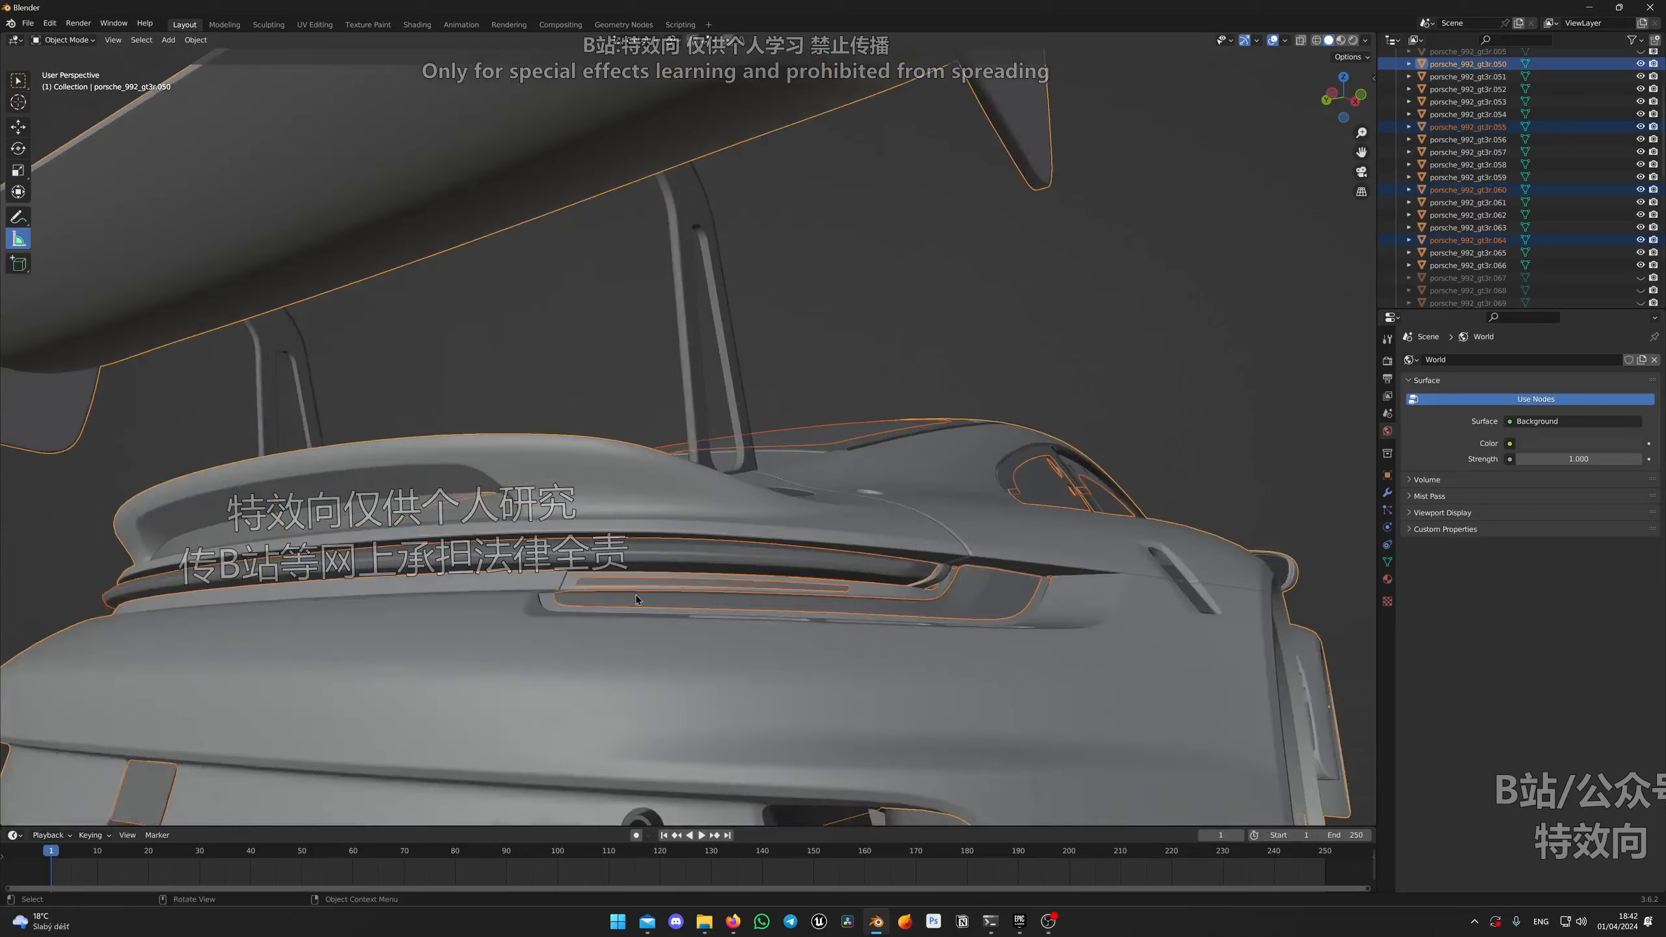
Step: Select the tail-light, window and headlight glass meshes together, including the inner glass
left_click(624, 598)
middle_click_drag(1031, 558, 975, 576)
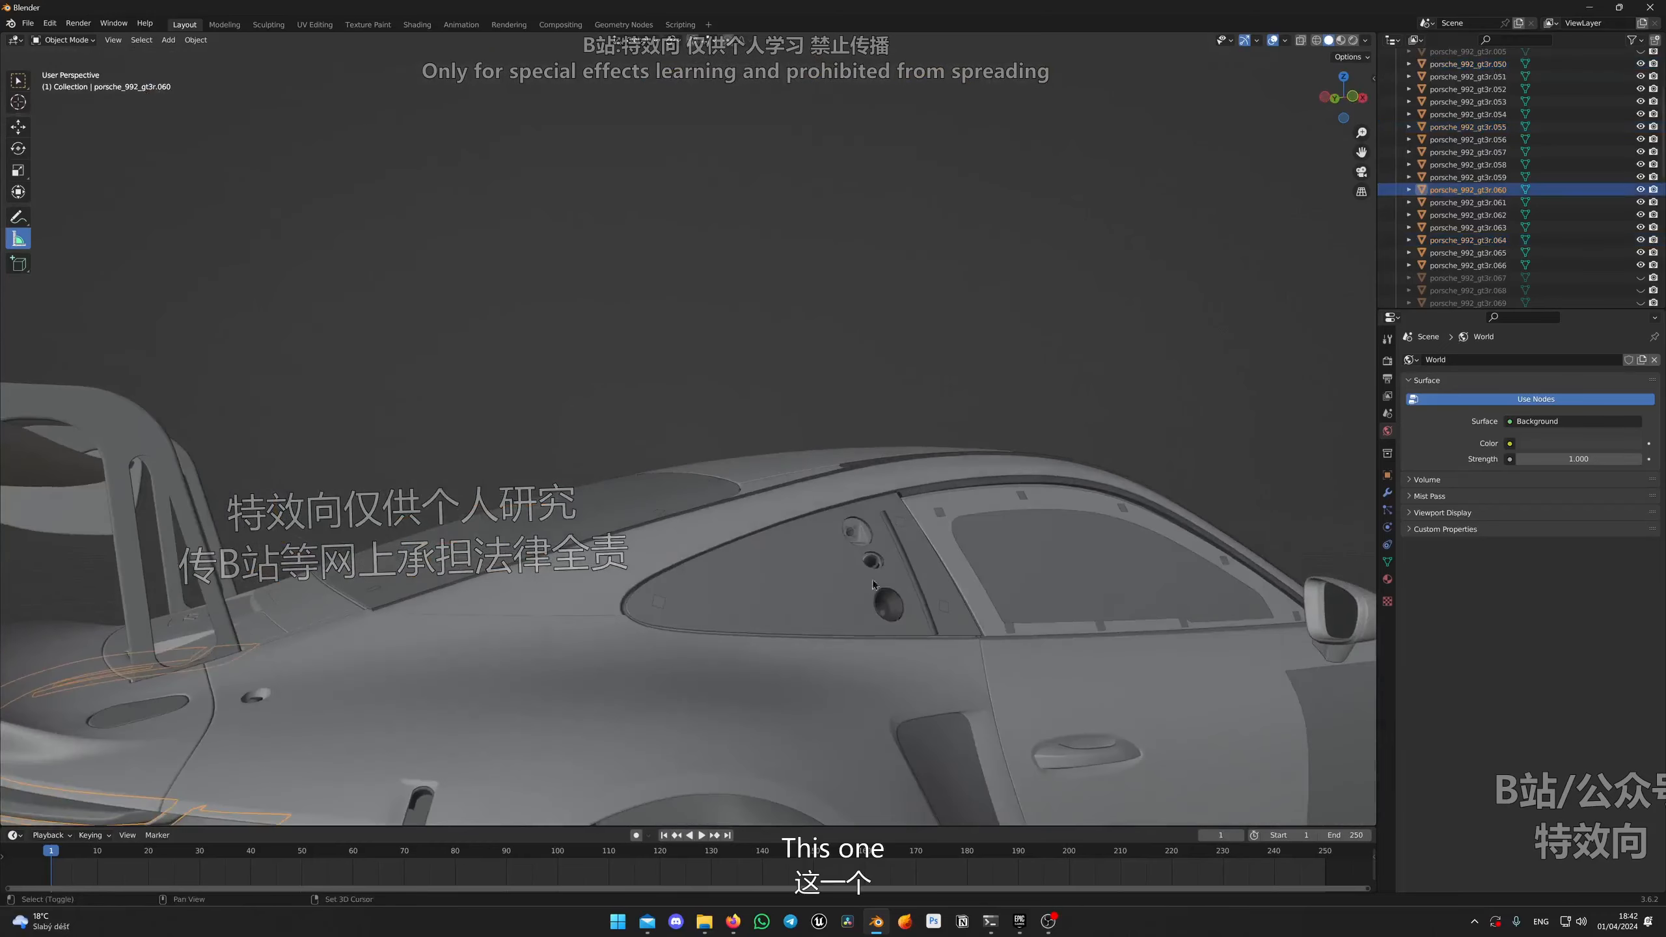
left_click(1211, 569, "shift")
middle_click_drag(1121, 575, 883, 599)
left_click(1006, 581, "shift")
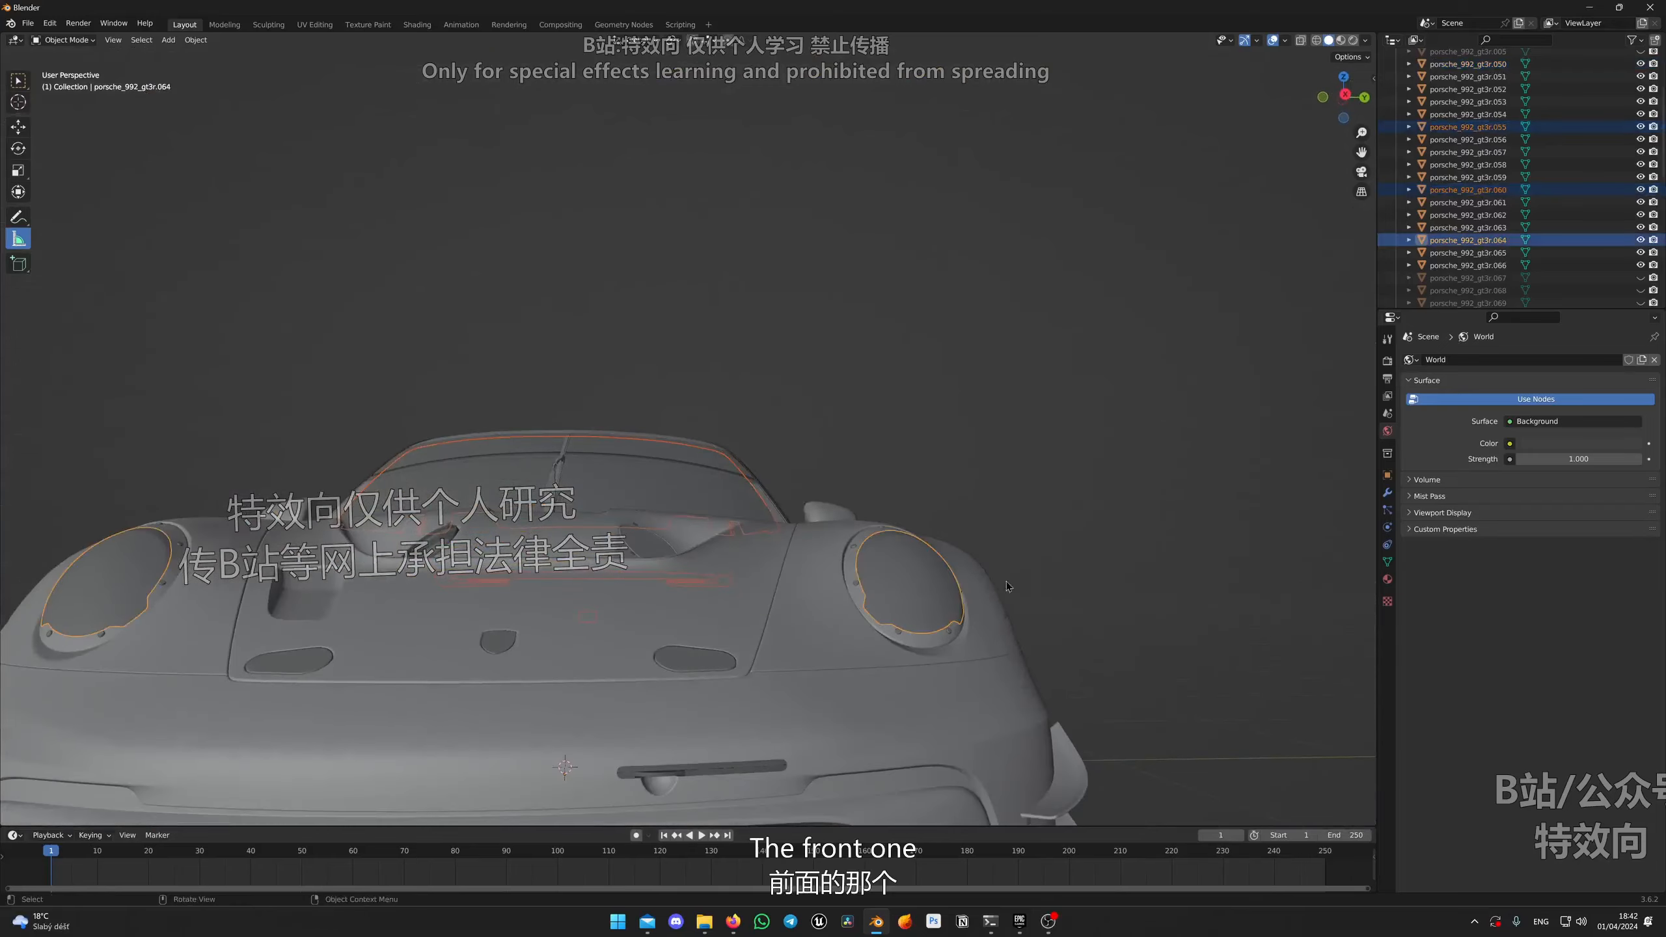
middle_click_drag(1006, 580, 859, 607)
scroll(845, 640, "up", 8)
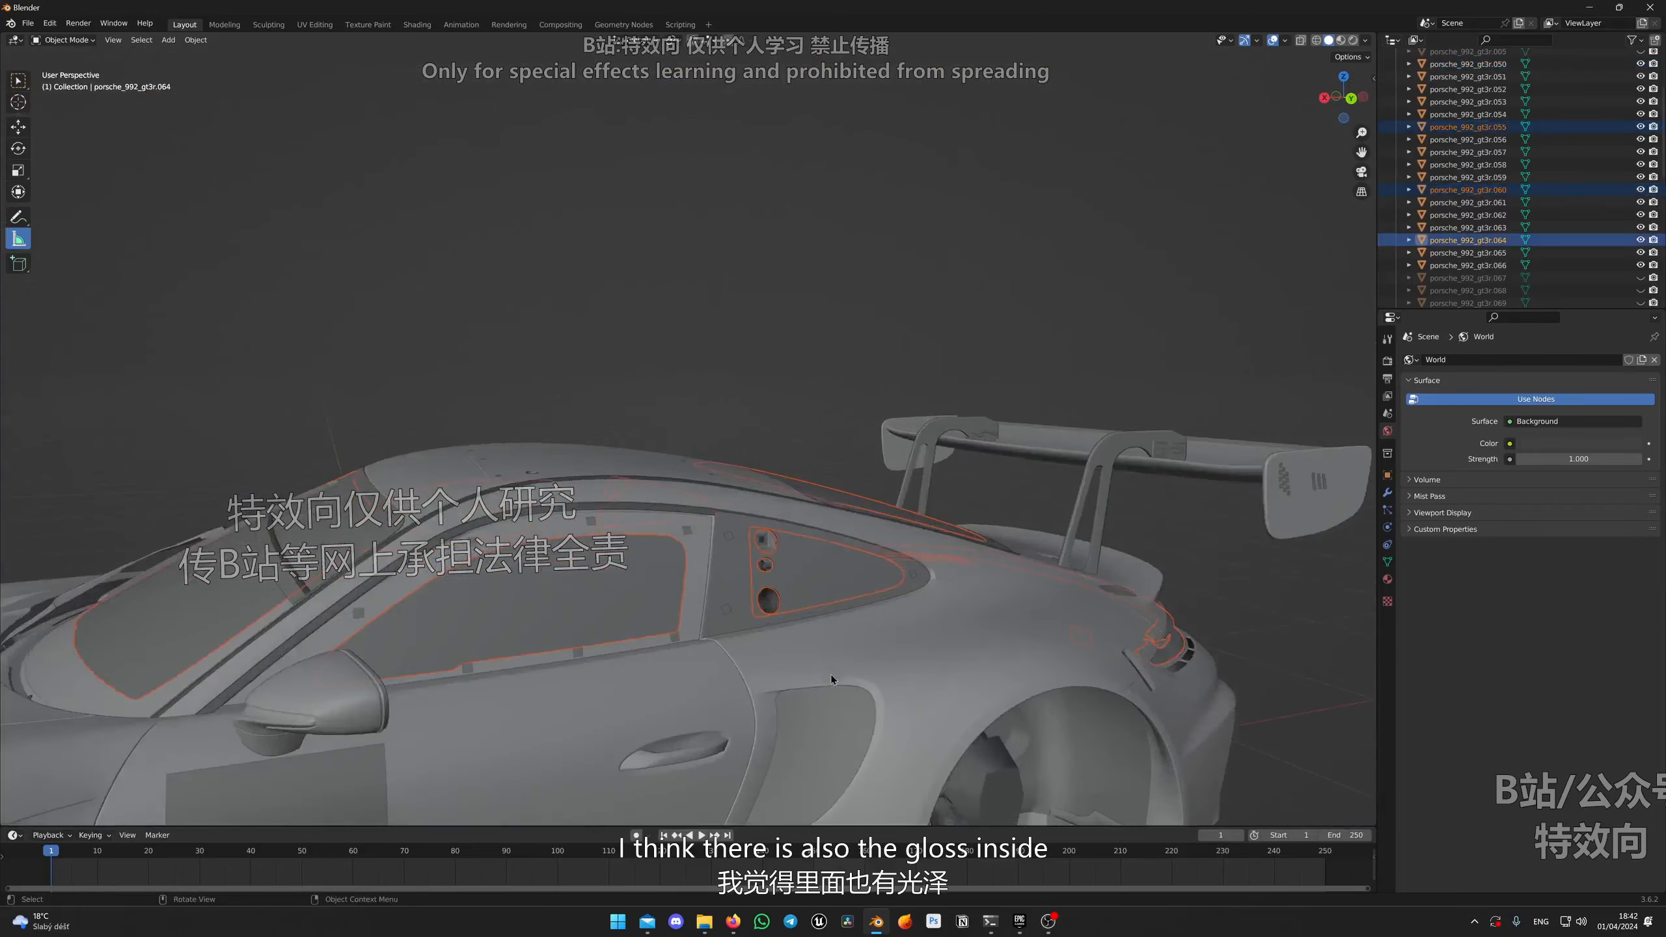
scroll(961, 378, "up", 8)
middle_click_drag(961, 378, 930, 460)
scroll(930, 461, "down", 15)
scroll(807, 489, "up", 4)
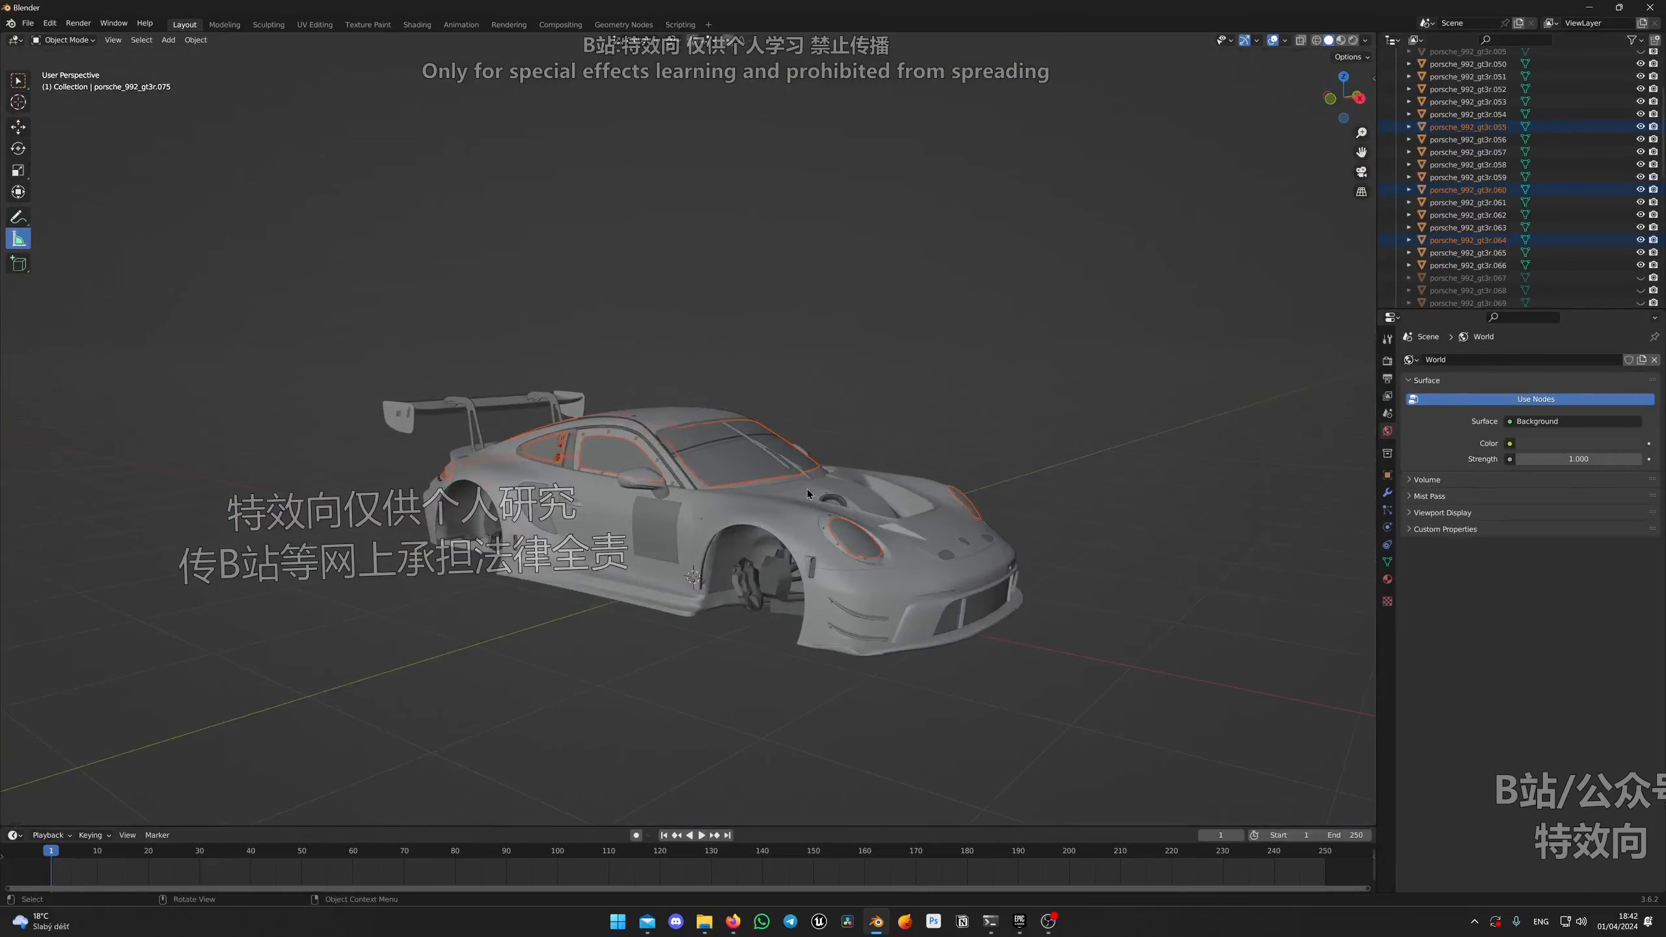
Step: Try hiding the selected glass to check the side window, and bring it back
key("h")
scroll(739, 492, "up", 8)
middle_click_drag(537, 516, 709, 481)
key("alt+h")
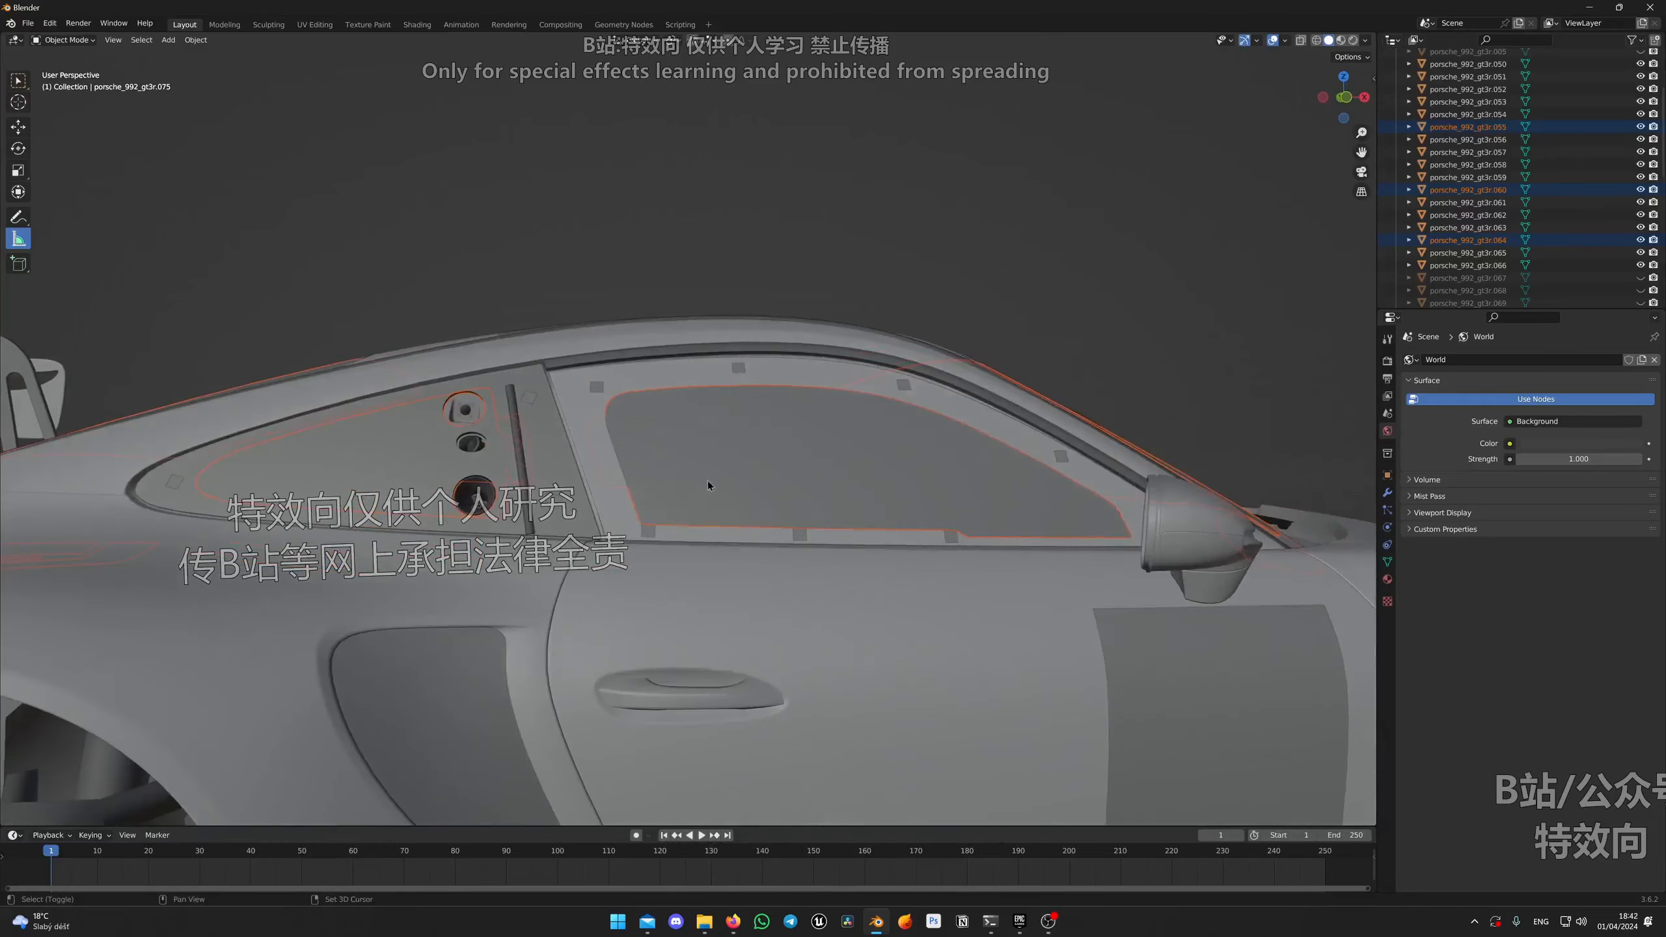
Step: Add the inner layer of side-window glass to the glass selection and hide all the selected glass
left_click(710, 524, "shift")
scroll(722, 514, "down", 10)
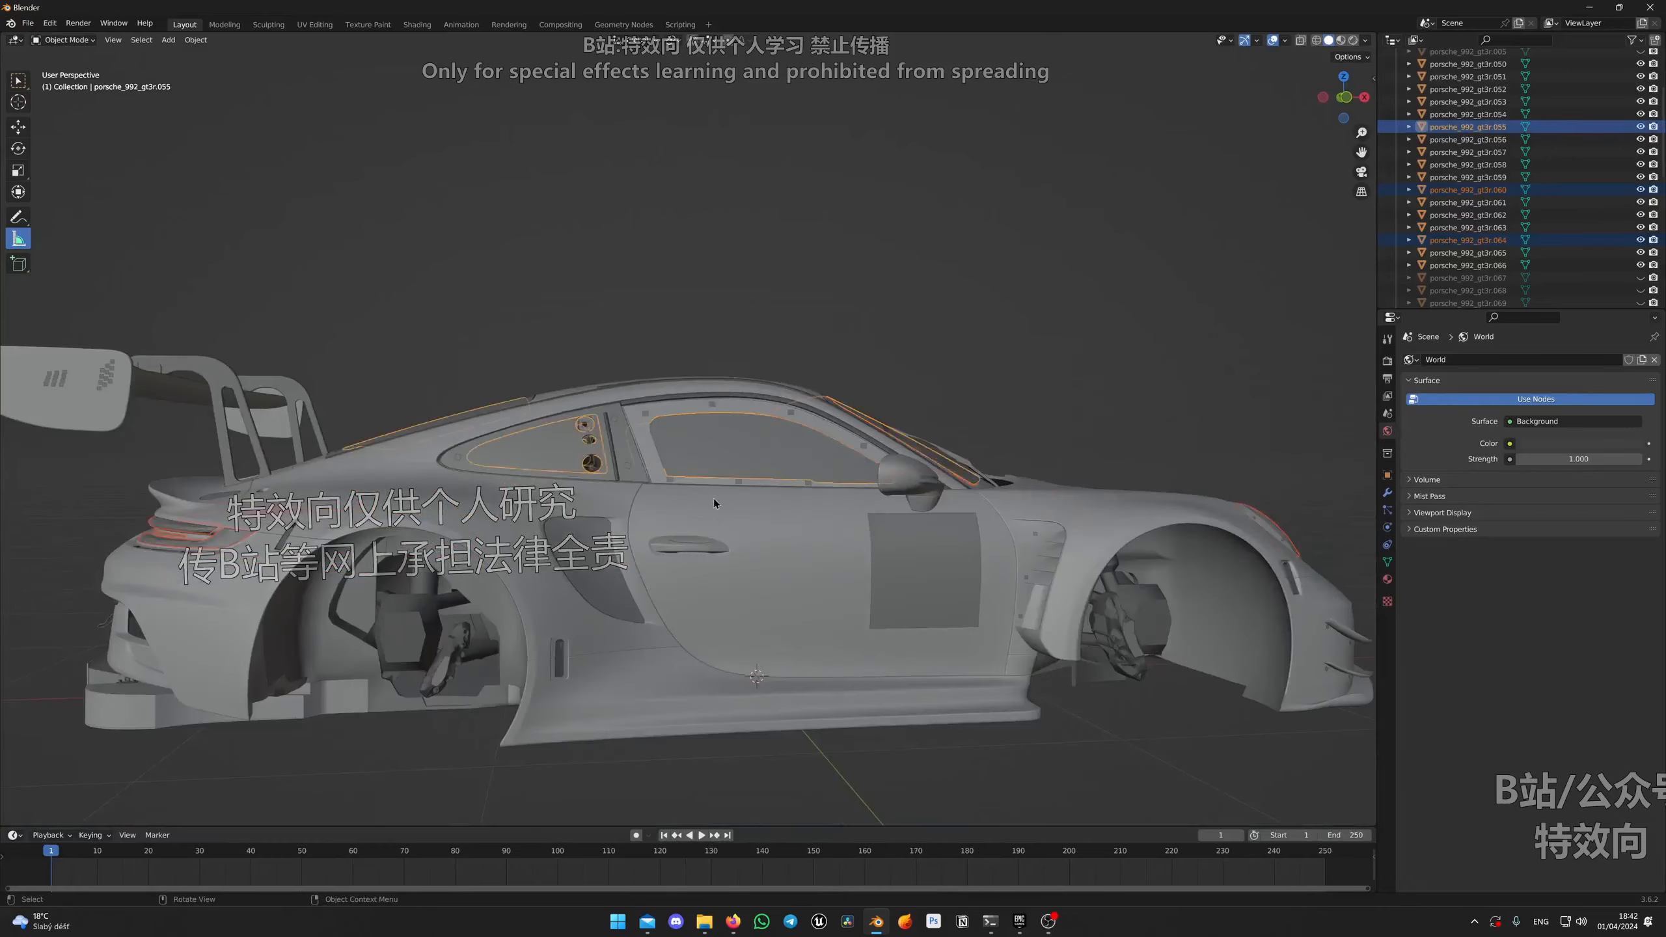
scroll(735, 500, "up", 14)
scroll(759, 504, "up", 5)
middle_click_drag(761, 505, 869, 522)
scroll(867, 520, "up", 4)
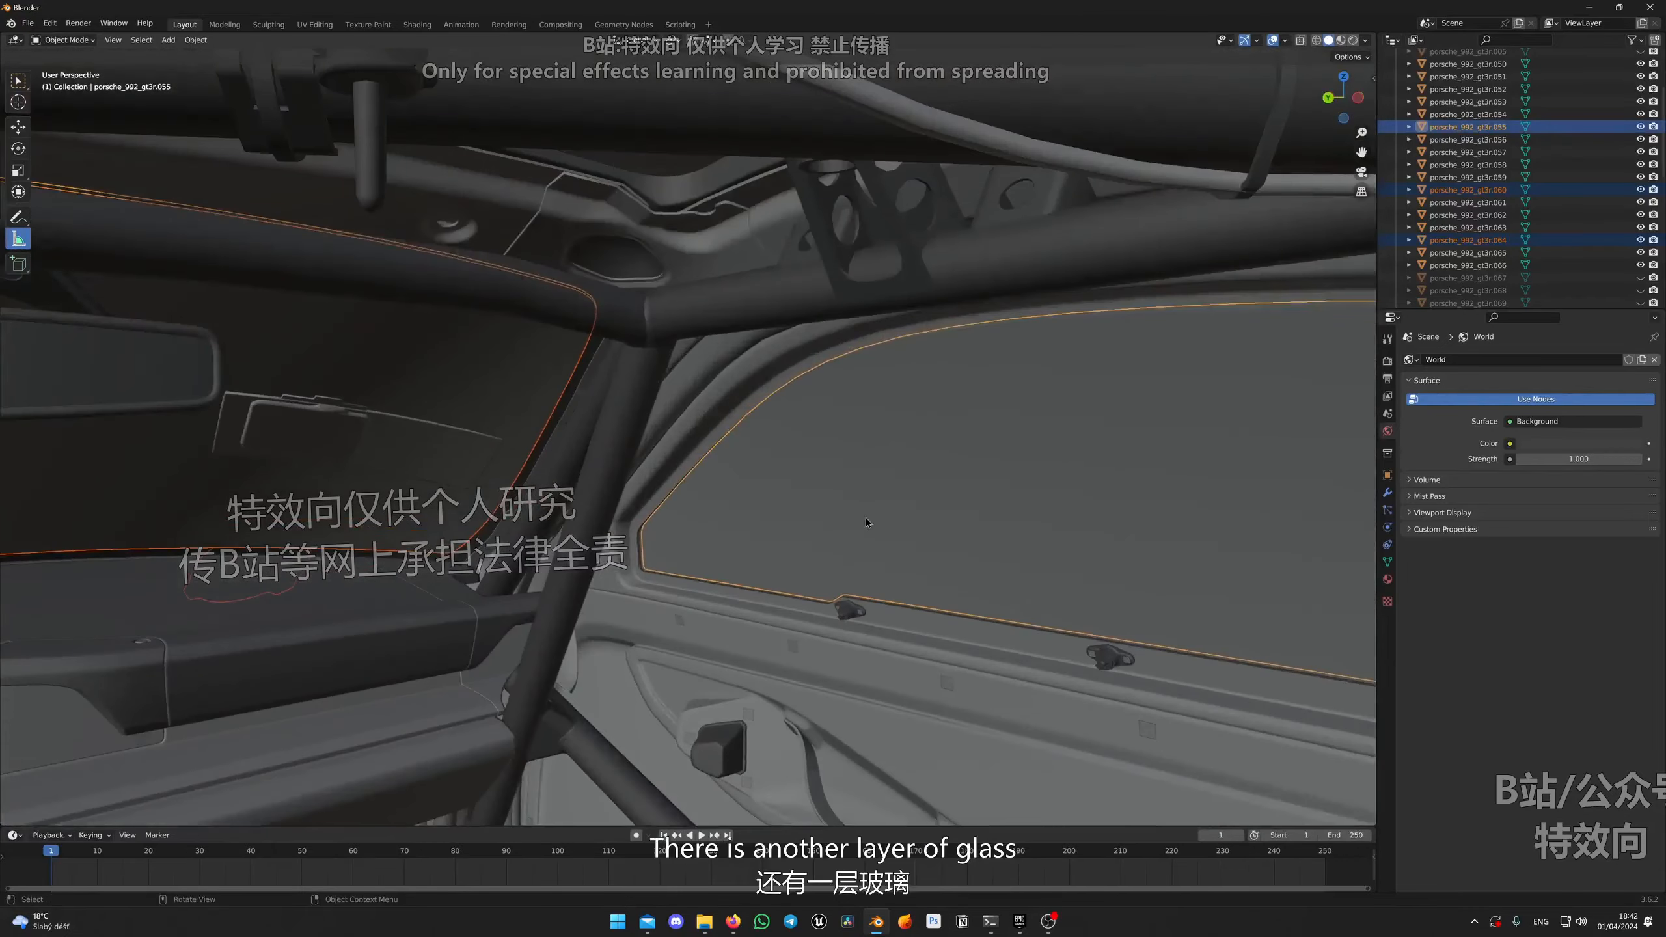
left_click(797, 594, "shift")
key("h")
middle_click_drag(802, 581, 518, 555)
scroll(524, 551, "down", 6)
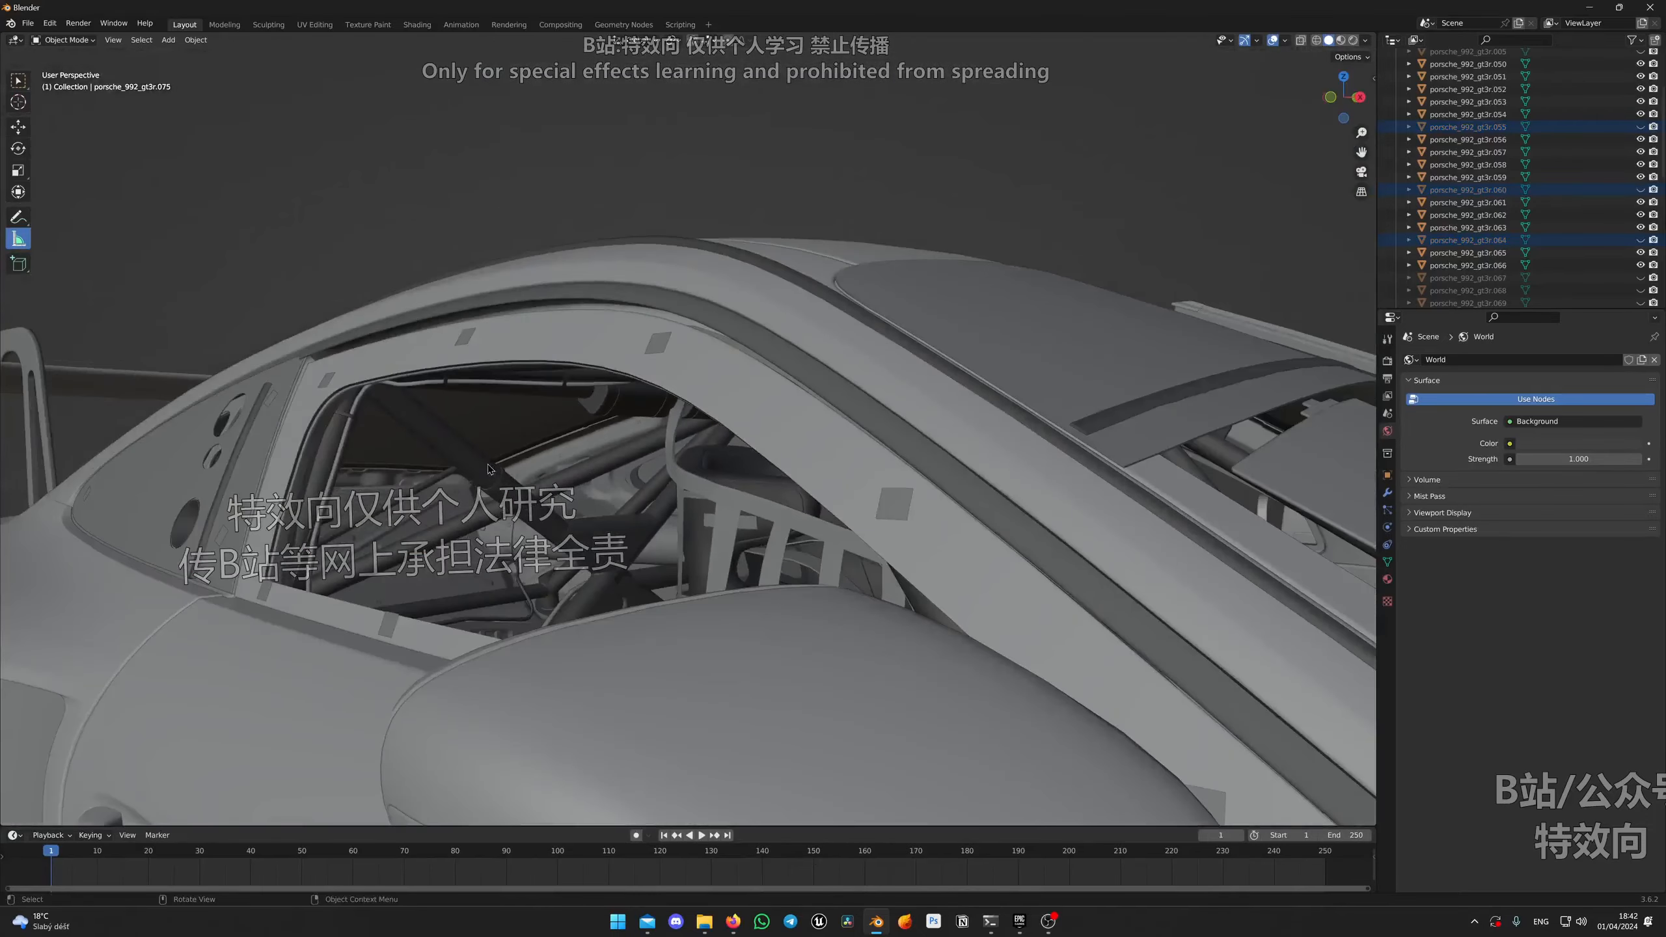
Step: Bring the hidden glass back and add the outer window glass mesh to the glass selection
middle_click_drag(489, 468, 188, 396)
key("alt+h")
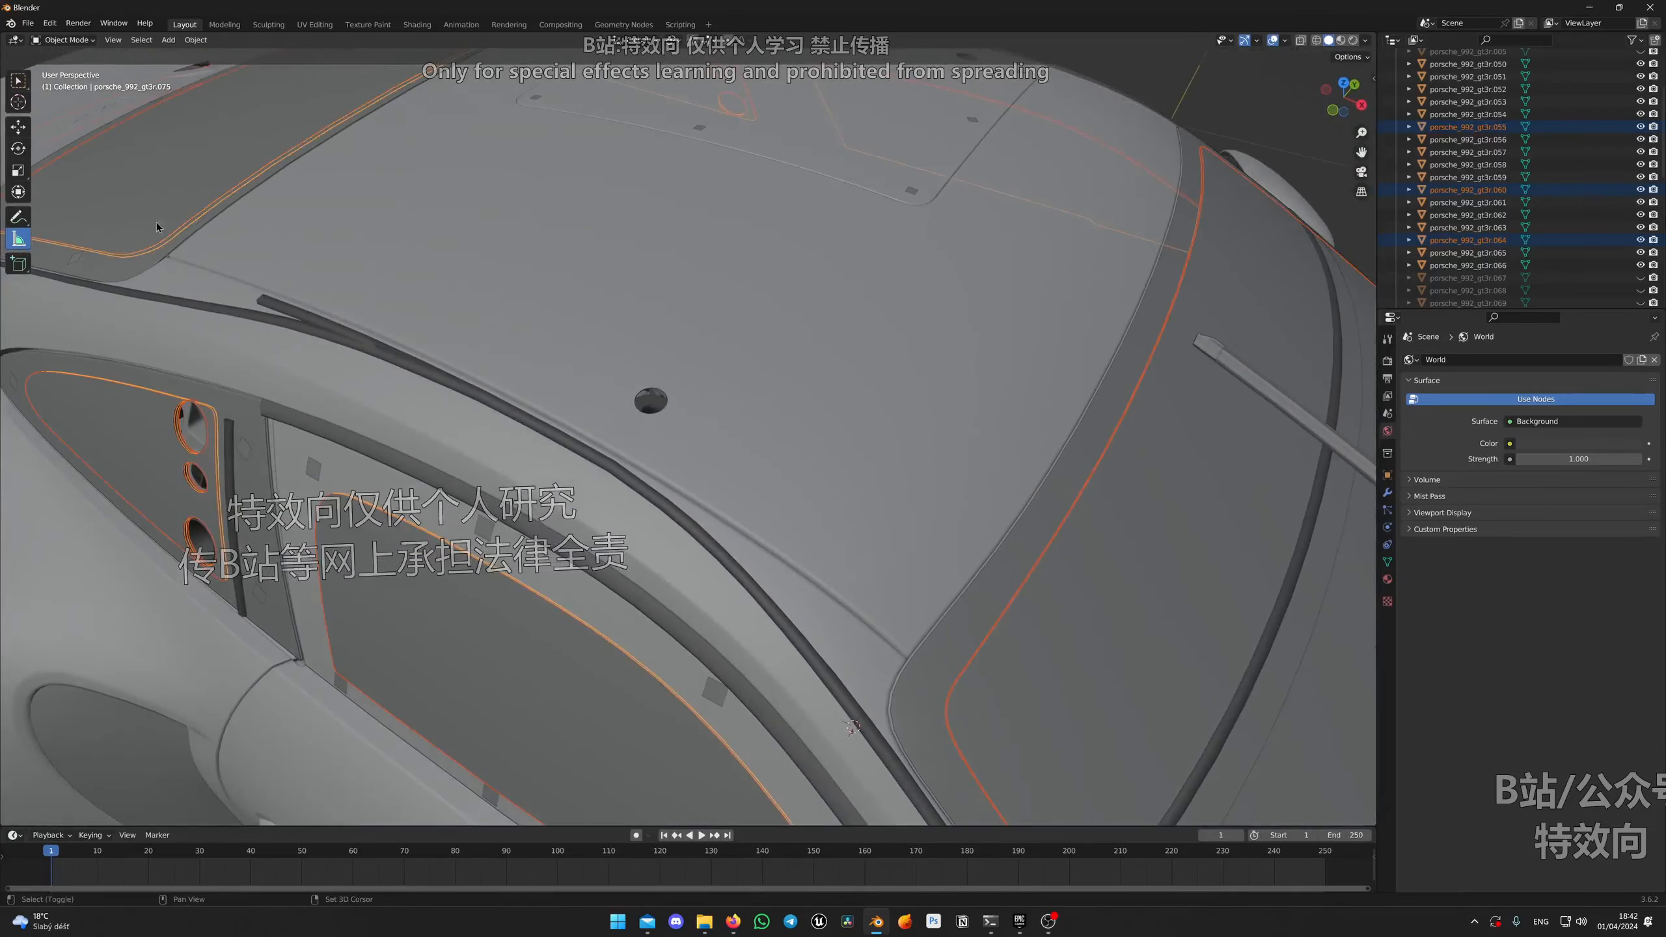
left_click(116, 271, "shift")
Step: Try hiding the selected glass to check the openings all around the car, and bring it back
key("h")
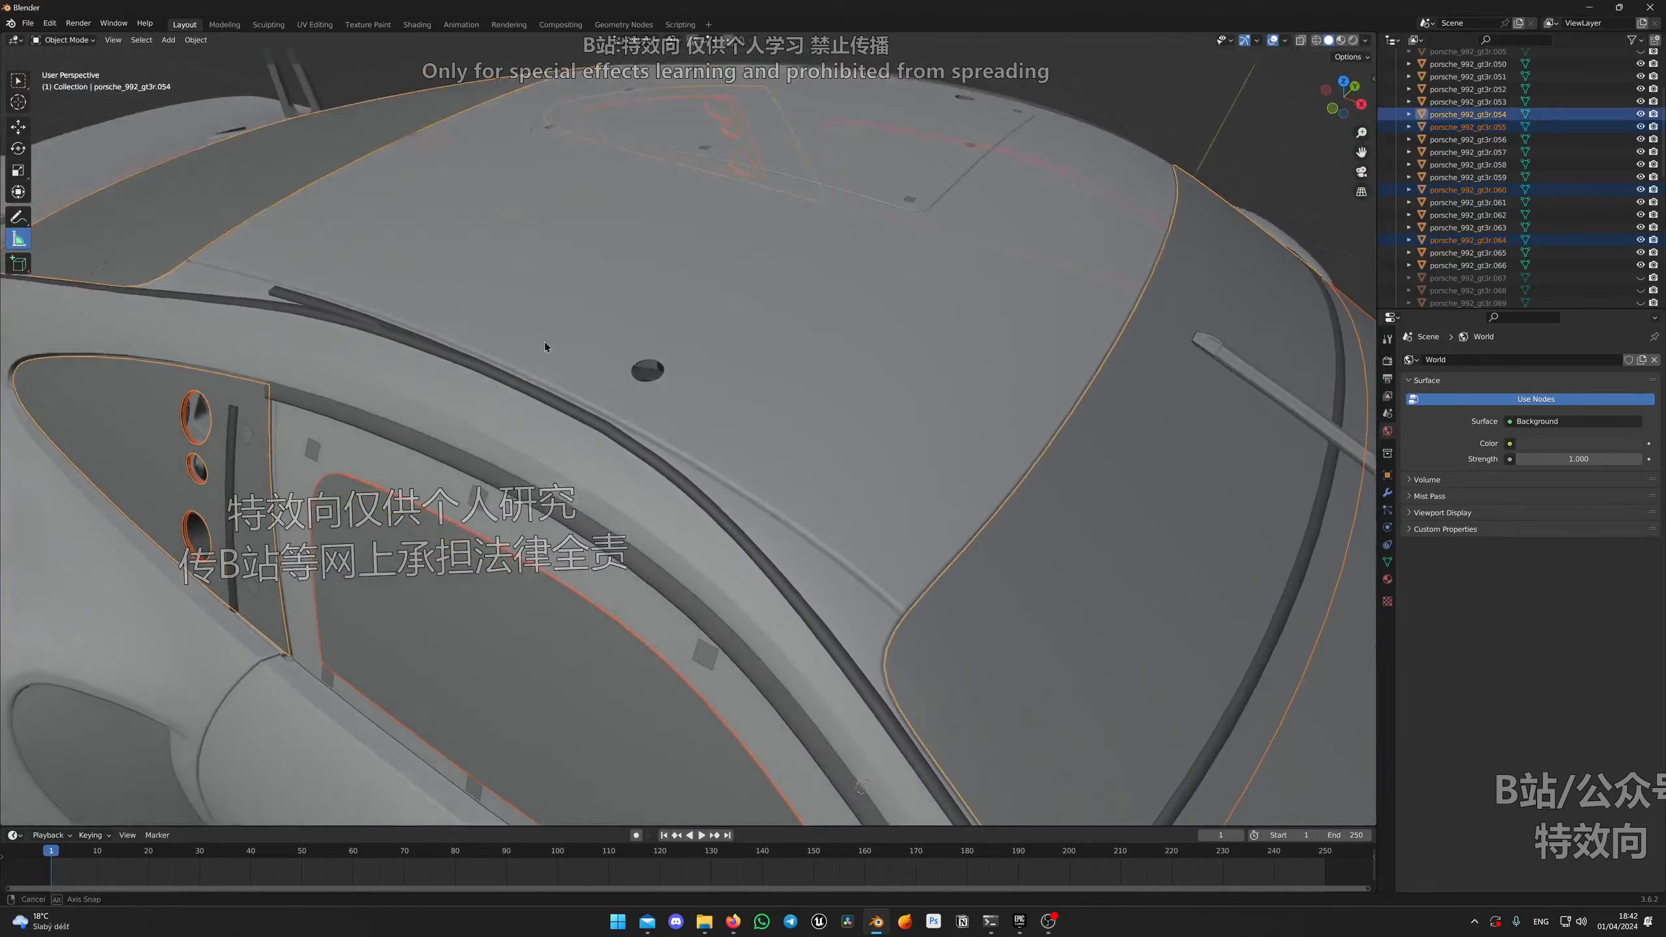
middle_click_drag(554, 355, 719, 378)
scroll(834, 439, "up", 4)
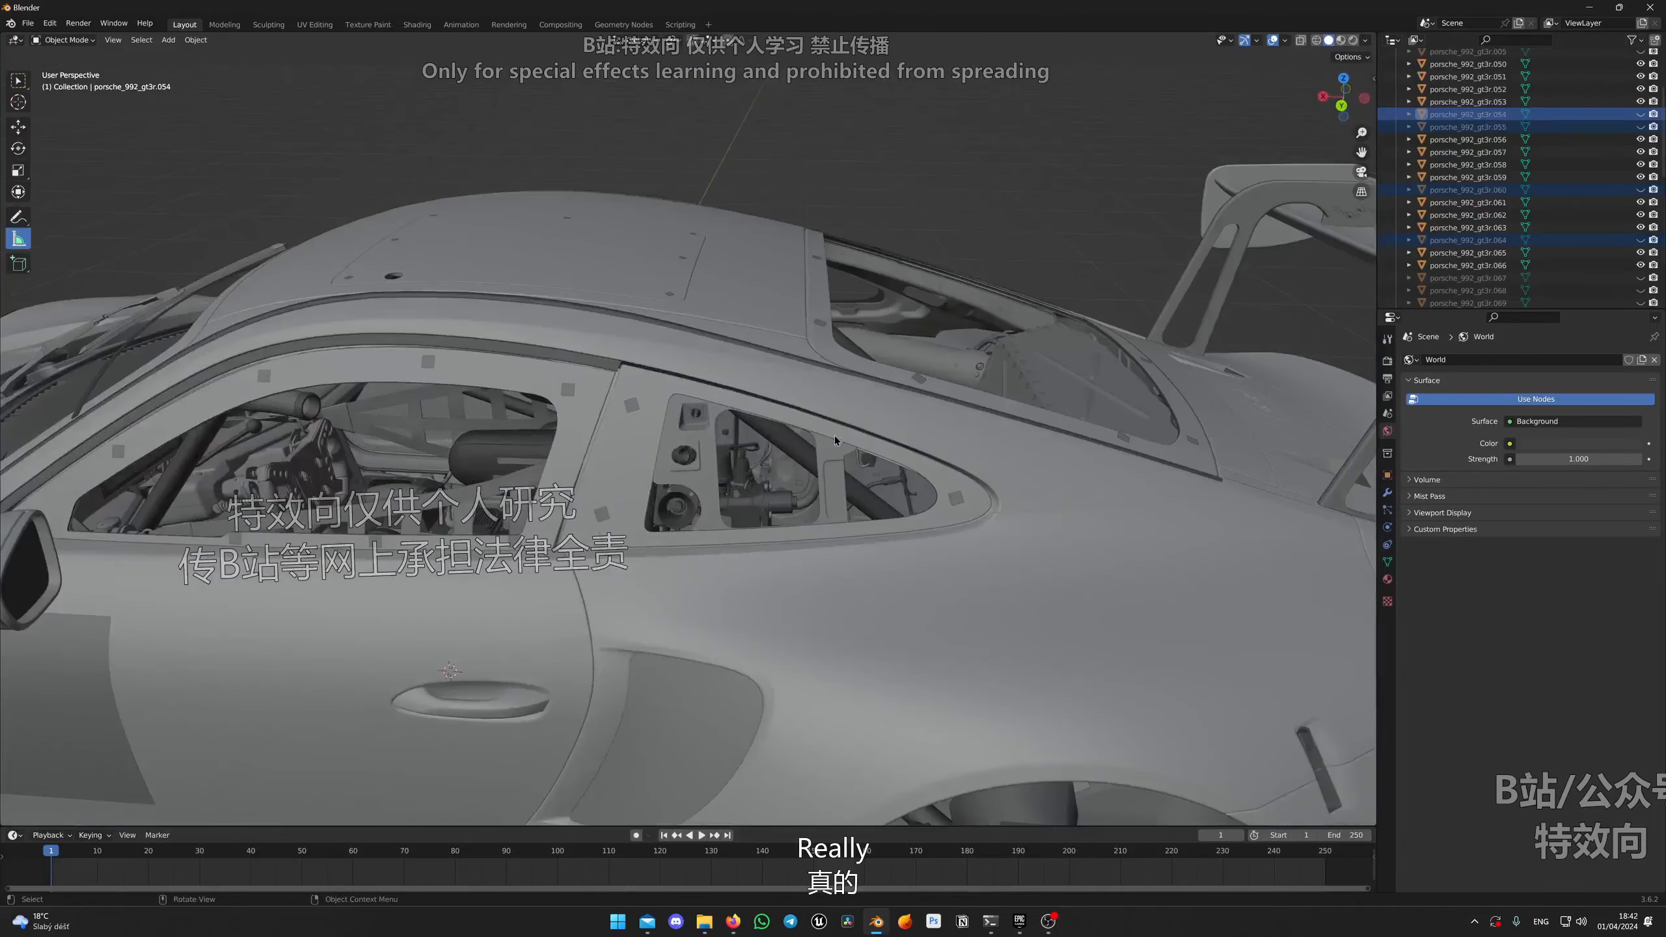
middle_click_drag(835, 439, 789, 502)
scroll(789, 502, "up", 3)
scroll(820, 522, "down", 13)
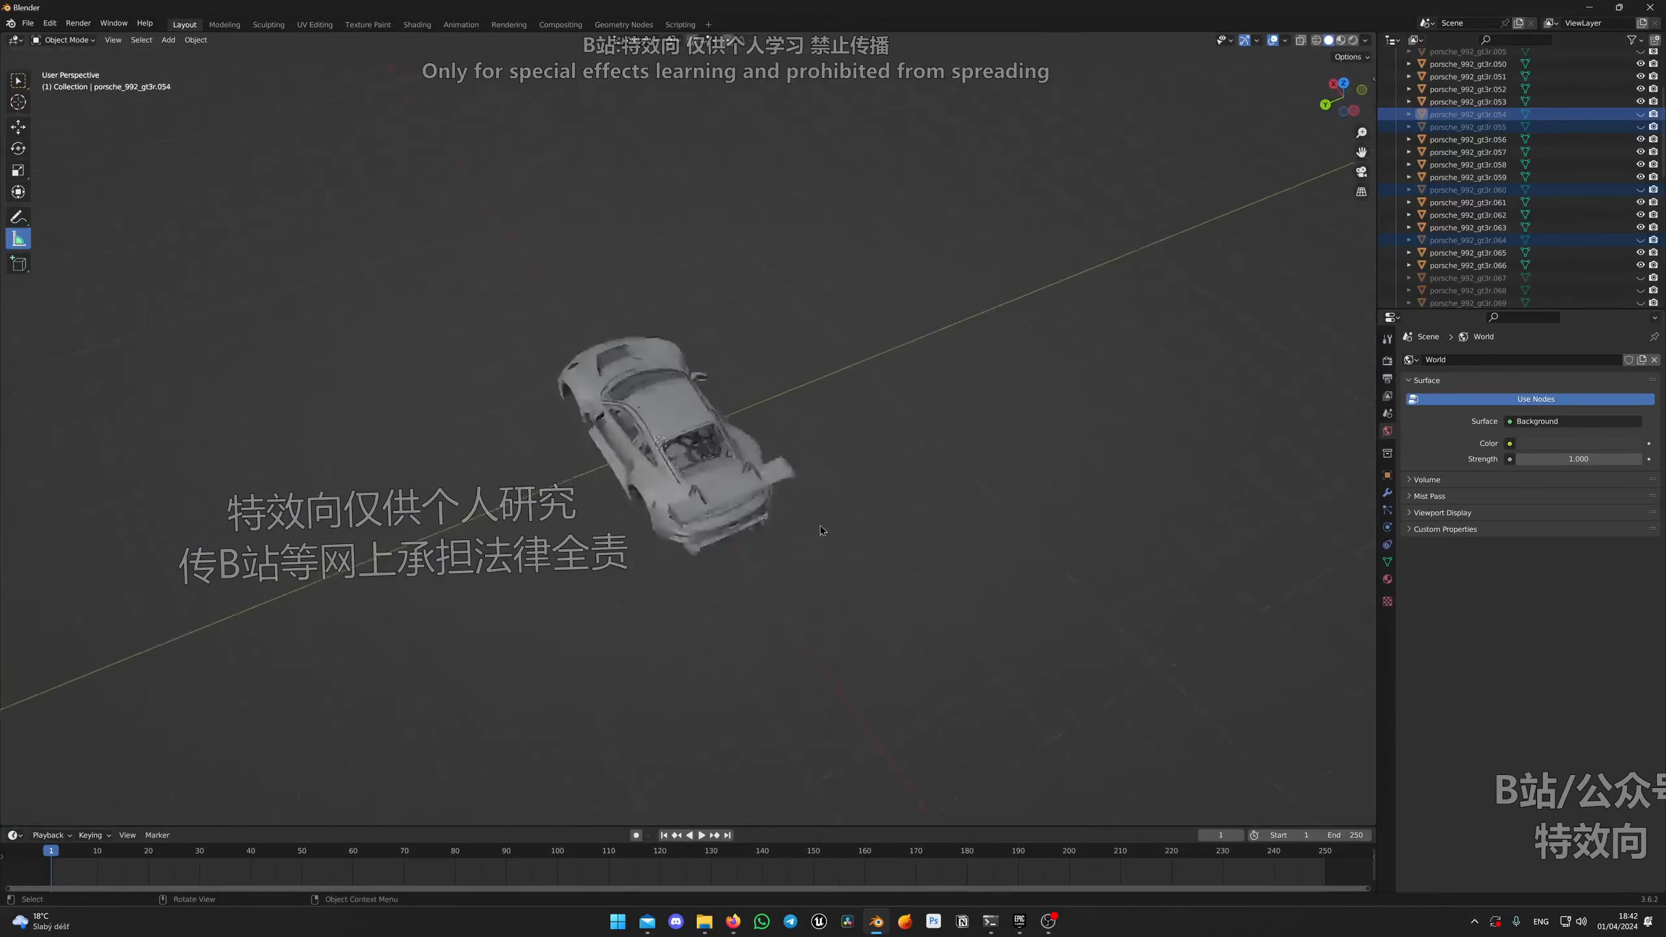
scroll(668, 507, "up", 10)
middle_click_drag(668, 506, 742, 461)
key("ctrl+z")
scroll(742, 461, "down", 4)
scroll(742, 461, "up", 6)
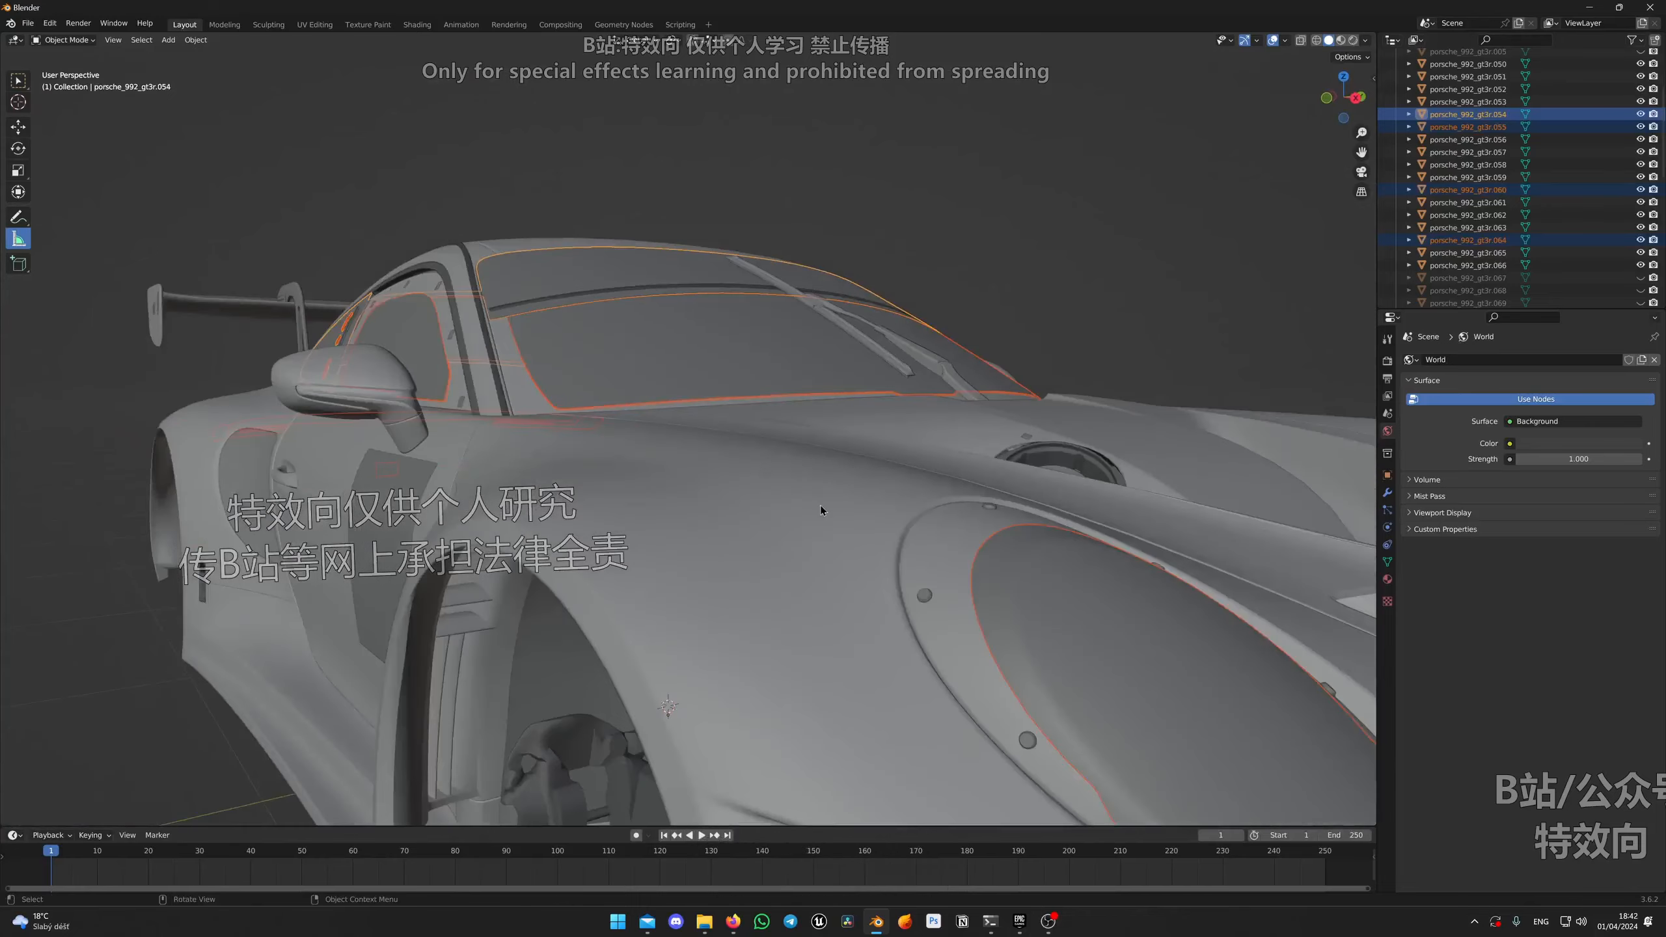
Step: Export the selected glass meshes as Glass.fbx into the Porsche GT3 UE folder, limited to selected objects
scroll(823, 506, "down", 2)
left_click(28, 23)
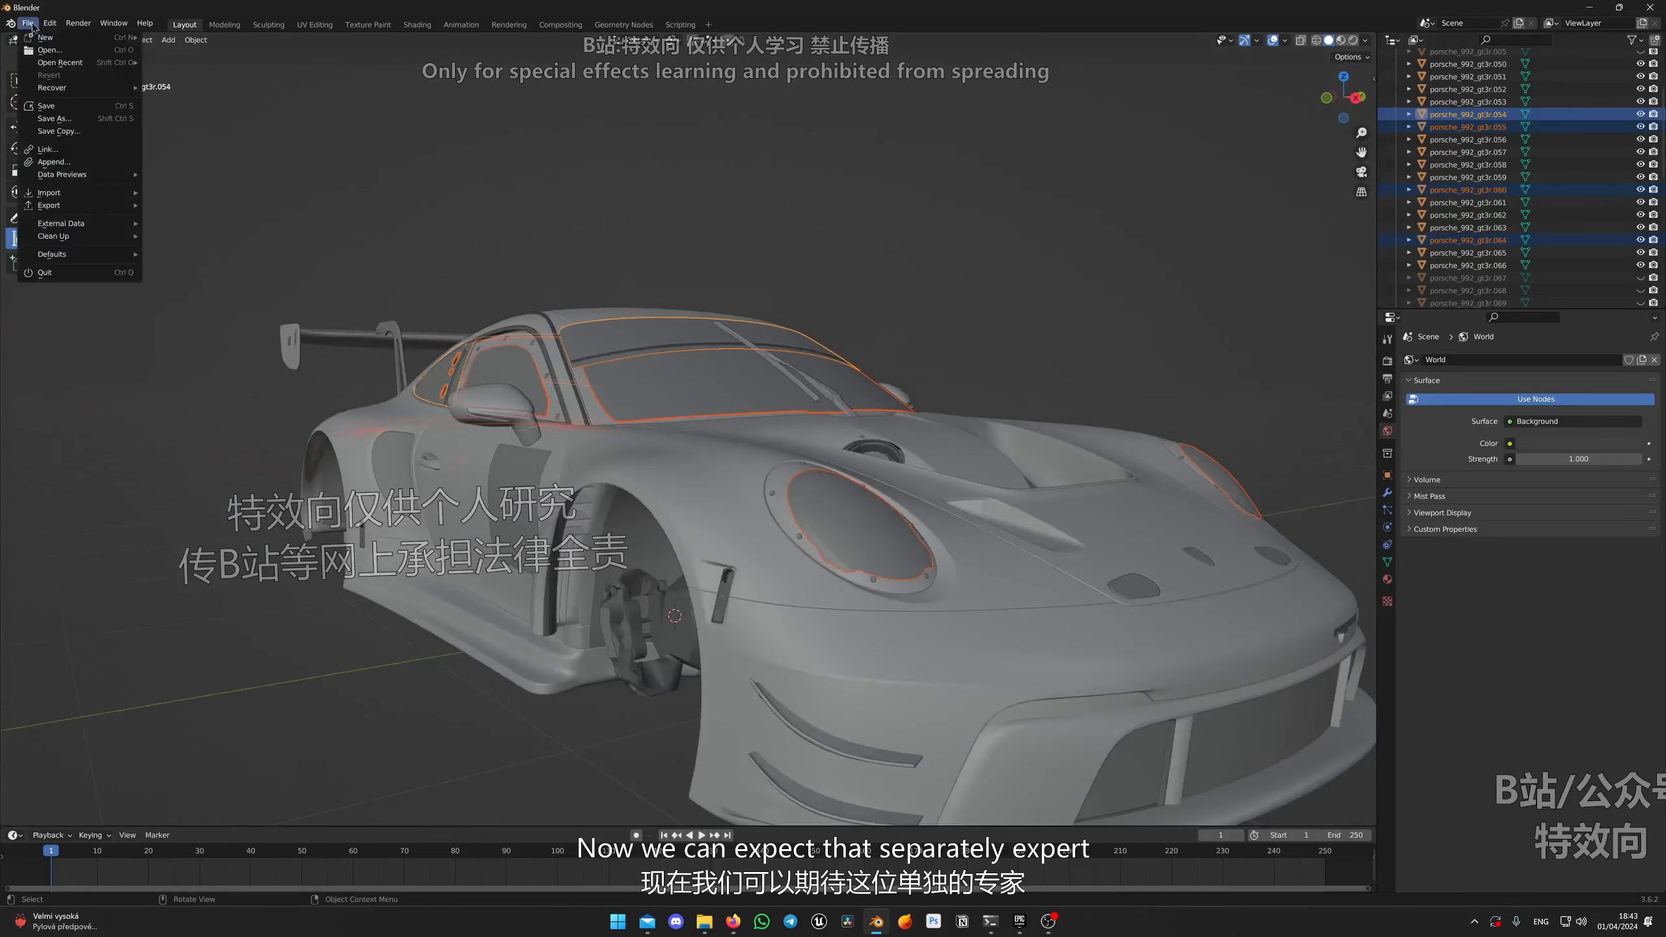
mouse_move(64, 211)
left_click(217, 334)
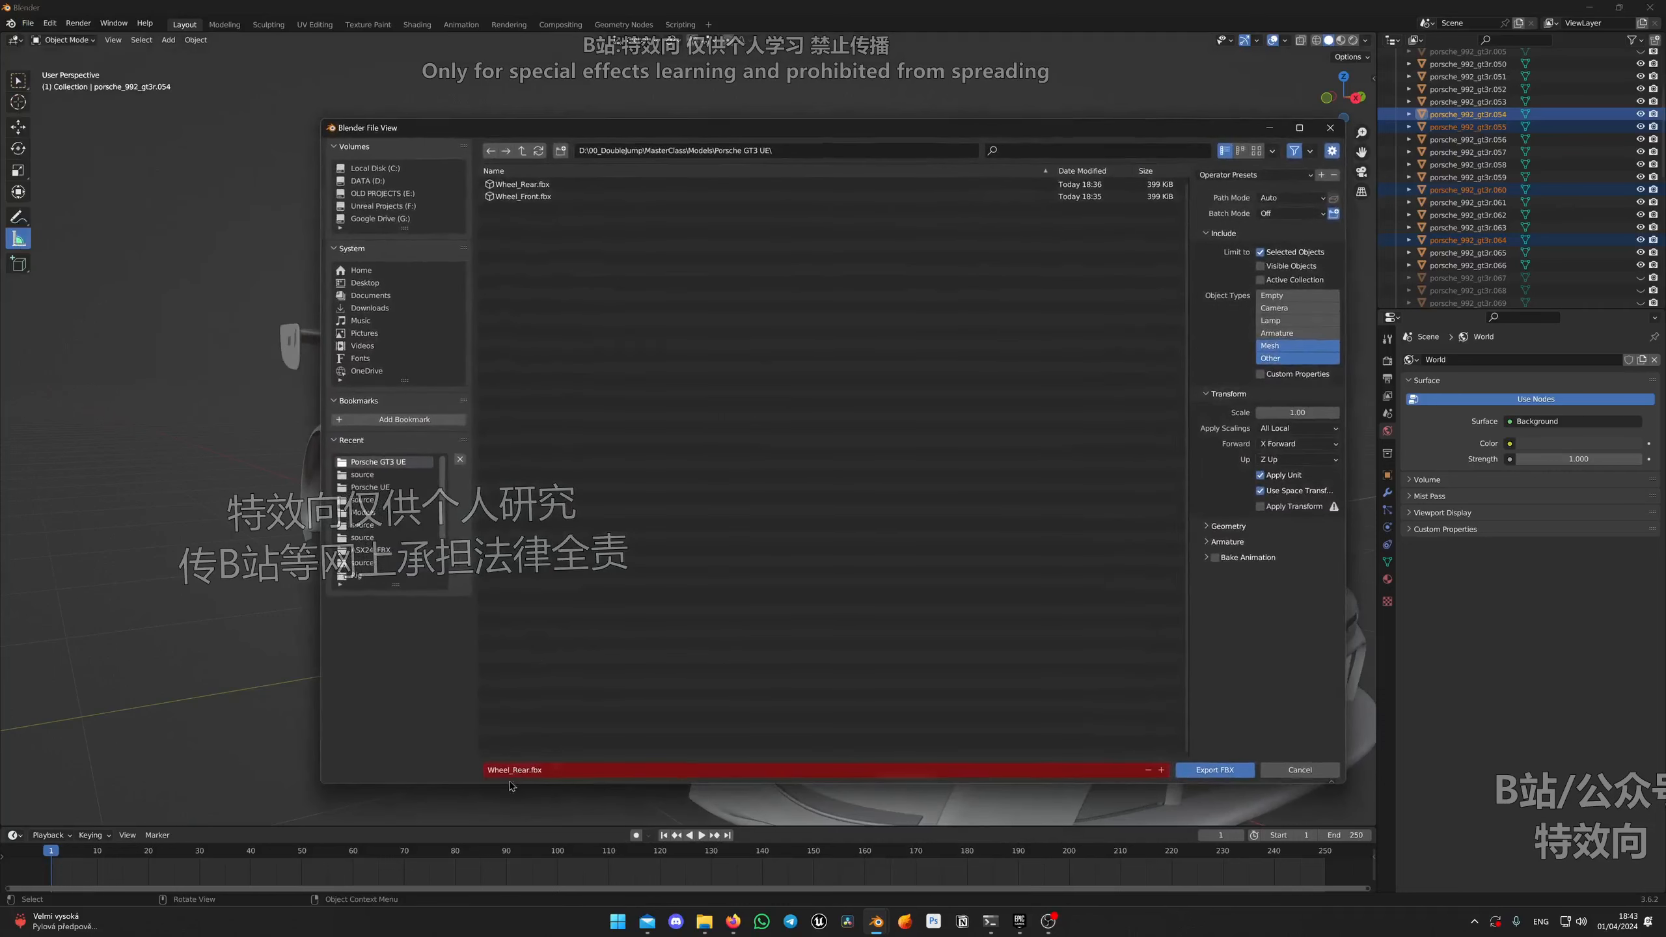
left_click(517, 772)
type("Glass")
left_click(1218, 770)
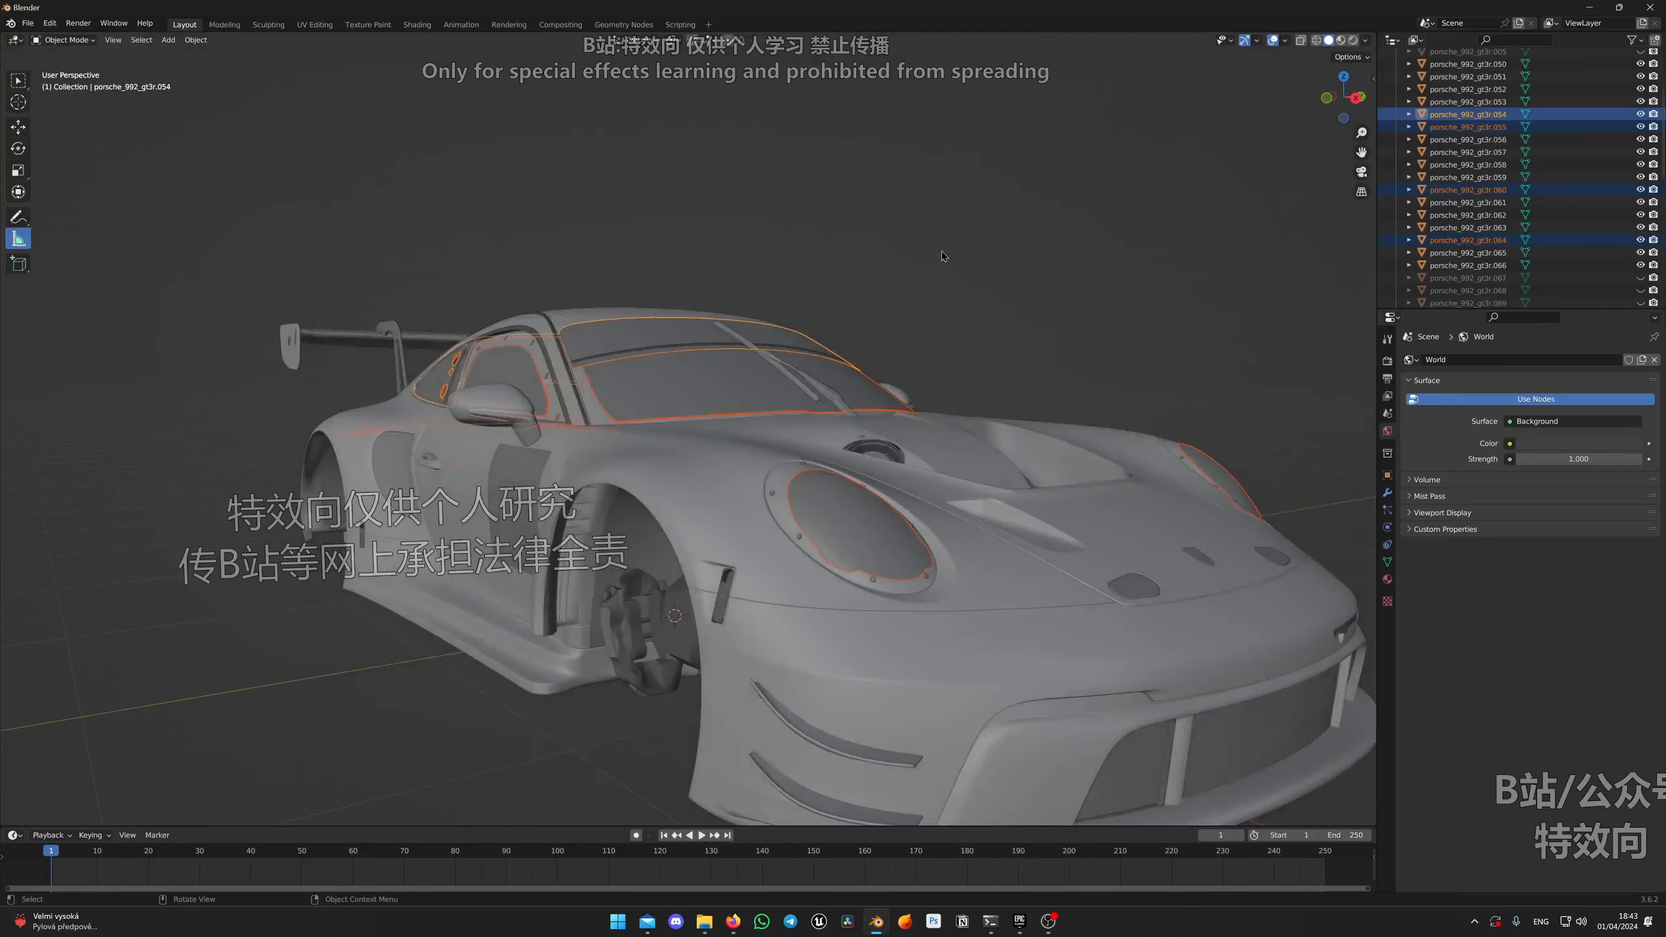
Step: Hide the glass meshes and select all the remaining visible body meshes
scroll(941, 250, "down", 3)
middle_click_drag(941, 251, 852, 355)
key("h")
key("a")
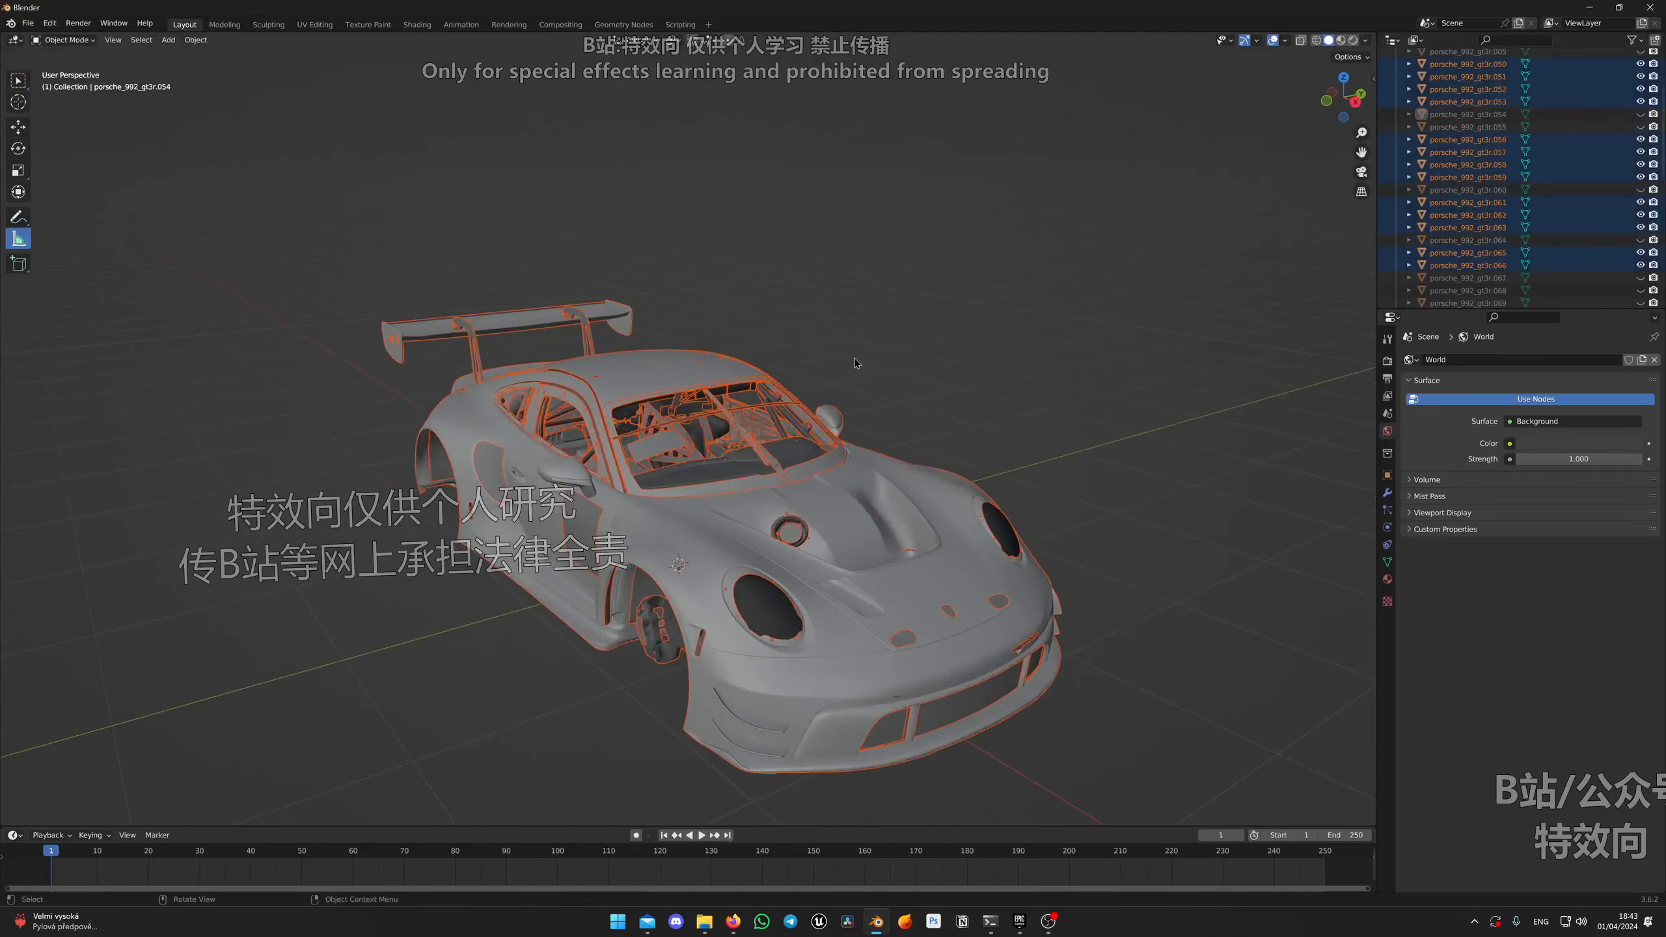
Step: Export the selected body meshes as GT3_Body.fbx into the Porsche GT3 UE folder and clear the selection
left_click(27, 23)
mouse_move(79, 205)
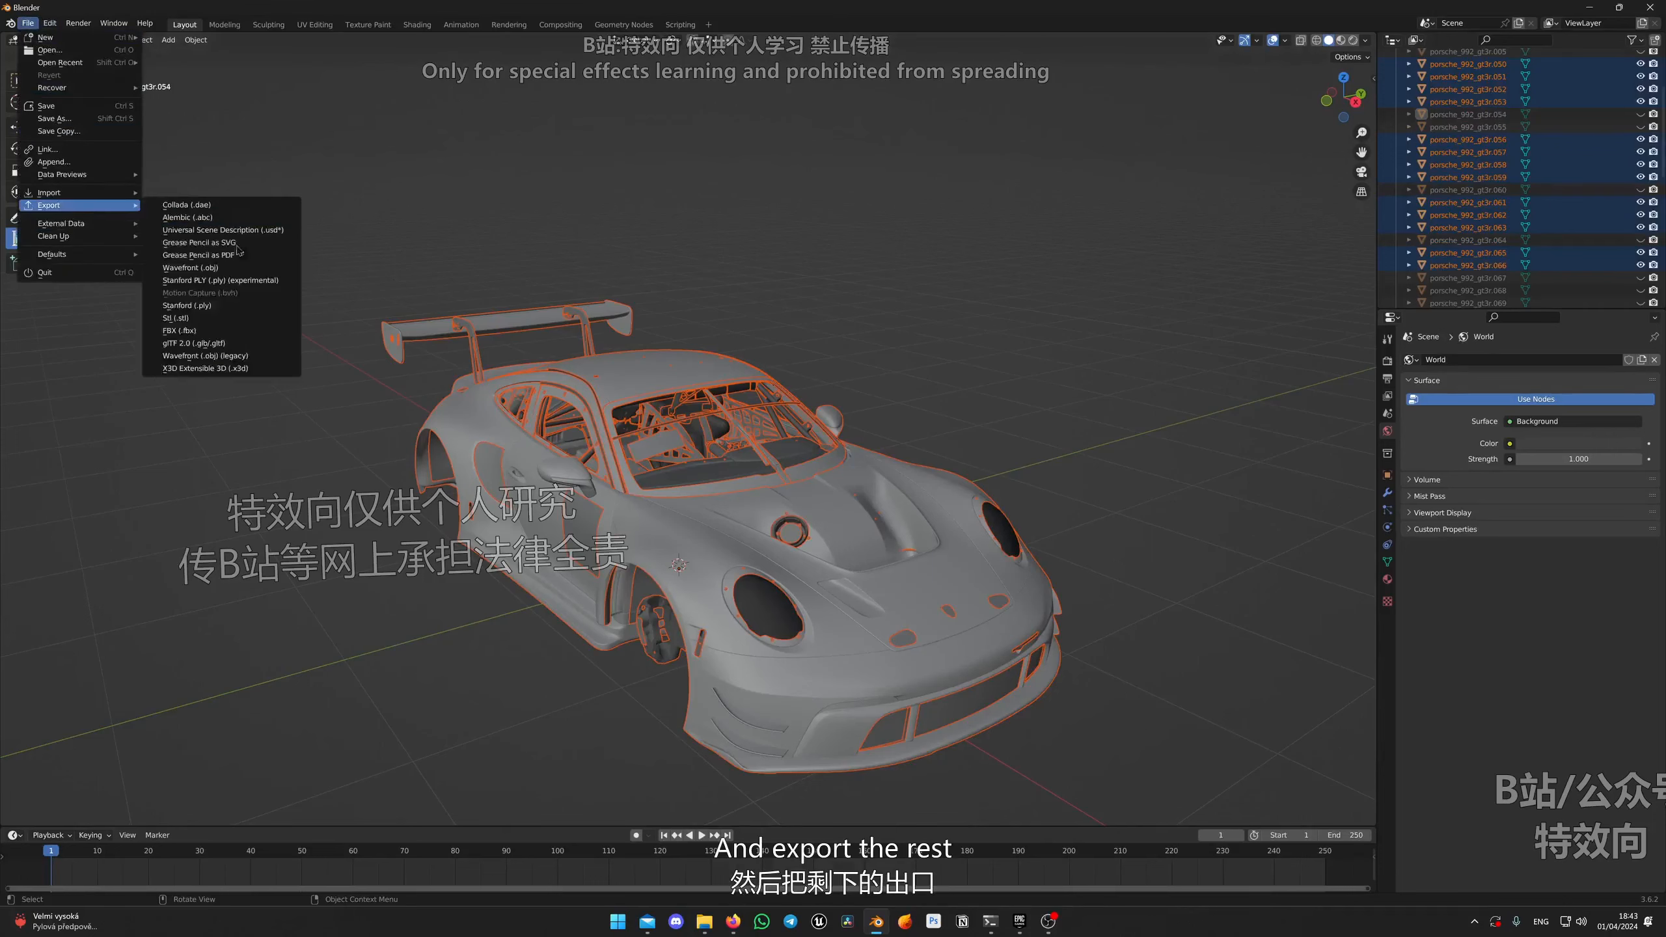
left_click(181, 330)
double_click(501, 772)
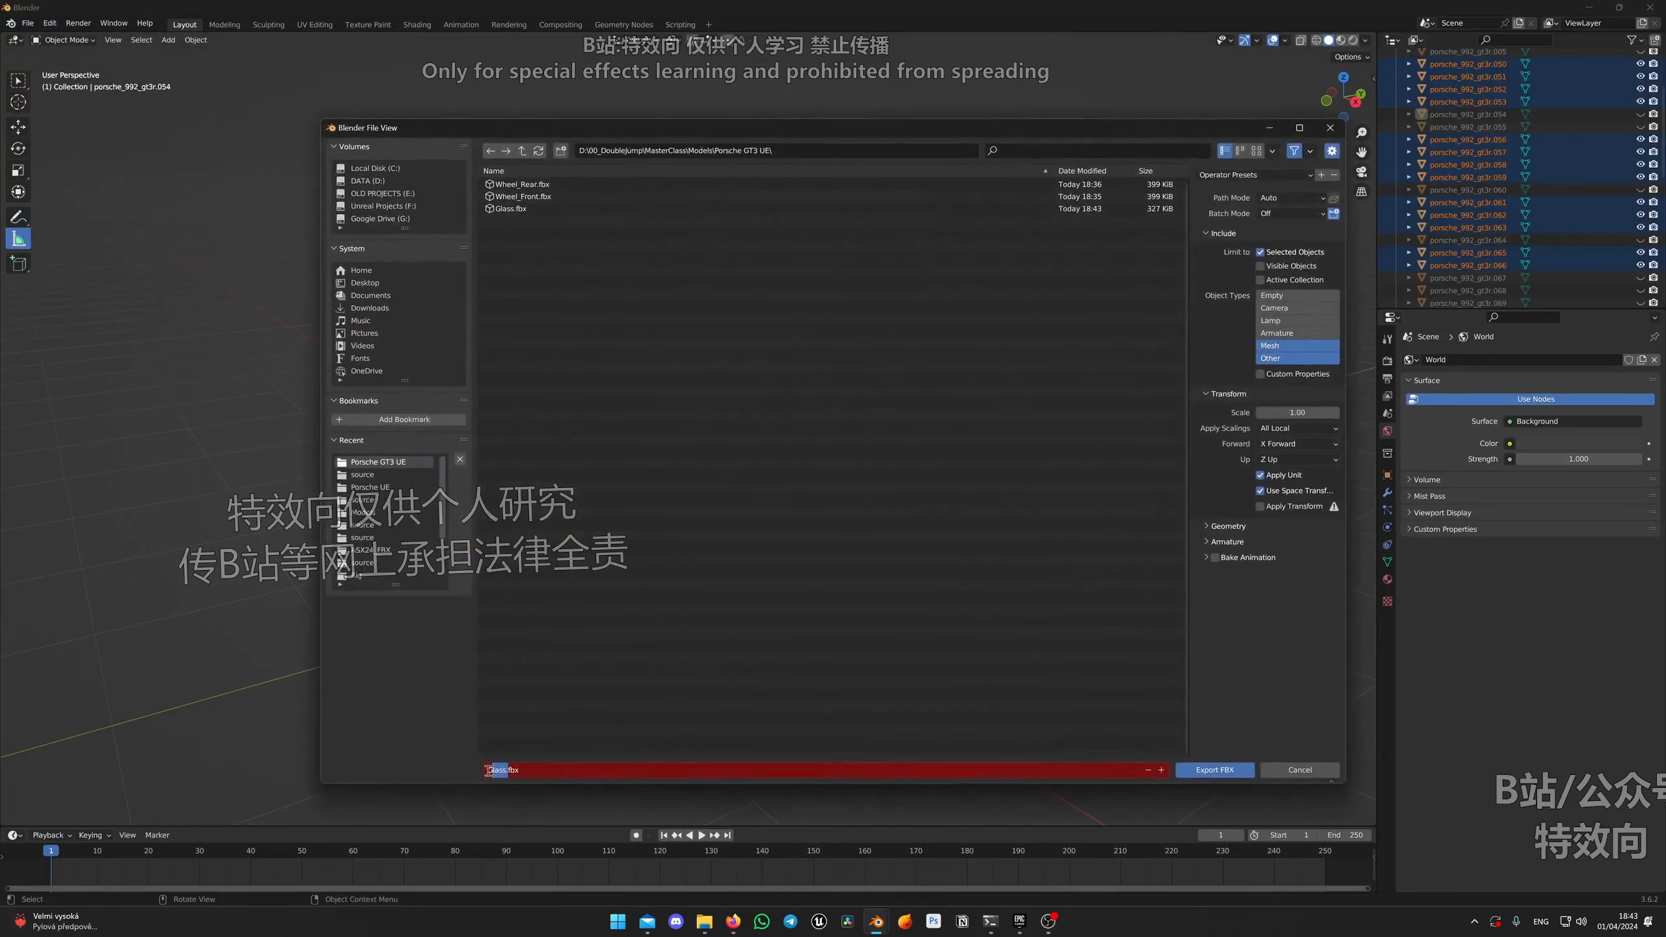
type("G")
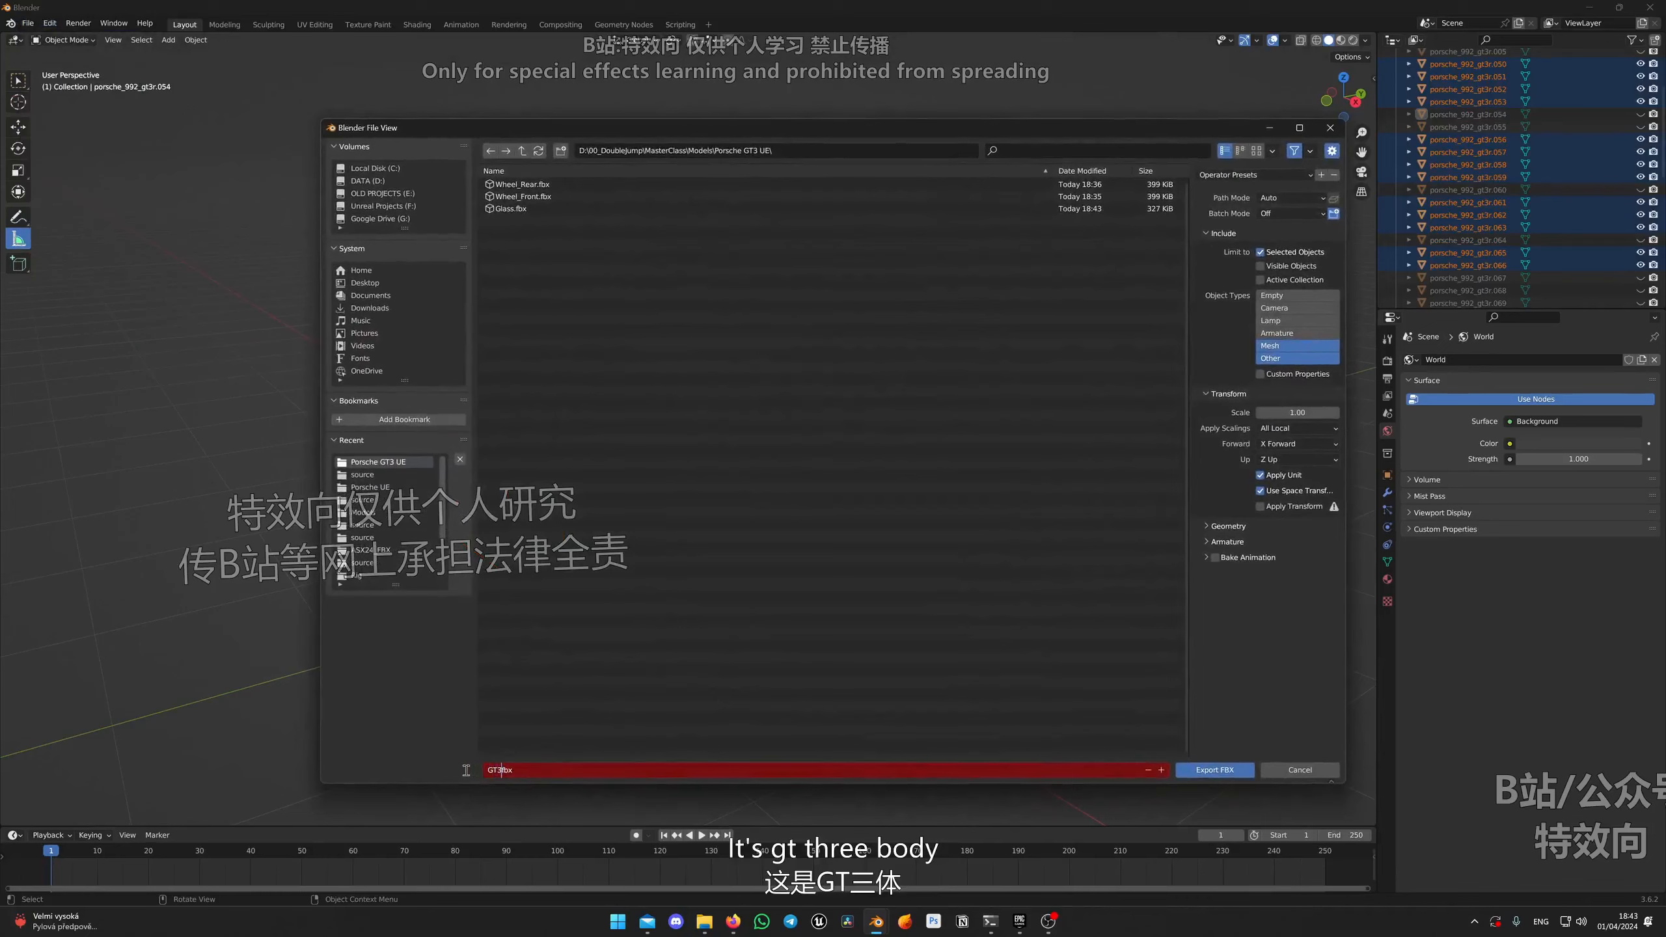
type("T3_Body")
key("Return")
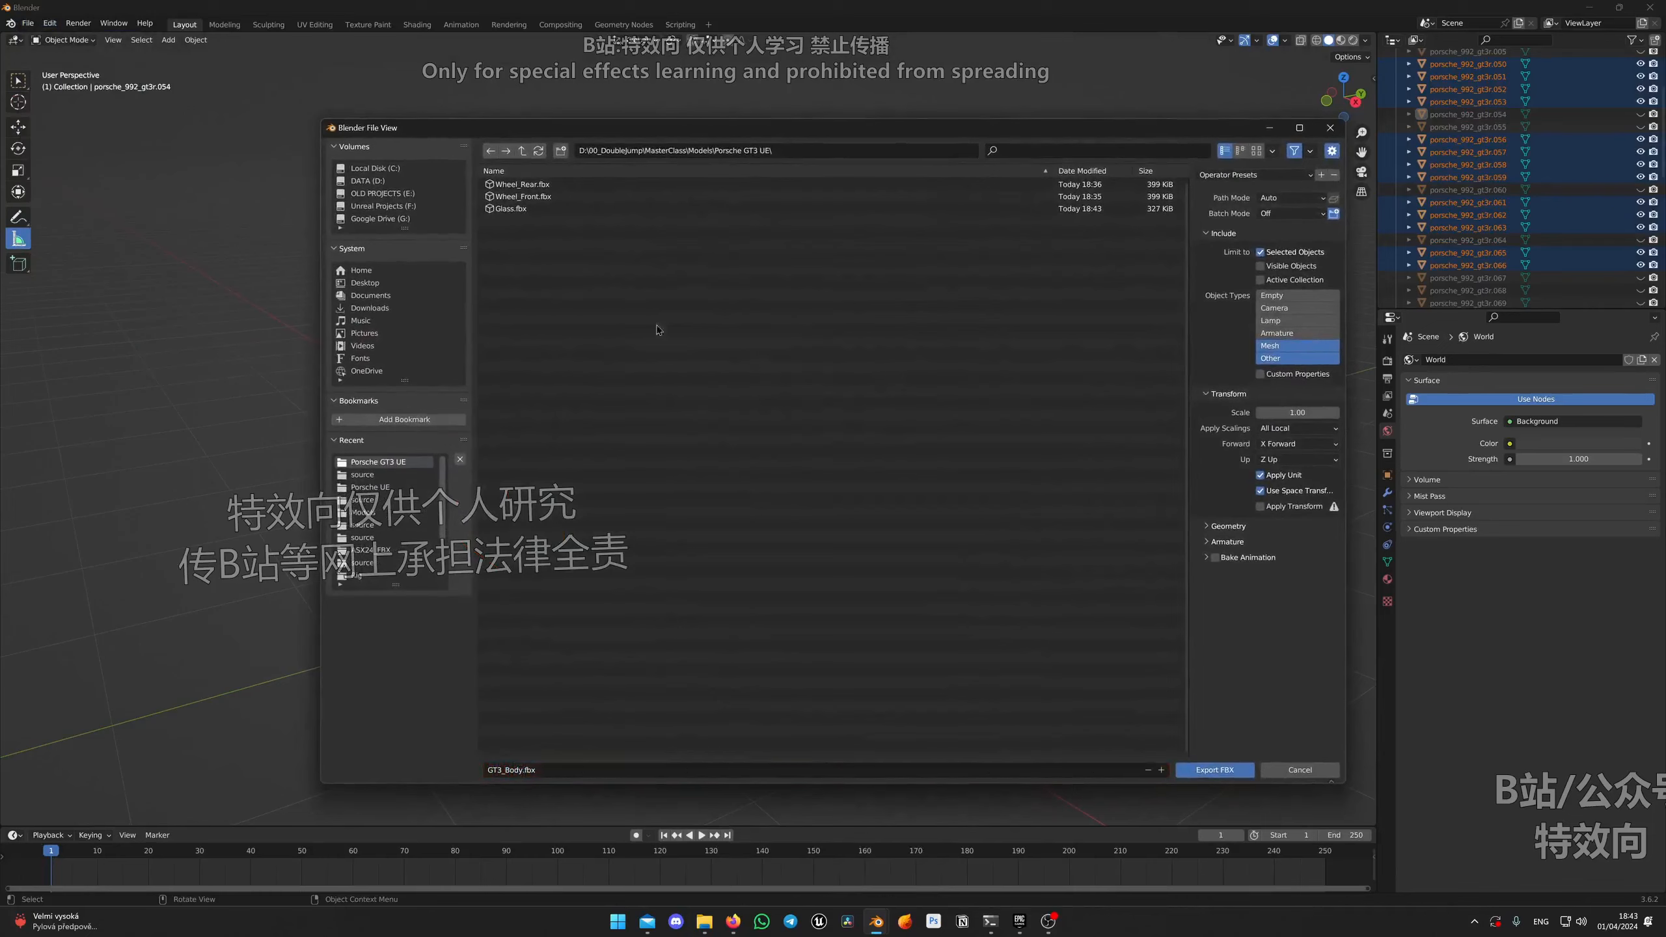
left_click(1214, 770)
middle_click_drag(1033, 709, 952, 461)
left_click(1011, 362)
scroll(953, 461, "down", 3)
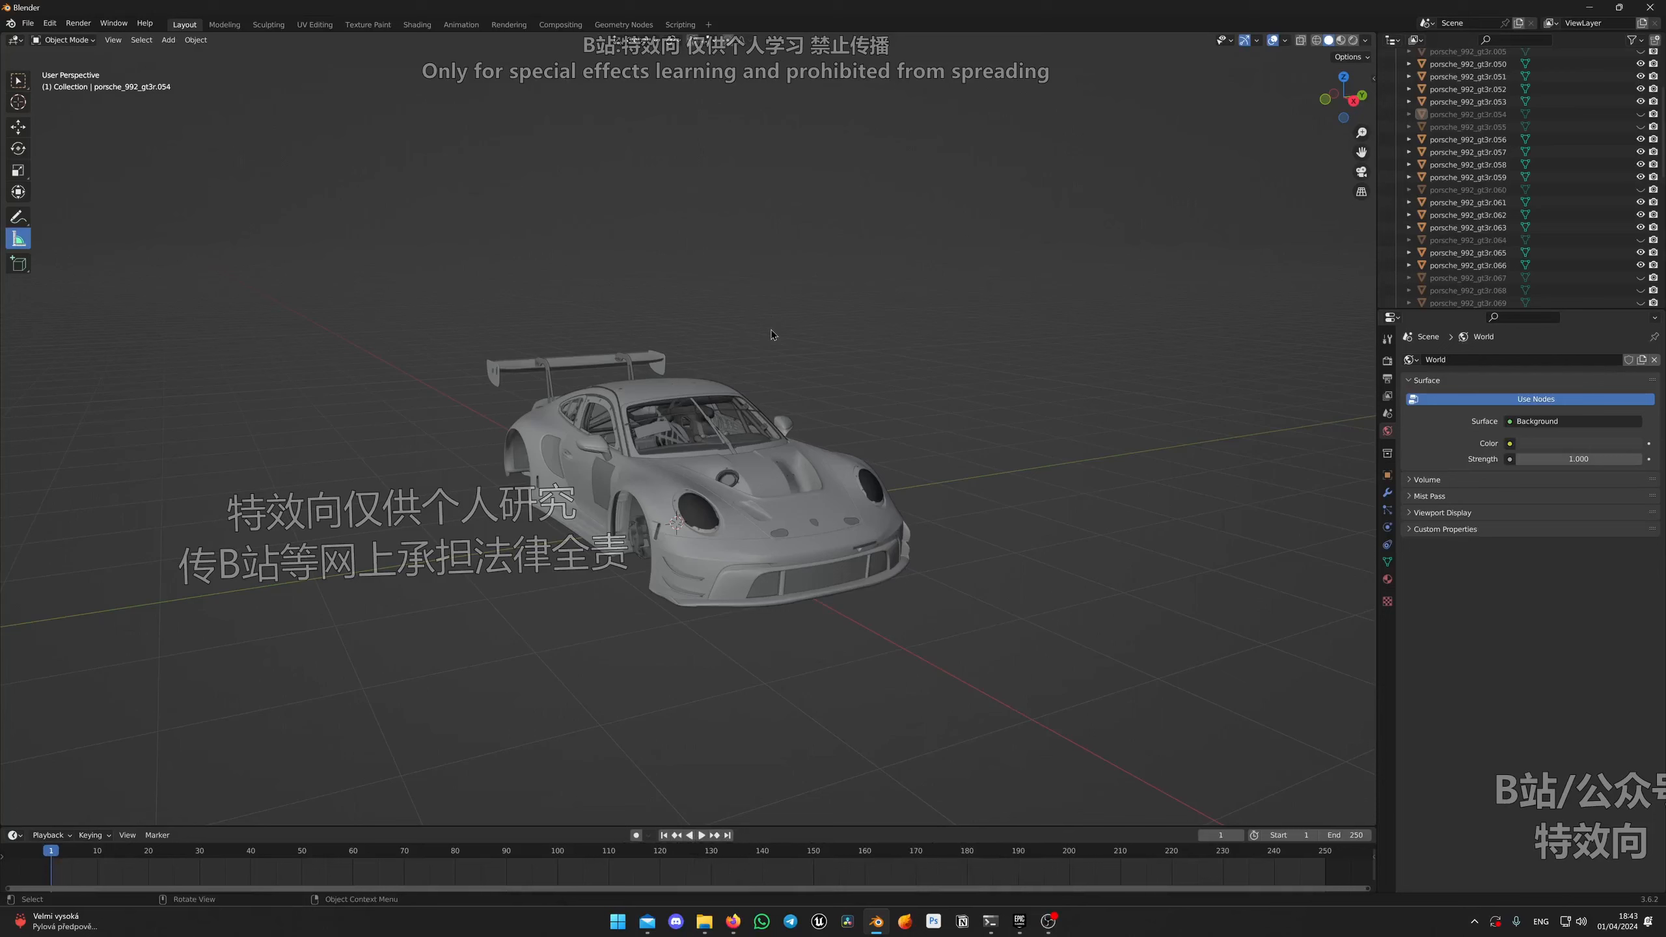
Step: Open the Double_Jump project from the Epic Games Launcher and clear away the Plugins and Message Log windows
left_click(1023, 926)
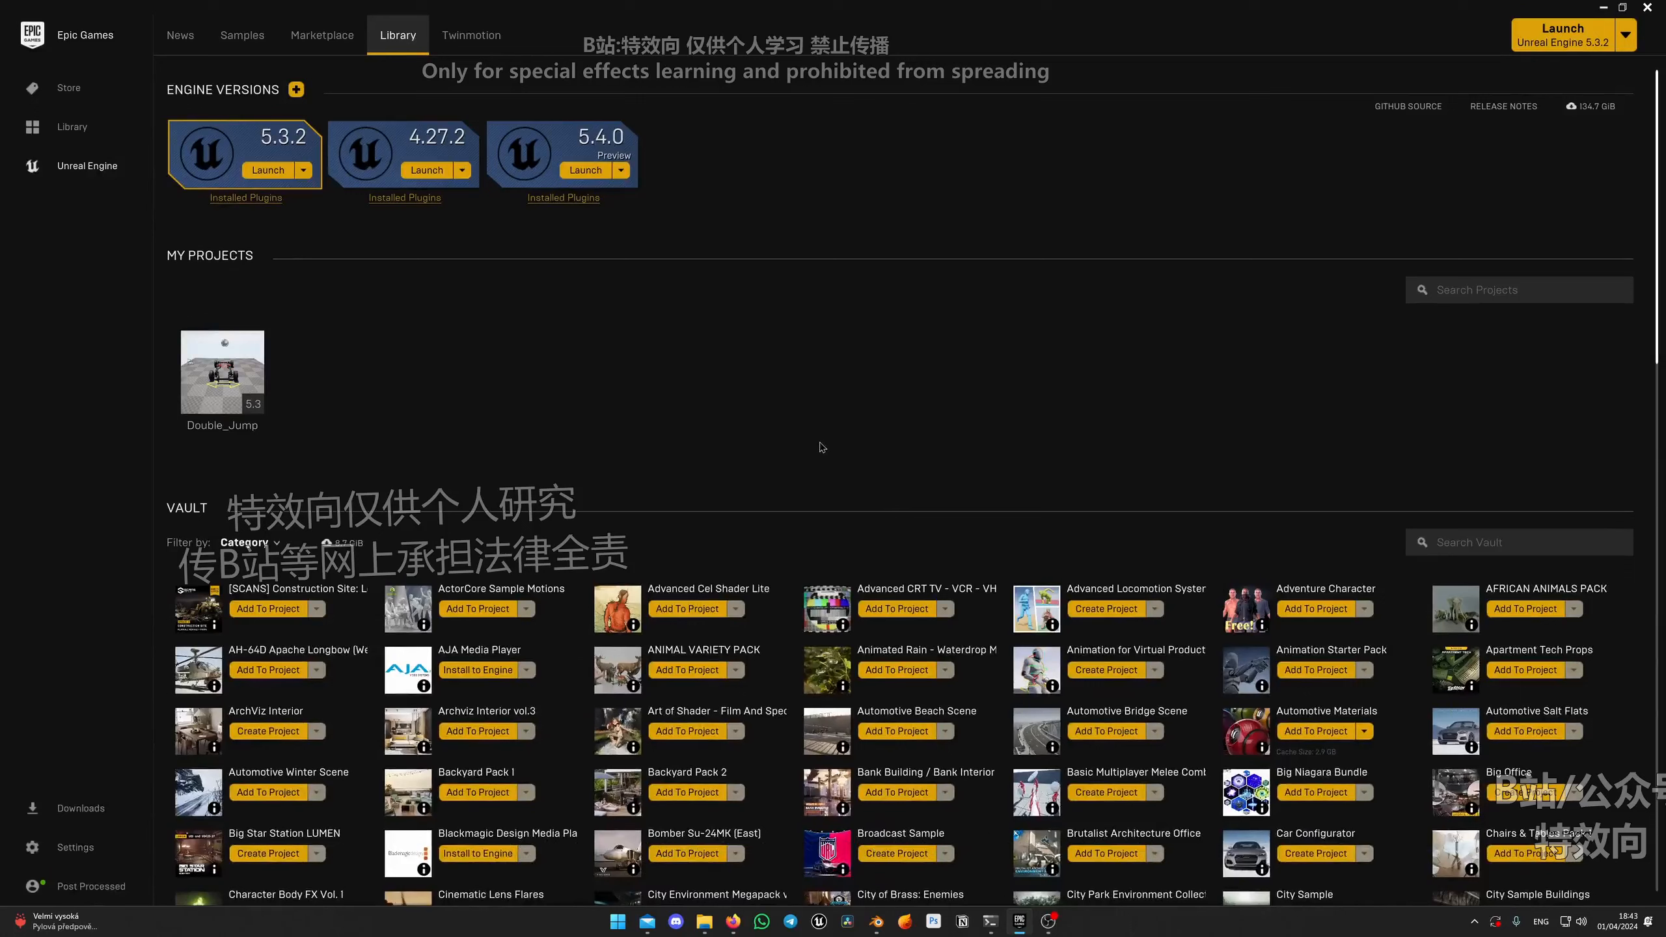
mouse_move(211, 392)
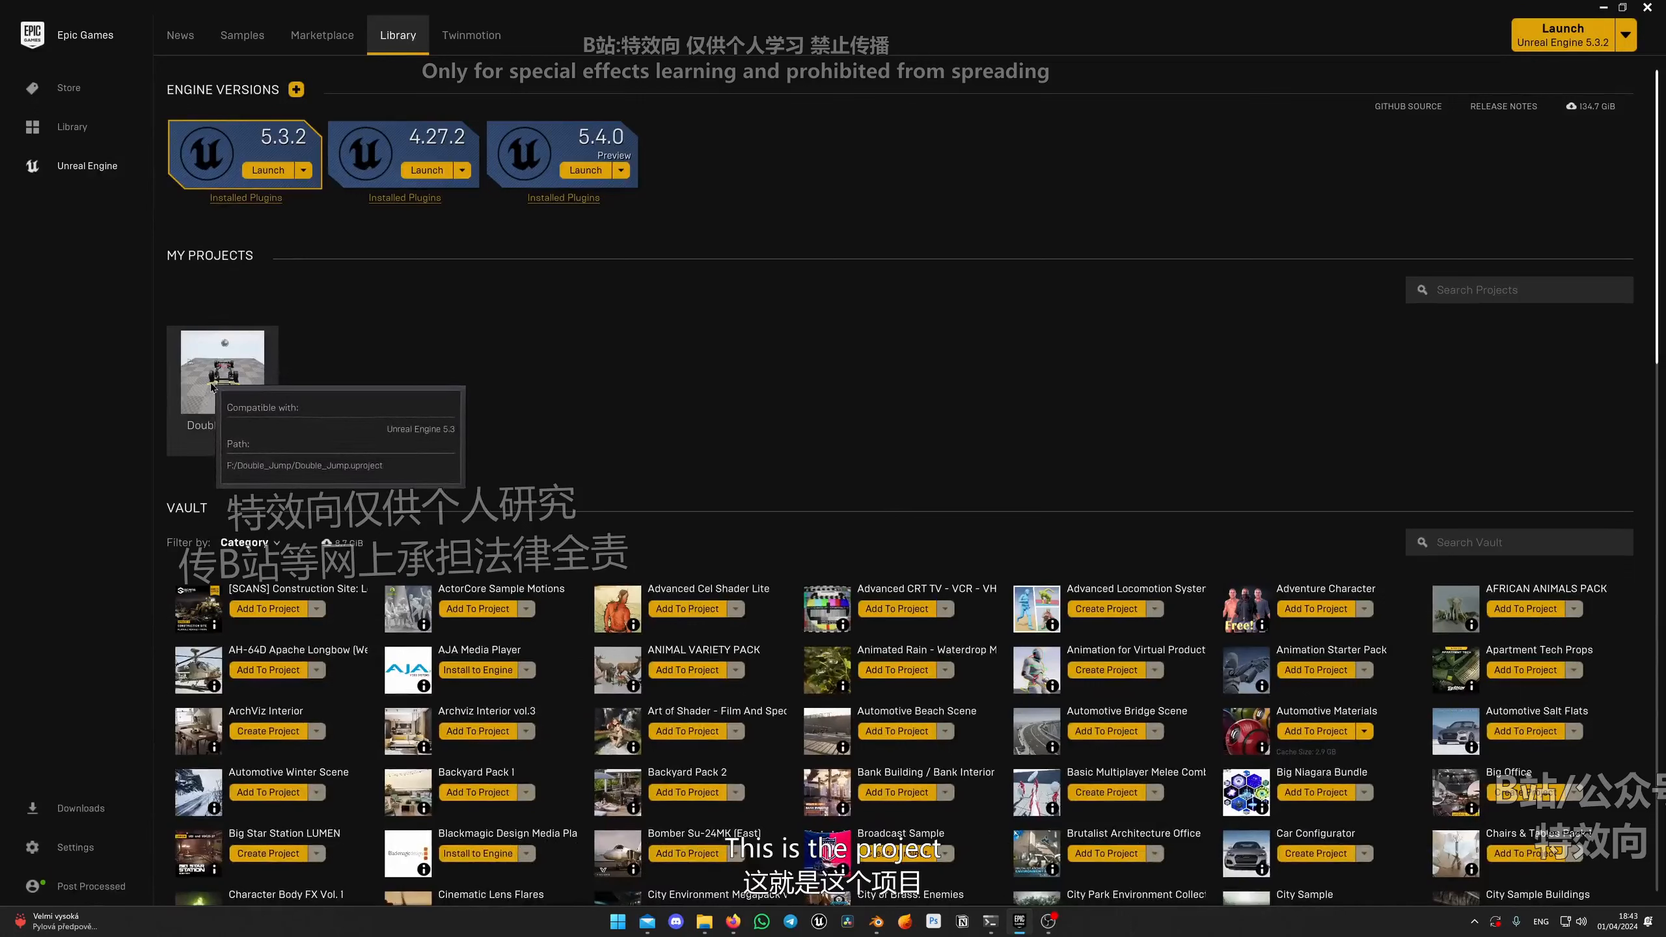
double_click(250, 376)
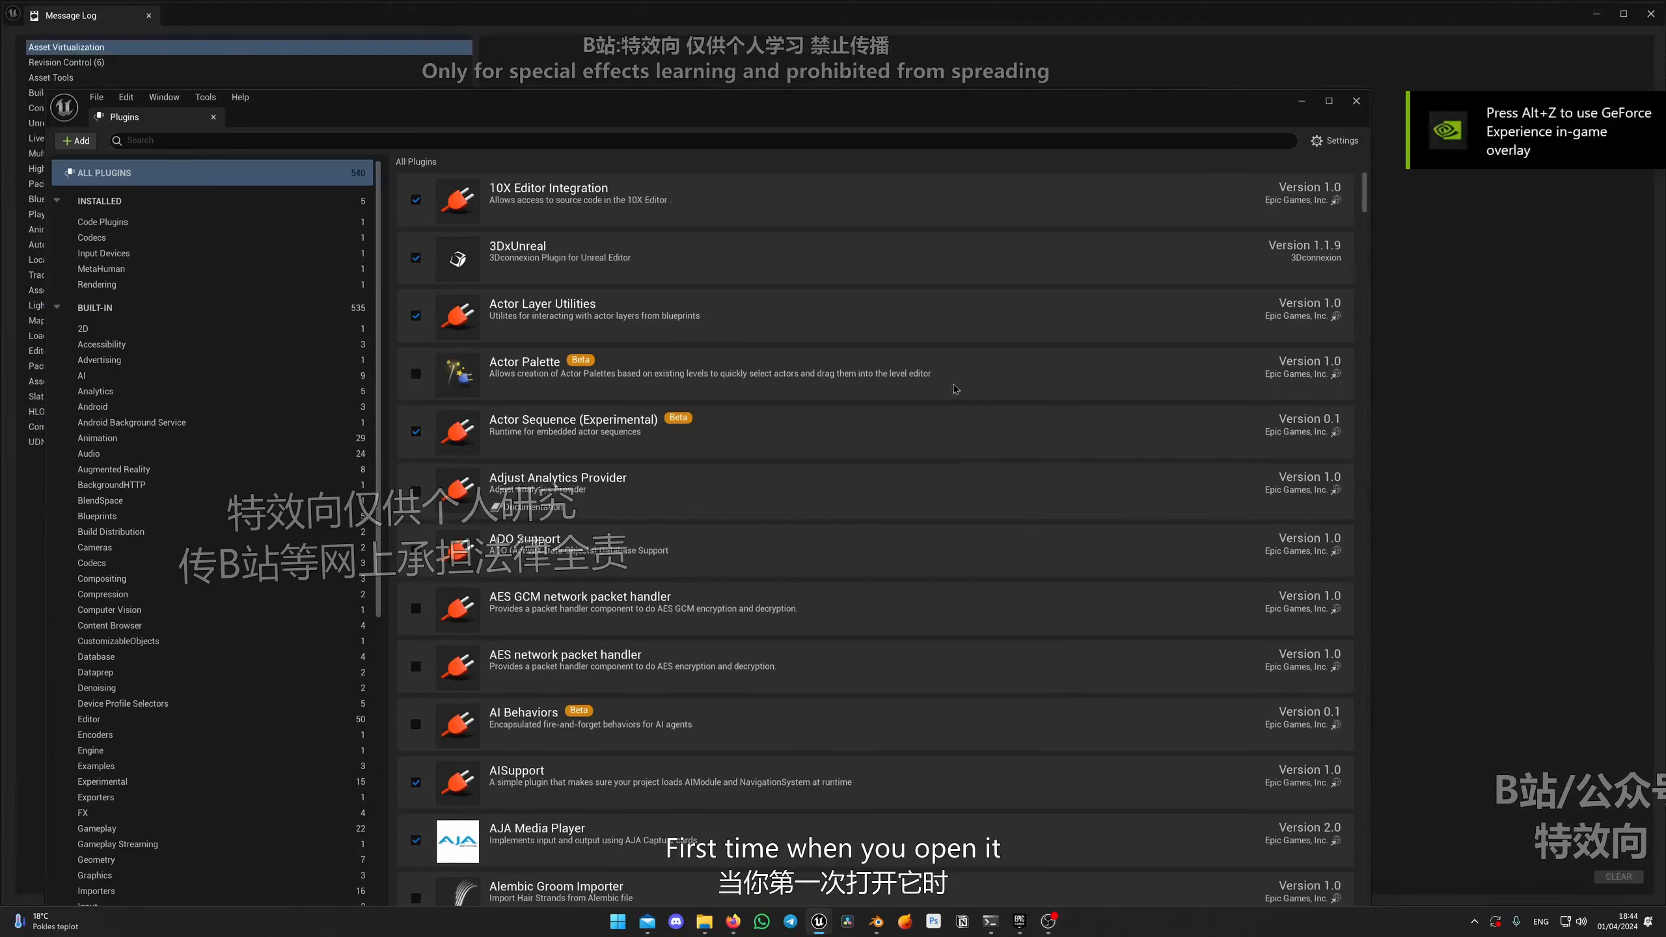
left_click(1299, 100)
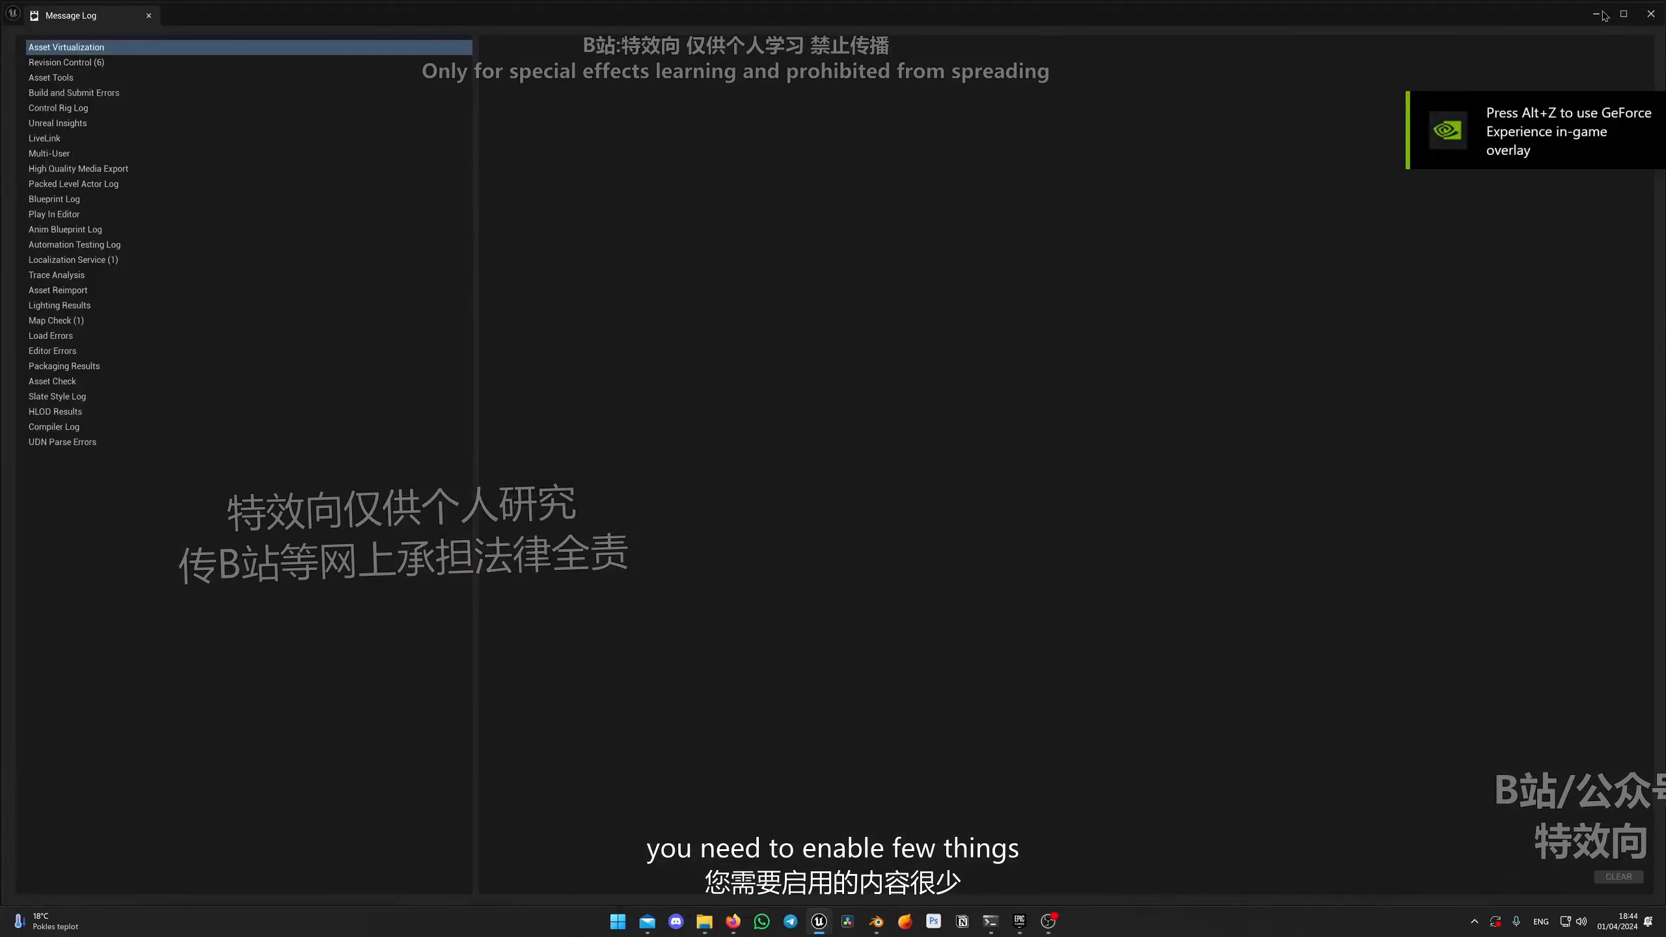
left_click(1651, 13)
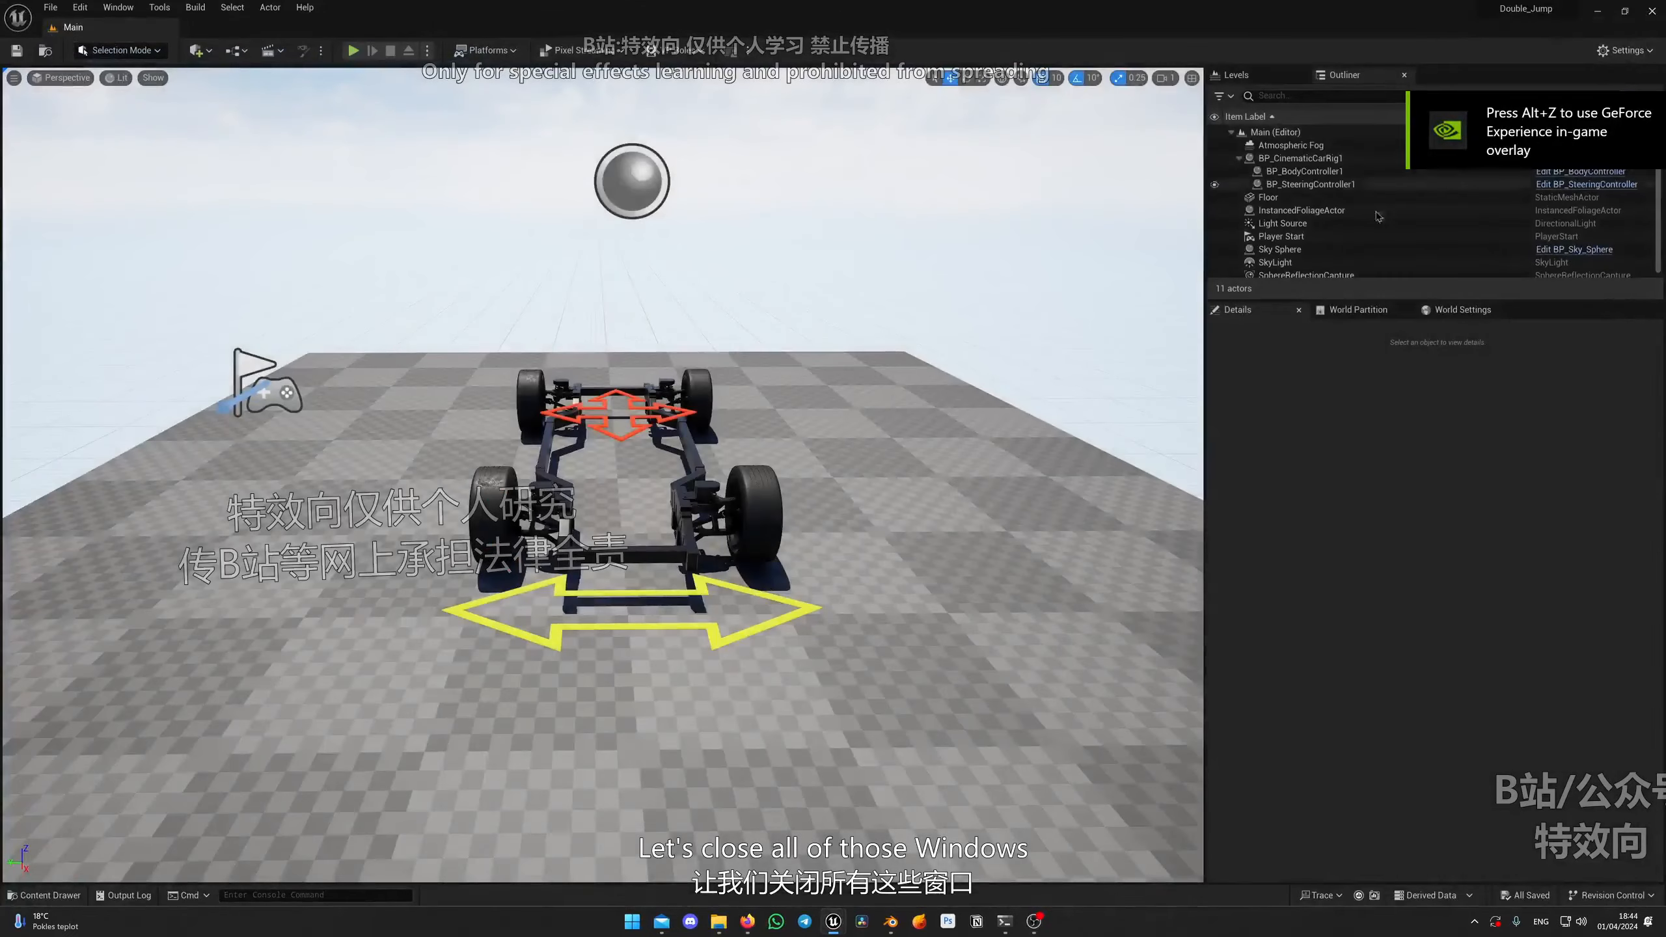
Step: Examine the cinematic car rig on the checkered floor of the Main level from different viewpoints
mouse_move(842, 445)
right_mouse_down()
mouse_move(742, 394)
mouse_move(838, 453)
mouse_move(817, 451)
right_mouse_up()
key("s")
key("w")
key("d")
key("a")
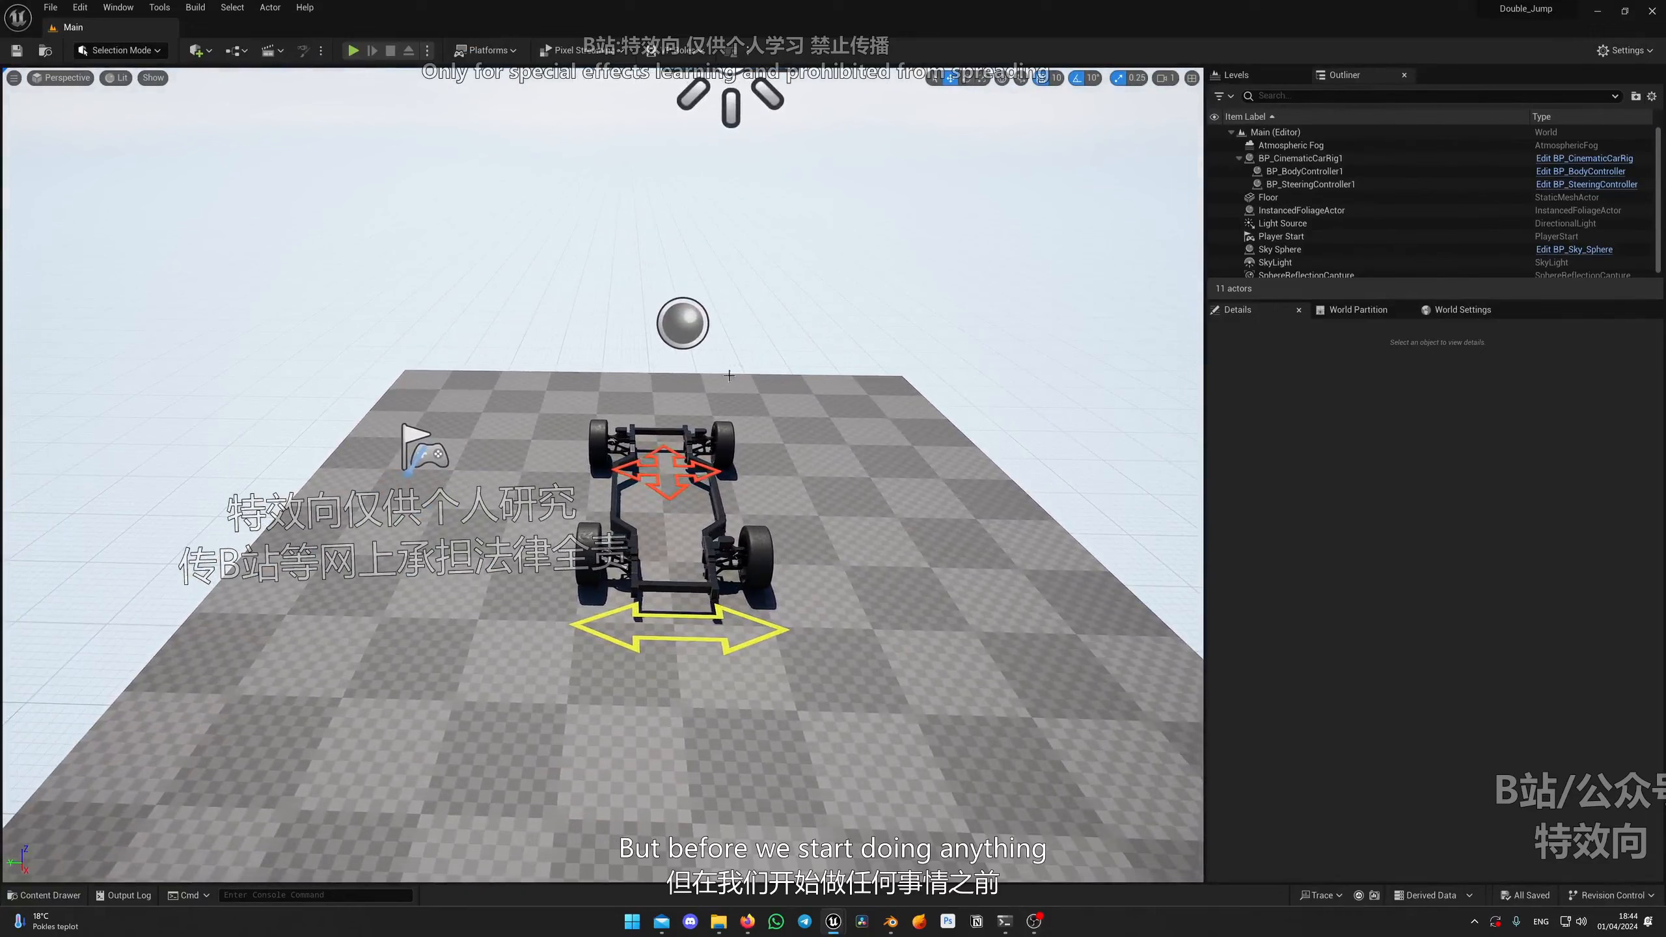
right_click_drag(733, 233, 734, 233)
right_click_drag(646, 705, 653, 689)
key("q")
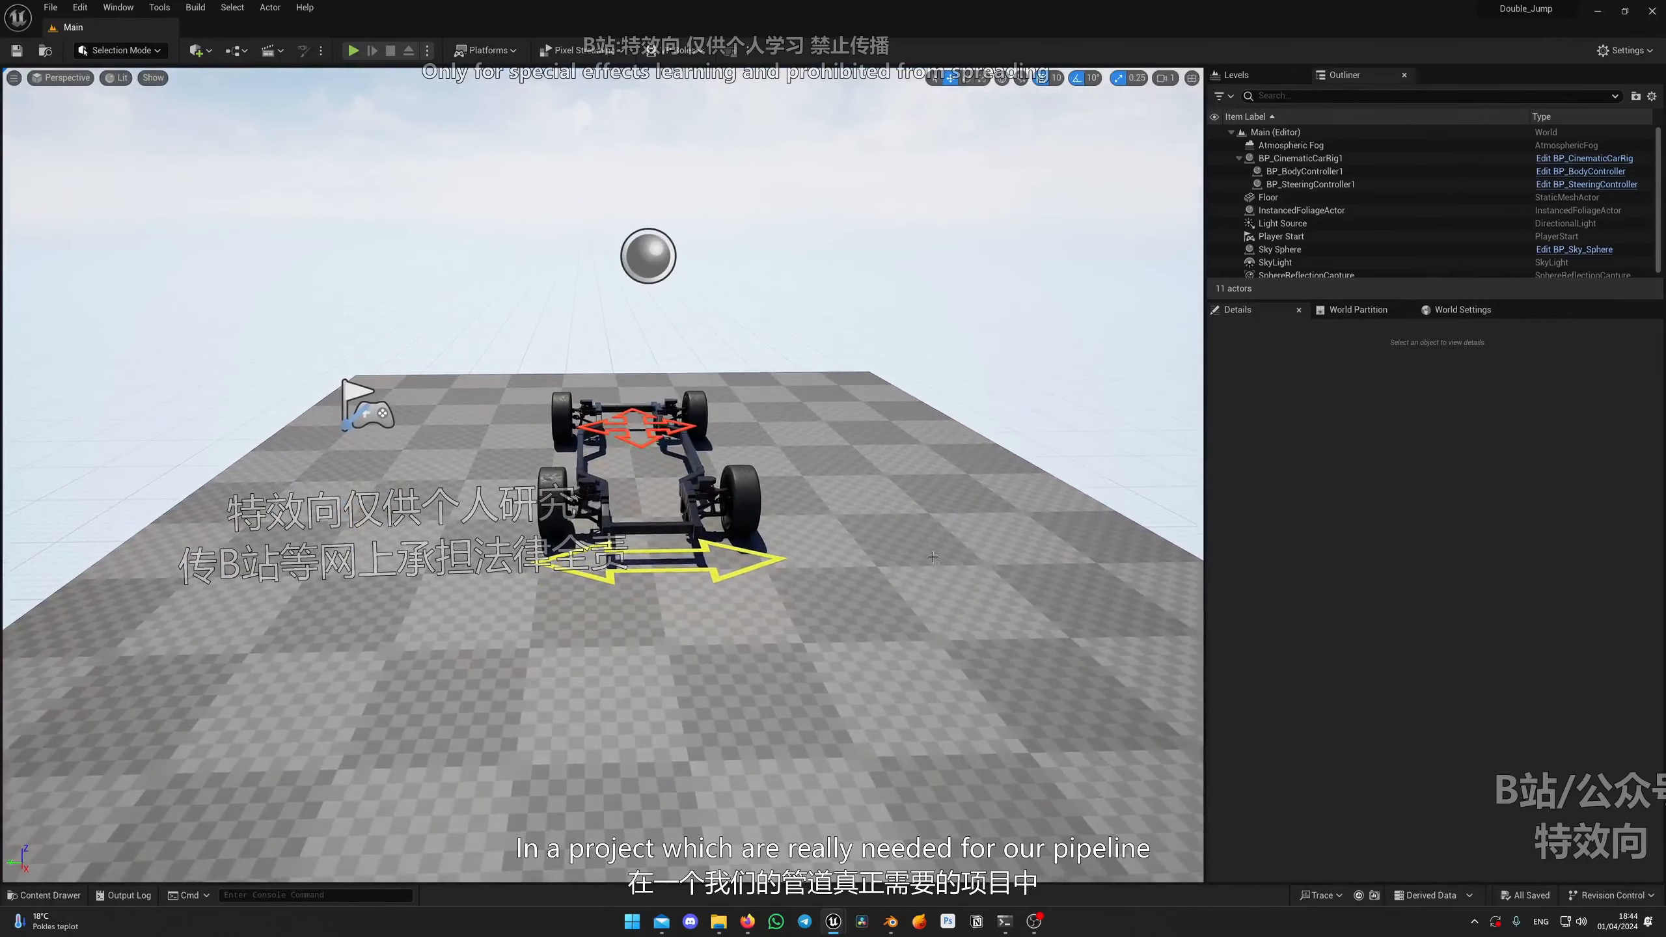
key("d")
right_click_drag(933, 558, 889, 536)
scroll(933, 557, "down", 1)
key("a")
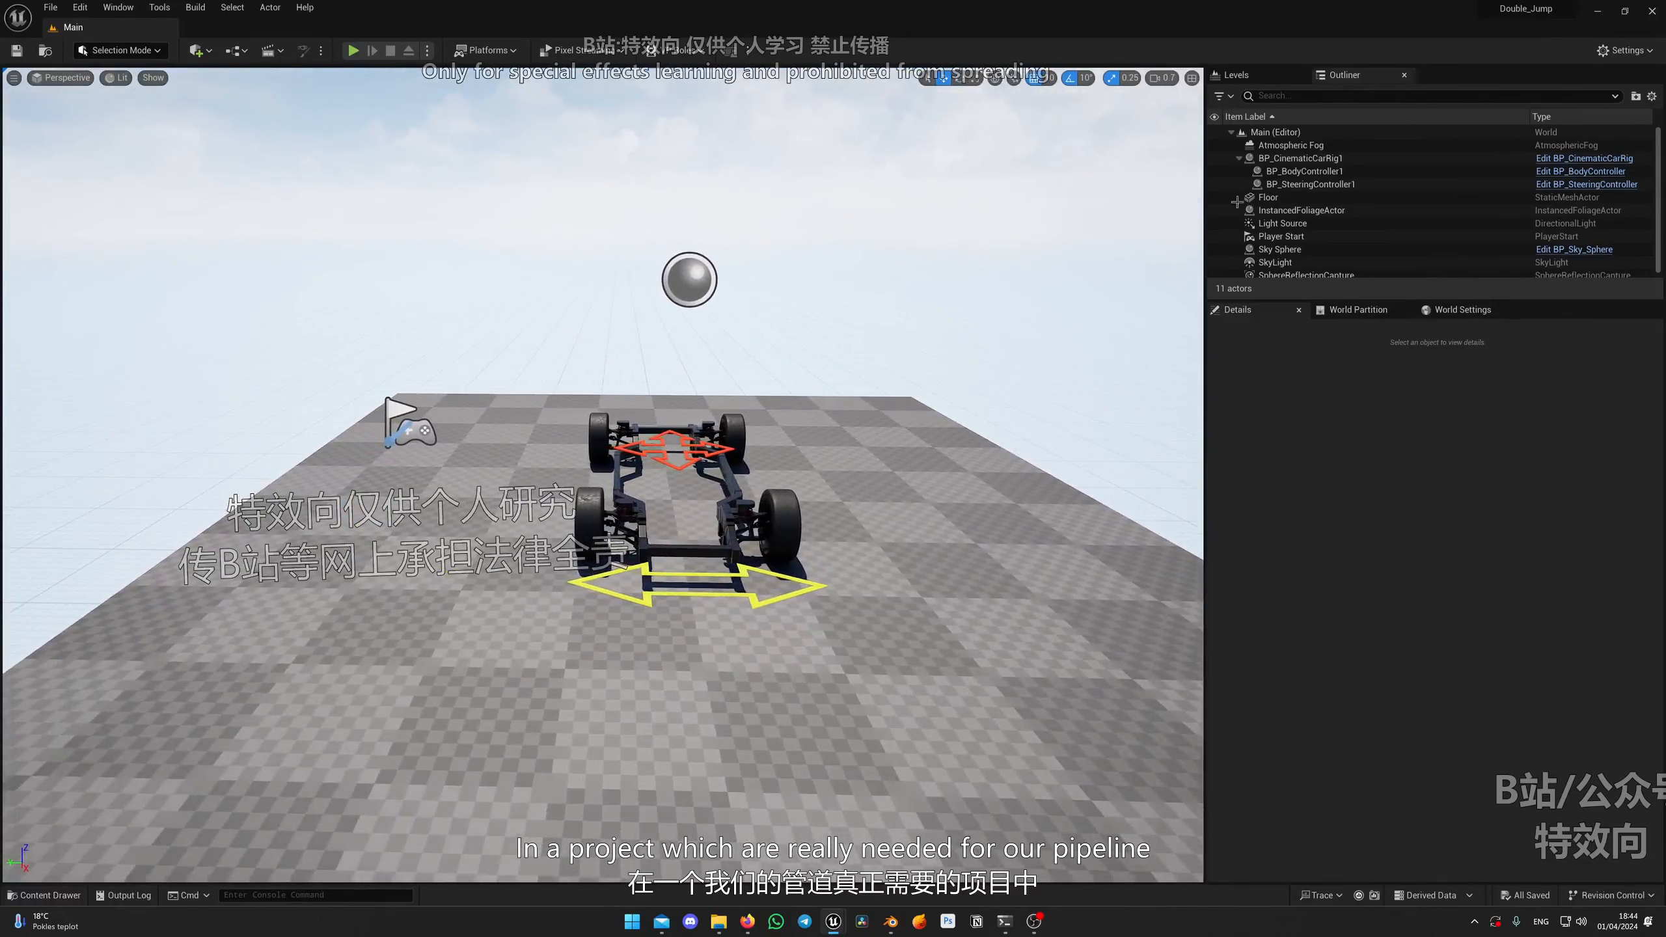
Step: Enable the Modeling Tools Editor Mode and Static Mesh Editor Modeling Mode plugins, accepting their beta status
left_click(1611, 55)
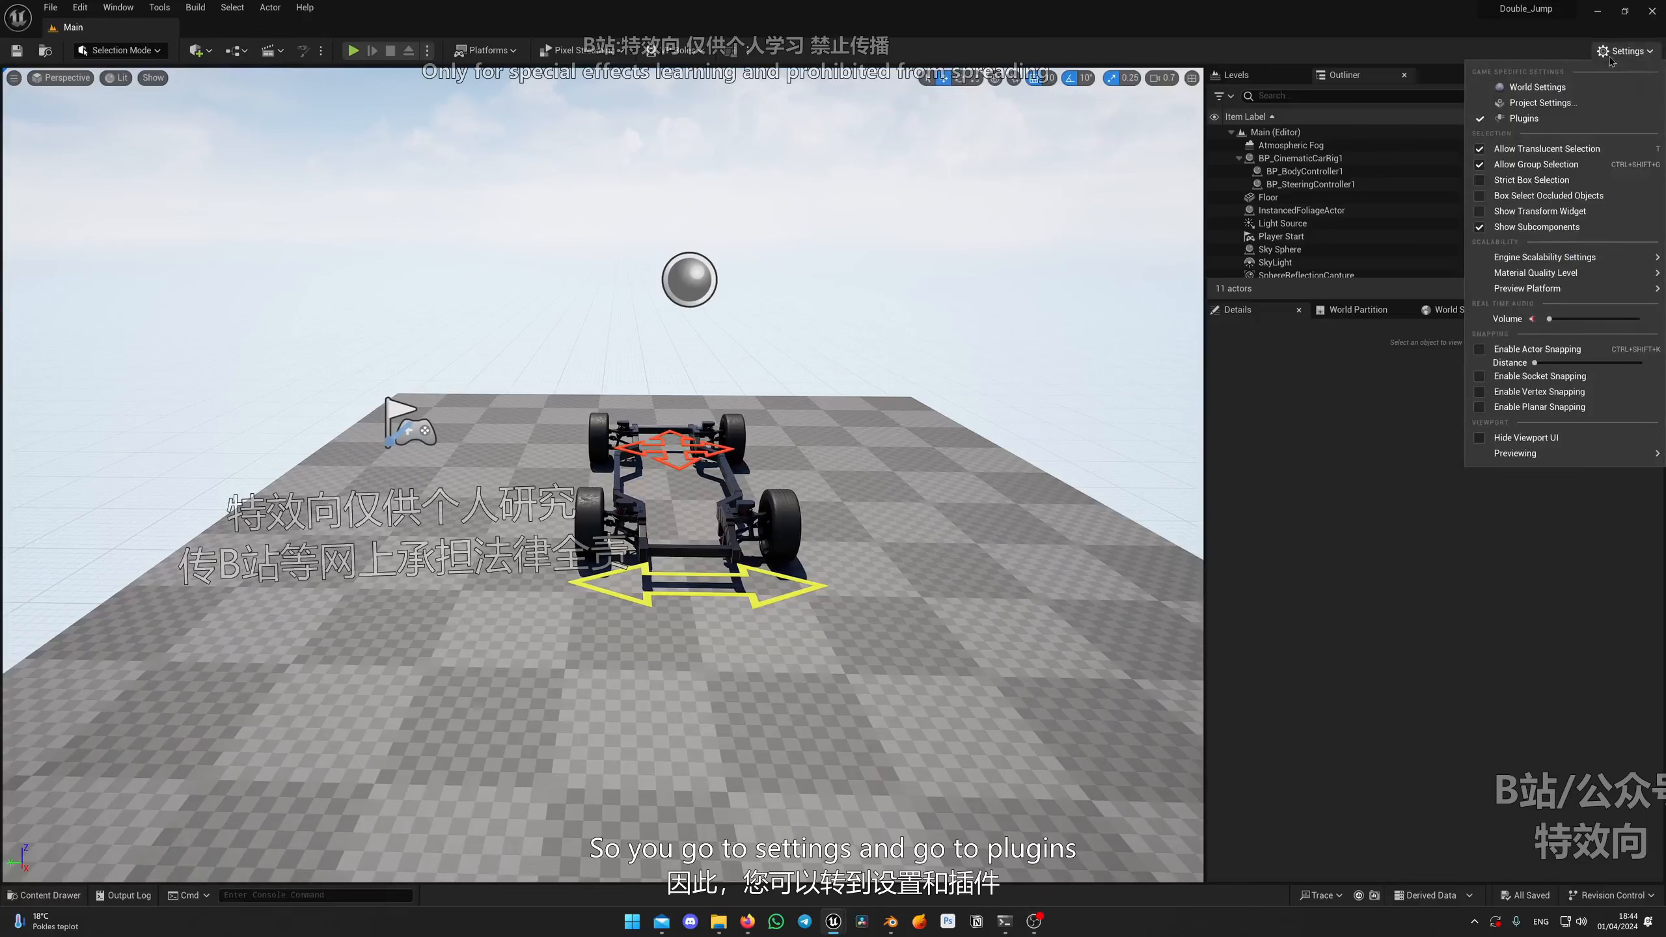
left_click(1558, 124)
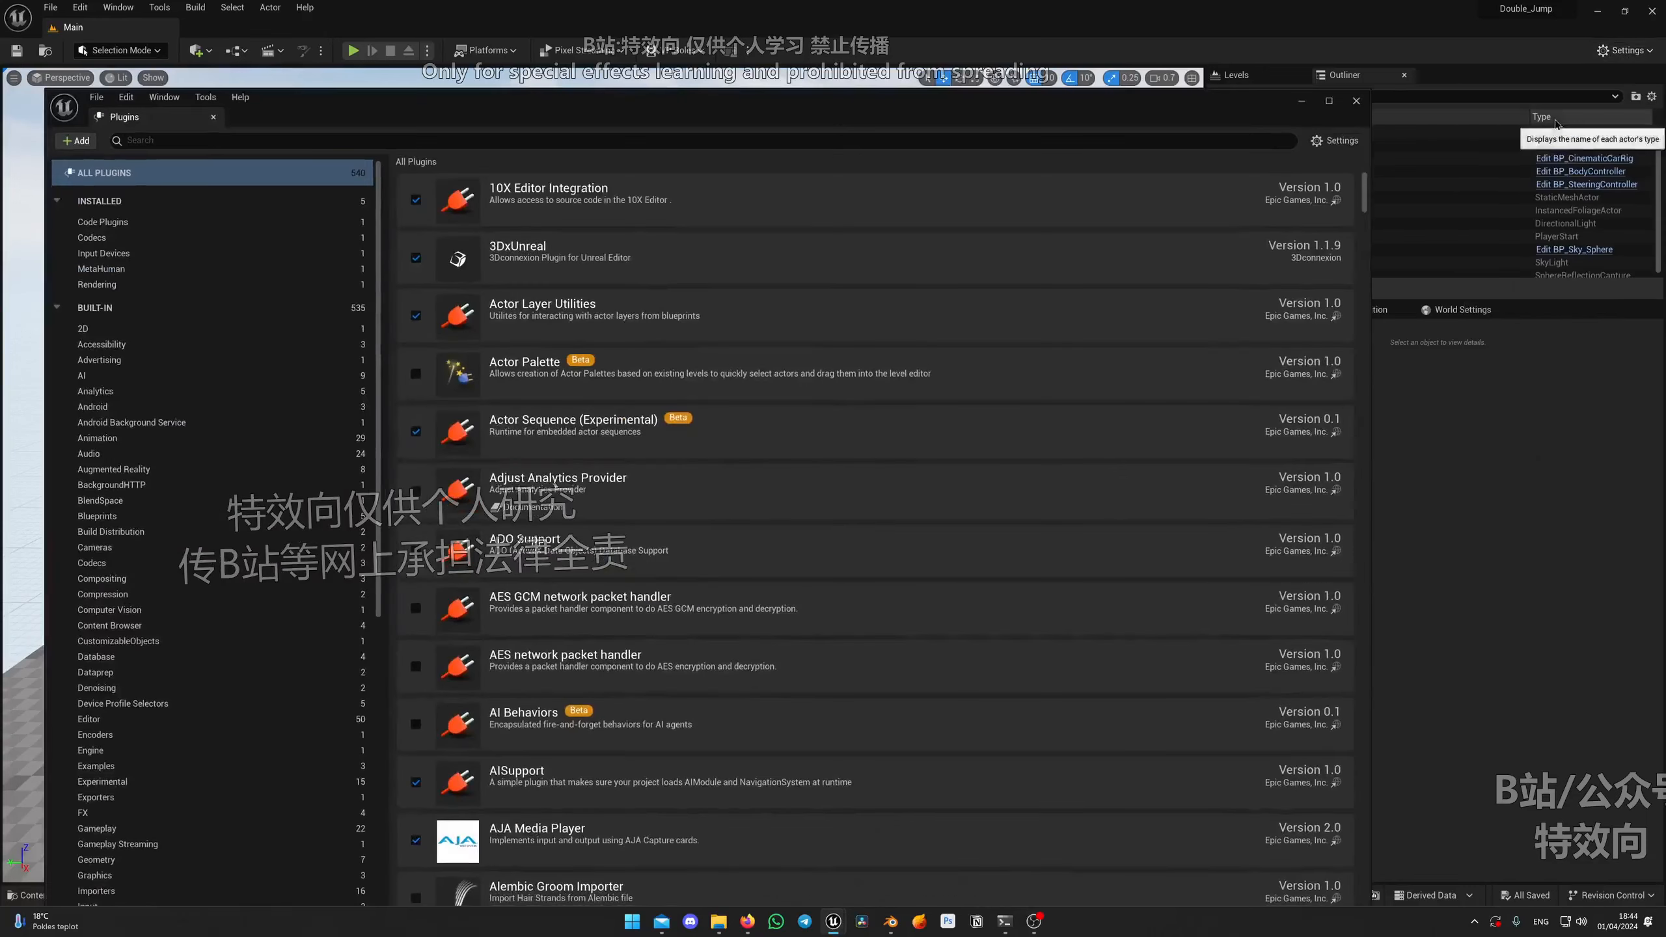
left_click(402, 138)
type("modeli")
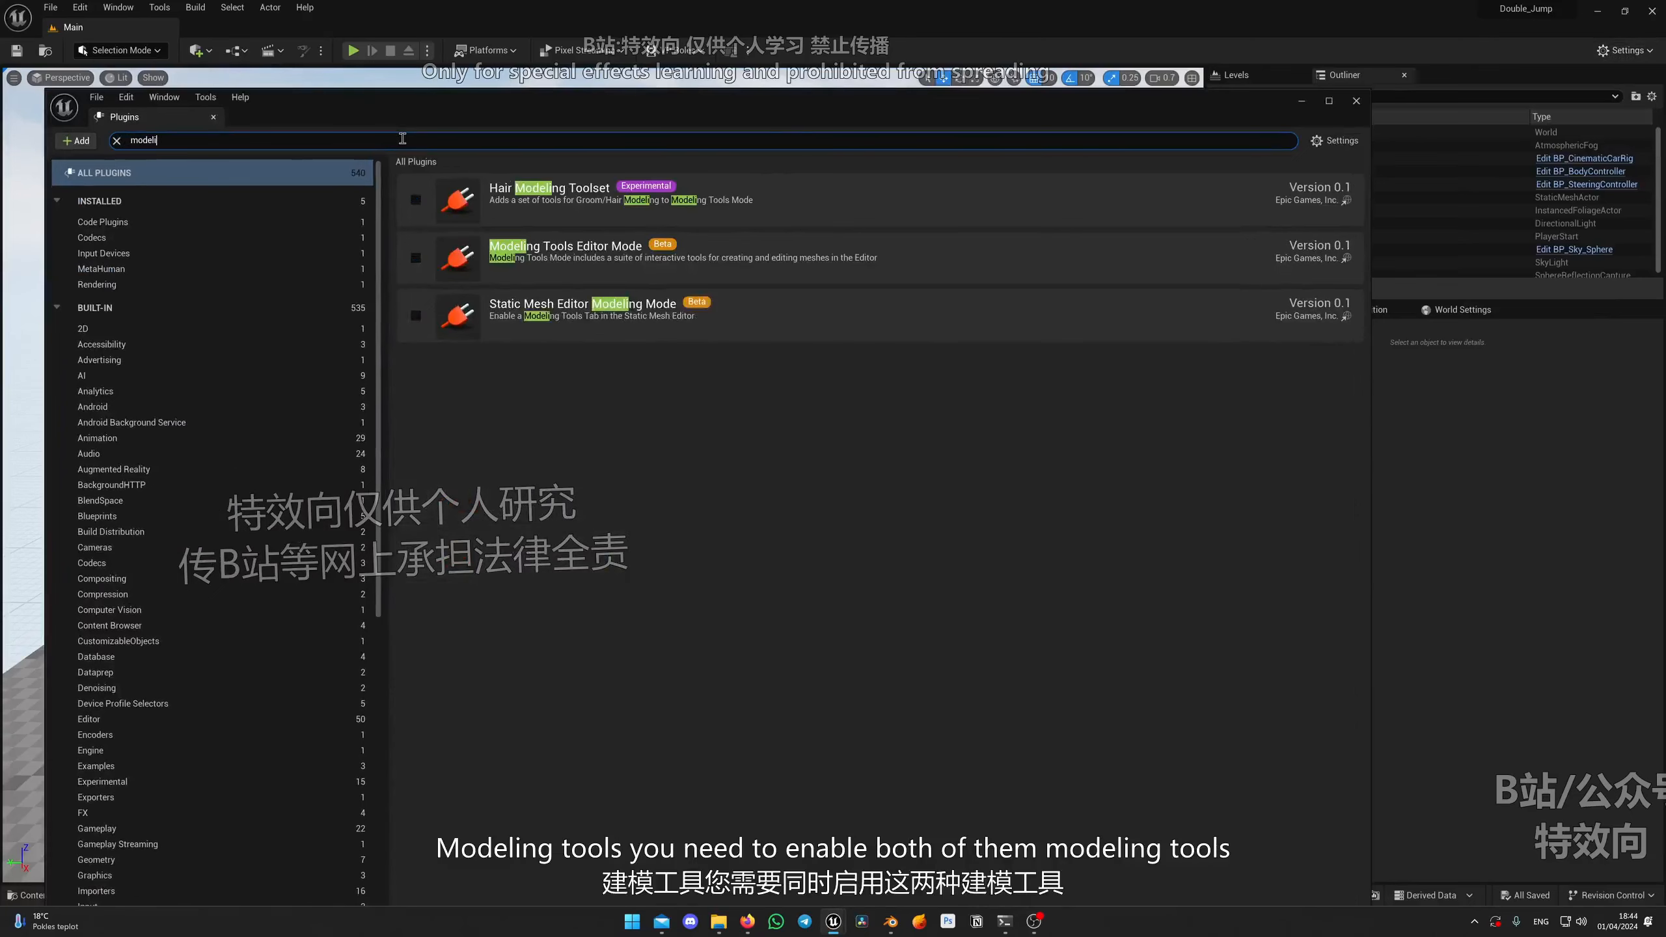
left_click(416, 257)
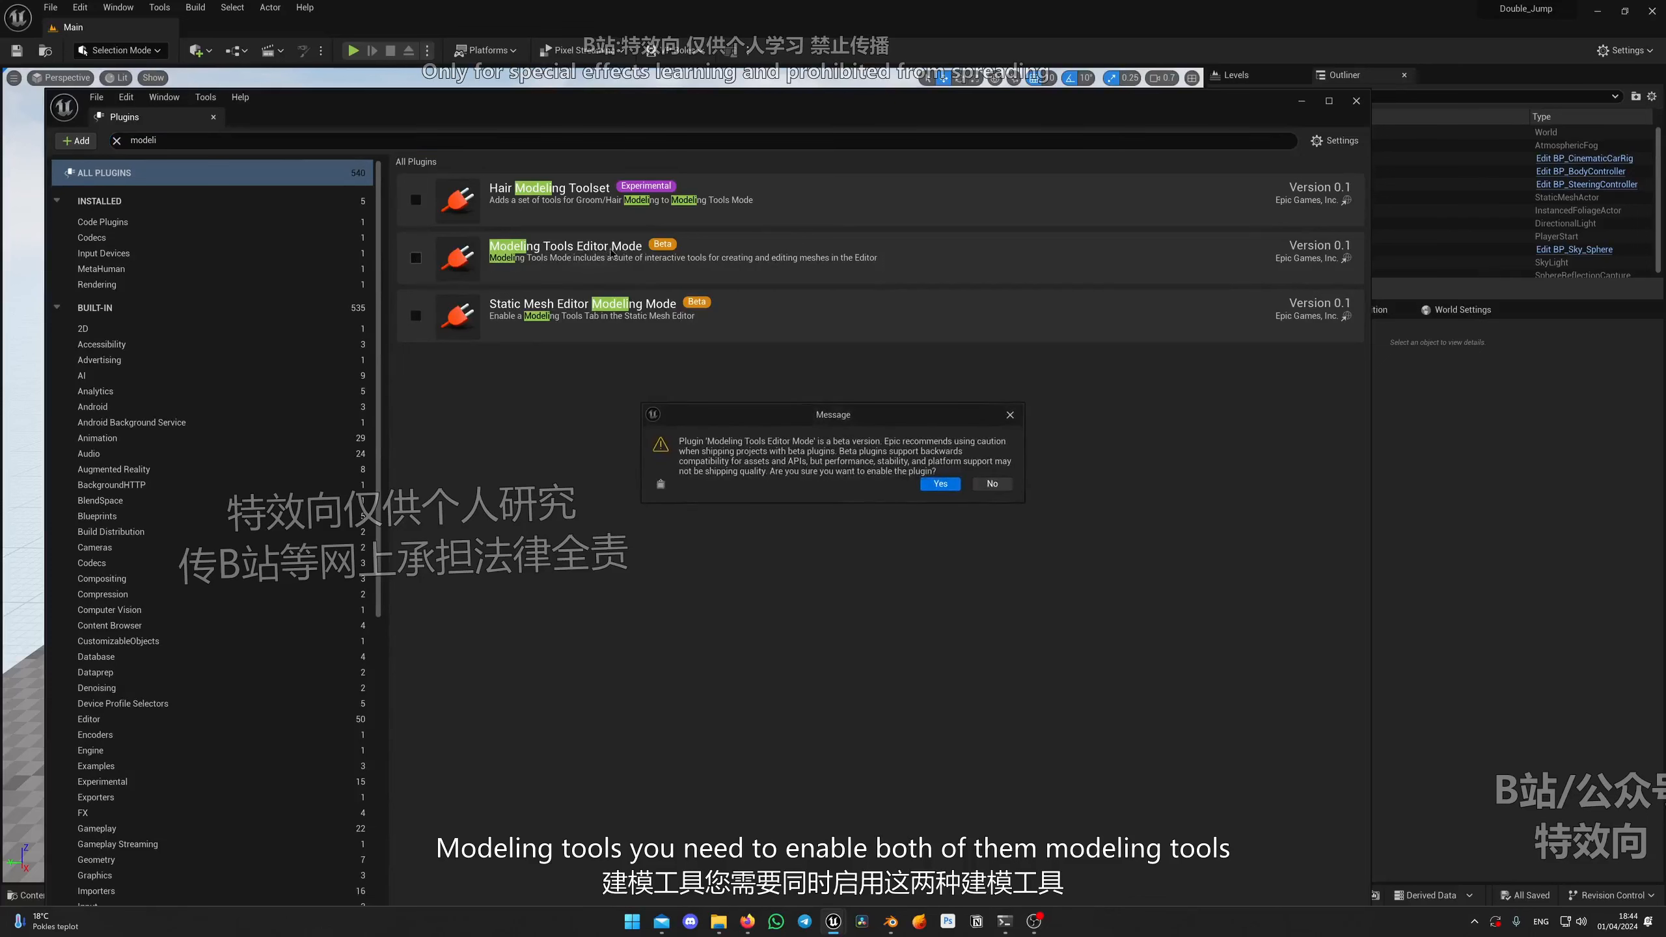
left_click(938, 486)
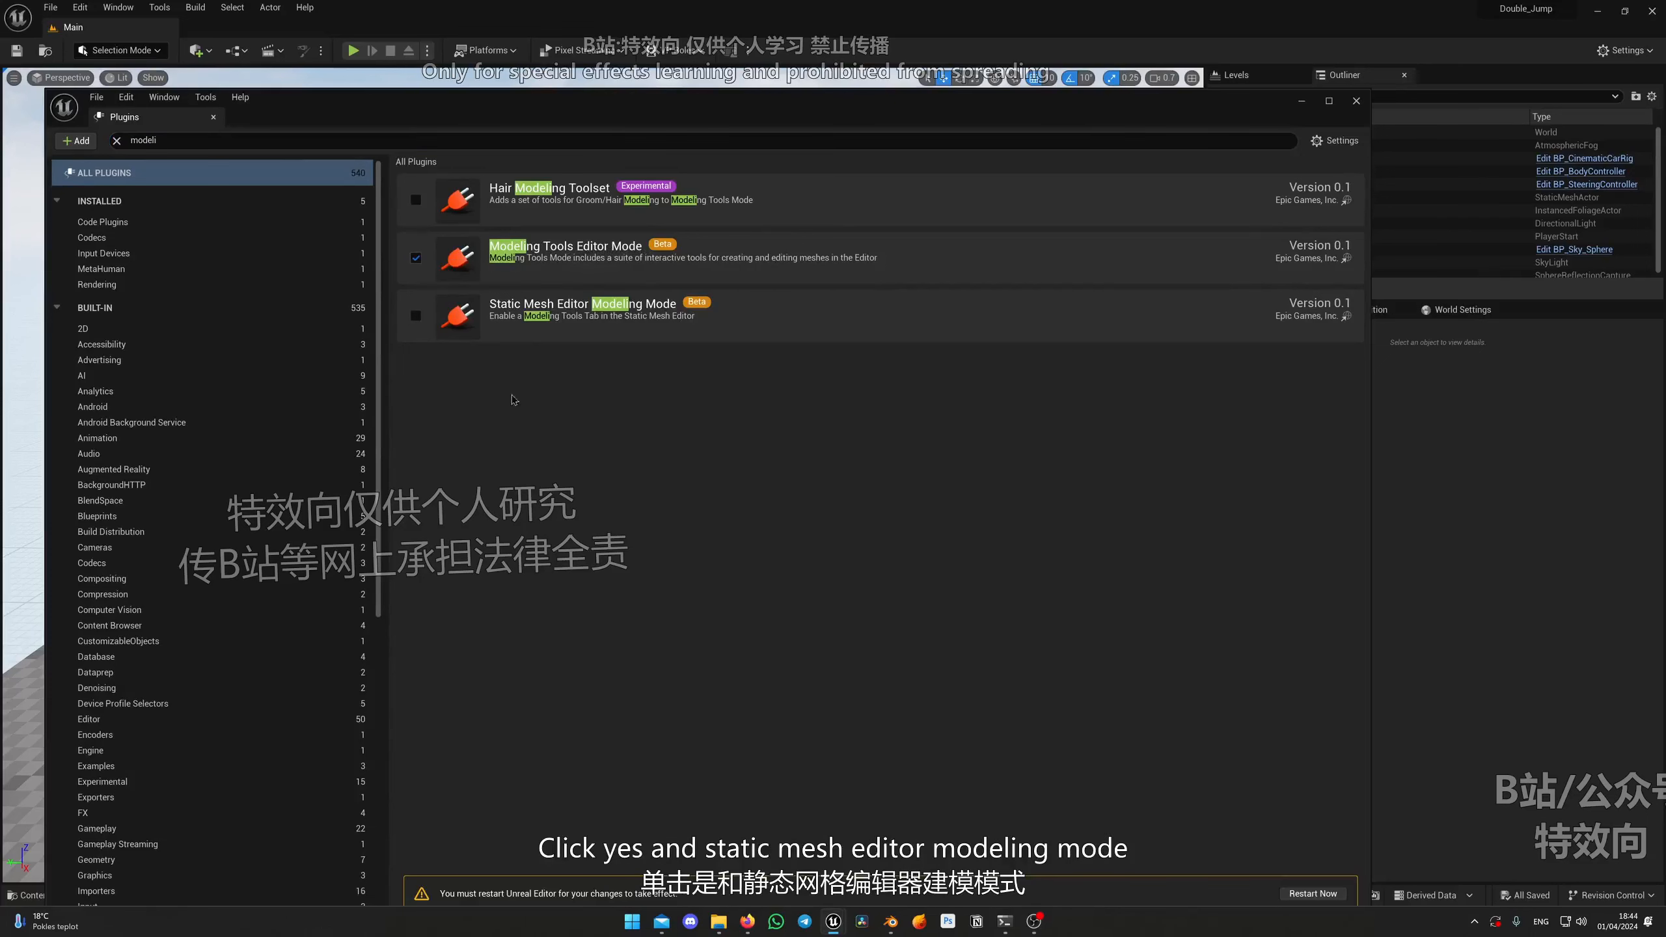
left_click(416, 316)
left_click(934, 486)
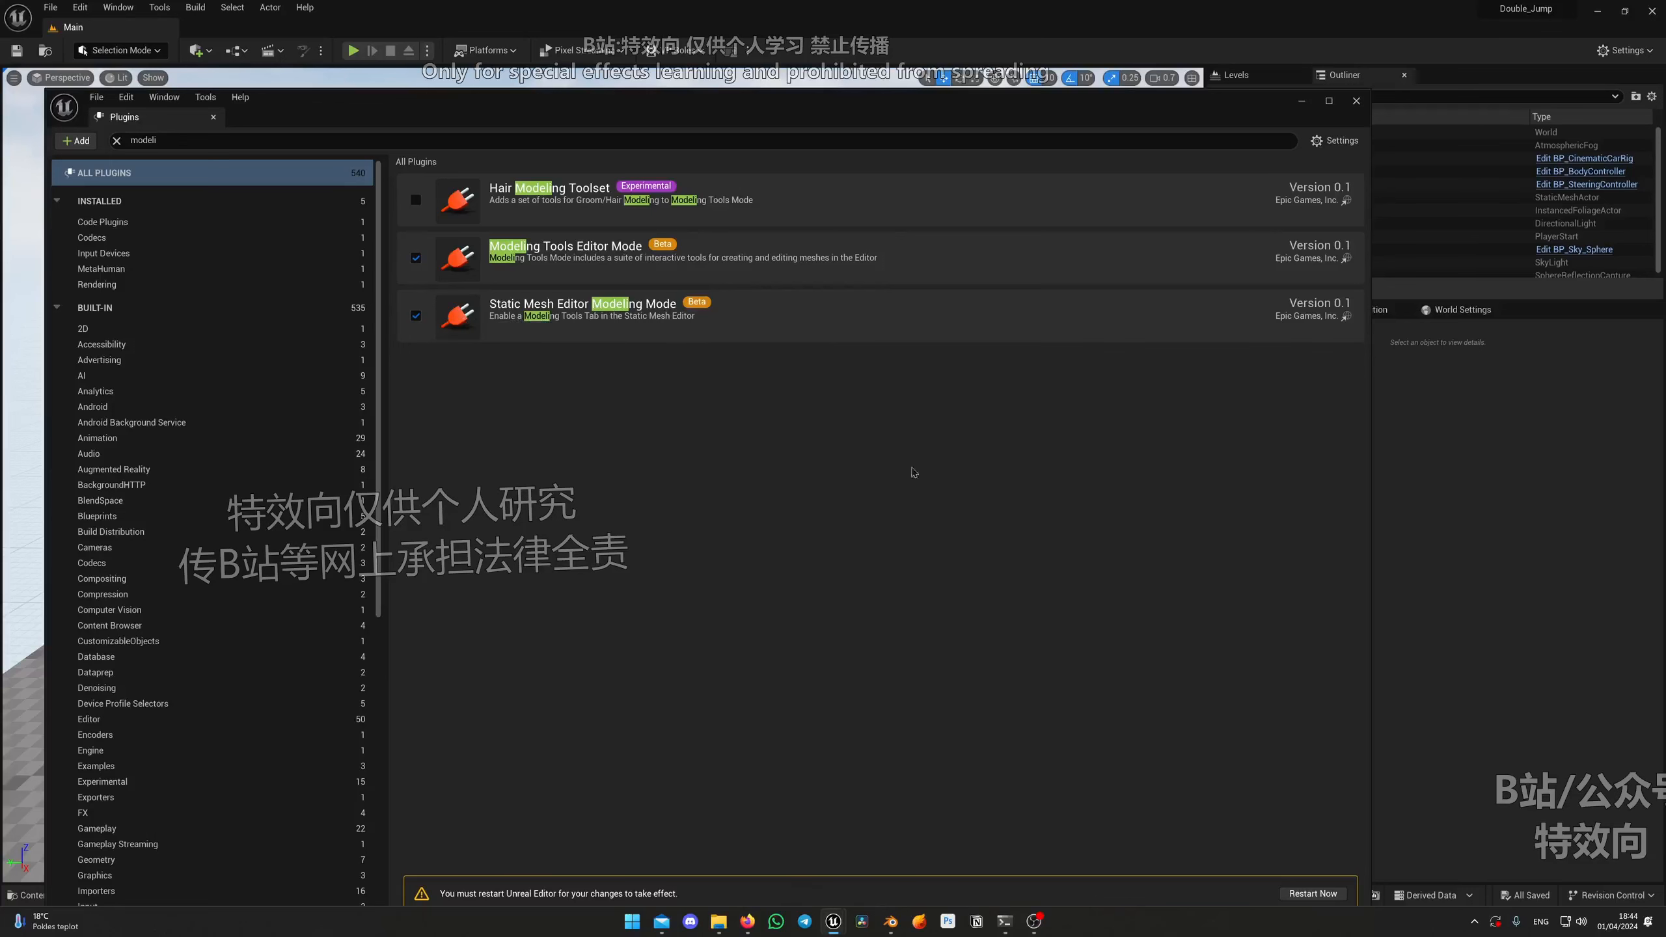
Step: Search the project's plugins for "render pas"
left_click(704, 145)
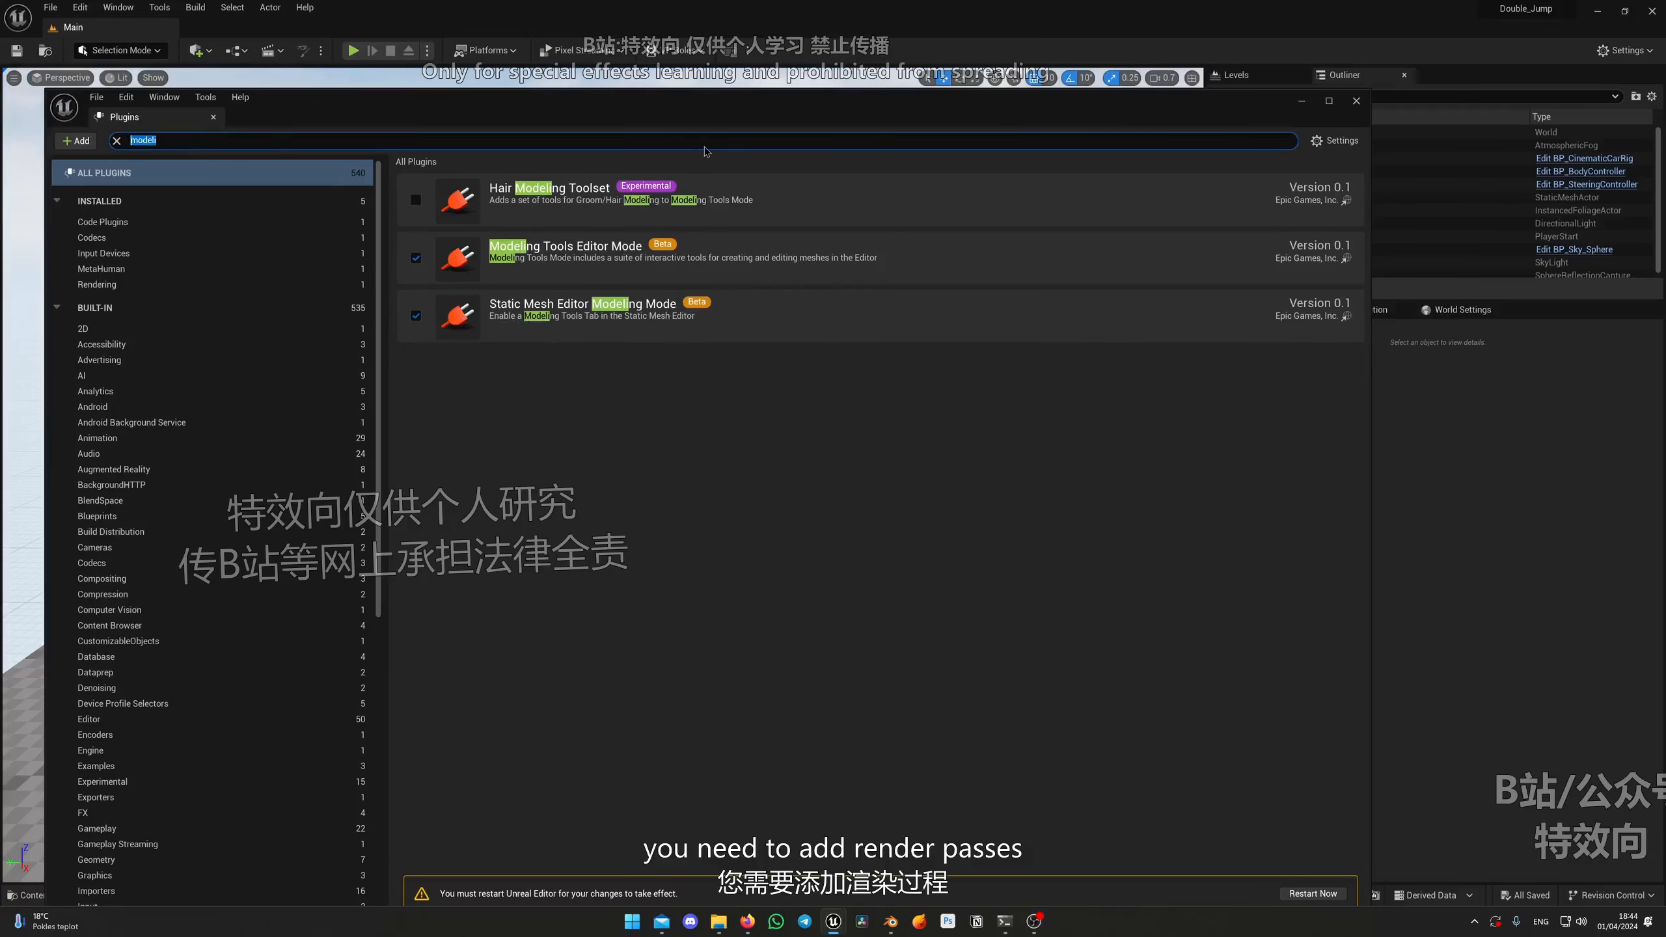
type("render")
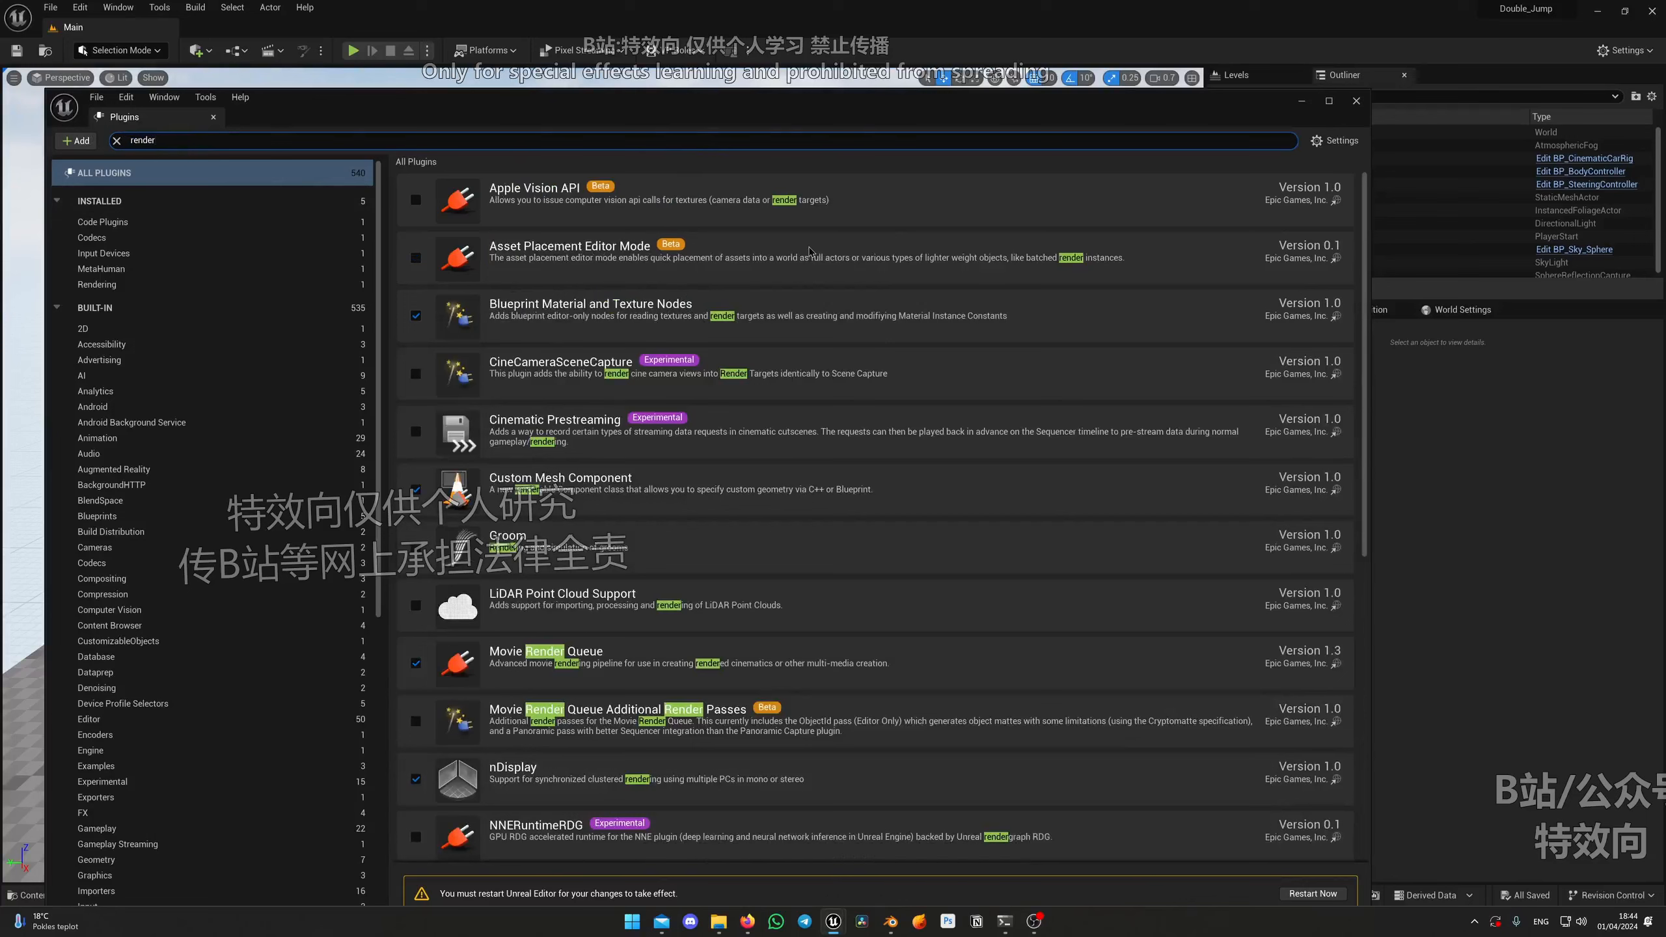
type(" pas")
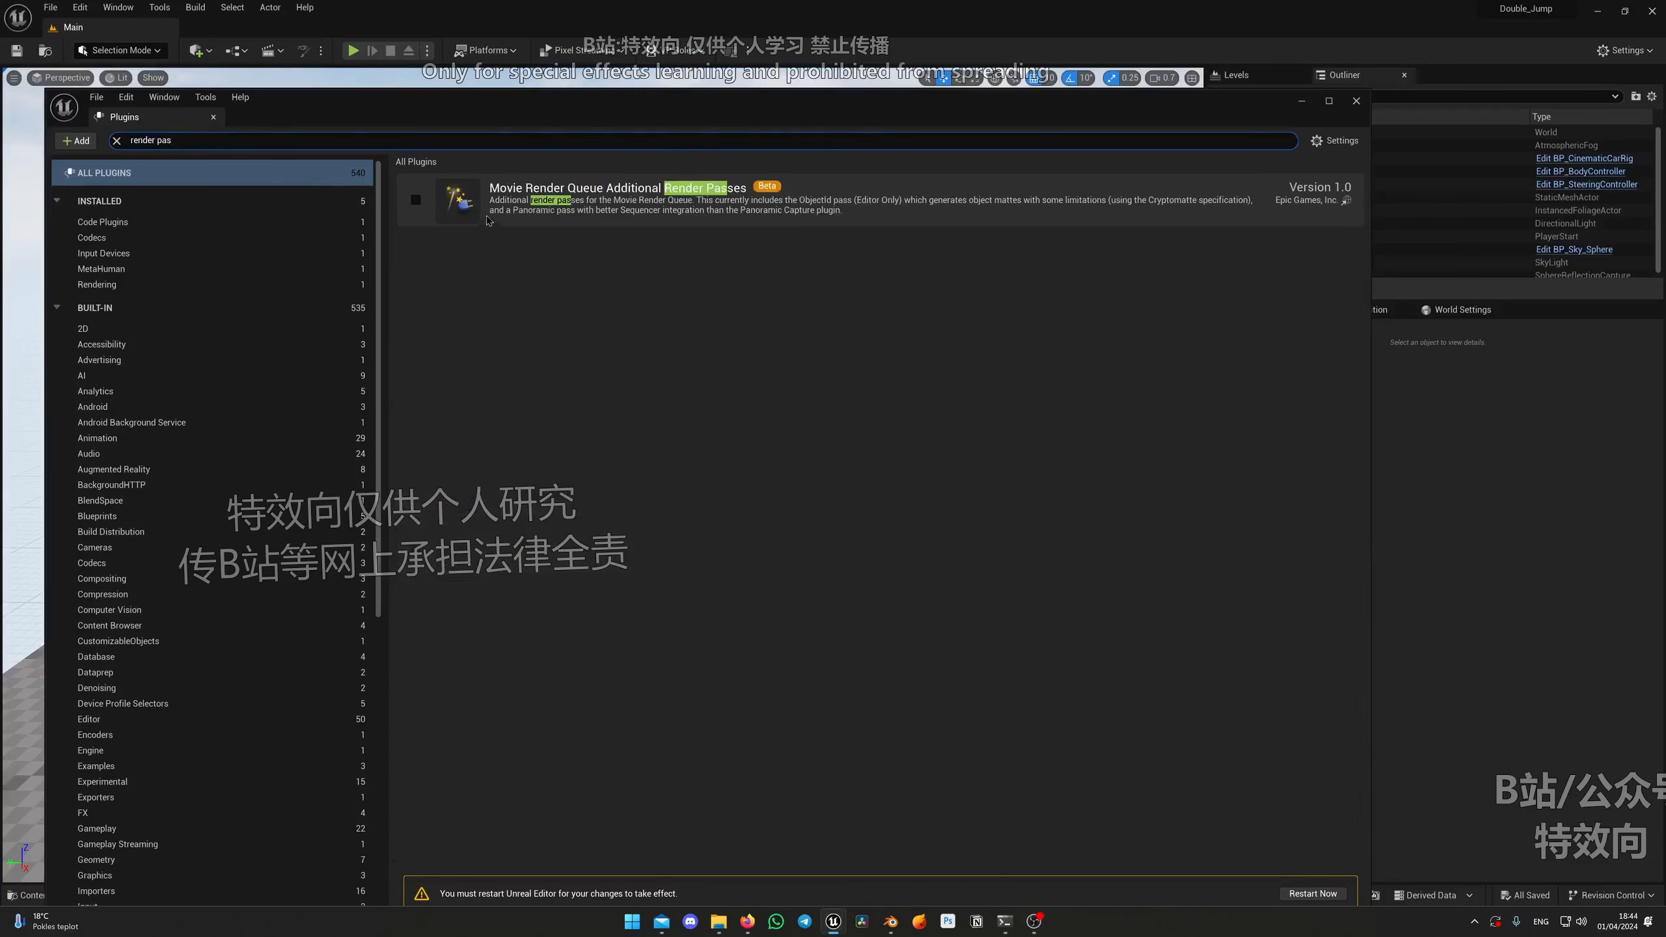